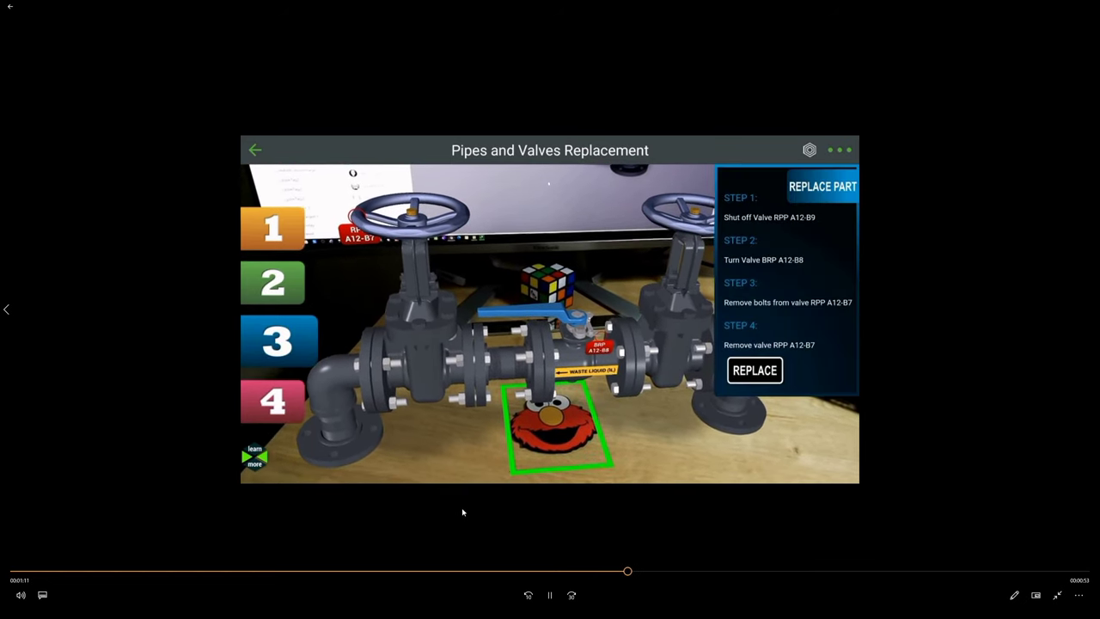
# Pause the Piping_Example_Phone_Screen demo twice, including at the verify step, and let it finish
pyautogui.click(551, 593)
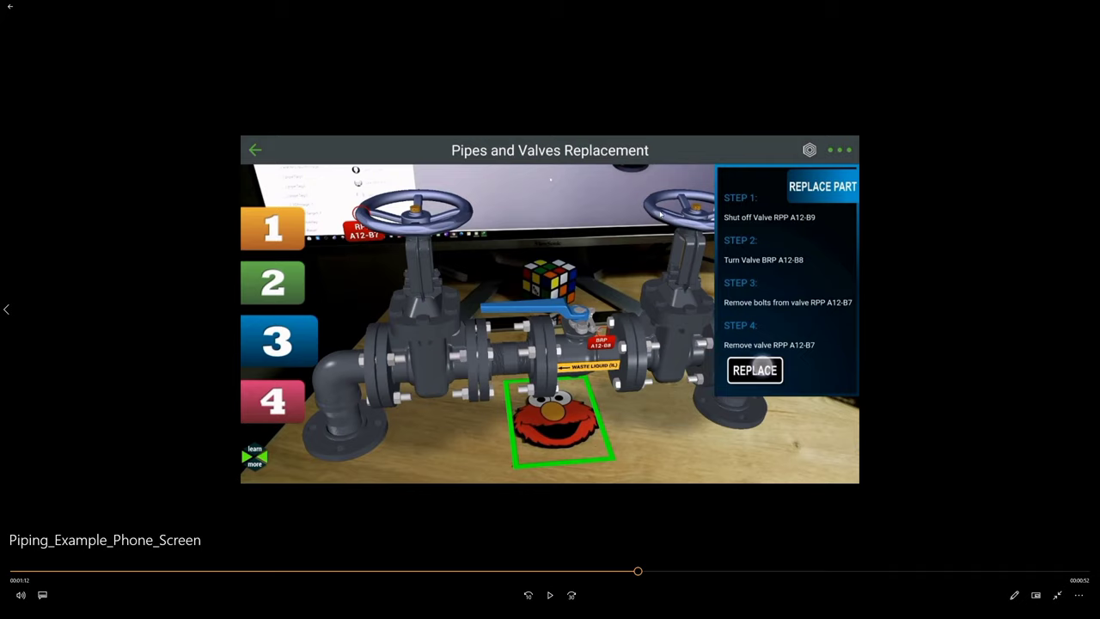
pyautogui.click(550, 593)
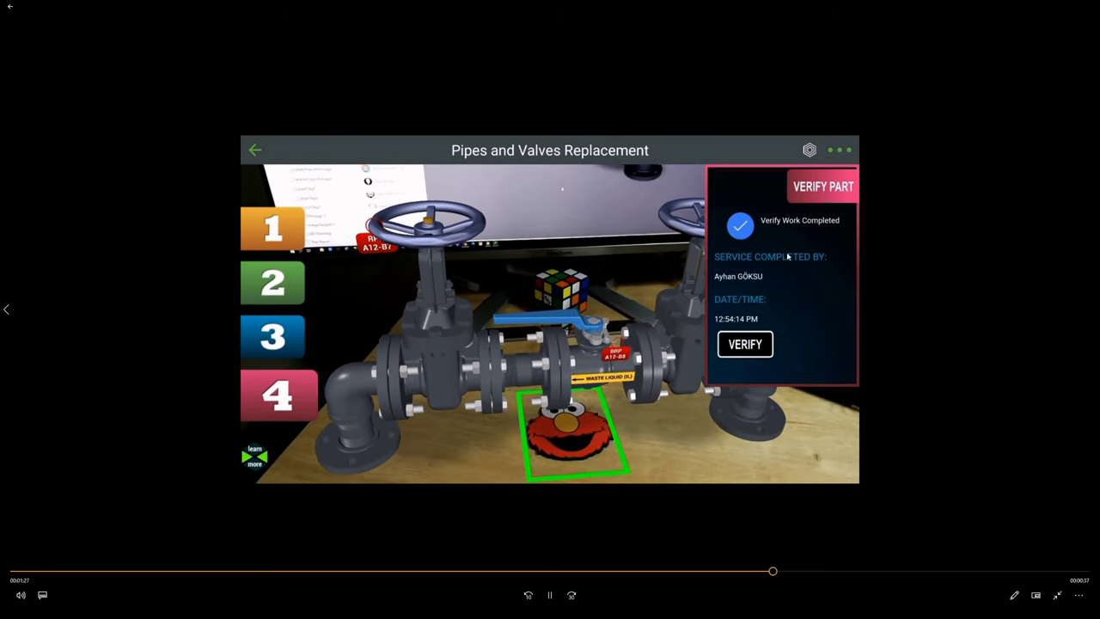
pyautogui.click(550, 595)
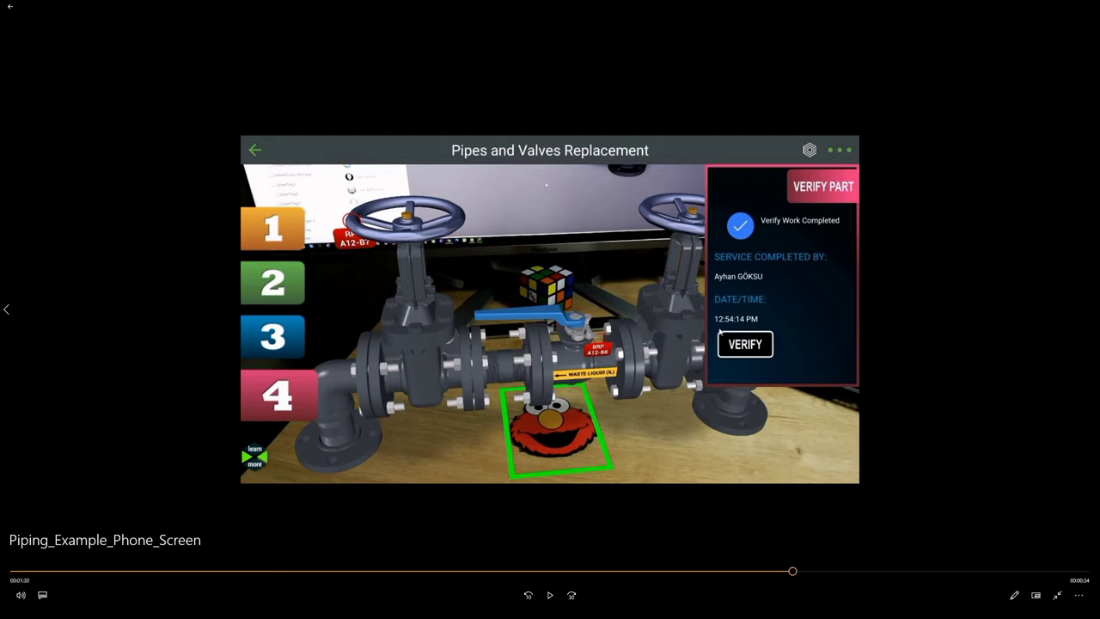
pyautogui.click(549, 595)
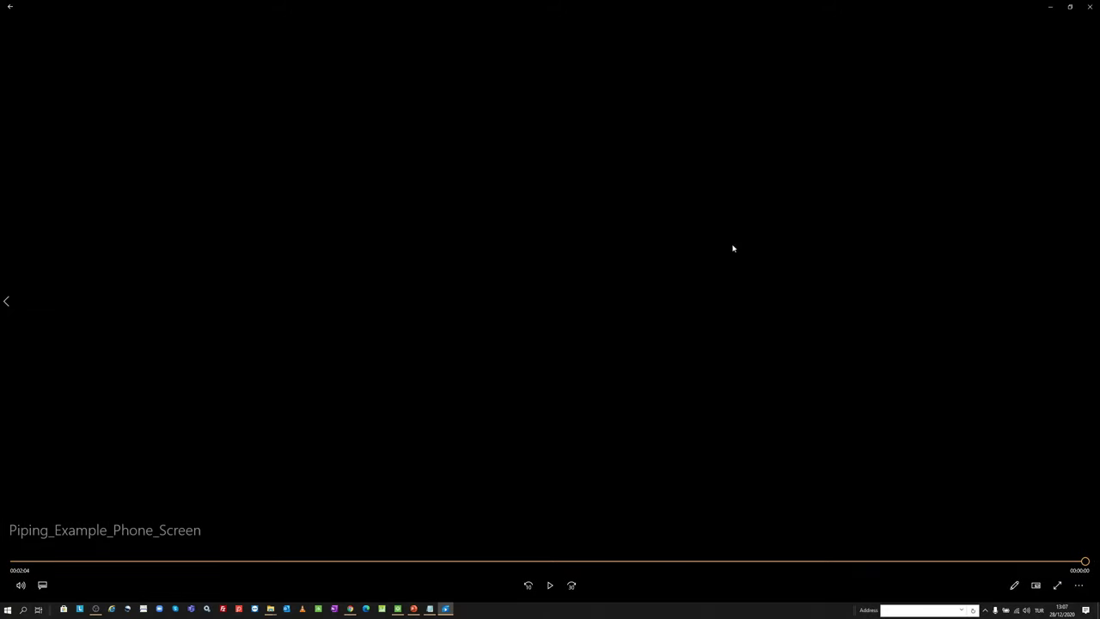
# Launch Vuforia Studio and close the previously open project's editor tab
pyautogui.click(397, 609)
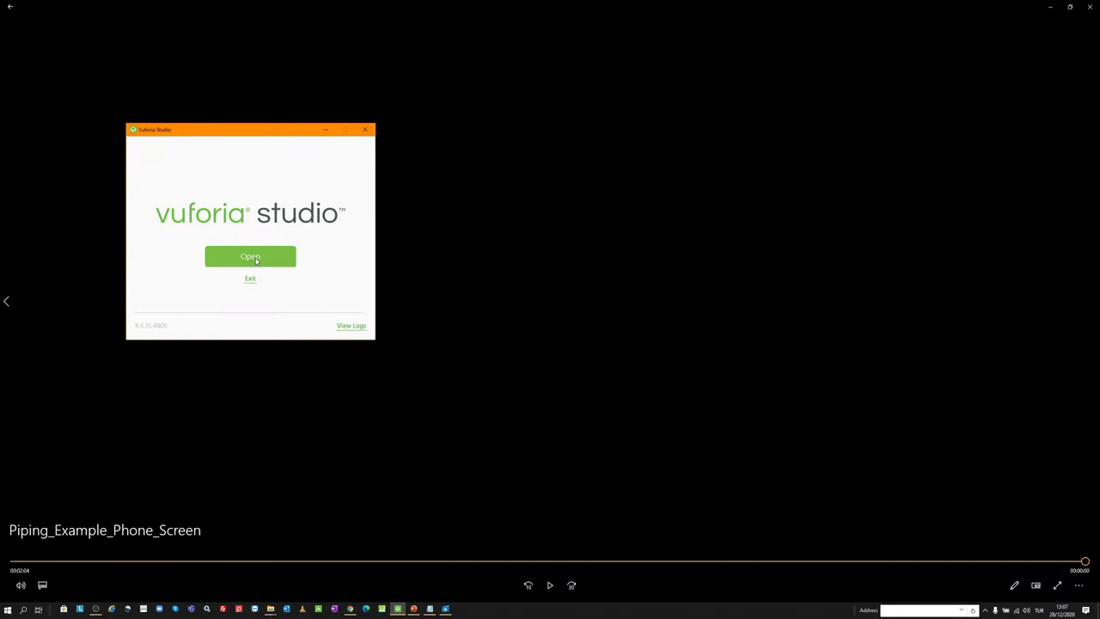
pyautogui.click(254, 259)
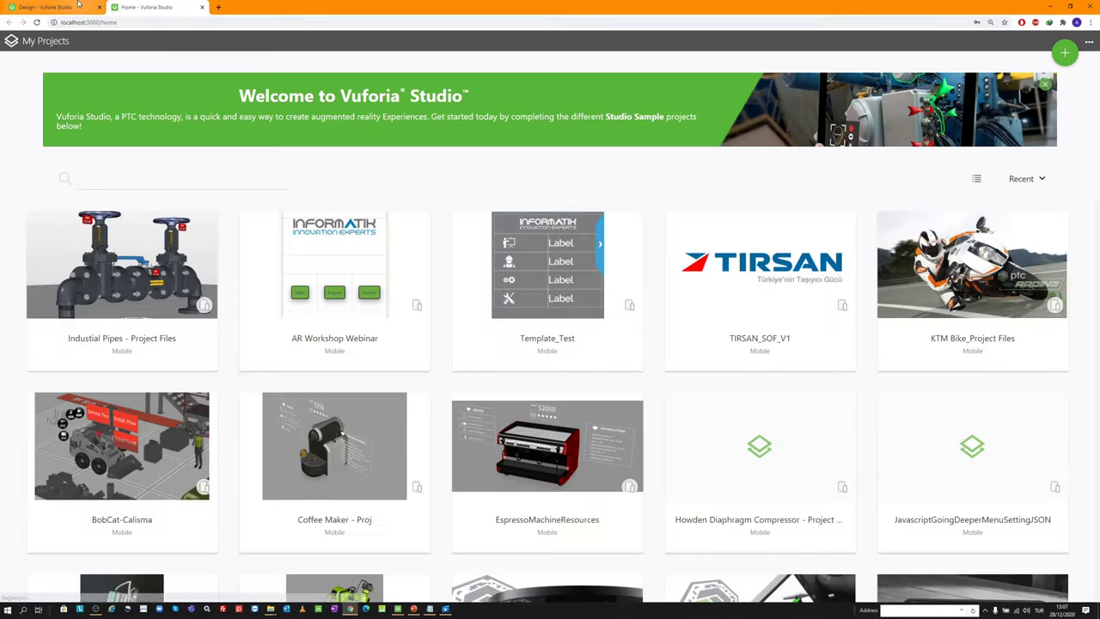
pyautogui.click(76, 6)
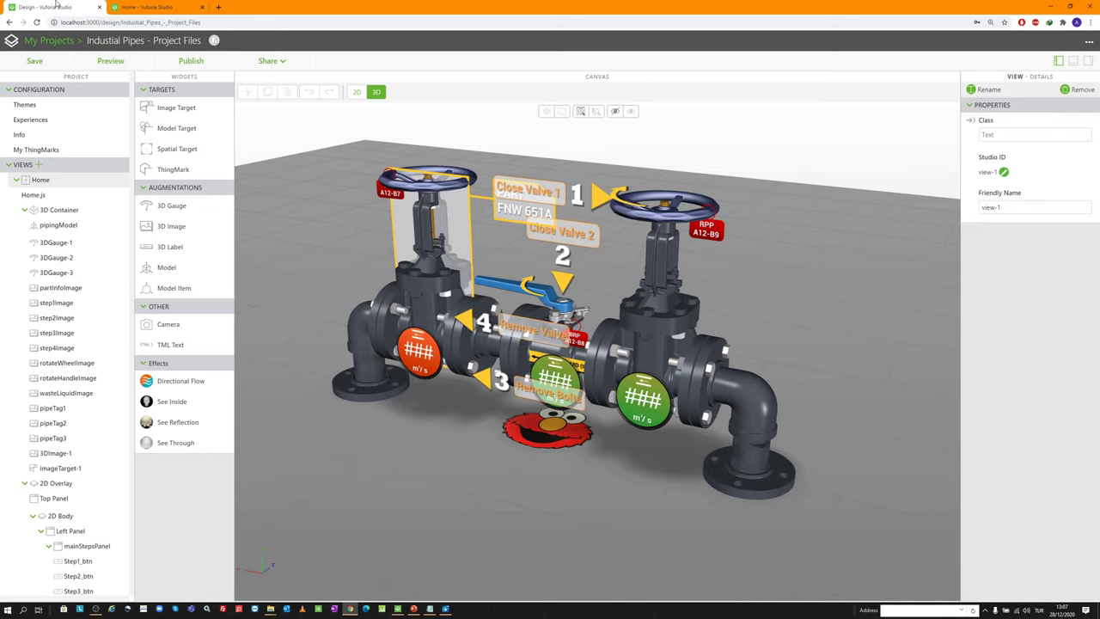
pyautogui.middleClick(56, 5)
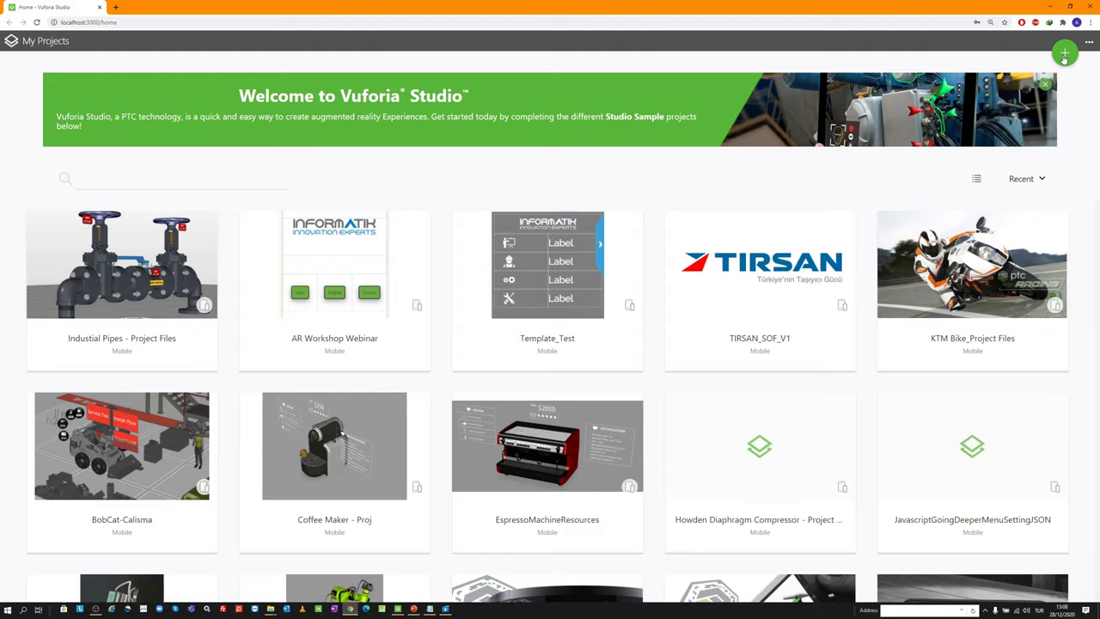
# Create a new Mobile - Default project named Industrial Pipes
pyautogui.click(1063, 55)
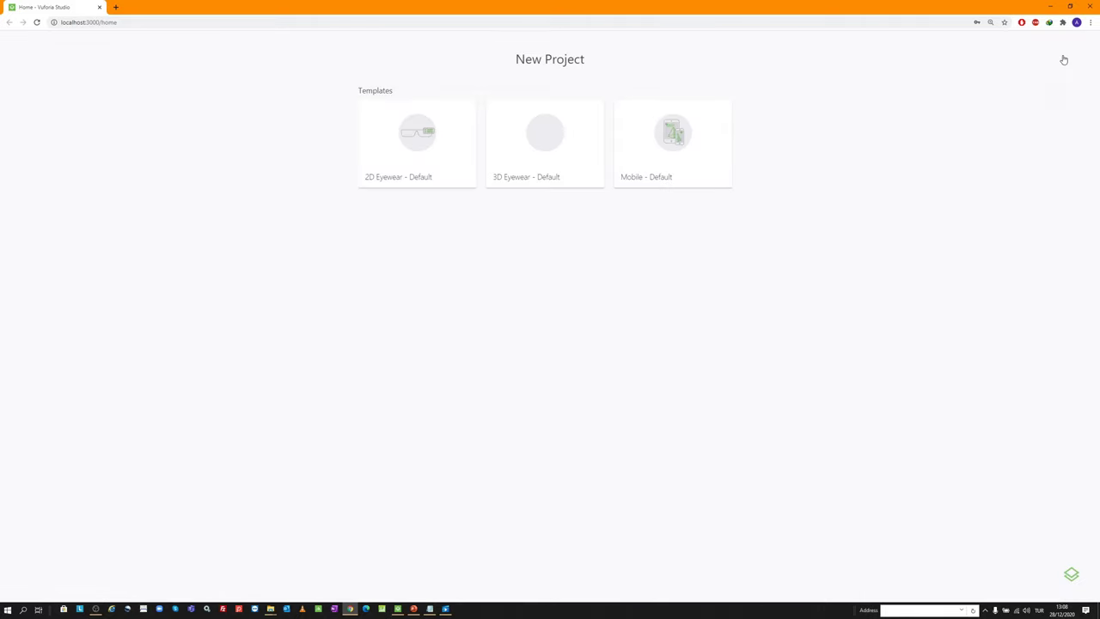
pyautogui.click(638, 149)
pyautogui.click(540, 278)
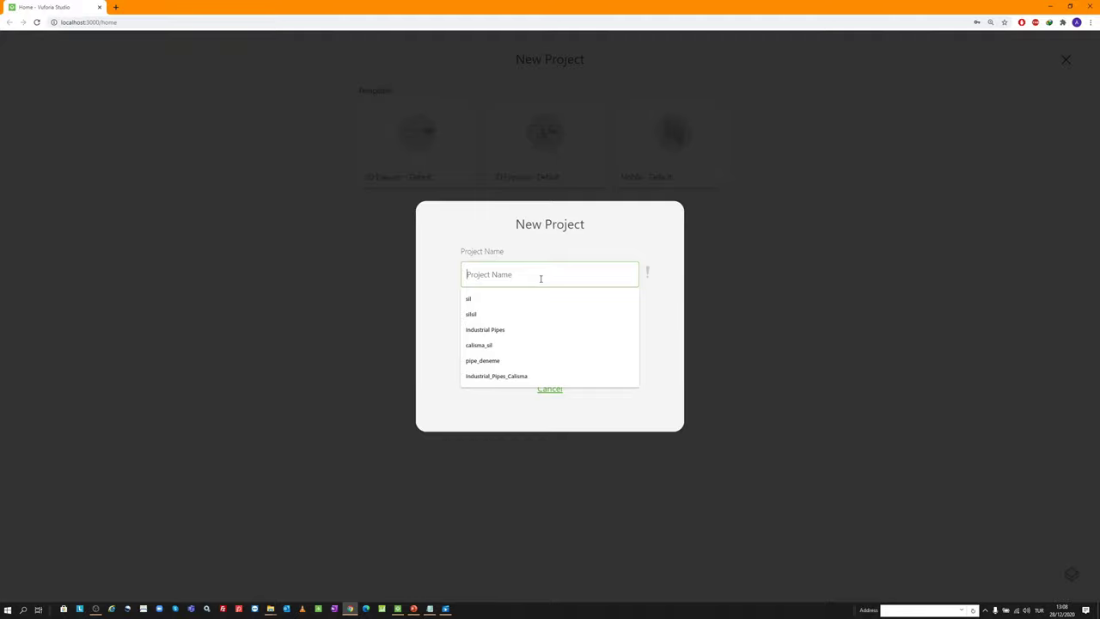
pyautogui.write('I')
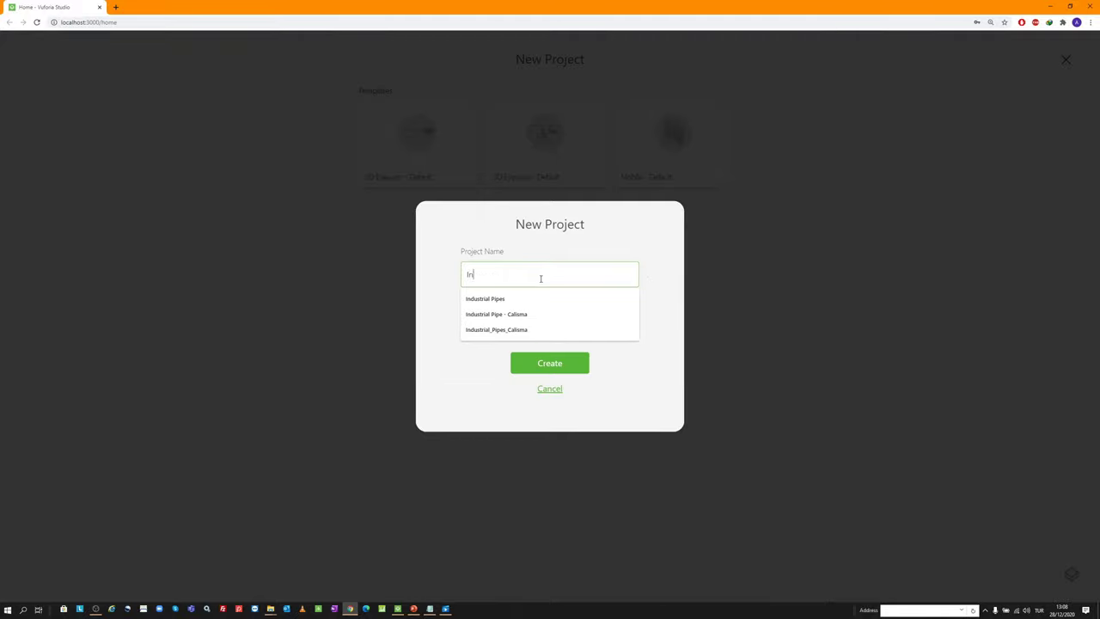
pyautogui.write('n')
pyautogui.press('Down')
pyautogui.press('Return')
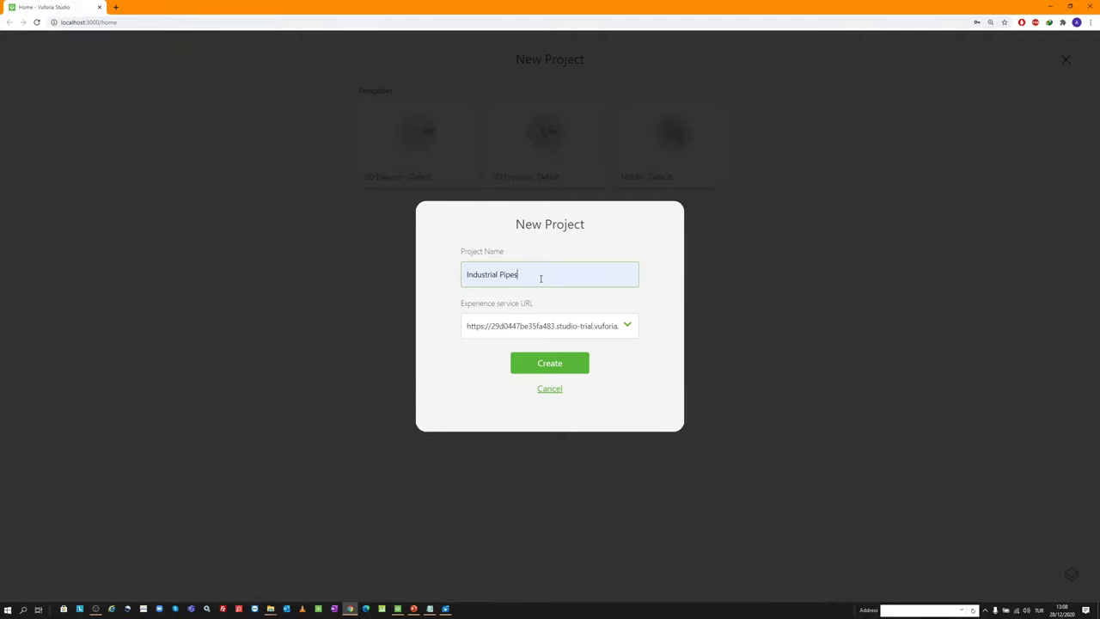
pyautogui.click(554, 363)
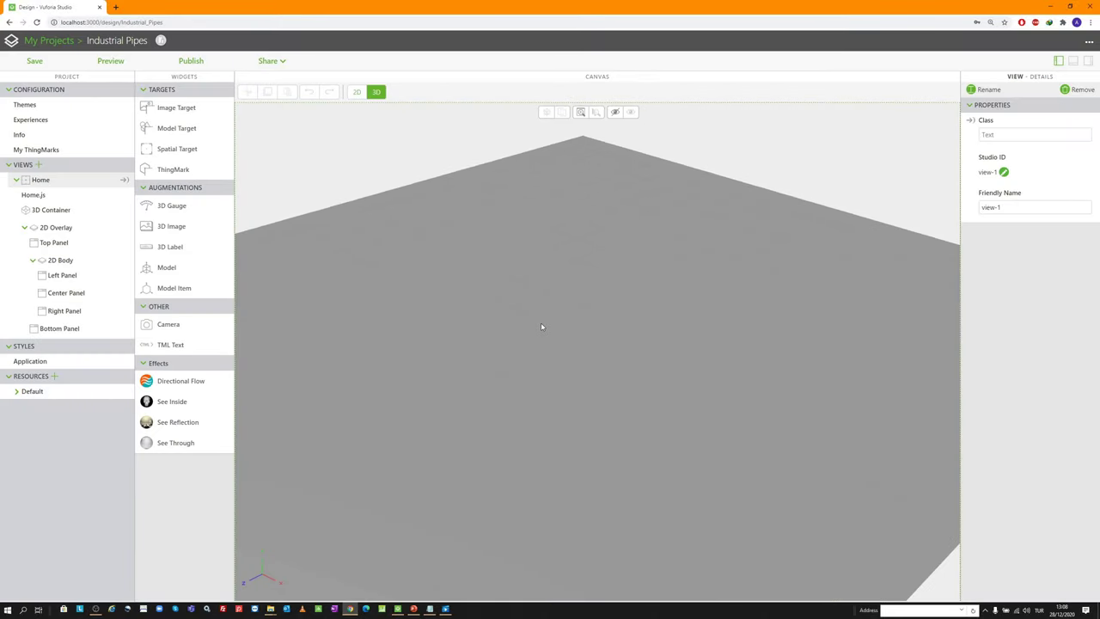
# Add a Model widget and load Pipes and Valves4c_tabletop_High.pvz as its resource
pyautogui.moveTo(544, 331); pyautogui.dragTo(525, 162)
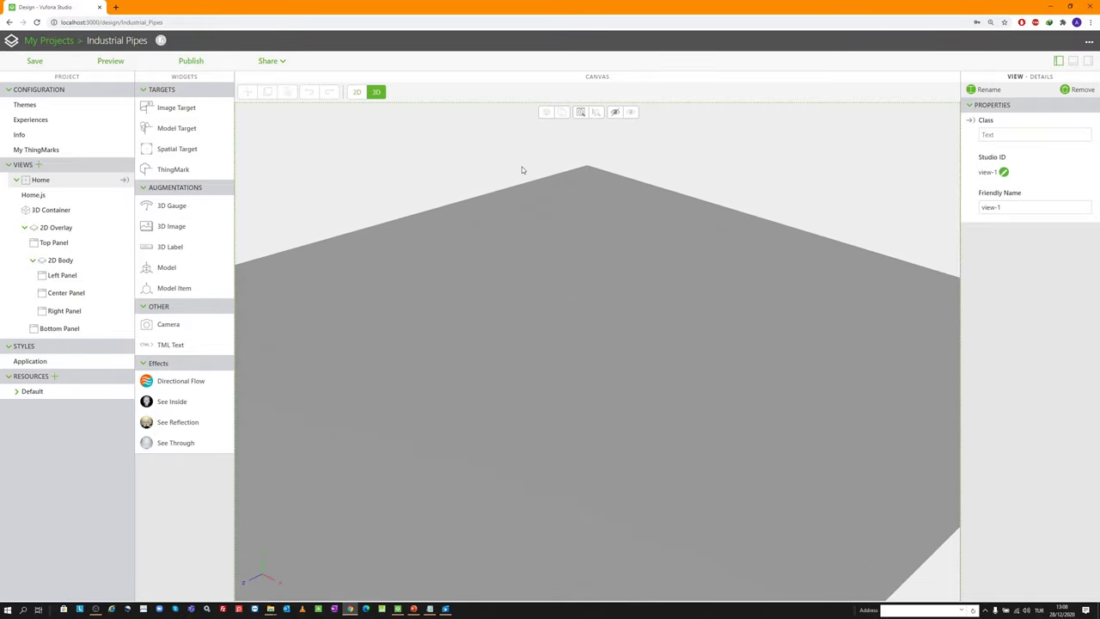
pyautogui.hotkey('ctrl', 'f')
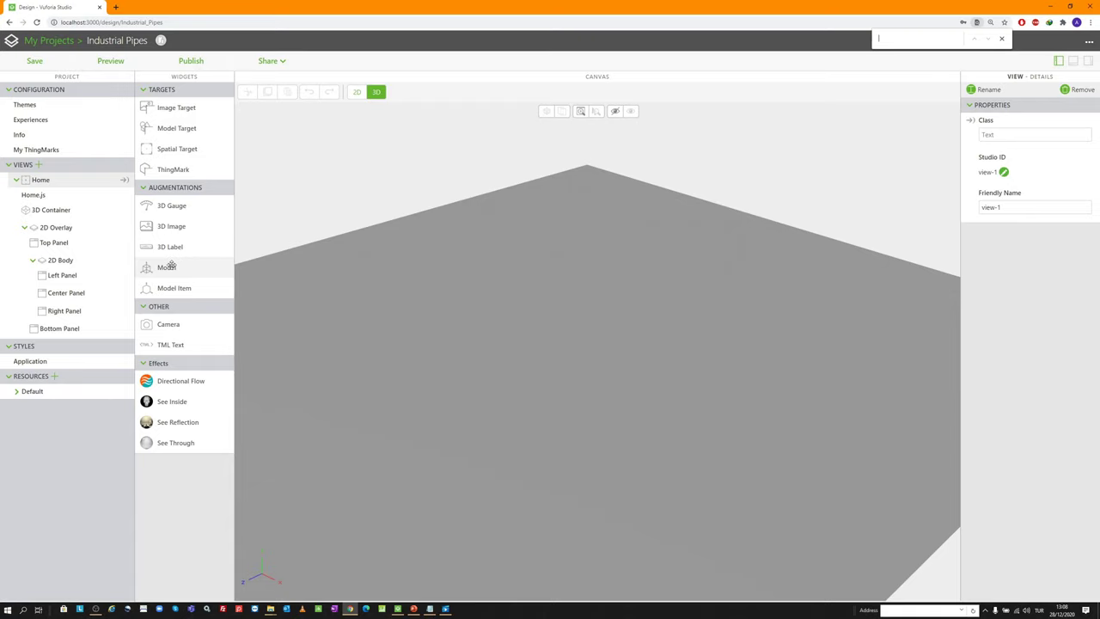
pyautogui.moveTo(171, 267); pyautogui.dragTo(589, 311)
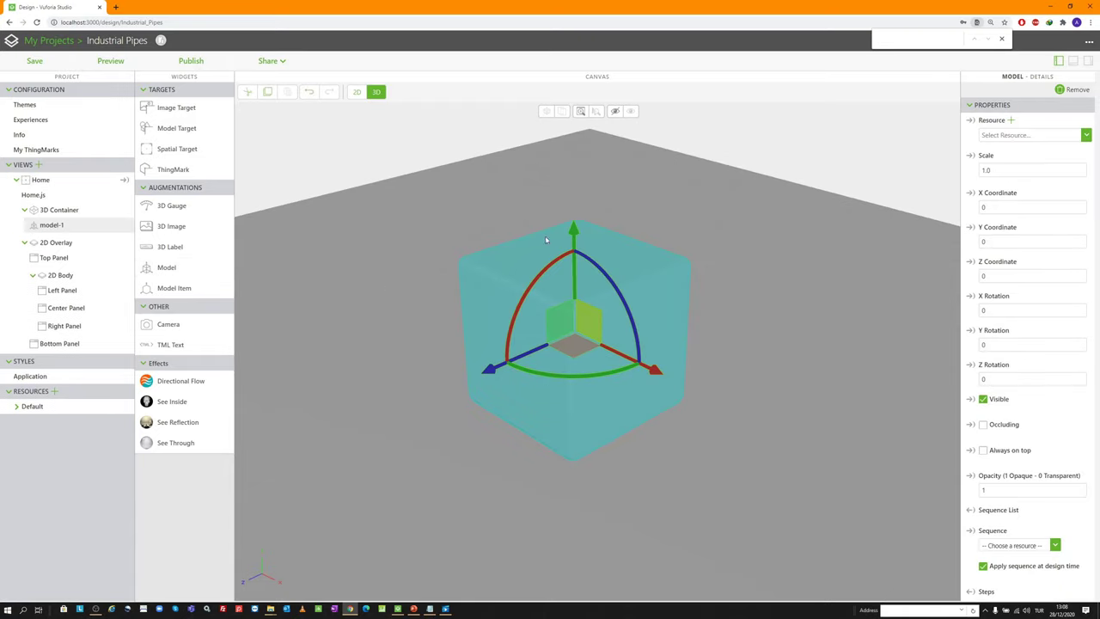
pyautogui.click(1010, 120)
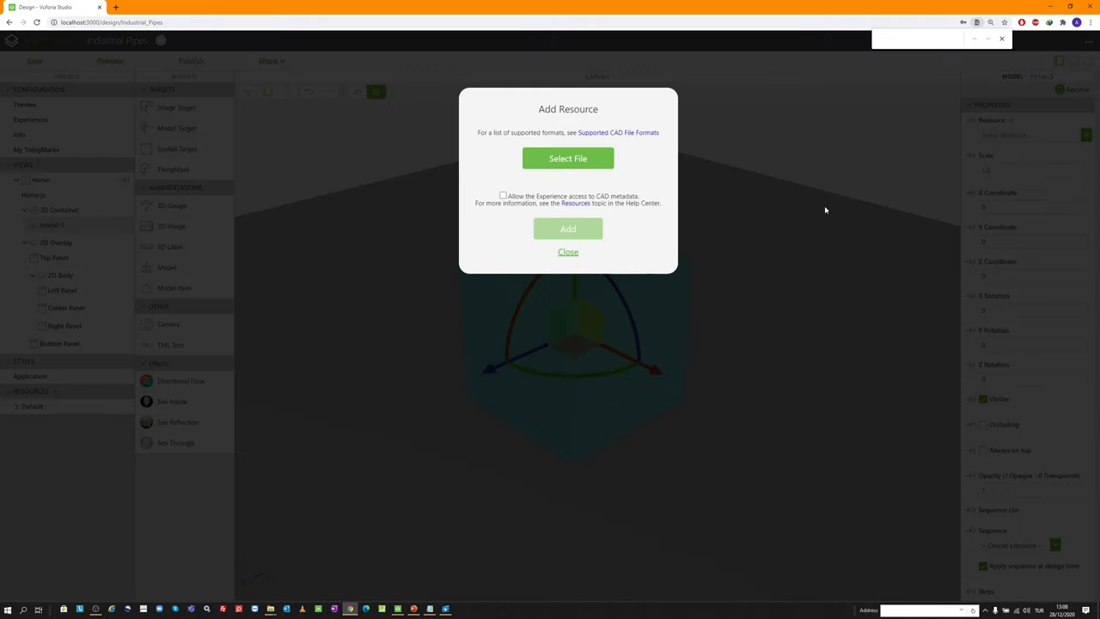
pyautogui.click(581, 162)
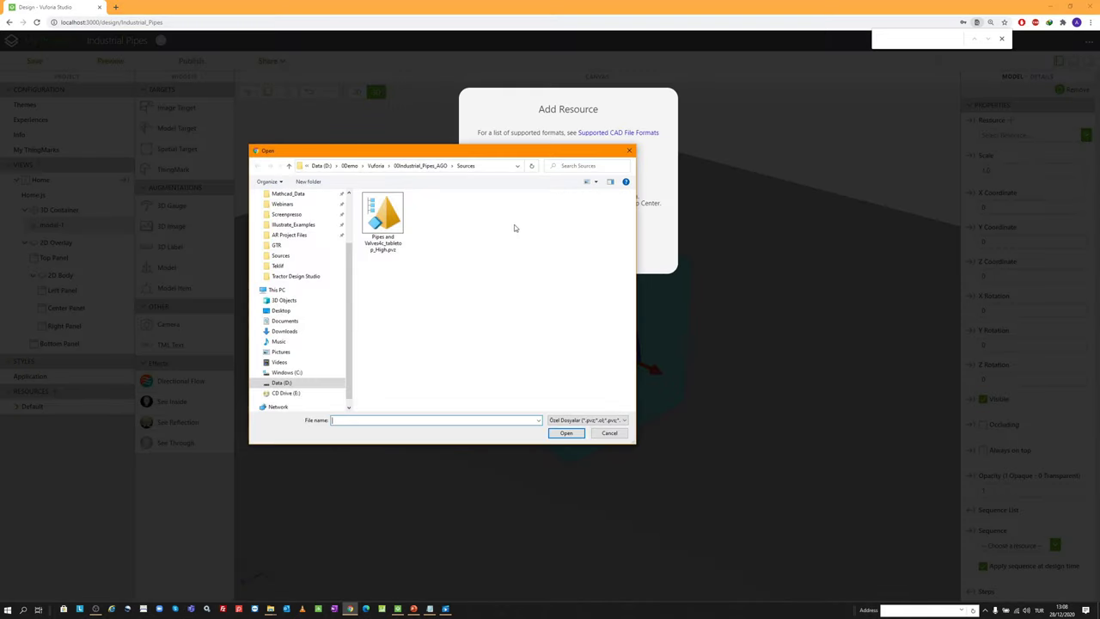
pyautogui.doubleClick(384, 219)
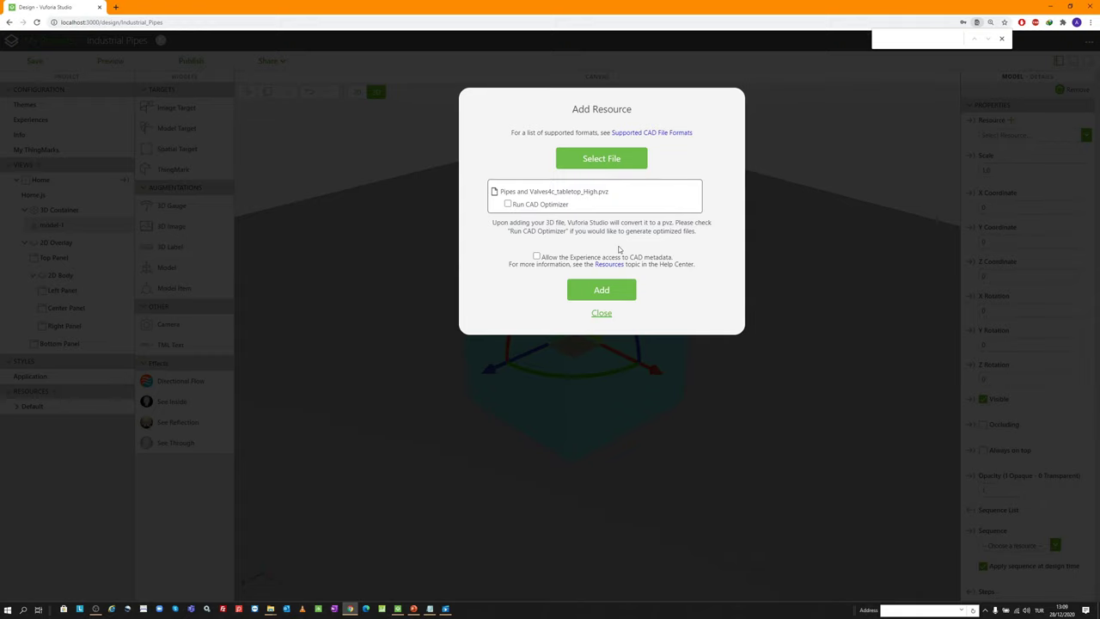
pyautogui.click(611, 291)
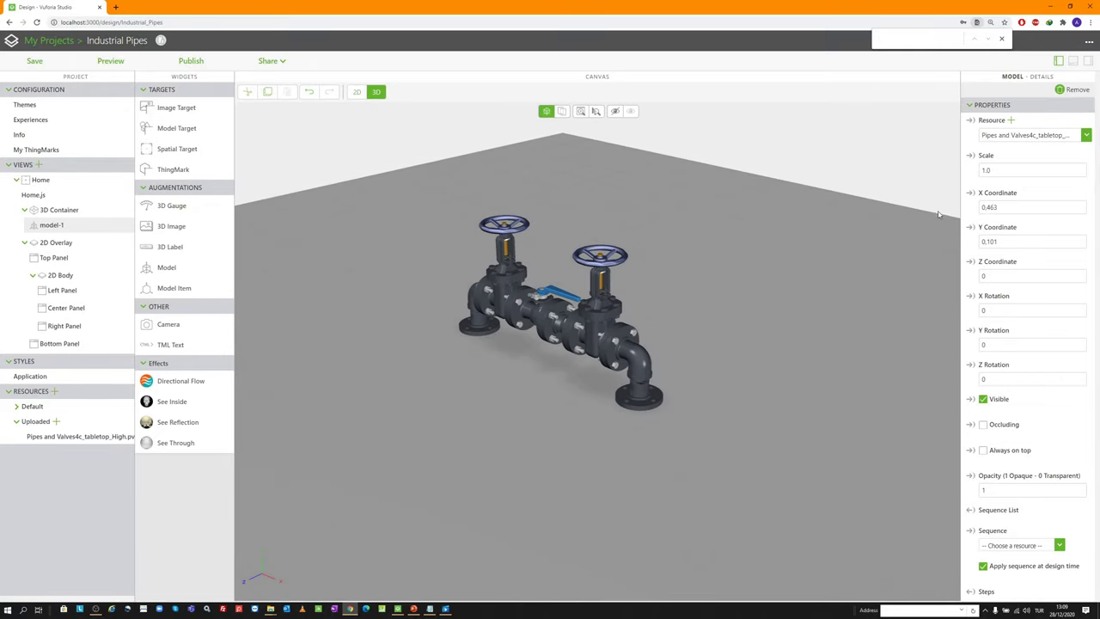
# Position the pipes model at X 0.5, Y 0.1, Z 0 and keep it visible
pyautogui.doubleClick(1005, 207)
pyautogui.write('0.5')
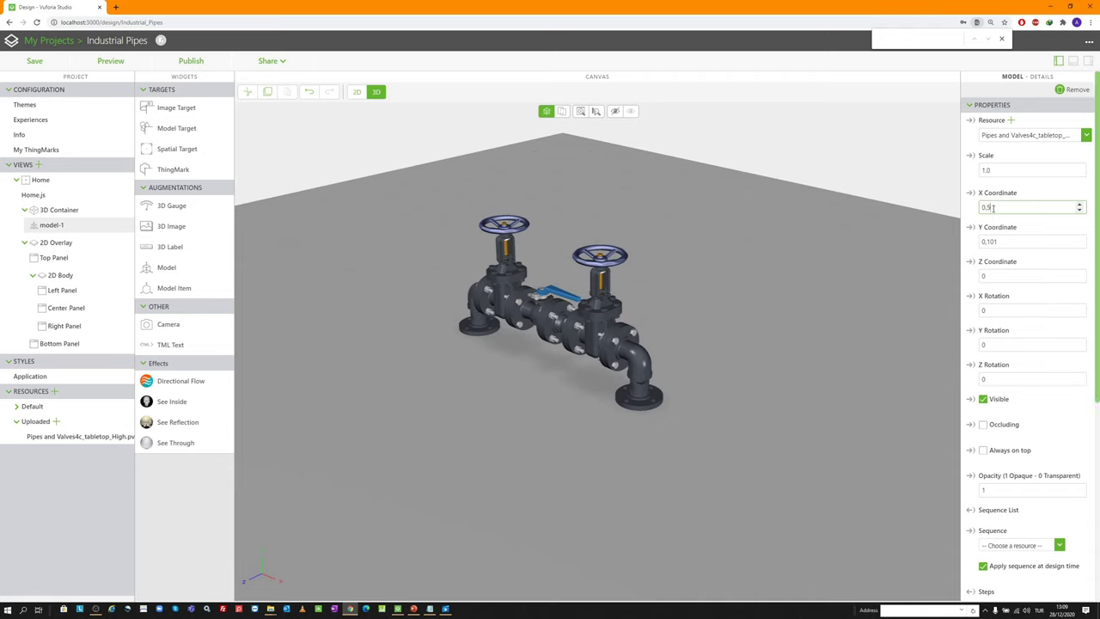
pyautogui.press('Tab')
pyautogui.write('0')
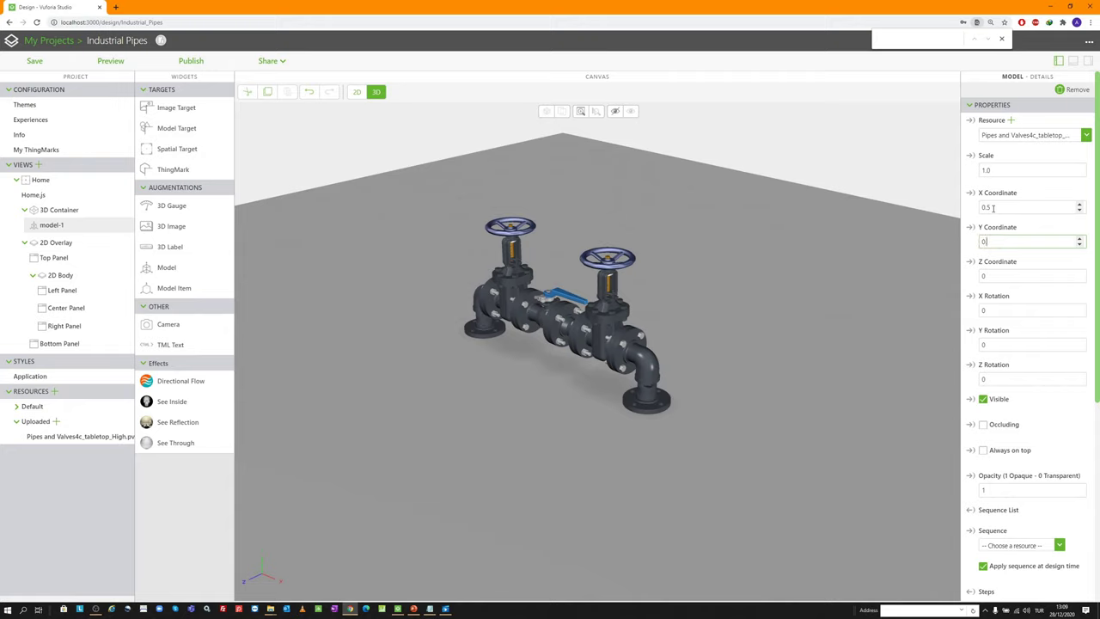
pyautogui.press('Tab')
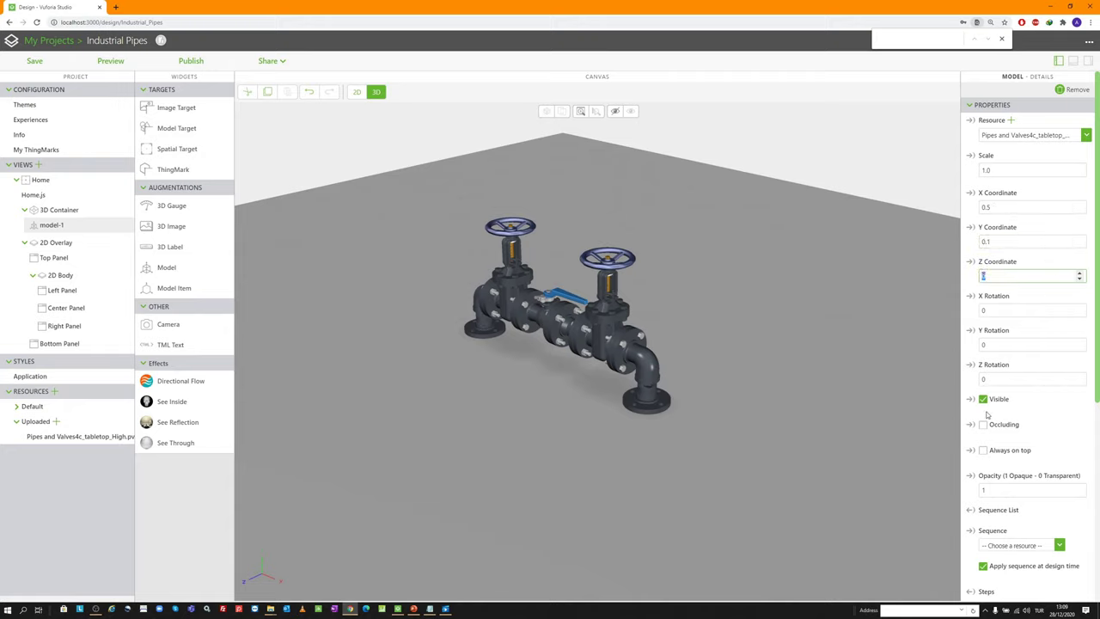
pyautogui.click(984, 402)
pyautogui.click(983, 399)
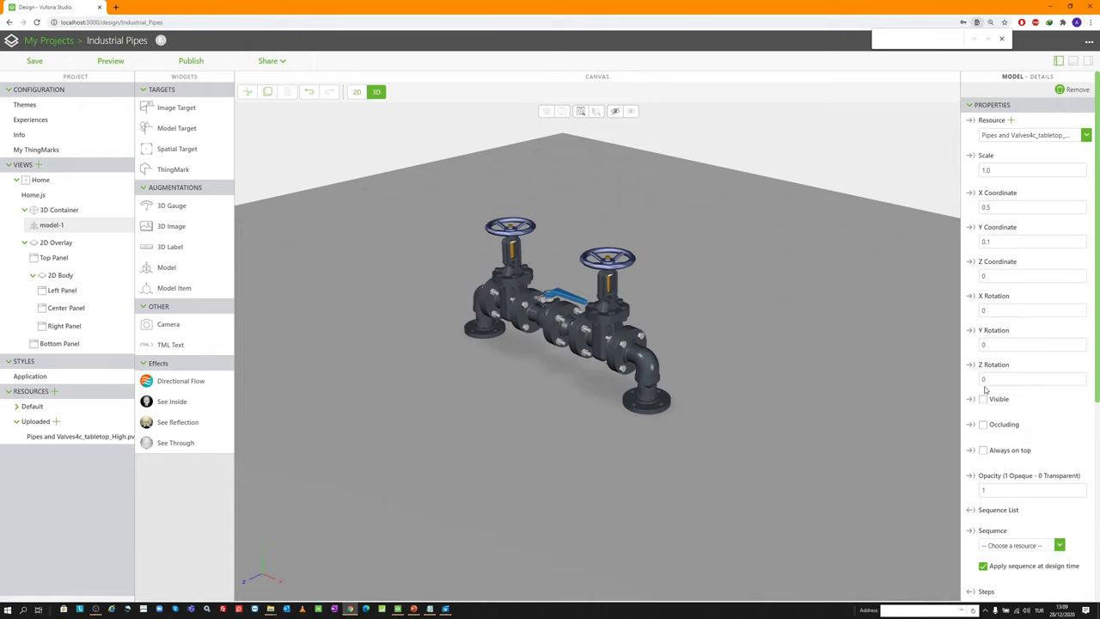
pyautogui.click(983, 399)
# Rename the model's Studio ID to pipingModel
pyautogui.scroll(-1, 977, 386)
pyautogui.scroll(-2, 1007, 516)
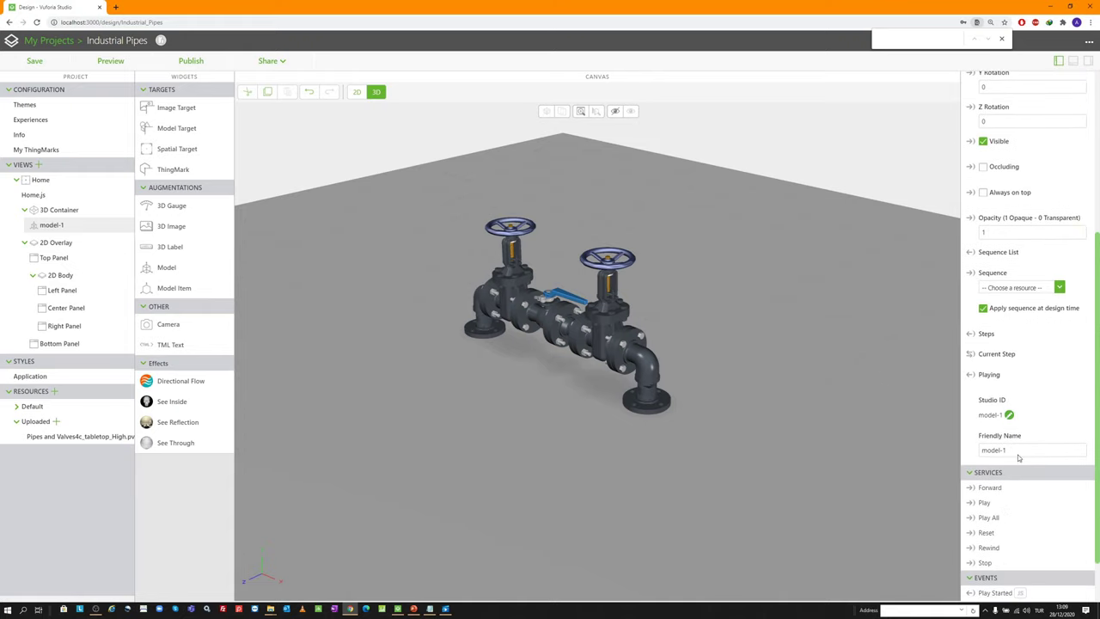
pyautogui.click(1009, 416)
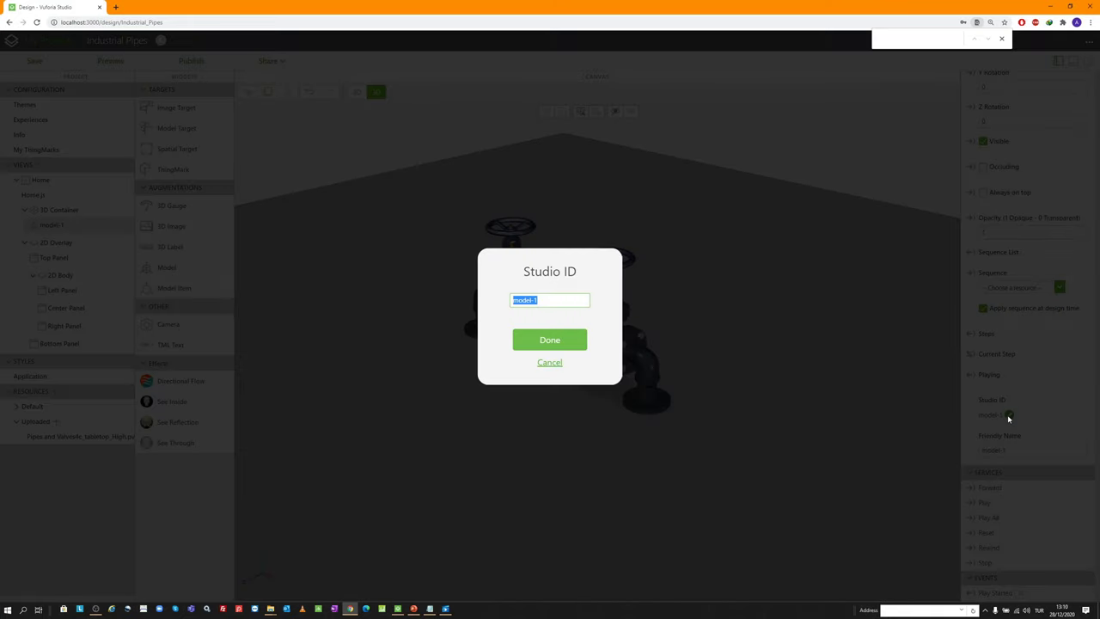
pyautogui.write('pipingM')
pyautogui.press('Return')
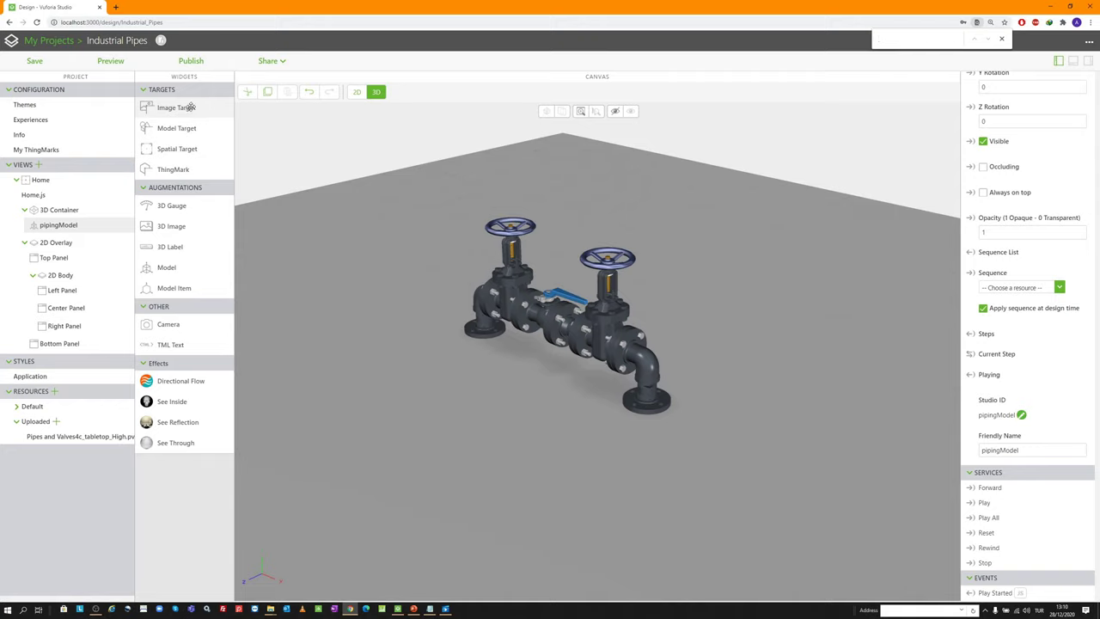
# Add an image target using elmo-removebg-preview.png from Desktop\AR Project Files\9LibraryParts\Images
pyautogui.moveTo(183, 108); pyautogui.dragTo(550, 370)
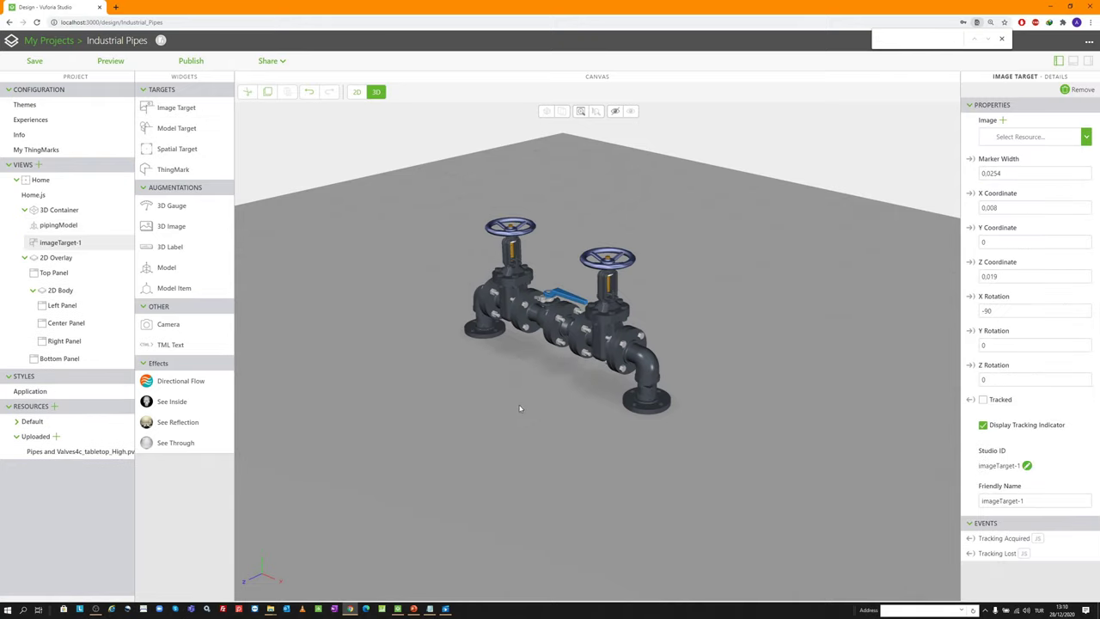
pyautogui.click(1002, 120)
pyautogui.scroll(-5, 543, 225)
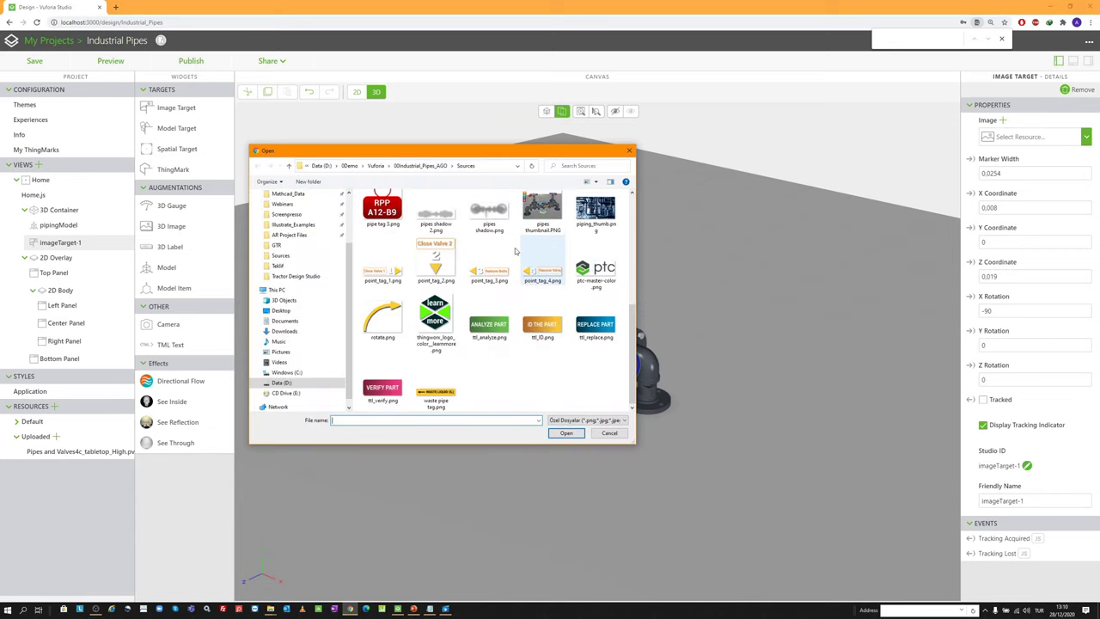
pyautogui.click(434, 166)
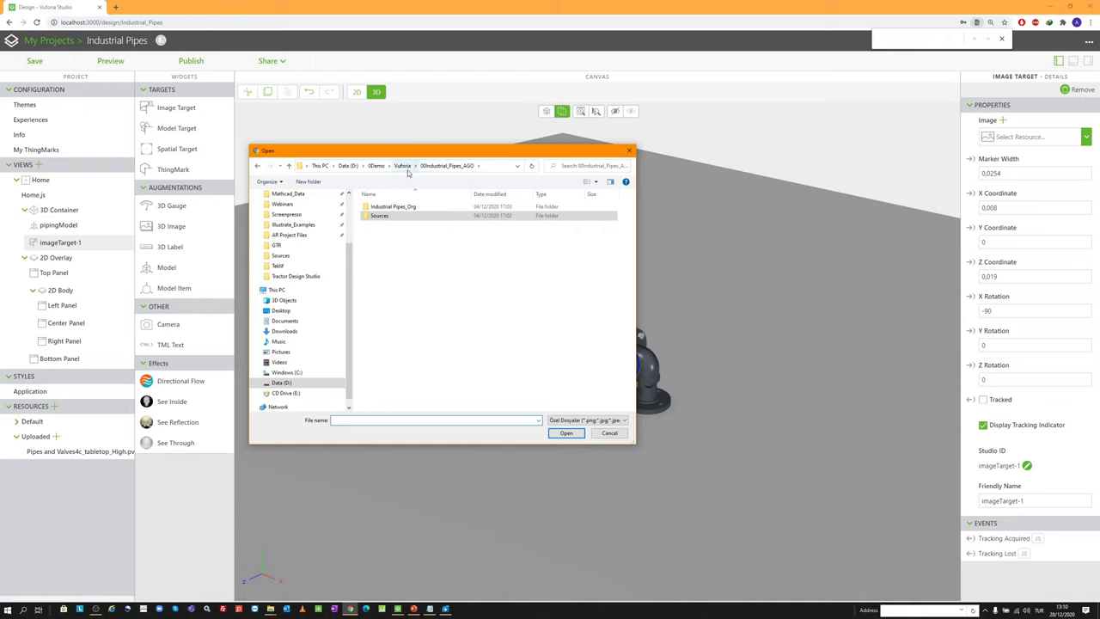
pyautogui.hotkey('ctrl', 'e')
pyautogui.click(452, 284)
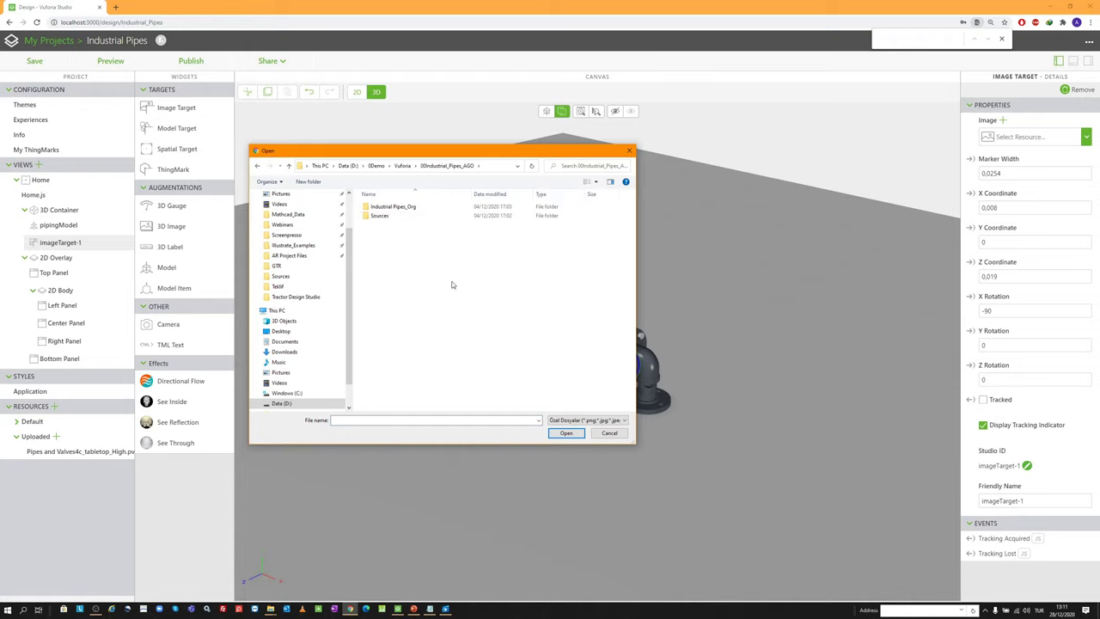
pyautogui.scroll(2, 288, 206)
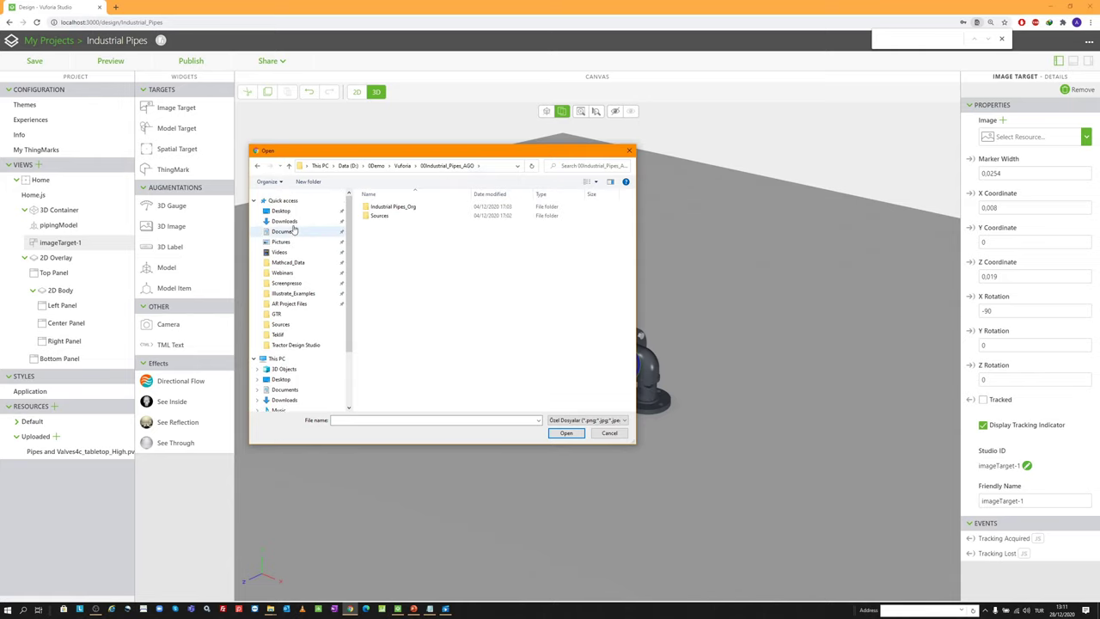
pyautogui.click(302, 212)
pyautogui.doubleClick(382, 215)
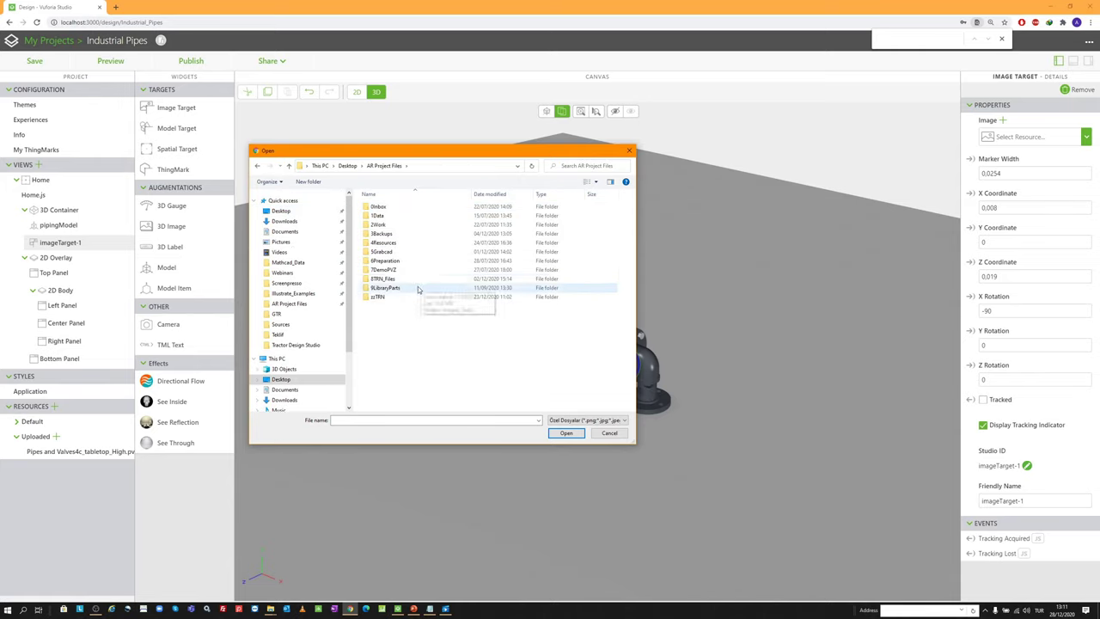
pyautogui.doubleClick(412, 285)
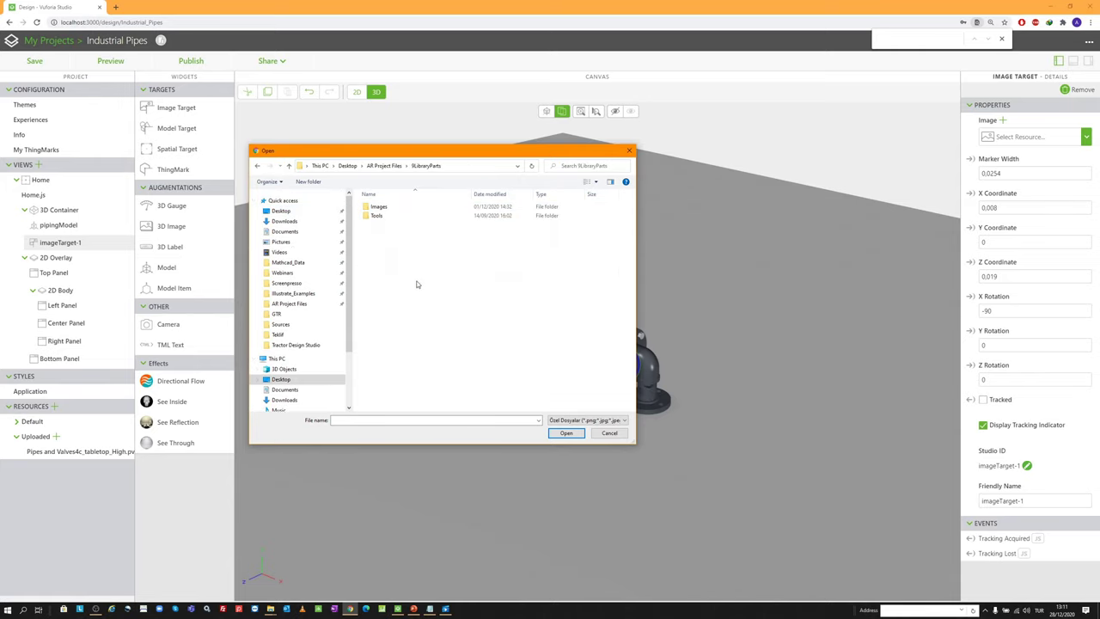
pyautogui.doubleClick(382, 206)
pyautogui.doubleClick(376, 267)
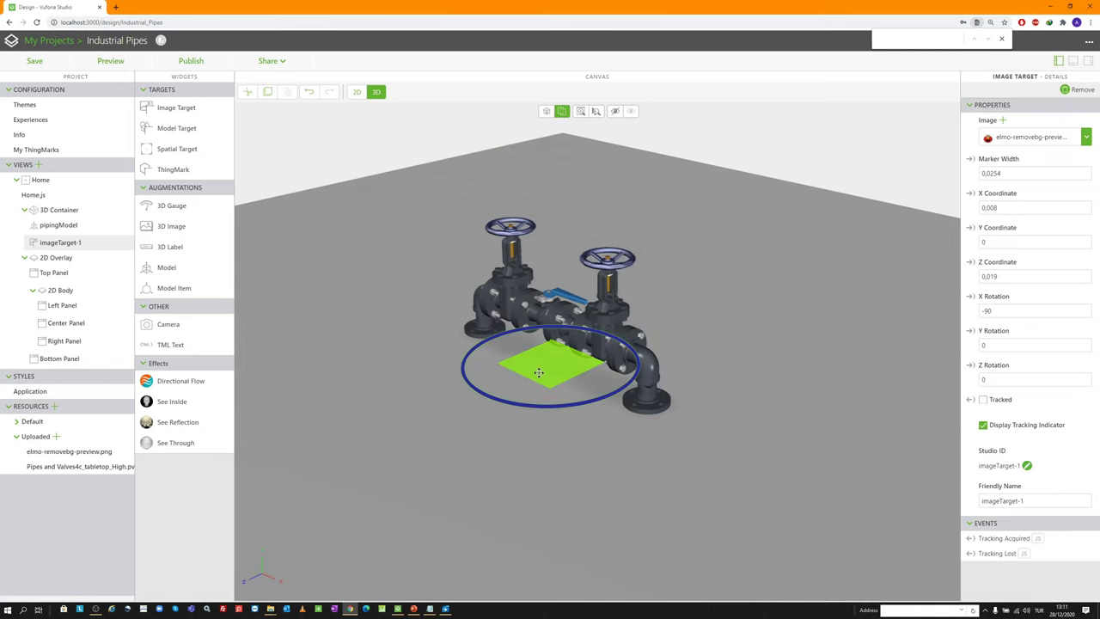
# Set the target's marker width to 0.2 and position to 0.075, 0.003, -0.013
pyautogui.scroll(5, 549, 371)
pyautogui.scroll(-3, 548, 371)
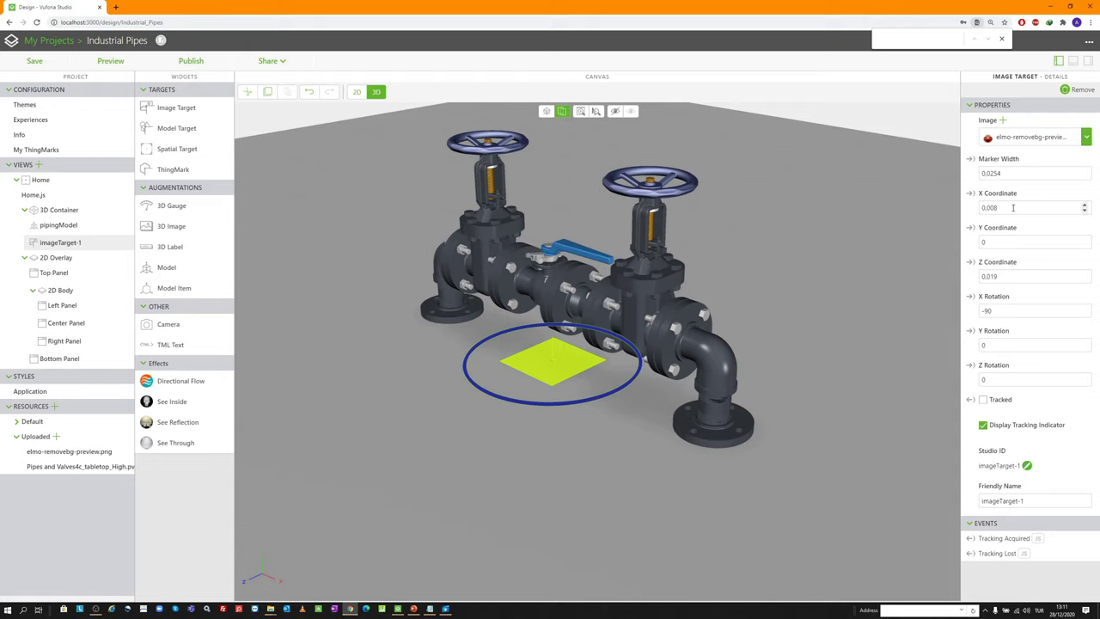
pyautogui.hotkey('shift', 'Tab')
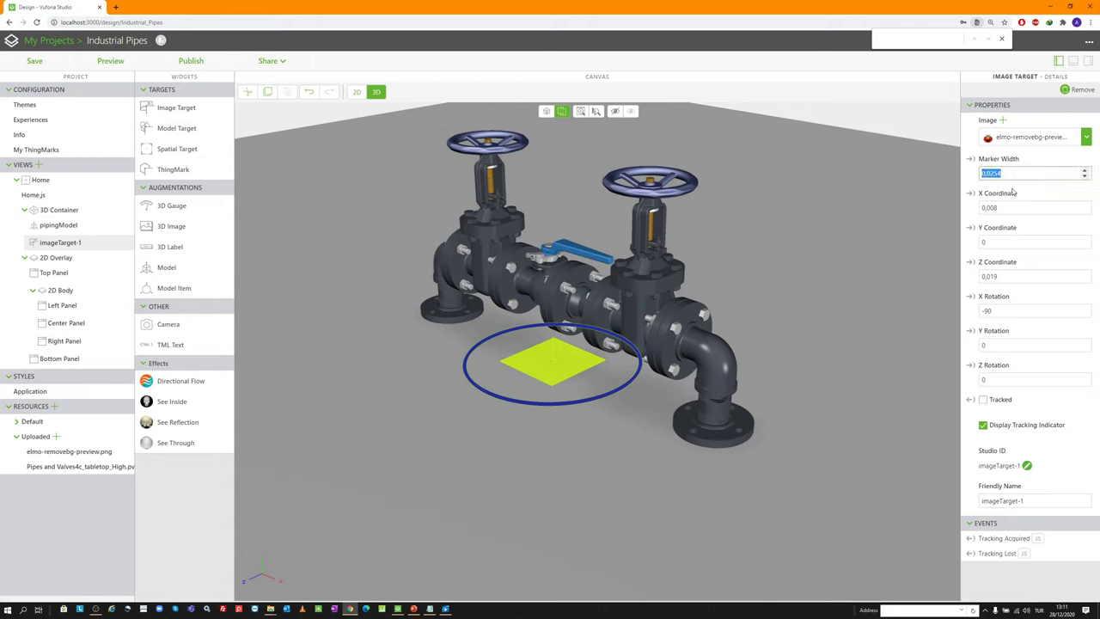
pyautogui.write('0.2')
pyautogui.press('Tab')
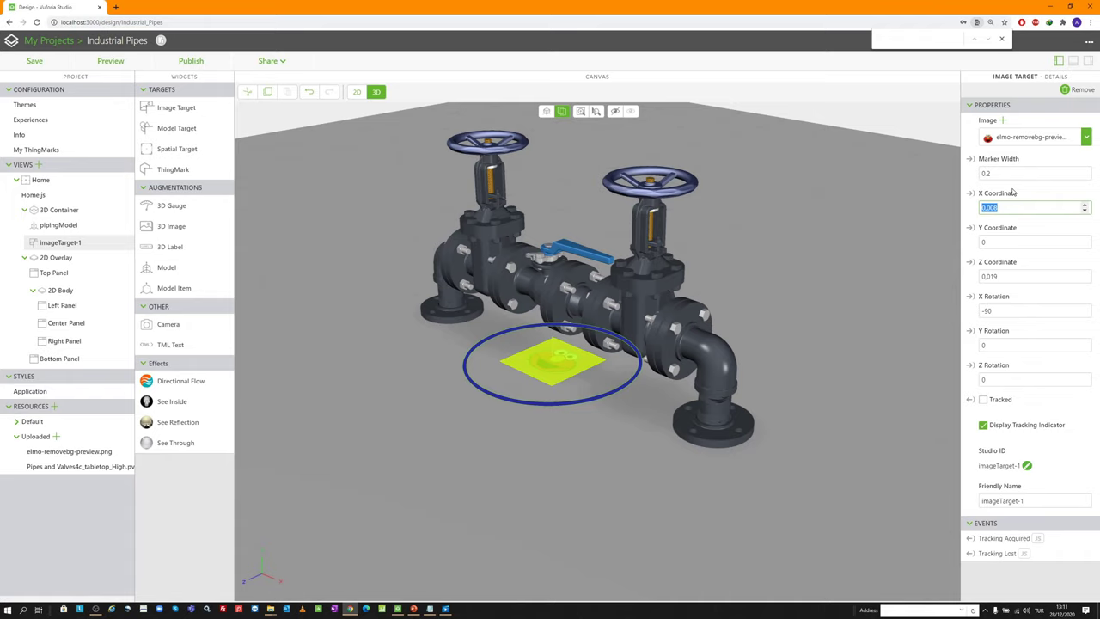
pyautogui.write('0.075')
pyautogui.press('Tab')
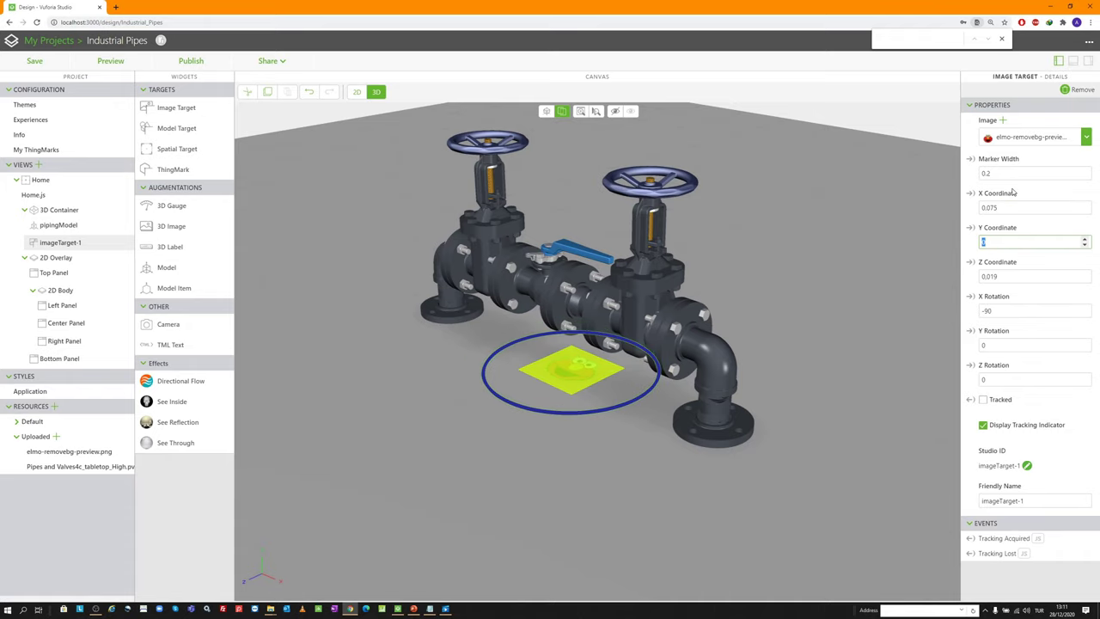
pyautogui.write('0.003')
pyautogui.press('Tab')
pyautogui.write('-')
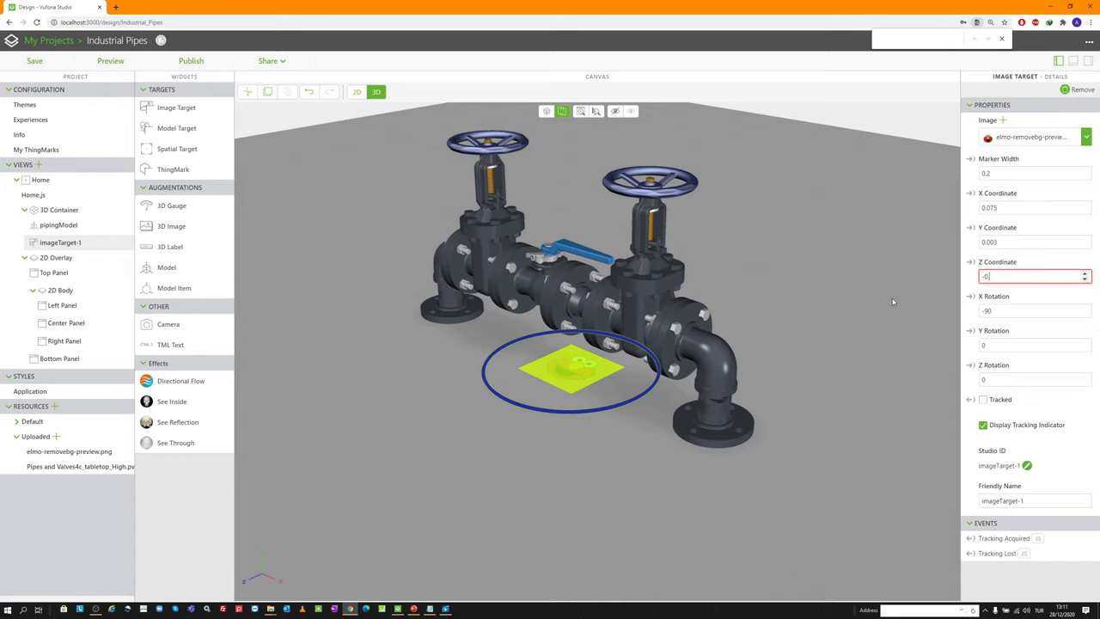
pyautogui.write('0.013')
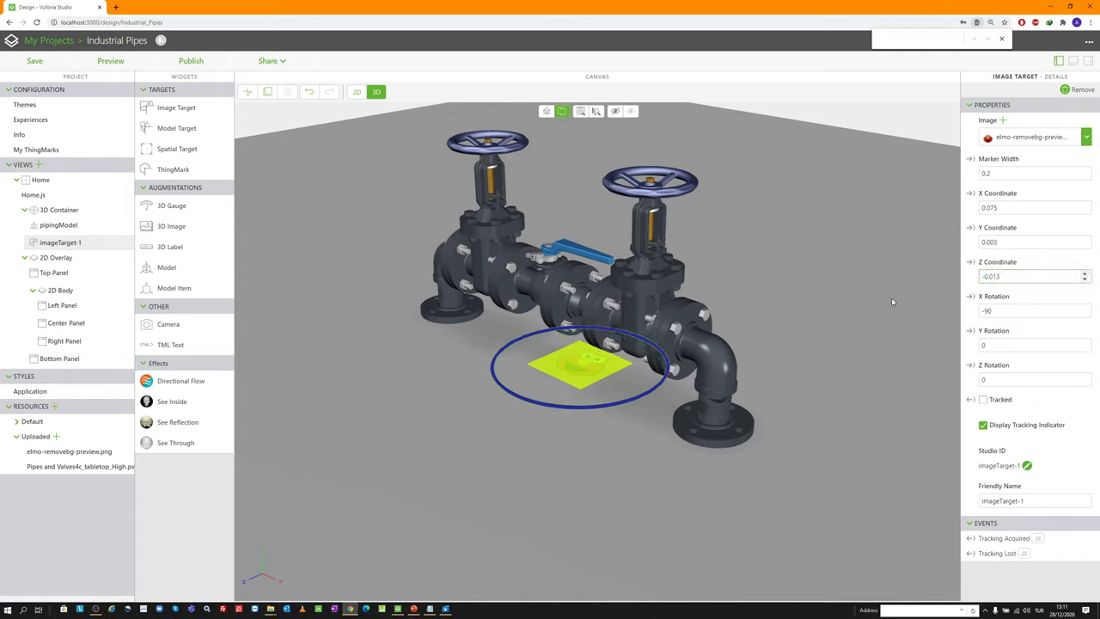
pyautogui.press('Tab')
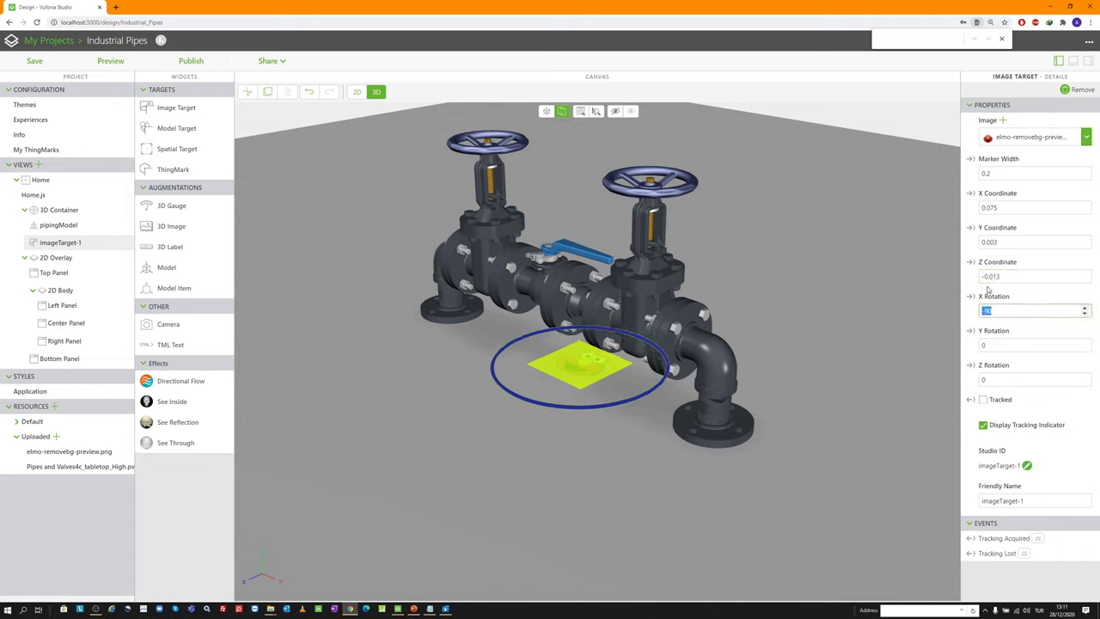
# Rotate the image target to X 90, Y 0, Z -180
pyautogui.write('90')
pyautogui.press('Tab')
pyautogui.press('Tab')
pyautogui.write('-180')
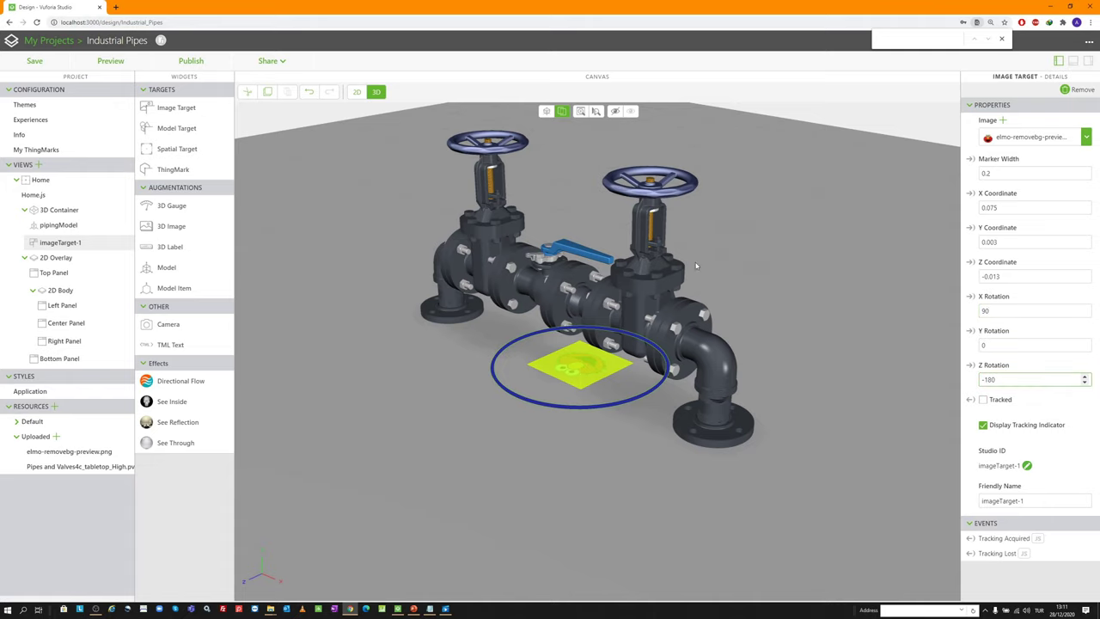
pyautogui.press('Tab')
pyautogui.scroll(1, 747, 258)
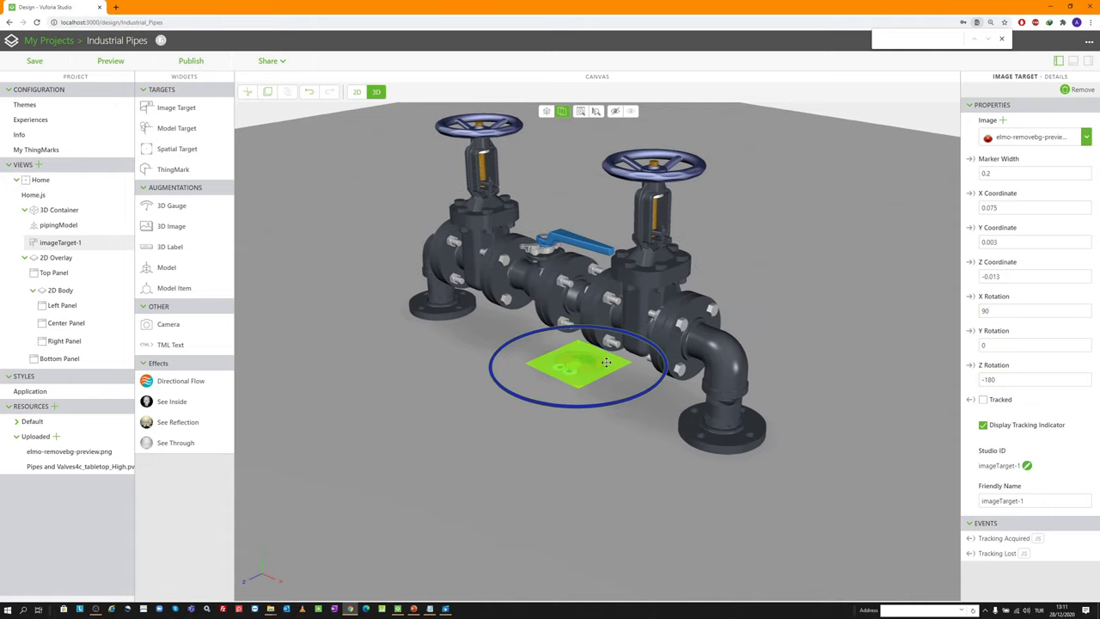
pyautogui.moveTo(625, 337); pyautogui.dragTo(476, 374)
pyautogui.scroll(2, 557, 341)
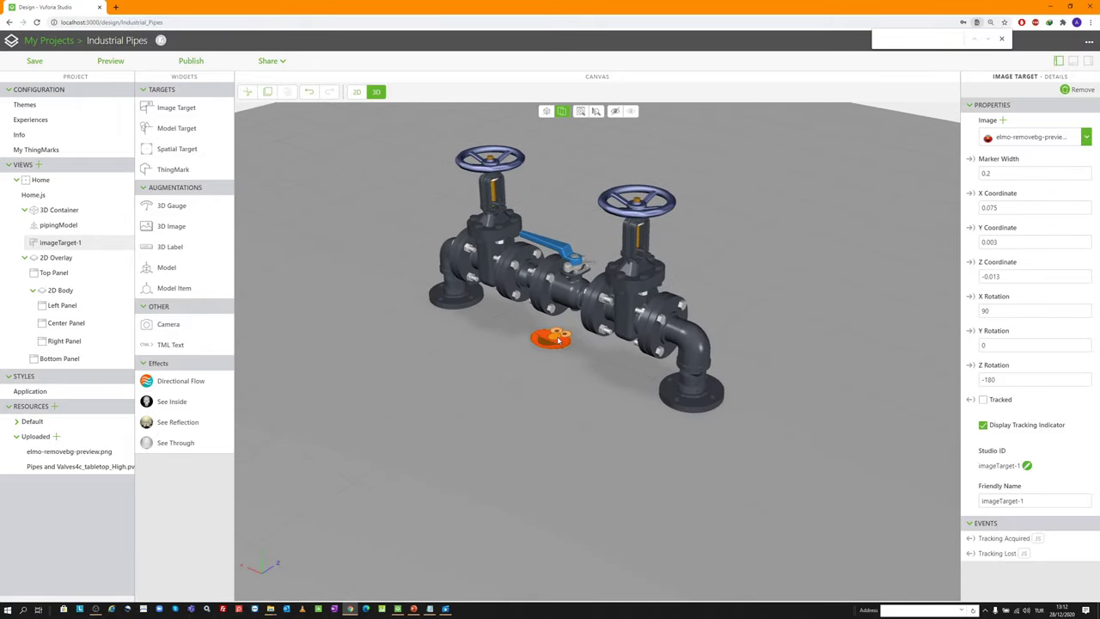
pyautogui.scroll(-2, 554, 344)
pyautogui.moveTo(554, 344); pyautogui.dragTo(811, 444)
pyautogui.scroll(2, 562, 347)
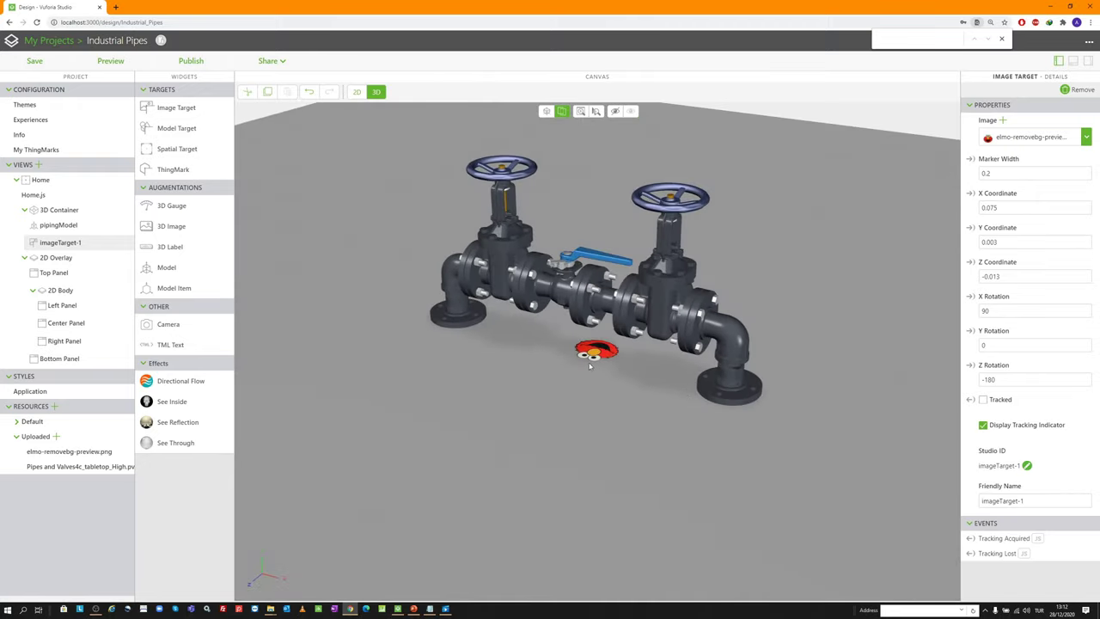
pyautogui.moveTo(646, 371); pyautogui.dragTo(649, 311)
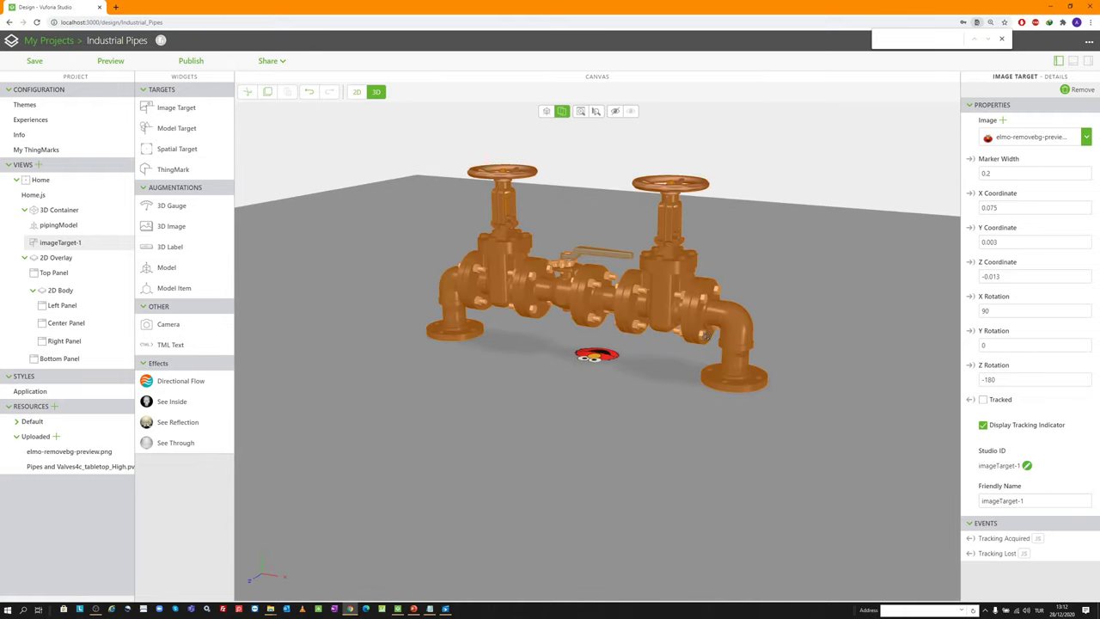
pyautogui.moveTo(707, 337); pyautogui.dragTo(485, 380)
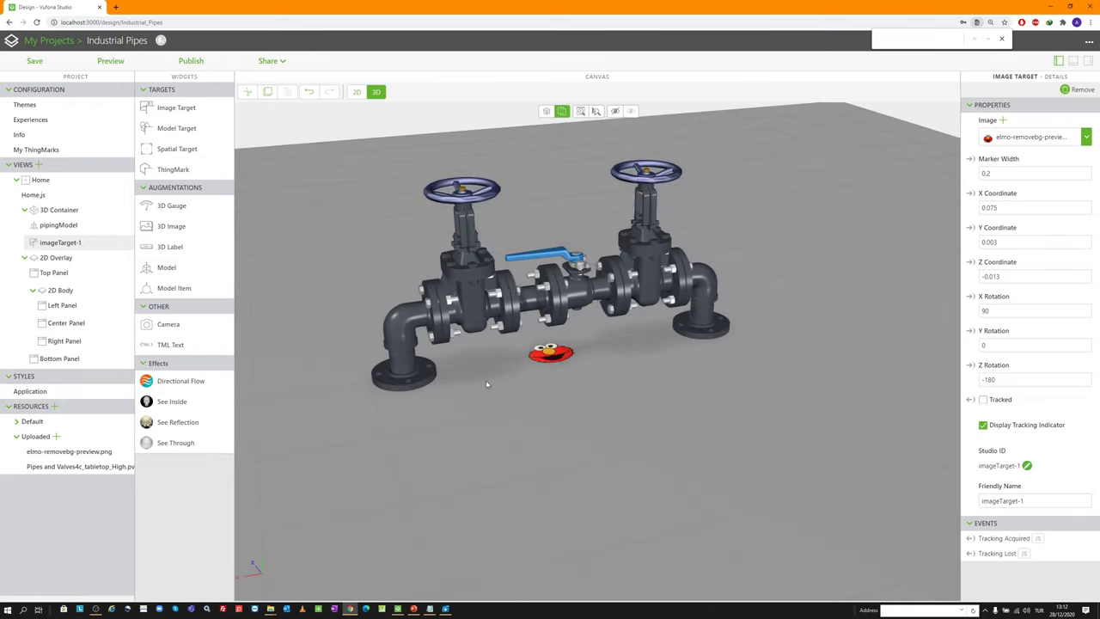
pyautogui.click(551, 362)
pyautogui.moveTo(542, 396); pyautogui.dragTo(604, 397)
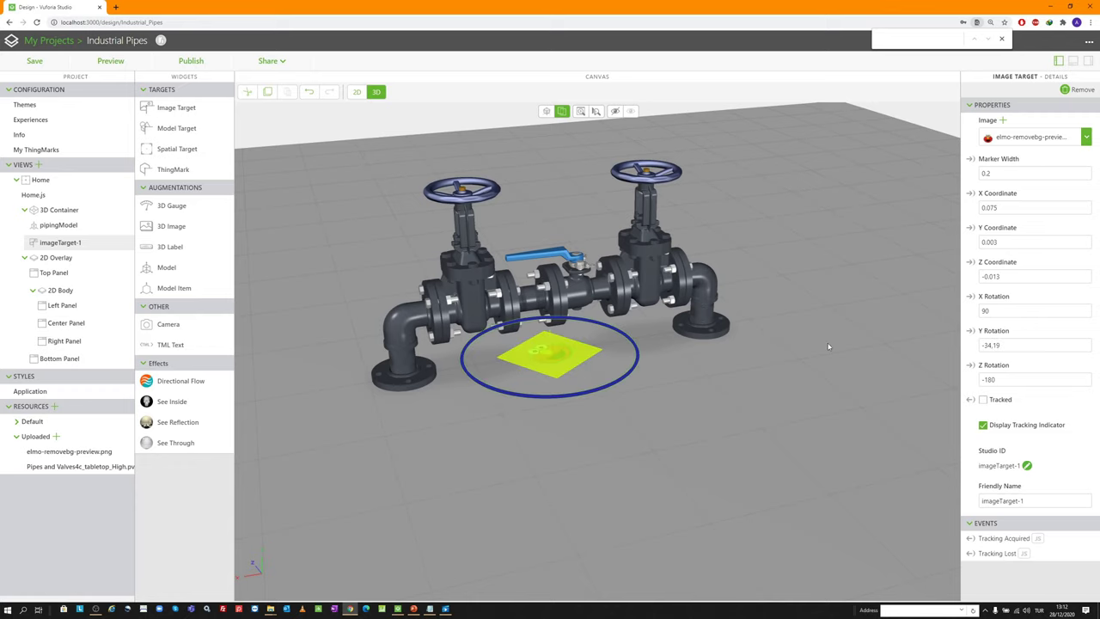
pyautogui.tripleClick(991, 345)
pyautogui.write('0')
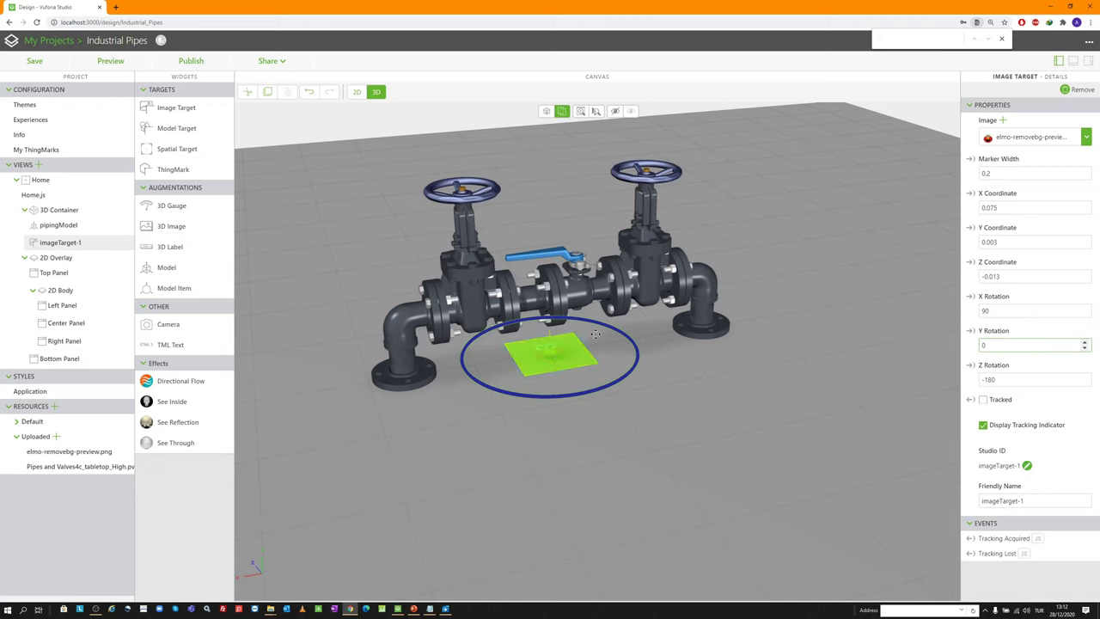
# Hide the target's tracking indicator and mark it Tracked
pyautogui.scroll(3, 554, 217)
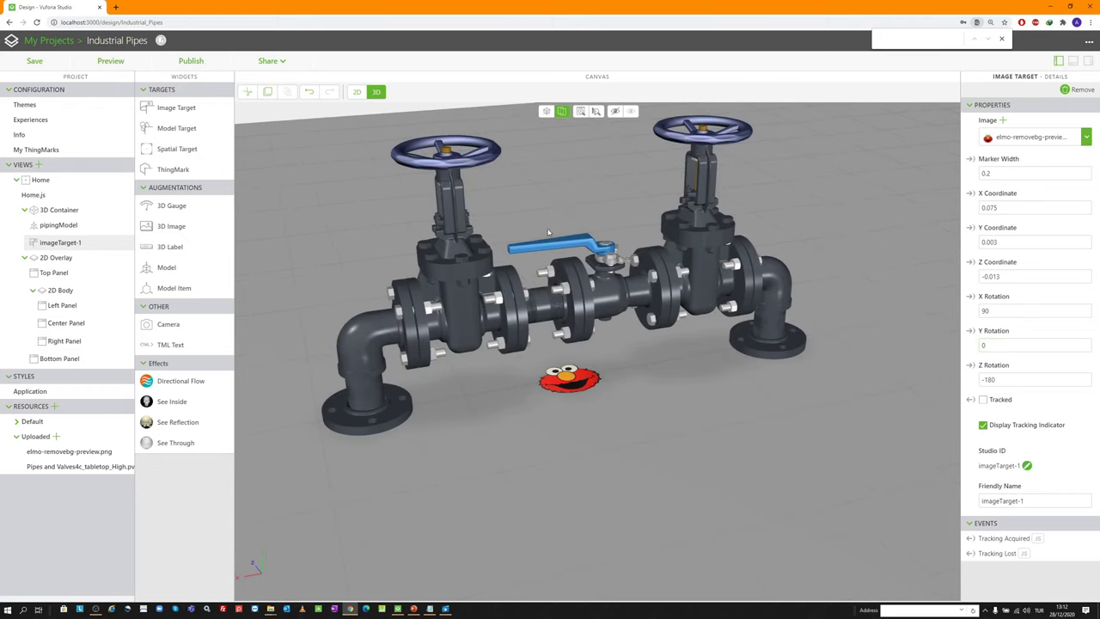
pyautogui.click(983, 427)
pyautogui.click(982, 401)
pyautogui.scroll(-3, 920, 332)
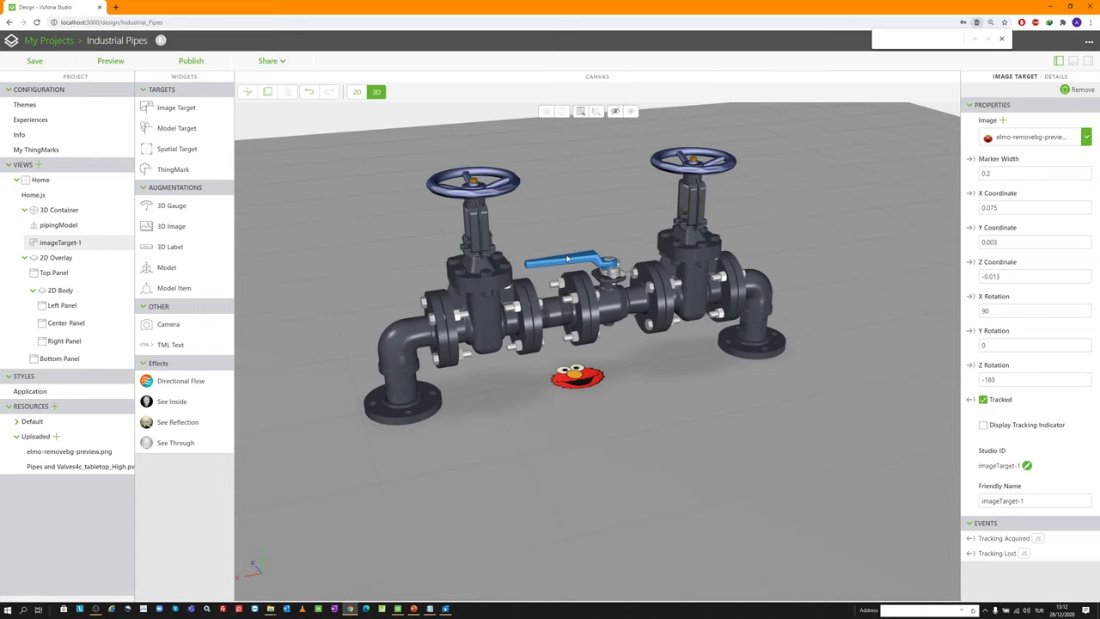
pyautogui.moveTo(602, 344); pyautogui.dragTo(527, 343)
pyautogui.scroll(2, 527, 343)
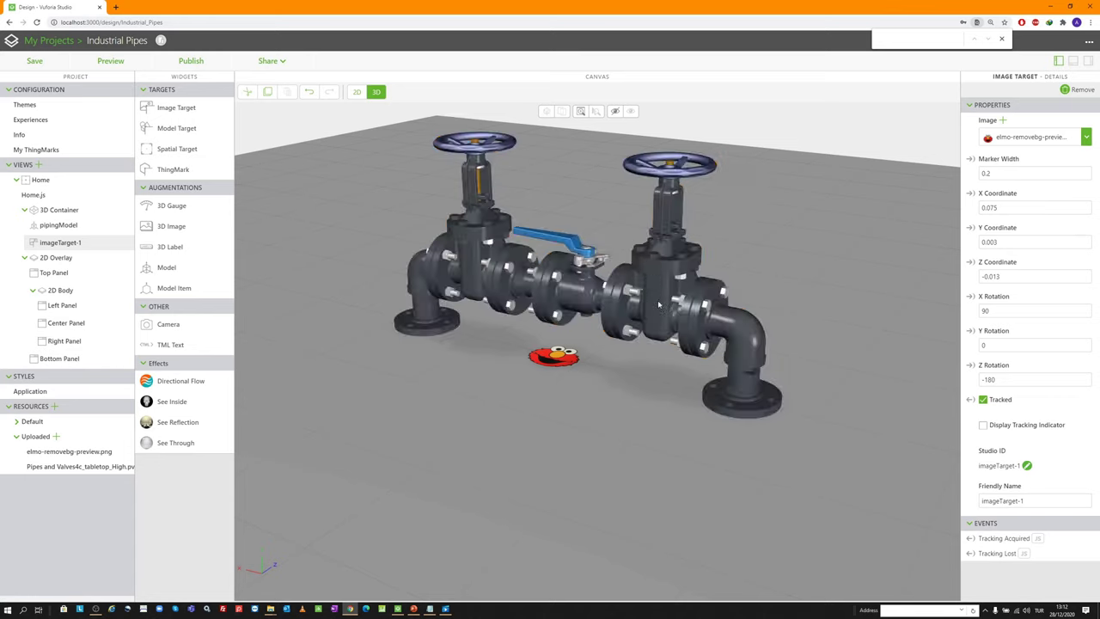
pyautogui.moveTo(425, 182); pyautogui.dragTo(505, 210)
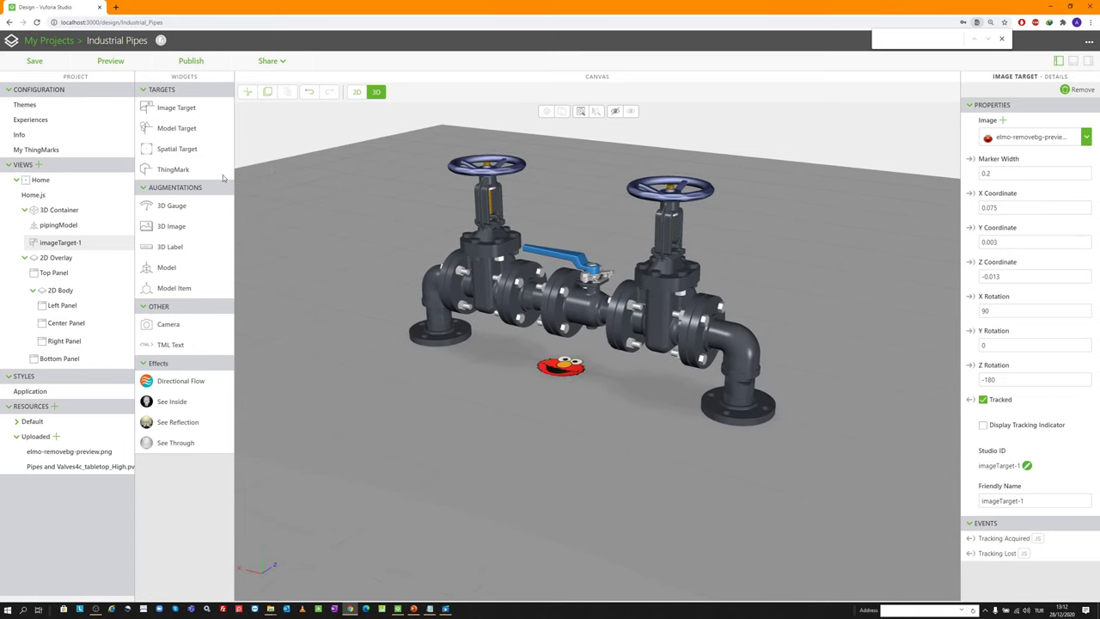
# Add a 3D Gauge and browse its resource file dialog to Data (D:)\0Demo
pyautogui.moveTo(163, 205); pyautogui.dragTo(328, 302)
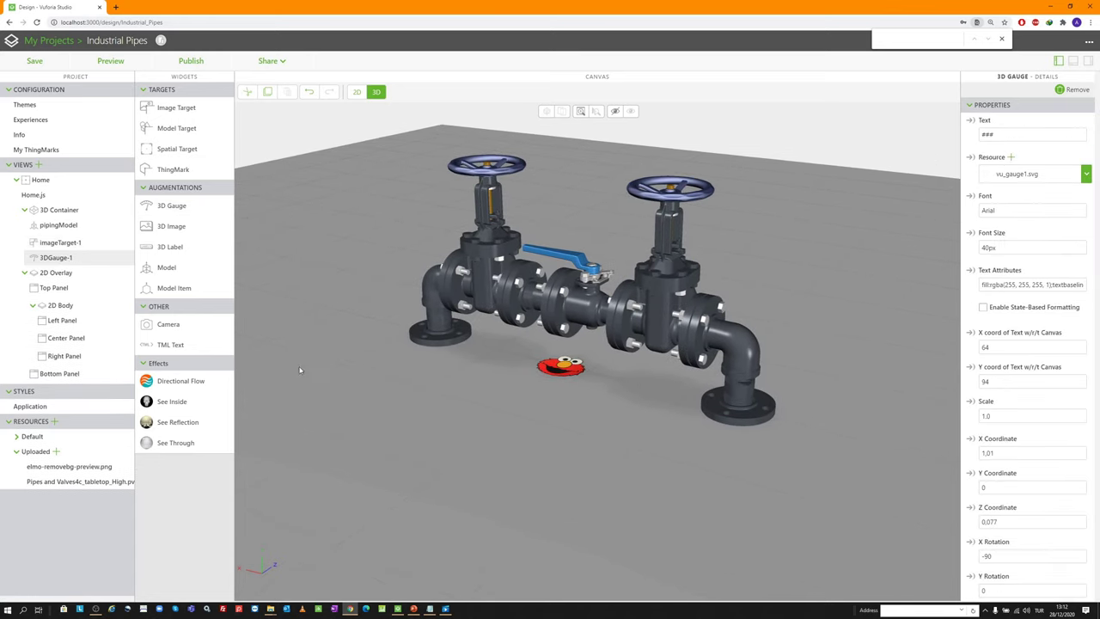
pyautogui.scroll(-2, 676, 365)
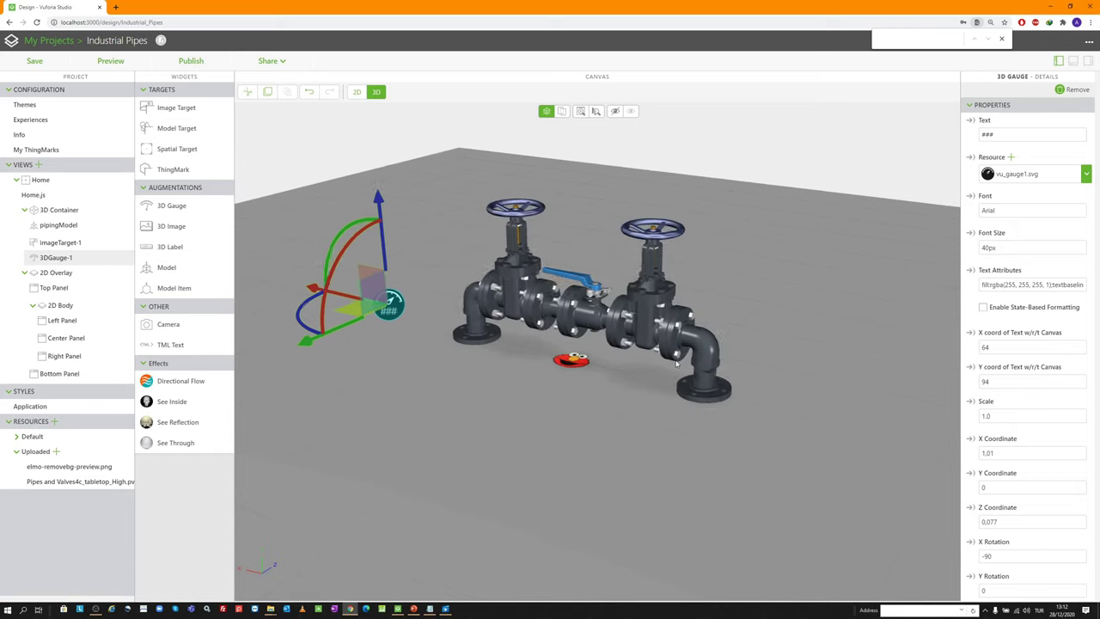
pyautogui.scroll(2, 677, 364)
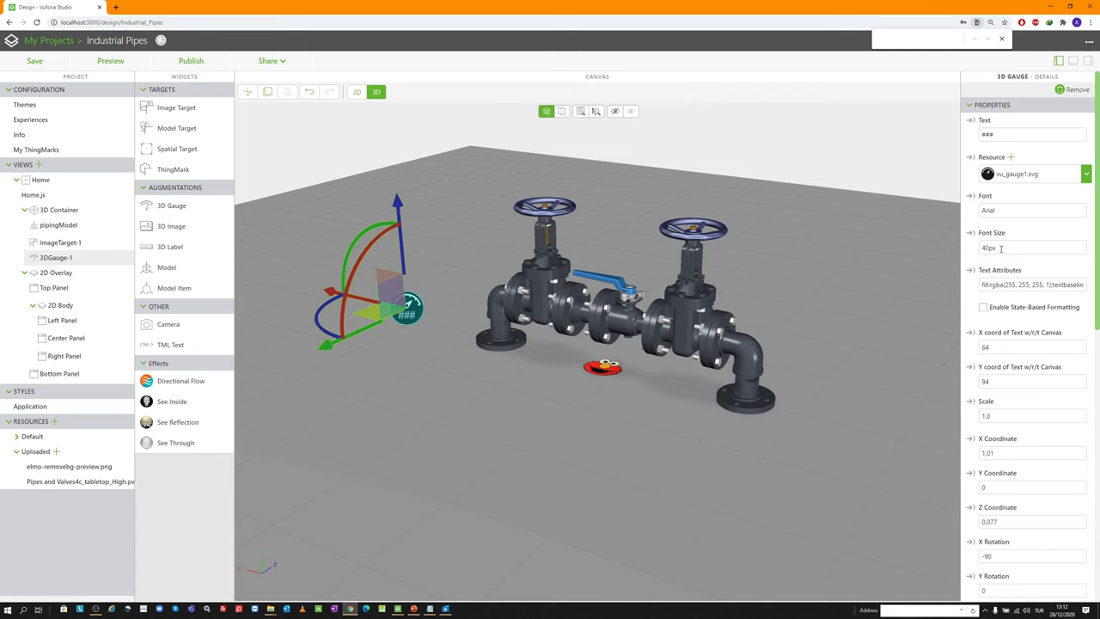
pyautogui.click(1011, 157)
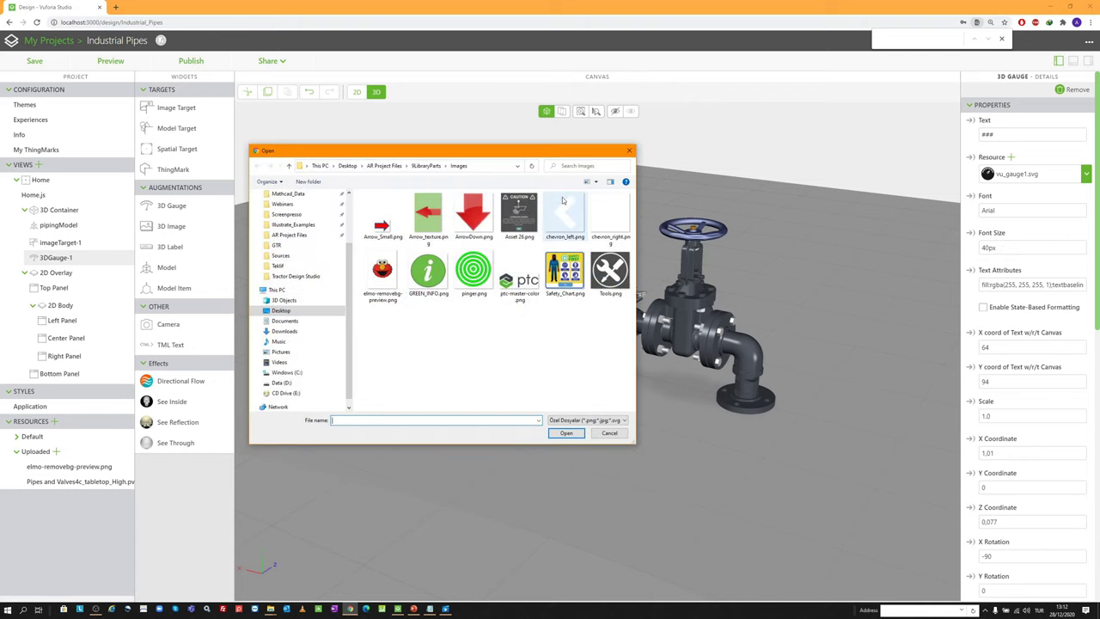
pyautogui.scroll(2, 283, 221)
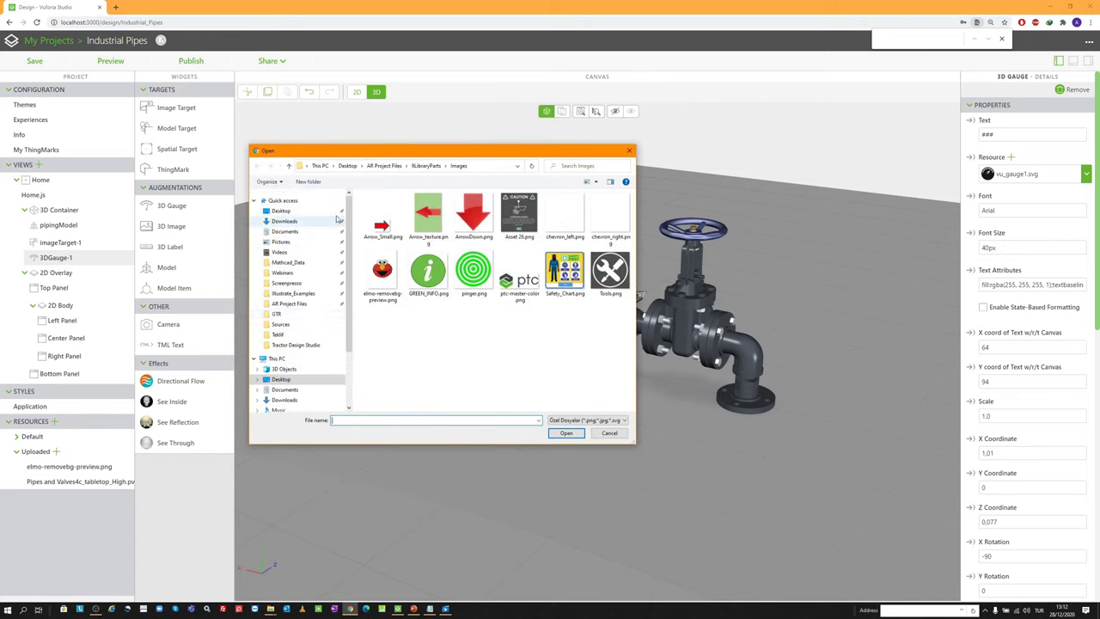
pyautogui.click(319, 165)
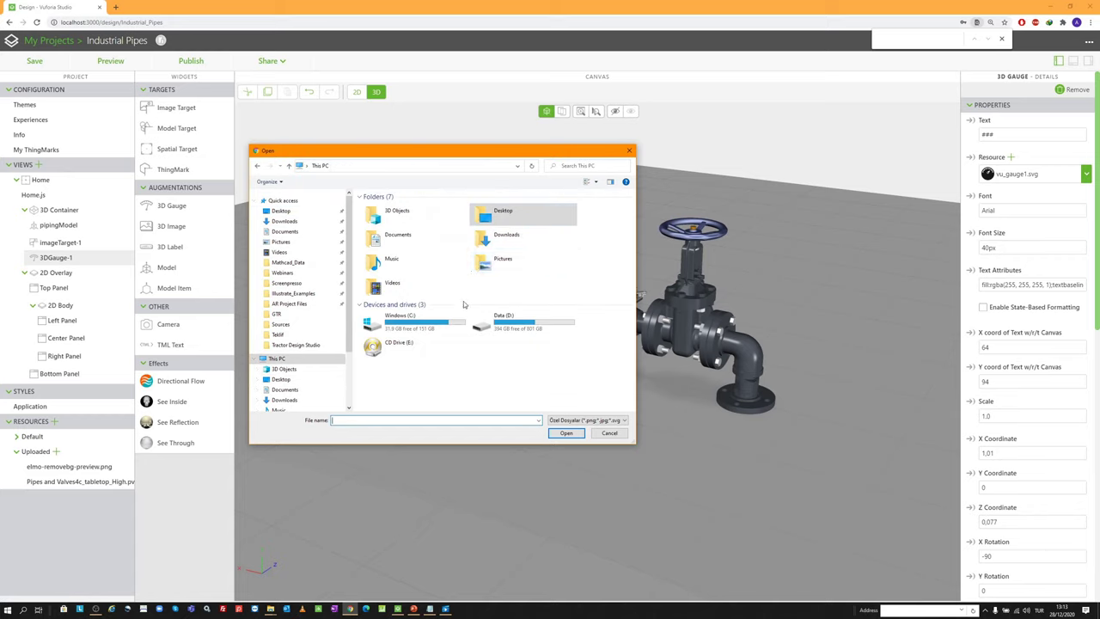
pyautogui.doubleClick(515, 325)
pyautogui.doubleClick(378, 206)
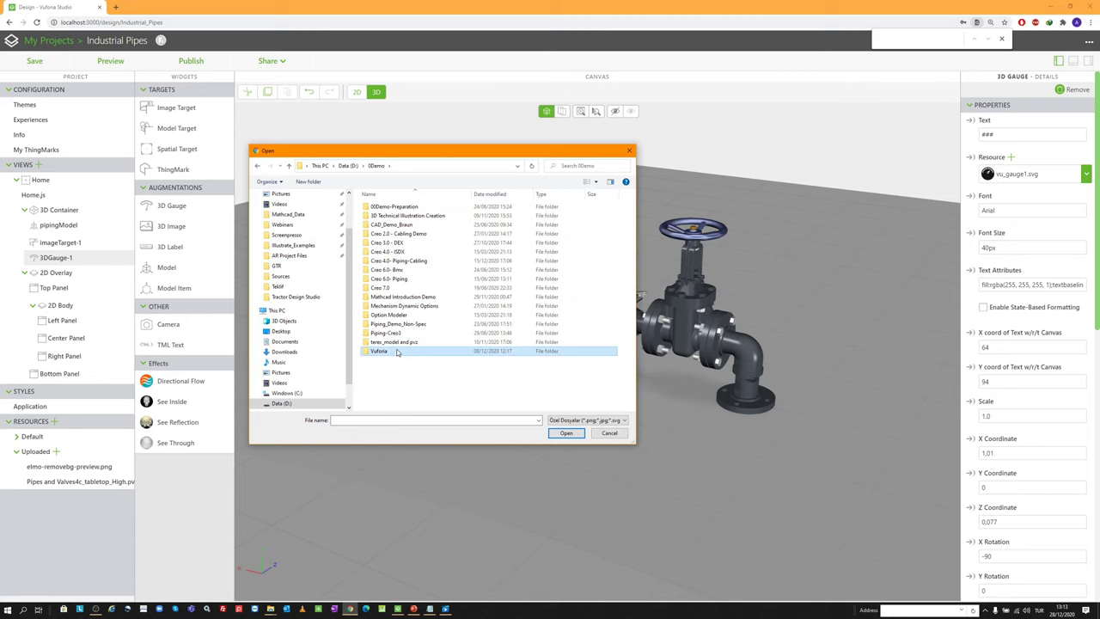
# Use gauge_green.png from Vuforia\00Industrial_Pipes_AGO\Sources as the gauge image
pyautogui.doubleClick(387, 352)
pyautogui.doubleClick(407, 206)
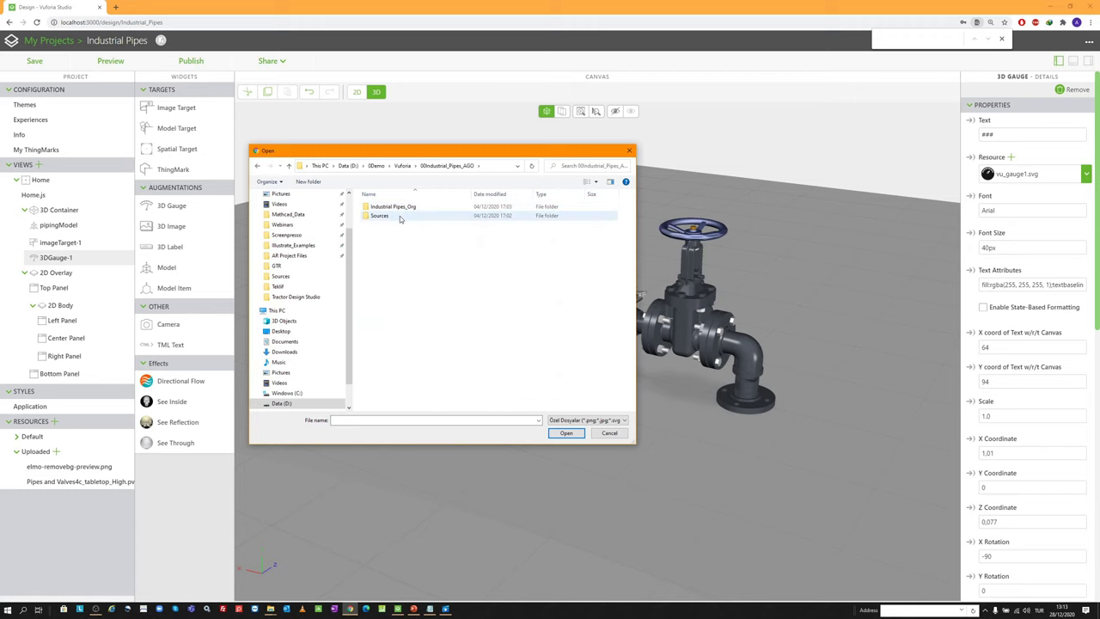
pyautogui.doubleClick(413, 215)
pyautogui.scroll(-5, 516, 326)
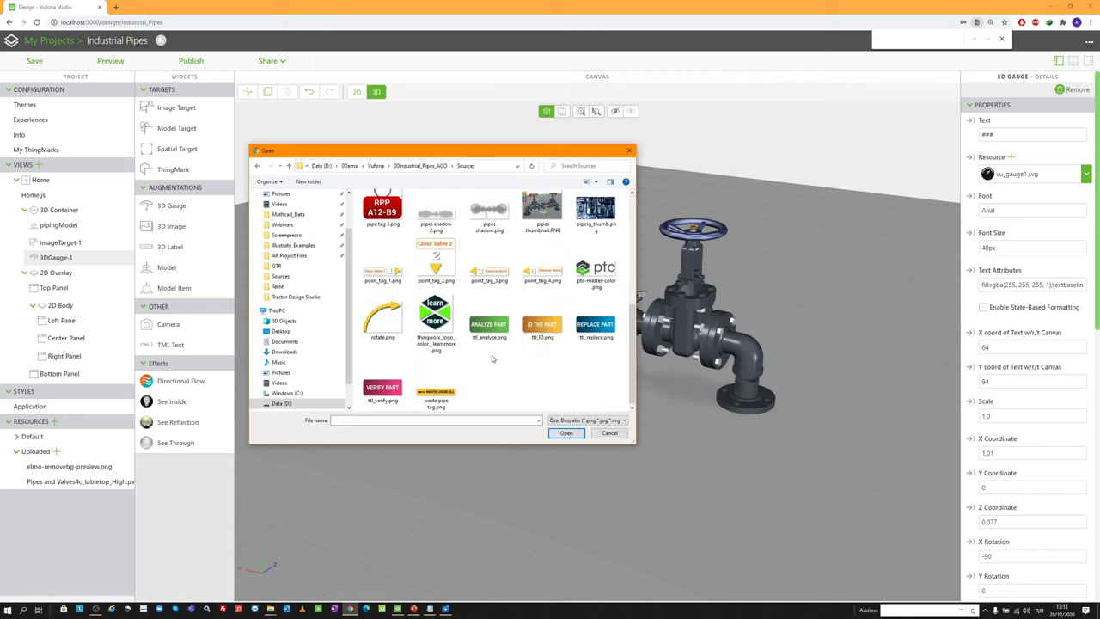
pyautogui.scroll(5, 515, 310)
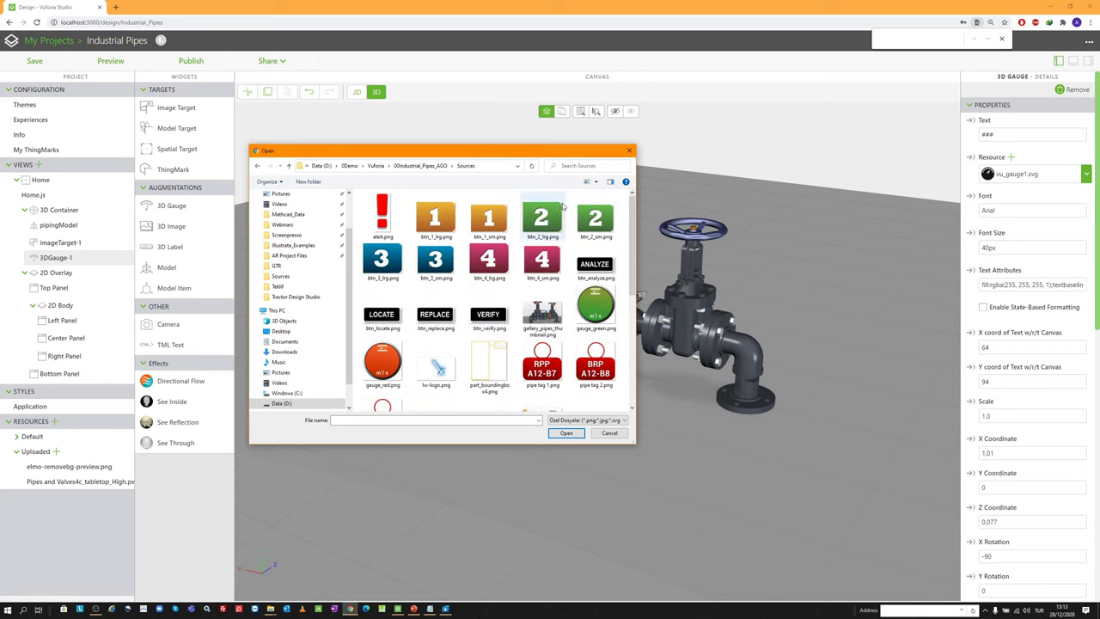
pyautogui.moveTo(544, 152); pyautogui.dragTo(635, 154)
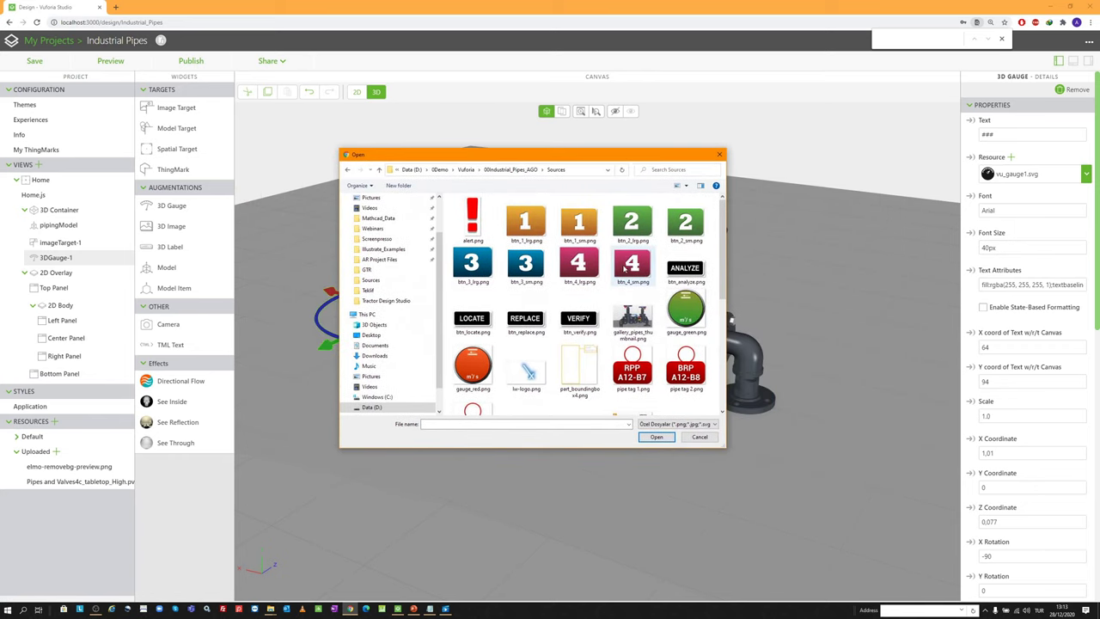
pyautogui.scroll(-3, 645, 302)
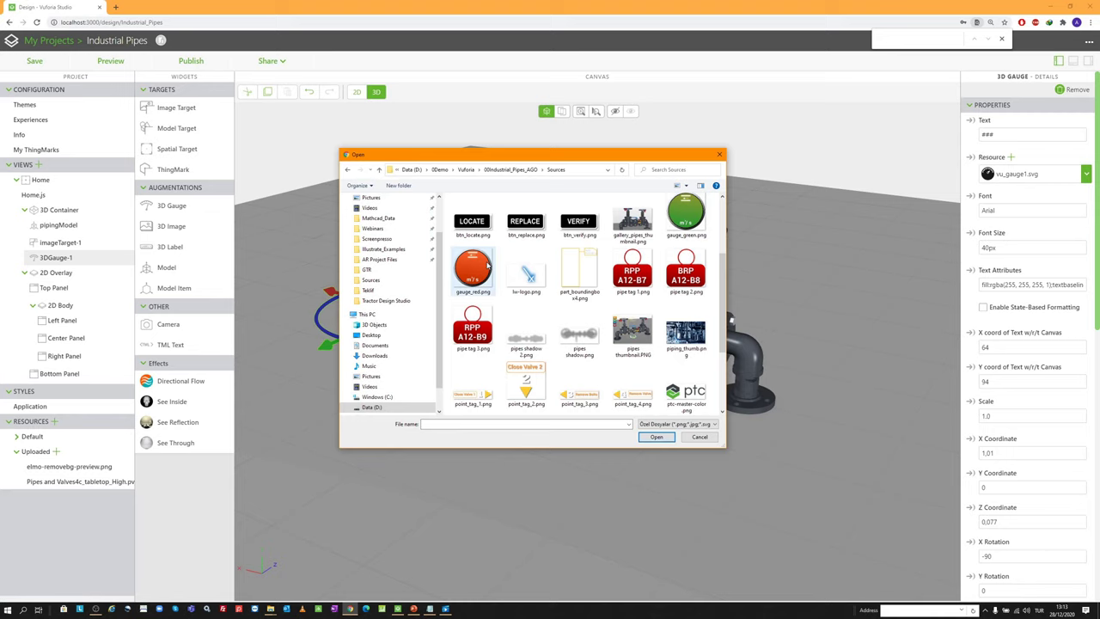
pyautogui.doubleClick(696, 215)
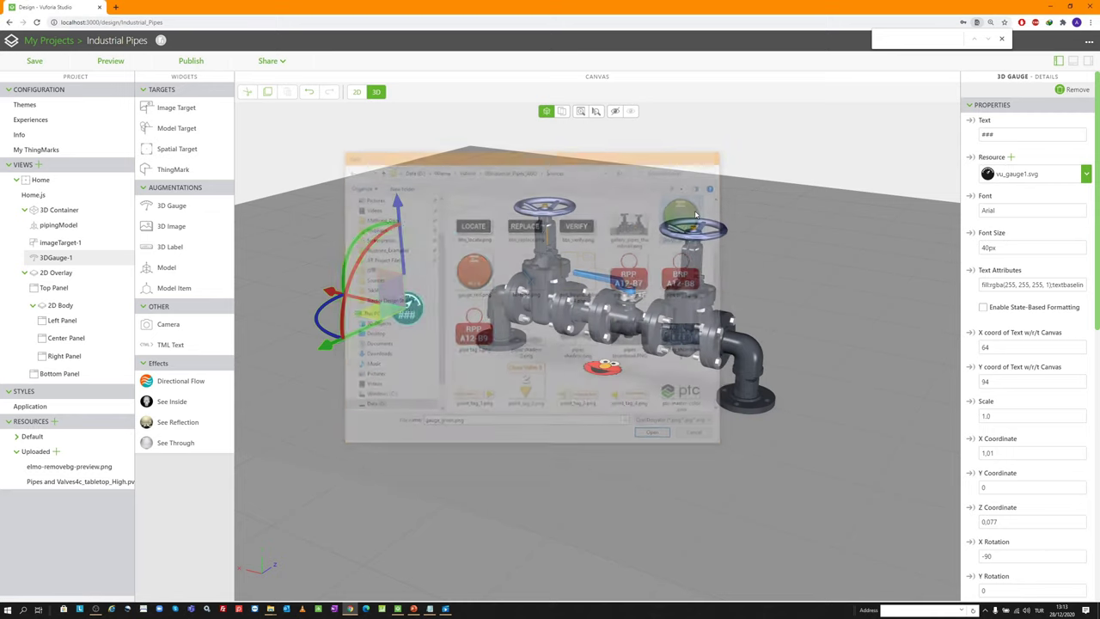
# Set the gauge text font size to 250px and its canvas position to 350, 350
pyautogui.doubleClick(1014, 245)
pyautogui.write('250px')
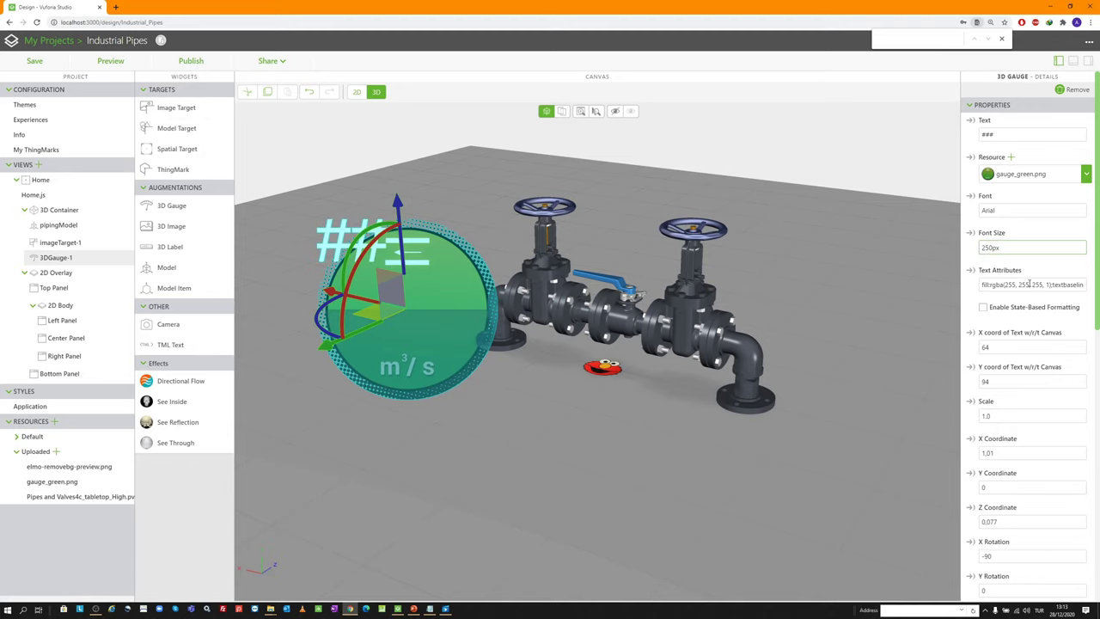
pyautogui.doubleClick(1000, 347)
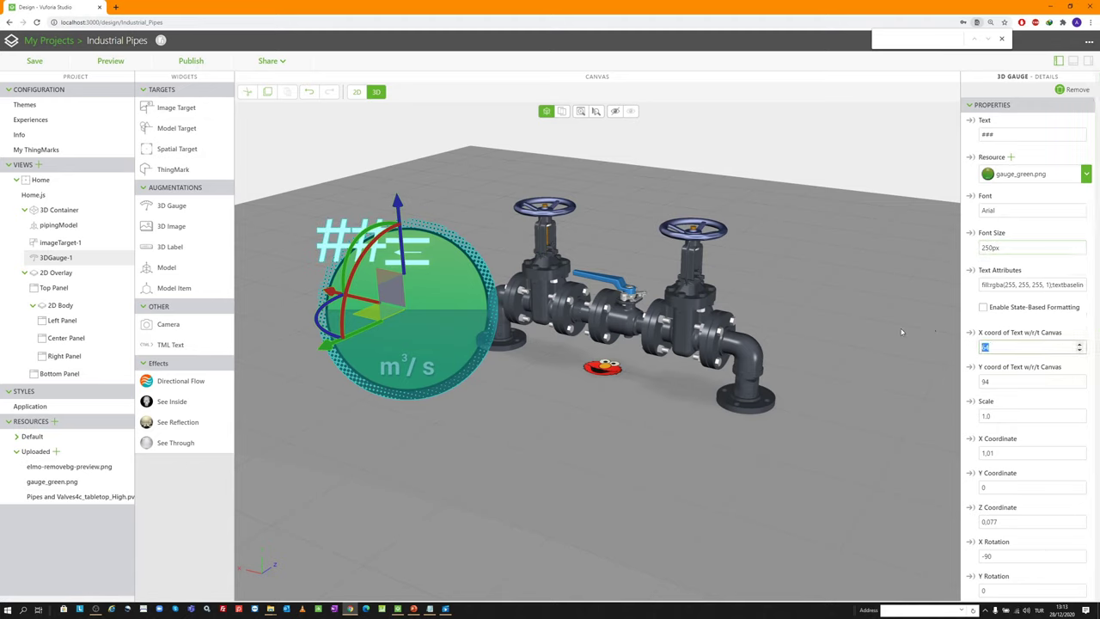
pyautogui.write('350')
pyautogui.press('Tab')
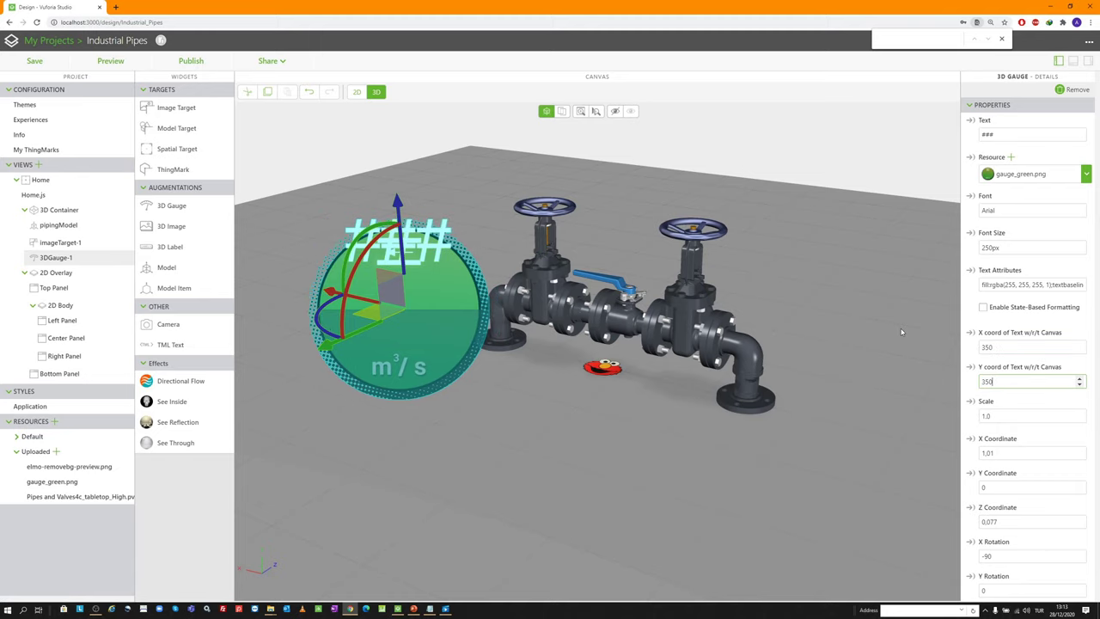
pyautogui.moveTo(601, 342)
pyautogui.mouseDown()
pyautogui.moveTo(559, 341)
pyautogui.moveTo(593, 342)
pyautogui.mouseUp()
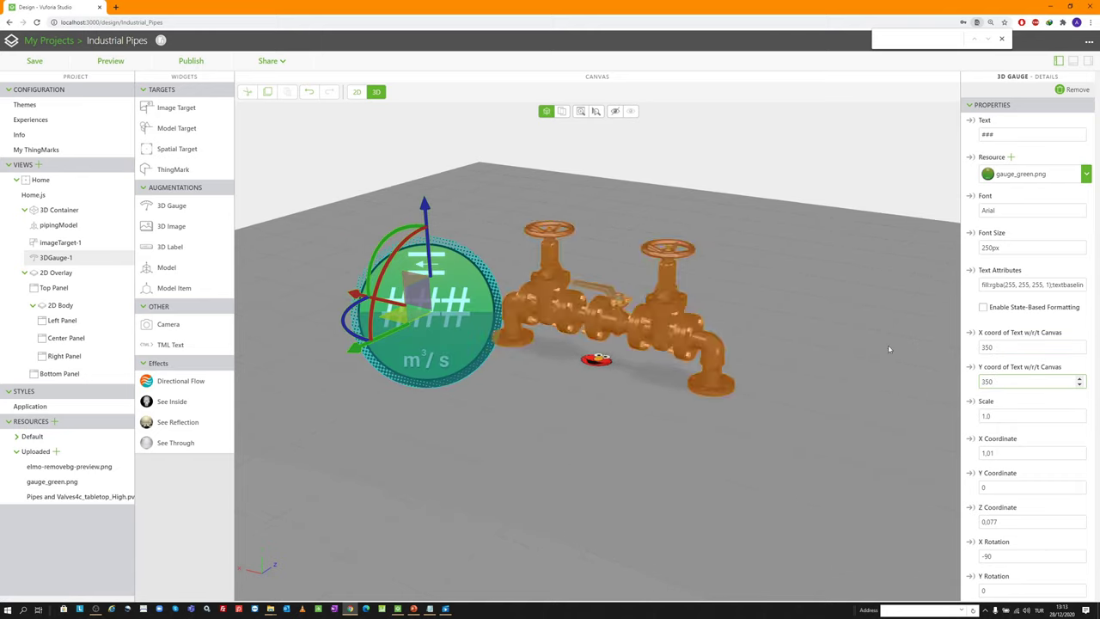
# Give the gauge scale 0.18 and position X 0.304, Y 0.15, Z -0.068
pyautogui.doubleClick(999, 417)
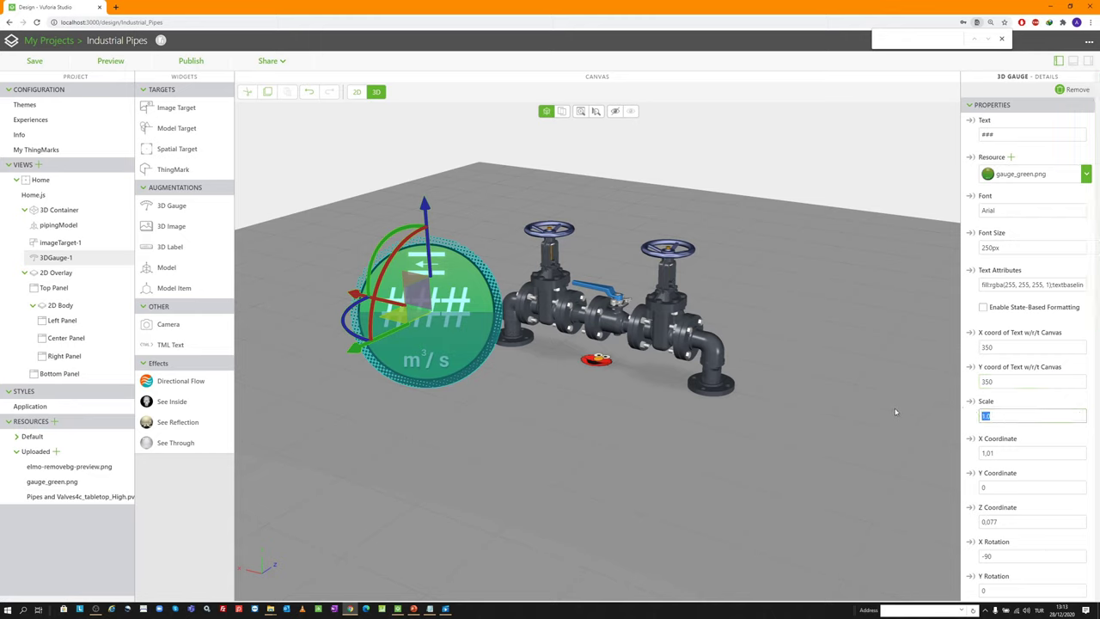
pyautogui.write('0.18')
pyautogui.press('Tab')
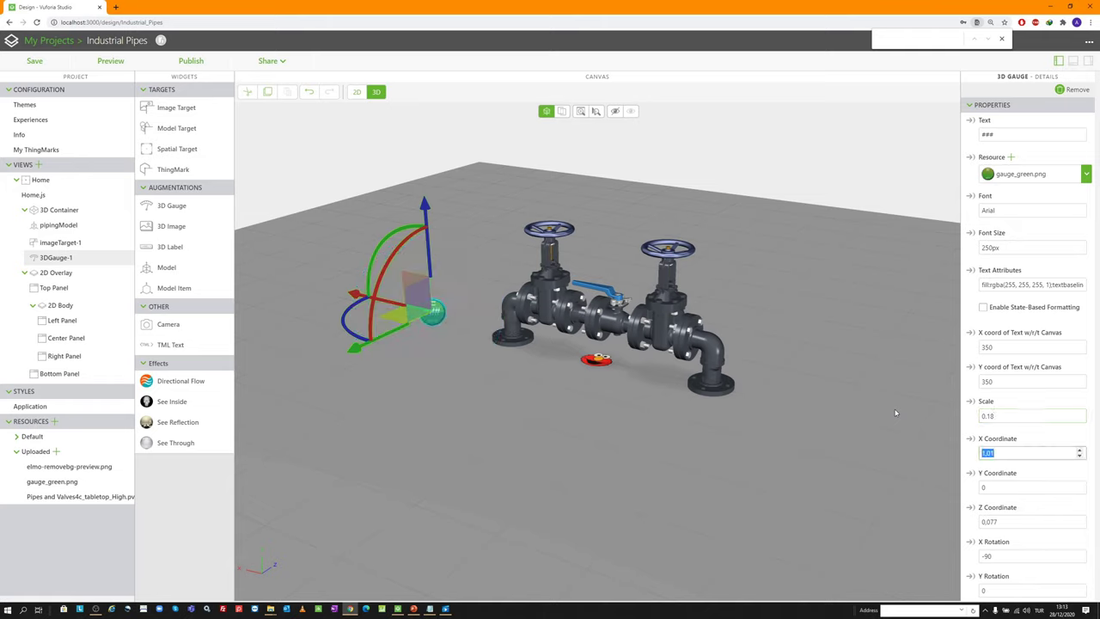
pyautogui.write('0.304')
pyautogui.press('Tab')
pyautogui.write('0.15')
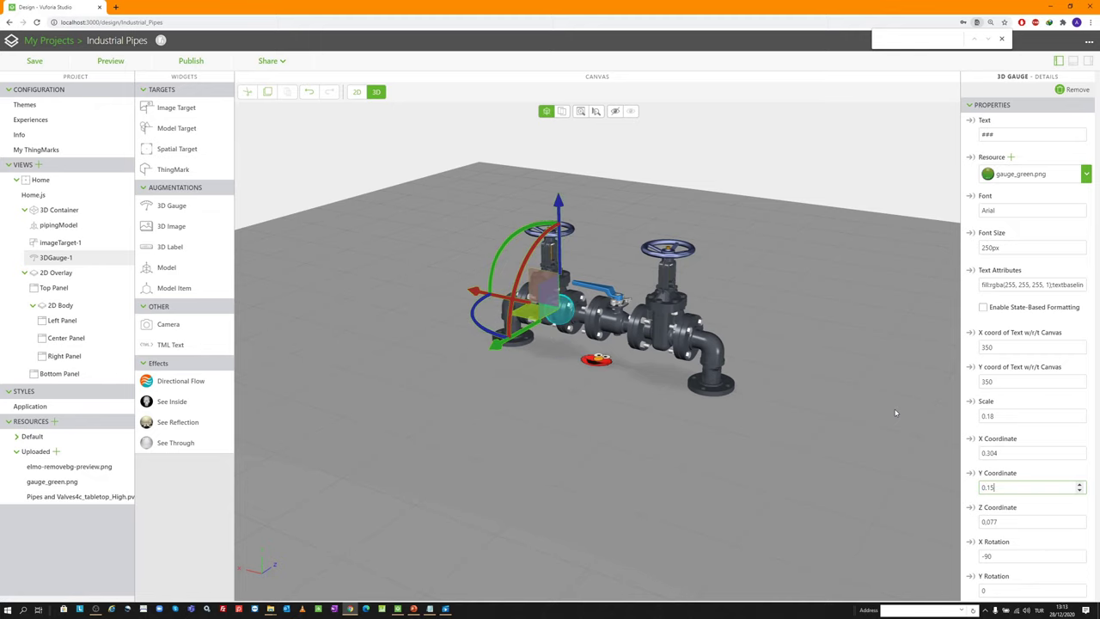
pyautogui.press('Tab')
pyautogui.write('-0')
pyautogui.press('Tab')
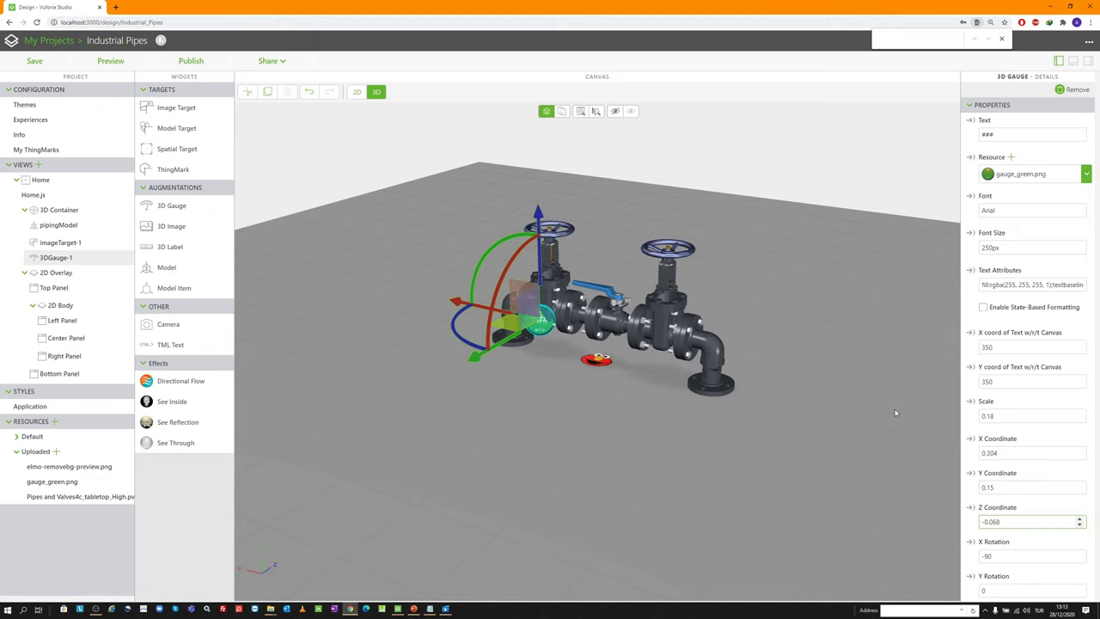
pyautogui.moveTo(515, 350); pyautogui.dragTo(636, 284)
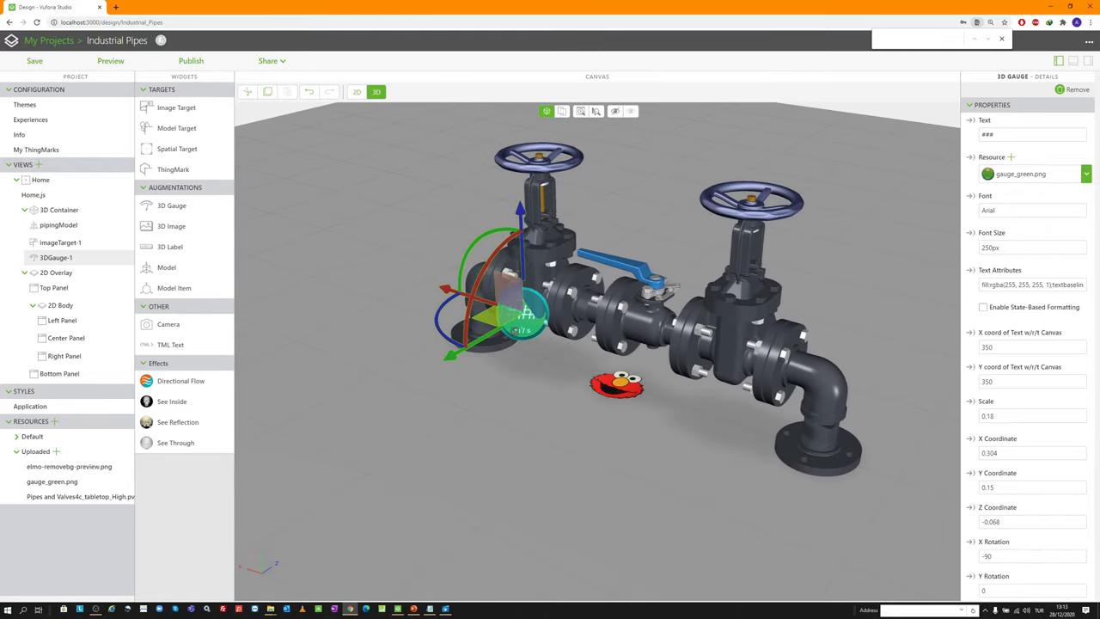
# Keep Billboard off and rotate the gauge to X 180, Y 0, Z 180
pyautogui.scroll(-5, 1024, 426)
pyautogui.click(984, 372)
pyautogui.click(983, 372)
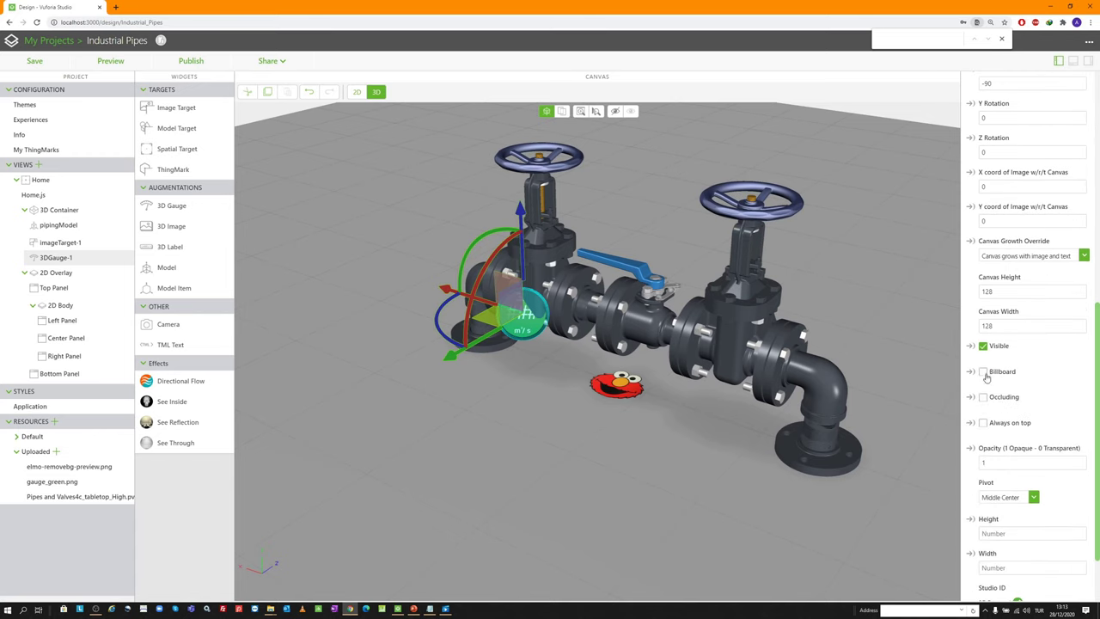
pyautogui.scroll(2, 1013, 286)
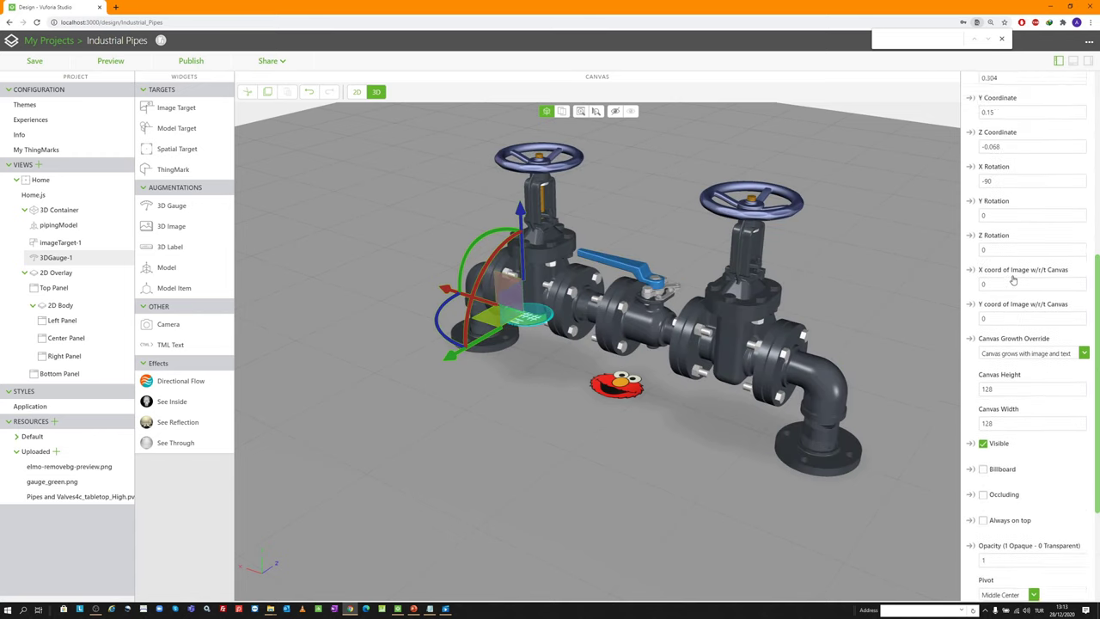
pyautogui.doubleClick(996, 169)
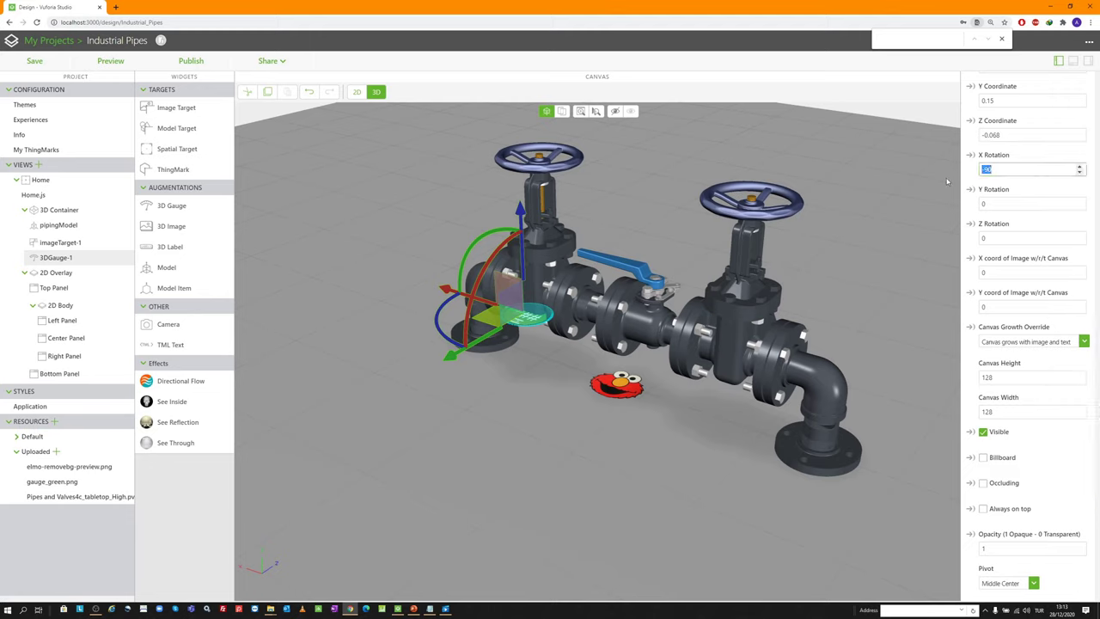
pyautogui.press('Tab')
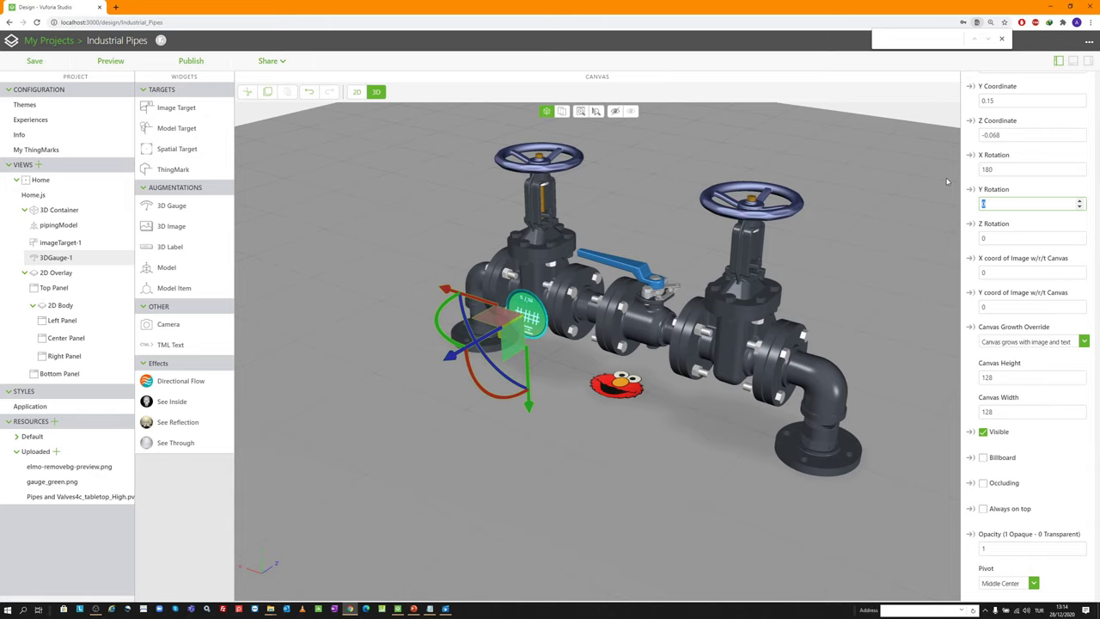
pyautogui.press('Tab')
pyautogui.write('180')
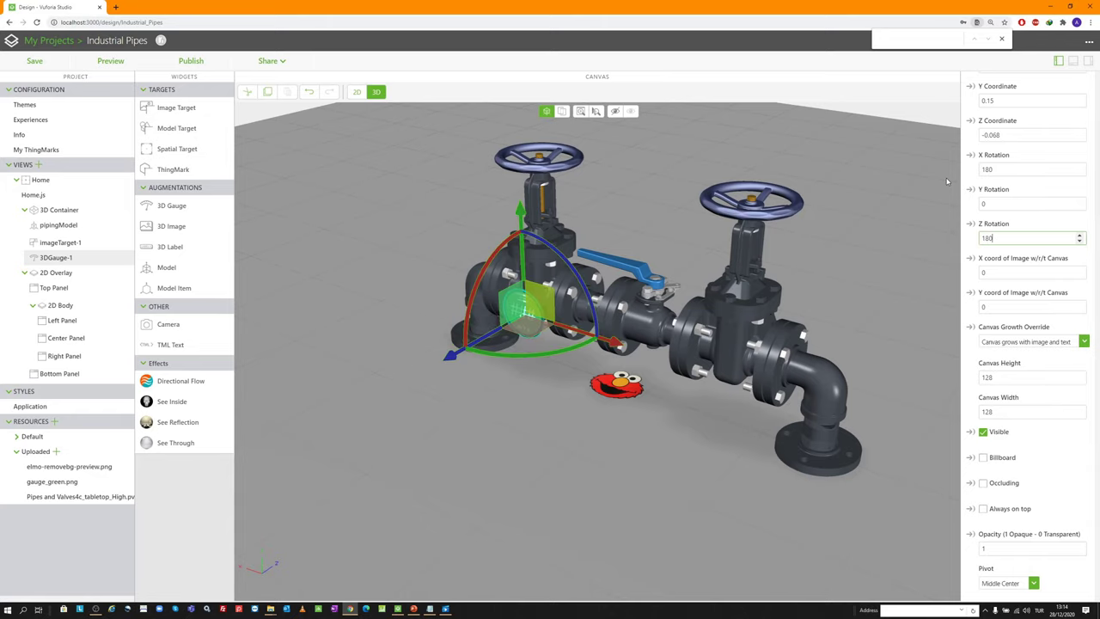
pyautogui.click(629, 196)
pyautogui.moveTo(629, 195); pyautogui.dragTo(544, 290)
pyautogui.click(522, 309)
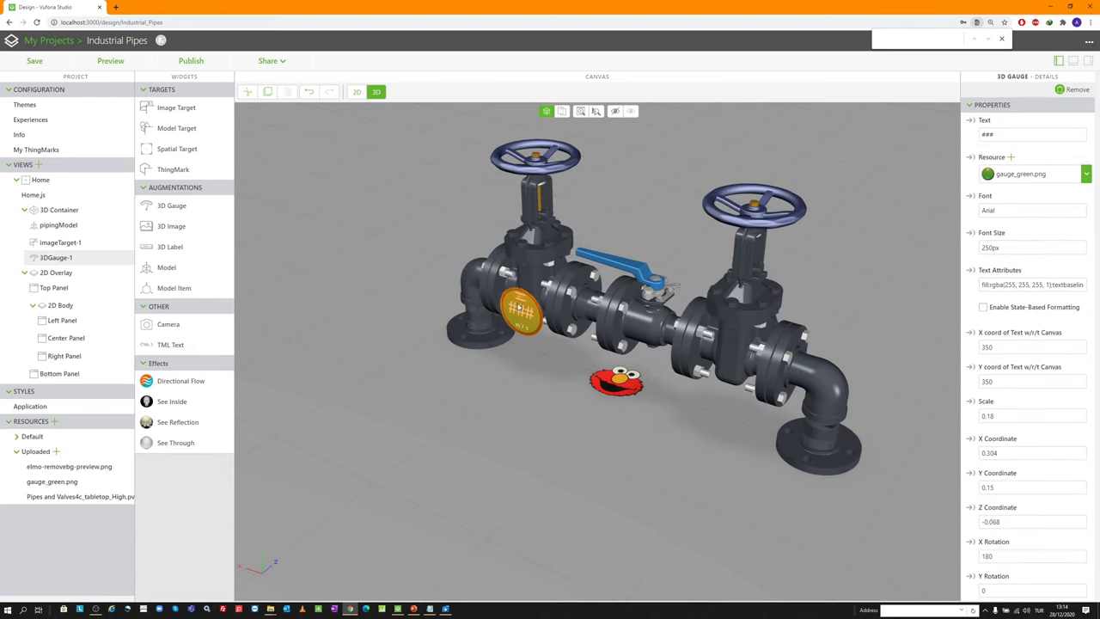
# Copy 3DGauge-1 and paste it into the 3D Container to create more gauges
pyautogui.click(60, 259)
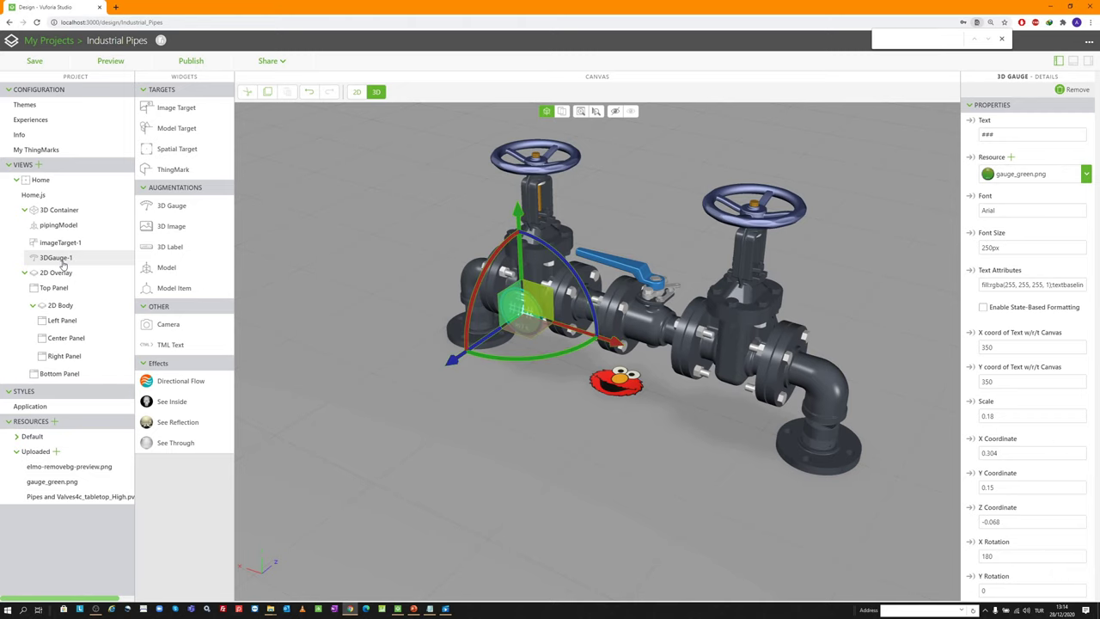
pyautogui.click(61, 266)
pyautogui.click(47, 270)
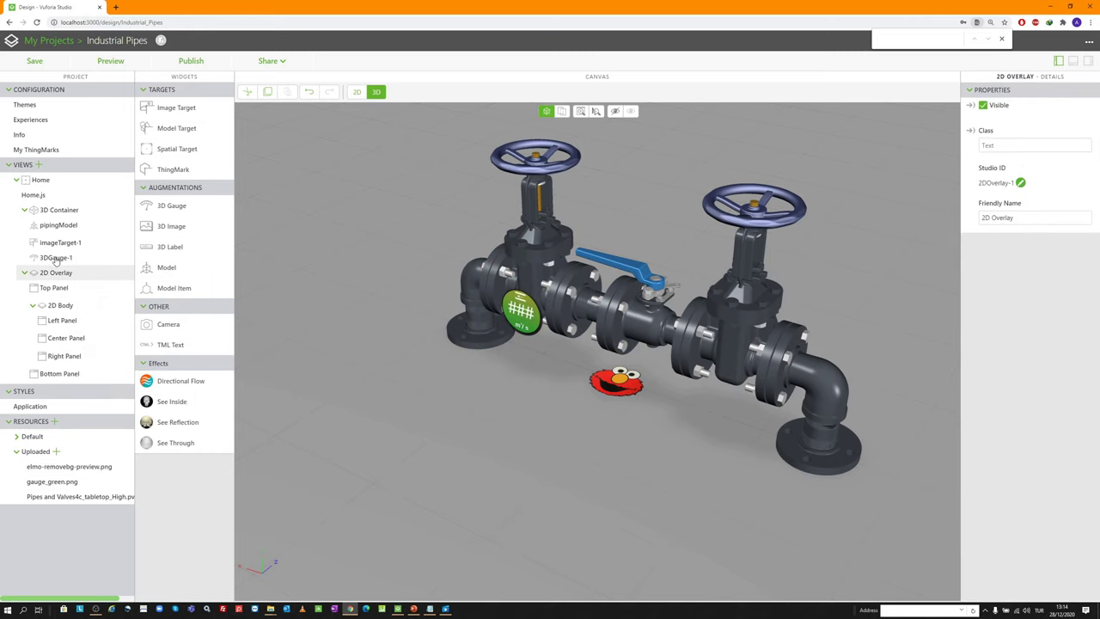
pyautogui.click(55, 258)
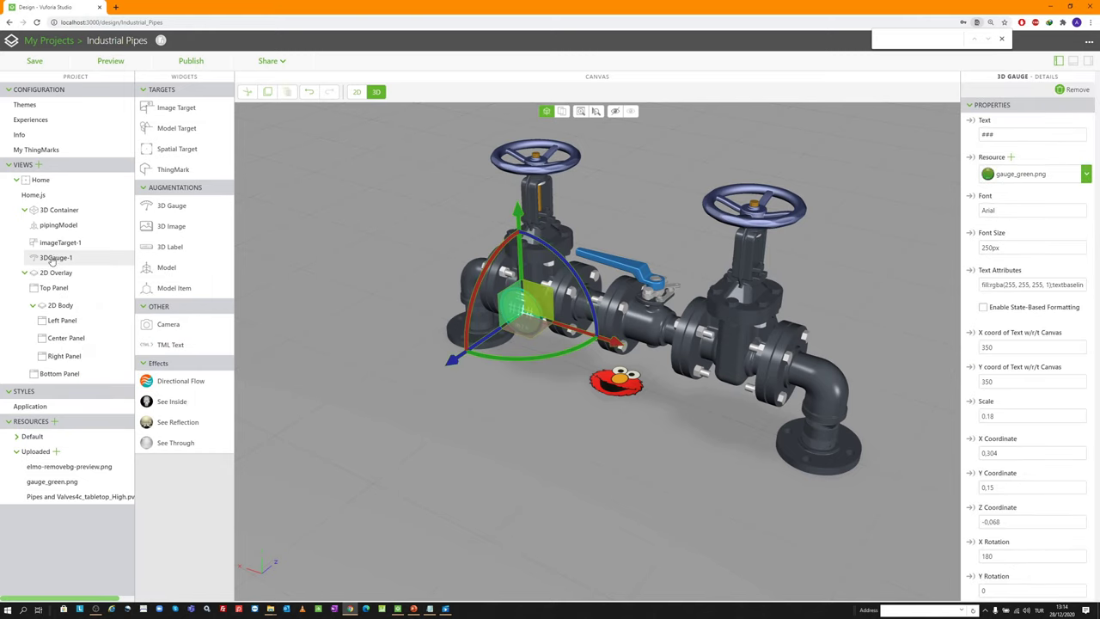
pyautogui.click(49, 213)
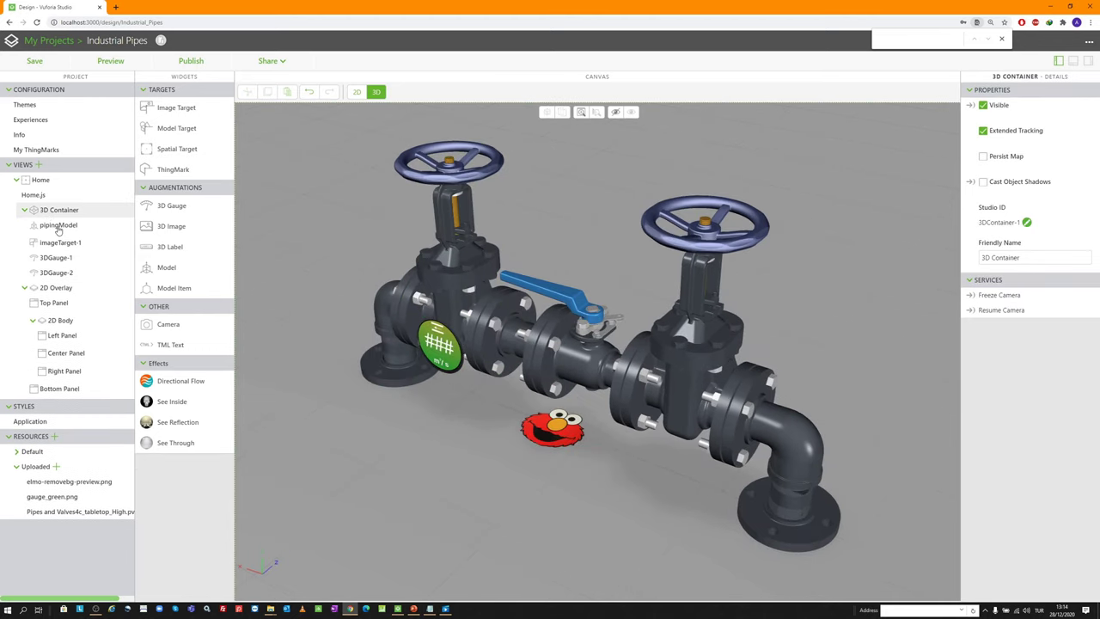
pyautogui.hotkey('ctrl', 'v')
# Slide 3DGauge-2 along X to the middle pipe and 3DGauge-3 to the right side
pyautogui.click(61, 275)
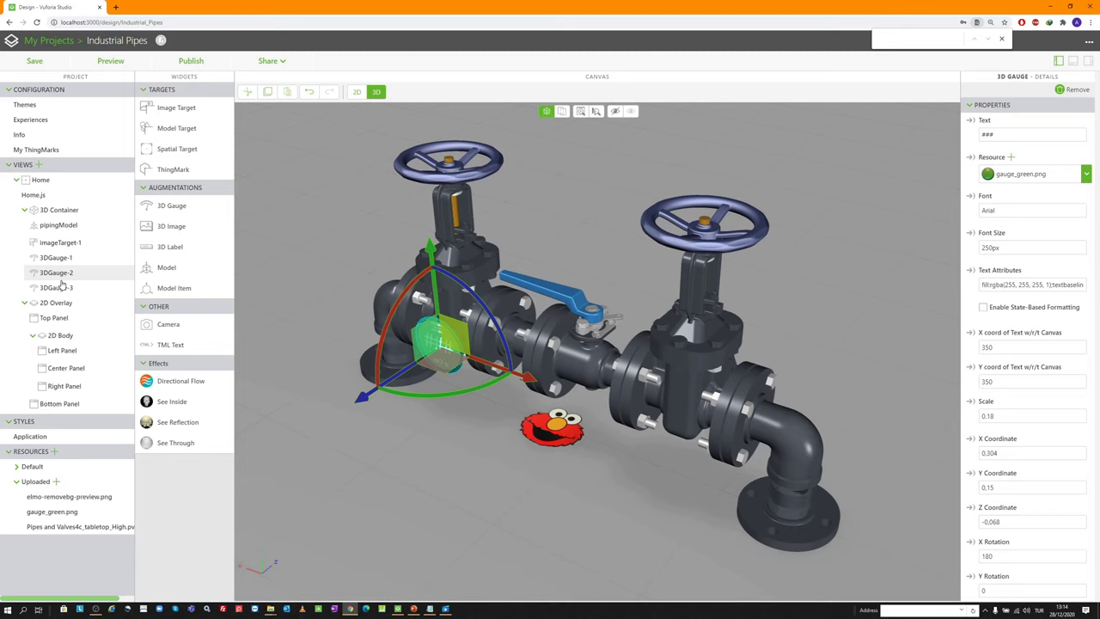
pyautogui.moveTo(534, 388); pyautogui.dragTo(683, 418)
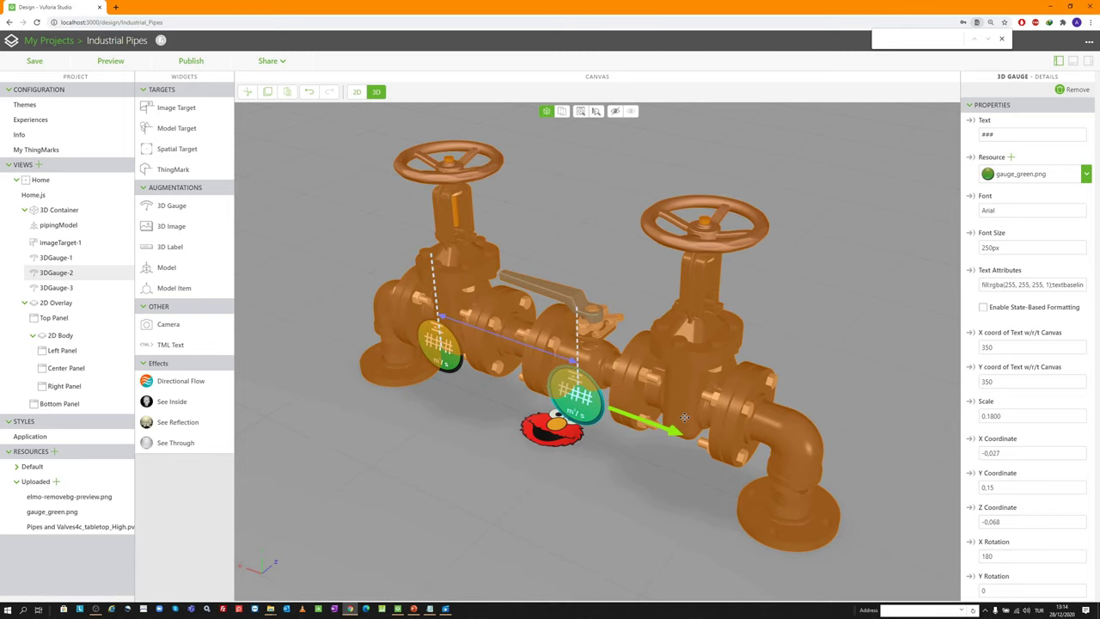
pyautogui.click(53, 287)
pyautogui.moveTo(540, 378); pyautogui.dragTo(811, 464)
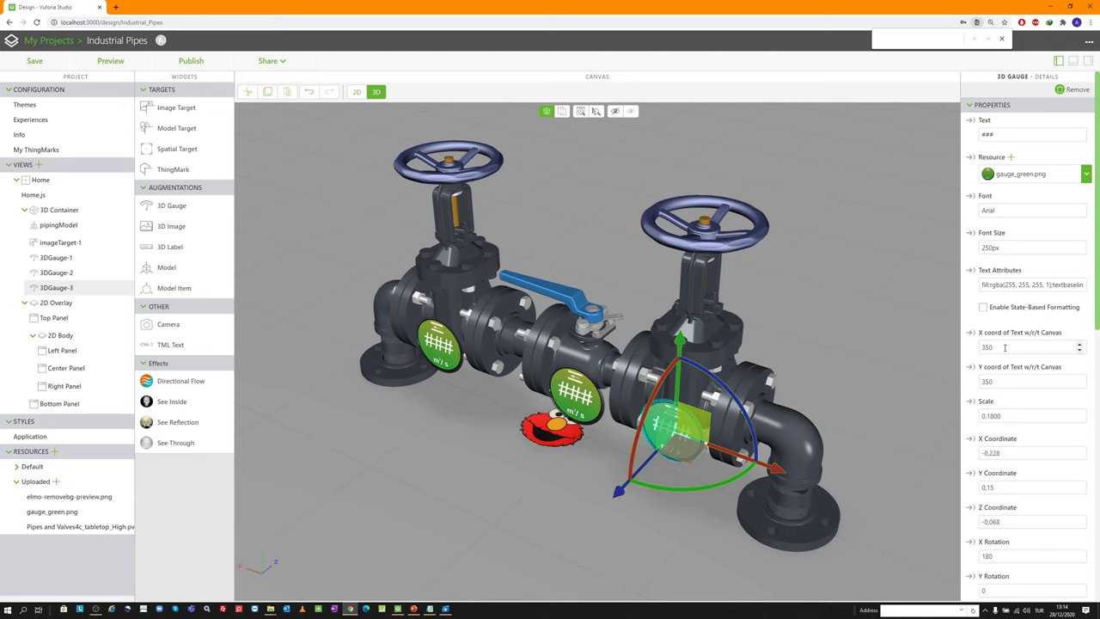
# Set 3DGauge-3's X position to -0.222 and 3DGauge-2's X position to -0.031
pyautogui.scroll(-1, 1005, 347)
pyautogui.doubleClick(1012, 410)
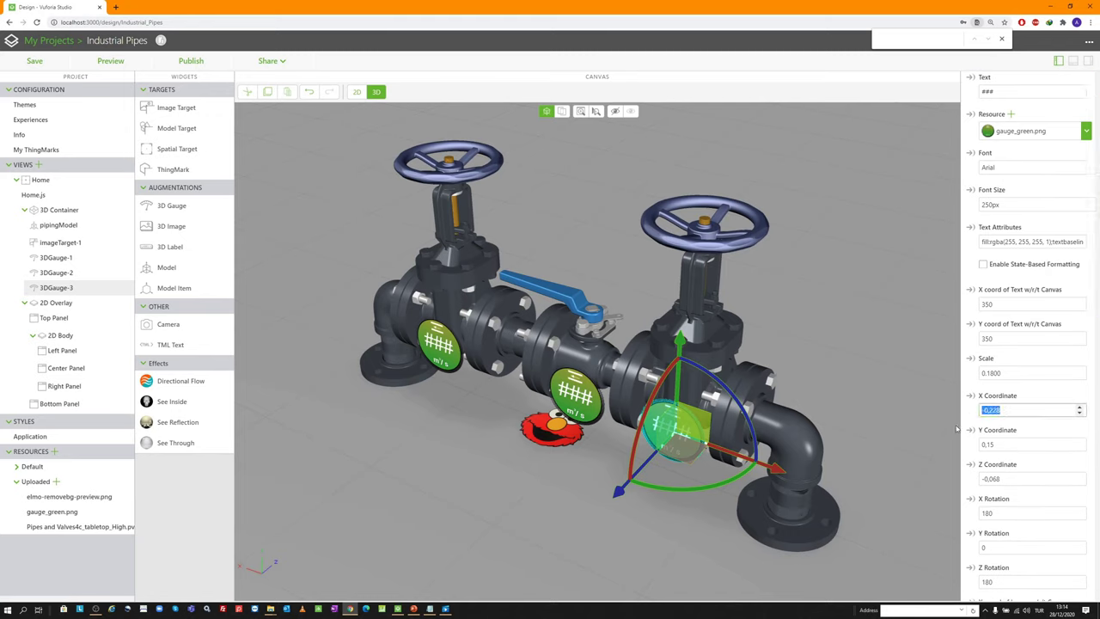
pyautogui.write('-0.031')
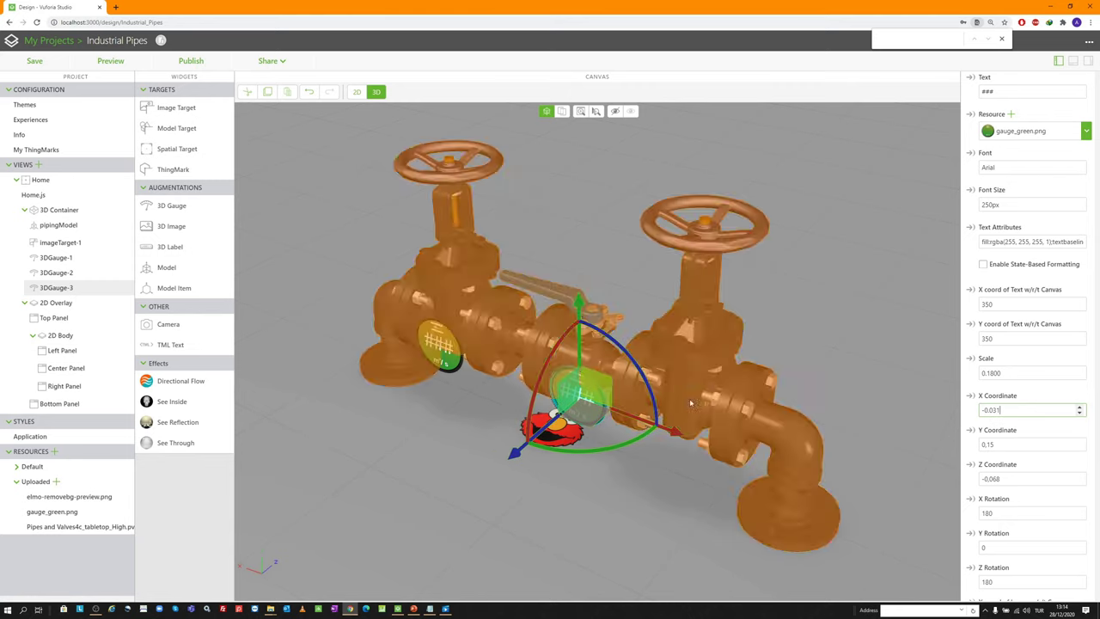
pyautogui.doubleClick(1008, 410)
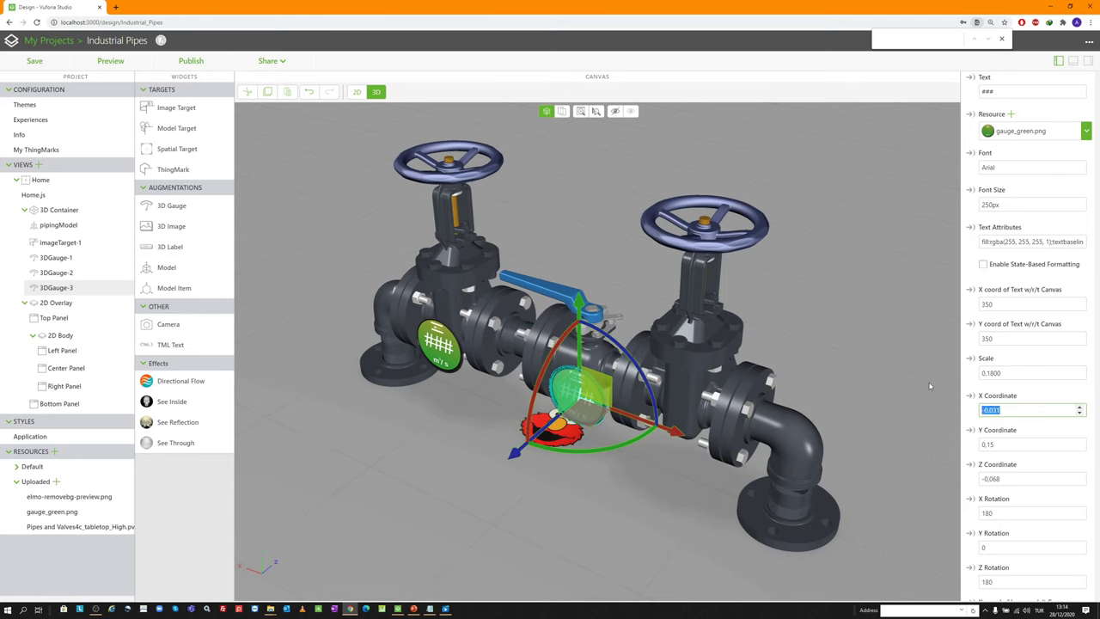
pyautogui.press('BackSpace')
pyautogui.write('-0.2')
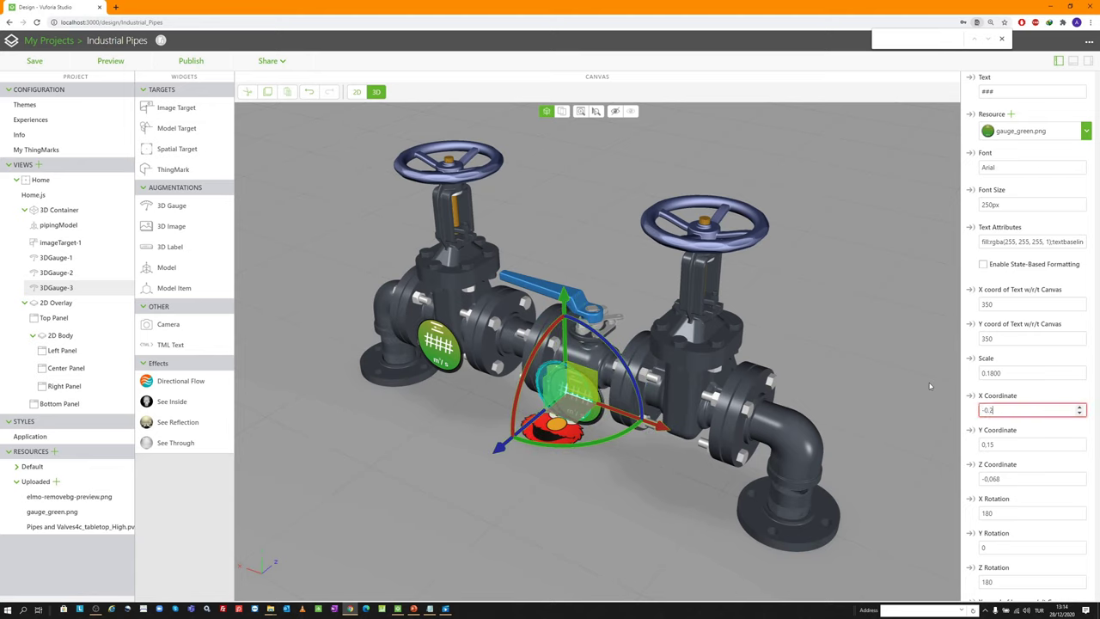
pyautogui.write('22')
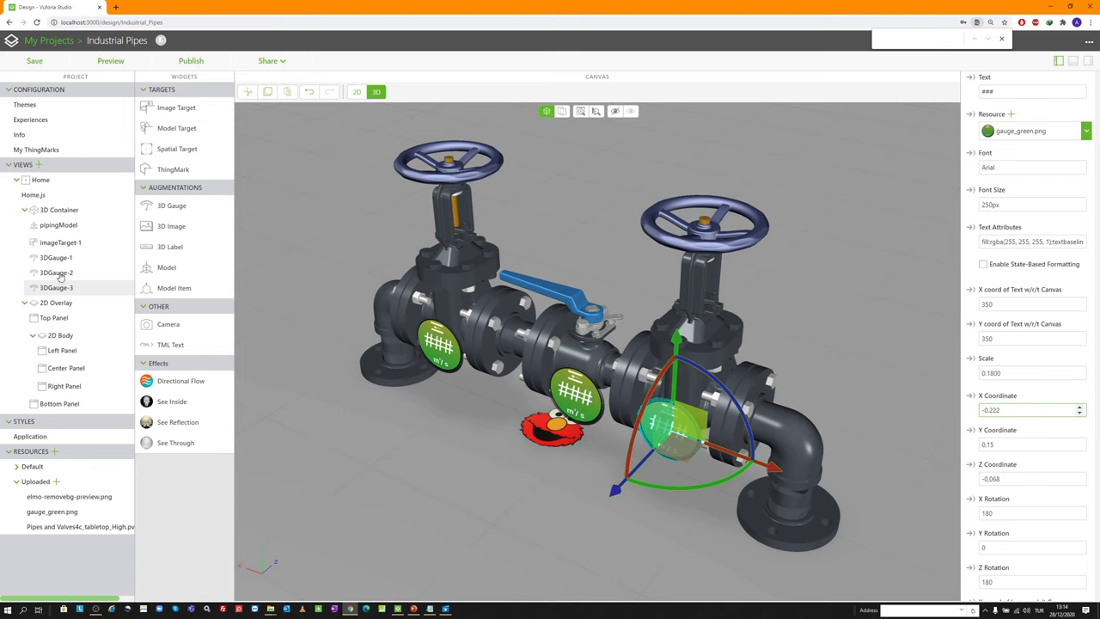
pyautogui.click(59, 274)
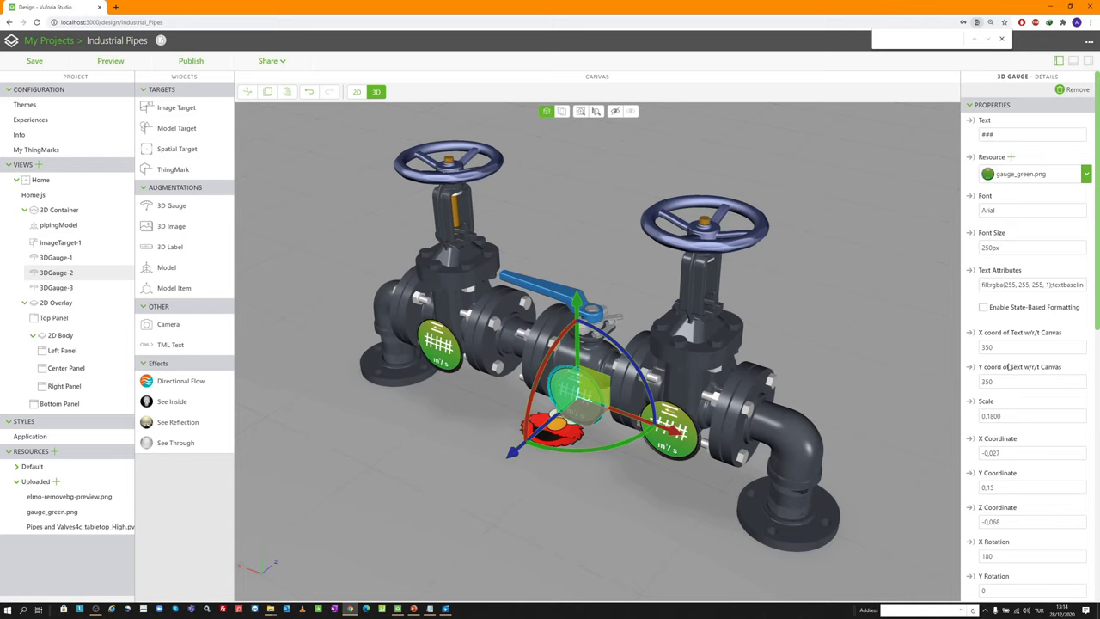
pyautogui.click(1079, 456)
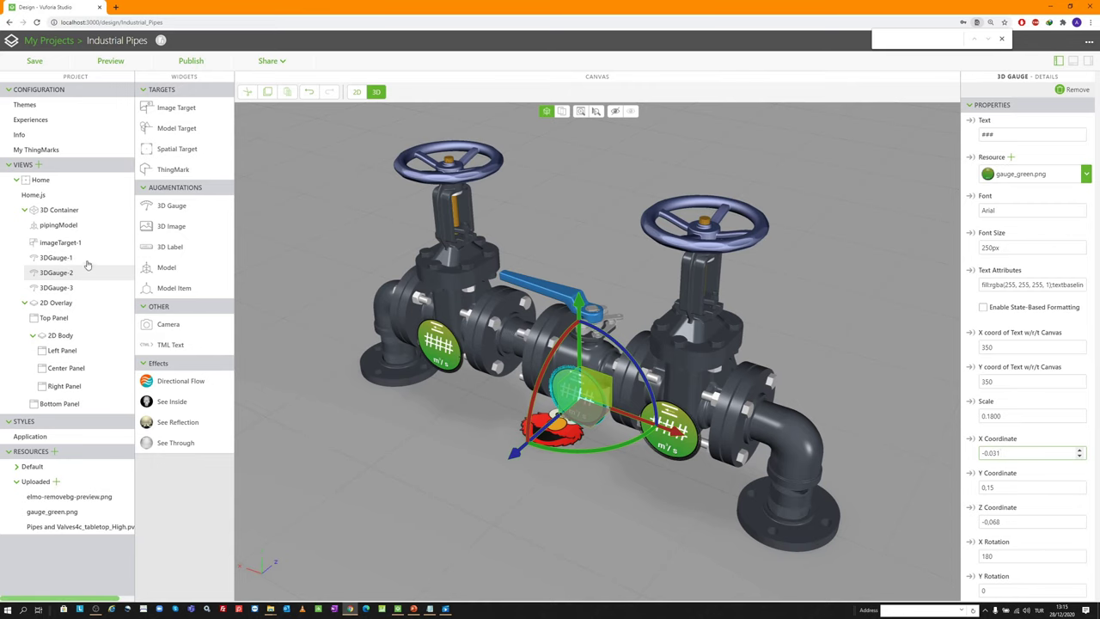
# Change the left gauge's image resource to gauge_red.png
pyautogui.click(457, 354)
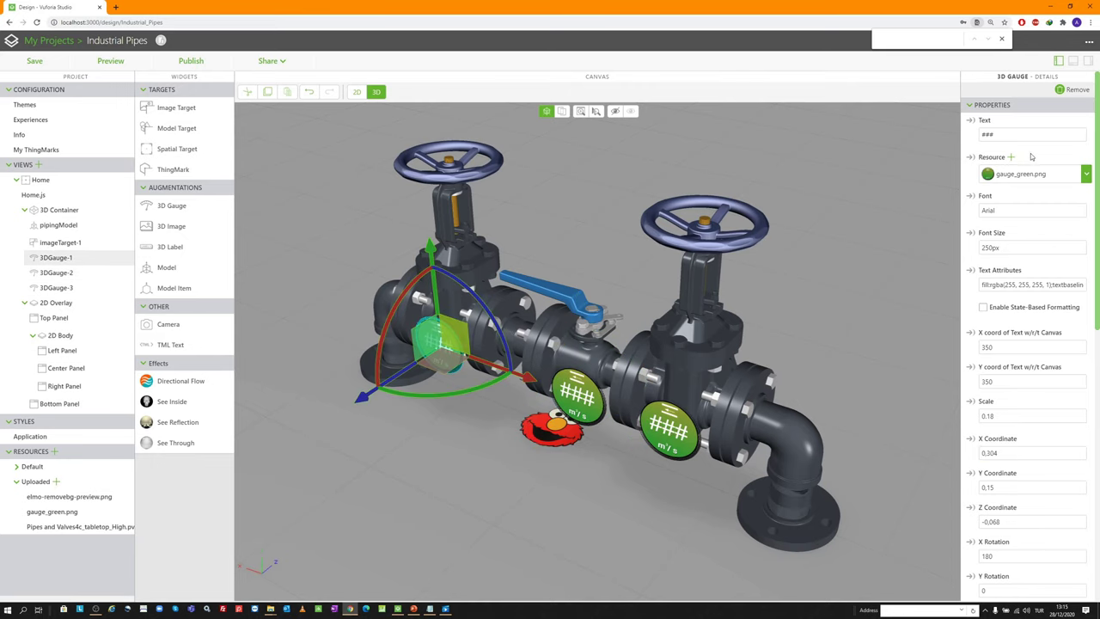
pyautogui.click(1010, 158)
pyautogui.scroll(-2, 481, 273)
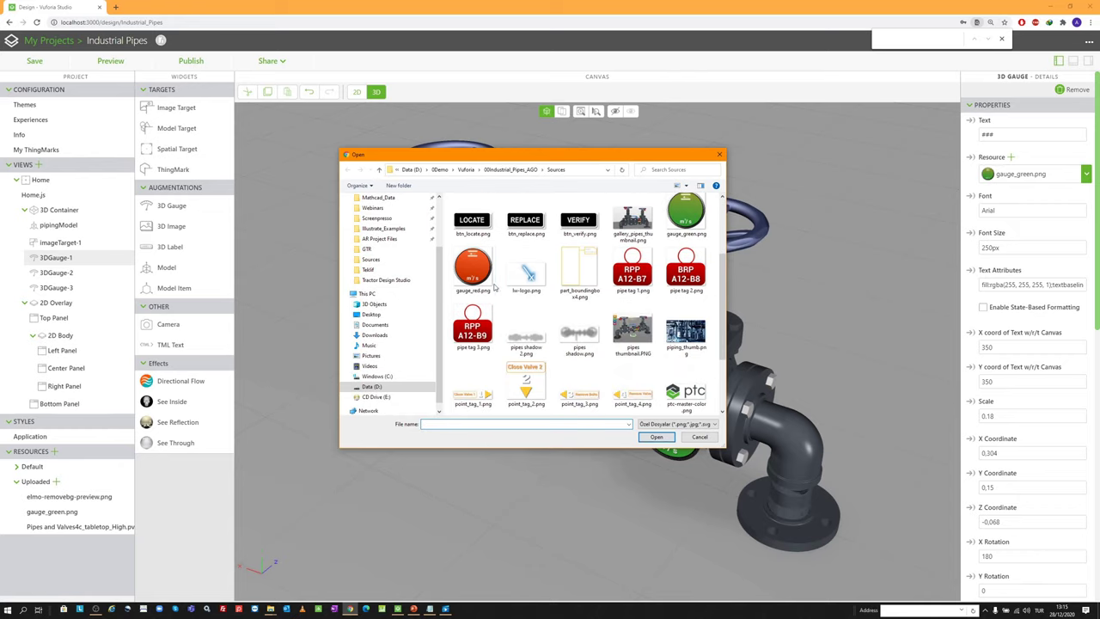
pyautogui.doubleClick(481, 274)
# Check the red gauge from several angles, then launch the experience Preview
pyautogui.moveTo(481, 274); pyautogui.dragTo(538, 269)
pyautogui.scroll(-3, 406, 266)
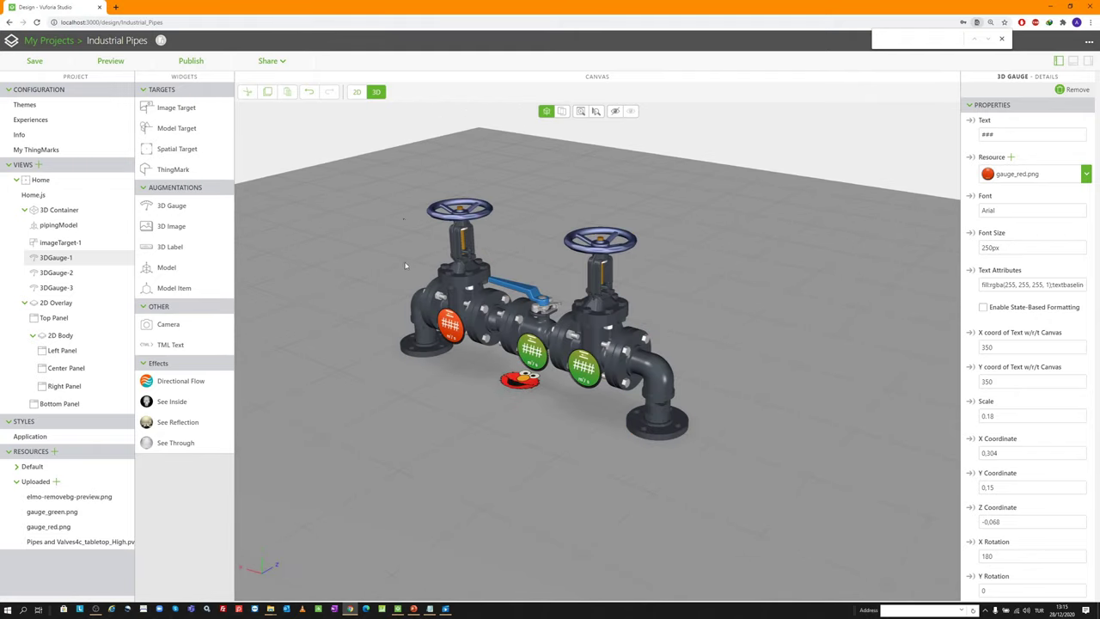
pyautogui.scroll(1, 385, 255)
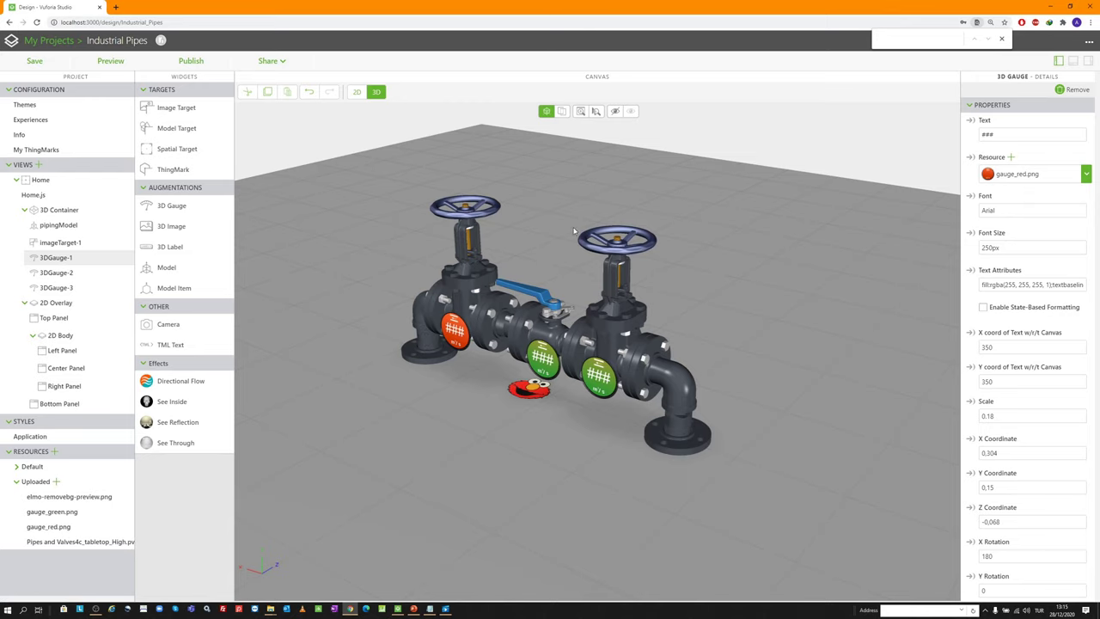
pyautogui.moveTo(516, 227); pyautogui.dragTo(518, 235)
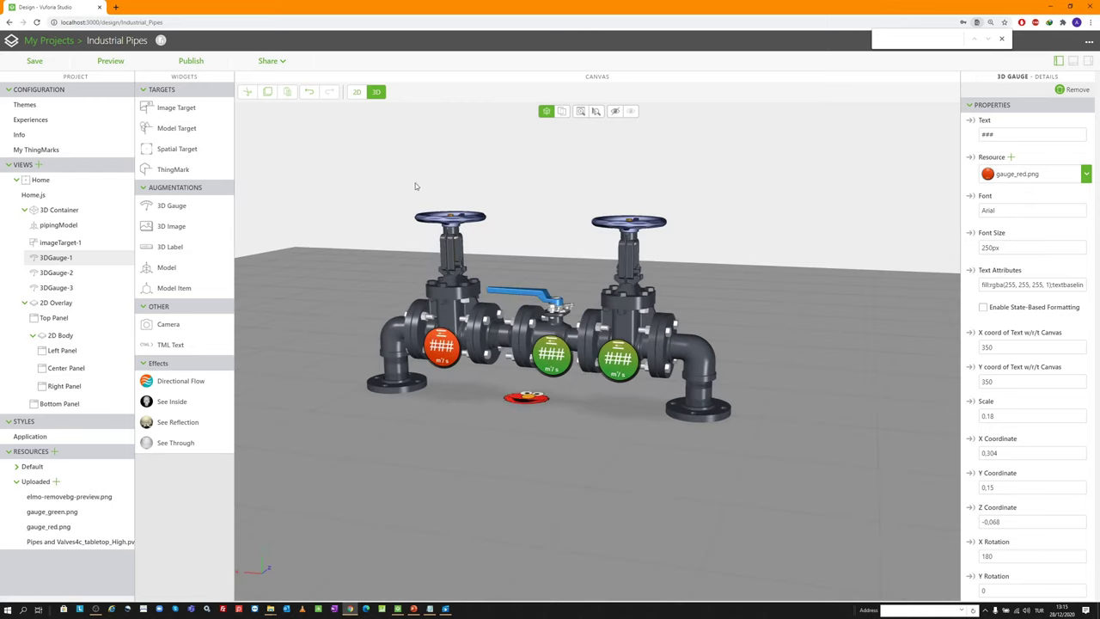
pyautogui.moveTo(581, 291); pyautogui.dragTo(516, 232)
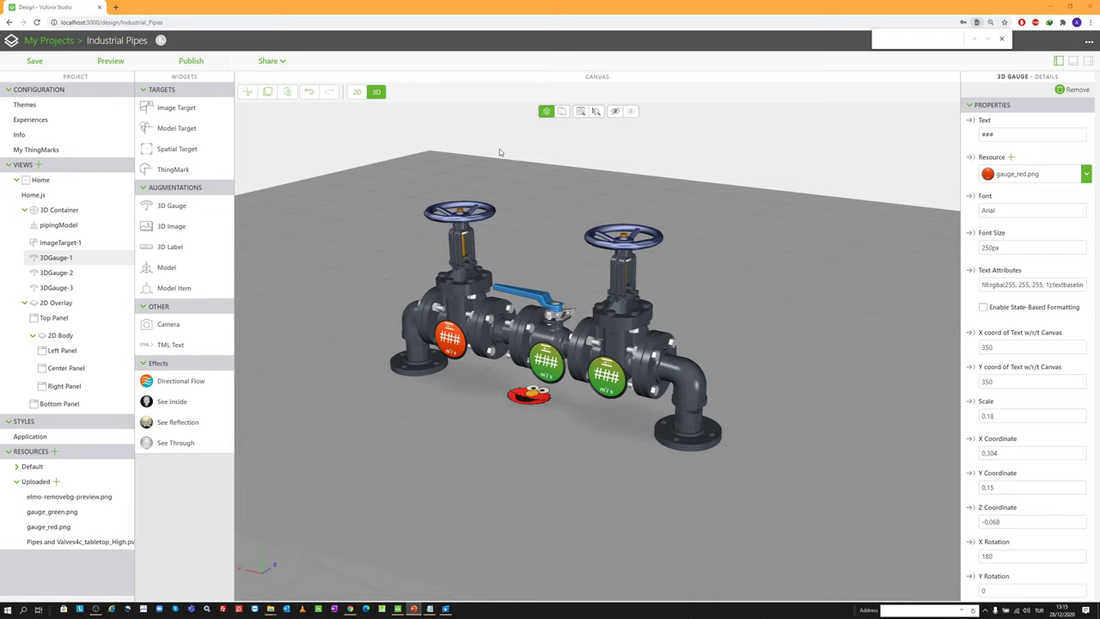
pyautogui.scroll(2, 485, 190)
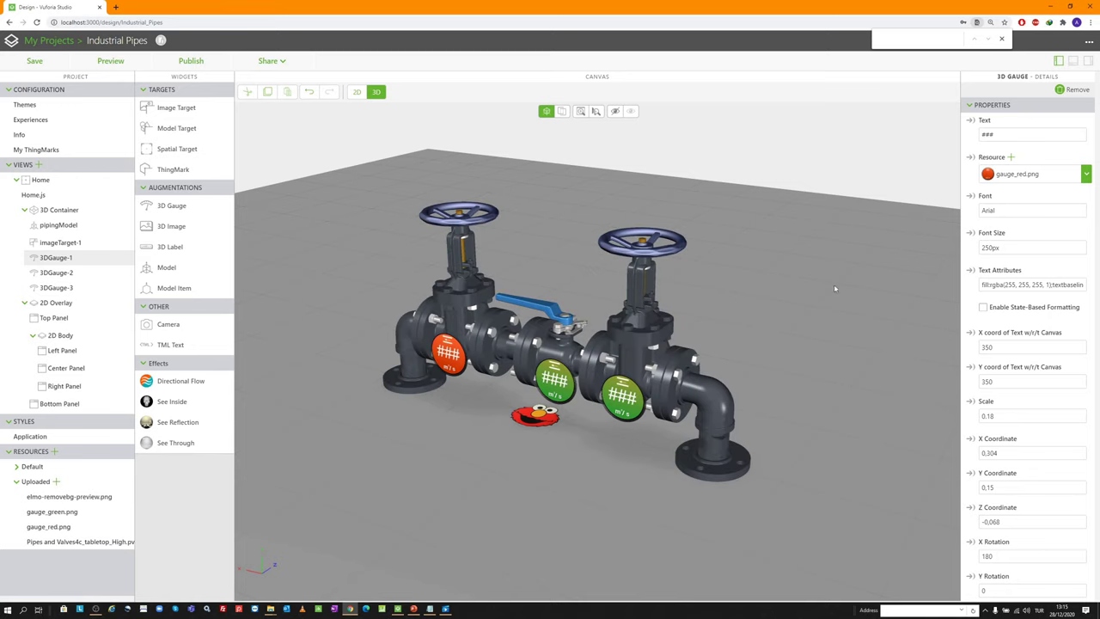
pyautogui.scroll(-4, 1009, 344)
pyautogui.scroll(-3, 1009, 373)
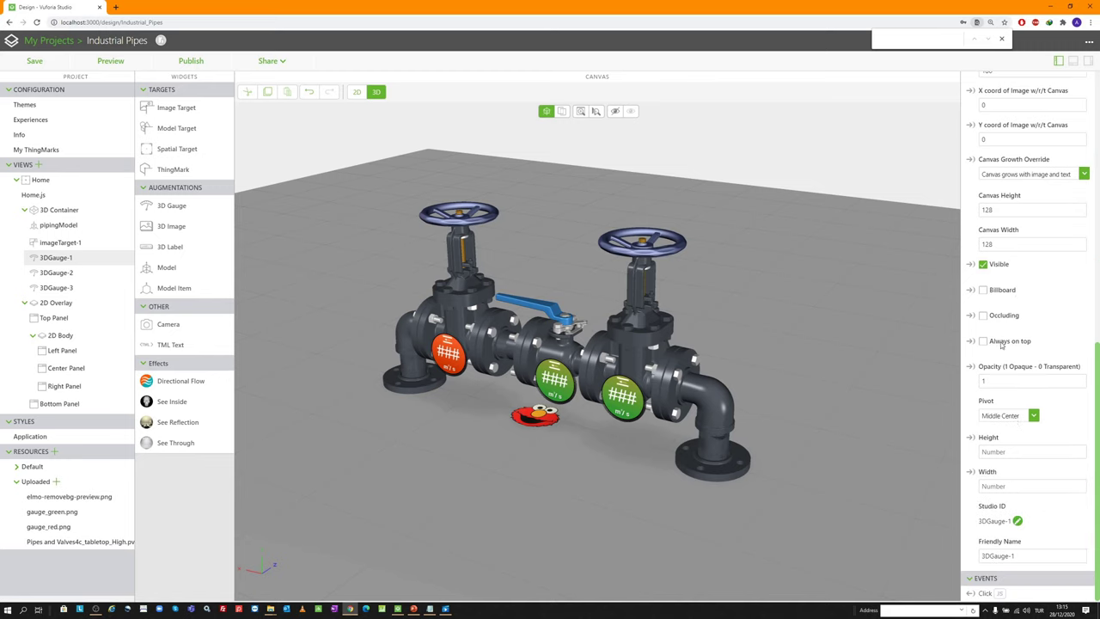
pyautogui.scroll(3, 997, 331)
pyautogui.scroll(3, 982, 211)
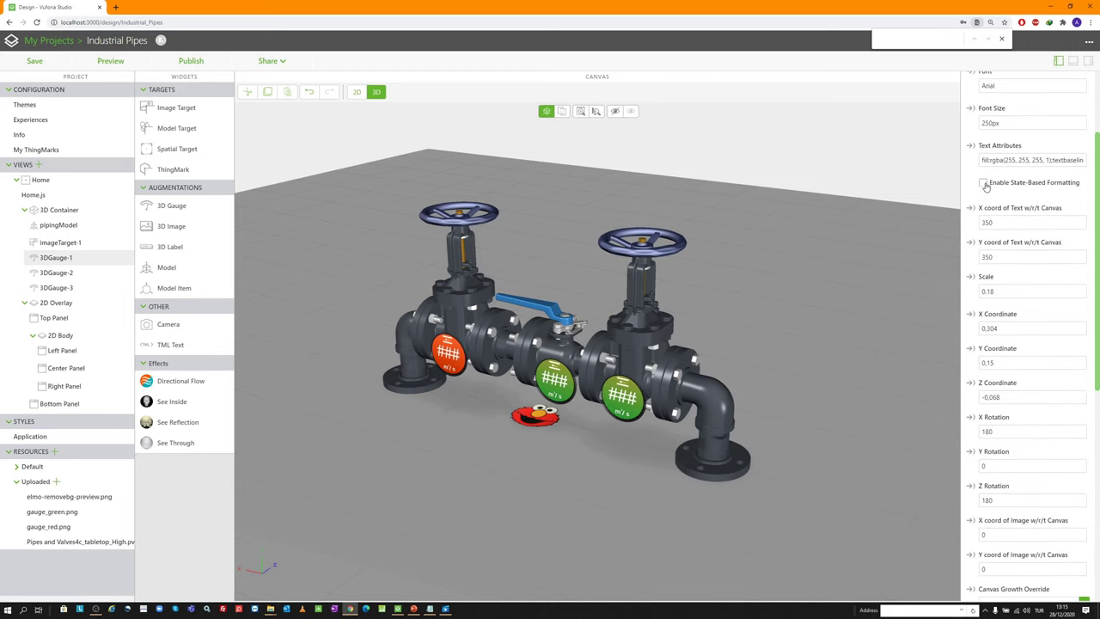
pyautogui.click(110, 61)
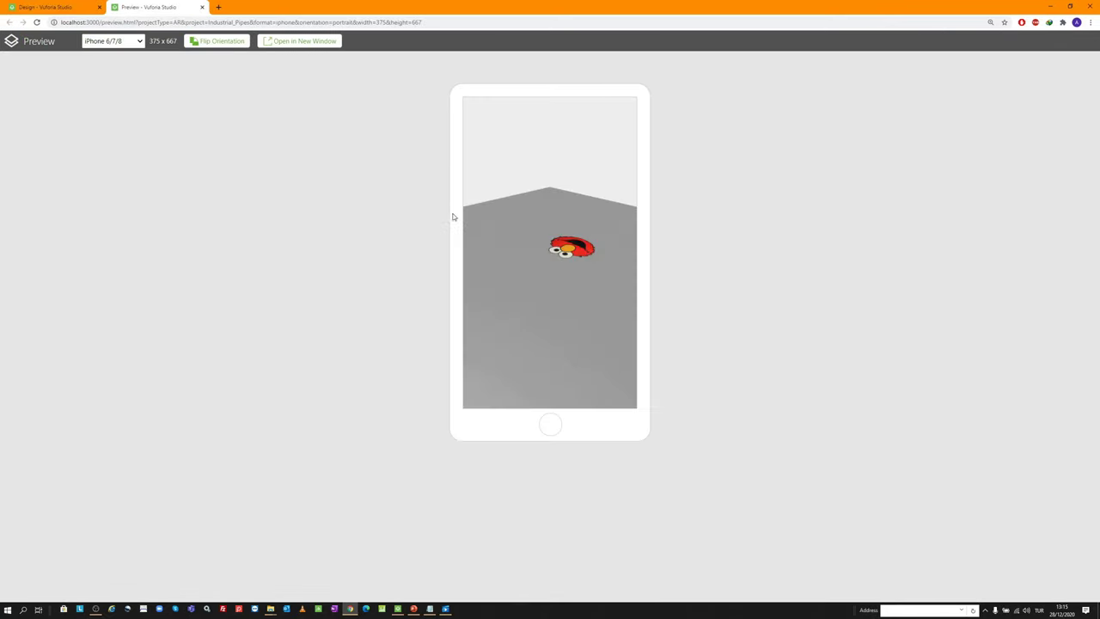
pyautogui.moveTo(533, 232); pyautogui.dragTo(463, 214)
pyautogui.moveTo(562, 253); pyautogui.dragTo(544, 264)
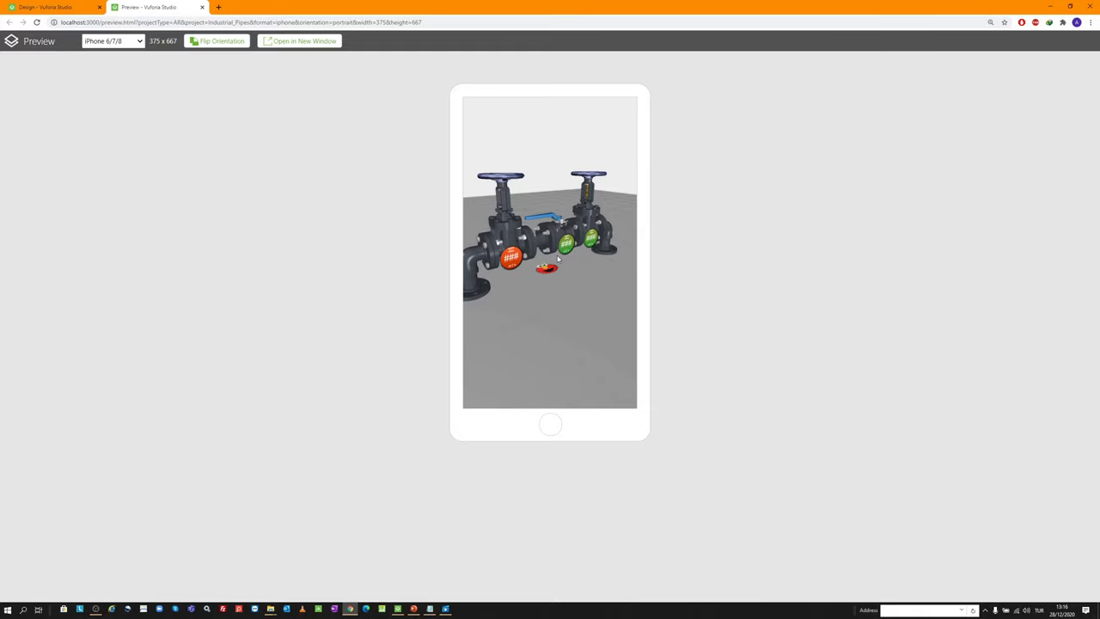
pyautogui.moveTo(533, 261); pyautogui.dragTo(578, 262)
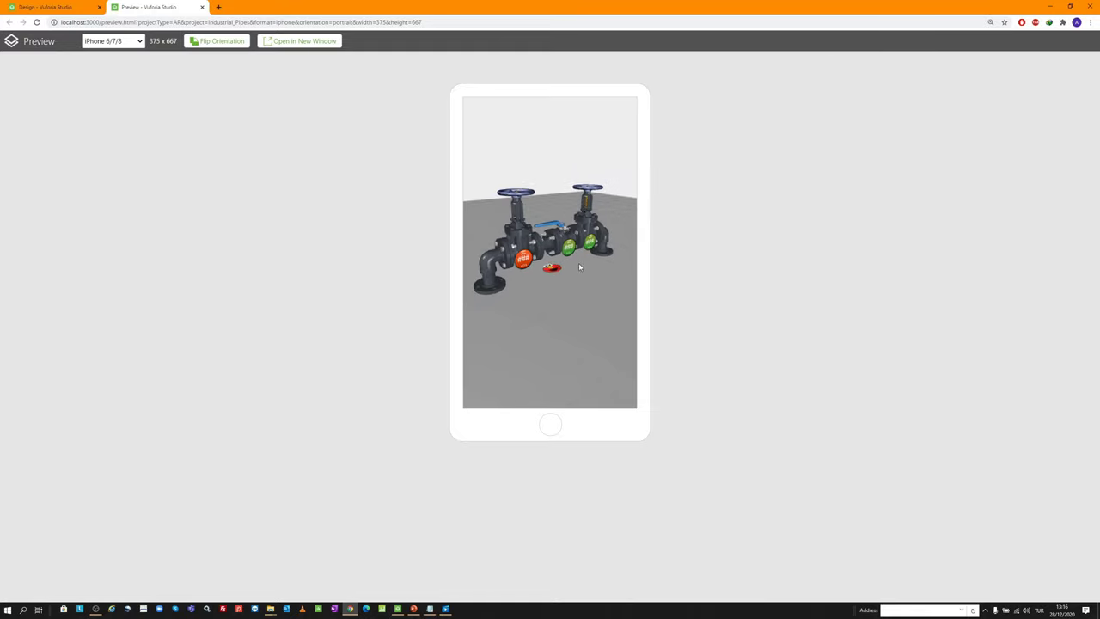
pyautogui.middleClick(174, 5)
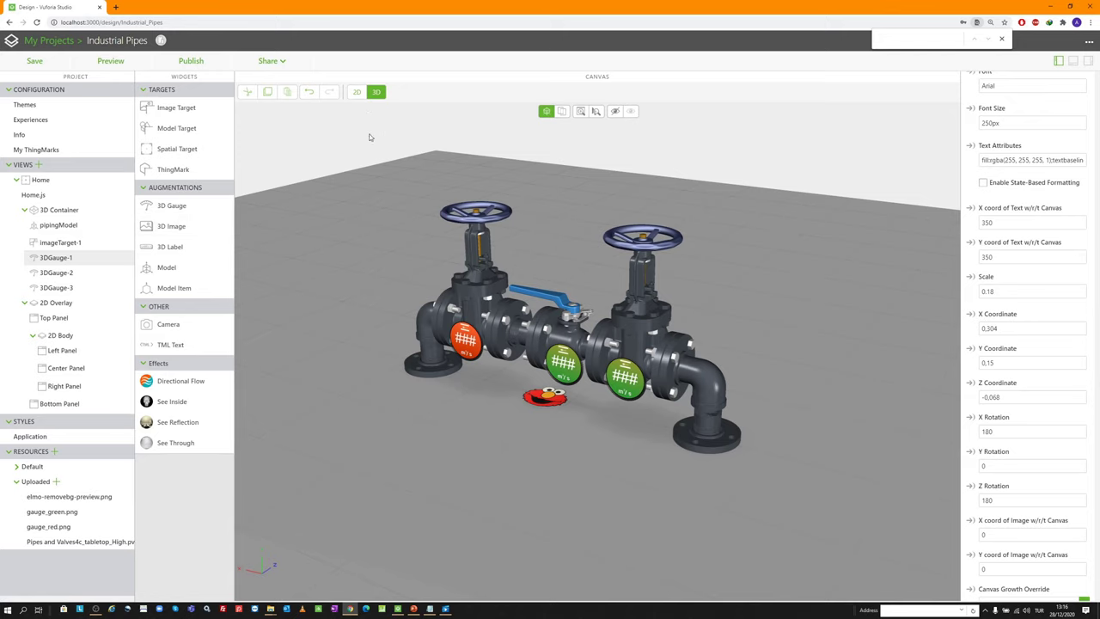
# Add a new 3D image to the scene using part_boundingbox4.png
pyautogui.moveTo(183, 226); pyautogui.dragTo(394, 259)
pyautogui.scroll(2, 531, 237)
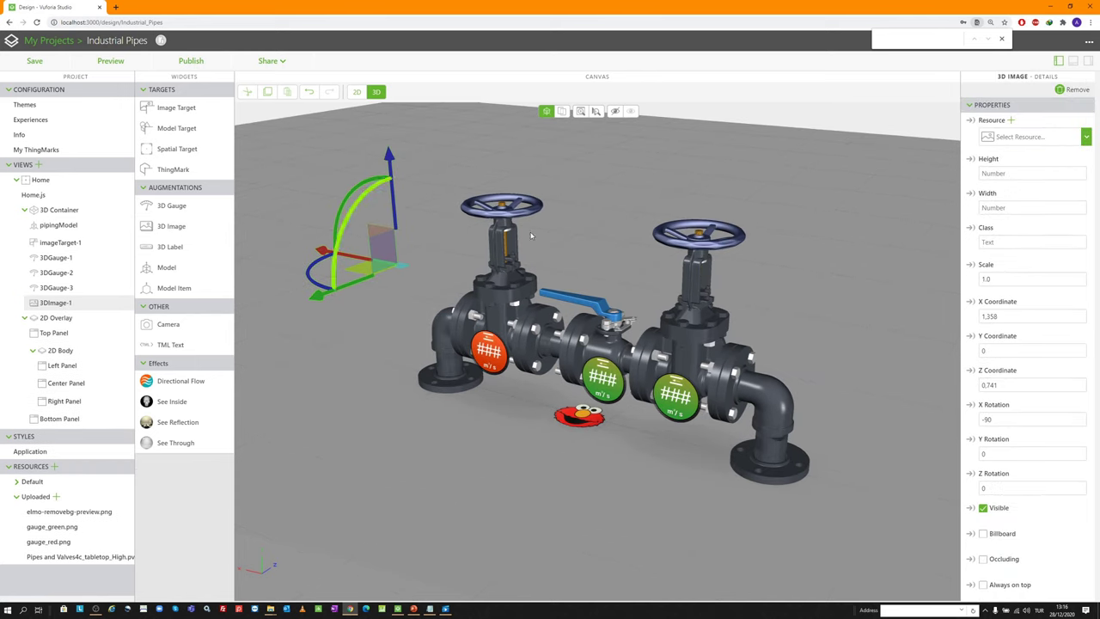
pyautogui.click(1011, 120)
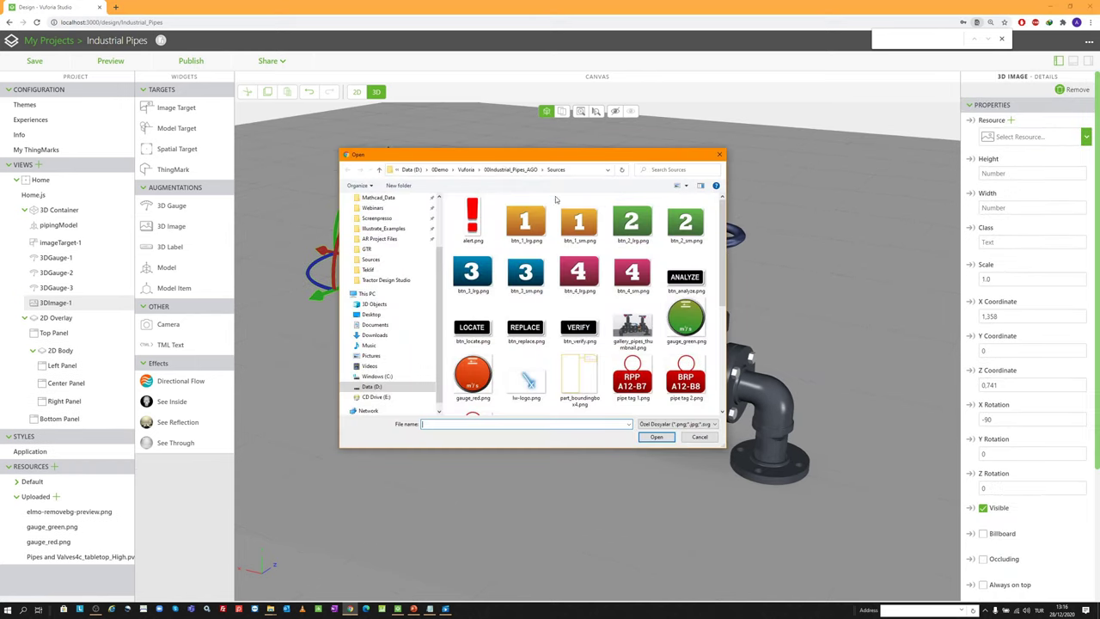
pyautogui.scroll(-2, 555, 199)
pyautogui.doubleClick(582, 267)
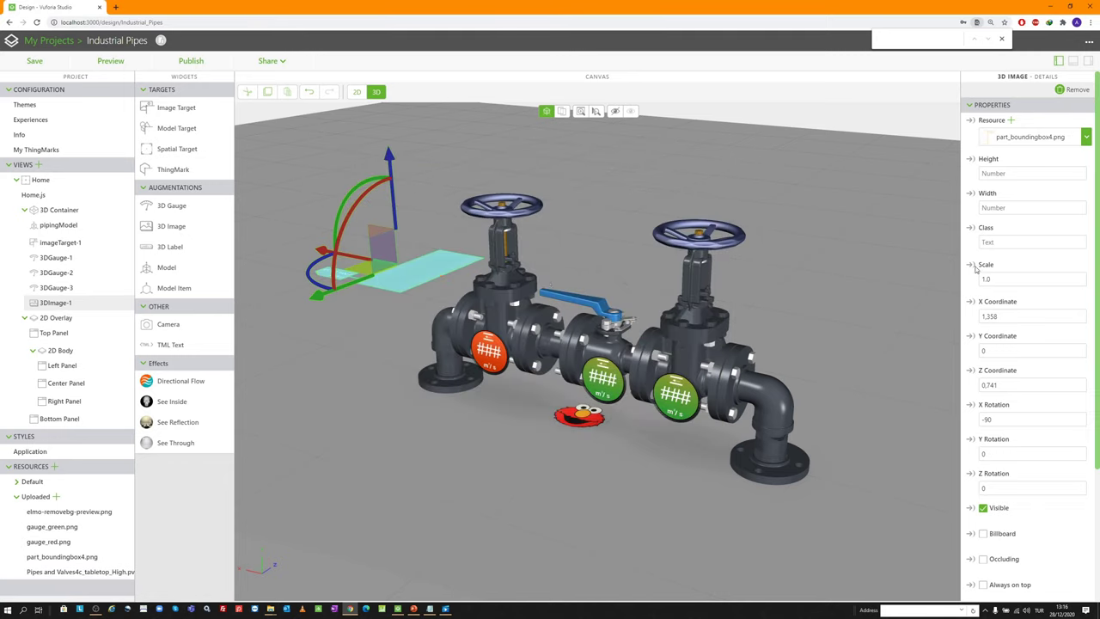
# Set the image's scale to 0.885, position X 0.2, Y 0.311, Z 0, rotations 0/180
pyautogui.doubleClick(1002, 280)
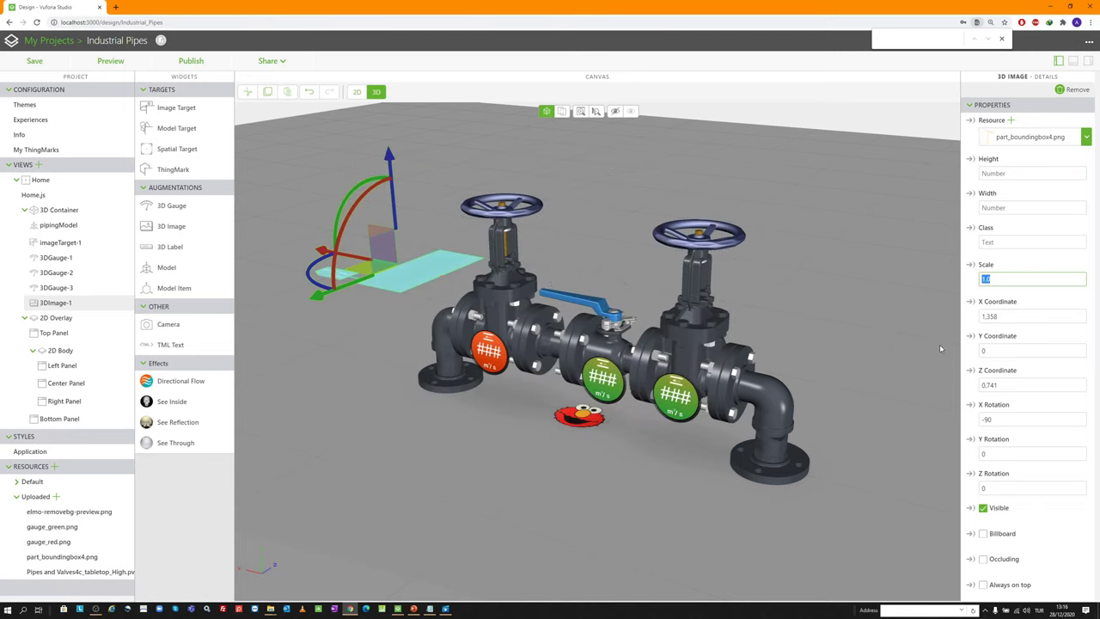
pyautogui.write('0.885')
pyautogui.press('Tab')
pyautogui.write('0.2')
pyautogui.press('Tab')
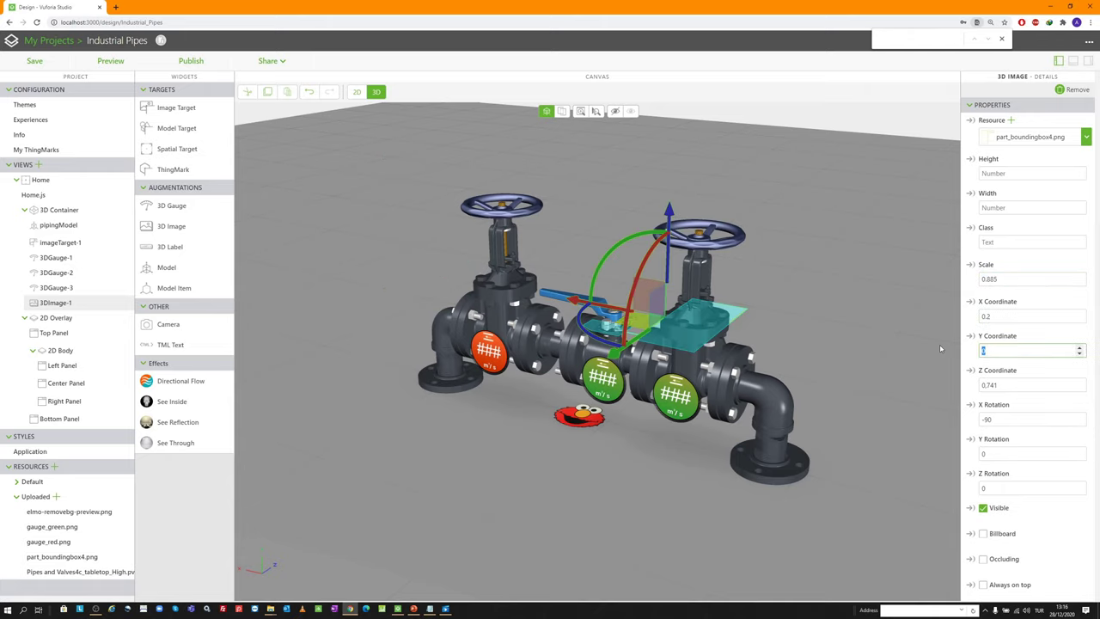
pyautogui.write('0.311')
pyautogui.press('Tab')
pyautogui.write('0')
pyautogui.press('Tab')
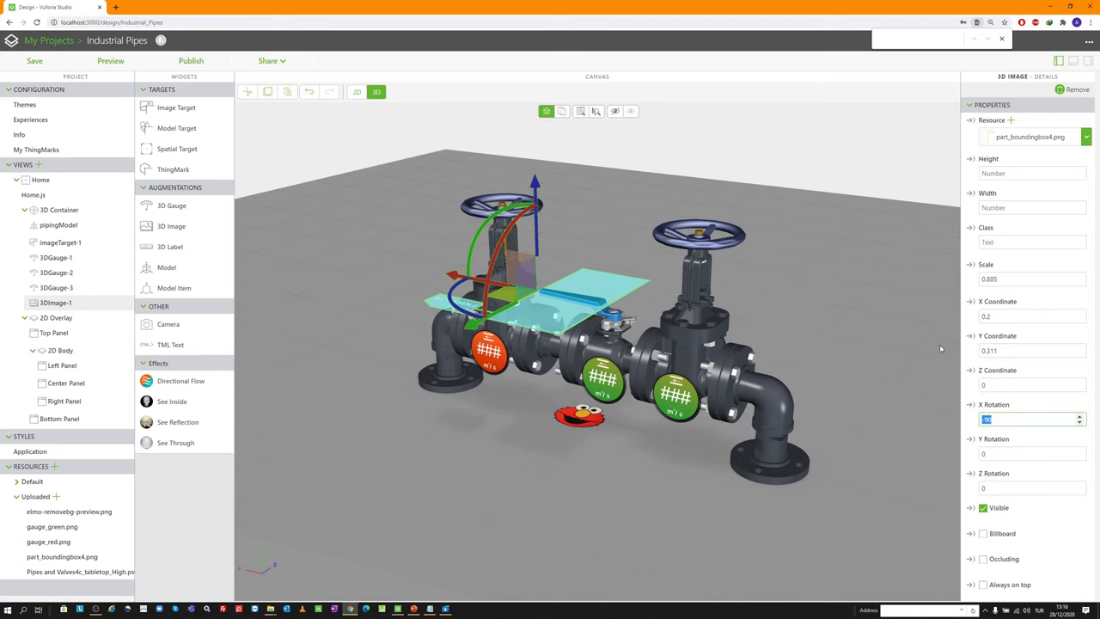
pyautogui.write('0')
pyautogui.press('Tab')
pyautogui.write('180')
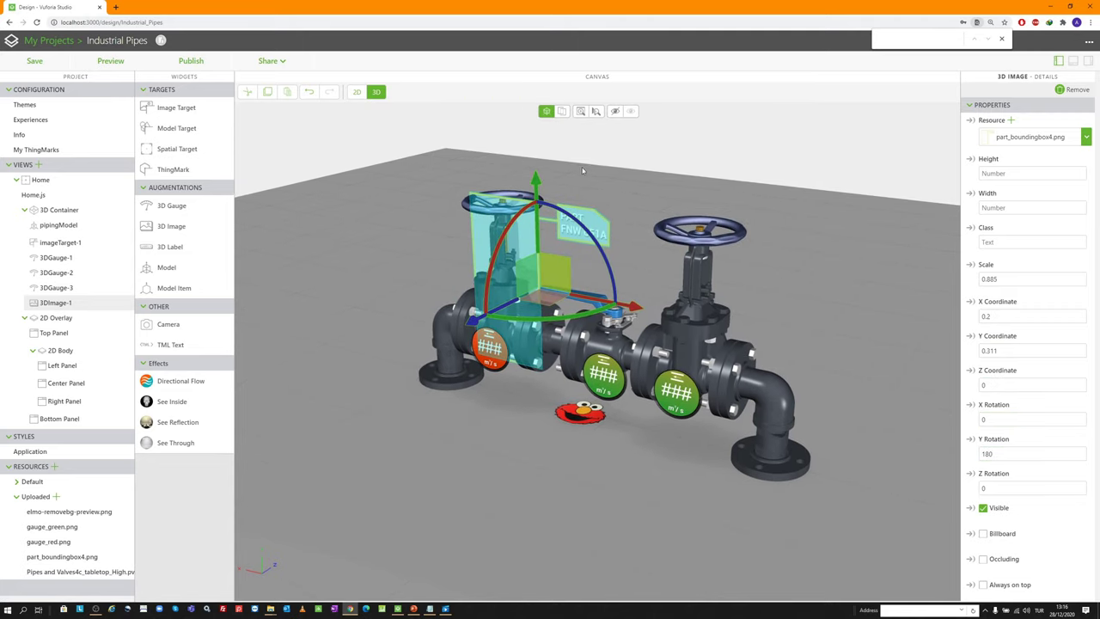
# Rename the image's Studio ID to partInfoImage
pyautogui.moveTo(607, 152); pyautogui.dragTo(566, 189)
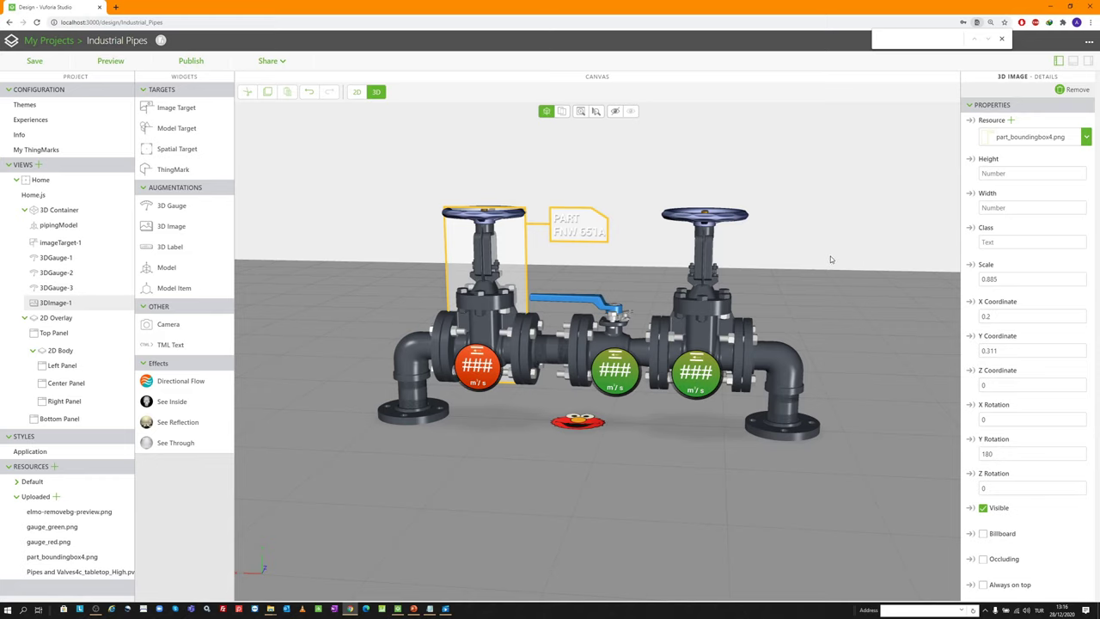
pyautogui.moveTo(518, 244); pyautogui.dragTo(547, 310)
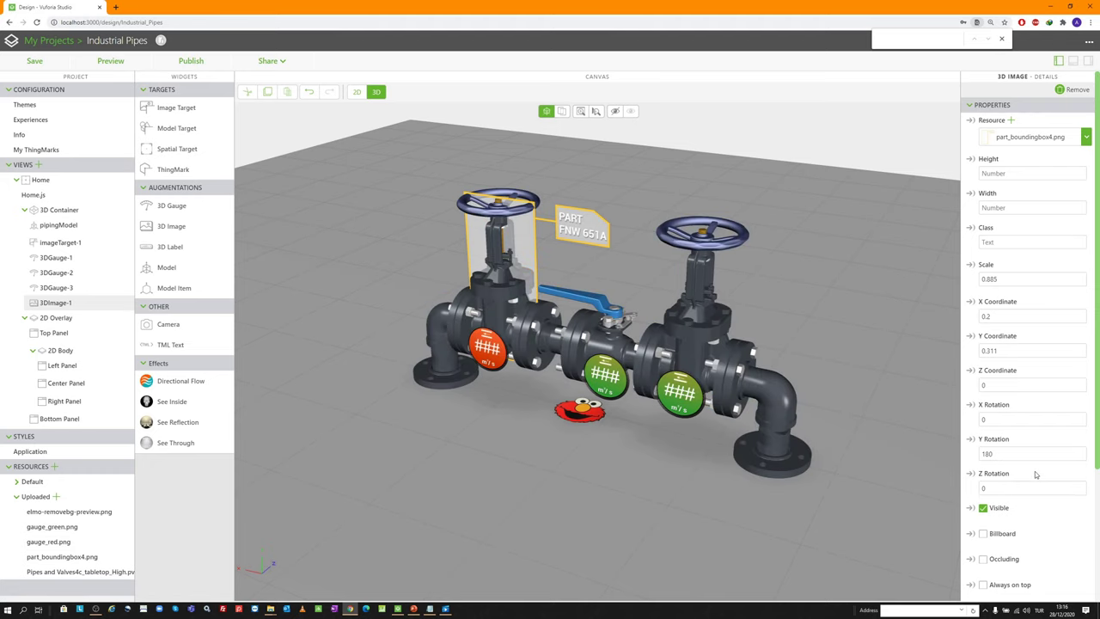
pyautogui.scroll(-2, 1014, 460)
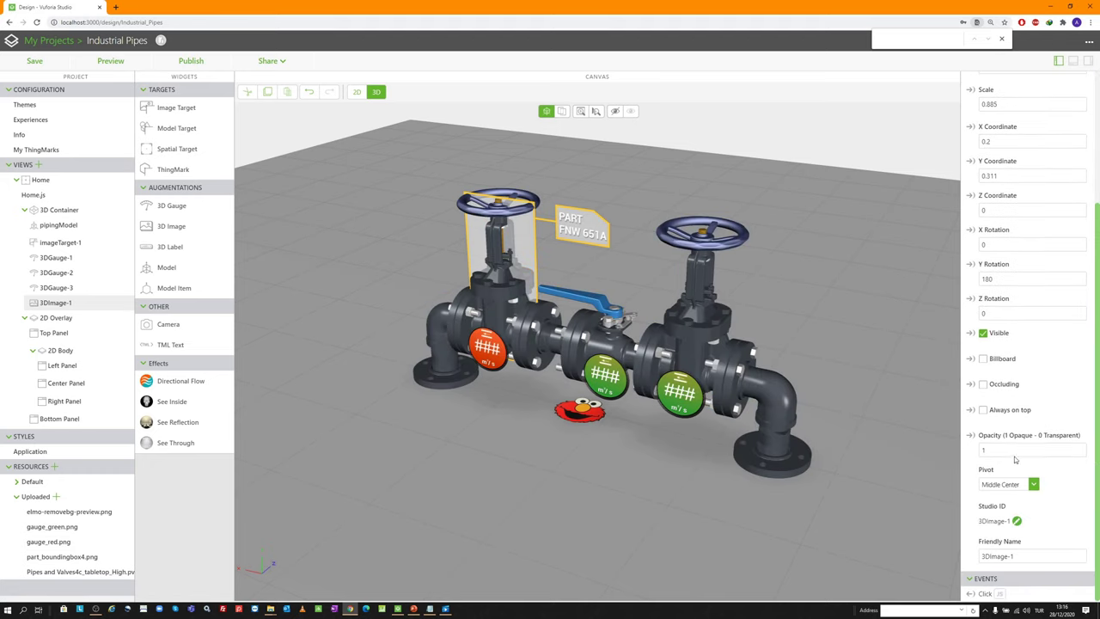
pyautogui.click(1016, 520)
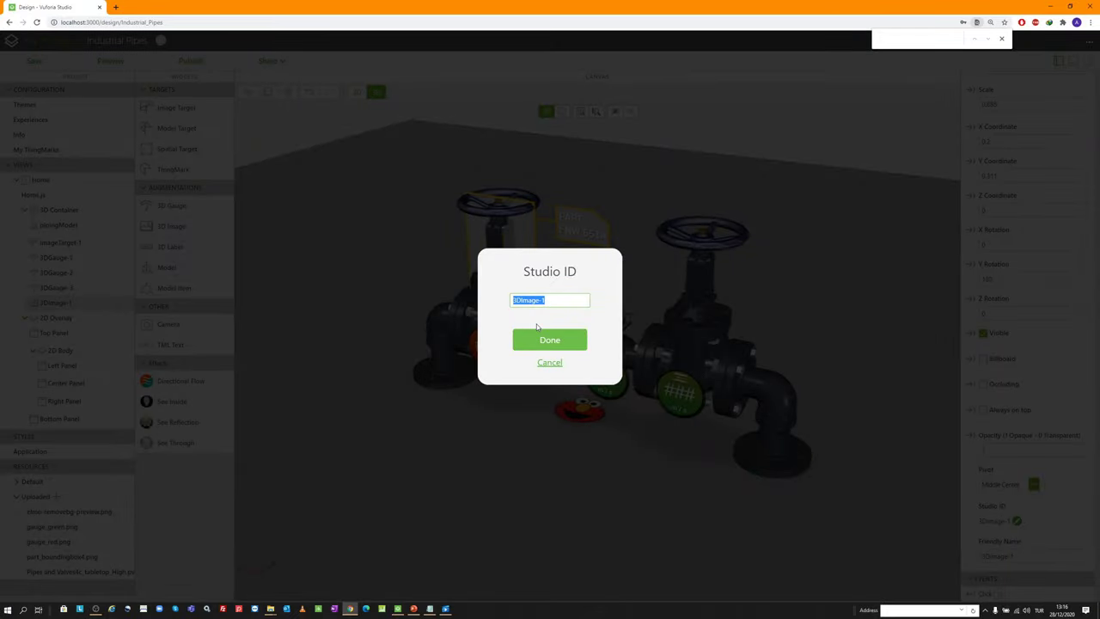
pyautogui.write('partInfo')
pyautogui.press('Return')
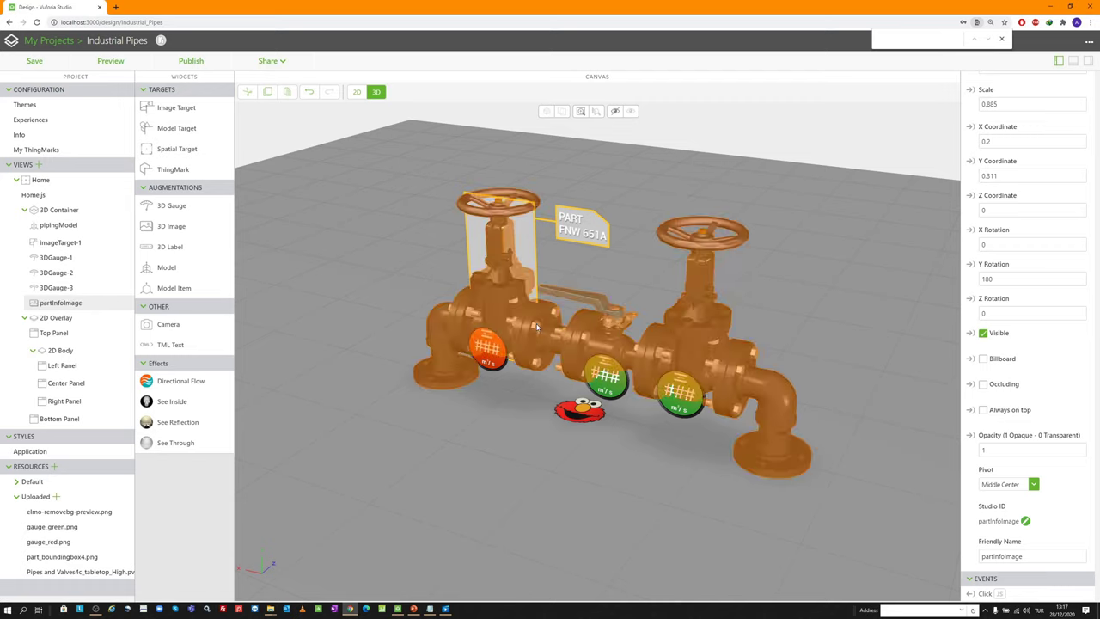
pyautogui.scroll(-2, 354, 351)
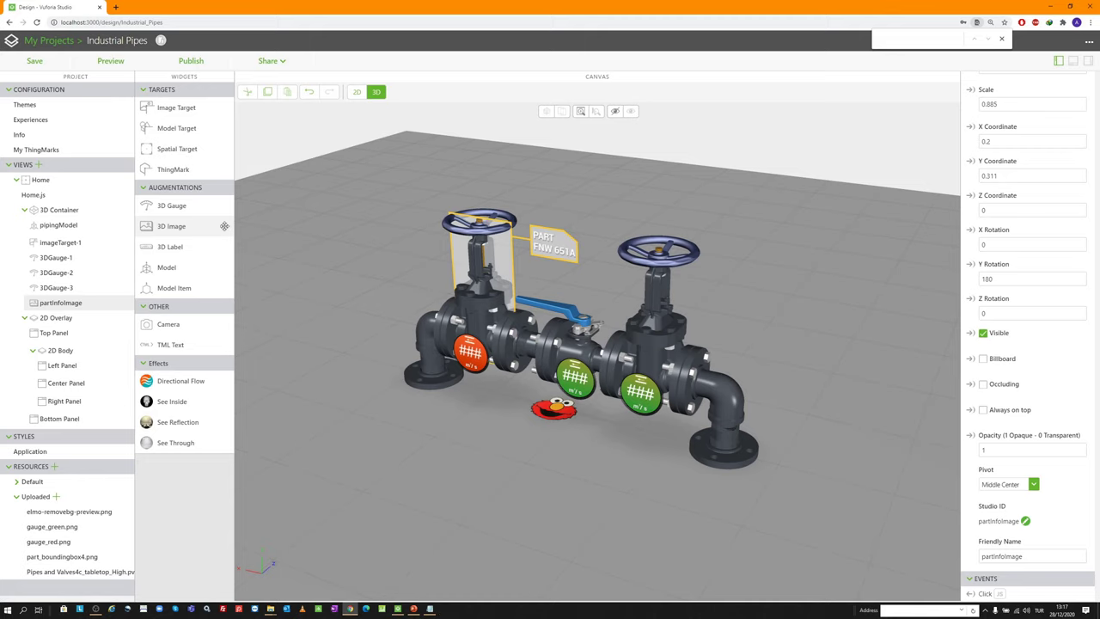
# Add a second 3D image to the scene and choose its image file
pyautogui.moveTo(190, 225); pyautogui.dragTo(401, 311)
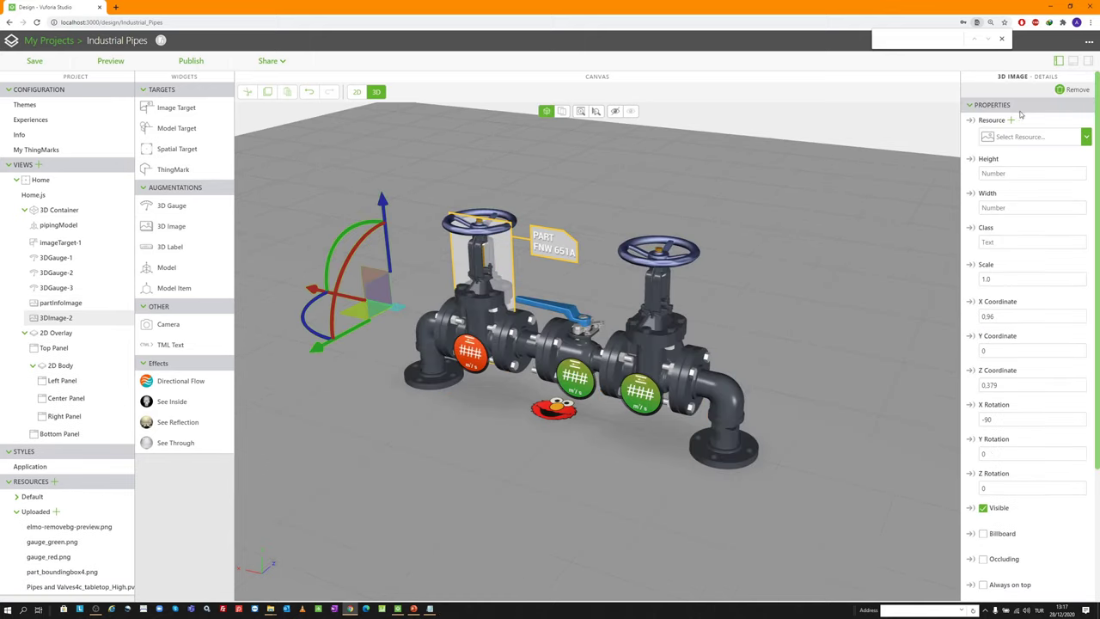
pyautogui.click(1012, 120)
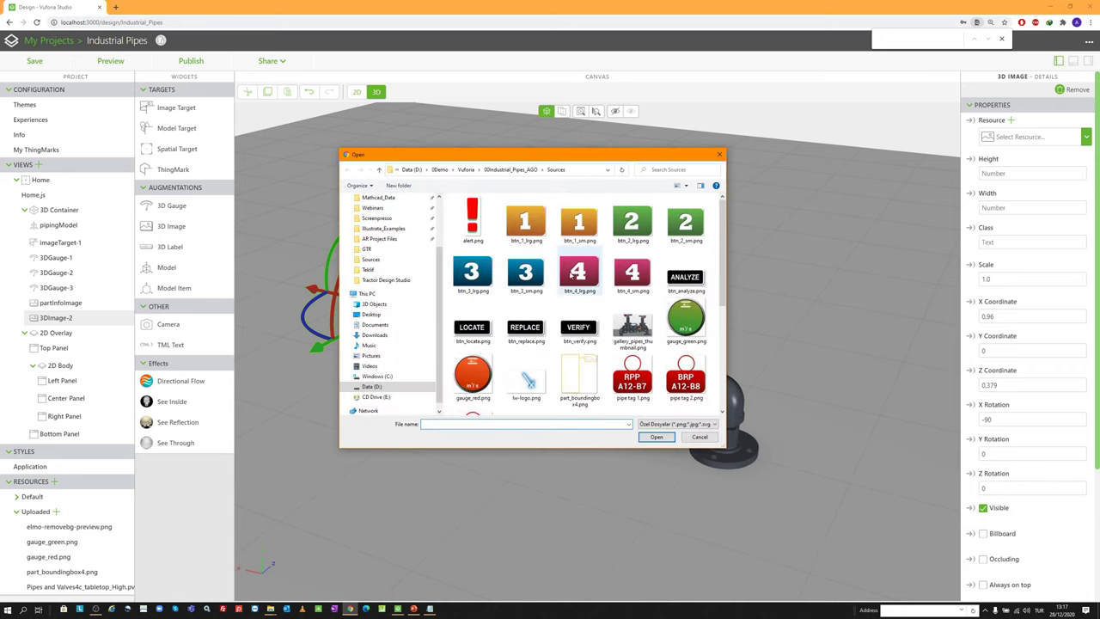
pyautogui.scroll(-3, 567, 305)
pyautogui.scroll(-3, 567, 305)
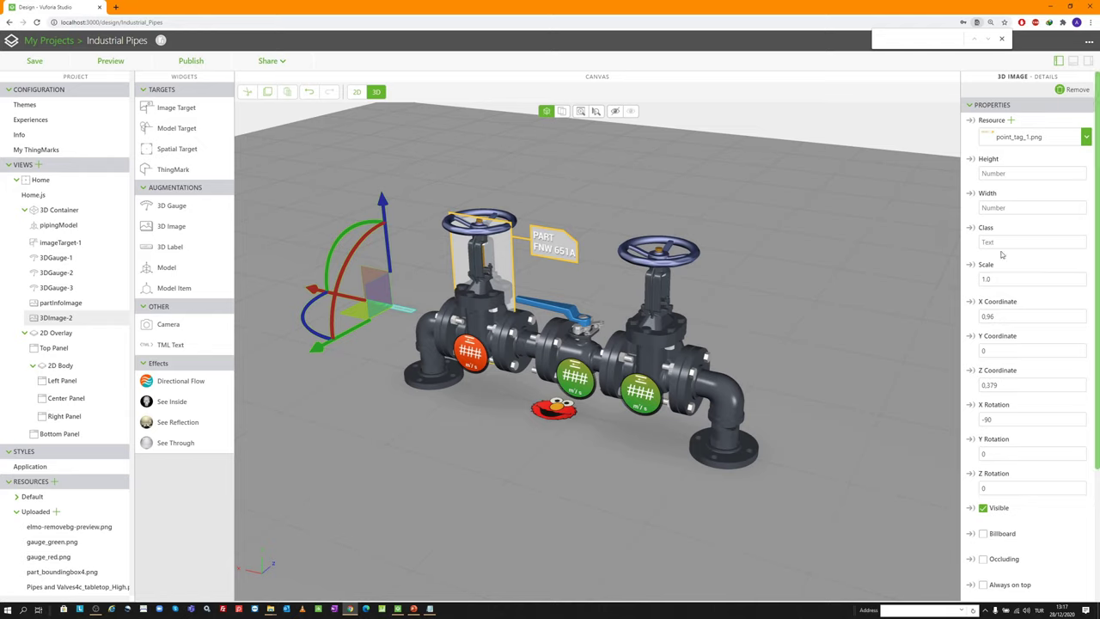
# Set scale 1.5, position X 0.017, Y 0.515, Z 0, X rotation 0, Y rotation 180
pyautogui.click(993, 279)
pyautogui.press('BackSpace')
pyautogui.write('5')
pyautogui.press('Tab')
pyautogui.write('0,017')
pyautogui.press('Tab')
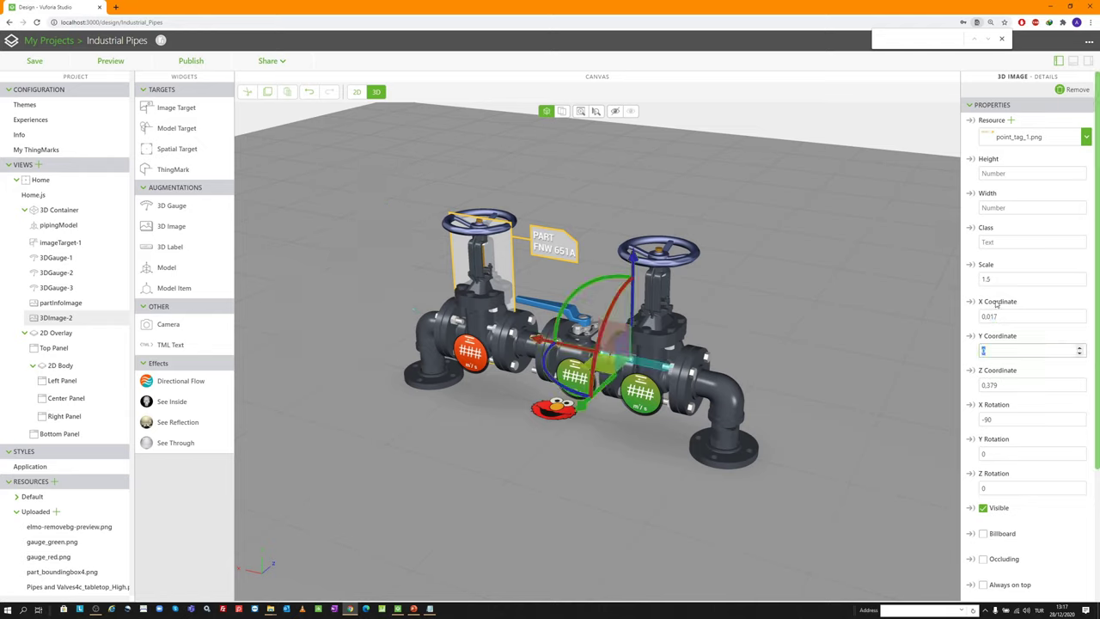
pyautogui.write('0,515')
pyautogui.press('Tab')
pyautogui.write('0')
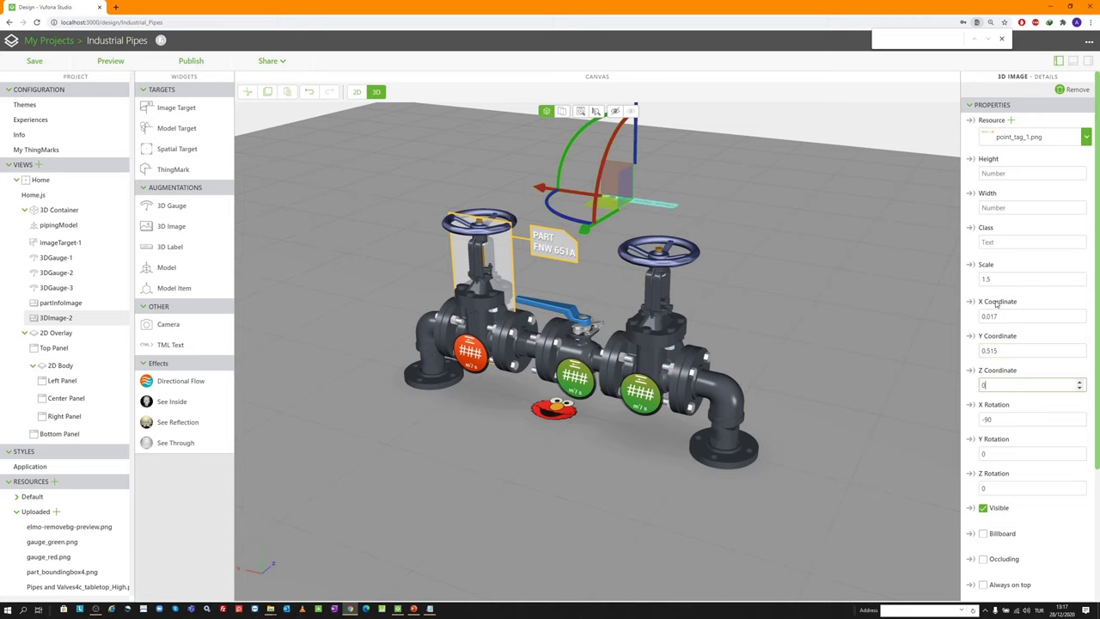
pyautogui.press('Tab')
pyautogui.write('0')
pyautogui.press('Tab')
pyautogui.write('180')
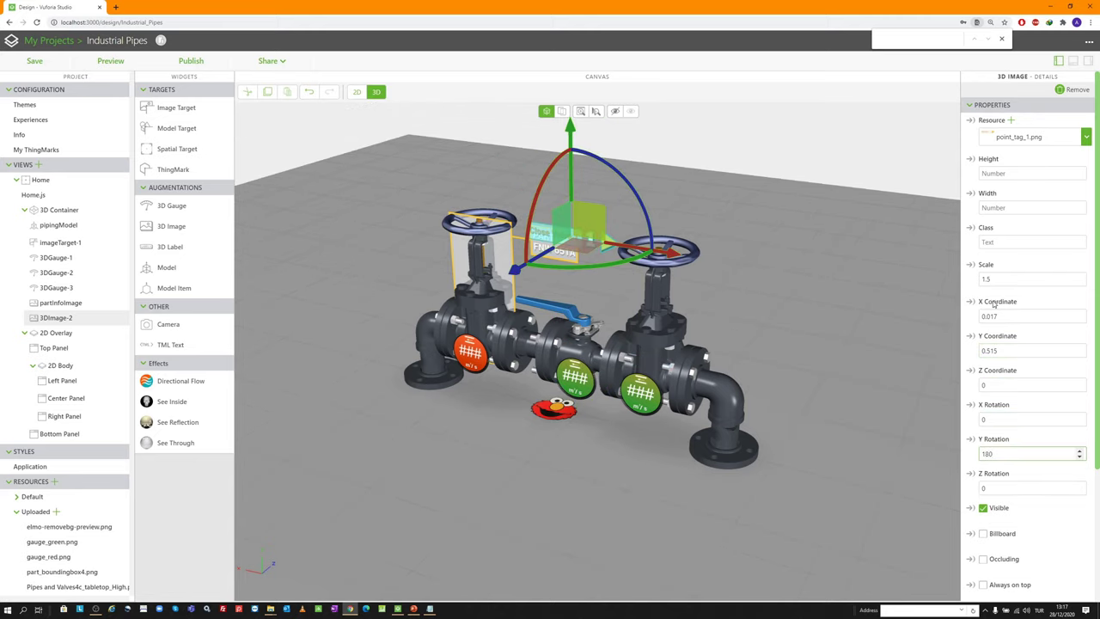
# Rename the tag image's Studio ID to step1Image
pyautogui.moveTo(700, 211); pyautogui.dragTo(707, 208)
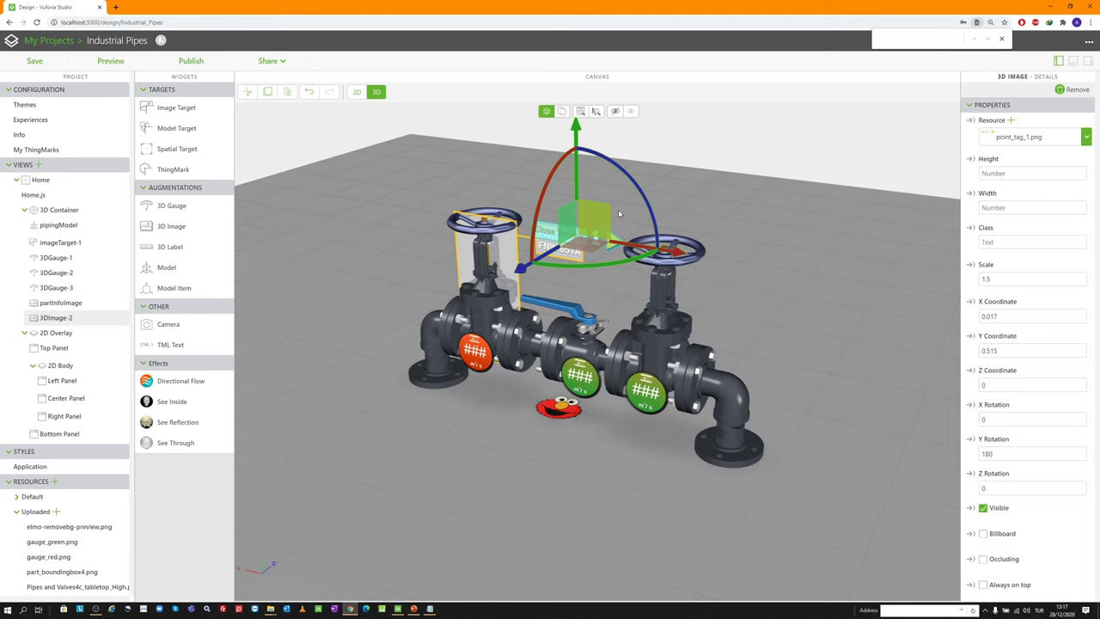
pyautogui.scroll(2, 617, 208)
pyautogui.scroll(2, 602, 218)
pyautogui.scroll(-5, 593, 232)
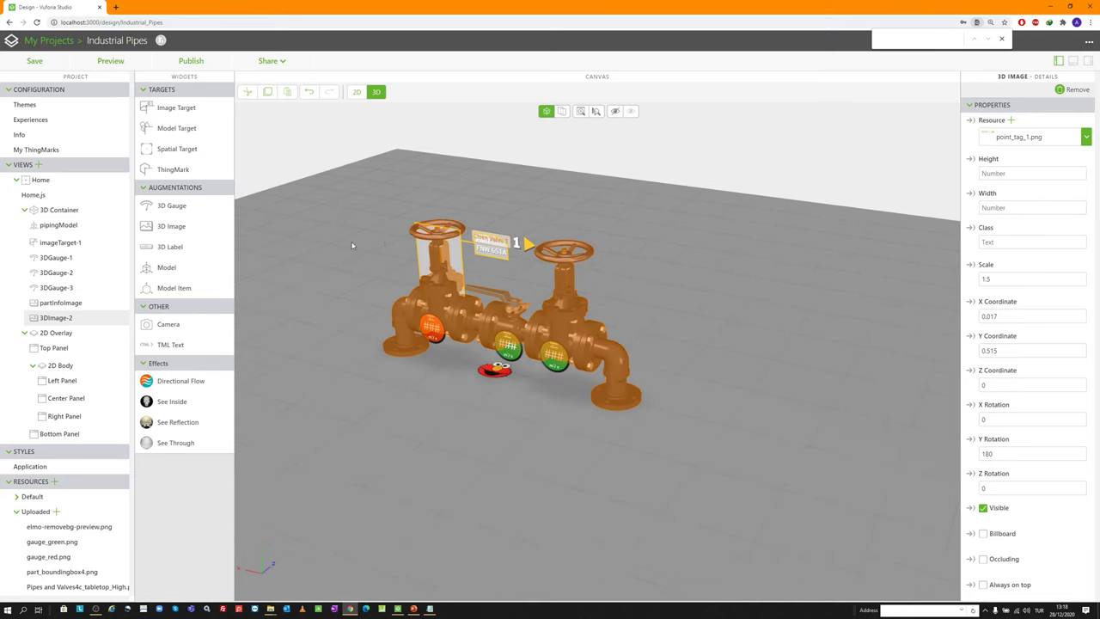
pyautogui.scroll(-2, 992, 381)
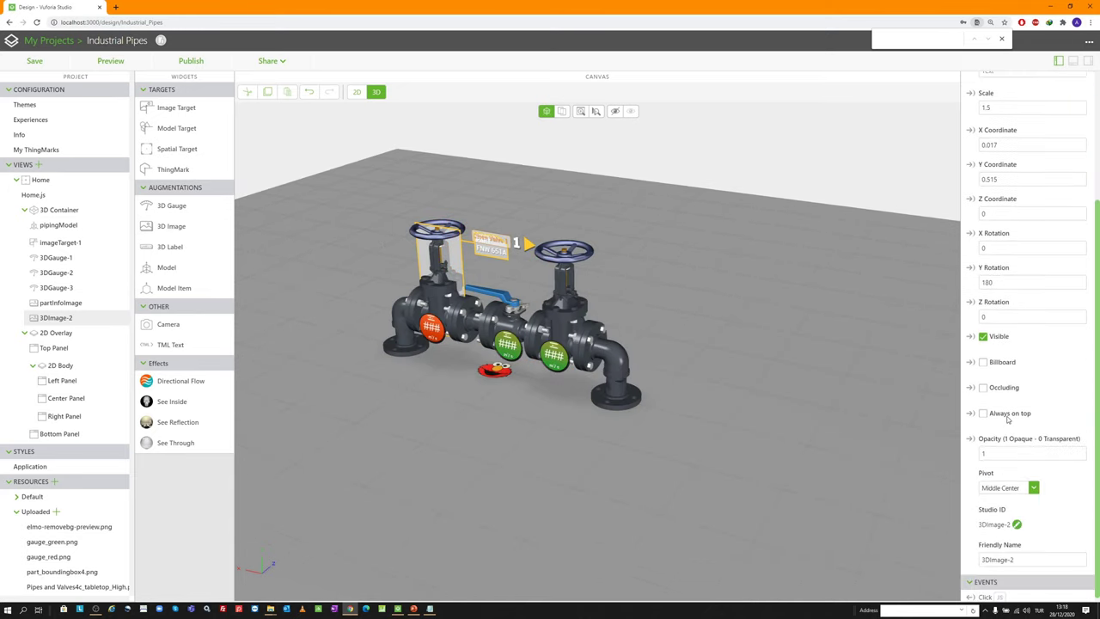
pyautogui.click(1017, 521)
pyautogui.write('step1')
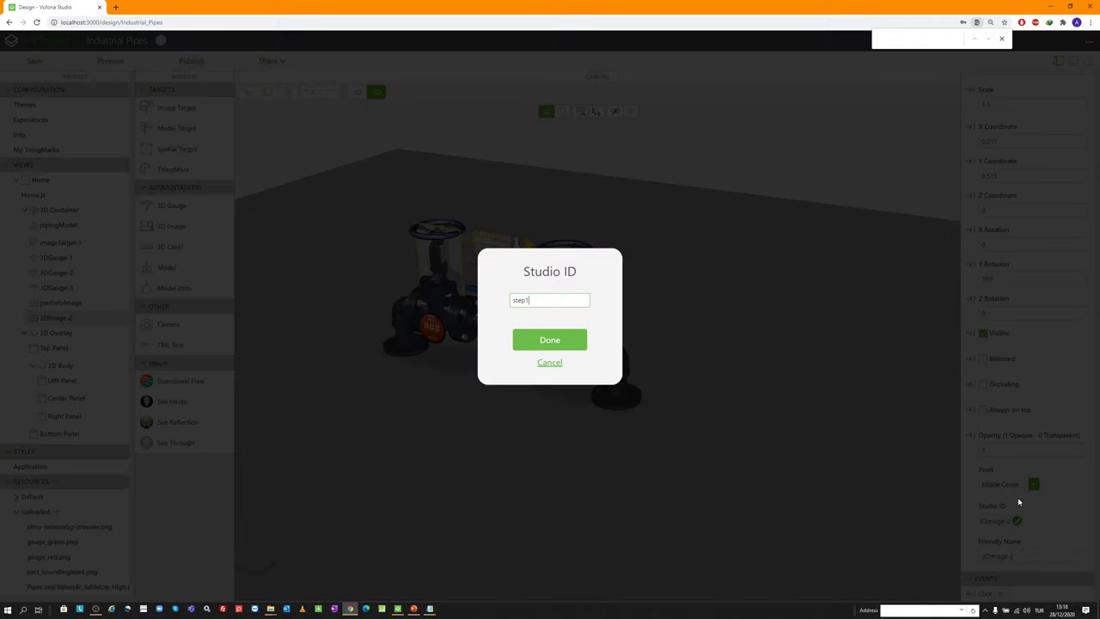
pyautogui.write('Image')
pyautogui.press('Return')
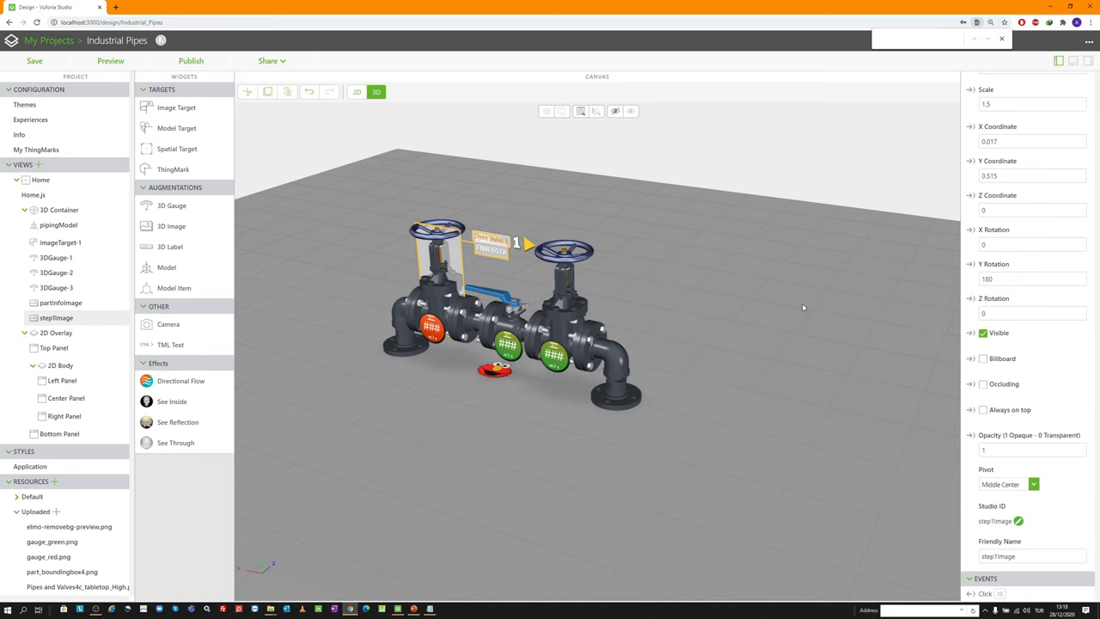
# Add a new 3D image showing point_tag_2.png
pyautogui.moveTo(171, 226); pyautogui.dragTo(283, 237)
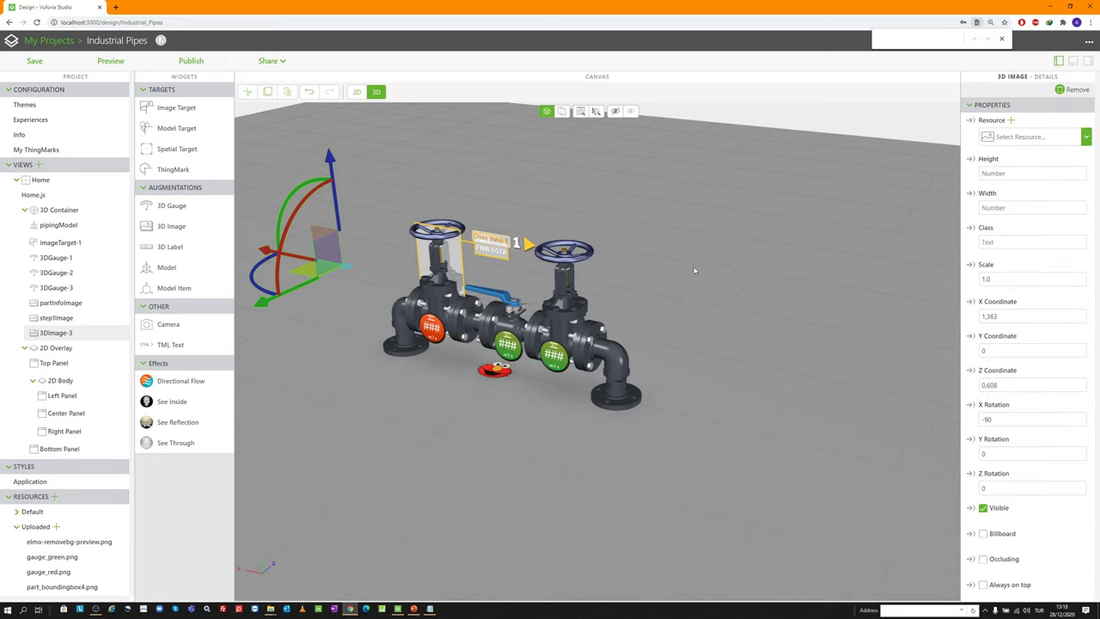
pyautogui.click(1010, 120)
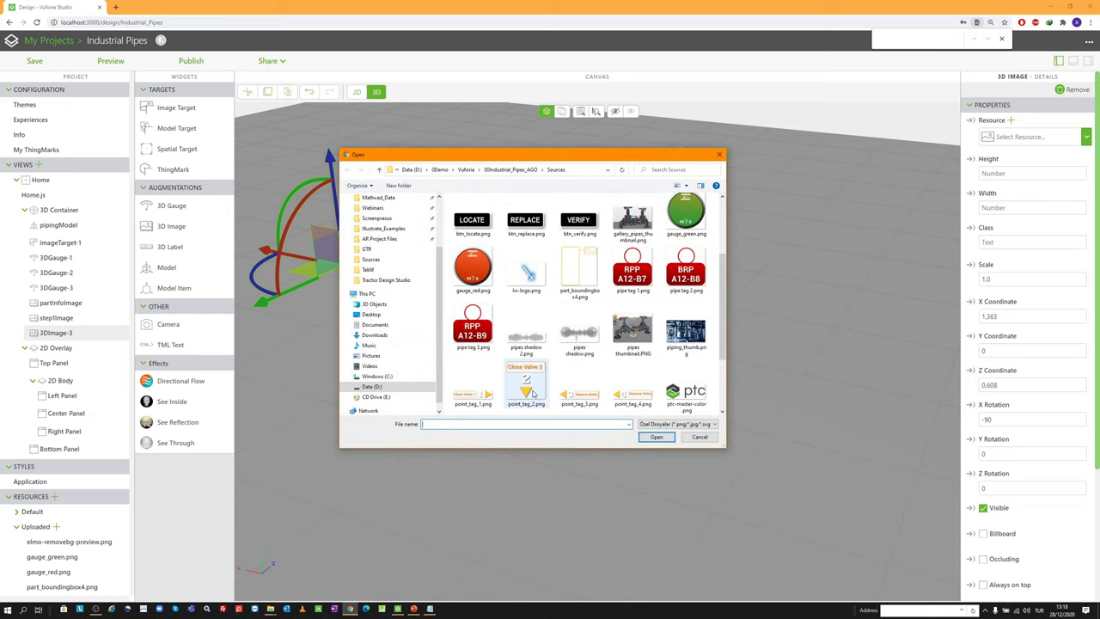
pyautogui.doubleClick(526, 386)
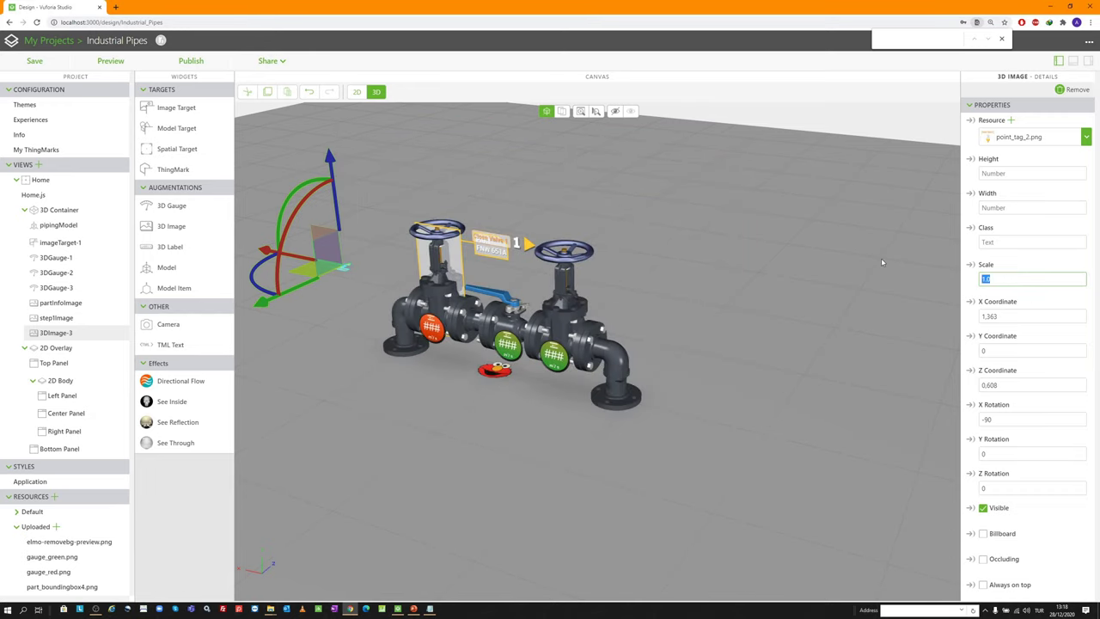
# Set scale 1.5, position X -0.006, Y 0.386, Z 0, and Y rotation 180
pyautogui.write('1.5')
pyautogui.press('Tab')
pyautogui.write('-0.006')
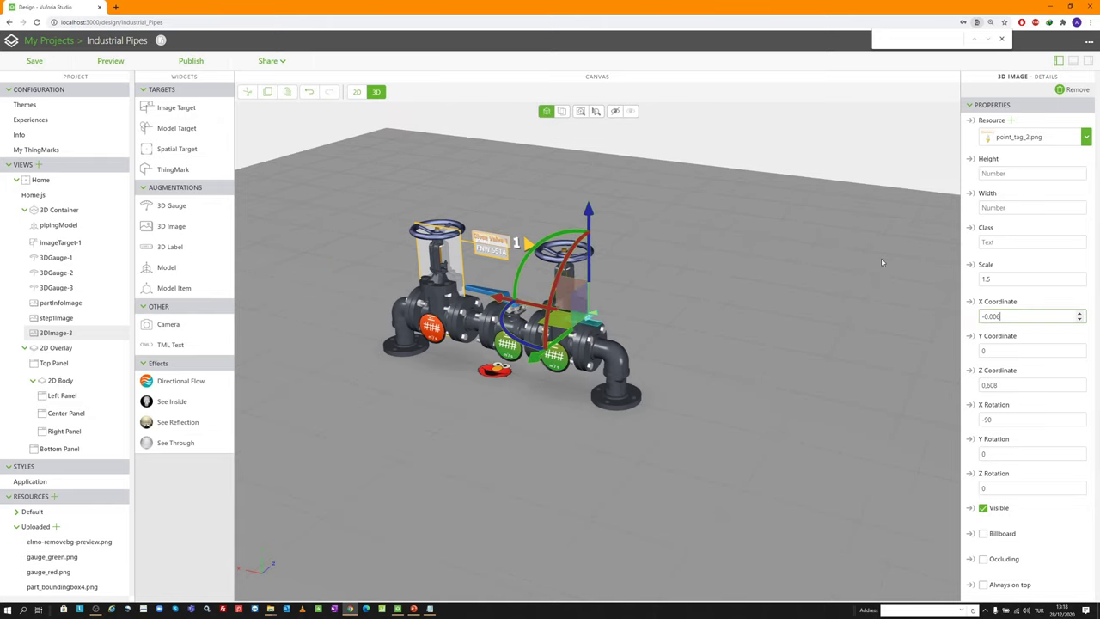
pyautogui.press('Tab')
pyautogui.write('0.386')
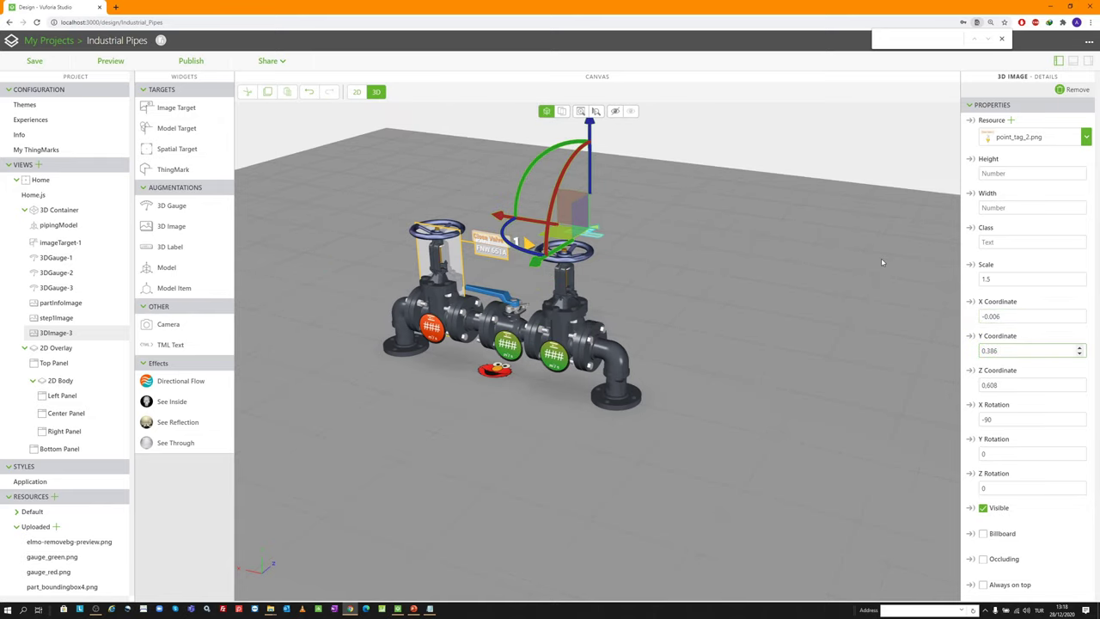
pyautogui.press('Tab')
pyautogui.write('0')
pyautogui.press('Tab')
pyautogui.write('1')
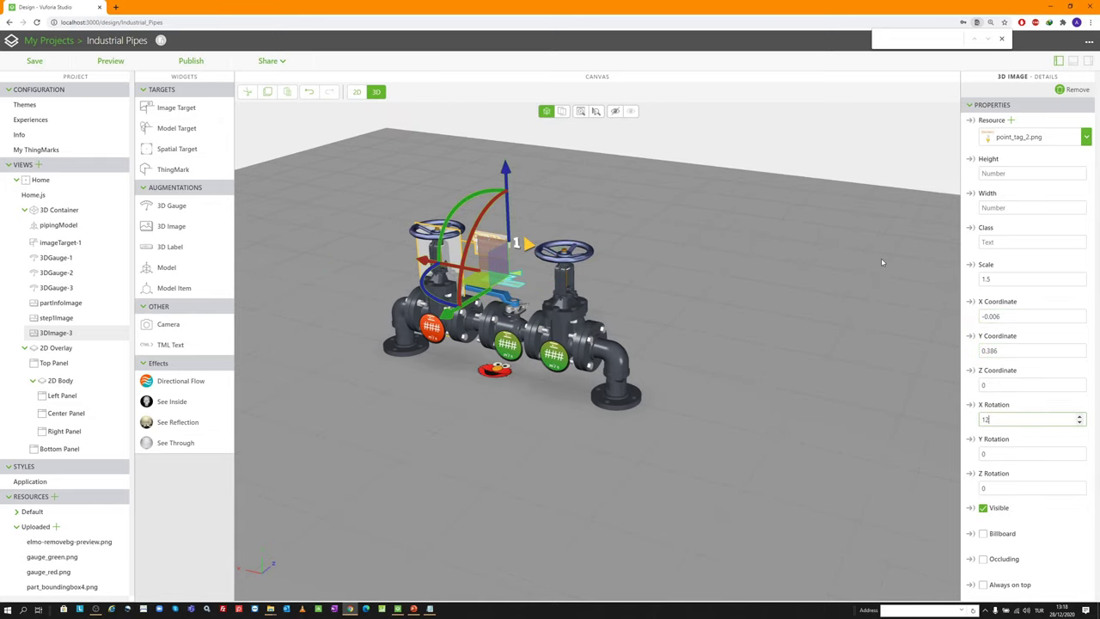
pyautogui.press('BackSpace')
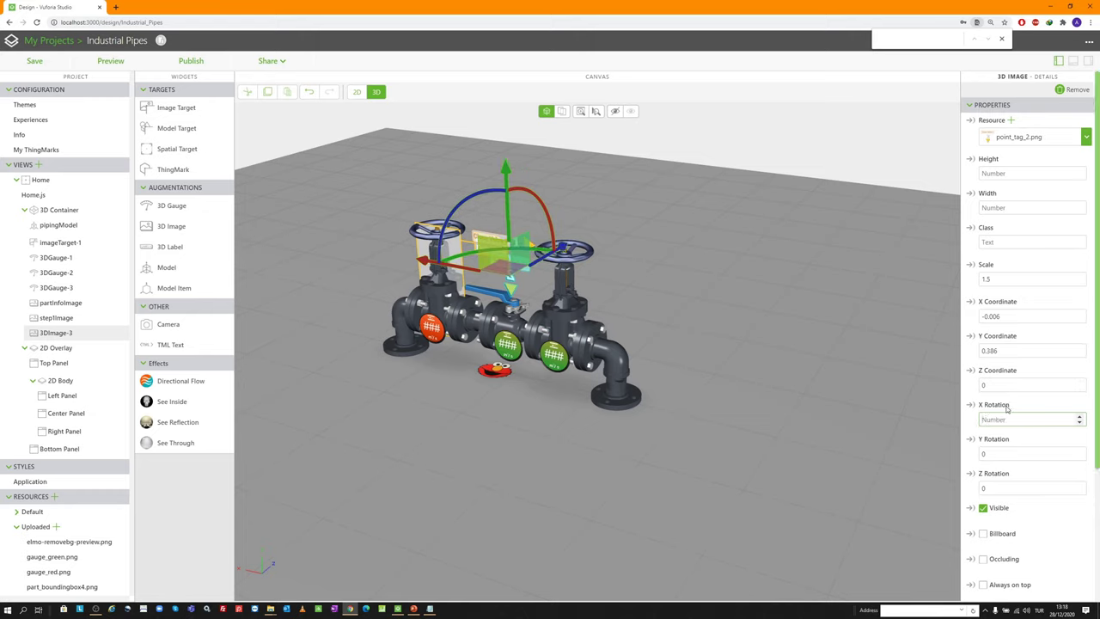
pyautogui.press('Tab')
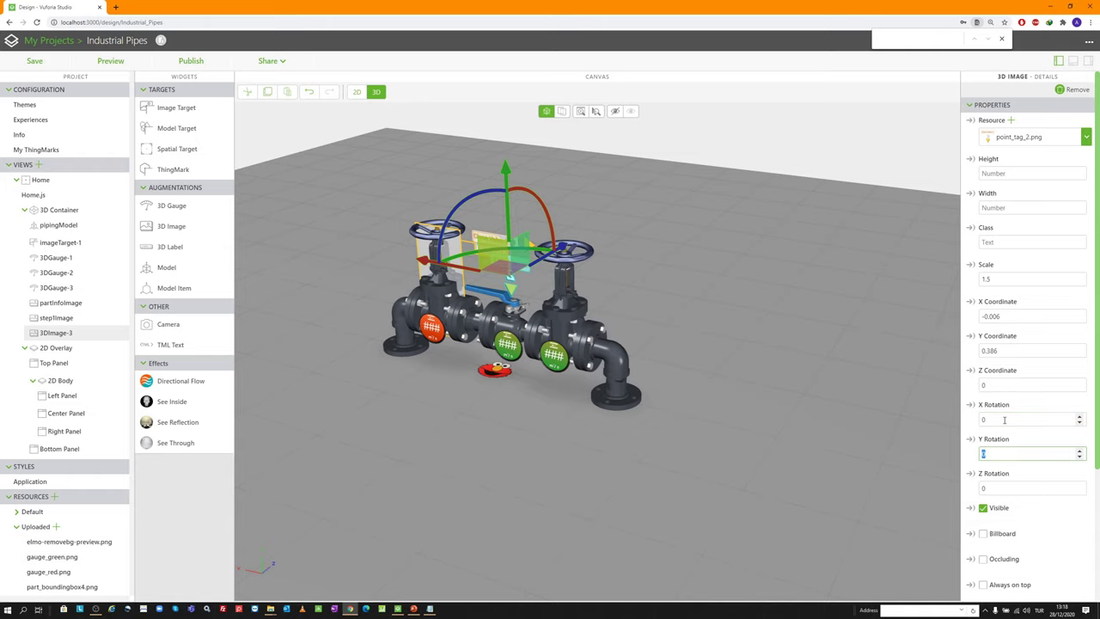
pyautogui.write('180')
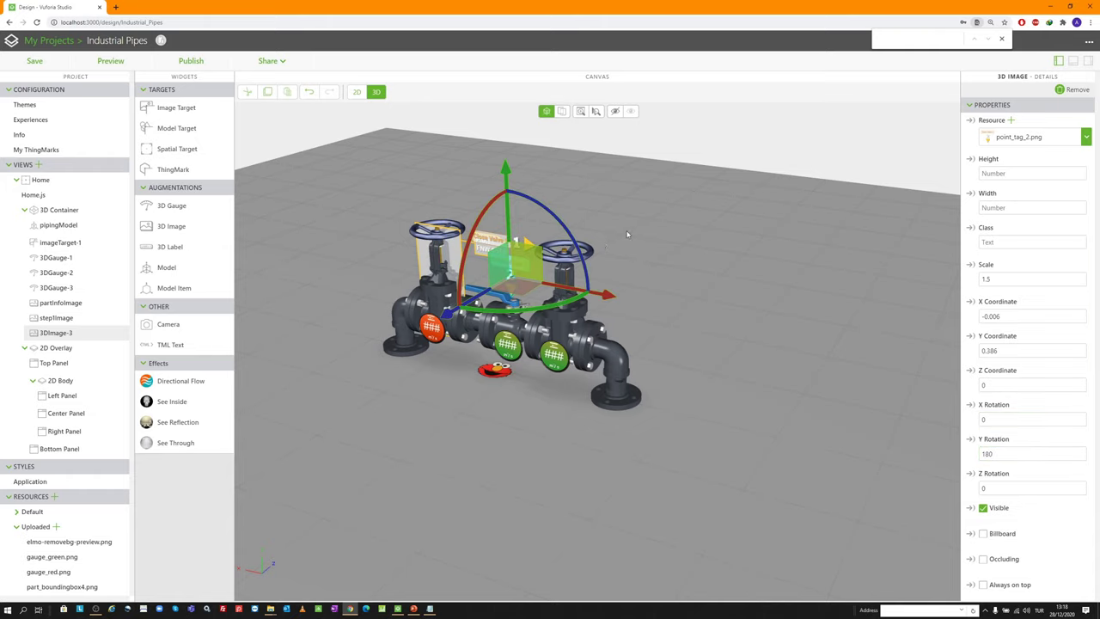
# Rename the tag step2Image and drop another empty 3D image into the scene
pyautogui.moveTo(646, 293); pyautogui.dragTo(498, 271)
pyautogui.scroll(-2, 997, 430)
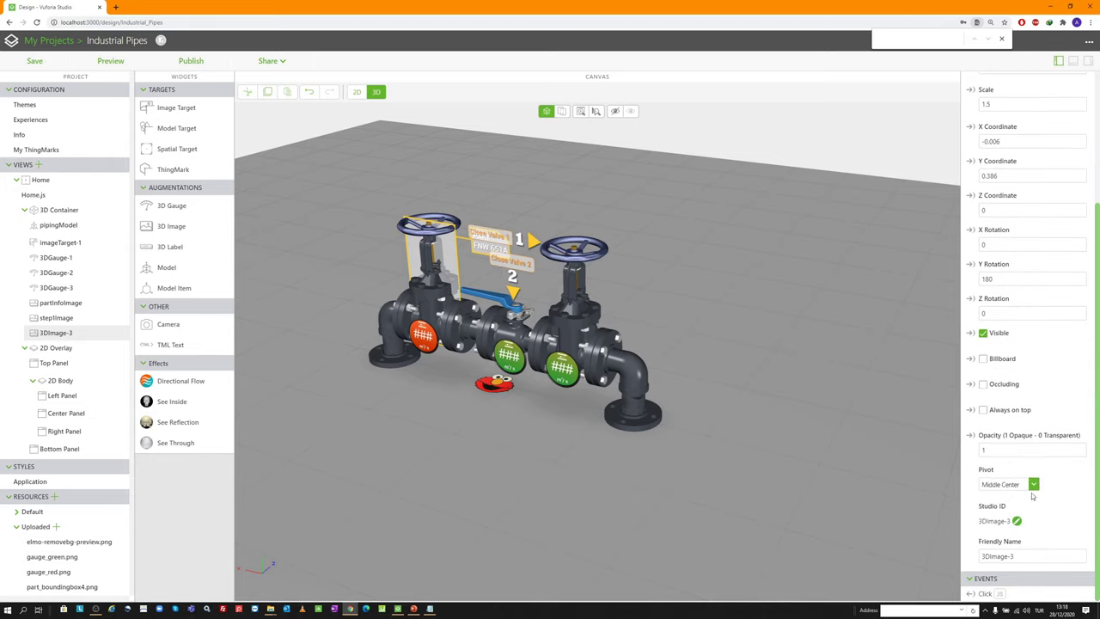
pyautogui.click(1017, 521)
pyautogui.write('step2Image')
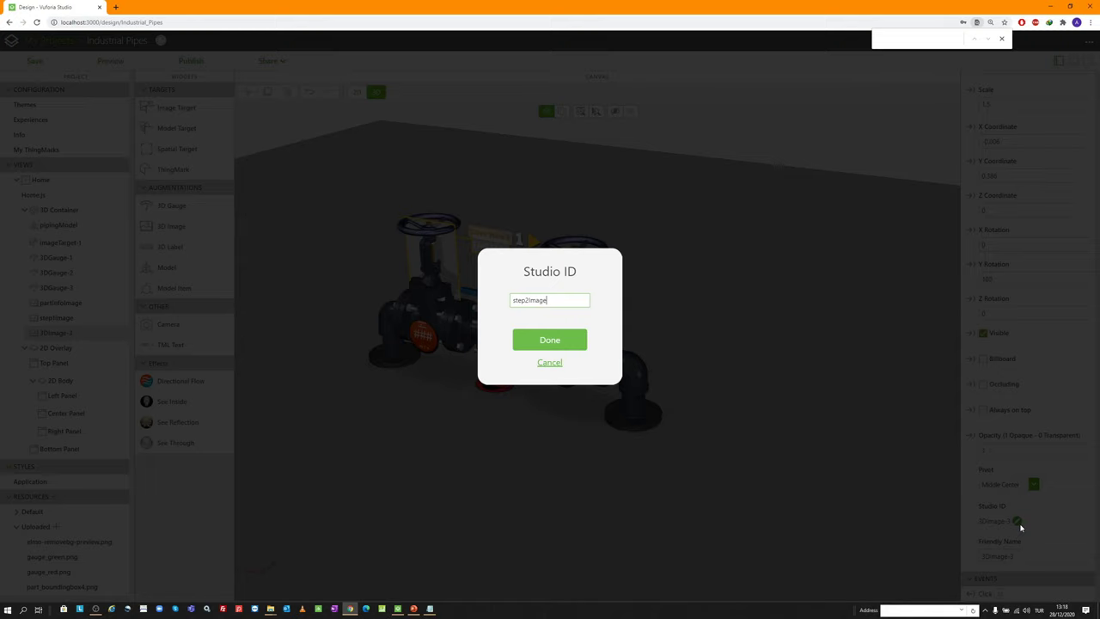
pyautogui.press('Return')
pyautogui.moveTo(215, 221); pyautogui.dragTo(355, 244)
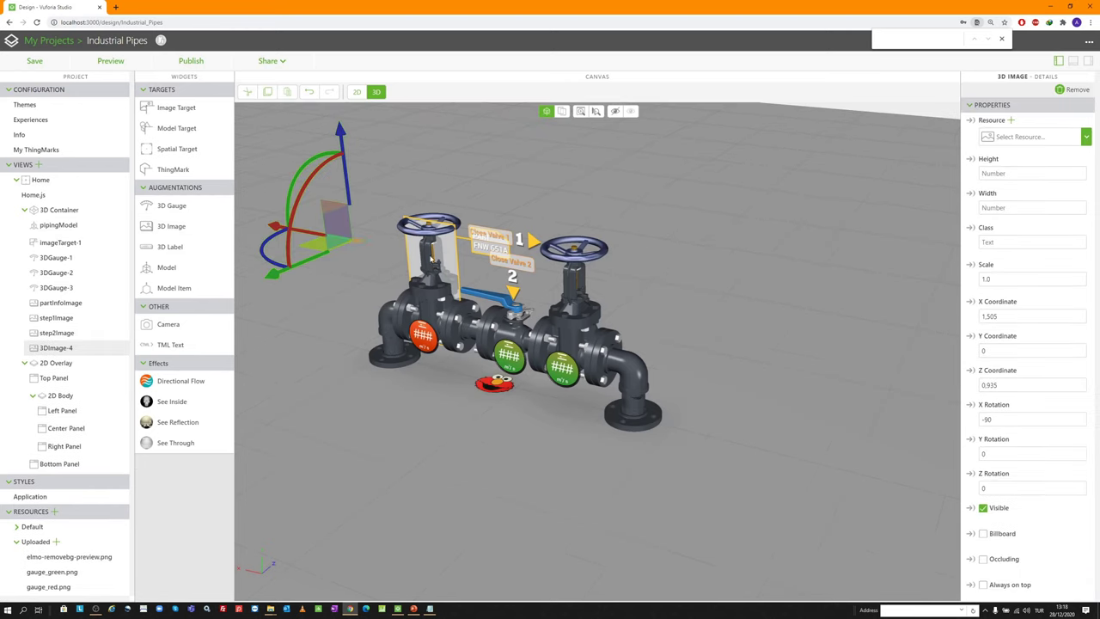
# Set the new image's resource to point_tag_3.png
pyautogui.click(1011, 120)
pyautogui.scroll(-3, 584, 344)
pyautogui.click(581, 383)
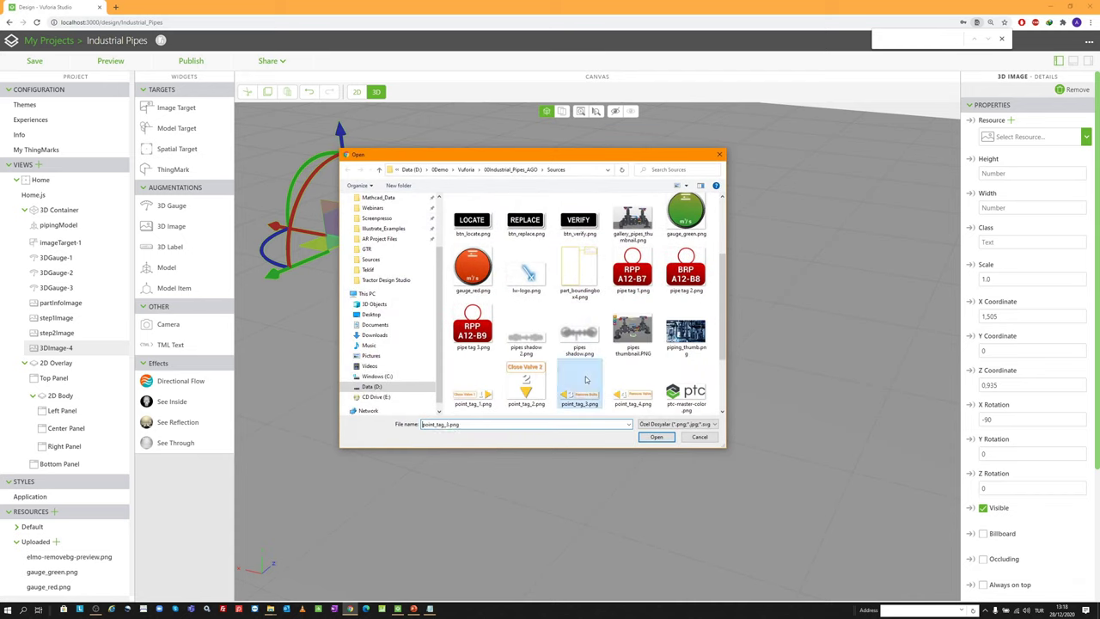
pyautogui.doubleClick(585, 379)
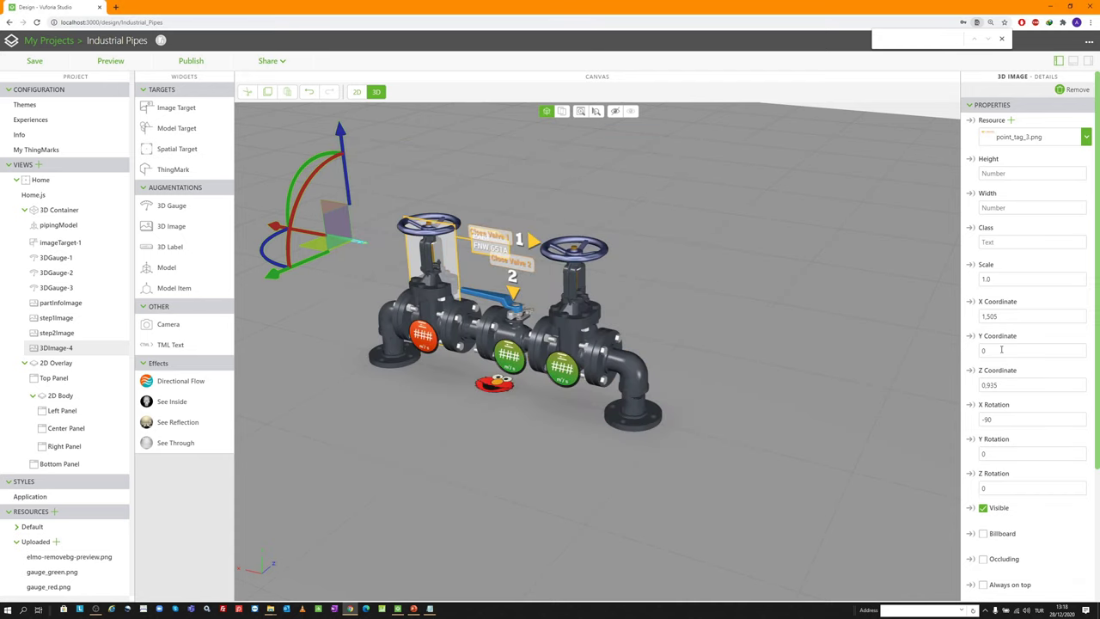
# Give it scale 1.5, position X 0.029, Y 0.133, Z -0.089, rotations 0/180
pyautogui.doubleClick(1003, 275)
pyautogui.write('1.5')
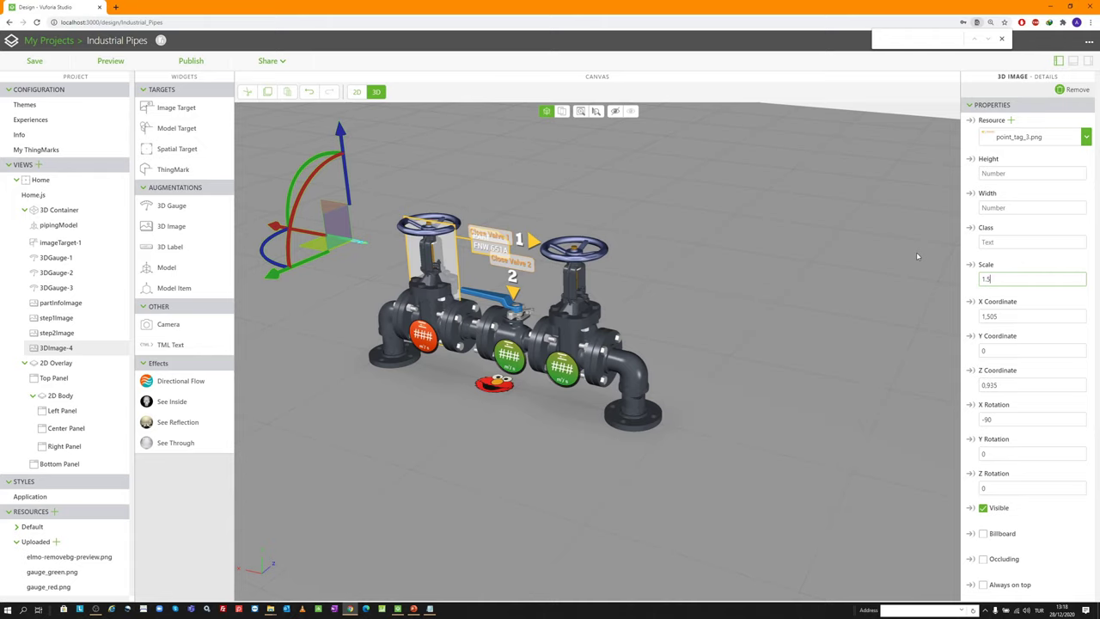
pyautogui.press('Tab')
pyautogui.write('0.029')
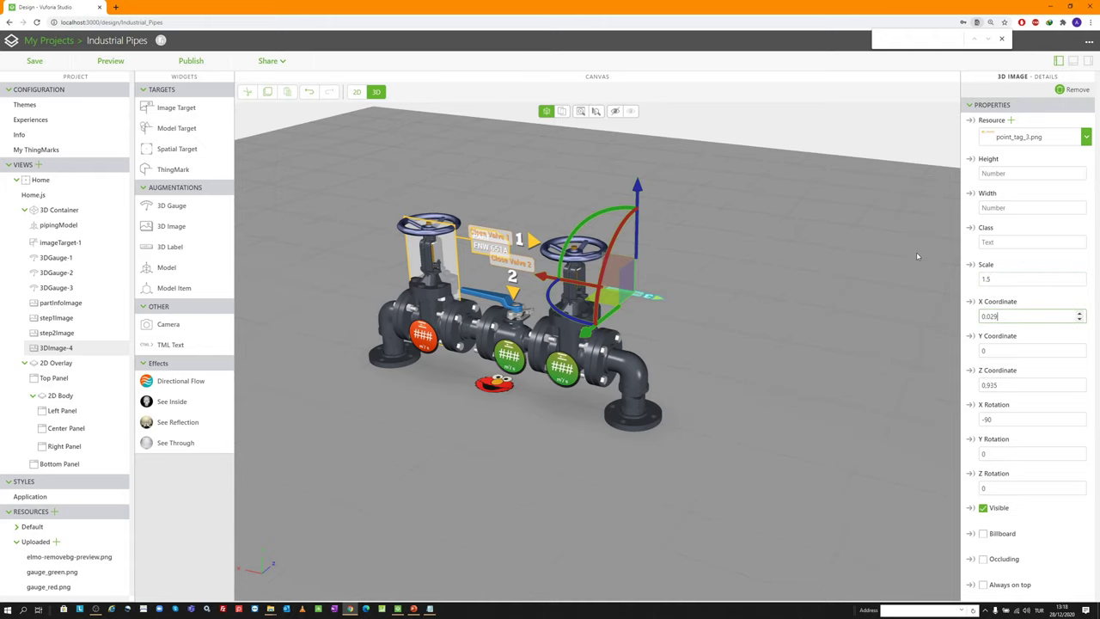
pyautogui.press('Tab')
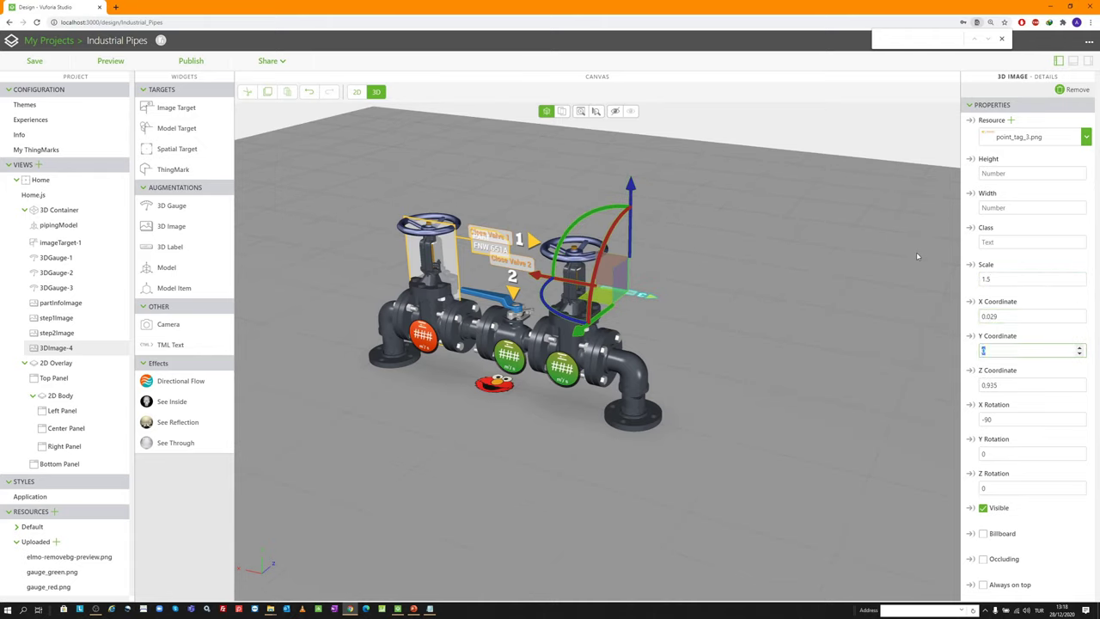
pyautogui.write('0.133')
pyautogui.press('Tab')
pyautogui.write('-0.089')
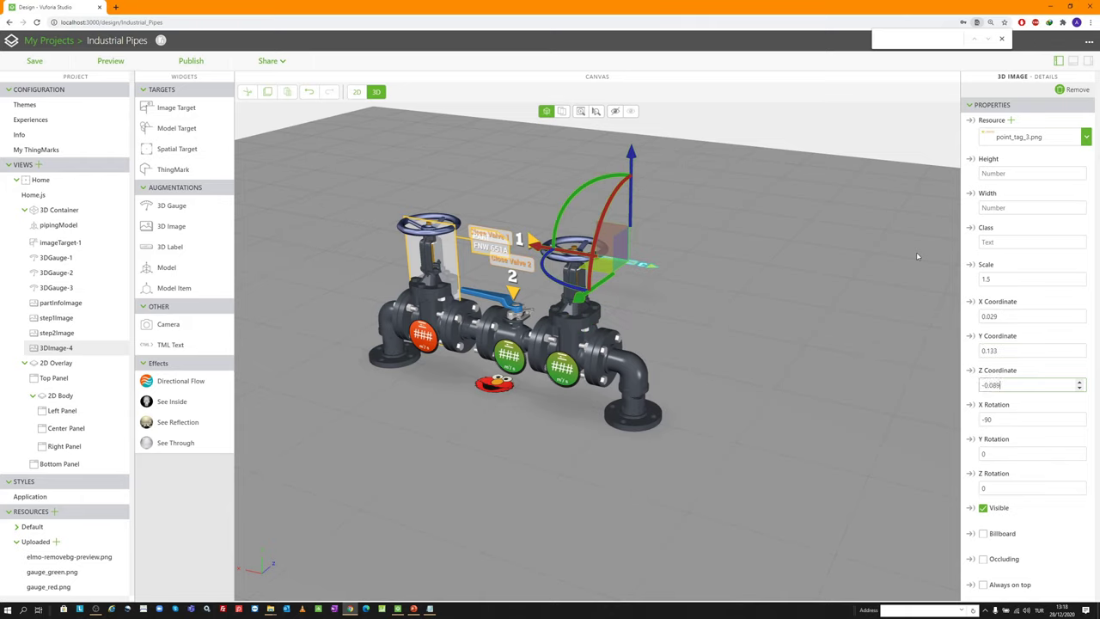
pyautogui.press('Tab')
pyautogui.write('0')
pyautogui.press('Tab')
pyautogui.write('180')
pyautogui.press('Return')
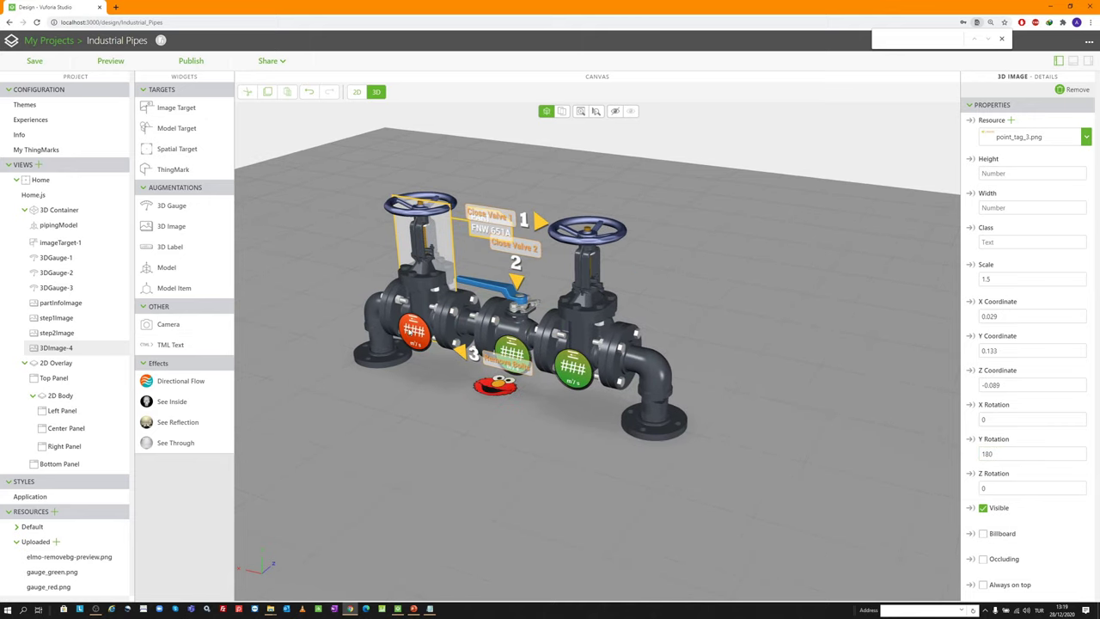
# Rename the tag step3Image and add another 3D image to the scene
pyautogui.scroll(-3, 1022, 456)
pyautogui.click(1016, 521)
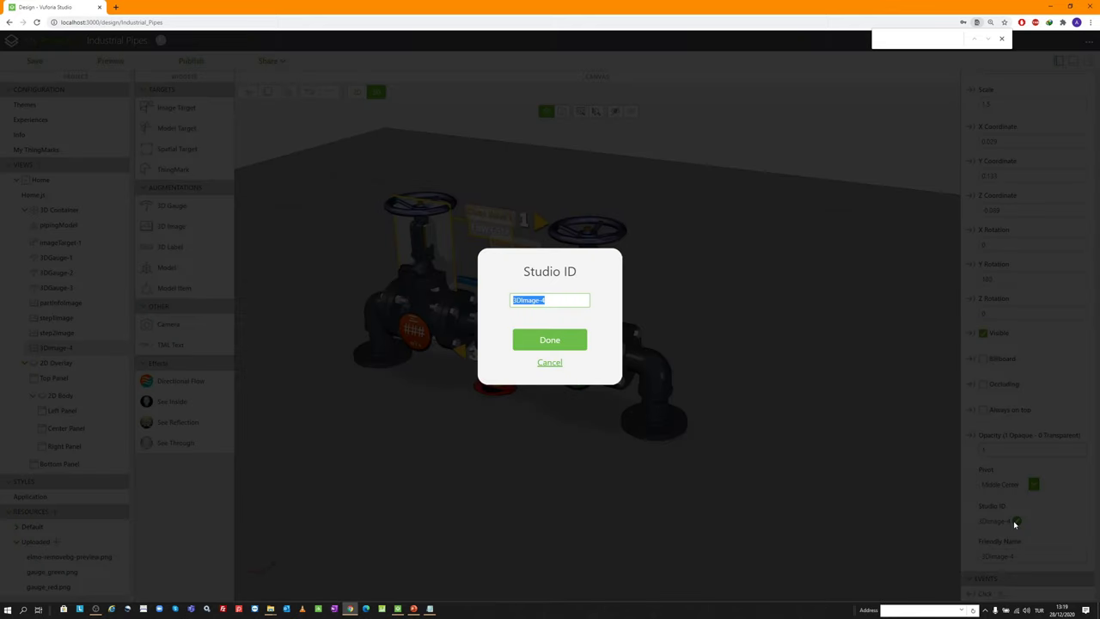
pyautogui.write('step3Image')
pyautogui.press('Return')
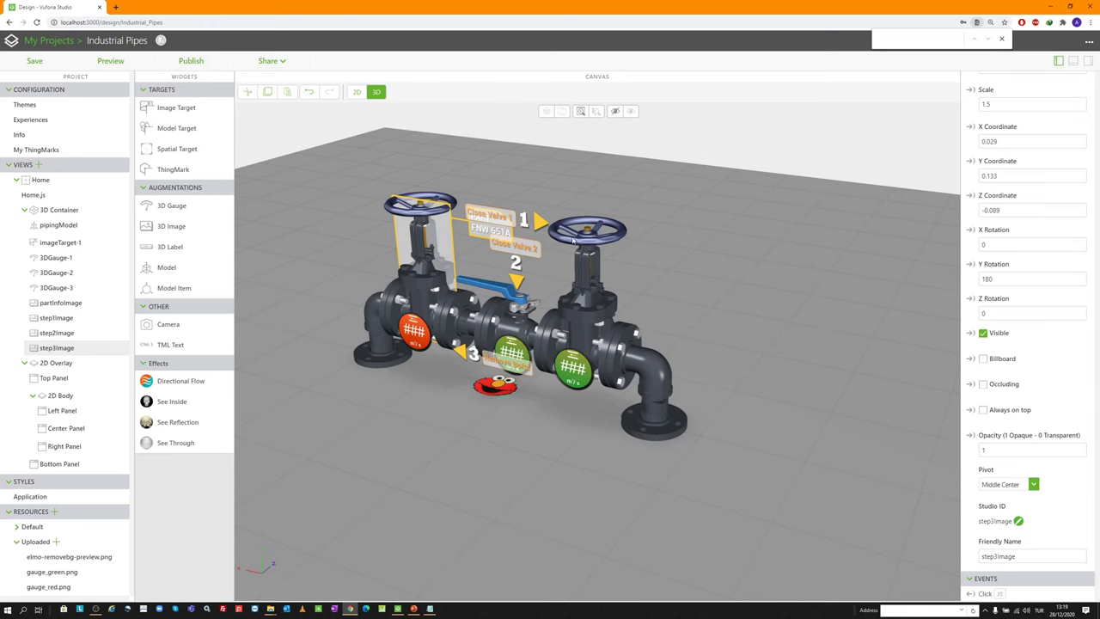
pyautogui.scroll(-2, 573, 240)
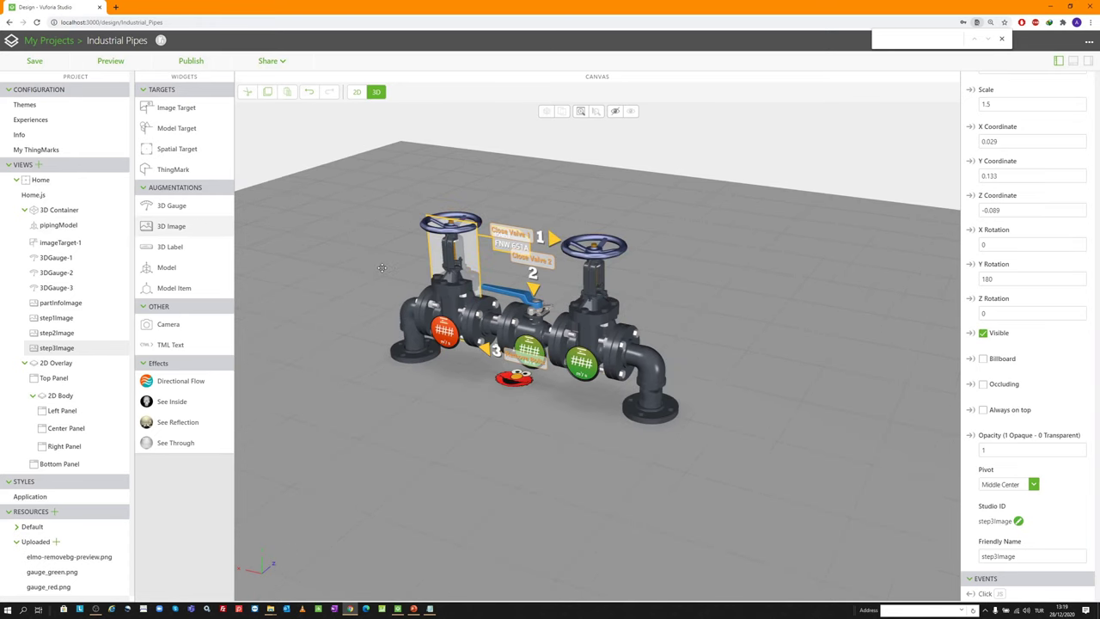
pyautogui.moveTo(381, 267); pyautogui.dragTo(378, 266)
# Load point_tag_4.png as the fourth tag image's picture
pyautogui.click(1010, 120)
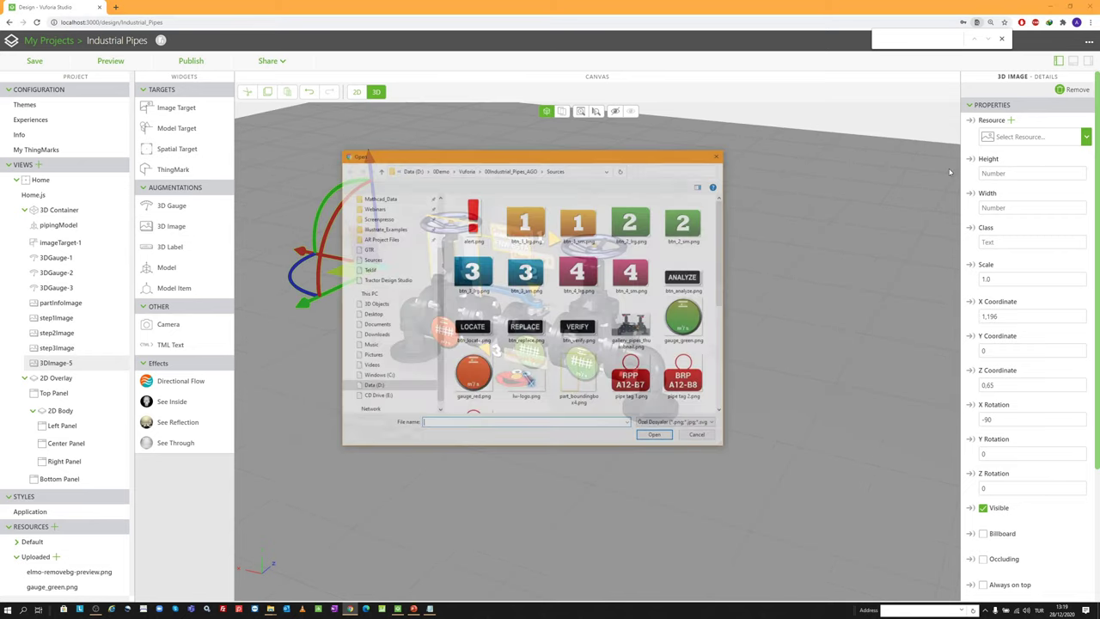
pyautogui.scroll(-5, 575, 301)
pyautogui.doubleClick(579, 319)
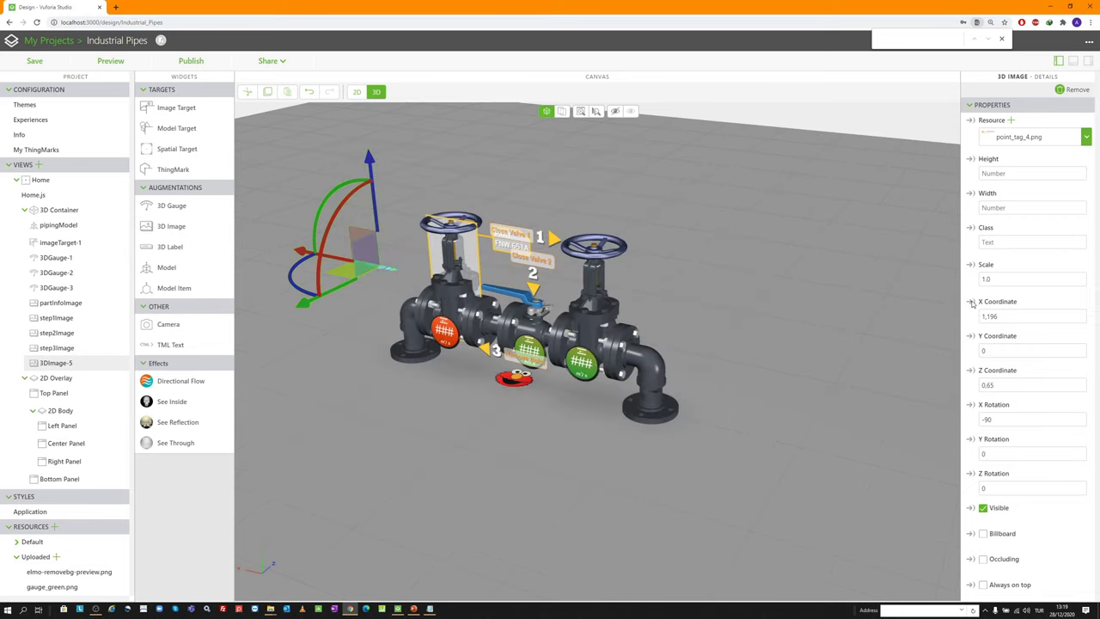
# Set the tag to scale 1.5, position 0.075, 0.249, -0.074, rotations X 0 and Y 180
pyautogui.click(1014, 277)
pyautogui.write('1.5')
pyautogui.press('Tab')
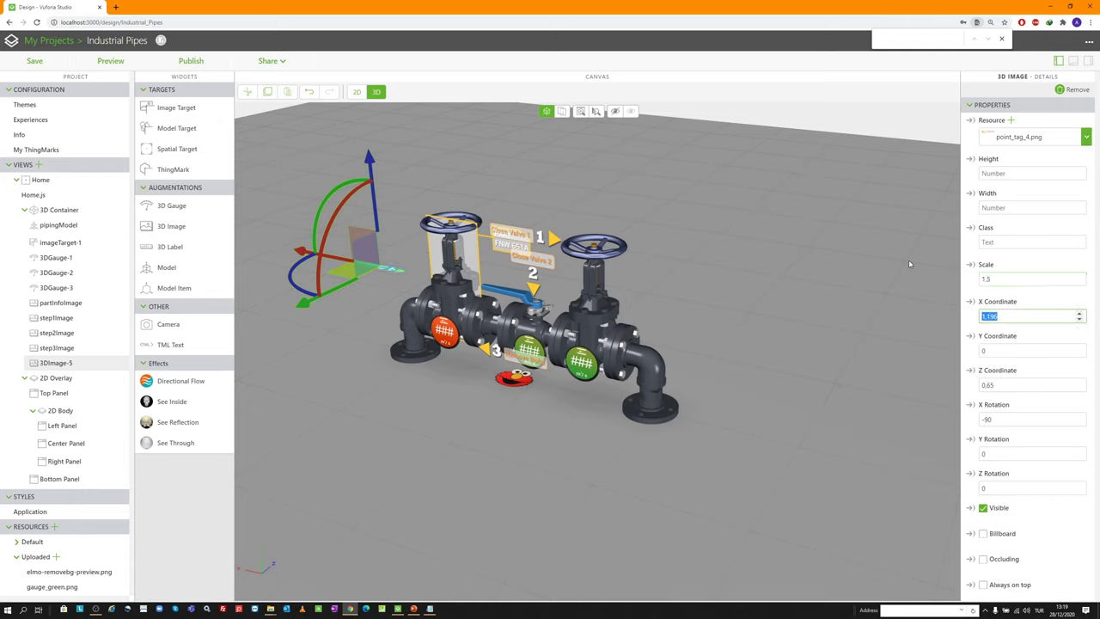
pyautogui.write('0.075')
pyautogui.press('Tab')
pyautogui.write('0.2')
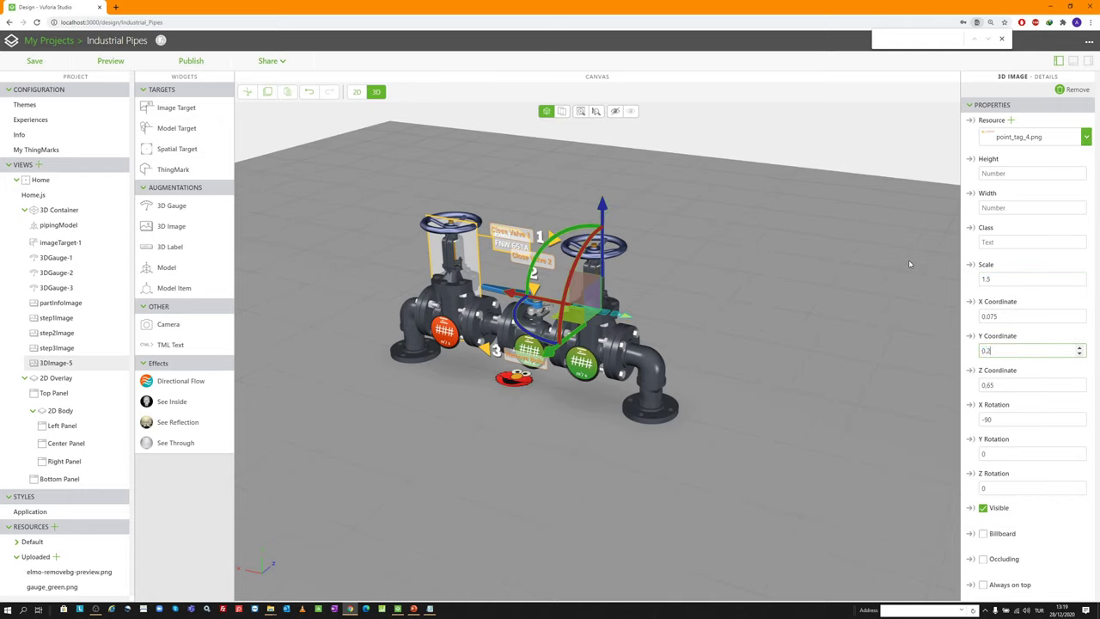
pyautogui.write('49')
pyautogui.press('Tab')
pyautogui.write('-0.07')
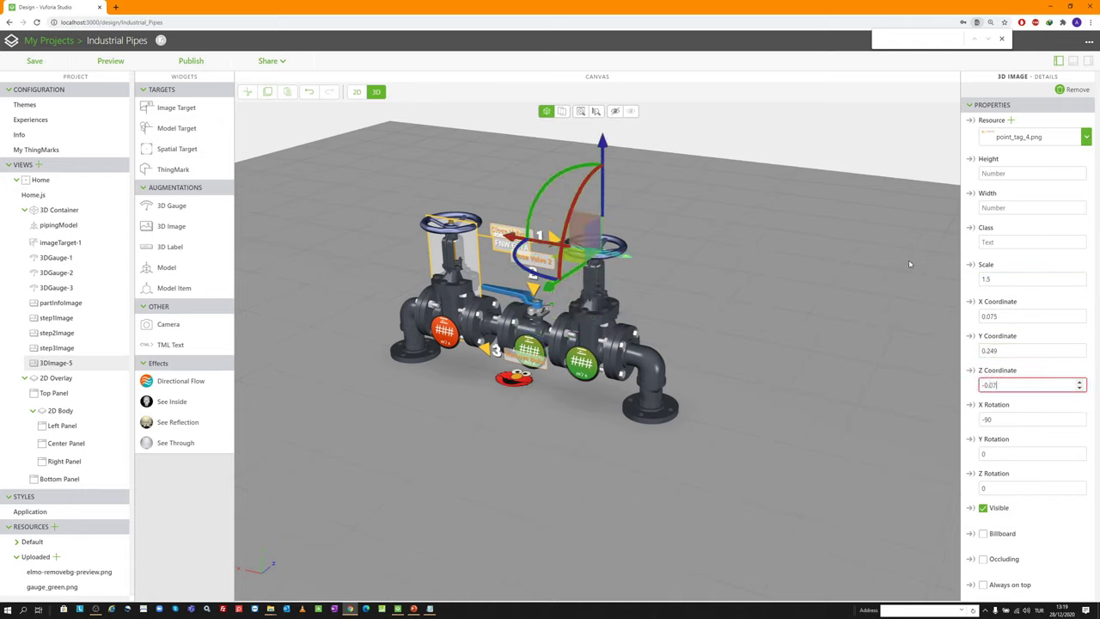
pyautogui.write('4')
pyautogui.press('Tab')
pyautogui.write('0')
pyautogui.press('Tab')
pyautogui.write('180')
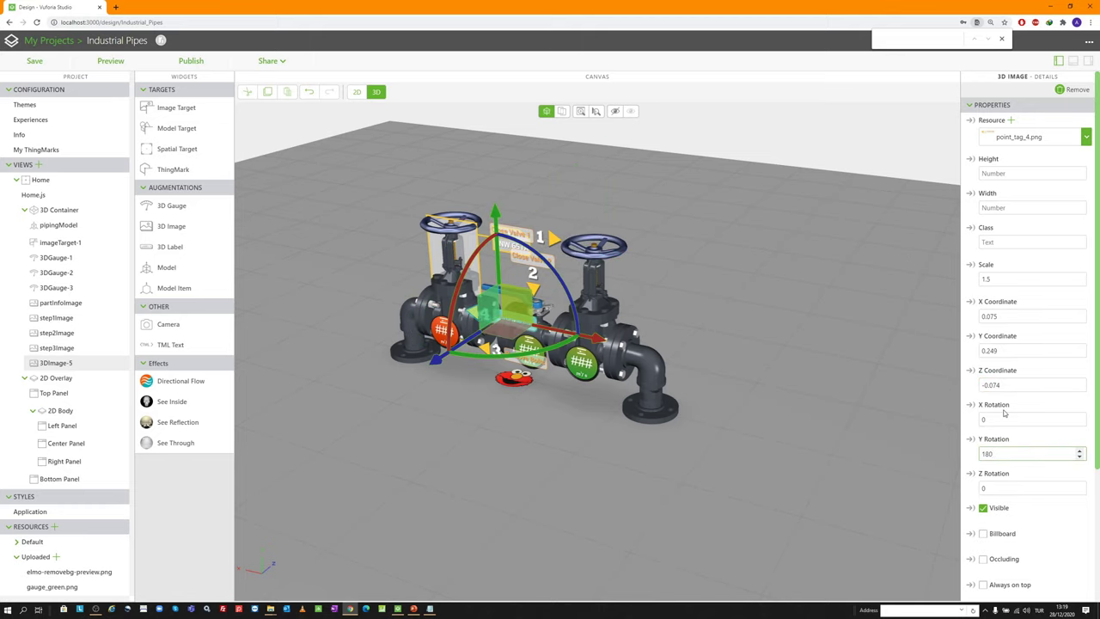
# Rename the image's Studio ID to step4image
pyautogui.scroll(-2, 1004, 413)
pyautogui.click(1016, 521)
pyautogui.write('s')
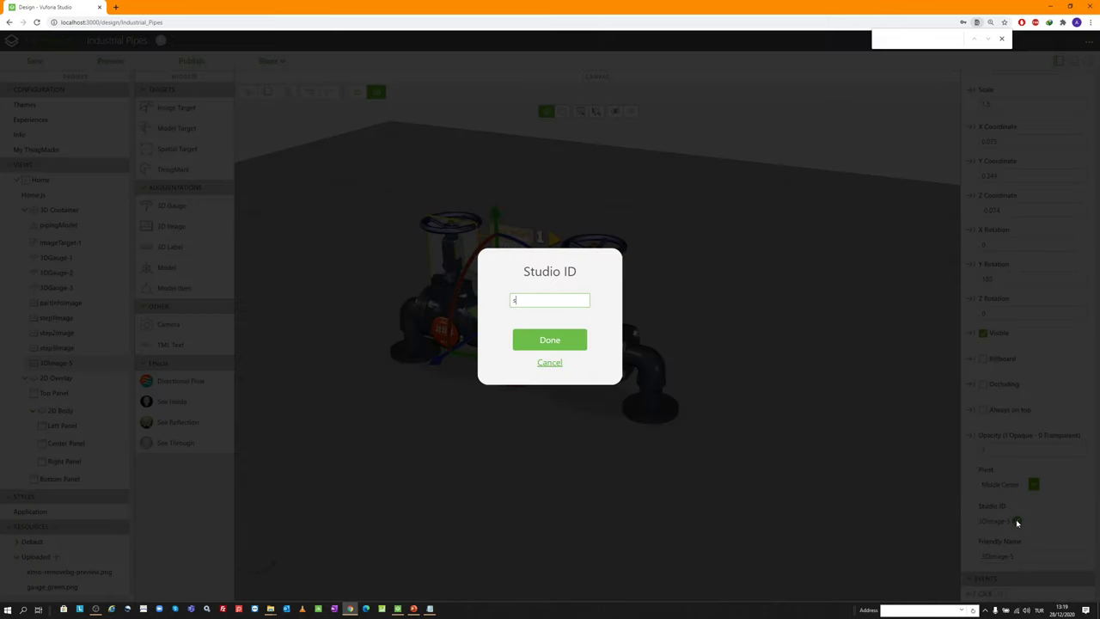
pyautogui.write('tep4image')
pyautogui.press('Return')
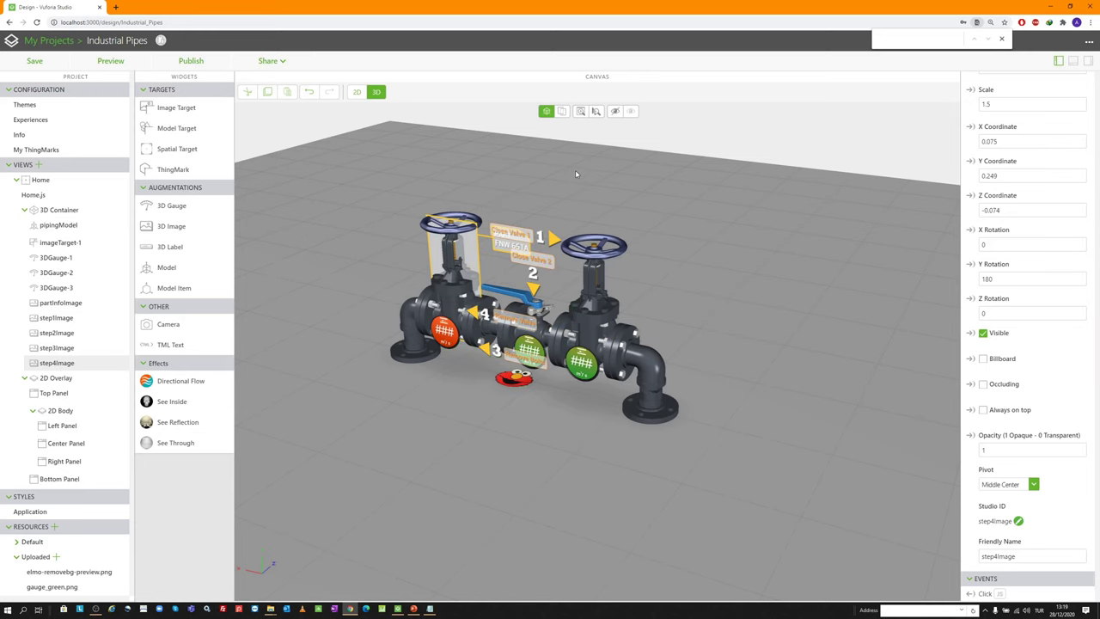
# Select partInfoImage in the scene tree
pyautogui.scroll(3, 444, 264)
pyautogui.scroll(1, 443, 264)
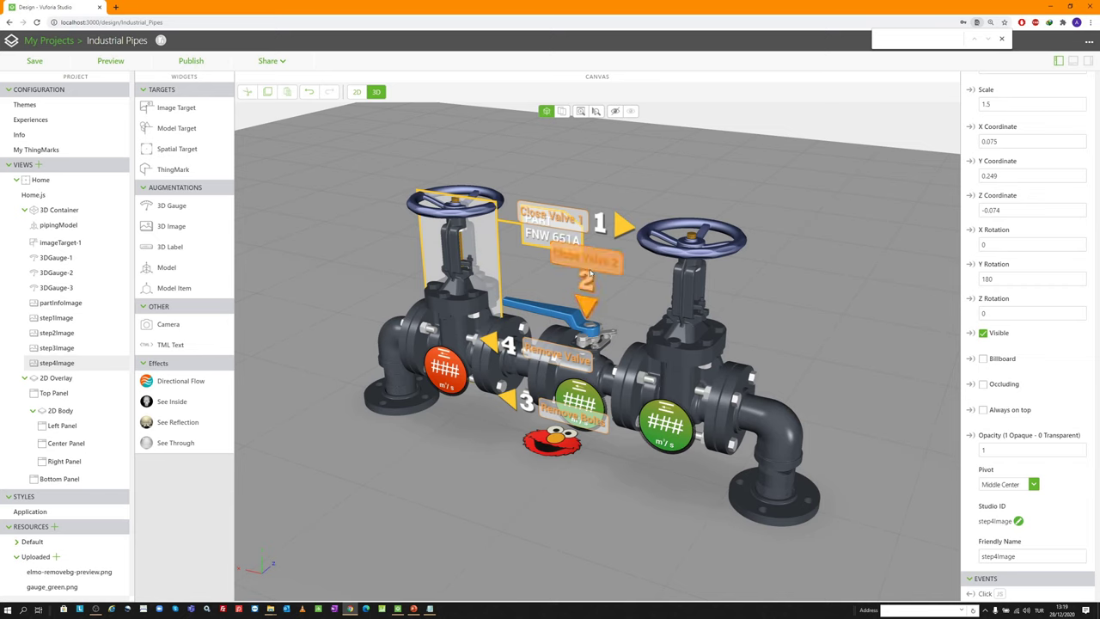
pyautogui.click(91, 303)
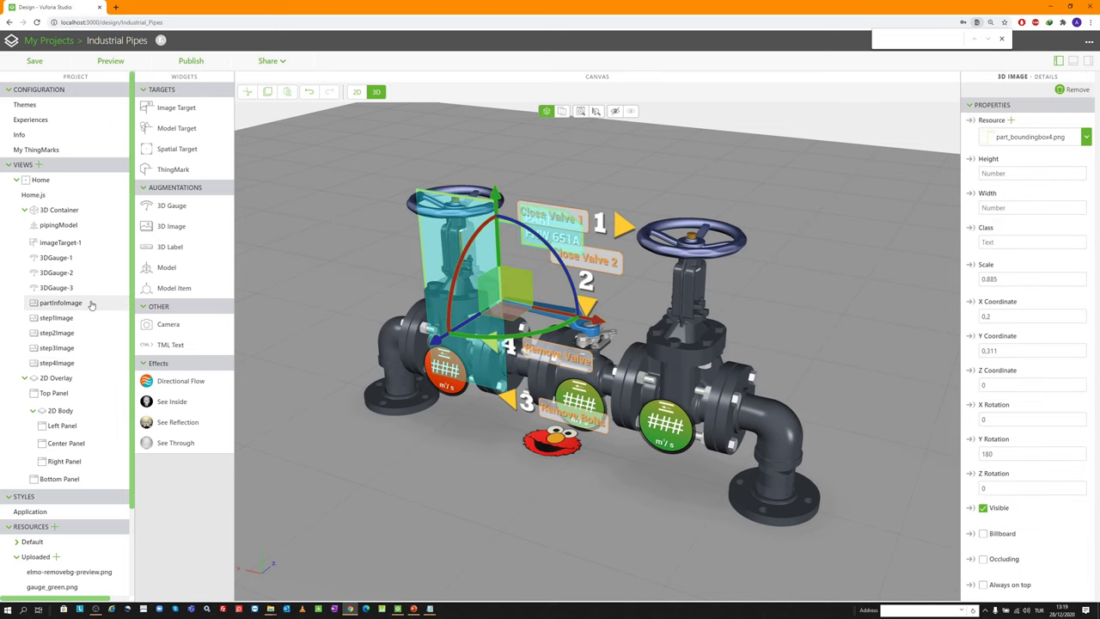
pyautogui.click(108, 61)
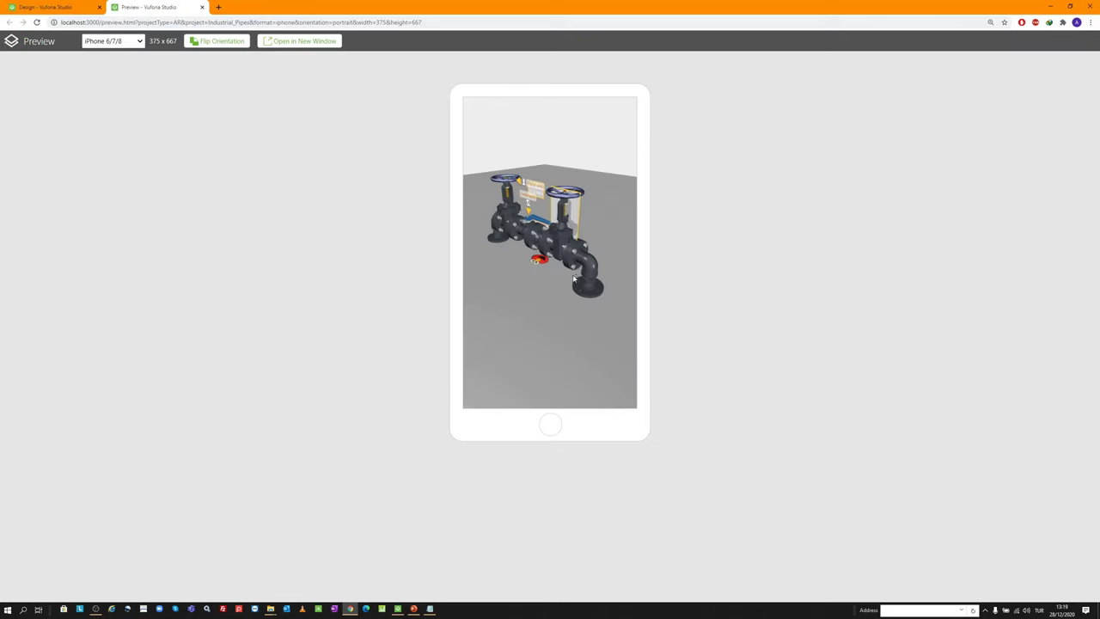
pyautogui.moveTo(575, 265); pyautogui.dragTo(601, 261)
pyautogui.scroll(5, 536, 229)
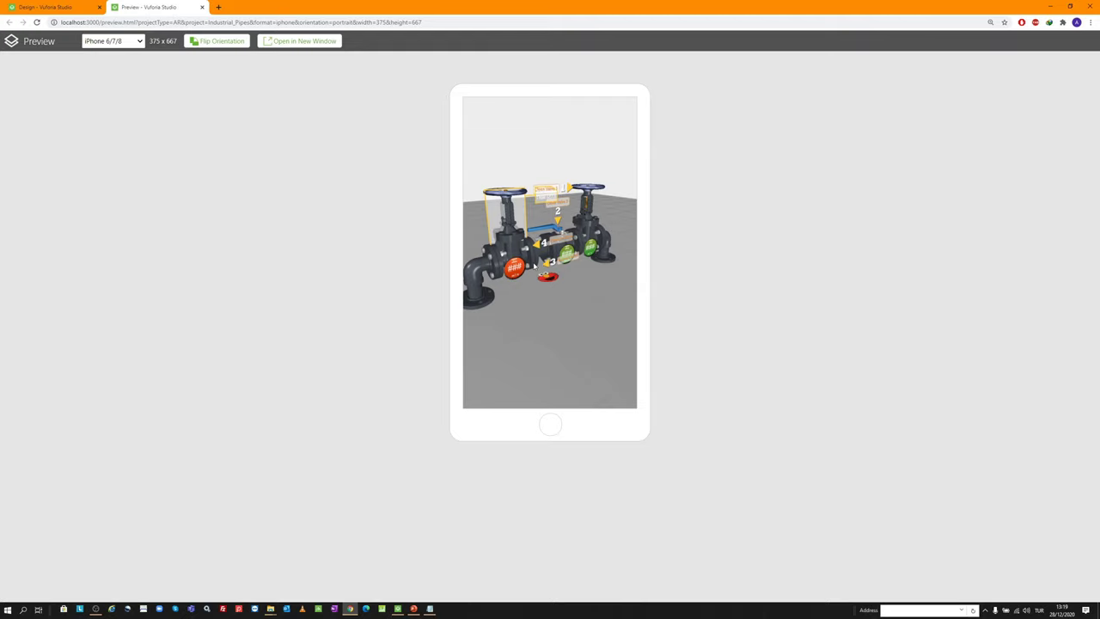
pyautogui.moveTo(534, 271); pyautogui.dragTo(569, 285)
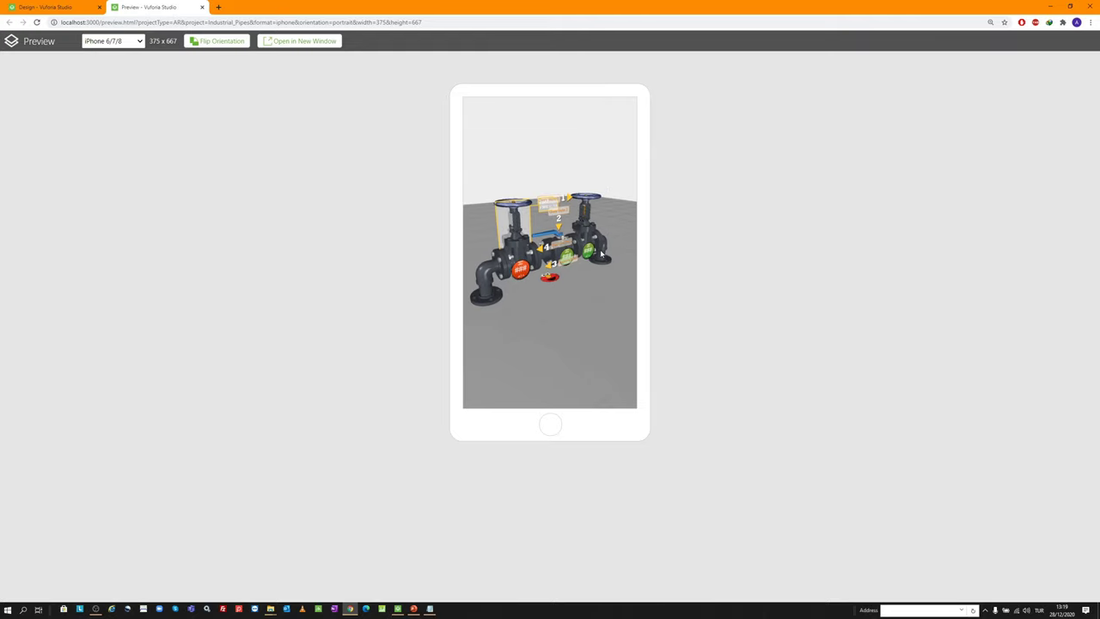
pyautogui.scroll(2, 546, 230)
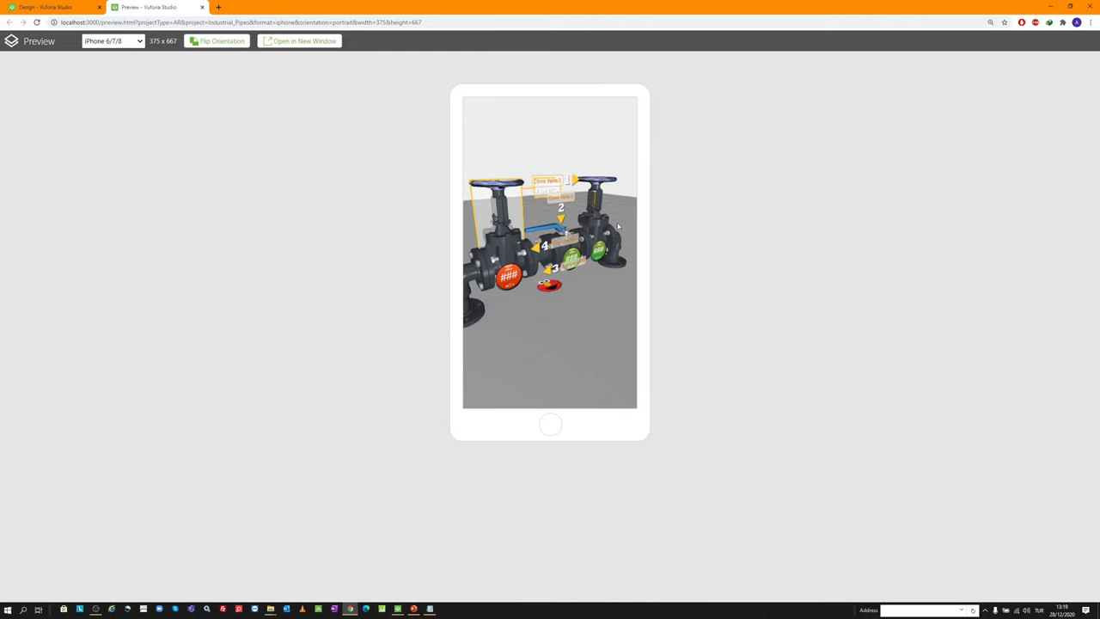
pyautogui.scroll(1, 532, 194)
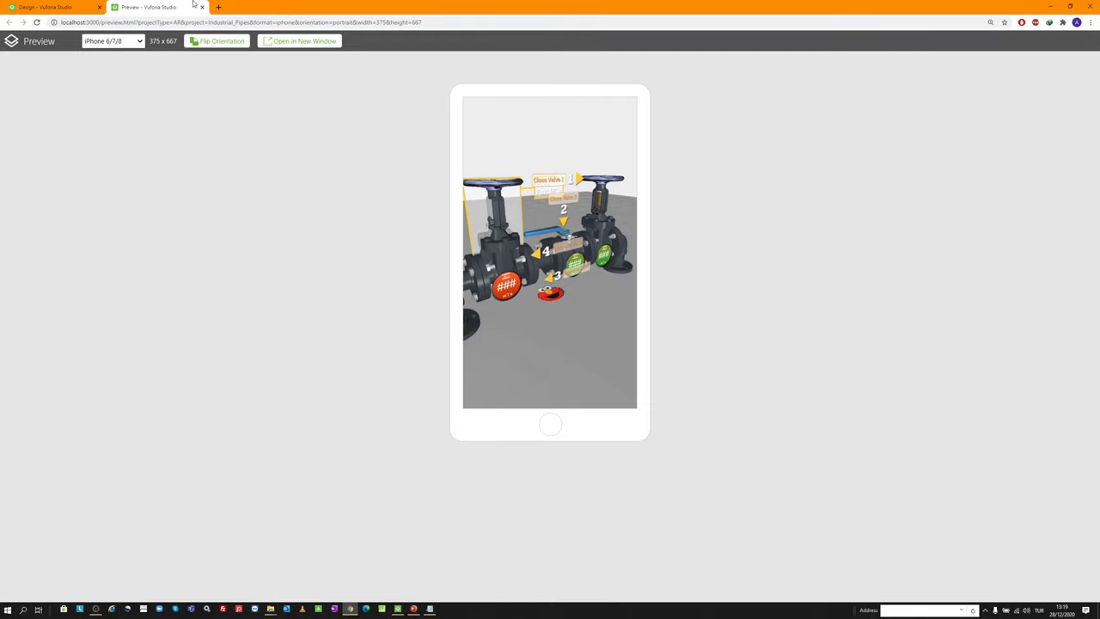
pyautogui.click(202, 7)
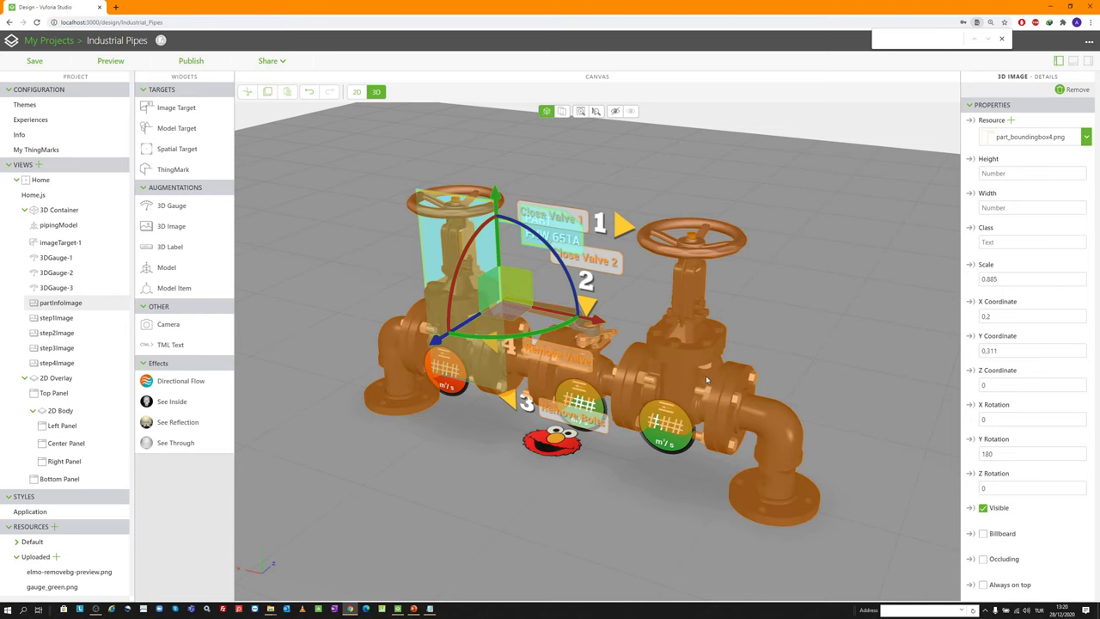
# Untick Visible for step1Image, step2Image, step3Image and step4Image
pyautogui.scroll(-3, 977, 351)
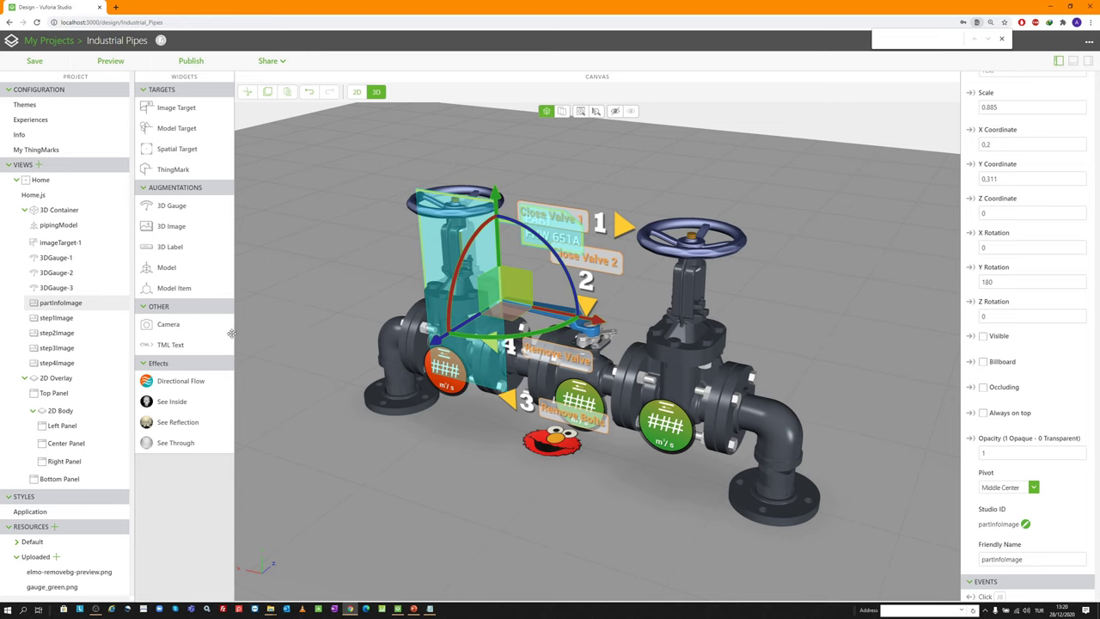
pyautogui.click(86, 319)
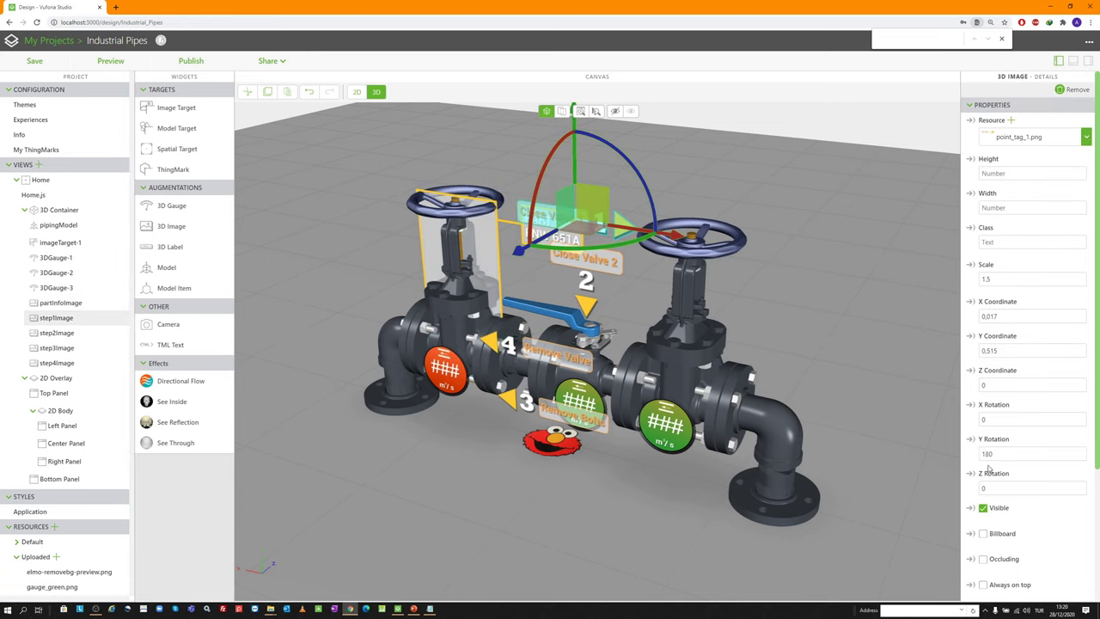
pyautogui.scroll(-1, 990, 469)
pyautogui.click(982, 422)
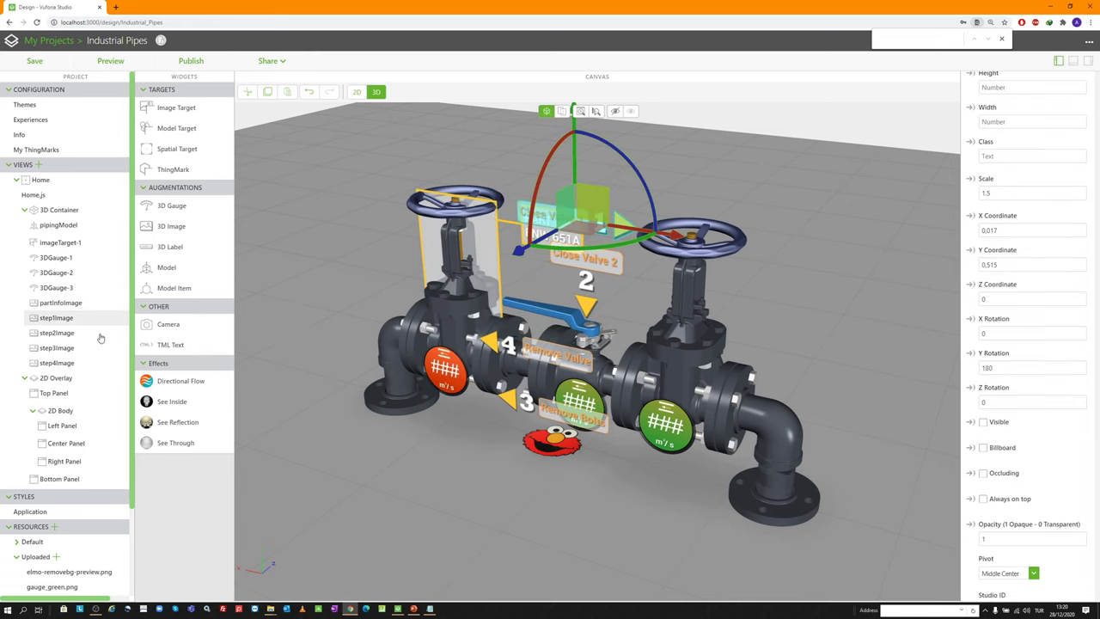
pyautogui.click(56, 332)
pyautogui.scroll(-2, 992, 326)
pyautogui.click(982, 332)
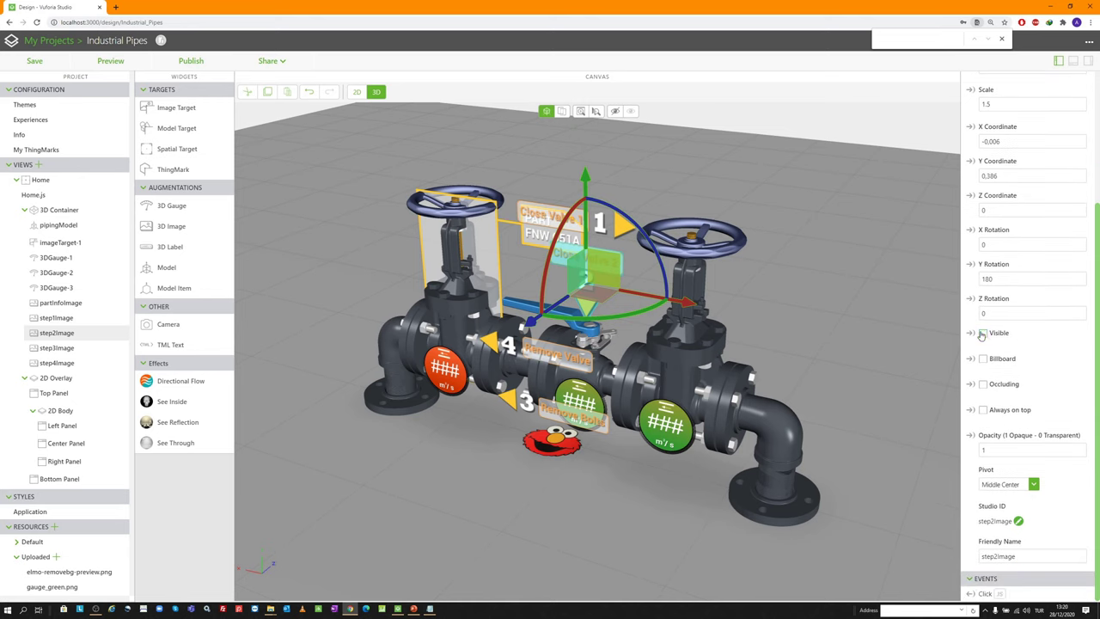
pyautogui.click(91, 347)
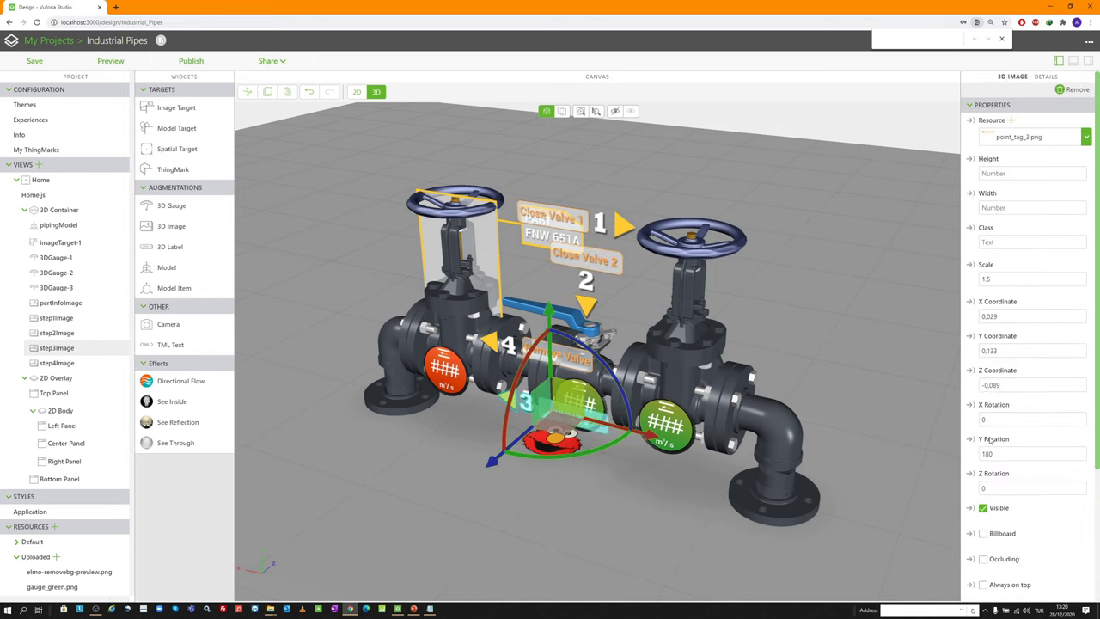
pyautogui.click(983, 508)
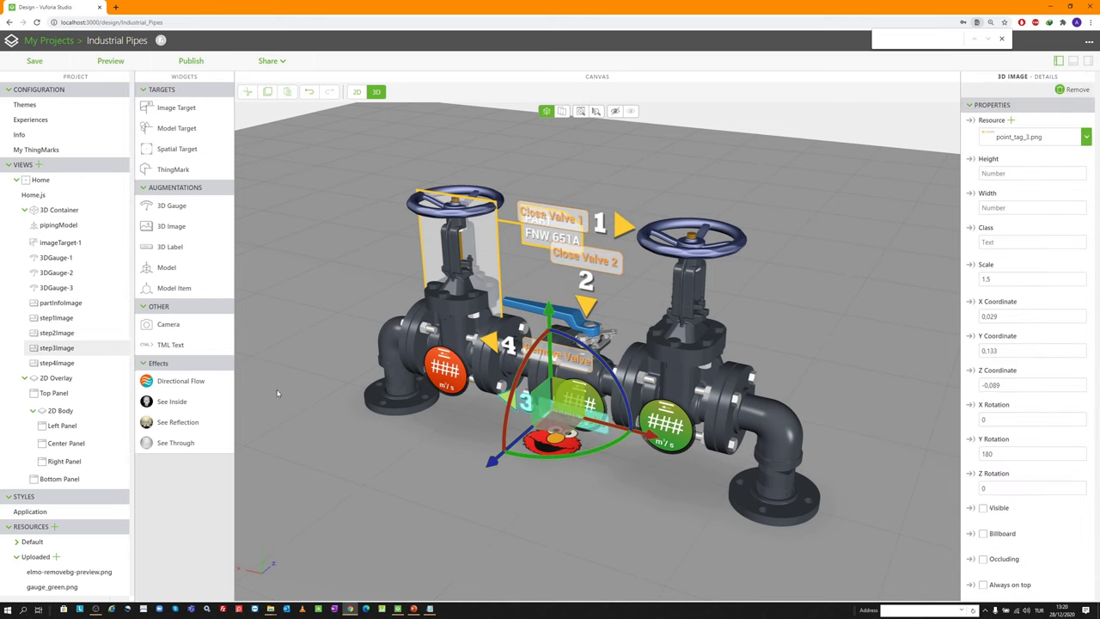
pyautogui.click(98, 361)
pyautogui.scroll(-1, 971, 443)
pyautogui.click(982, 422)
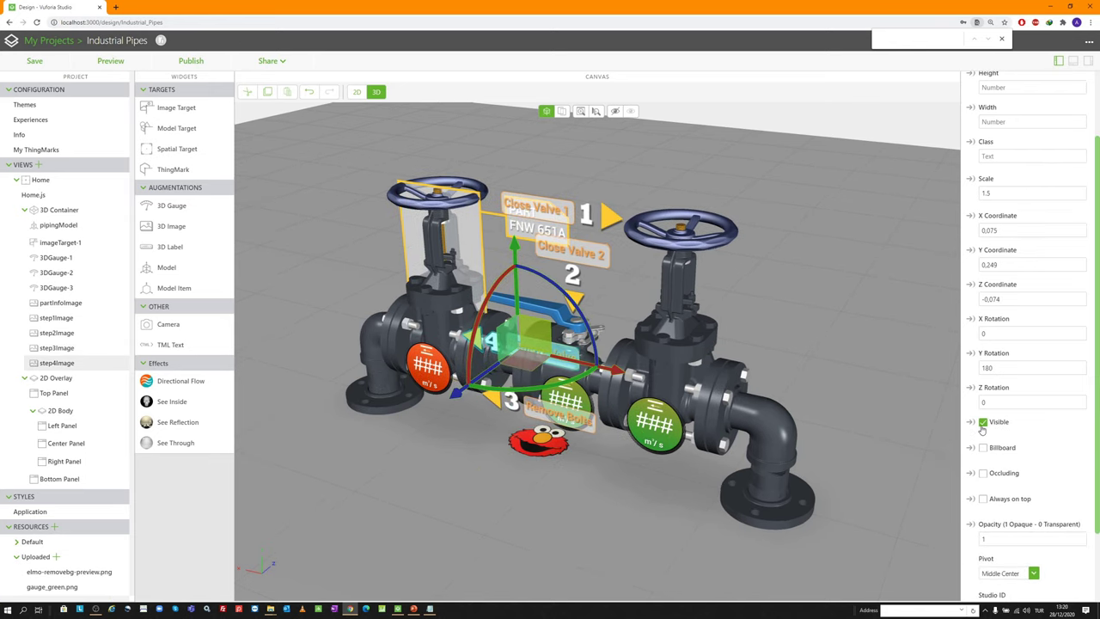
# Preview the scene on a phone, orbit the pipes end-on, then return to the editor
pyautogui.click(106, 61)
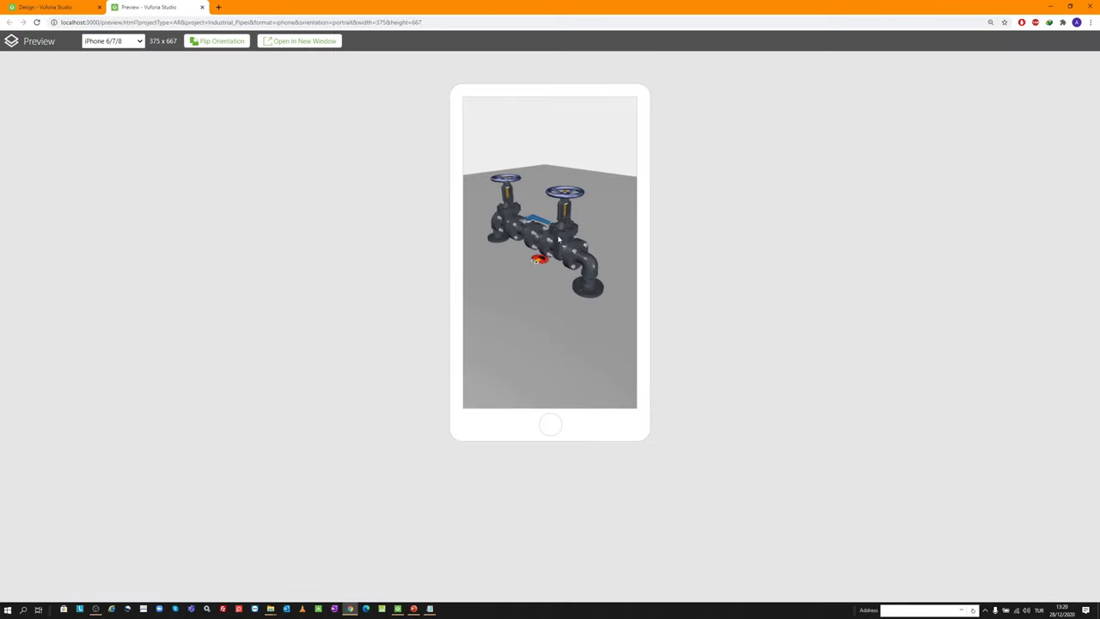
pyautogui.moveTo(580, 243); pyautogui.dragTo(496, 236)
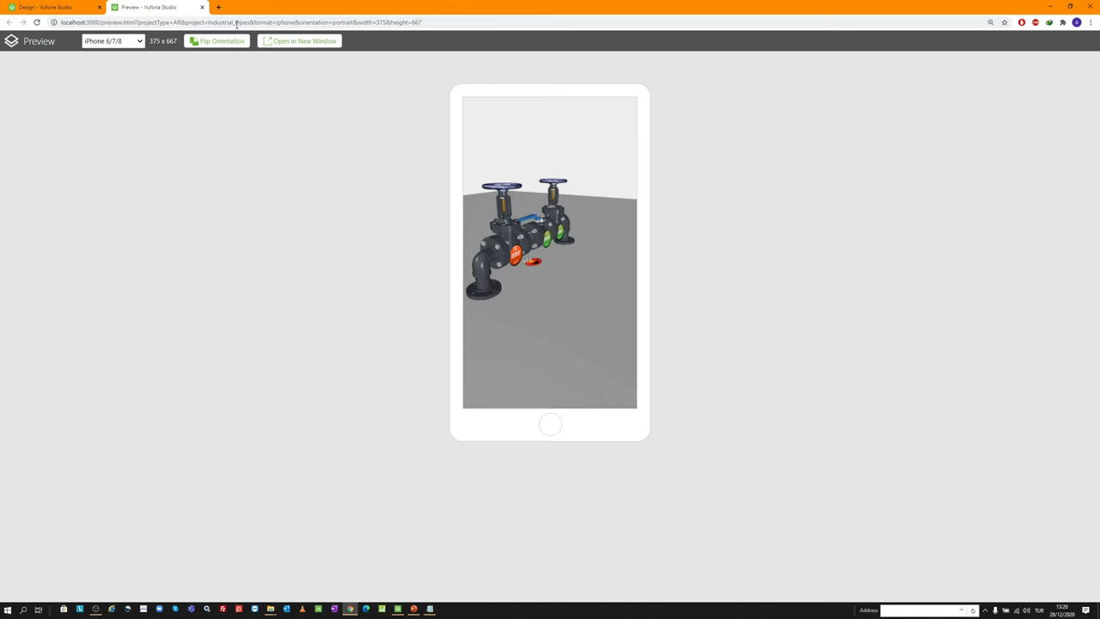
pyautogui.click(202, 7)
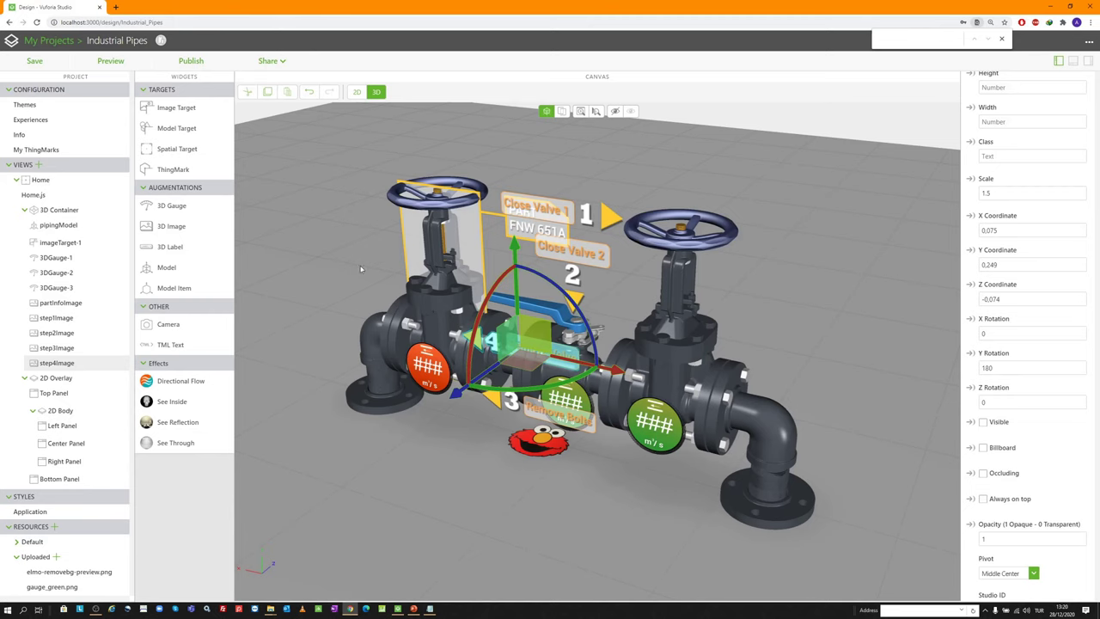
# Turn off Visible for 3DGauge-1, 3DGauge-2 and 3DGauge-3
pyautogui.click(60, 258)
pyautogui.scroll(-10, 1005, 458)
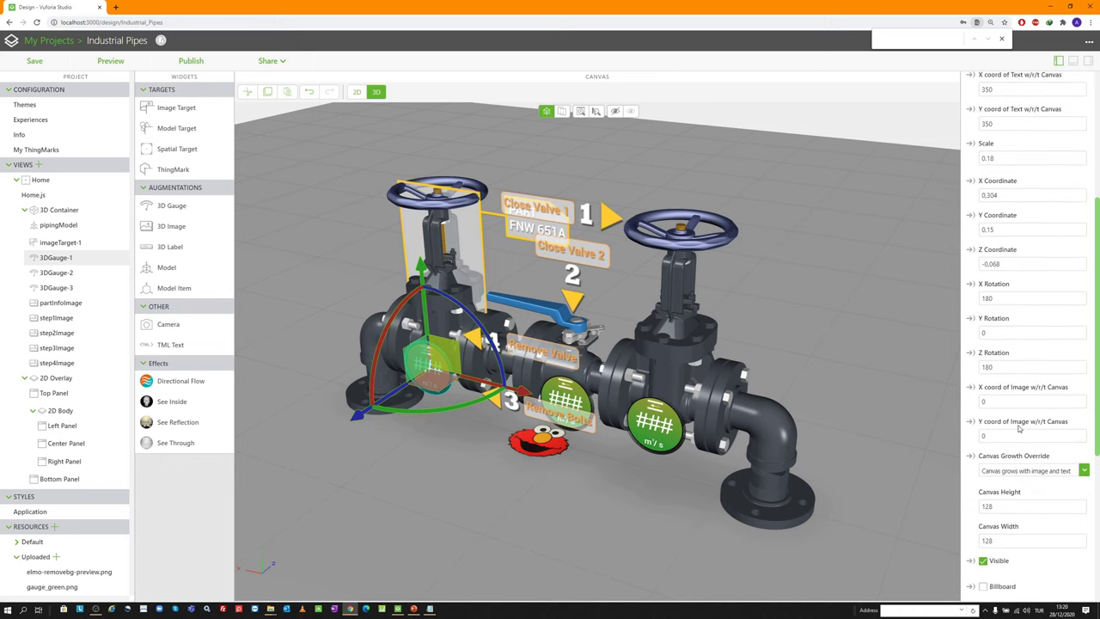
pyautogui.click(983, 432)
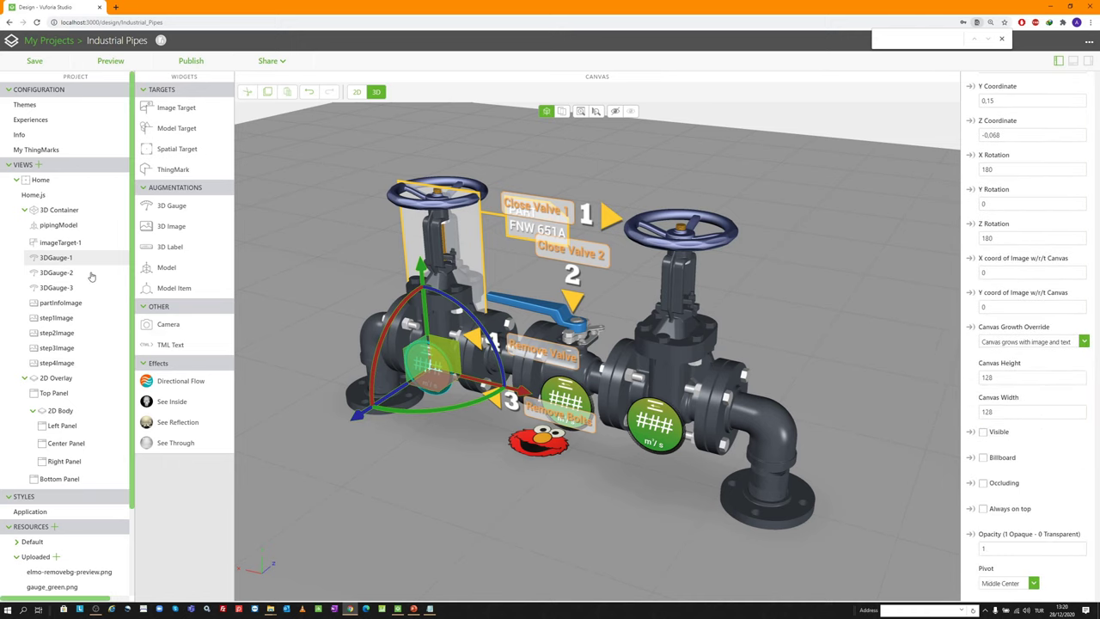
pyautogui.click(90, 273)
pyautogui.scroll(-8, 1014, 430)
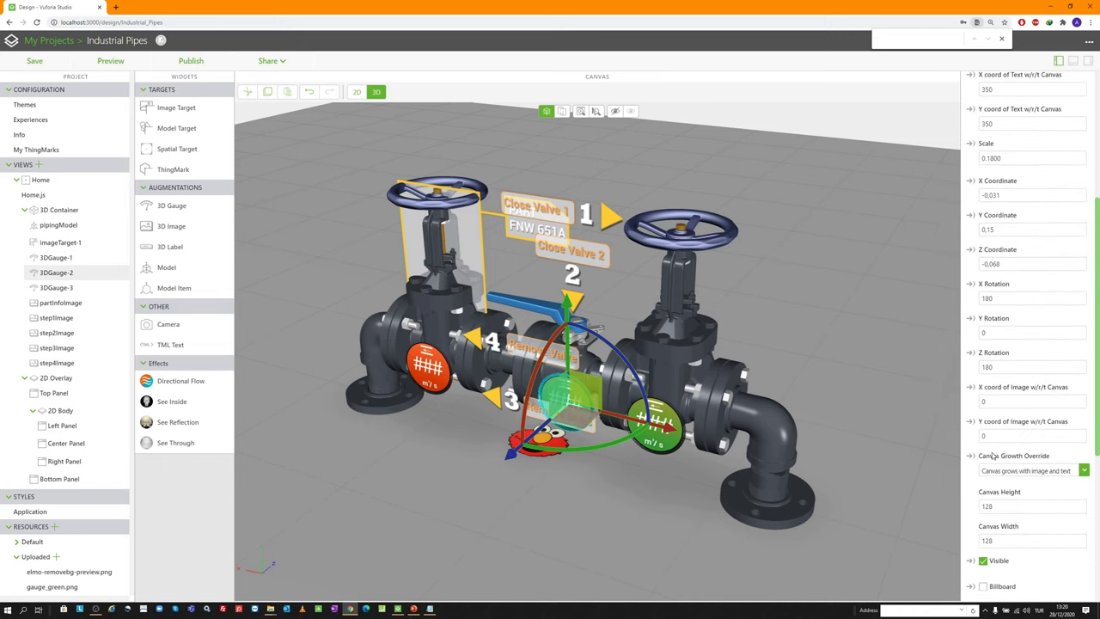
pyautogui.click(91, 289)
pyautogui.scroll(-4, 1014, 429)
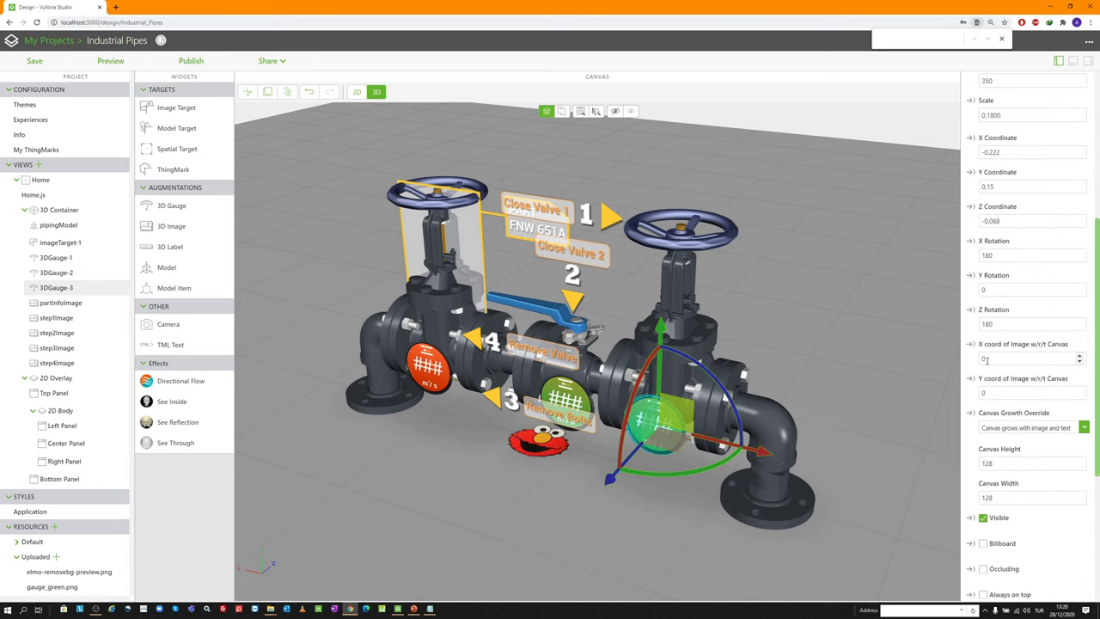
pyautogui.click(982, 517)
pyautogui.scroll(-2, 599, 296)
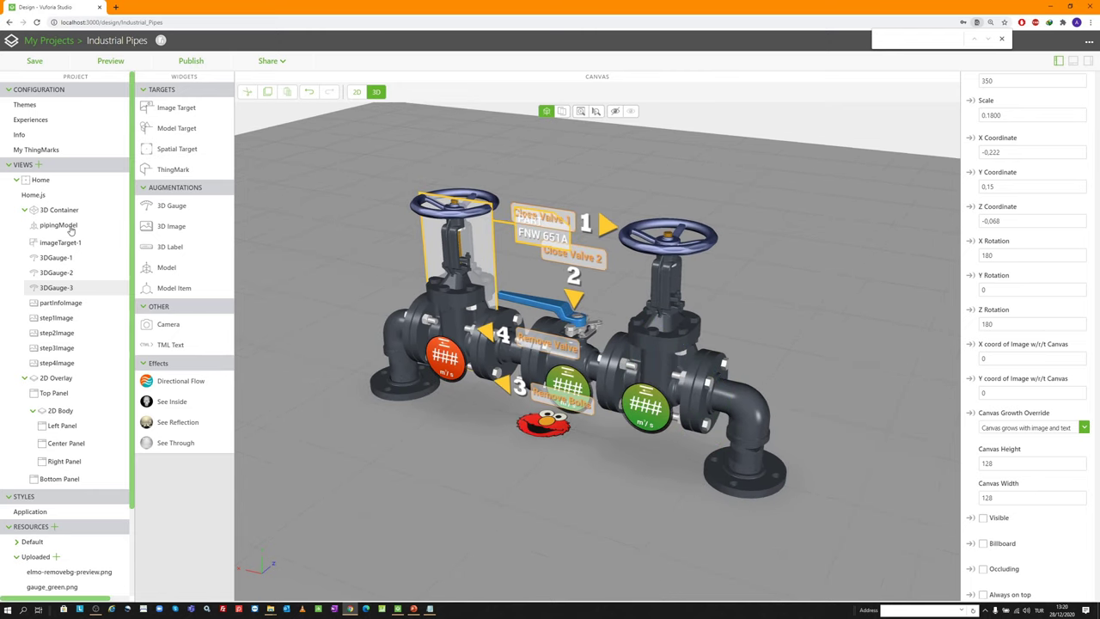
pyautogui.scroll(-1, 724, 252)
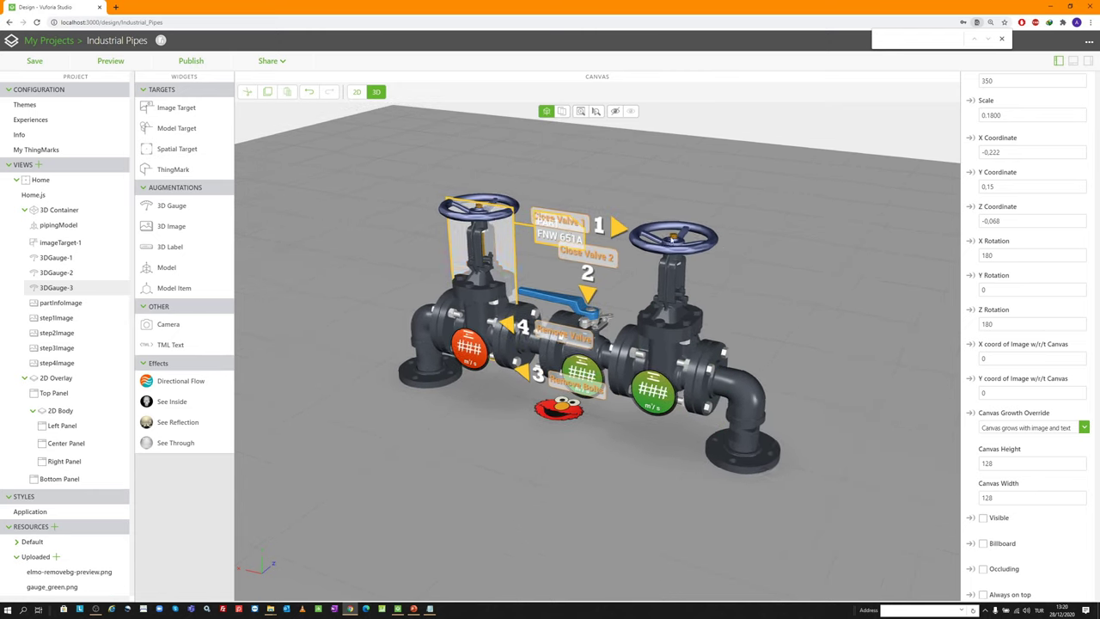
# Add a new 3D image showing rotate.png at scale 1.3
pyautogui.moveTo(189, 227); pyautogui.dragTo(359, 275)
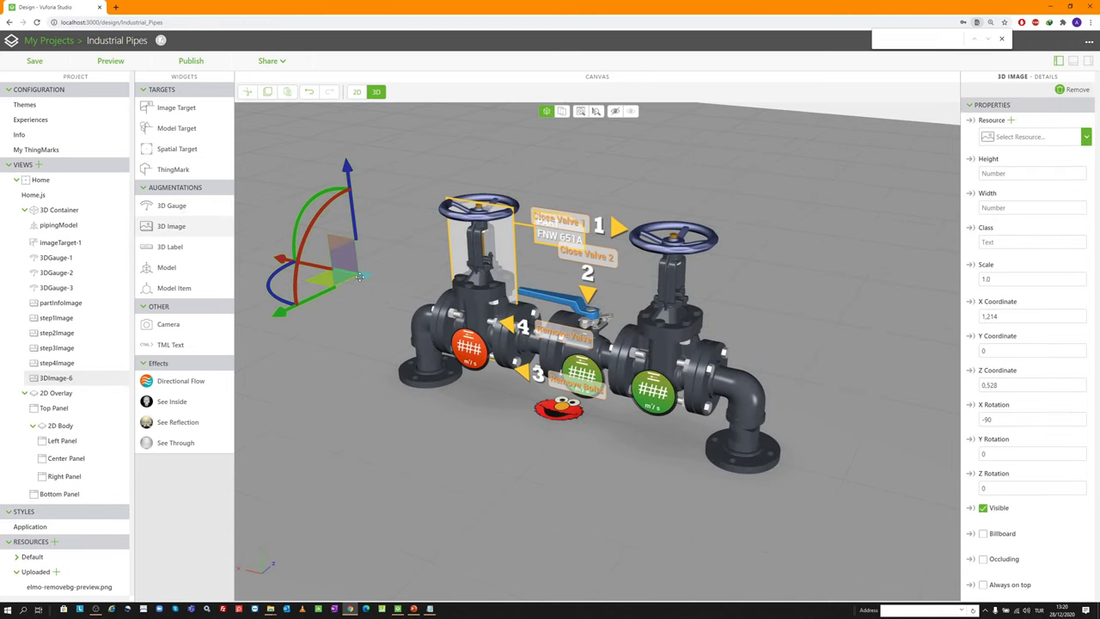
pyautogui.click(1010, 120)
pyautogui.scroll(-5, 572, 247)
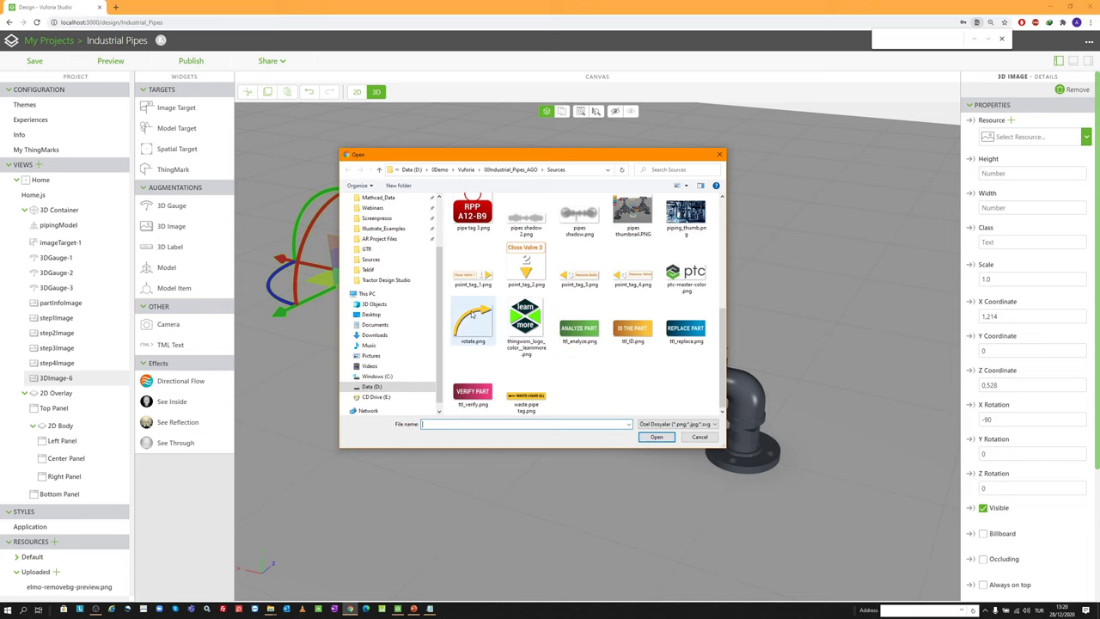
pyautogui.doubleClick(471, 316)
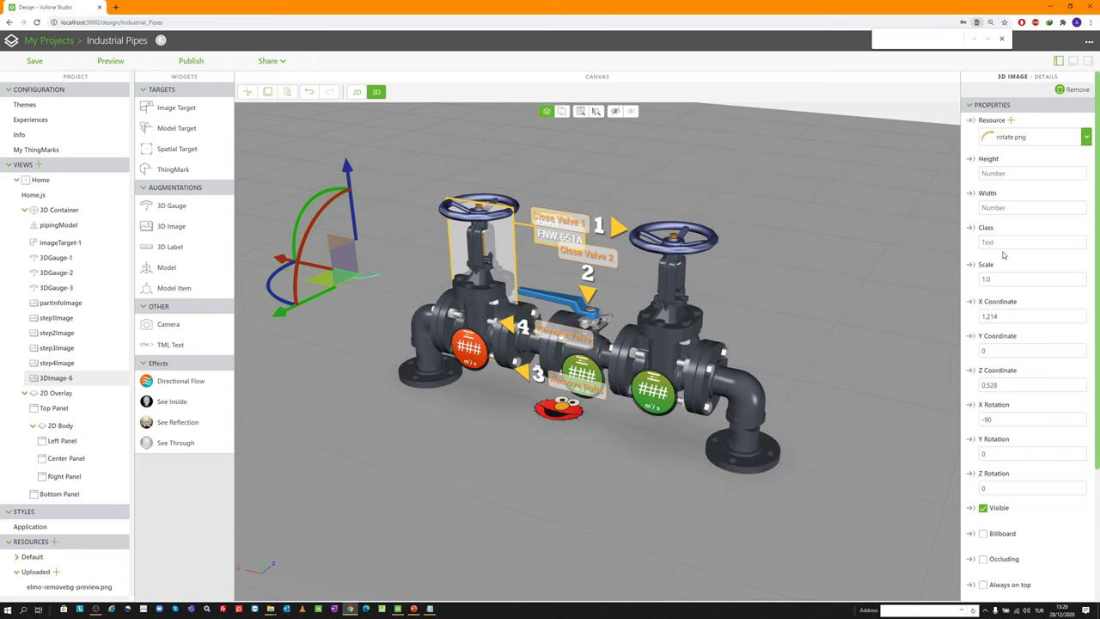
pyautogui.doubleClick(1010, 280)
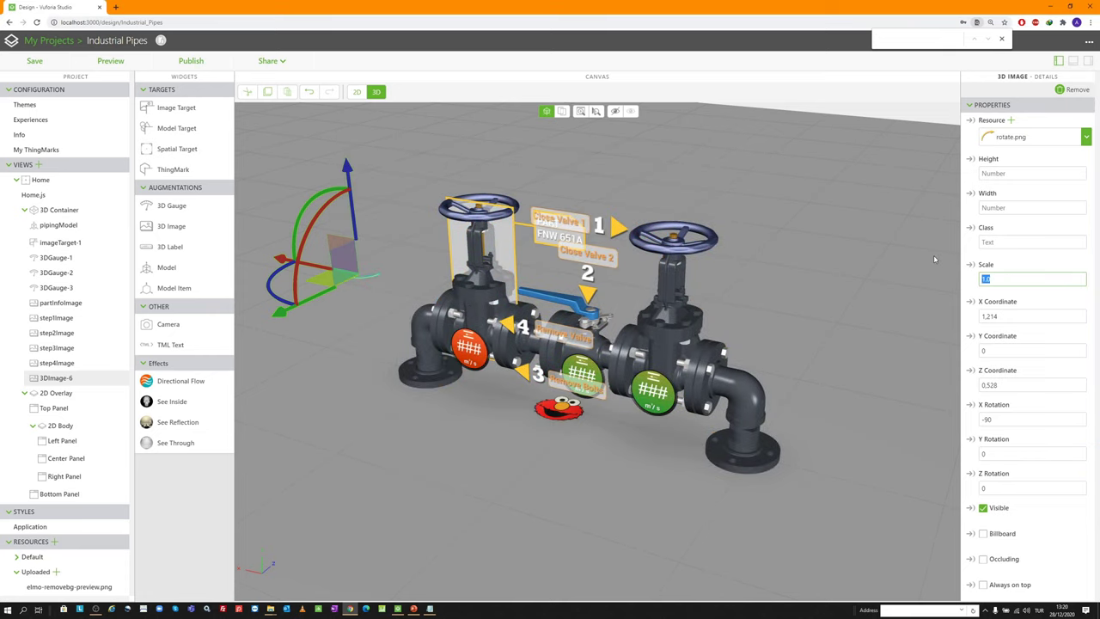
pyautogui.write('1.3')
pyautogui.press('Tab')
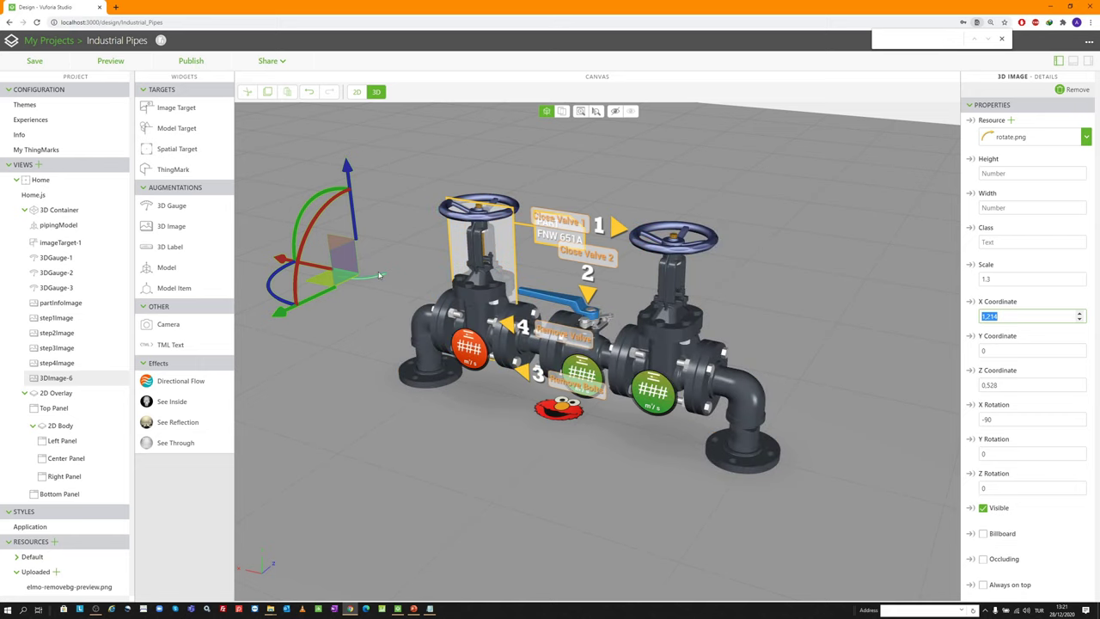
# Place the arrow at X -0.175, Y 0.534, Z -0.028 with rotation 0, -90, -90
pyautogui.moveTo(290, 255); pyautogui.dragTo(319, 268)
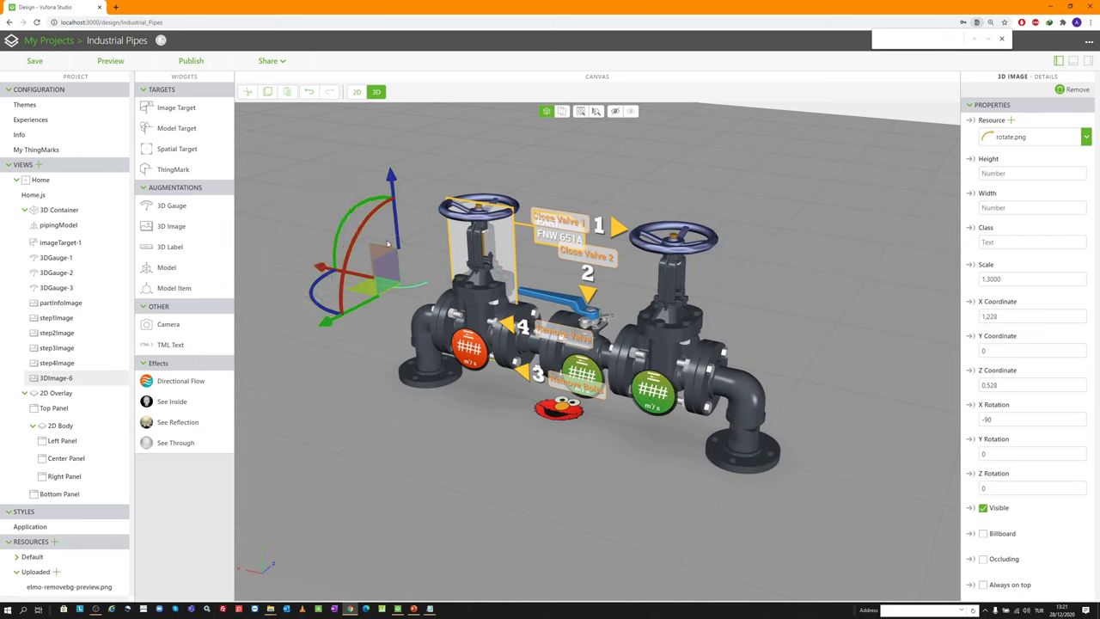
pyautogui.moveTo(386, 187); pyautogui.dragTo(380, 142)
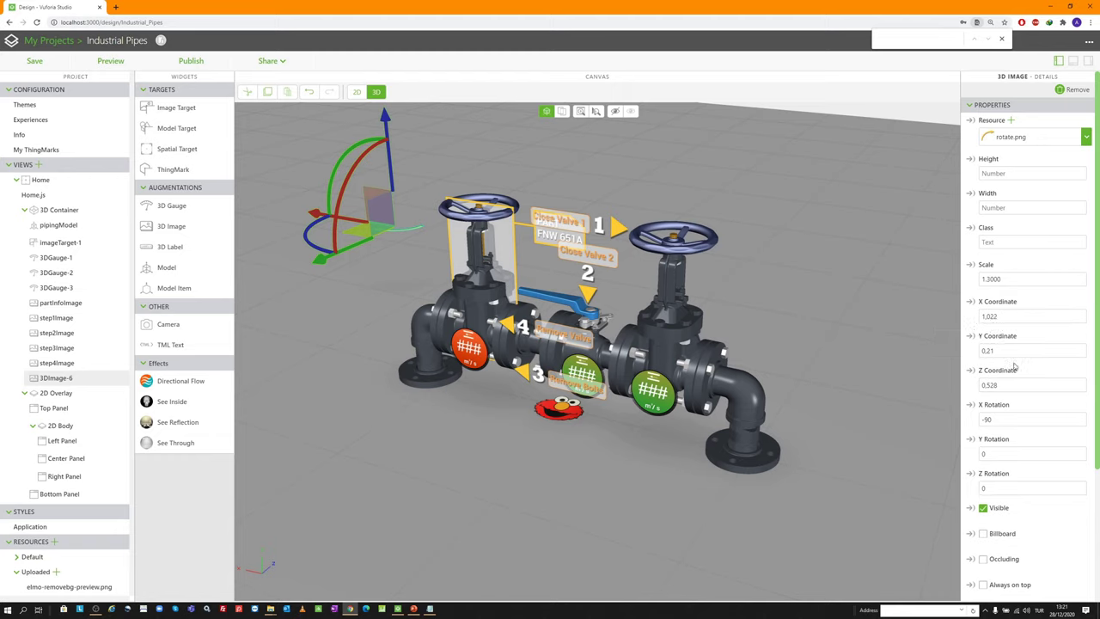
pyautogui.doubleClick(1008, 316)
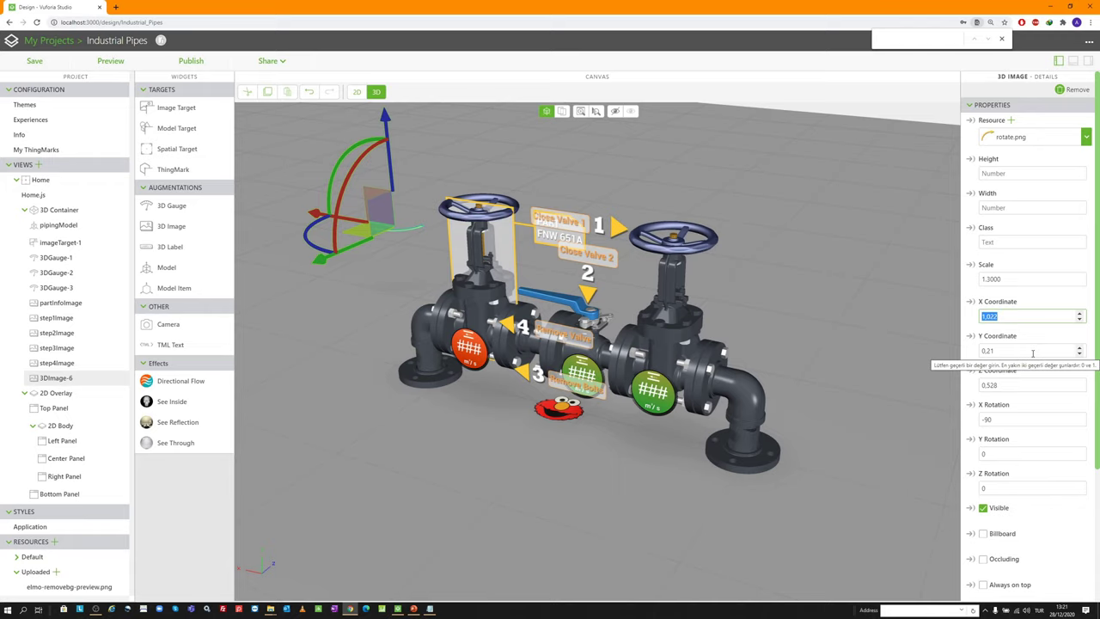
pyautogui.write('-')
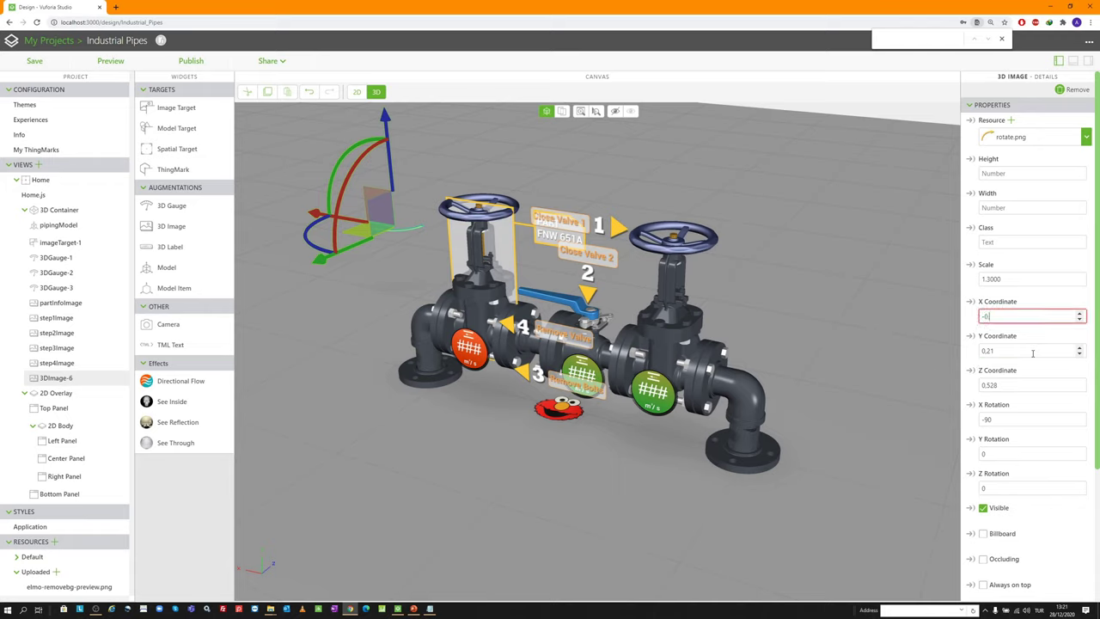
pyautogui.write('0.175')
pyautogui.press('Tab')
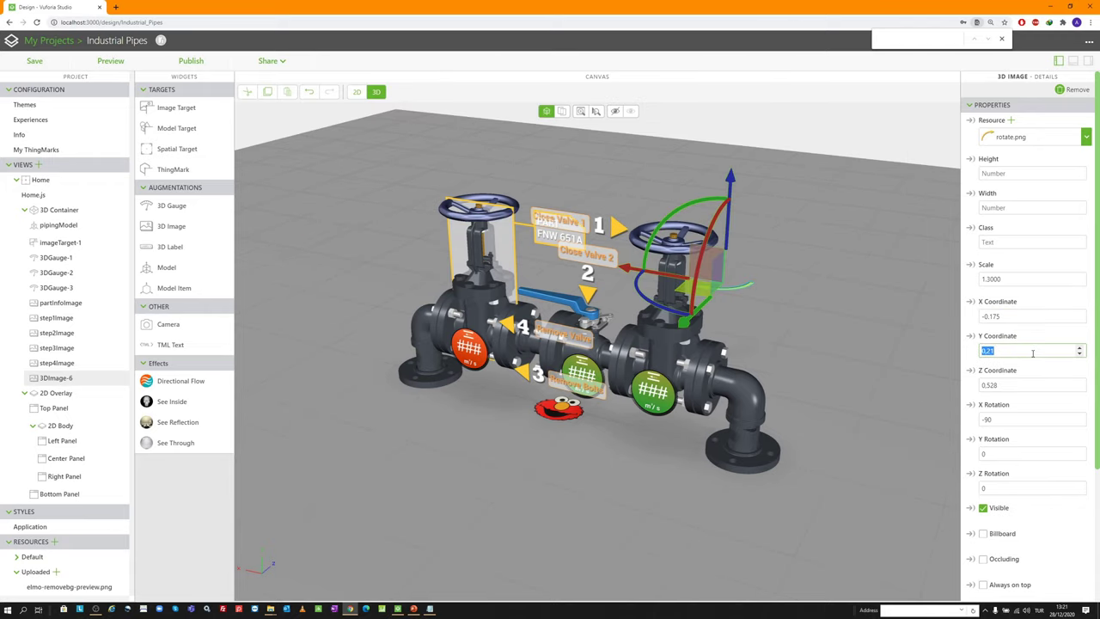
pyautogui.write('0')
pyautogui.press('Tab')
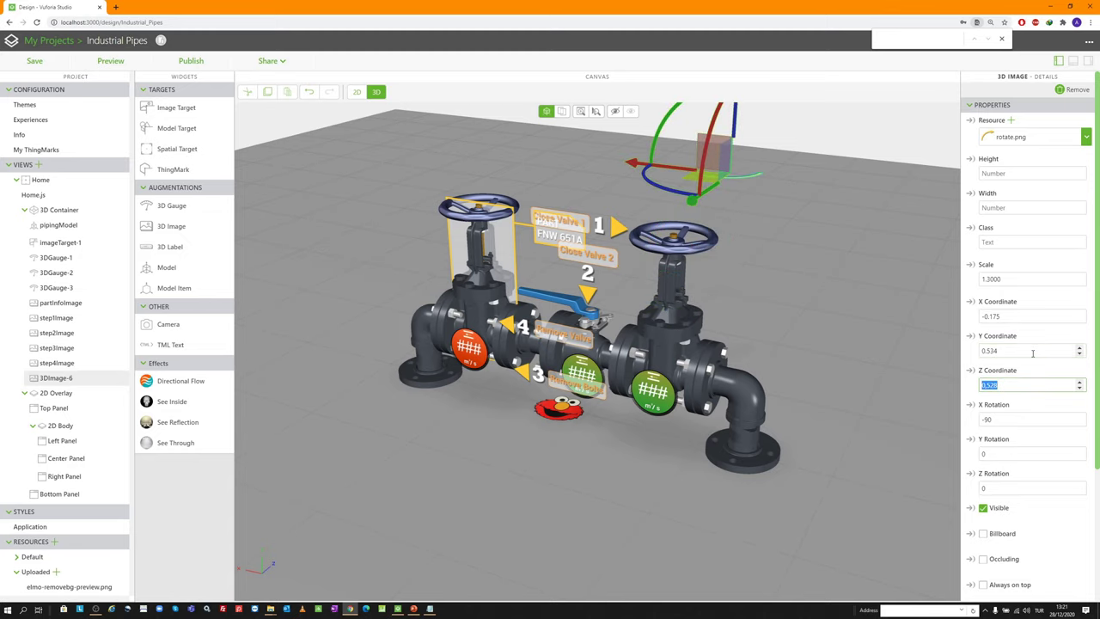
pyautogui.write('-0.02')
pyautogui.press('Return')
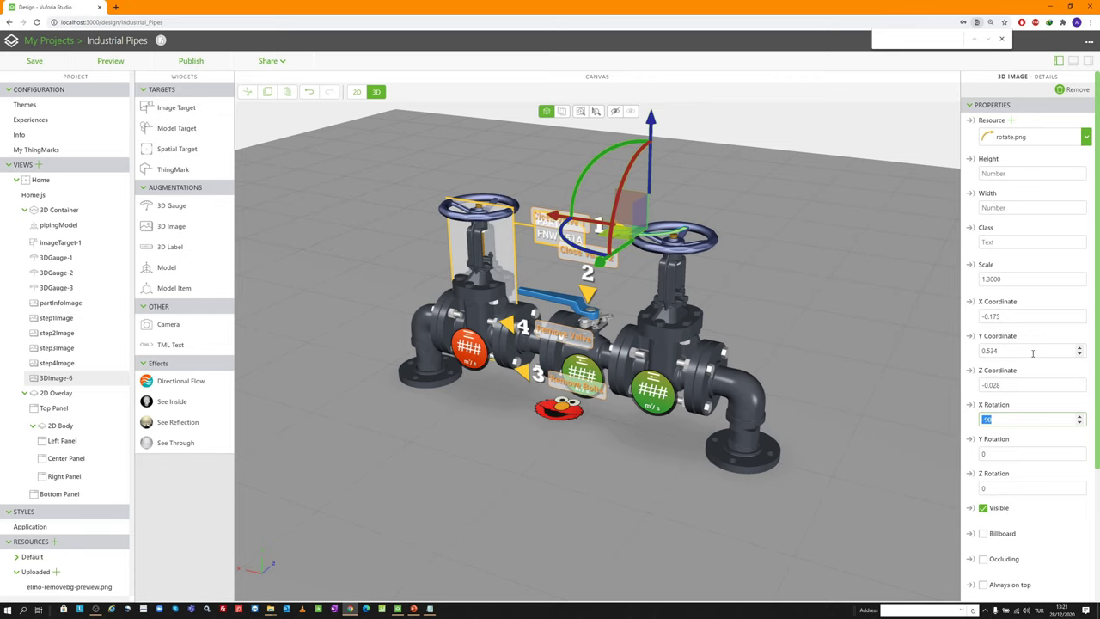
pyautogui.write('0')
pyautogui.press('Tab')
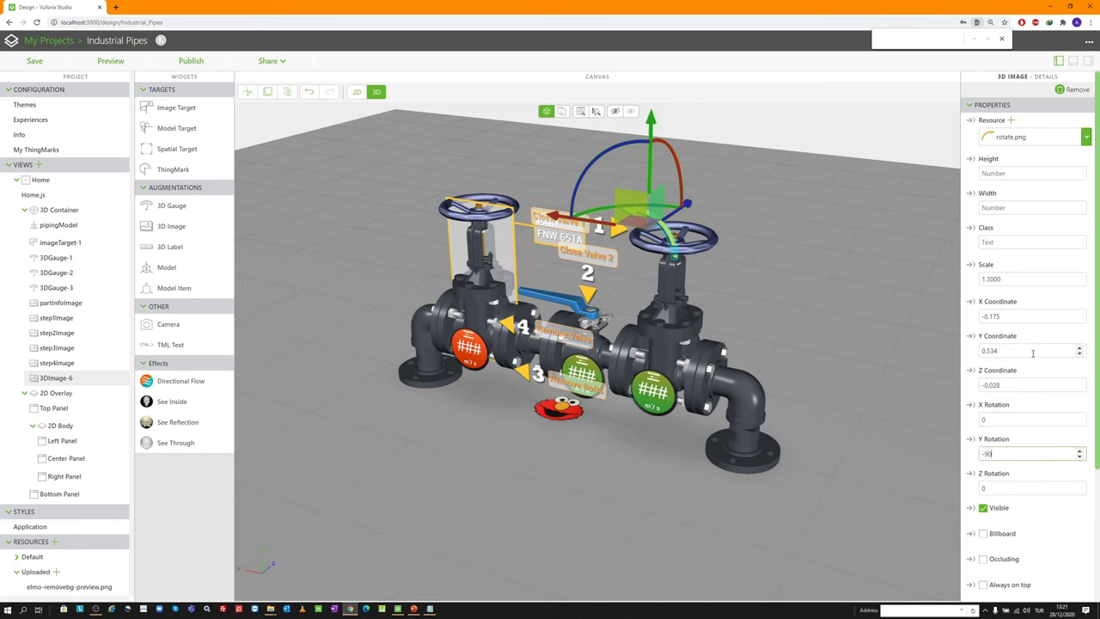
pyautogui.press('Tab')
pyautogui.write('-90')
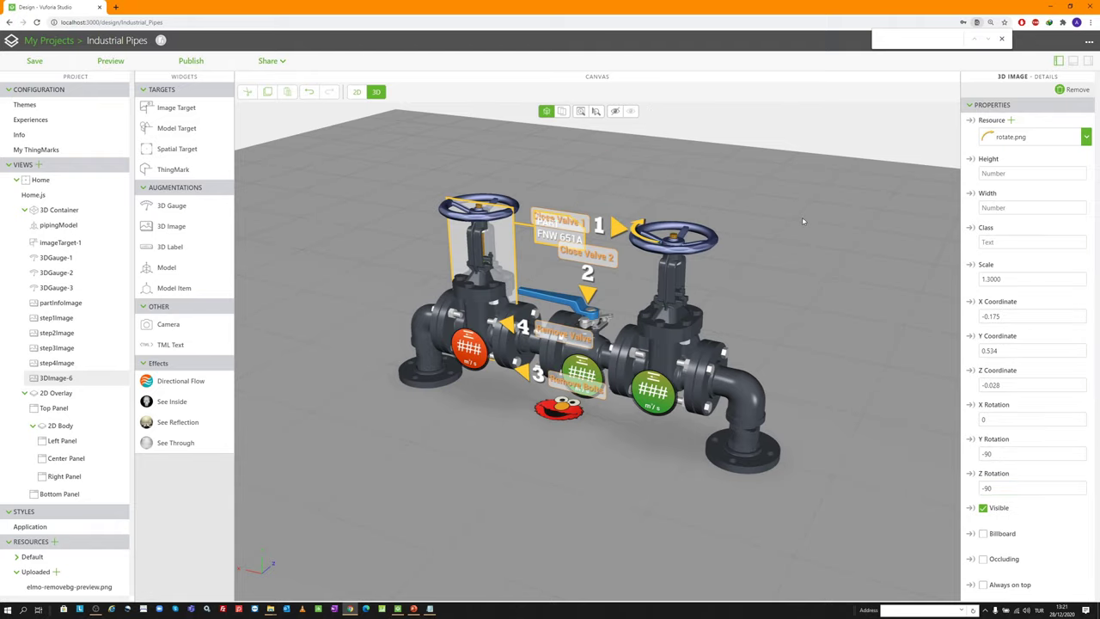
# Hide the arrow image and rename its Studio ID to rotateWheelImage
pyautogui.moveTo(802, 217); pyautogui.dragTo(640, 244)
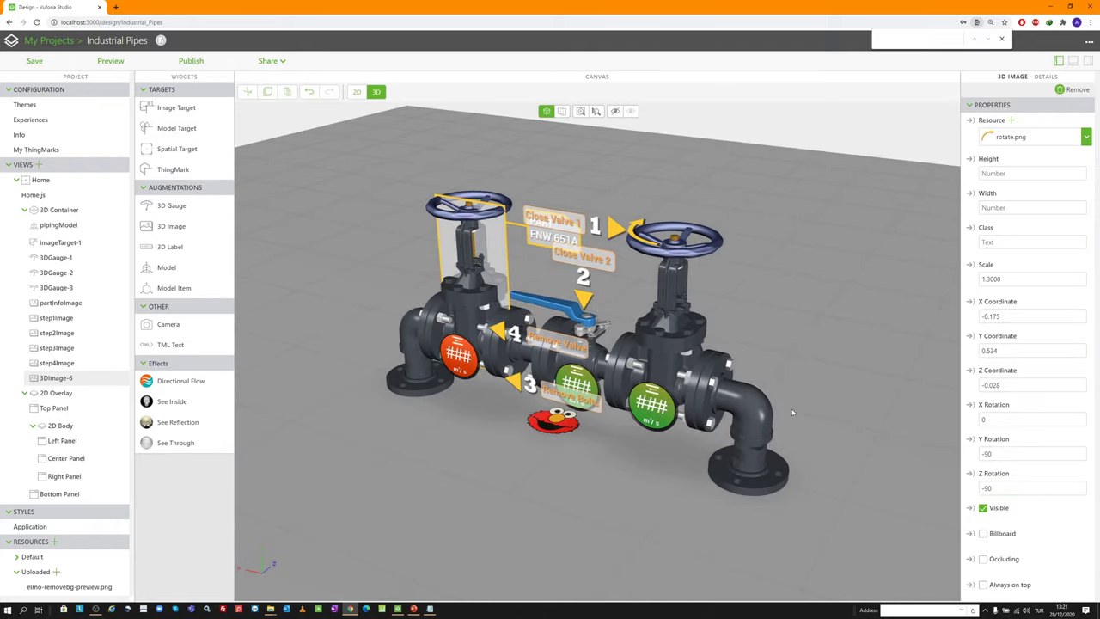
pyautogui.scroll(-3, 972, 342)
pyautogui.click(982, 336)
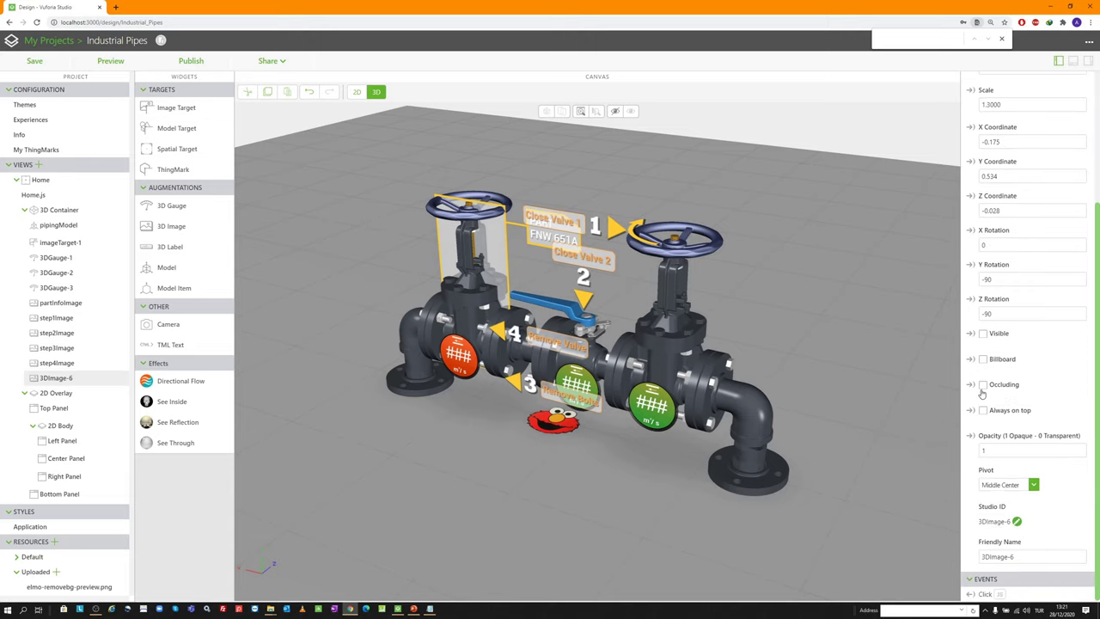
pyautogui.click(1016, 522)
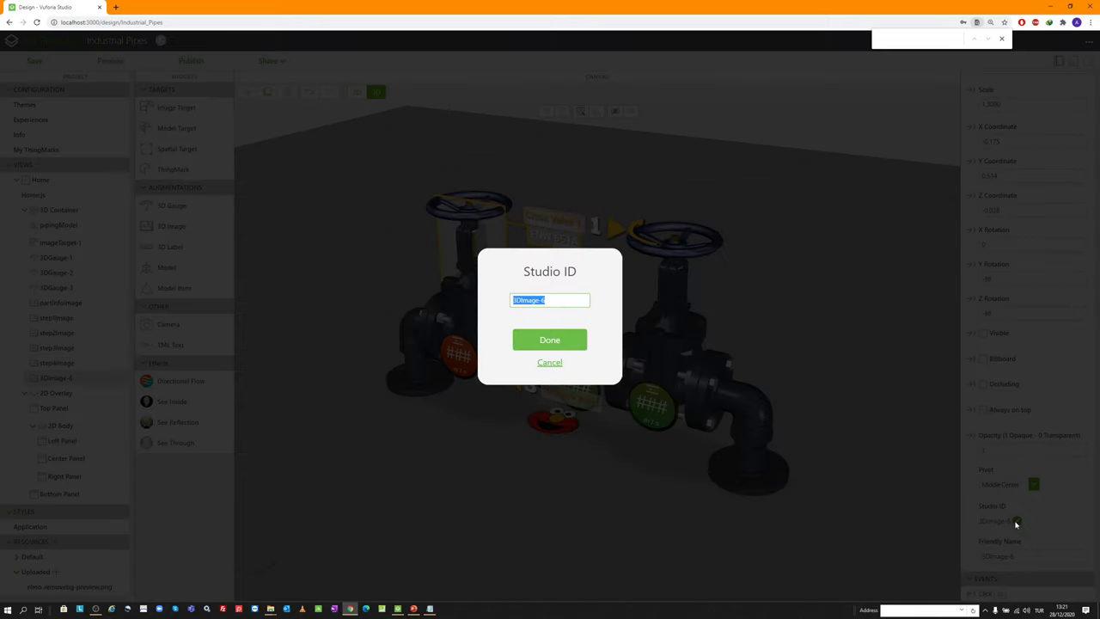
pyautogui.write('rotateWheel')
pyautogui.press('Return')
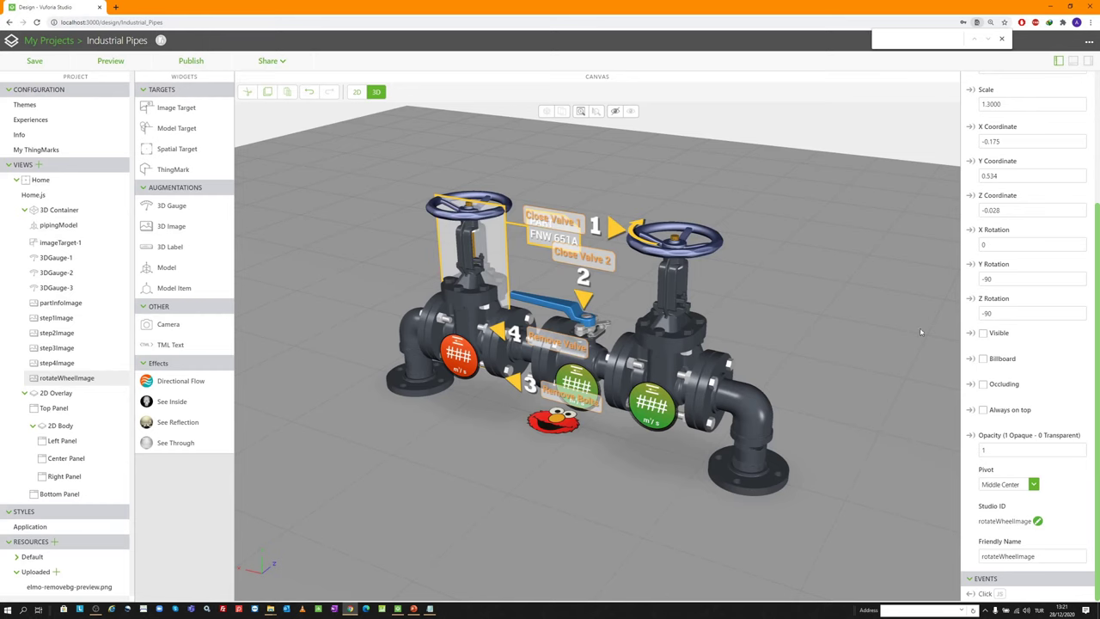
# Add another 3D image using rotate.png
pyautogui.moveTo(171, 226); pyautogui.dragTo(344, 258)
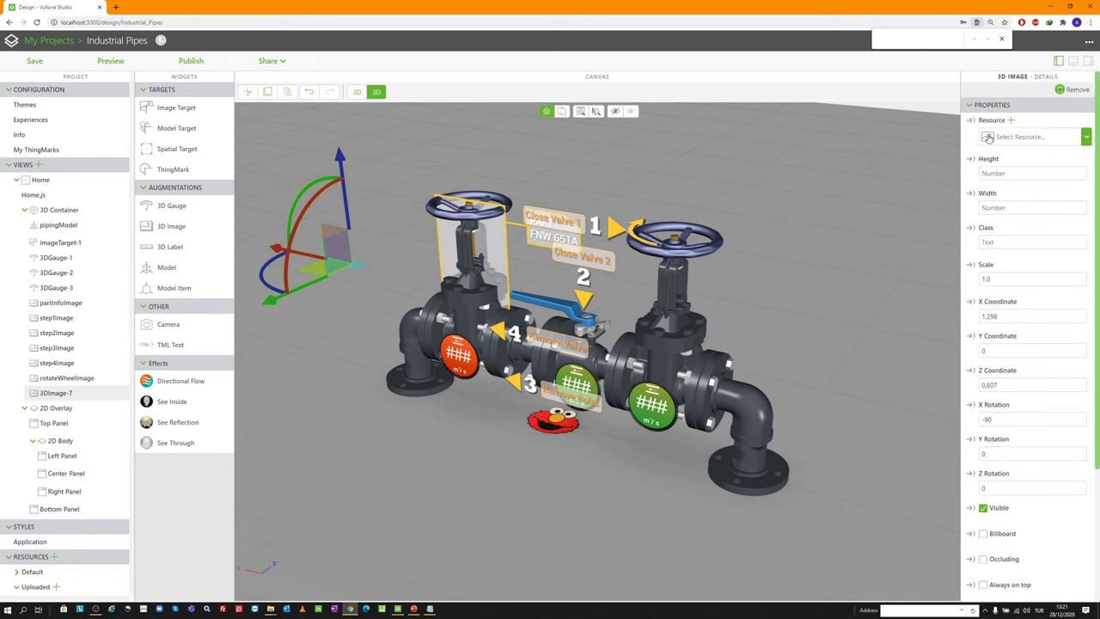
pyautogui.click(1011, 120)
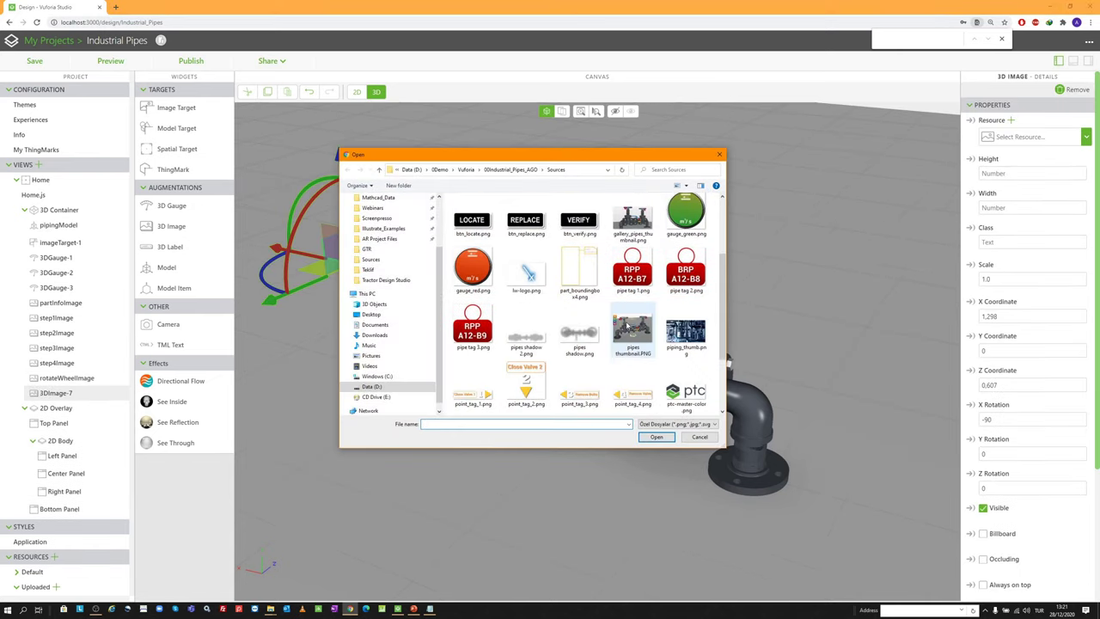
pyautogui.scroll(-3, 627, 326)
pyautogui.doubleClick(474, 321)
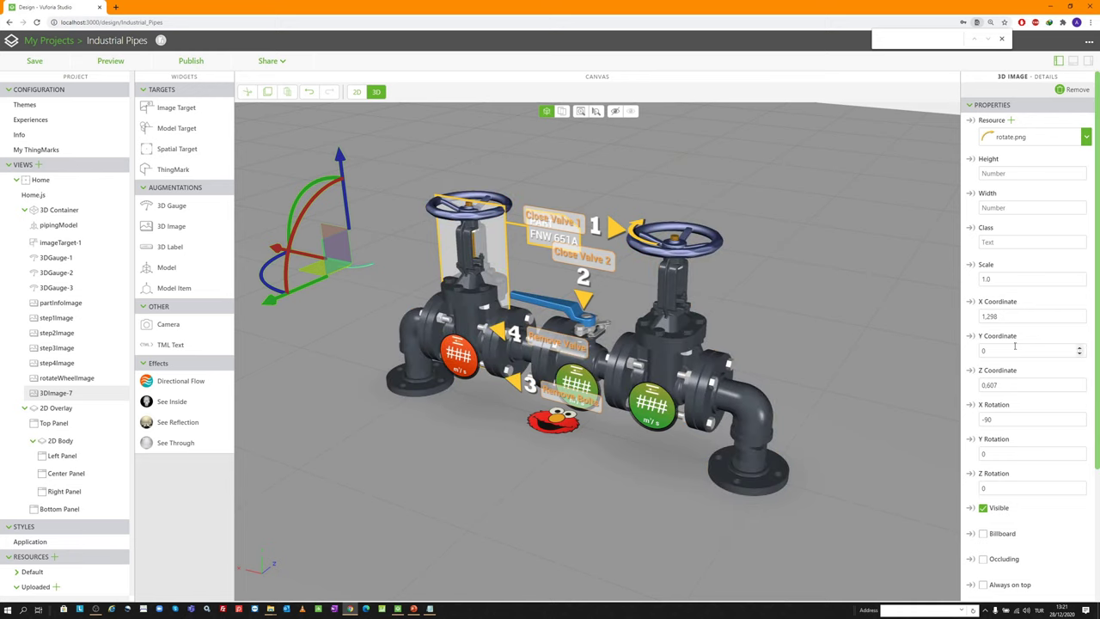
# Position it at 0.038, 0.332, -0.03 with rotation -90, -86.6, 0
pyautogui.click(996, 278)
pyautogui.press('Tab')
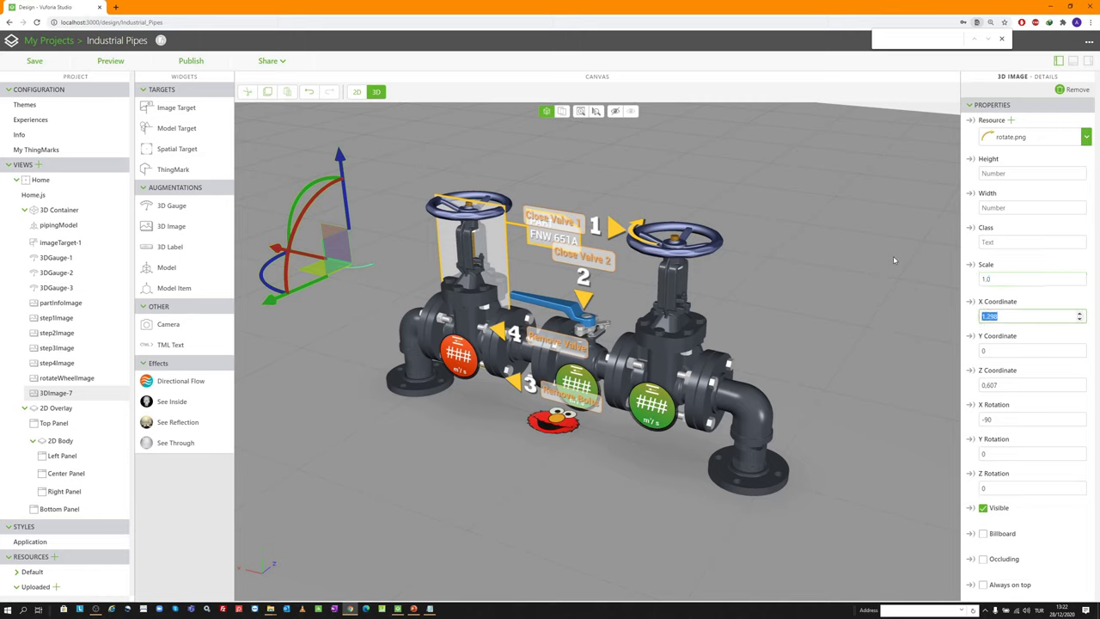
pyautogui.write('0.038')
pyautogui.press('Tab')
pyautogui.write('0.332')
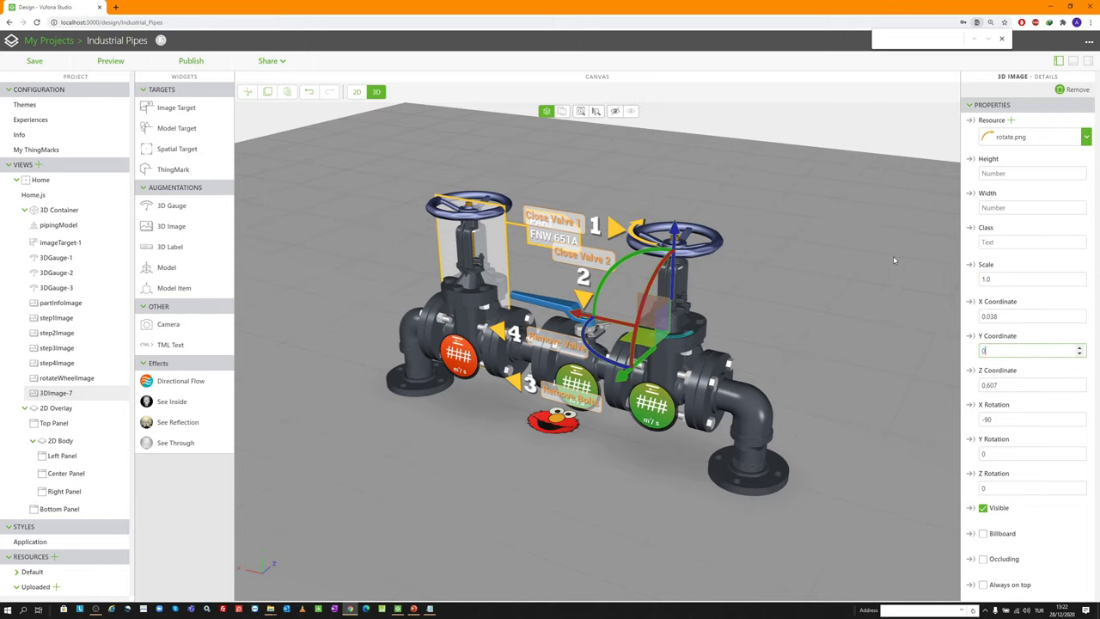
pyautogui.press('Tab')
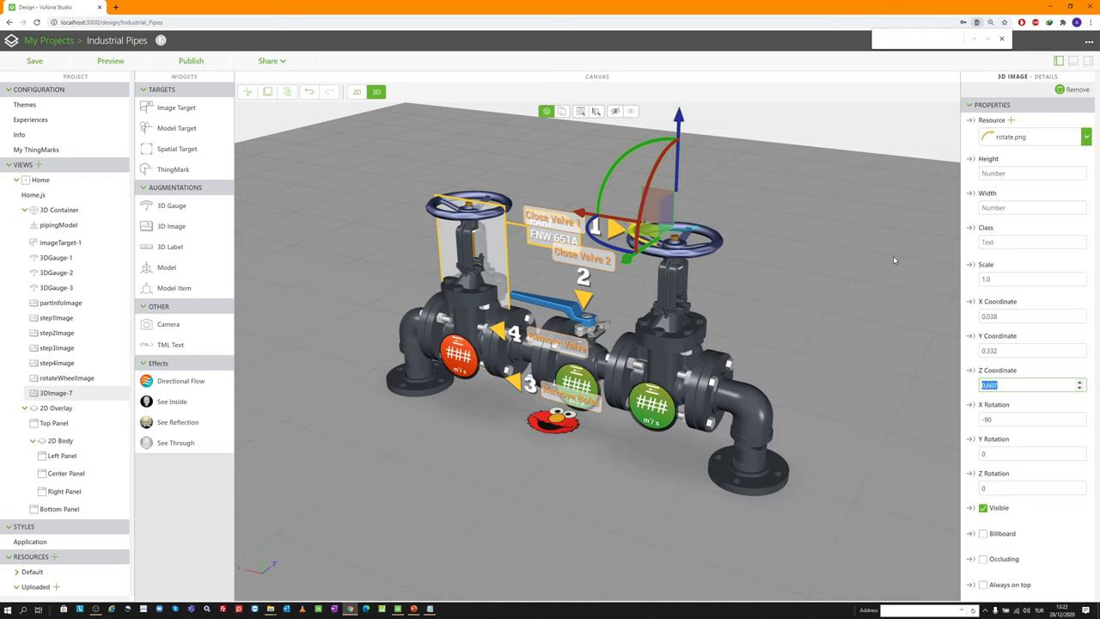
pyautogui.write('-0.03')
pyautogui.press('Tab')
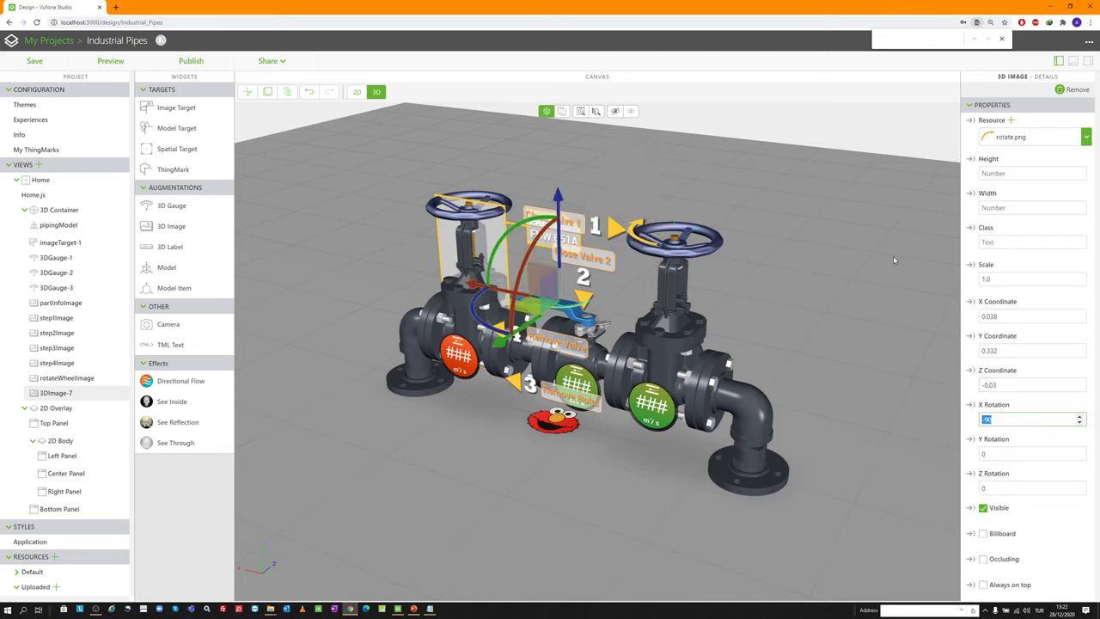
pyautogui.press('Tab')
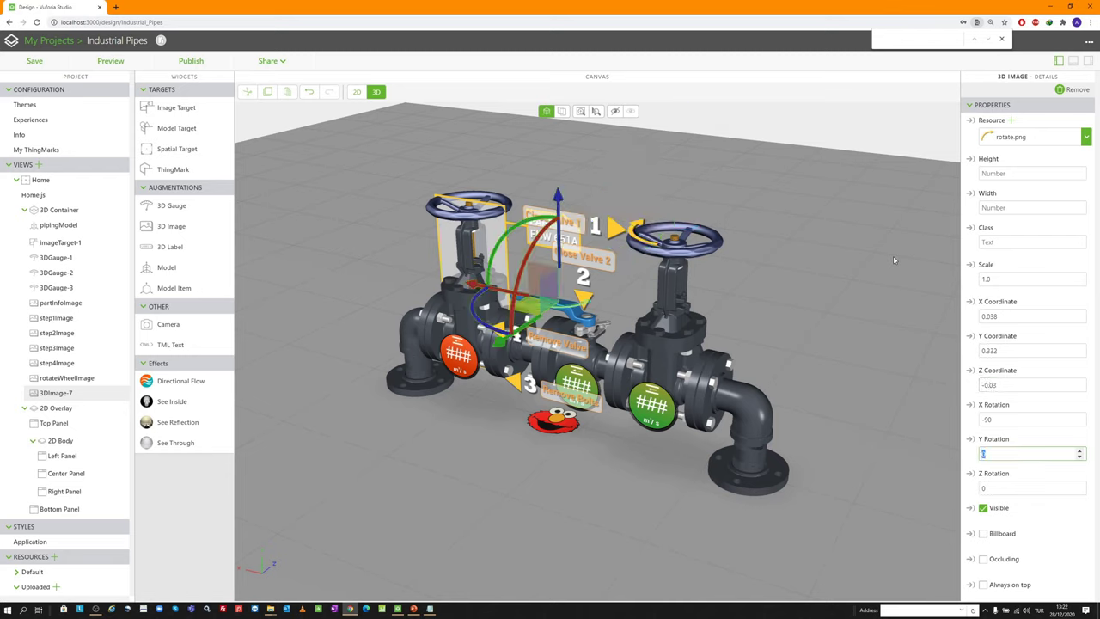
pyautogui.write('-86.6')
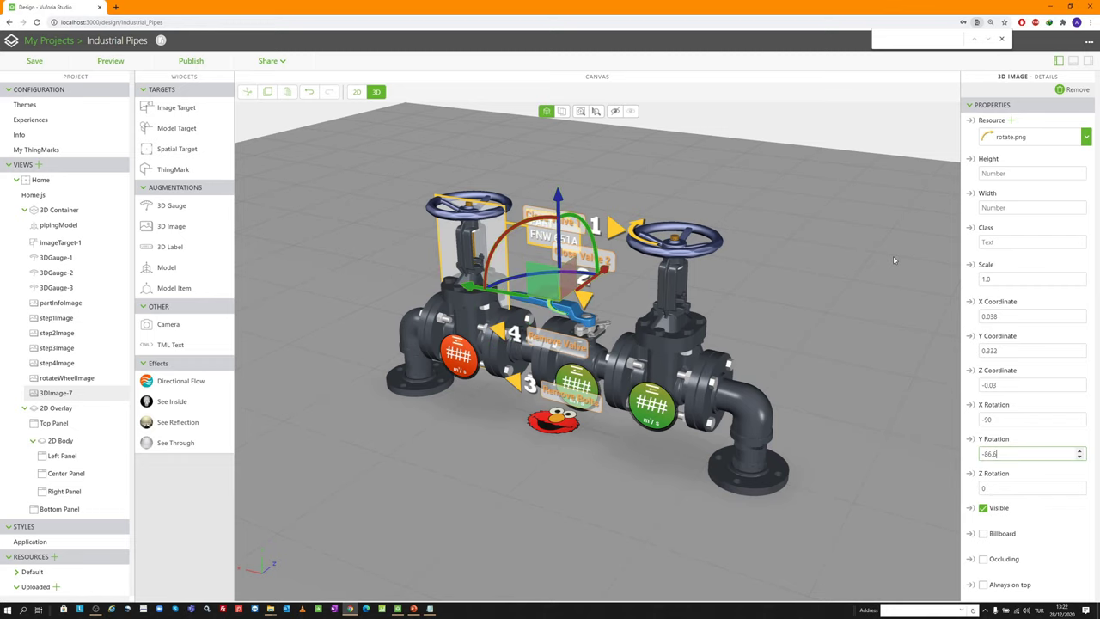
pyautogui.press('Tab')
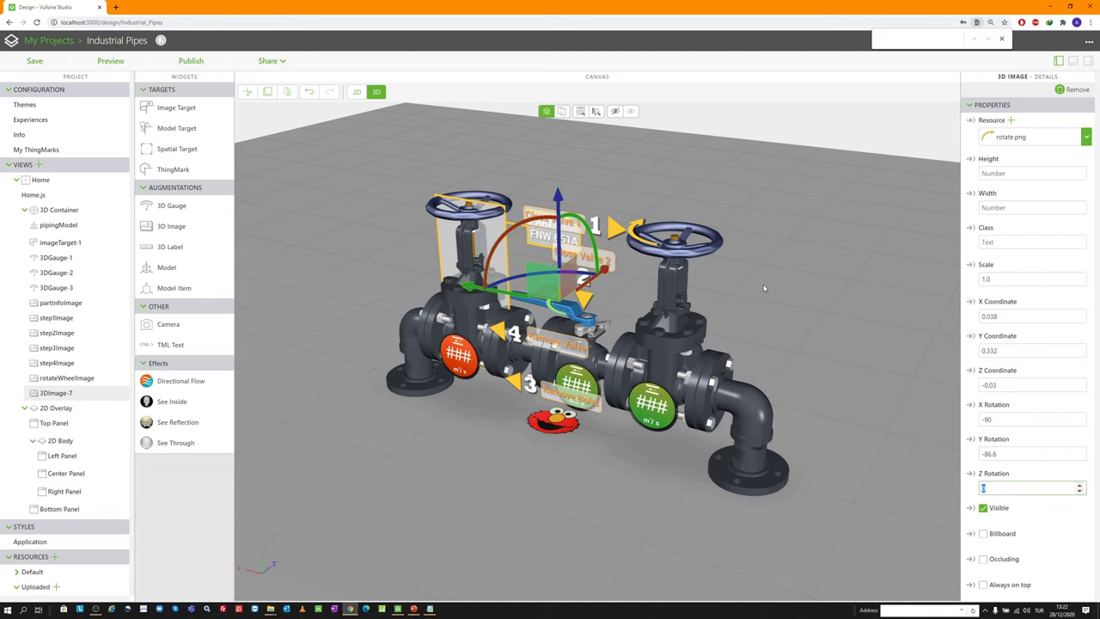
# Hide the image and rename its Studio ID to rotateHandleImage
pyautogui.click(983, 508)
pyautogui.scroll(-2, 984, 512)
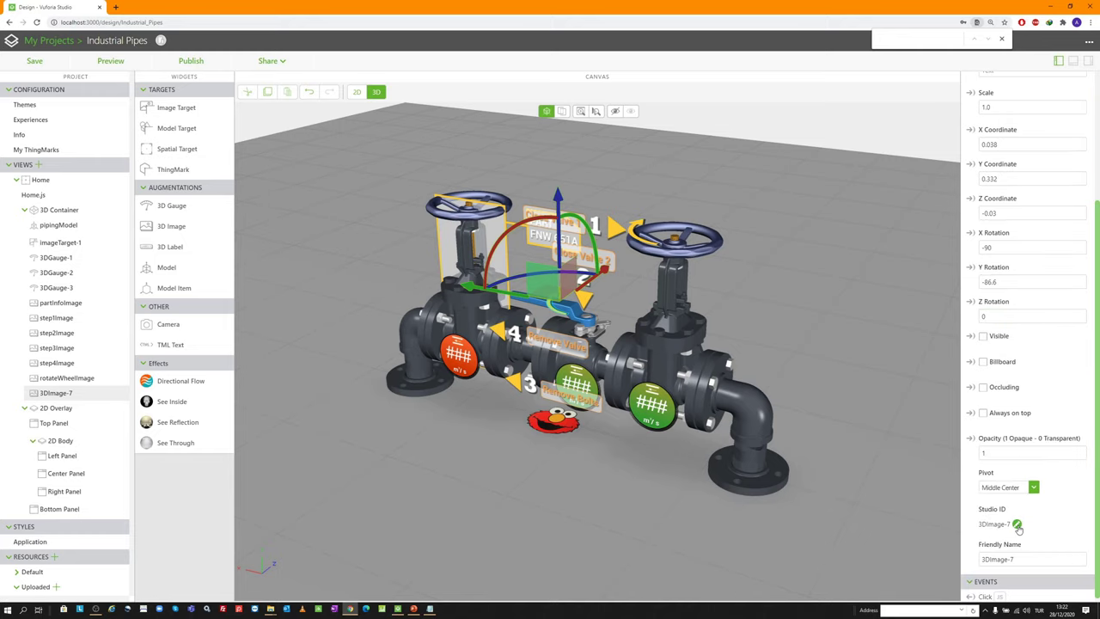
pyautogui.click(1016, 524)
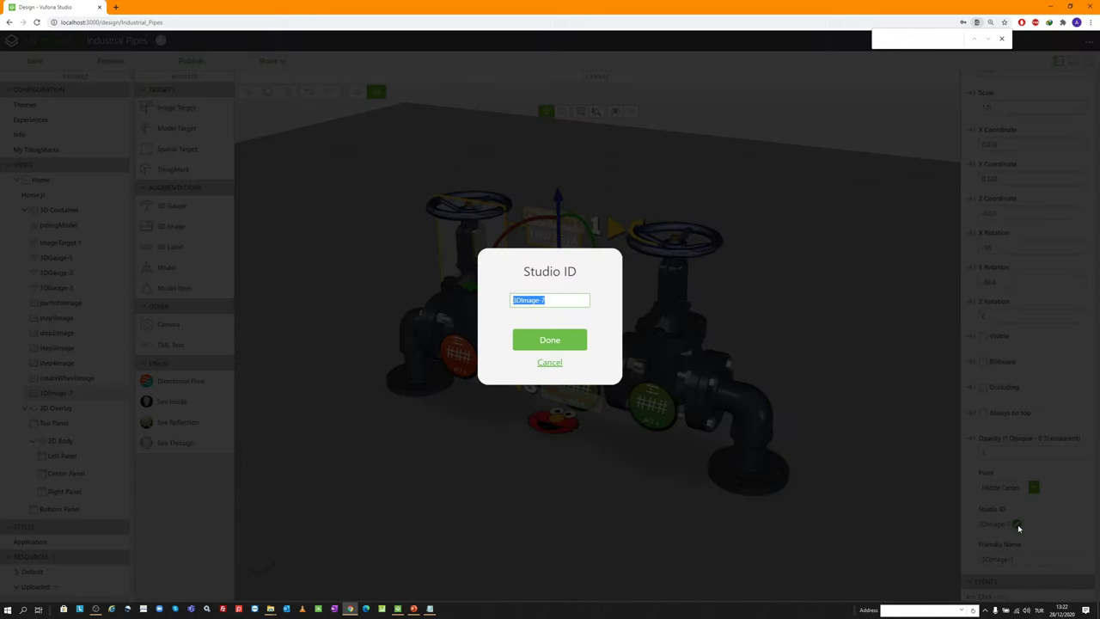
pyautogui.write('rotateHandleImage')
pyautogui.press('Return')
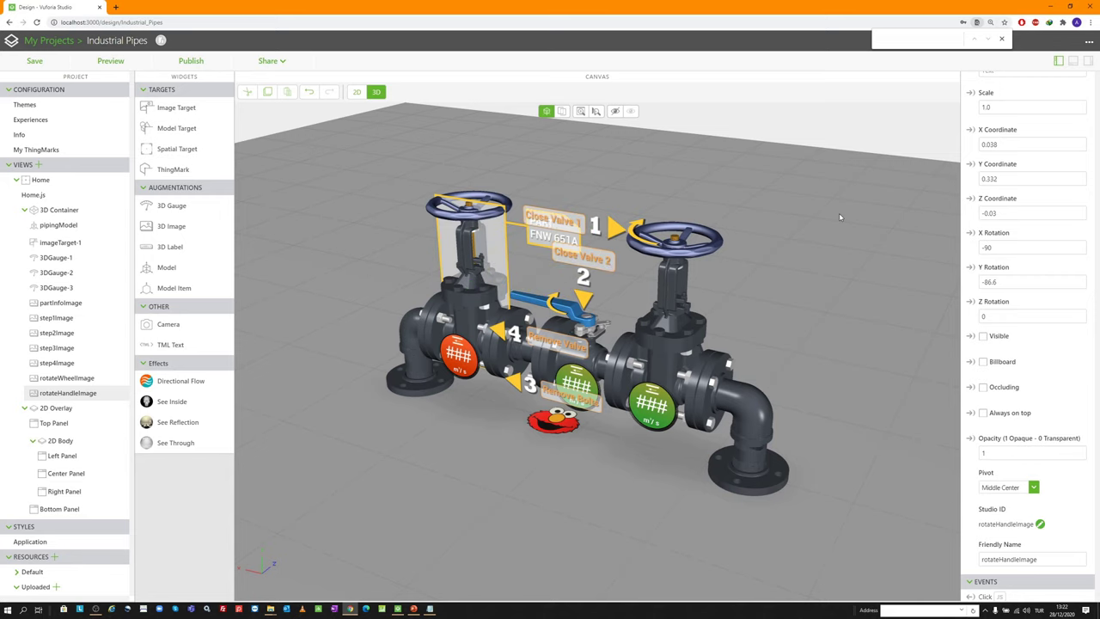
pyautogui.moveTo(494, 281); pyautogui.dragTo(467, 277)
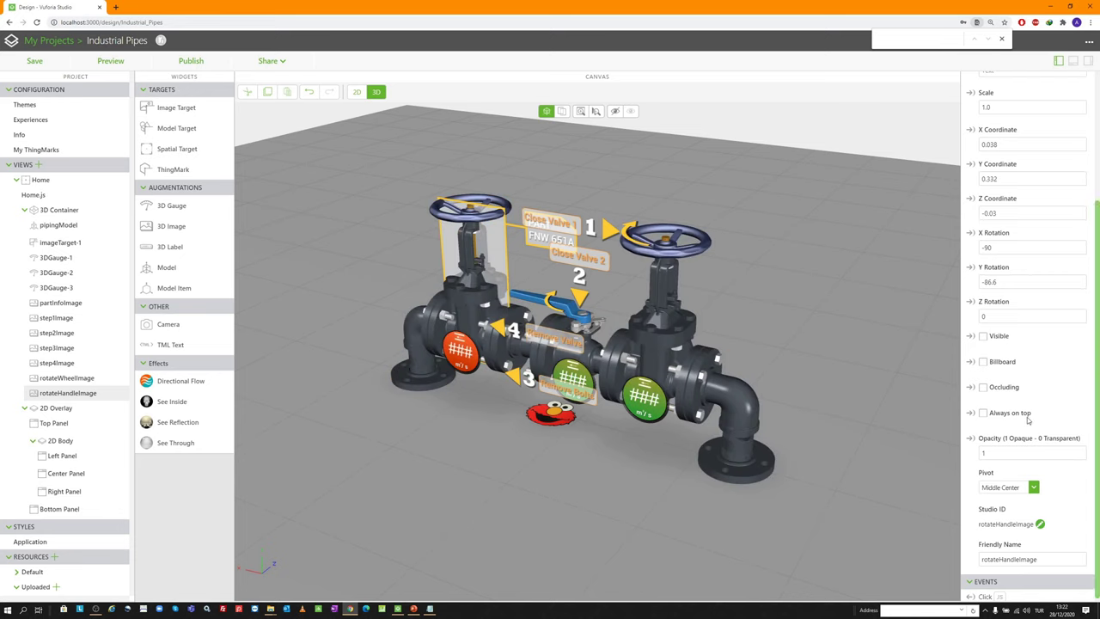
pyautogui.scroll(-1, 957, 417)
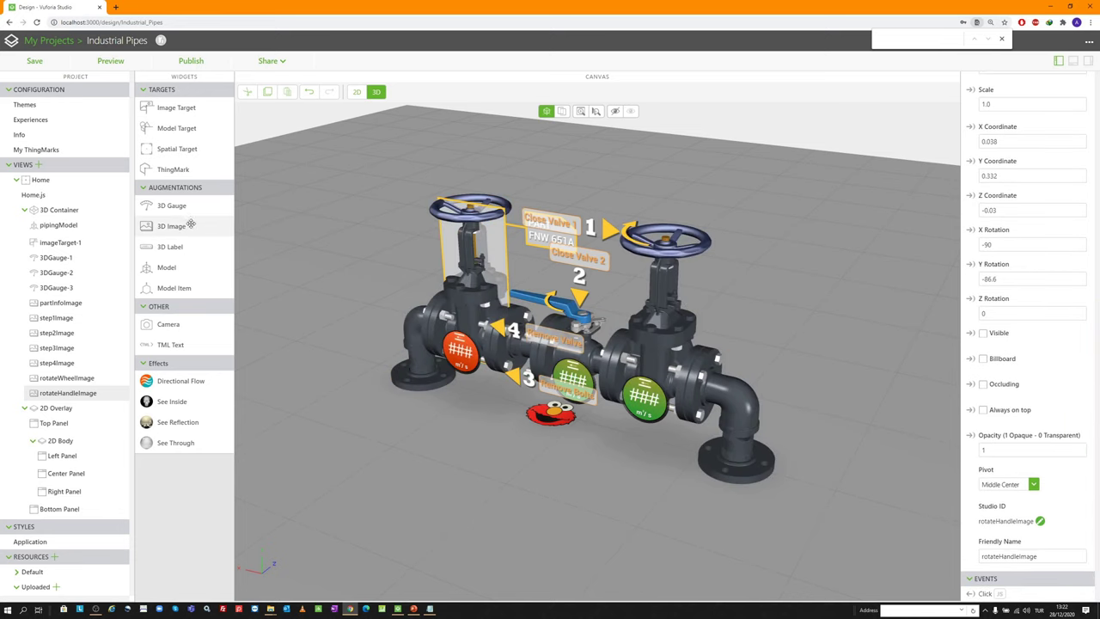
# Add 3DImage-8 to the scene and browse the Sources folder for its picture
pyautogui.moveTo(189, 225); pyautogui.dragTo(360, 283)
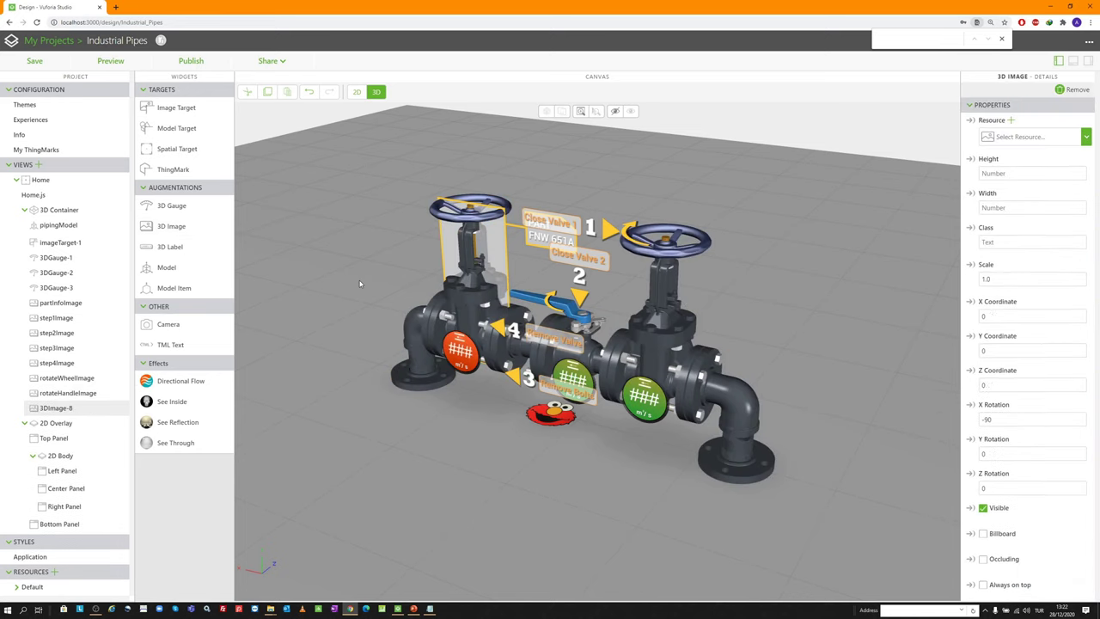
pyautogui.click(1012, 122)
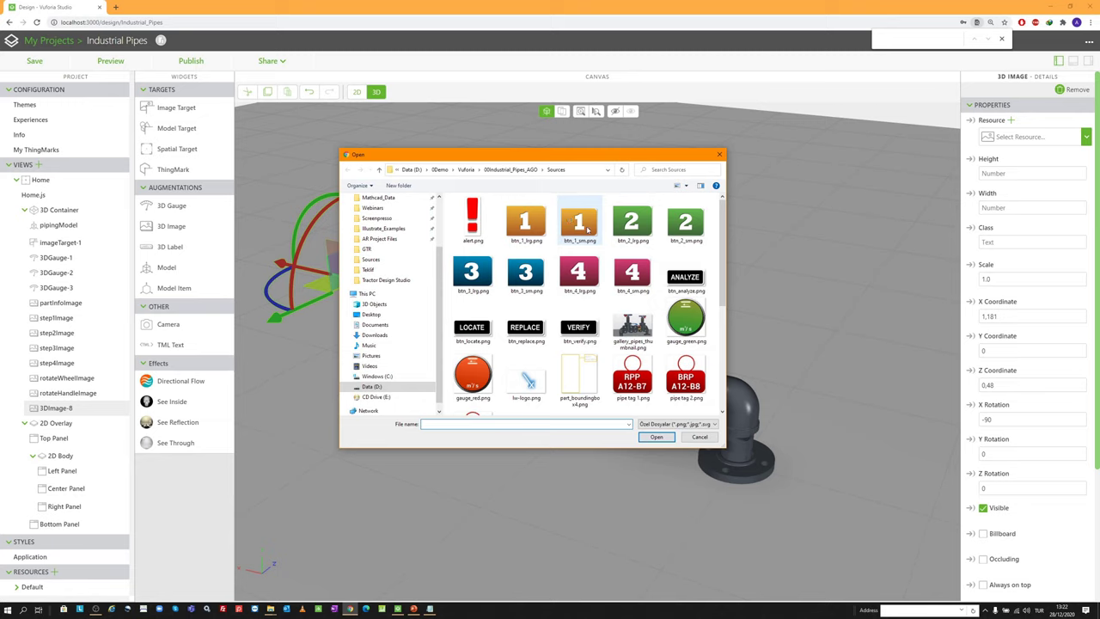
pyautogui.scroll(-2, 582, 283)
pyautogui.scroll(-2, 579, 349)
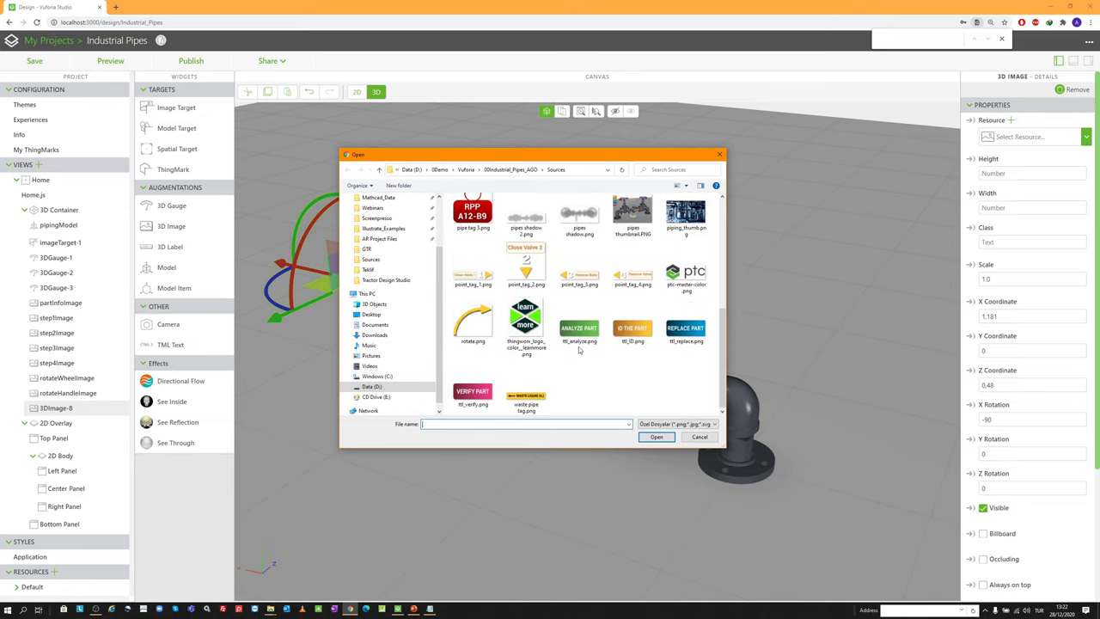
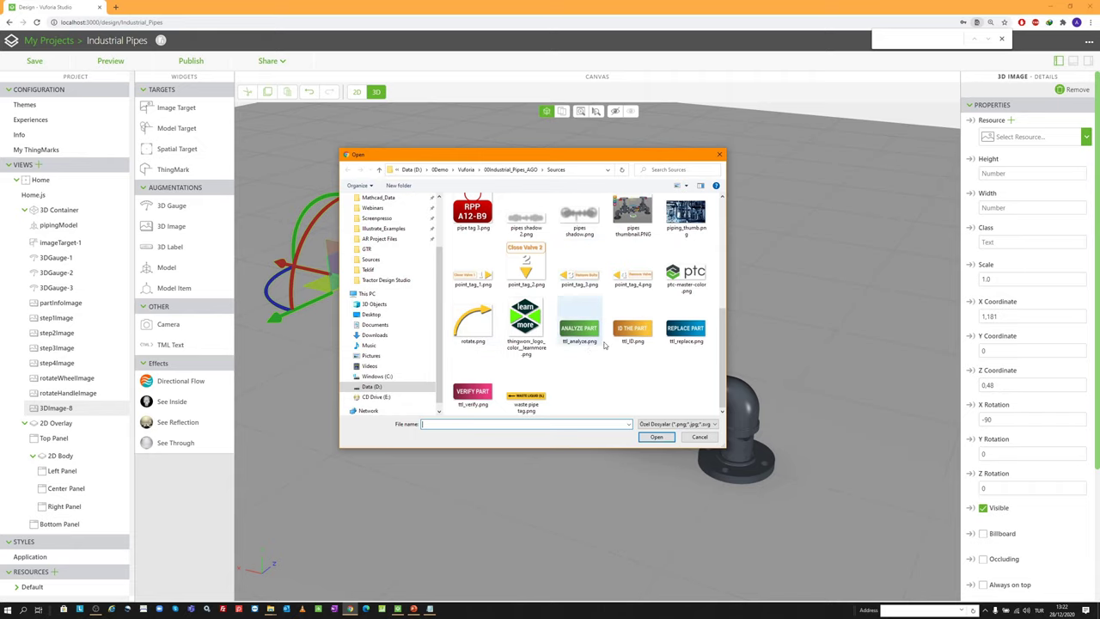
# Choose pipe tag 1.png as the image for the new 3D image
pyautogui.scroll(1, 590, 290)
pyautogui.scroll(-1, 590, 290)
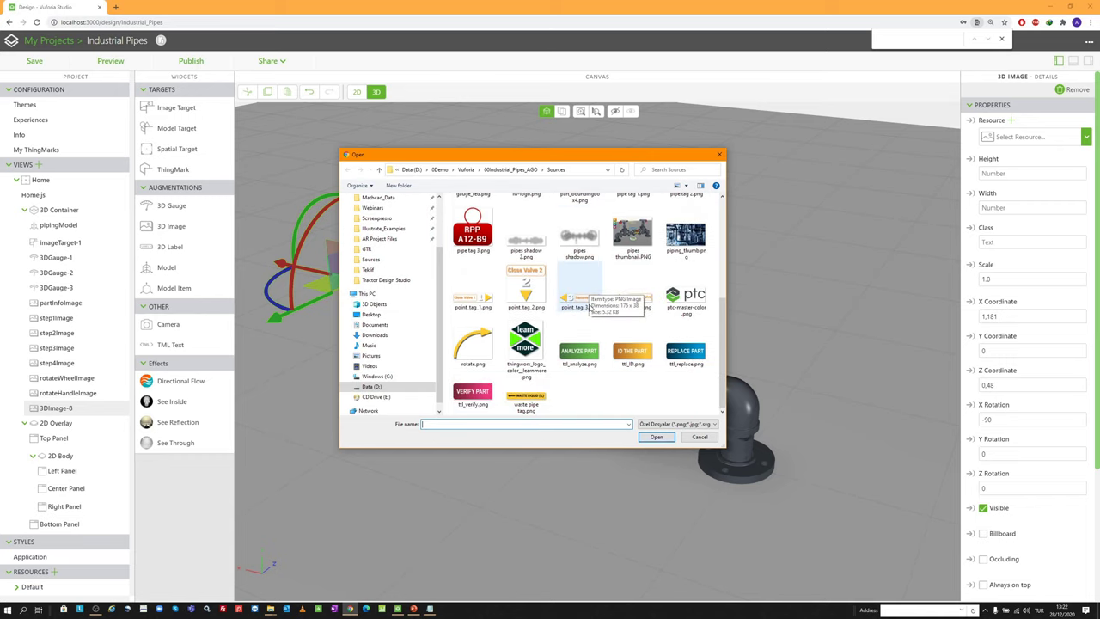
pyautogui.scroll(3, 601, 296)
pyautogui.scroll(-2, 636, 283)
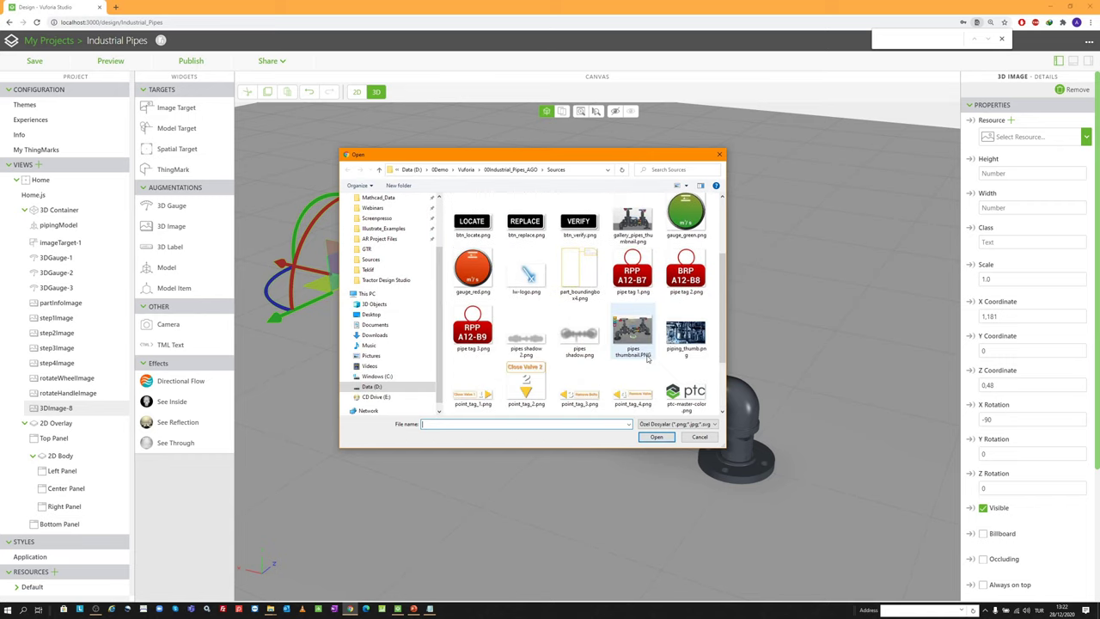
pyautogui.doubleClick(646, 273)
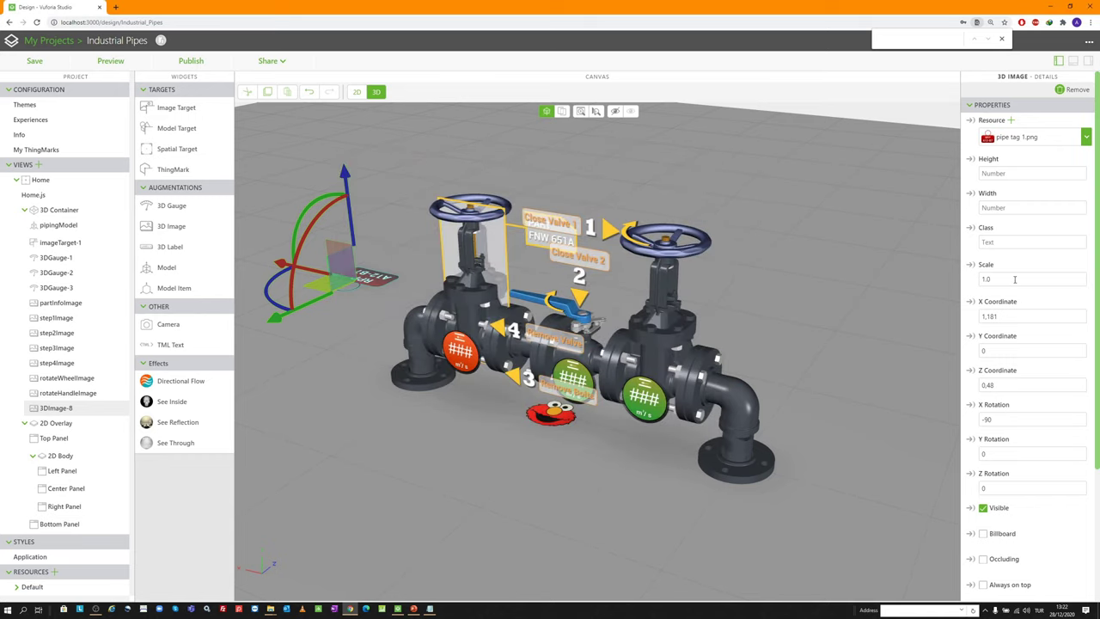
# Set scale 0.3, position 0.387, 0.498, -0.014, and rotation X 0, Y 180
pyautogui.doubleClick(1014, 279)
pyautogui.press('Tab')
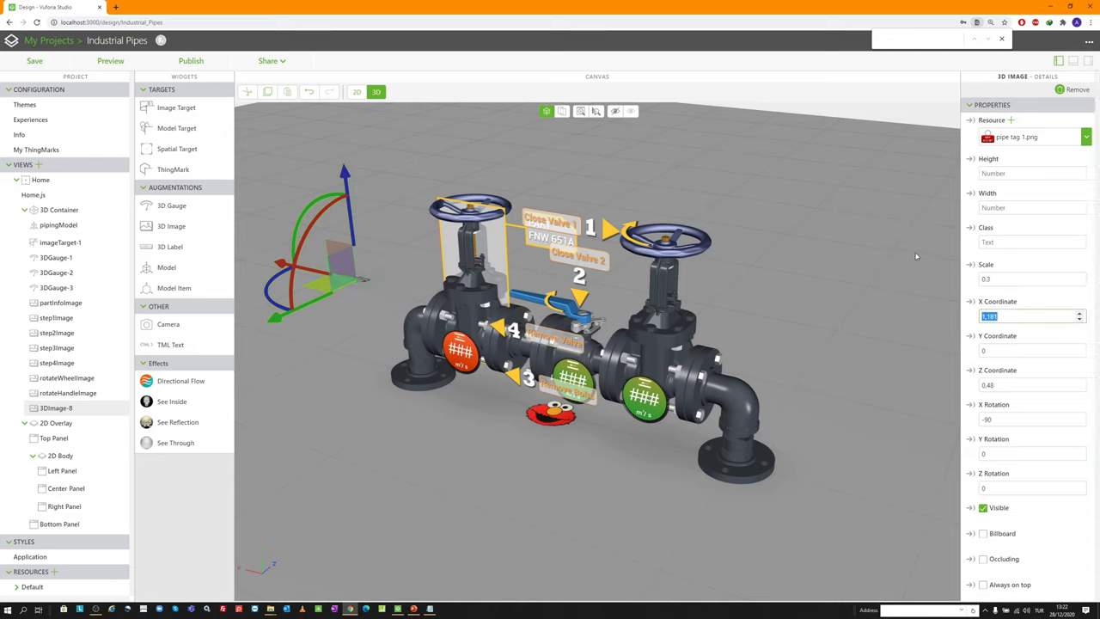
pyautogui.write('0.387')
pyautogui.press('Tab')
pyautogui.write('0.498')
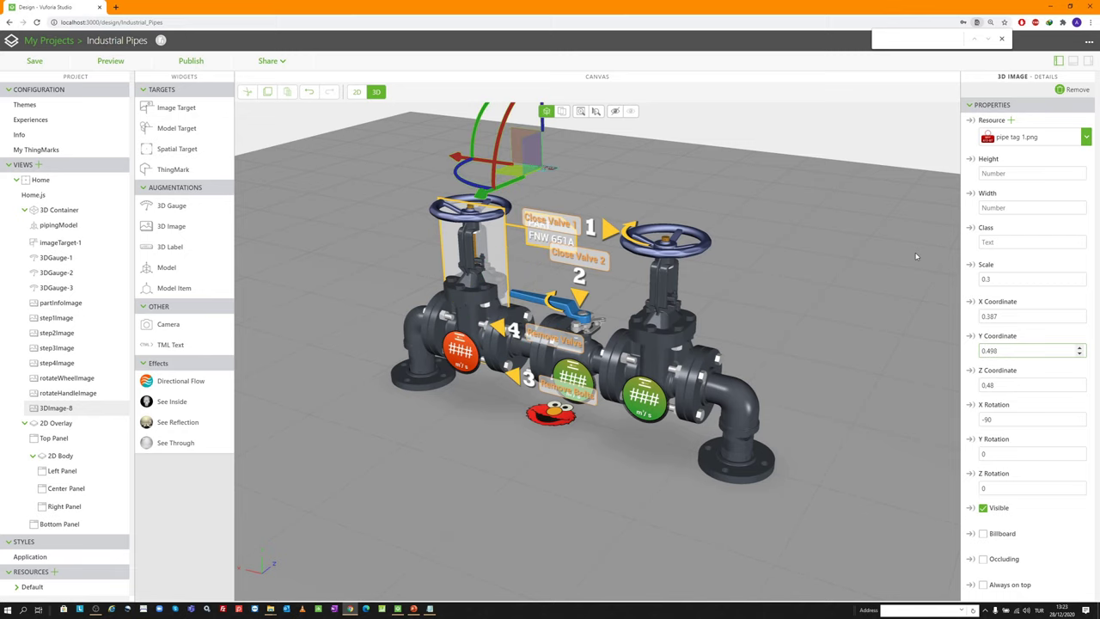
pyautogui.press('Tab')
pyautogui.write('-0')
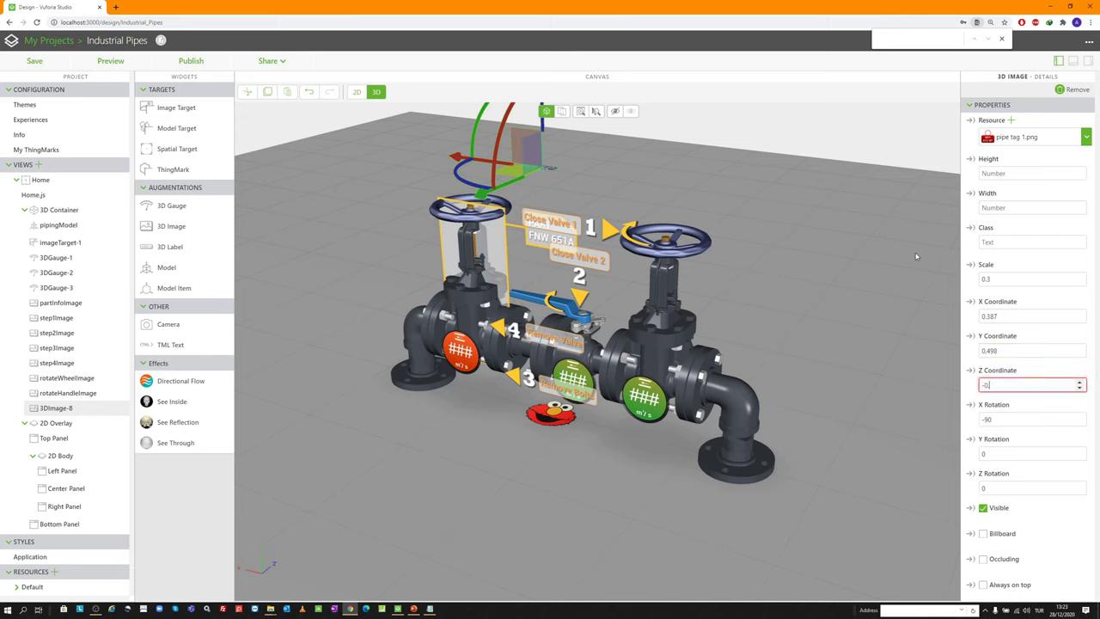
pyautogui.write('.014')
pyautogui.press('Tab')
pyautogui.write('0')
pyautogui.press('Tab')
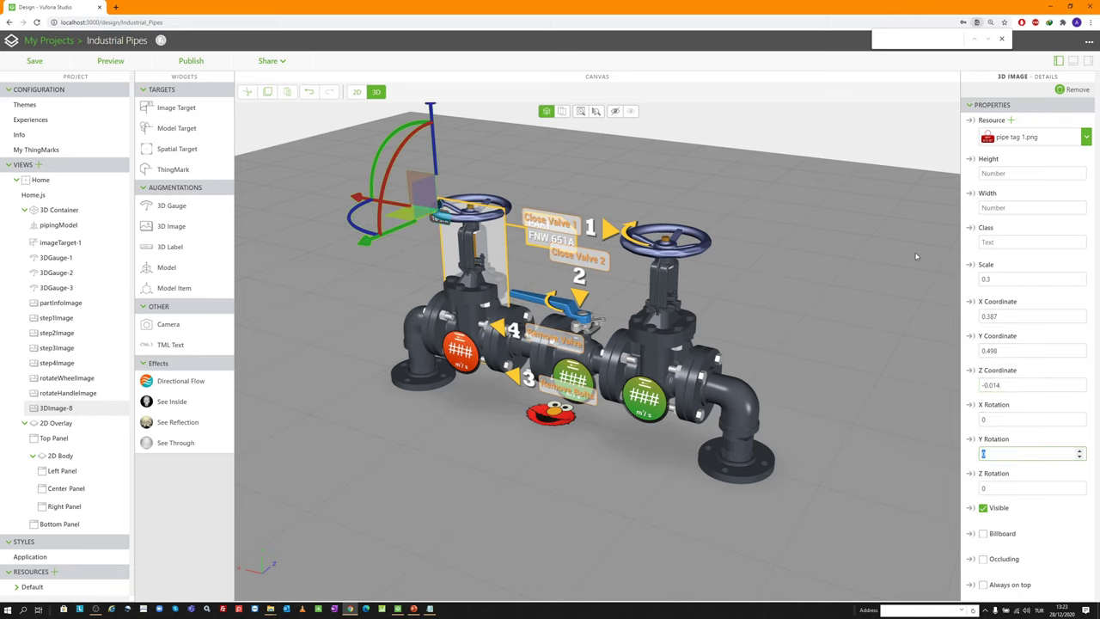
pyautogui.write('180')
pyautogui.press('Tab')
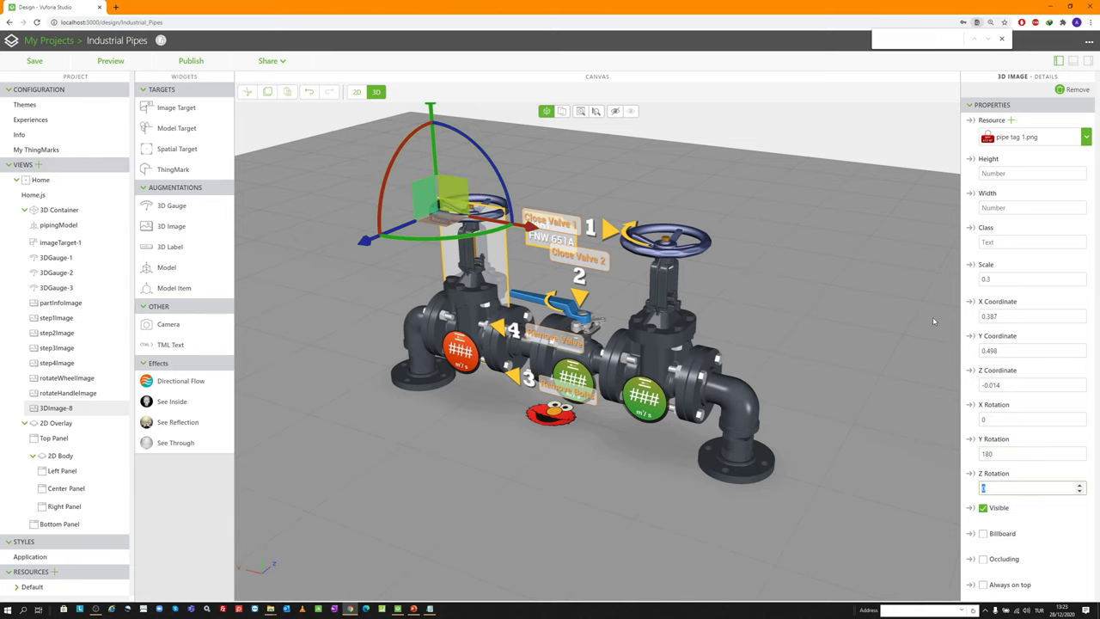
# Rename the image's Studio ID to pipeTag1
pyautogui.scroll(-2, 532, 284)
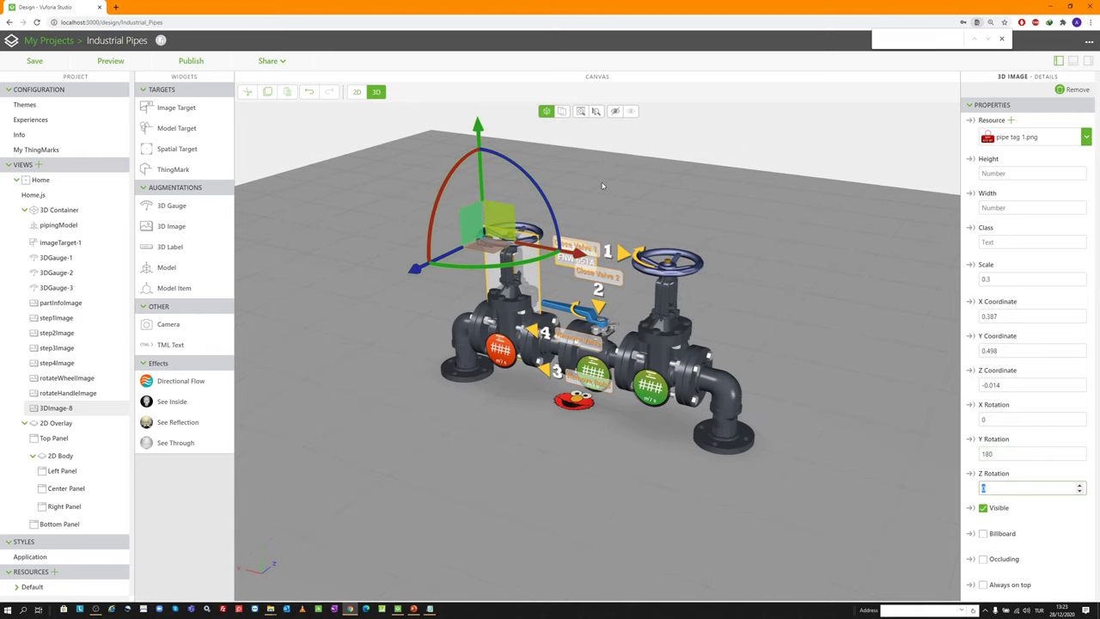
pyautogui.scroll(3, 477, 223)
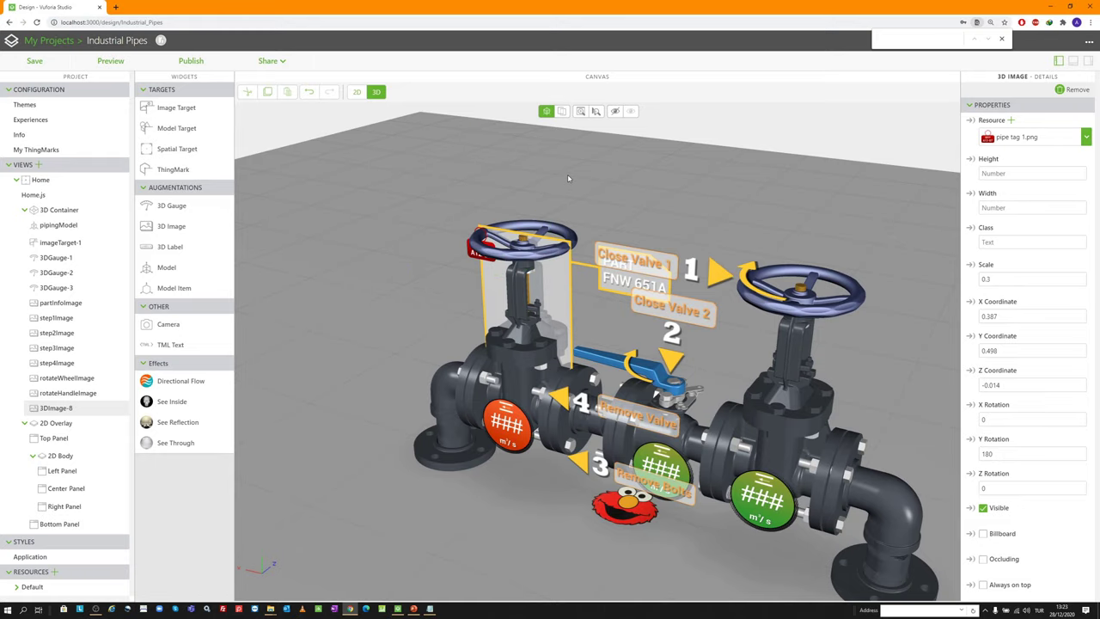
pyautogui.moveTo(567, 174); pyautogui.dragTo(483, 218)
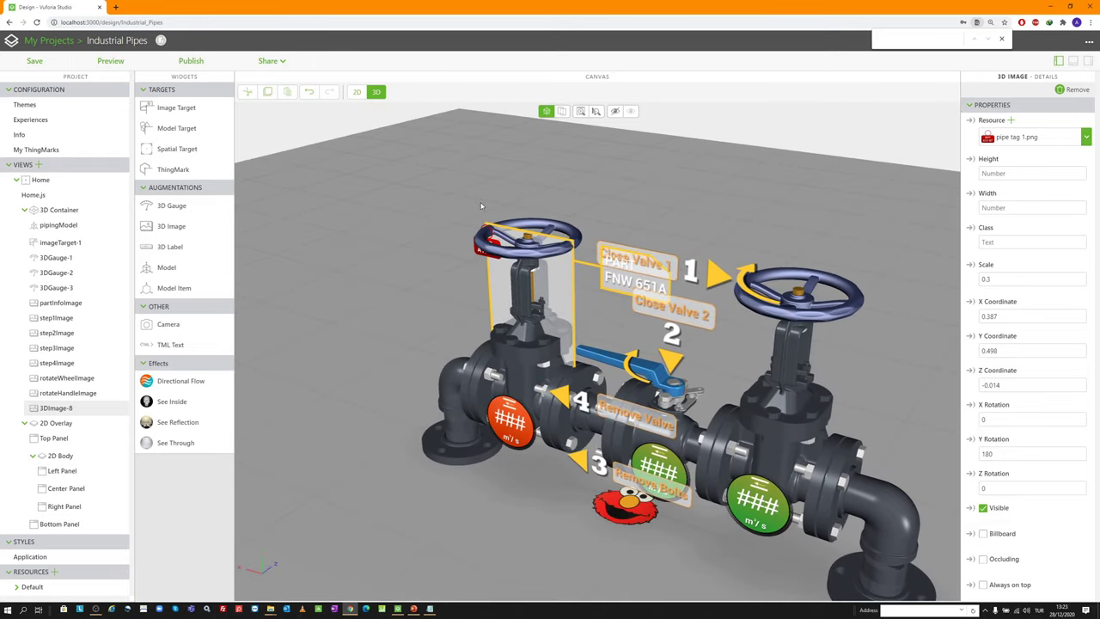
pyautogui.scroll(-2, 484, 218)
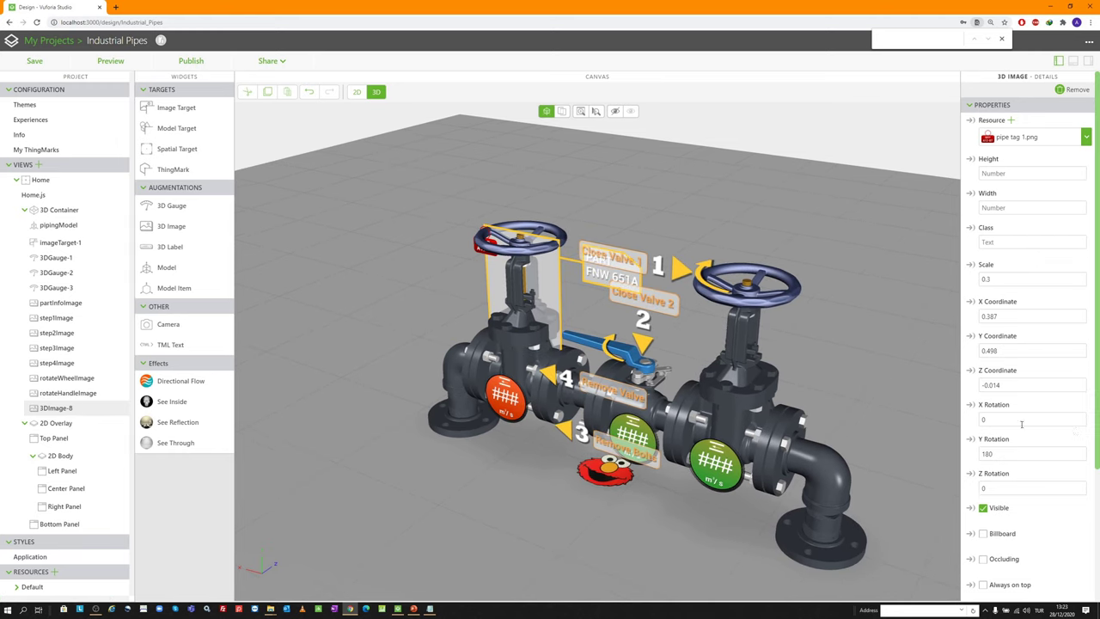
pyautogui.scroll(-2, 990, 488)
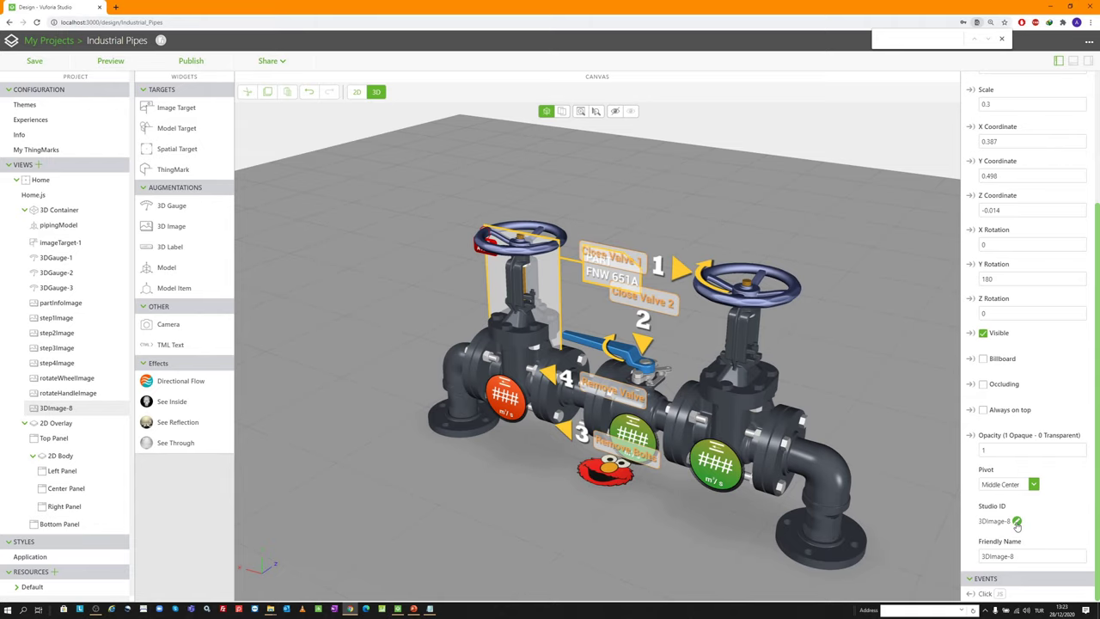
pyautogui.click(1017, 524)
pyautogui.write('pipeTag')
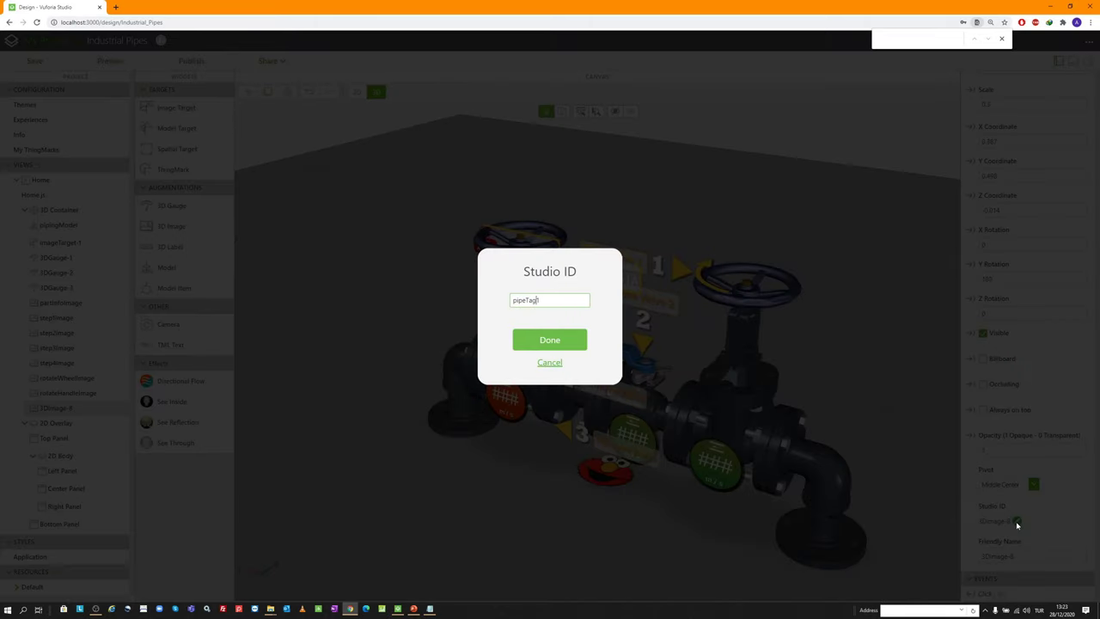
pyautogui.hotkey('ctrl', 'a')
pyautogui.press('Return')
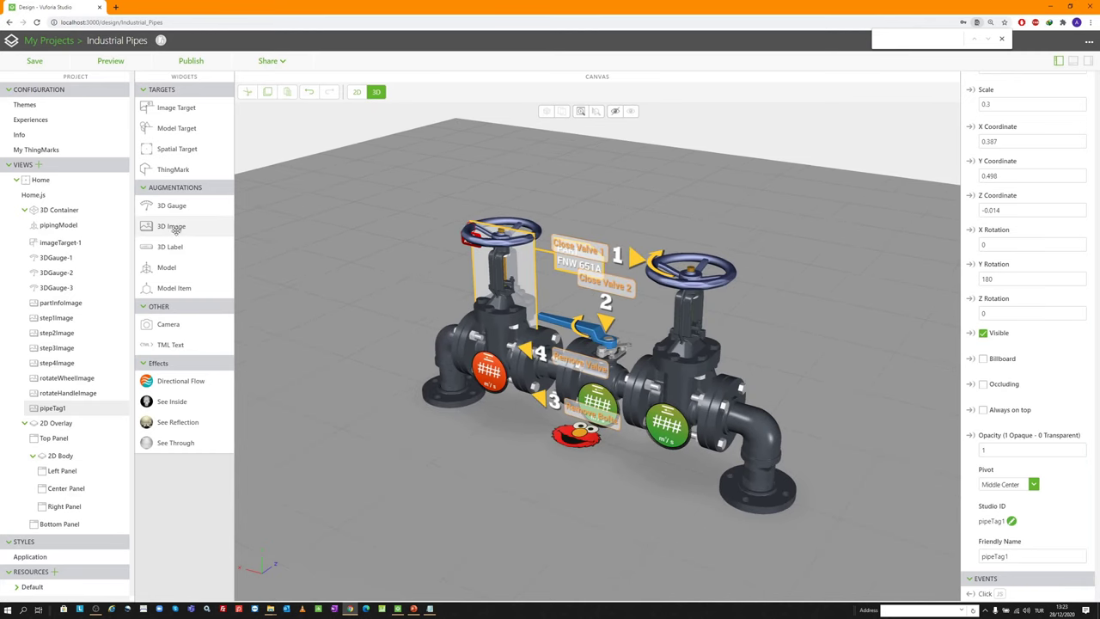
# Add a new 3D image using pipe tag 2.png
pyautogui.moveTo(171, 226); pyautogui.dragTo(361, 284)
pyautogui.click(1011, 120)
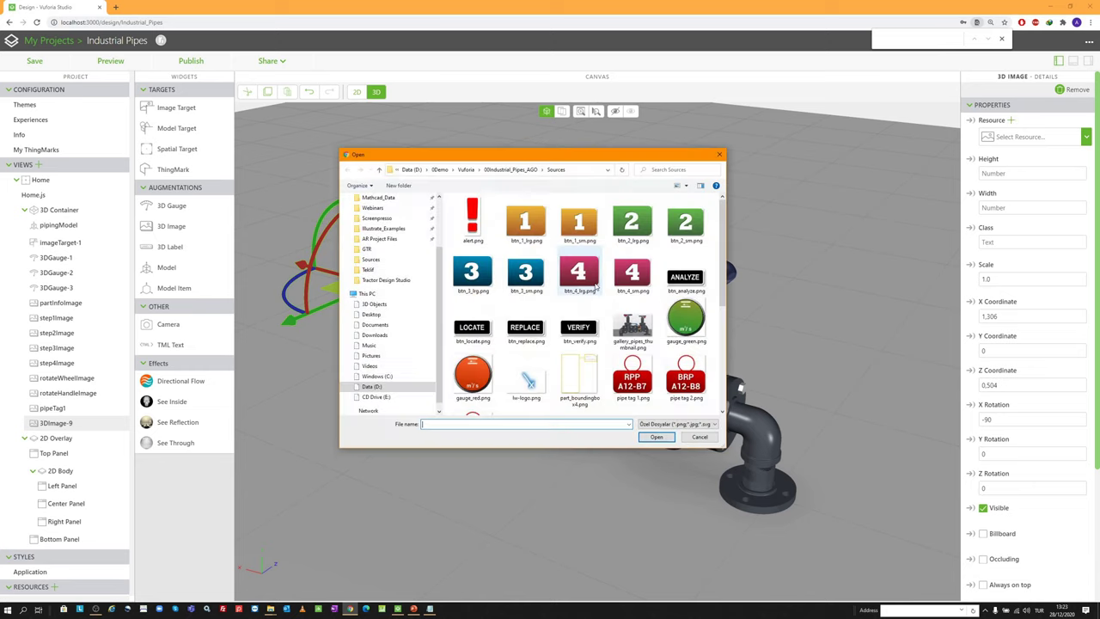
pyautogui.doubleClick(687, 378)
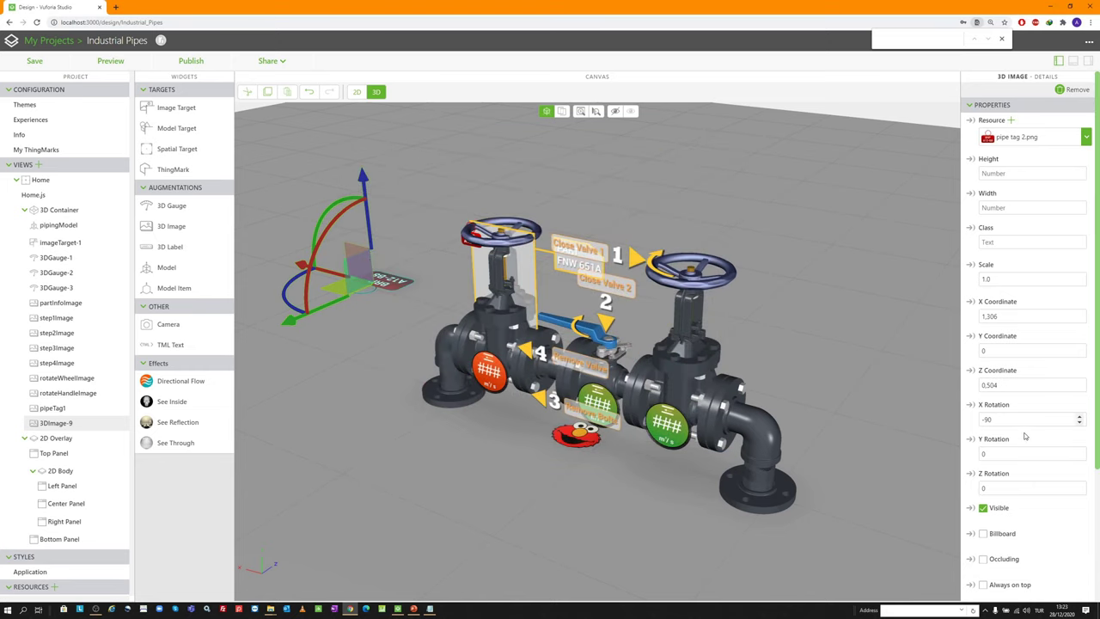
# Set scale 0.25, position -0.06, 0.252, -0.036, and rotation X 0, Y 180
pyautogui.doubleClick(1003, 279)
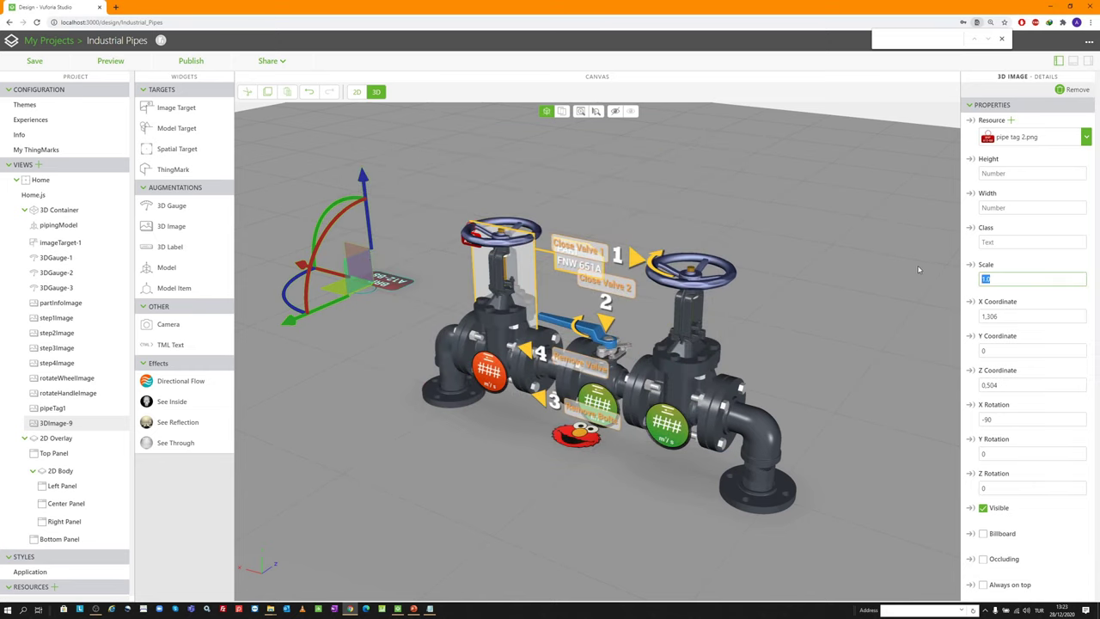
pyautogui.write('0.25')
pyautogui.press('Tab')
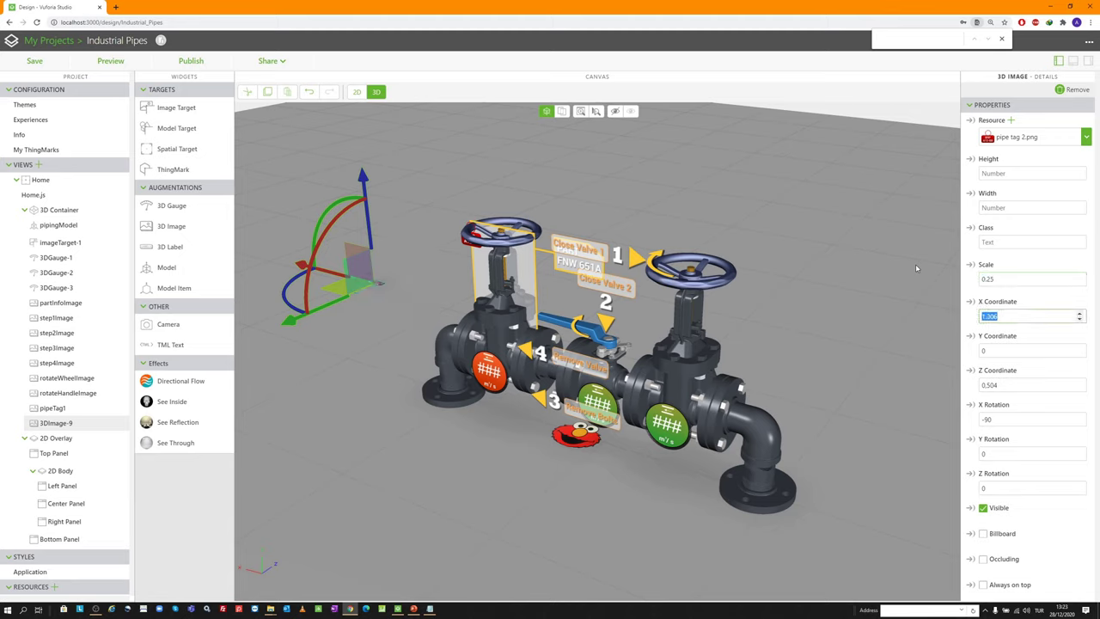
pyautogui.write('-0.06')
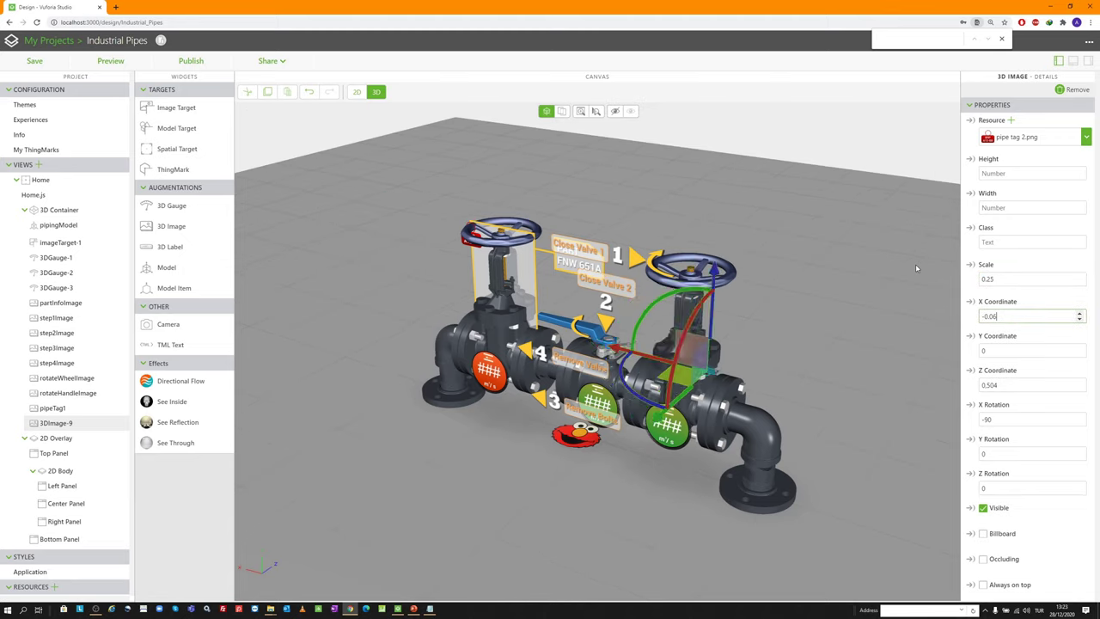
pyautogui.press('Tab')
pyautogui.write('0.252')
pyautogui.press('Tab')
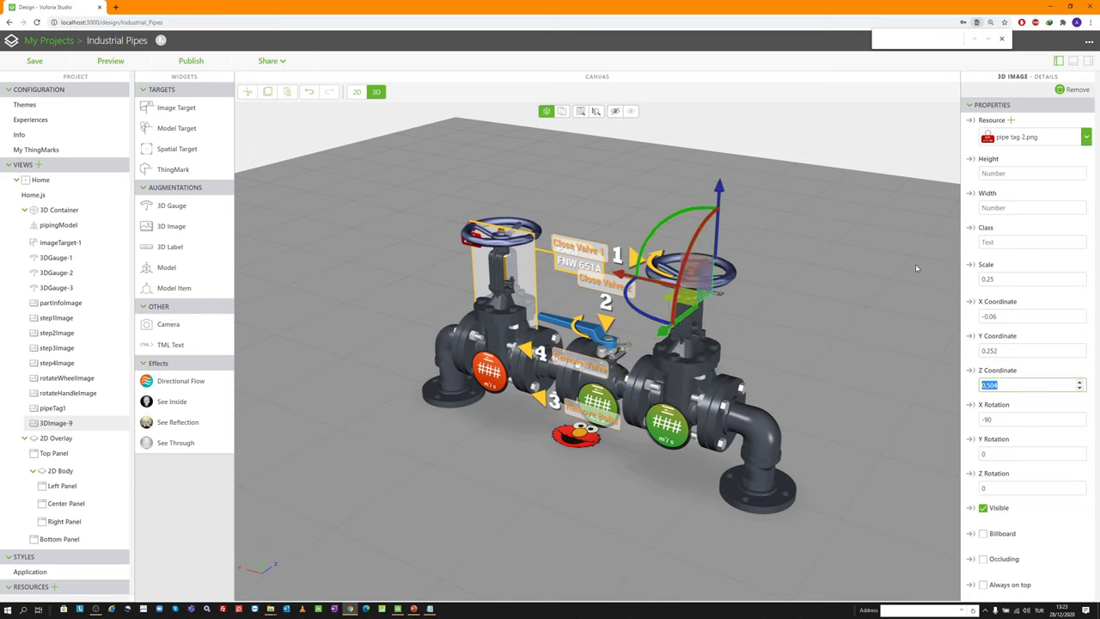
pyautogui.write('-0.036')
pyautogui.press('Tab')
pyautogui.write('0')
pyautogui.press('Tab')
pyautogui.write('180')
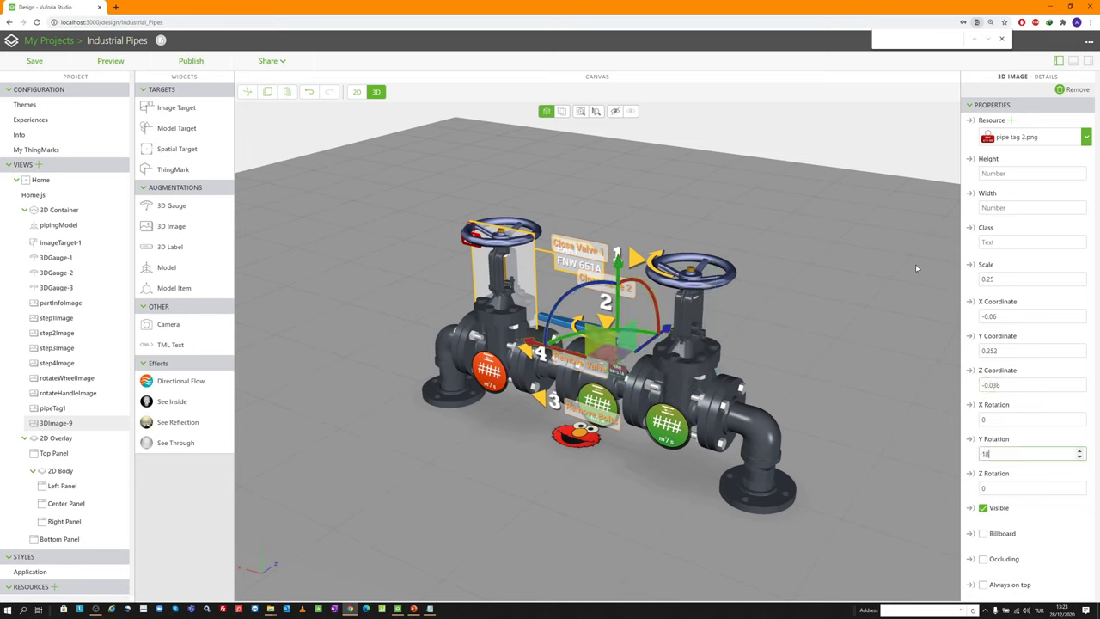
# Make the image invisible and set its Studio ID to pipeTag2
pyautogui.click(984, 508)
pyautogui.scroll(-3, 1018, 506)
pyautogui.click(1016, 520)
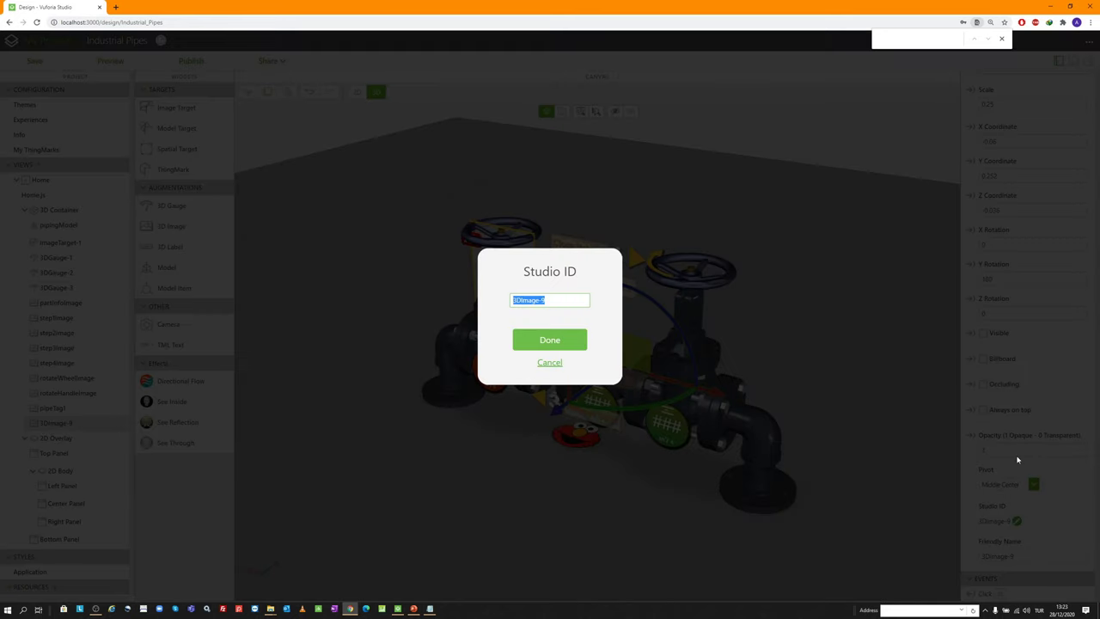
pyautogui.write('pipeTag2')
pyautogui.press('Return')
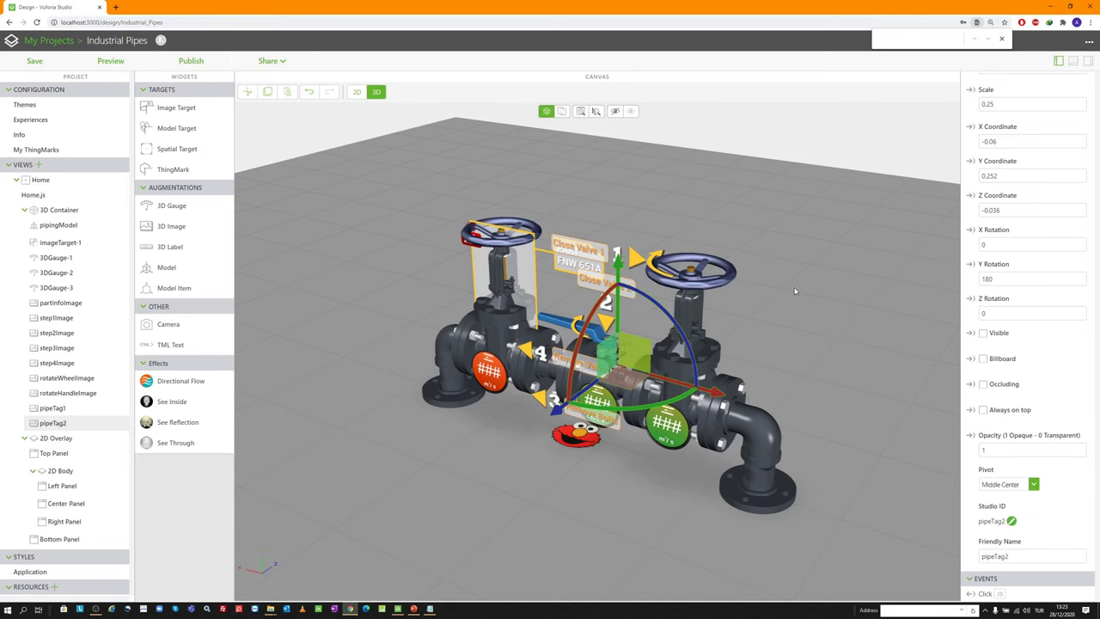
# Add another 3D image to the scene
pyautogui.scroll(5, 595, 353)
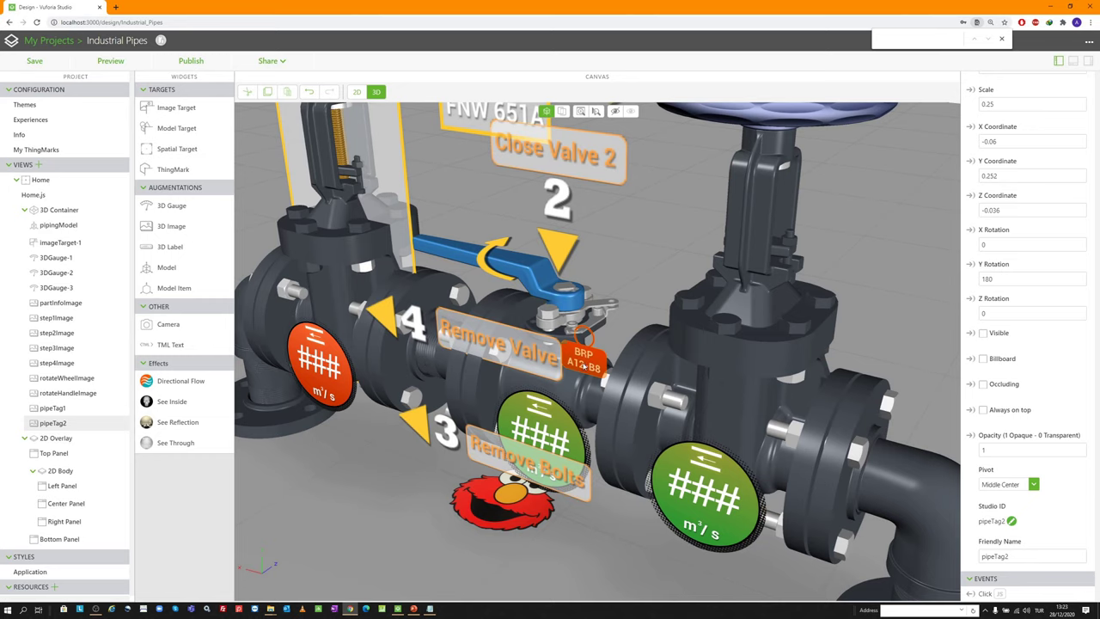
pyautogui.scroll(-5, 584, 337)
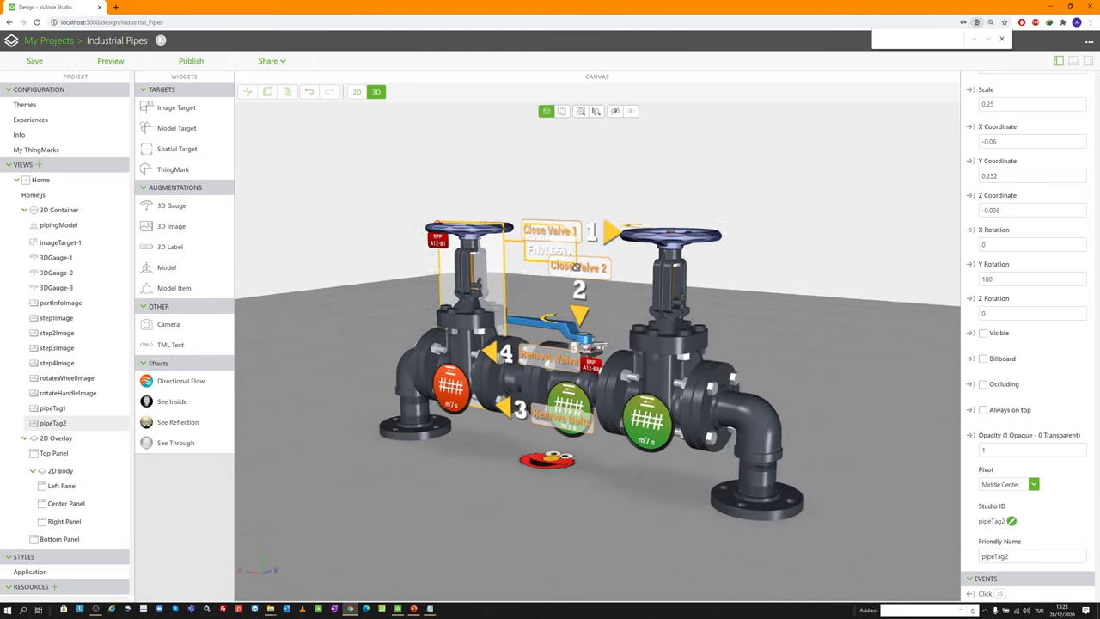
pyautogui.moveTo(575, 267); pyautogui.dragTo(571, 310)
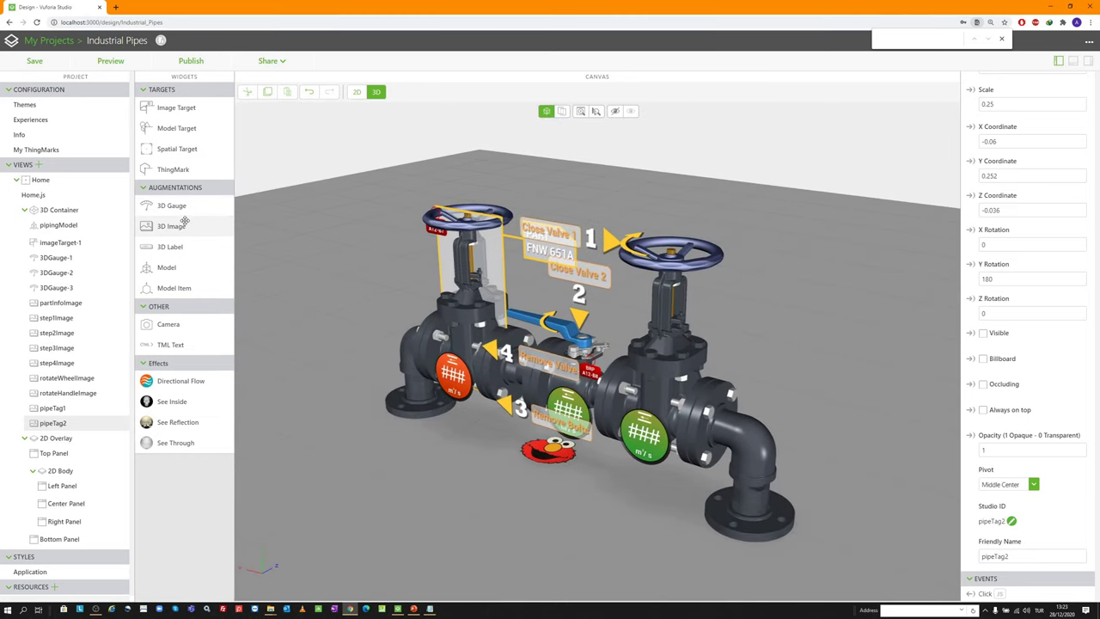
pyautogui.moveTo(184, 221); pyautogui.dragTo(348, 253)
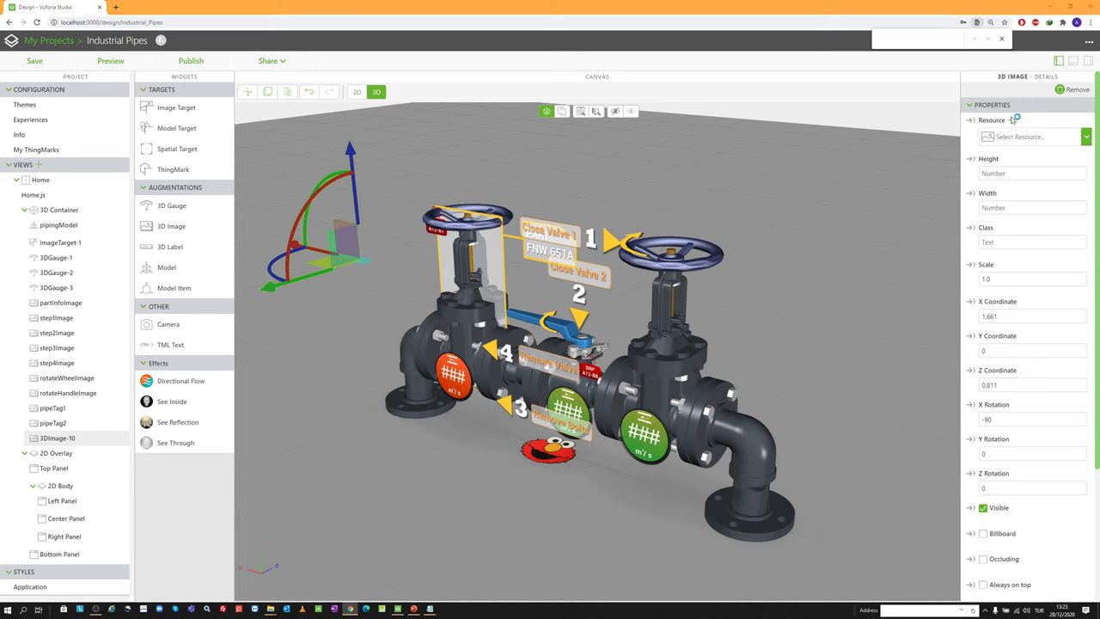
# Assign pipe tag 3.png to the new 3D image
pyautogui.click(1014, 120)
pyautogui.scroll(-3, 515, 327)
pyautogui.doubleClick(476, 337)
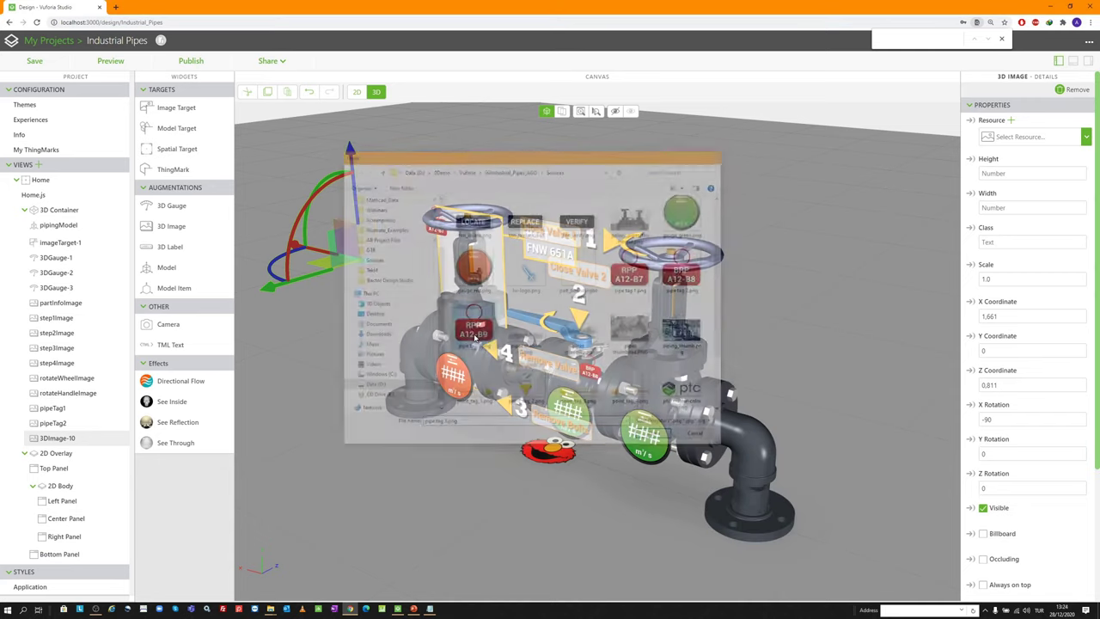
# Set scale 0.3, position -0.313, 0.498, -0.01, and rotation X 0, Y 180
pyautogui.doubleClick(996, 279)
pyautogui.write('0.3')
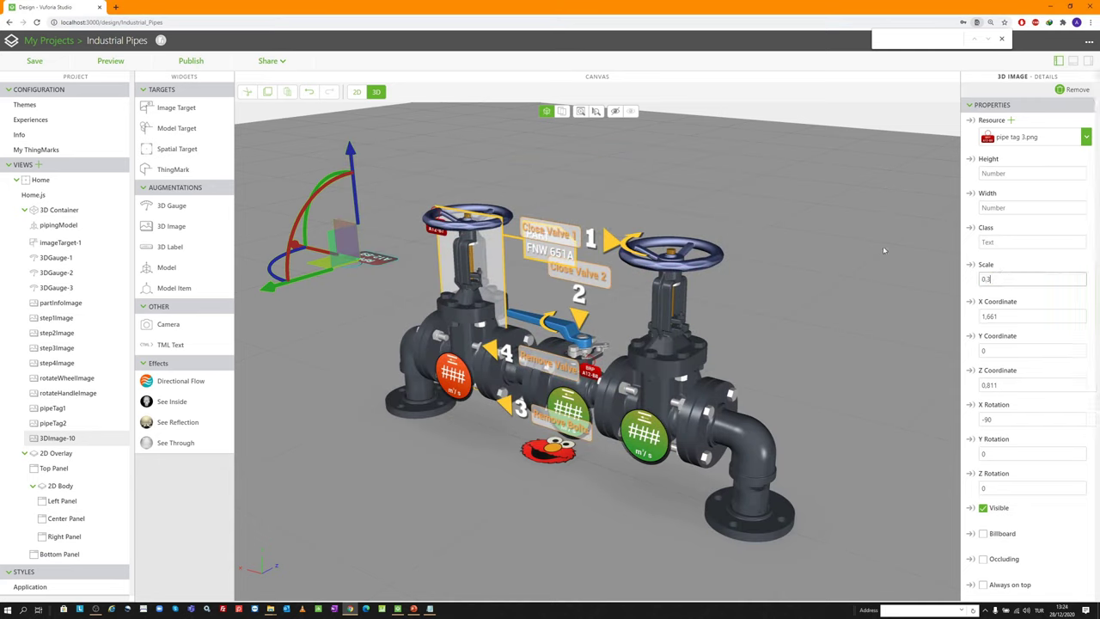
pyautogui.press('Tab')
pyautogui.write('-0.313')
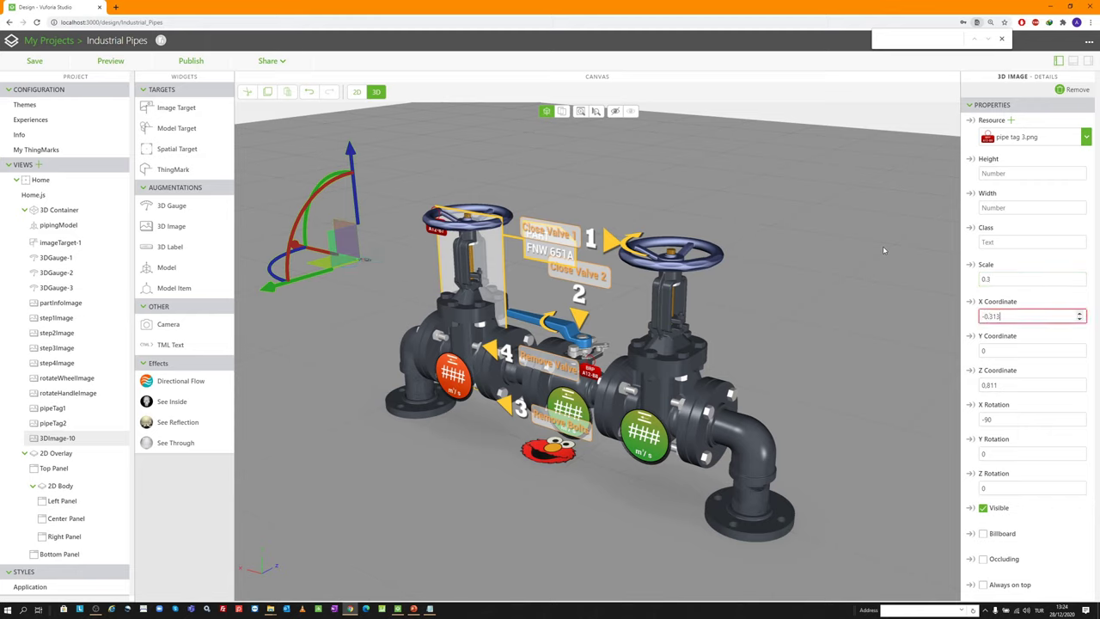
pyautogui.press('Tab')
pyautogui.write('0.498')
pyautogui.press('Tab')
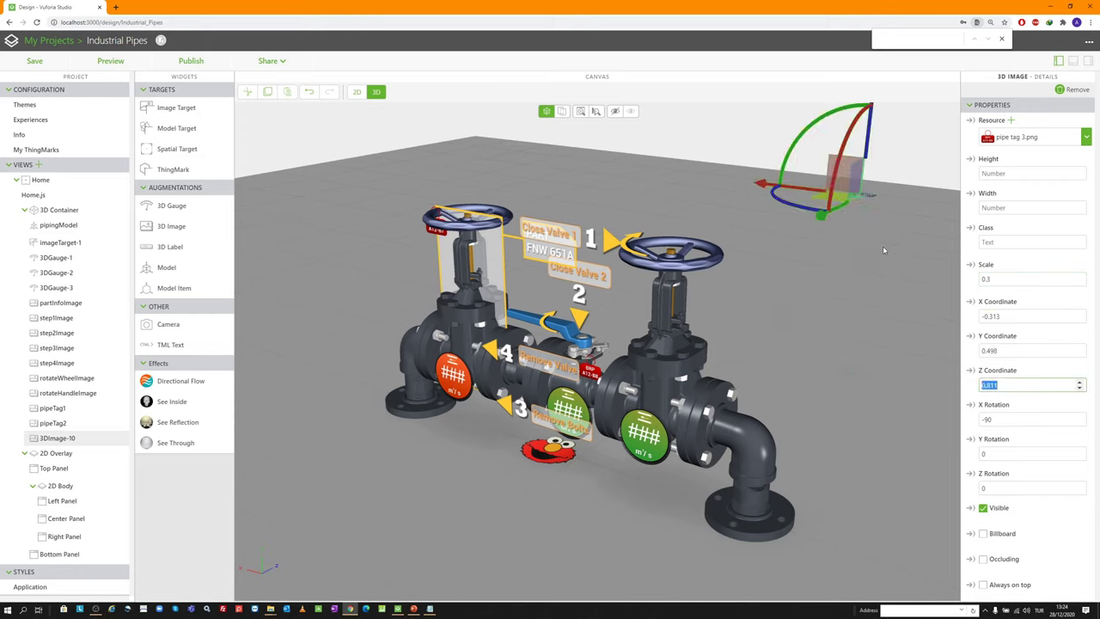
pyautogui.write('-0.01')
pyautogui.press('Tab')
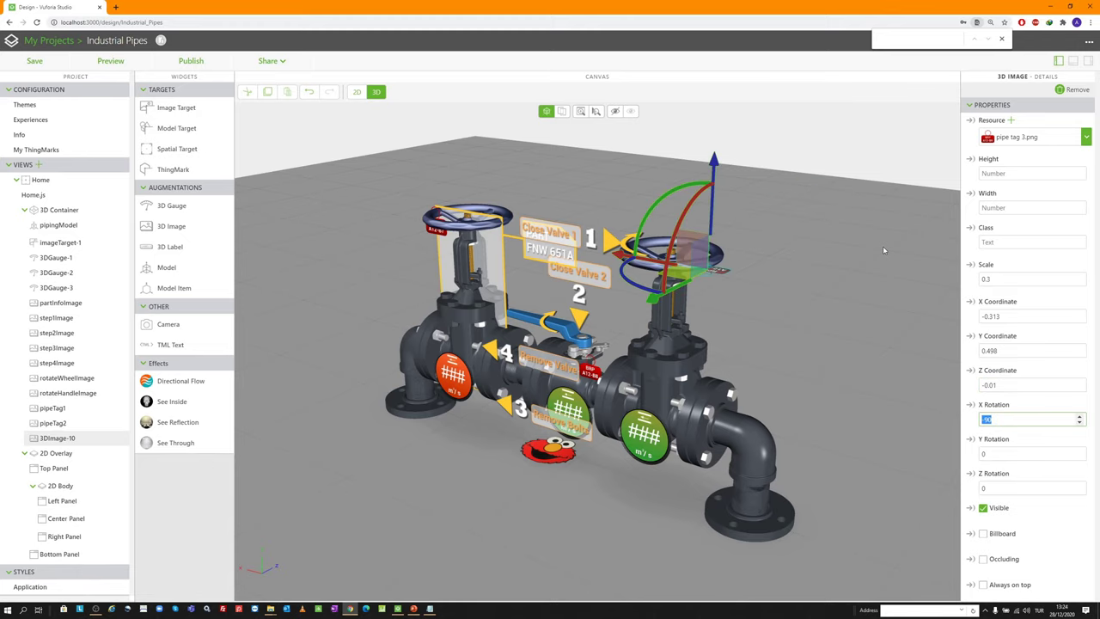
pyautogui.write('0')
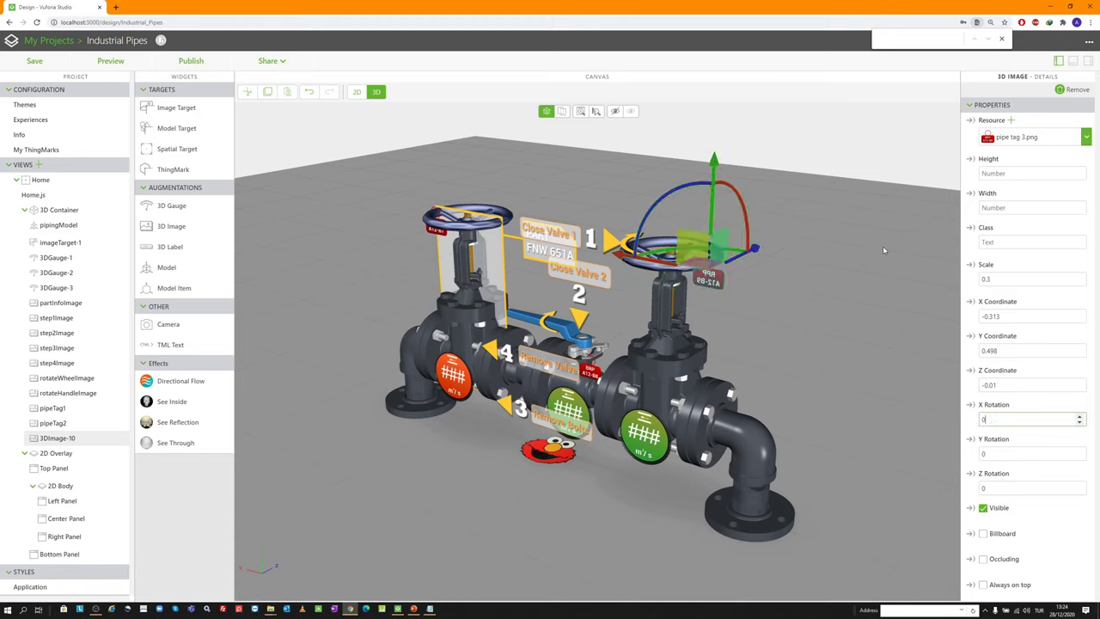
pyautogui.press('Tab')
pyautogui.write('180')
pyautogui.press('Tab')
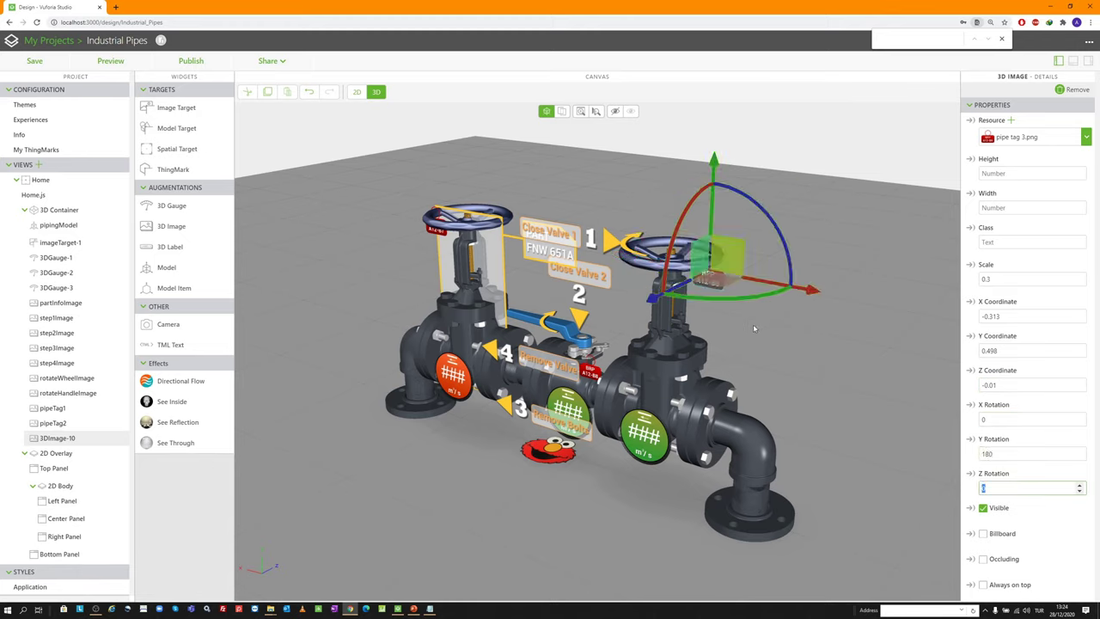
# Compare the tags on the three valves, then rename the new one pipeTag3
pyautogui.click(71, 425)
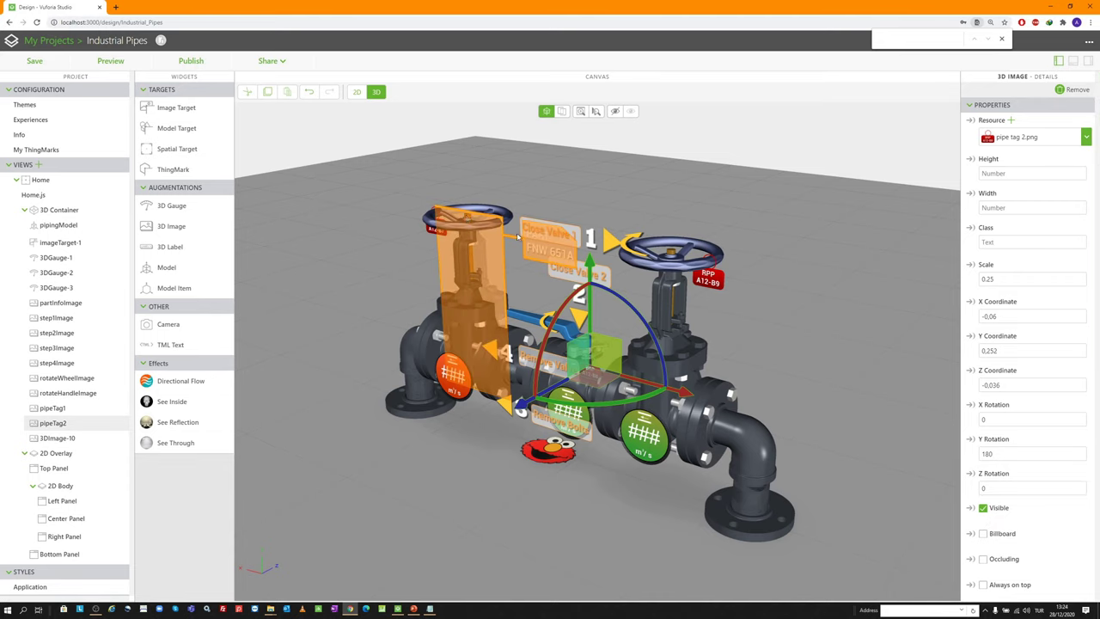
pyautogui.click(432, 231)
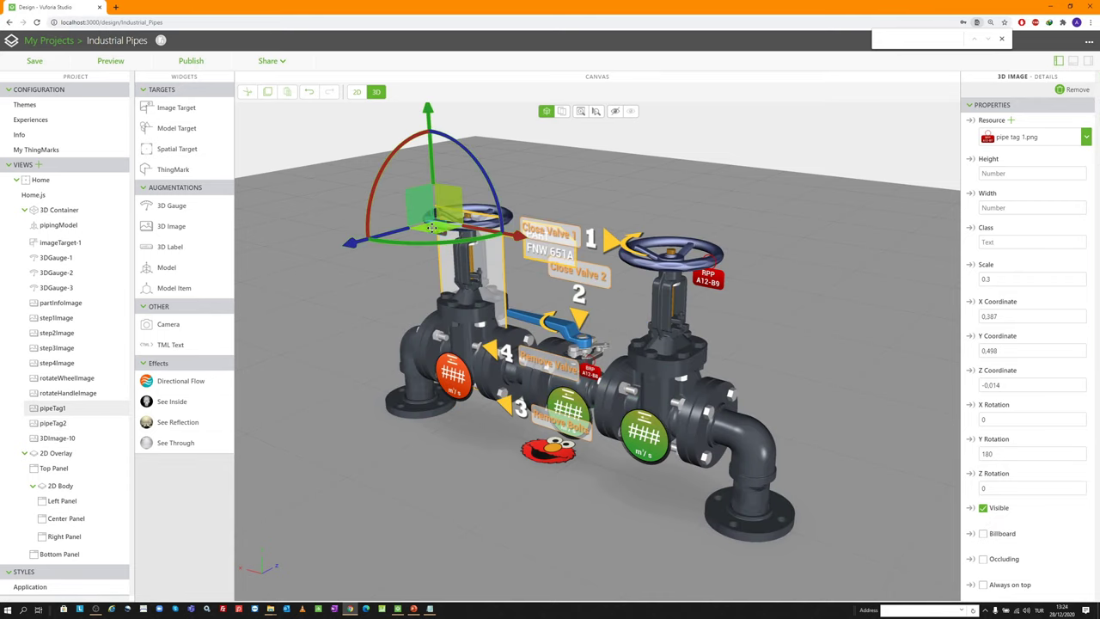
pyautogui.click(605, 376)
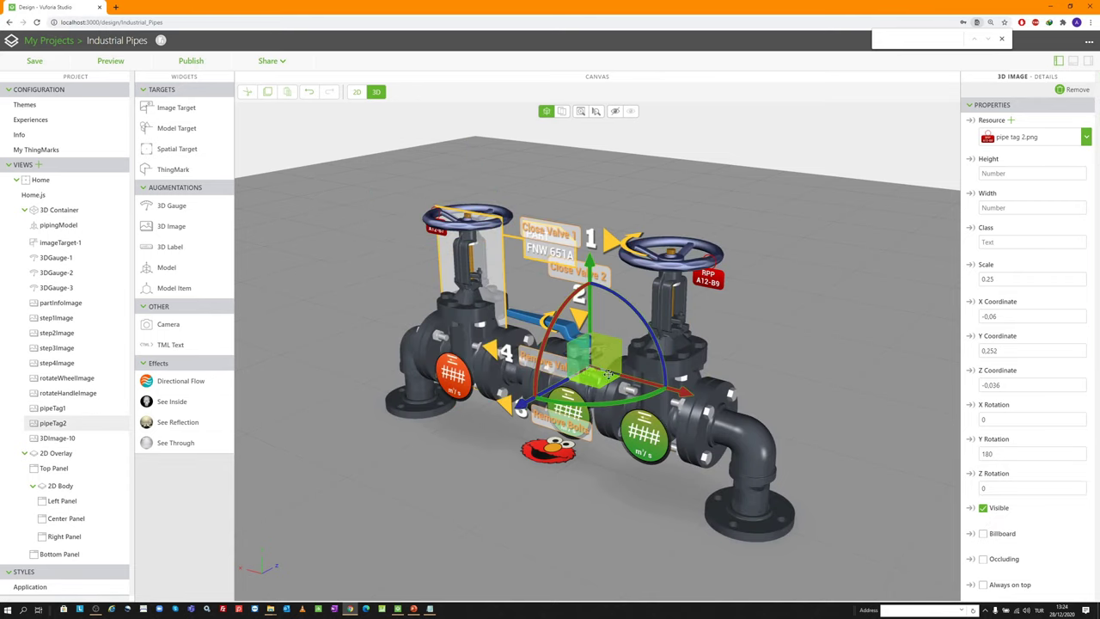
pyautogui.click(708, 277)
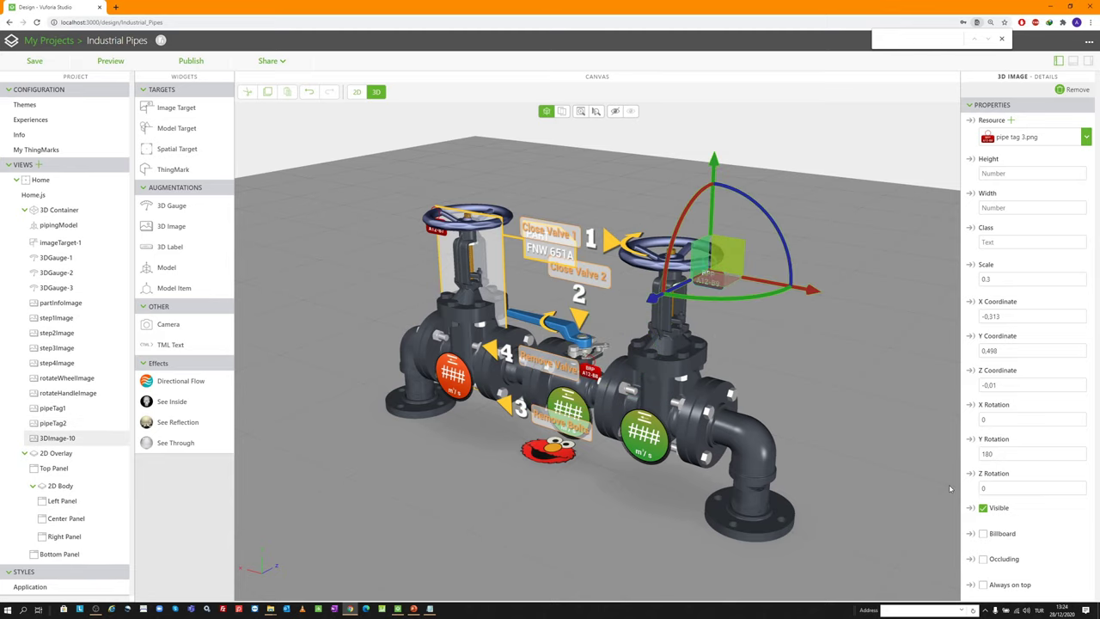
pyautogui.scroll(-2, 1014, 467)
pyautogui.click(1021, 522)
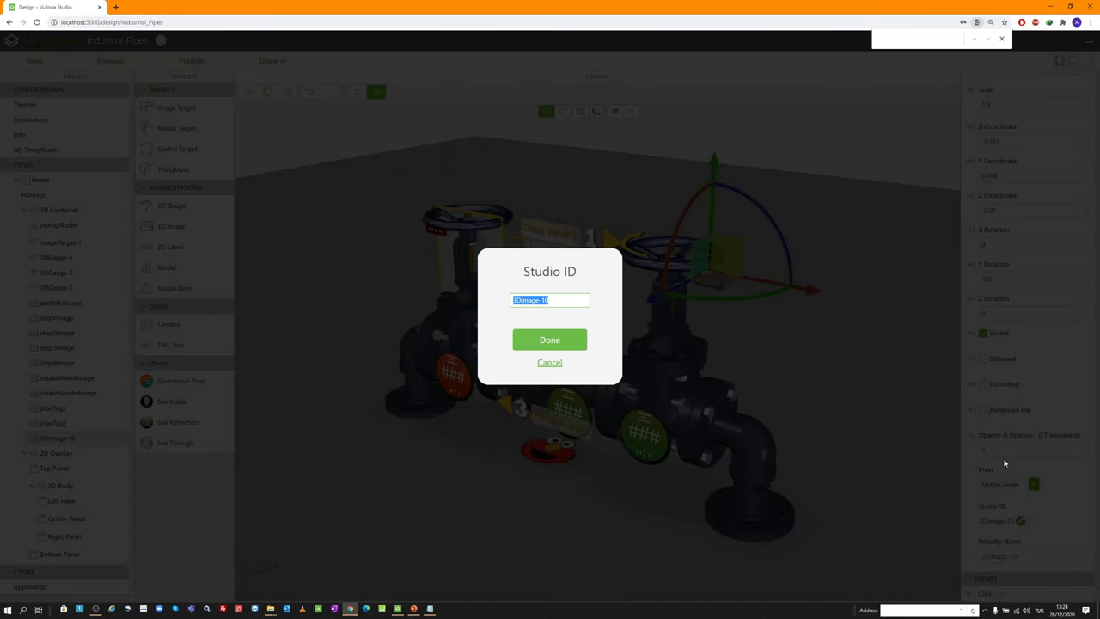
pyautogui.write('pipeTag3')
pyautogui.click(570, 342)
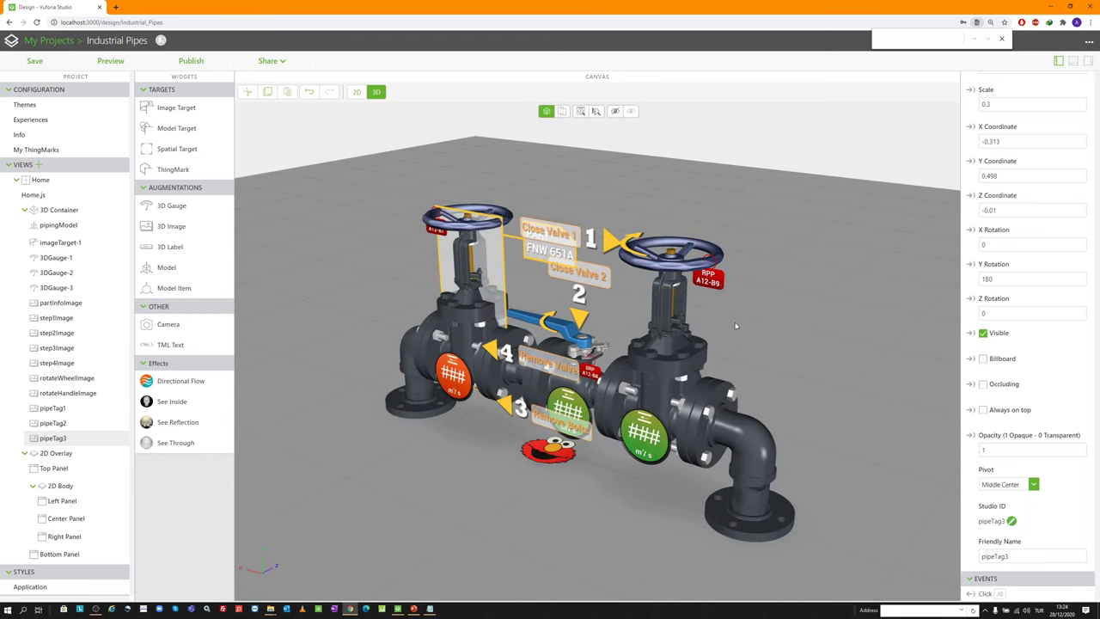
# Add a new 3D image using waste pipe tag.png
pyautogui.moveTo(737, 326); pyautogui.dragTo(732, 324)
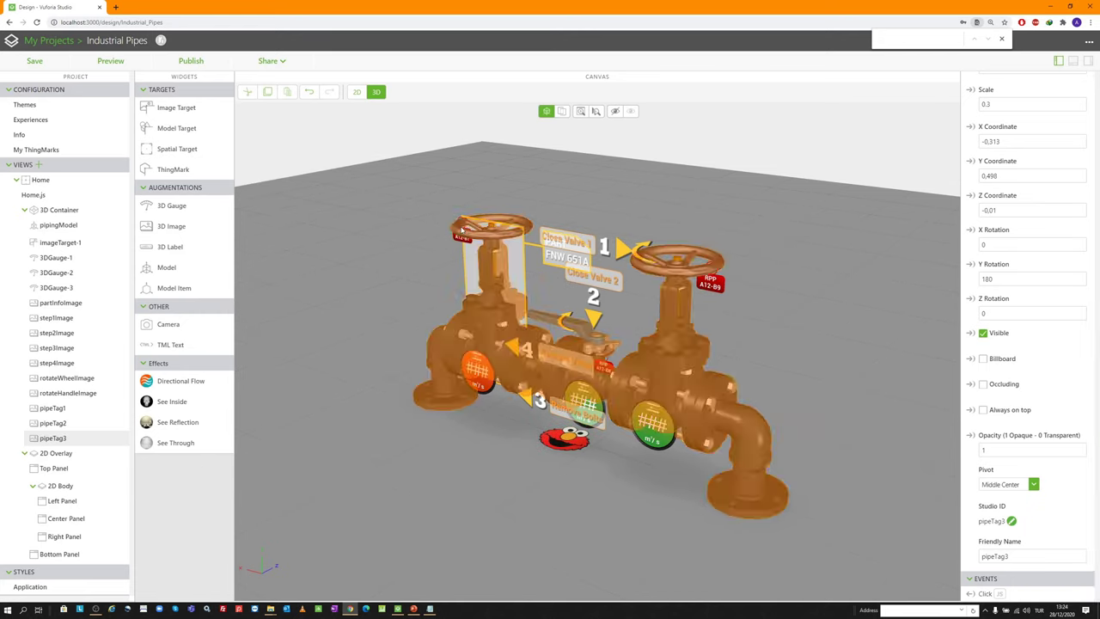
pyautogui.moveTo(178, 230); pyautogui.dragTo(368, 279)
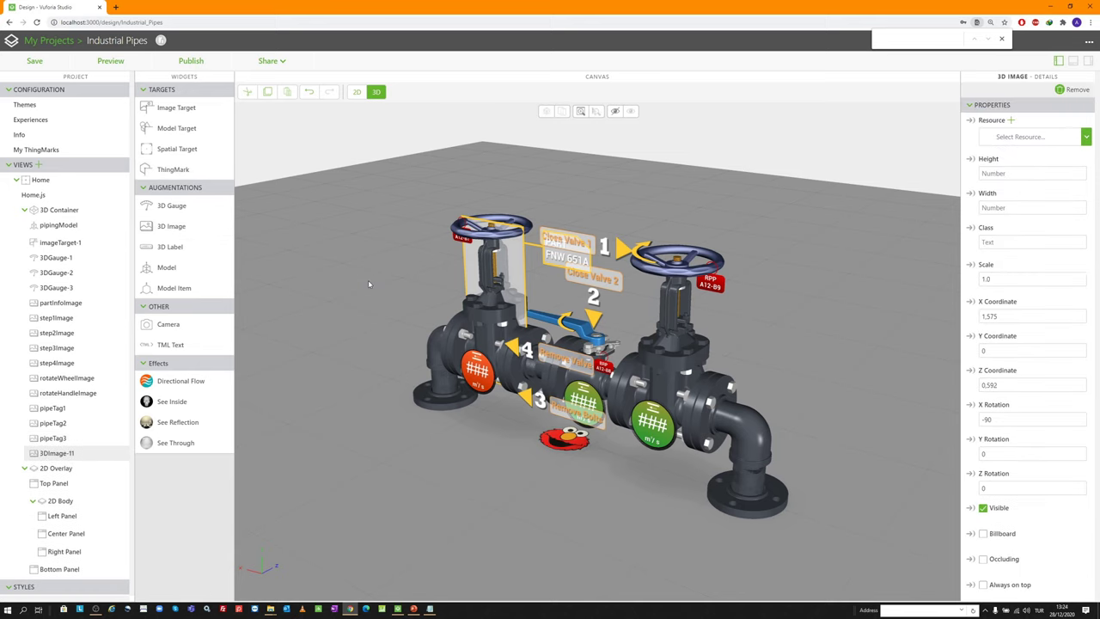
pyautogui.click(1011, 122)
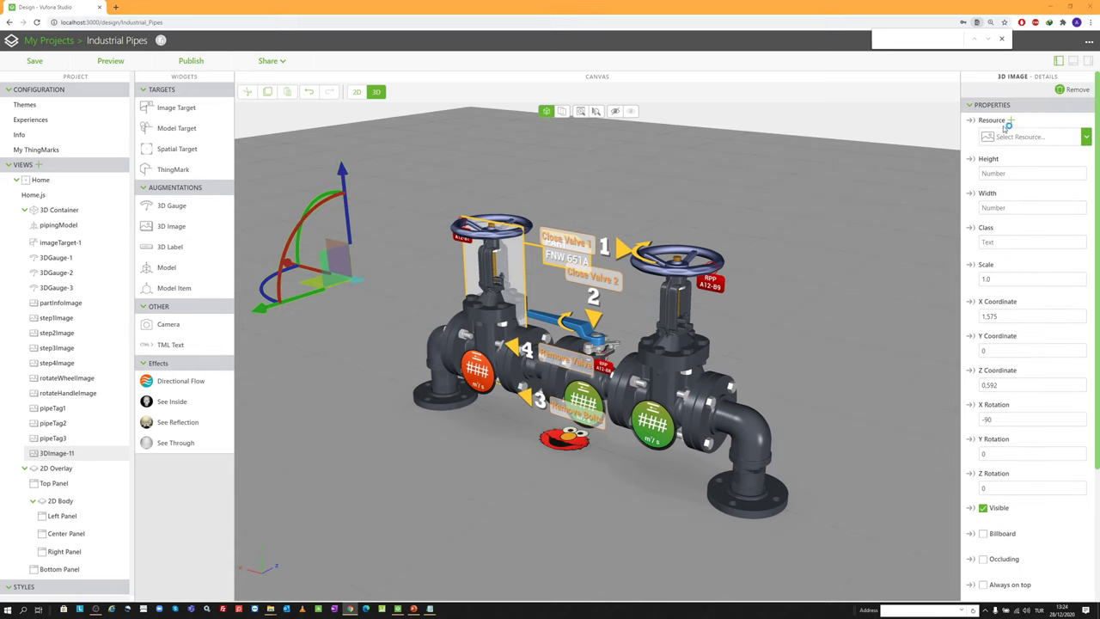
pyautogui.scroll(-5, 561, 404)
pyautogui.doubleClick(531, 399)
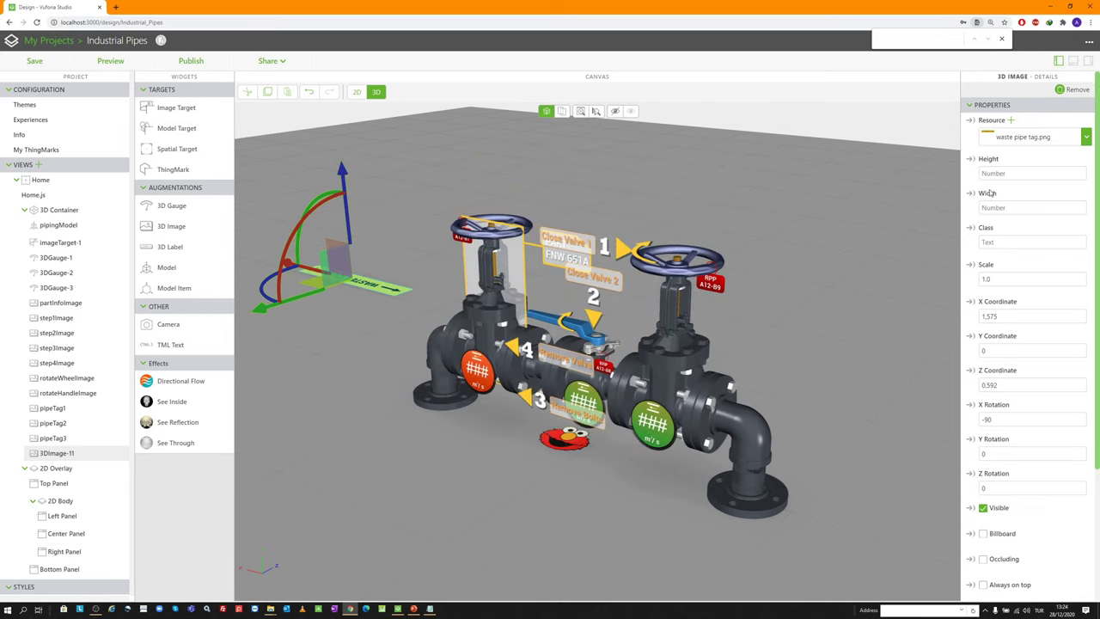
# Set scale 0.25, position -.032, 0.185, -.048, and rotation X 0, Y 180
pyautogui.doubleClick(1006, 280)
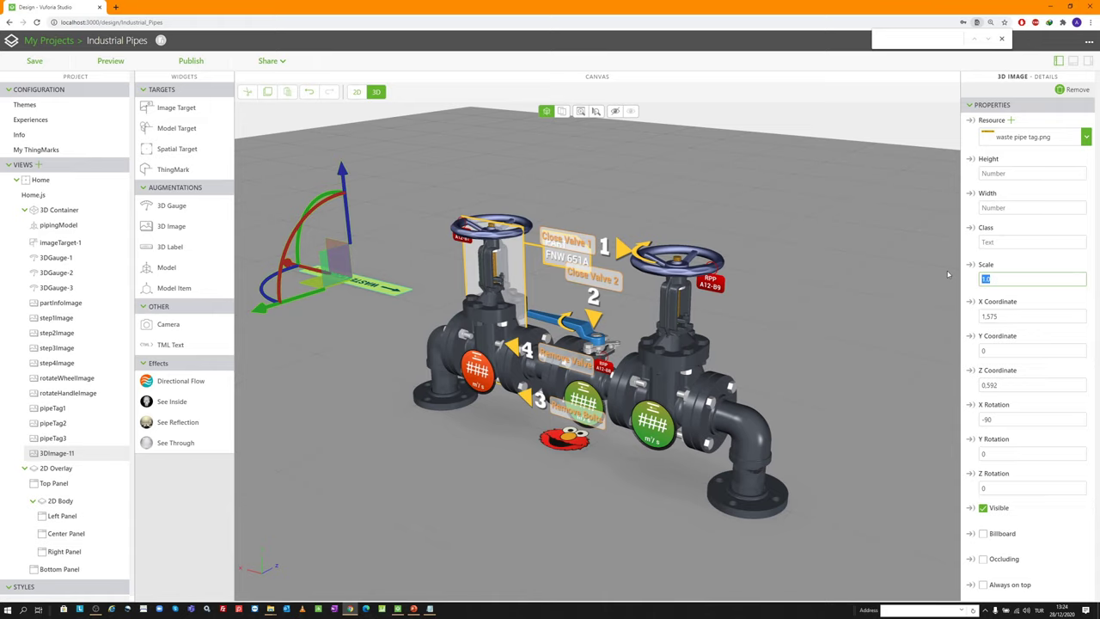
pyautogui.write('0.25')
pyautogui.press('Tab')
pyautogui.write('-')
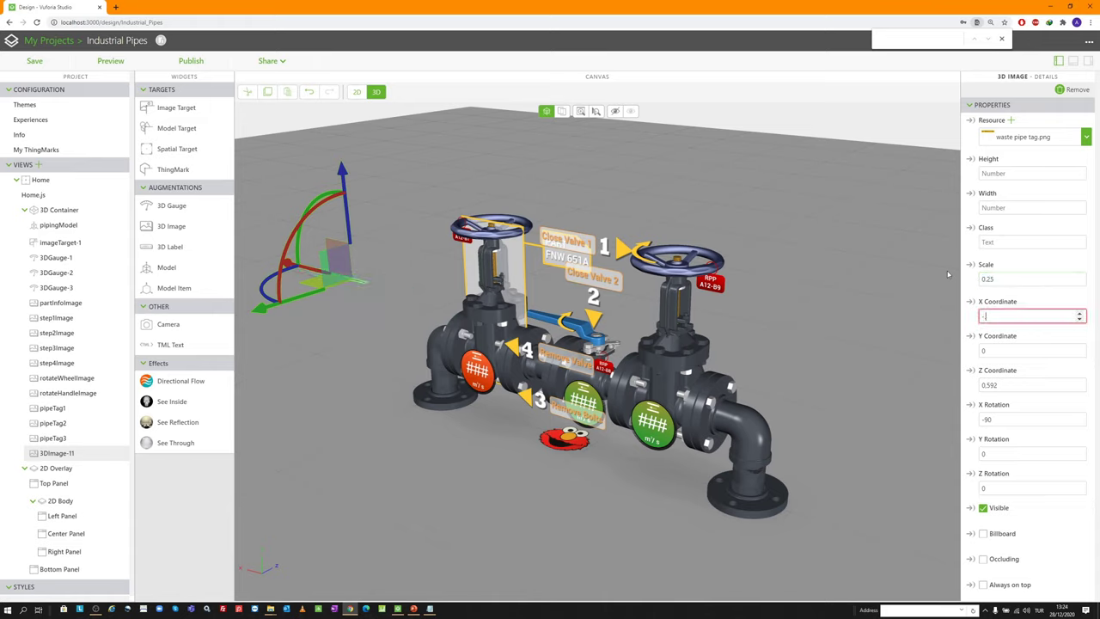
pyautogui.write('0.31')
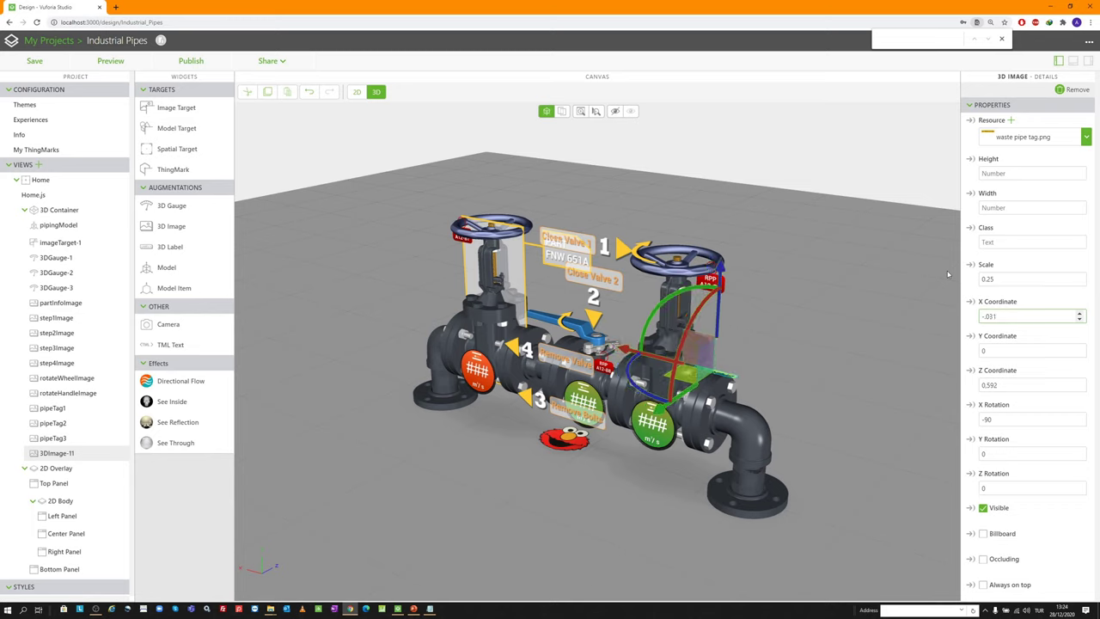
pyautogui.press('BackSpace')
pyautogui.write('2')
pyautogui.press('Tab')
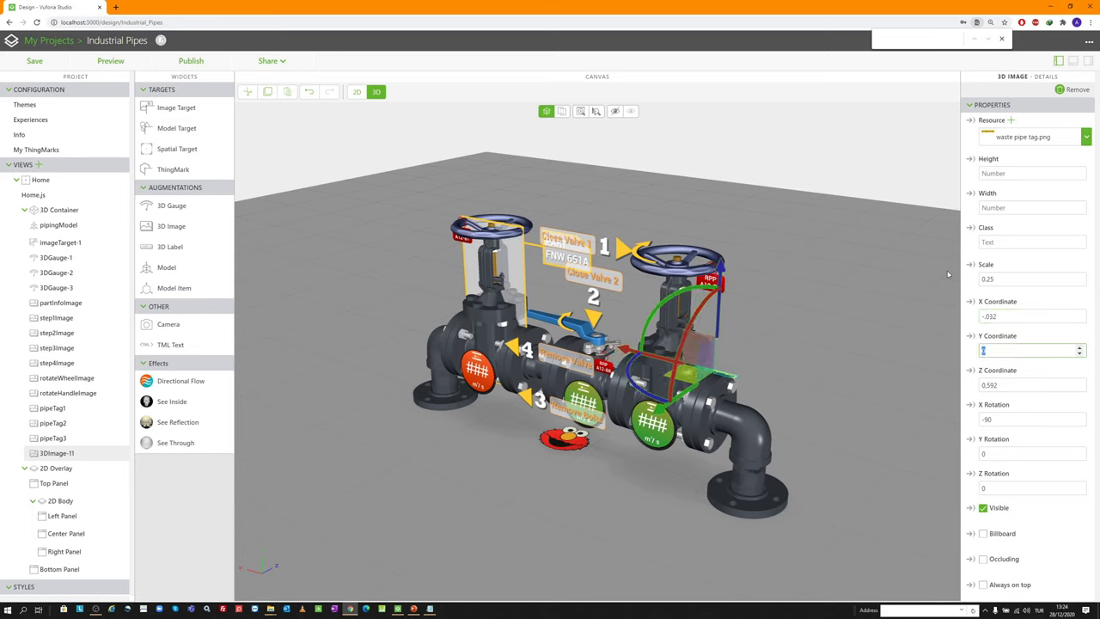
pyautogui.write('0.185')
pyautogui.press('Tab')
pyautogui.write('-.0048')
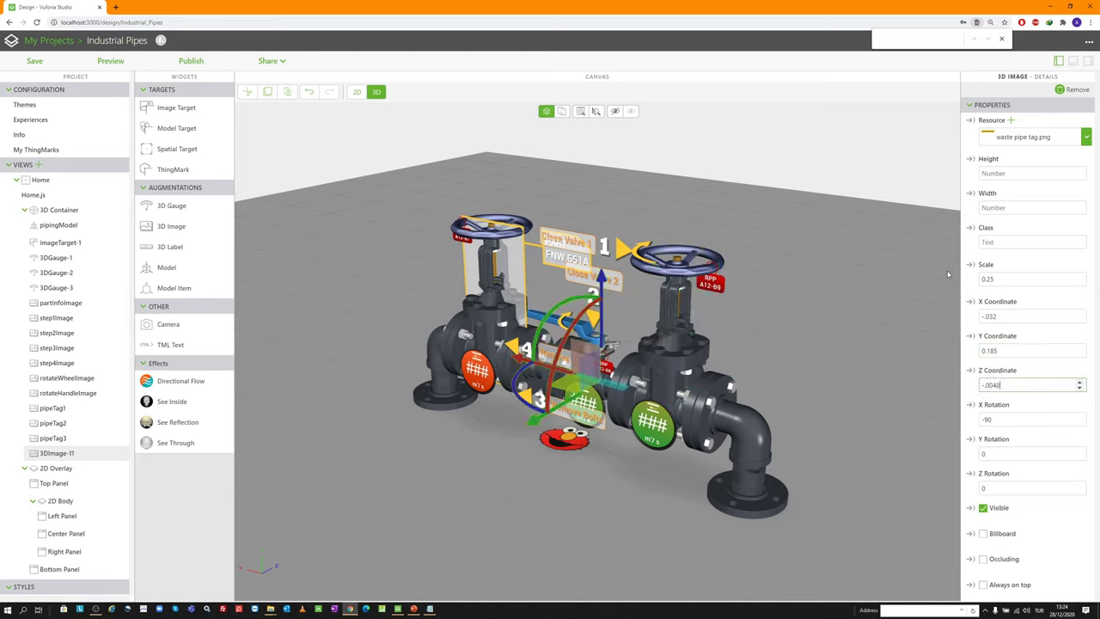
pyautogui.press('BackSpace')
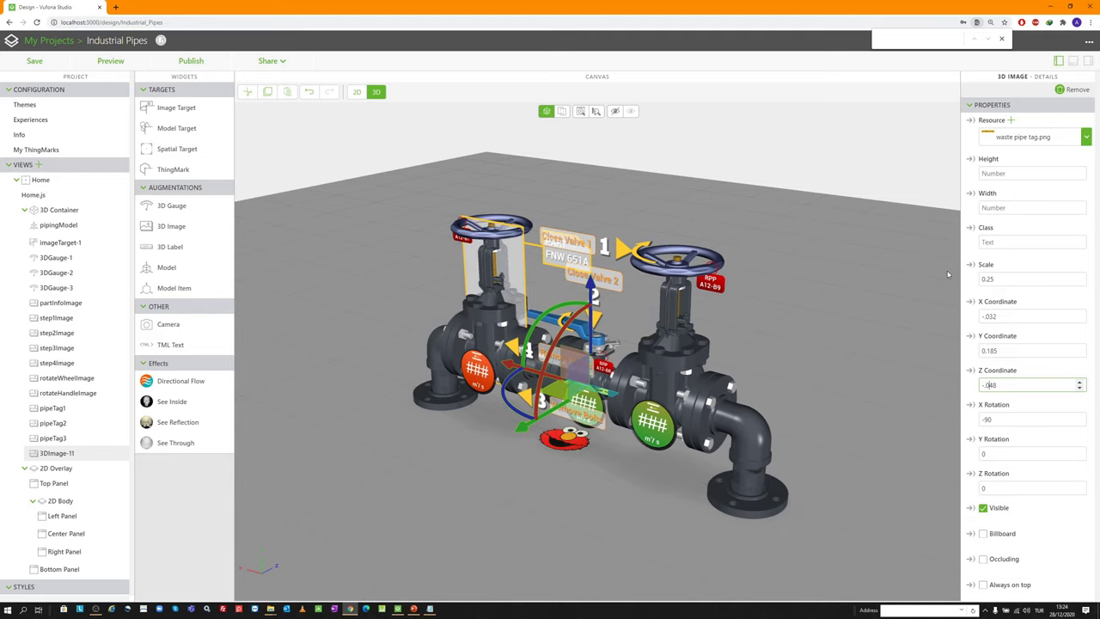
pyautogui.press('Tab')
pyautogui.write('0')
pyautogui.press('Tab')
pyautogui.write('180')
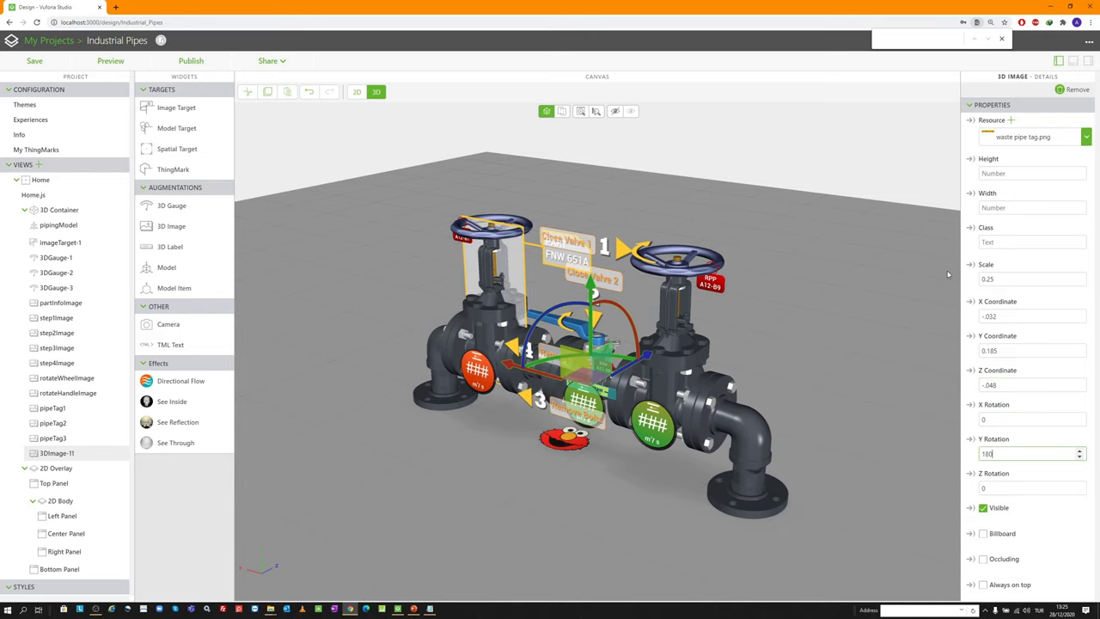
# Rename the image's Studio ID to wasteLiquidImage
pyautogui.scroll(10, 593, 361)
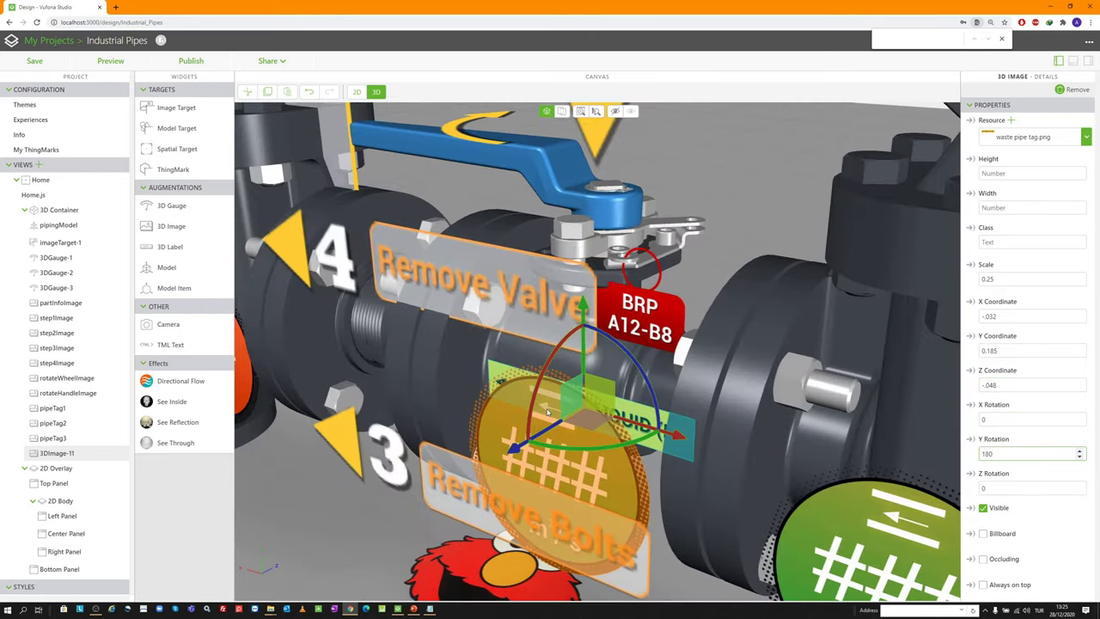
pyautogui.moveTo(593, 361); pyautogui.dragTo(749, 417)
pyautogui.scroll(-15, 749, 417)
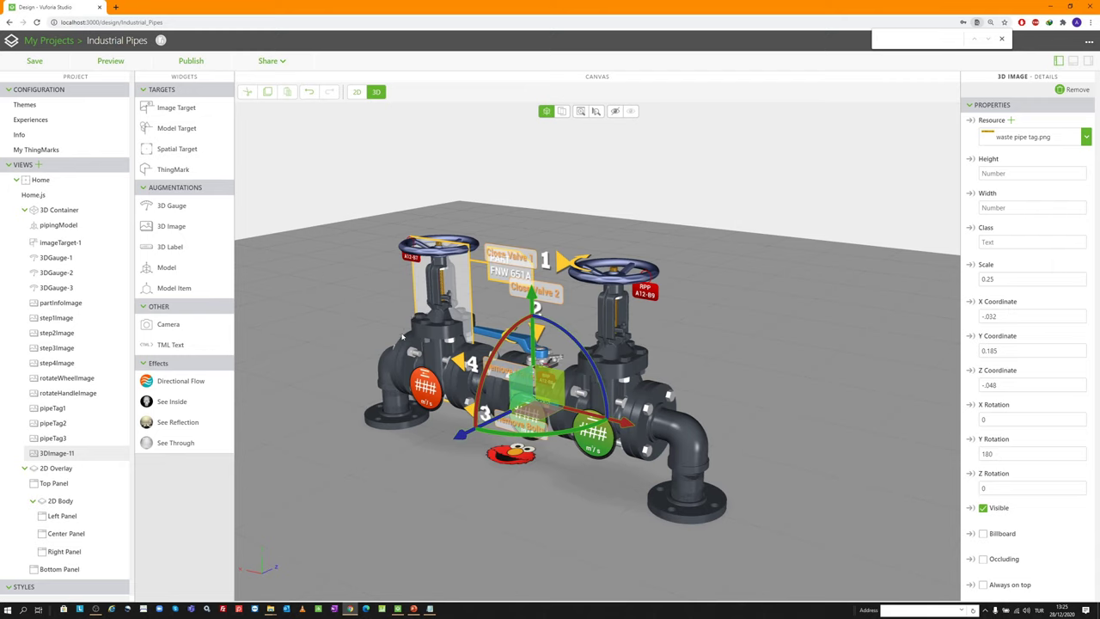
pyautogui.scroll(-2, 1017, 478)
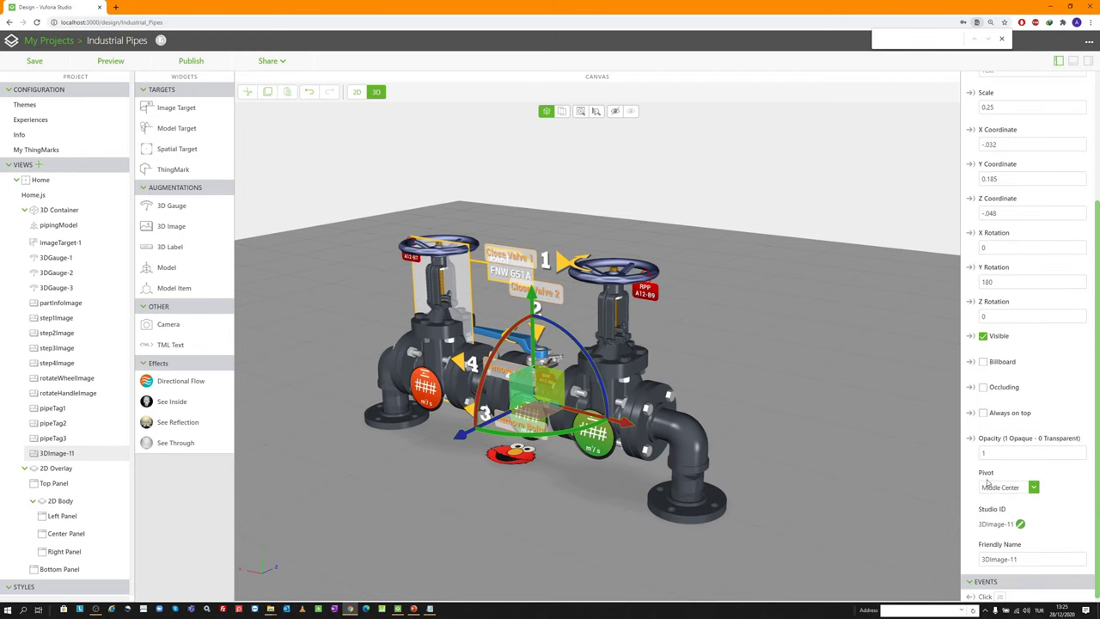
pyautogui.click(1019, 520)
pyautogui.write('wasteLiquidImage')
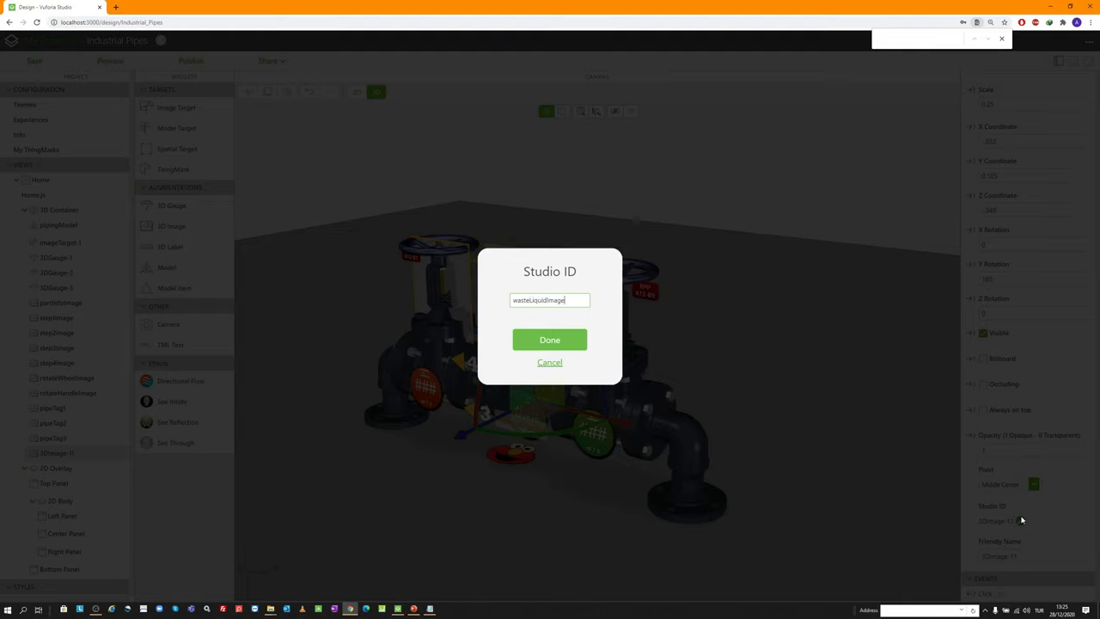
pyautogui.press('Return')
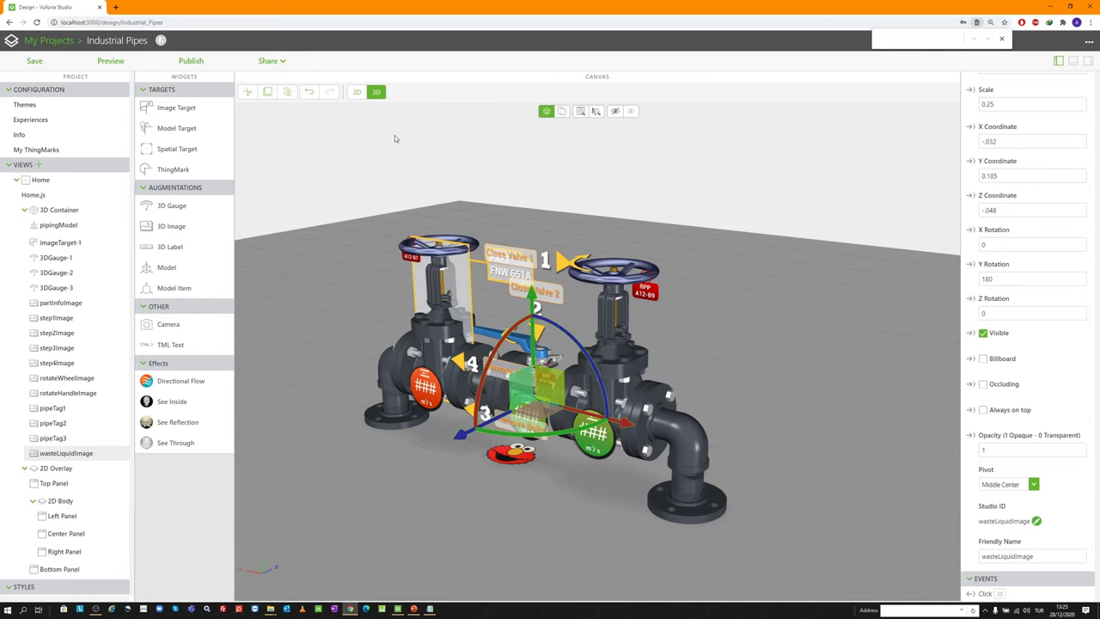
pyautogui.moveTo(395, 135); pyautogui.dragTo(643, 267)
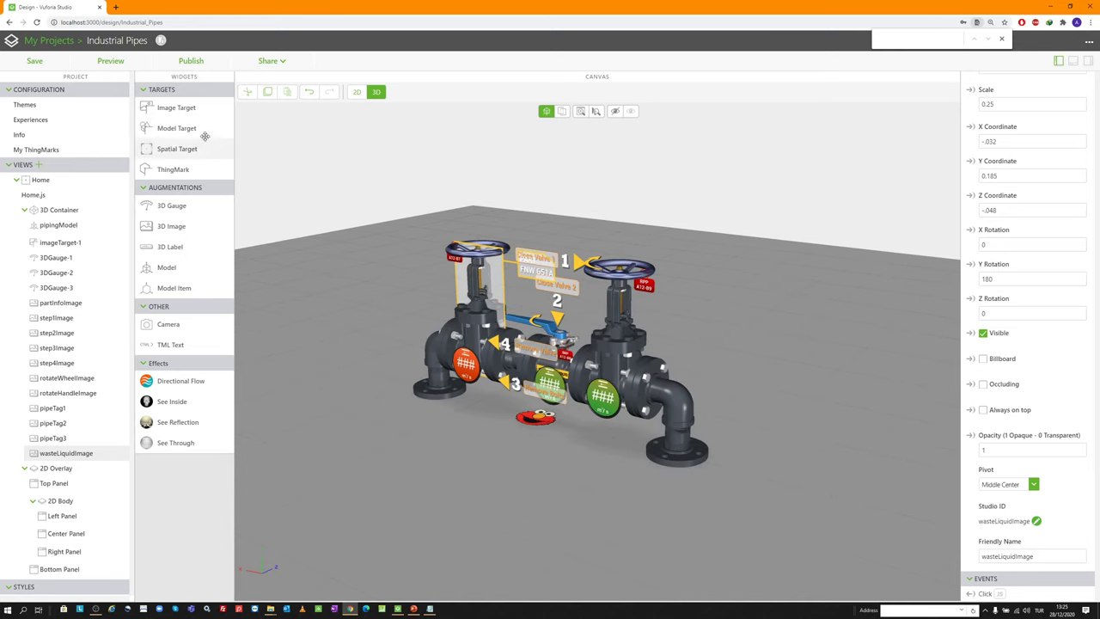
# Add a new 3D image using pipes shadow 2.png
pyautogui.moveTo(178, 228); pyautogui.dragTo(340, 325)
pyautogui.click(1011, 120)
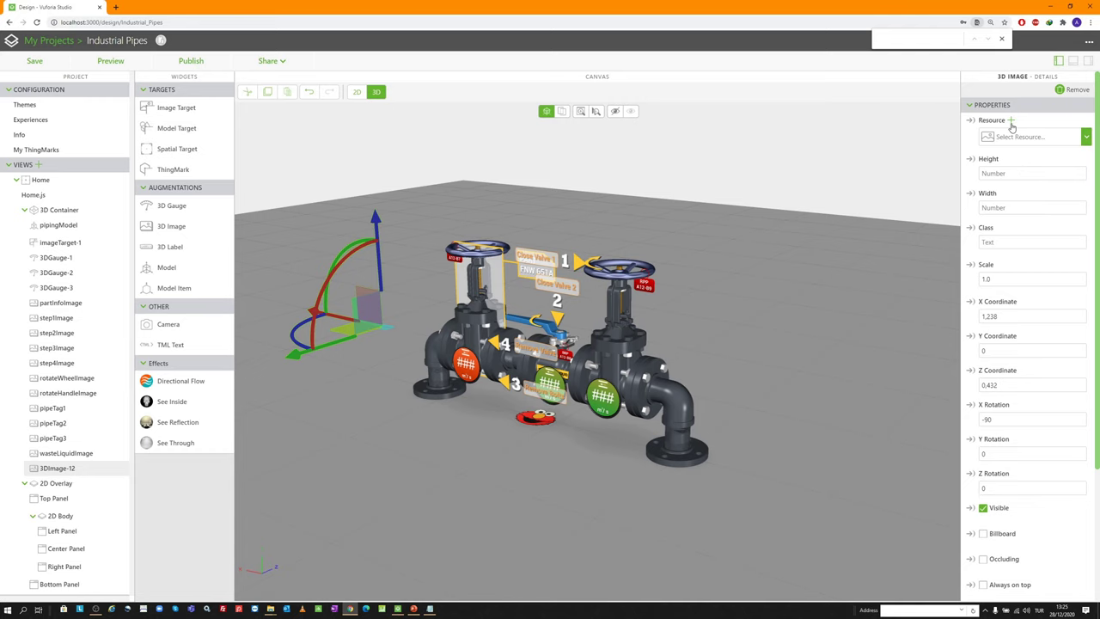
pyautogui.scroll(-3, 551, 321)
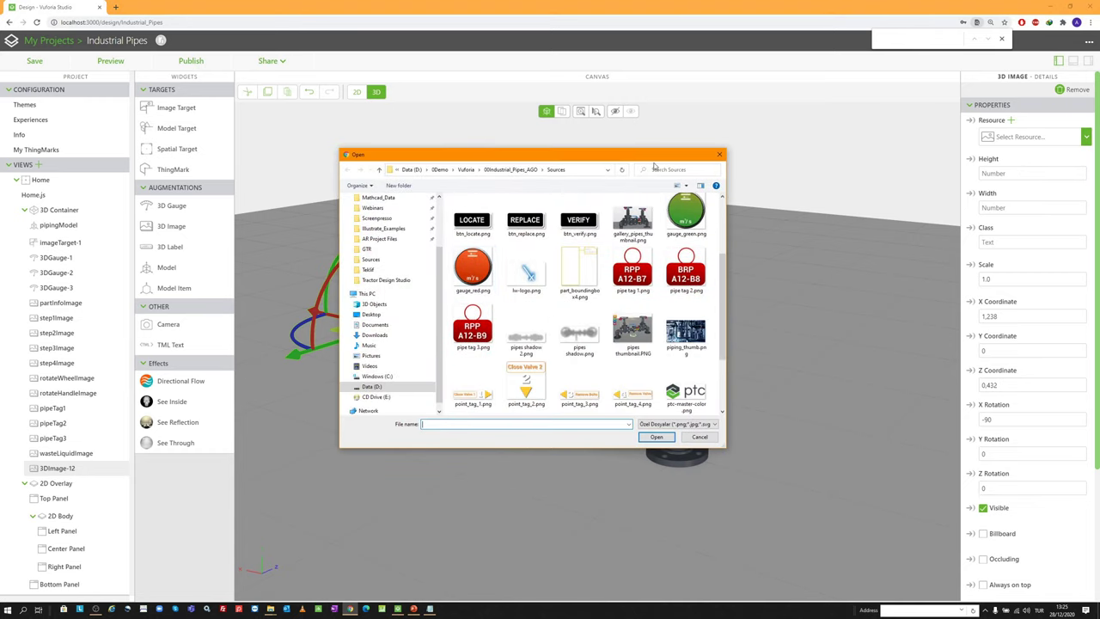
pyautogui.moveTo(655, 155); pyautogui.dragTo(567, 136)
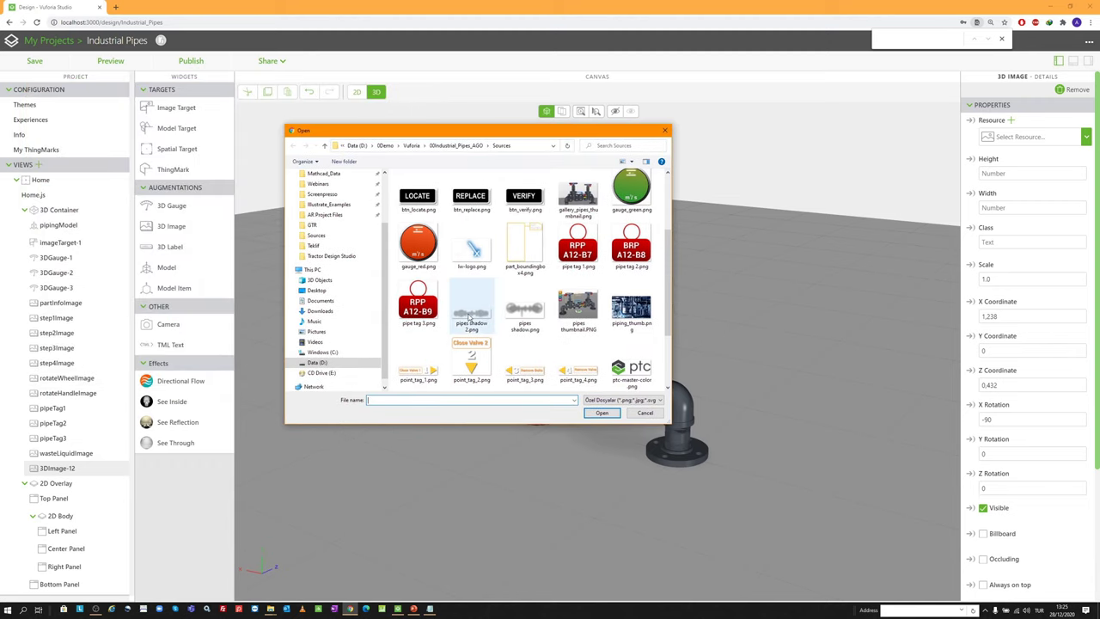
pyautogui.doubleClick(471, 311)
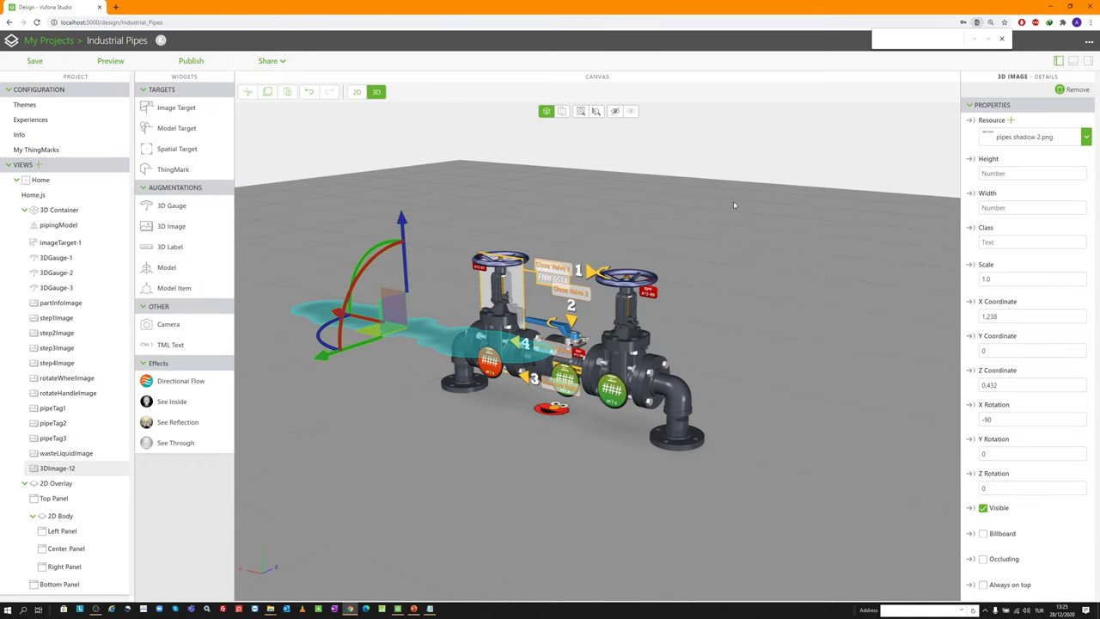
# Set scale 0.72 and position X 0.053, Y 0, Z 0.0304, keeping X rotation -90
pyautogui.click(1007, 280)
pyautogui.moveTo(1007, 279); pyautogui.dragTo(917, 262)
pyautogui.write('0.72')
pyautogui.press('Tab')
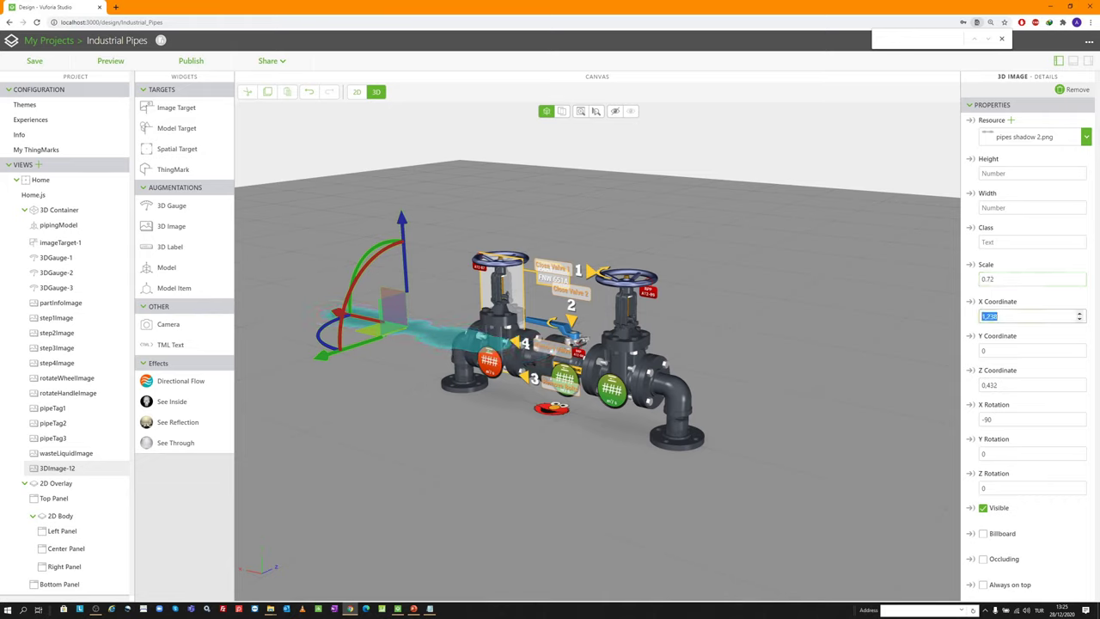
pyautogui.write('0.053')
pyautogui.press('Tab')
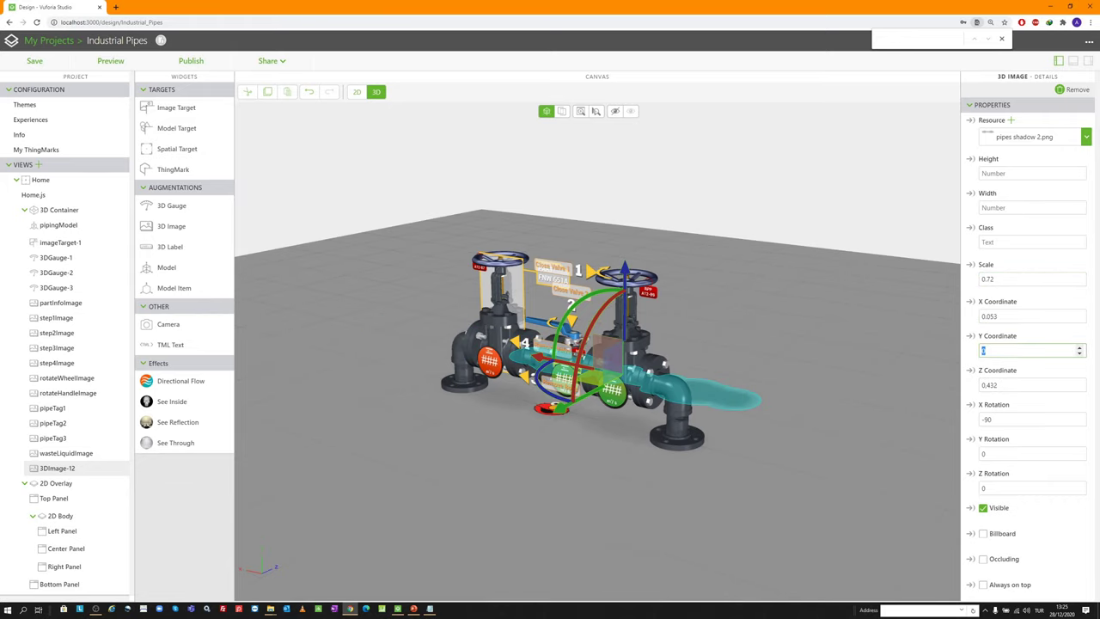
pyautogui.write('0')
pyautogui.press('Tab')
pyautogui.write('0.034')
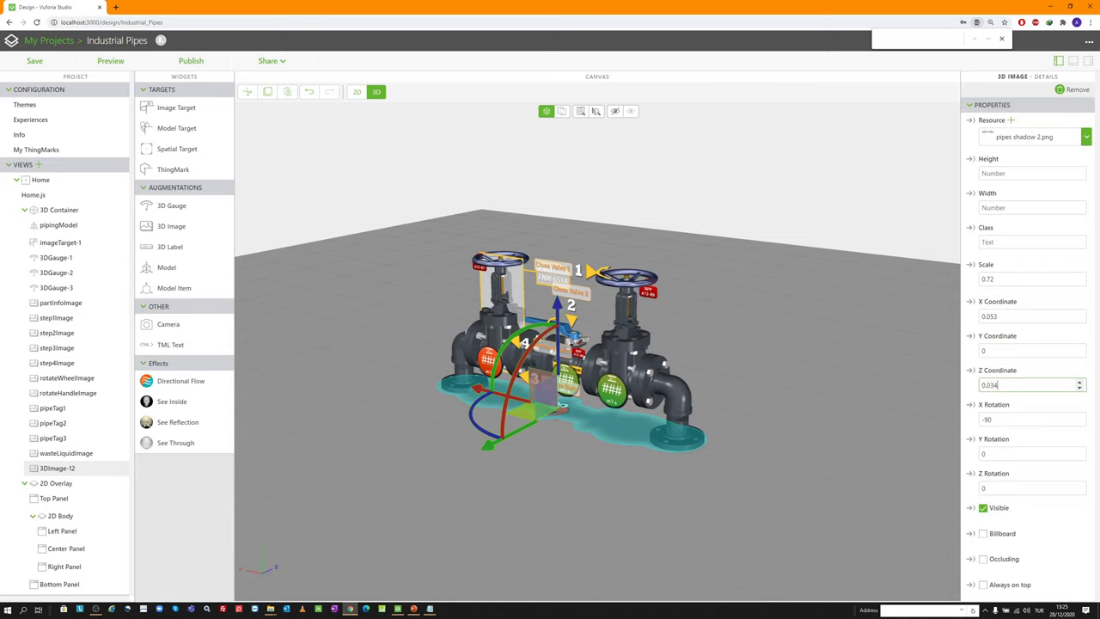
pyautogui.press('BackSpace')
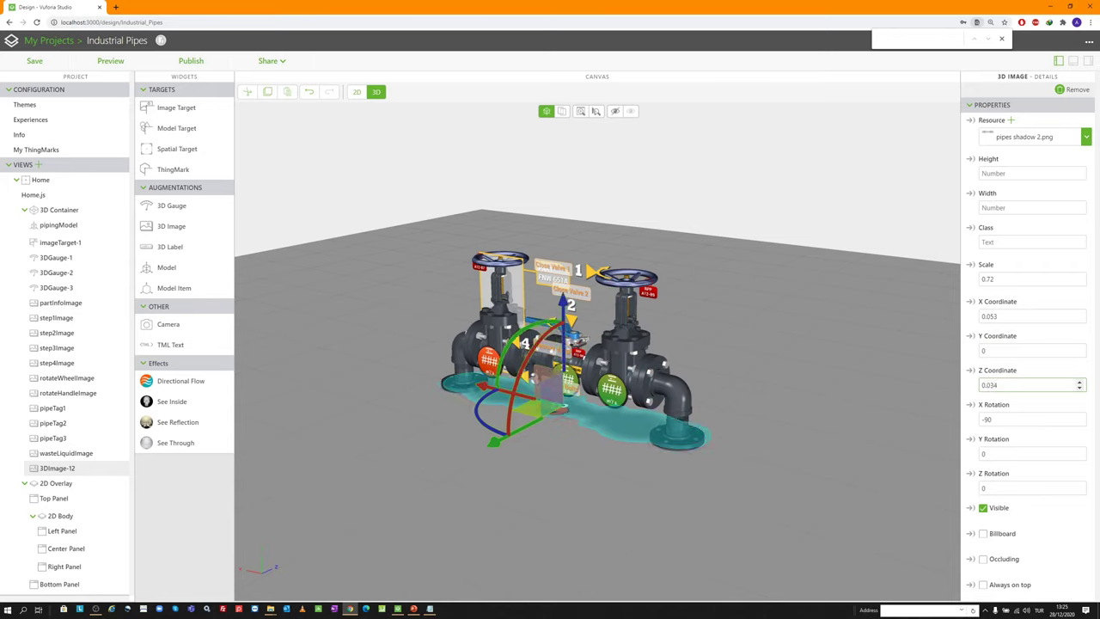
pyautogui.write('04')
pyautogui.press('Tab')
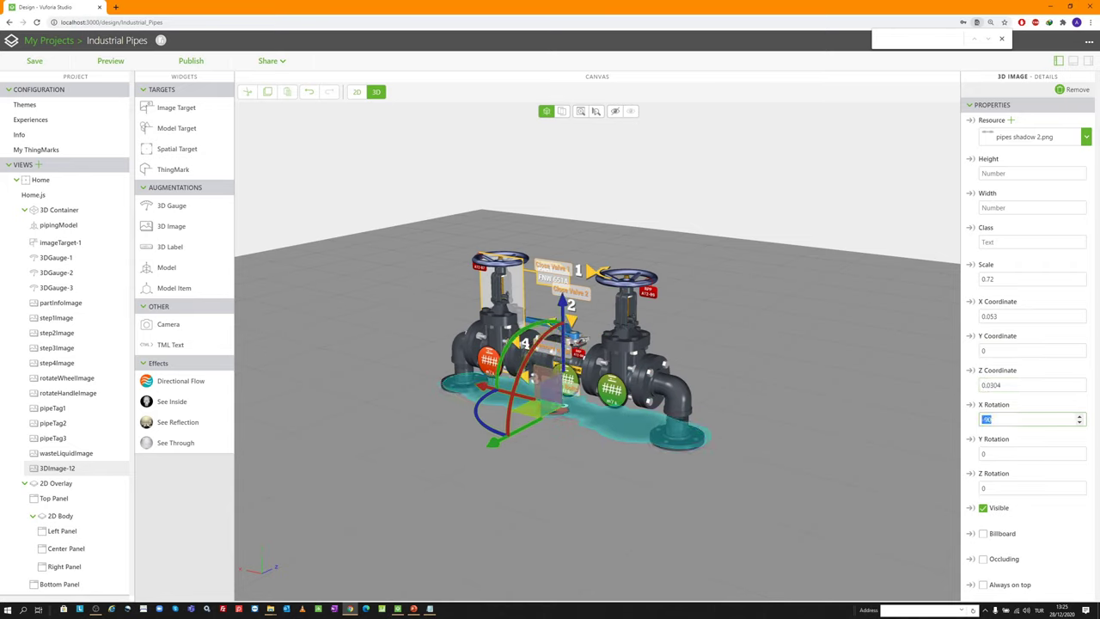
pyautogui.press('Tab')
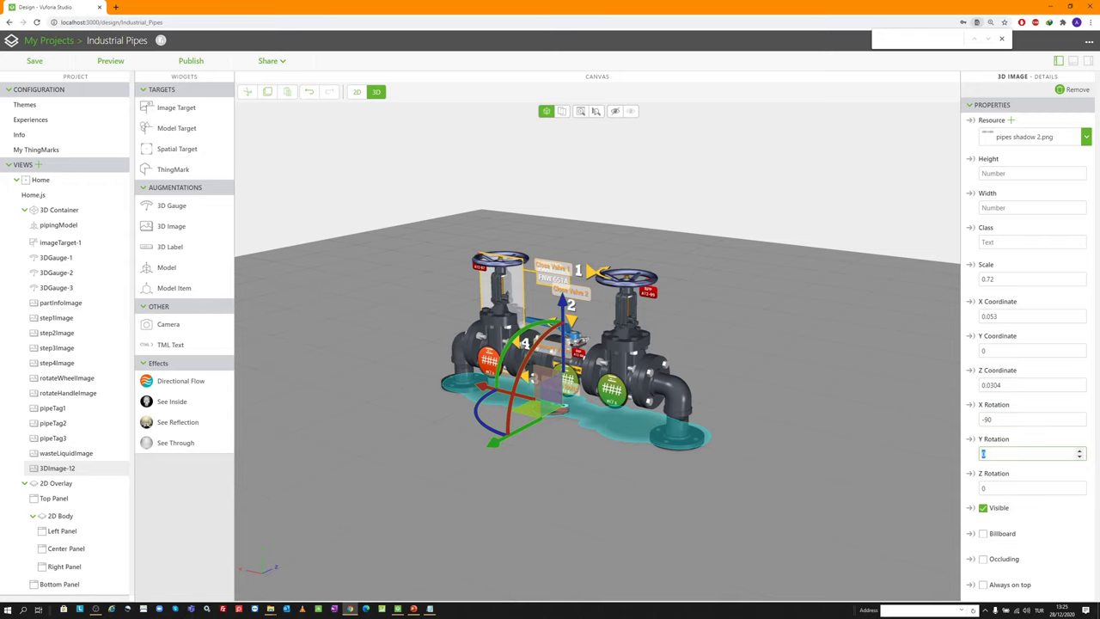
pyautogui.press('Return')
pyautogui.scroll(-1, 1036, 474)
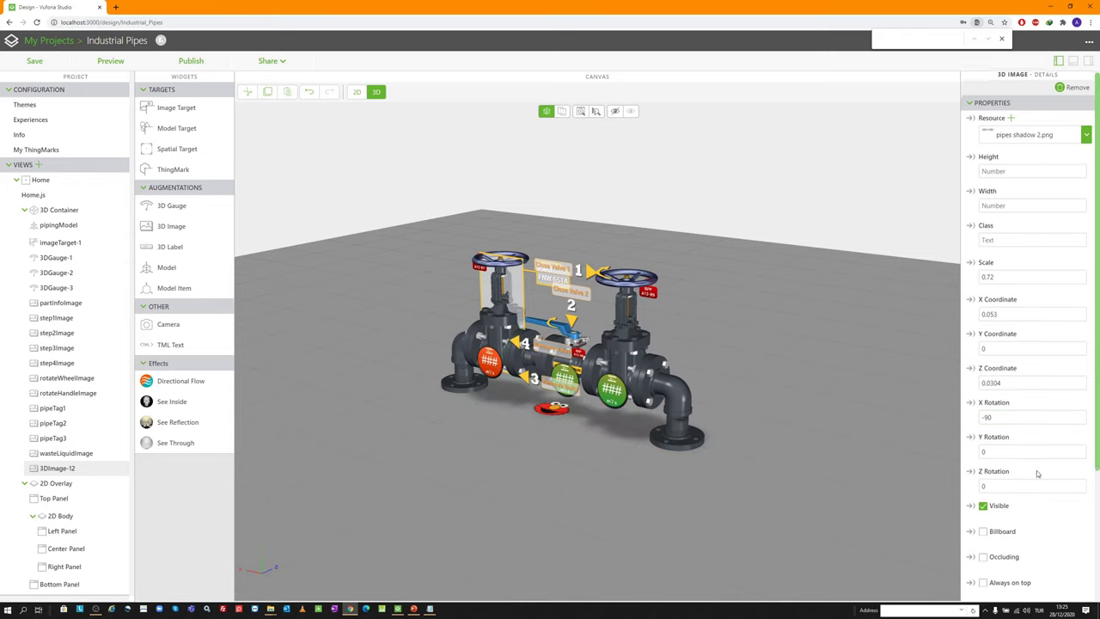
pyautogui.scroll(-2, 1036, 473)
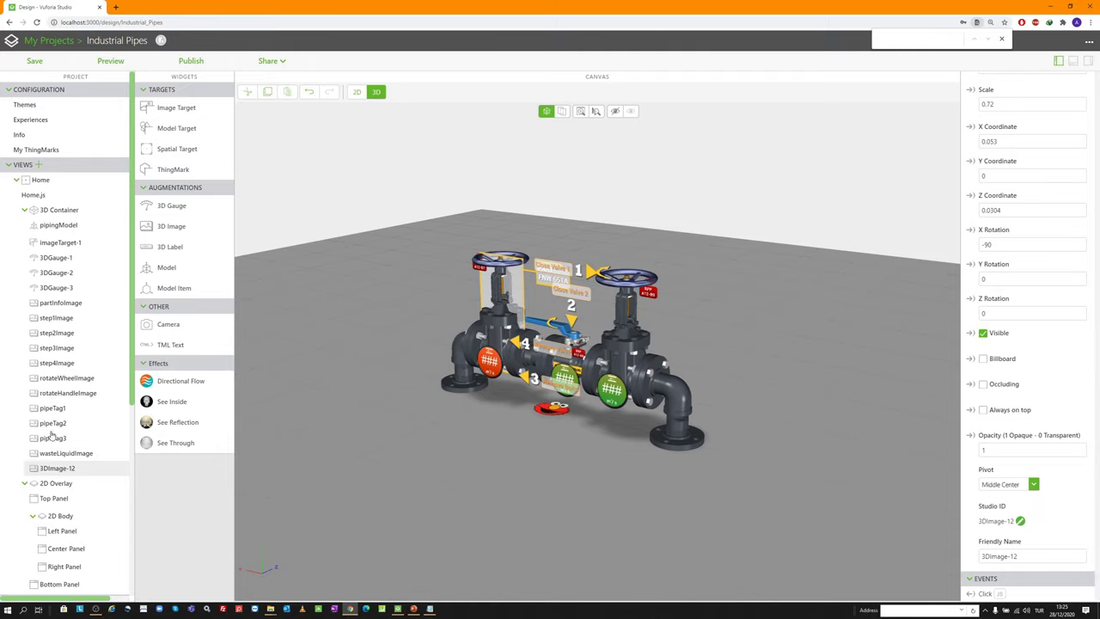
pyautogui.moveTo(585, 373); pyautogui.dragTo(585, 325)
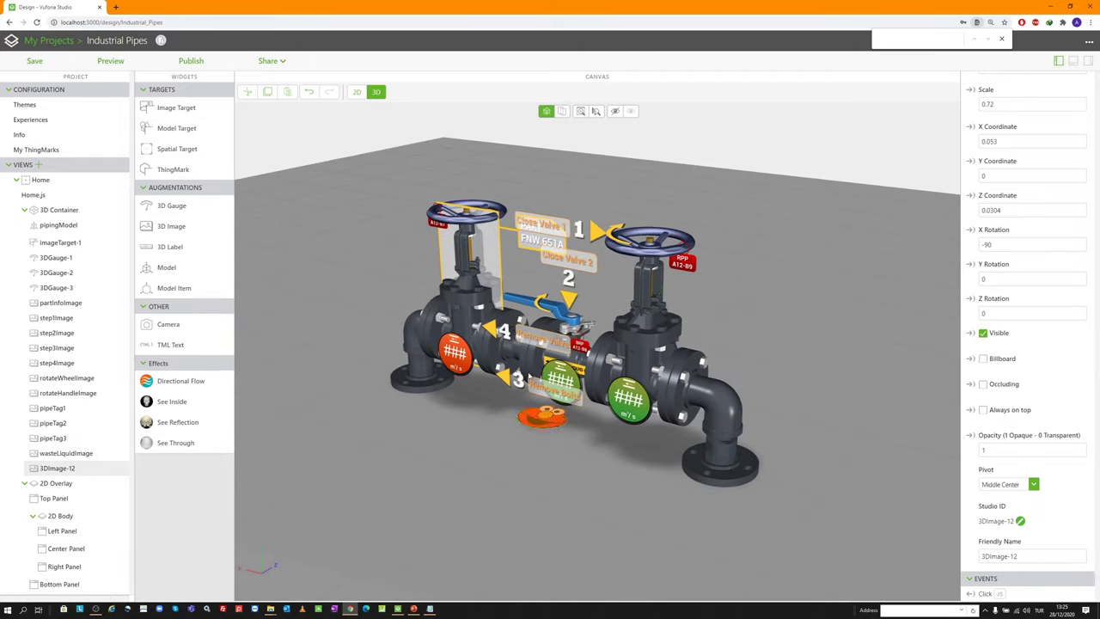
pyautogui.scroll(-3, 584, 325)
pyautogui.scroll(5, 525, 232)
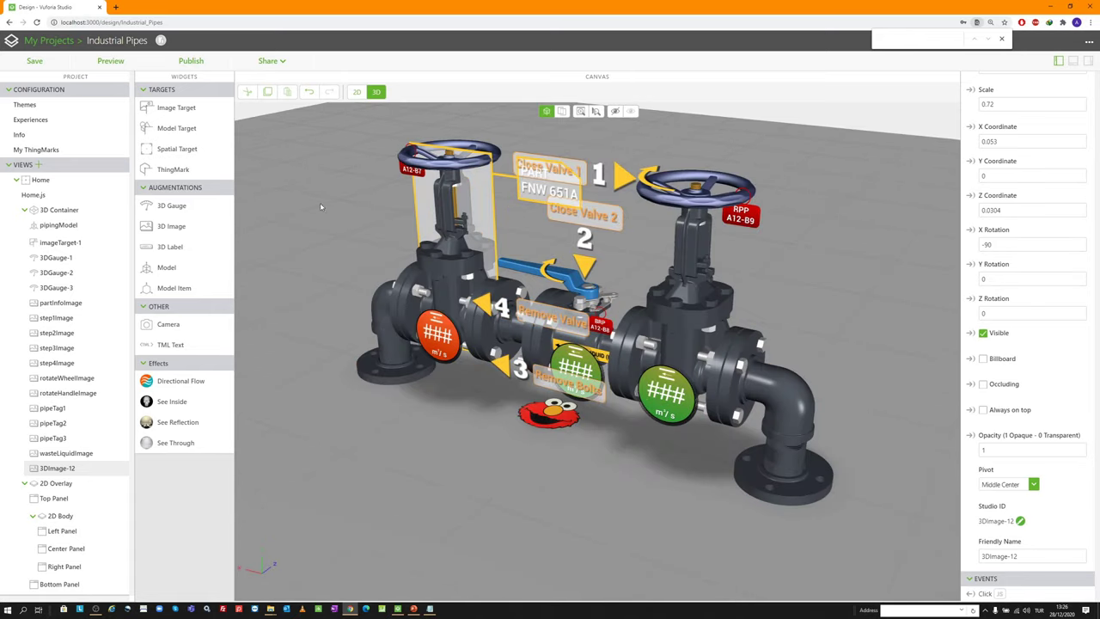
pyautogui.scroll(-3, 321, 206)
pyautogui.moveTo(361, 211); pyautogui.dragTo(403, 215)
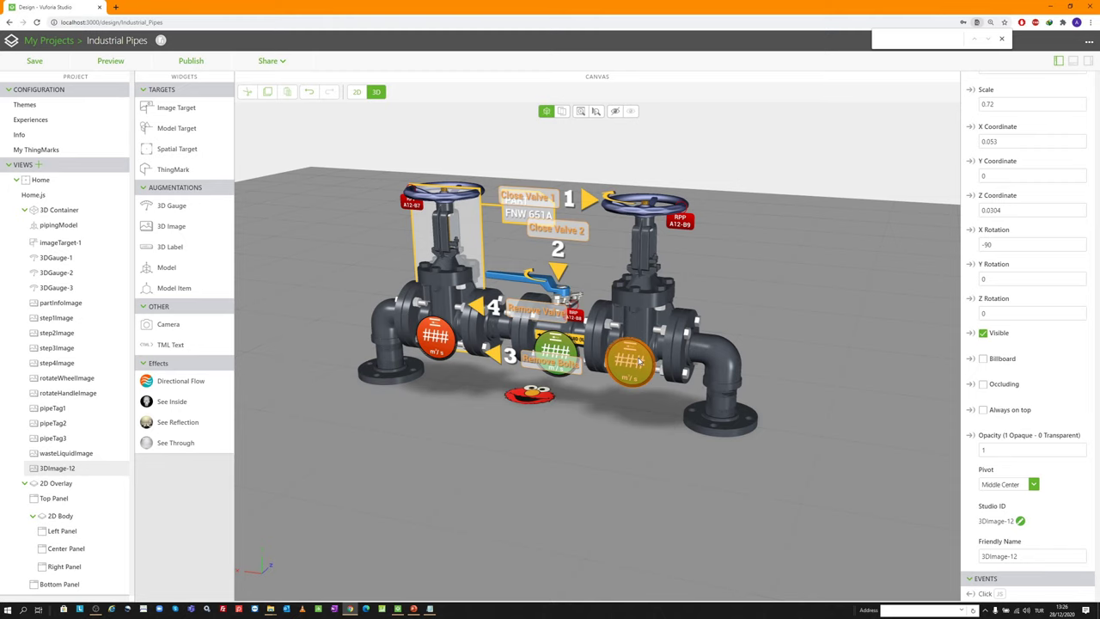
pyautogui.moveTo(743, 293); pyautogui.dragTo(701, 297)
pyautogui.scroll(-2, 701, 296)
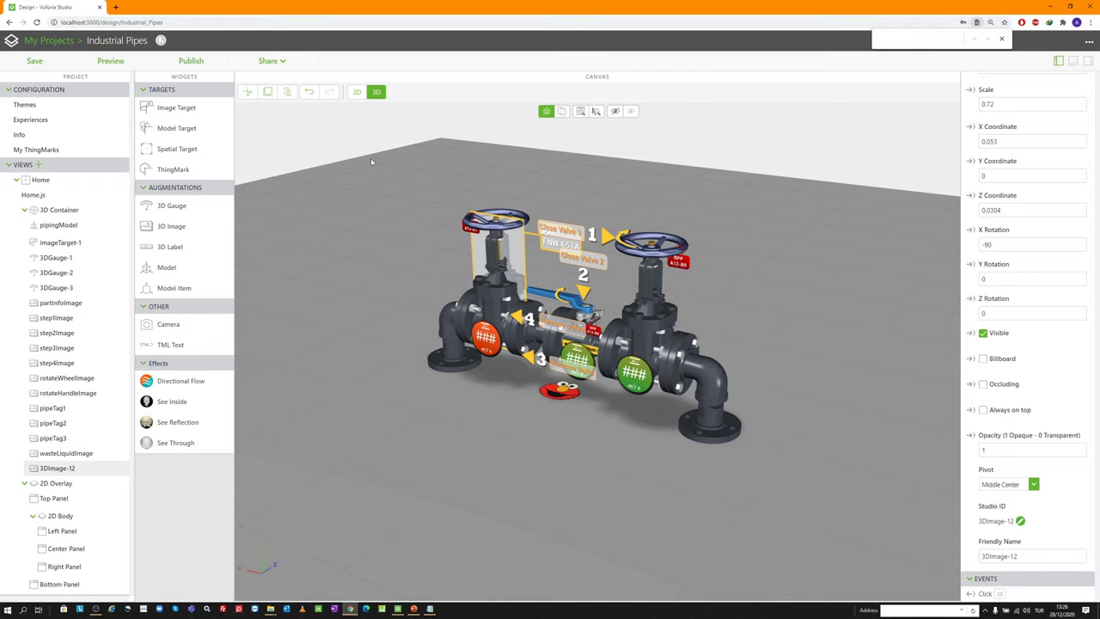
pyautogui.click(357, 93)
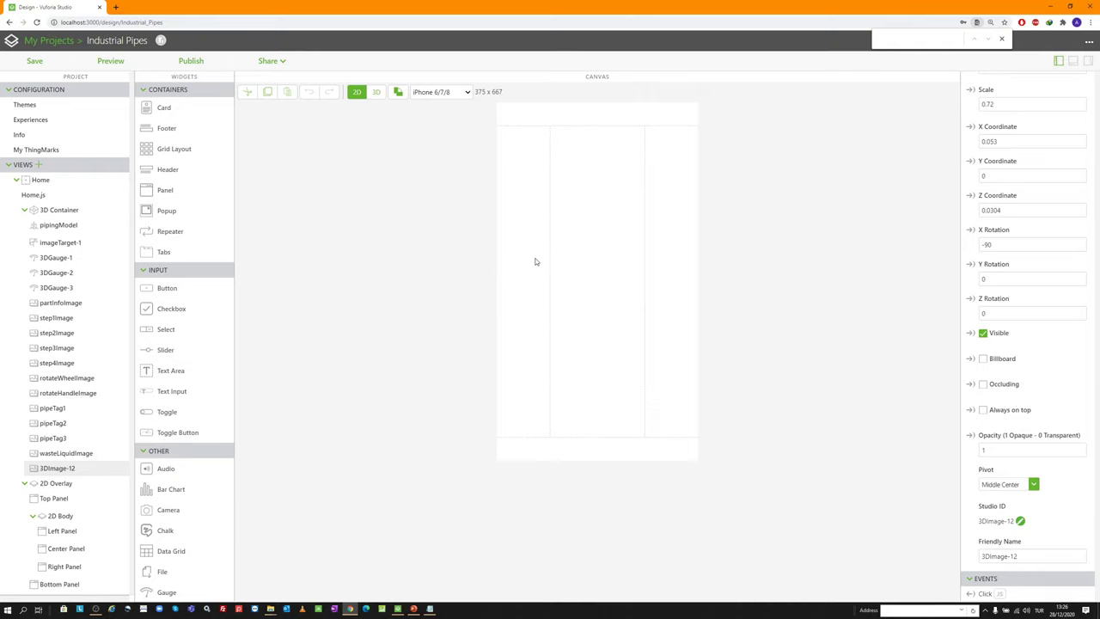
# Preview the 2D layout on iPhone 6/7/8, iPhone X, Galaxy Tab, then iPad
pyautogui.click(445, 94)
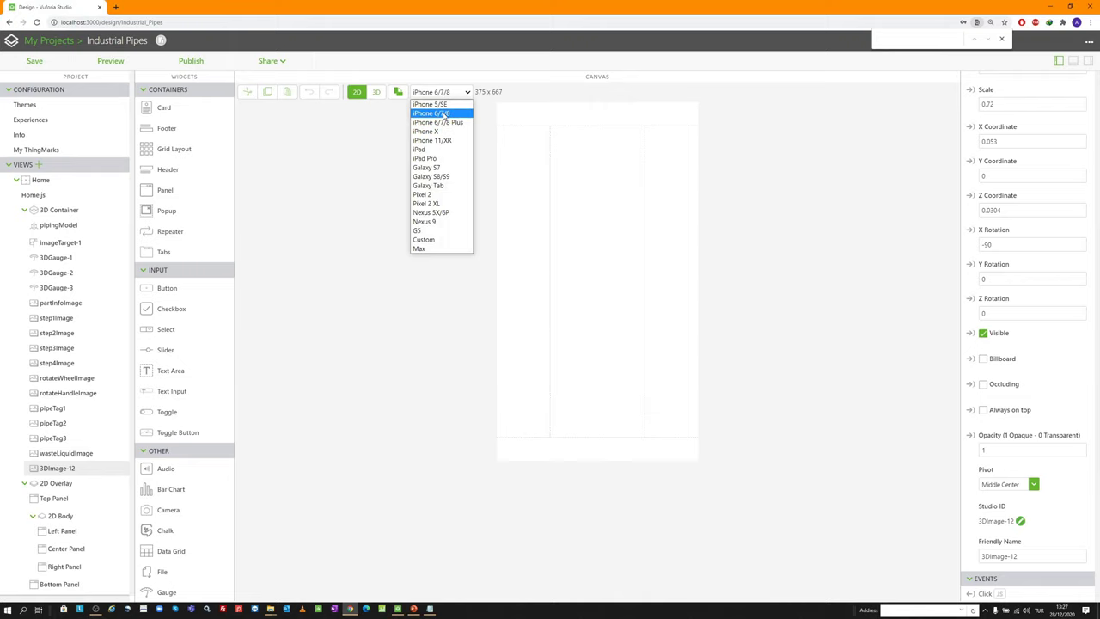
pyautogui.click(446, 114)
pyautogui.click(455, 95)
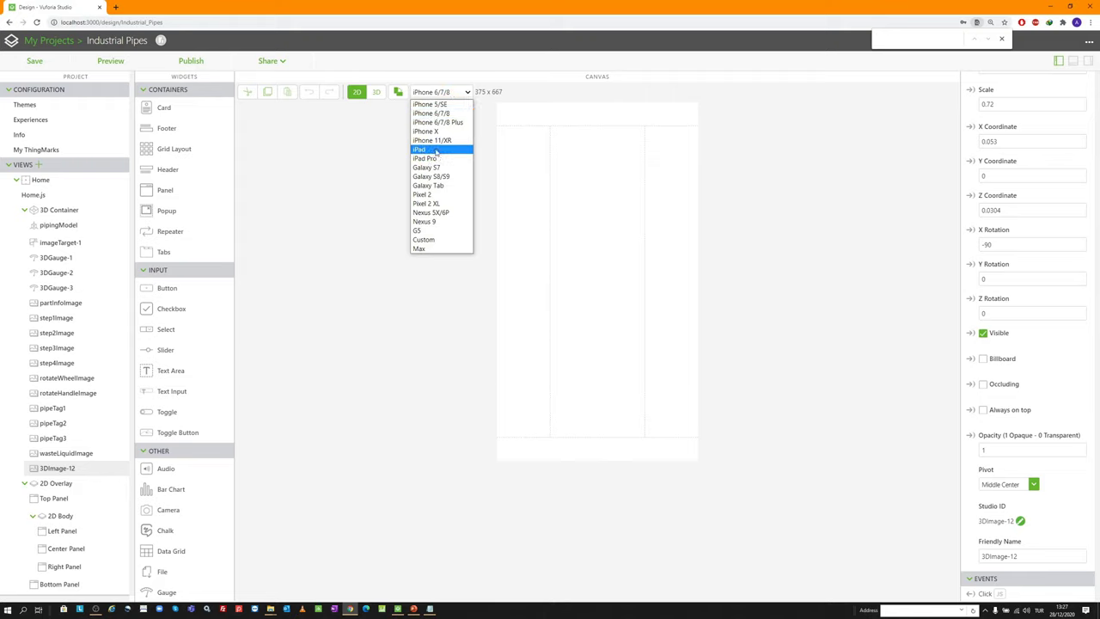
pyautogui.click(437, 131)
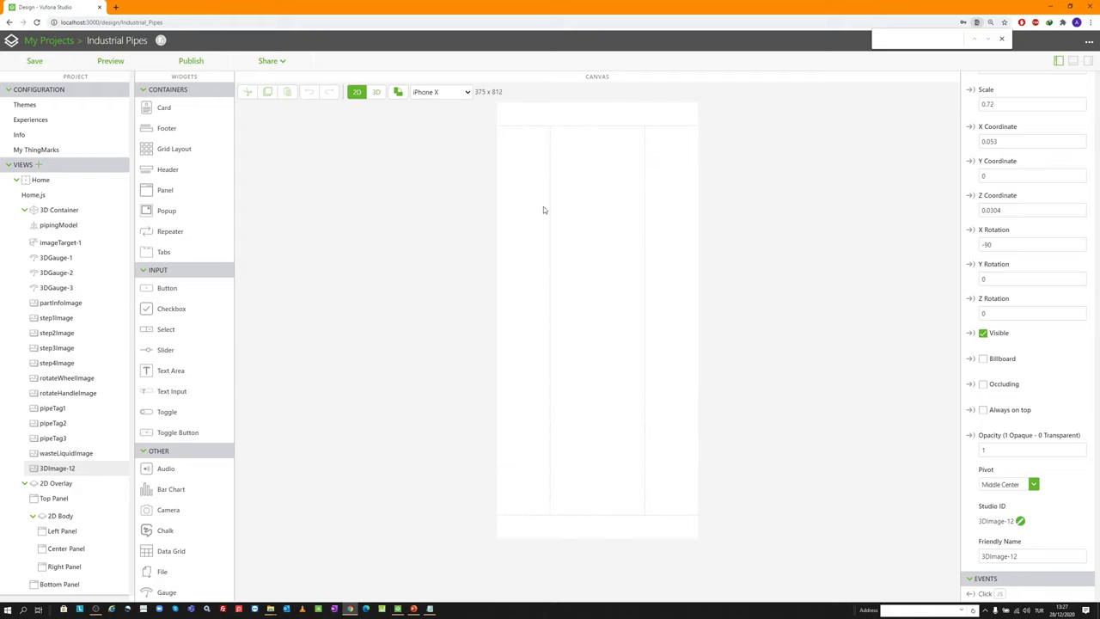
pyautogui.click(464, 95)
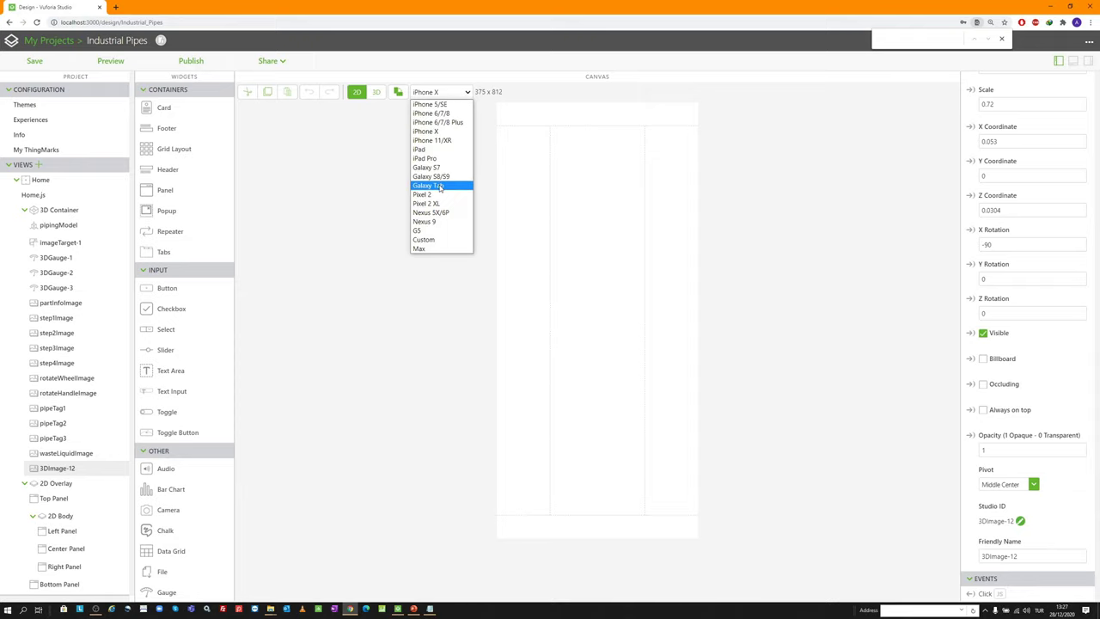
pyautogui.click(439, 186)
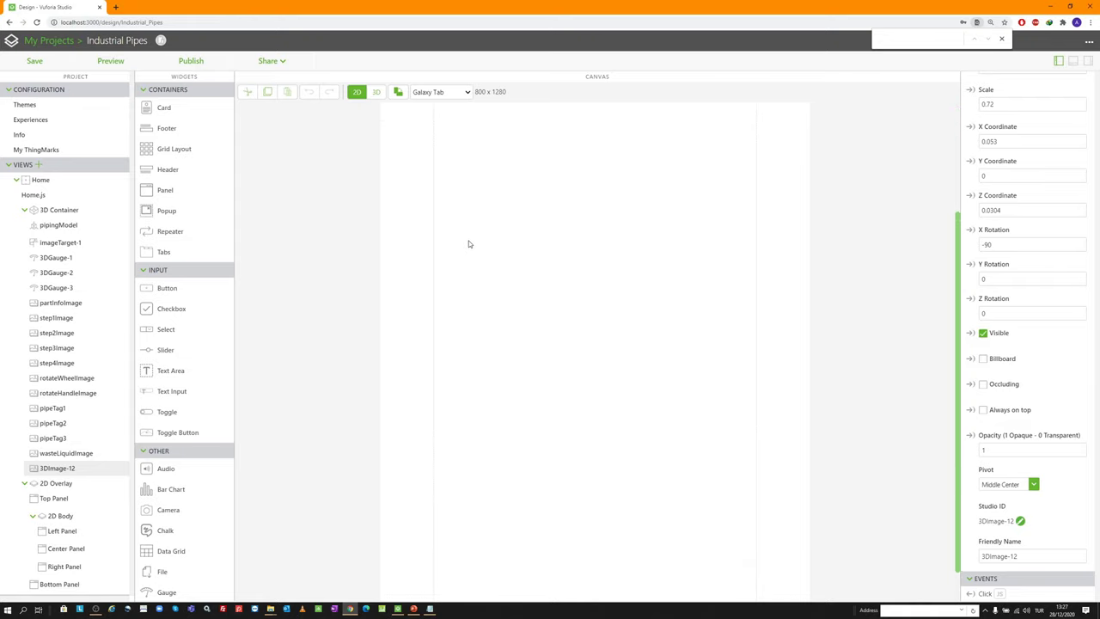
pyautogui.scroll(5, 469, 244)
pyautogui.click(425, 92)
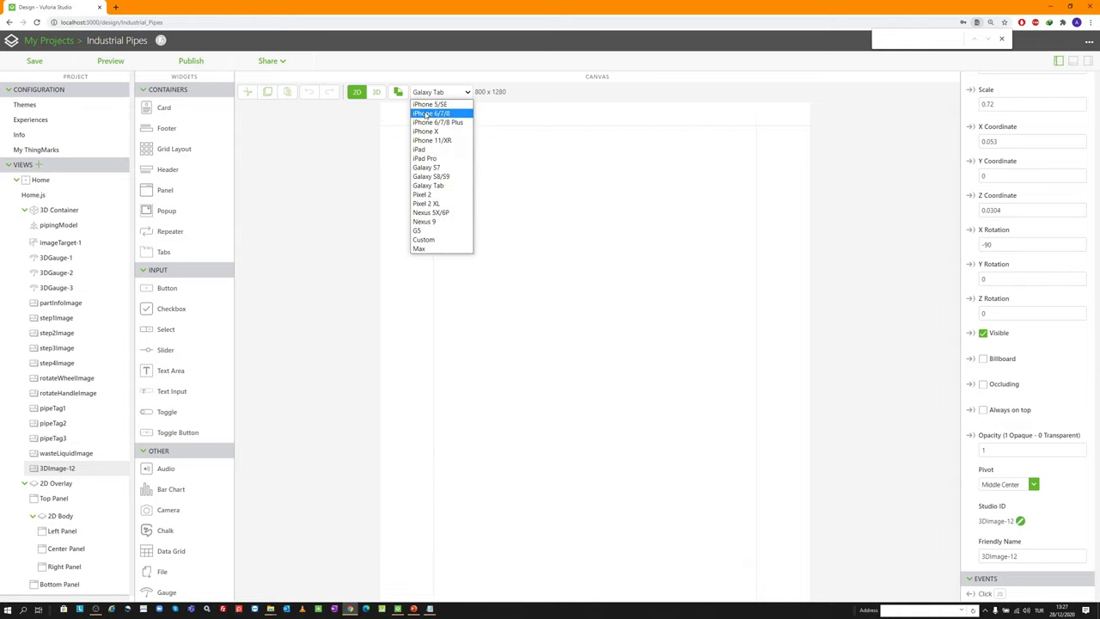
pyautogui.click(425, 149)
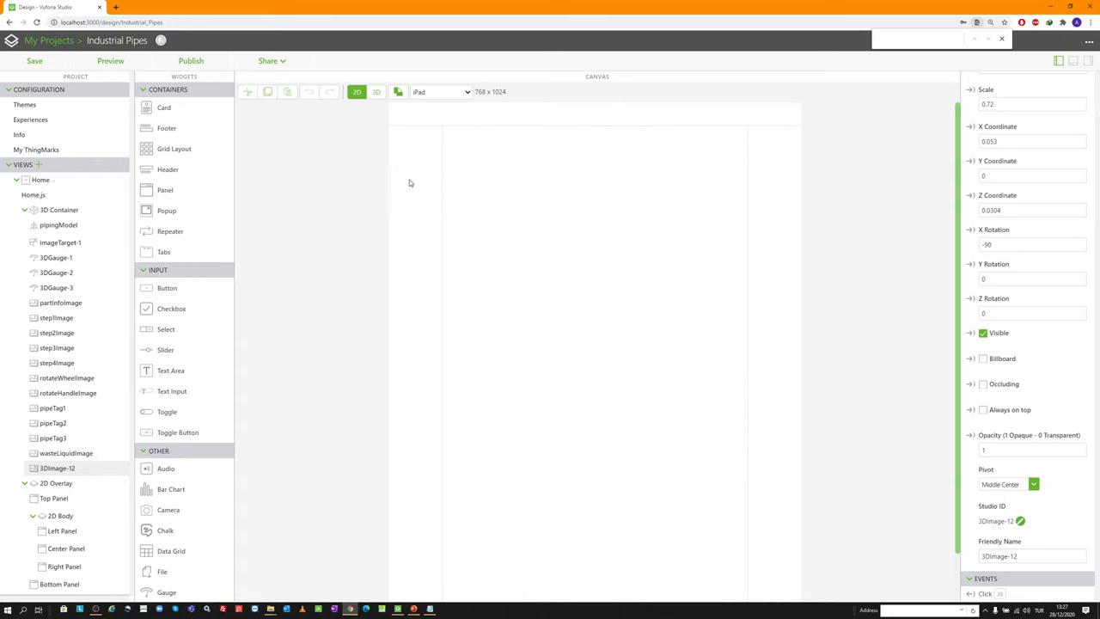
# Switch the iPad preview to landscape 1024 x 768 and add a Panel to the Left Panel
pyautogui.click(434, 92)
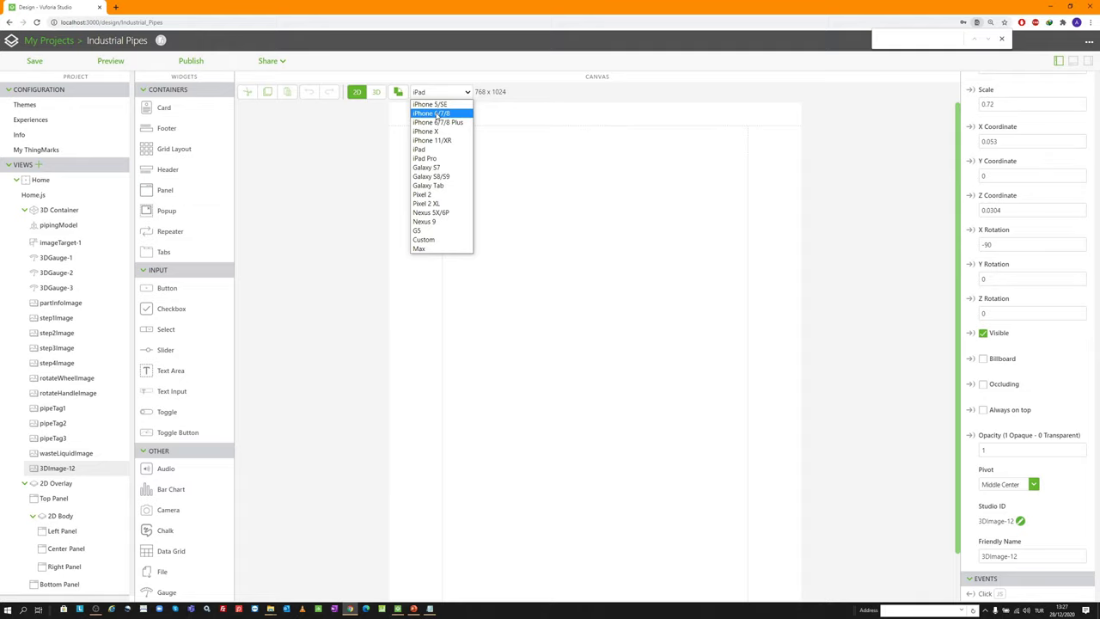
pyautogui.click(304, 184)
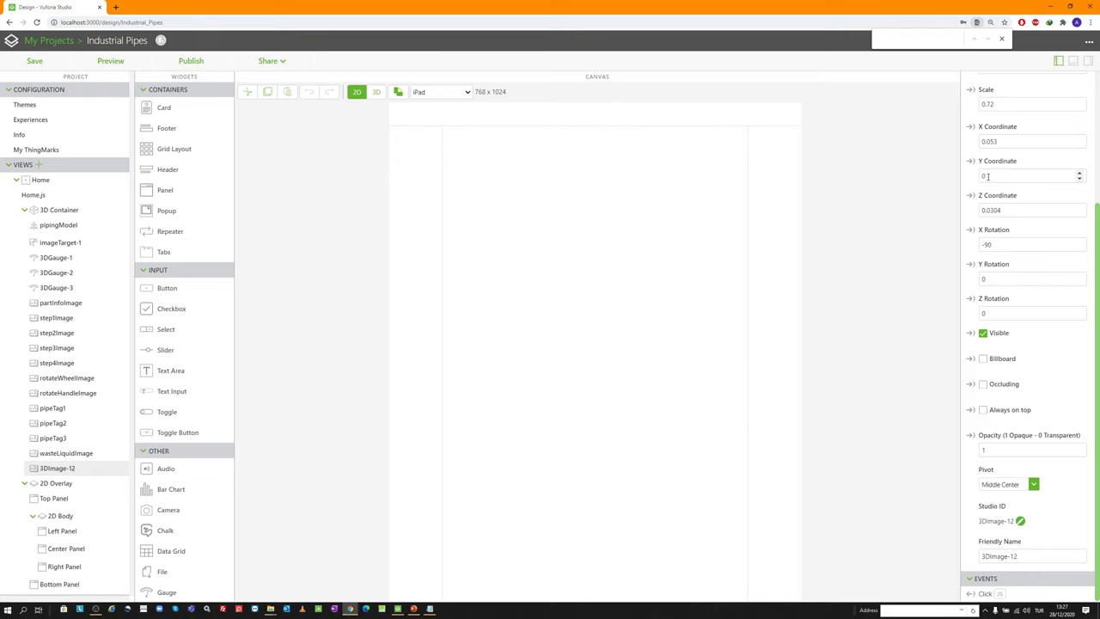
pyautogui.click(462, 92)
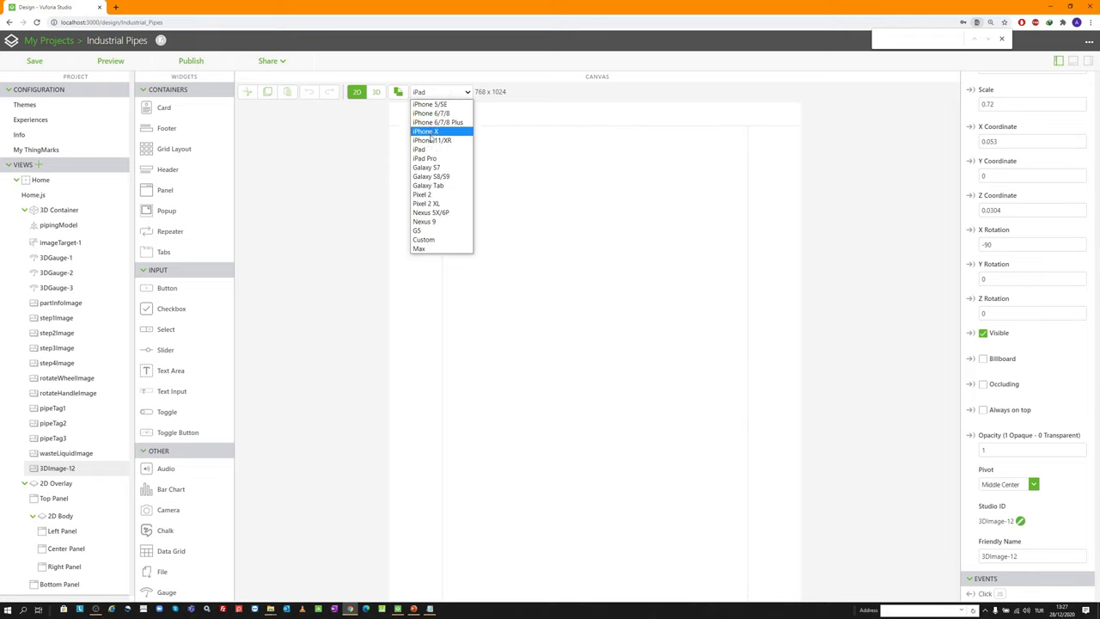
pyautogui.click(421, 150)
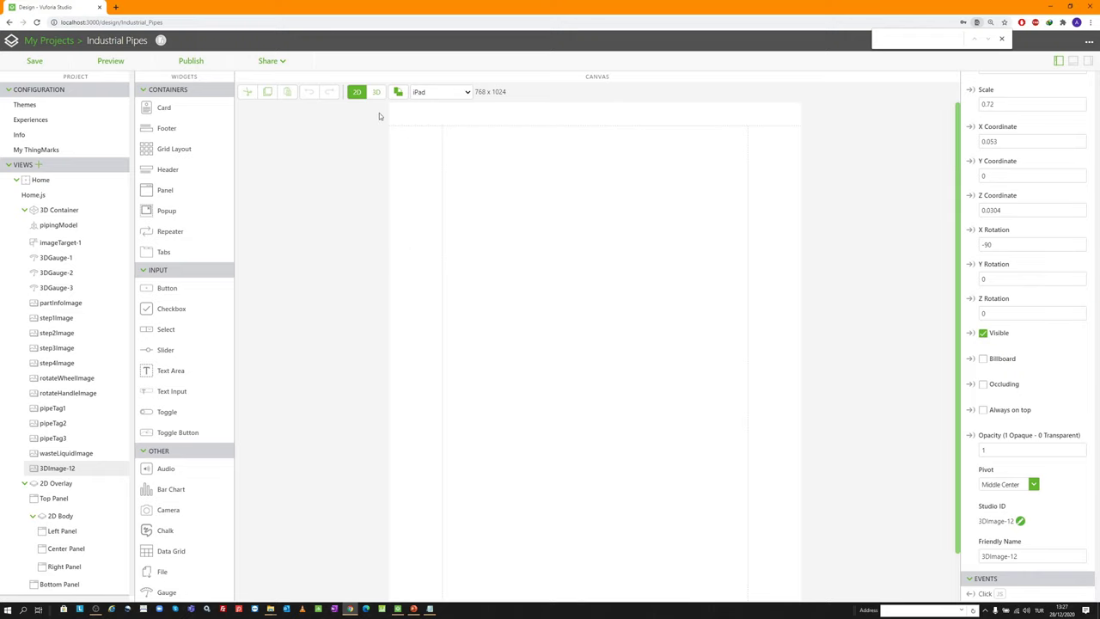
pyautogui.click(398, 92)
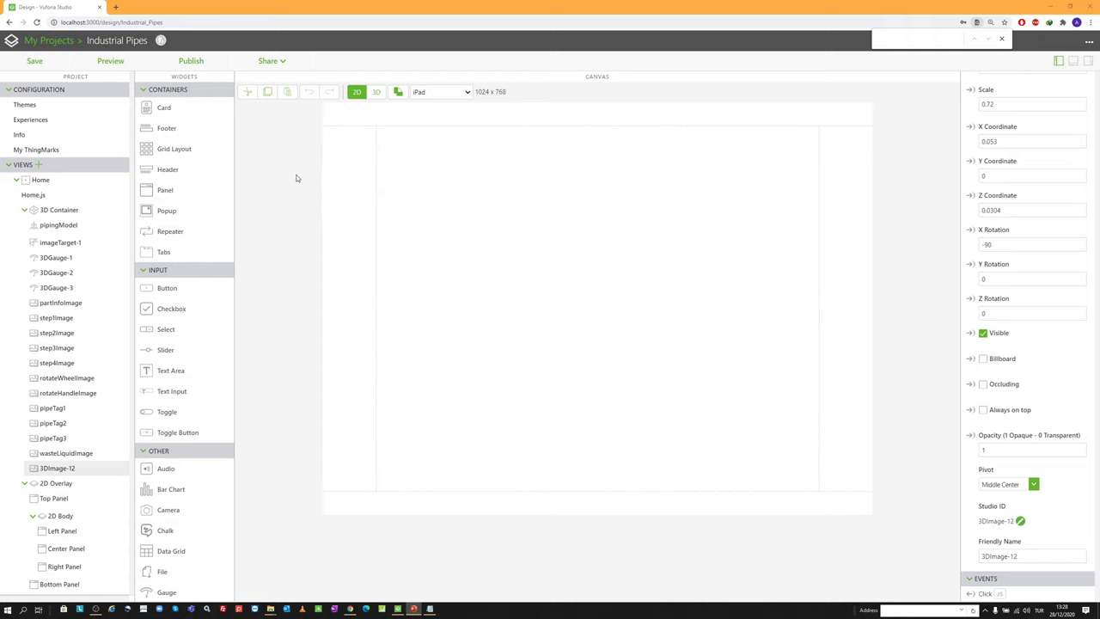
pyautogui.scroll(-2, 73, 284)
pyautogui.scroll(-4, 73, 286)
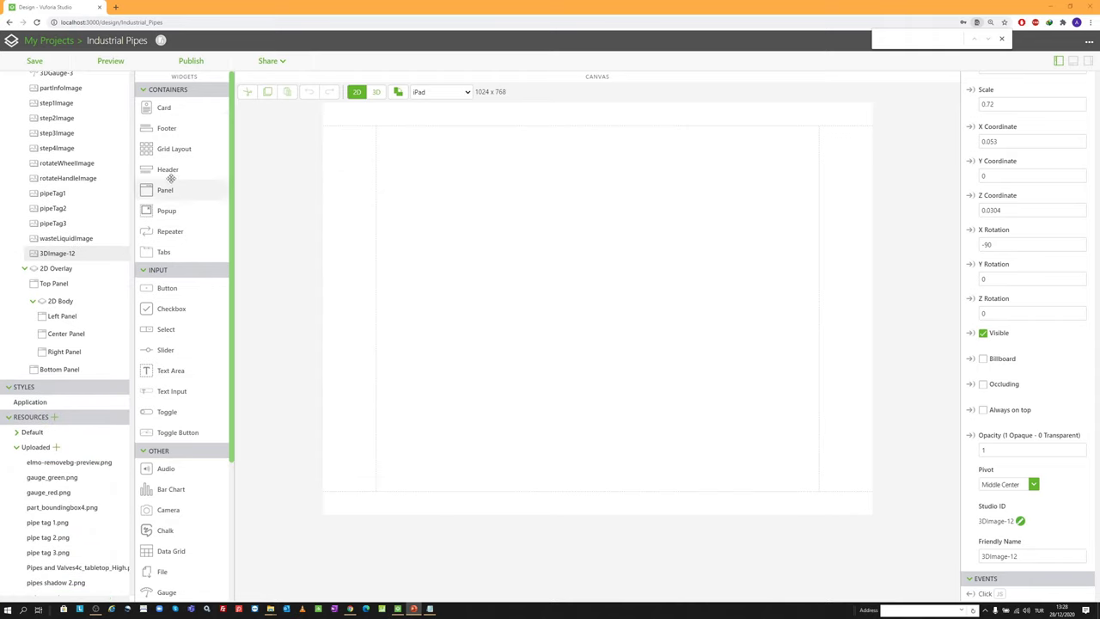
pyautogui.moveTo(192, 189); pyautogui.dragTo(345, 158)
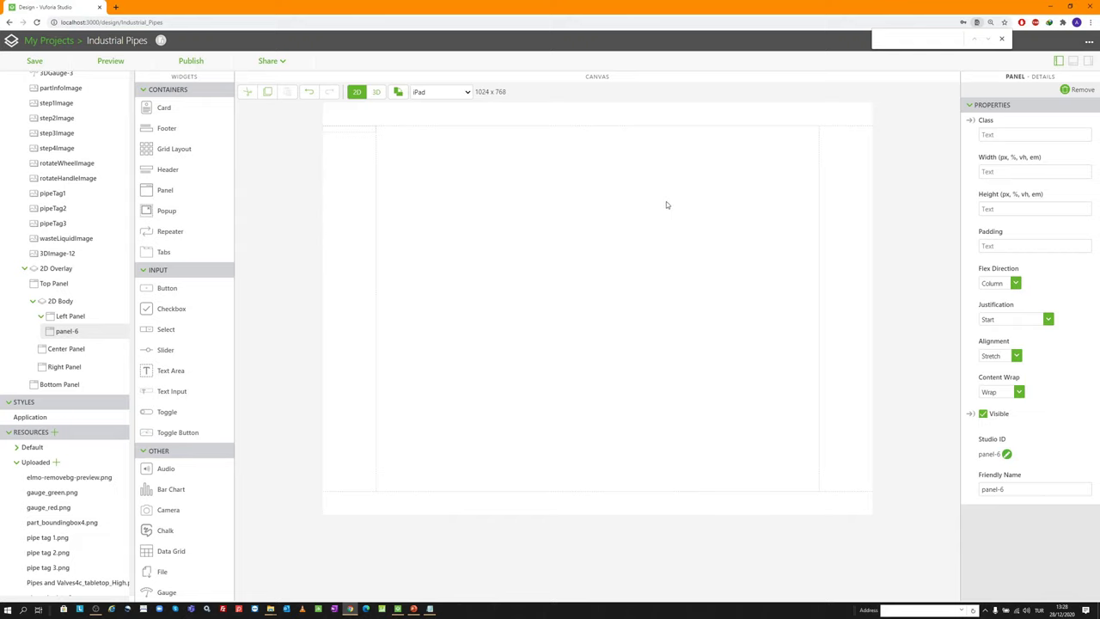
# Set the new panel-6 padding to 0px and its alignment to Start
pyautogui.click(997, 247)
pyautogui.write('0')
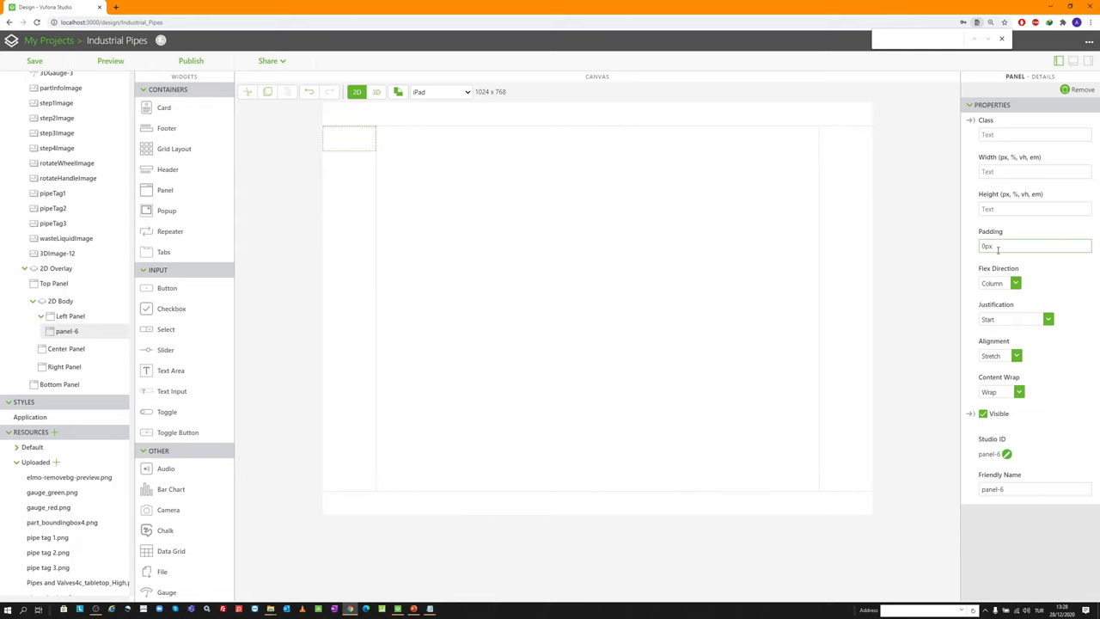
pyautogui.click(993, 355)
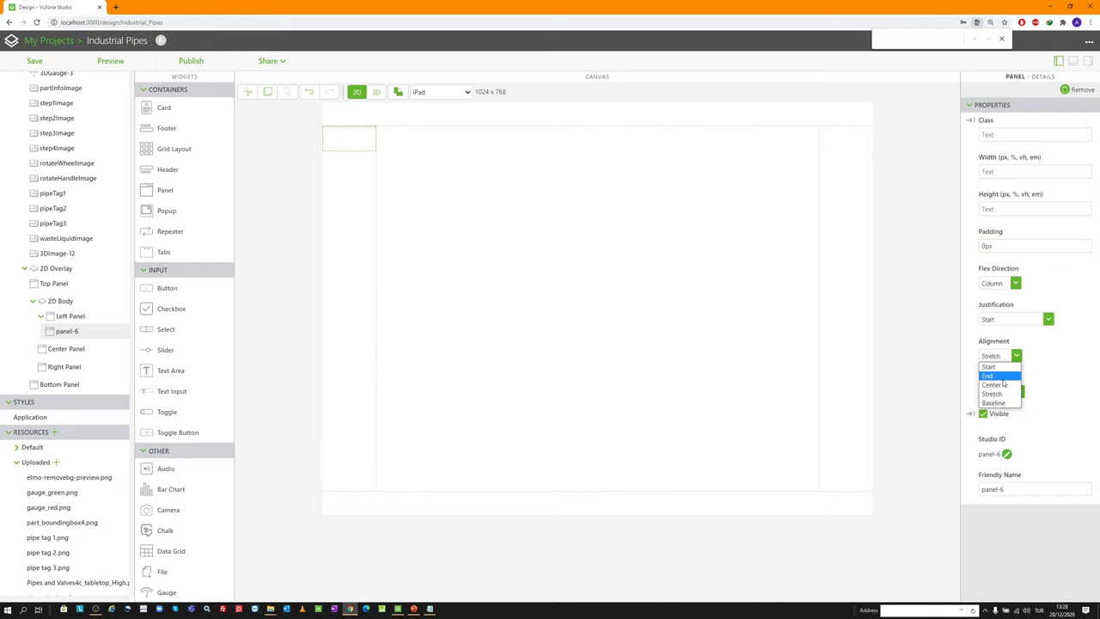
pyautogui.click(1001, 368)
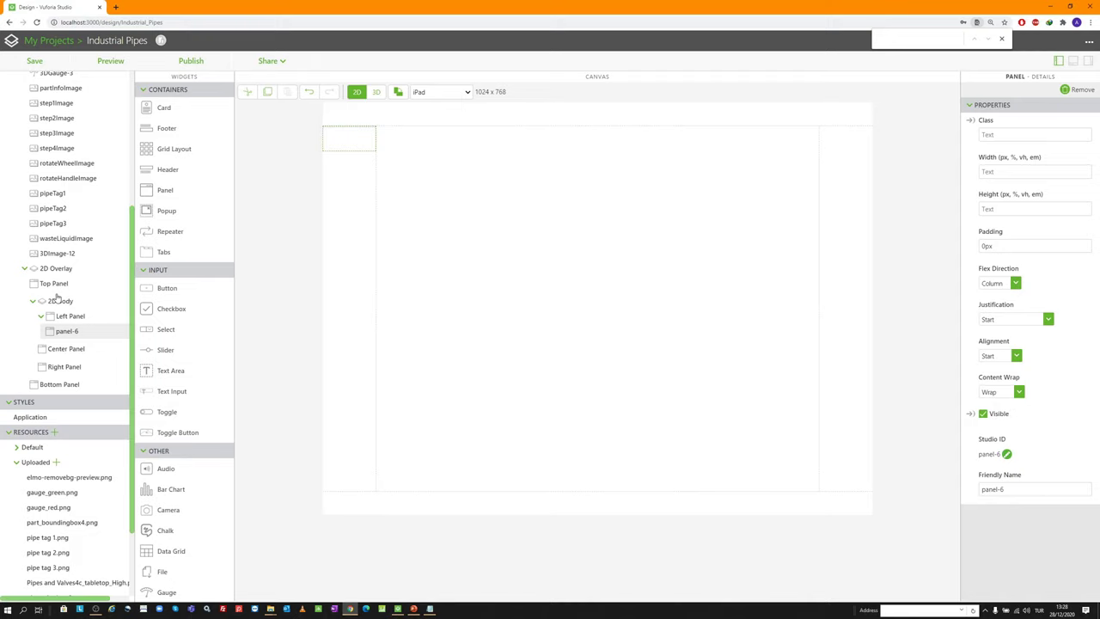
pyautogui.scroll(-1, 184, 361)
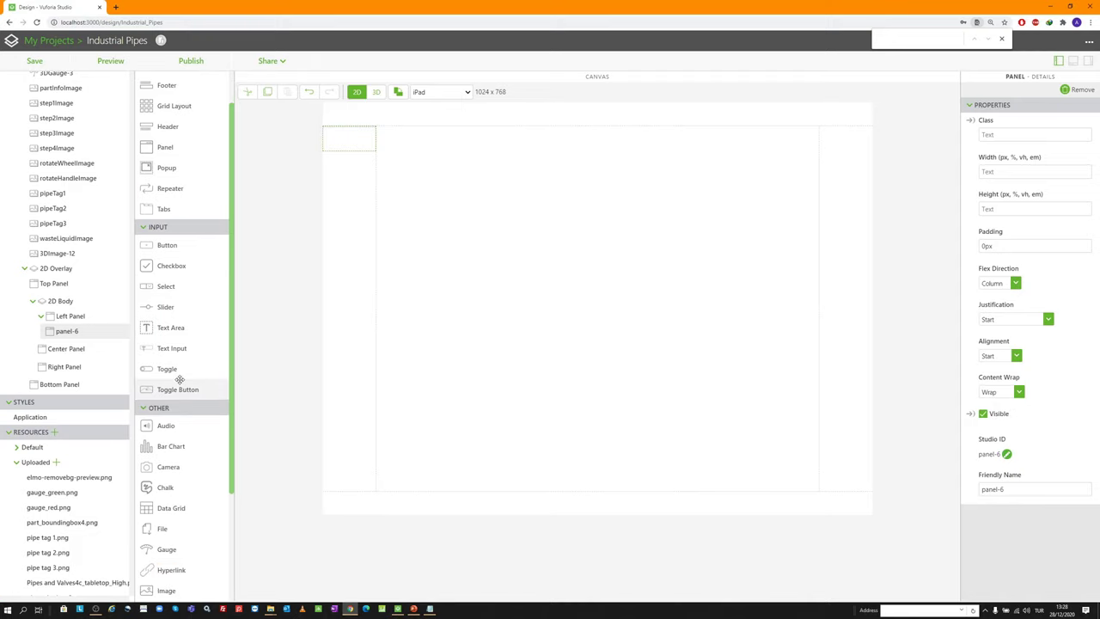
# Add a toggle button to panel-6 and clear both its background colour values
pyautogui.moveTo(176, 393); pyautogui.dragTo(347, 139)
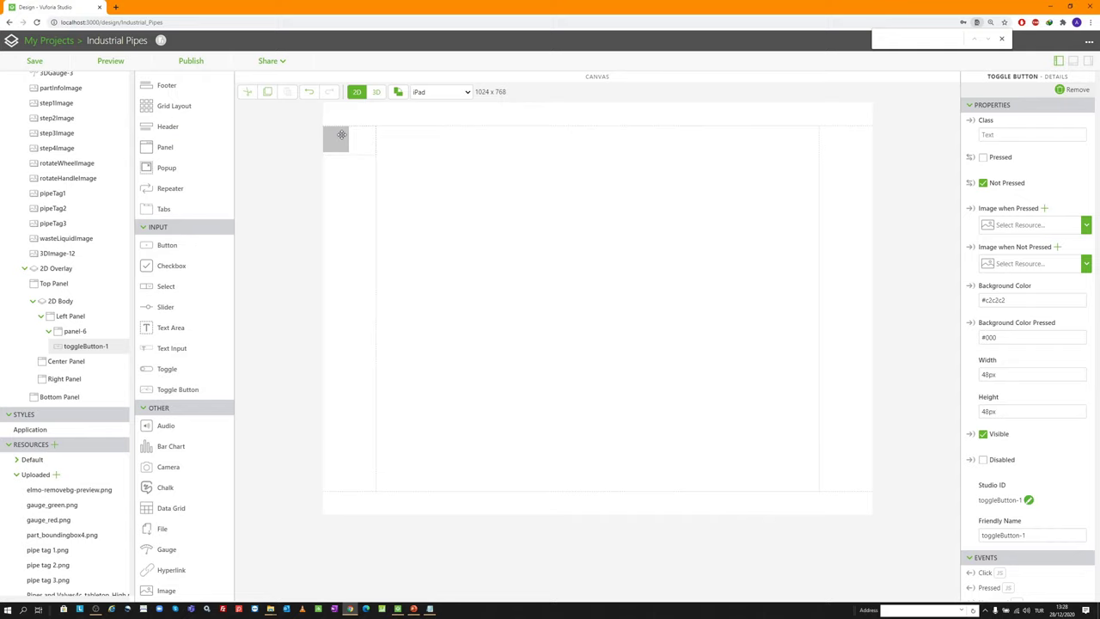
pyautogui.doubleClick(986, 337)
pyautogui.press('BackSpace')
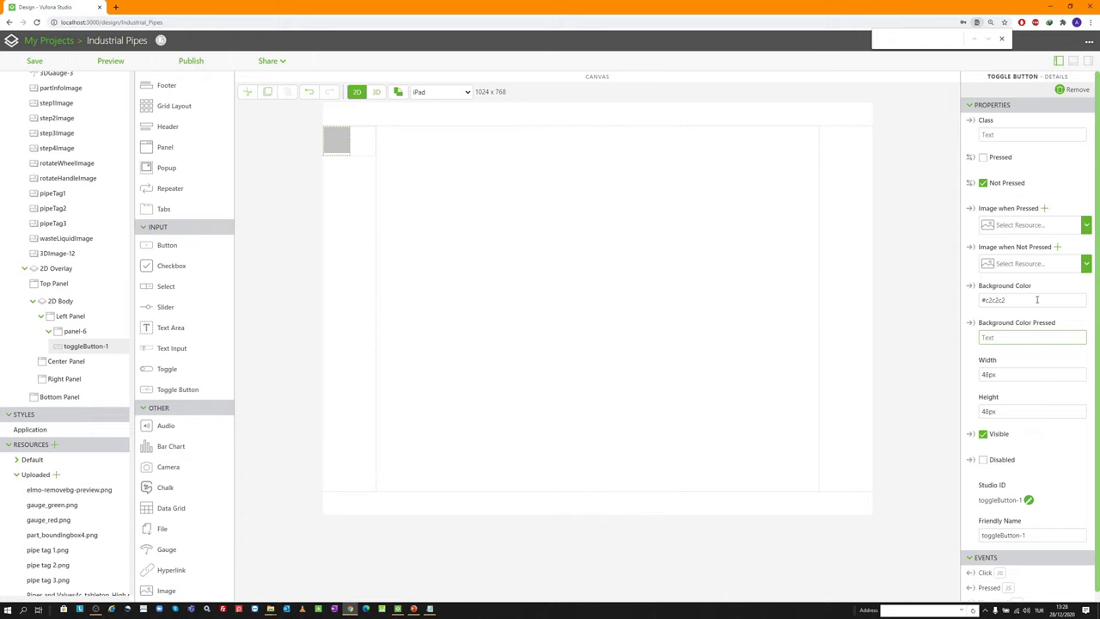
pyautogui.tripleClick(1036, 299)
pyautogui.press('BackSpace')
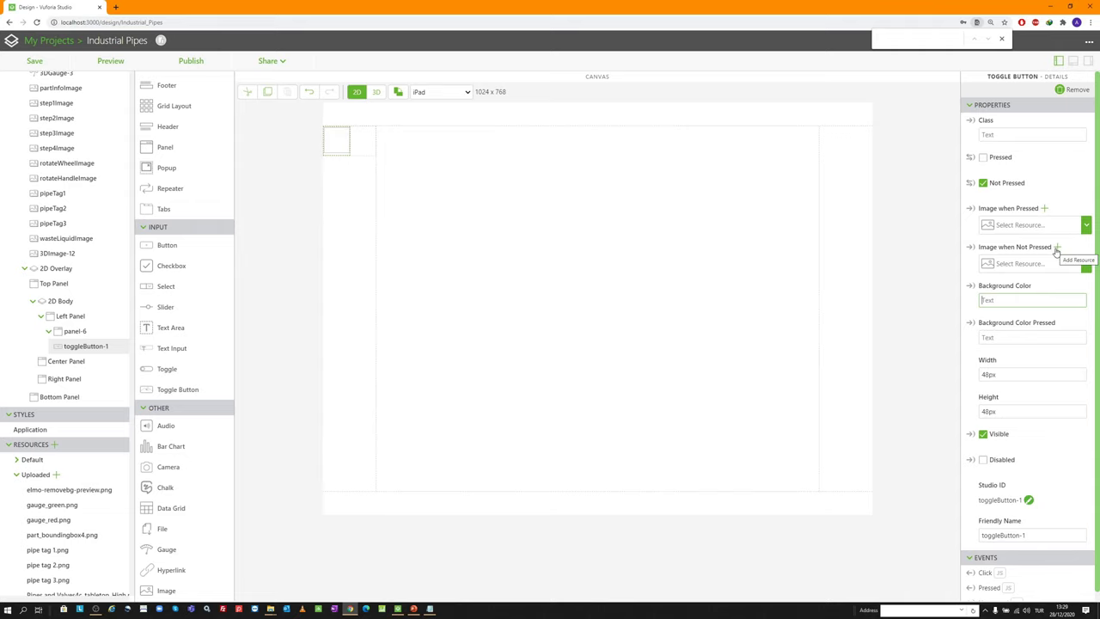
# Use btn_1_lrg.png as the pressed image and btn_1_sm.png as the not-pressed image
pyautogui.click(1045, 209)
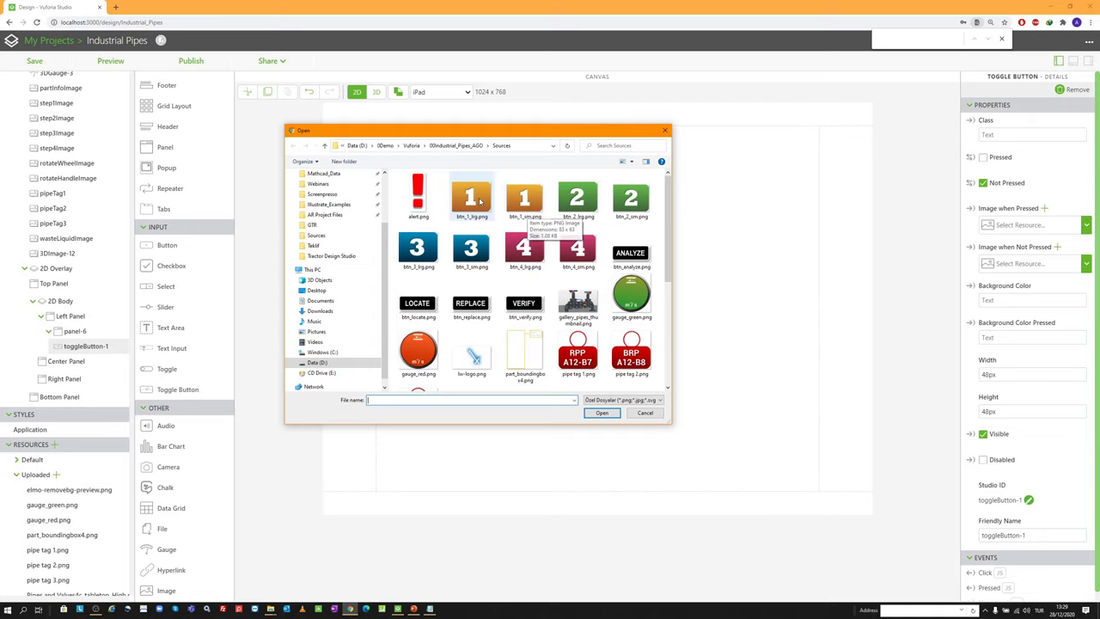
pyautogui.click(479, 200)
pyautogui.doubleClick(479, 200)
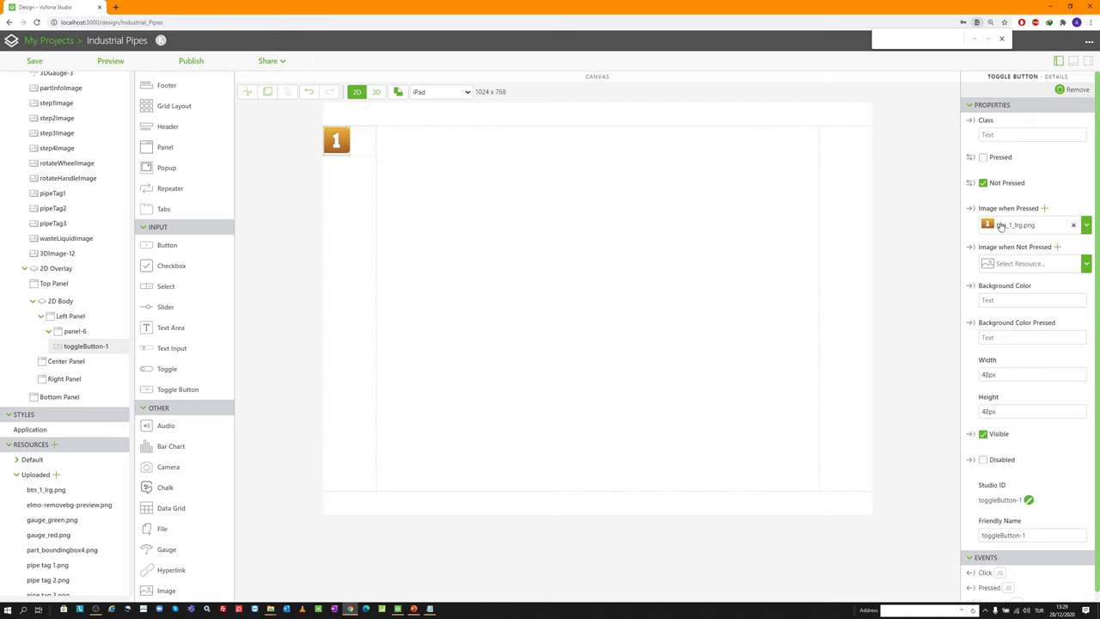
pyautogui.click(1058, 248)
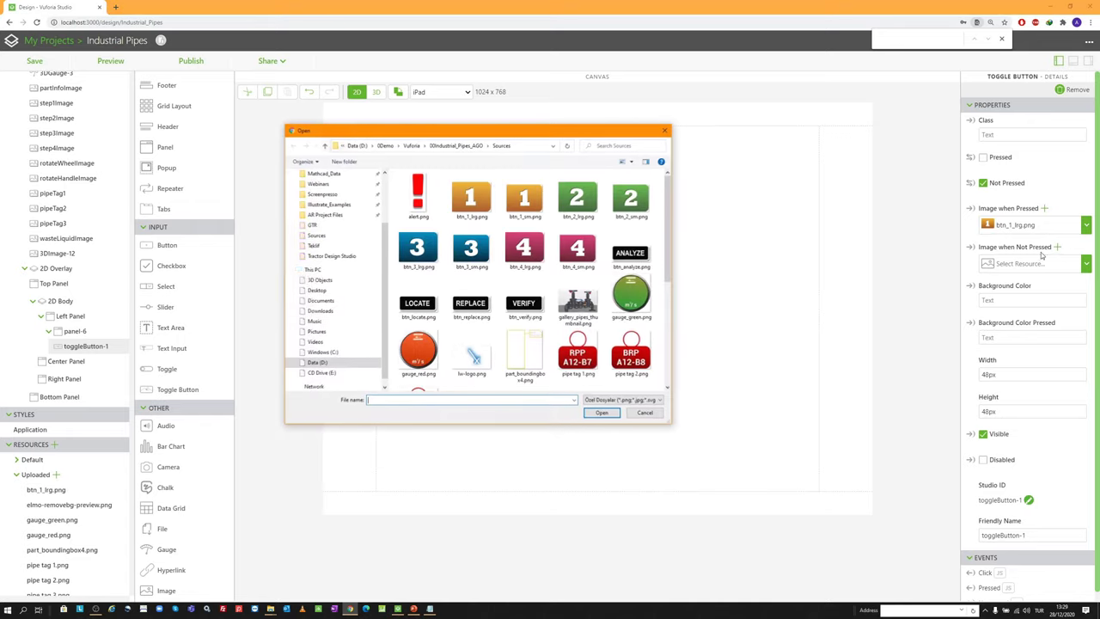
pyautogui.doubleClick(519, 209)
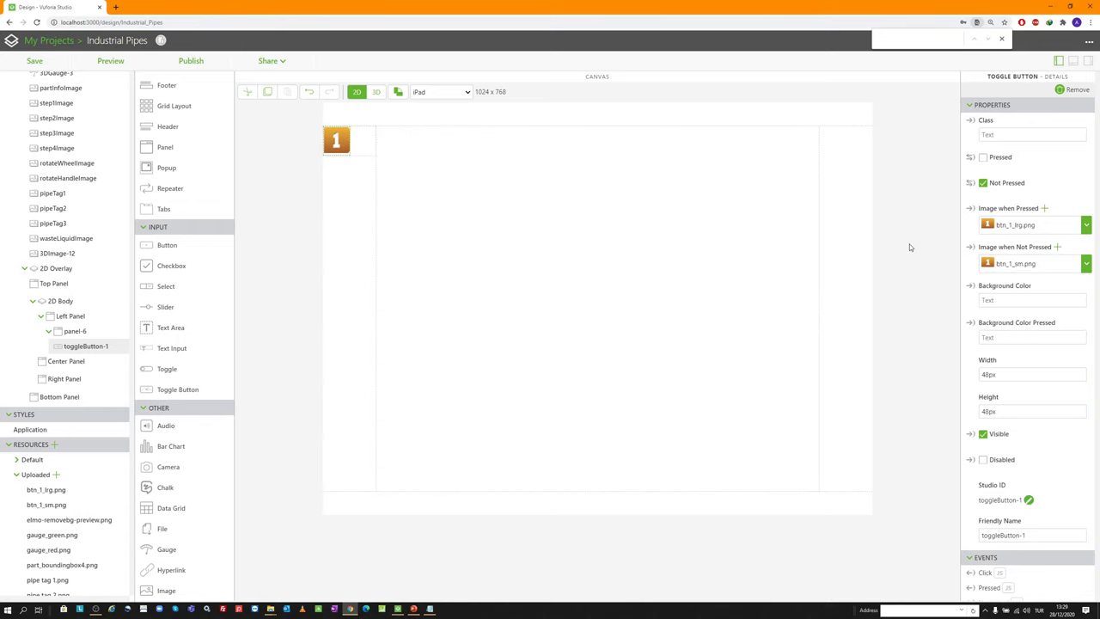
# Size the toggle button to 80% width and 80% height
pyautogui.doubleClick(1009, 376)
pyautogui.write('80px')
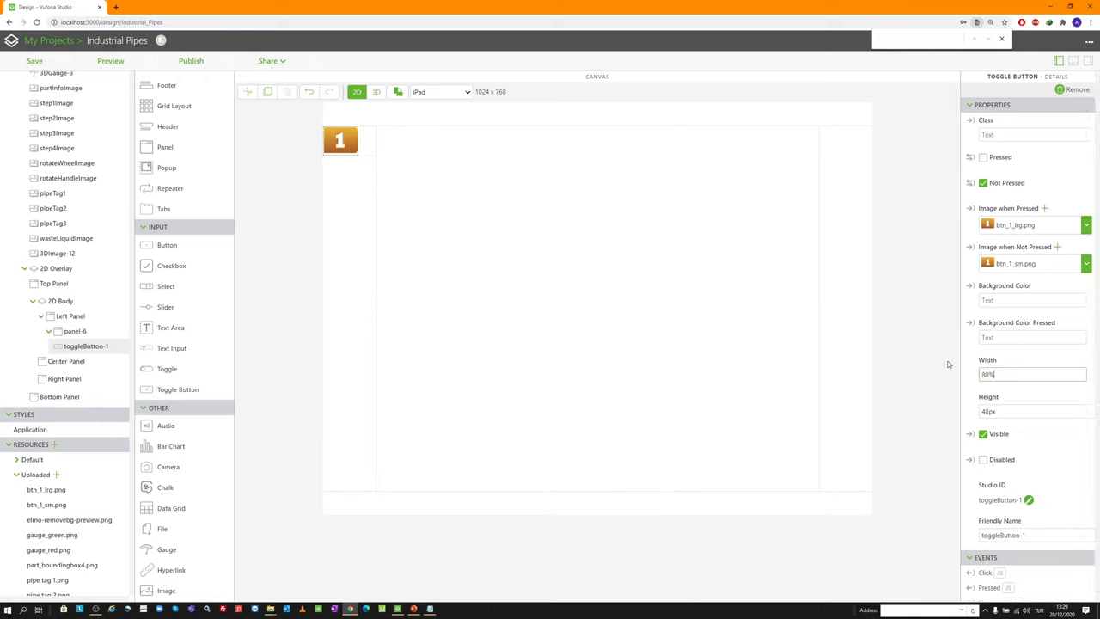
pyautogui.doubleClick(1031, 412)
pyautogui.write('80%')
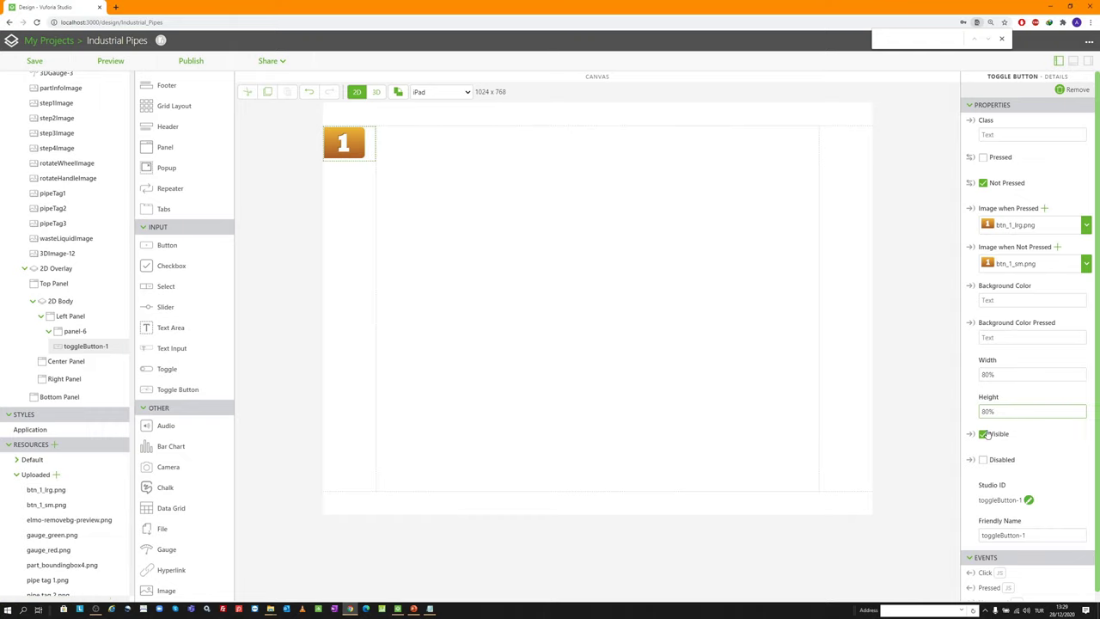
pyautogui.scroll(-1, 985, 434)
# Rename the toggle button's Studio ID to step1_btn
pyautogui.click(1025, 489)
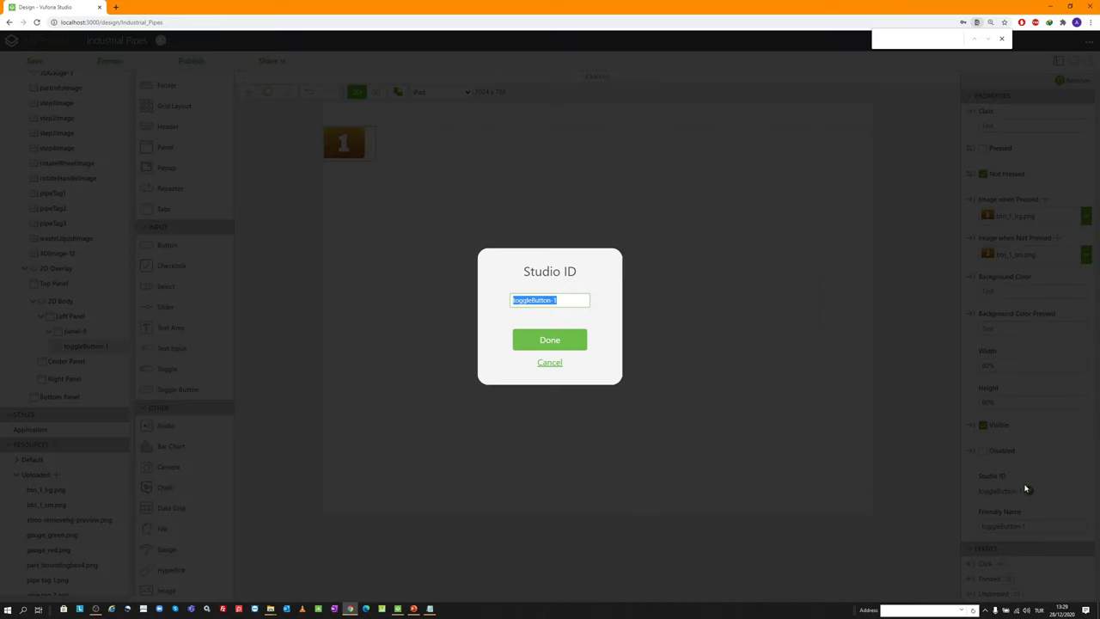
pyautogui.write('step1_btn')
pyautogui.hotkey('ctrl', 'a')
pyautogui.hotkey('ctrl', 'c')
pyautogui.click(560, 343)
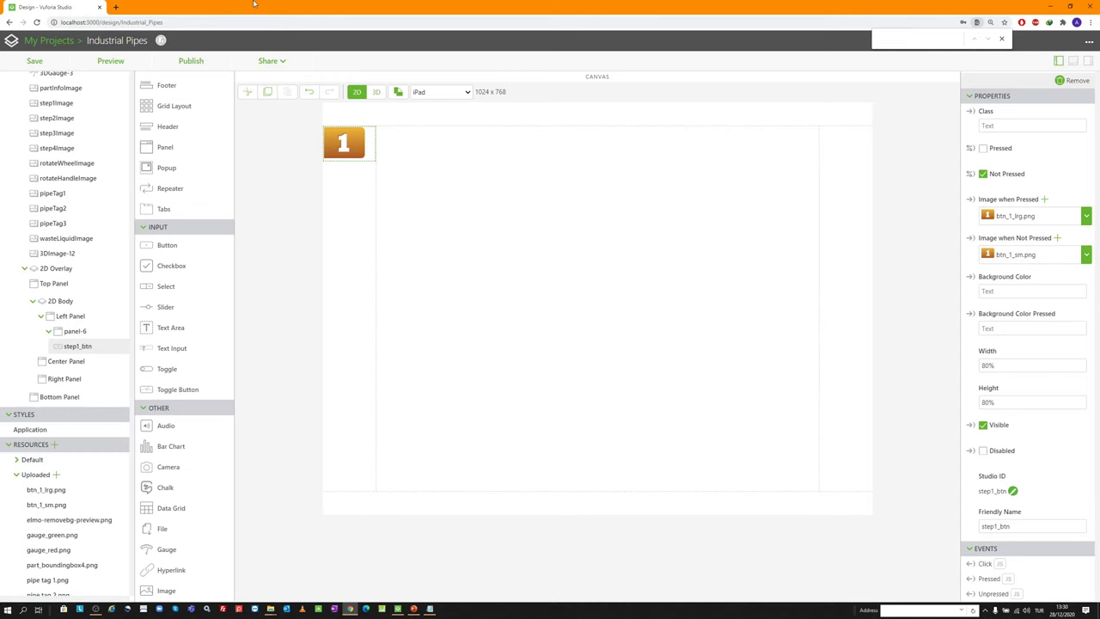
# Leave the stray browser tab and select panel-6 back in Studio as the paste target
pyautogui.click(112, 7)
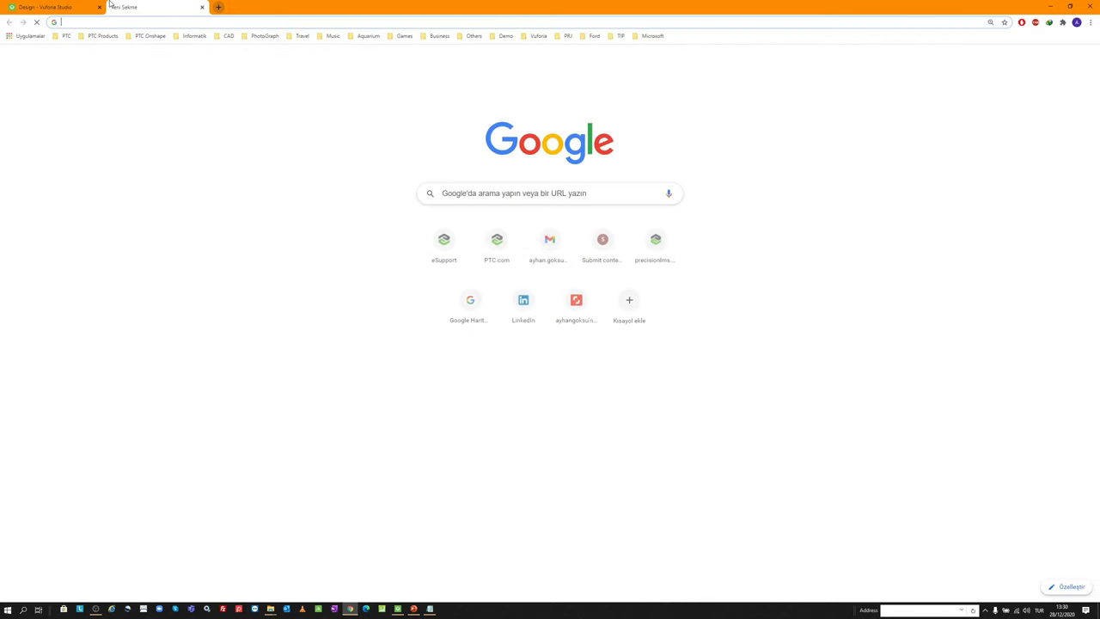
pyautogui.write('localhost')
pyautogui.click(47, 7)
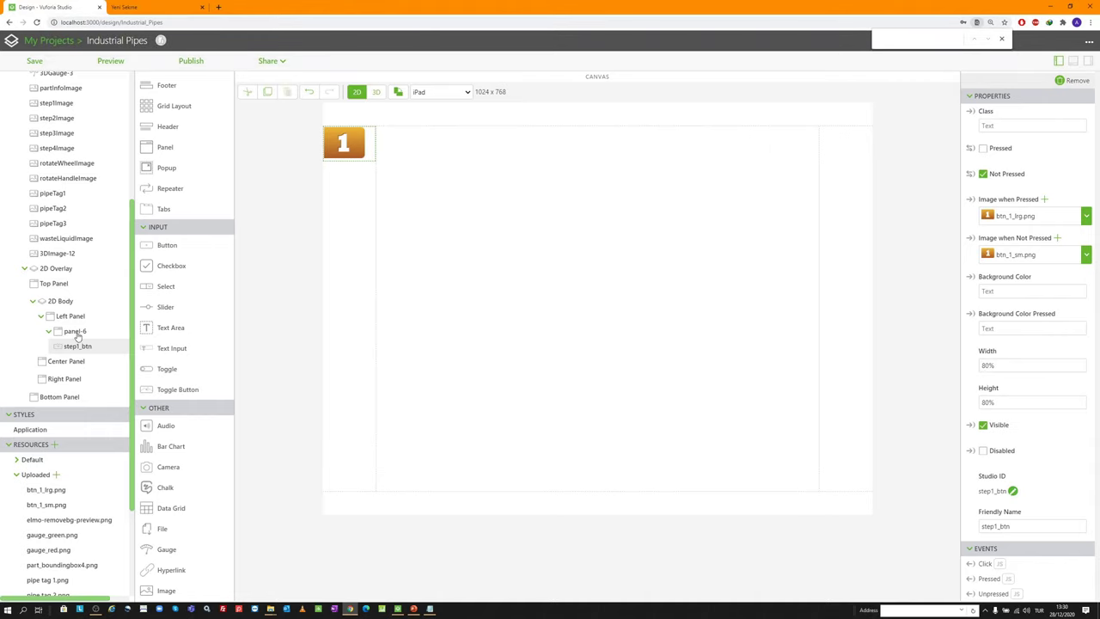
pyautogui.click(75, 331)
# Paste button copies into panel-6 and give the second one btn_2_lrg.png and btn_2_sm.png
pyautogui.hotkey('ctrl', 'v')
pyautogui.hotkey('ctrl', 'v')
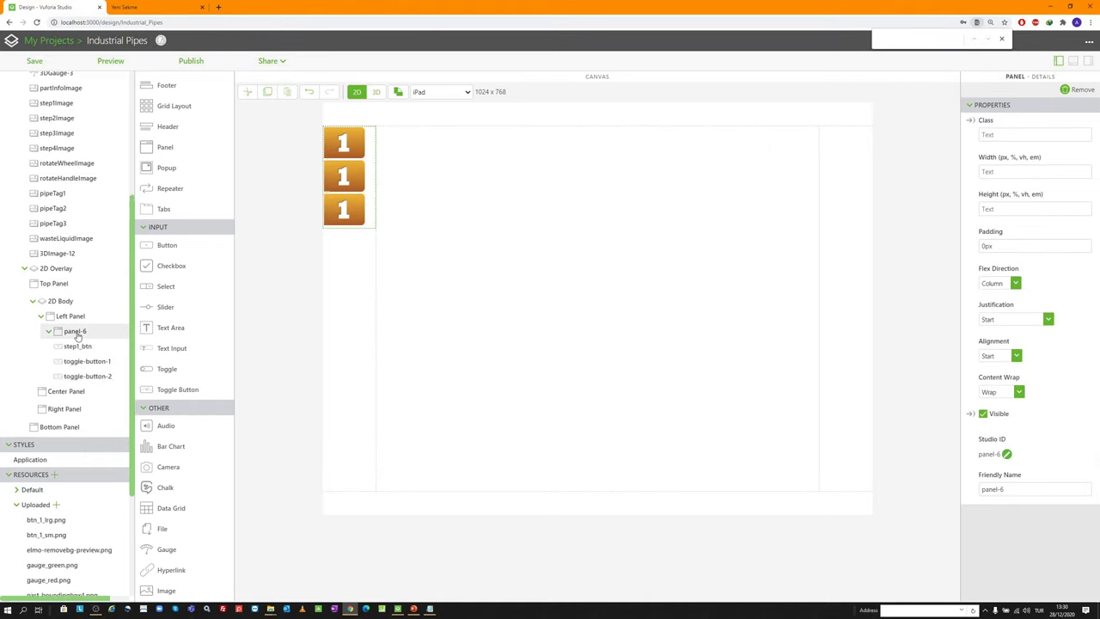
pyautogui.hotkey('ctrl', 'v')
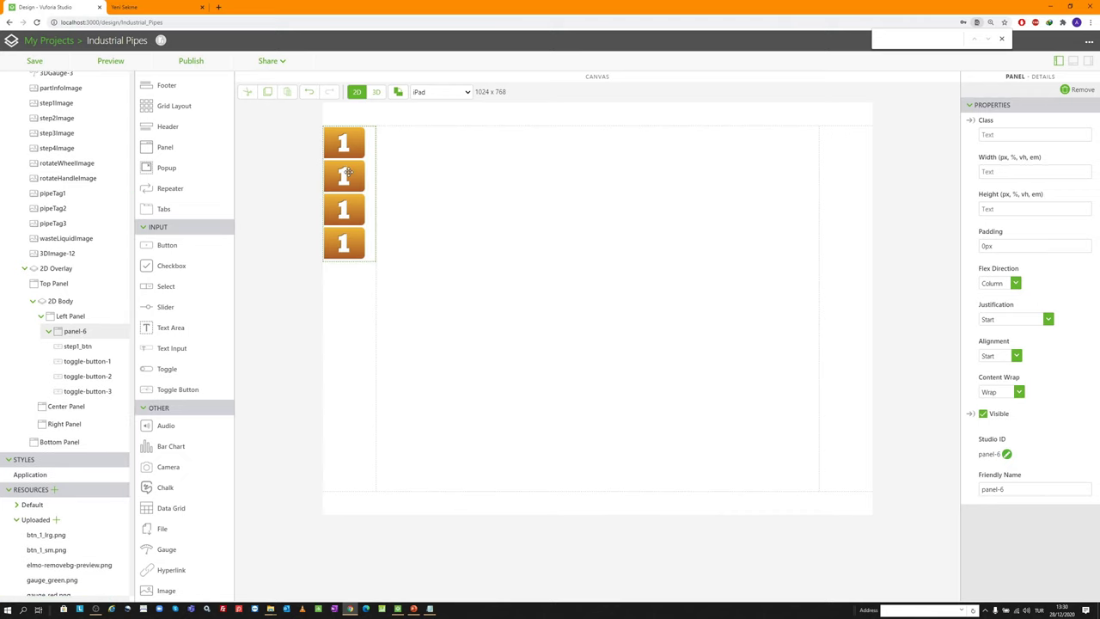
pyautogui.click(347, 173)
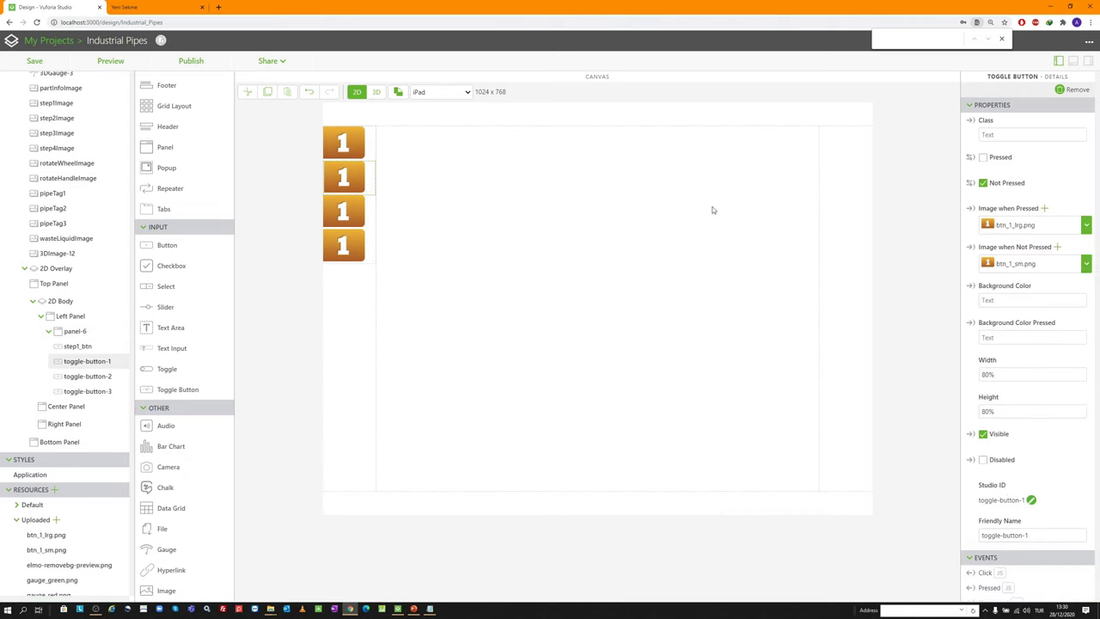
pyautogui.click(1048, 208)
pyautogui.doubleClick(580, 203)
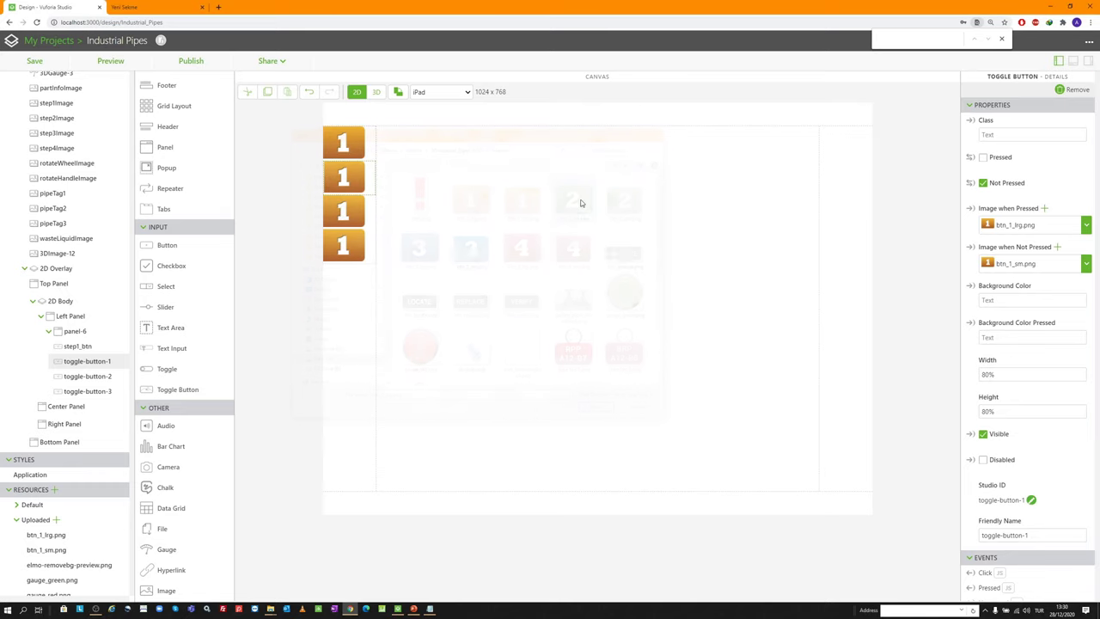
pyautogui.click(1056, 246)
pyautogui.doubleClick(636, 200)
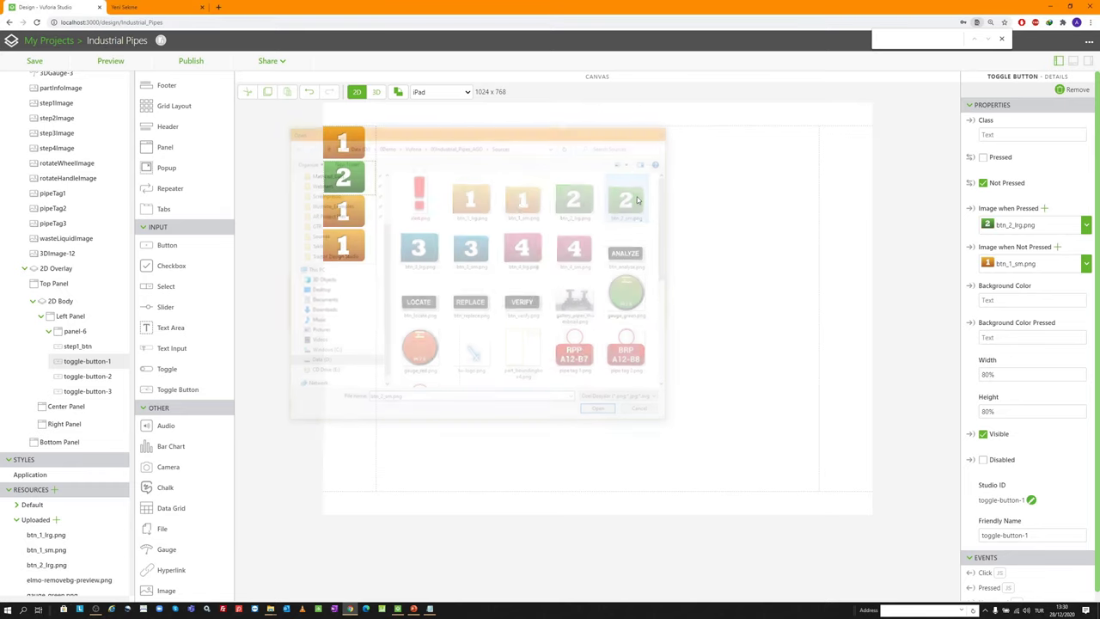
# Rename the second button's Studio ID to step2_btn
pyautogui.click(1031, 499)
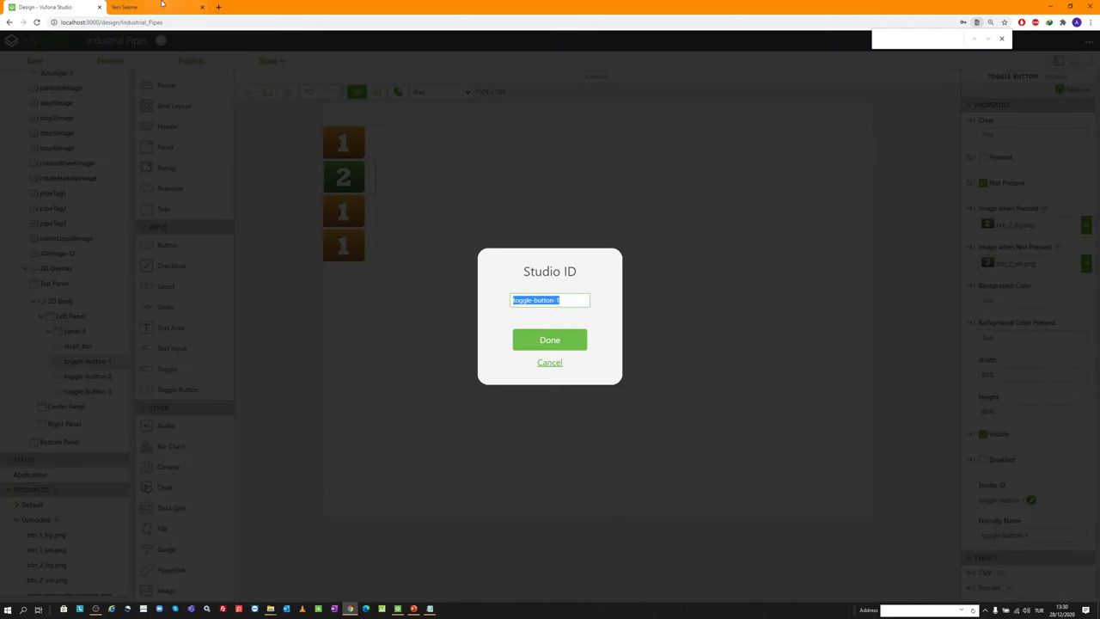
pyautogui.hotkey('ctrl', 'v')
pyautogui.click(137, 6)
pyautogui.hotkey('ctrl', 'Tab')
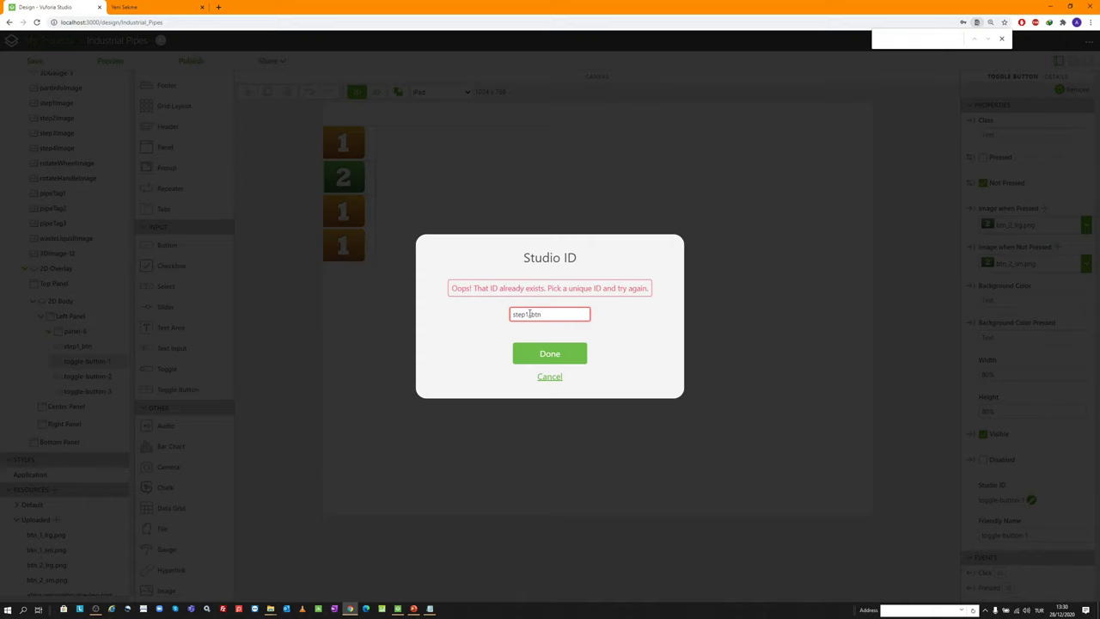
pyautogui.click(529, 314)
pyautogui.press('BackSpace')
pyautogui.write('2')
pyautogui.press('Return')
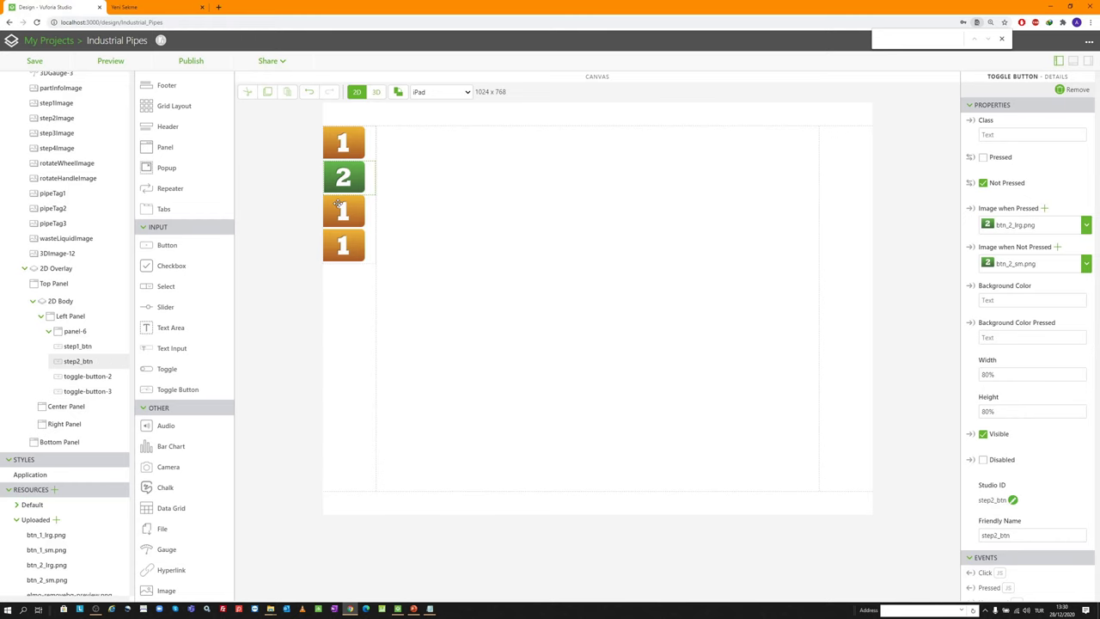
# Give the third button the blue 3 large and small images and rename it step3_btn
pyautogui.click(340, 204)
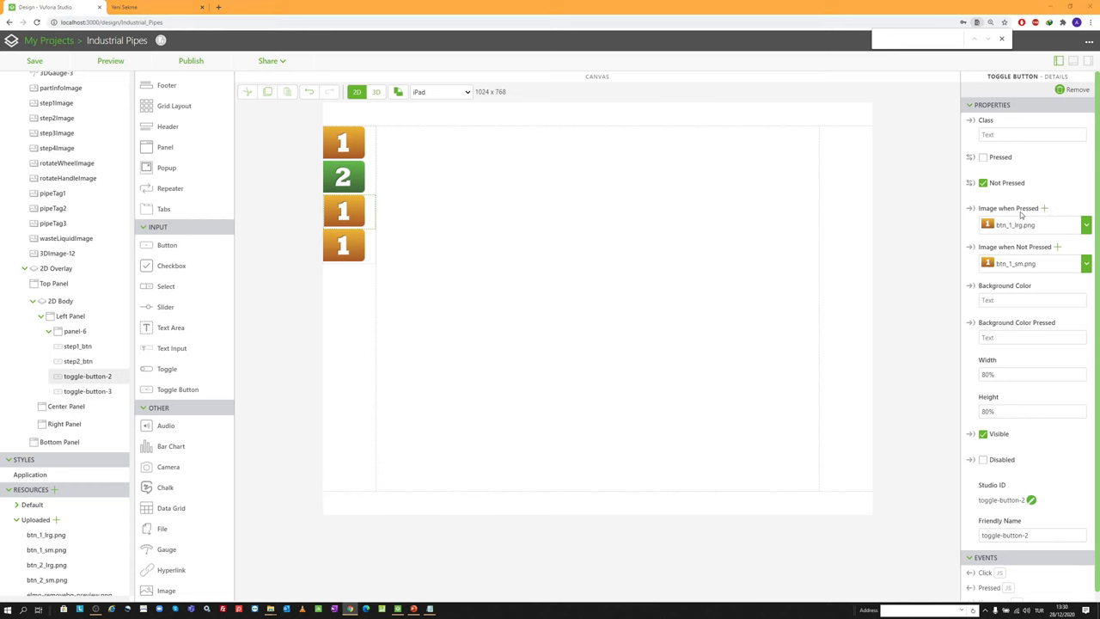
pyautogui.click(1044, 208)
pyautogui.doubleClick(418, 248)
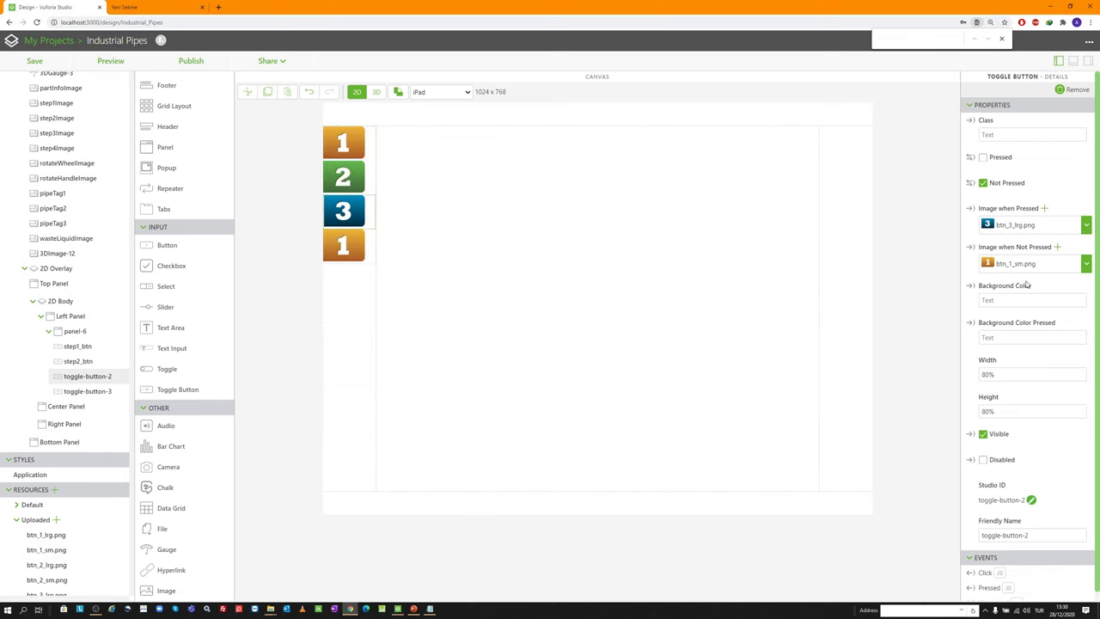
pyautogui.click(1056, 246)
pyautogui.doubleClick(470, 249)
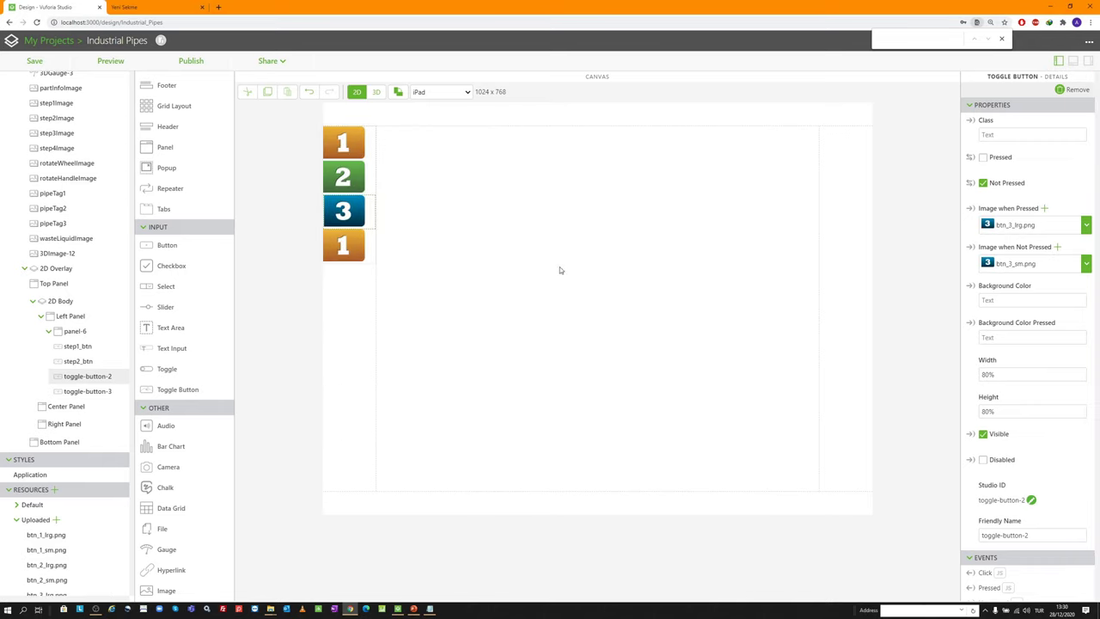
pyautogui.click(1031, 499)
pyautogui.hotkey('ctrl', 'v')
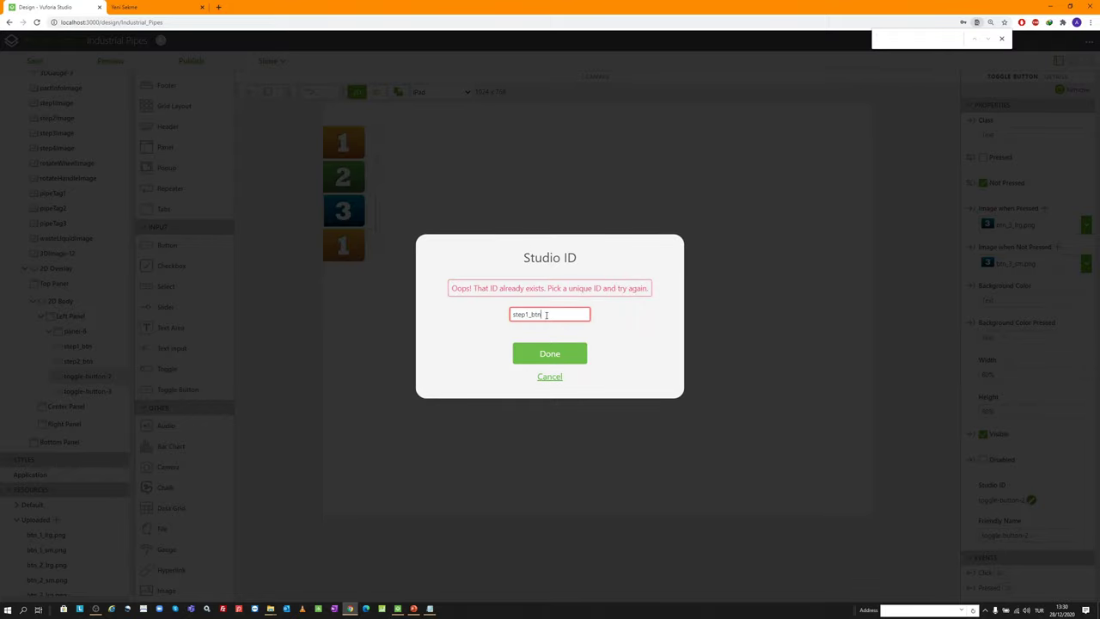
pyautogui.press('BackSpace')
pyautogui.write('3')
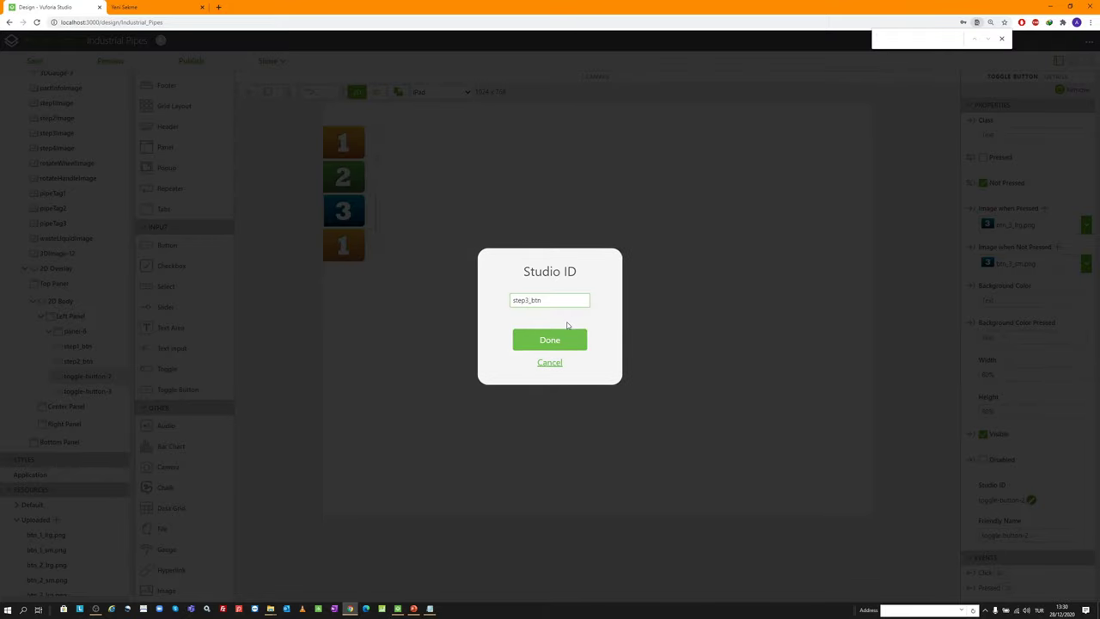
pyautogui.click(560, 342)
# Give the fourth button the red 4 images and rename it step4_btn
pyautogui.click(347, 249)
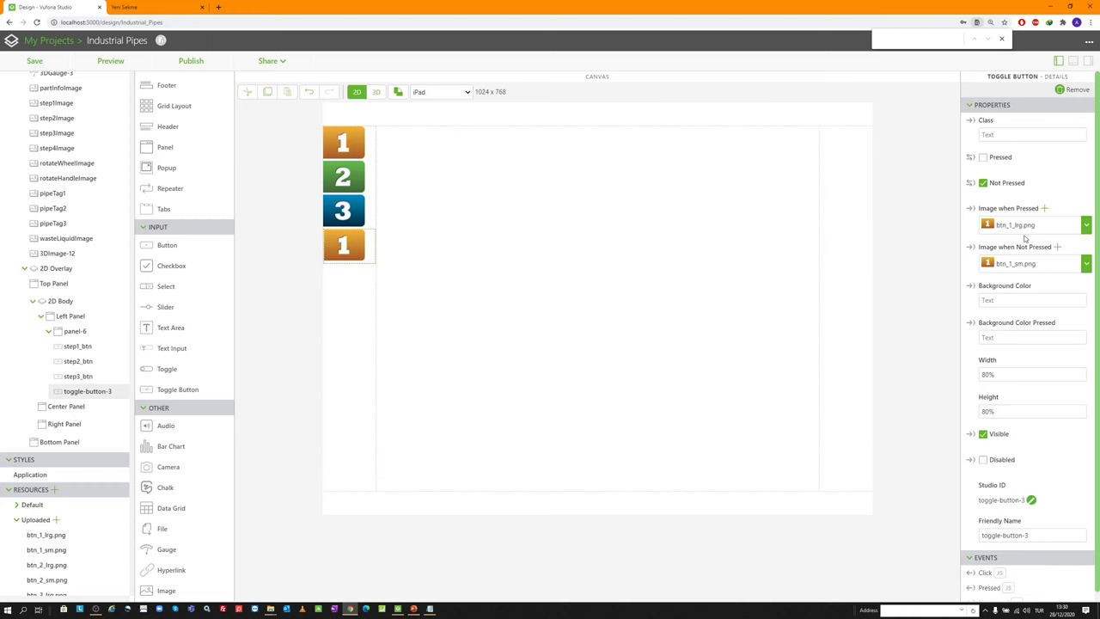
pyautogui.click(1044, 208)
pyautogui.press('Escape')
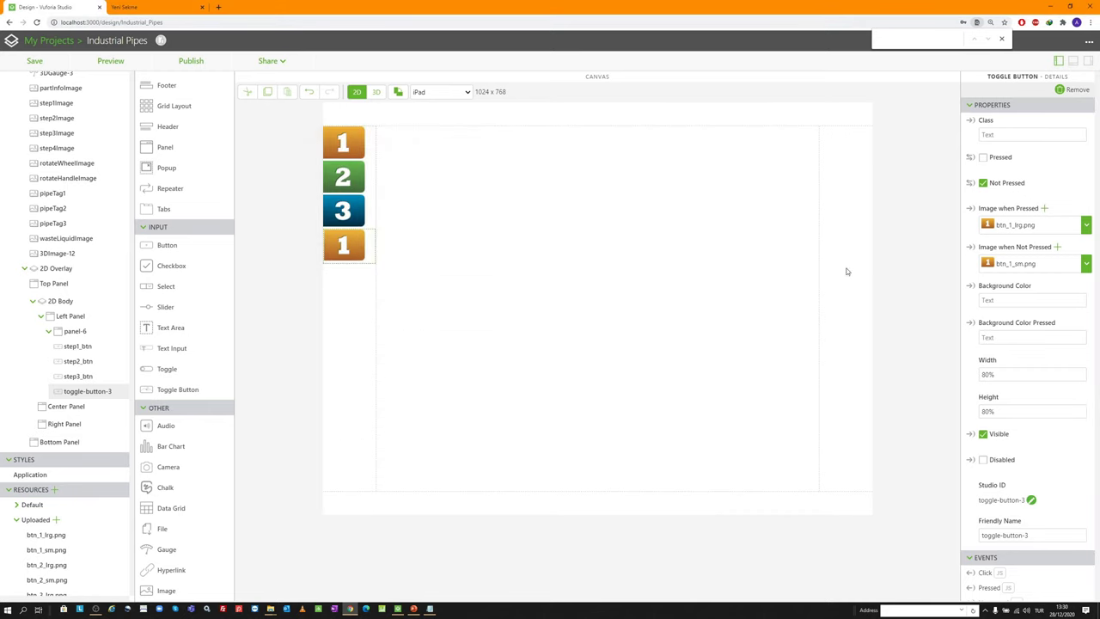
pyautogui.click(1057, 246)
pyautogui.doubleClick(576, 247)
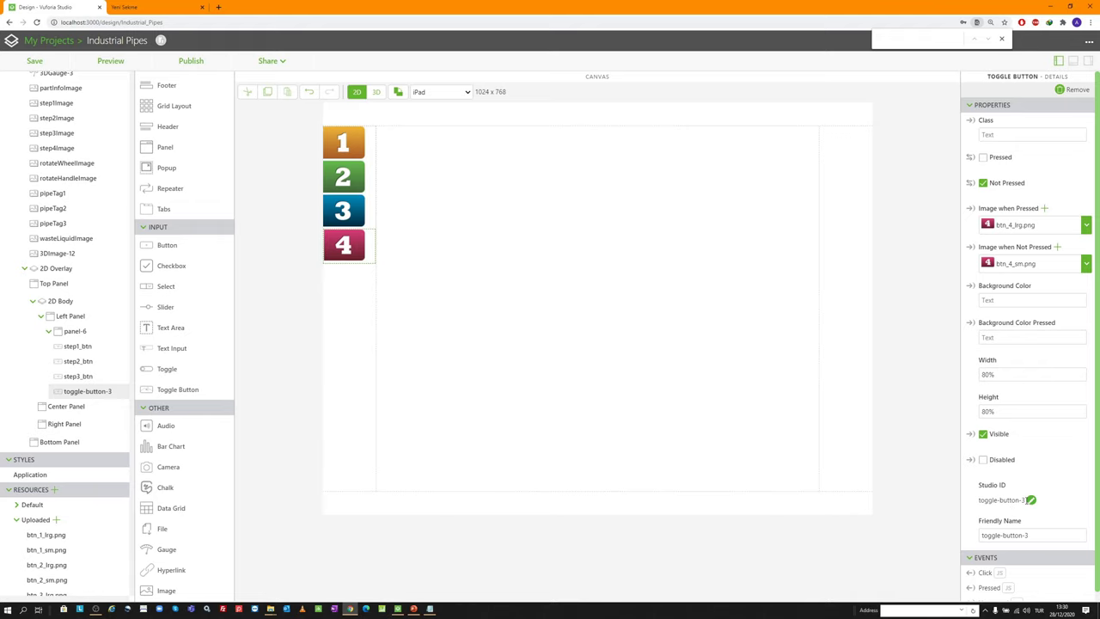
pyautogui.click(1031, 499)
pyautogui.hotkey('ctrl', 'v')
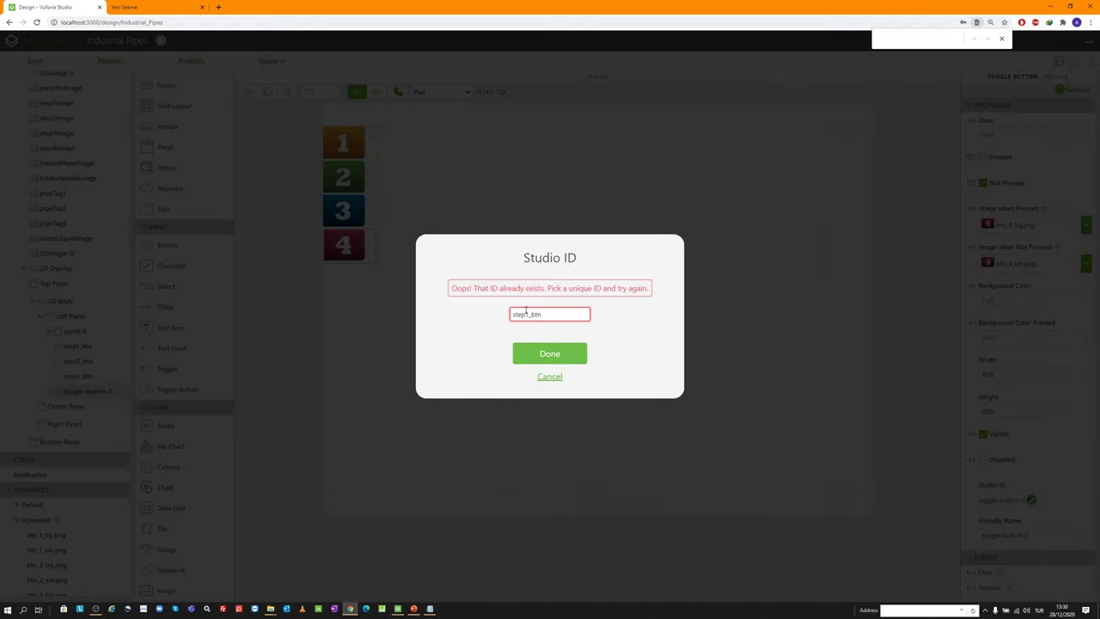
pyautogui.press('BackSpace')
pyautogui.write('4')
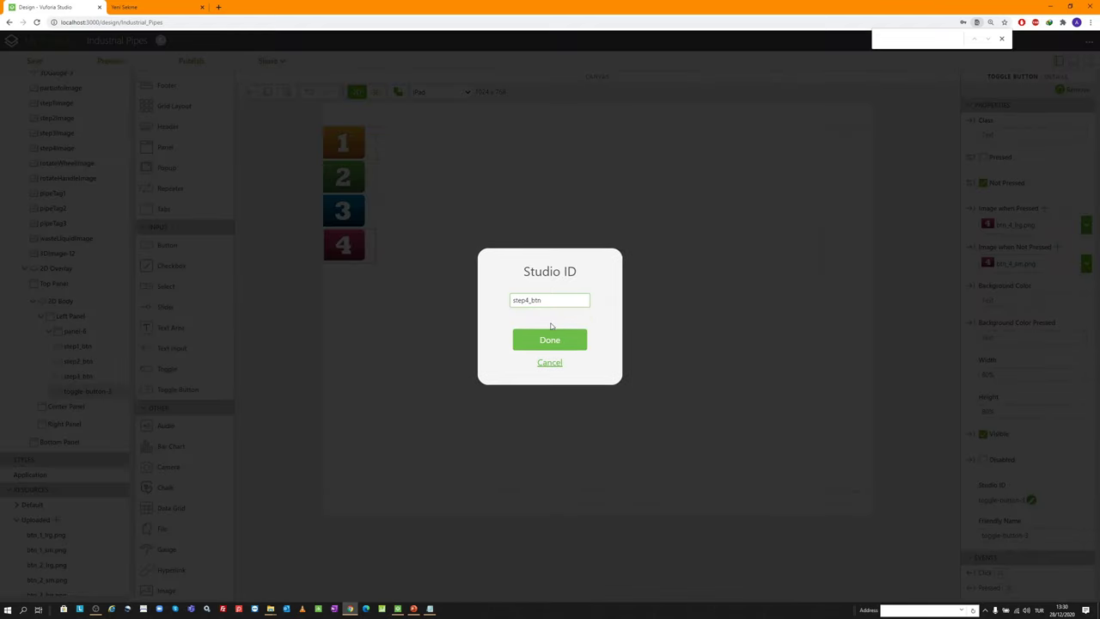
pyautogui.click(559, 341)
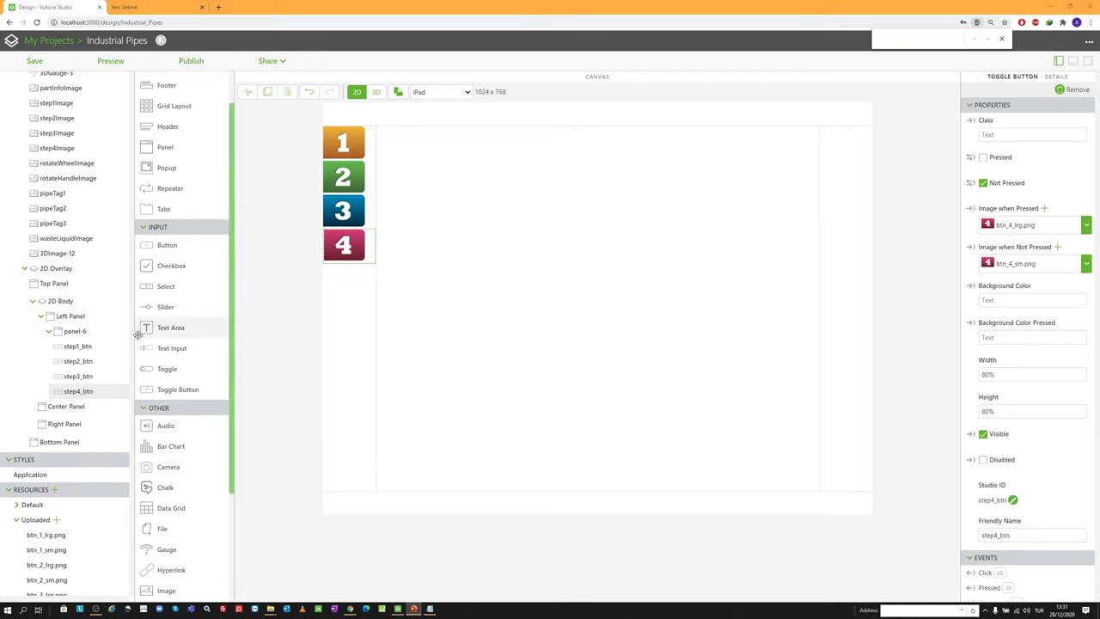
# Rename panel-6's Studio ID to mainStepsPanel
pyautogui.click(84, 332)
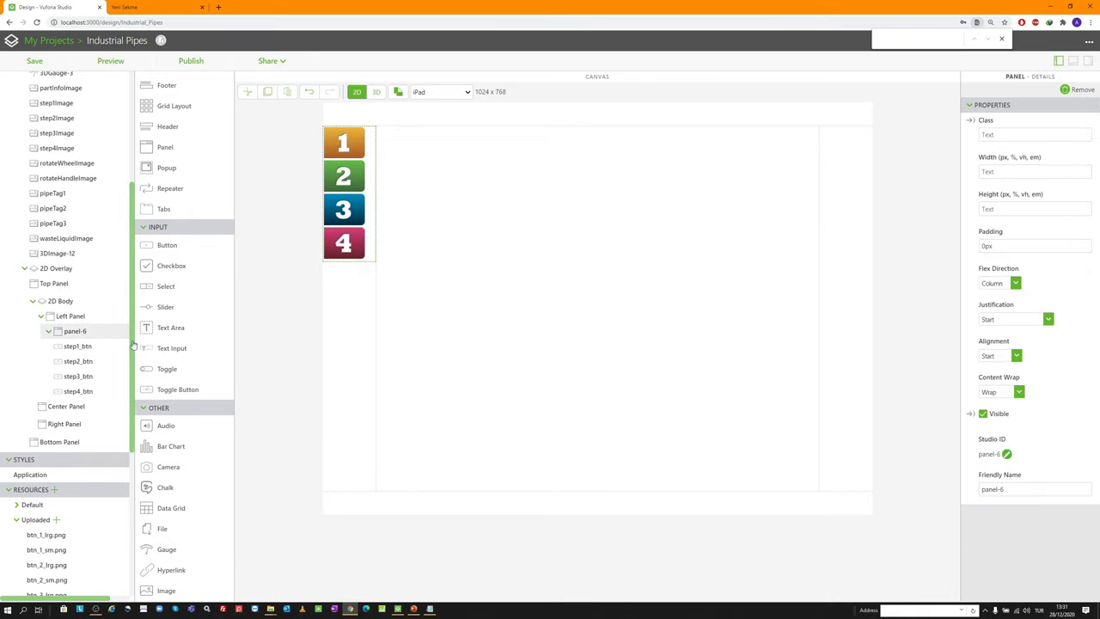
pyautogui.click(1007, 453)
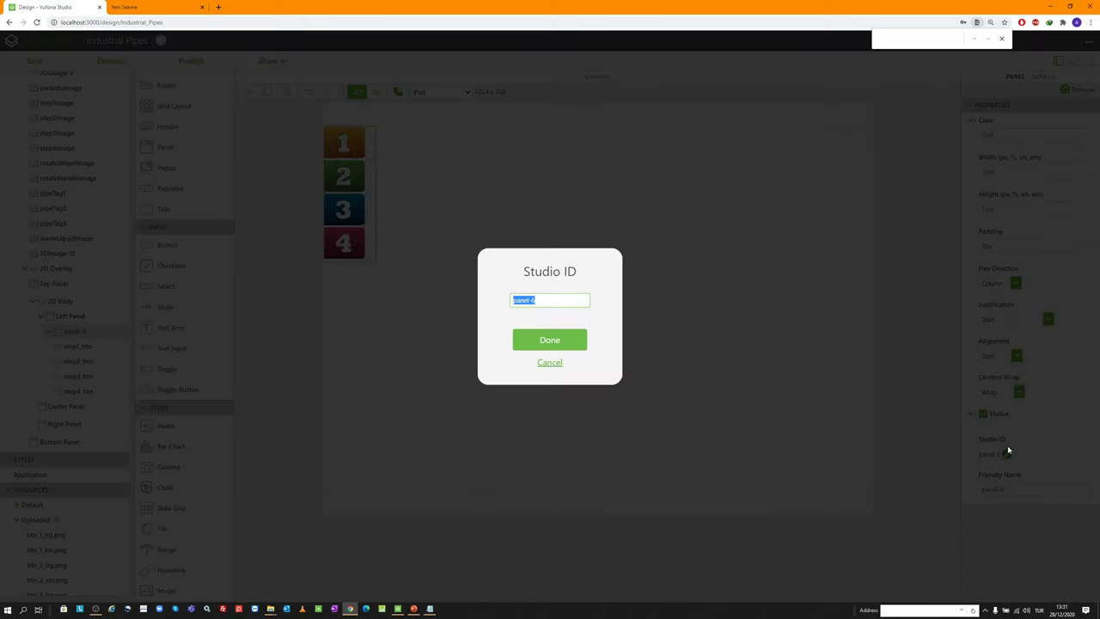
pyautogui.write('mainStepsPanel')
pyautogui.press('Return')
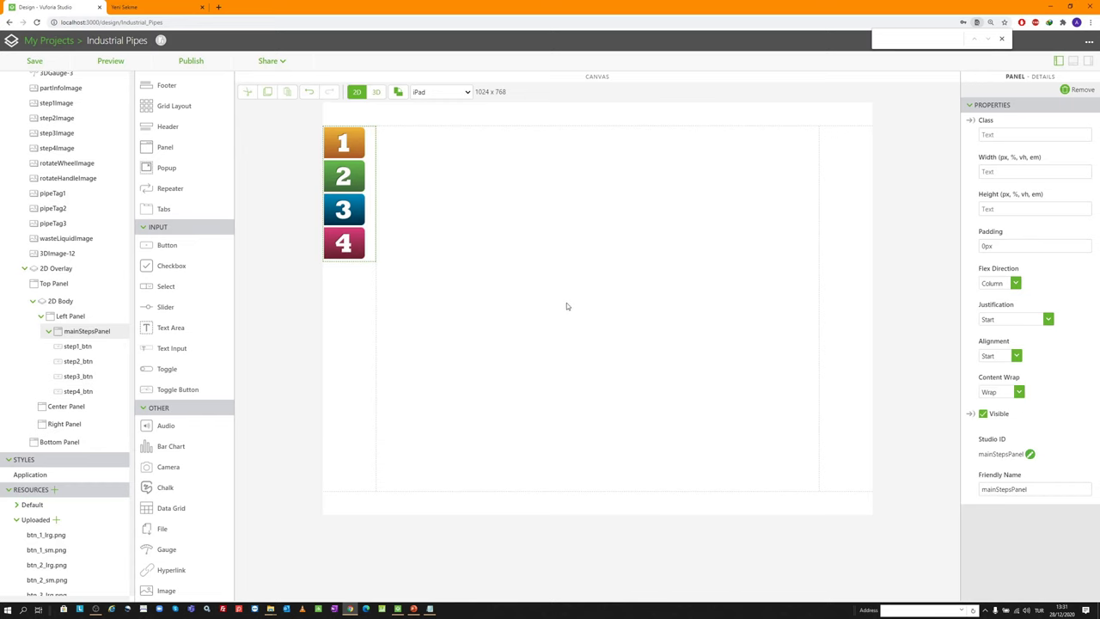
pyautogui.click(539, 334)
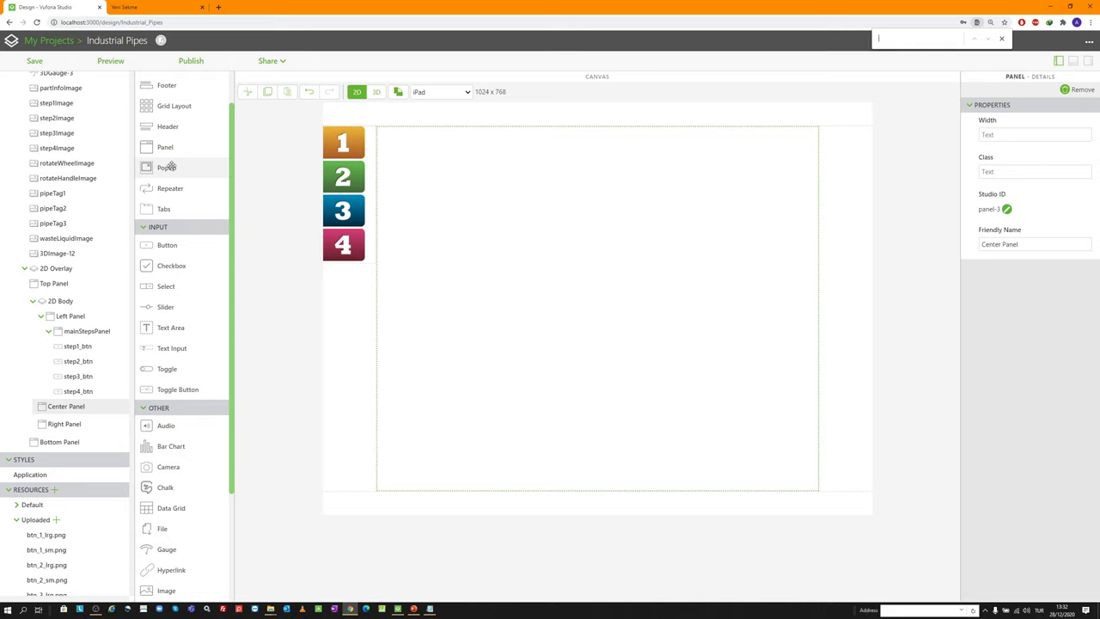
# Place a popup in the overlay and size it 250px wide by 450px high
pyautogui.moveTo(172, 167); pyautogui.dragTo(842, 203)
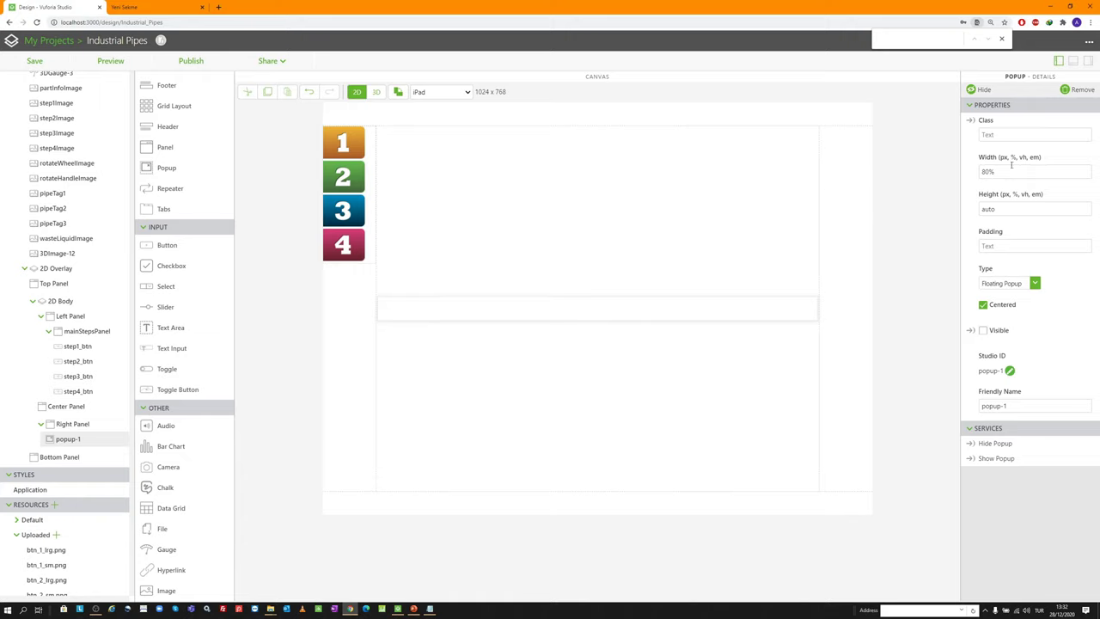
pyautogui.moveTo(1012, 171); pyautogui.dragTo(930, 148)
pyautogui.write('250px')
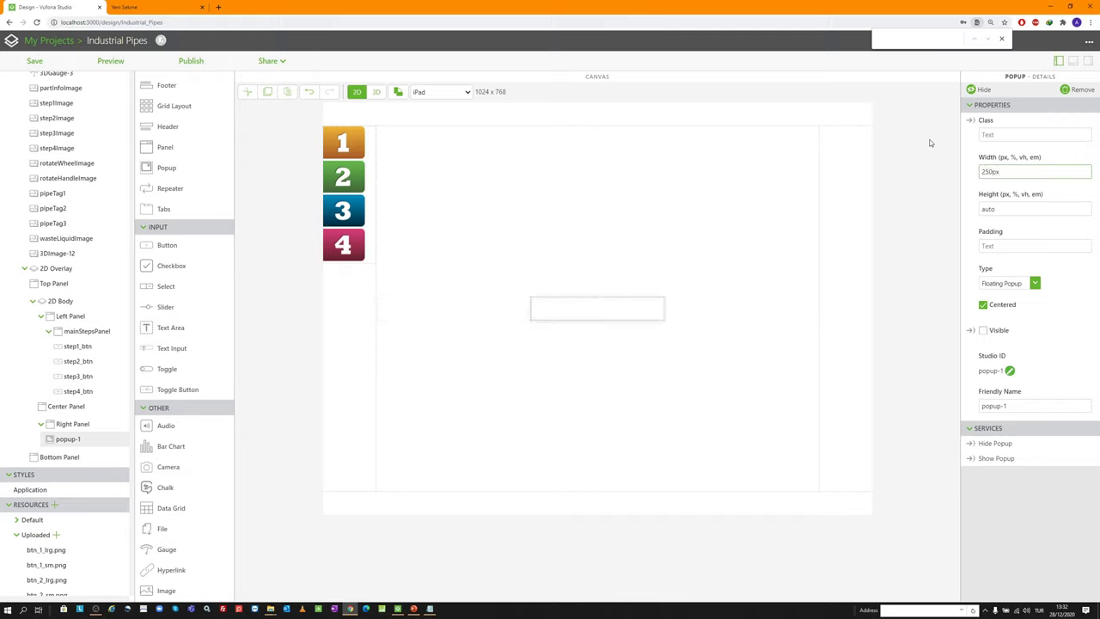
pyautogui.press('Tab')
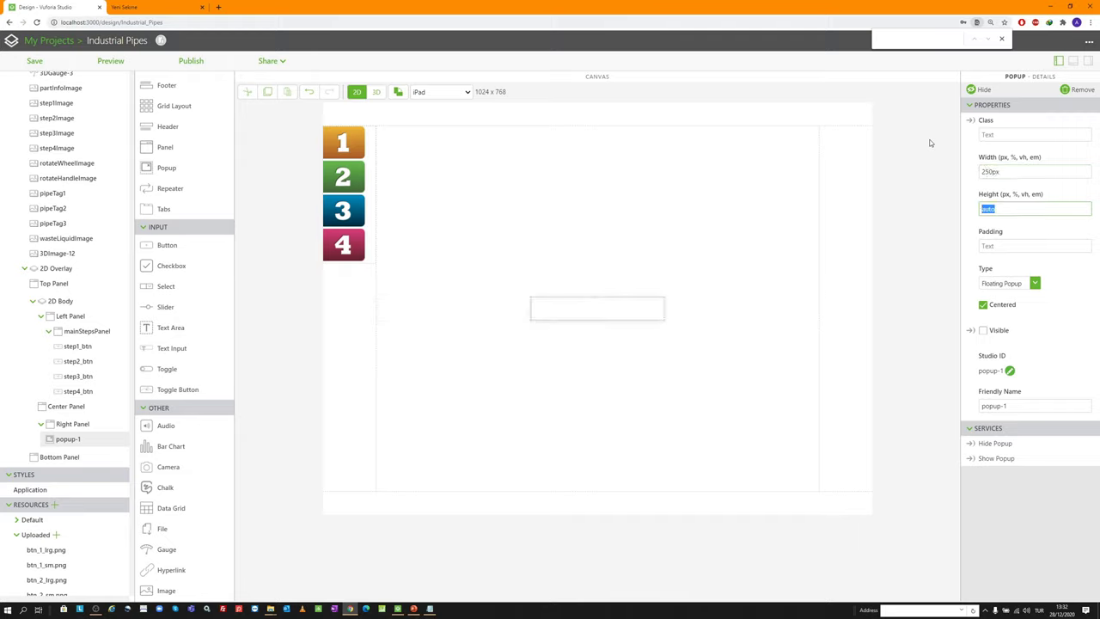
pyautogui.write('450px')
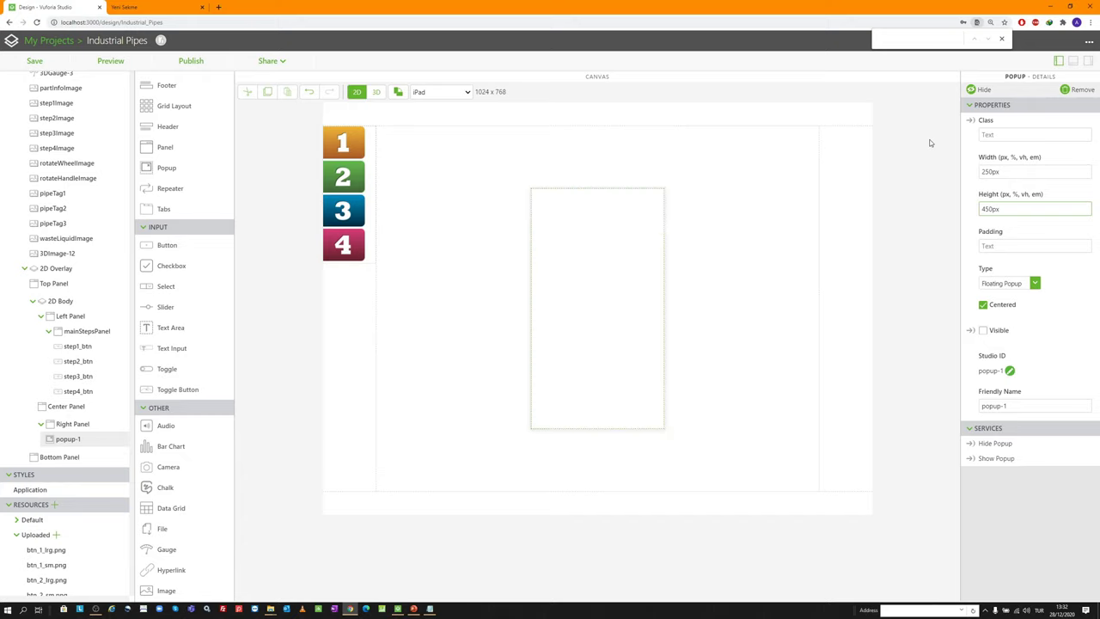
# Set the popup's padding to 0px, turn off Centered, and set Right to 0px
pyautogui.click(1002, 246)
pyautogui.write('0')
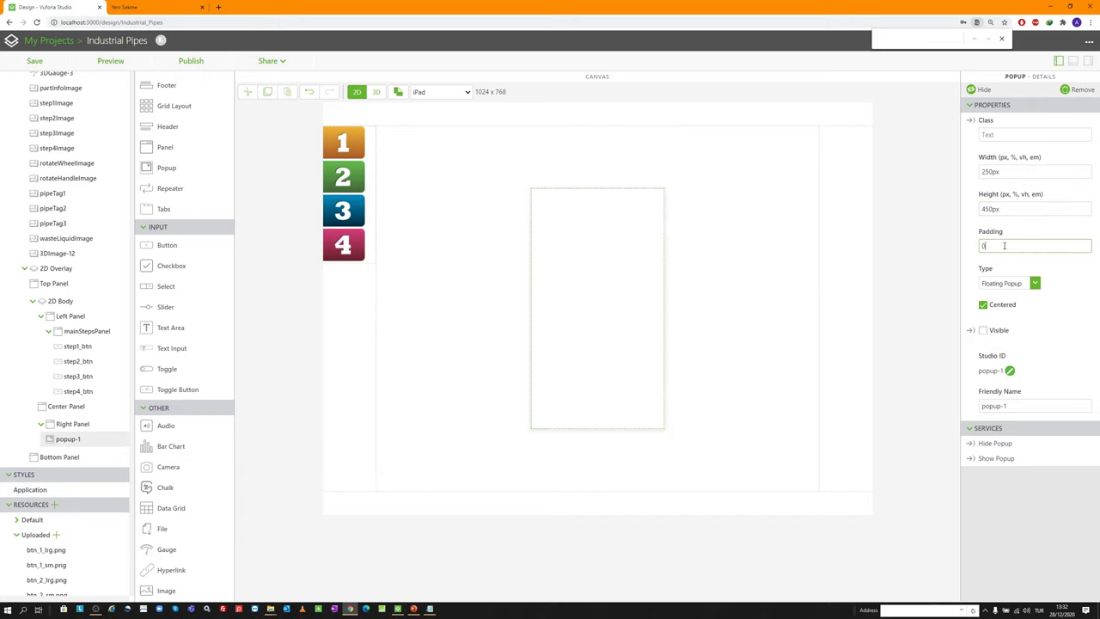
pyautogui.click(983, 307)
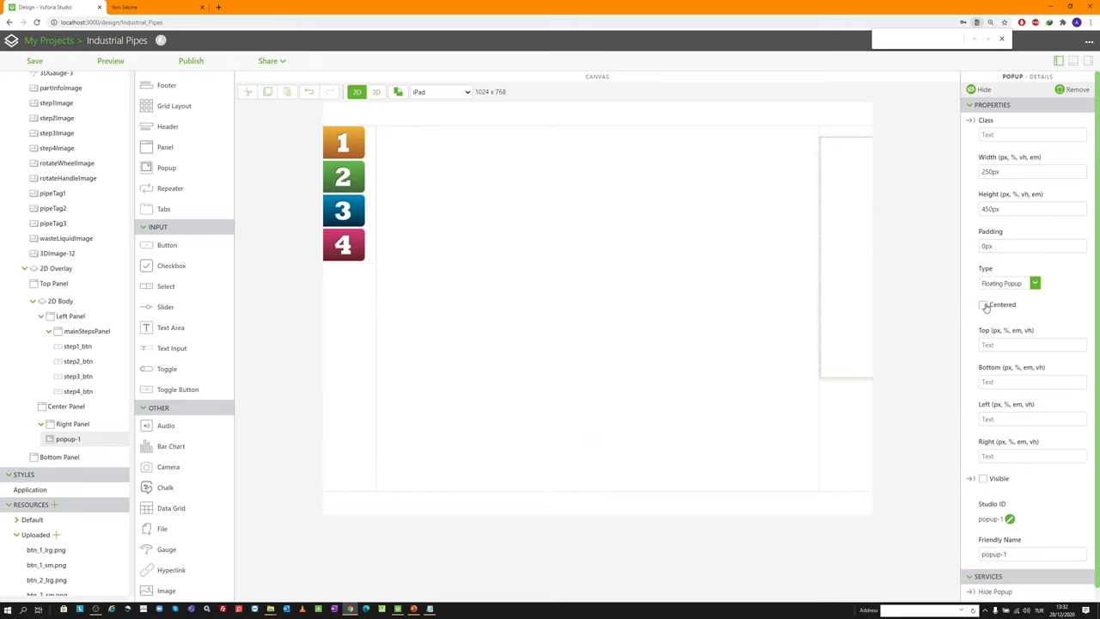
pyautogui.click(1003, 456)
pyautogui.write('0px')
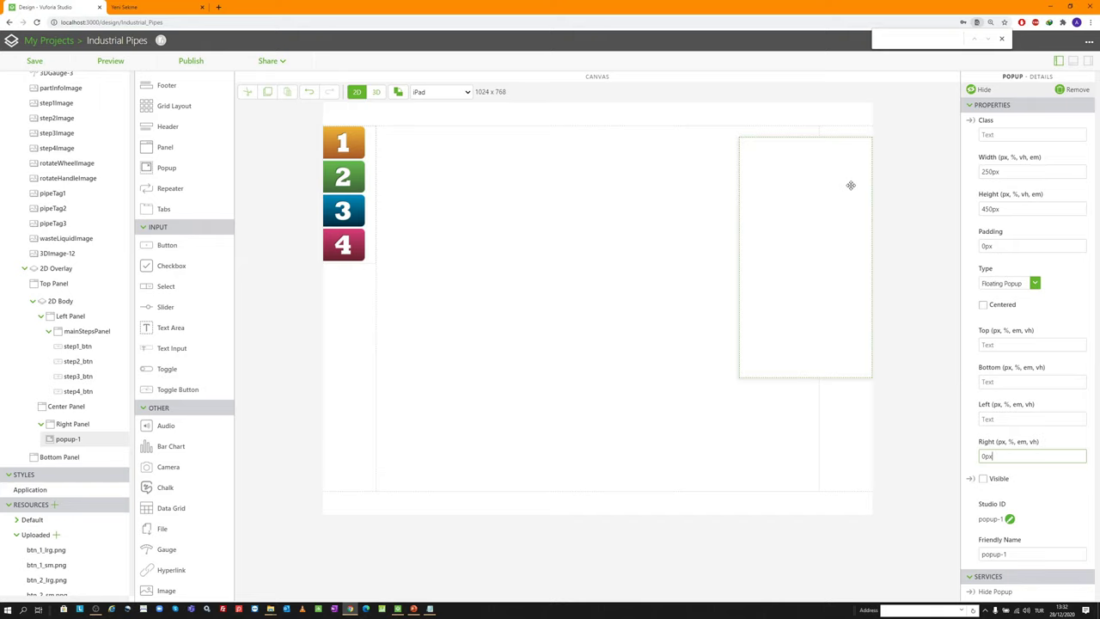
pyautogui.click(891, 224)
# Add panel-7 inside the popup with 0px padding and Start alignment
pyautogui.moveTo(173, 147); pyautogui.dragTo(830, 182)
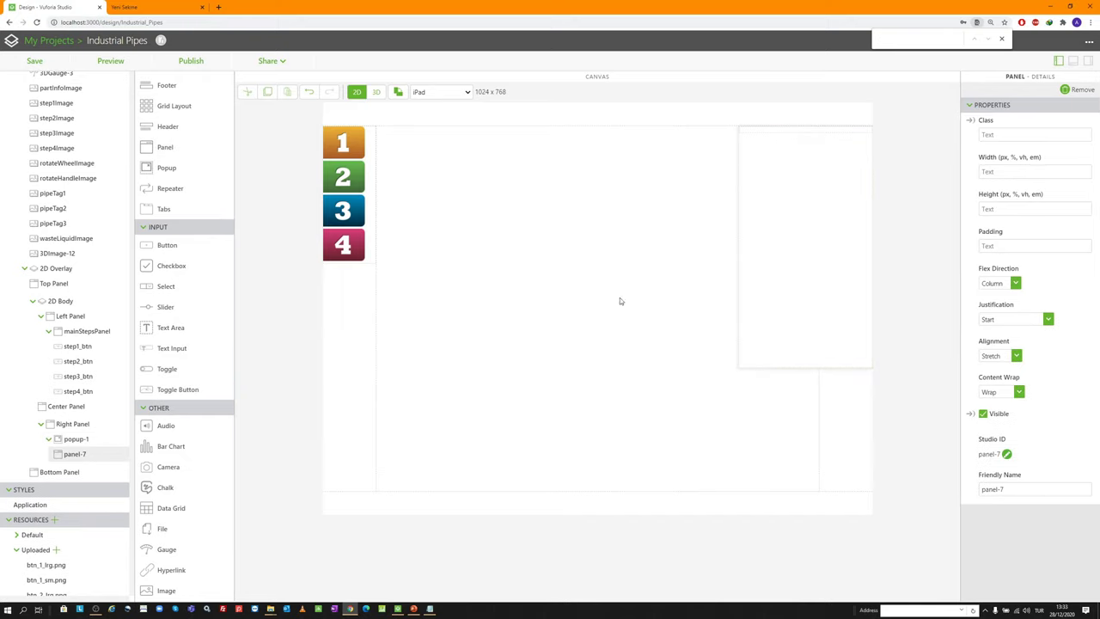
pyautogui.click(74, 439)
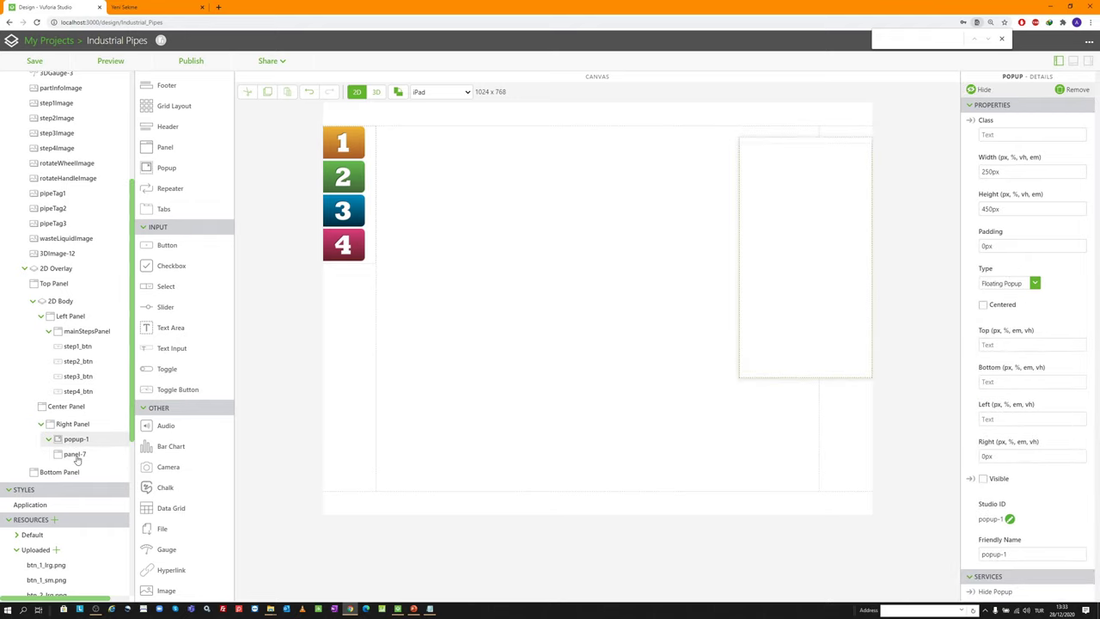
pyautogui.click(76, 456)
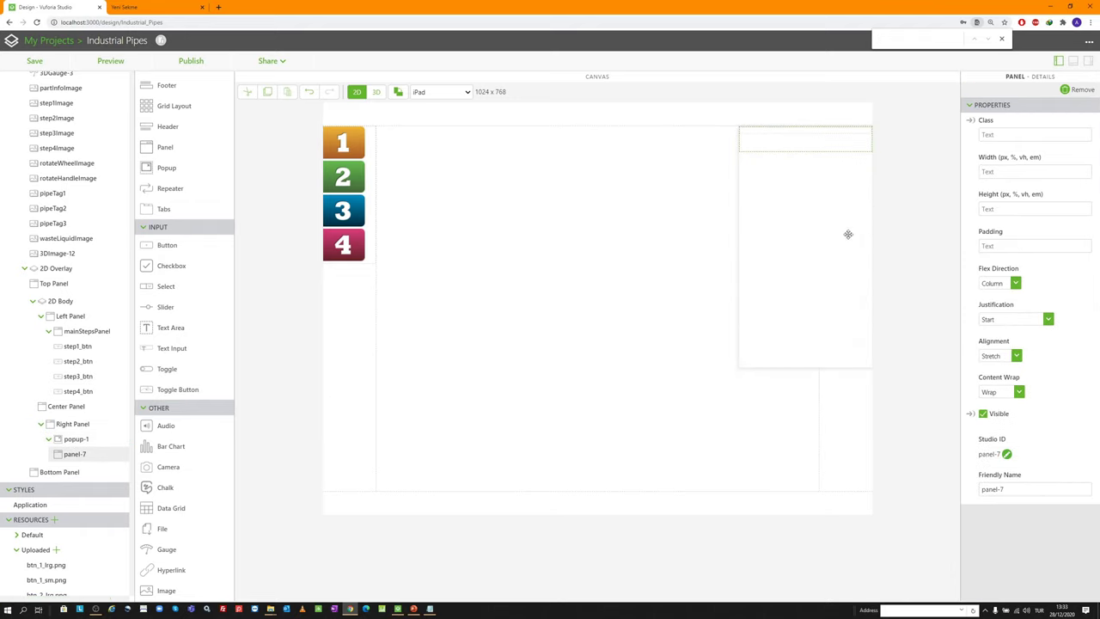
pyautogui.click(999, 246)
pyautogui.click(996, 356)
pyautogui.click(995, 368)
# Rename the popup's Studio ID to step1Popup
pyautogui.click(77, 439)
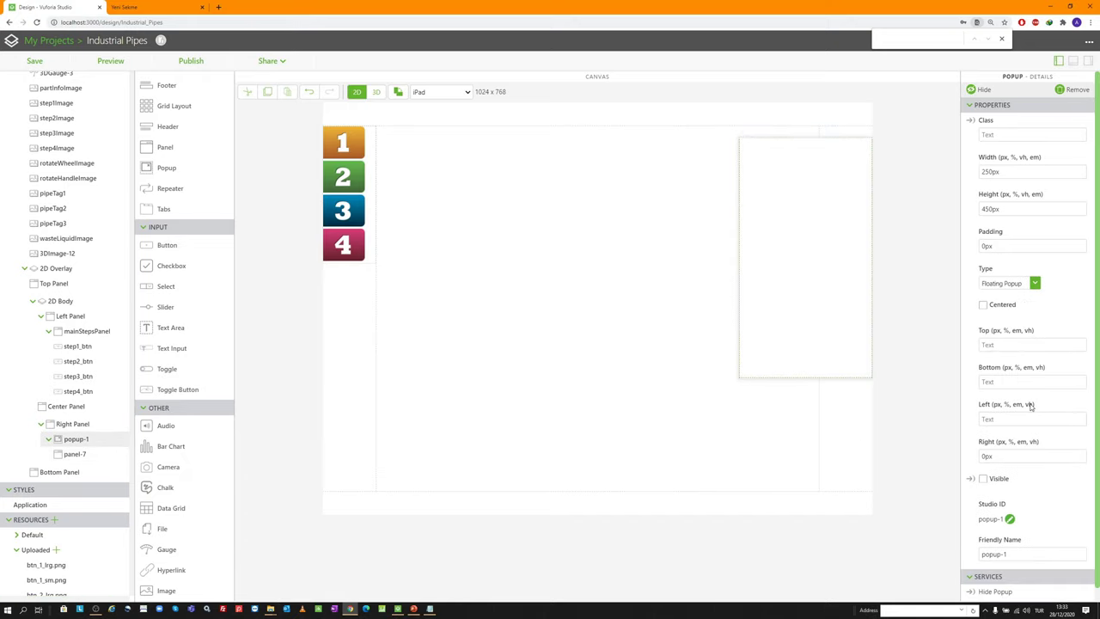
pyautogui.click(1009, 519)
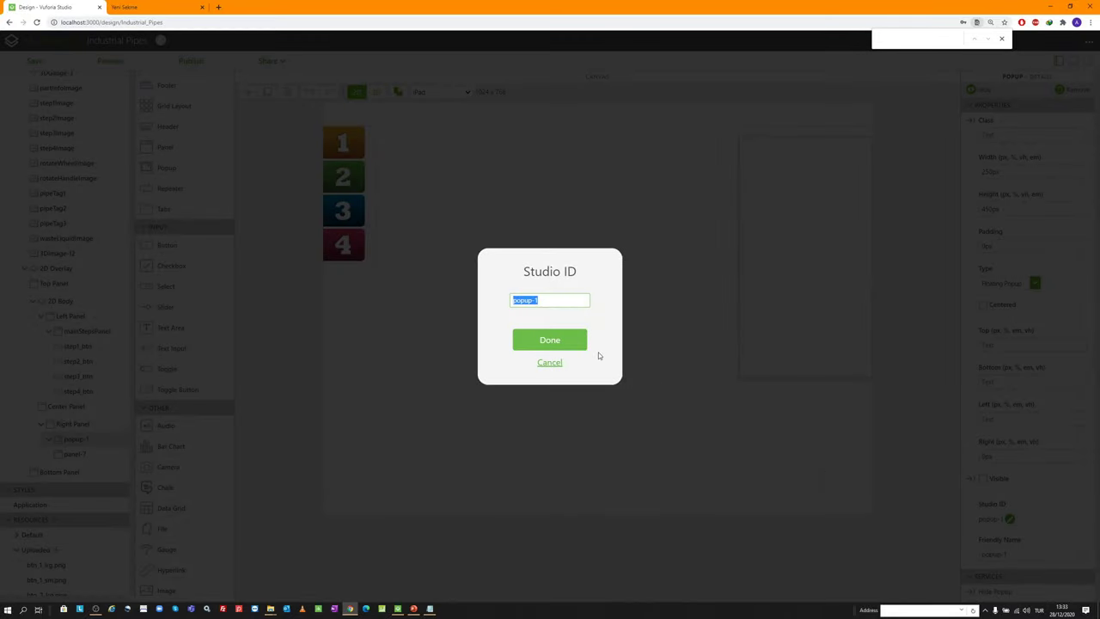
pyautogui.write('step1Popup')
pyautogui.press('Return')
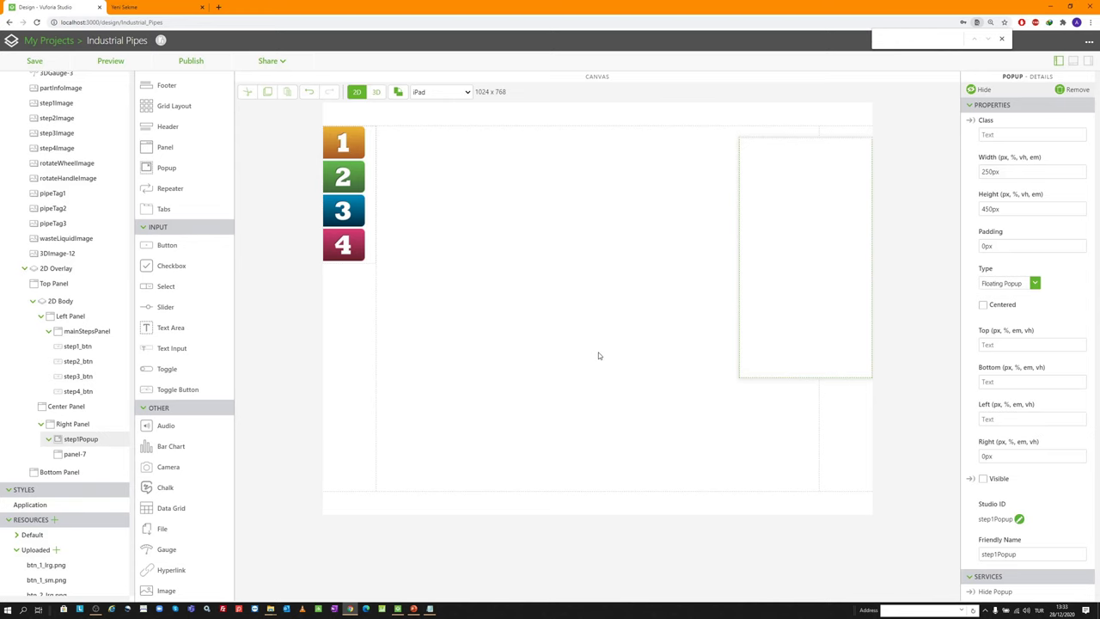
pyautogui.click(574, 339)
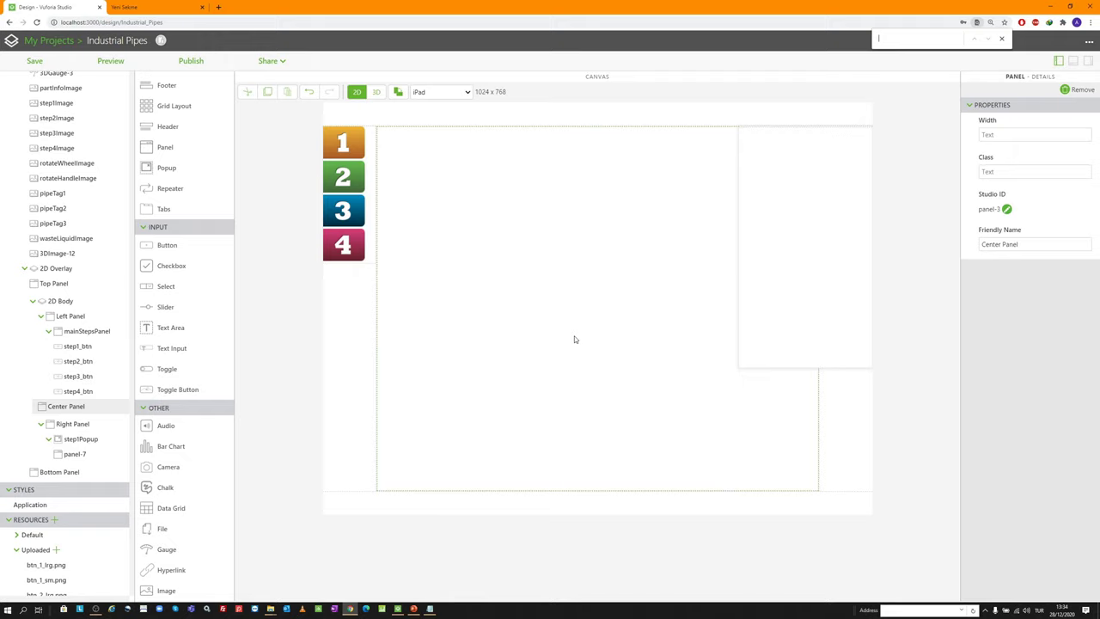
# Add image-1 at the top of panel-7 in the popup
pyautogui.click(95, 609)
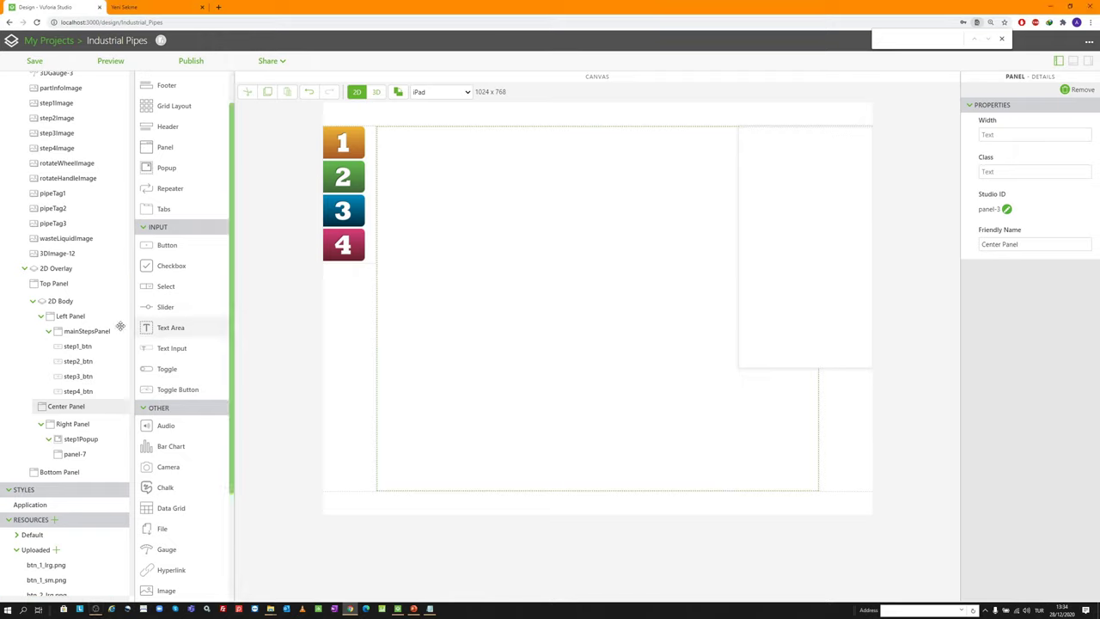
pyautogui.scroll(-3, 172, 404)
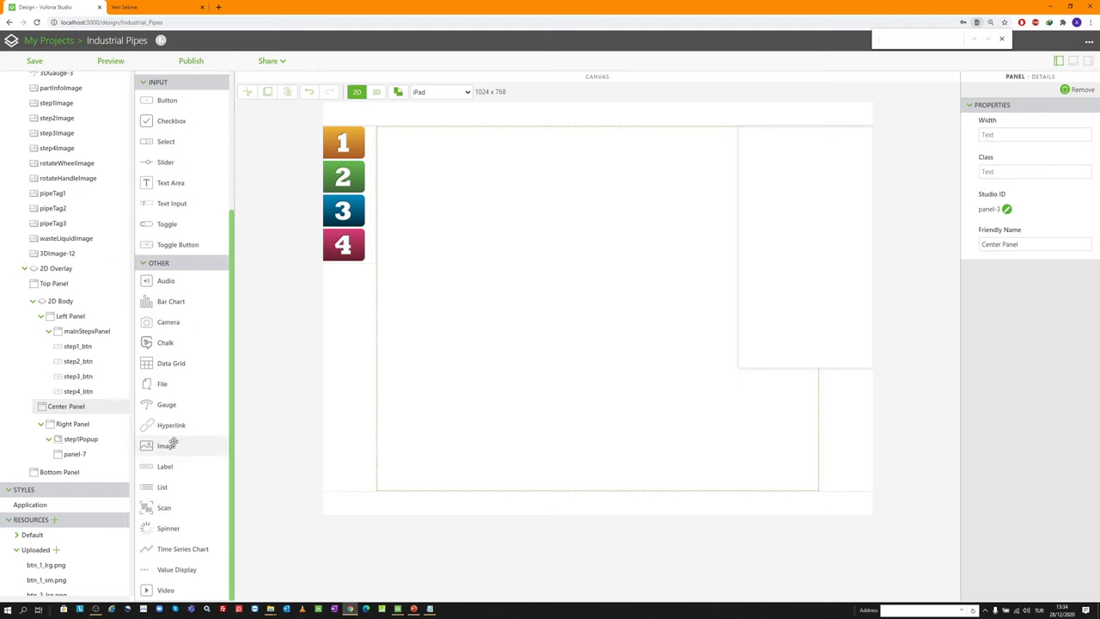
pyautogui.scroll(3, 181, 232)
pyautogui.scroll(-3, 179, 370)
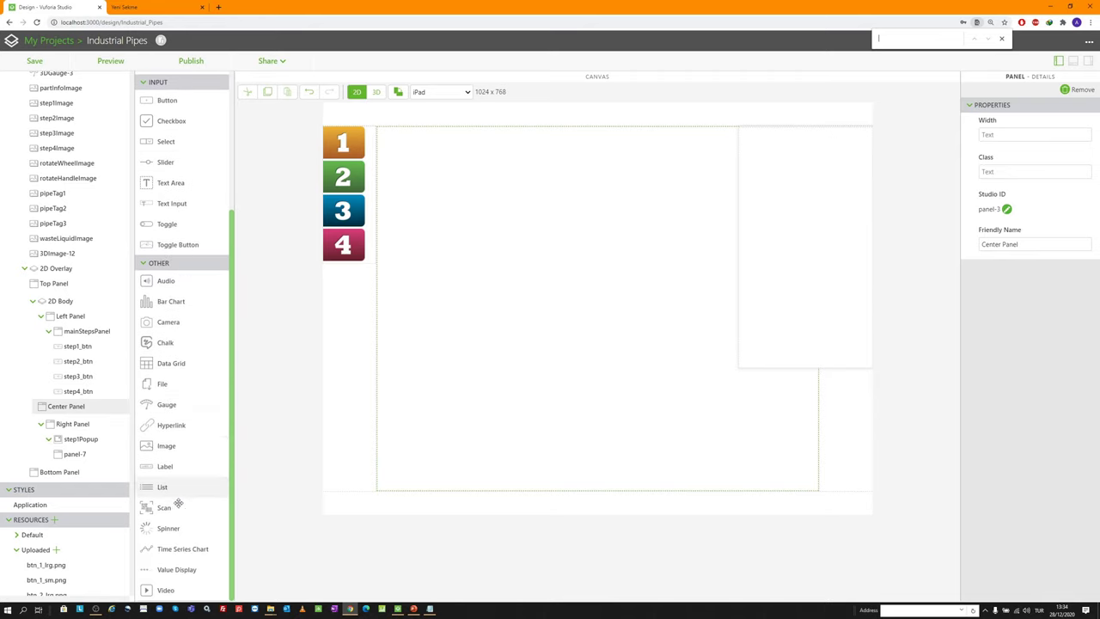
pyautogui.moveTo(183, 445); pyautogui.dragTo(825, 139)
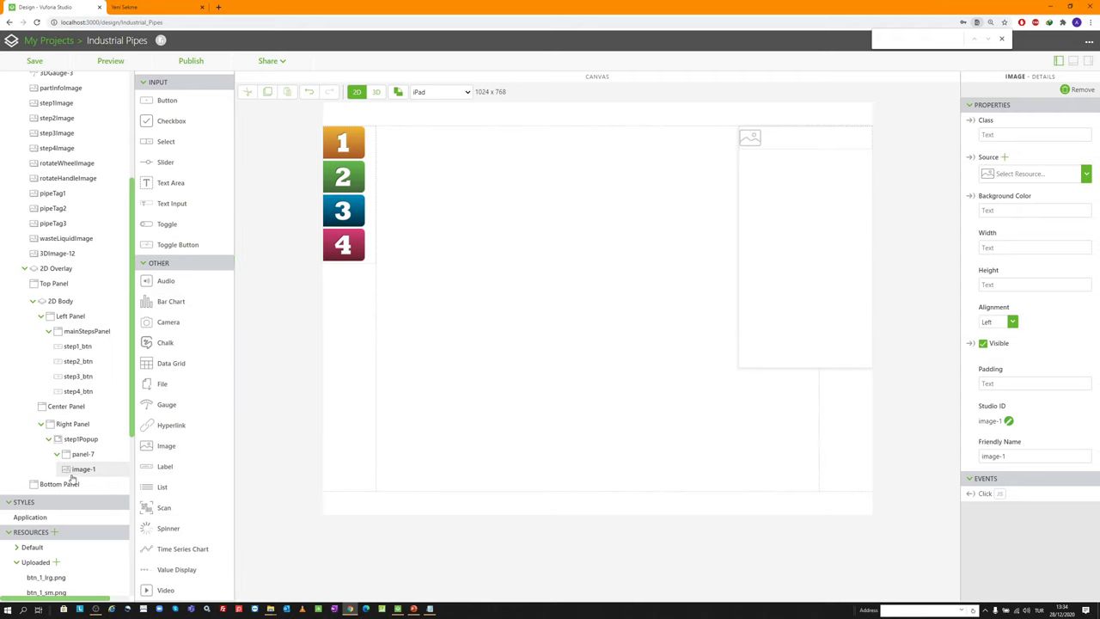
pyautogui.moveTo(76, 475)
pyautogui.mouseDown()
pyautogui.moveTo(87, 452)
pyautogui.moveTo(75, 475)
pyautogui.mouseUp()
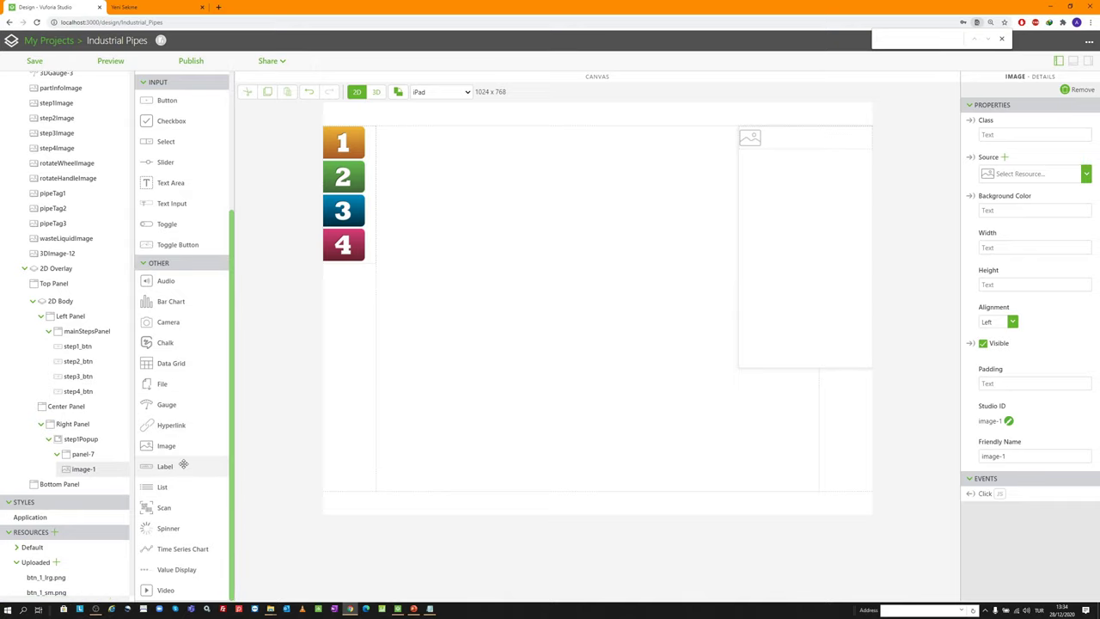
# Add valueDisplay-1 and reorder it below image-1 in the outline
pyautogui.moveTo(176, 569); pyautogui.dragTo(800, 144)
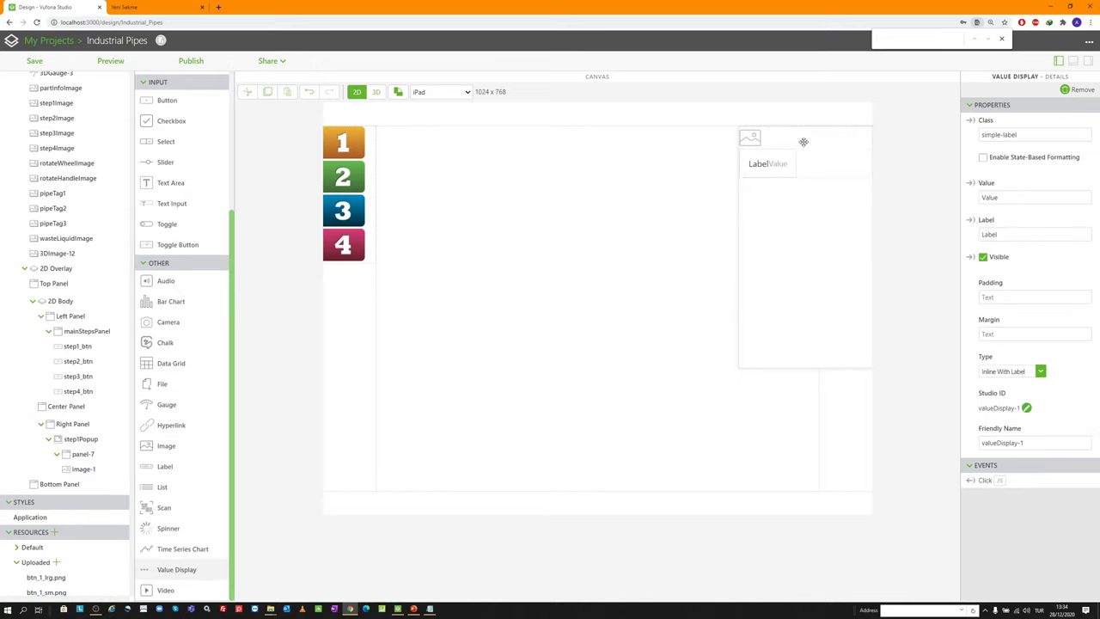
pyautogui.click(57, 456)
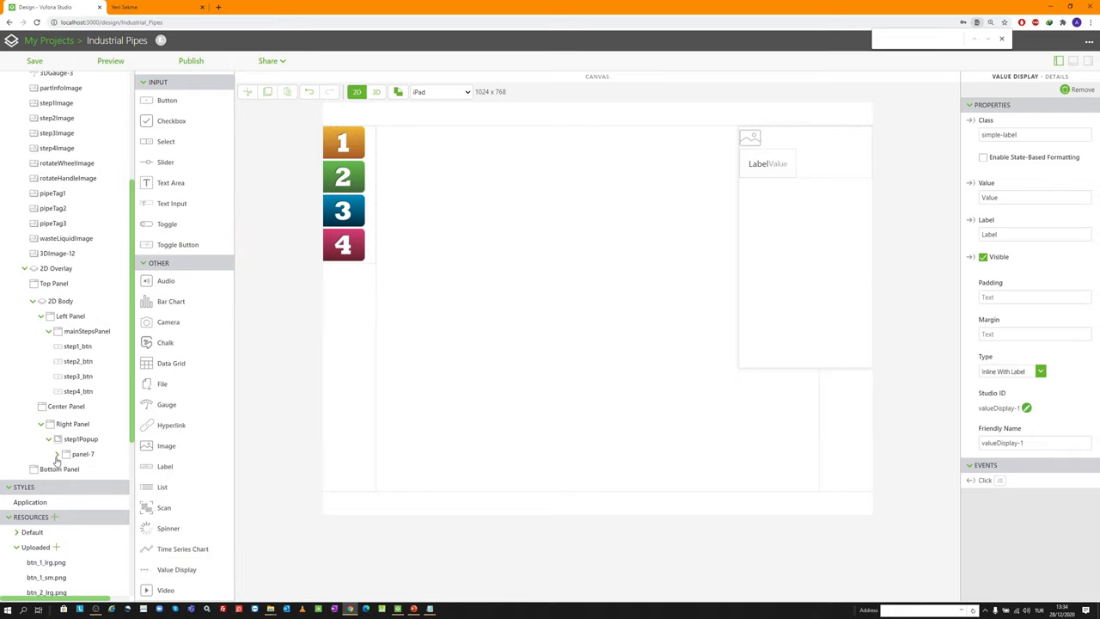
pyautogui.click(56, 455)
pyautogui.moveTo(74, 484); pyautogui.dragTo(62, 447)
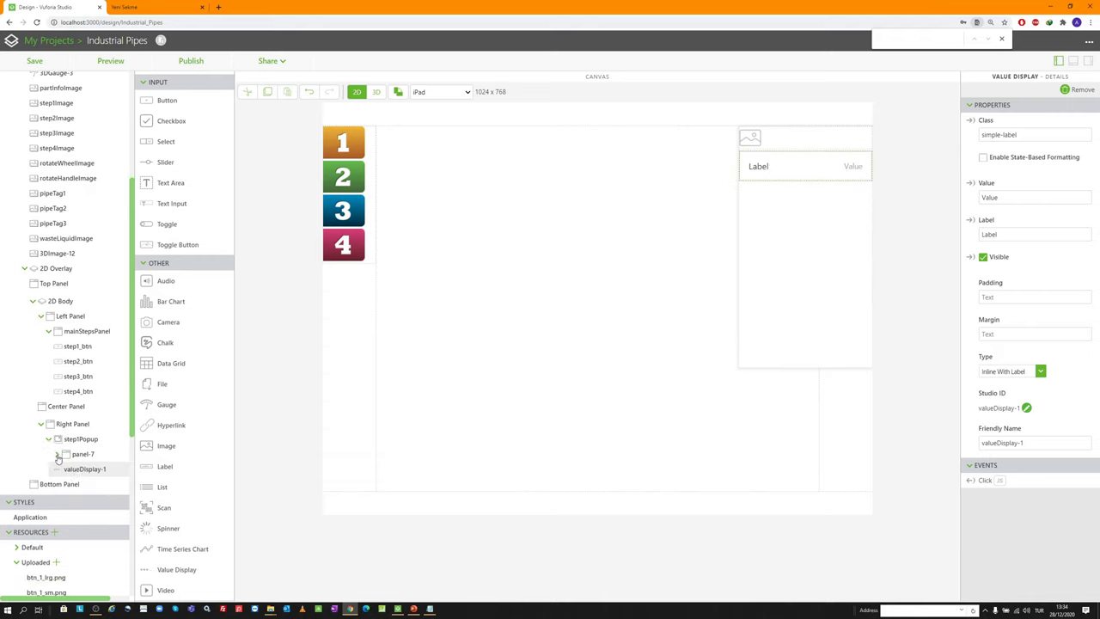
pyautogui.click(56, 456)
pyautogui.moveTo(74, 484)
pyautogui.mouseDown()
pyautogui.moveTo(77, 457)
pyautogui.moveTo(80, 470)
pyautogui.mouseUp()
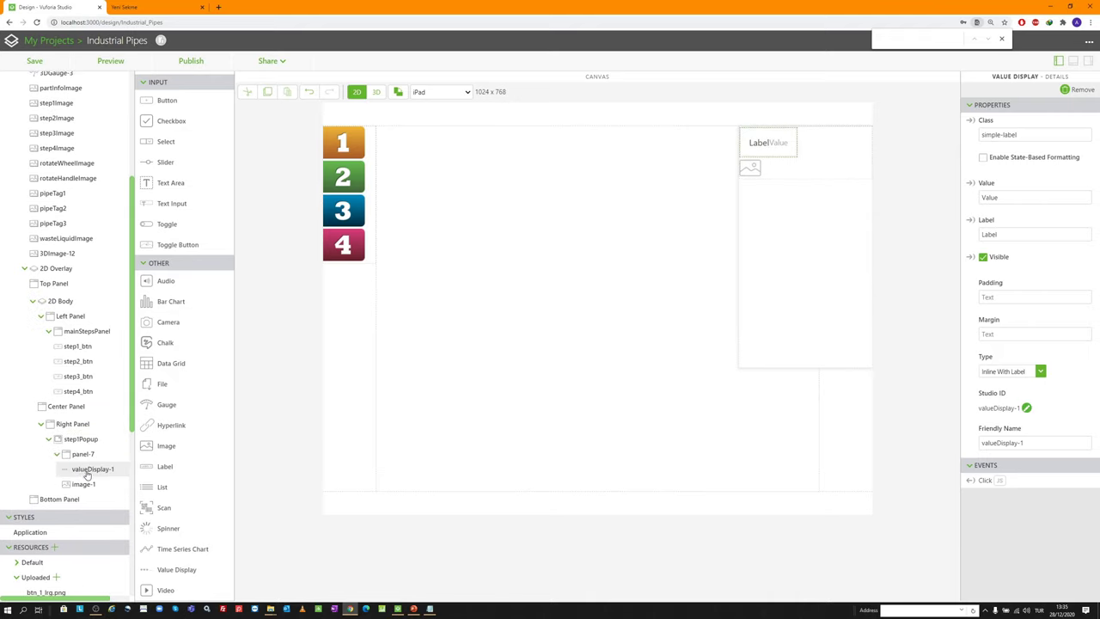
pyautogui.moveTo(87, 474)
pyautogui.mouseDown()
pyautogui.moveTo(79, 490)
pyautogui.moveTo(81, 464)
pyautogui.moveTo(79, 474)
pyautogui.mouseUp()
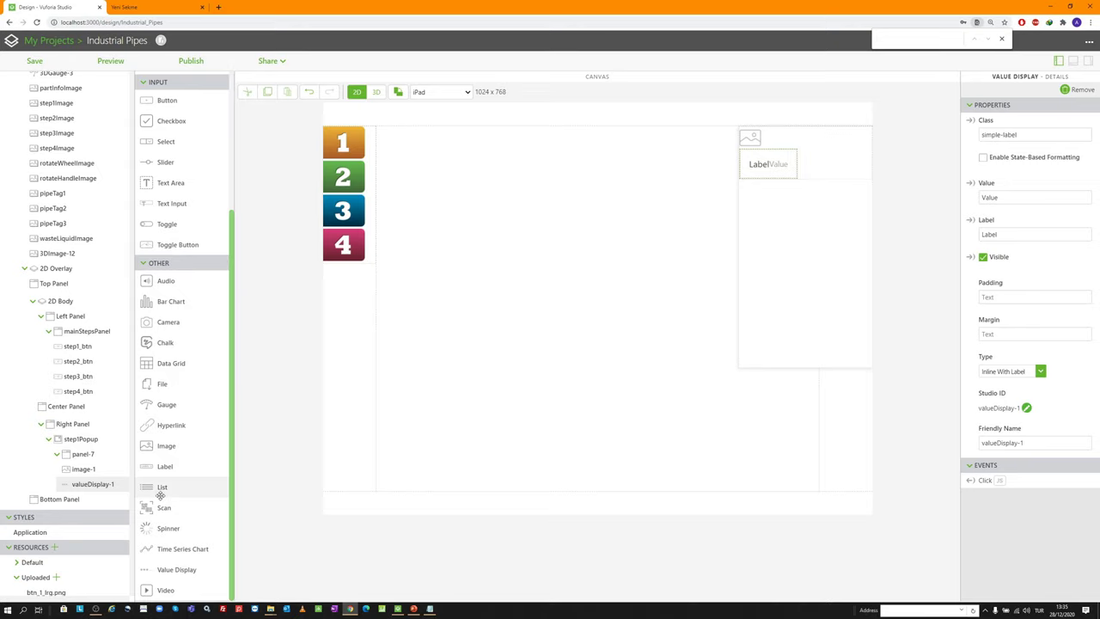
# Add valueDisplay-2 and valueDisplay-3, then image-2 beneath them
pyautogui.moveTo(176, 569); pyautogui.dragTo(782, 194)
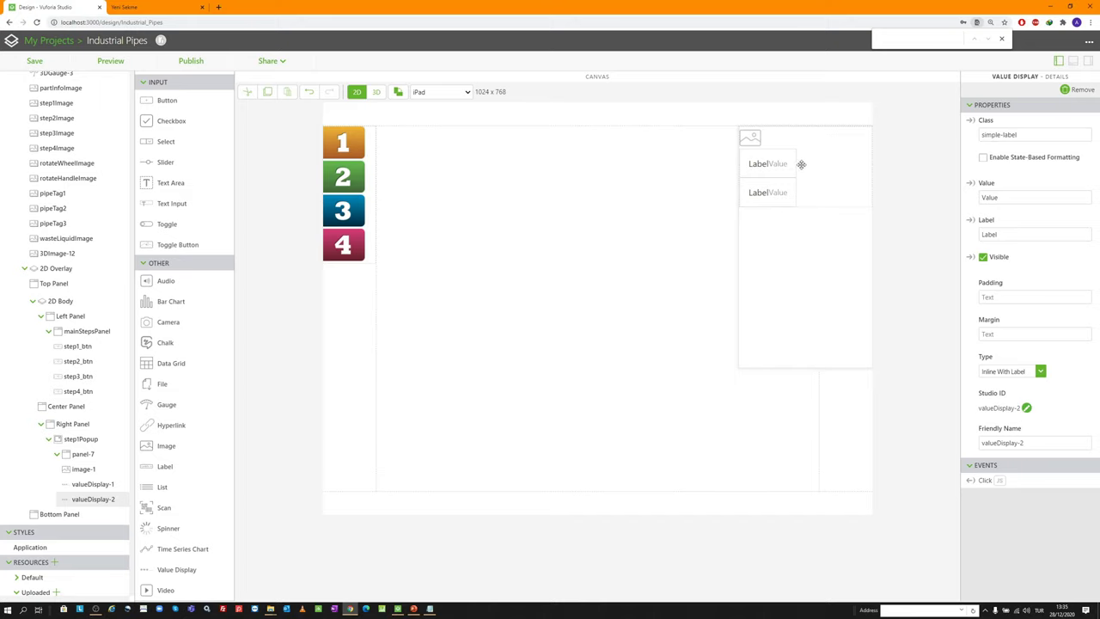
pyautogui.moveTo(185, 570); pyautogui.dragTo(797, 220)
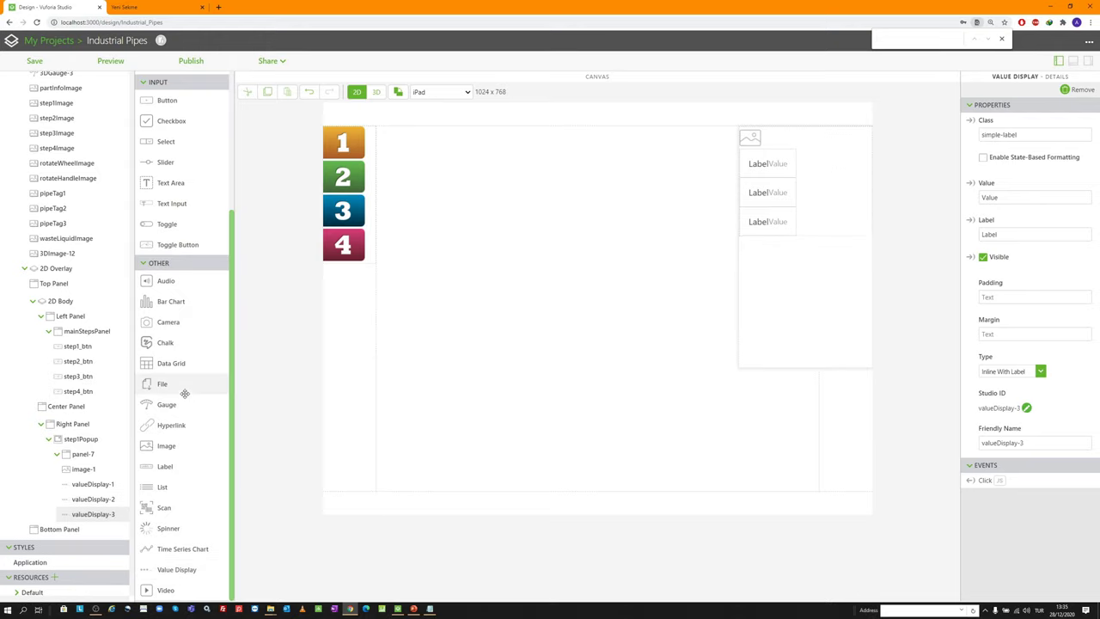
pyautogui.moveTo(183, 445); pyautogui.dragTo(757, 249)
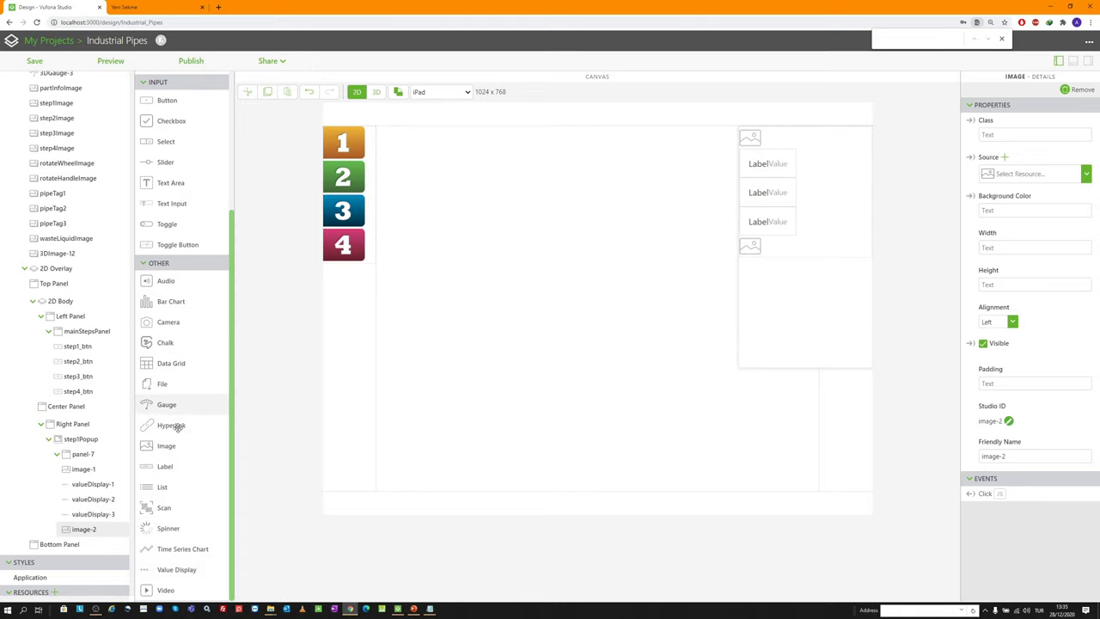
# Rename the first popup image's Studio ID to resourceImage-1
pyautogui.click(95, 469)
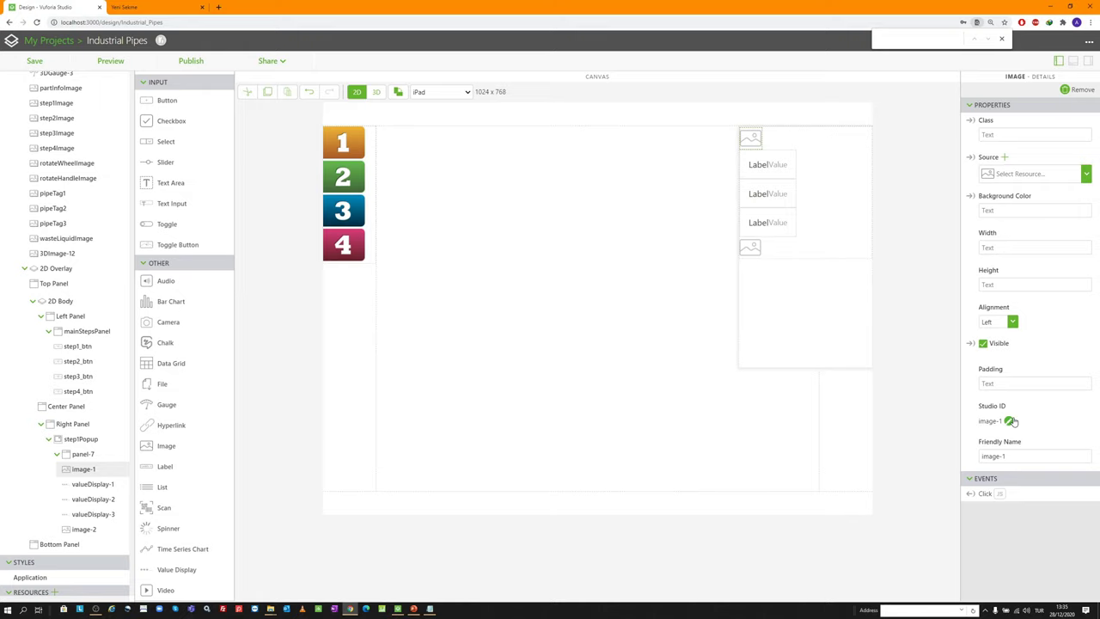
pyautogui.click(1010, 421)
pyautogui.write('resourceImage-1')
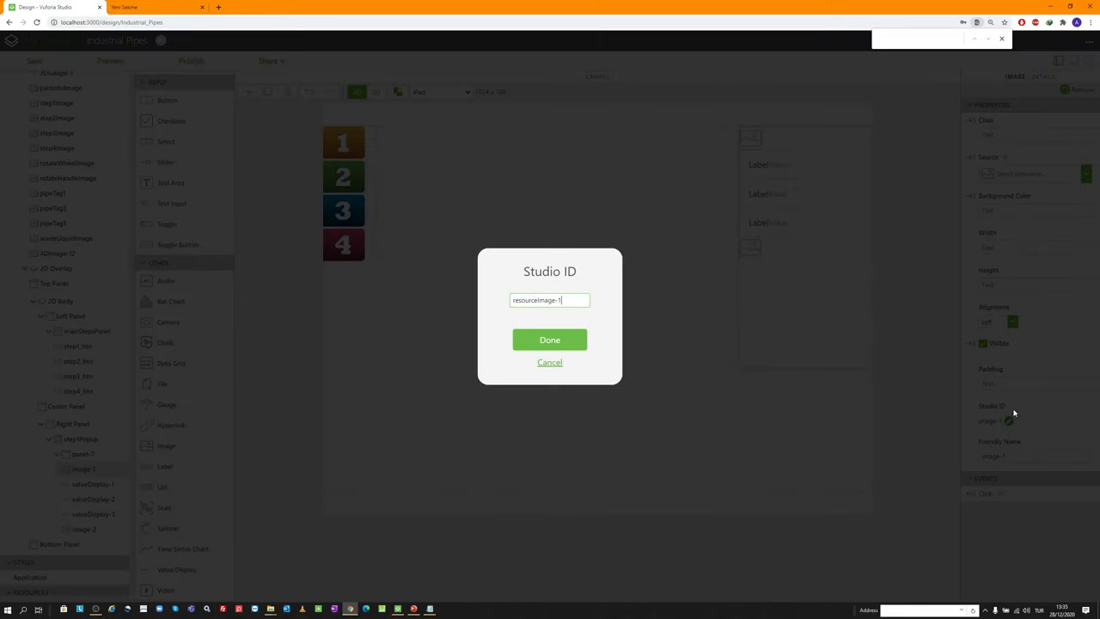
pyautogui.hotkey('shift', 'Home')
pyautogui.hotkey('ctrl', 'c')
pyautogui.write('T')
pyautogui.hotkey('ctrl', 'v')
pyautogui.press('Return')
# Undo a stray paste and rename the second image to resourceImage-2
pyautogui.click(83, 530)
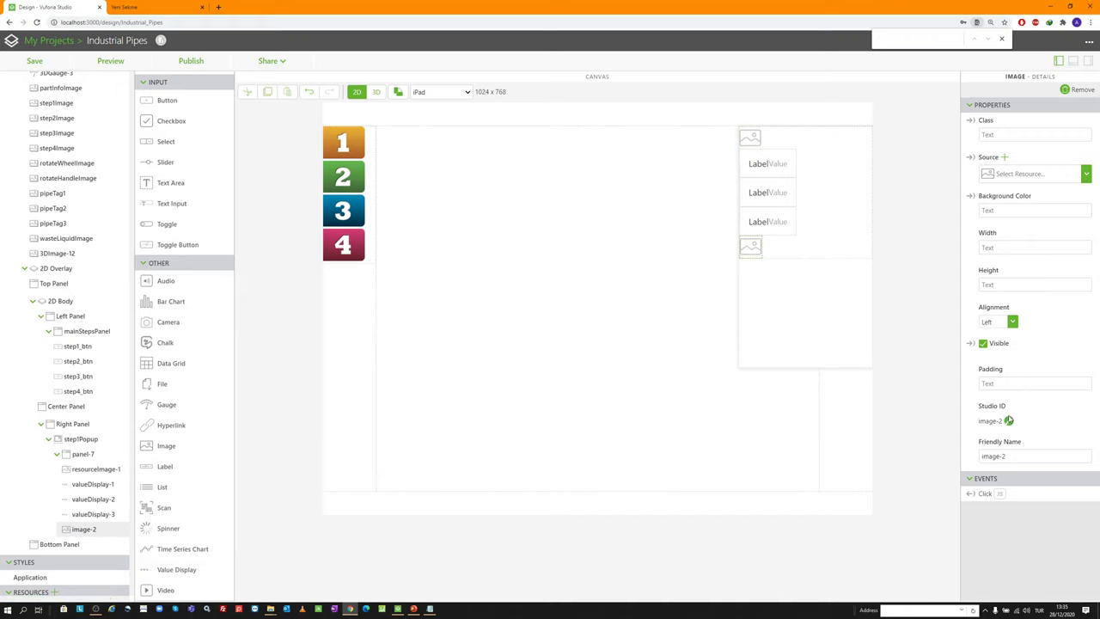
pyautogui.hotkey('ctrl', 'v')
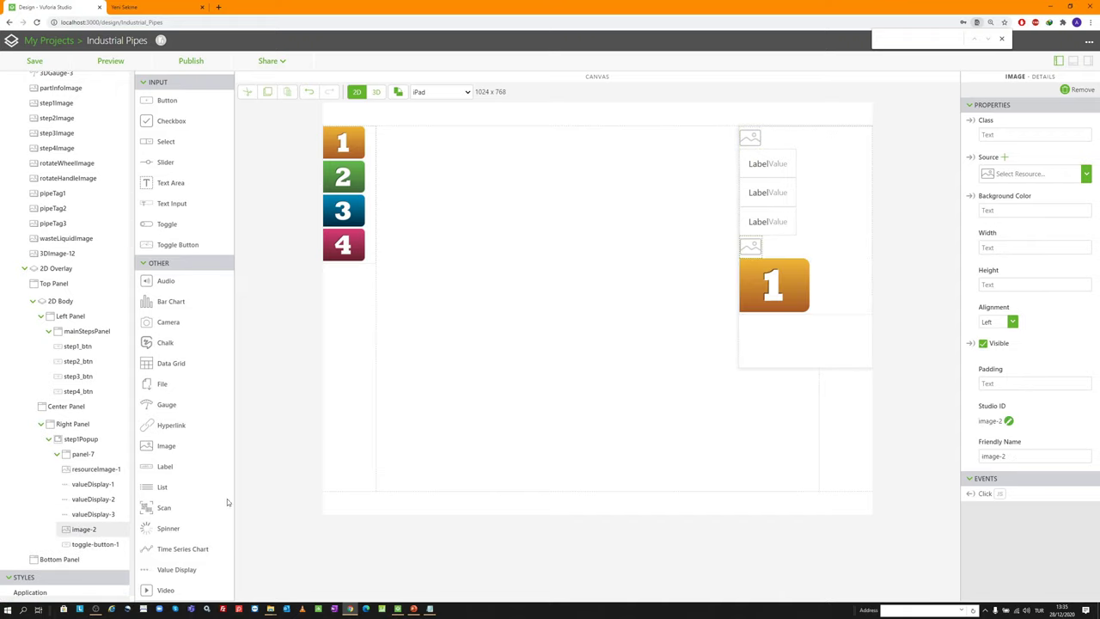
pyautogui.hotkey('ctrl', 'z')
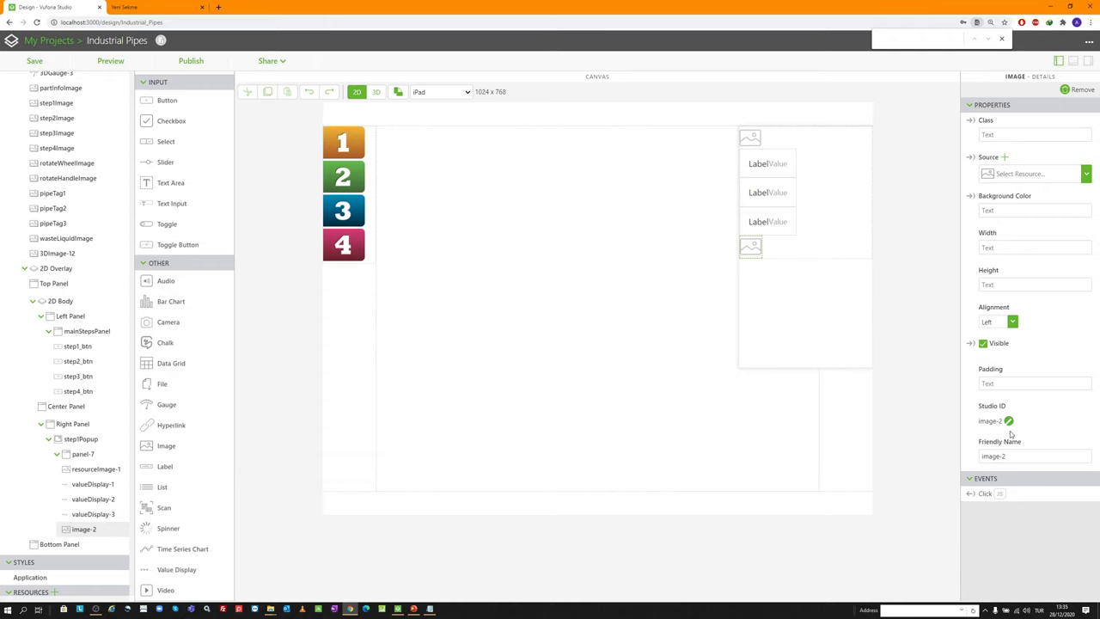
pyautogui.click(1008, 420)
pyautogui.hotkey('ctrl', 'v')
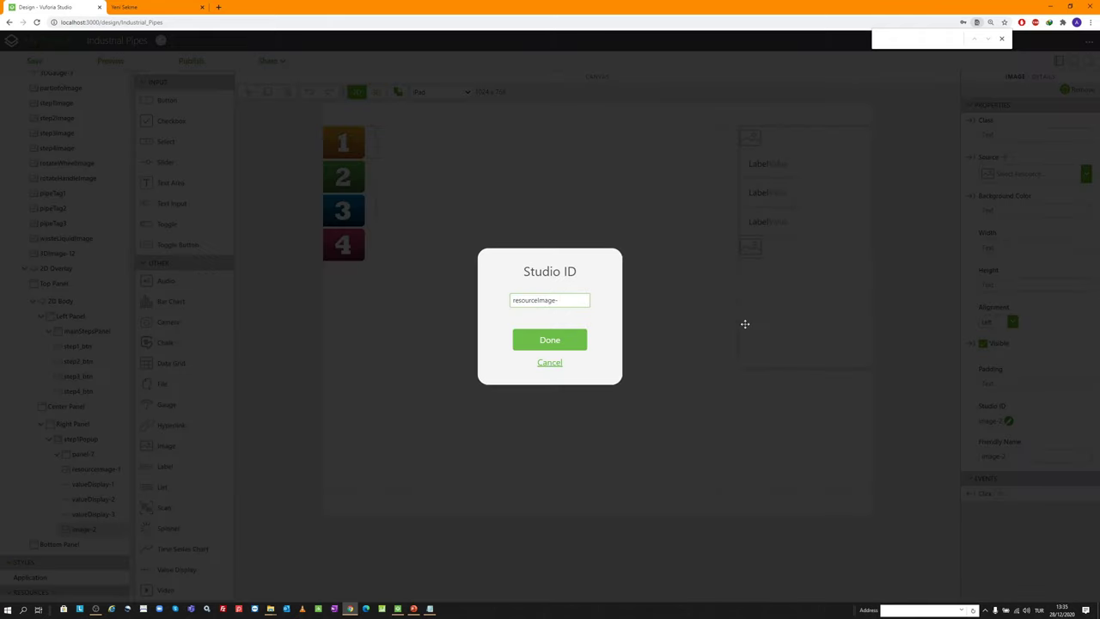
pyautogui.press('Return')
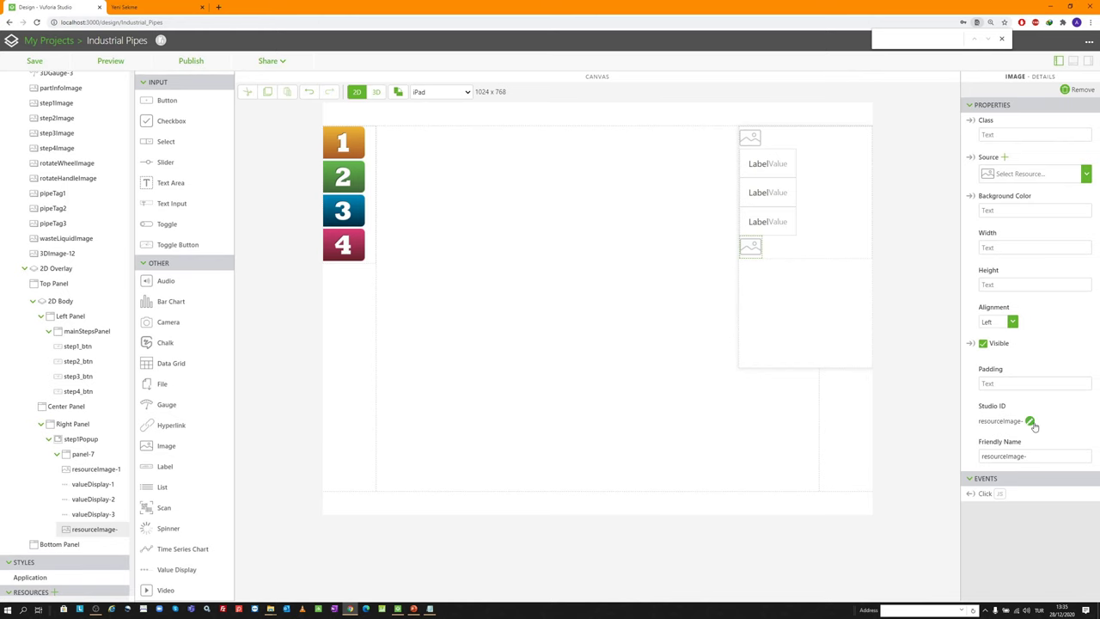
pyautogui.click(1029, 421)
pyautogui.click(571, 306)
pyautogui.write('2')
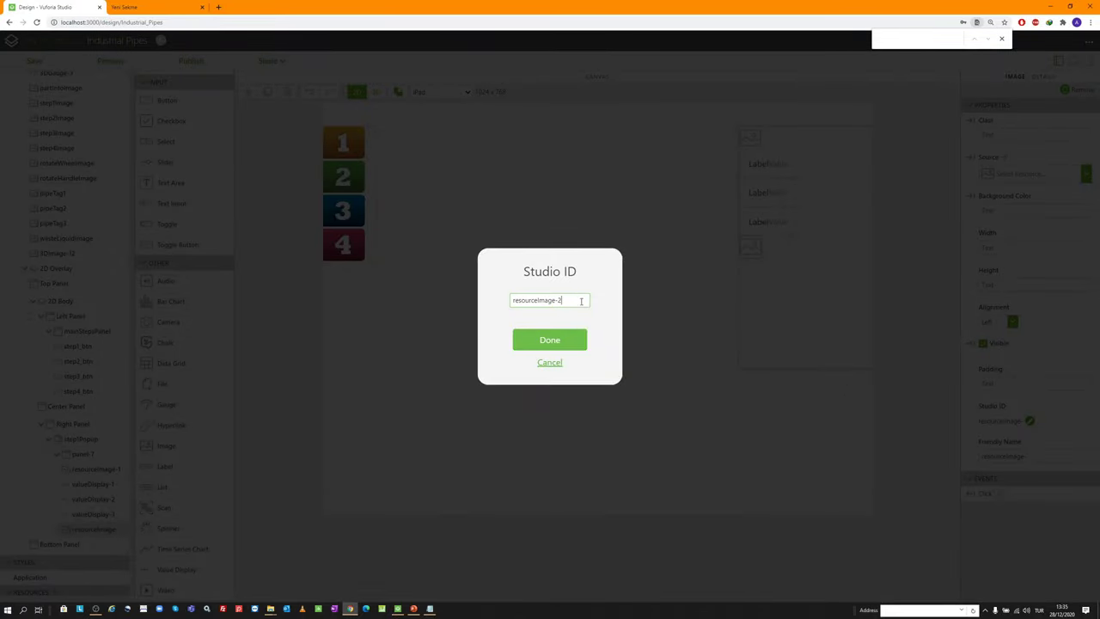
pyautogui.click(562, 342)
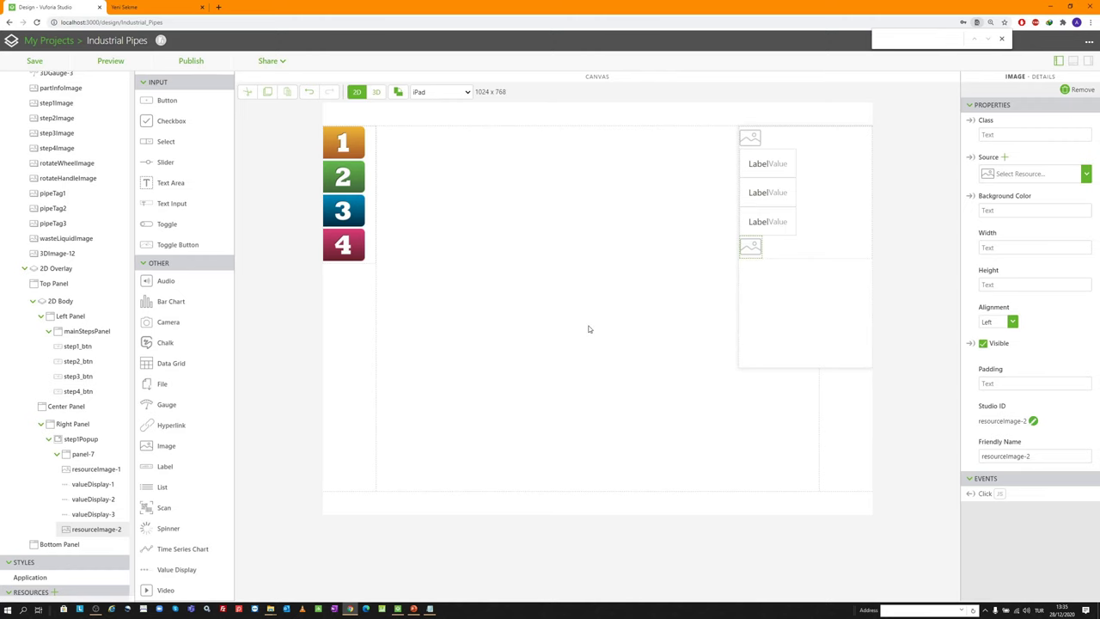
# Set the popup's top image source to ttl_ID.png
pyautogui.click(750, 137)
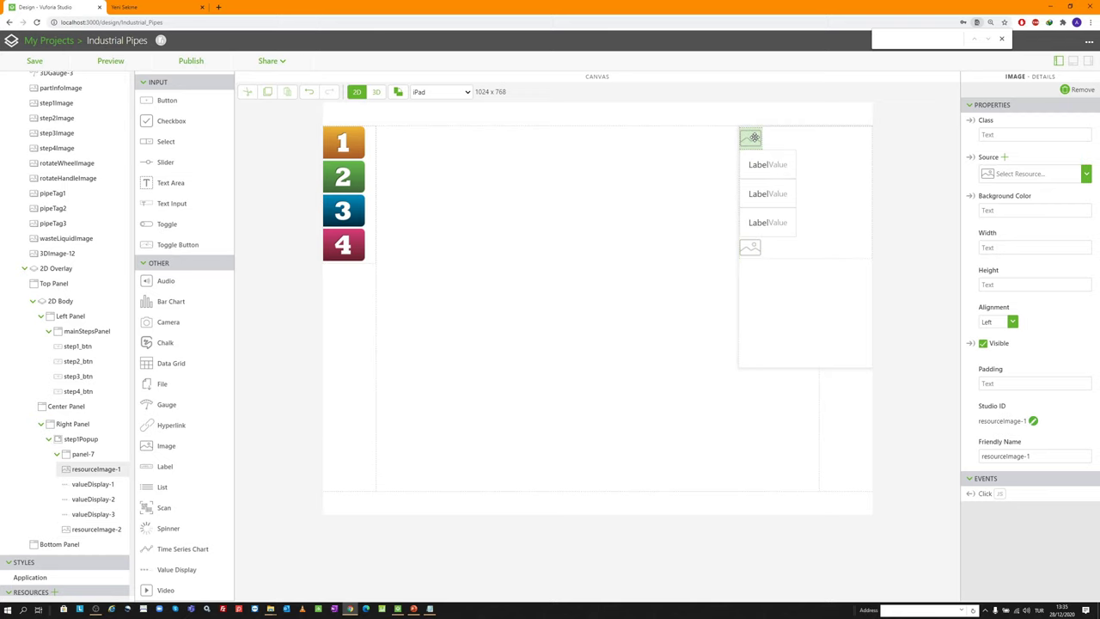
pyautogui.click(1005, 157)
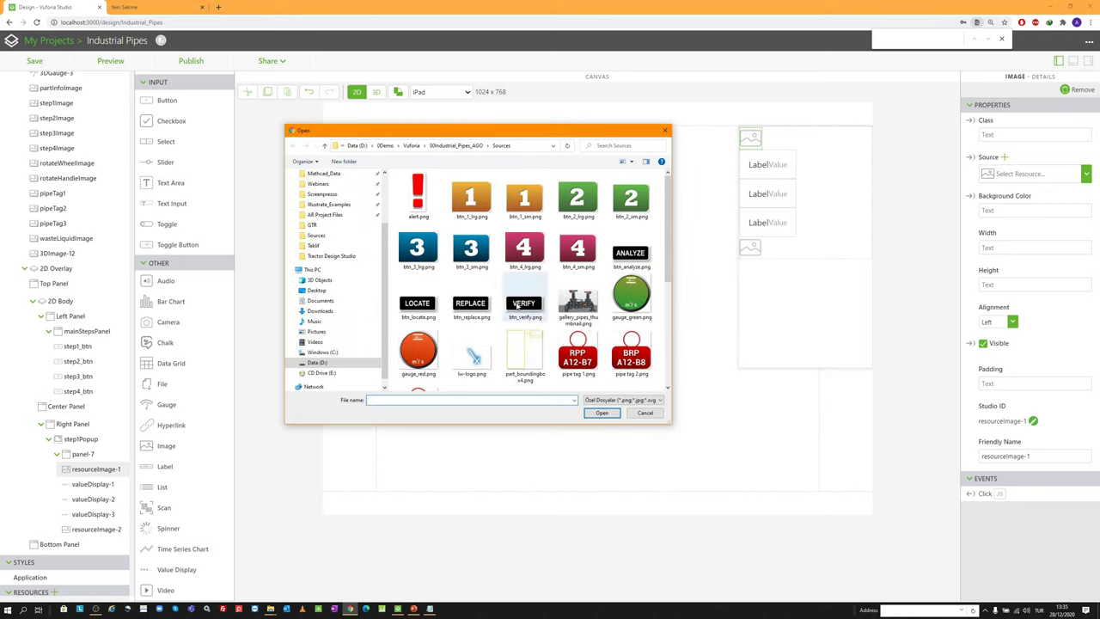
pyautogui.scroll(-2, 517, 307)
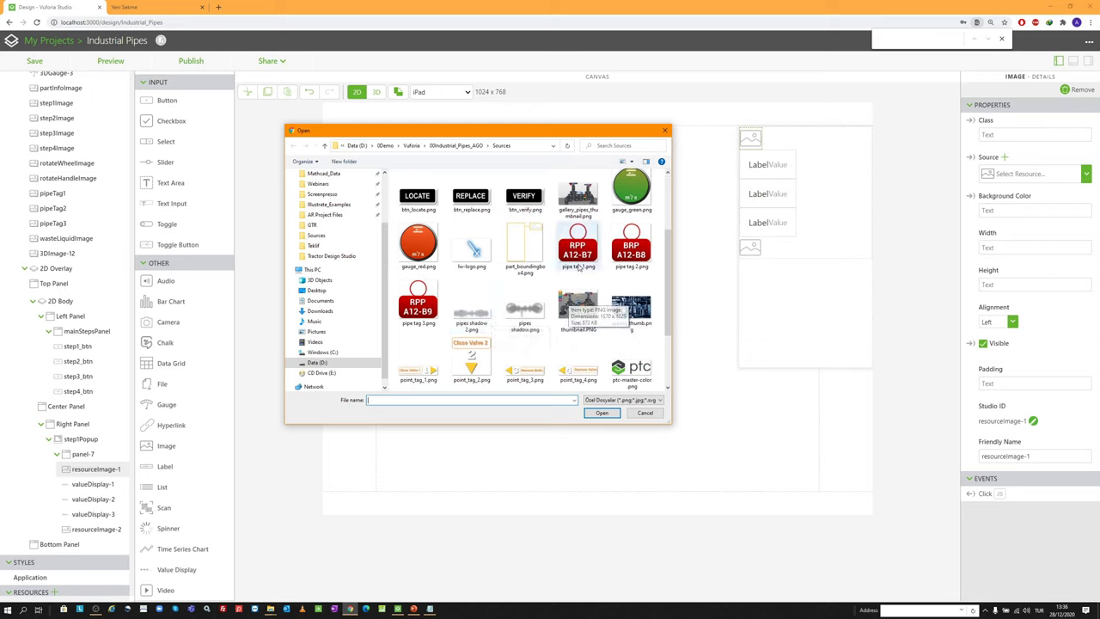
pyautogui.scroll(-2, 578, 267)
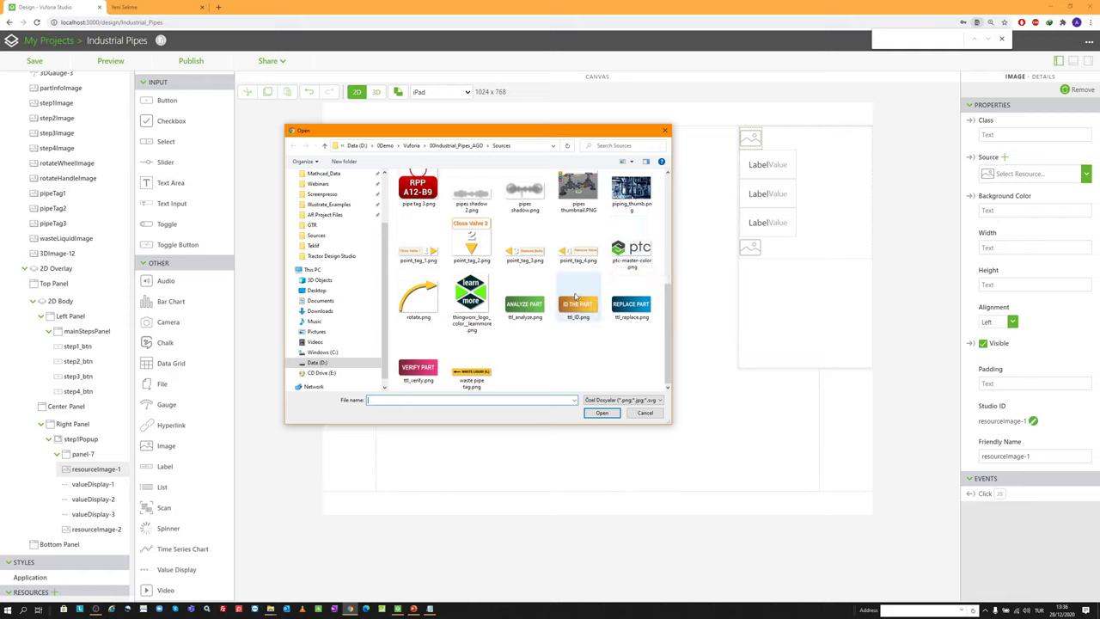
pyautogui.scroll(1, 583, 250)
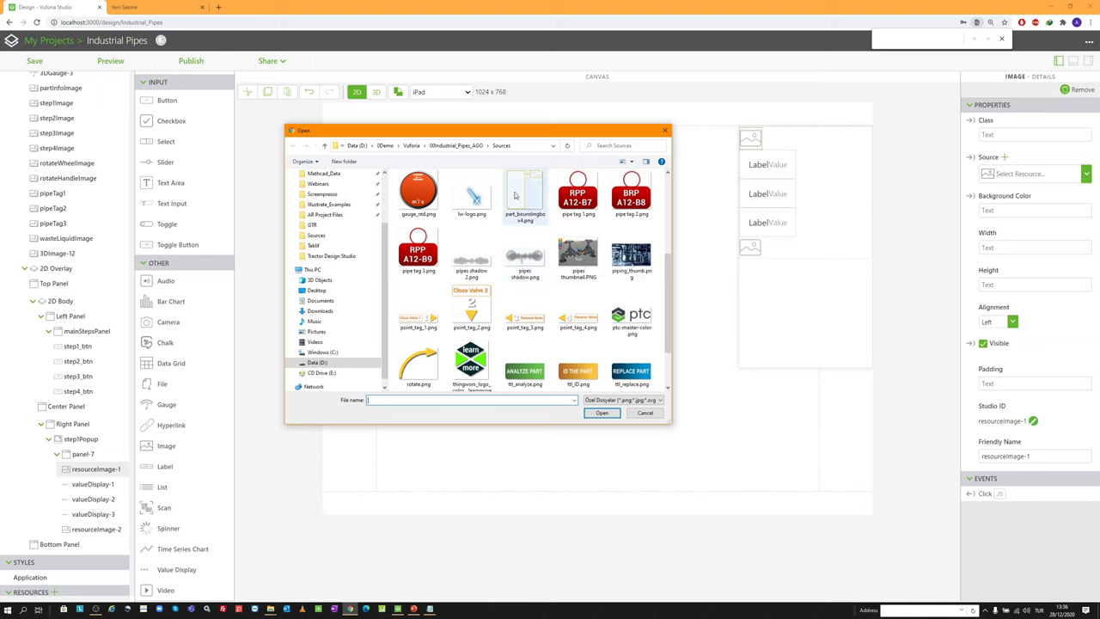
pyautogui.scroll(-1, 513, 178)
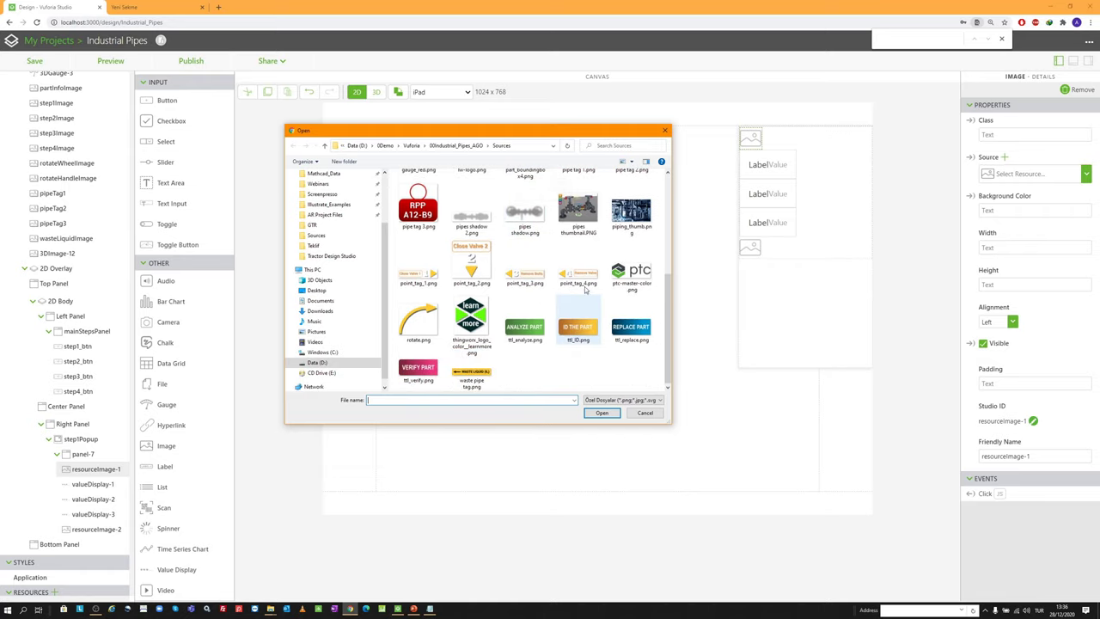
pyautogui.doubleClick(580, 325)
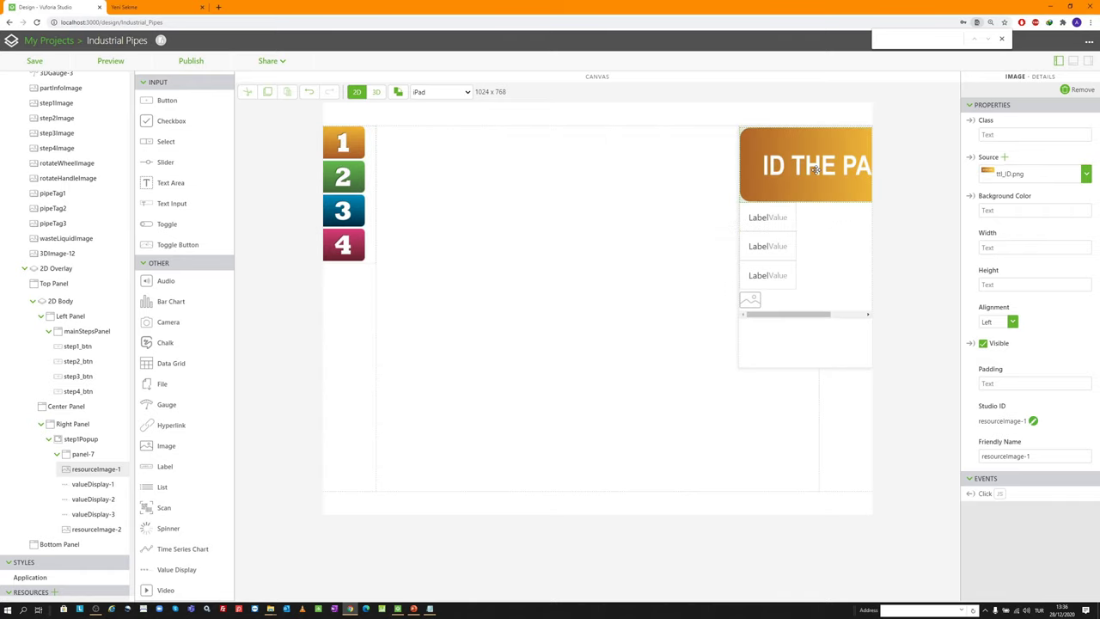
# Set the empty image below the value rows to the LOCATE picture, btn_locate.png
pyautogui.click(750, 299)
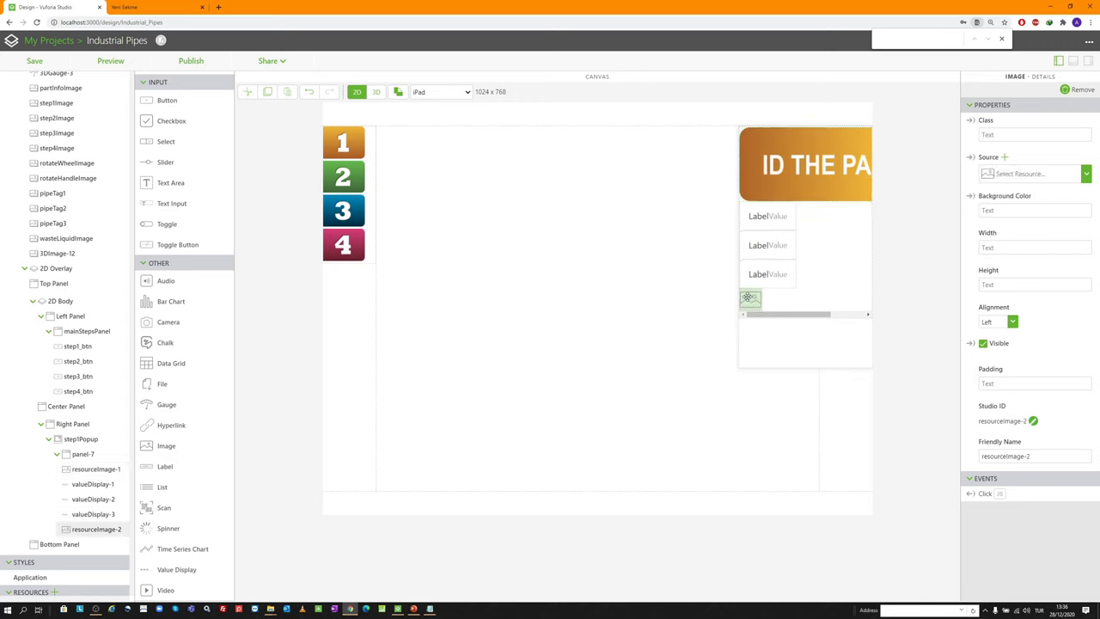
pyautogui.click(1004, 159)
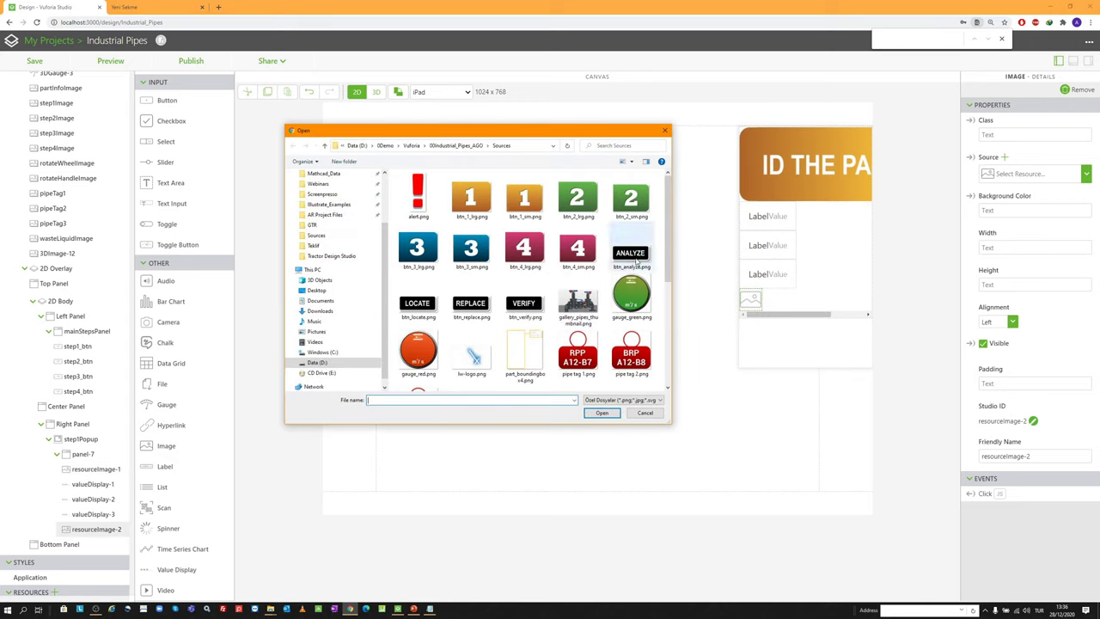
pyautogui.doubleClick(419, 302)
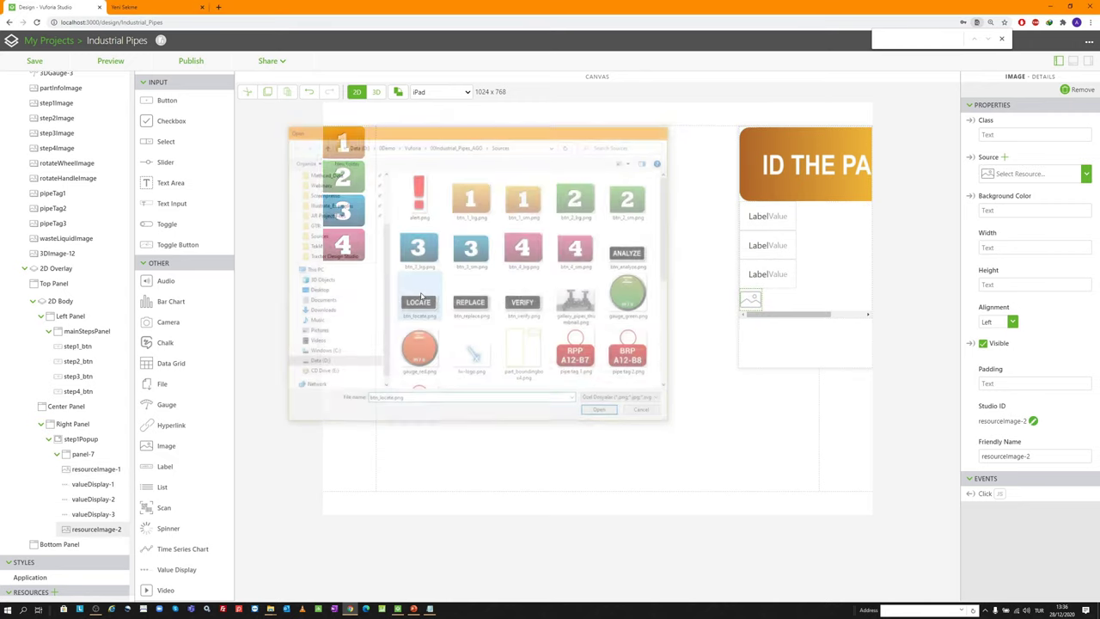
pyautogui.click(845, 152)
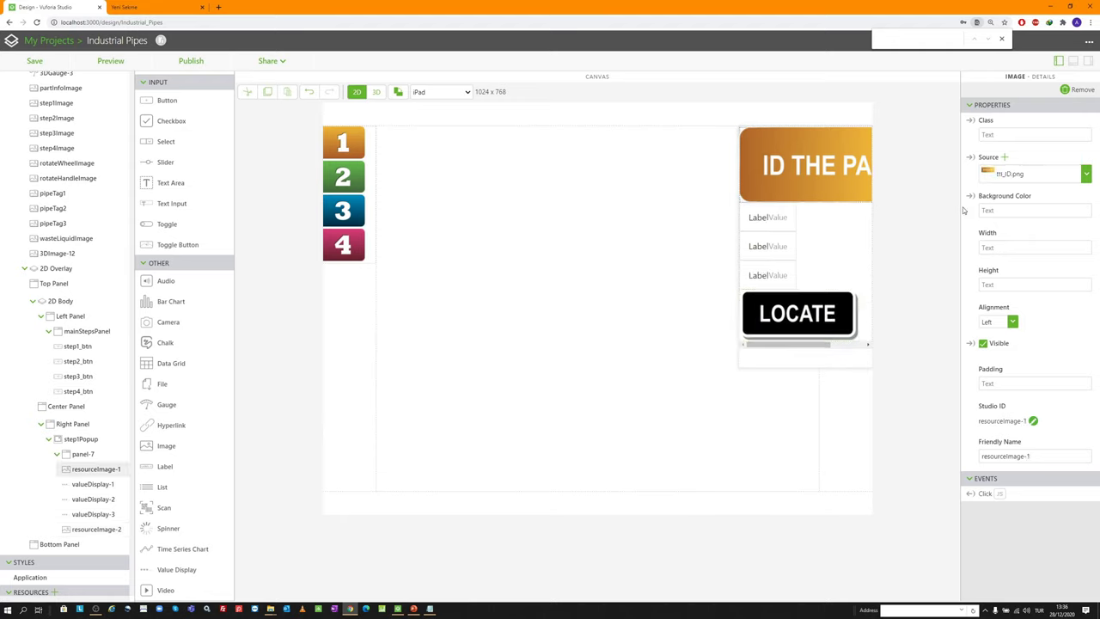
# Size the ID THE PART header image to 150px wide by 50px high
pyautogui.click(1008, 206)
pyautogui.click(996, 249)
pyautogui.write('150px')
pyautogui.press('Tab')
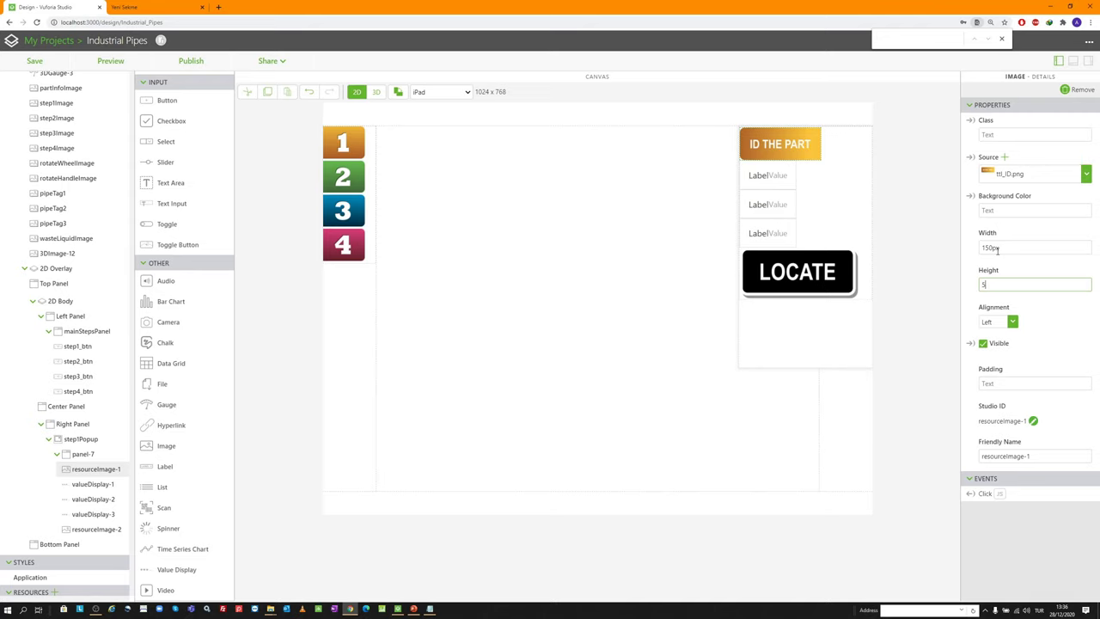
pyautogui.write('50px')
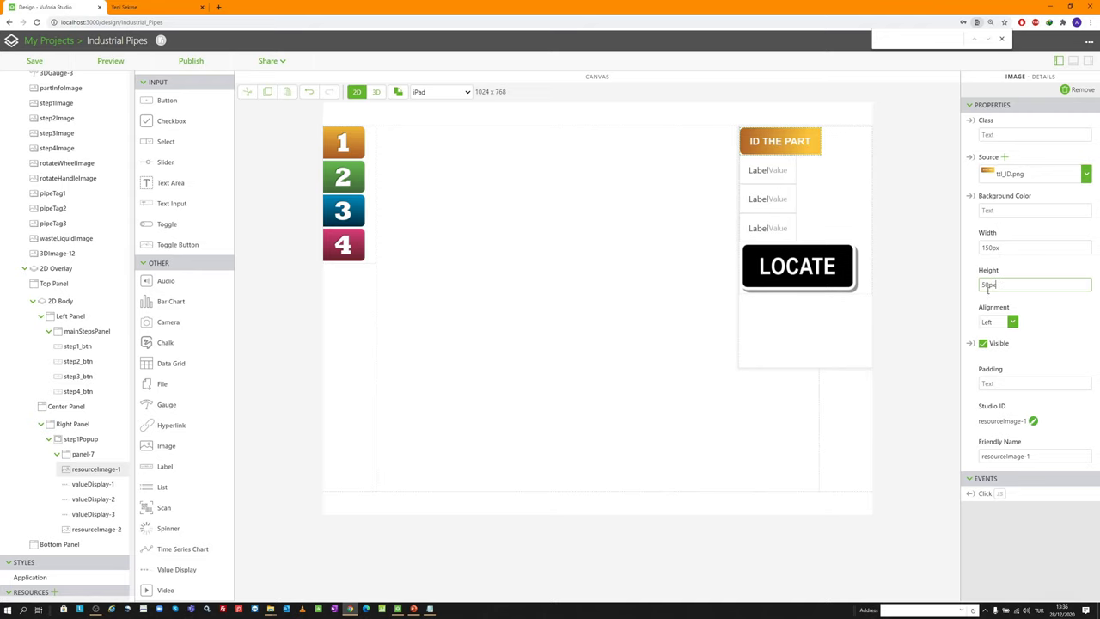
pyautogui.click(997, 323)
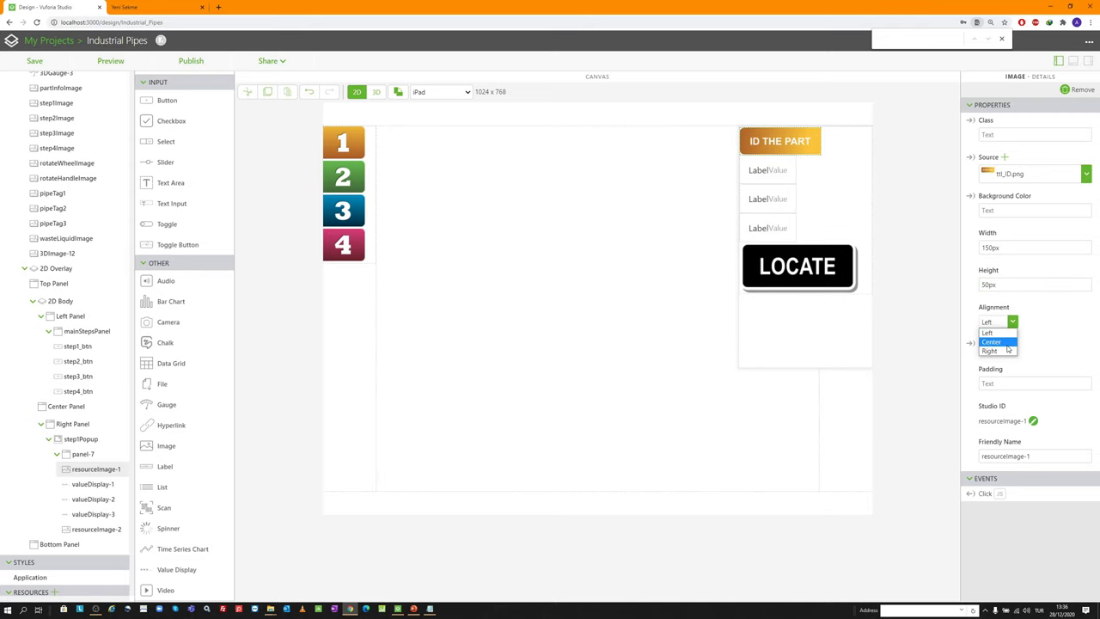
# Size the LOCATE image to 120px wide by 50px high
pyautogui.click(830, 265)
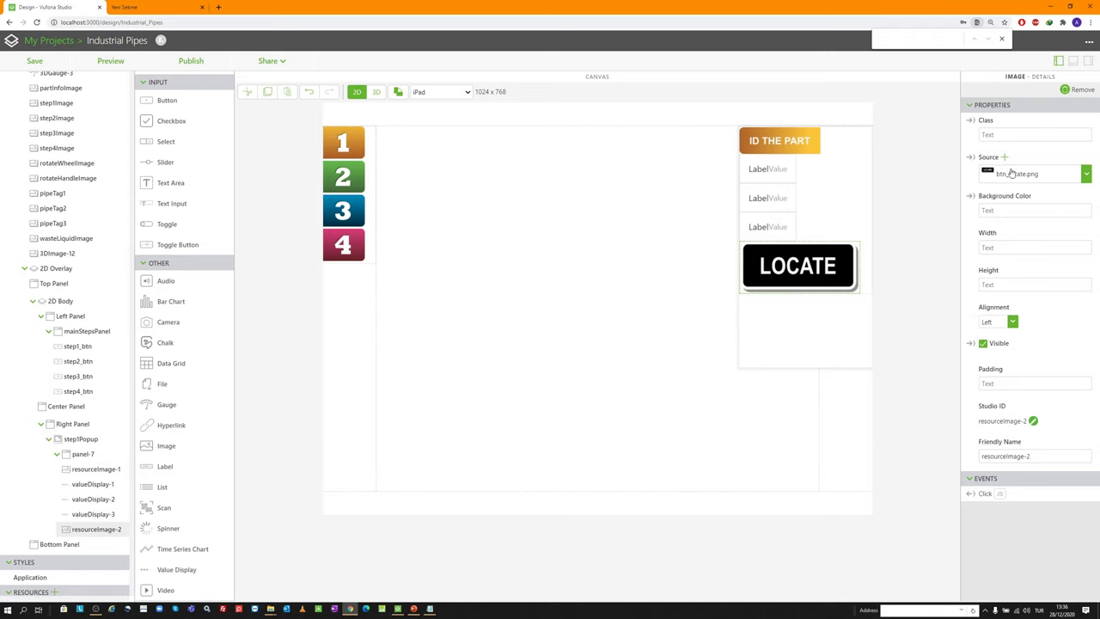
pyautogui.click(1009, 248)
pyautogui.press('Tab')
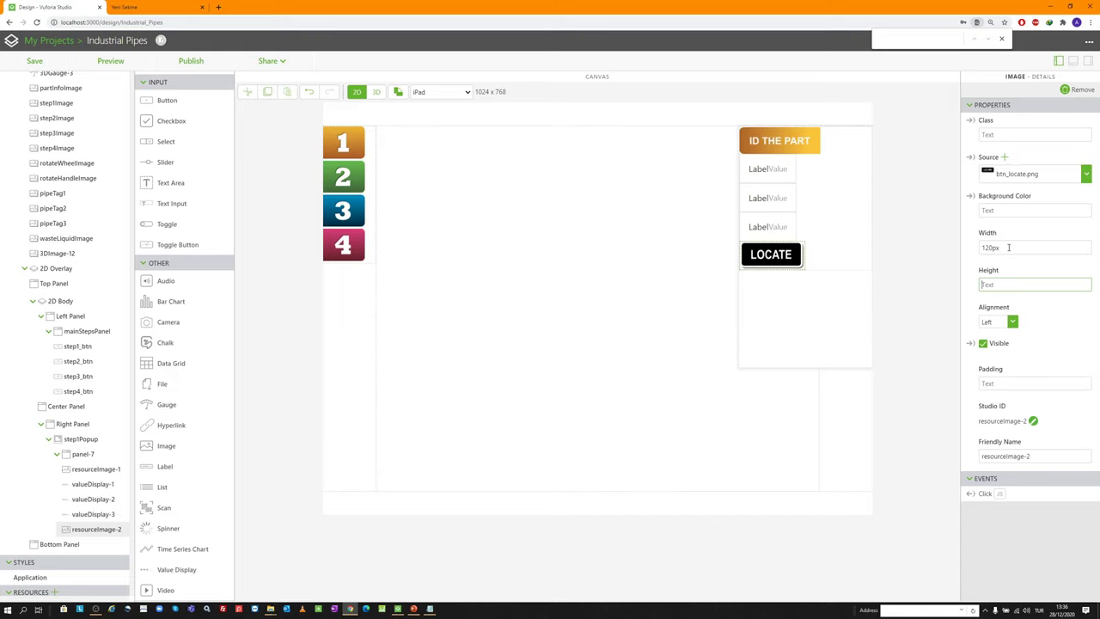
pyautogui.write('50px')
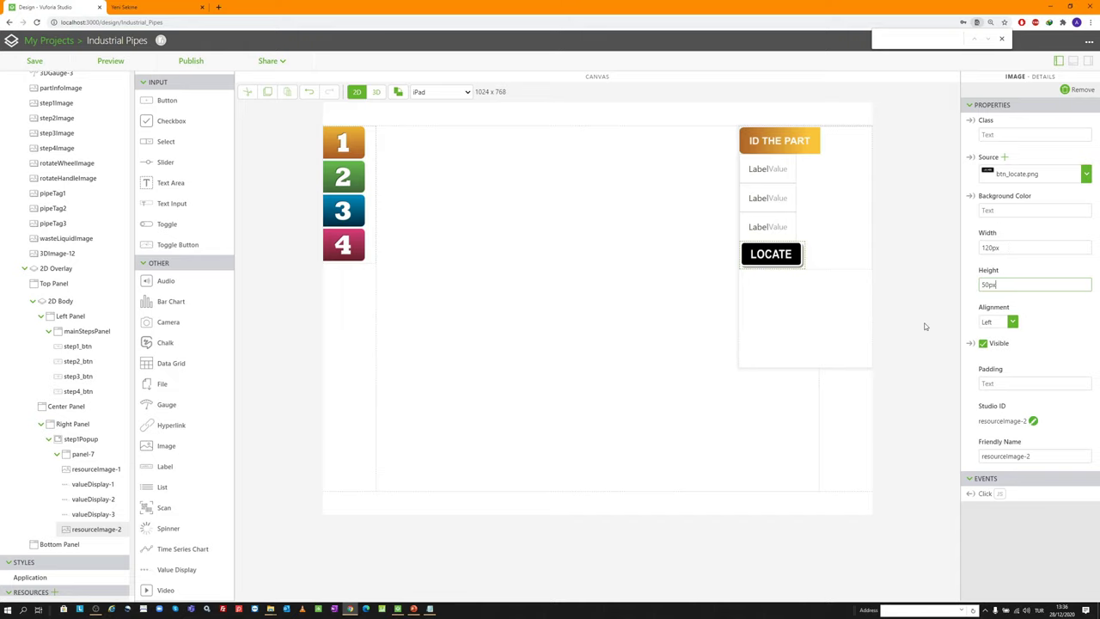
pyautogui.click(270, 608)
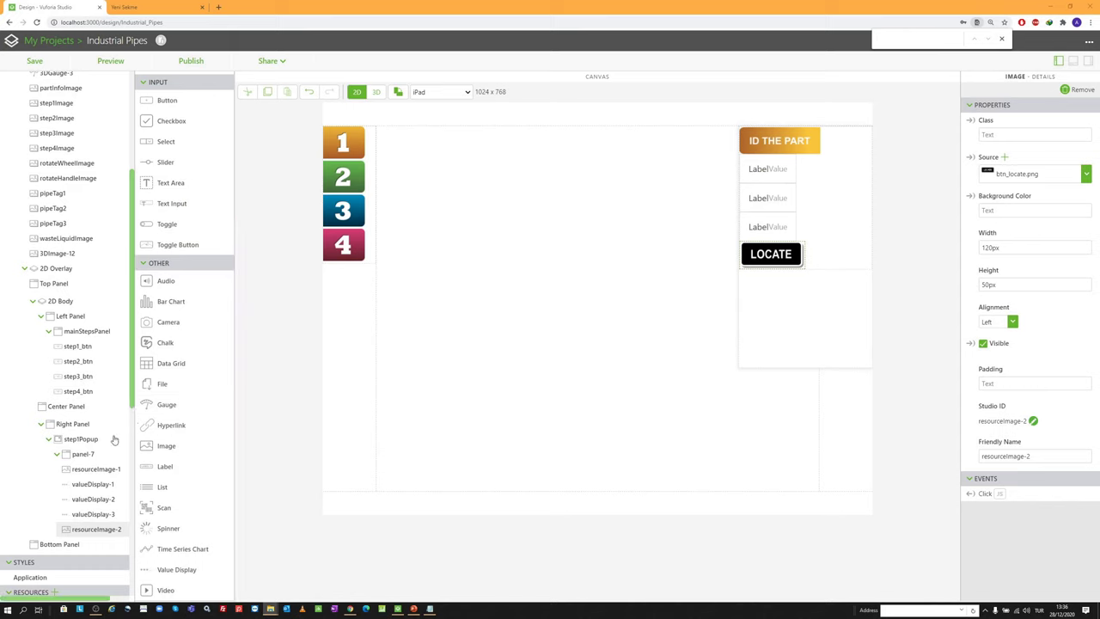
pyautogui.scroll(-4, 86, 434)
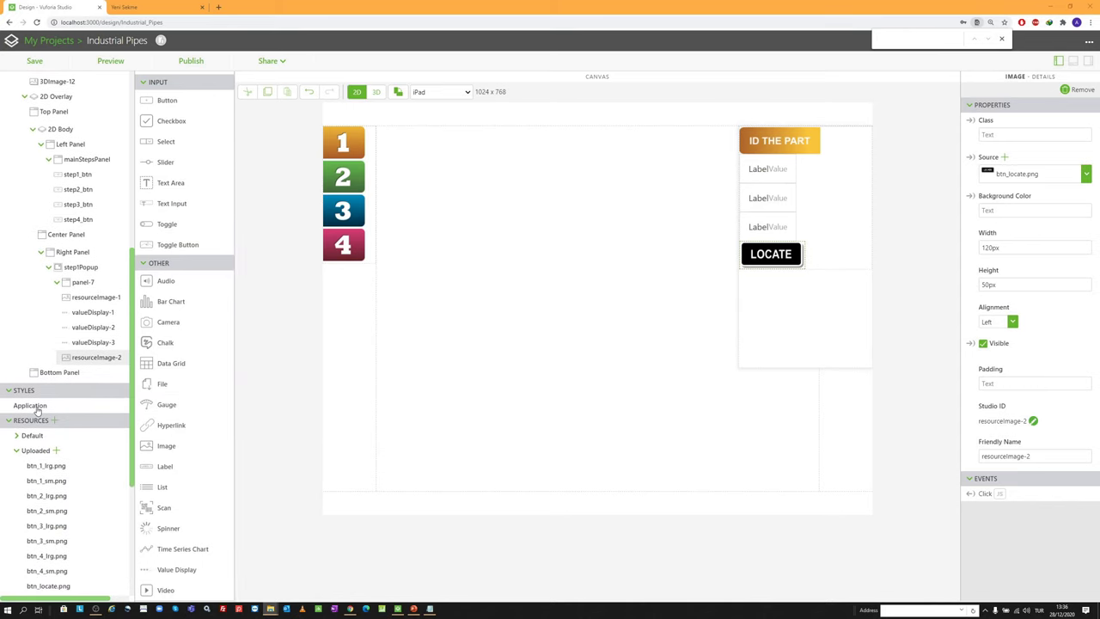
# Replace the contents of app.scss with the prepared style rules
pyautogui.click(30, 405)
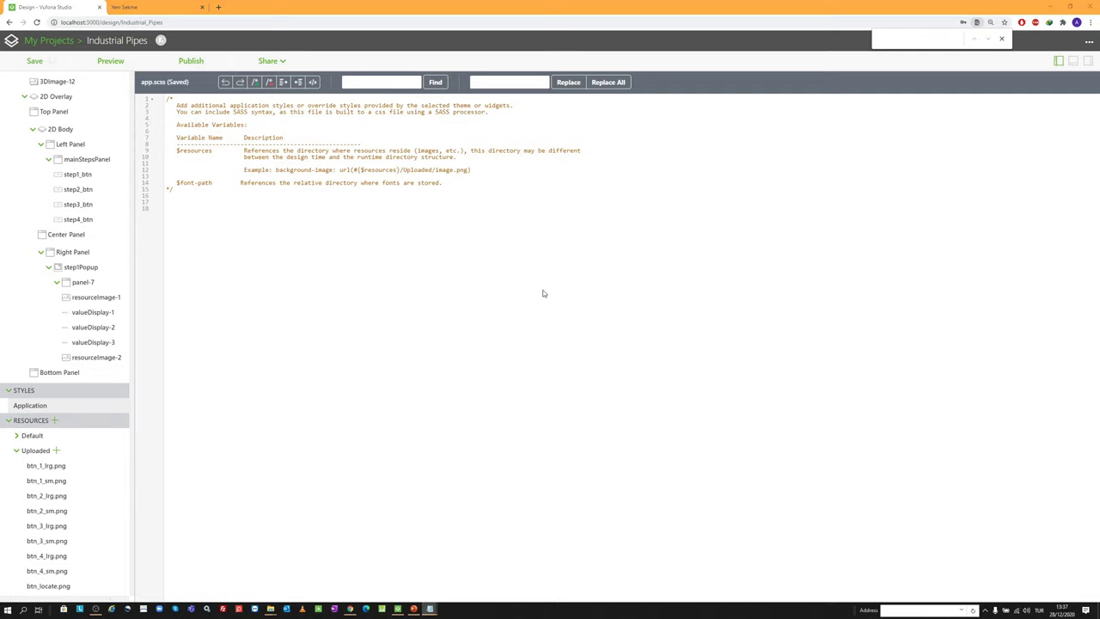
pyautogui.click(494, 276)
pyautogui.hotkey('ctrl', 'a')
pyautogui.hotkey('ctrl', 'v')
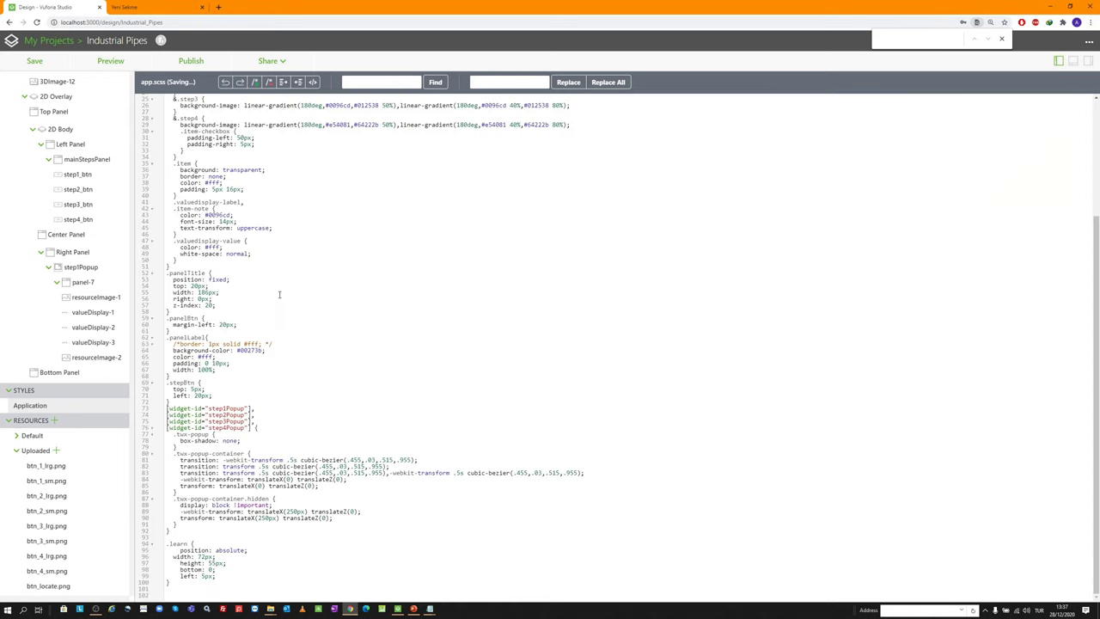
# Review the stylesheet and select the panelTitle class name on line 52
pyautogui.scroll(8, 280, 295)
pyautogui.scroll(-8, 214, 233)
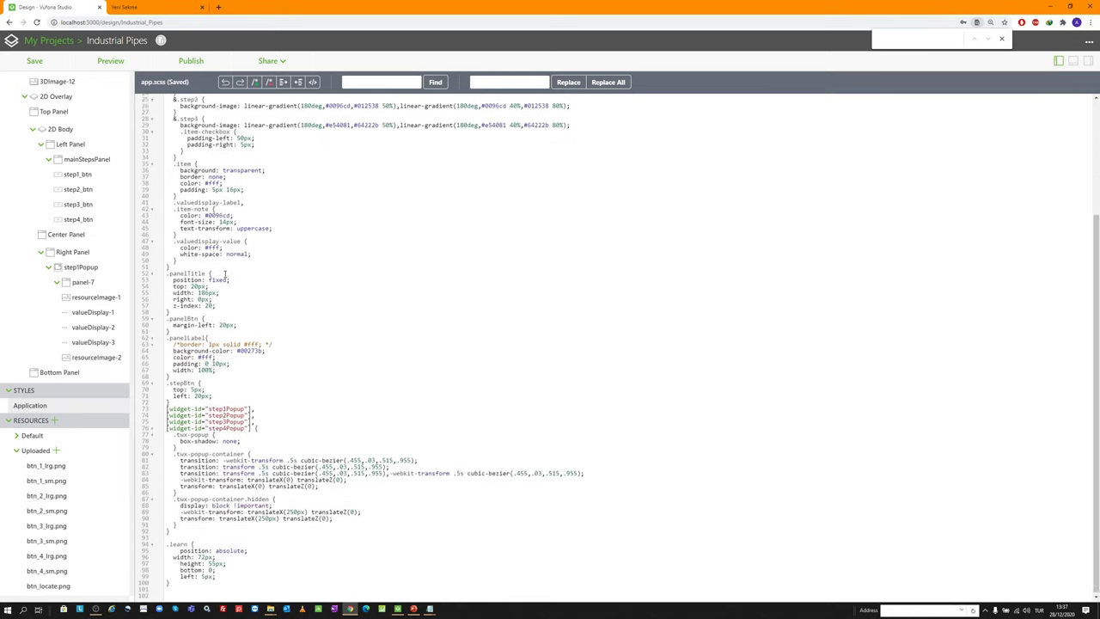
pyautogui.scroll(6, 203, 288)
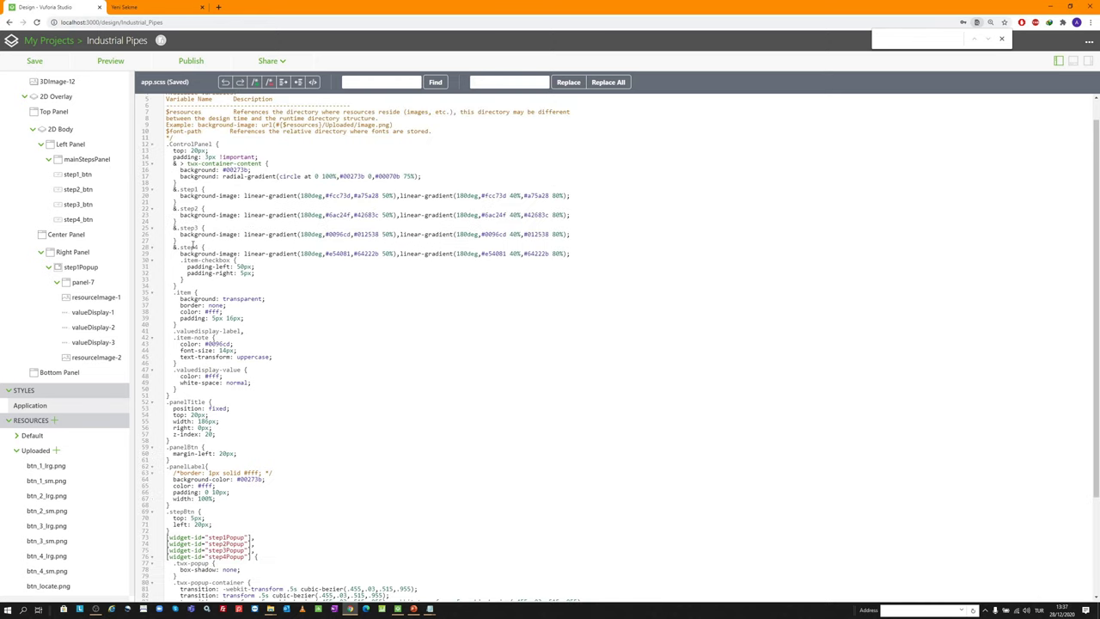
pyautogui.scroll(-2, 227, 361)
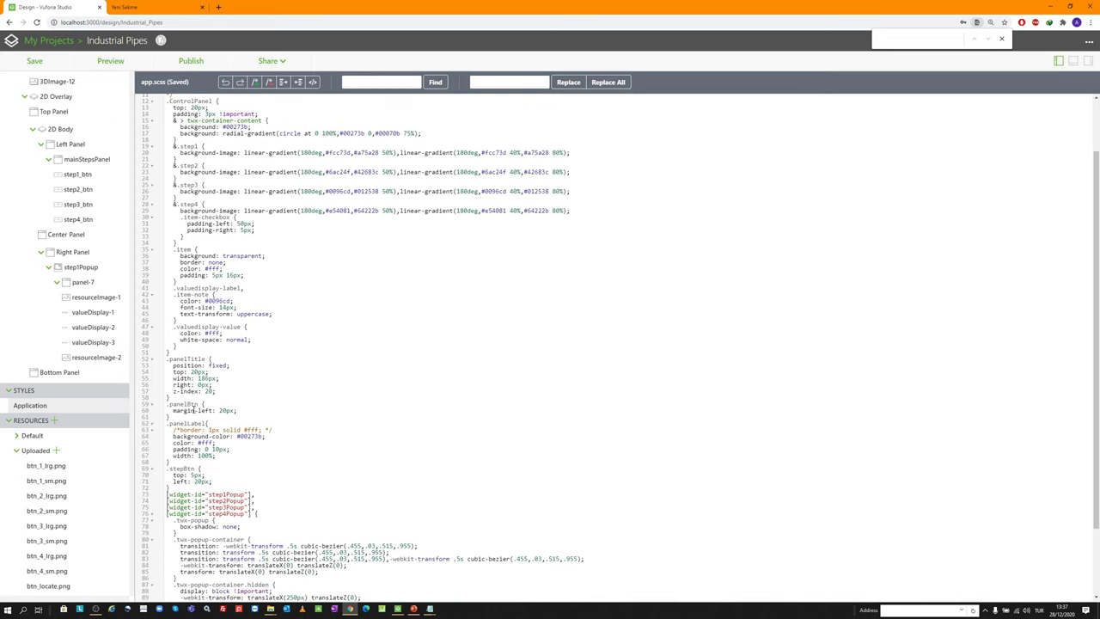
pyautogui.scroll(1, 204, 183)
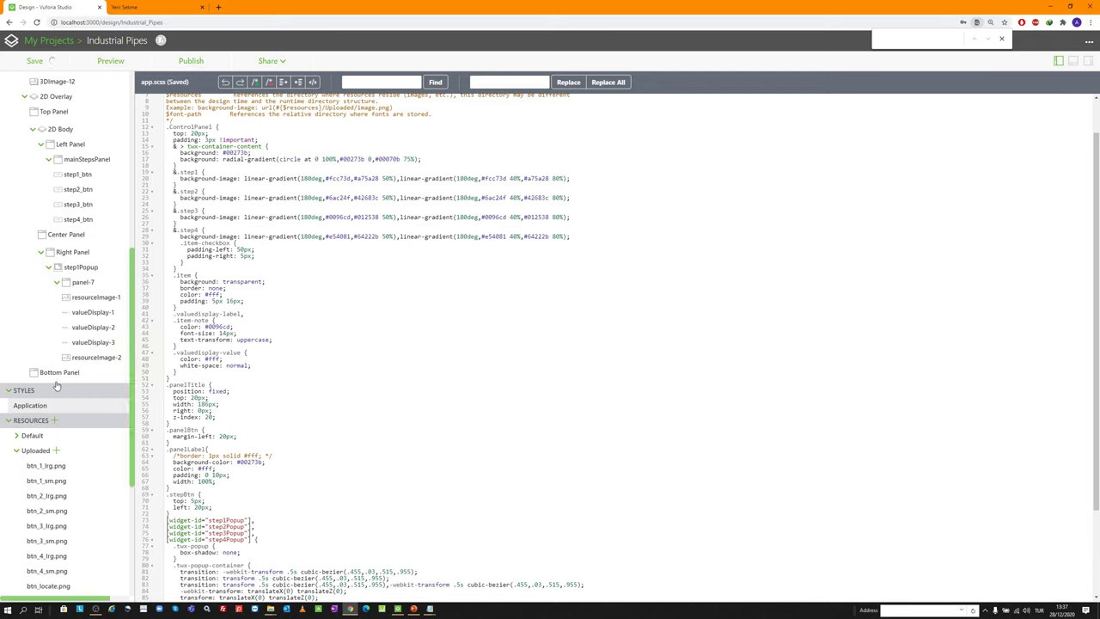
pyautogui.scroll(3, 91, 163)
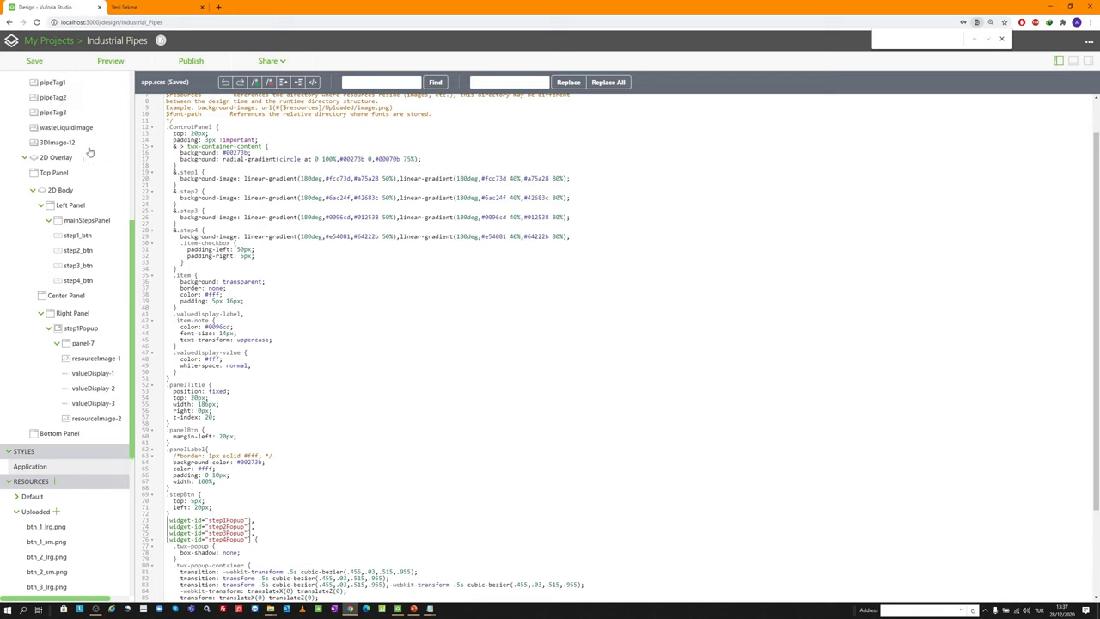
pyautogui.scroll(-2, 55, 251)
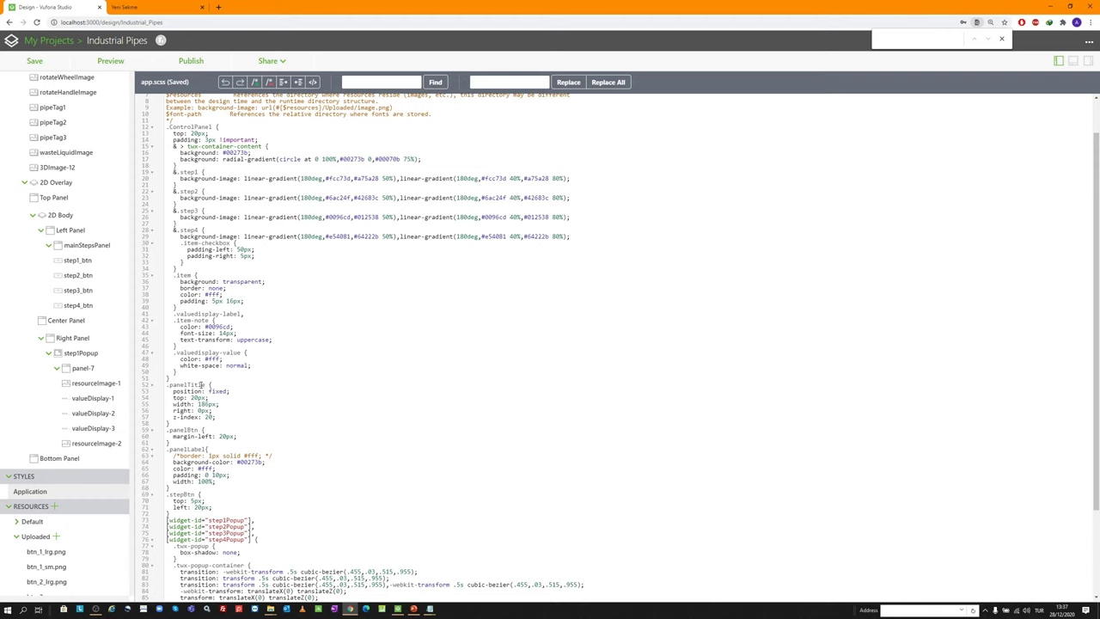
pyautogui.moveTo(207, 384); pyautogui.dragTo(170, 384)
pyautogui.scroll(-2, 204, 348)
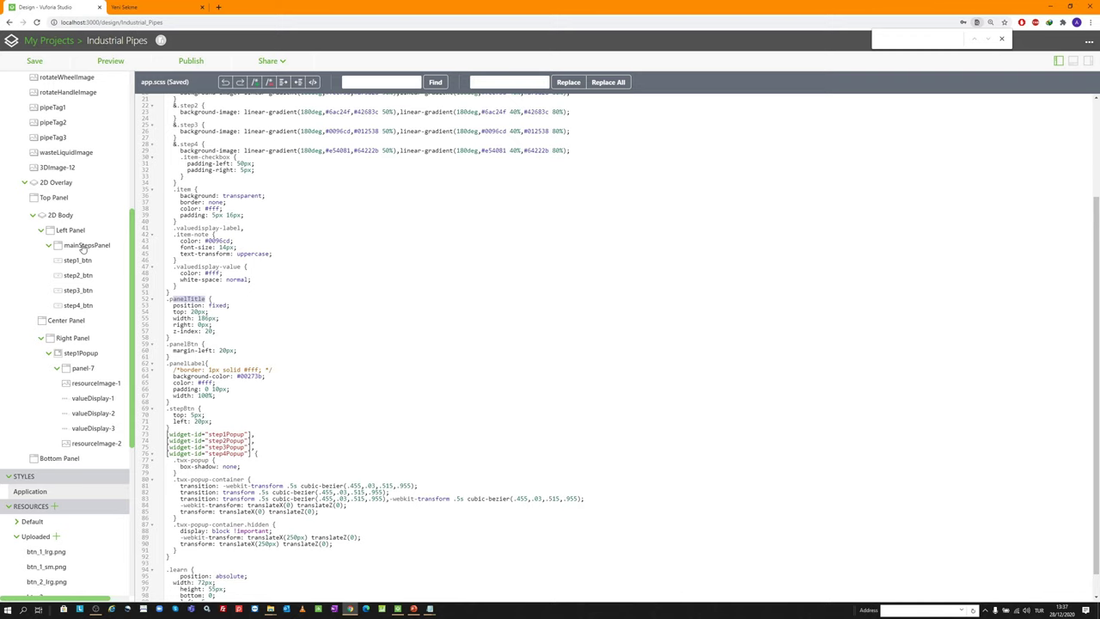
pyautogui.scroll(5, 64, 213)
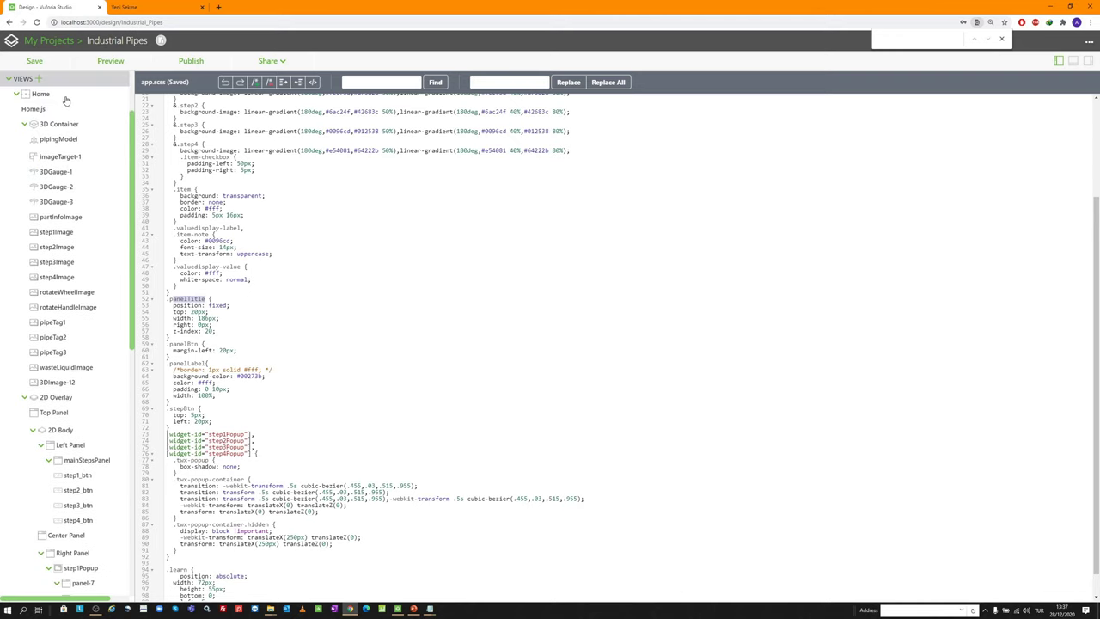
# Give the ID THE PART header image the class panelTitle
pyautogui.click(38, 110)
pyautogui.click(50, 100)
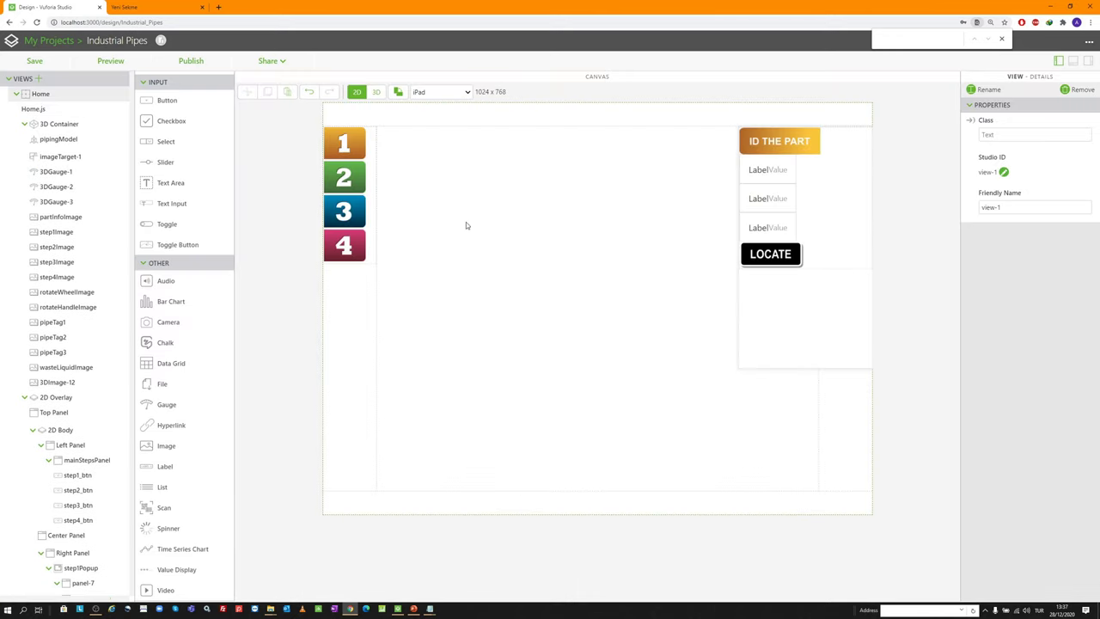
pyautogui.click(798, 138)
pyautogui.click(1042, 134)
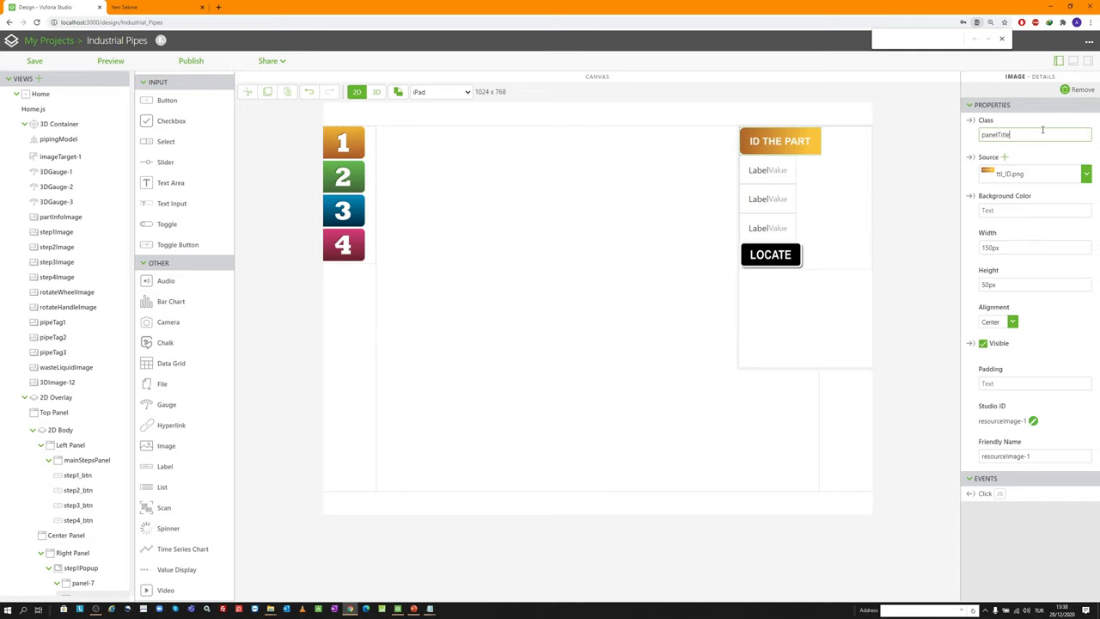
pyautogui.scroll(-3, 61, 412)
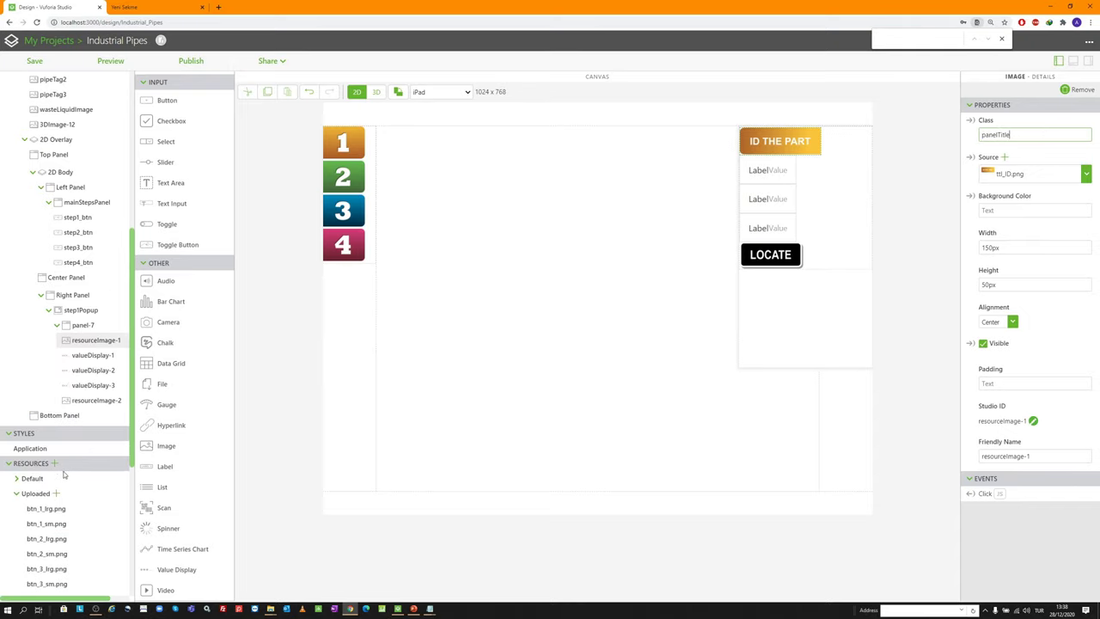
# Set the step1Popup popup's class to 'ControlPanel step1', copied from app.scss
pyautogui.click(35, 449)
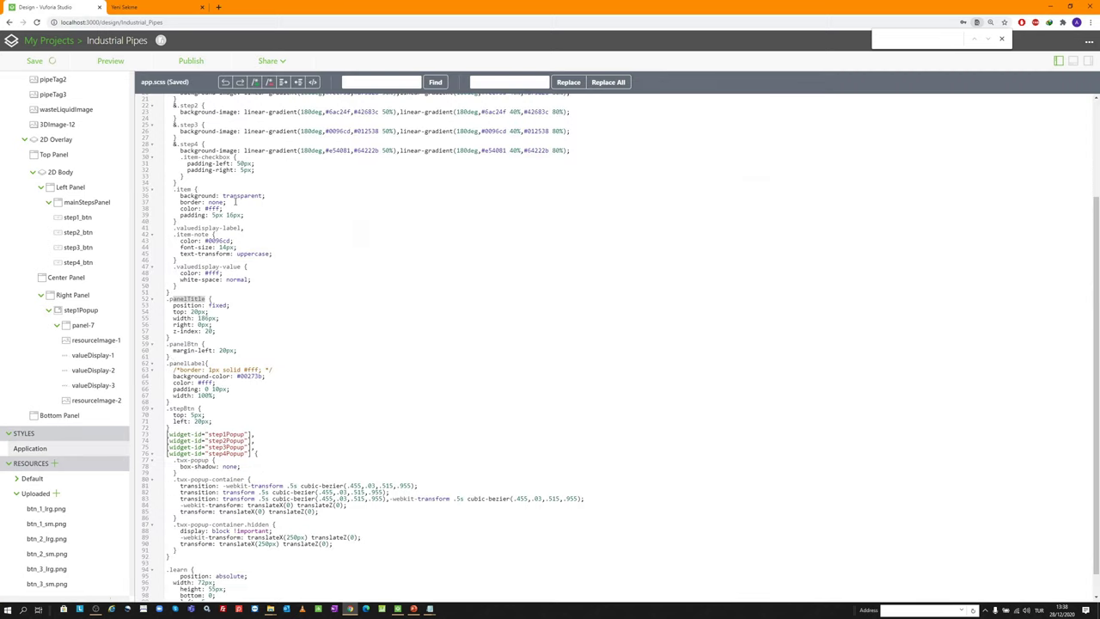
pyautogui.scroll(3, 265, 183)
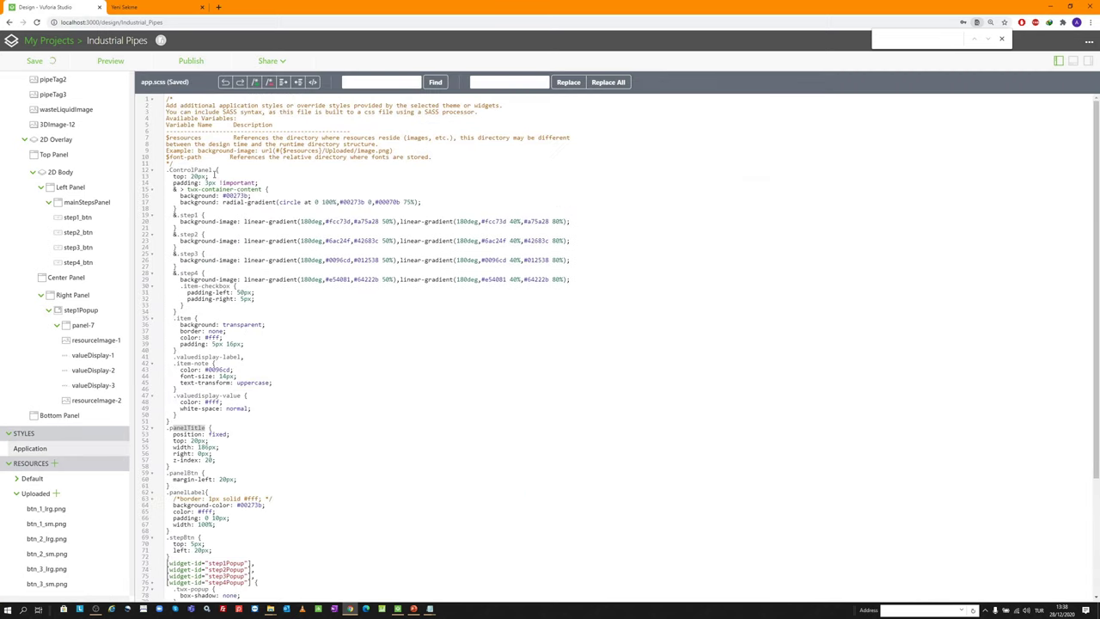
pyautogui.click(216, 169)
pyautogui.hotkey('shift', 'Home')
pyautogui.hotkey('ctrl', 'c')
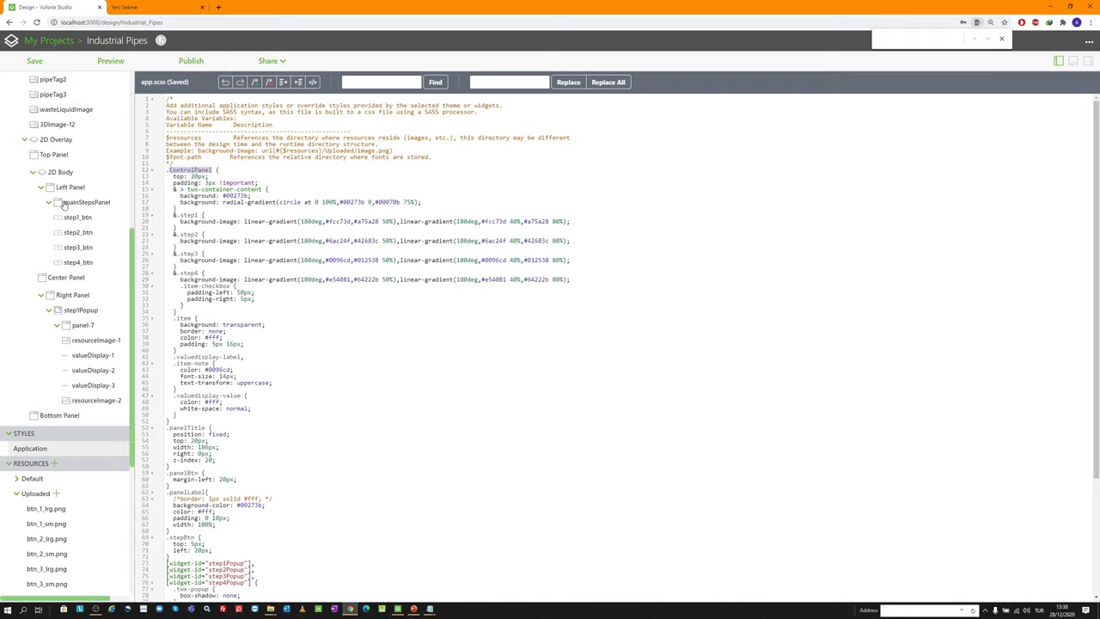
pyautogui.click(81, 310)
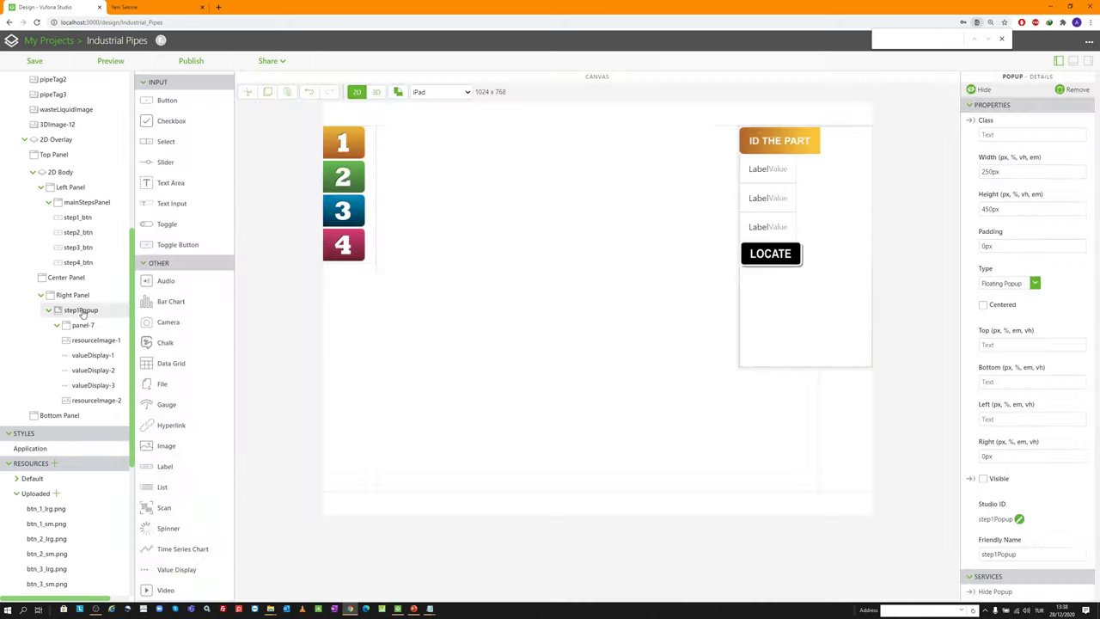
pyautogui.click(999, 133)
pyautogui.hotkey('ctrl', 'v')
pyautogui.write('step')
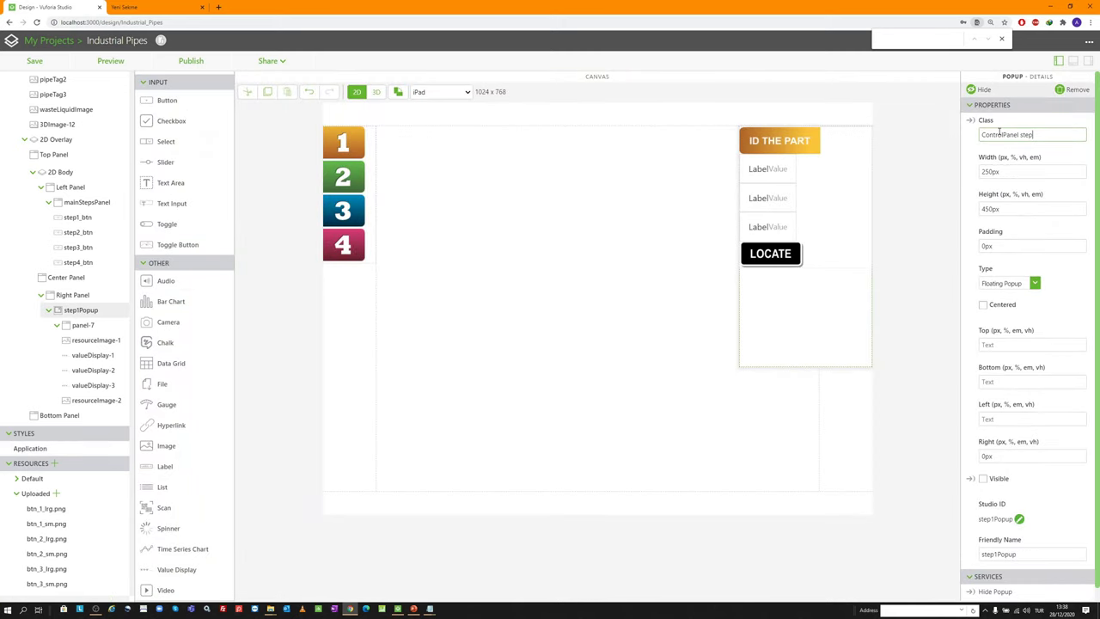
pyautogui.write('1')
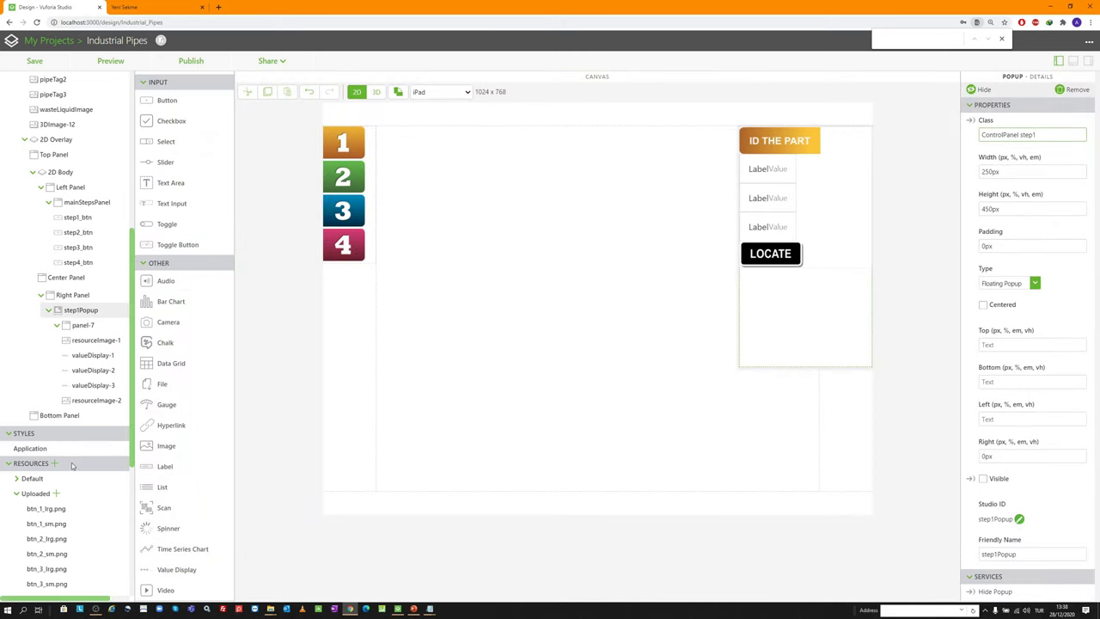
pyautogui.click(58, 451)
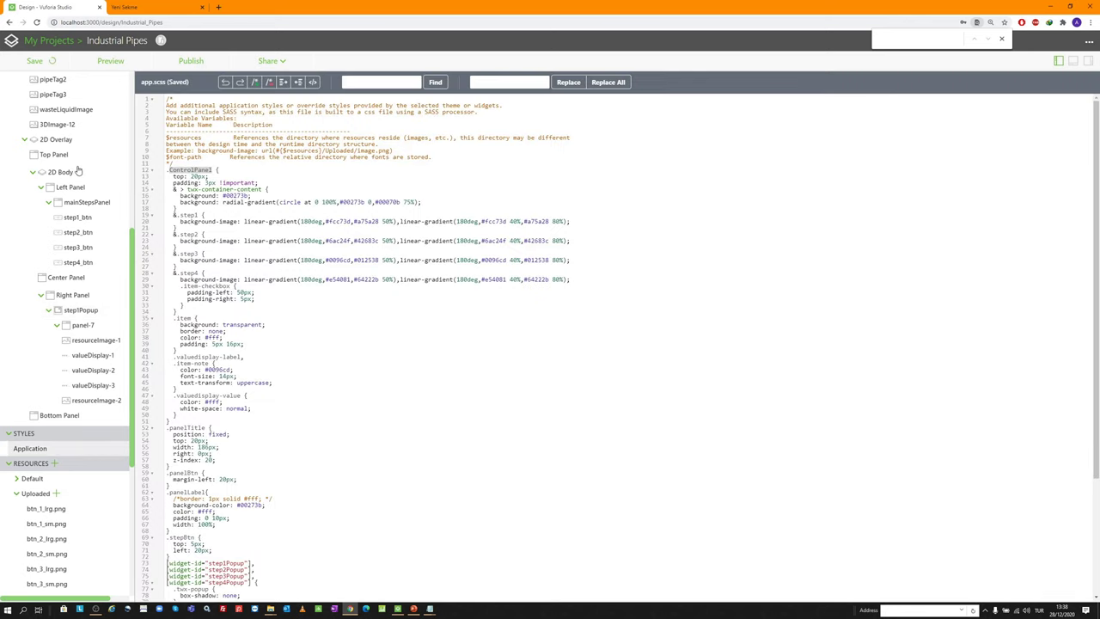
# Give the LOCATE image the class panelBtn and save the project
pyautogui.click(90, 311)
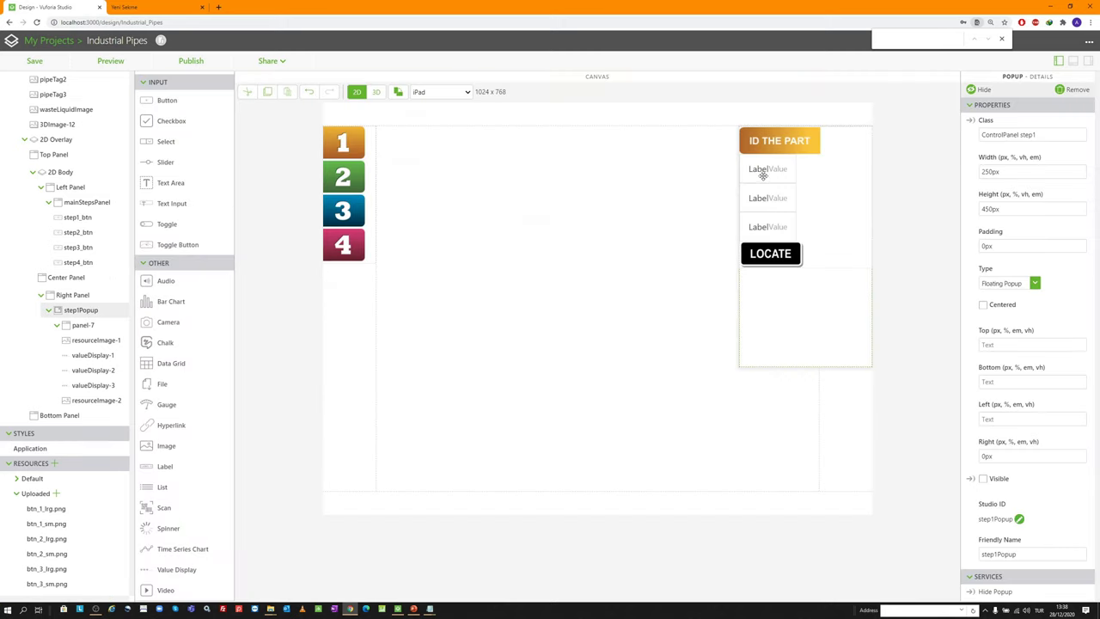
pyautogui.click(782, 253)
pyautogui.click(1021, 136)
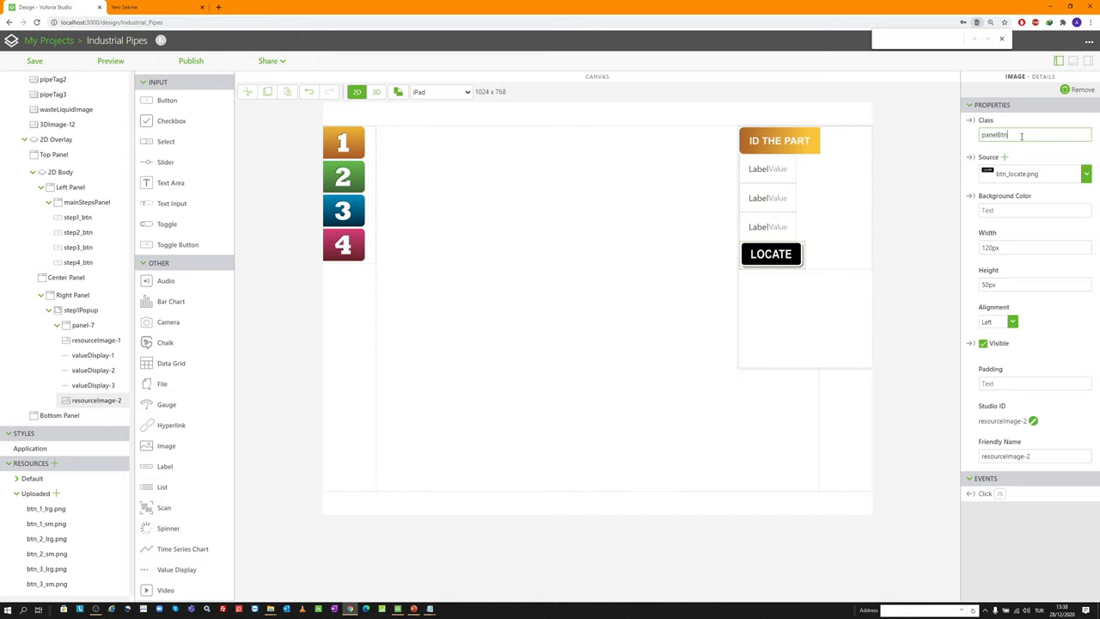
pyautogui.click(902, 185)
pyautogui.click(760, 165)
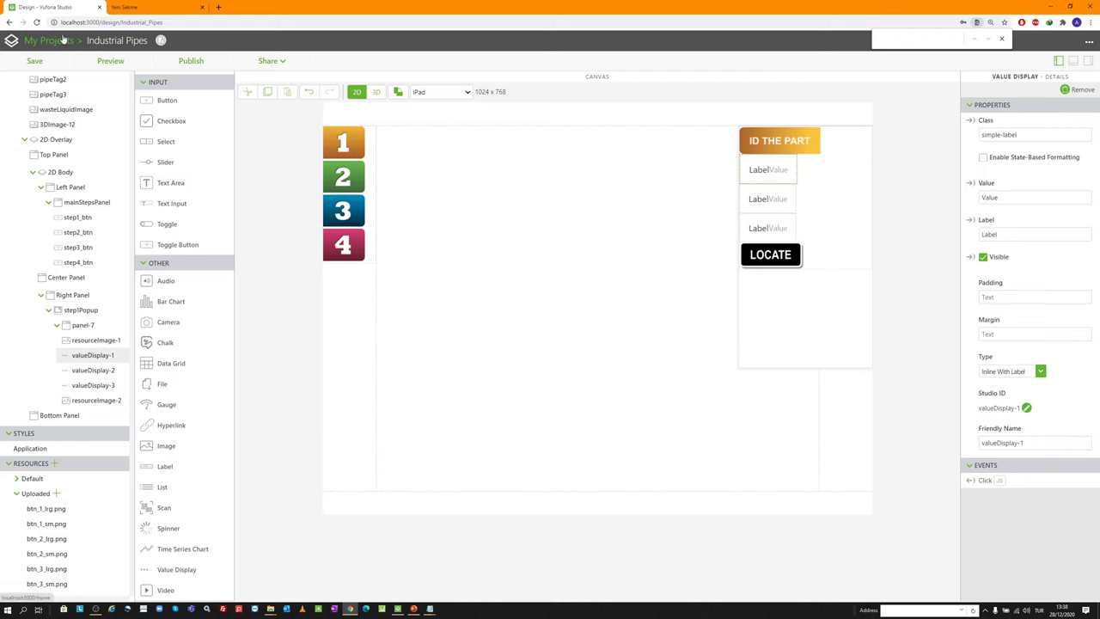
pyautogui.click(44, 64)
# Reopen the Industrial Pipes project in the 2D overlay layout
pyautogui.click(49, 41)
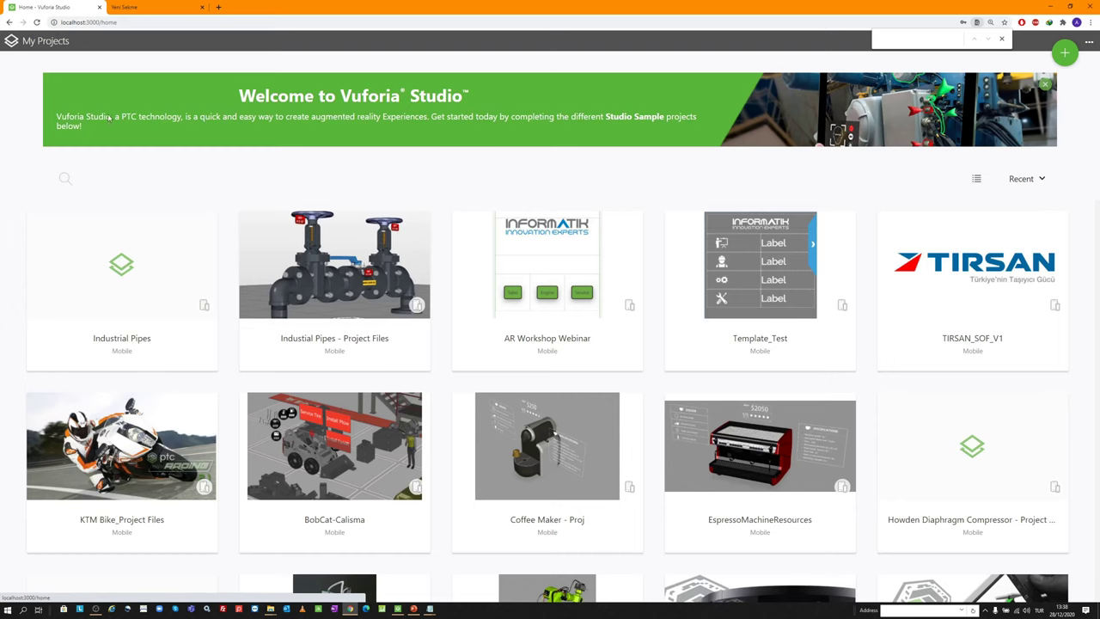
pyautogui.click(198, 266)
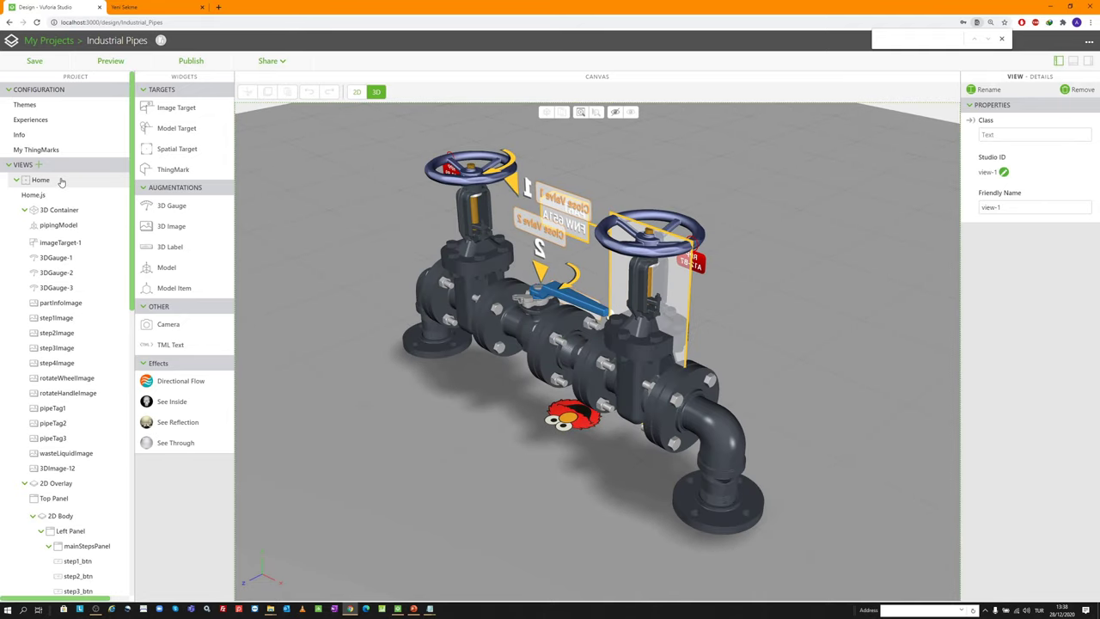
pyautogui.click(357, 92)
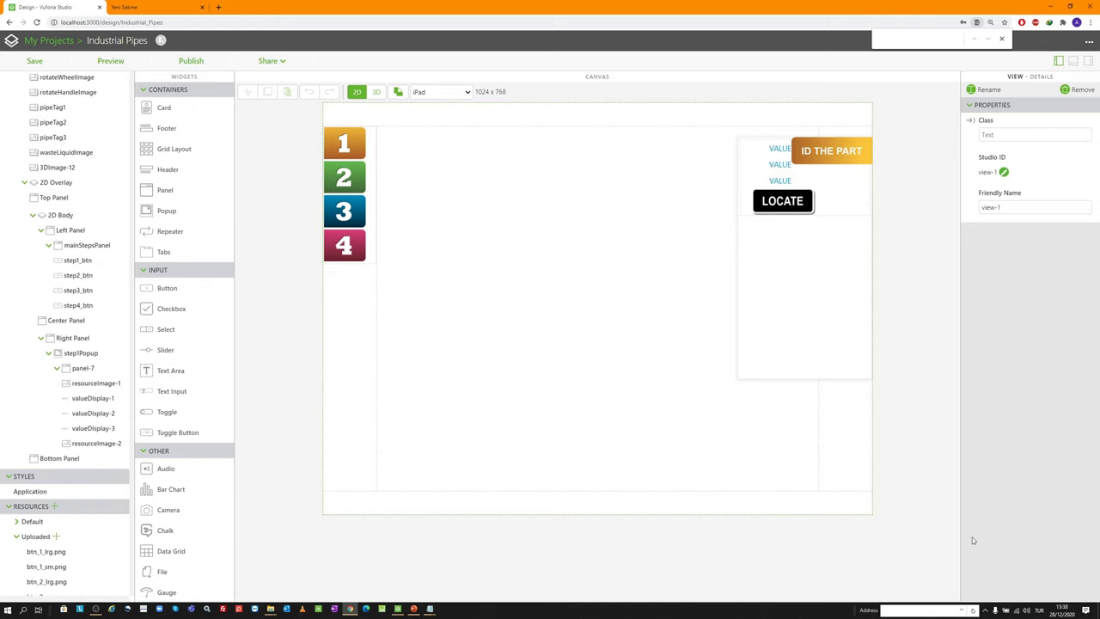
# Check the laptop battery status and change its power mode
pyautogui.click(1005, 610)
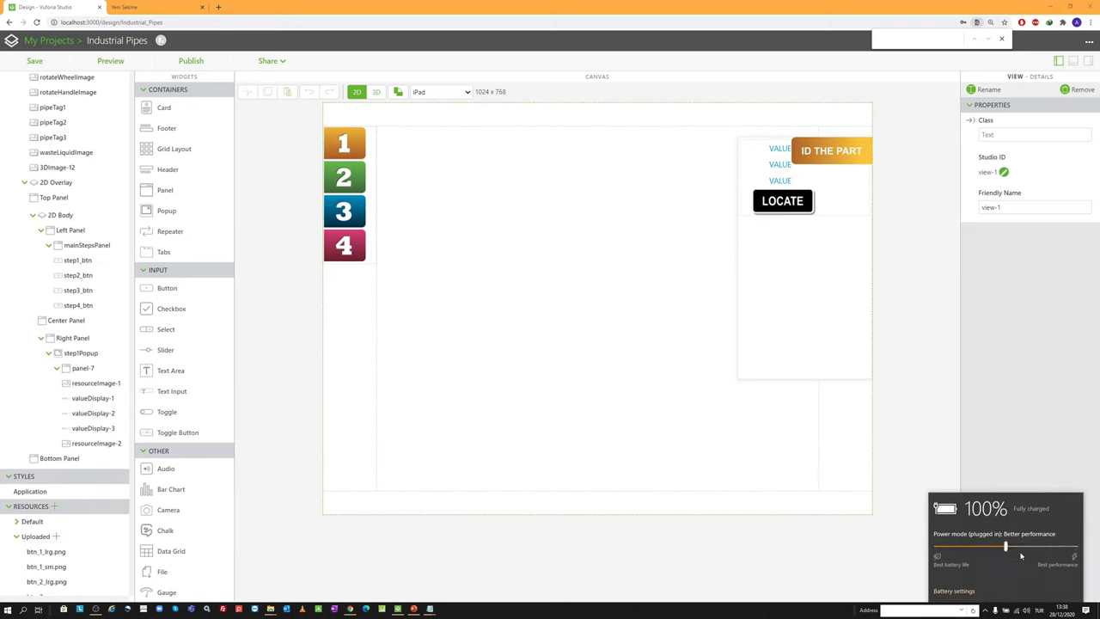
pyautogui.moveTo(1020, 556); pyautogui.dragTo(1074, 550)
pyautogui.click(1025, 414)
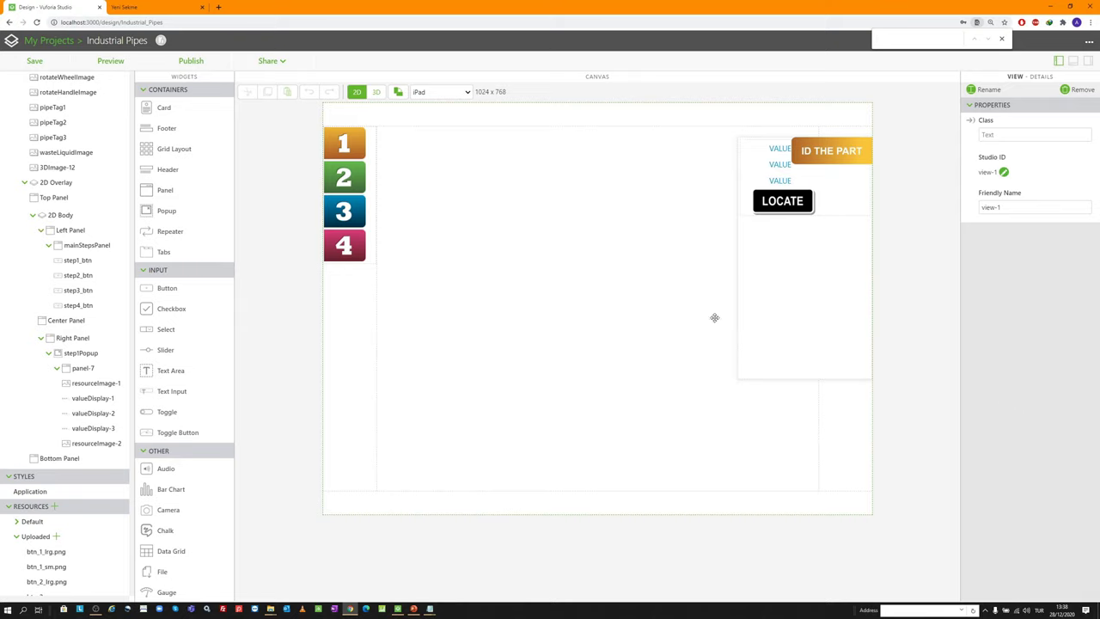
# Reload Industrial Pipes in 2D to refresh the styles and inspect panel-7 and the first value row
pyautogui.moveTo(778, 150); pyautogui.dragTo(771, 148)
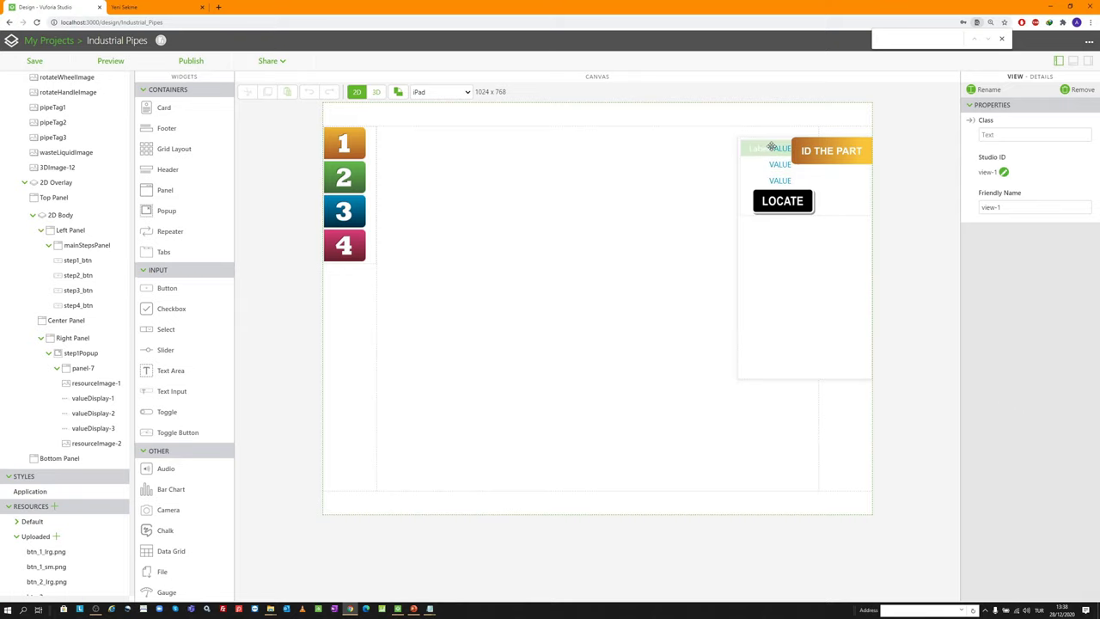
pyautogui.click(771, 148)
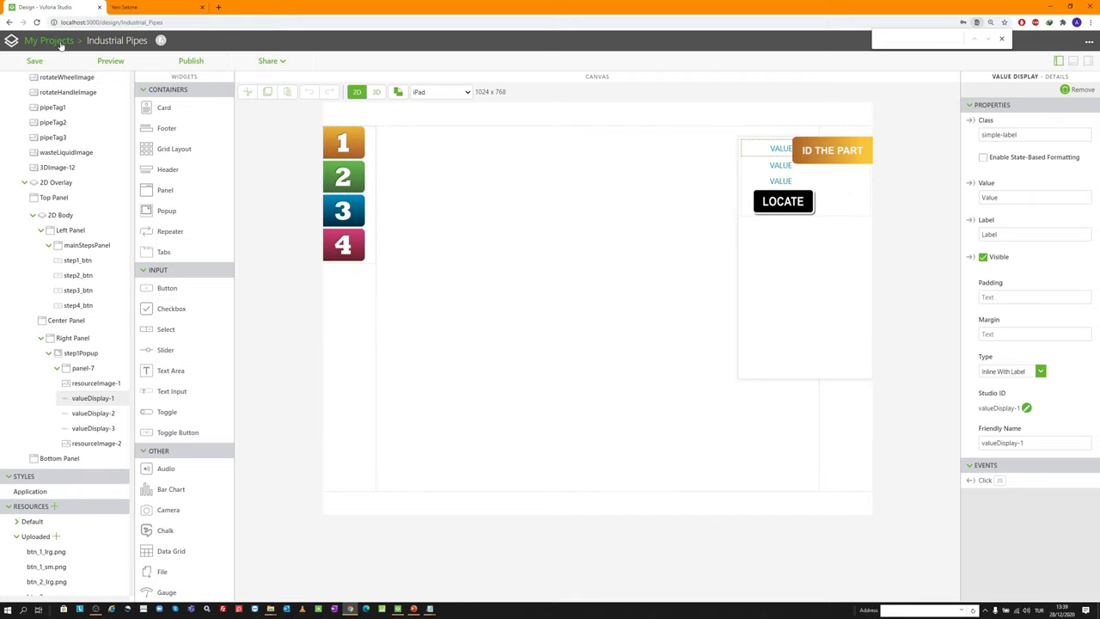
pyautogui.click(51, 41)
pyautogui.click(195, 261)
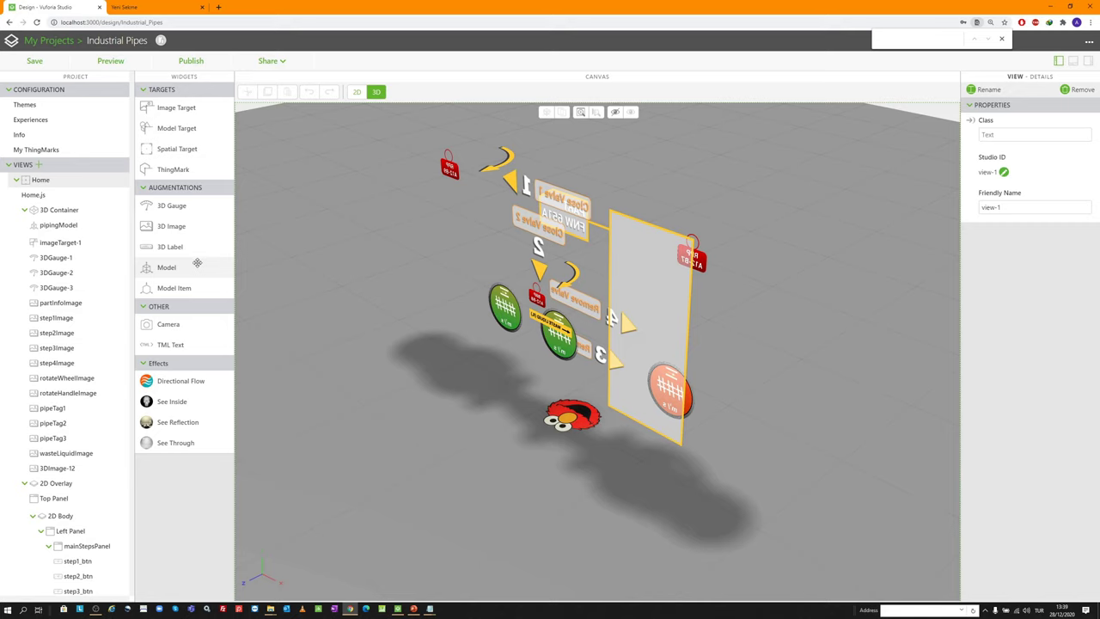
pyautogui.click(355, 91)
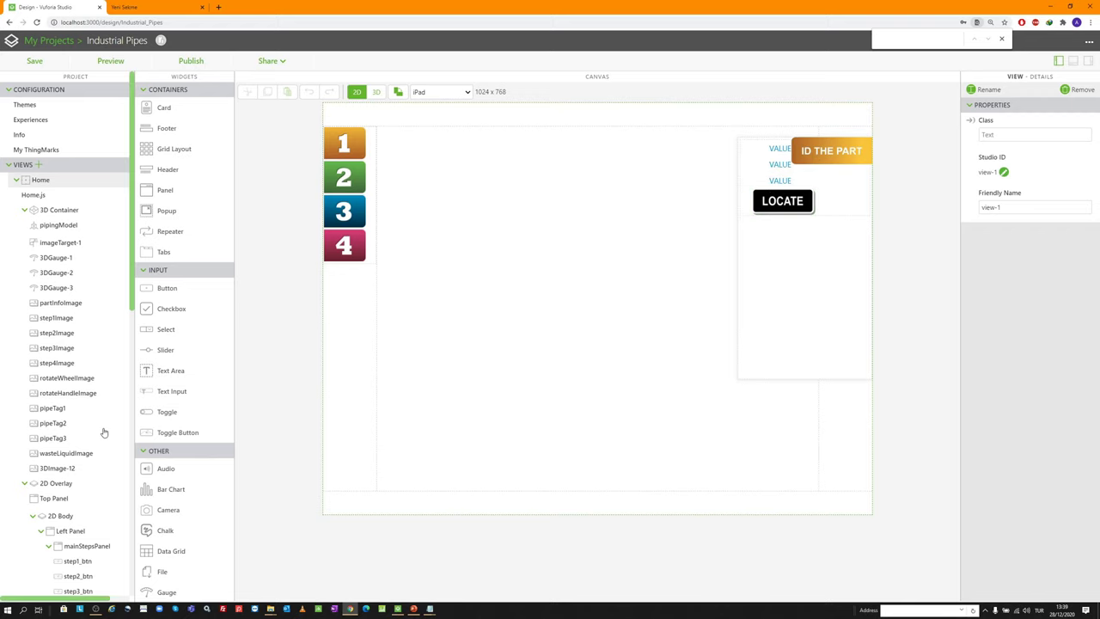
pyautogui.scroll(-5, 104, 432)
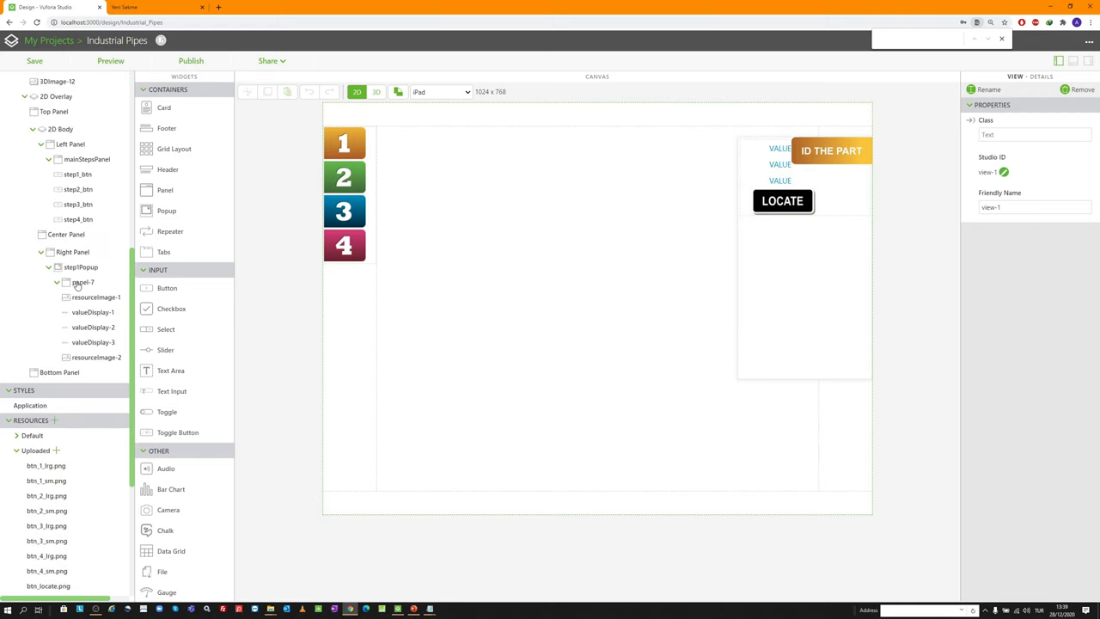
pyautogui.click(80, 283)
pyautogui.click(91, 312)
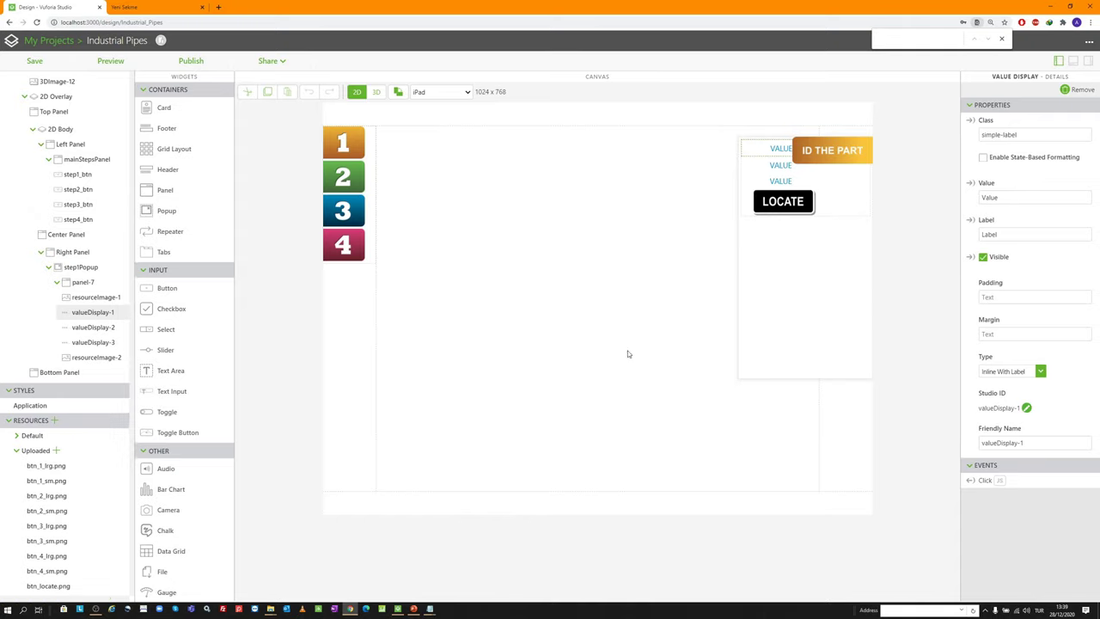
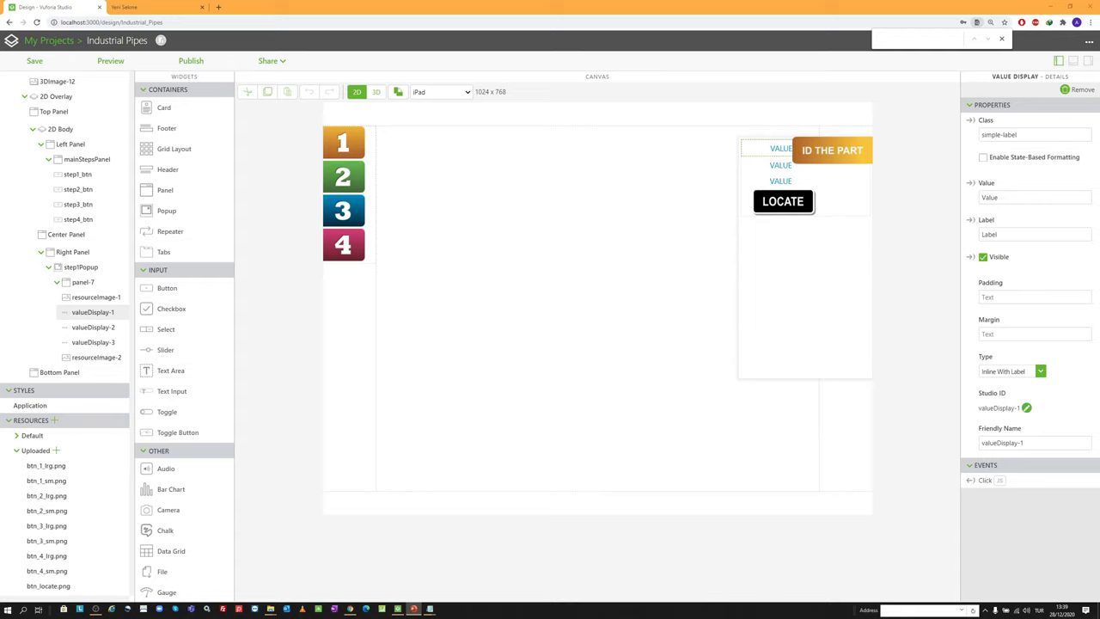
# Give the first display the valve-sensor fluctuation alert, label 'ALERT:' and Stacked Label type
pyautogui.click(1008, 202)
pyautogui.write('Fluctuation detected in valve sensor')
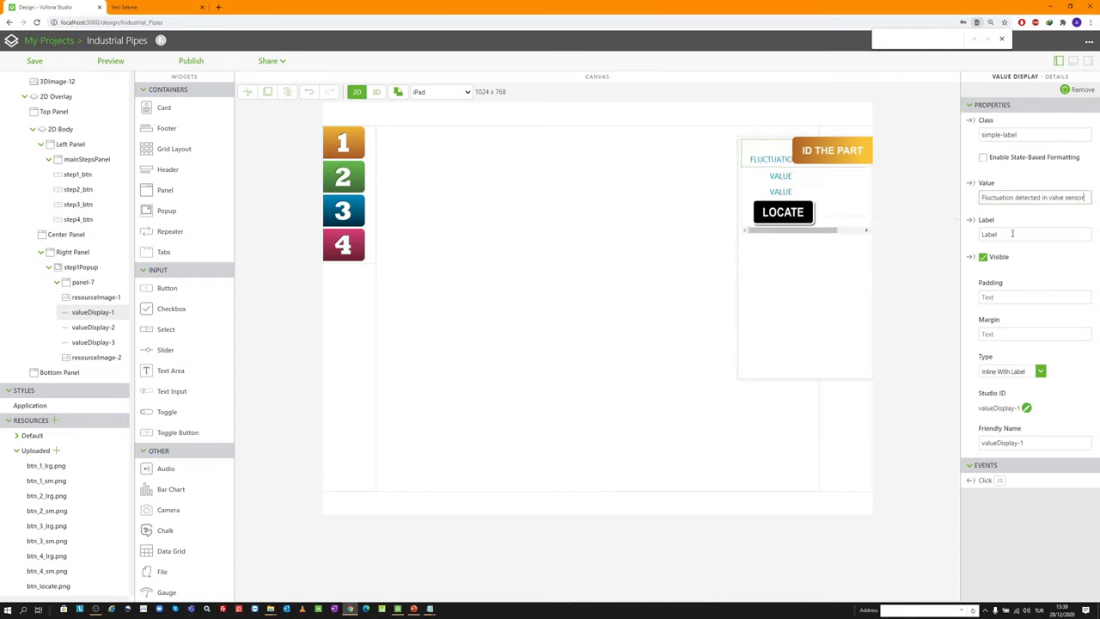
pyautogui.moveTo(1012, 233); pyautogui.dragTo(930, 214)
pyautogui.write('ALERT:')
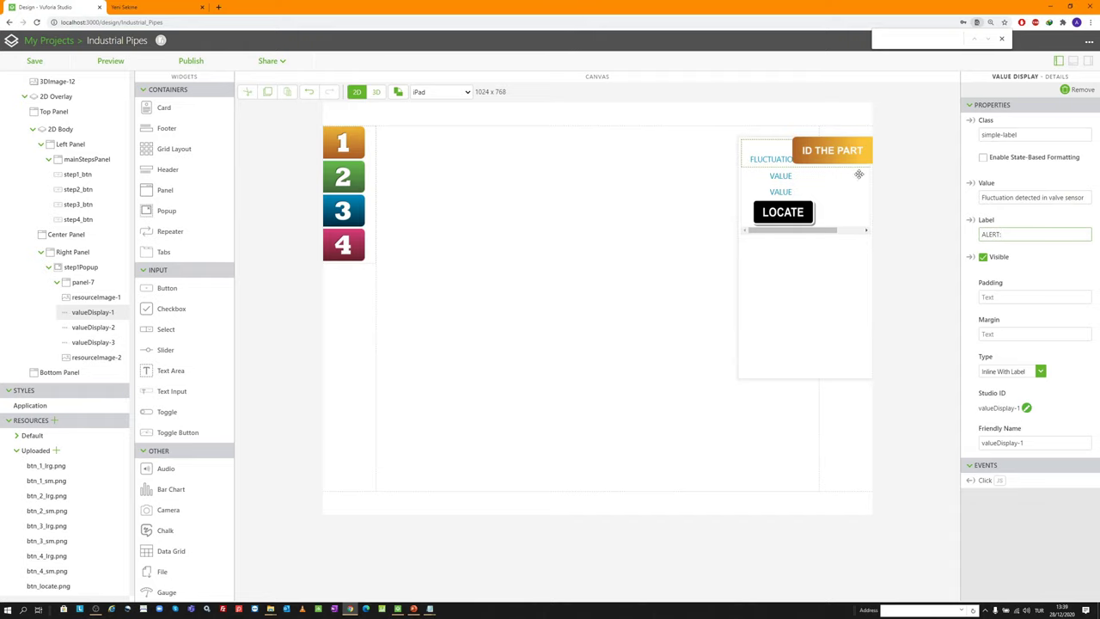
pyautogui.press('BackSpace')
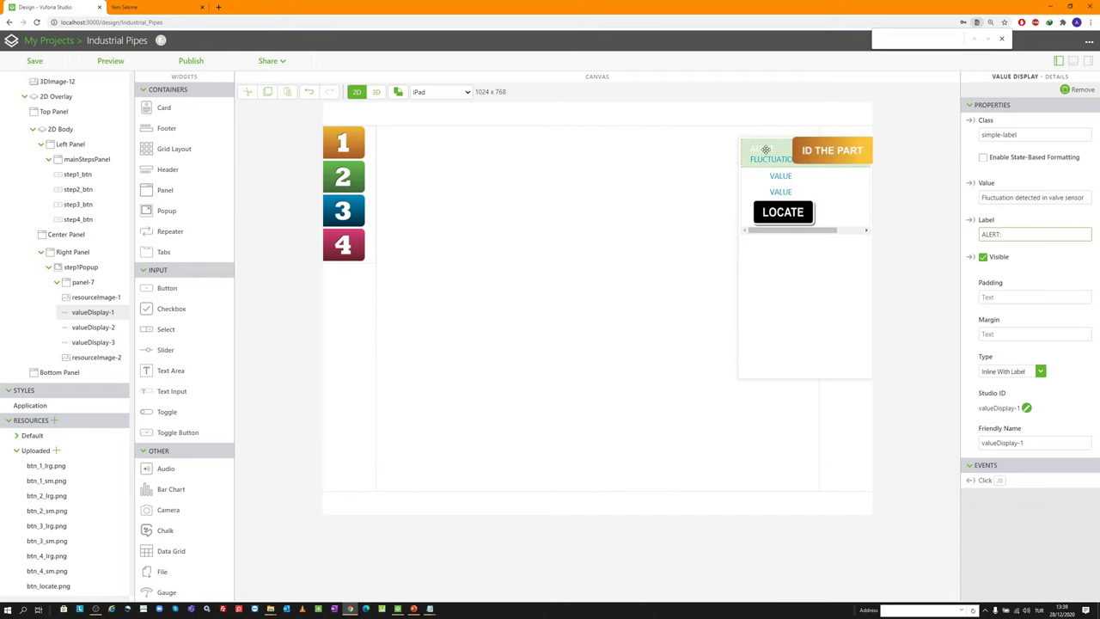
pyautogui.click(1003, 372)
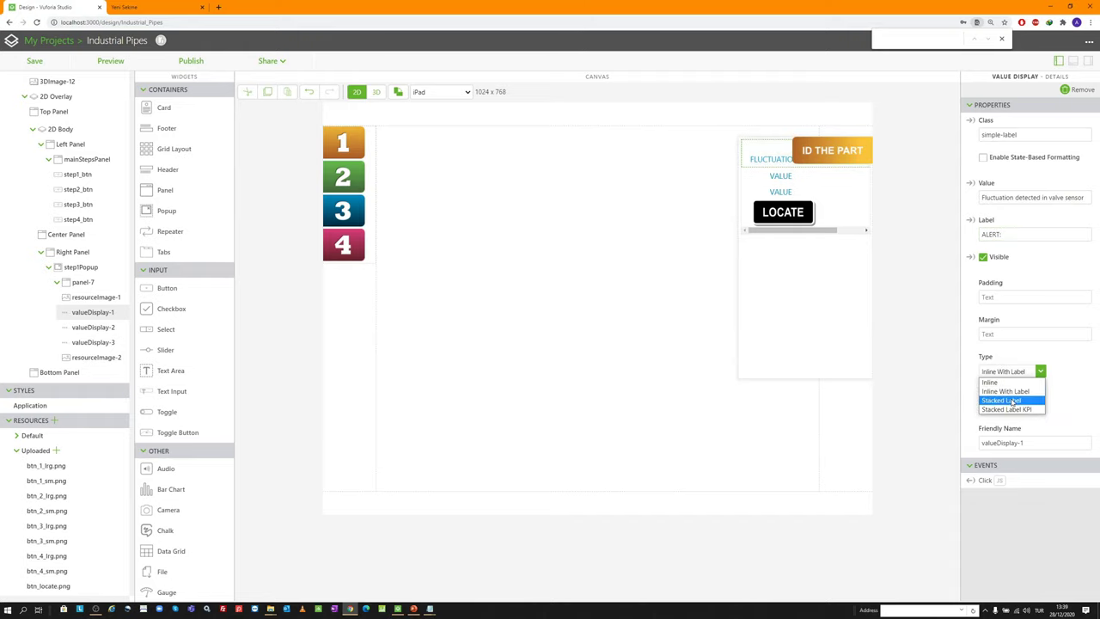
pyautogui.click(1014, 402)
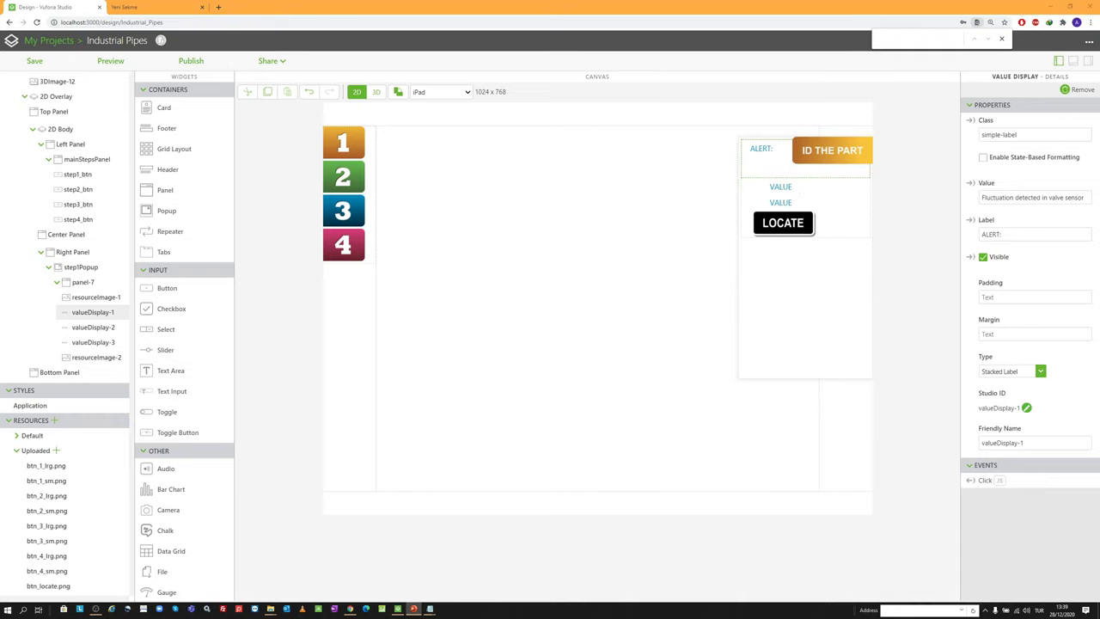
# Set the second display's value to FNW 651A with a stacked 'Part No:' label
pyautogui.click(778, 185)
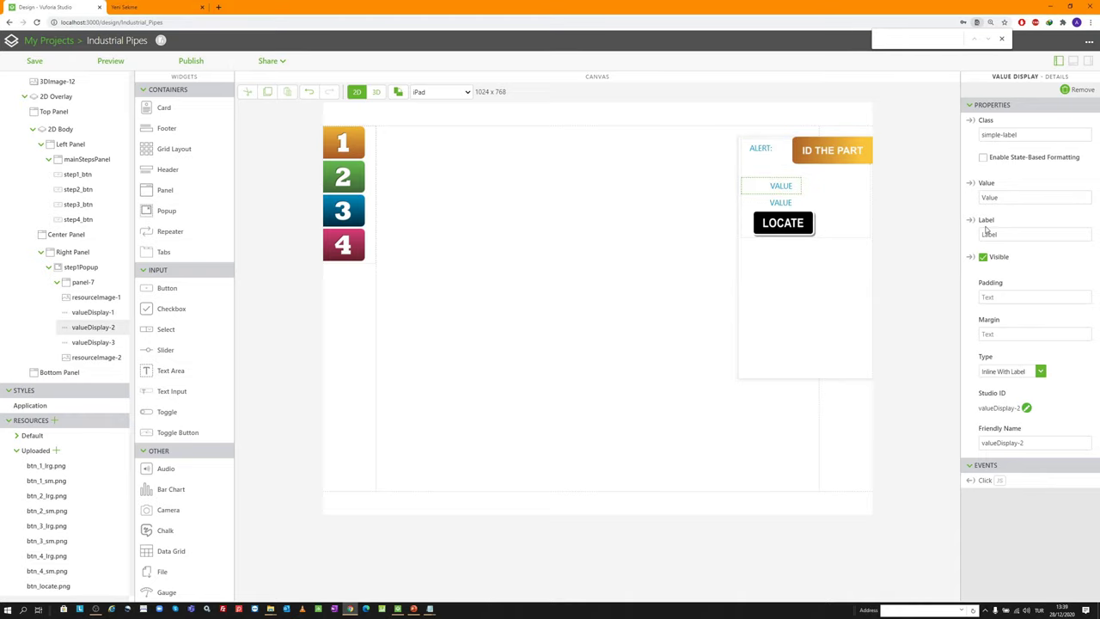
pyautogui.doubleClick(1025, 199)
pyautogui.write('FNW 651A')
pyautogui.press('Tab')
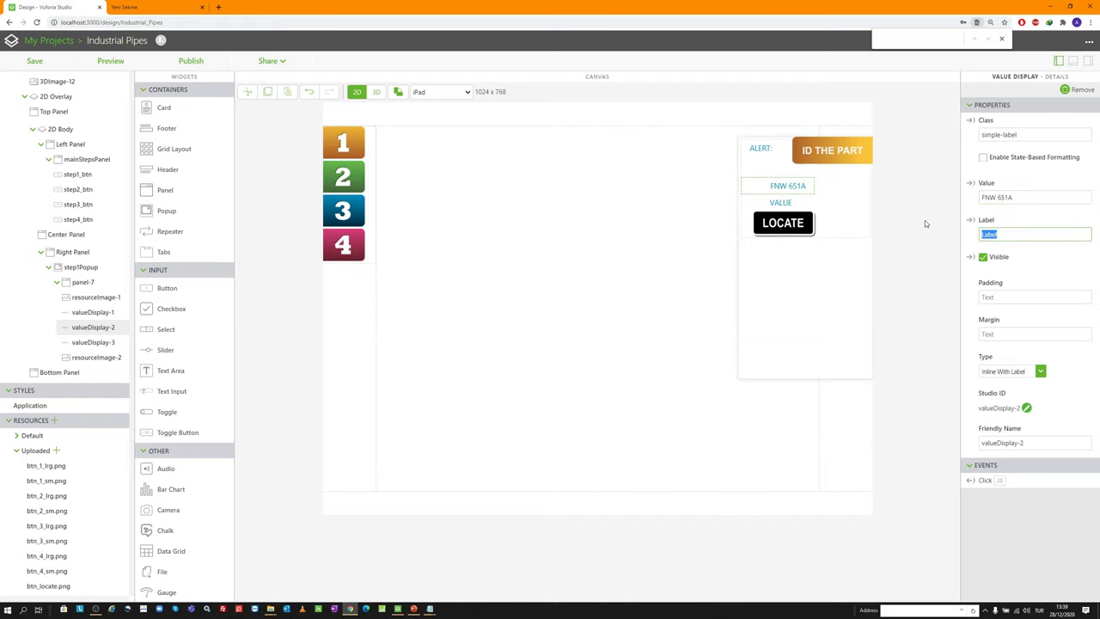
pyautogui.write('Part No:')
pyautogui.click(1003, 372)
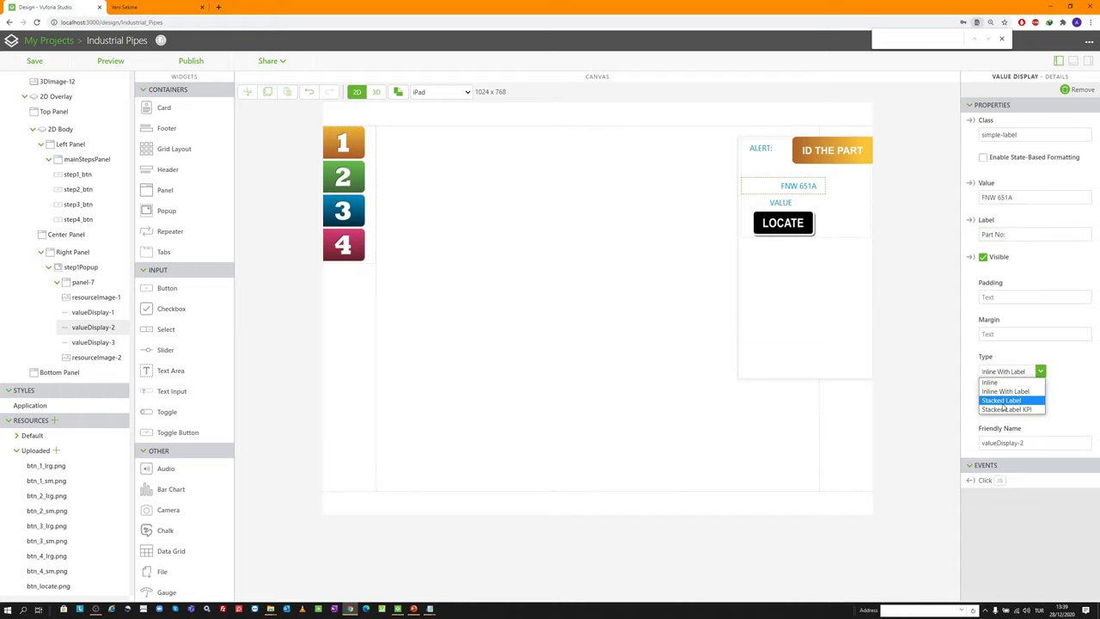
pyautogui.click(1001, 400)
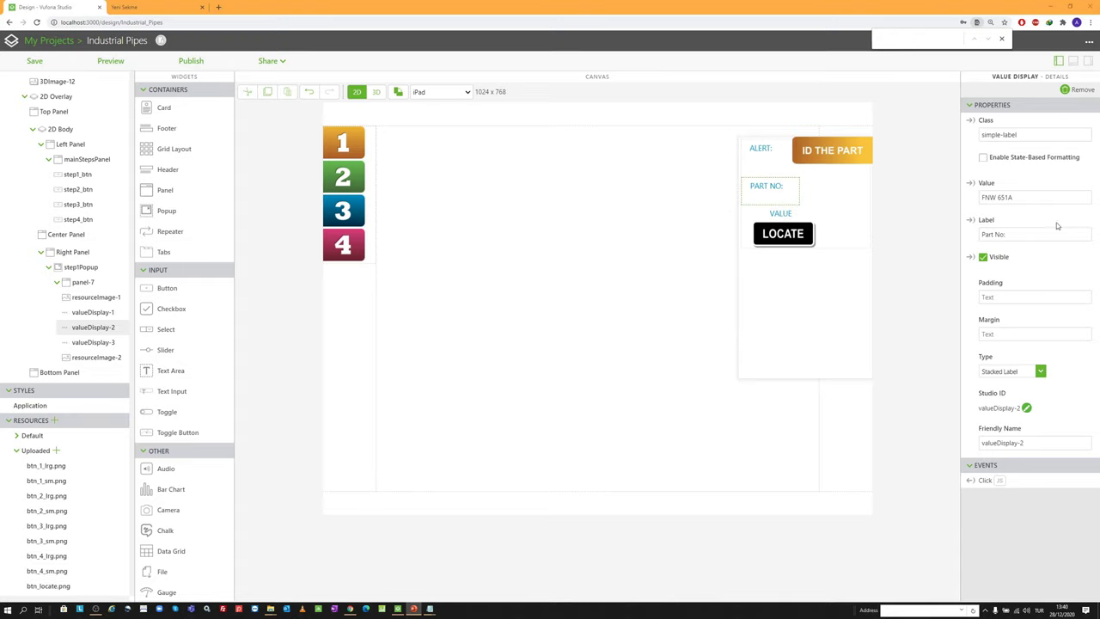
# Set the third display's value to RPP A12-B7 with a stacked 'LOCATION:' label
pyautogui.click(777, 213)
pyautogui.moveTo(1016, 197); pyautogui.dragTo(921, 193)
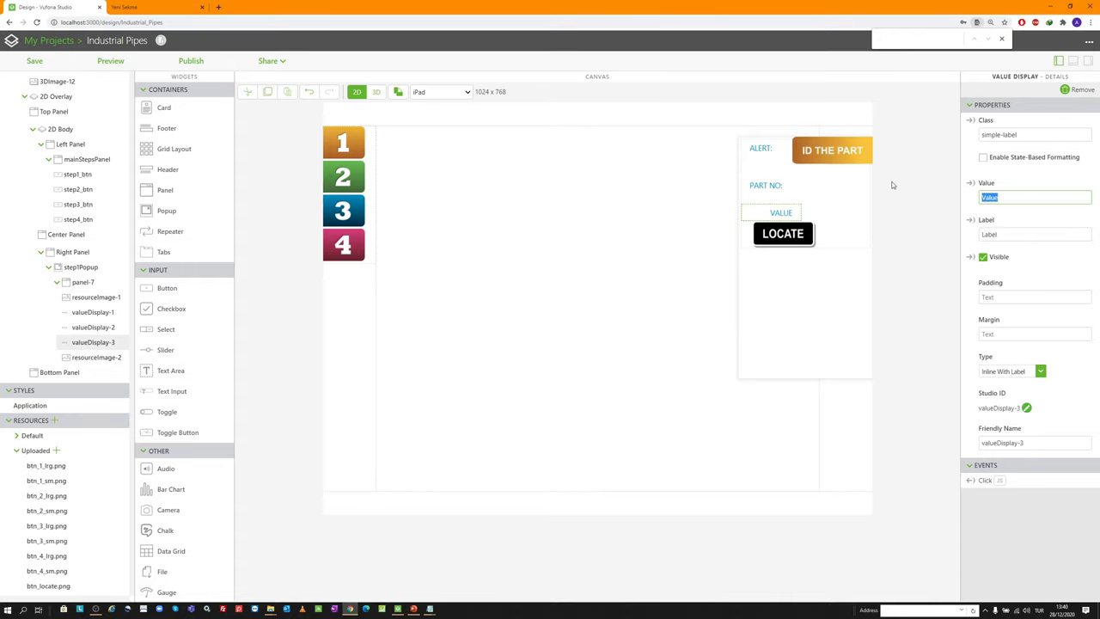
pyautogui.write('RPP A12-B7')
pyautogui.press('Tab')
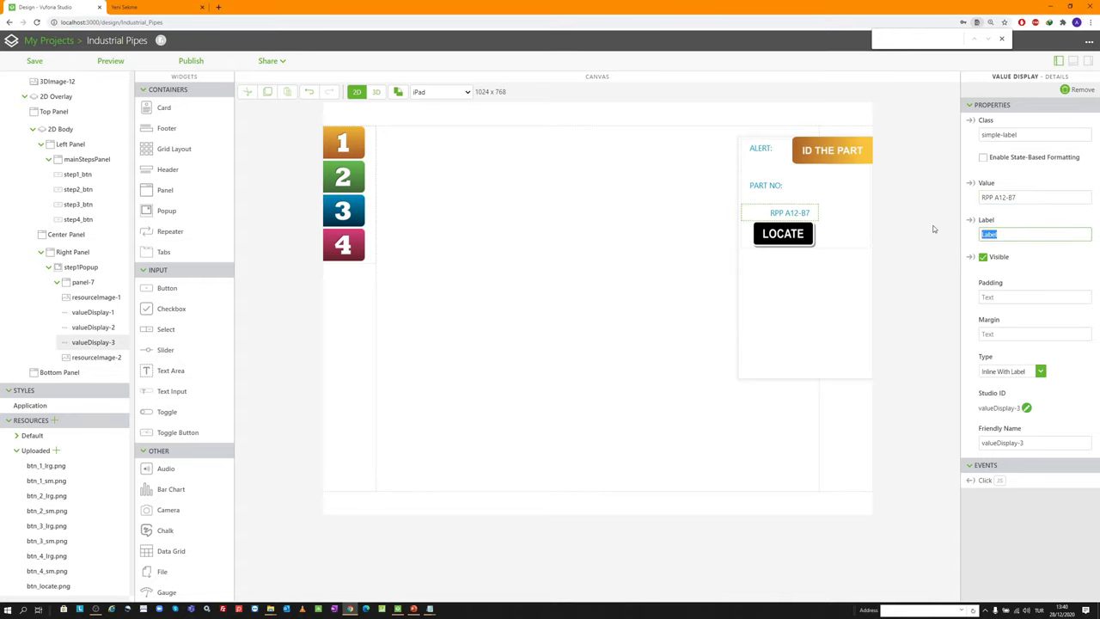
pyautogui.write('LOCATION:')
pyautogui.click(1014, 372)
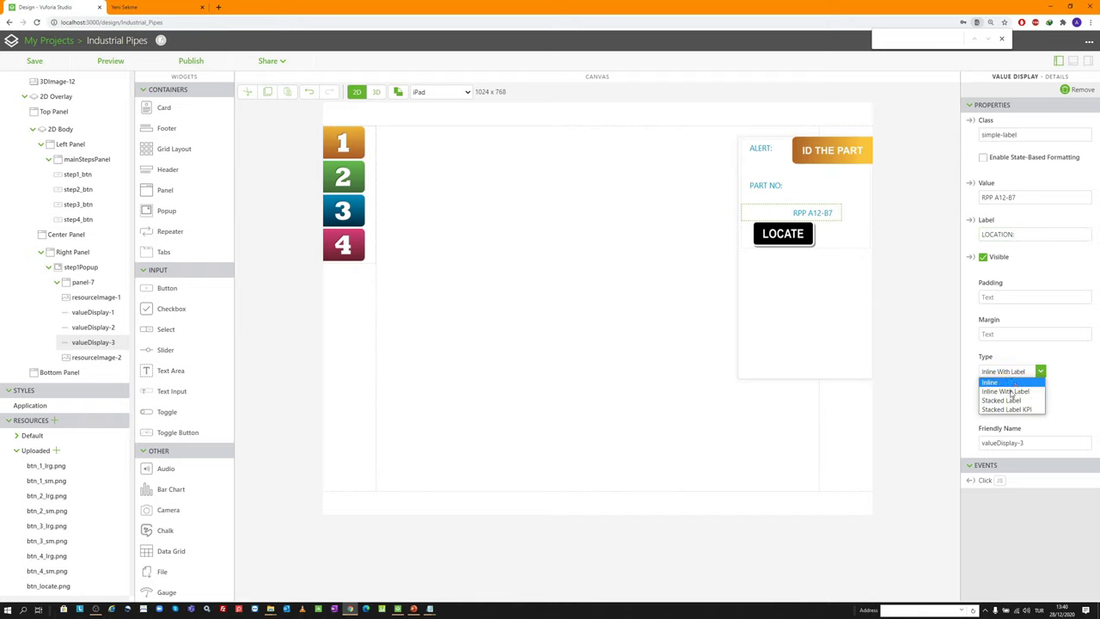
pyautogui.click(1001, 401)
pyautogui.moveTo(779, 203); pyautogui.dragTo(748, 162)
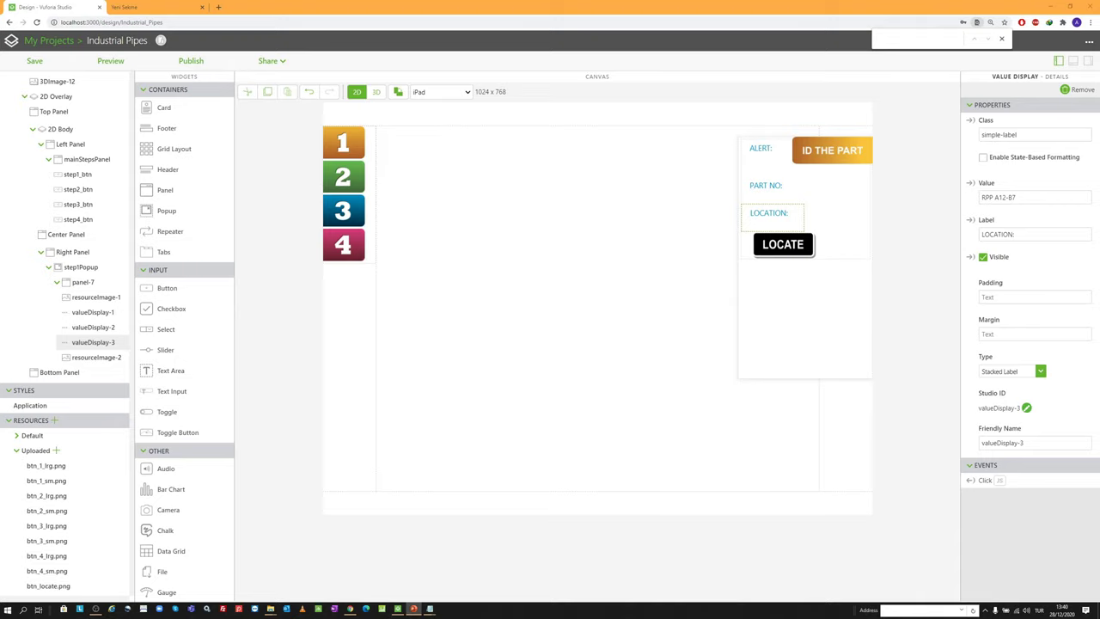
# Give the ALERT display a 45px 5px 5px 5px margin and the Part No and LOCATION displays 5px margins
pyautogui.click(765, 148)
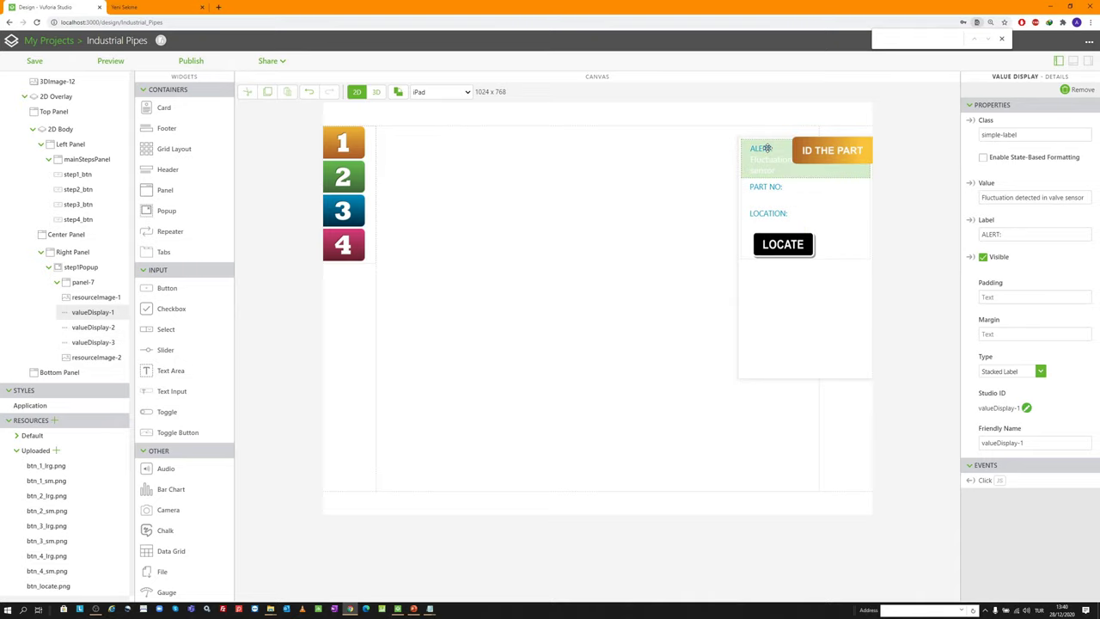
pyautogui.click(998, 333)
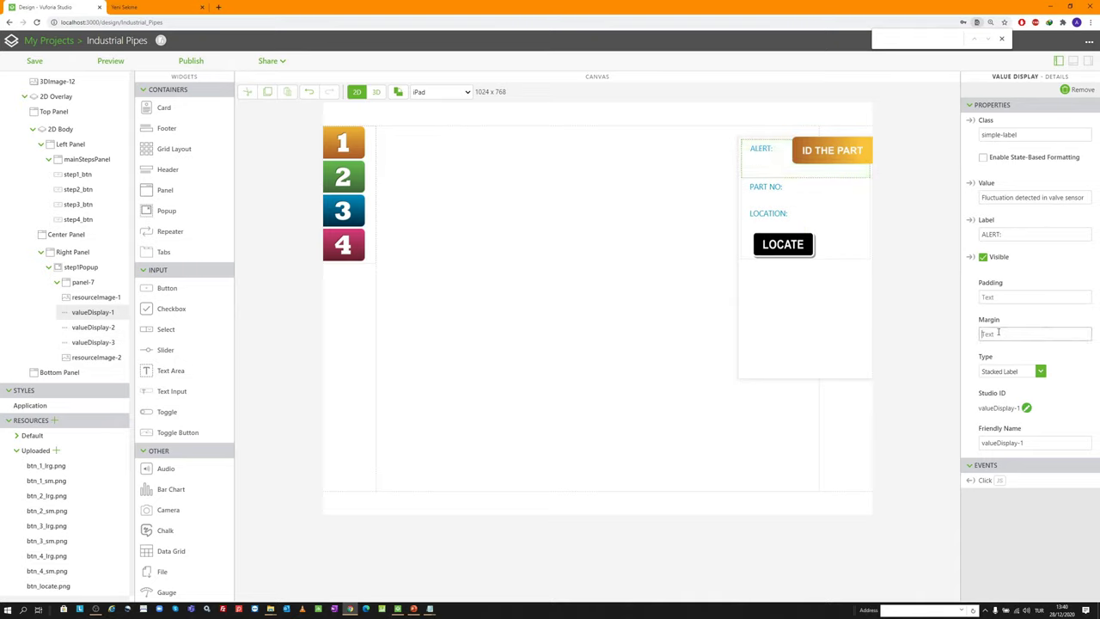
pyautogui.write('45px 5px 5px 5px')
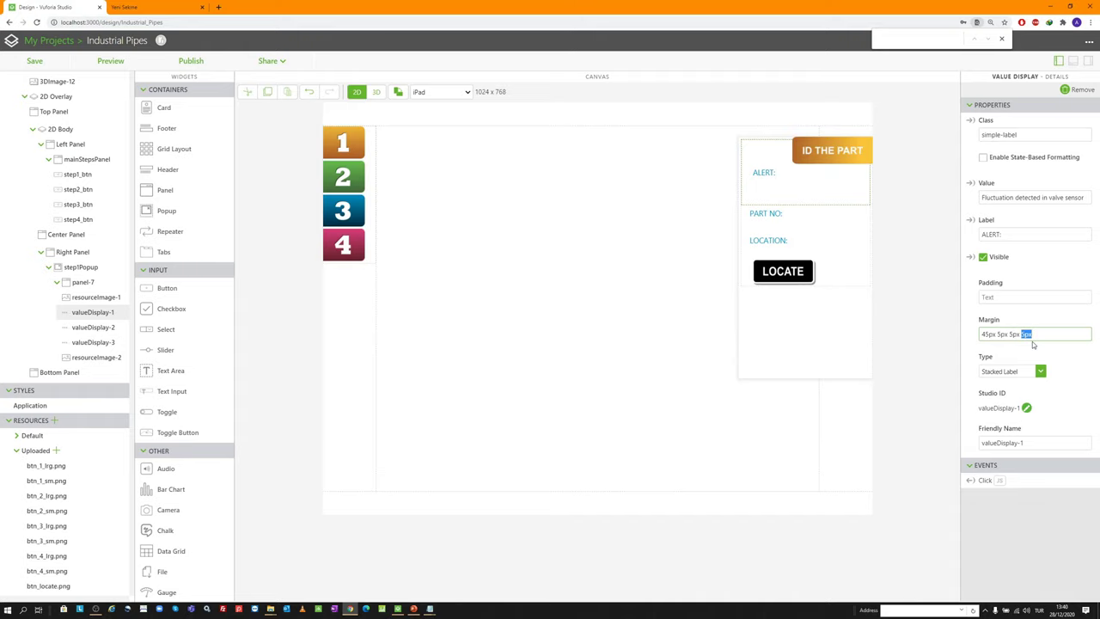
pyautogui.click(777, 213)
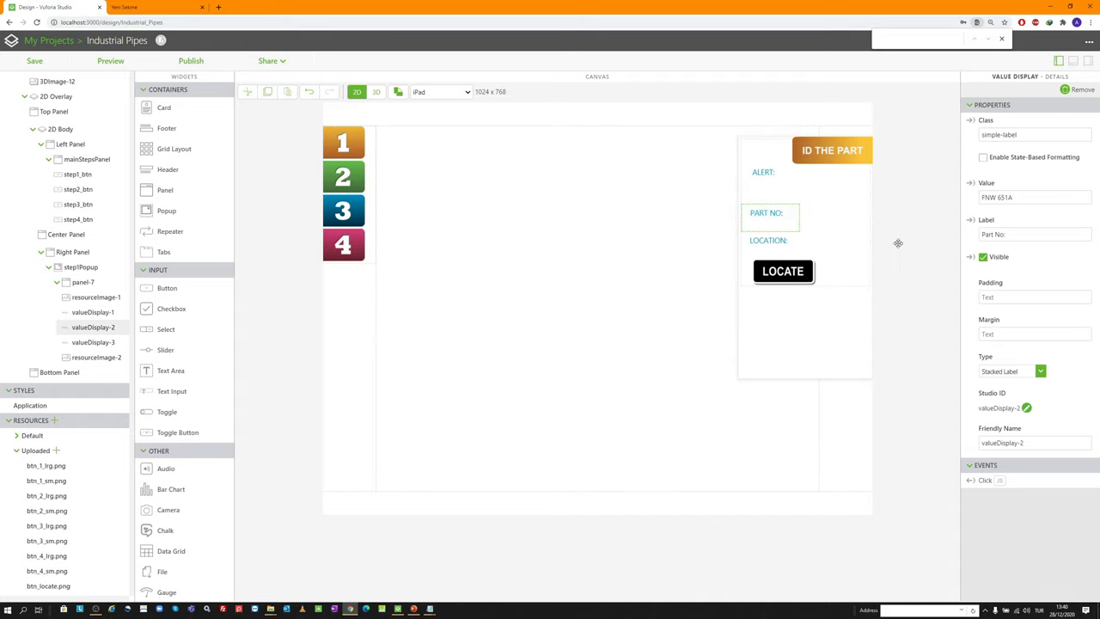
pyautogui.click(1031, 333)
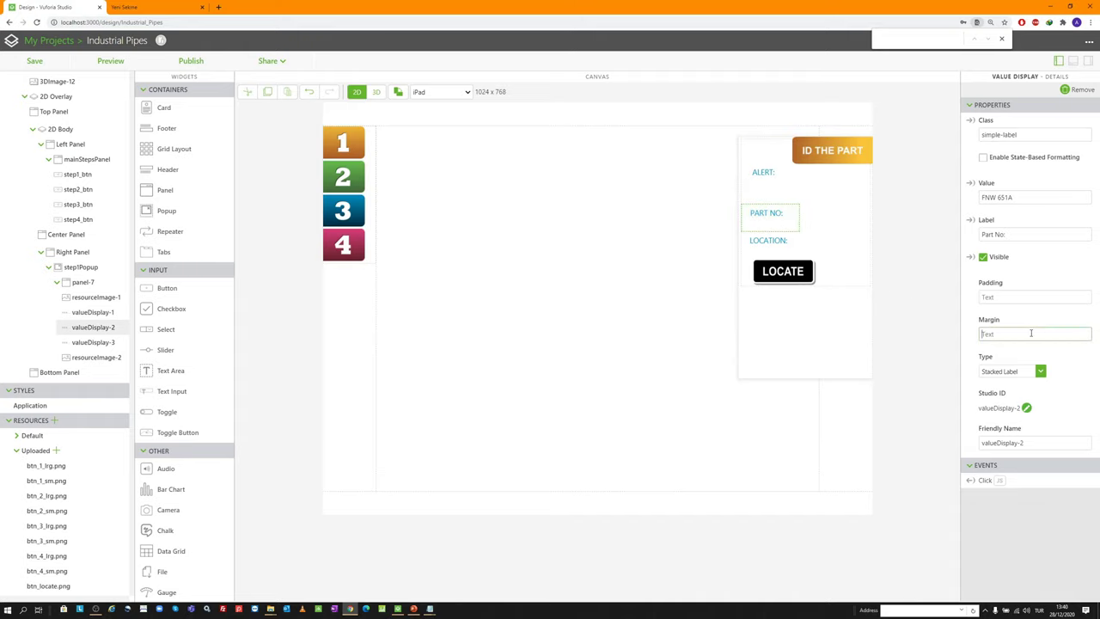
pyautogui.click(768, 243)
pyautogui.click(997, 333)
pyautogui.write('5px')
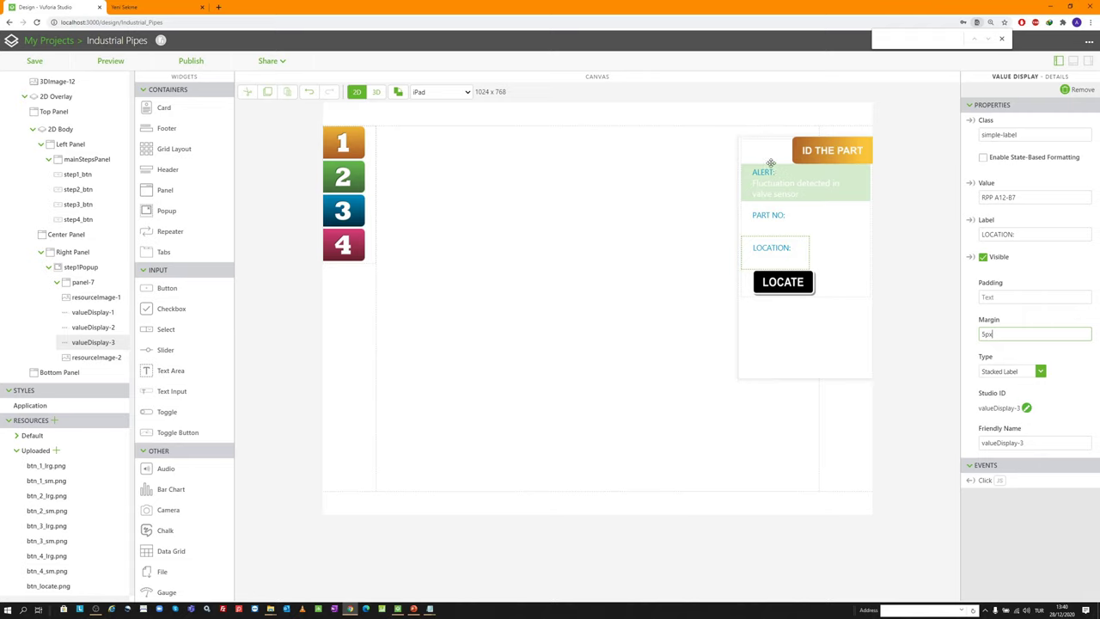
pyautogui.click(81, 268)
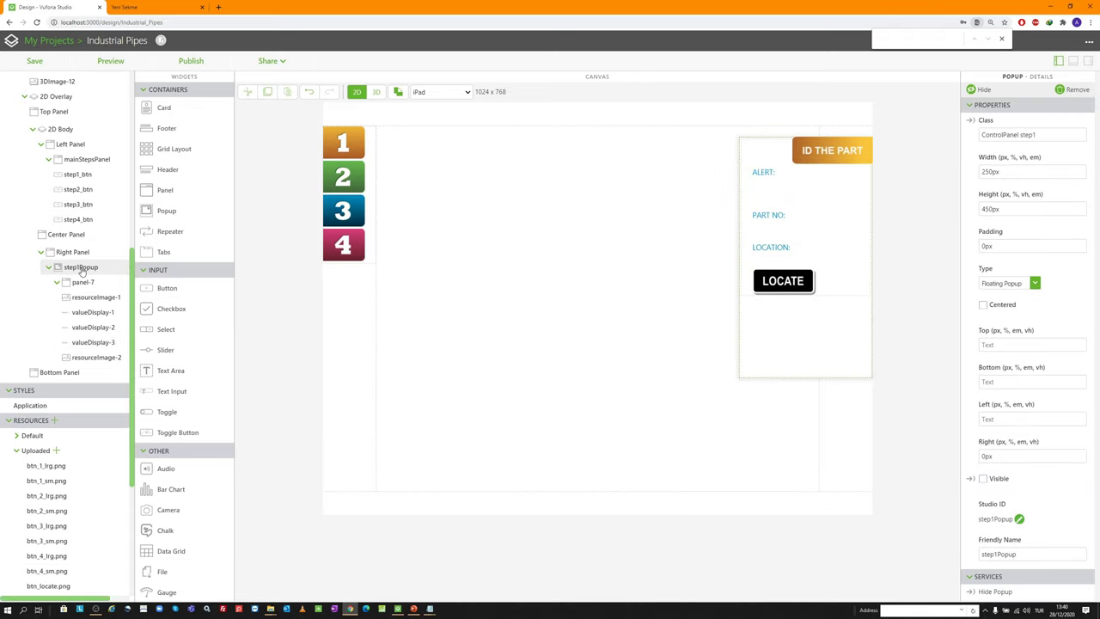
# Make step1Popup visible, check it beside the pipes in Preview, then close the preview
pyautogui.click(984, 479)
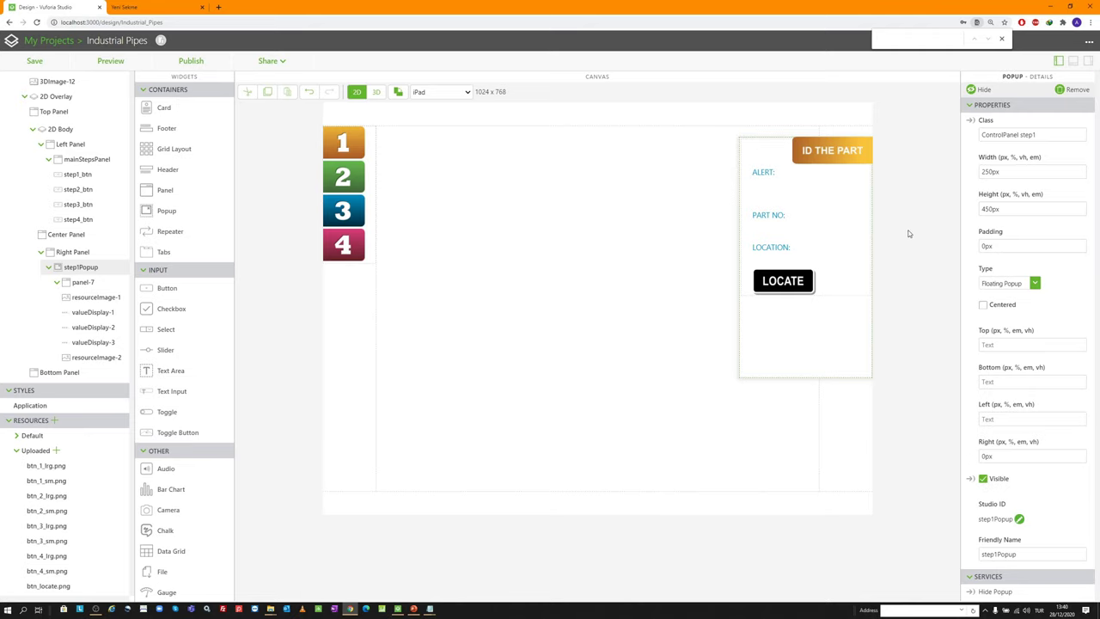
pyautogui.click(115, 62)
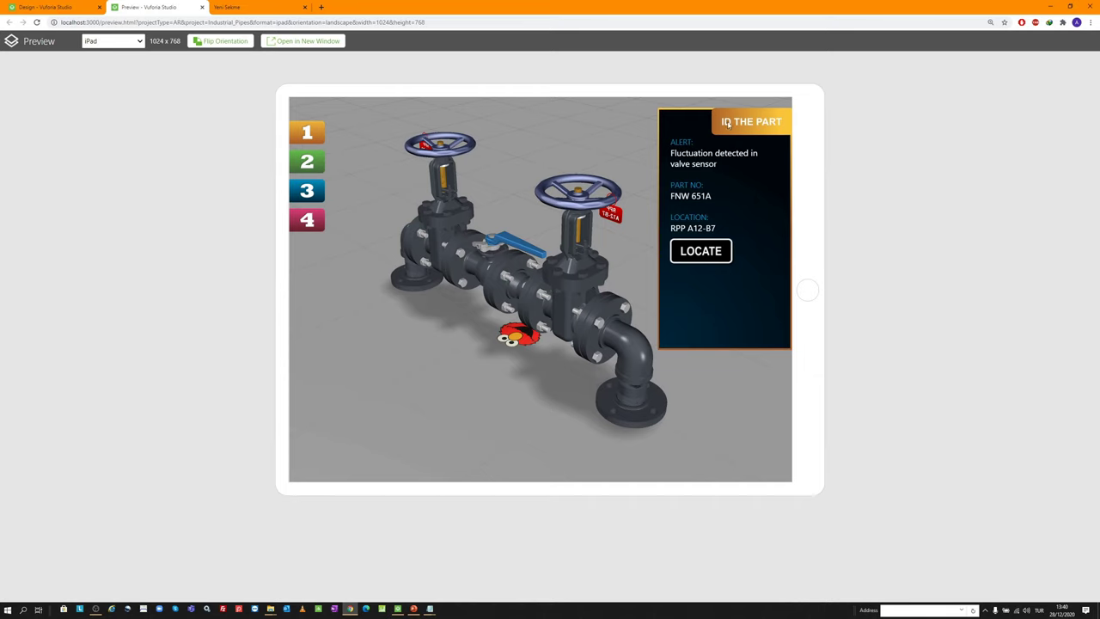
pyautogui.click(51, 7)
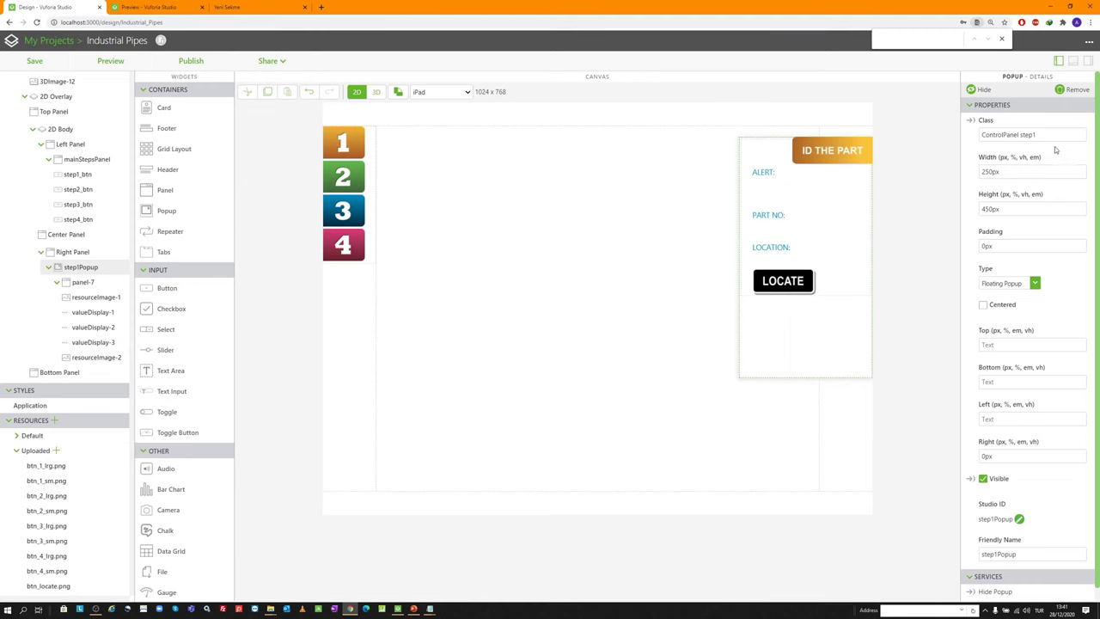
pyautogui.moveTo(1037, 135); pyautogui.dragTo(976, 132)
pyautogui.click(158, 6)
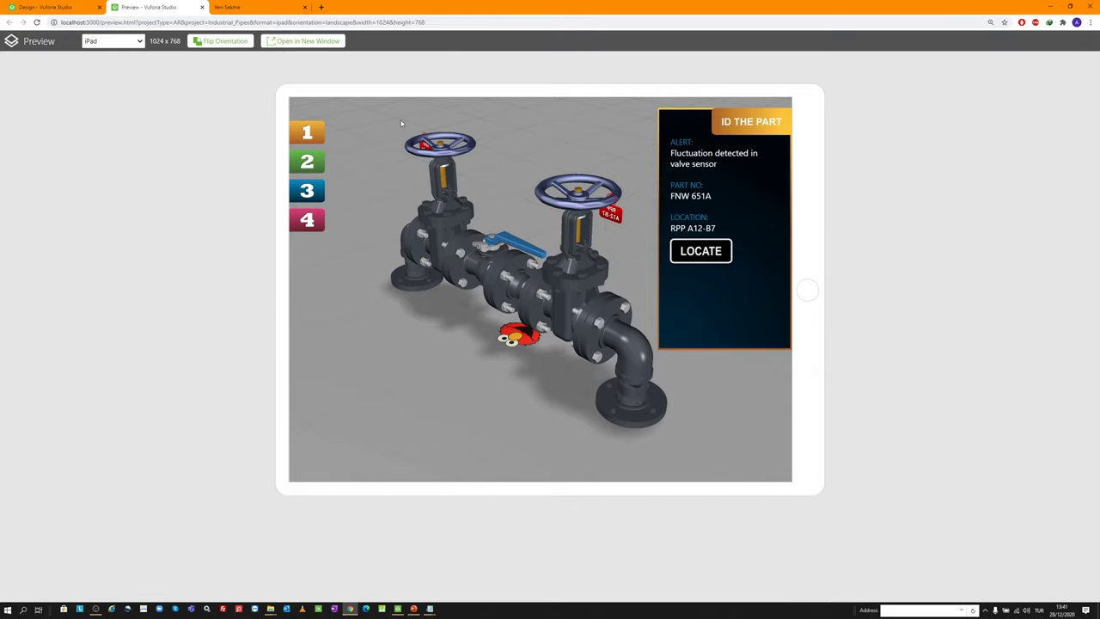
pyautogui.middleClick(158, 6)
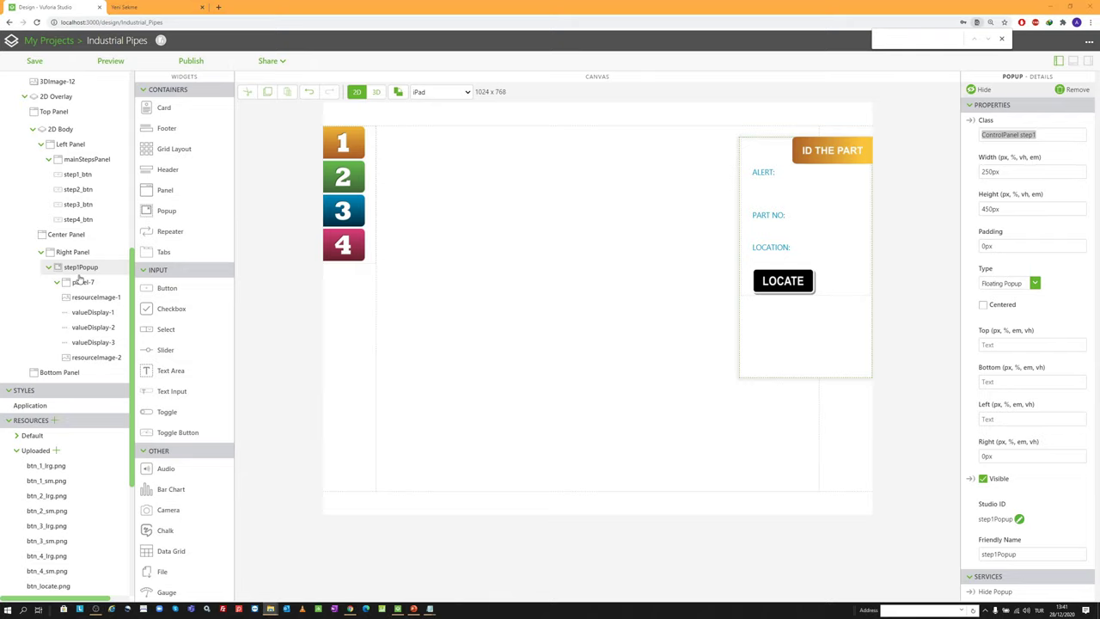
# Paste a duplicate of step1Popup into the Right Panel as popup-1
pyautogui.click(80, 268)
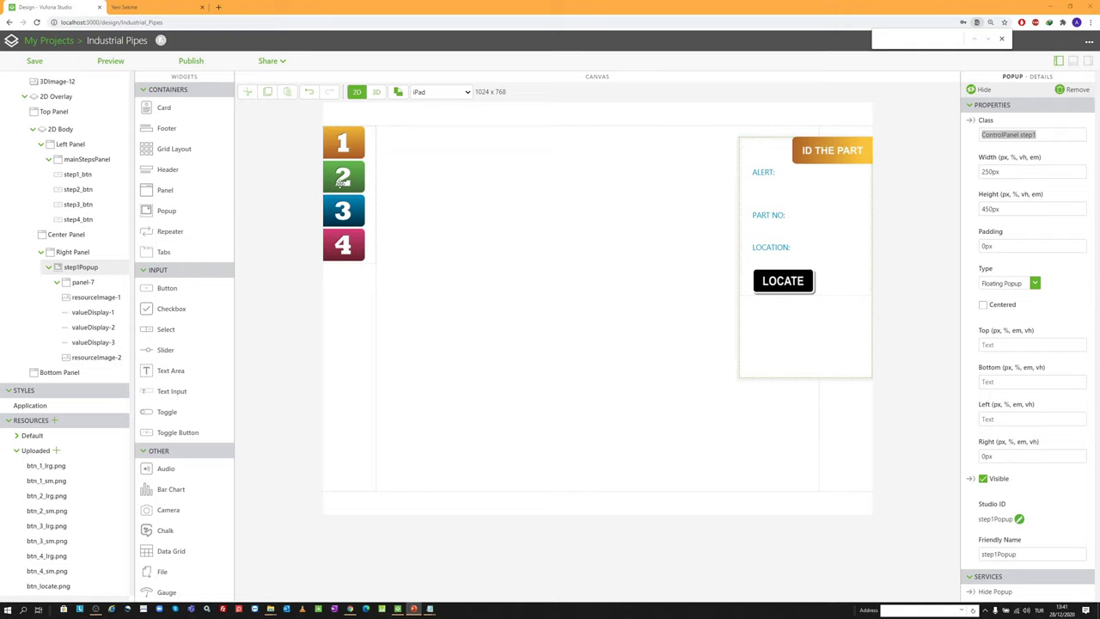
pyautogui.click(90, 269)
pyautogui.click(75, 253)
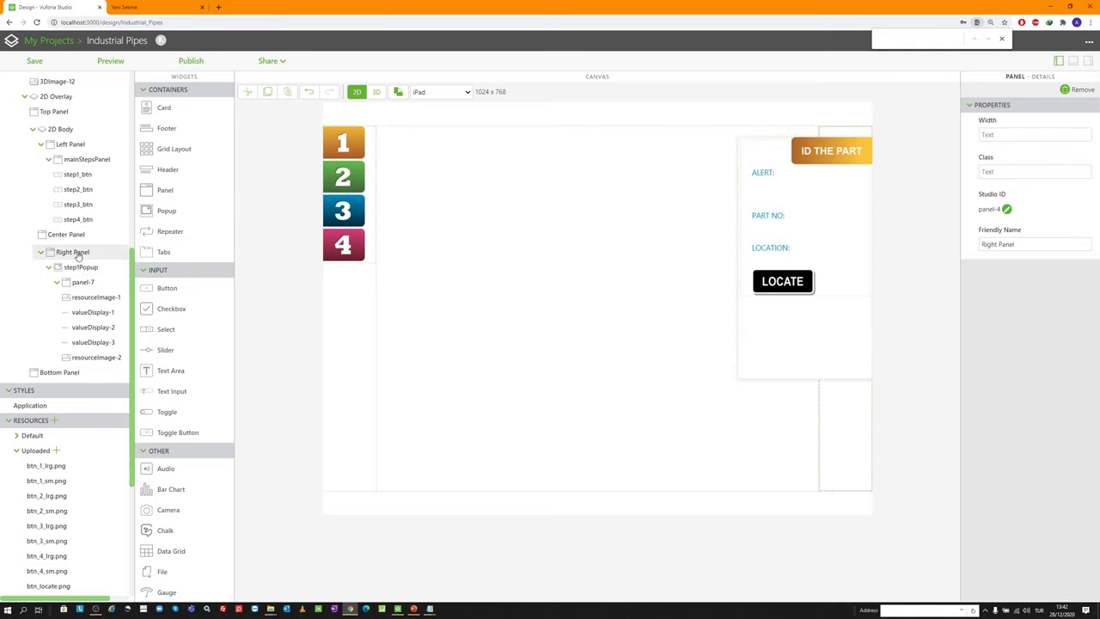
pyautogui.hotkey('ctrl', 'v')
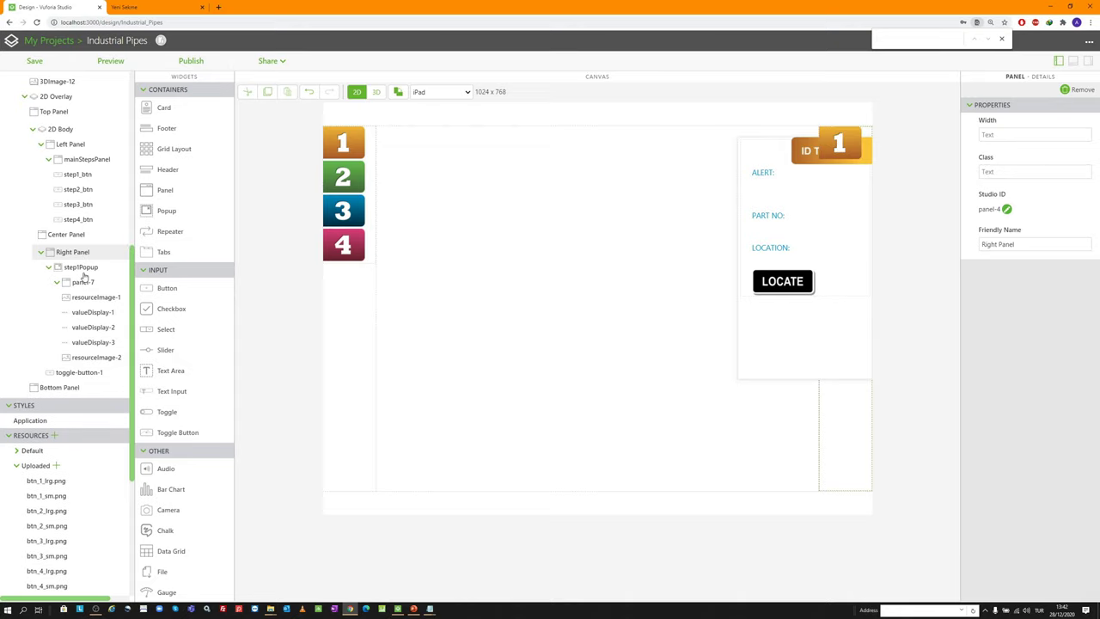
pyautogui.hotkey('ctrl', 'z')
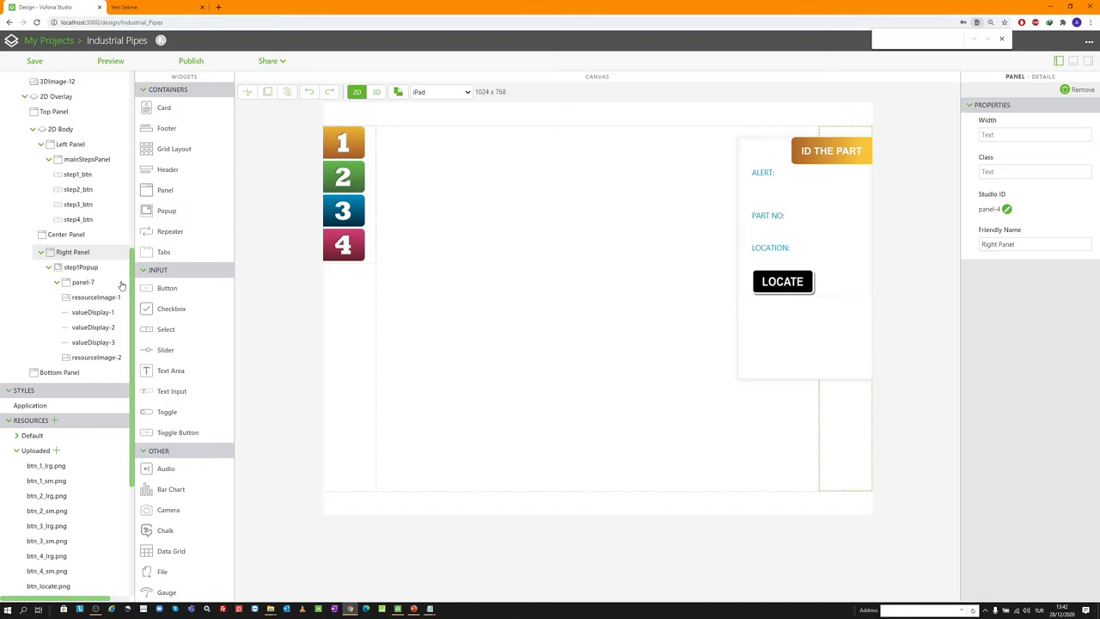
pyautogui.click(82, 267)
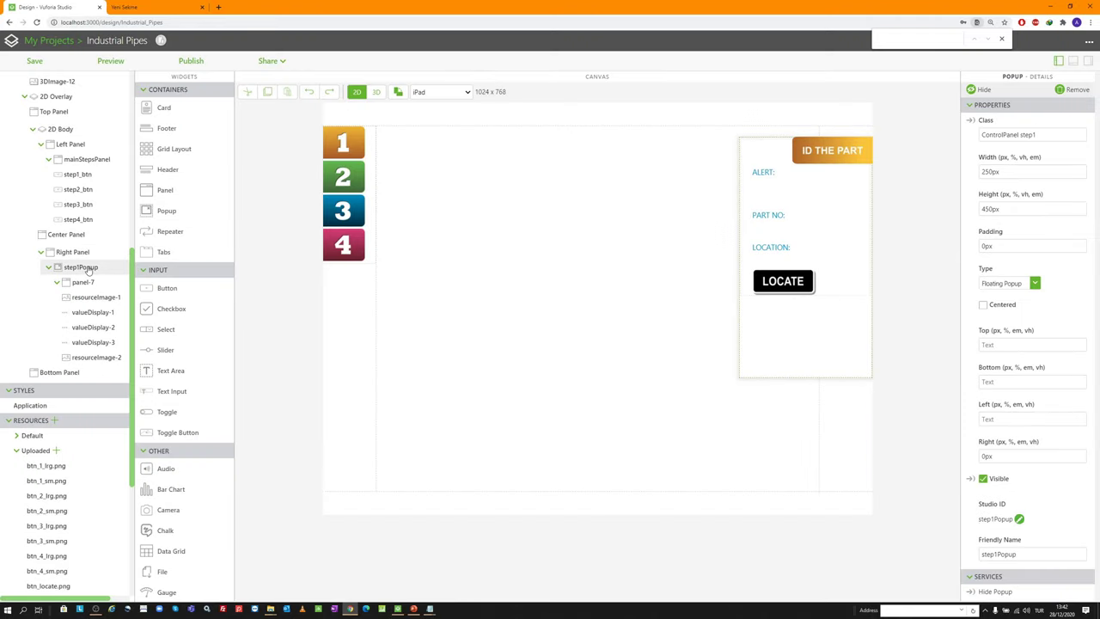
pyautogui.click(76, 252)
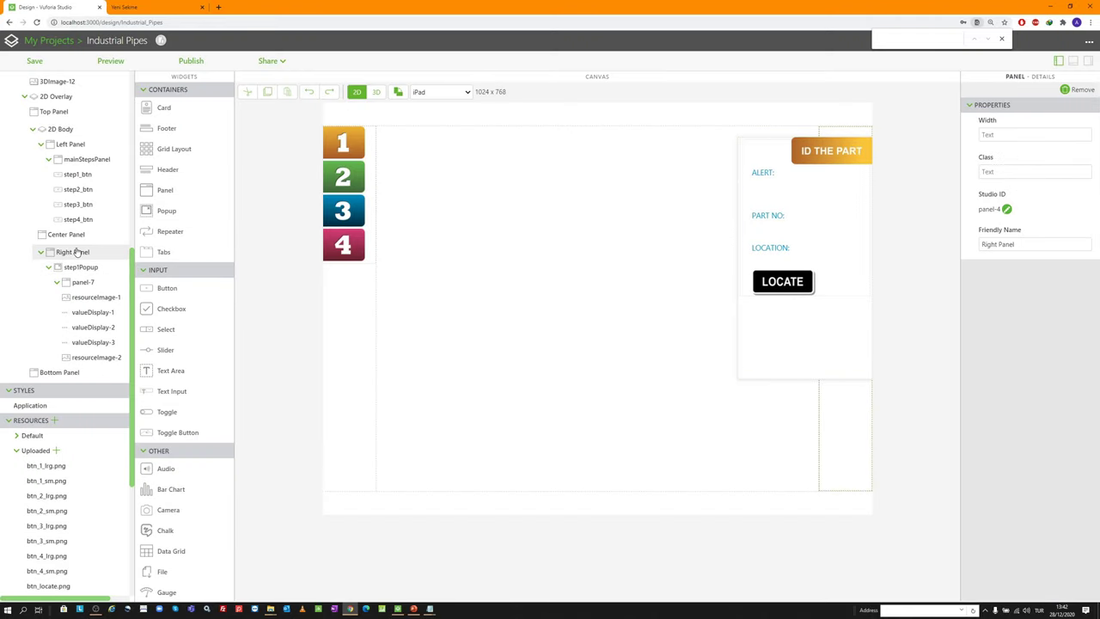
pyautogui.hotkey('ctrl', 'v')
pyautogui.click(76, 373)
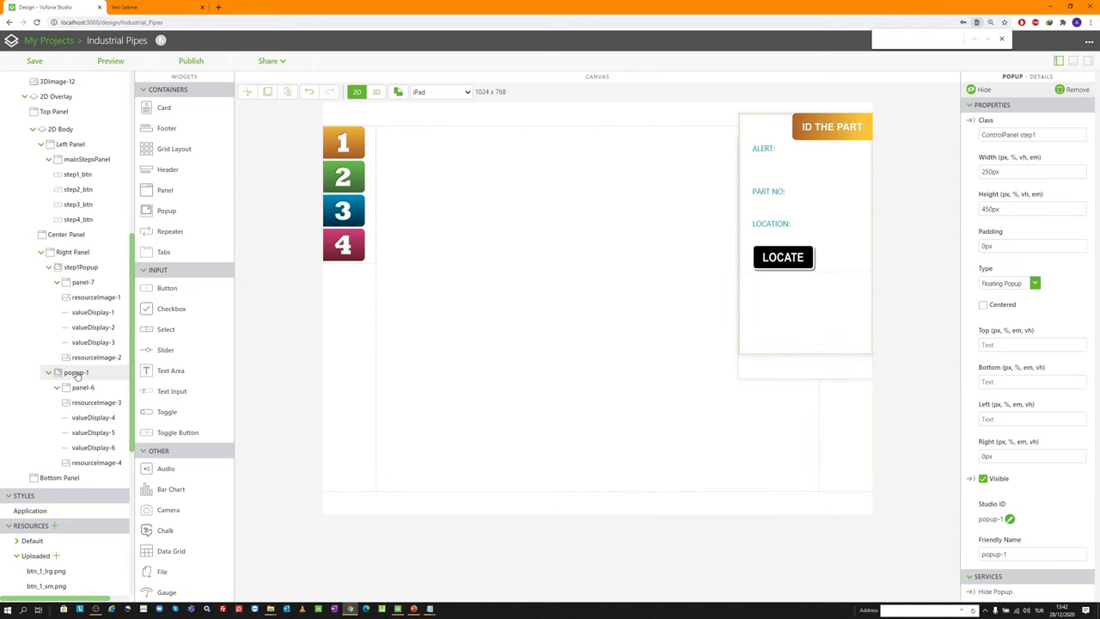
# Uncheck Visible on step1Popup and hide it in the design view
pyautogui.click(72, 268)
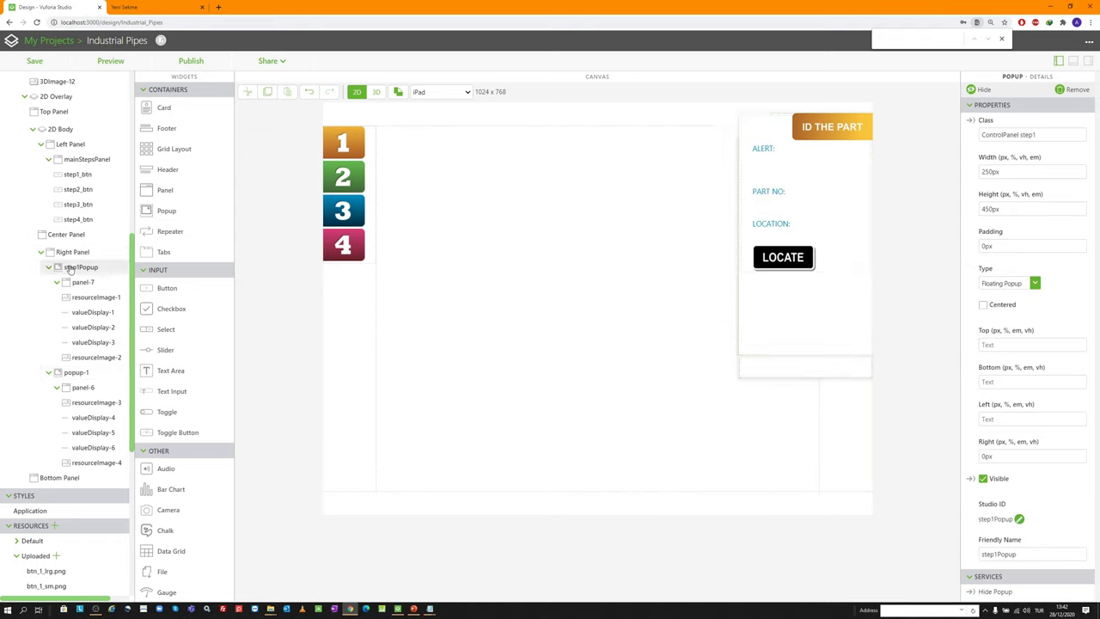
pyautogui.click(983, 481)
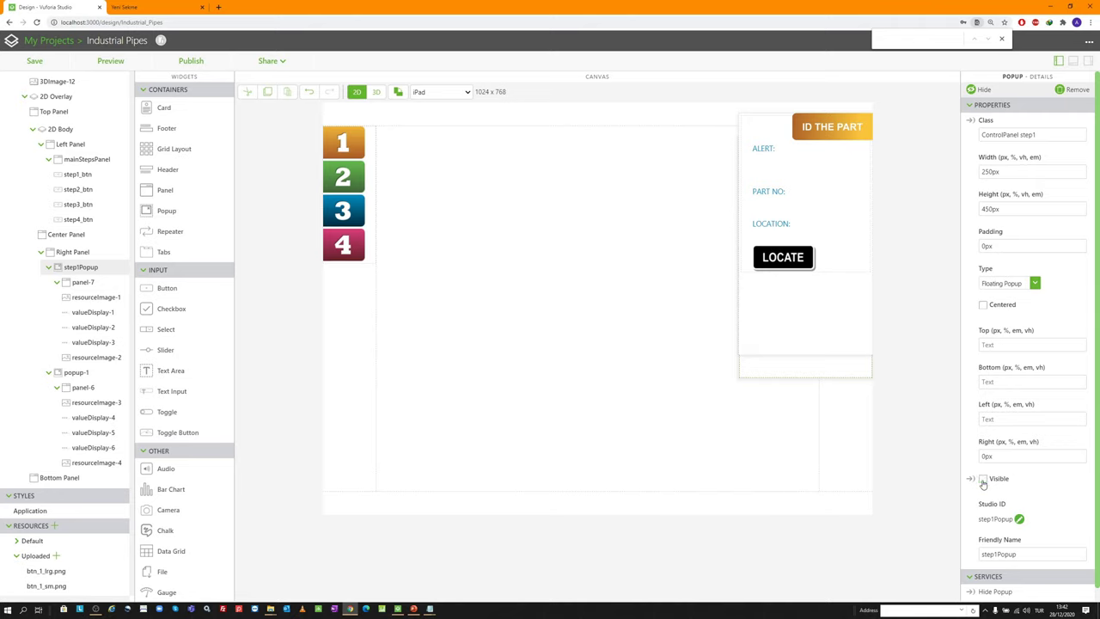
pyautogui.click(982, 90)
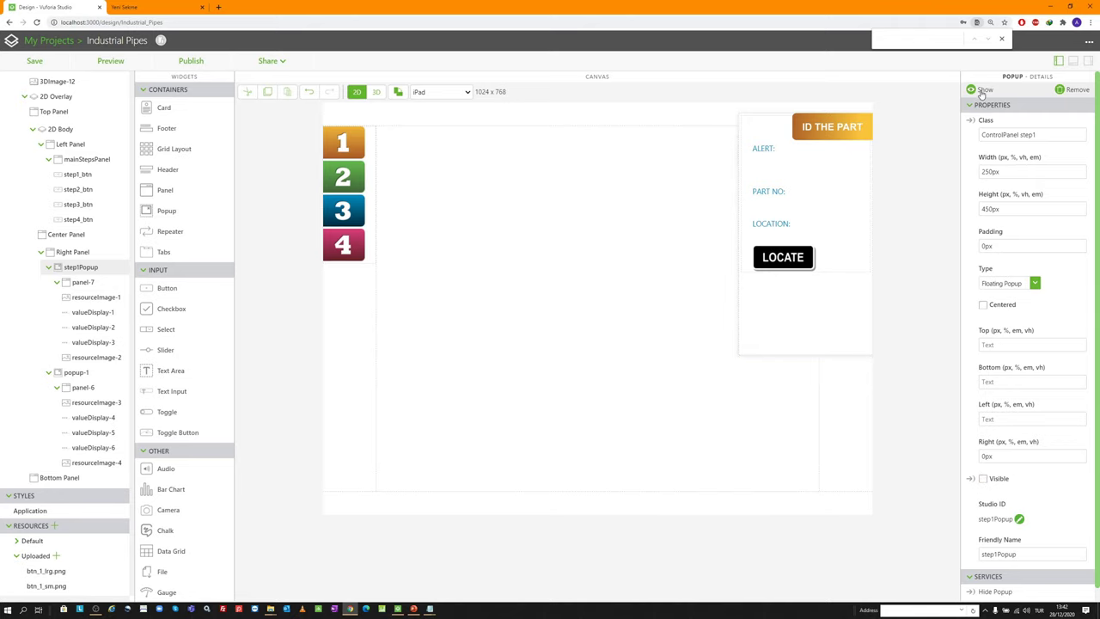
pyautogui.click(982, 90)
pyautogui.click(982, 91)
# Set popup-1's class to 'ControlPanel step2', keeping the Floating Popup type
pyautogui.click(101, 372)
pyautogui.click(1048, 135)
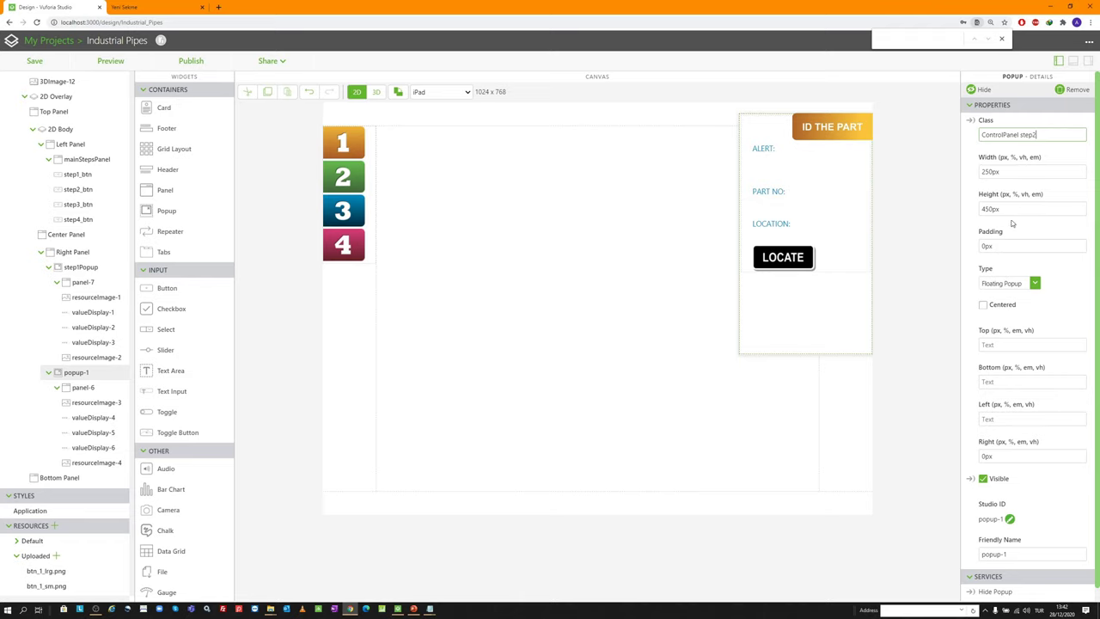
pyautogui.click(1030, 285)
pyautogui.click(1023, 292)
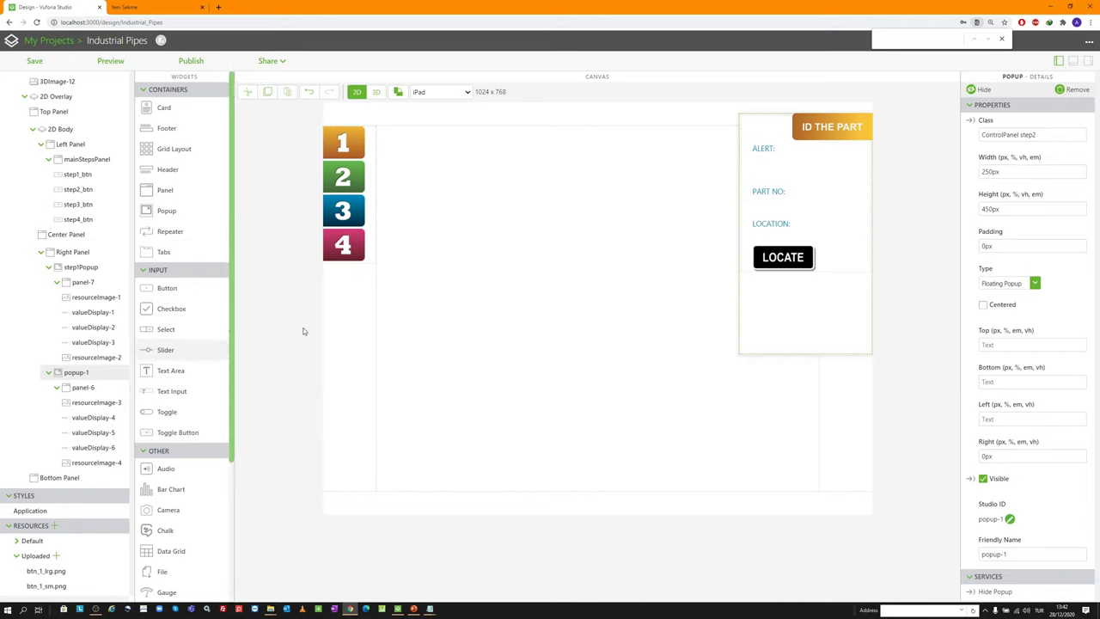
pyautogui.click(801, 129)
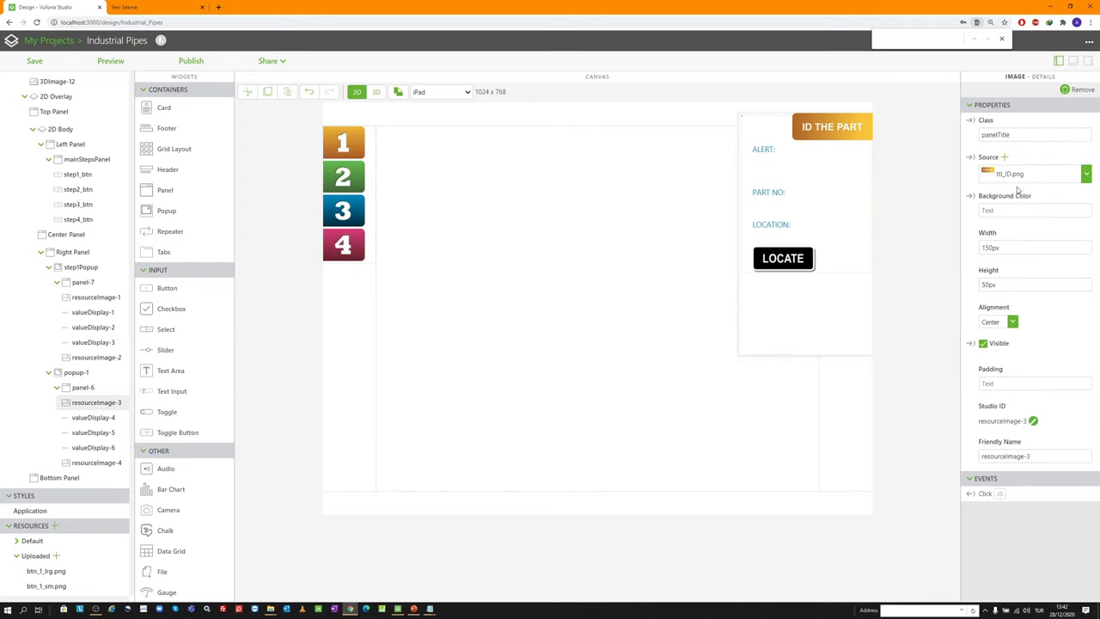
# Replace the popup's title image with ttl_analyze.png
pyautogui.click(1003, 158)
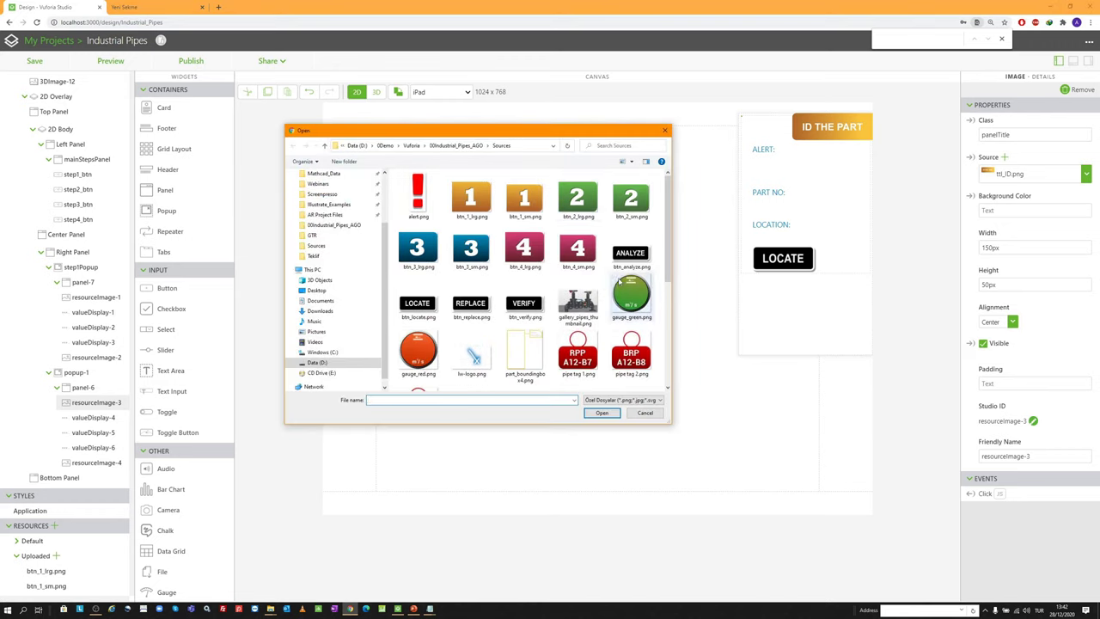
pyautogui.scroll(-5, 620, 281)
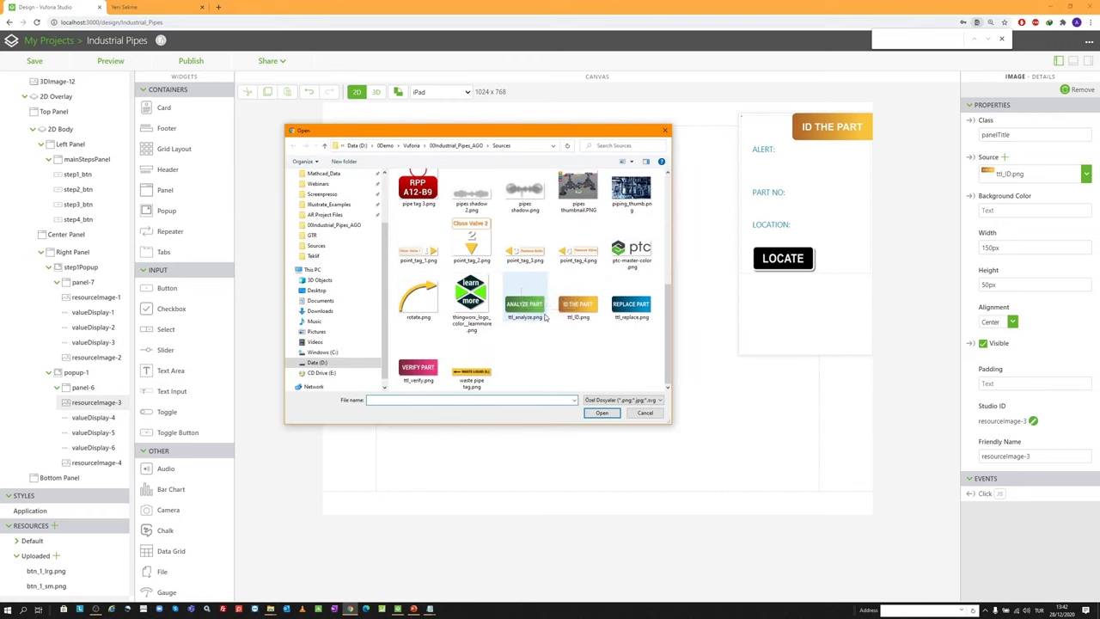
pyautogui.doubleClick(541, 309)
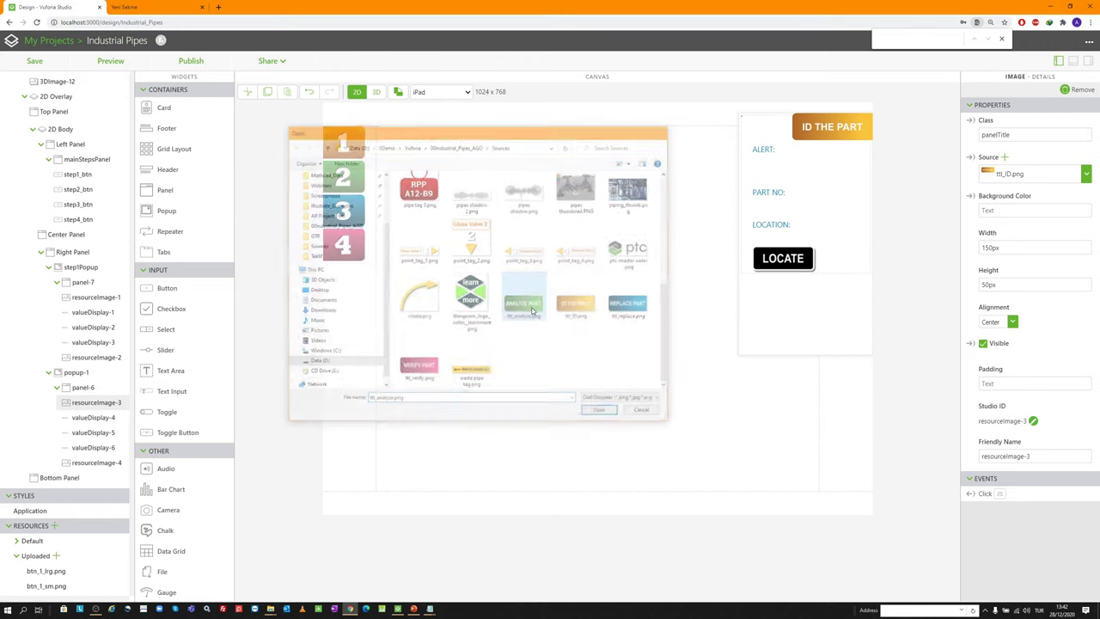
# Replace the LOCATE button image with btn_analyze.png
pyautogui.click(783, 260)
pyautogui.click(1004, 157)
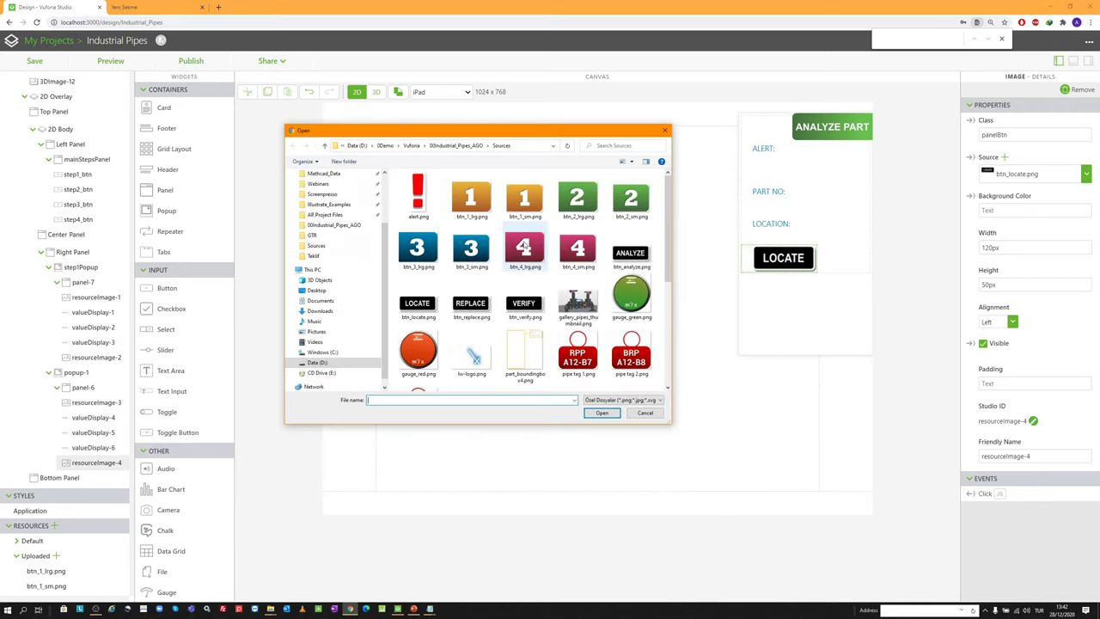
pyautogui.doubleClick(630, 251)
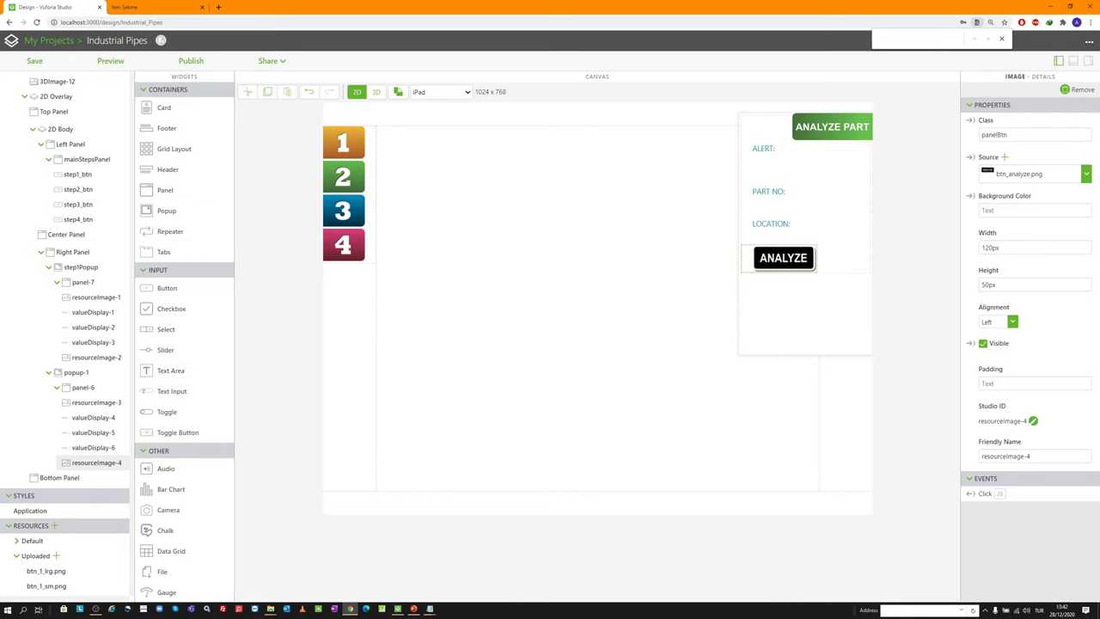
pyautogui.click(413, 609)
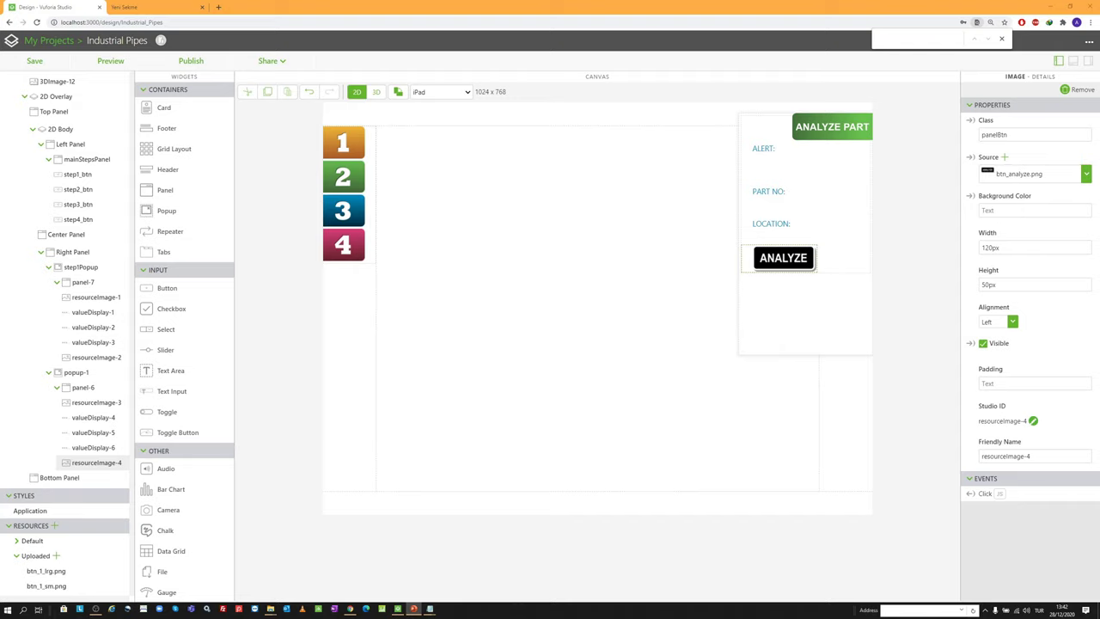
pyautogui.scroll(-2, 77, 386)
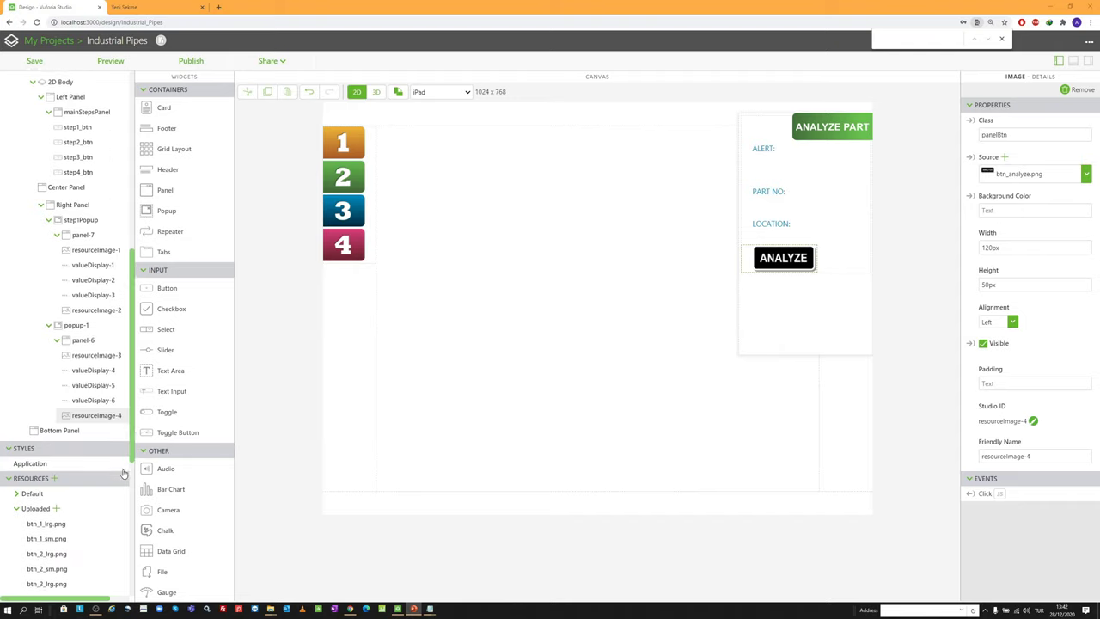
pyautogui.scroll(-4, 180, 447)
# Add a Label below the ANALYZE button reading 'Look for fluctuating pressure'
pyautogui.moveTo(192, 487); pyautogui.dragTo(775, 134)
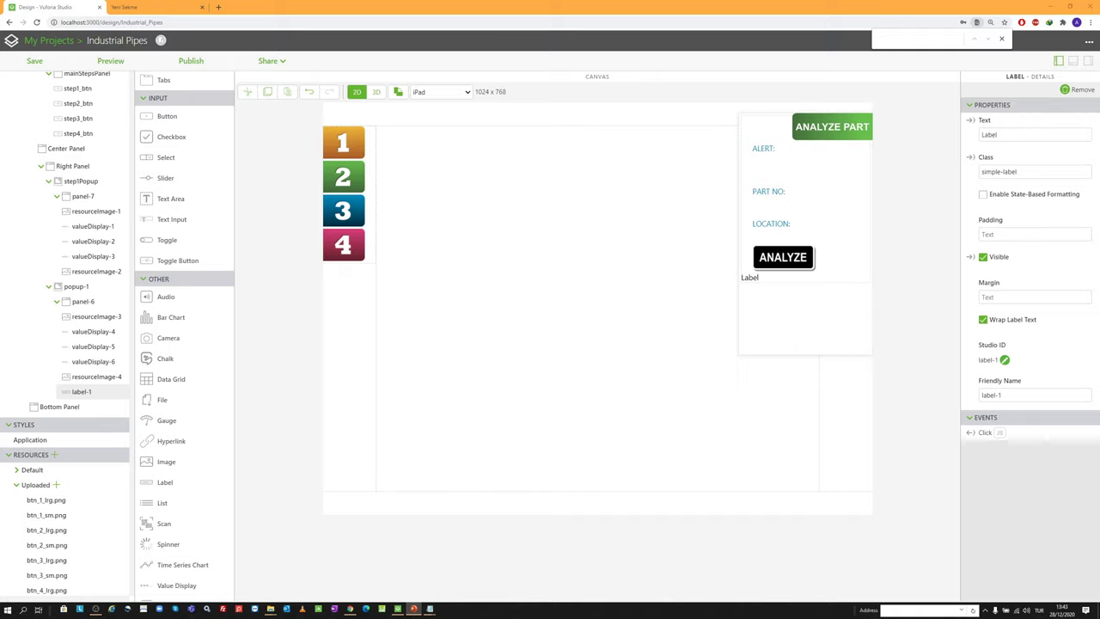
pyautogui.click(1005, 134)
pyautogui.write('Look for fluctuating pressure')
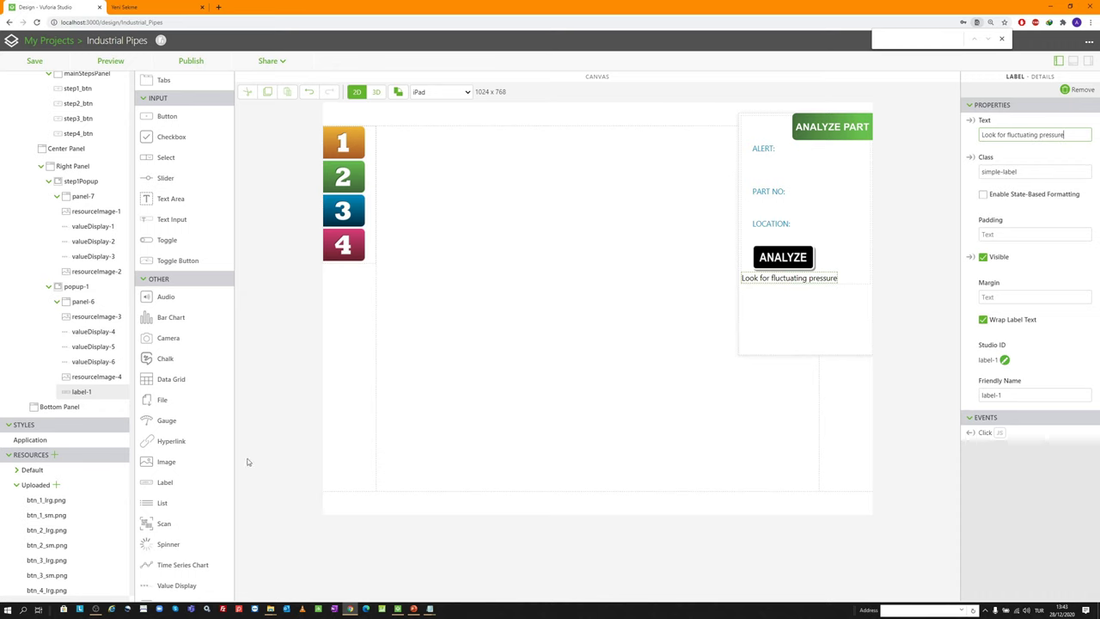
# Copy the .panelLabel class name from the Application style sheet
pyautogui.click(54, 442)
pyautogui.scroll(-5, 279, 332)
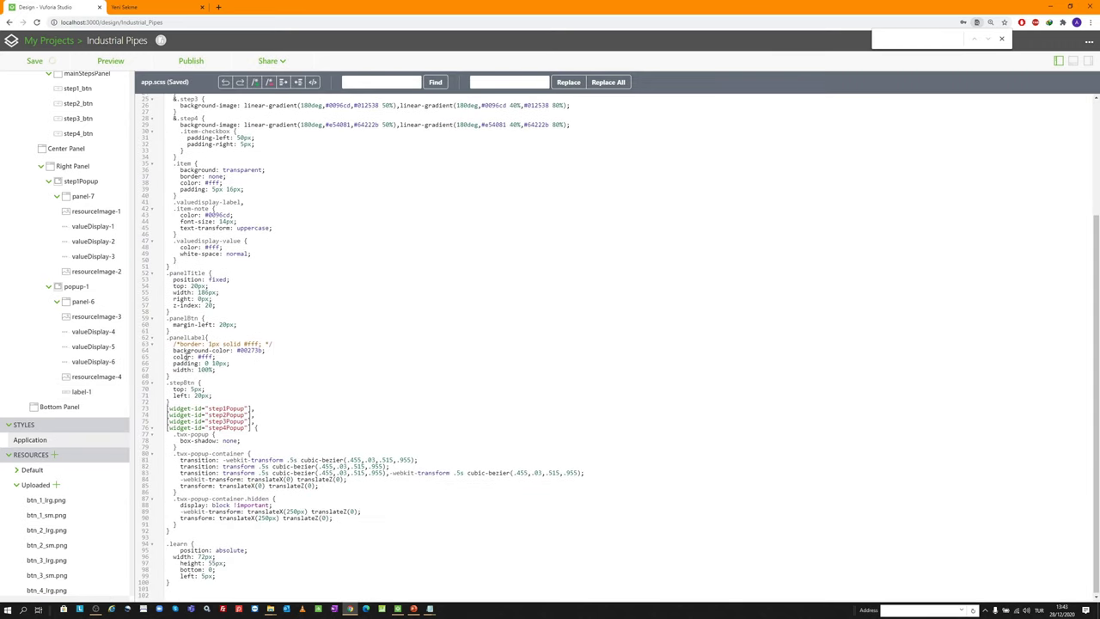
pyautogui.moveTo(204, 337); pyautogui.dragTo(179, 338)
pyautogui.scroll(3, 74, 273)
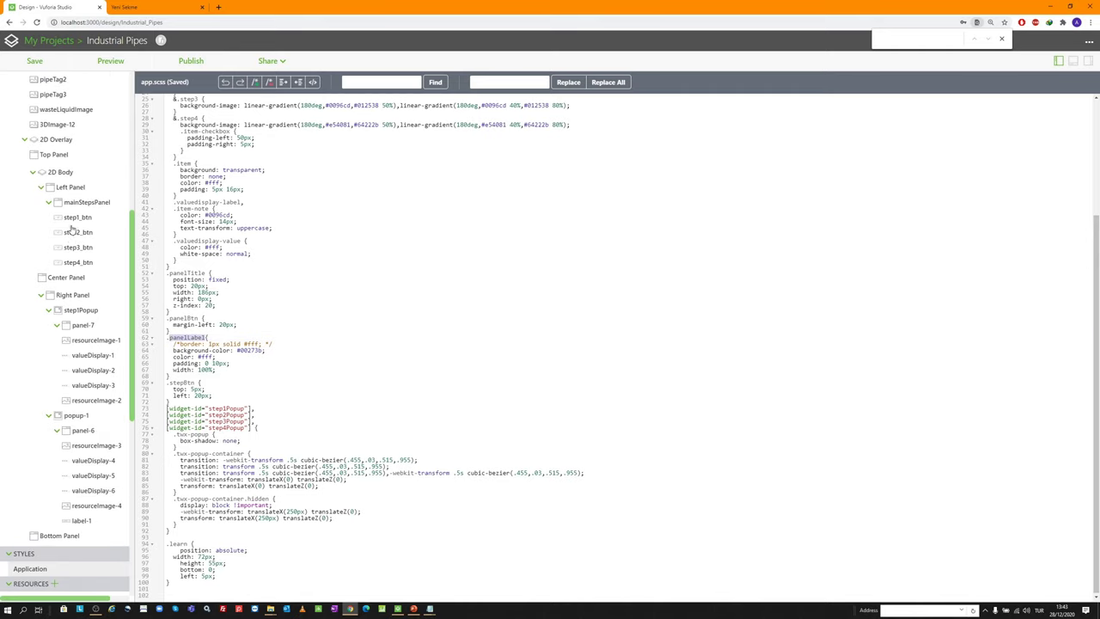
pyautogui.click(81, 520)
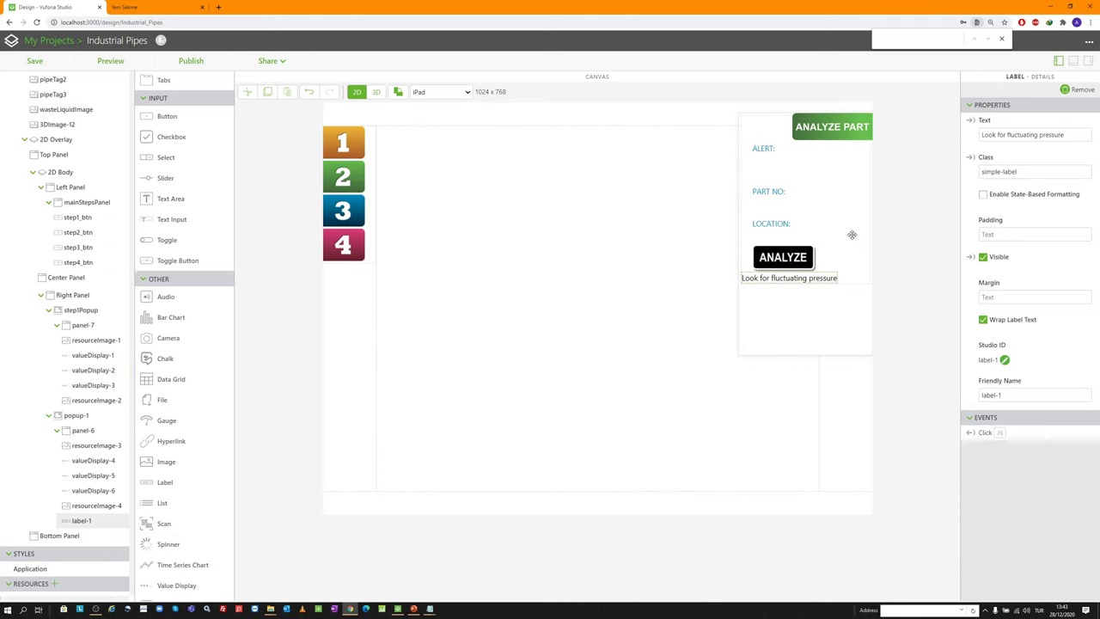
# Give label-1 the panelLabel class, move it above valueDisplay-4, and set margin 50px 5px 15px 20px
pyautogui.tripleClick(1038, 169)
pyautogui.write('p')
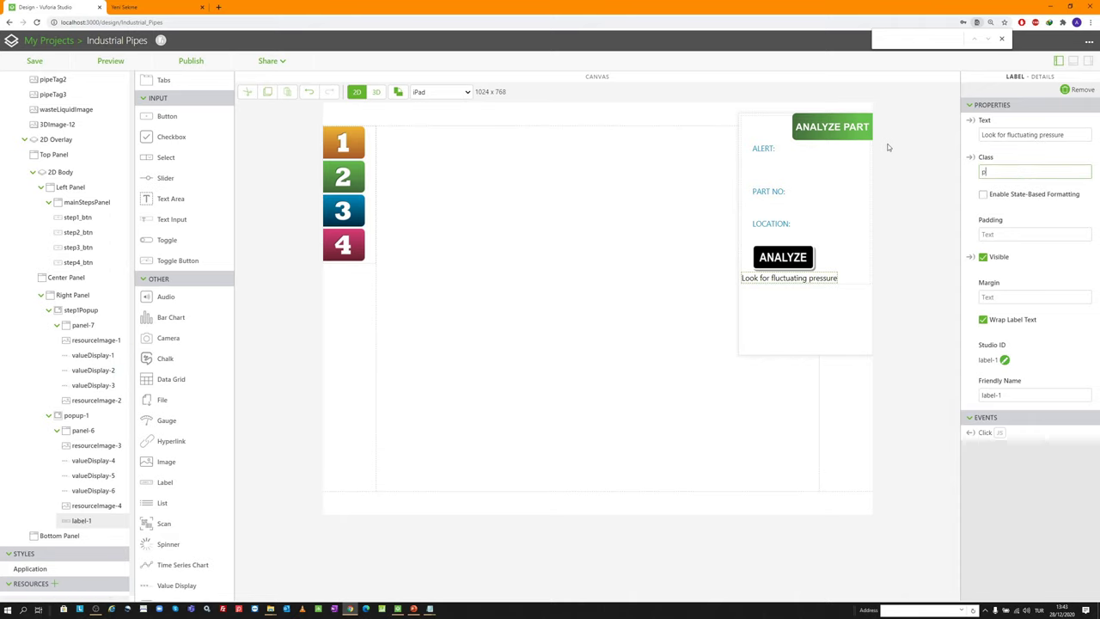
pyautogui.write('anelLabel')
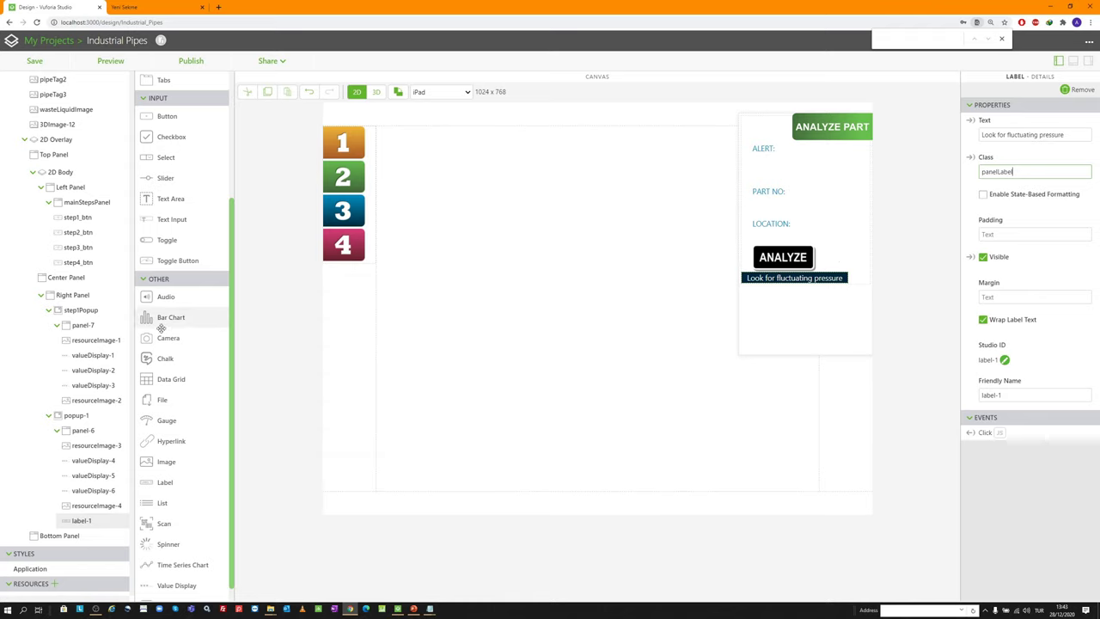
pyautogui.moveTo(88, 521); pyautogui.dragTo(90, 457)
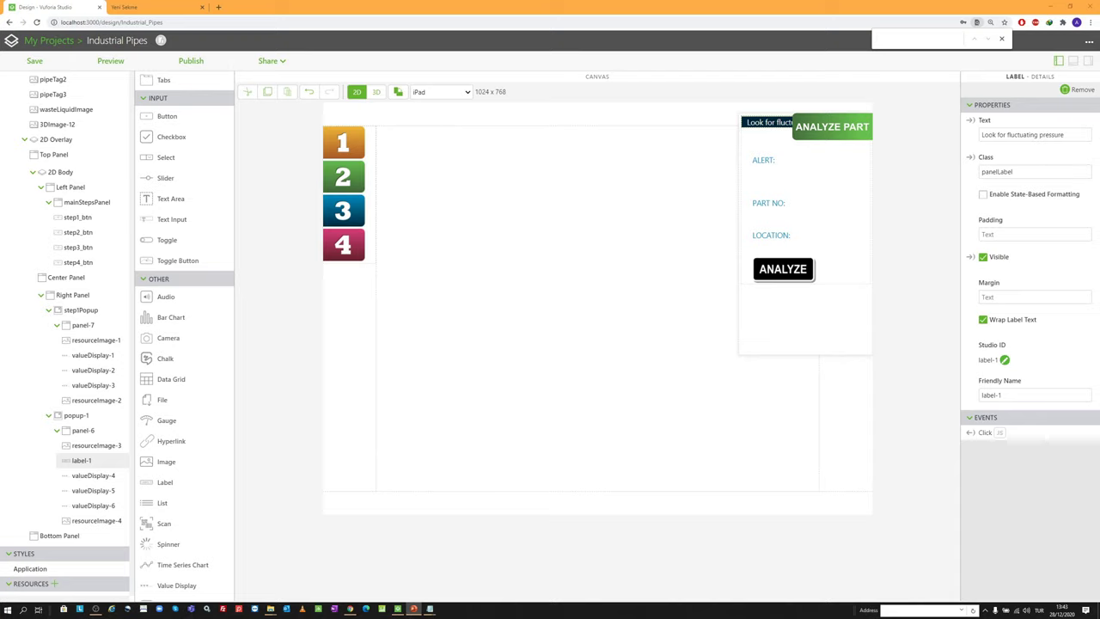
pyautogui.click(1006, 298)
pyautogui.write('50px 5px 15px 20px')
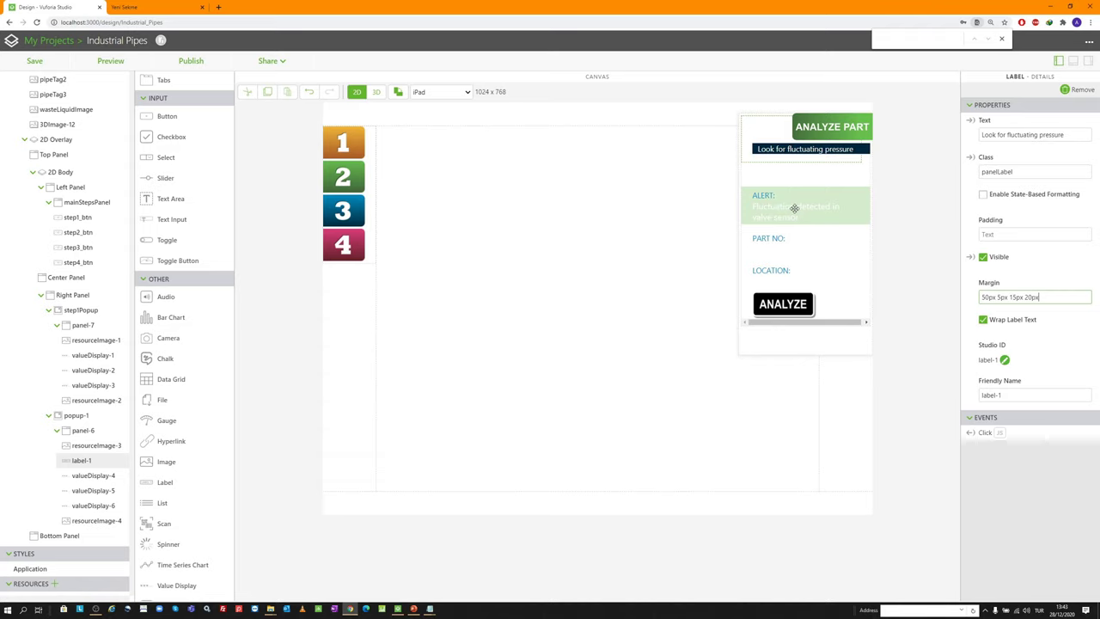
pyautogui.click(794, 208)
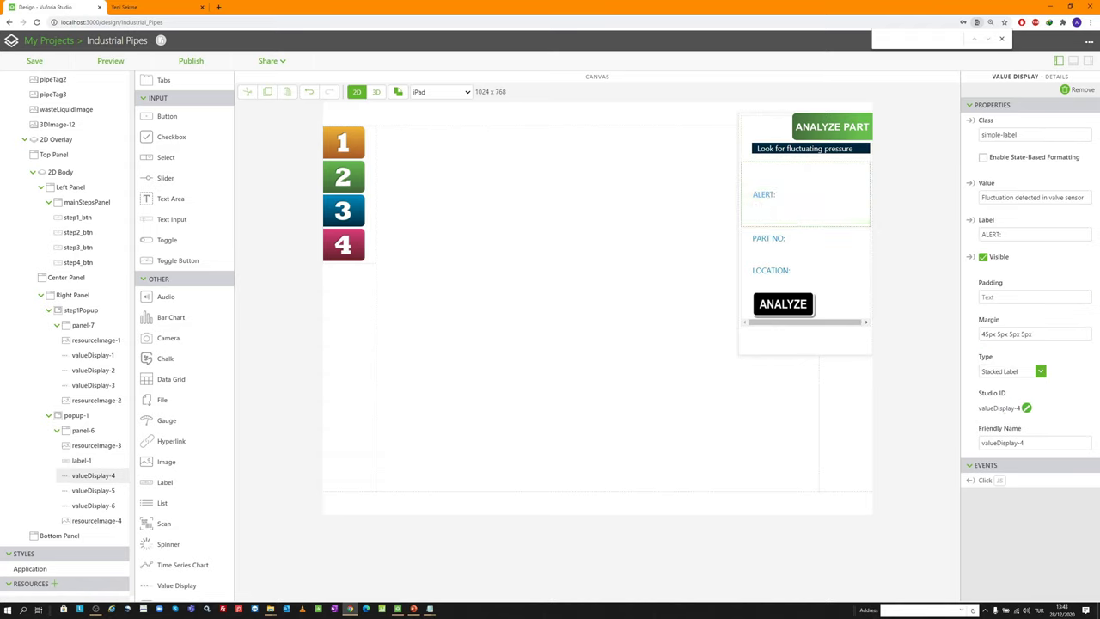
# Set the first value display's margin to 5px
pyautogui.moveTo(1020, 334); pyautogui.dragTo(1024, 334)
pyautogui.hotkey('ctrl', 'a')
pyautogui.write('5px')
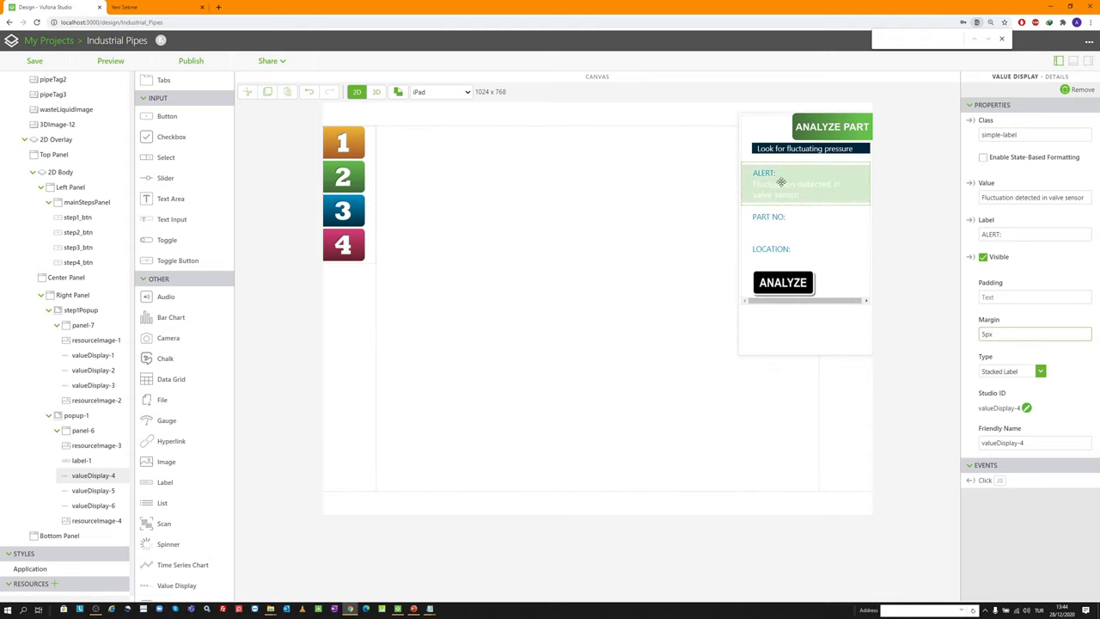
pyautogui.click(791, 221)
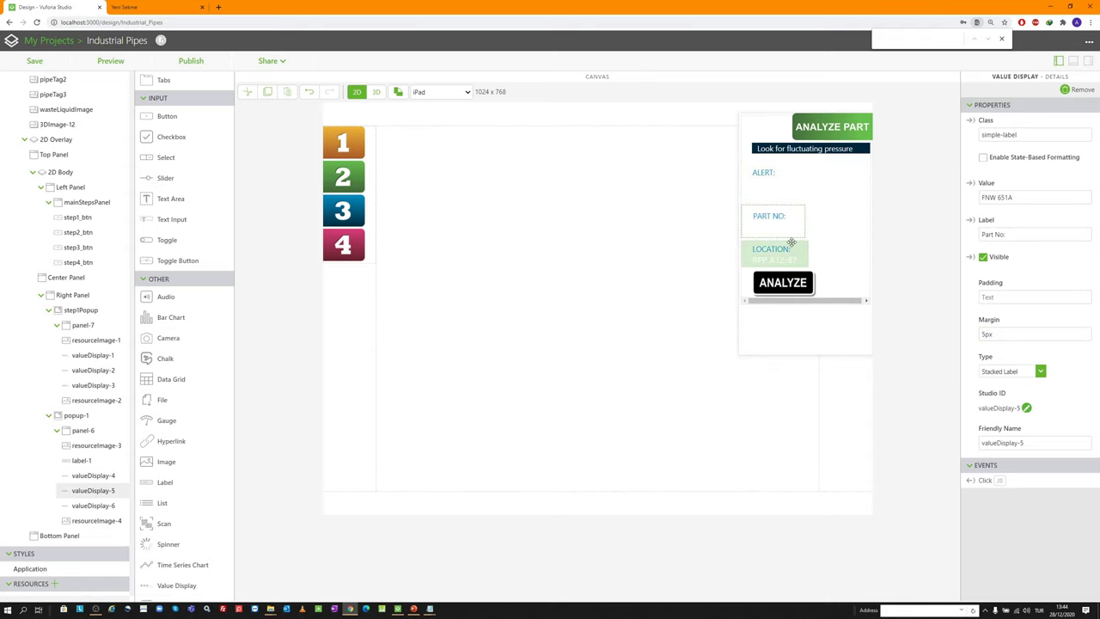
pyautogui.click(783, 187)
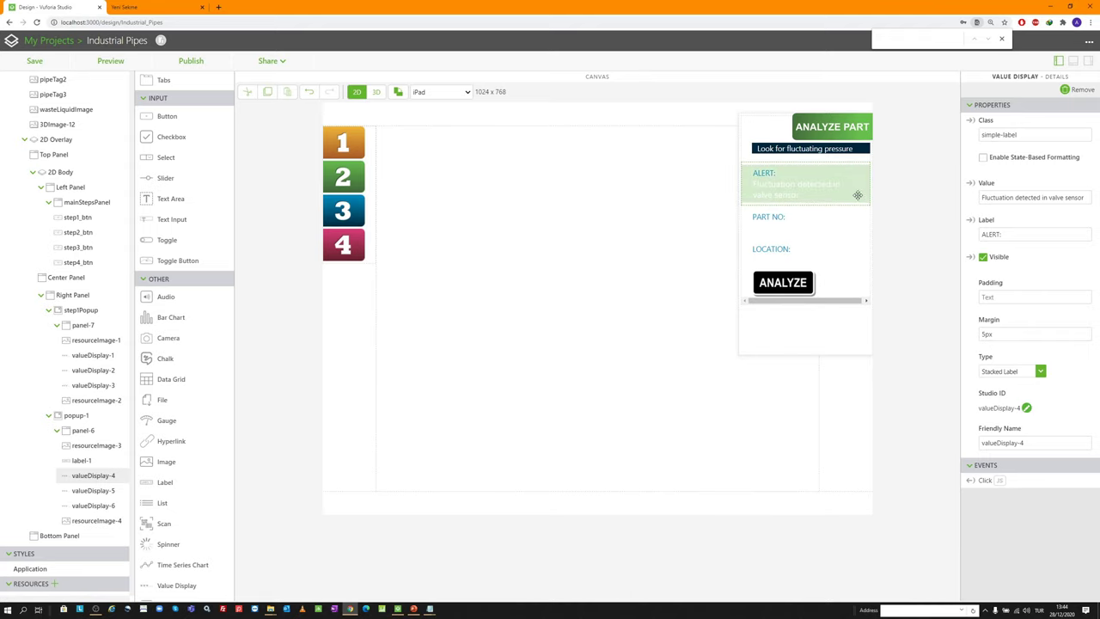
# Clear the first display's value and relabel it 'RPP A12-B7 Valve:', Inline With Label
pyautogui.click(1004, 196)
pyautogui.hotkey('ctrl', 'a')
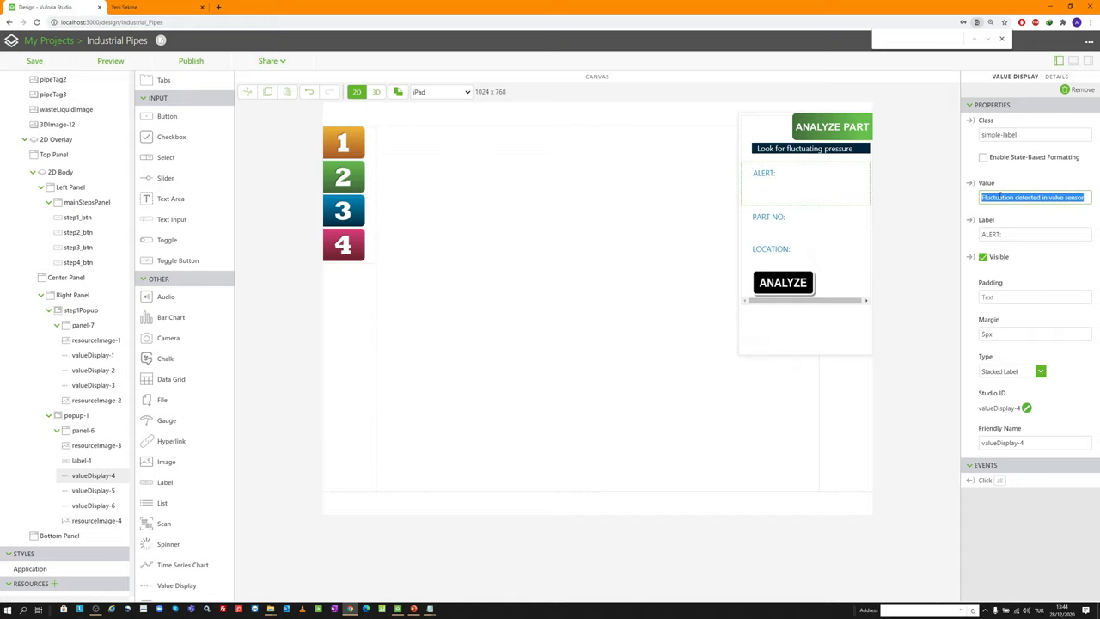
pyautogui.press('BackSpace')
pyautogui.click(1014, 234)
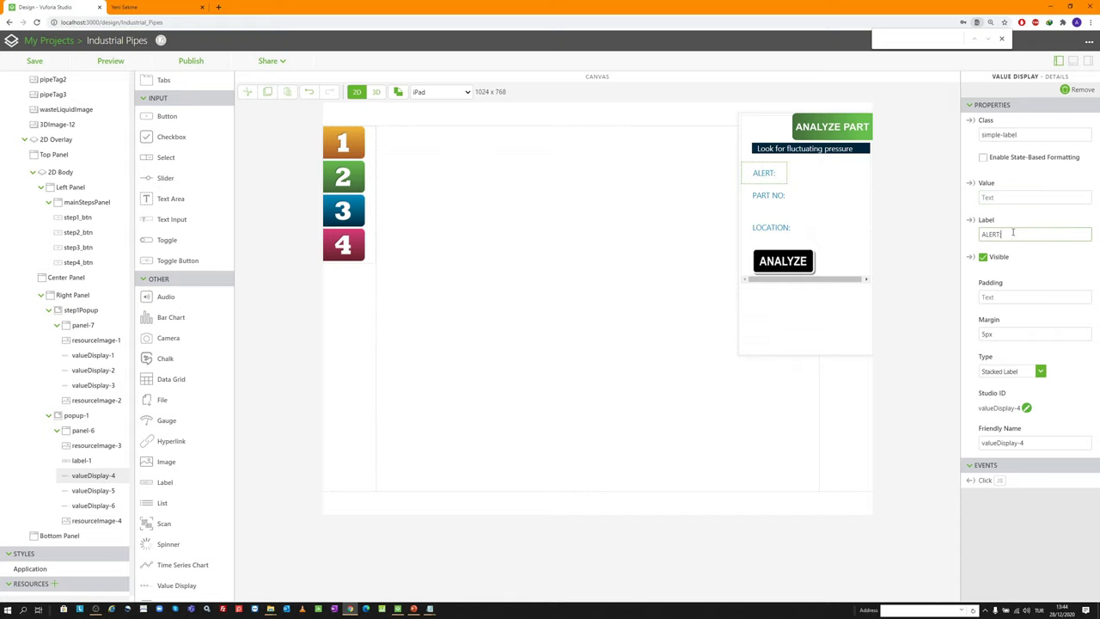
pyautogui.hotkey('ctrl', 'a')
pyautogui.hotkey('alt', 'Tab')
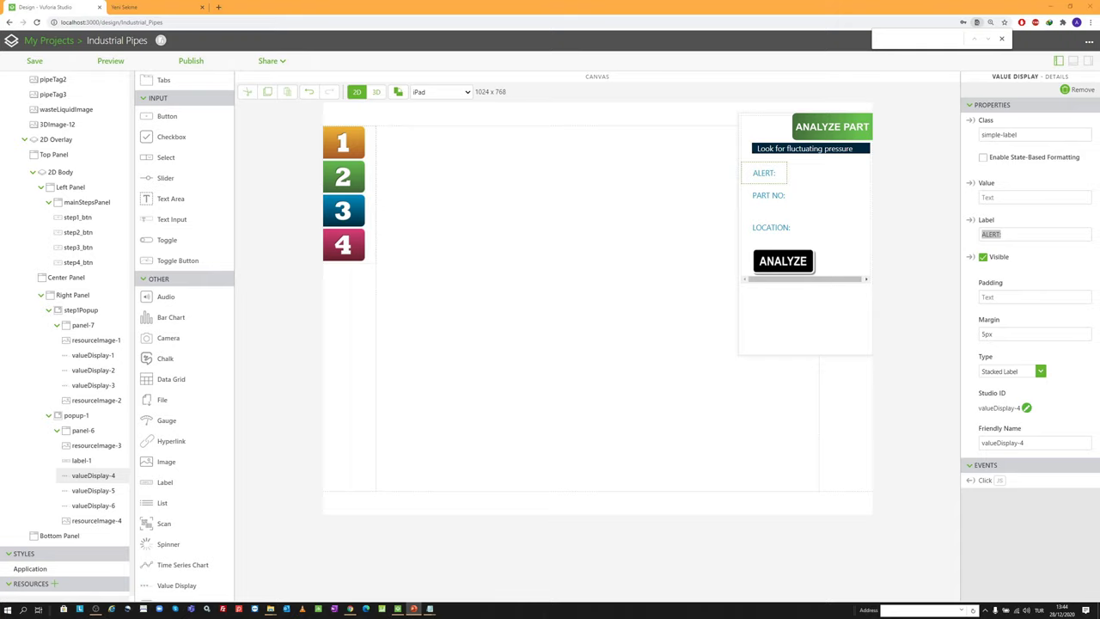
pyautogui.hotkey('alt', 'Tab')
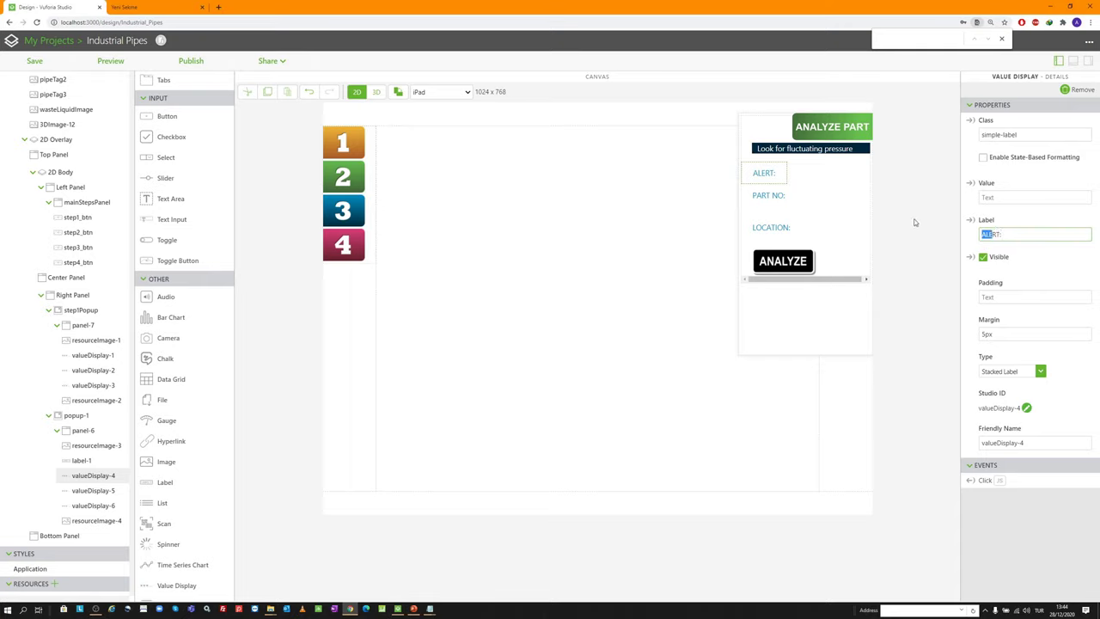
pyautogui.write('RPP A12-B7 Valve:')
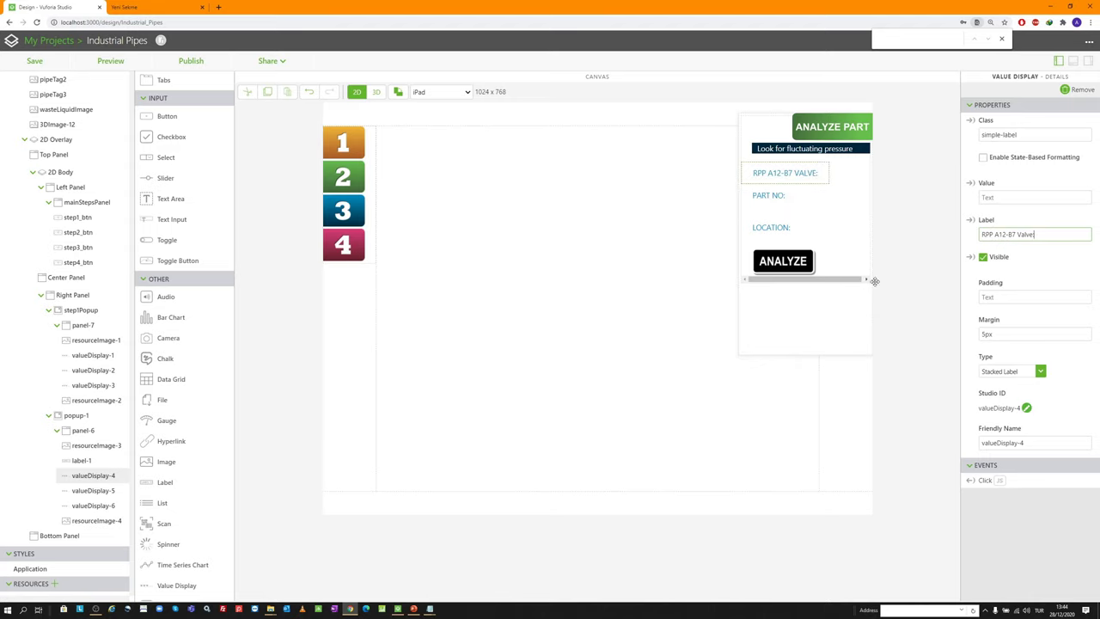
pyautogui.click(1007, 373)
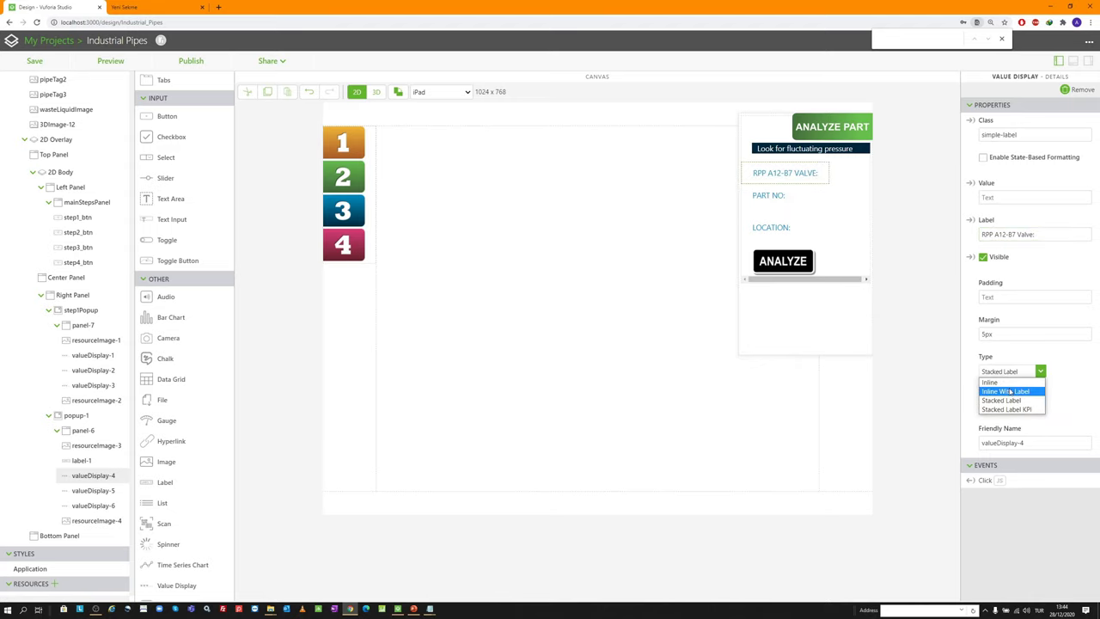
pyautogui.click(1009, 391)
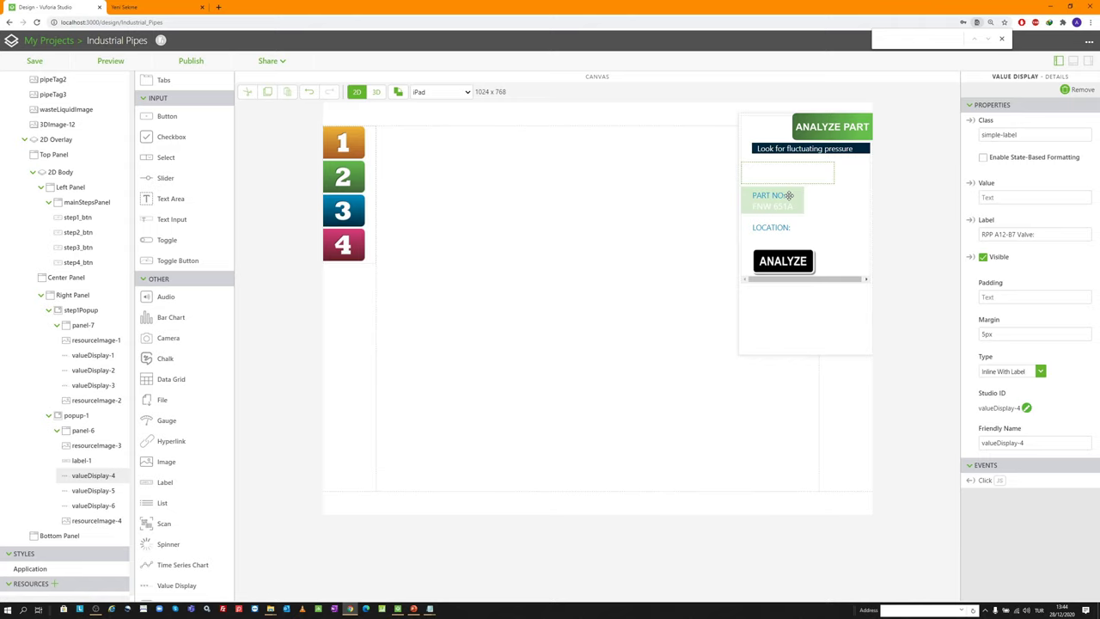
# Clear the second display's value and relabel it 'RPP A12-B8 Valve:', Inline With Label
pyautogui.click(789, 195)
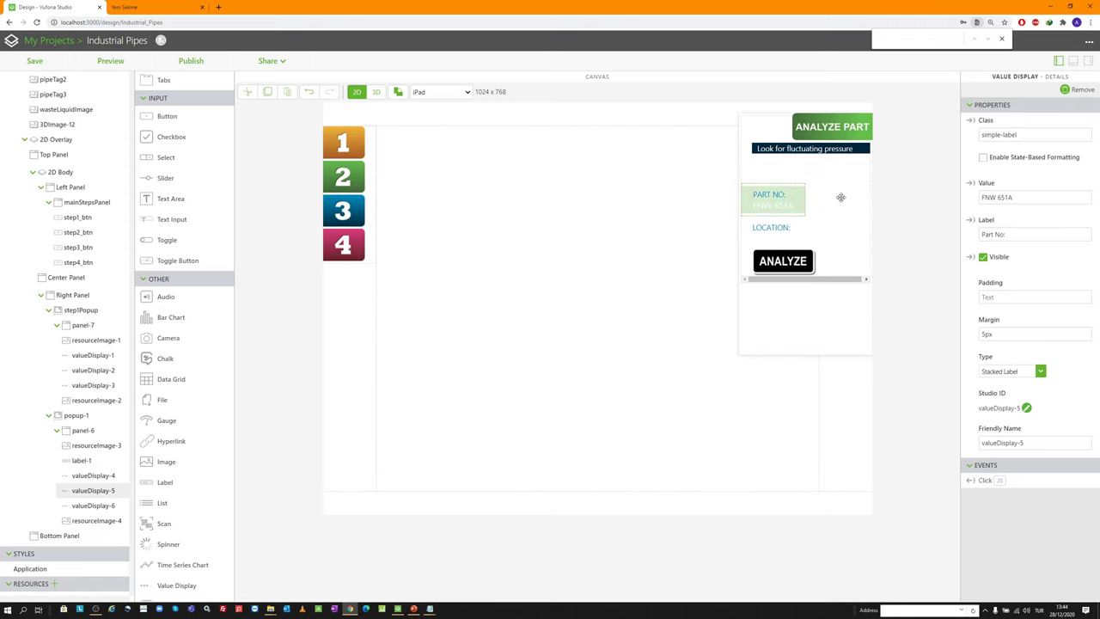
pyautogui.click(1001, 196)
pyautogui.hotkey('ctrl', 'a')
pyautogui.press('BackSpace')
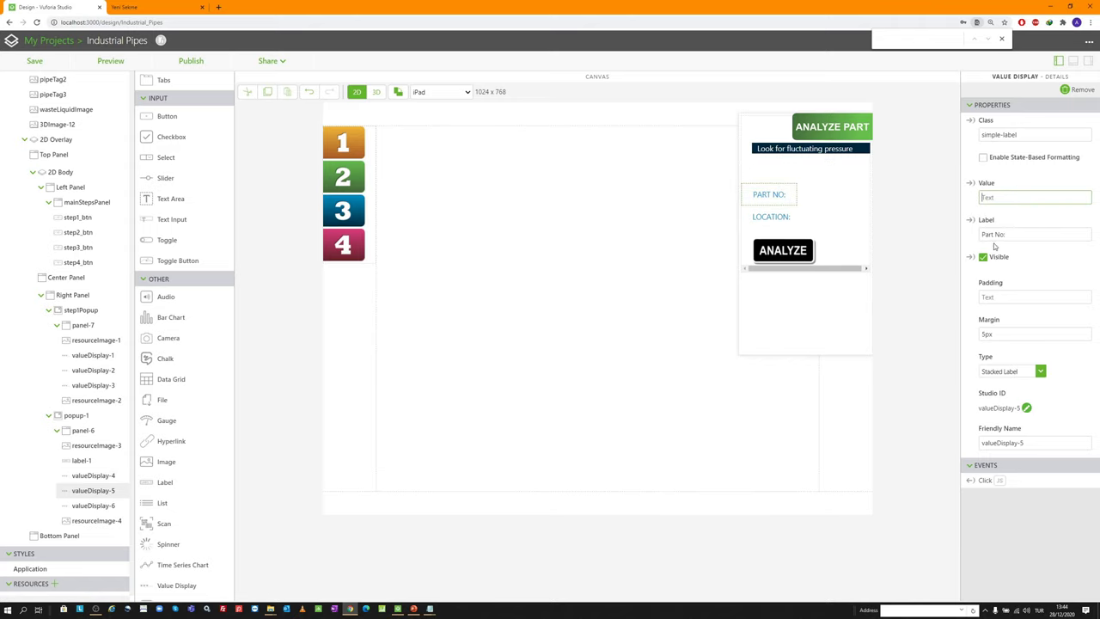
pyautogui.click(994, 234)
pyautogui.hotkey('ctrl', 'a')
pyautogui.write('RPP A12-B7 Valve')
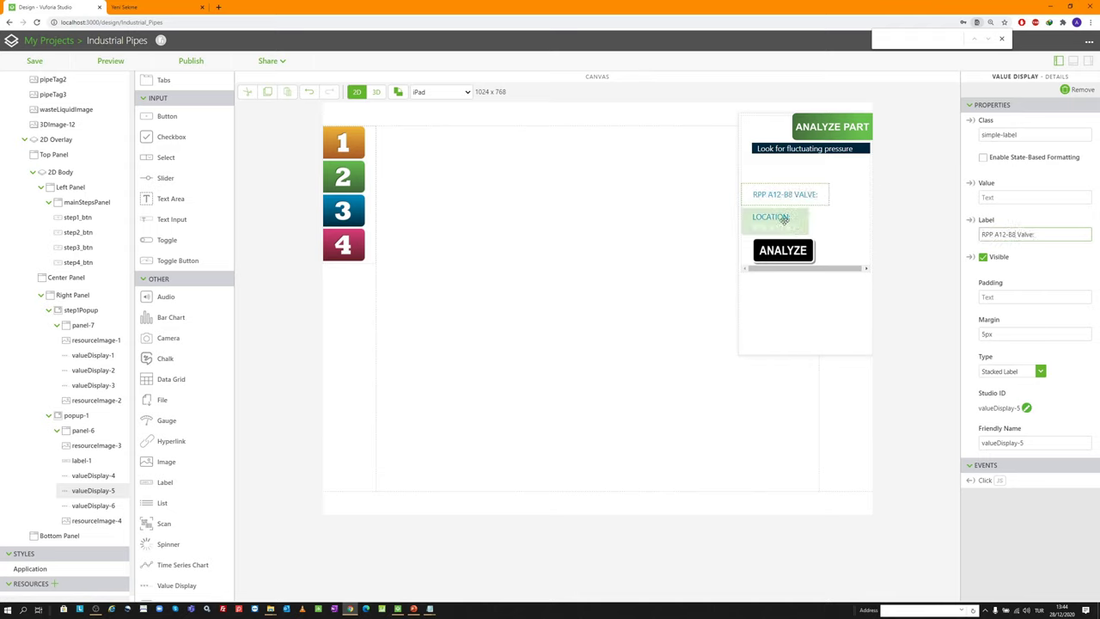
pyautogui.click(1002, 371)
pyautogui.click(990, 381)
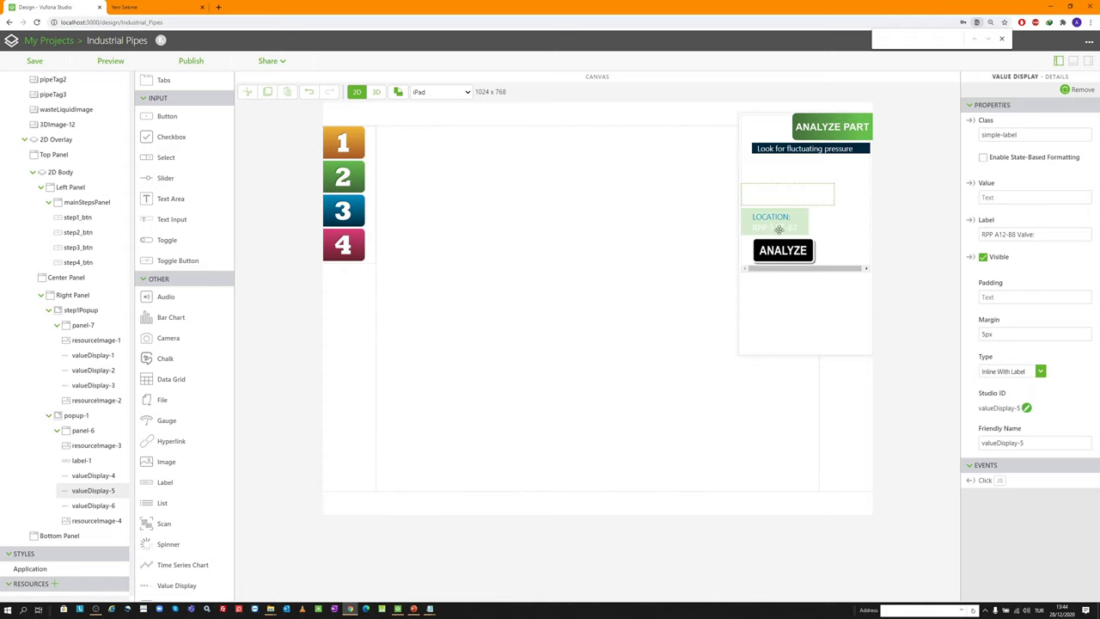
# Clear the third display's value and relabel it 'RPP A12-B9 Valve:', Inline With Label
pyautogui.click(771, 216)
pyautogui.tripleClick(1045, 203)
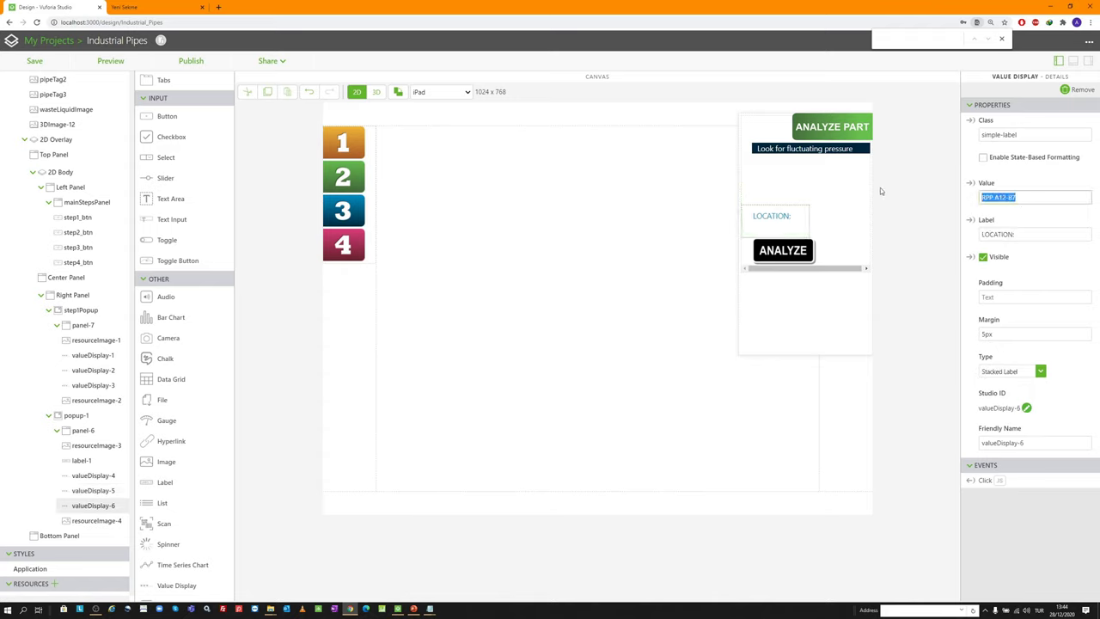
pyautogui.press('BackSpace')
pyautogui.write('RPP A12-B7 Valve:')
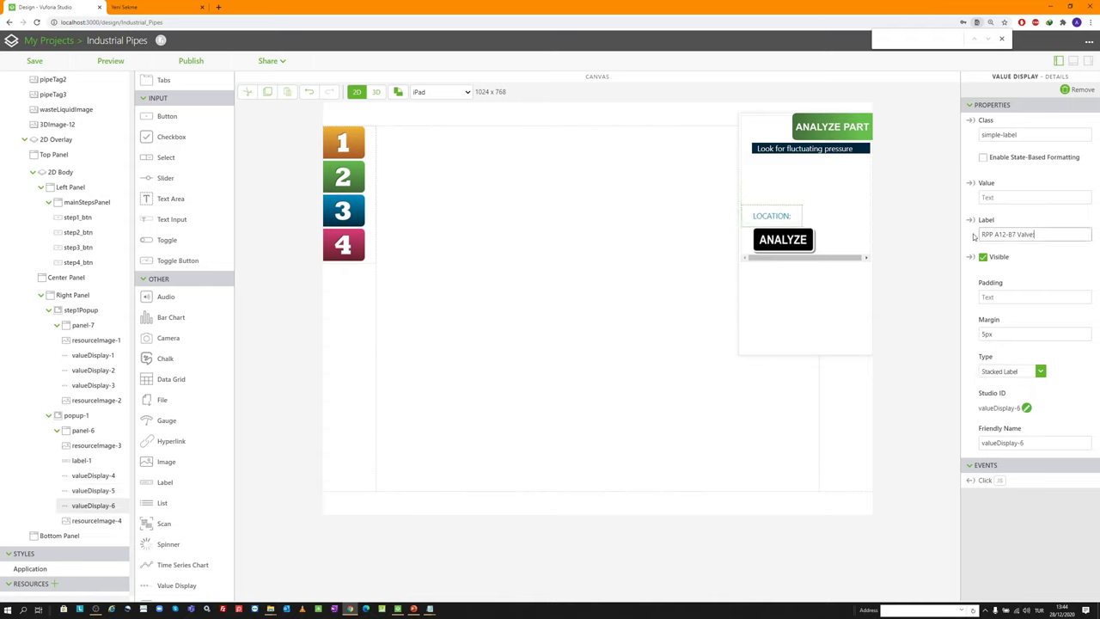
pyautogui.press('BackSpace')
pyautogui.write('9')
pyautogui.click(1040, 373)
pyautogui.click(1014, 394)
pyautogui.moveTo(807, 218); pyautogui.dragTo(782, 167)
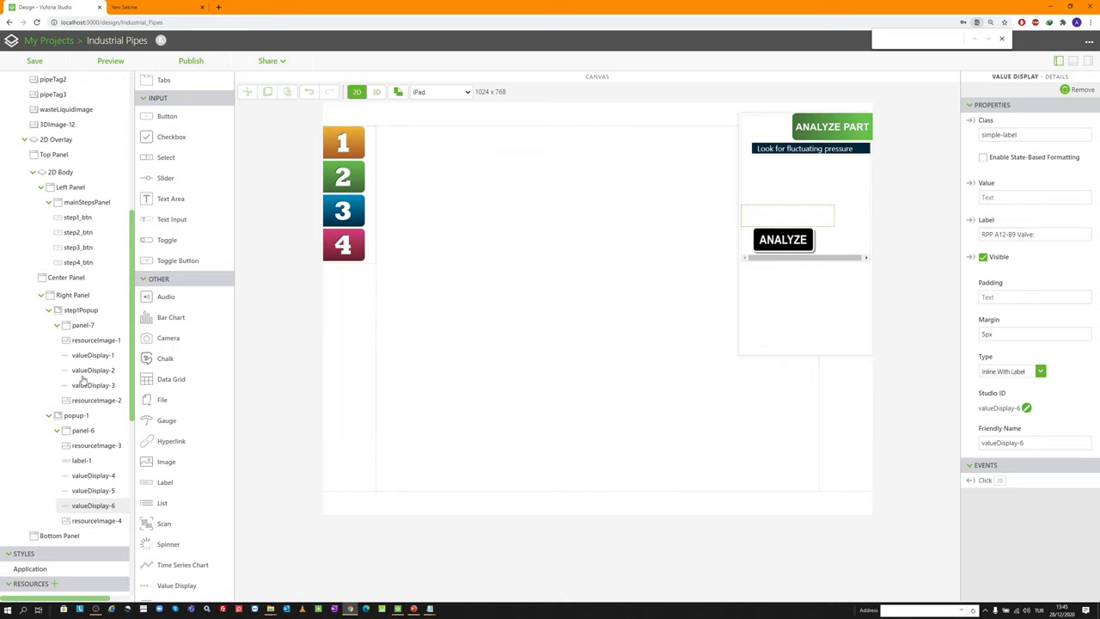
# Change popup-1's Studio ID to step2Popup
pyautogui.click(78, 415)
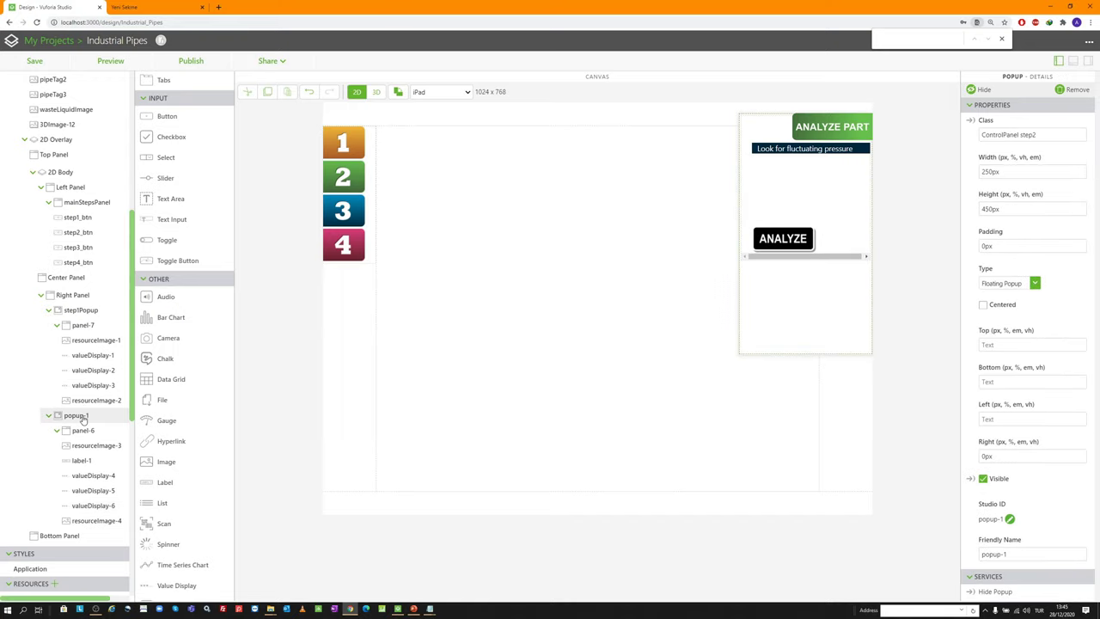
pyautogui.click(1011, 519)
pyautogui.write('step2Popup')
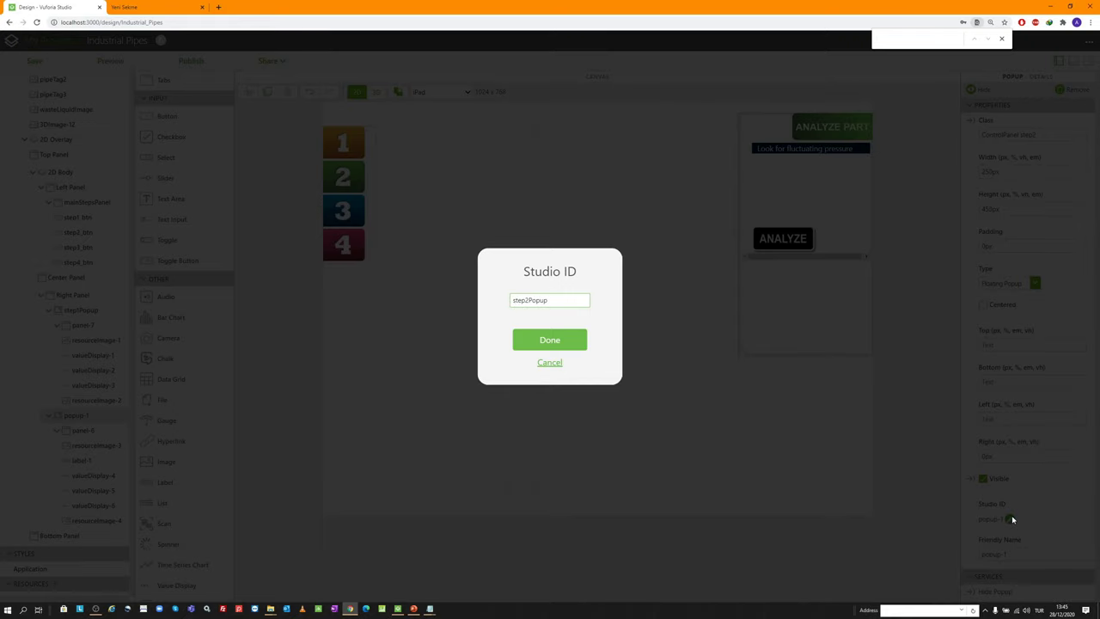
pyautogui.press('Return')
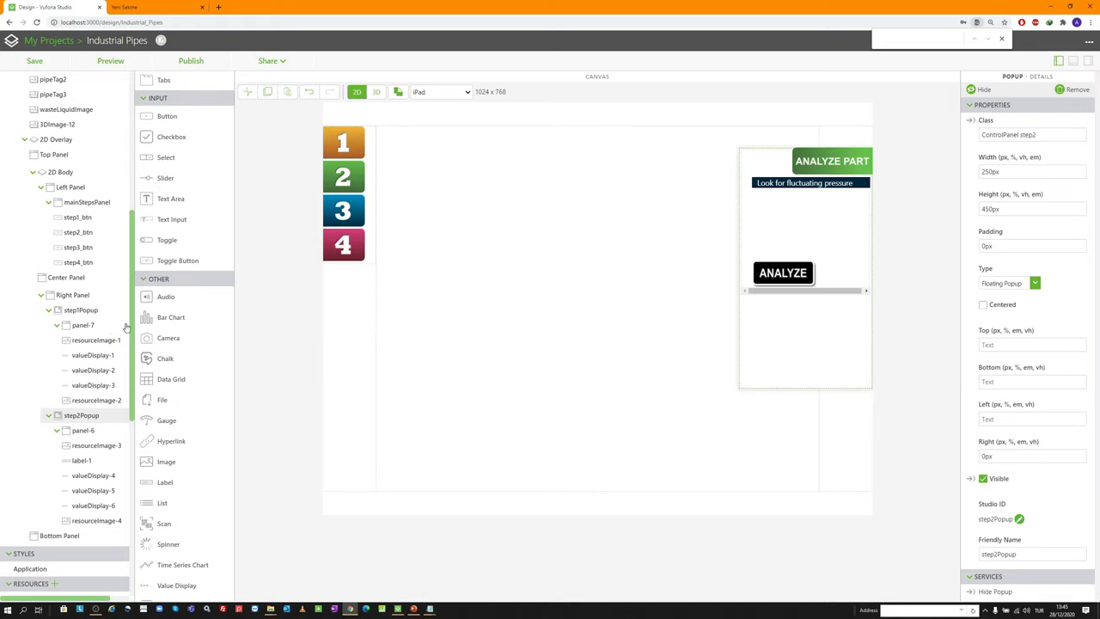
pyautogui.click(98, 330)
pyautogui.click(97, 314)
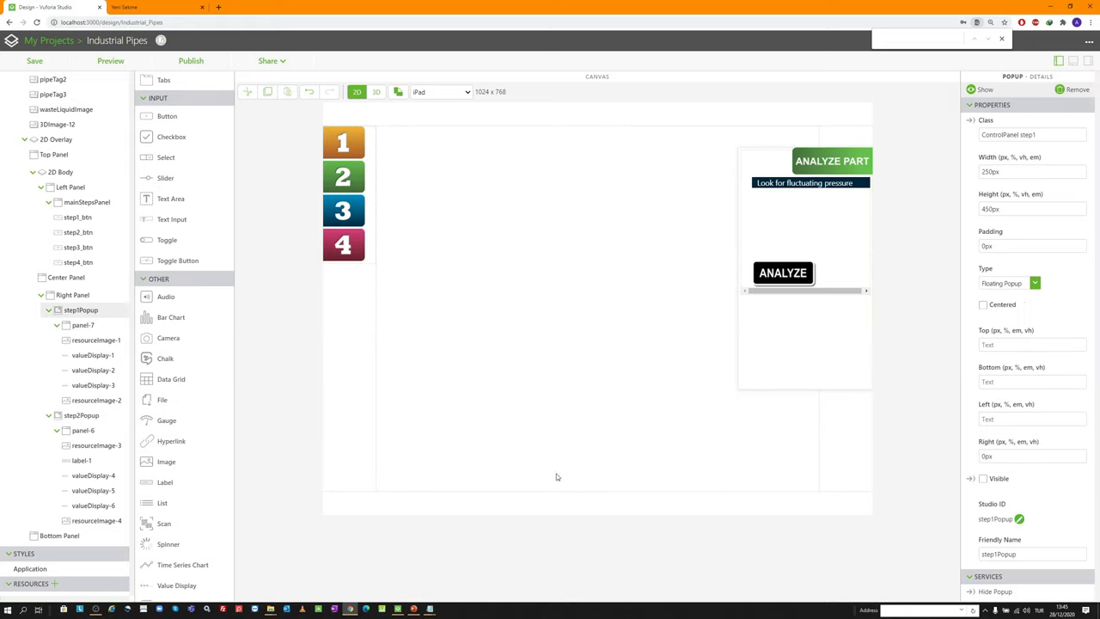
pyautogui.click(99, 415)
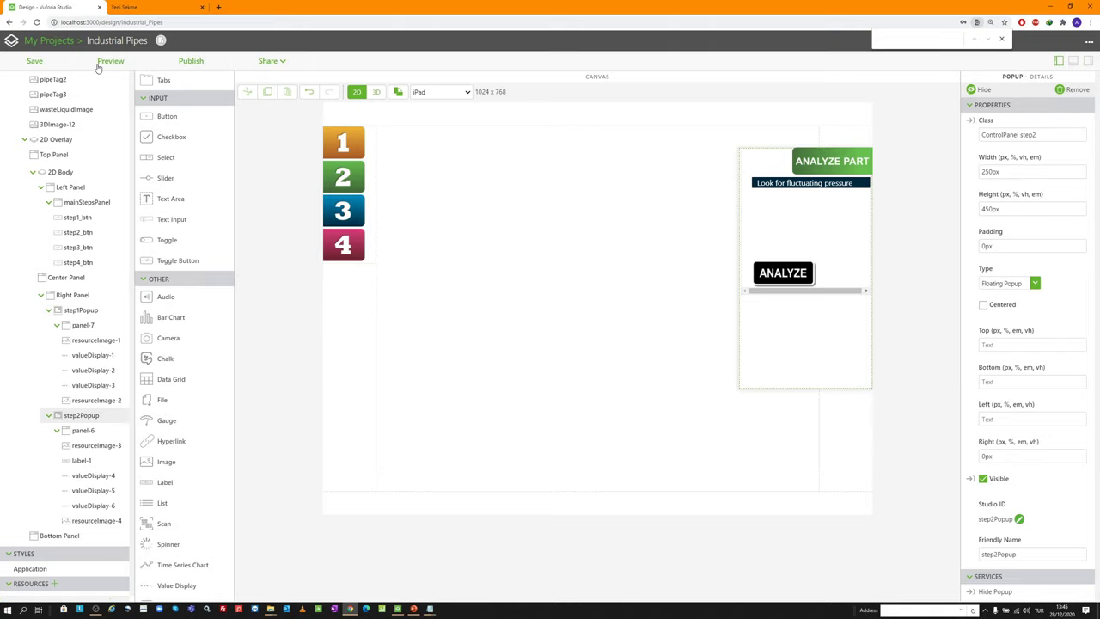
pyautogui.hotkey('ctrl', 's')
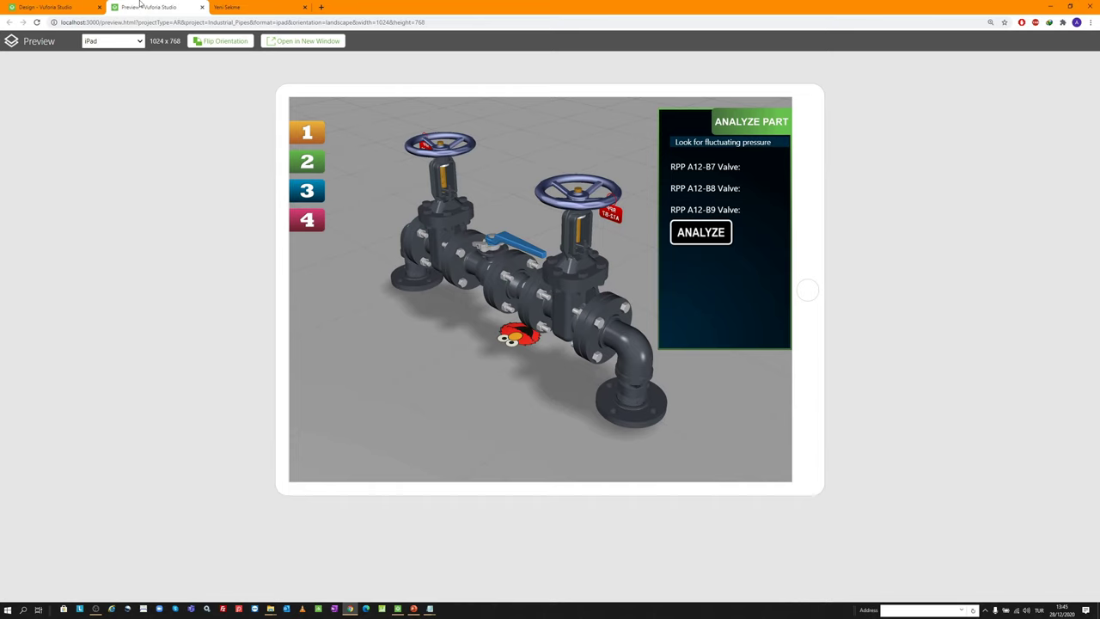
pyautogui.middleClick(140, 4)
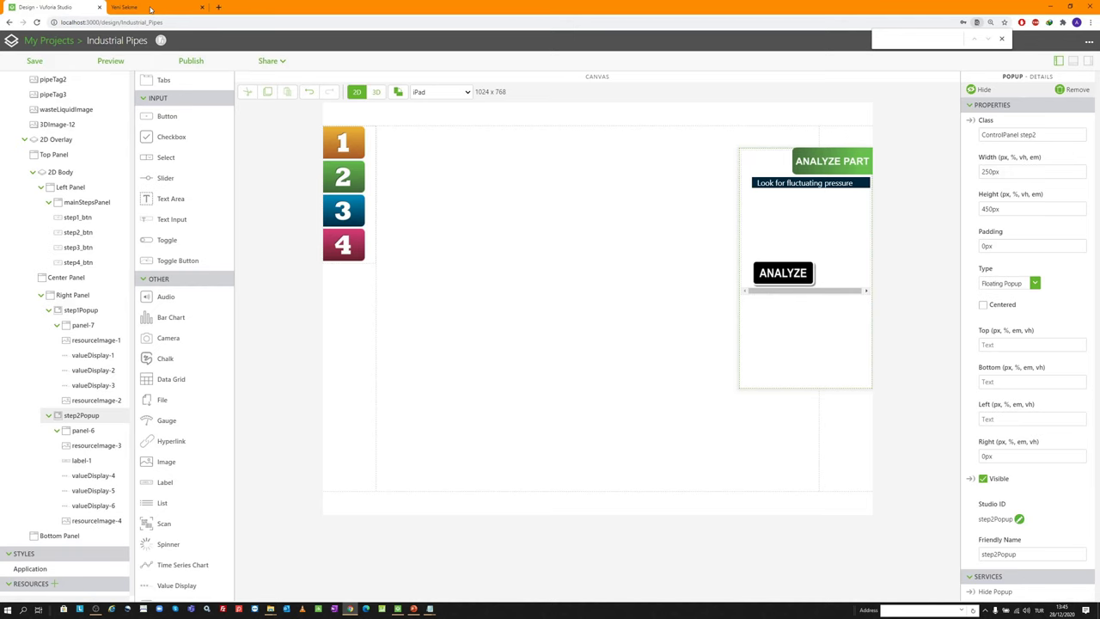
# Set the pressure label's margin to 60px 5px 15px 20px
pyautogui.click(795, 184)
pyautogui.click(984, 297)
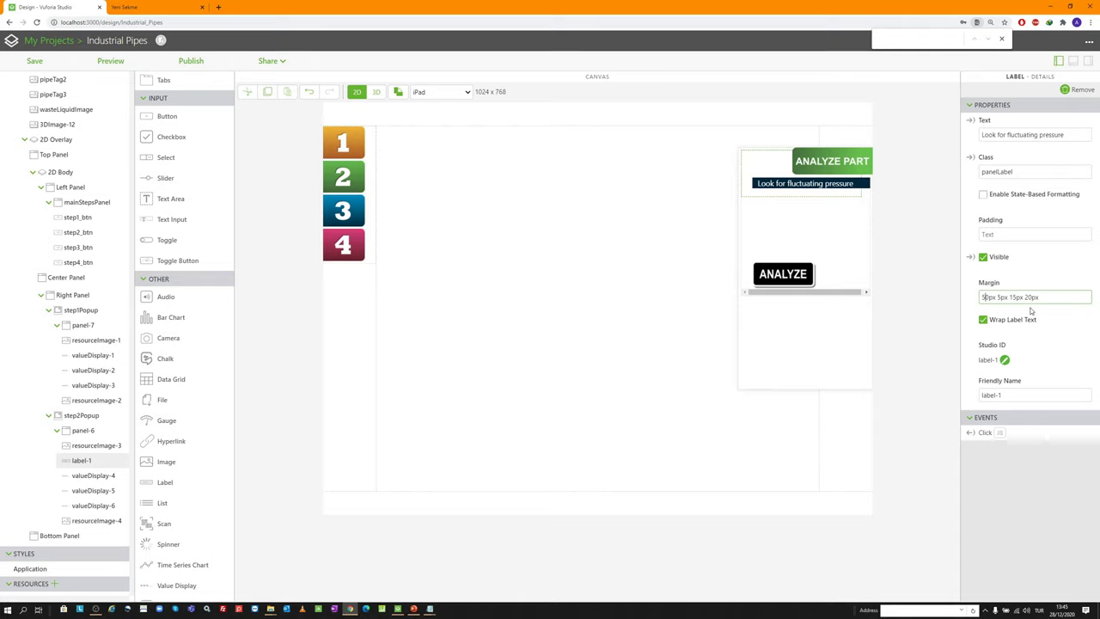
pyautogui.press('BackSpace')
pyautogui.write('960')
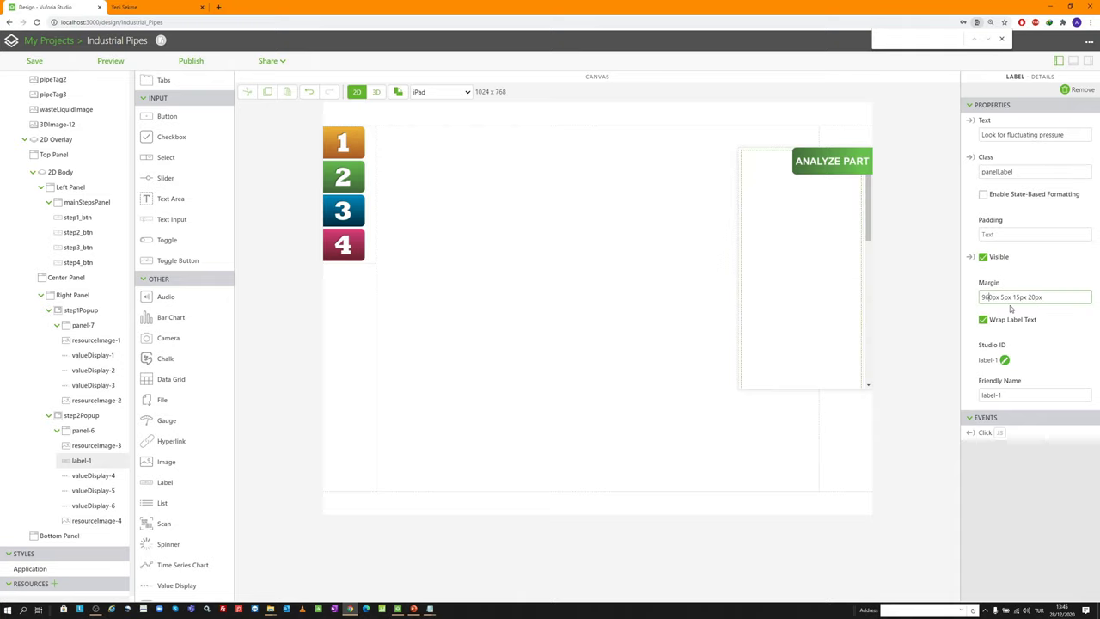
pyautogui.press('BackSpace')
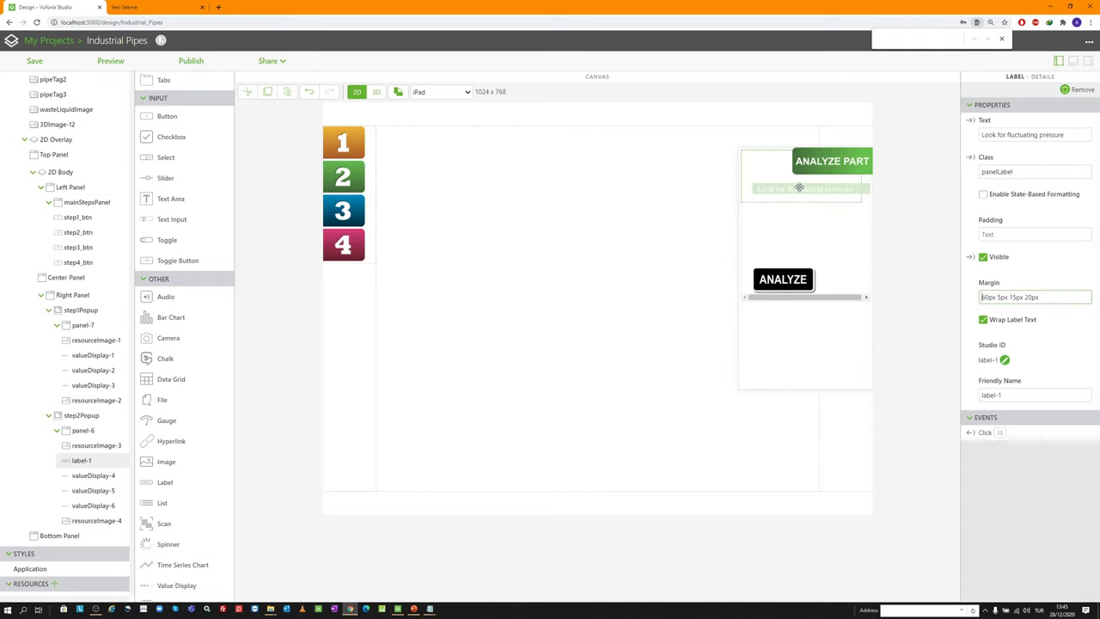
pyautogui.moveTo(798, 188); pyautogui.dragTo(783, 256)
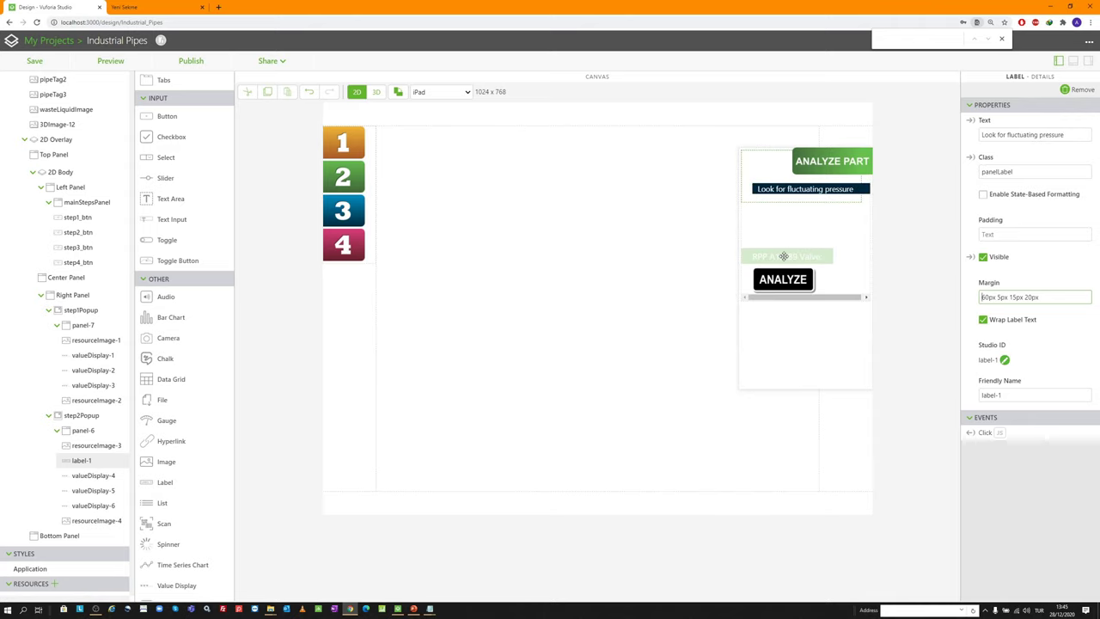
# Give the RPP A12-B9 display a 5px 5px 15px 5px margin and preview the experience
pyautogui.click(784, 256)
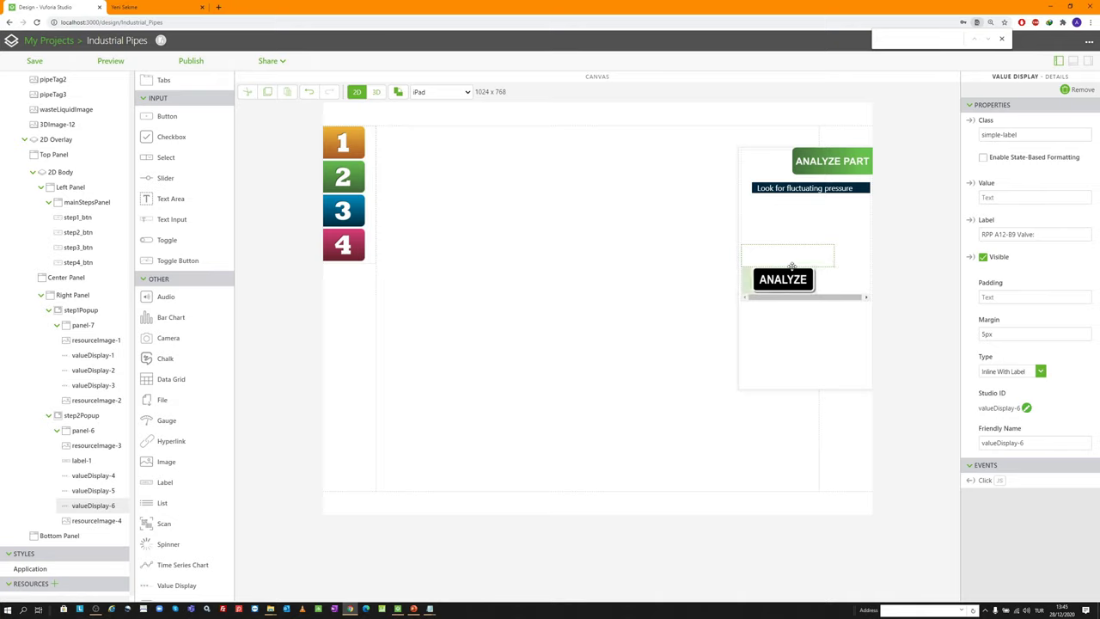
pyautogui.click(781, 273)
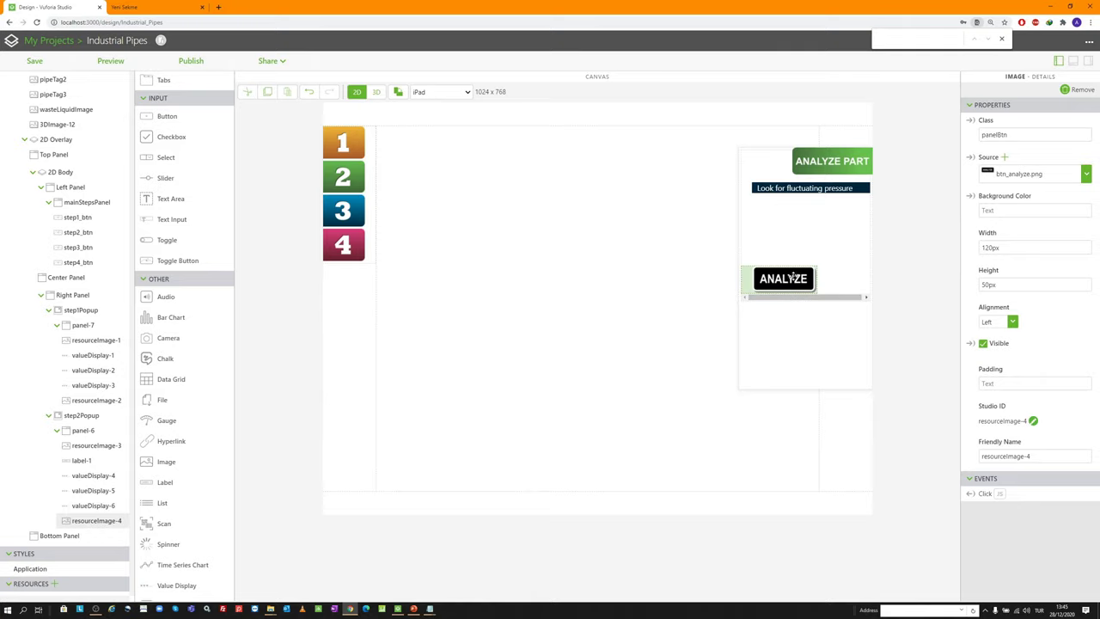
pyautogui.moveTo(793, 276); pyautogui.dragTo(789, 255)
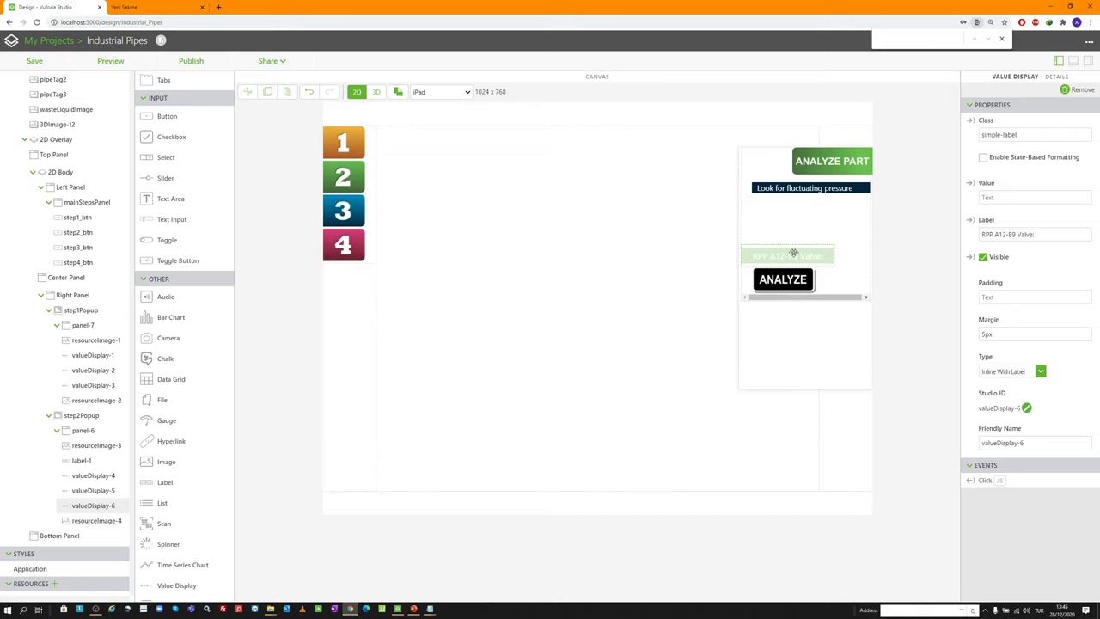
pyautogui.click(1001, 335)
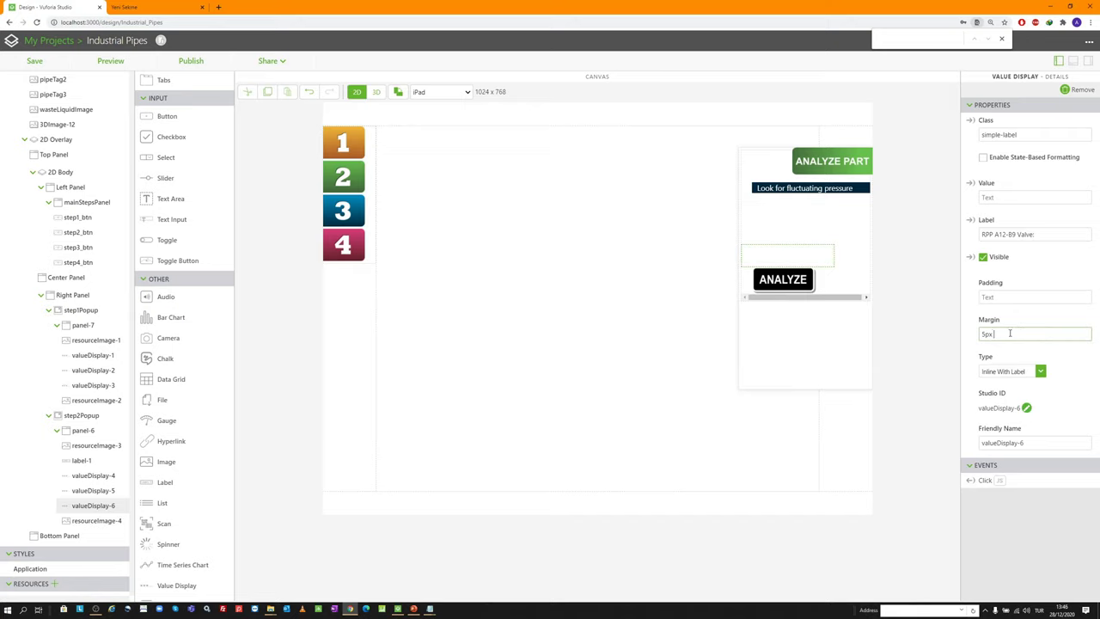
pyautogui.write('5px 1')
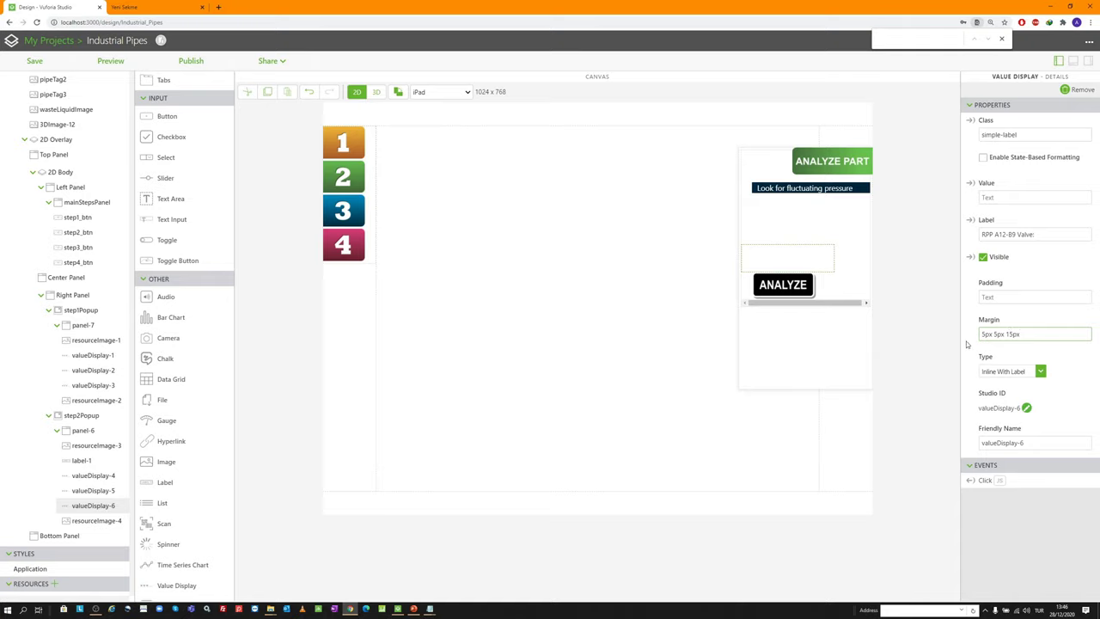
pyautogui.write('5px 5px')
pyautogui.click(104, 60)
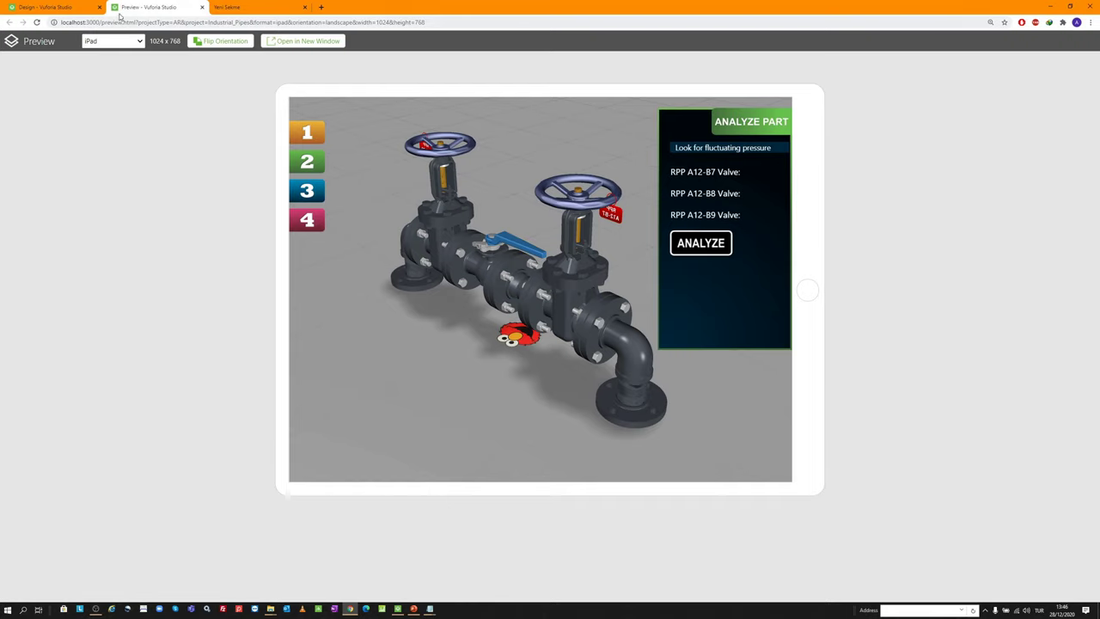
pyautogui.middleClick(152, 5)
pyautogui.moveTo(84, 415)
pyautogui.mouseDown()
pyautogui.moveTo(110, 423)
pyautogui.moveTo(97, 411)
pyautogui.mouseUp()
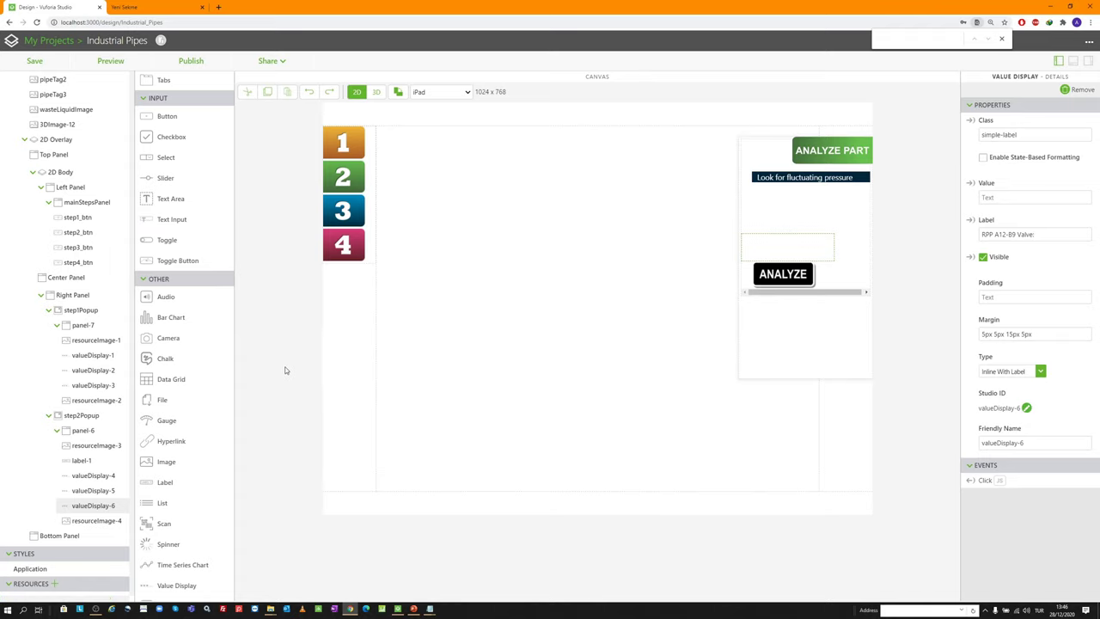
# Hide step2Popup on the design canvas
pyautogui.click(93, 416)
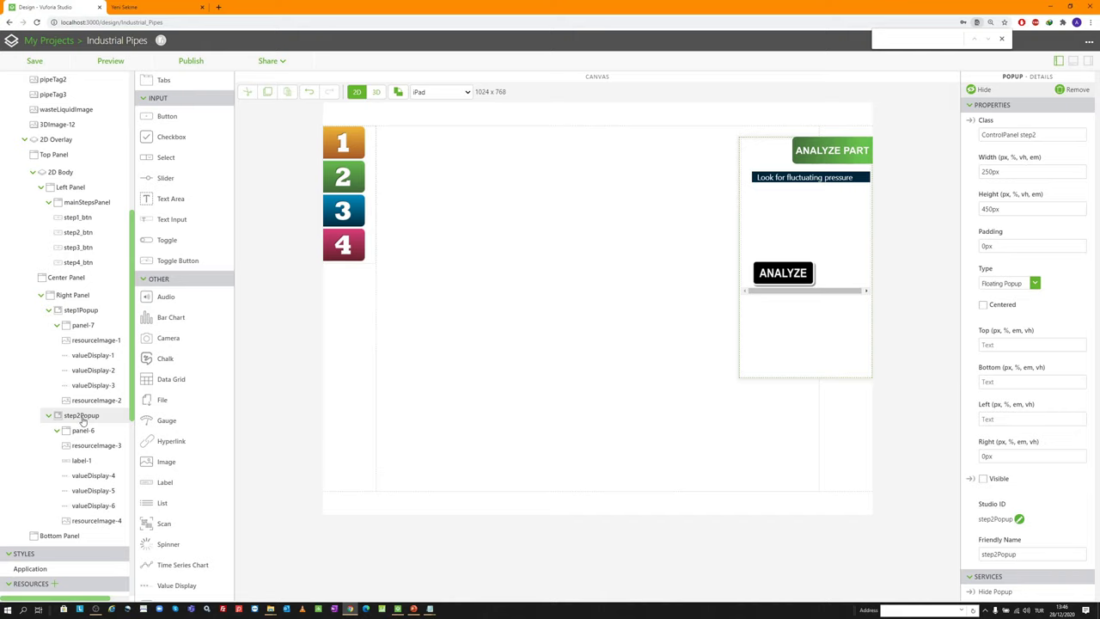
pyautogui.click(86, 296)
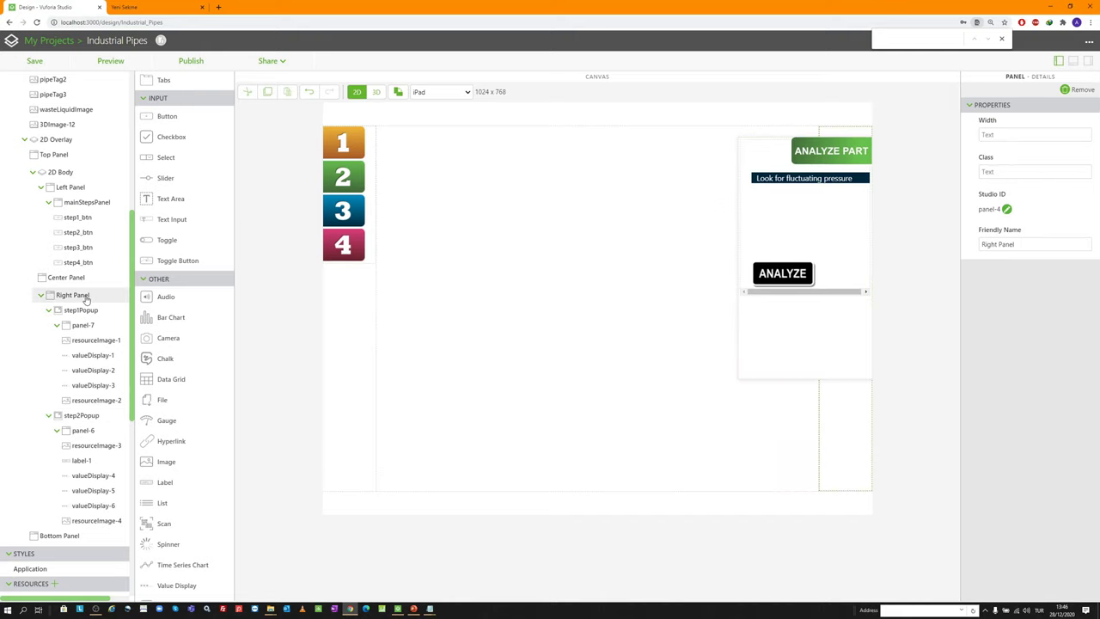
pyautogui.click(83, 537)
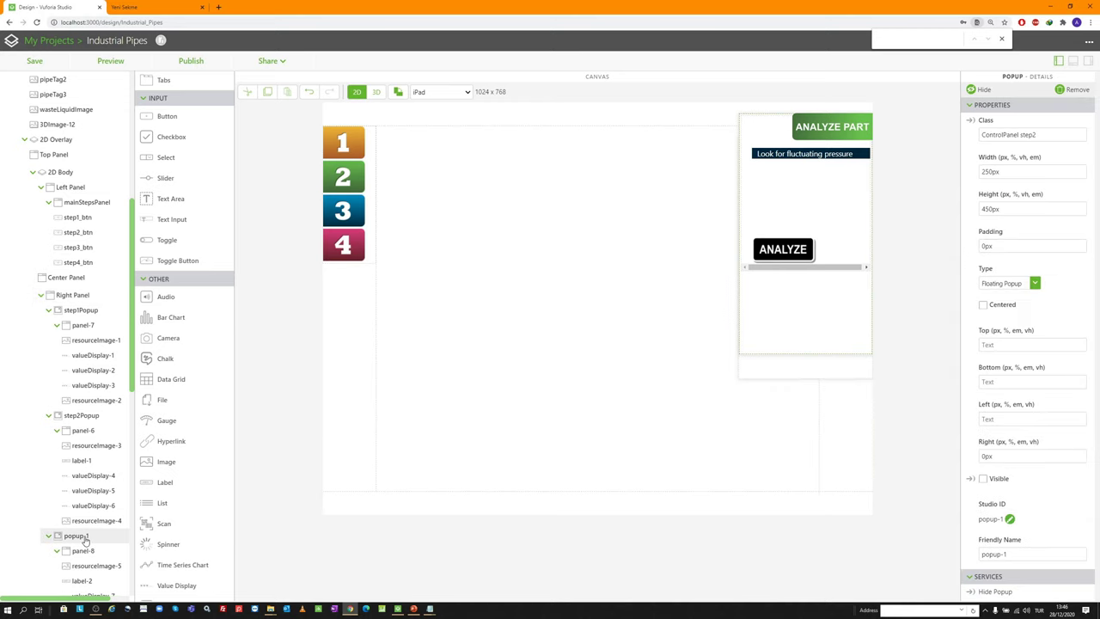
pyautogui.scroll(-3, 84, 481)
pyautogui.click(82, 286)
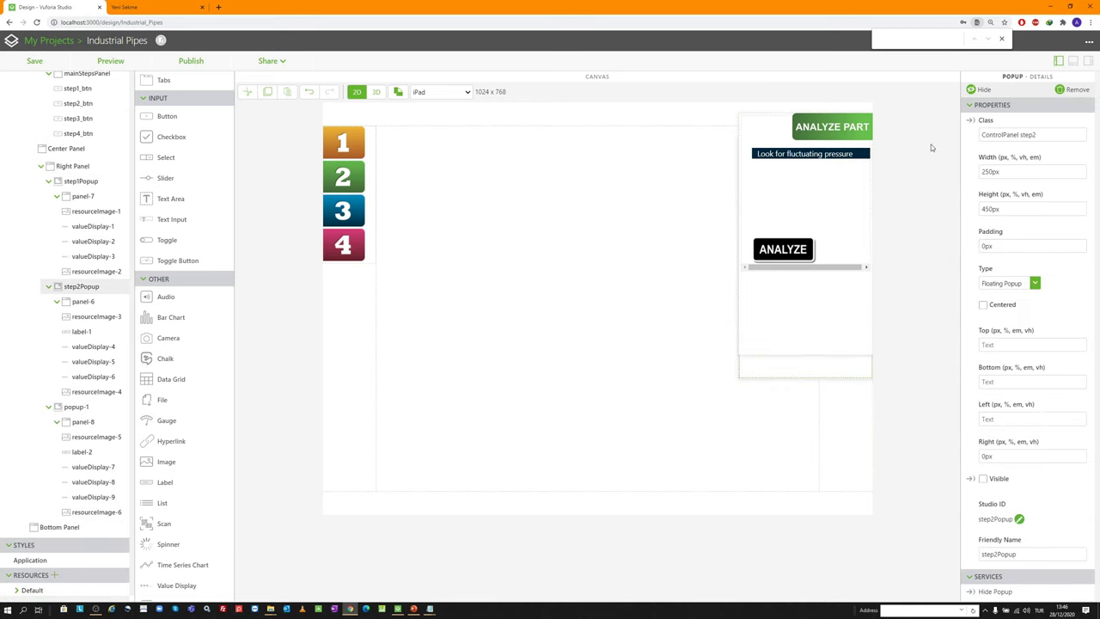
pyautogui.click(978, 90)
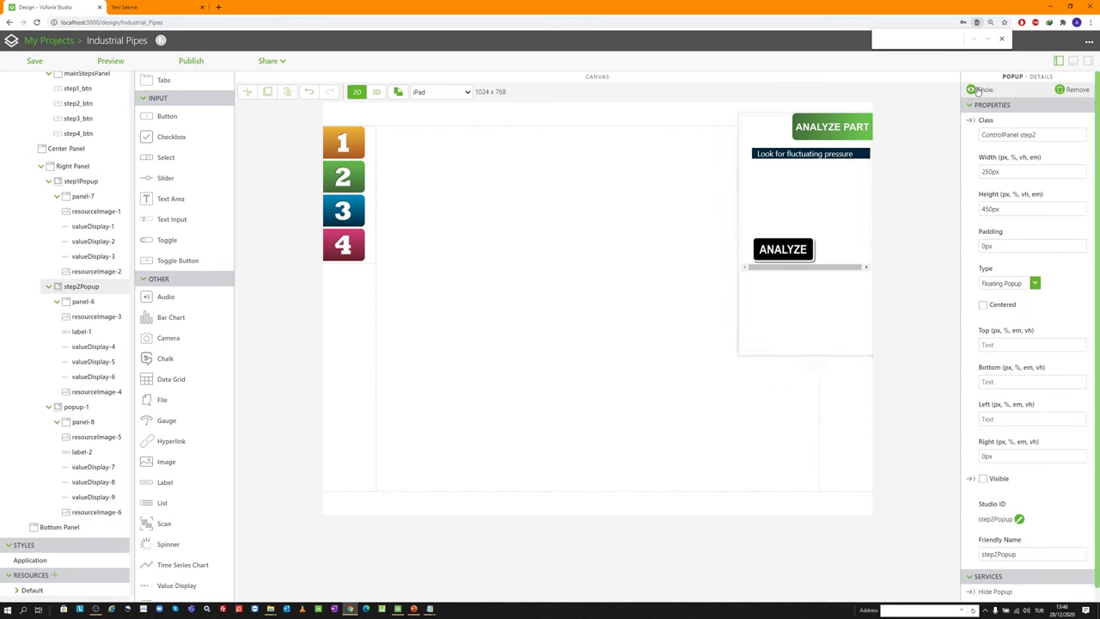
# Give popup-1 the Studio ID step3Popup and class ControlPanel step3
pyautogui.click(86, 407)
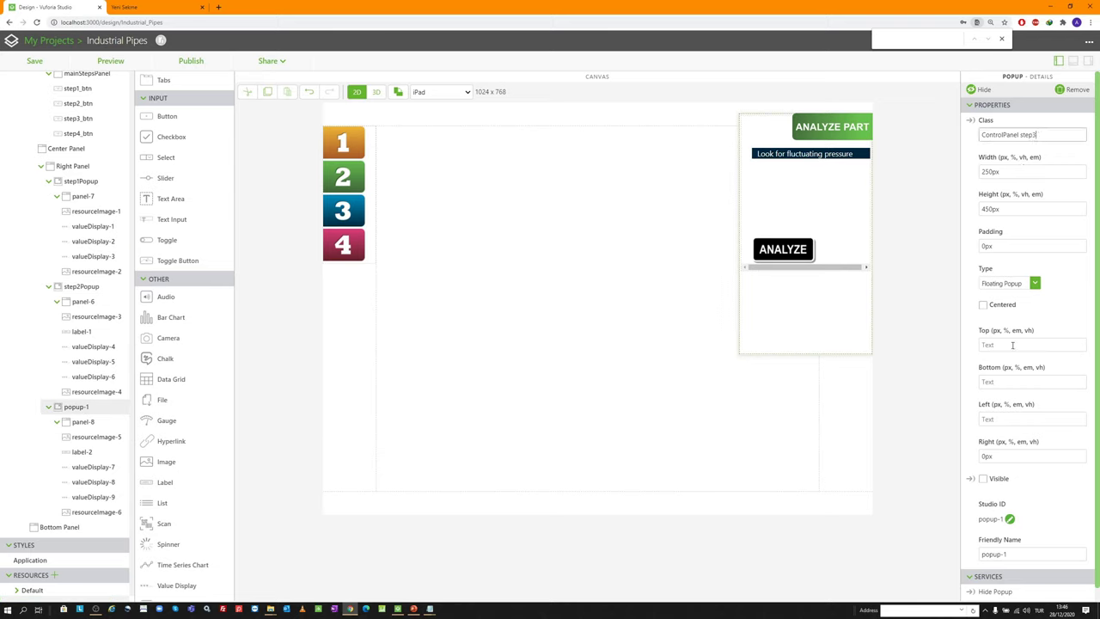
pyautogui.scroll(-1, 1012, 507)
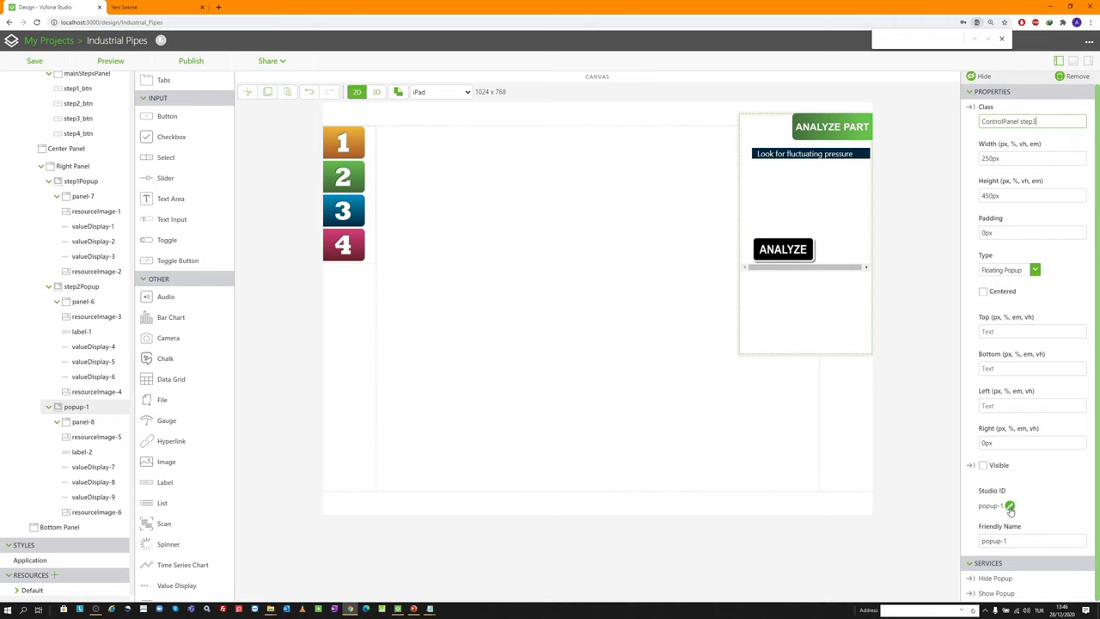
pyautogui.click(1011, 507)
pyautogui.write('step3Popup')
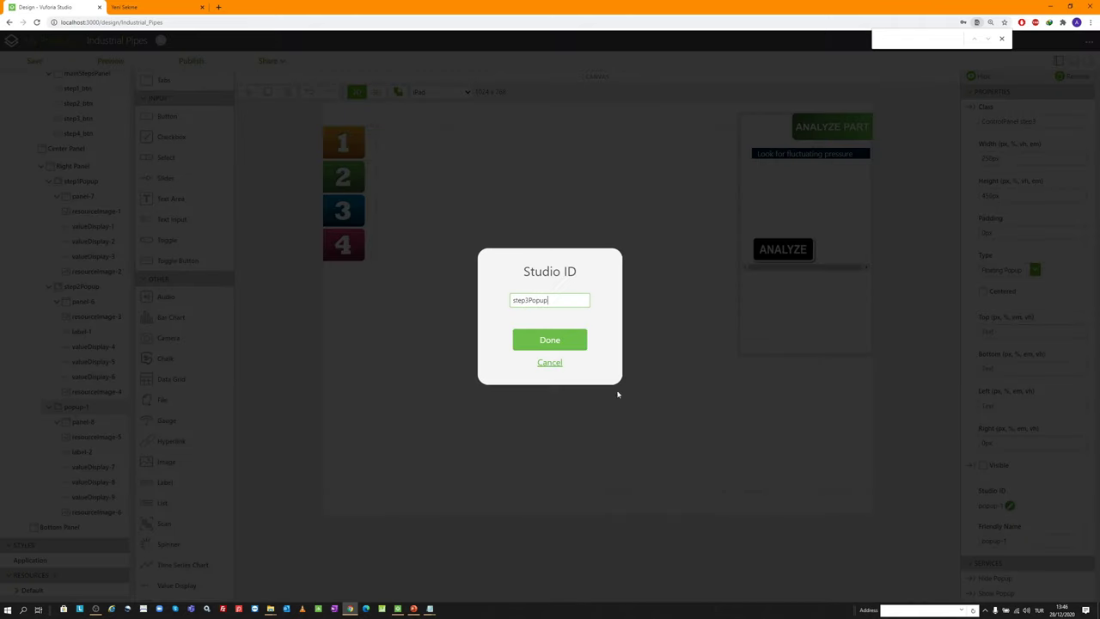
pyautogui.click(565, 342)
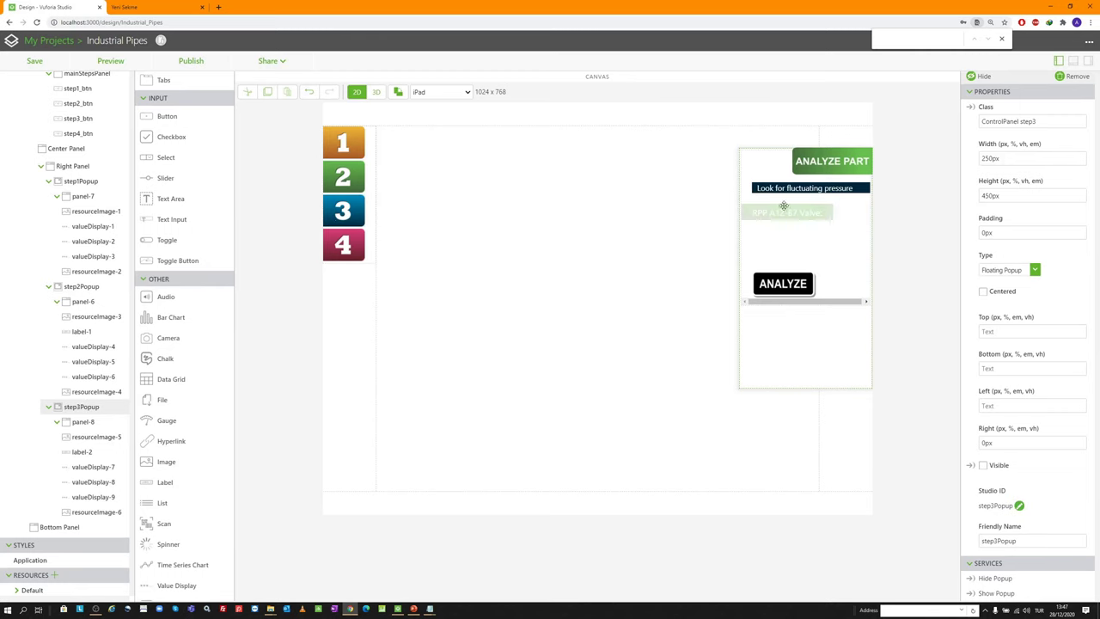
pyautogui.click(82, 454)
# Remove label-2 and add a new Value Display into panel-8
pyautogui.click(1079, 90)
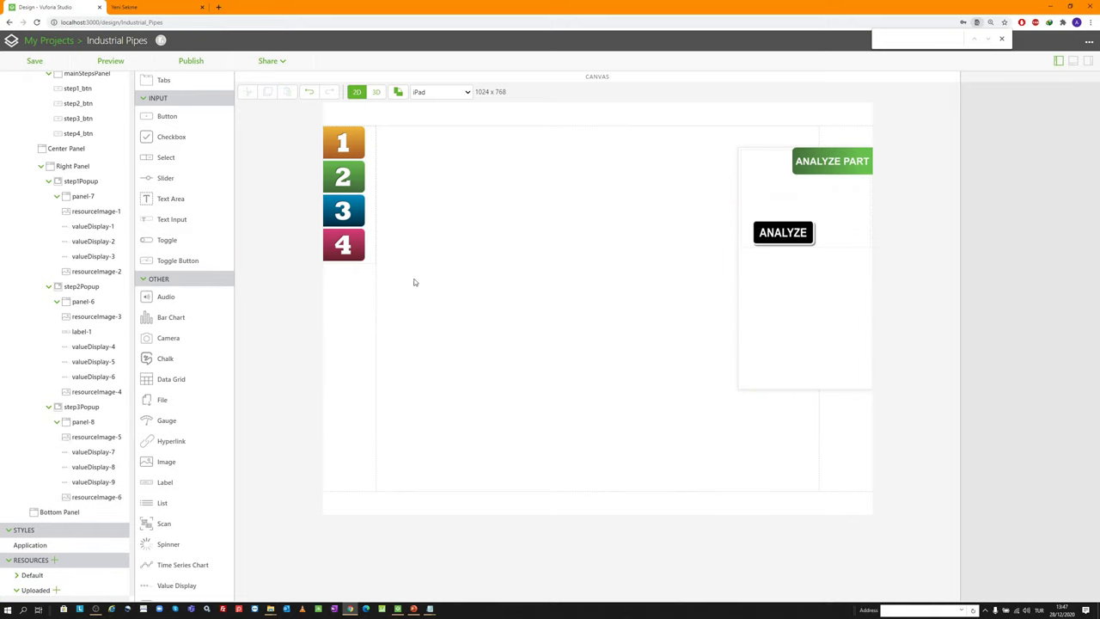
pyautogui.click(93, 451)
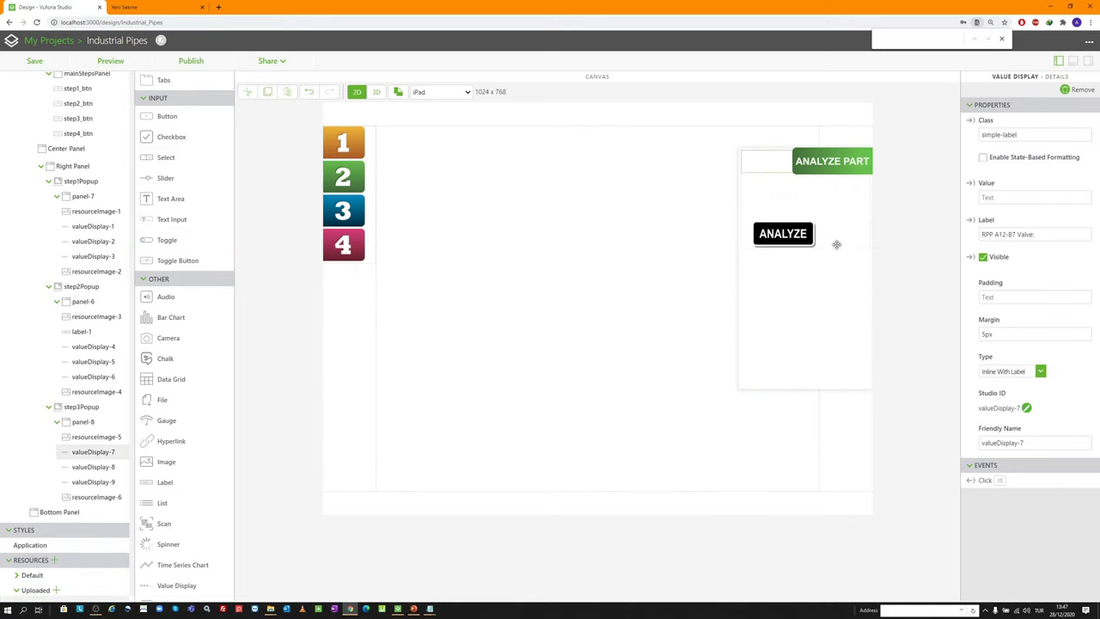
pyautogui.moveTo(837, 245); pyautogui.dragTo(792, 185)
pyautogui.scroll(-1, 195, 464)
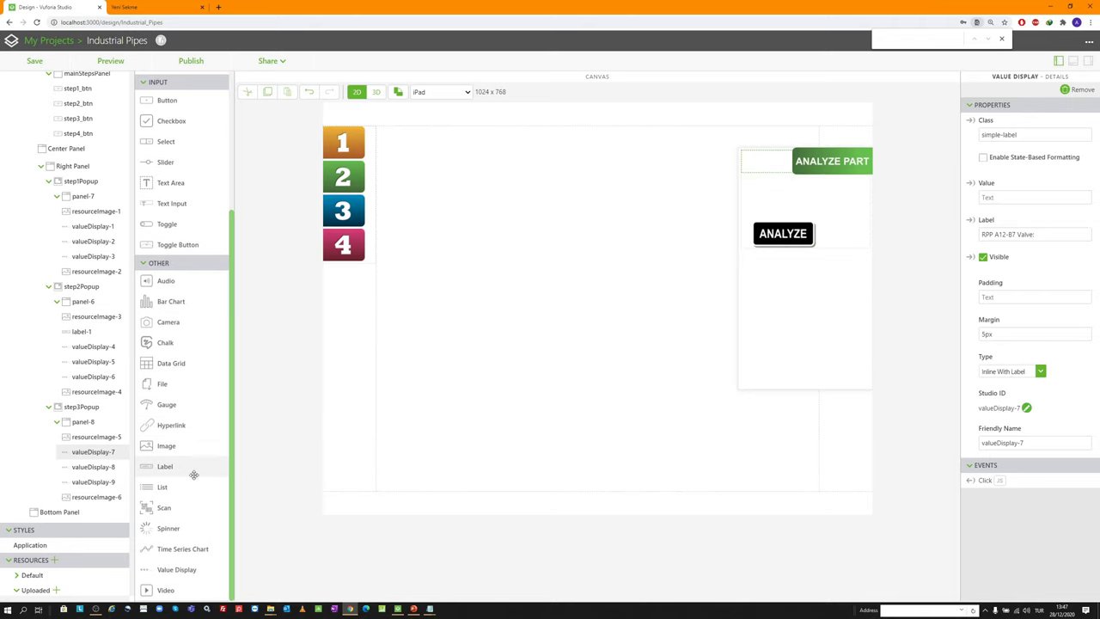
pyautogui.moveTo(187, 565); pyautogui.dragTo(805, 196)
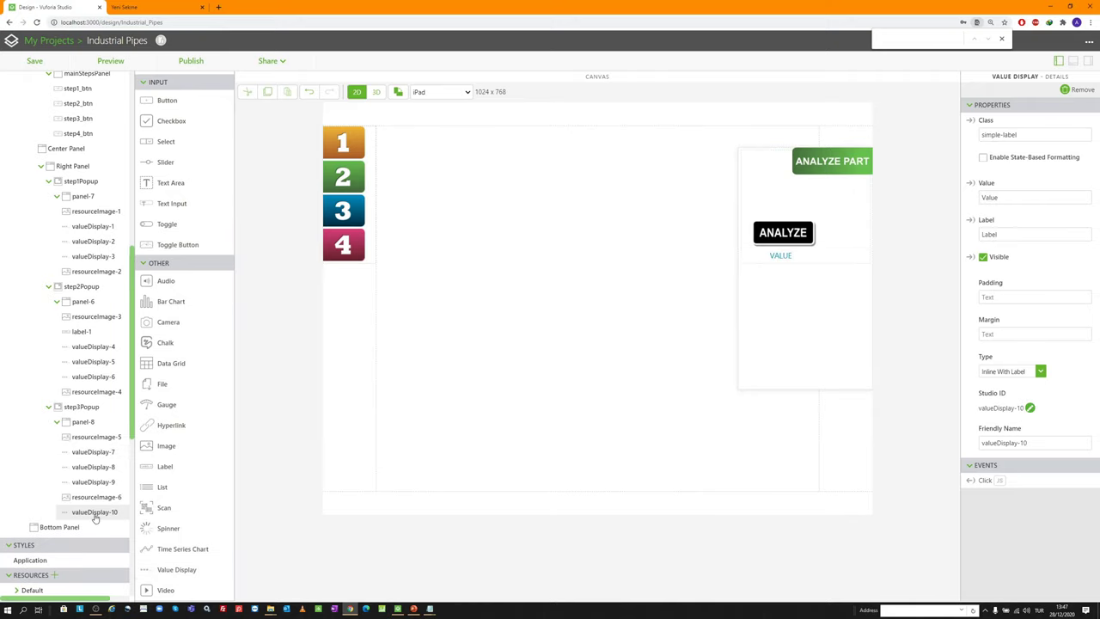
pyautogui.moveTo(93, 516); pyautogui.dragTo(96, 486)
# Give valueDisplay-7 margin 35px 5px 0px 5px and type Stacked Label
pyautogui.click(94, 453)
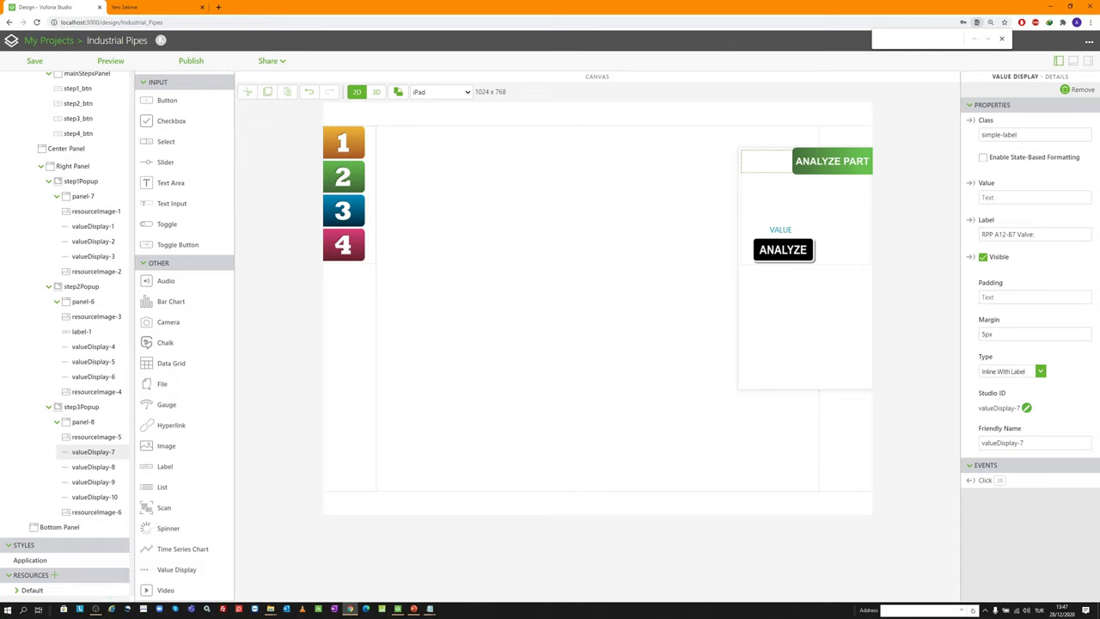
pyautogui.hotkey('alt', 'Tab')
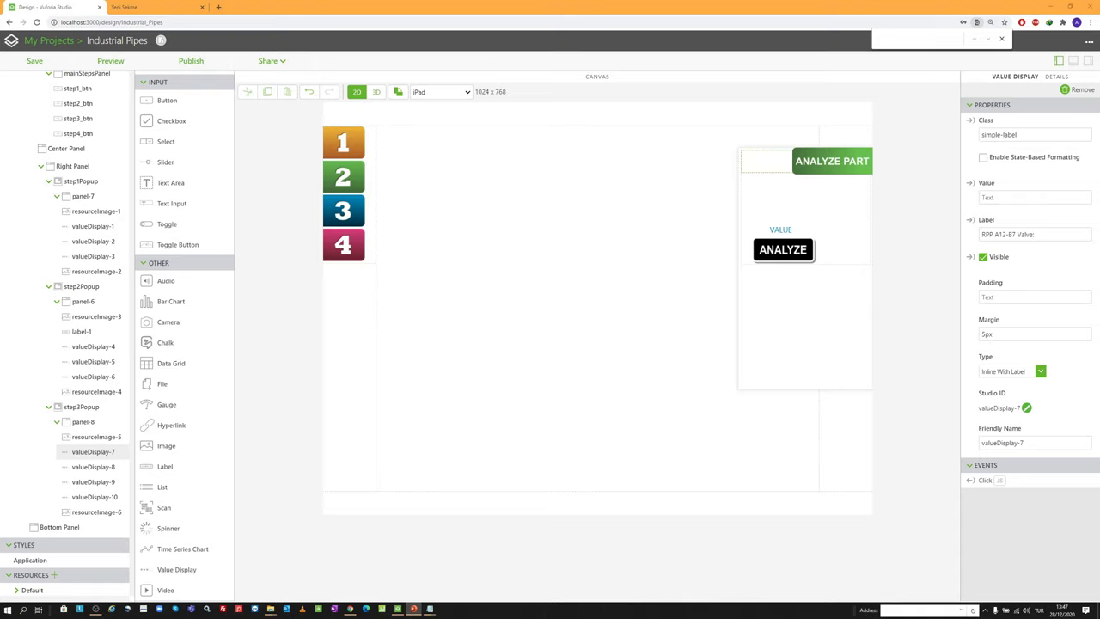
pyautogui.hotkey('alt', 'Tab')
pyautogui.write('35px 5px 0px 5px')
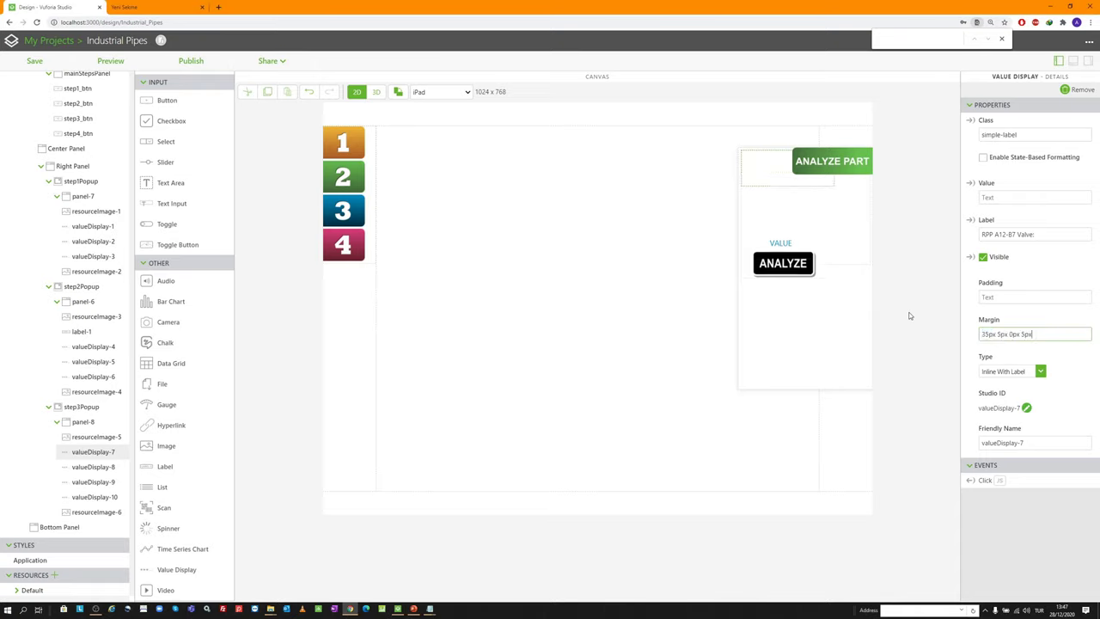
pyautogui.click(1020, 375)
pyautogui.click(1017, 391)
pyautogui.click(1017, 375)
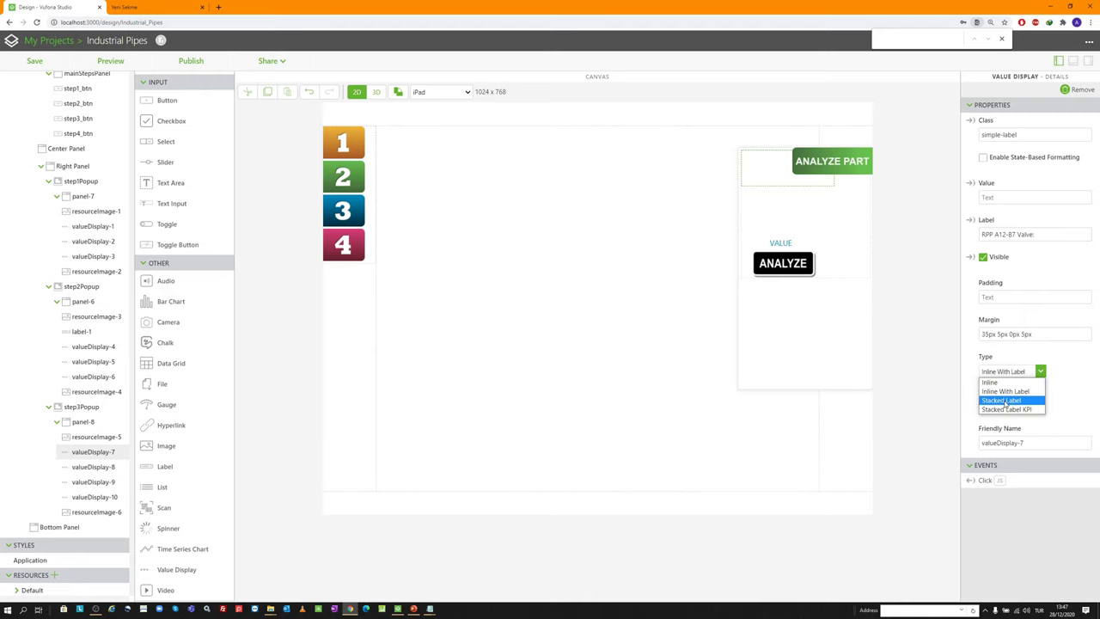
pyautogui.click(1002, 399)
# Set valueDisplay-7's value to 'Shut off Valve RPP A12-B9'
pyautogui.moveTo(803, 181); pyautogui.dragTo(801, 178)
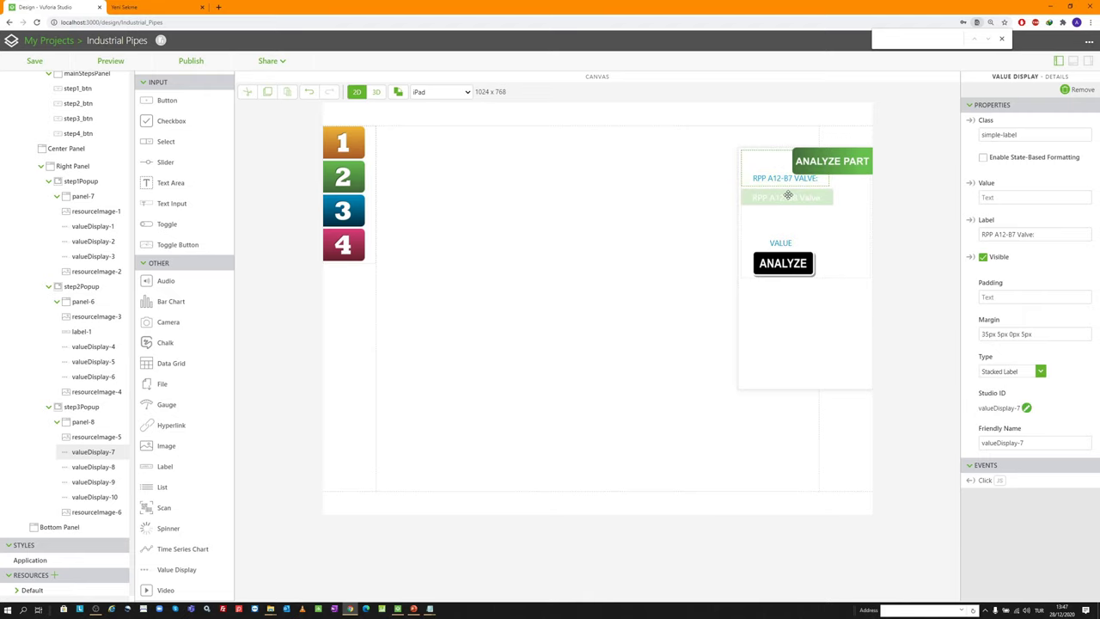
pyautogui.click(992, 198)
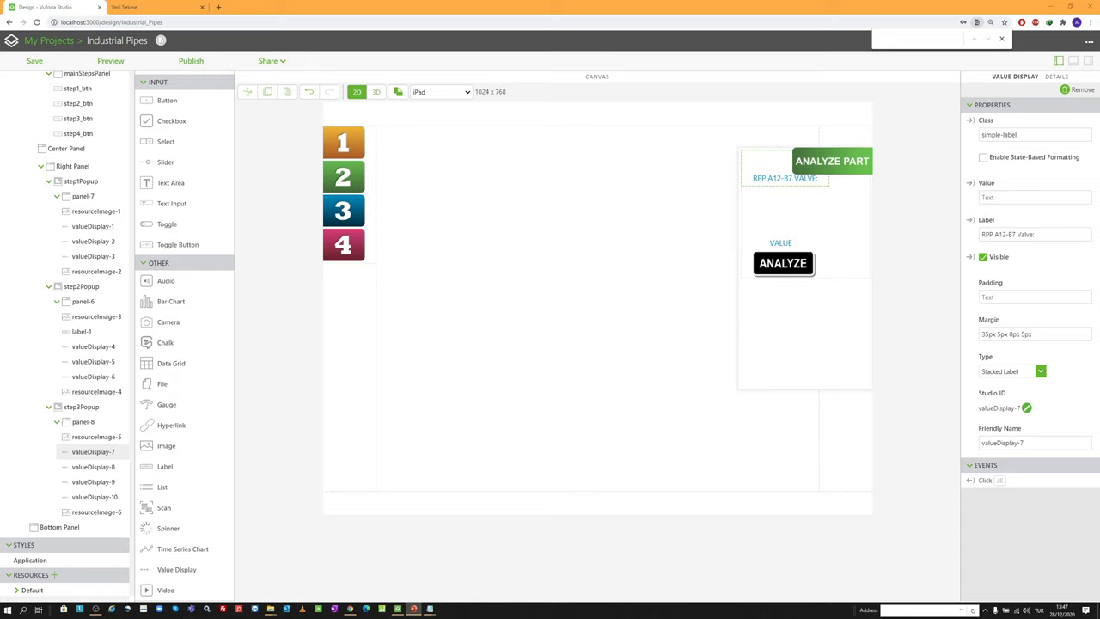
pyautogui.click(1001, 197)
pyautogui.write('Shut off Valve RPP A12-B9')
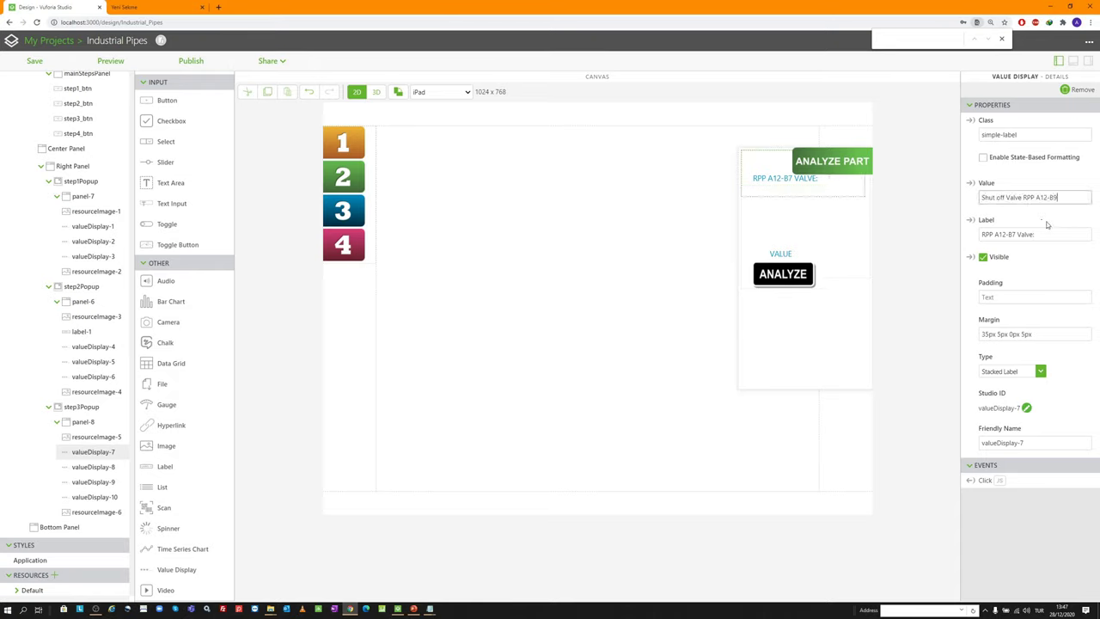
# Label the first display STEP 1: and move valueDisplay-10 above valueDisplay-9
pyautogui.click(1042, 233)
pyautogui.hotkey('ctrl', 'a')
pyautogui.write('STEP')
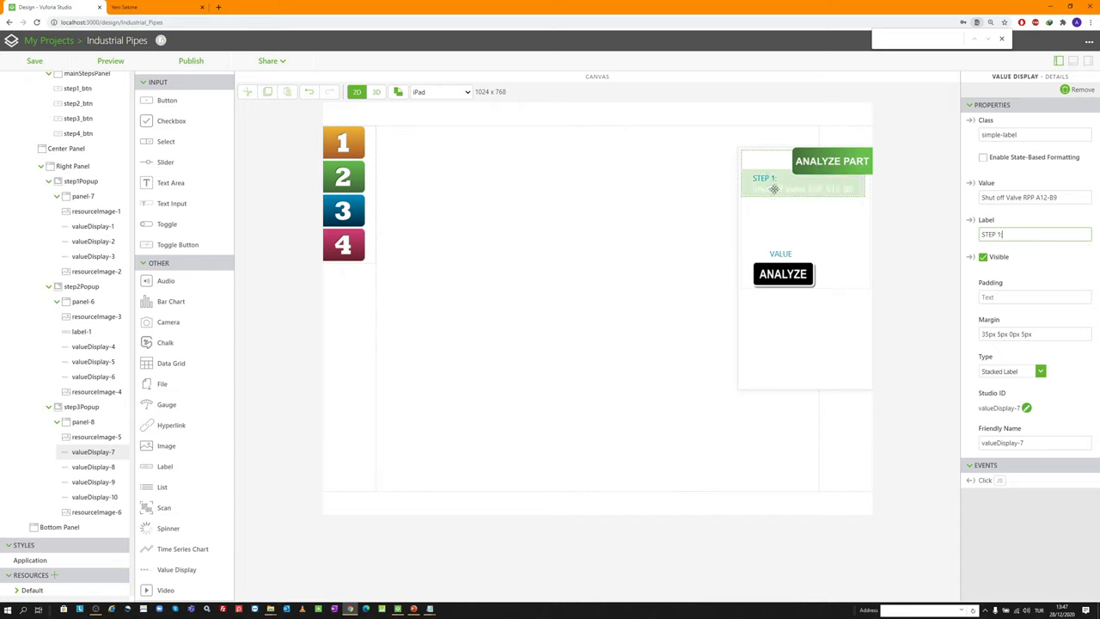
pyautogui.moveTo(773, 189); pyautogui.dragTo(767, 211)
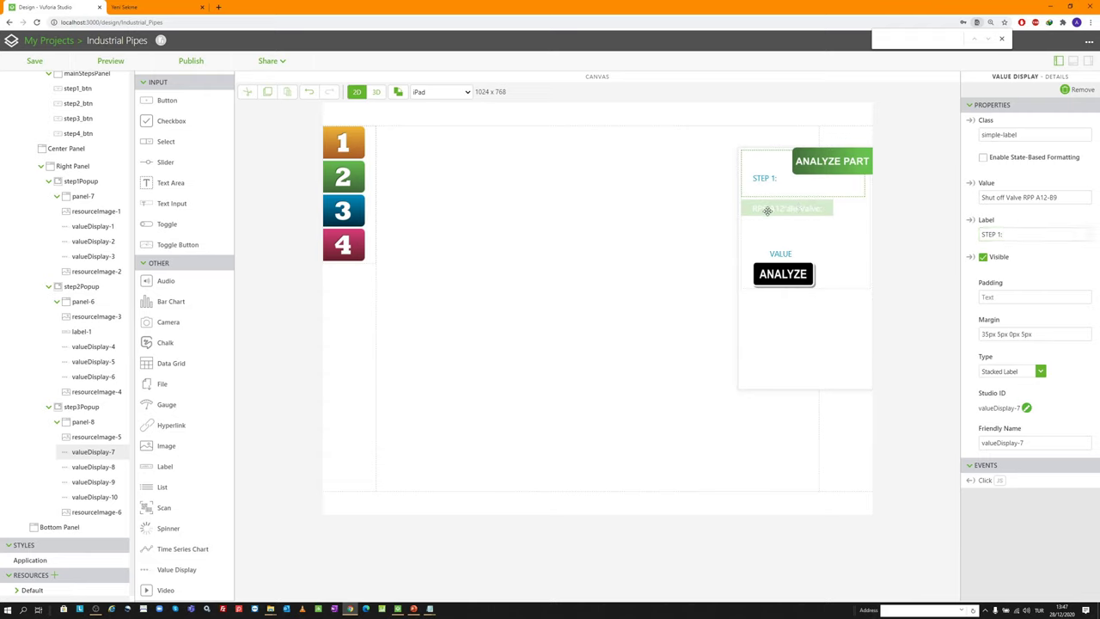
pyautogui.click(776, 230)
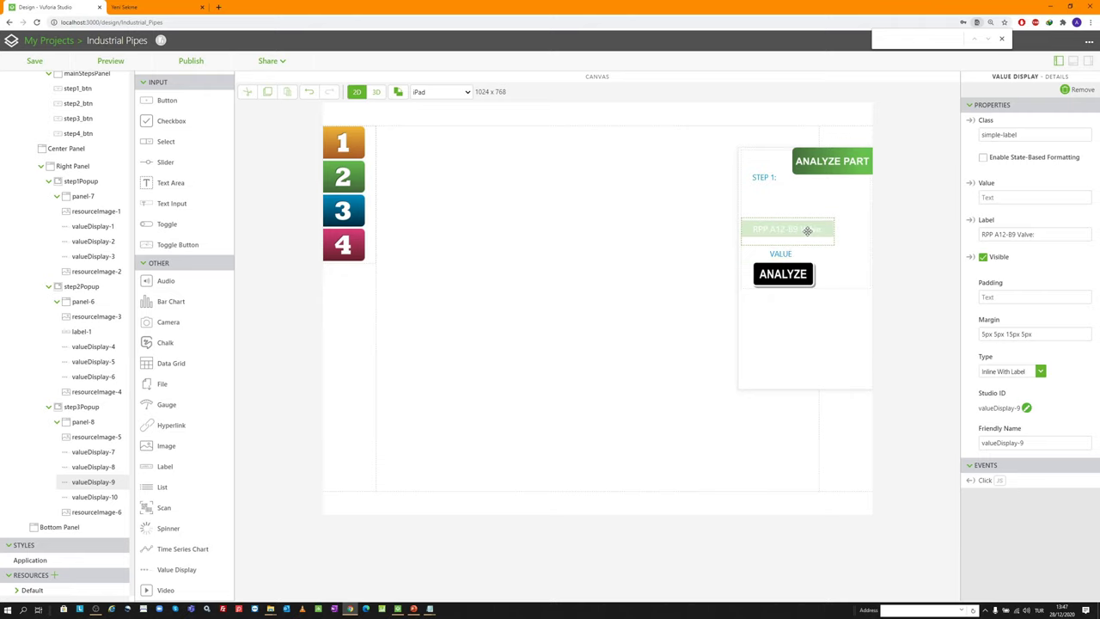
pyautogui.moveTo(97, 496); pyautogui.dragTo(97, 481)
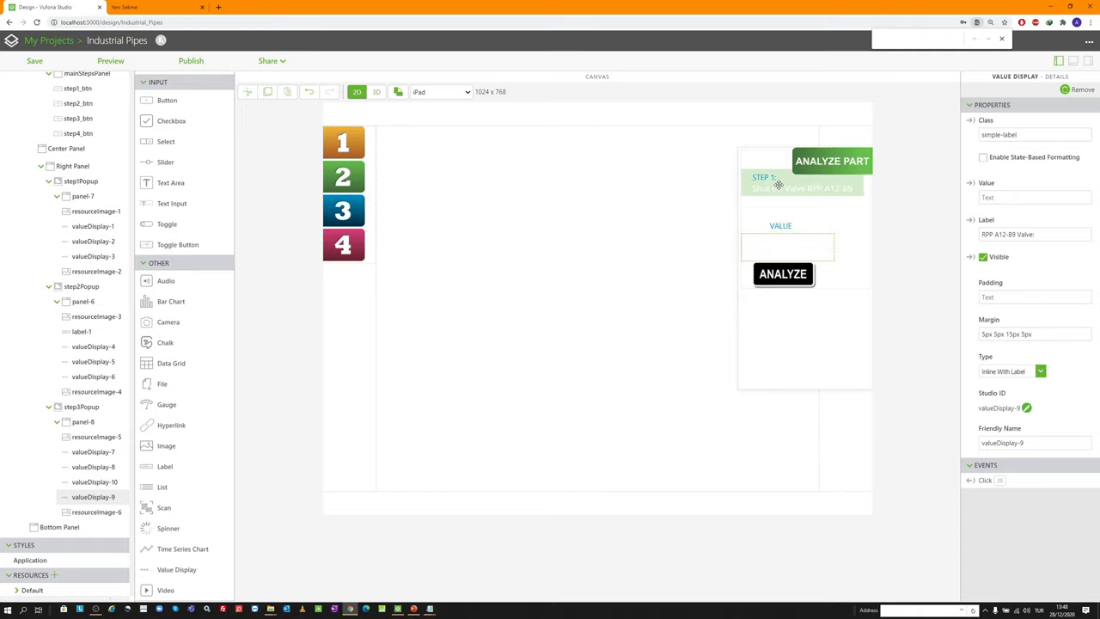
# Set valueDisplay-8 to value 'Turn Valve BRP A12-B8' with label STEP 2
pyautogui.click(787, 206)
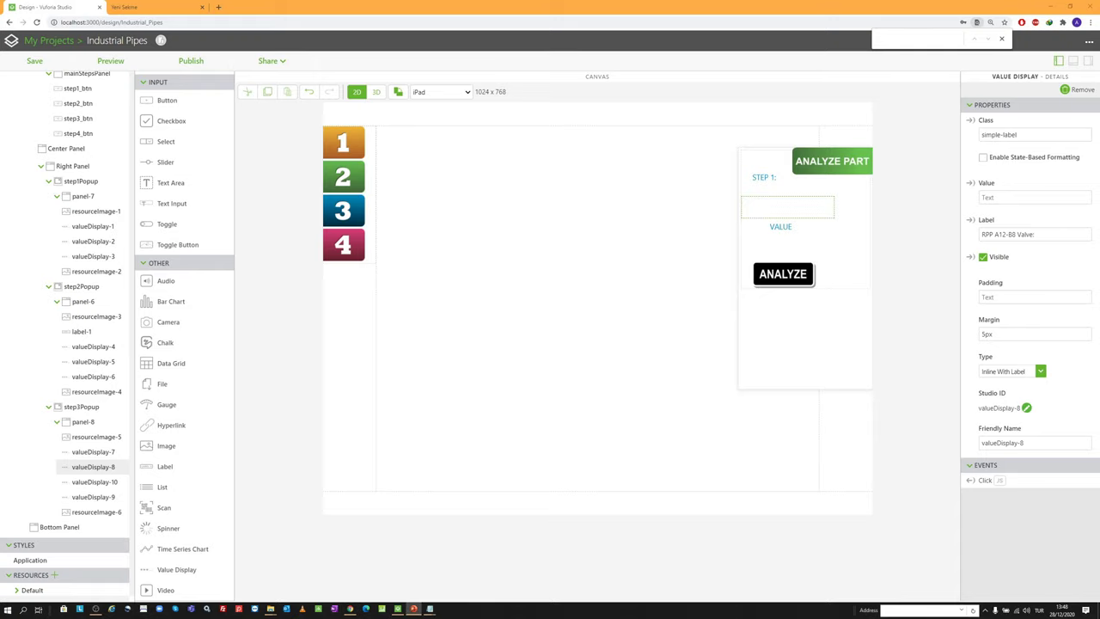
pyautogui.click(1019, 197)
pyautogui.write('Turn Valve BRP A12-B8')
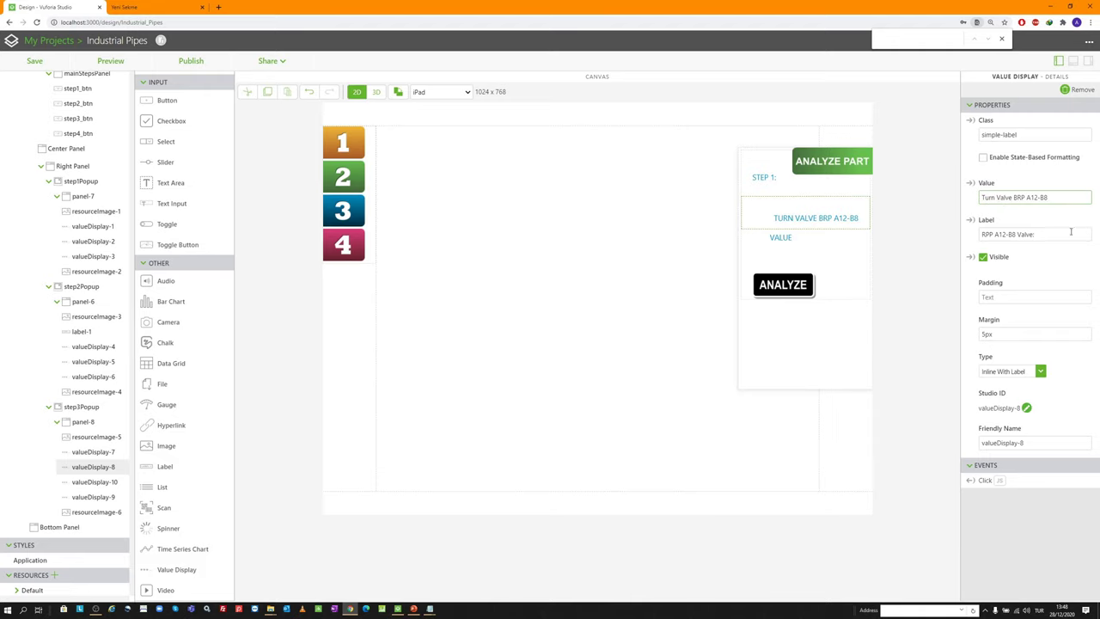
pyautogui.moveTo(1050, 232); pyautogui.dragTo(915, 233)
pyautogui.write('STEP 2:')
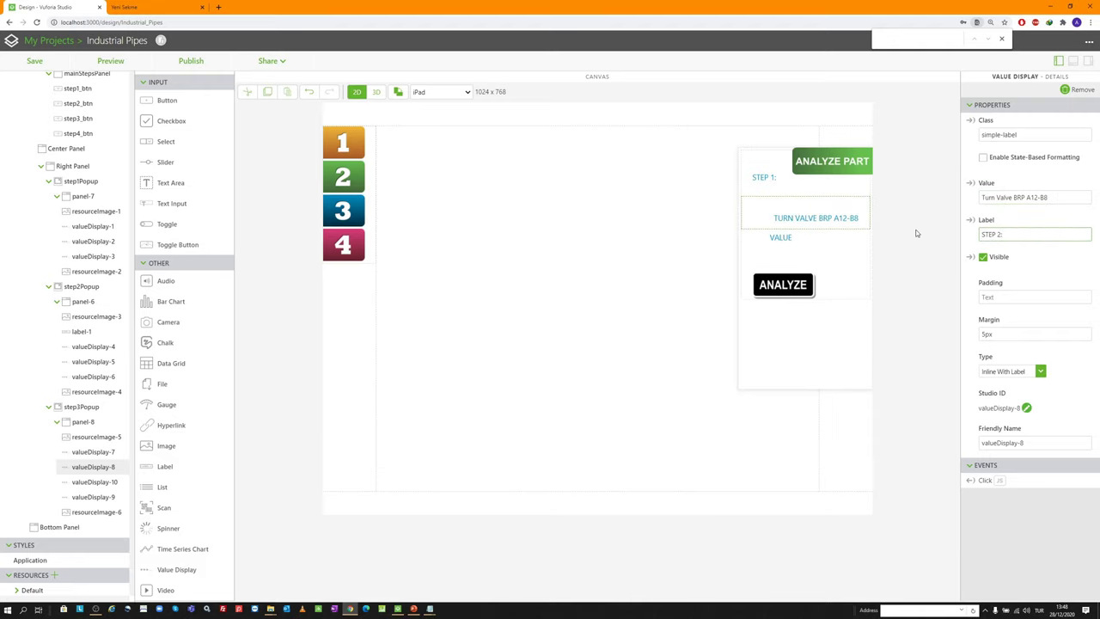
pyautogui.click(1000, 371)
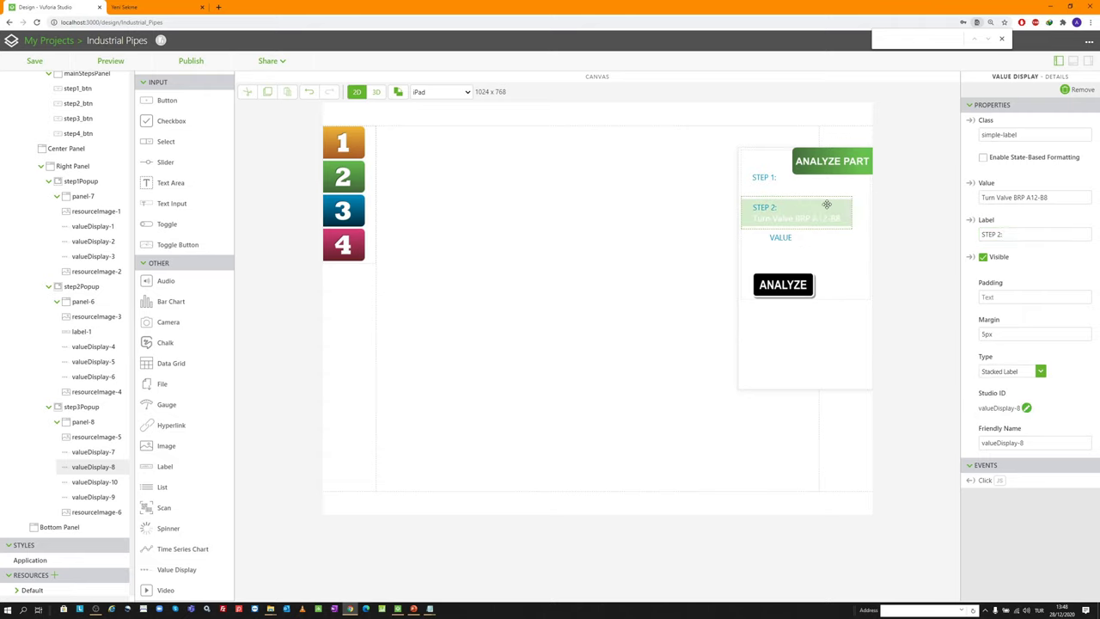
# Make valueDisplay-10 a stacked STEP 3: entry reading 'Remove bolts from valve RPP A12-B7', margin 5px
pyautogui.click(788, 237)
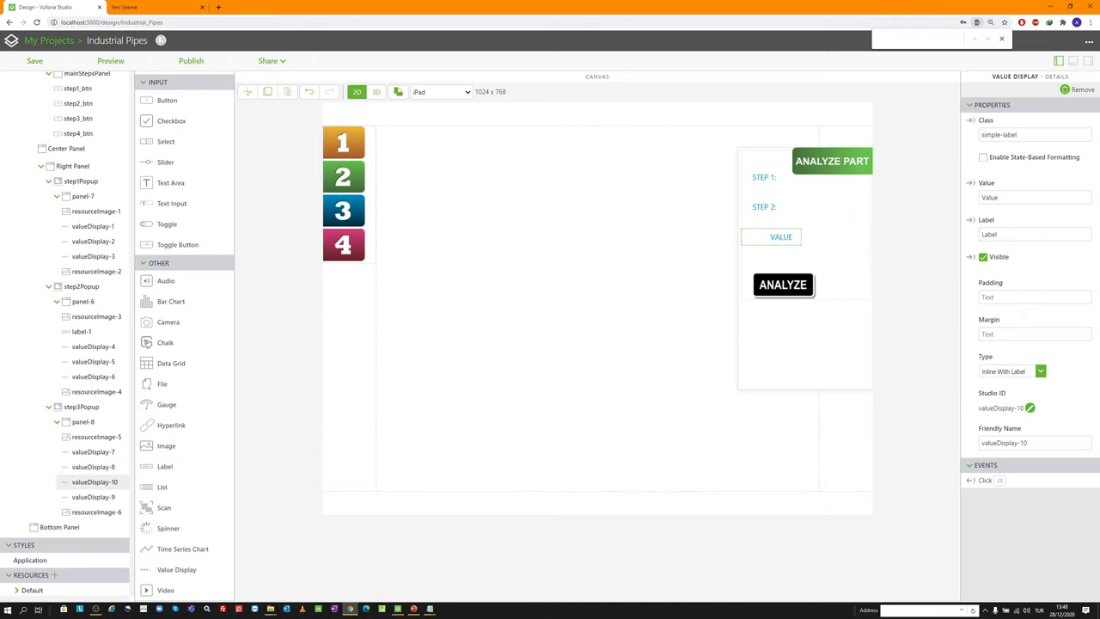
pyautogui.hotkey('alt', 'Tab')
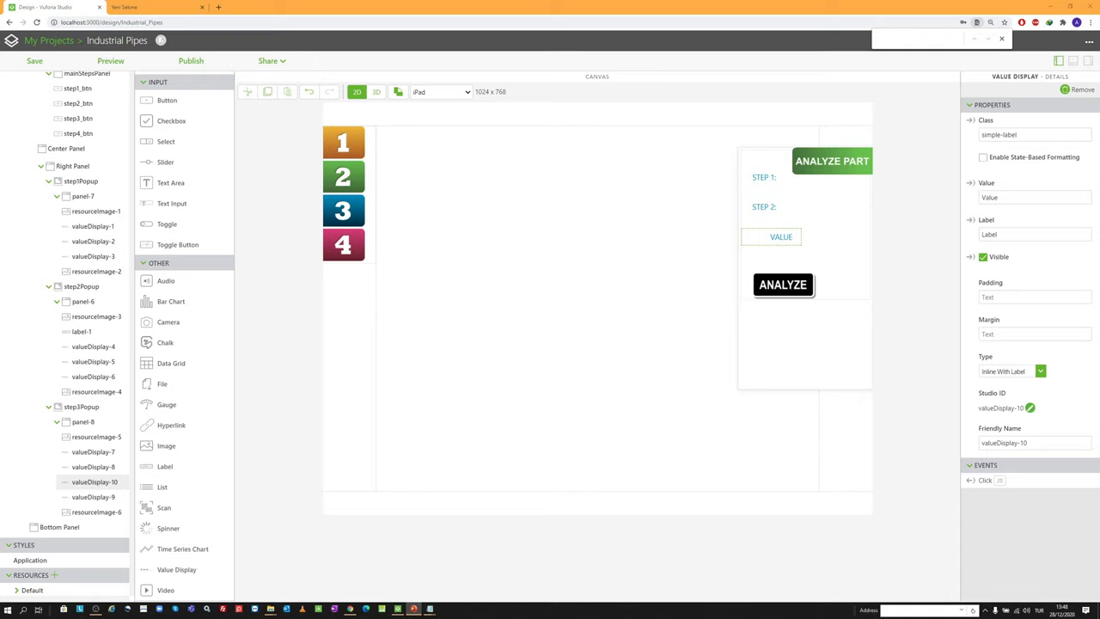
pyautogui.doubleClick(1009, 192)
pyautogui.write('Remove bolts from valve RPP A12-B7')
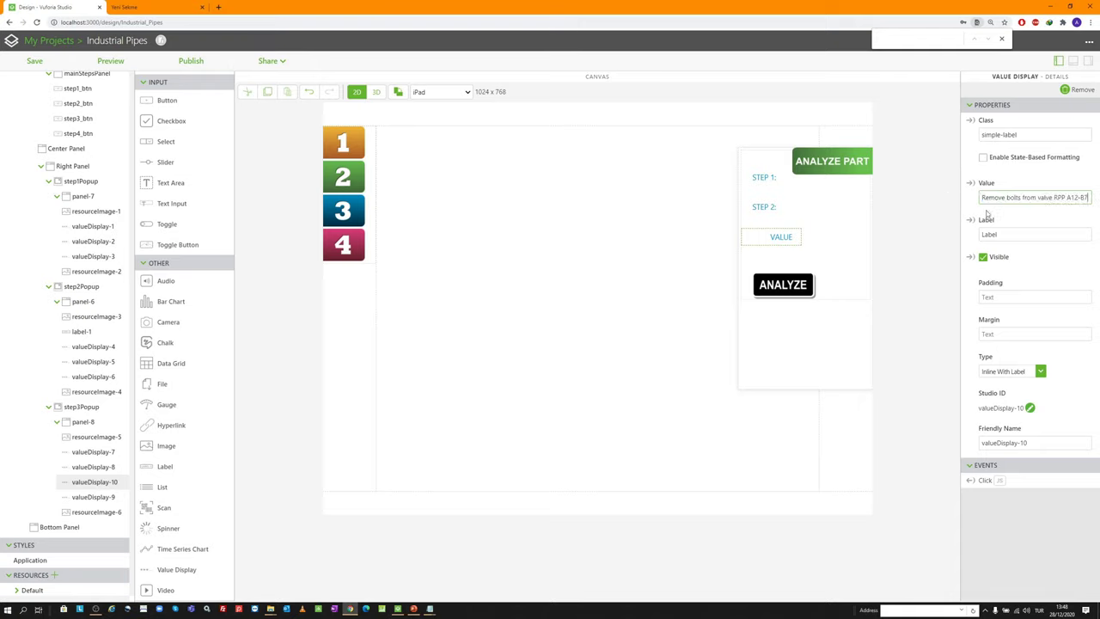
pyautogui.press('Tab')
pyautogui.write('STE')
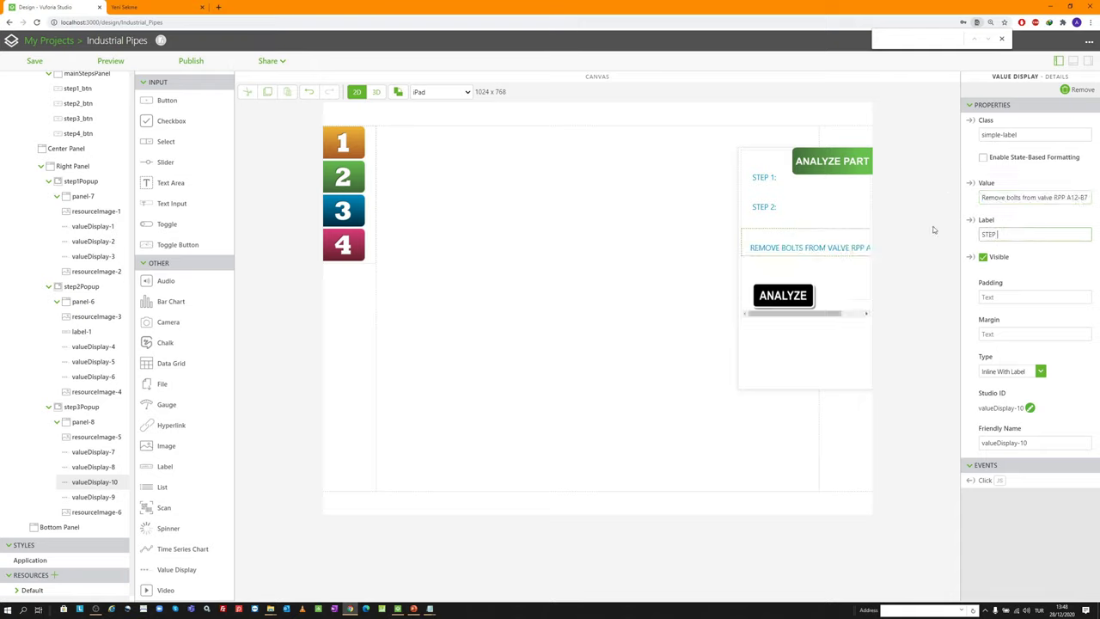
pyautogui.write('P 3:')
pyautogui.click(1012, 370)
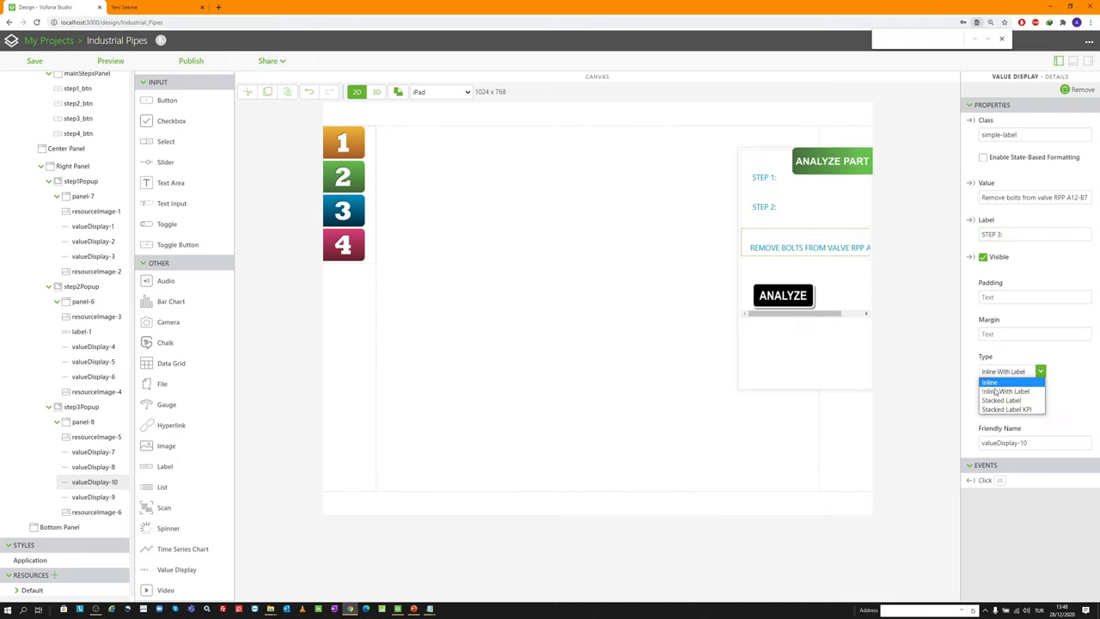
pyautogui.click(1001, 398)
pyautogui.click(995, 334)
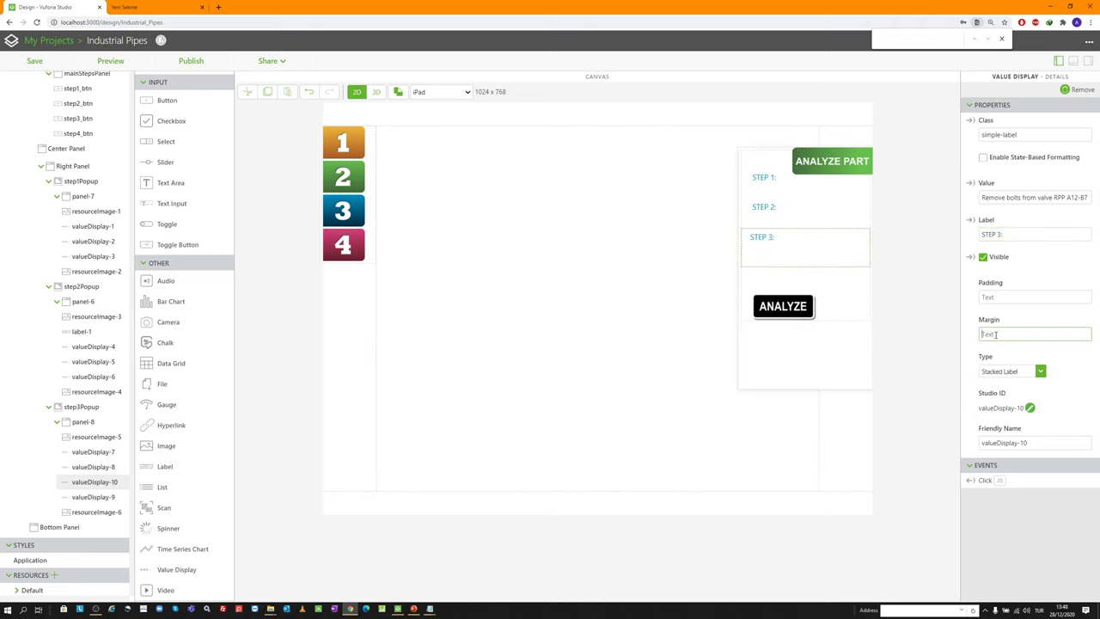
pyautogui.write('5px')
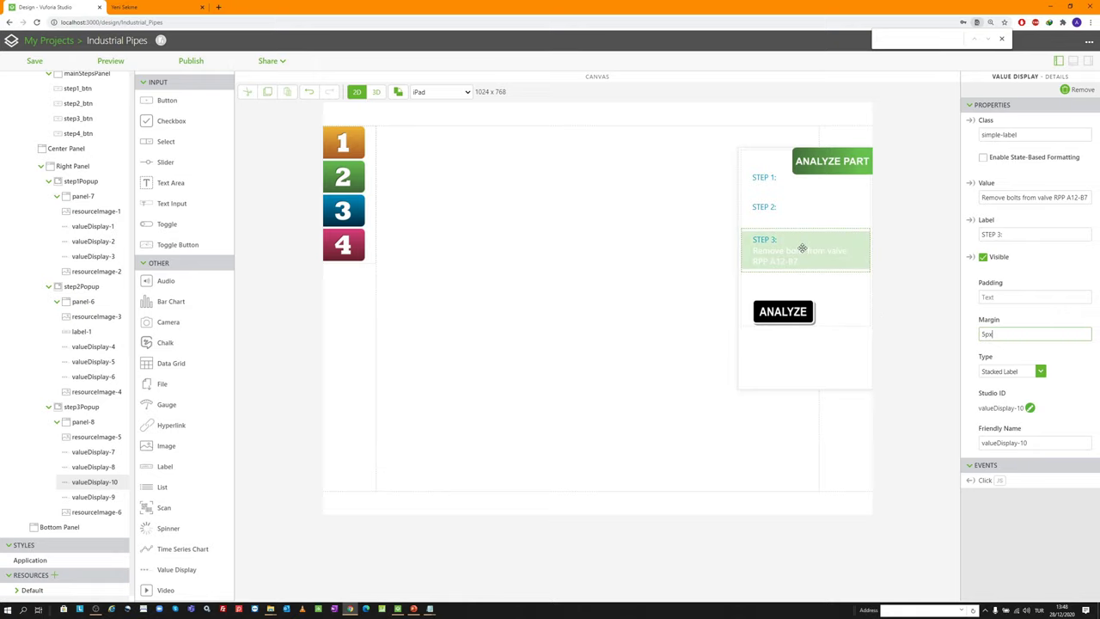
pyautogui.hotkey('alt', 'Tab')
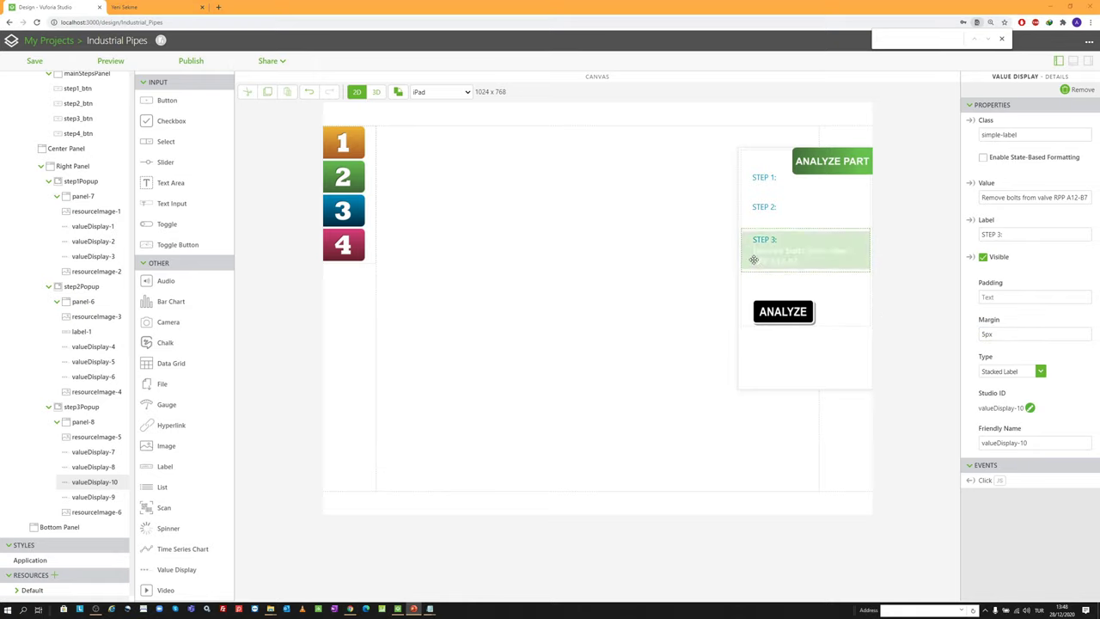
# Make valueDisplay-9 a stacked STEP 4: entry reading 'Remove valve RPP A12-B7'
pyautogui.click(788, 285)
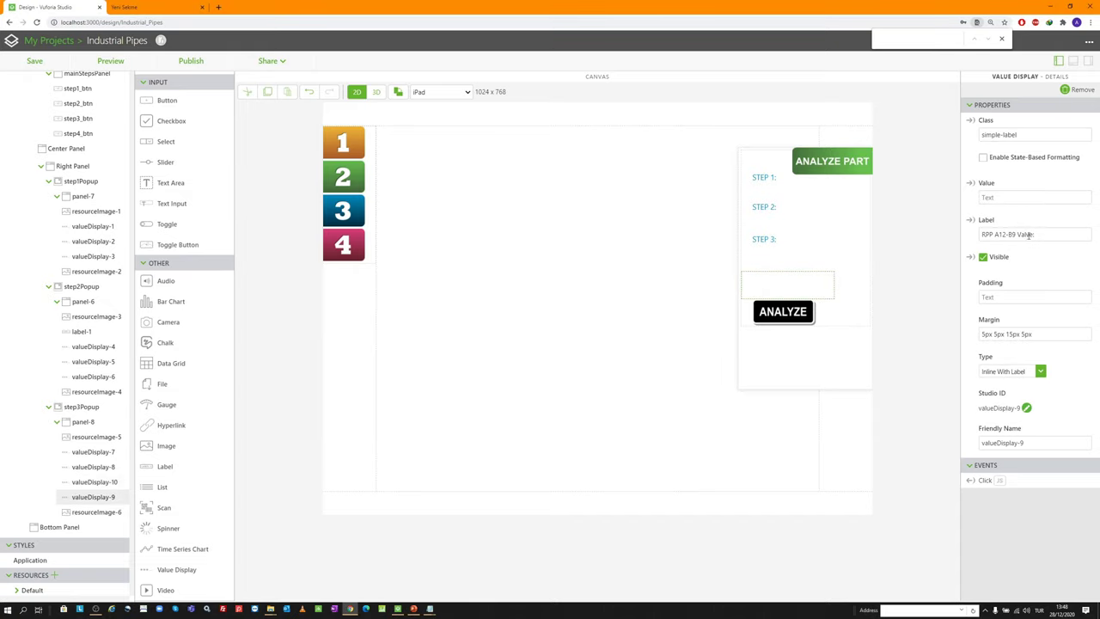
pyautogui.click(1013, 197)
pyautogui.write('Remove valve RPP A12-B7')
pyautogui.moveTo(1057, 236); pyautogui.dragTo(908, 226)
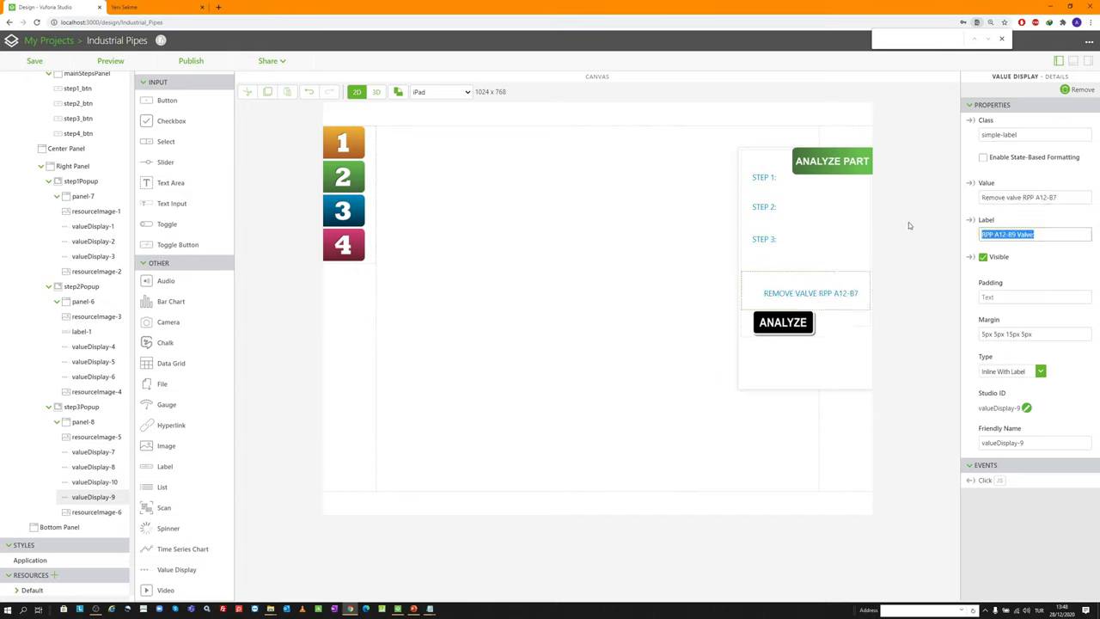
pyautogui.write('STEP 4:')
pyautogui.click(1012, 373)
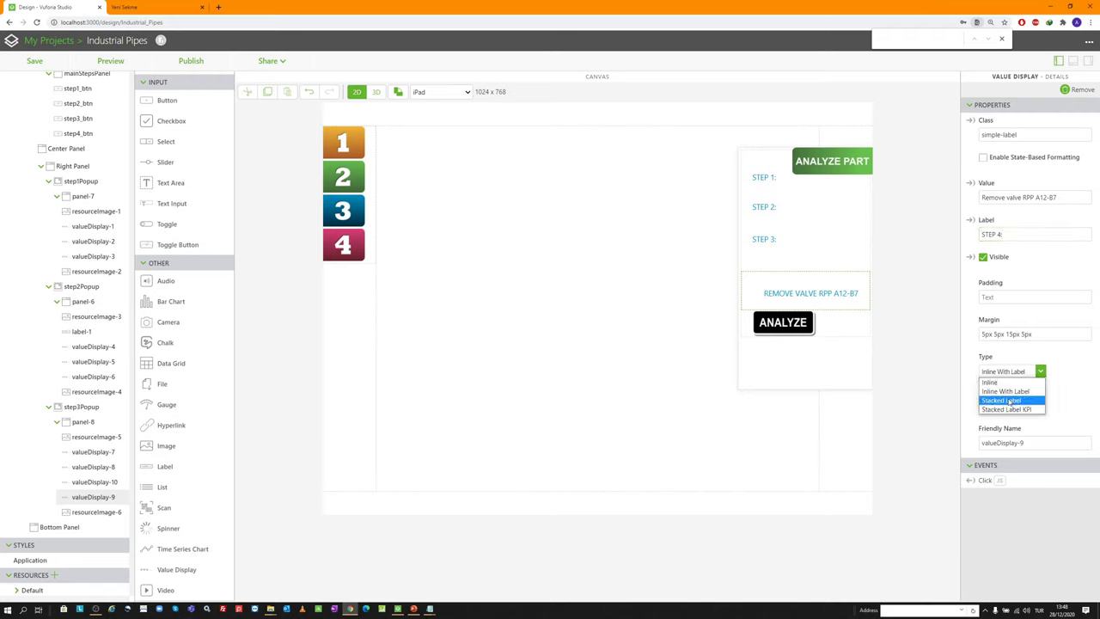
pyautogui.click(1008, 400)
pyautogui.moveTo(778, 284); pyautogui.dragTo(859, 268)
pyautogui.click(82, 407)
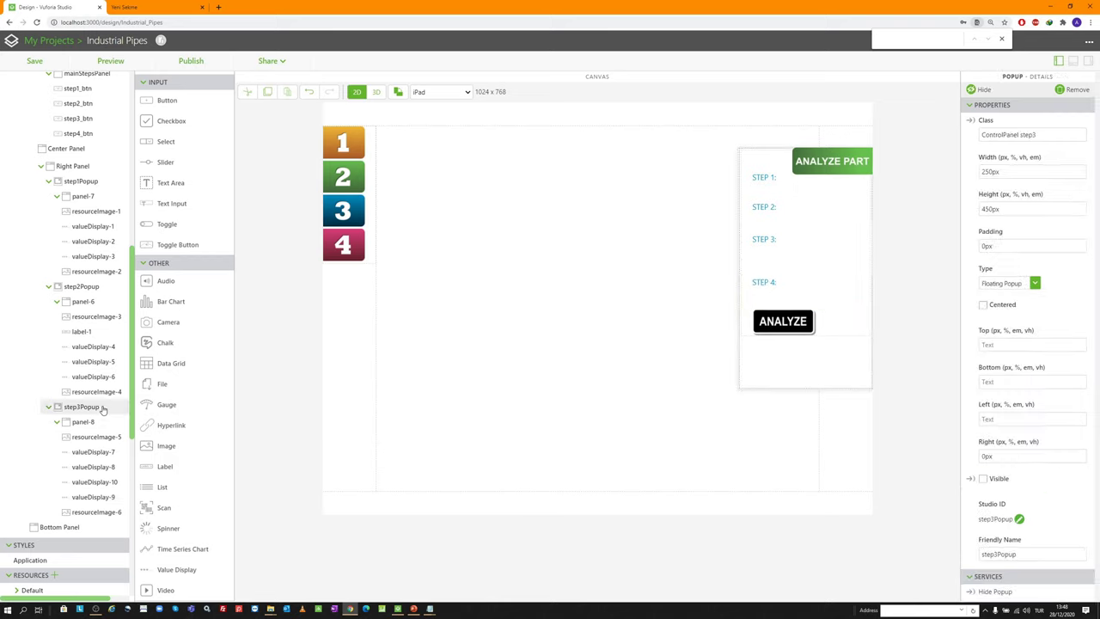
# Set step3Popup visible, save the project, and check its four steps in Preview
pyautogui.click(983, 478)
pyautogui.click(34, 60)
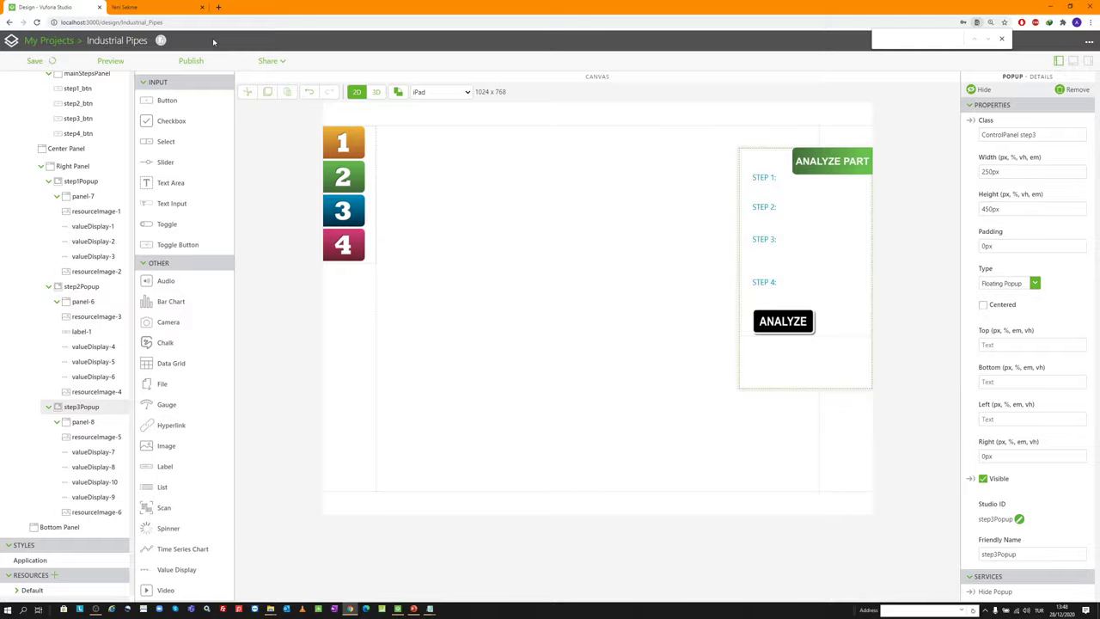
pyautogui.click(110, 60)
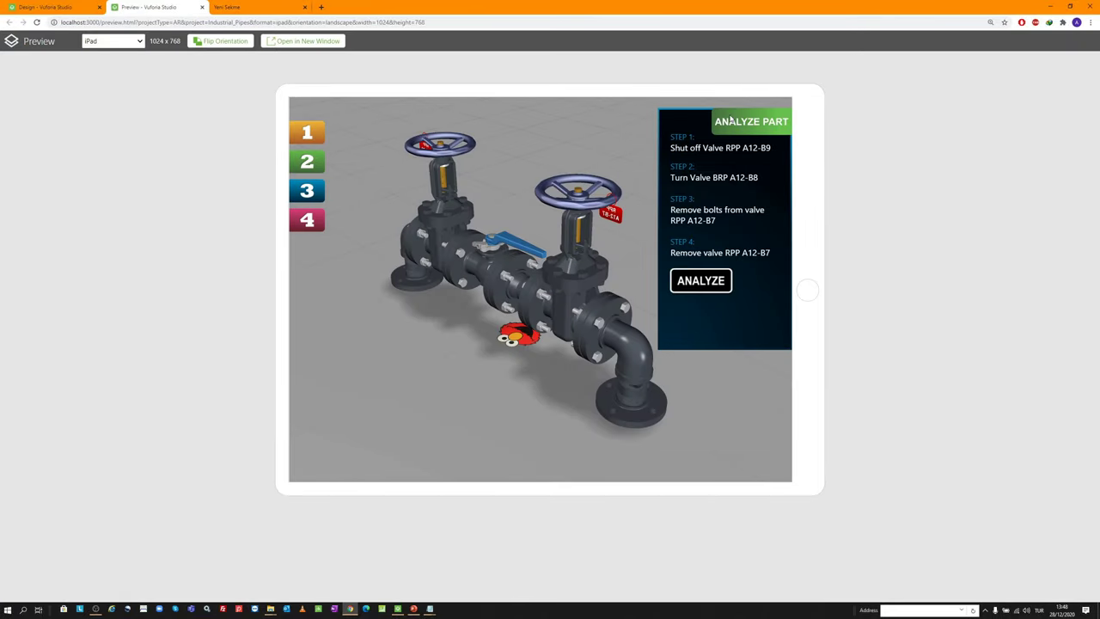
pyautogui.click(202, 7)
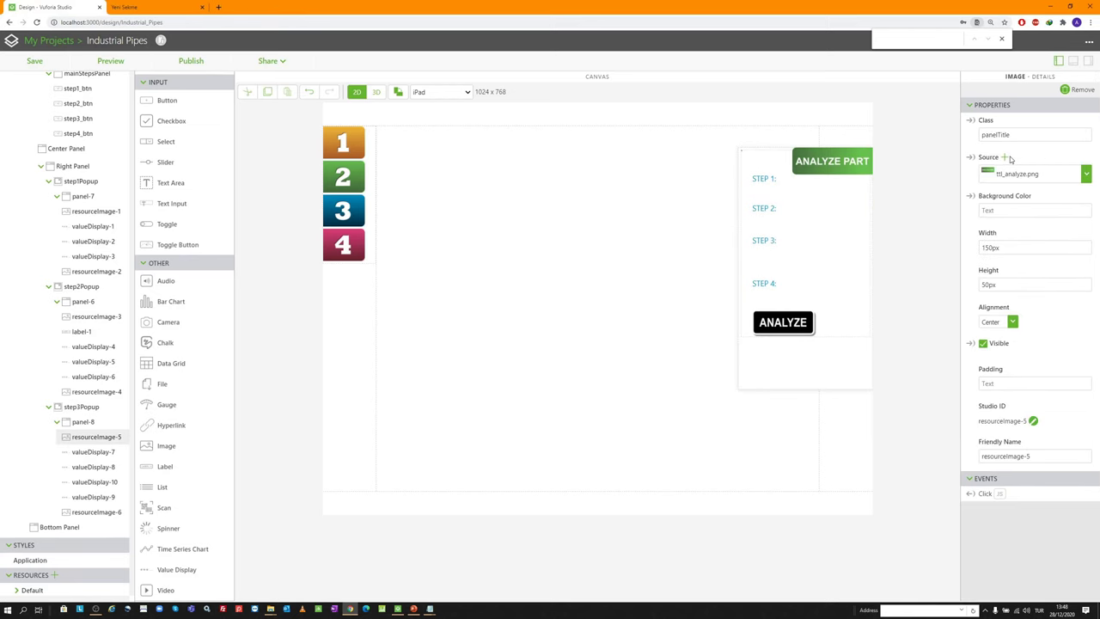
# Replace the popup title image with ttl_replace.png (REPLACE PART)
pyautogui.click(1003, 158)
pyautogui.scroll(-3, 593, 258)
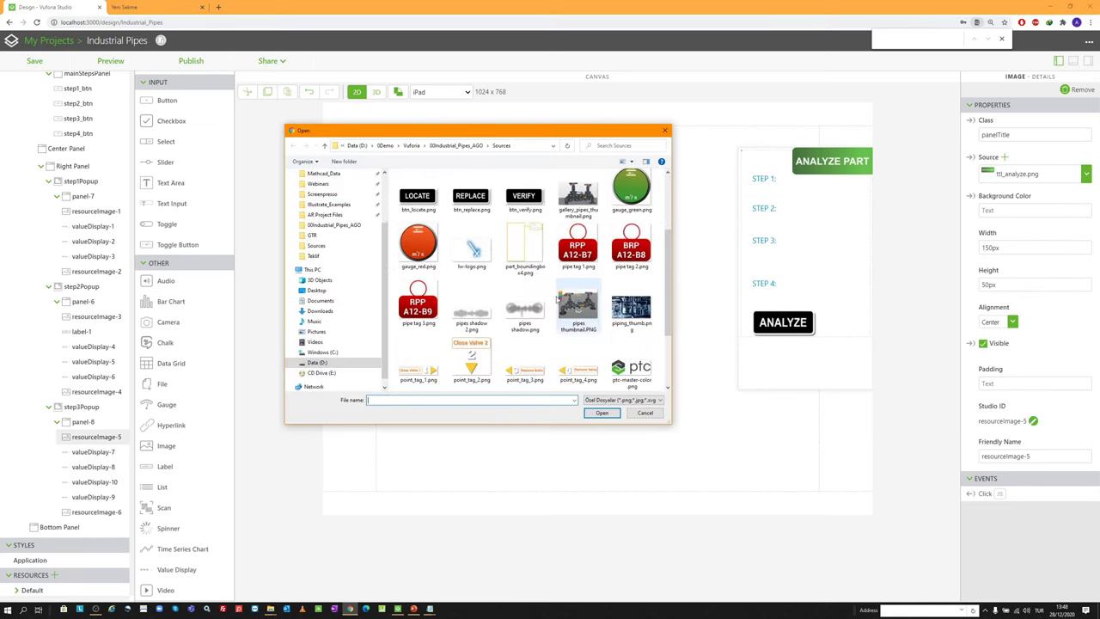
pyautogui.scroll(3, 593, 255)
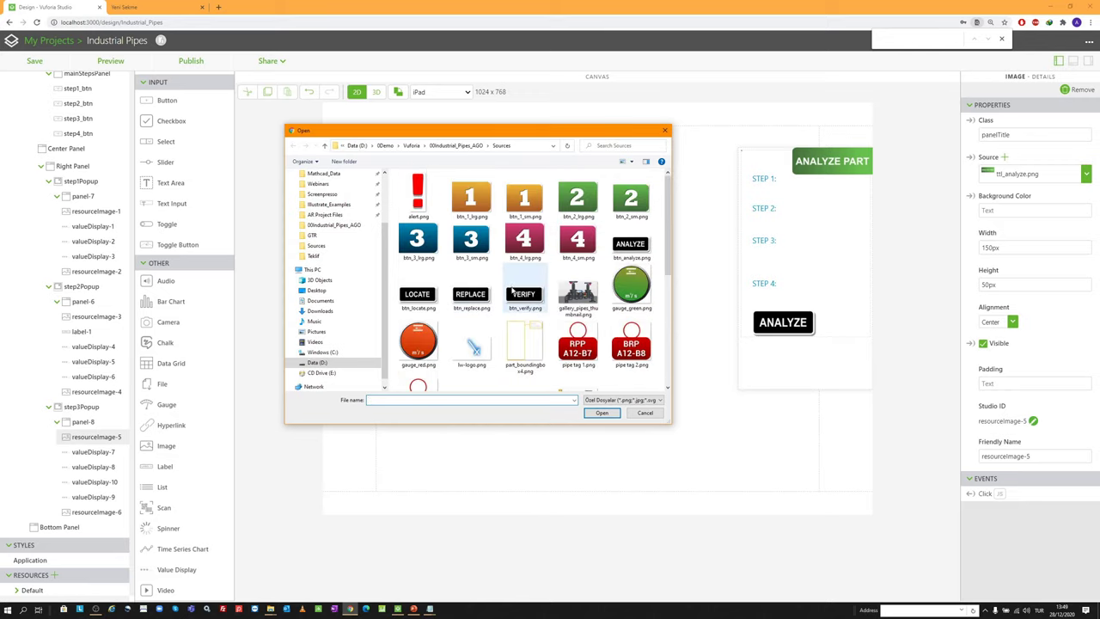
pyautogui.scroll(-3, 619, 292)
pyautogui.doubleClick(640, 327)
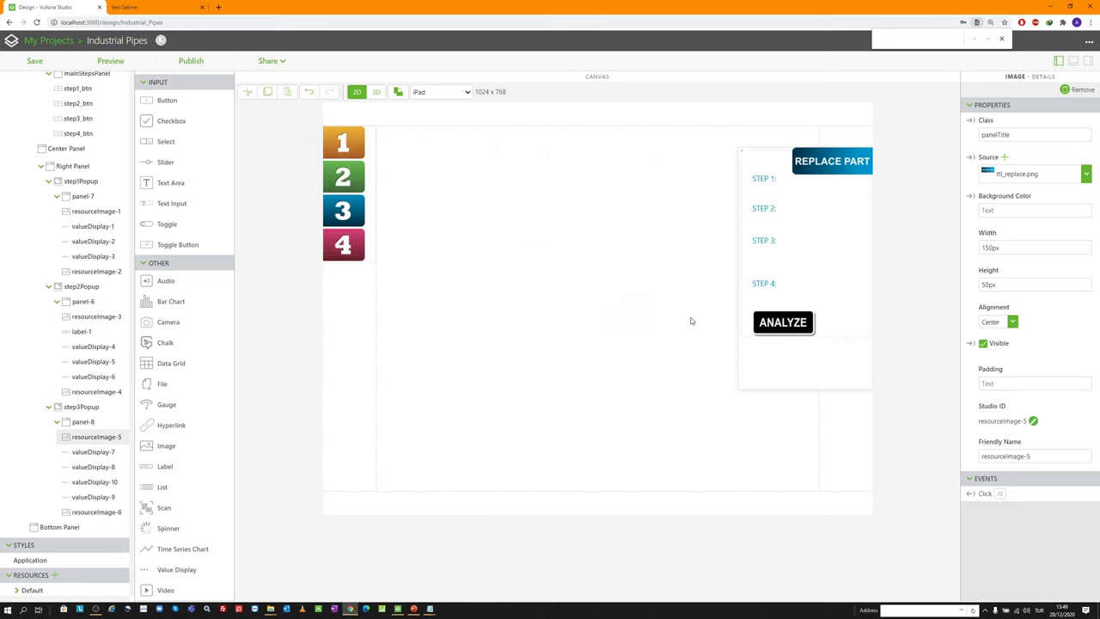
# Replace the ANALYZE button image with btn_replace.png (REPLACE)
pyautogui.click(778, 324)
pyautogui.click(1003, 158)
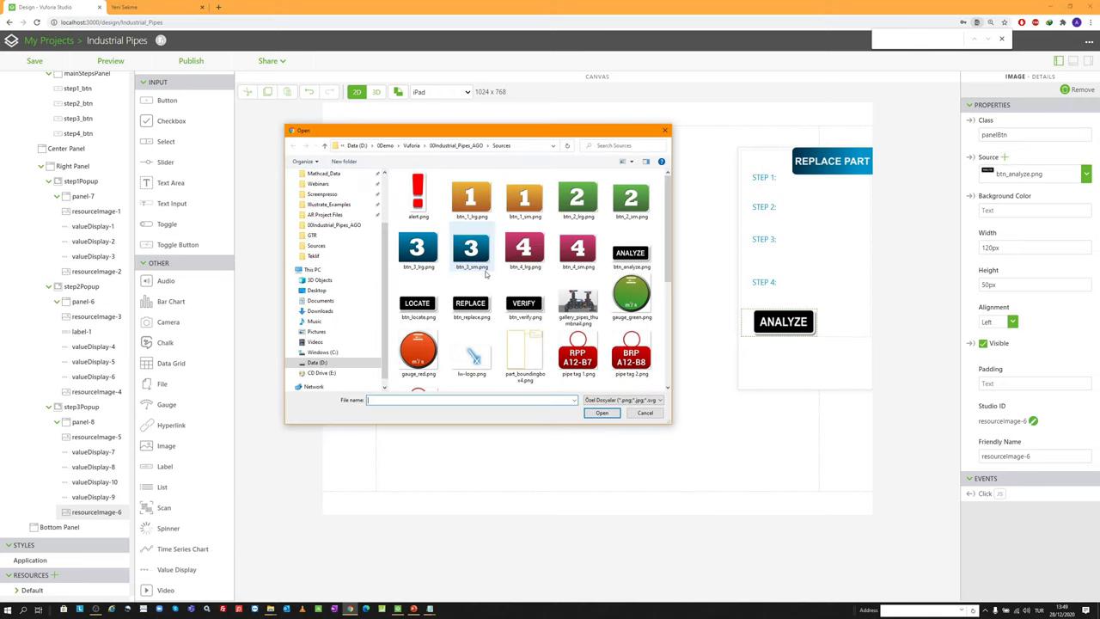
pyautogui.doubleClick(471, 300)
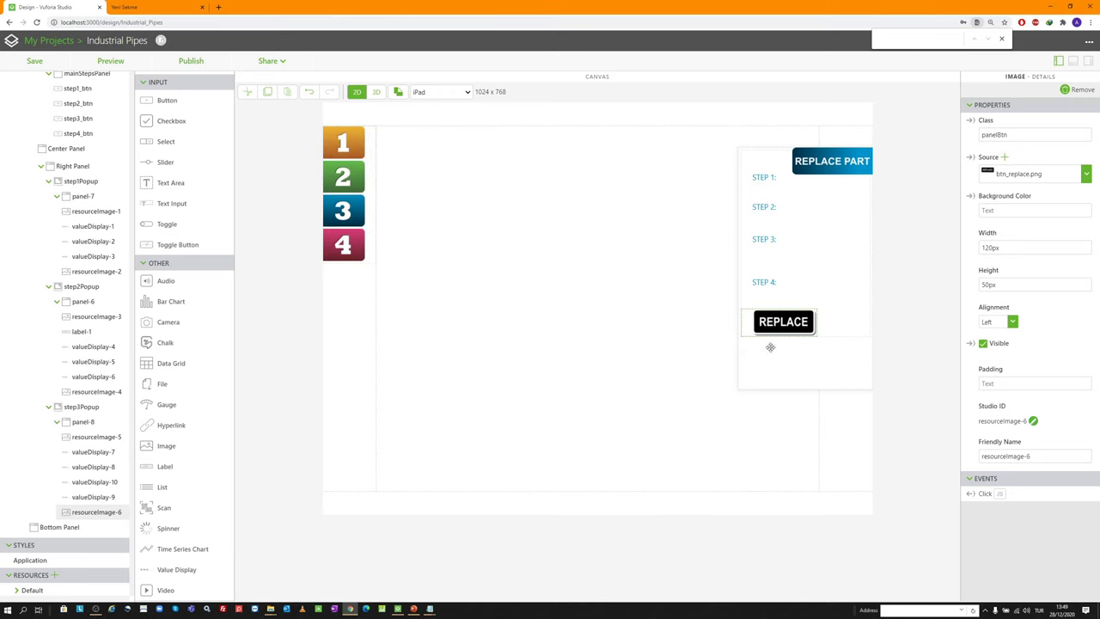
pyautogui.click(83, 406)
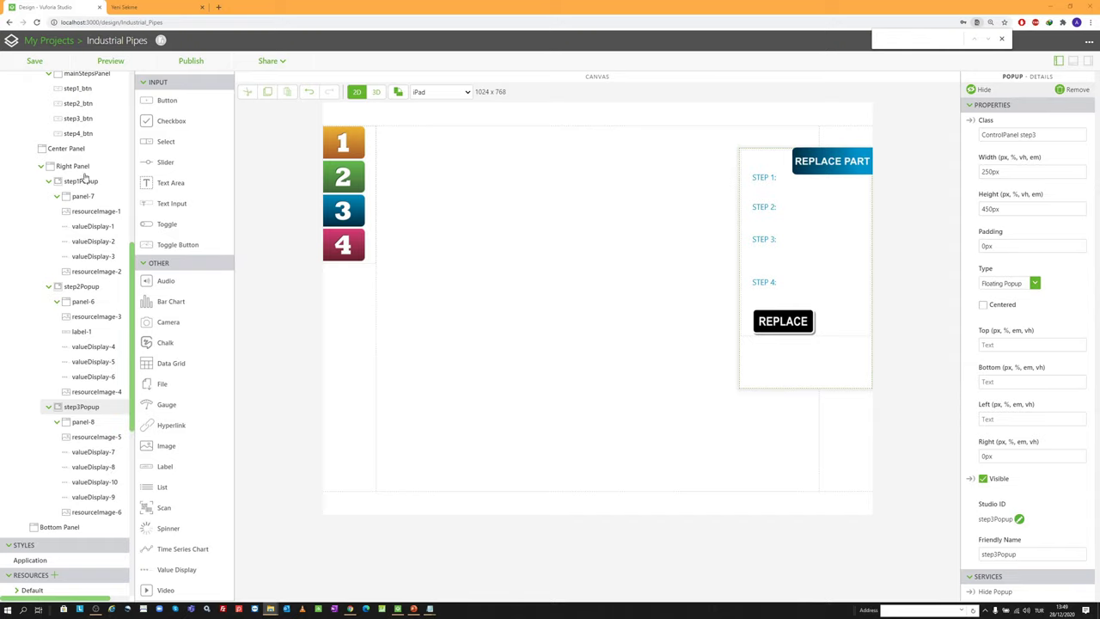
# Paste a copy of step3Popup into the Right Panel
pyautogui.click(93, 413)
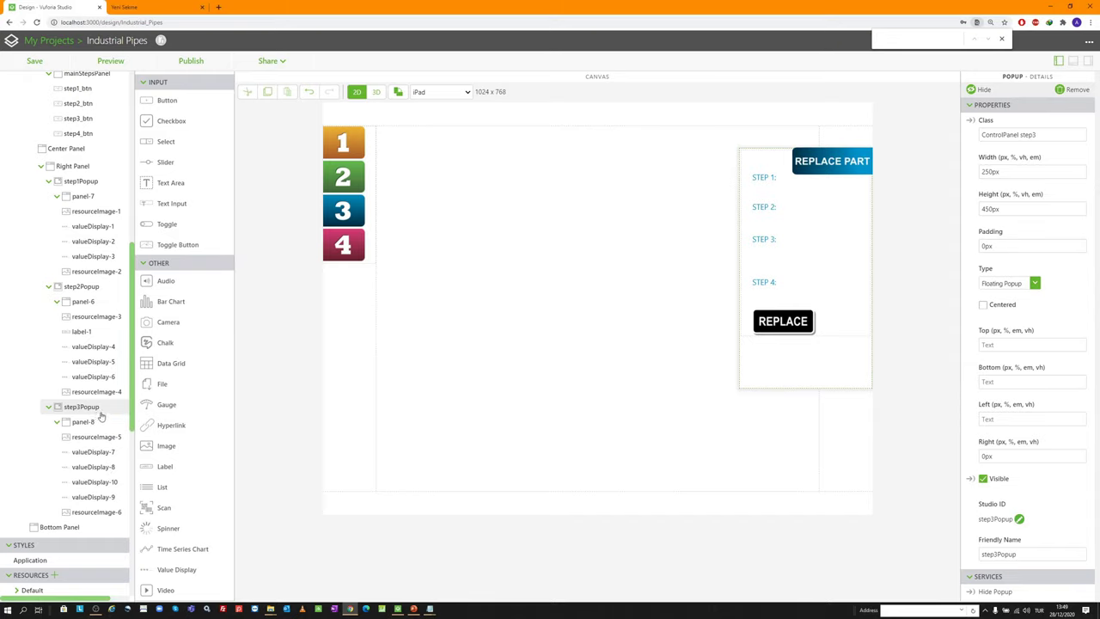
pyautogui.click(77, 166)
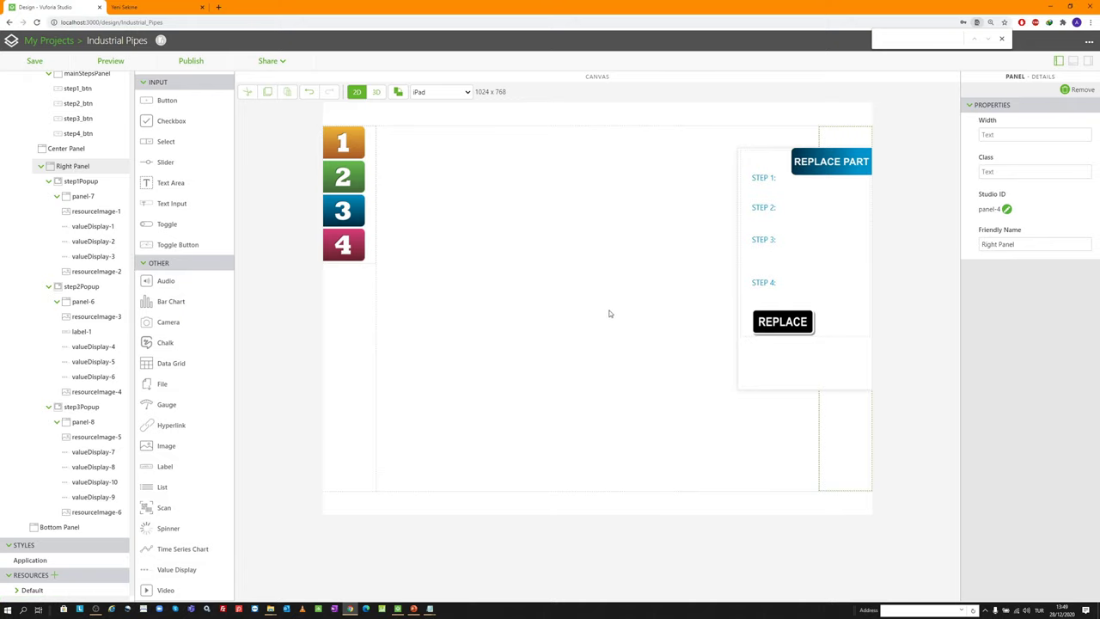
pyautogui.hotkey('ctrl', 'v')
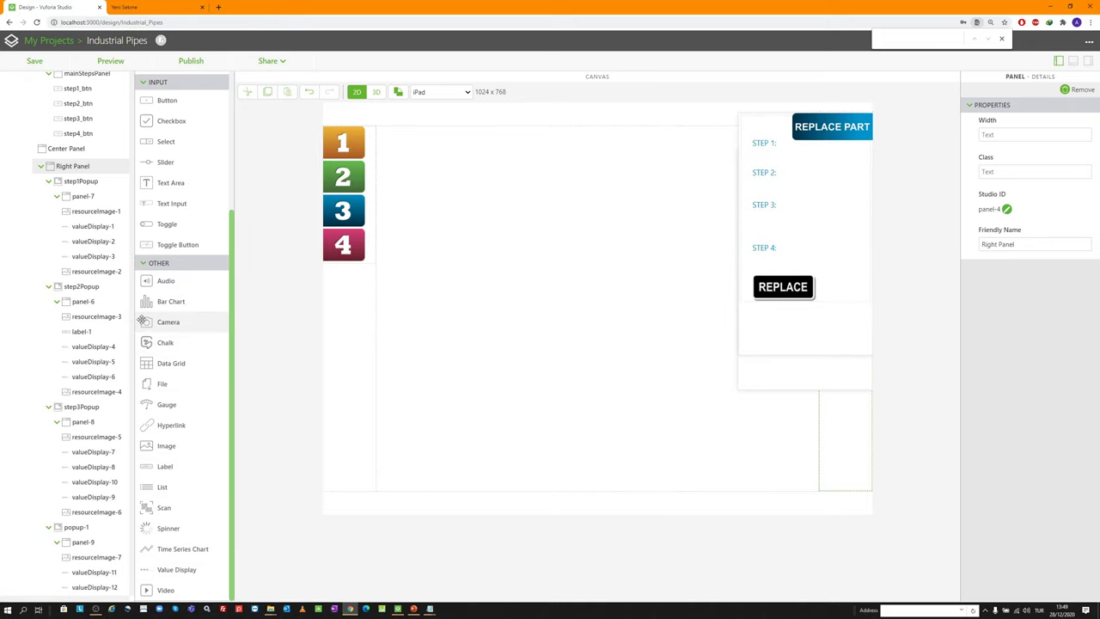
pyautogui.click(93, 526)
# Give the copy class ControlPanel step4 and Studio ID step4Popup
pyautogui.scroll(-3, 92, 519)
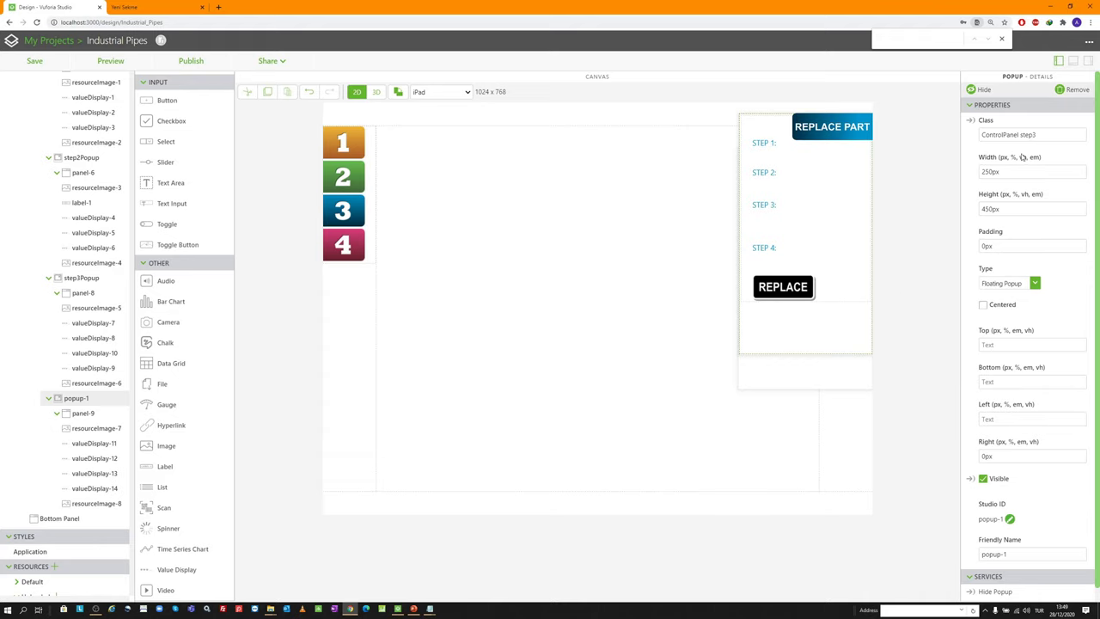
pyautogui.click(1048, 135)
pyautogui.write('4')
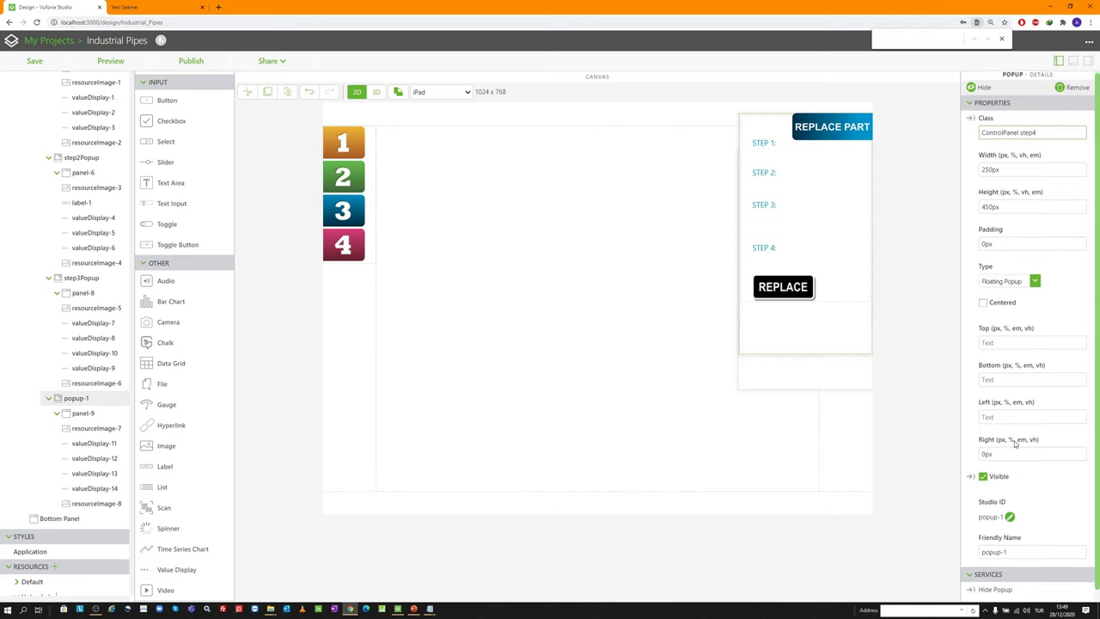
pyautogui.scroll(-1, 1023, 387)
pyautogui.click(1011, 504)
pyautogui.write('step4Popup')
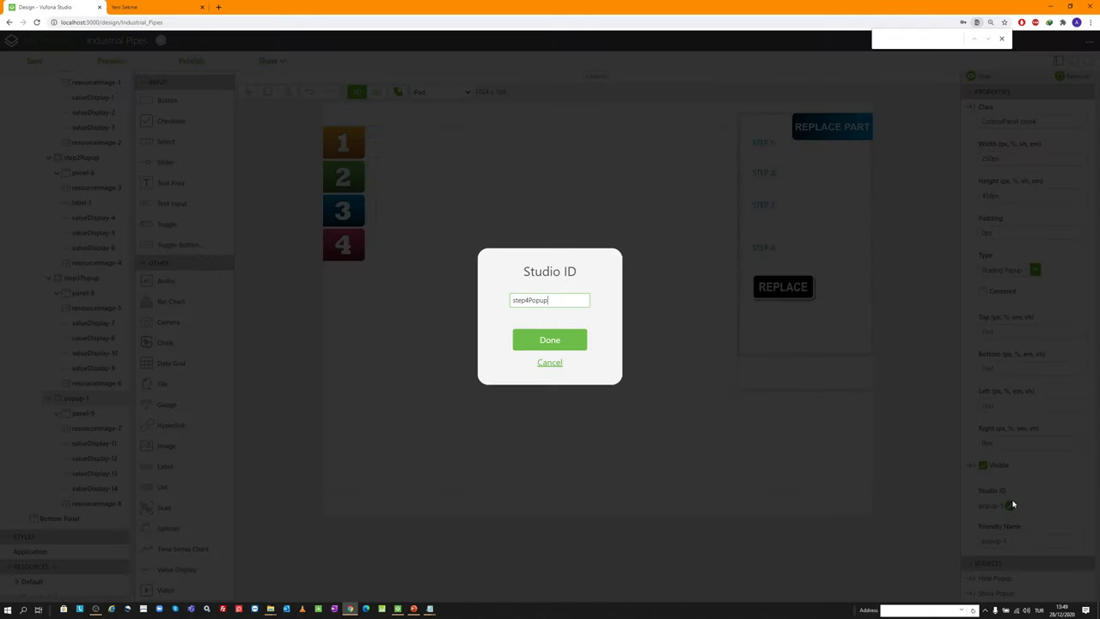
pyautogui.press('Return')
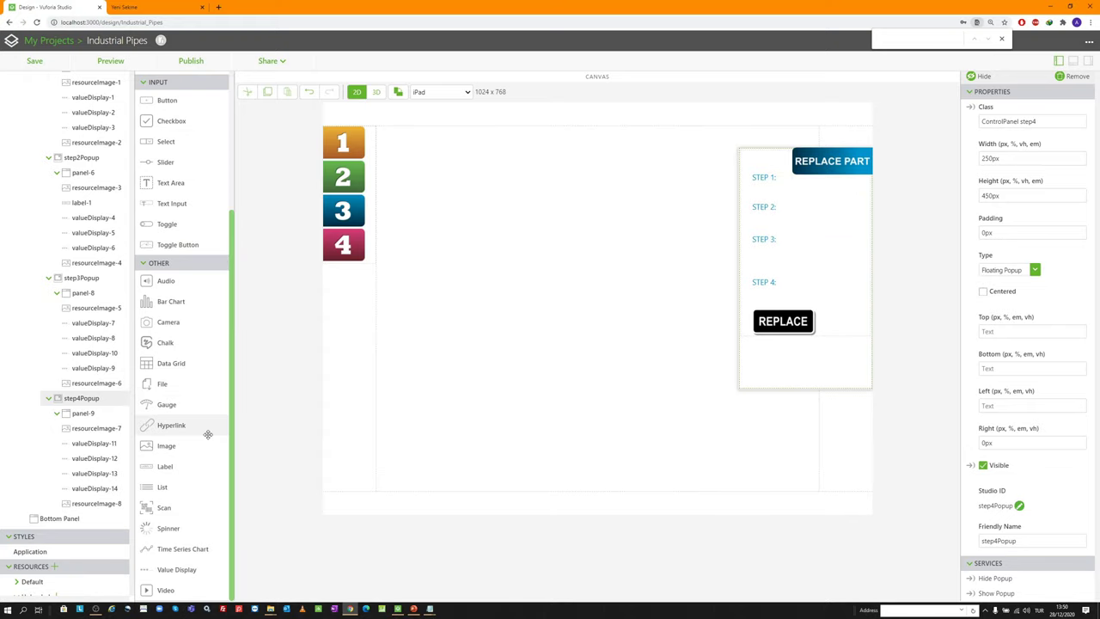
pyautogui.click(95, 443)
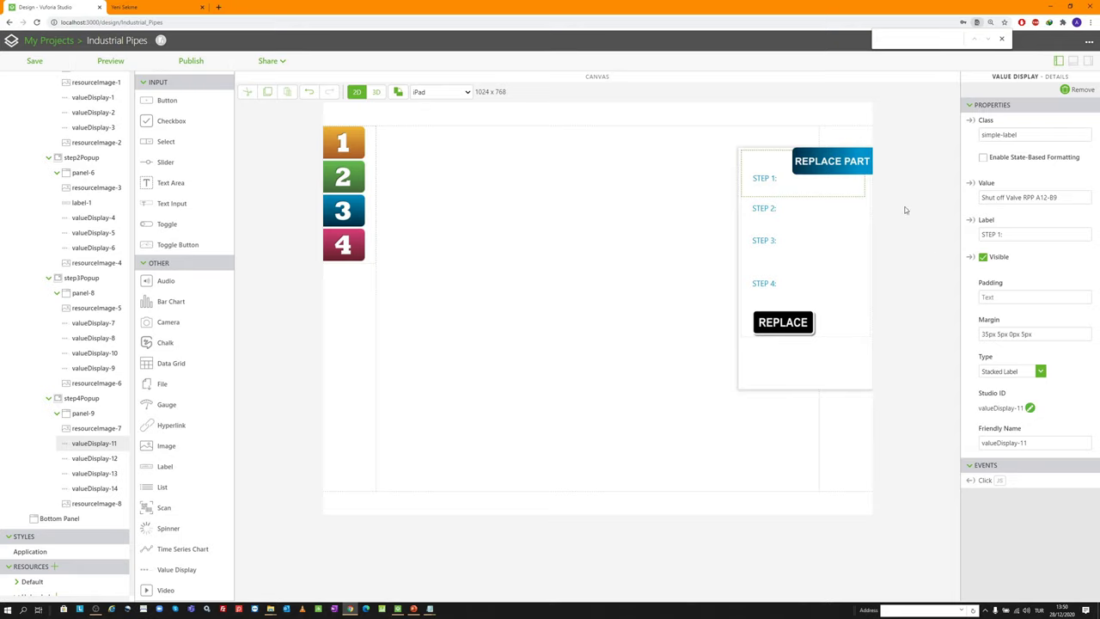
# Delete valueDisplay-11 (STEP 1) and valueDisplay-13 (STEP 3) from step4Popup
pyautogui.click(1076, 91)
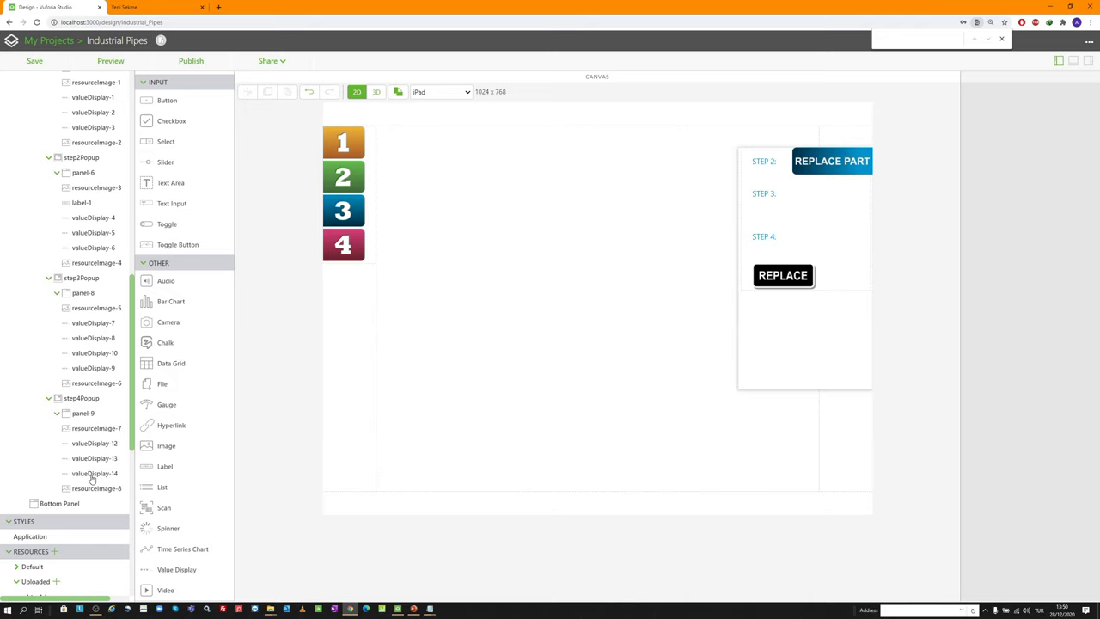
pyautogui.click(92, 473)
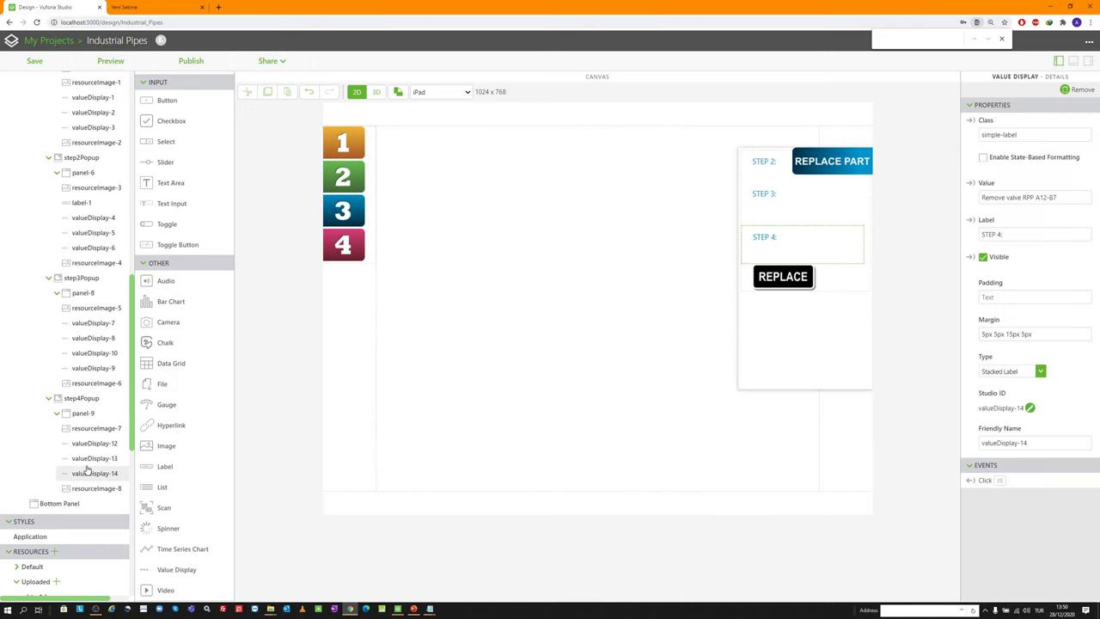
pyautogui.click(91, 458)
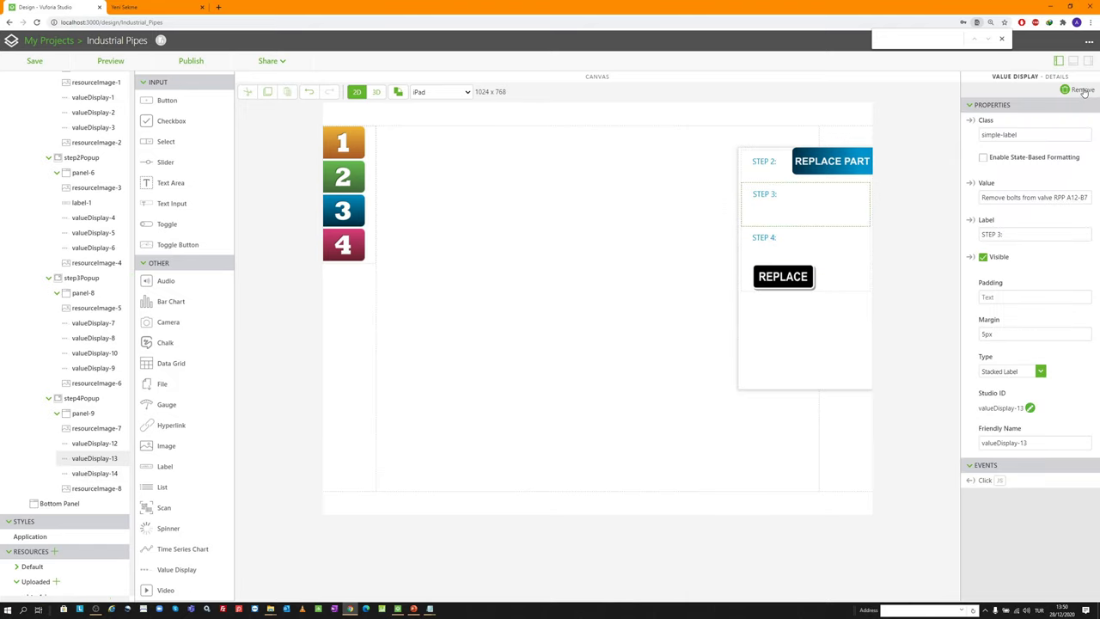
pyautogui.click(1078, 90)
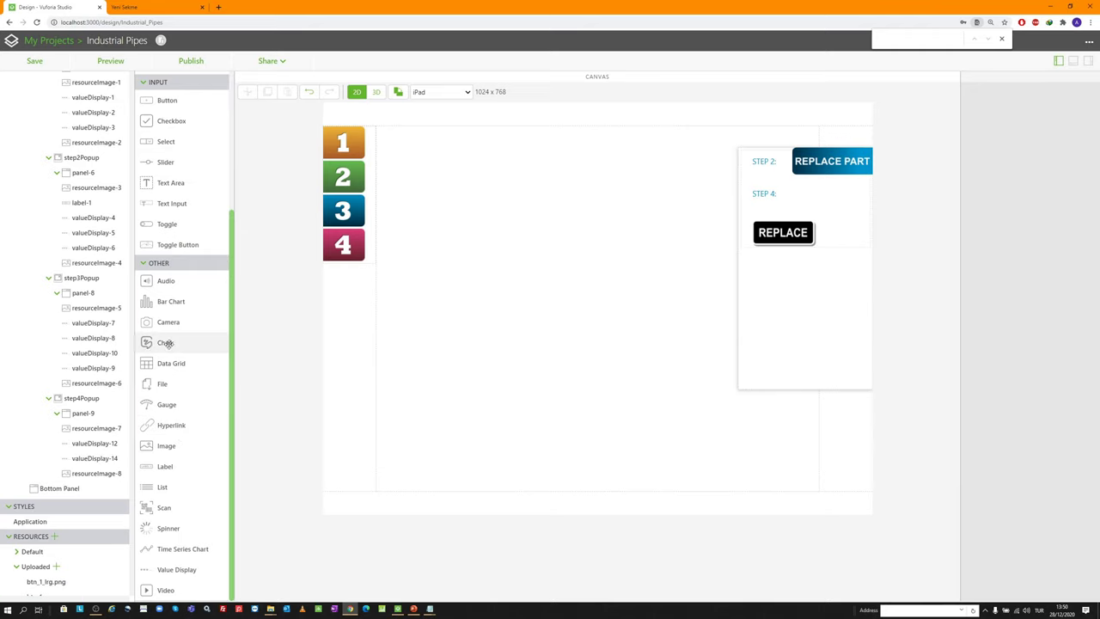
pyautogui.scroll(2, 163, 344)
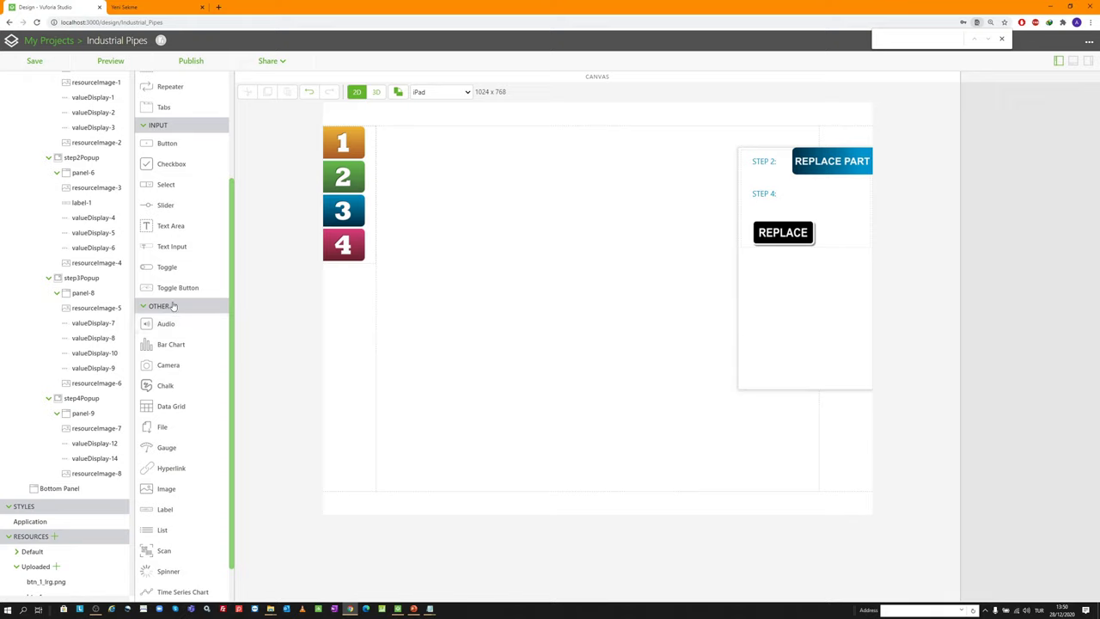
pyautogui.moveTo(180, 264); pyautogui.dragTo(787, 222)
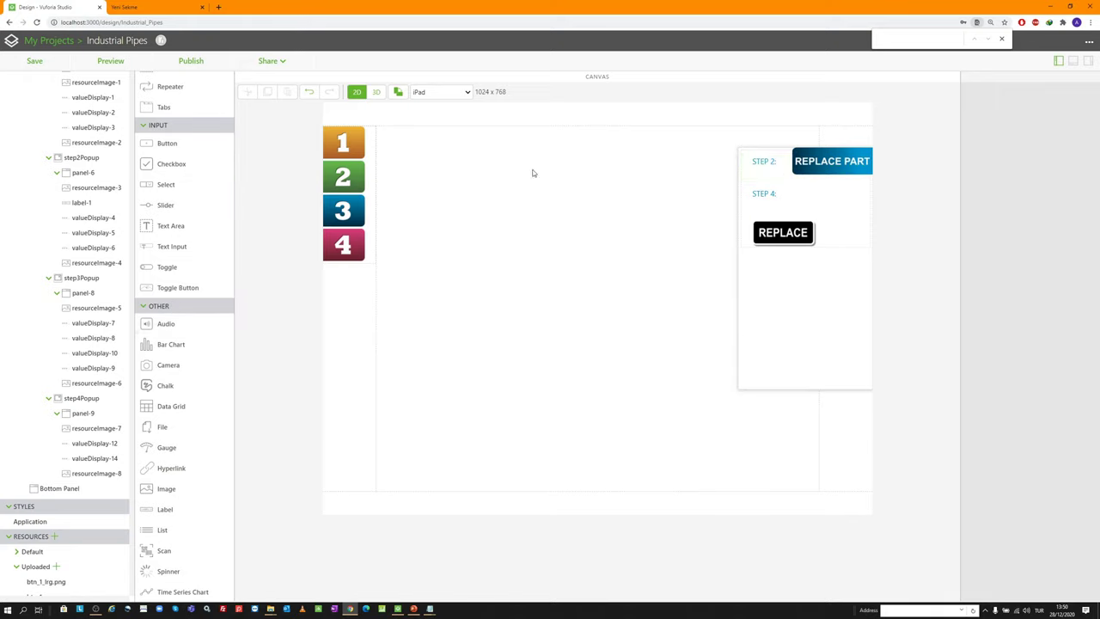
pyautogui.scroll(2, 193, 178)
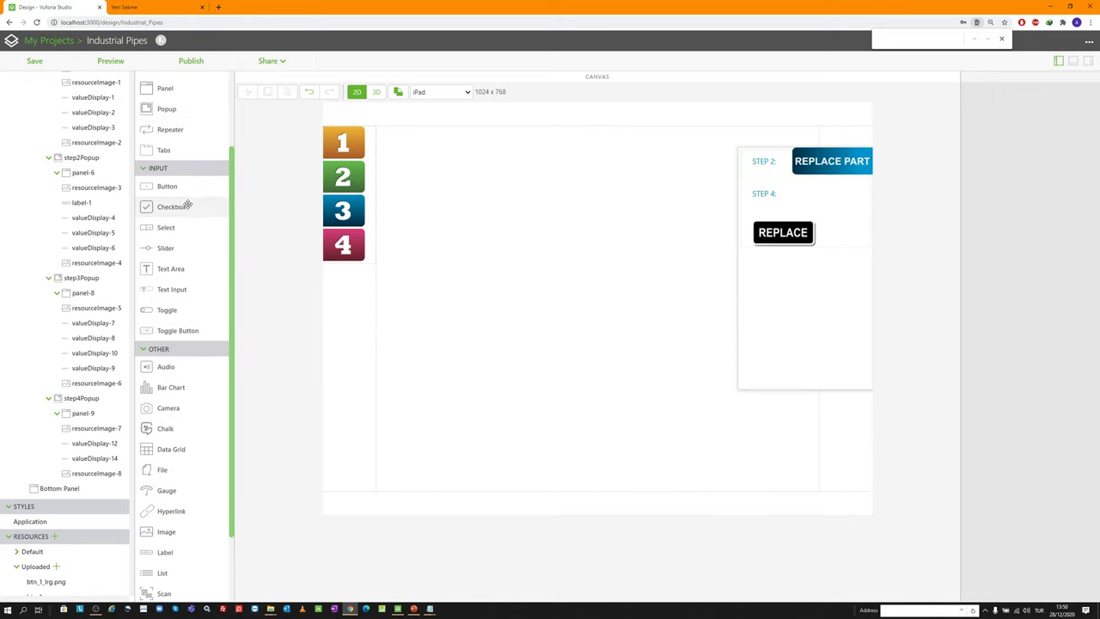
# Add checkbox-1 under resourceImage-7 with margin 60px 5px 5px 5px
pyautogui.moveTo(186, 207); pyautogui.dragTo(787, 182)
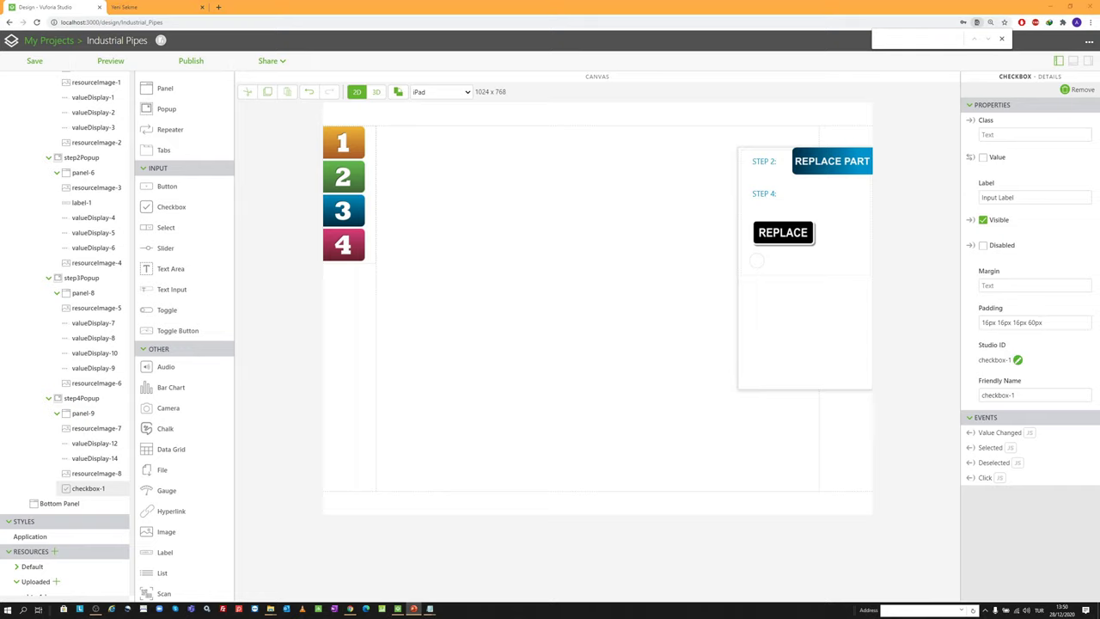
pyautogui.click(1014, 286)
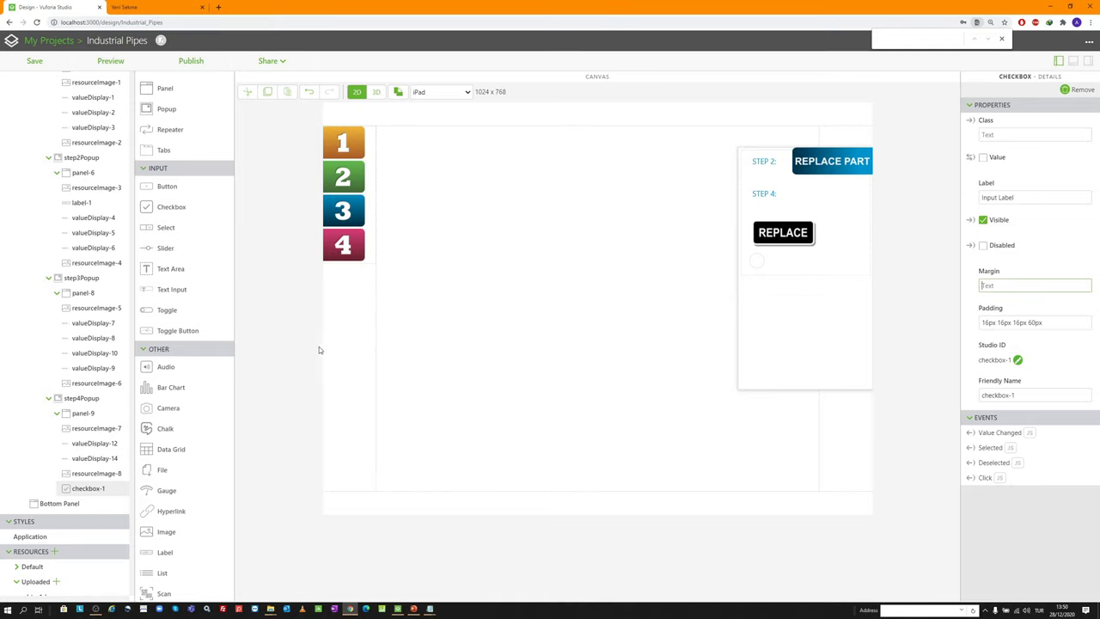
pyautogui.moveTo(86, 488); pyautogui.dragTo(99, 433)
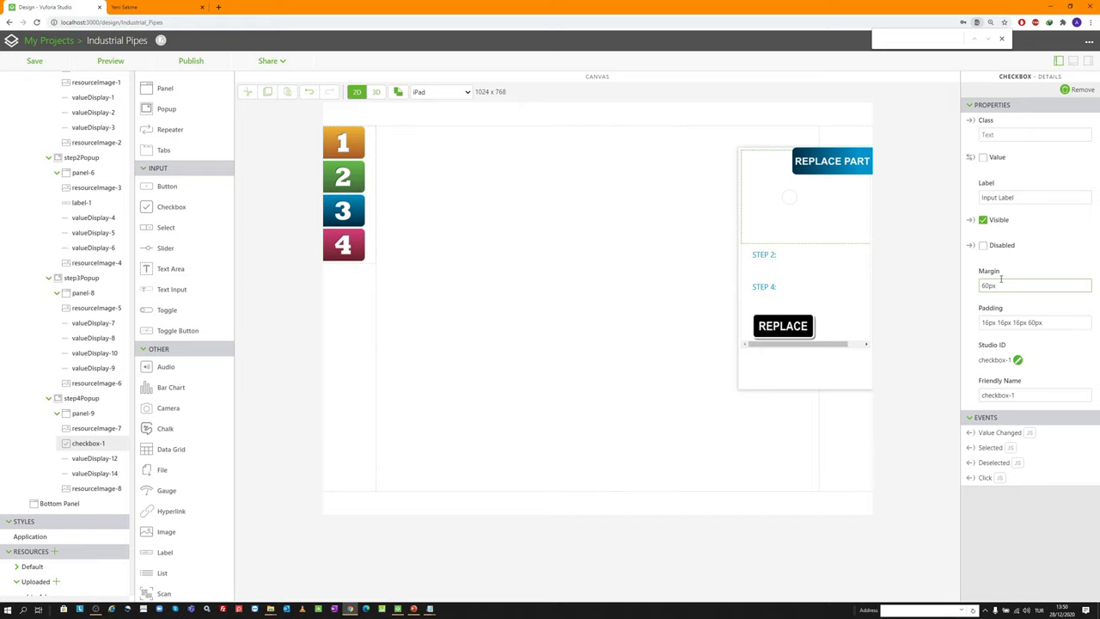
pyautogui.write('5px')
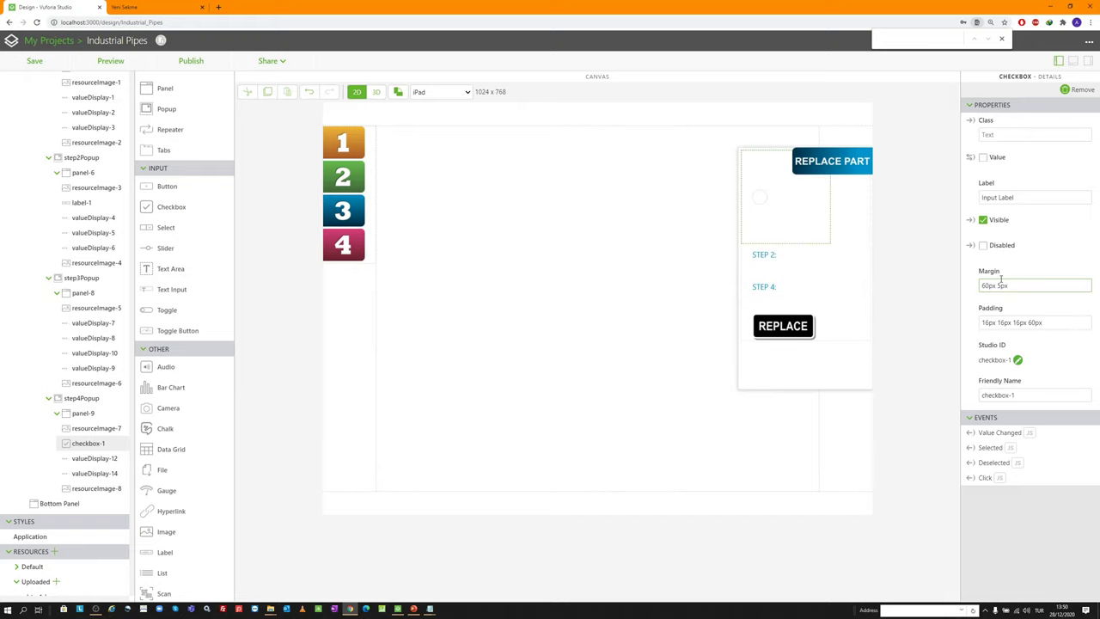
pyautogui.write(' 5px 5px')
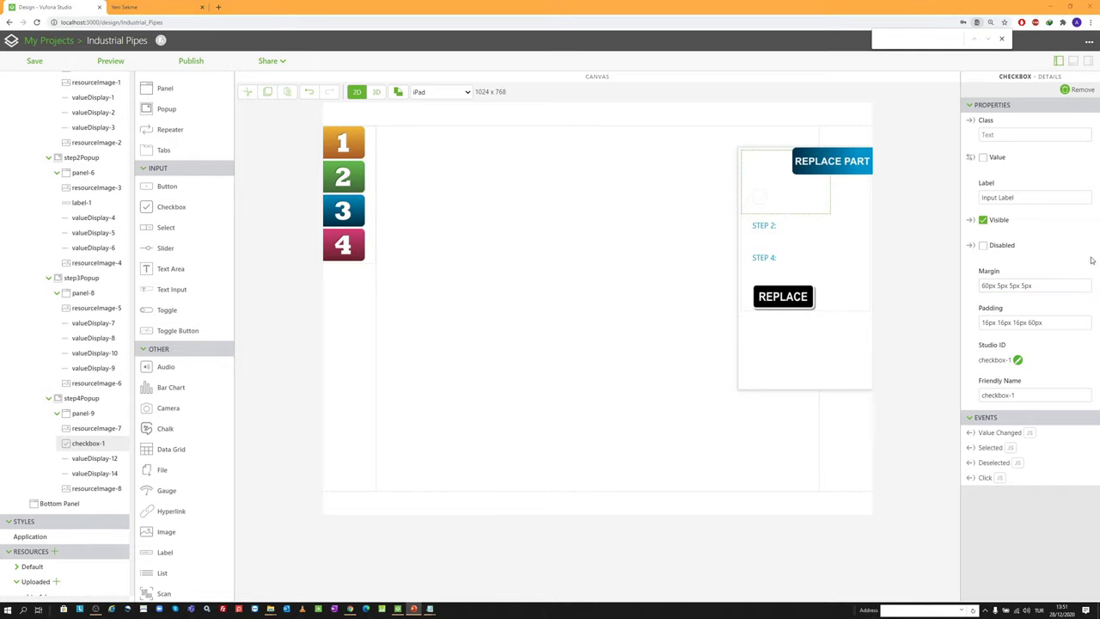
# Label the checkbox 'Verify Work Completed'
pyautogui.click(1007, 151)
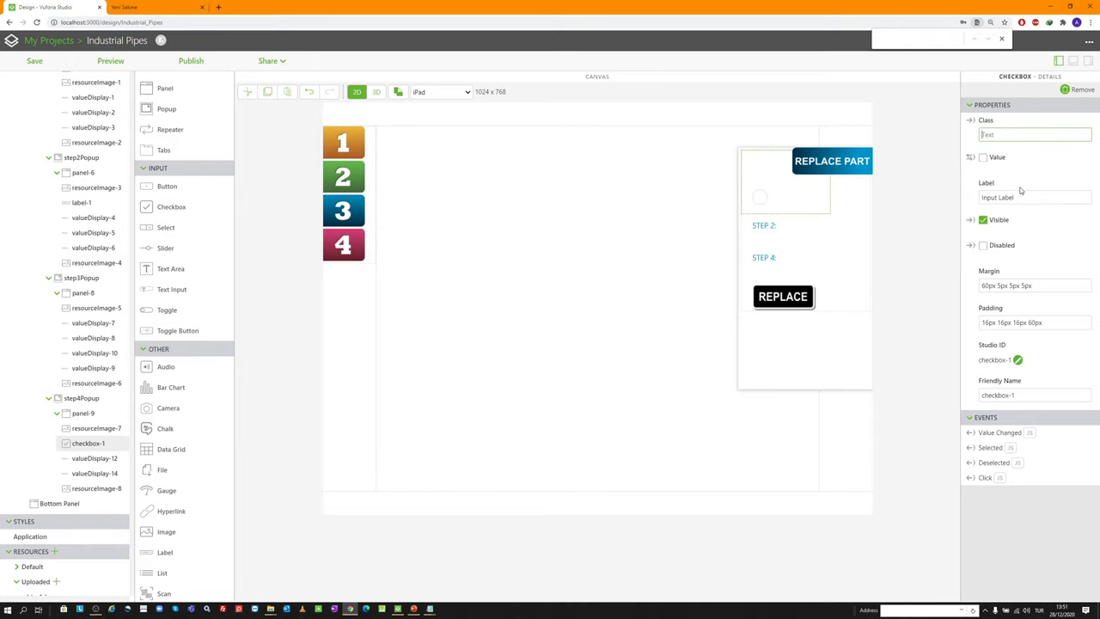
pyautogui.click(1020, 193)
pyautogui.hotkey('ctrl', 'a')
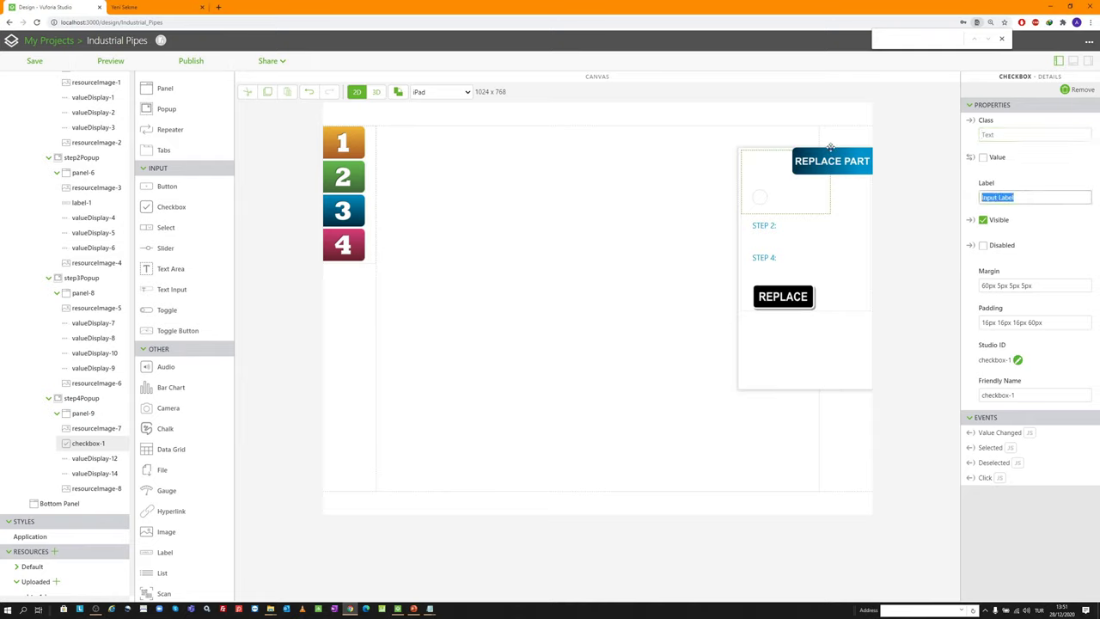
pyautogui.write('Verify Work Completed')
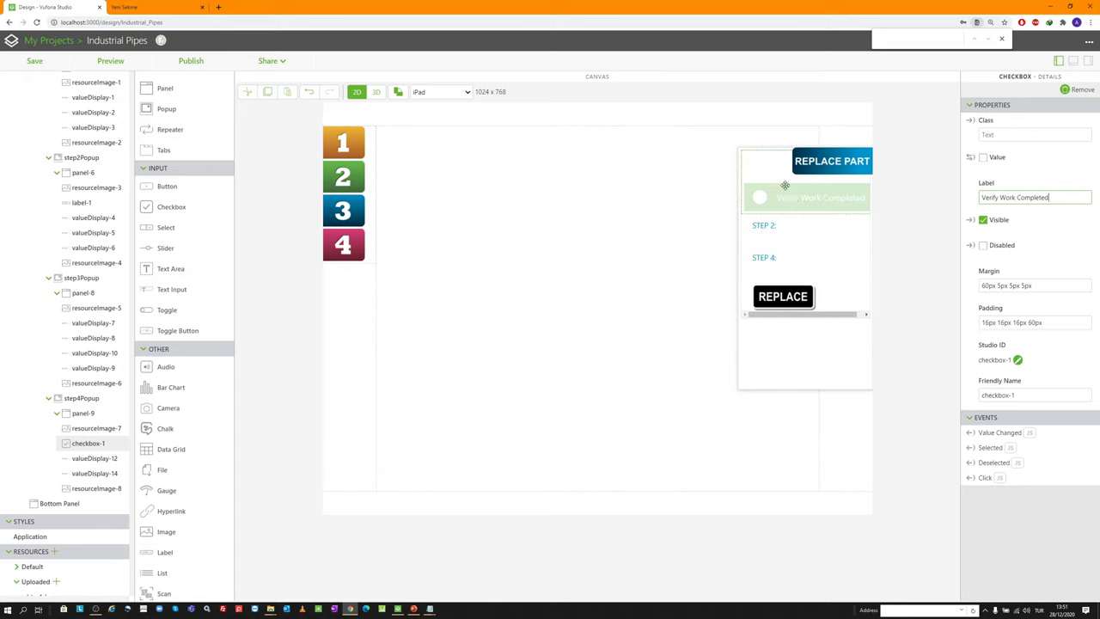
pyautogui.click(788, 225)
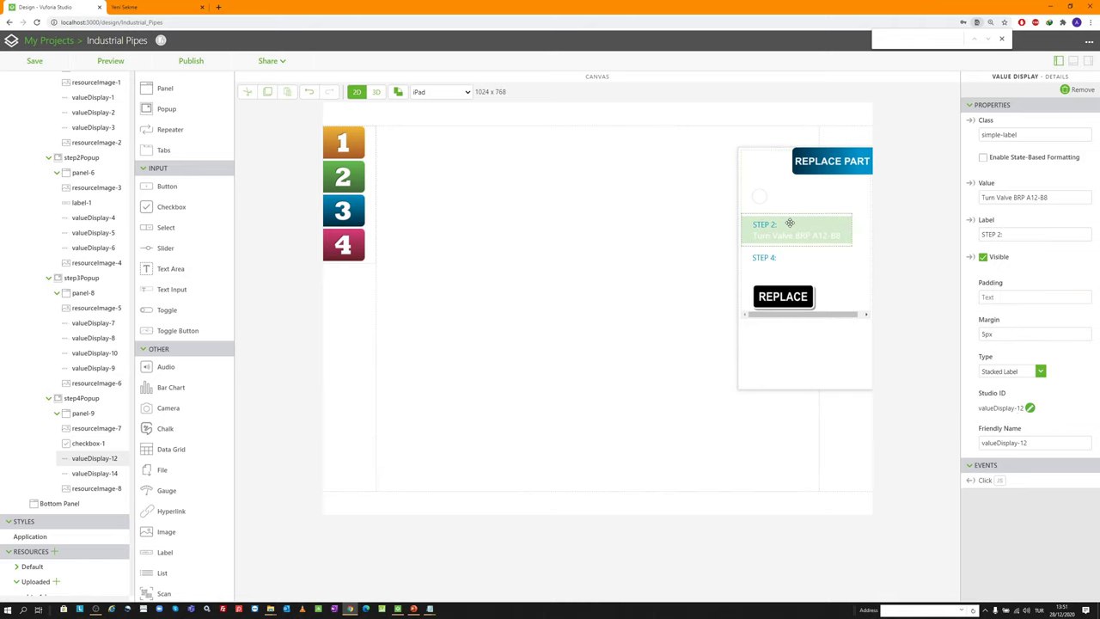
pyautogui.tripleClick(1016, 233)
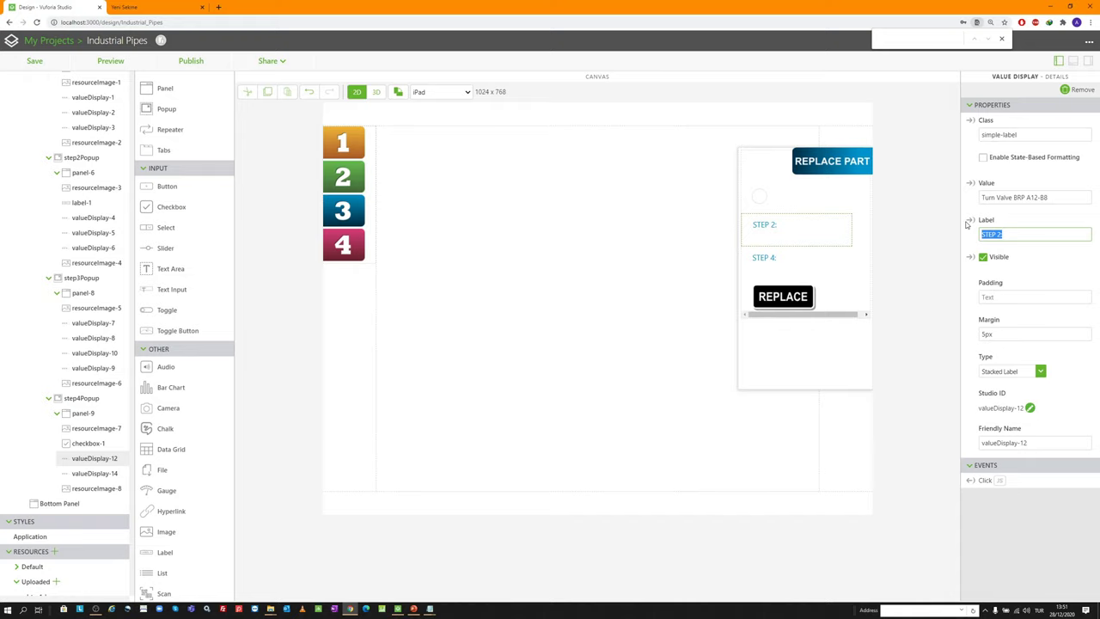
# Relabel the STEP 2: and STEP 4: displays as 'Service Completed by:' and 'Time:'
pyautogui.write('Service Completed by:')
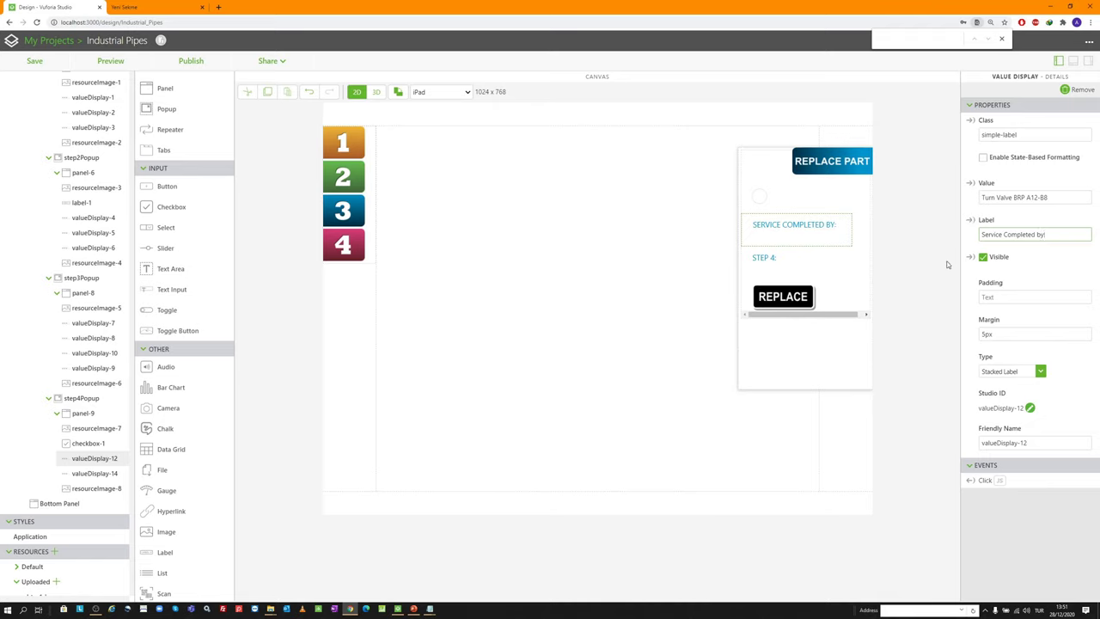
pyautogui.click(799, 256)
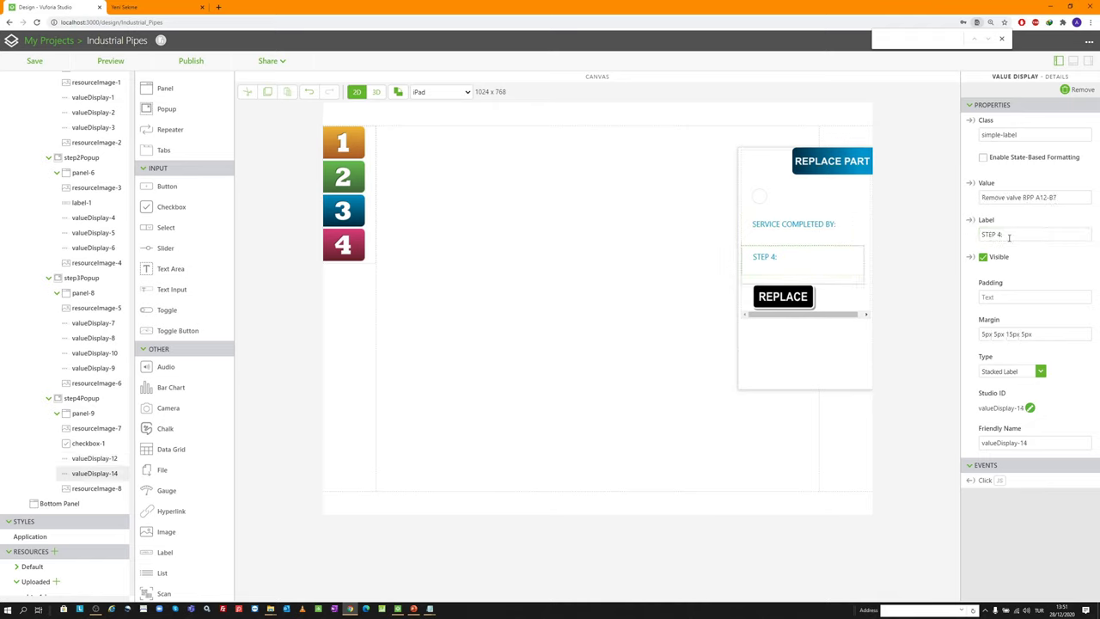
pyautogui.moveTo(1007, 234); pyautogui.dragTo(915, 220)
pyautogui.write('Dat')
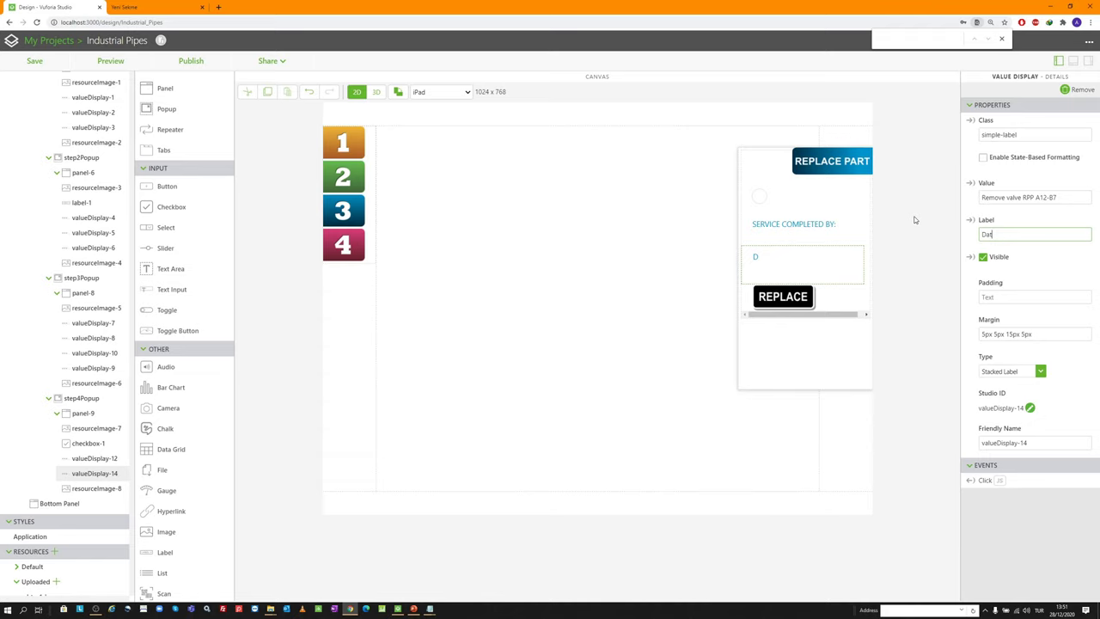
pyautogui.press('BackSpace')
pyautogui.press('BackSpace')
pyautogui.press('BackSpace')
pyautogui.write('Time:')
# Enter the technician's full name as the Service Completed value and clear the Time value
pyautogui.click(787, 226)
pyautogui.moveTo(1070, 197); pyautogui.dragTo(889, 197)
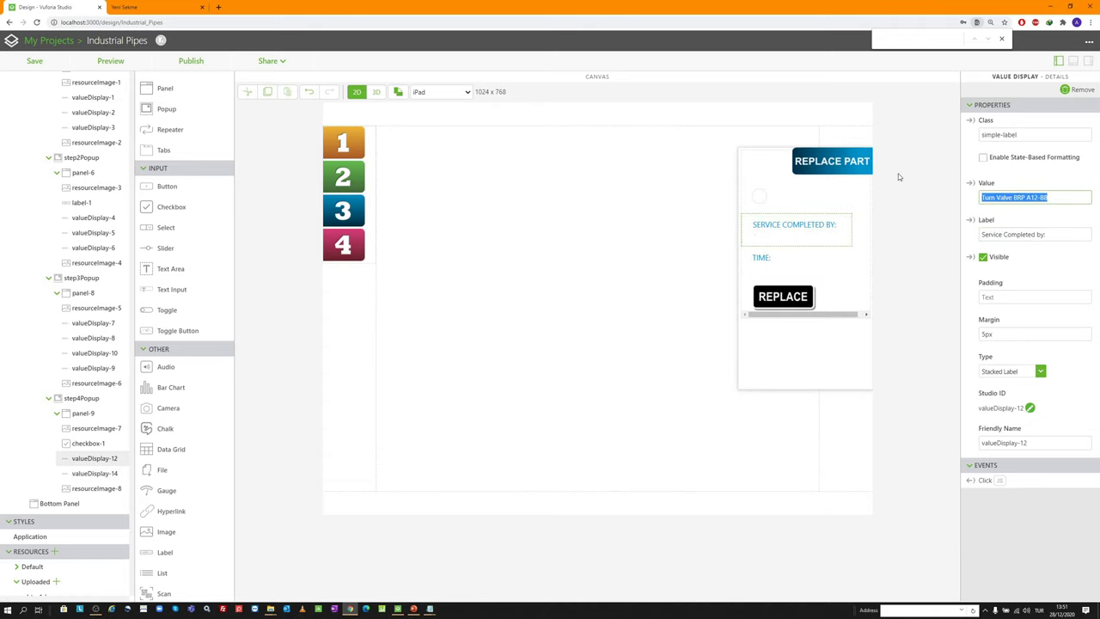
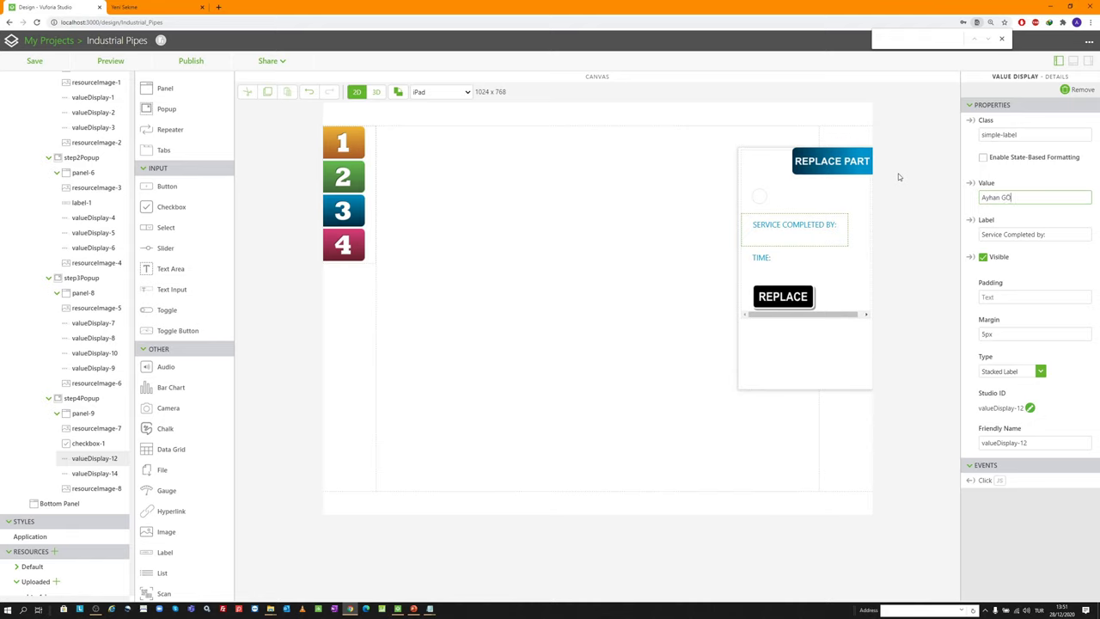
pyautogui.click(799, 262)
pyautogui.tripleClick(1063, 196)
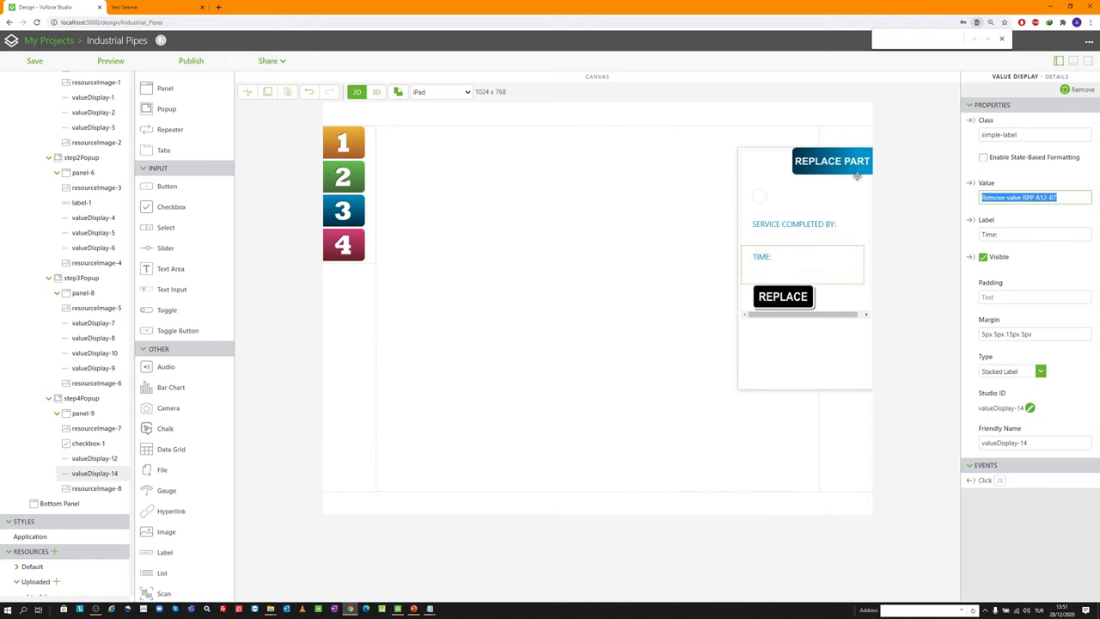
pyautogui.press('BackSpace')
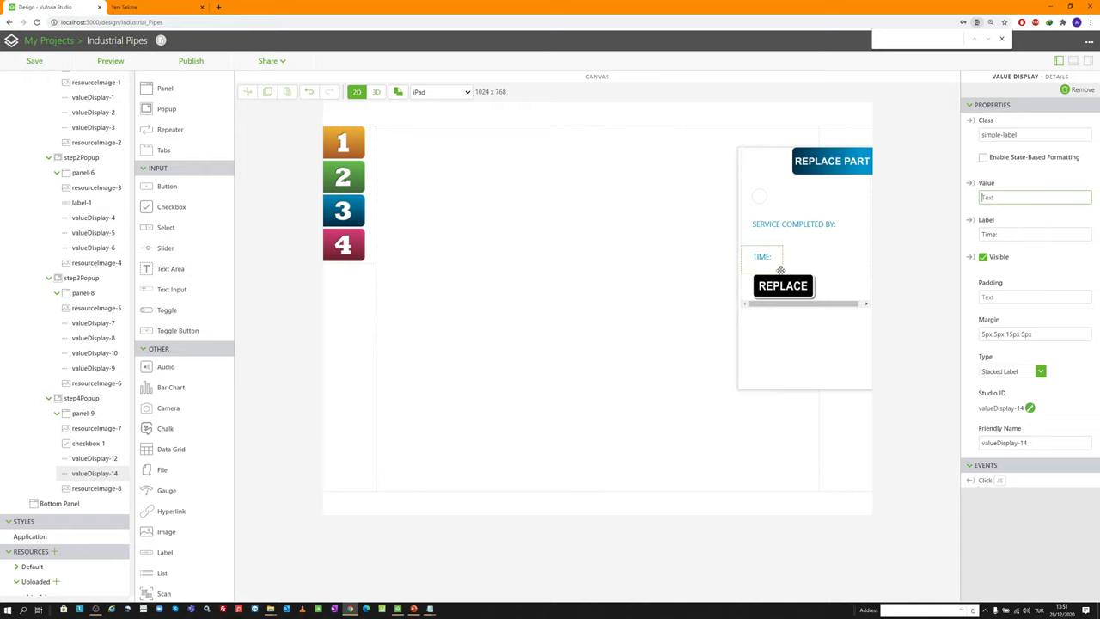
# Swap the title image to VERIFY PART and the button image to btn_verify.png
pyautogui.click(833, 170)
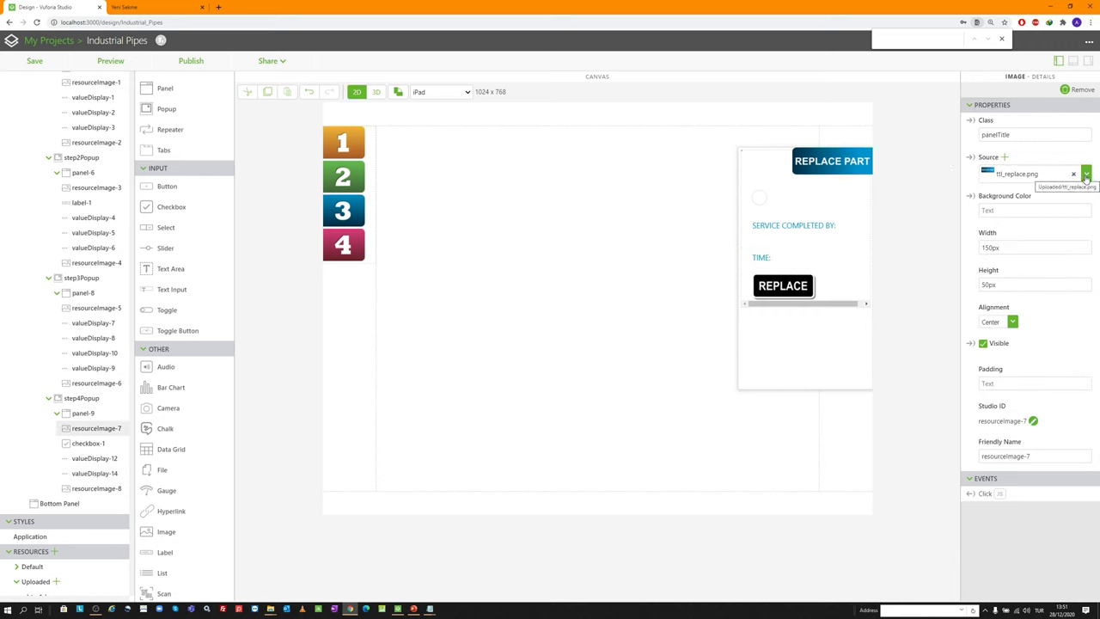
pyautogui.click(1004, 158)
pyautogui.scroll(-5, 566, 287)
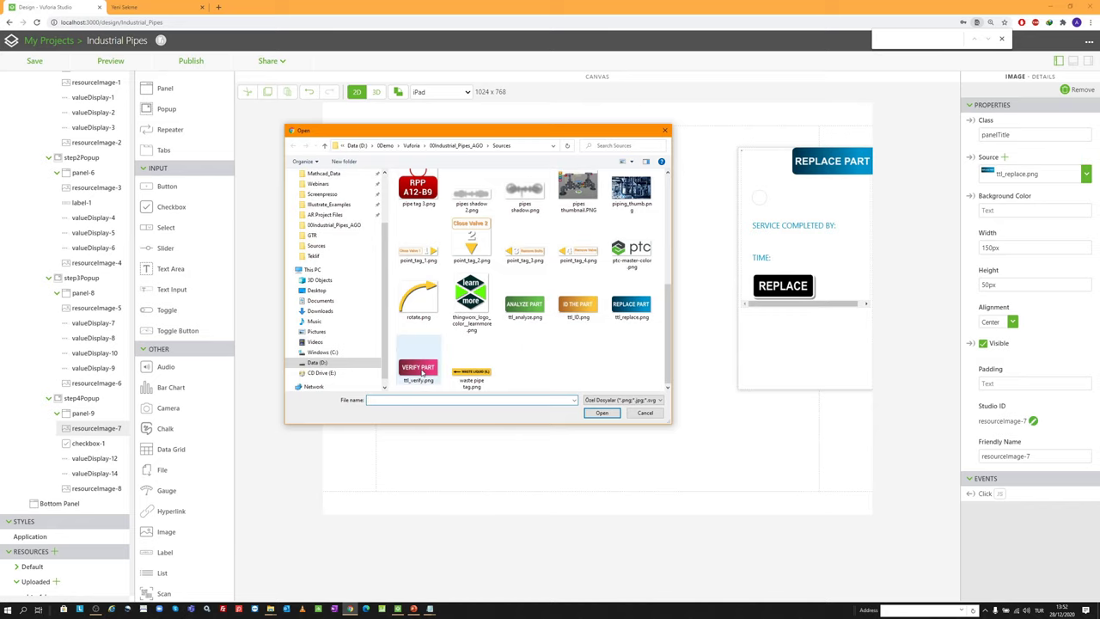
pyautogui.doubleClick(417, 370)
pyautogui.click(783, 285)
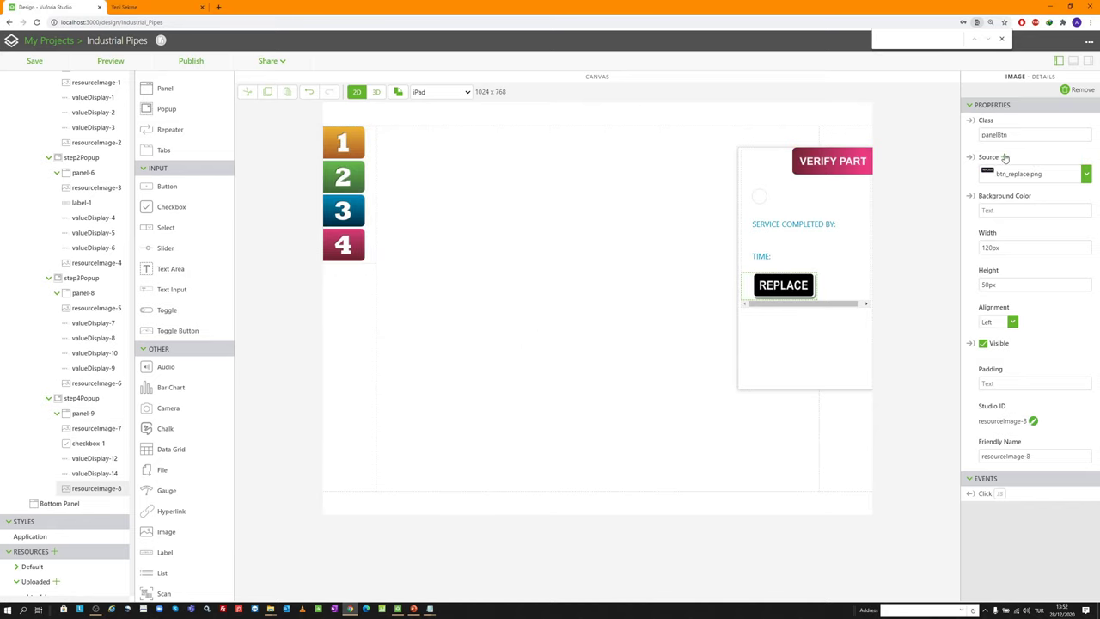
pyautogui.click(1004, 157)
pyautogui.doubleClick(525, 296)
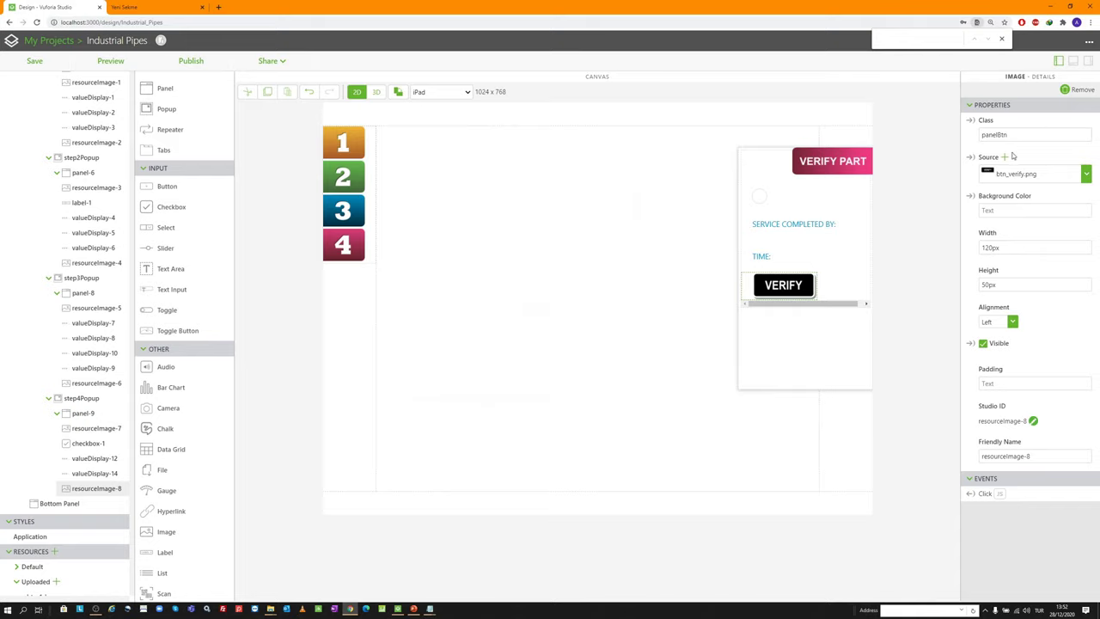
# Keep resourceImage-8 on btn_verify.png at 120px wide and 50px high
pyautogui.click(1085, 174)
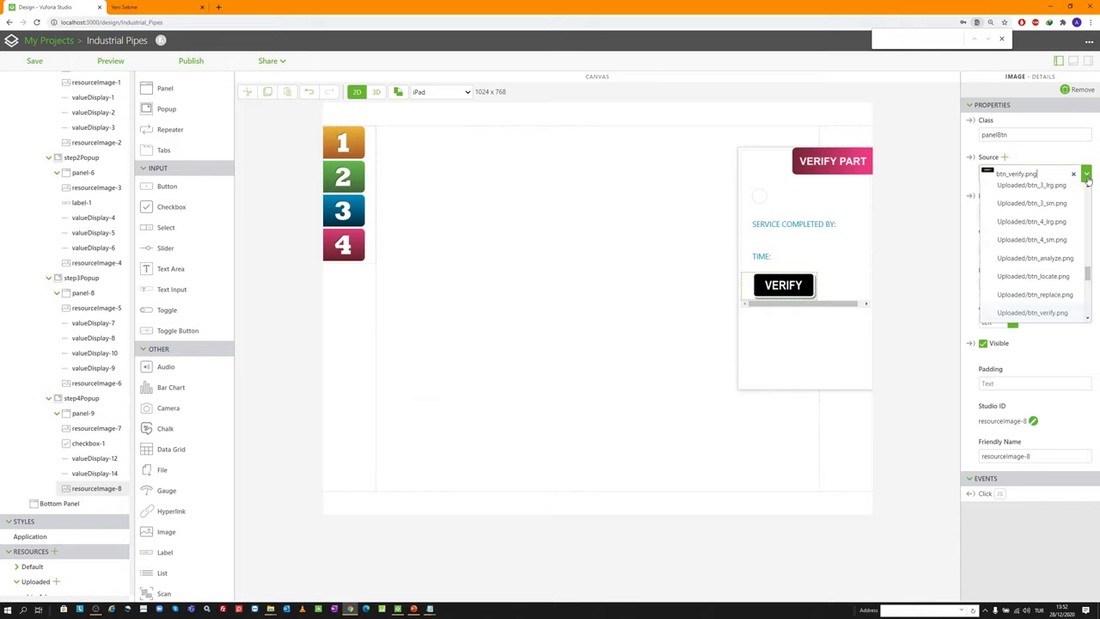
pyautogui.scroll(3, 1055, 224)
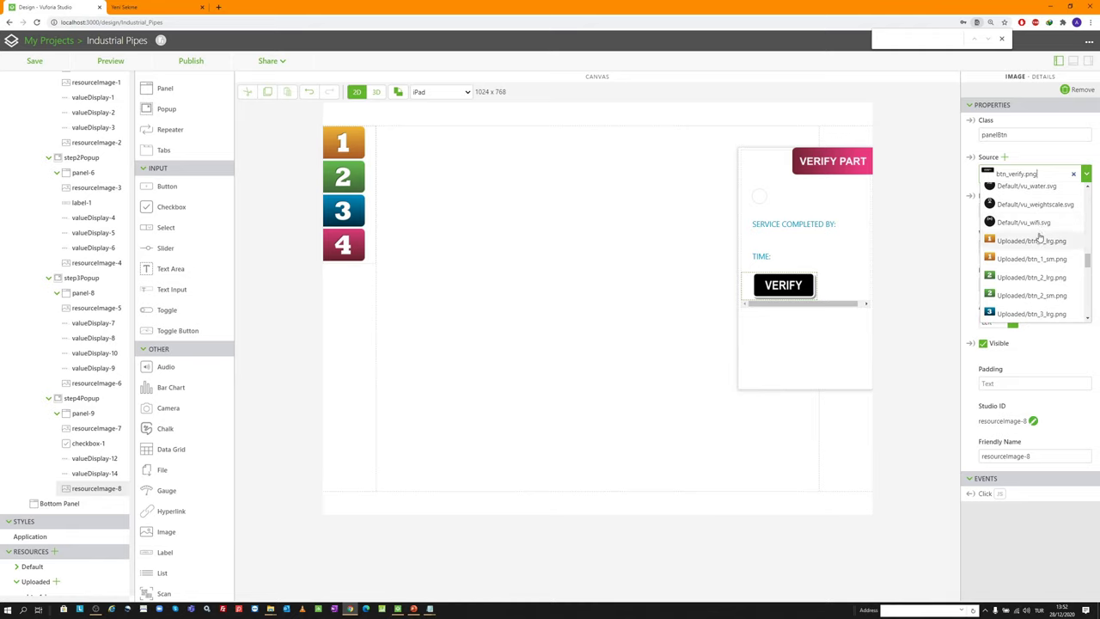
pyautogui.scroll(-2, 1031, 275)
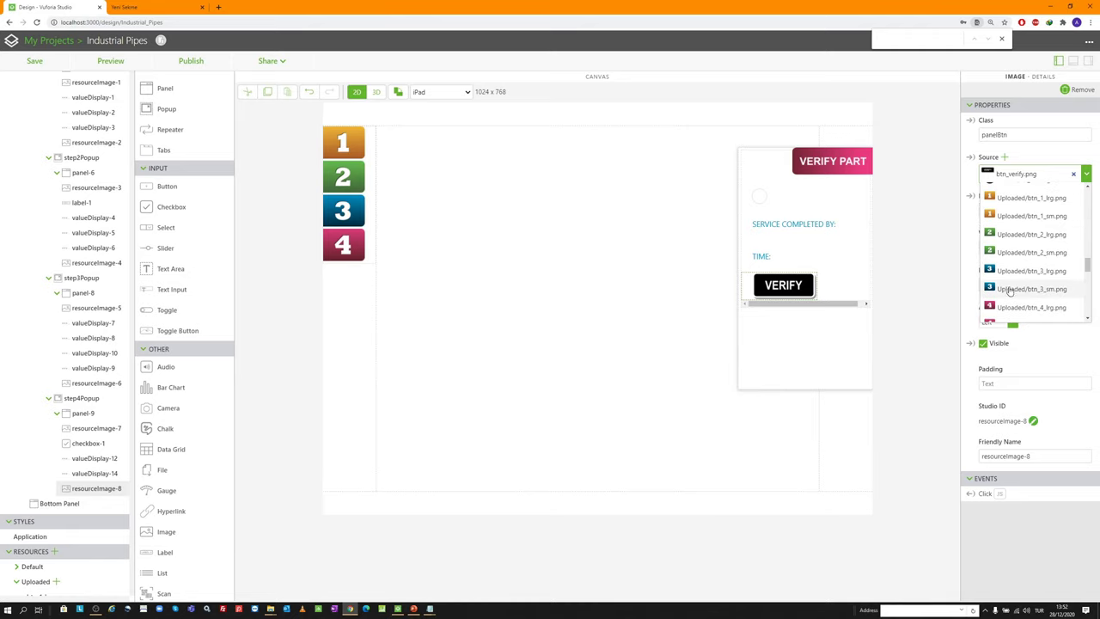
pyautogui.click(923, 276)
pyautogui.scroll(-5, 42, 381)
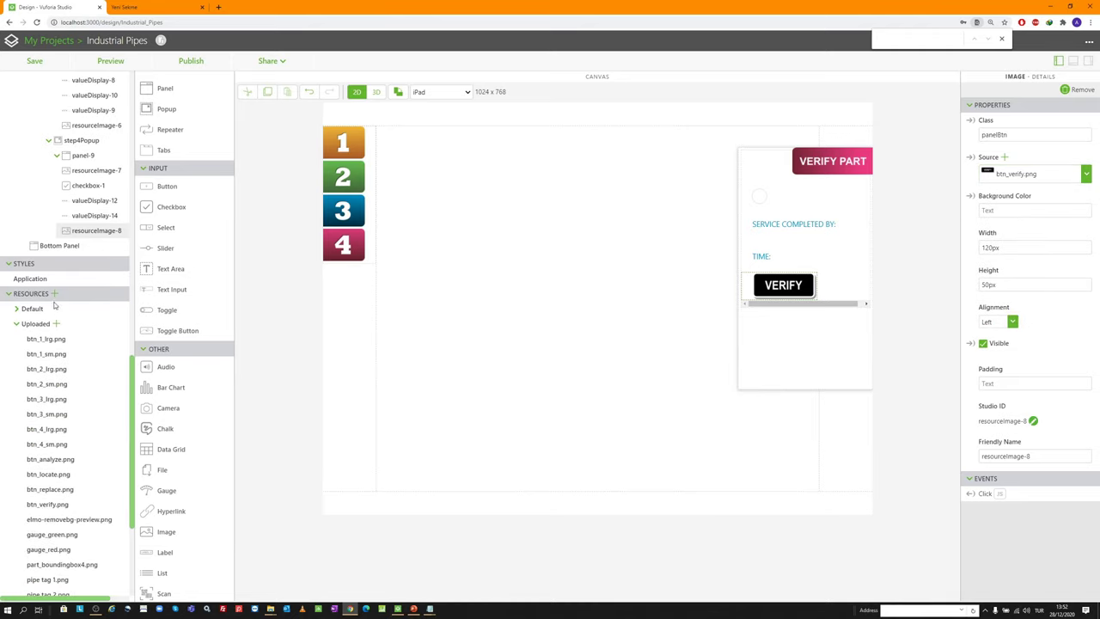
pyautogui.scroll(-1, 57, 296)
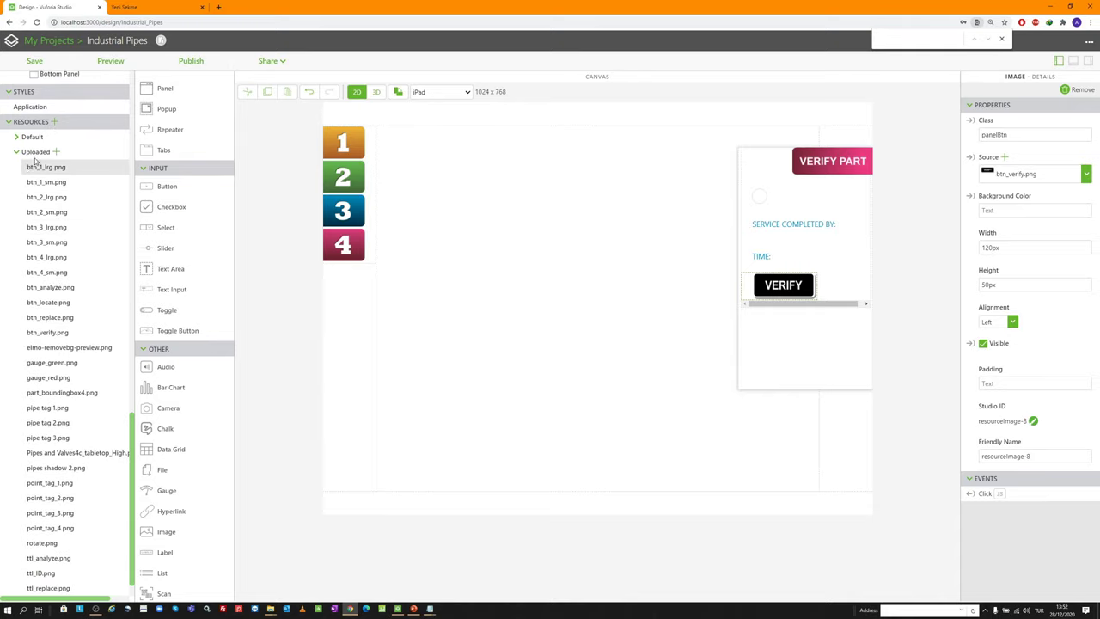
pyautogui.scroll(-1, 43, 339)
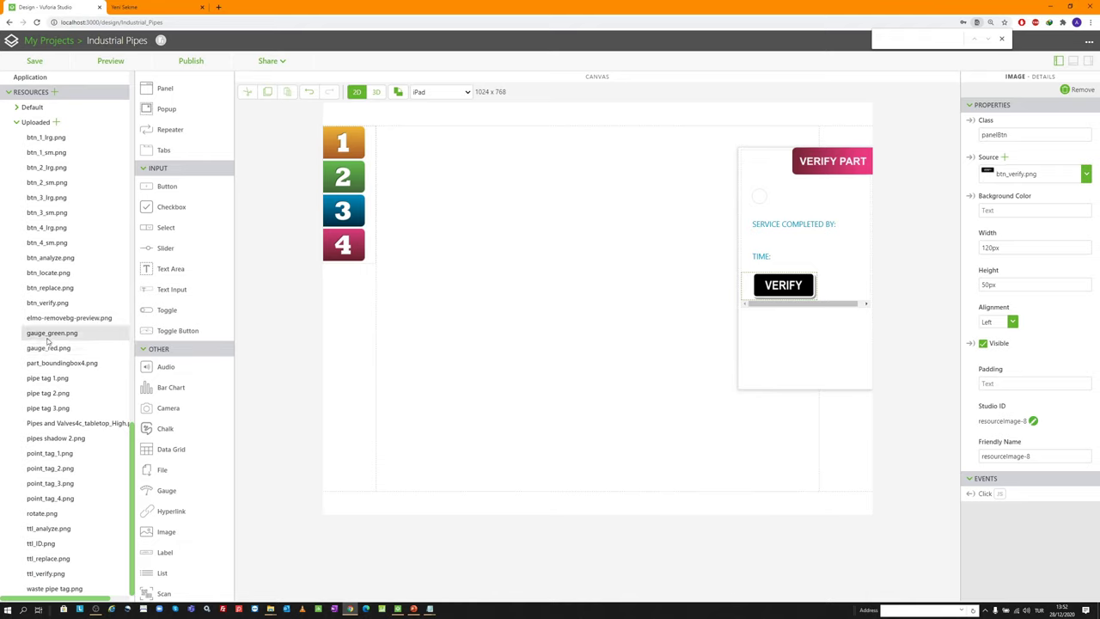
pyautogui.scroll(4, 78, 326)
pyautogui.scroll(15, 78, 335)
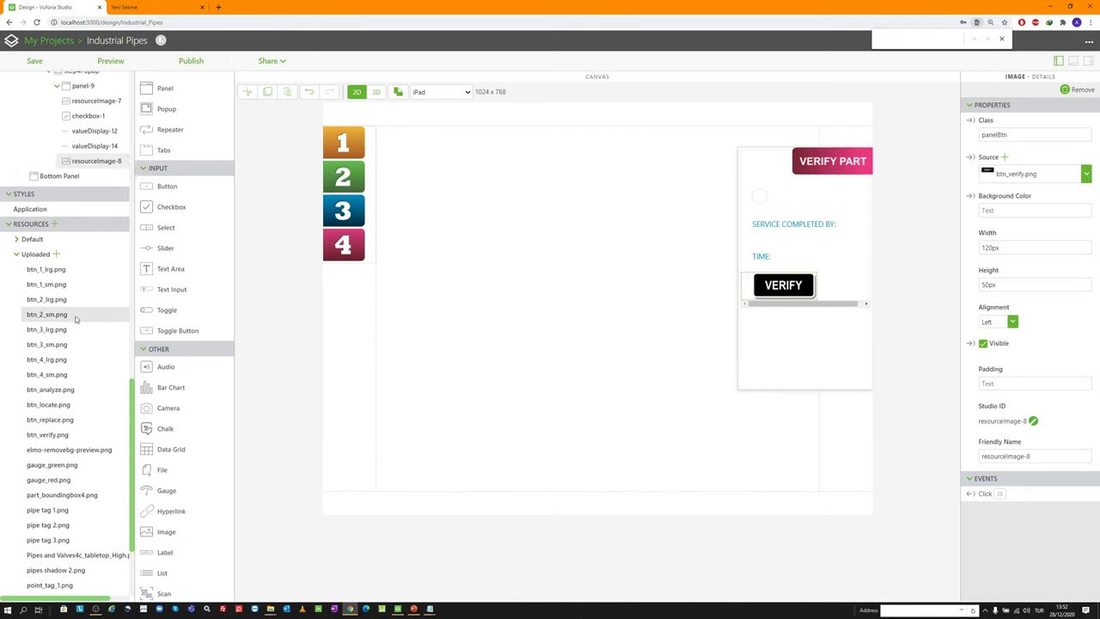
pyautogui.scroll(5, 78, 363)
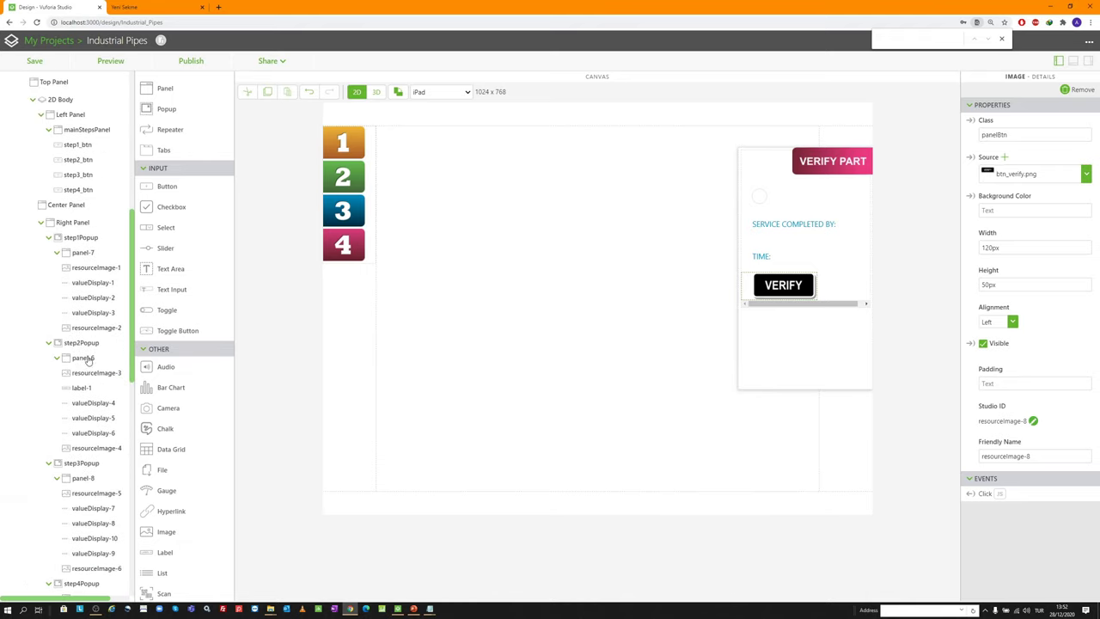
pyautogui.click(1086, 175)
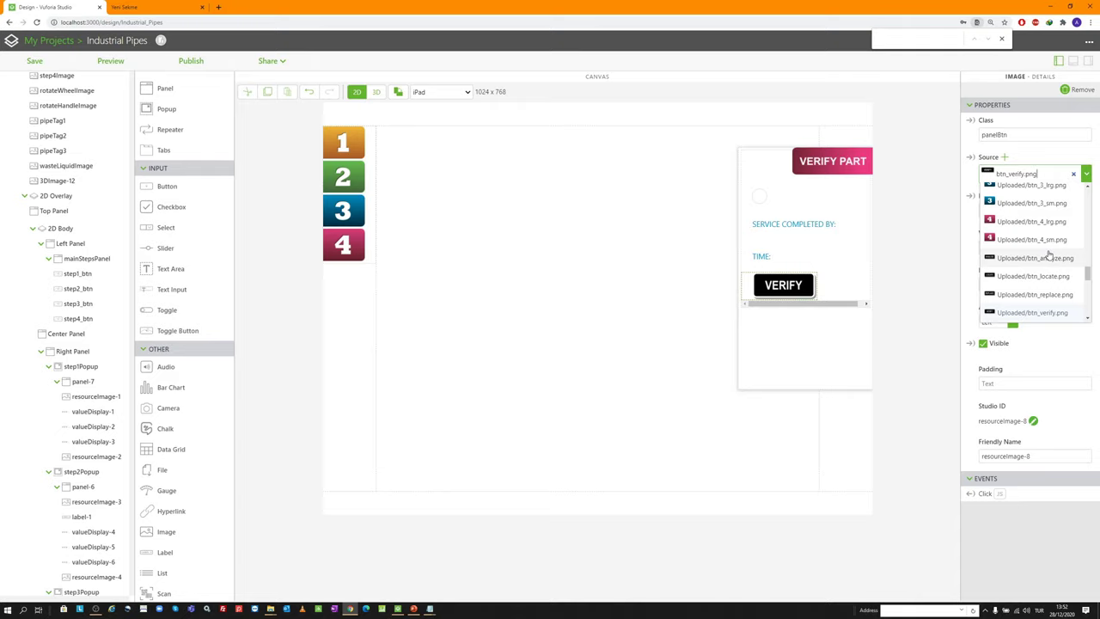
pyautogui.click(918, 244)
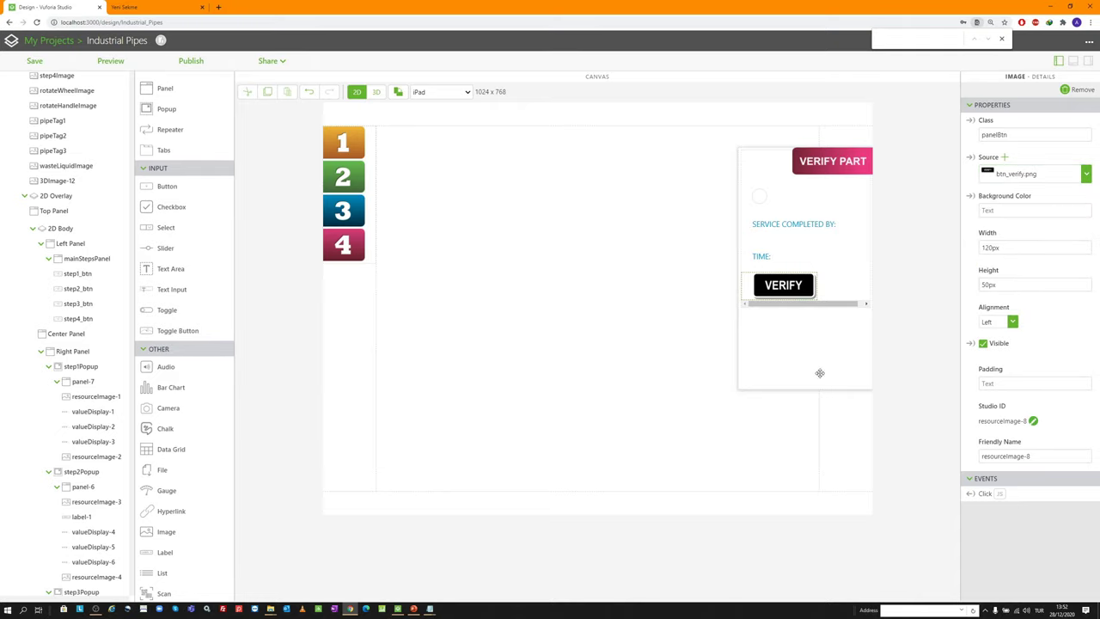
pyautogui.scroll(-5, 77, 456)
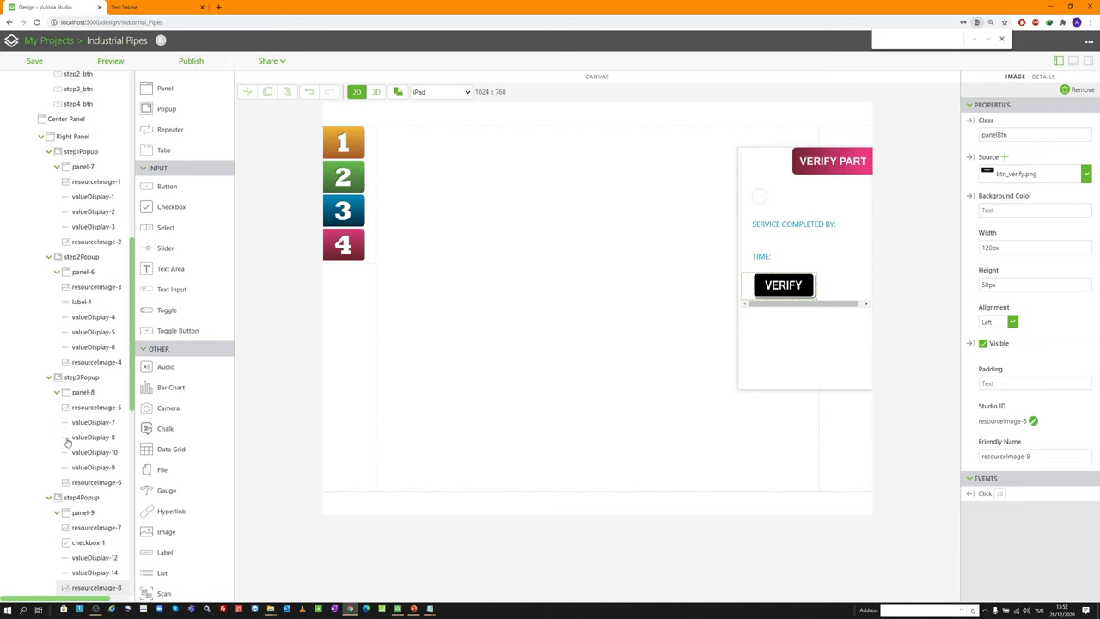
# Inspect step3Popup and step4Popup, preview step4Popup's Verify Part panel, and return to the canvas
pyautogui.click(84, 376)
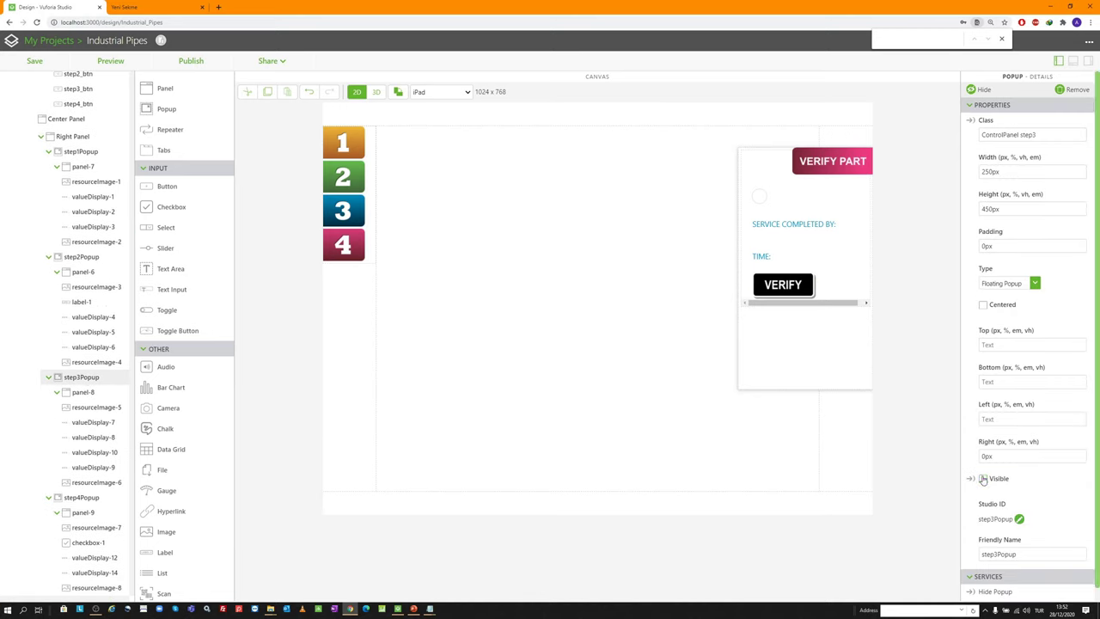
pyautogui.click(86, 499)
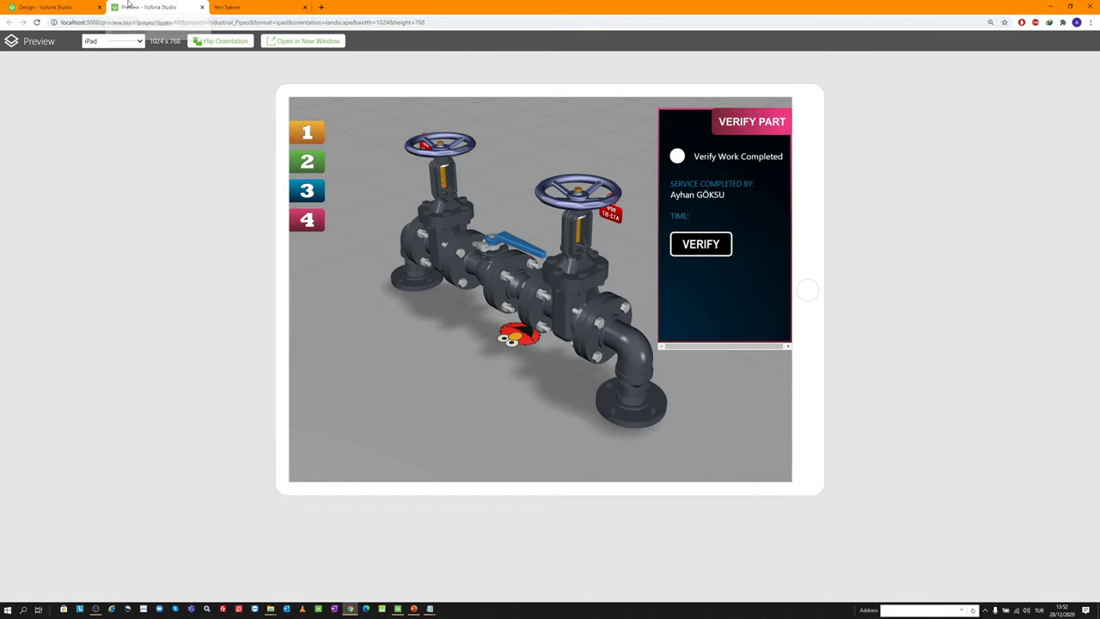
pyautogui.click(202, 6)
# Change the TIME label's margin to 5px 5px 25px 5px
pyautogui.scroll(-1, 103, 402)
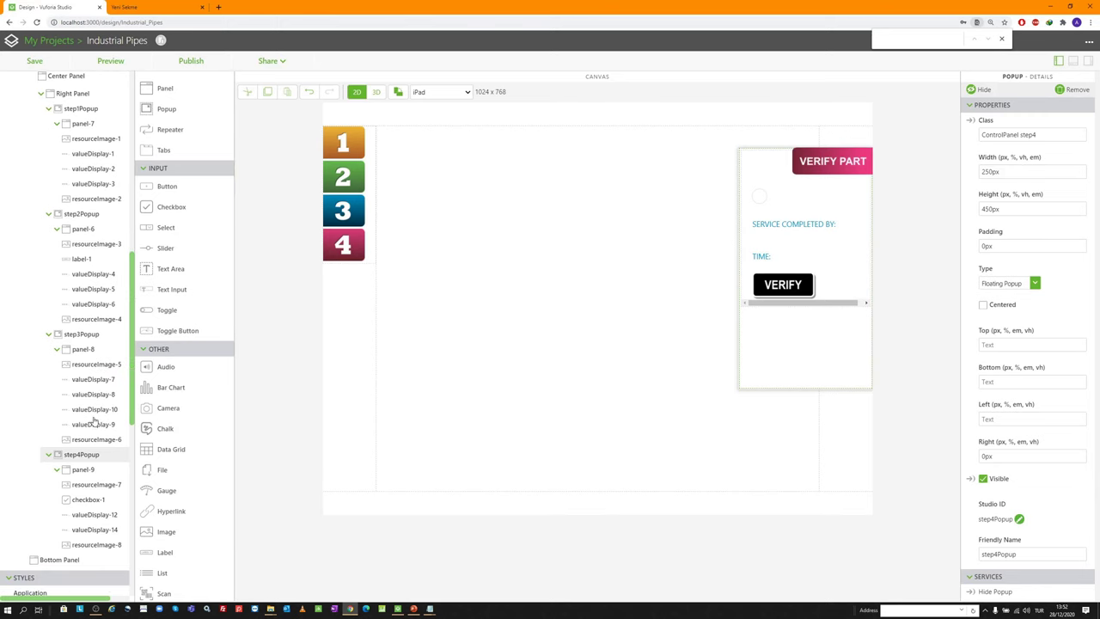
pyautogui.click(765, 257)
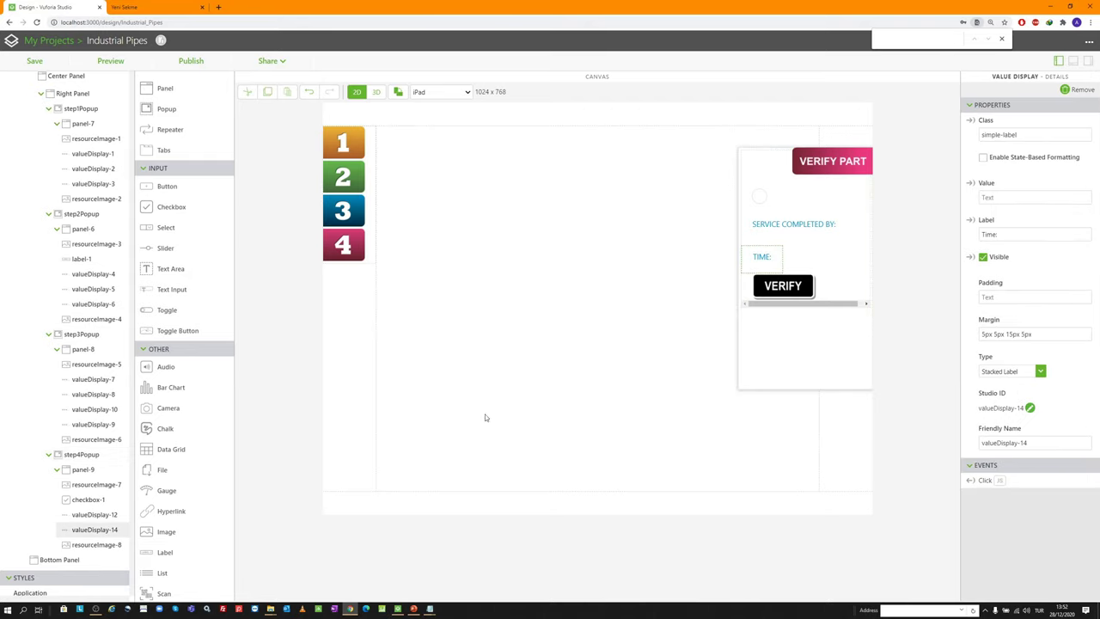
pyautogui.click(1010, 334)
pyautogui.press('BackSpace')
pyautogui.write('2')
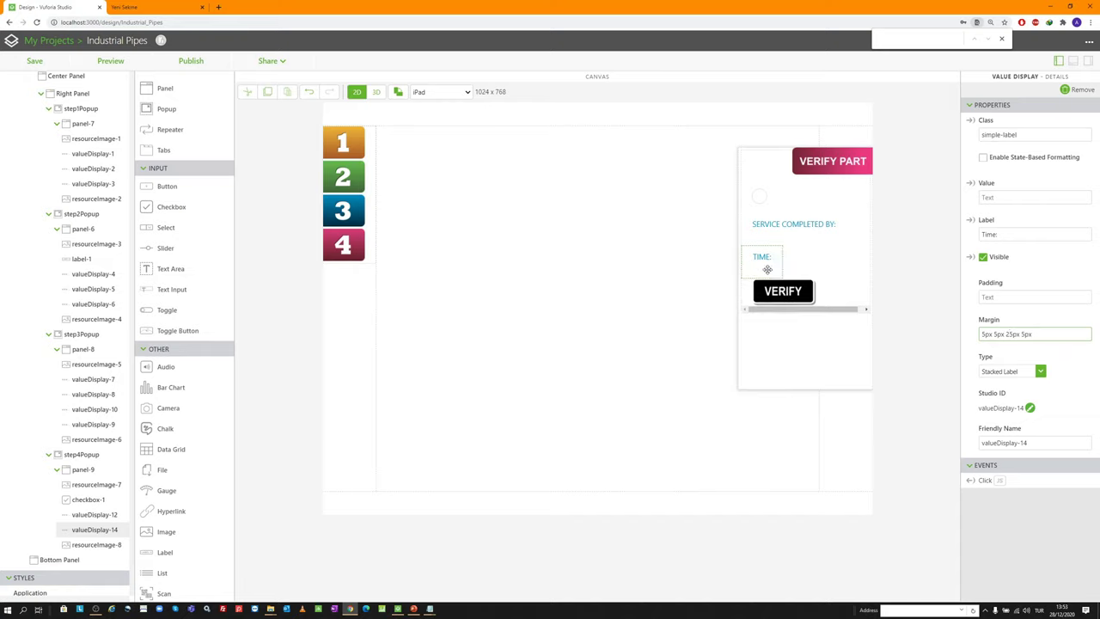
pyautogui.click(771, 269)
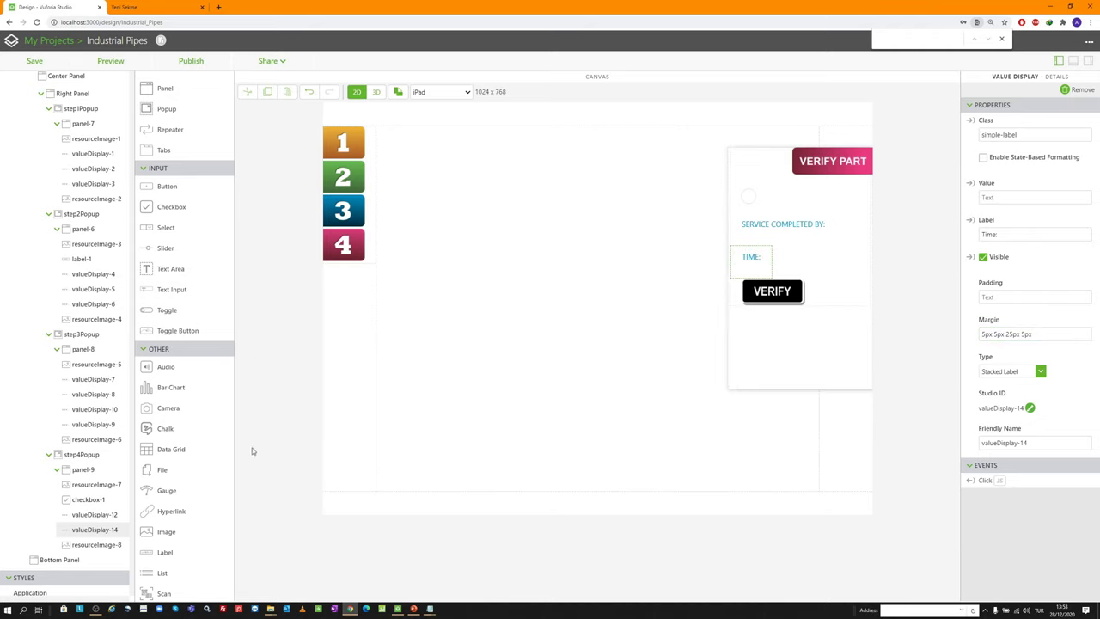
# Set step4Popup's width to 270px and preview the result
pyautogui.click(86, 454)
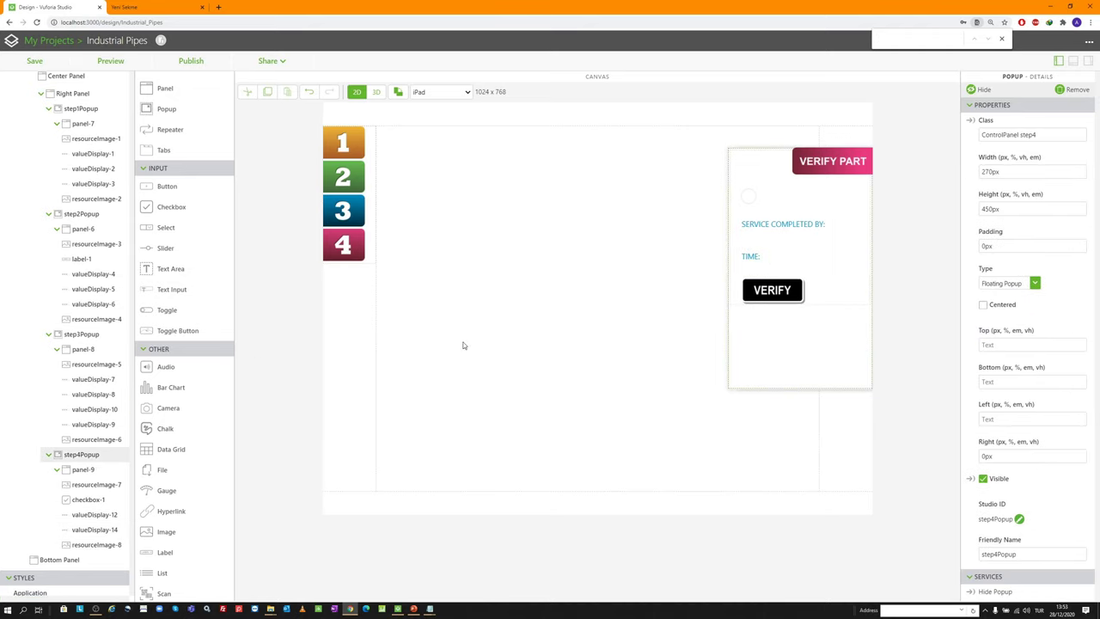
pyautogui.click(989, 171)
pyautogui.press('BackSpace')
pyautogui.press('BackSpace')
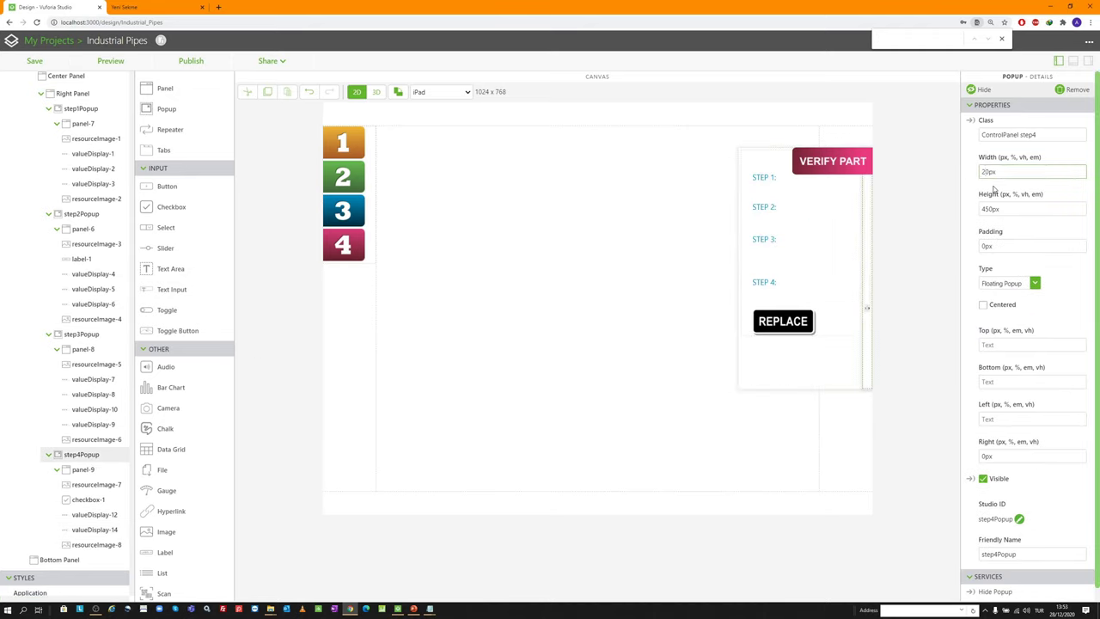
pyautogui.write('7')
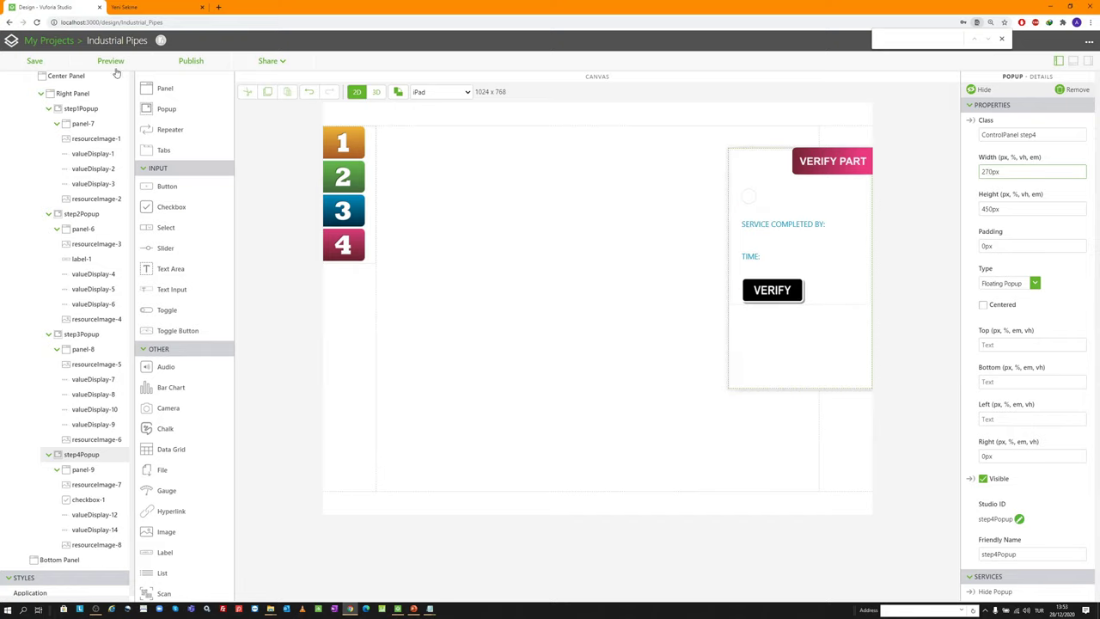
pyautogui.click(113, 61)
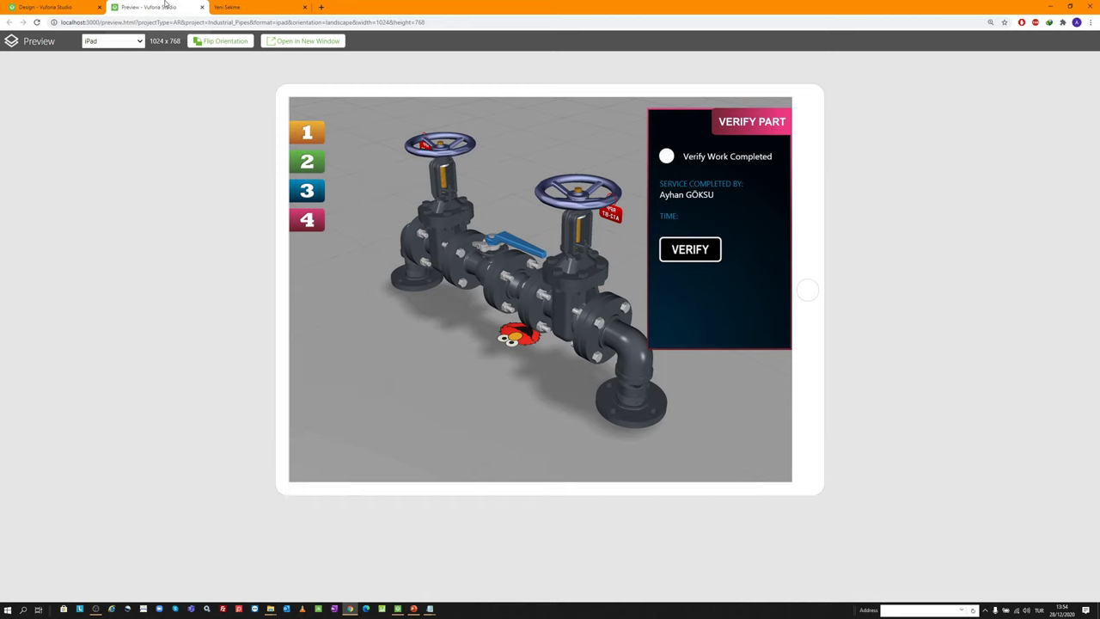
# Close the preview of the wider Verify Part popup and return to the design canvas
pyautogui.click(202, 6)
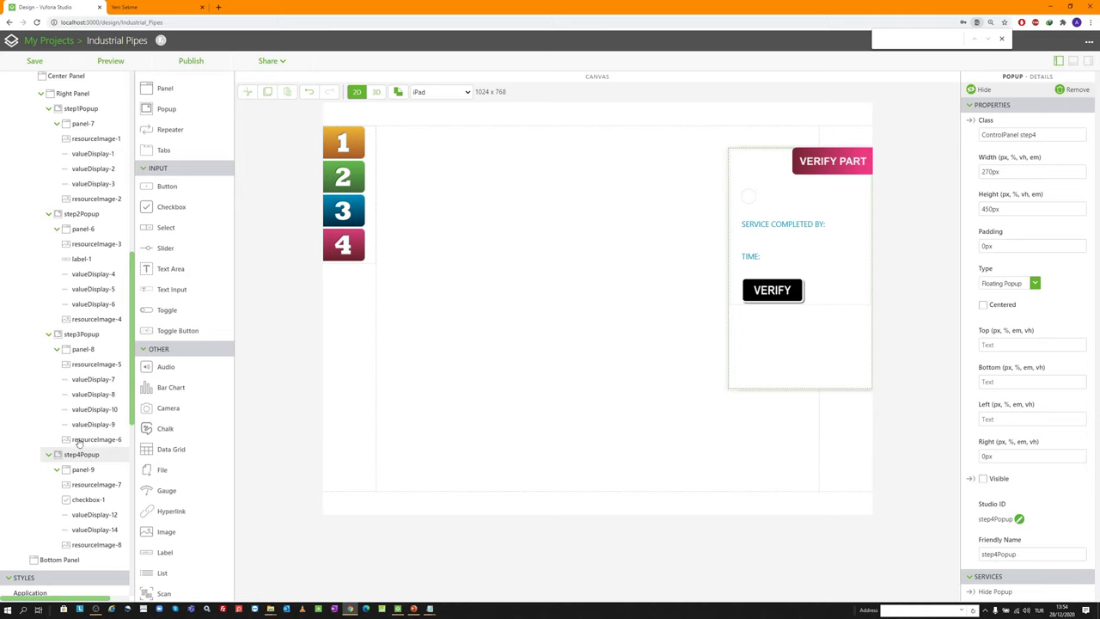
# Switch to the 3D pipe scene and select the 3DGauge-1 gauge
pyautogui.scroll(1, 77, 400)
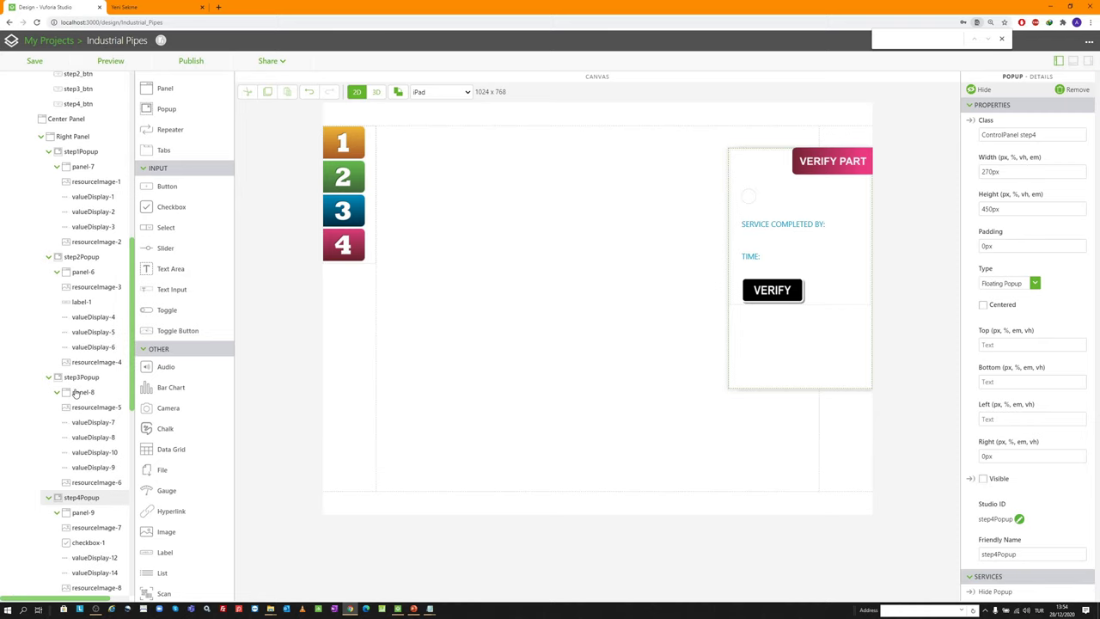
pyautogui.scroll(8, 70, 364)
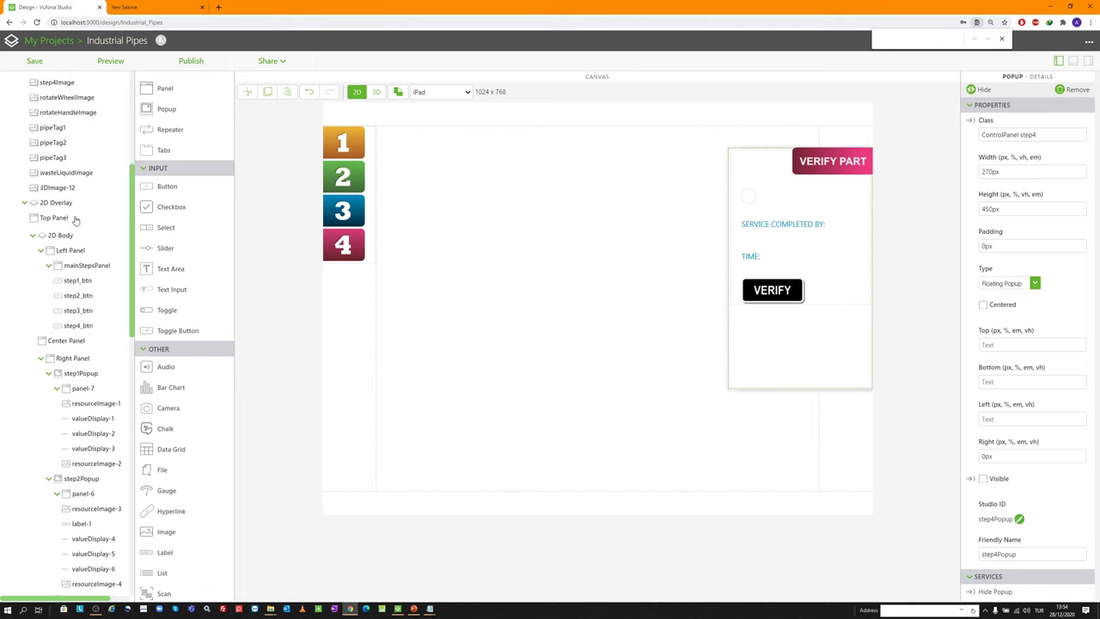
pyautogui.scroll(4, 74, 212)
pyautogui.click(376, 91)
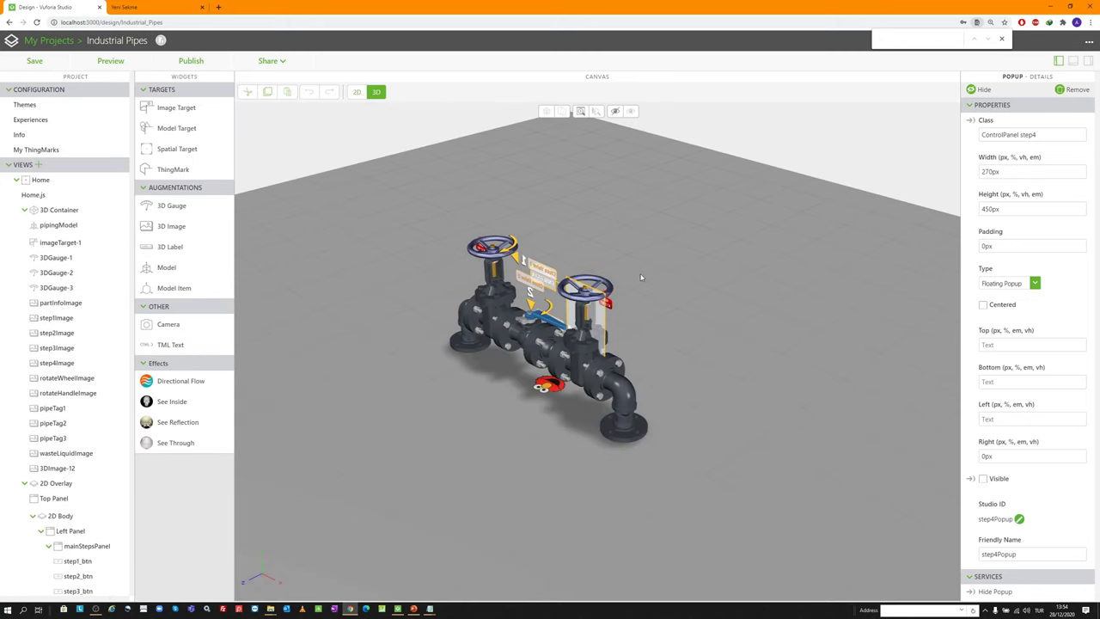
pyautogui.click(537, 273)
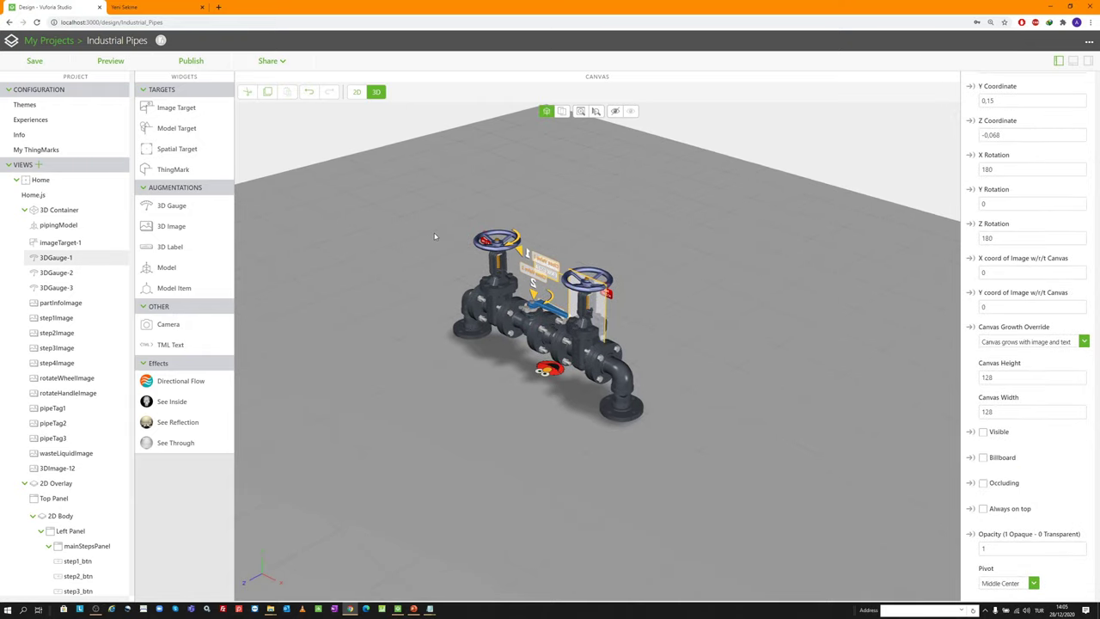
pyautogui.moveTo(500, 235); pyautogui.dragTo(449, 334)
pyautogui.scroll(5, 462, 337)
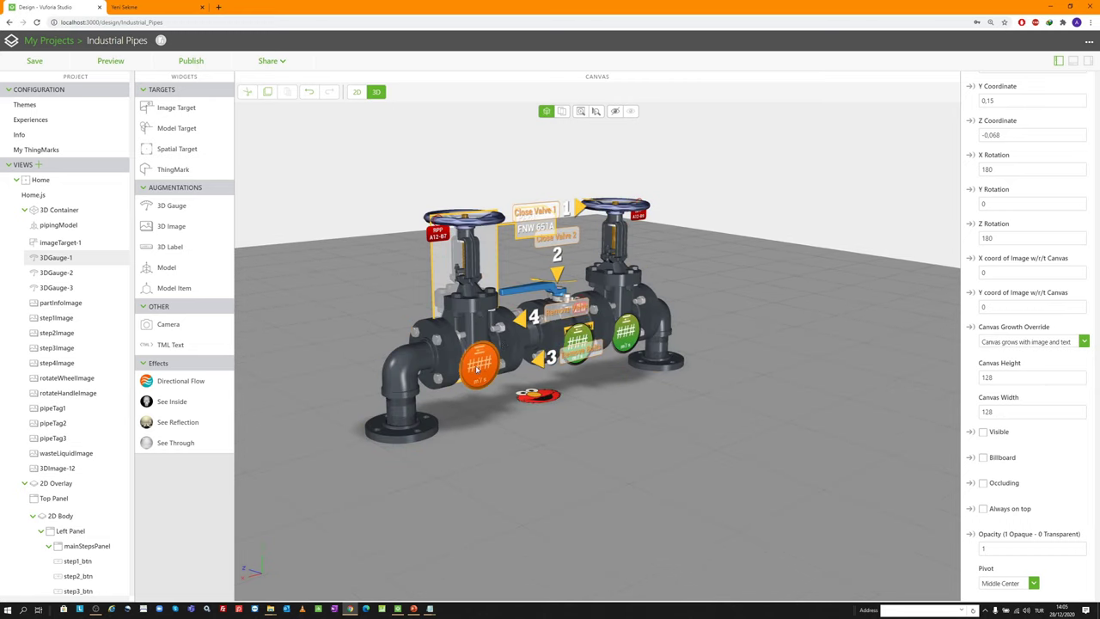
pyautogui.moveTo(758, 304); pyautogui.dragTo(619, 404)
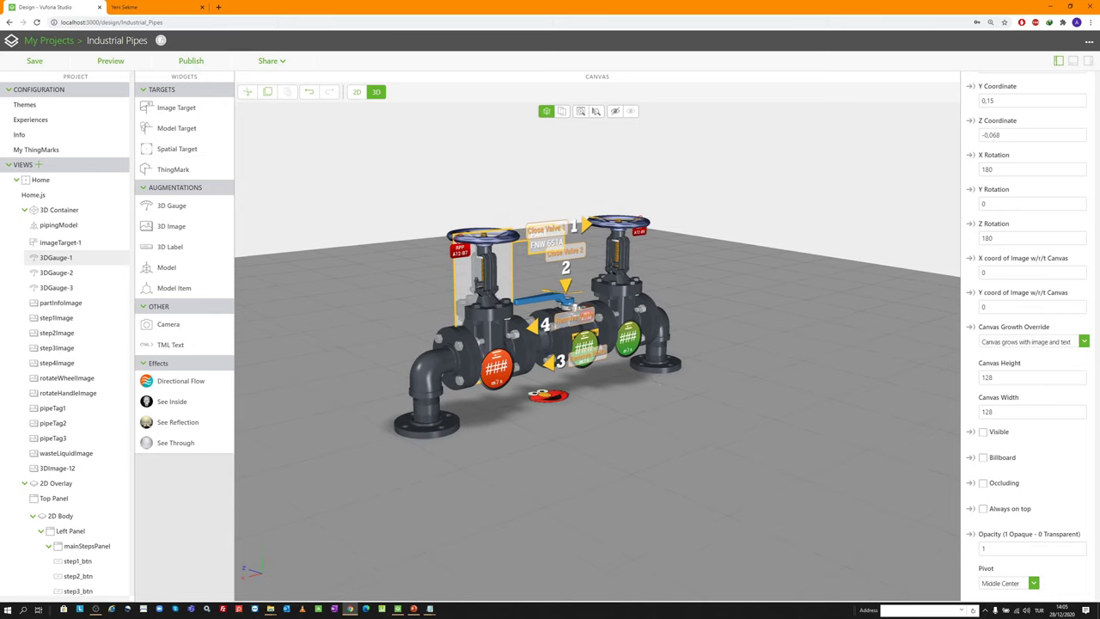
# From the Data pane, start adding External Data to list ThingWorx entities like Car1
pyautogui.click(1088, 61)
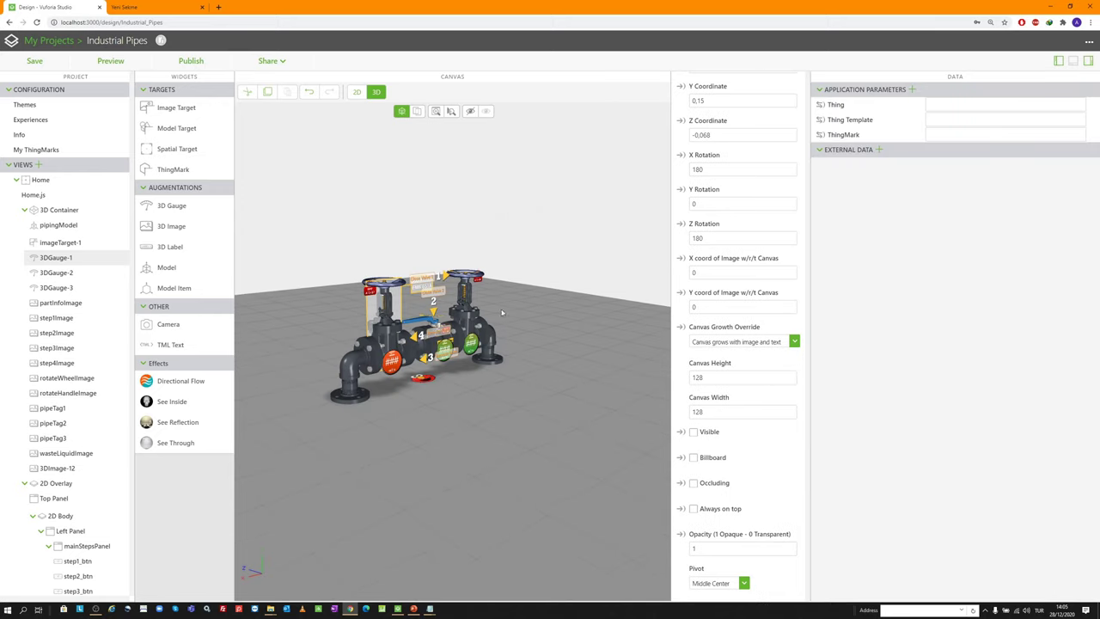
pyautogui.scroll(1, 362, 289)
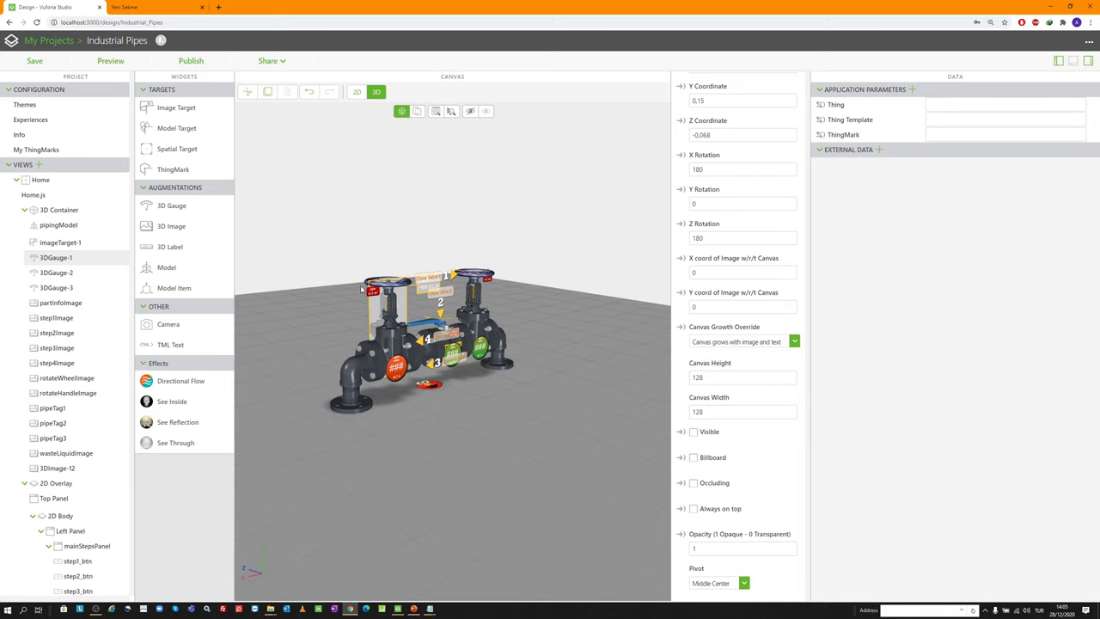
pyautogui.scroll(2, 395, 368)
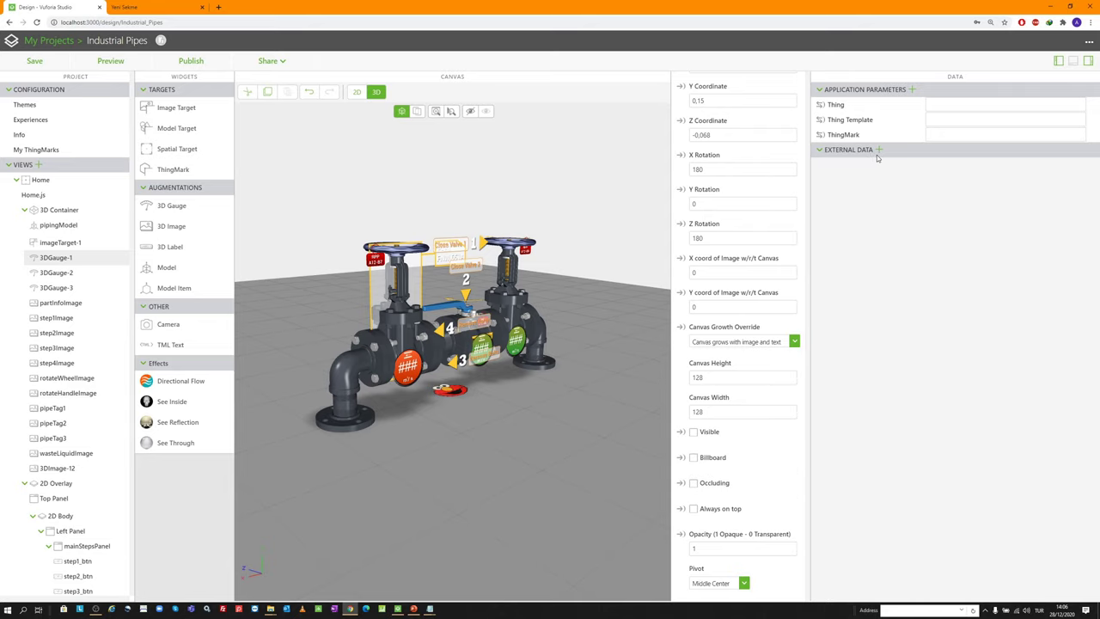
pyautogui.click(1086, 63)
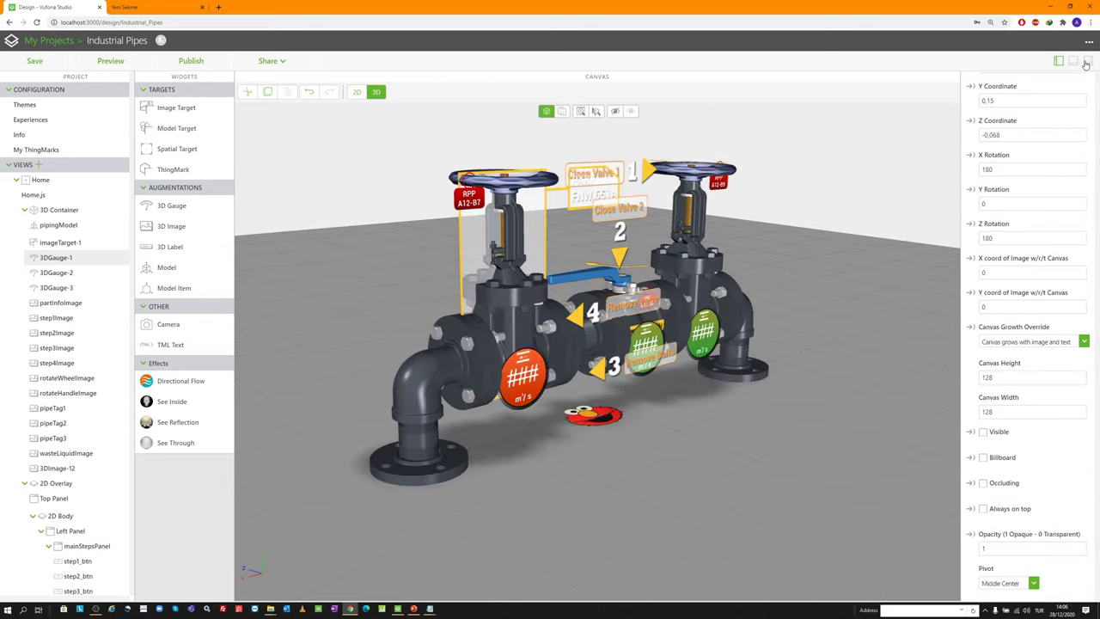
pyautogui.click(1086, 63)
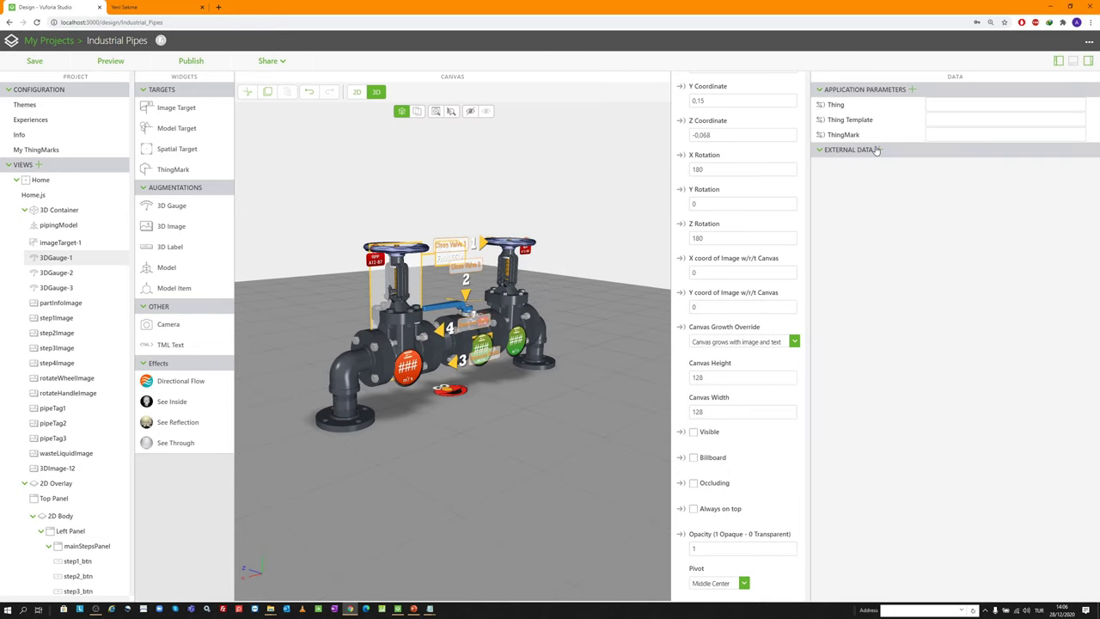
pyautogui.click(879, 149)
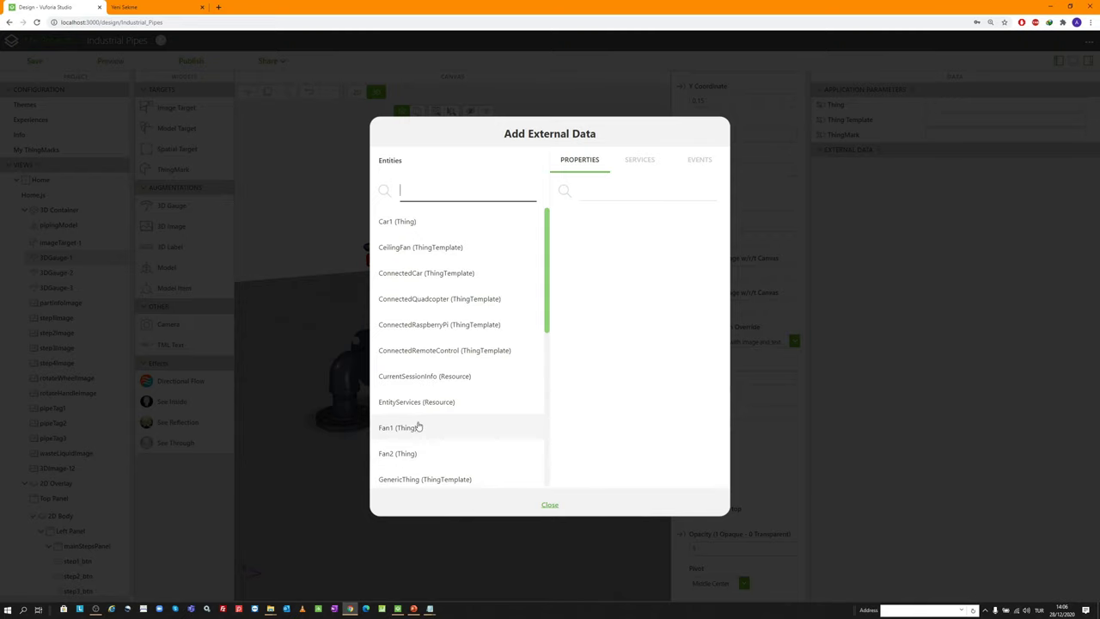
# Add Car1's GetPropertyValues service, found by searching 'getp', and close the dialog
pyautogui.click(416, 221)
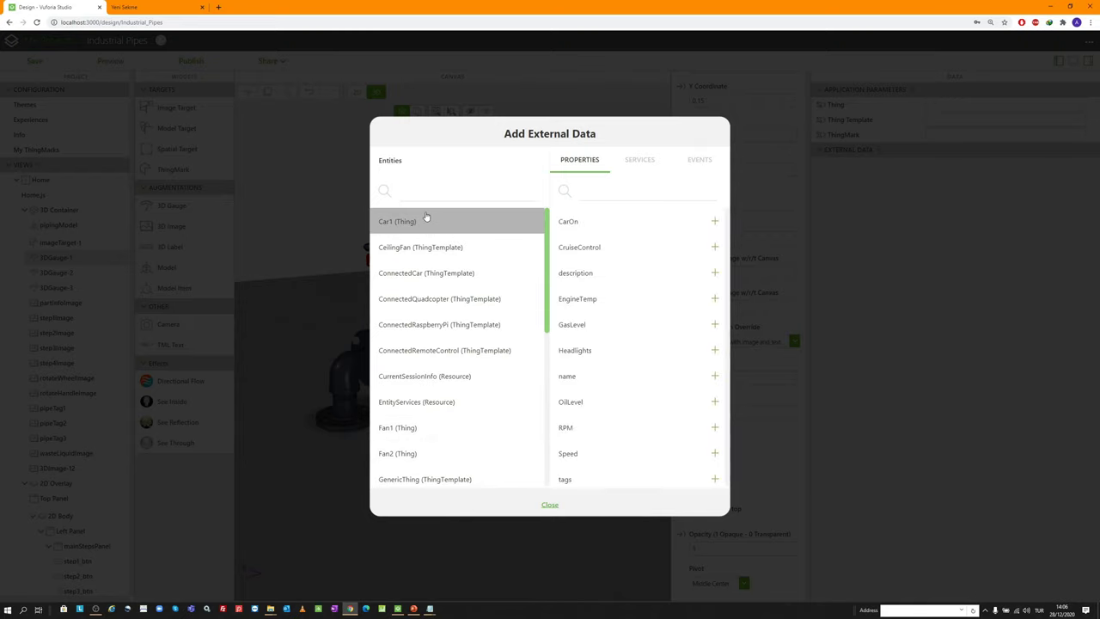
pyautogui.scroll(-1, 626, 356)
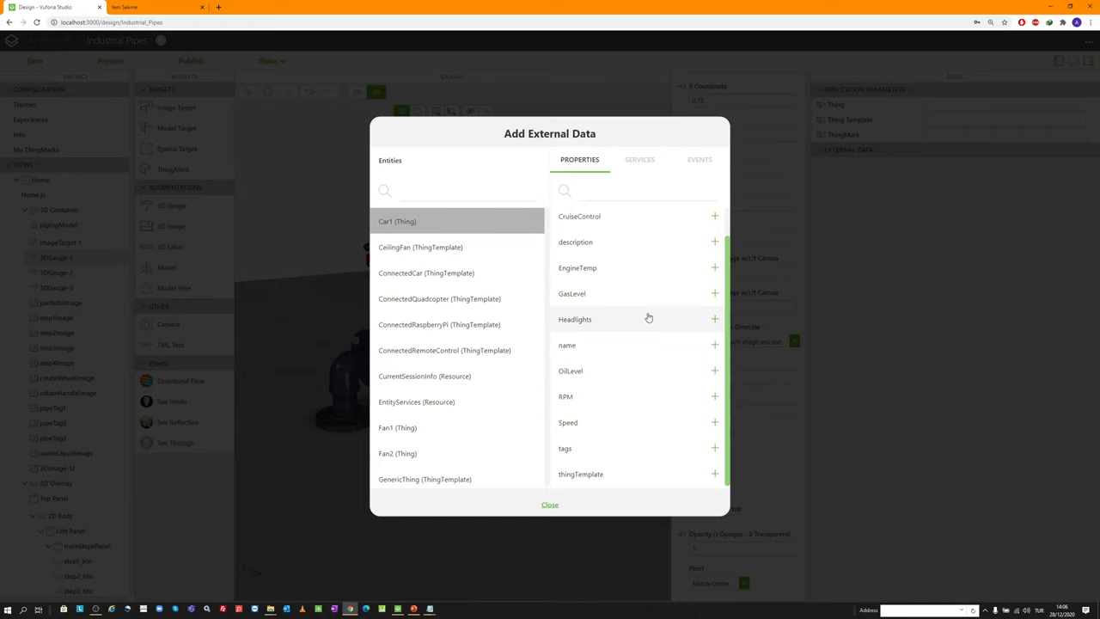
pyautogui.scroll(1, 628, 280)
pyautogui.scroll(1, 628, 281)
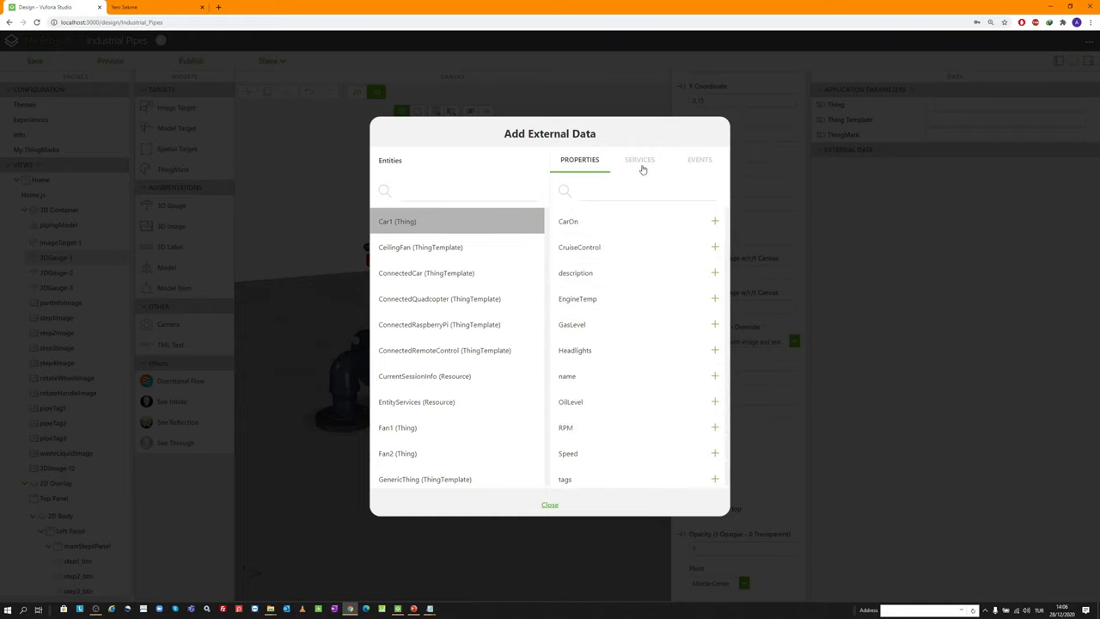
pyautogui.click(638, 162)
pyautogui.click(628, 199)
pyautogui.write('getp')
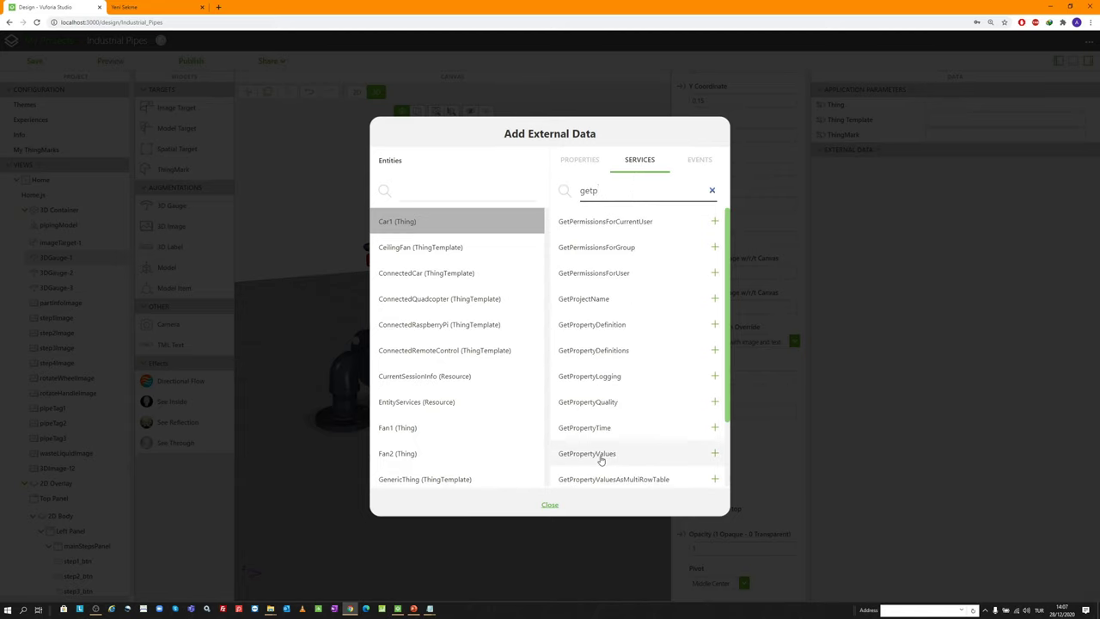
pyautogui.click(628, 456)
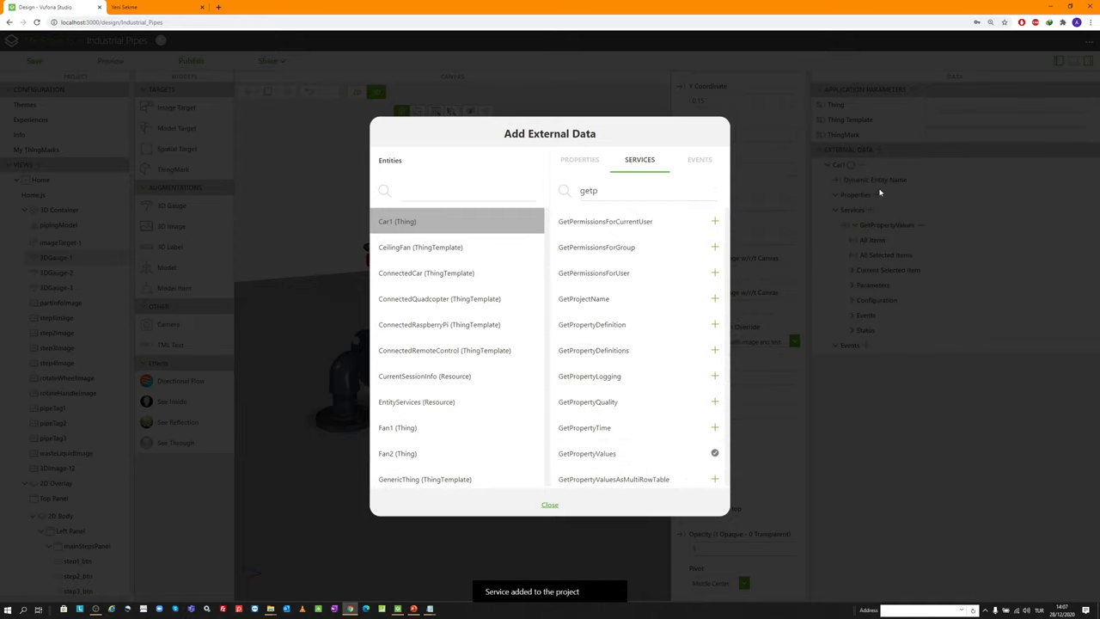
pyautogui.click(550, 507)
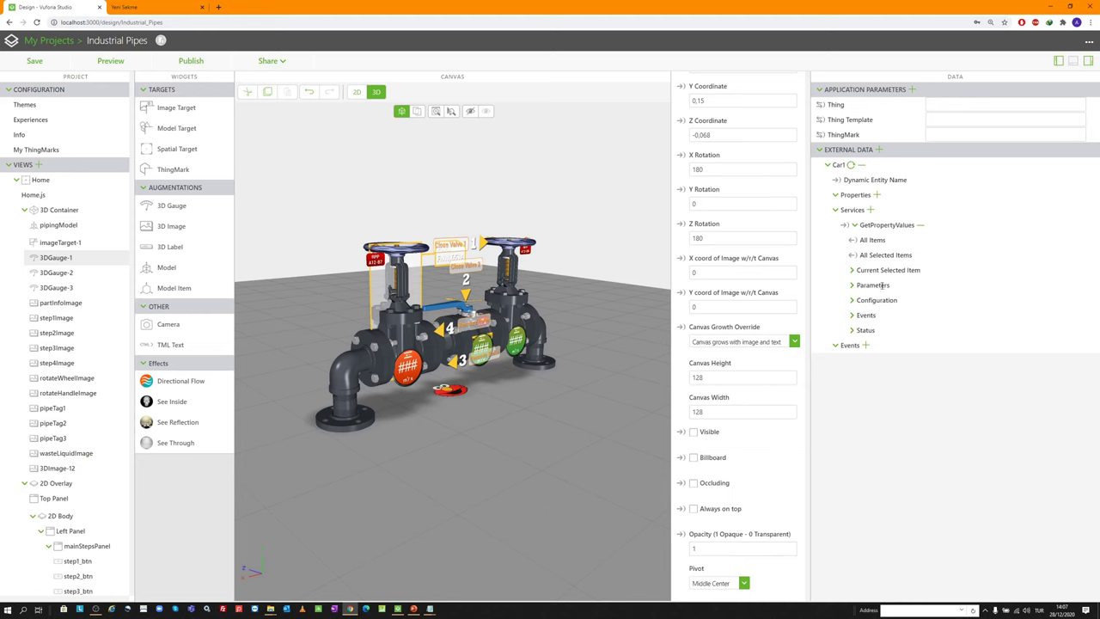
pyautogui.click(852, 270)
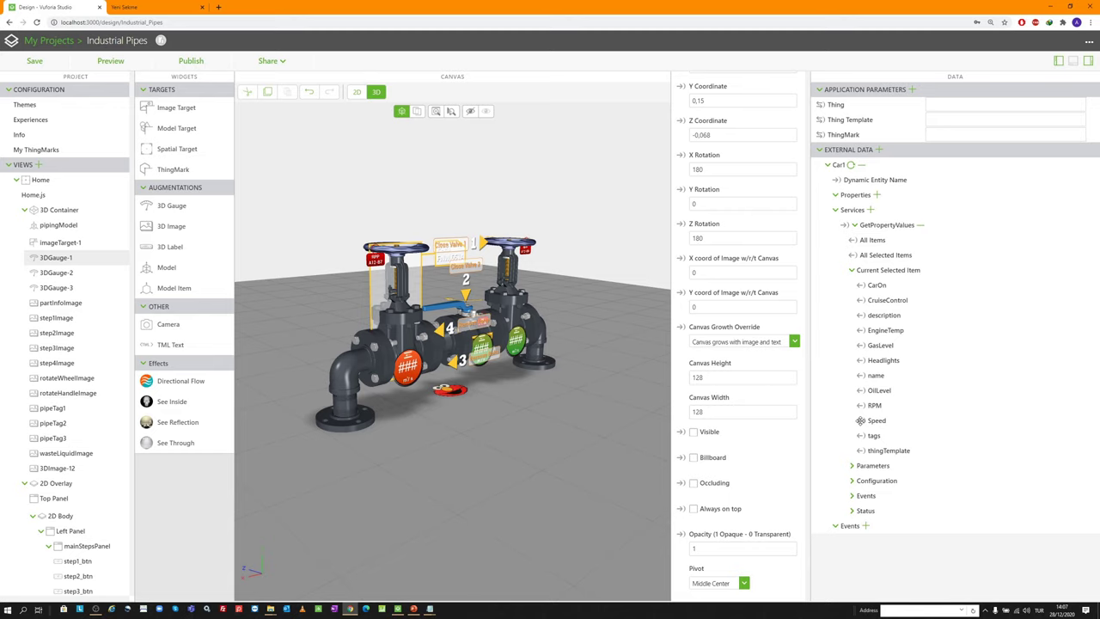
pyautogui.scroll(-2, 409, 341)
# Add a new 3D gauge to the scene and bind its Text to Car1's RPM
pyautogui.click(410, 341)
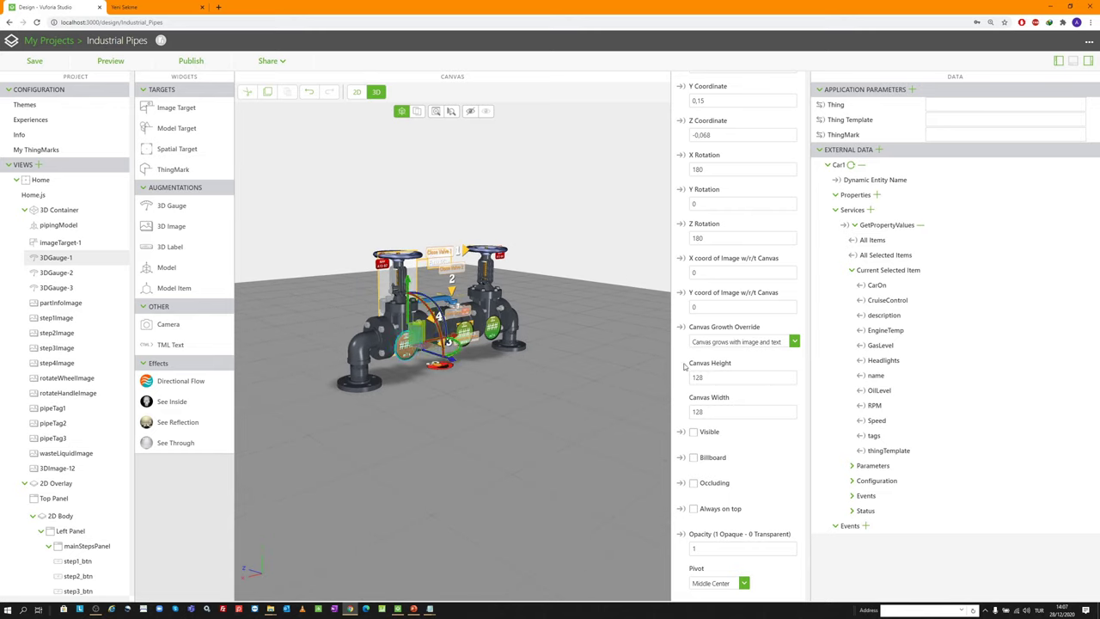
pyautogui.moveTo(180, 206); pyautogui.dragTo(521, 414)
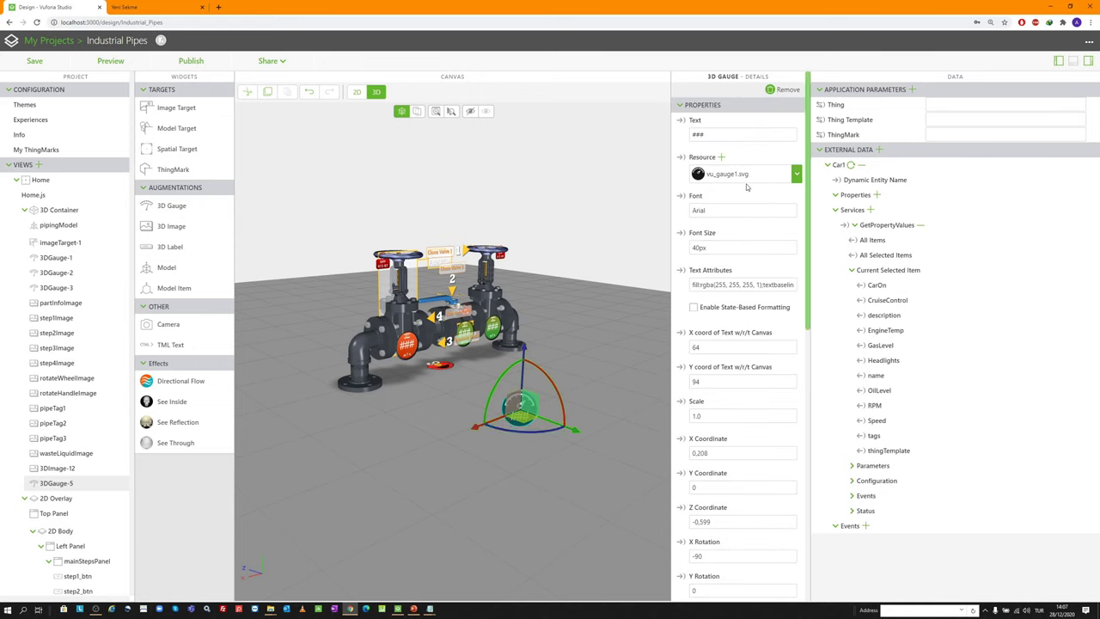
pyautogui.scroll(2, 533, 440)
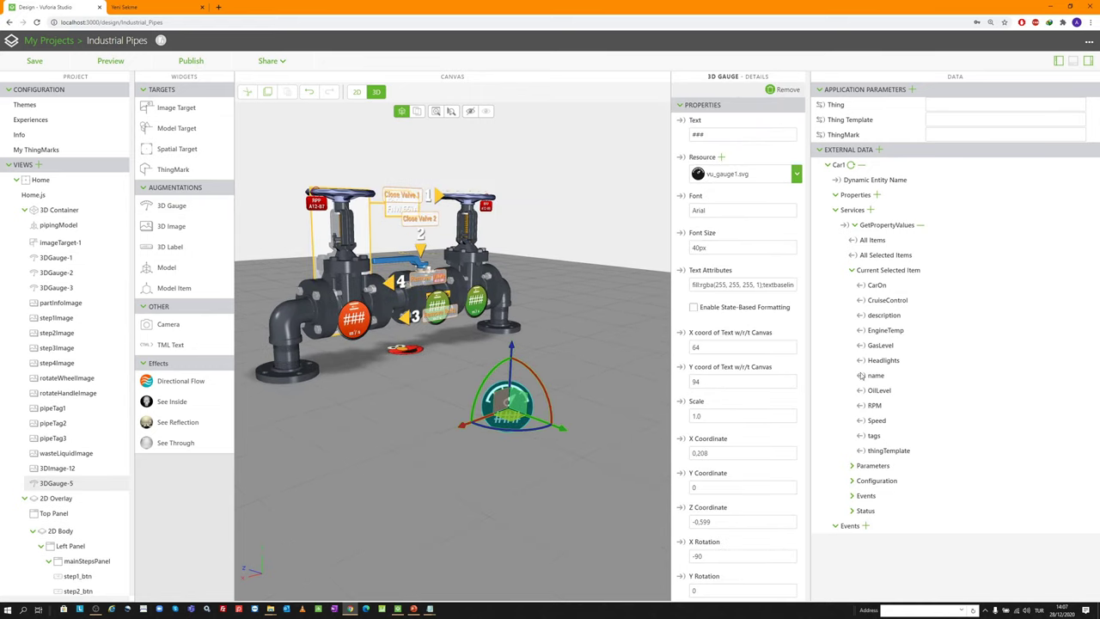
pyautogui.moveTo(857, 397); pyautogui.dragTo(726, 121)
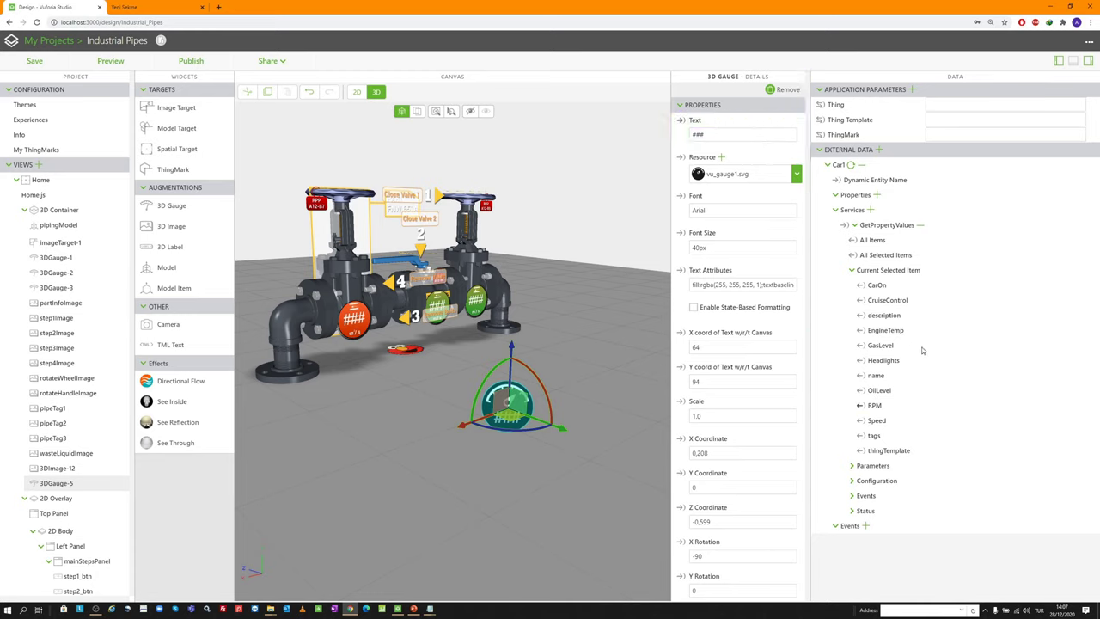
# Make GetPropertyValues invoke on startup and auto-refresh every 5 seconds, then preview
pyautogui.click(851, 480)
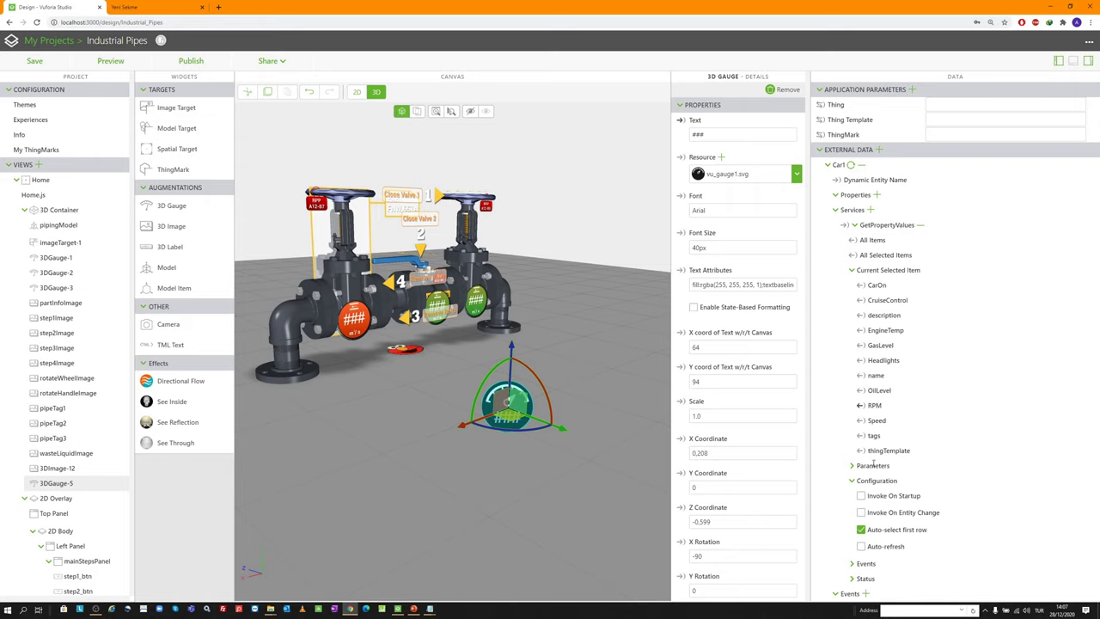
pyautogui.click(861, 496)
pyautogui.click(860, 546)
pyautogui.click(877, 578)
pyautogui.press('BackSpace')
pyautogui.press('BackSpace')
pyautogui.write('5')
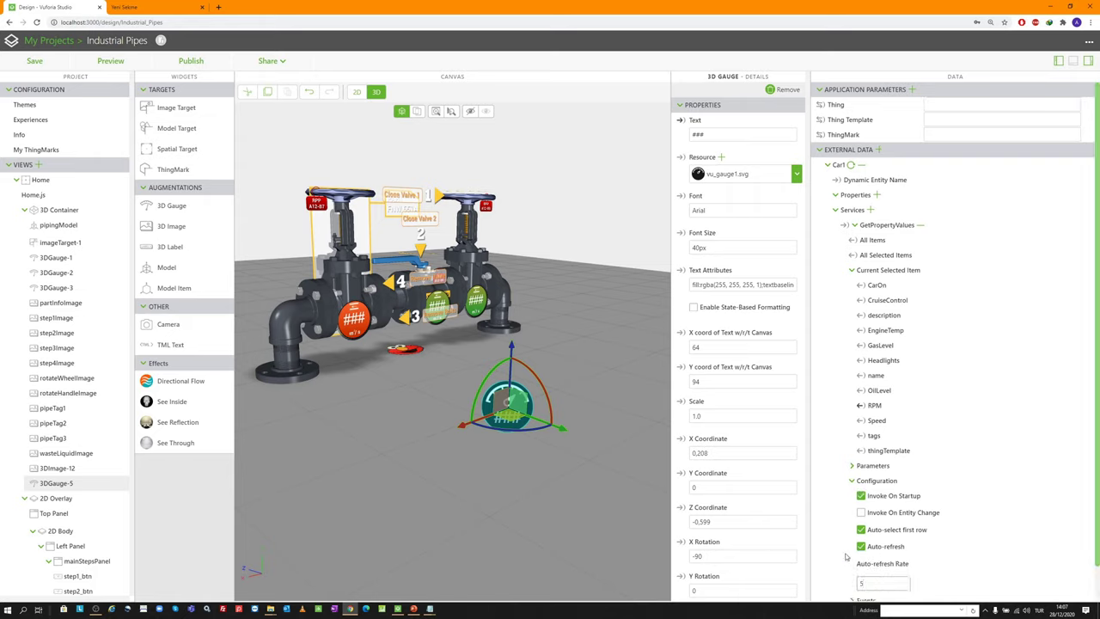
pyautogui.scroll(-1, 844, 520)
pyautogui.click(851, 563)
pyautogui.scroll(-1, 842, 516)
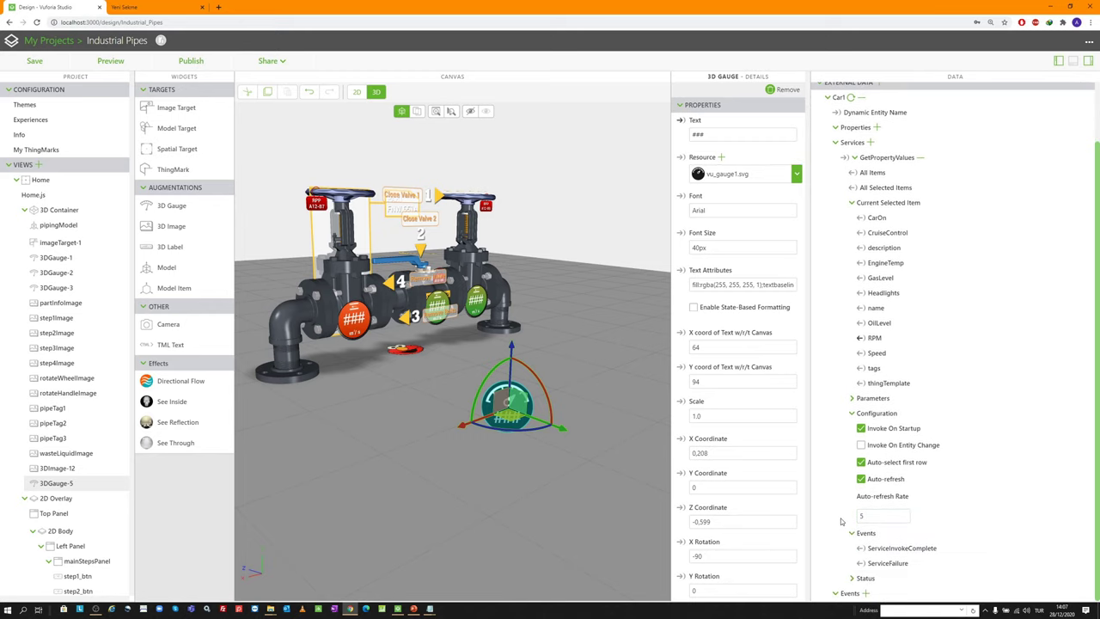
pyautogui.scroll(1, 839, 481)
pyautogui.scroll(1, 840, 481)
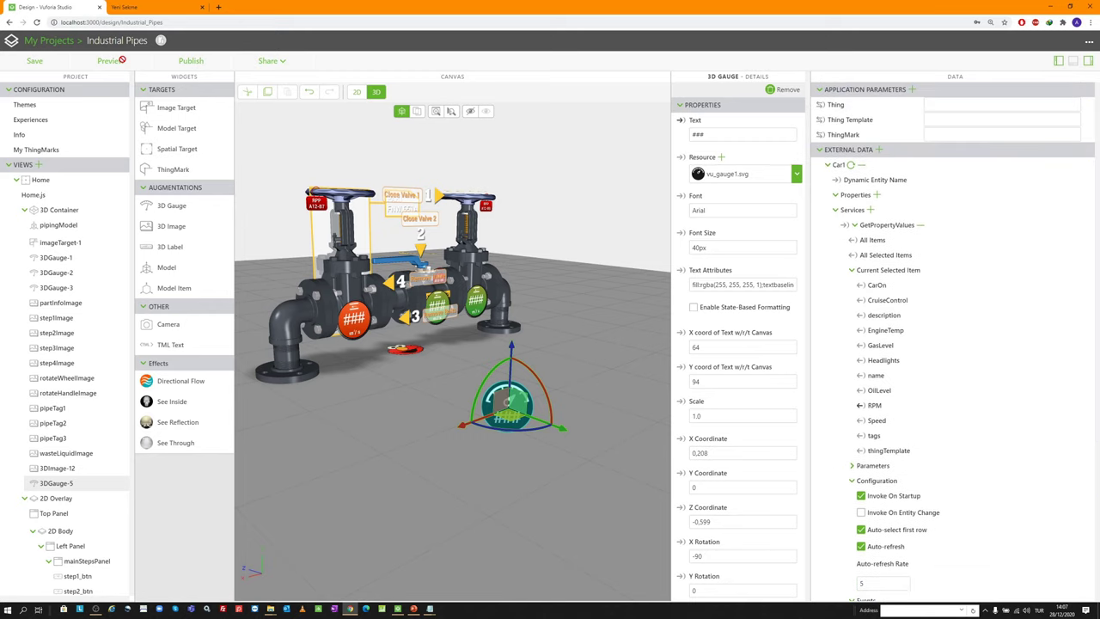
pyautogui.click(120, 60)
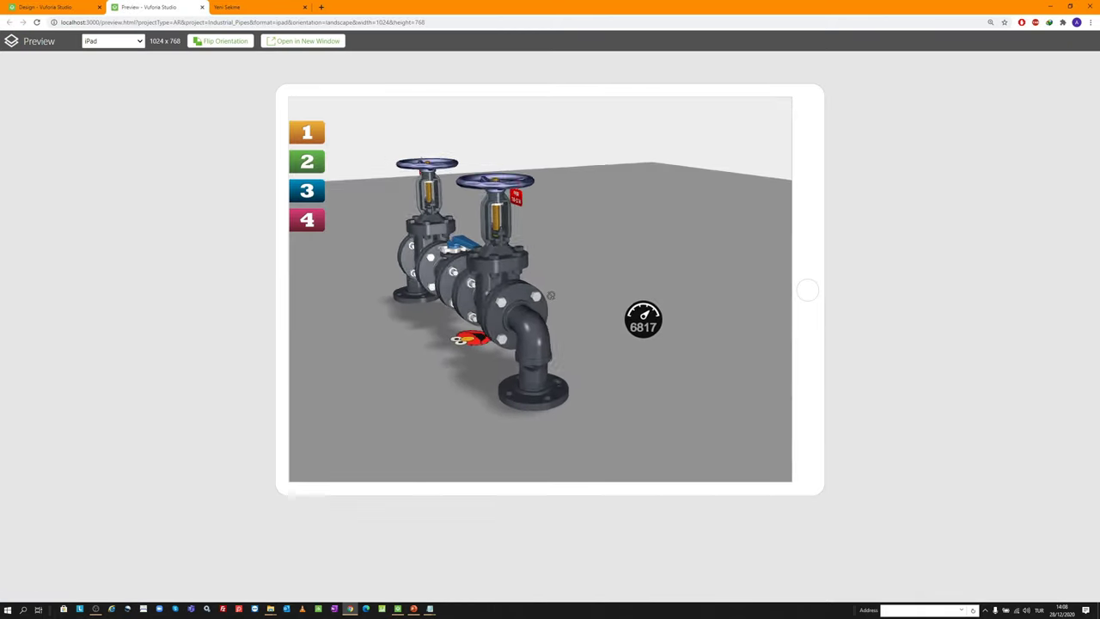
pyautogui.moveTo(551, 294); pyautogui.dragTo(528, 300)
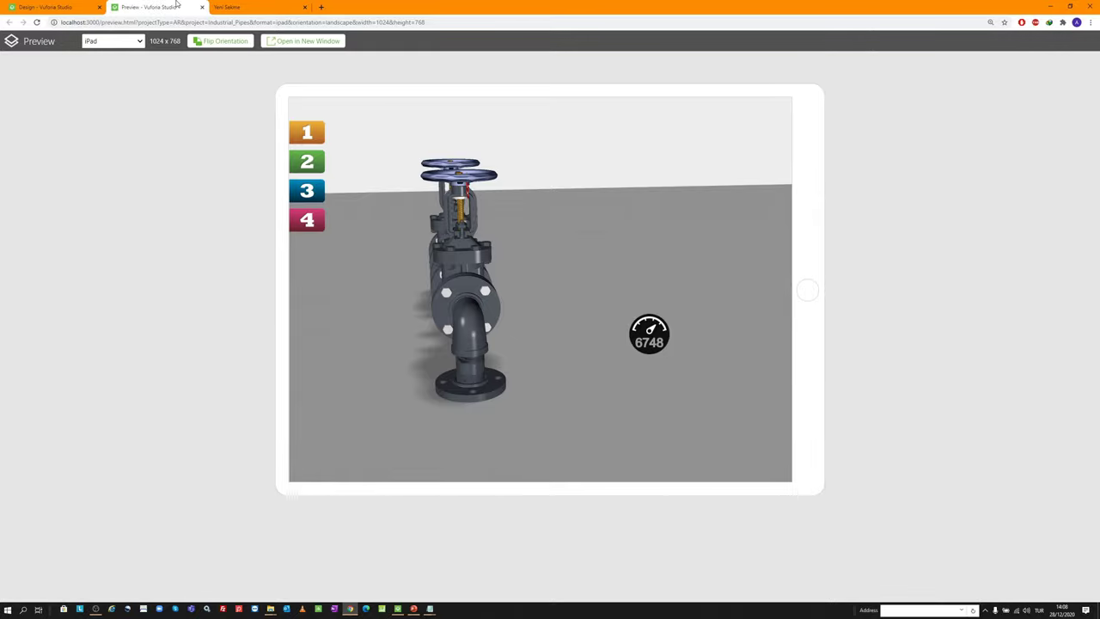
pyautogui.moveTo(536, 312); pyautogui.dragTo(548, 287)
# Close the preview and zoom in and out around the pipe model
pyautogui.hotkey('ctrl', 'w')
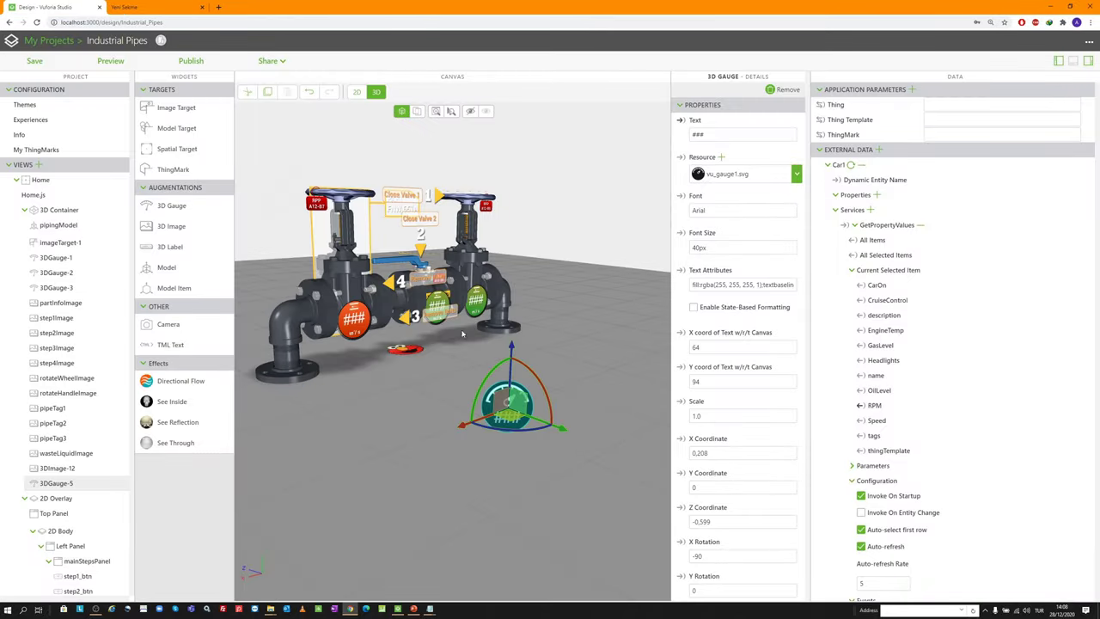
pyautogui.scroll(5, 340, 337)
pyautogui.scroll(-2, 361, 340)
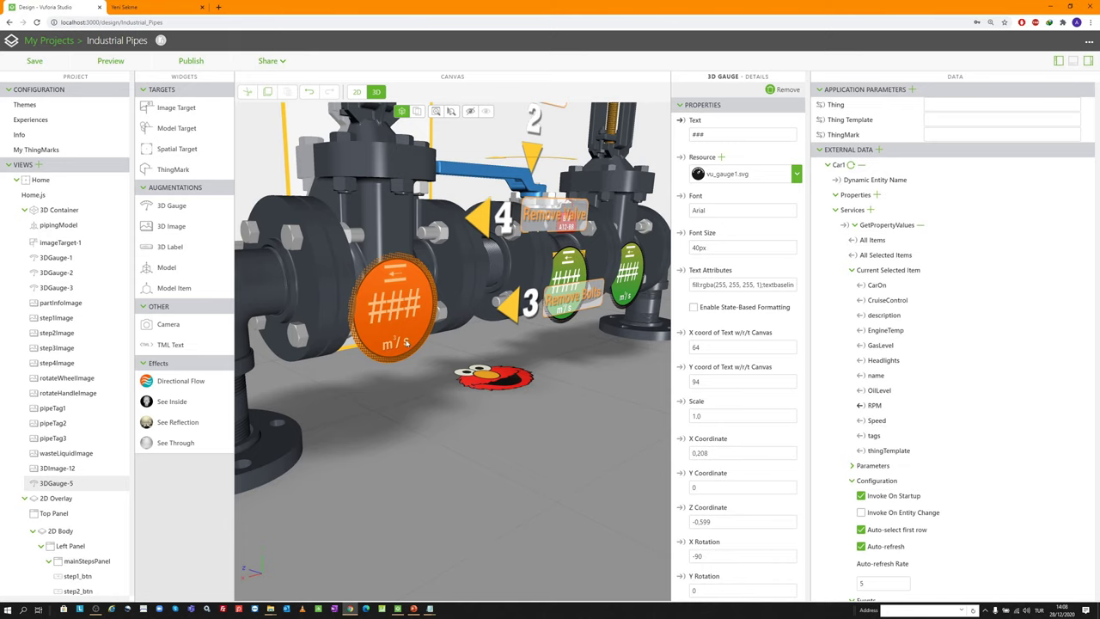
pyautogui.scroll(-2, 378, 339)
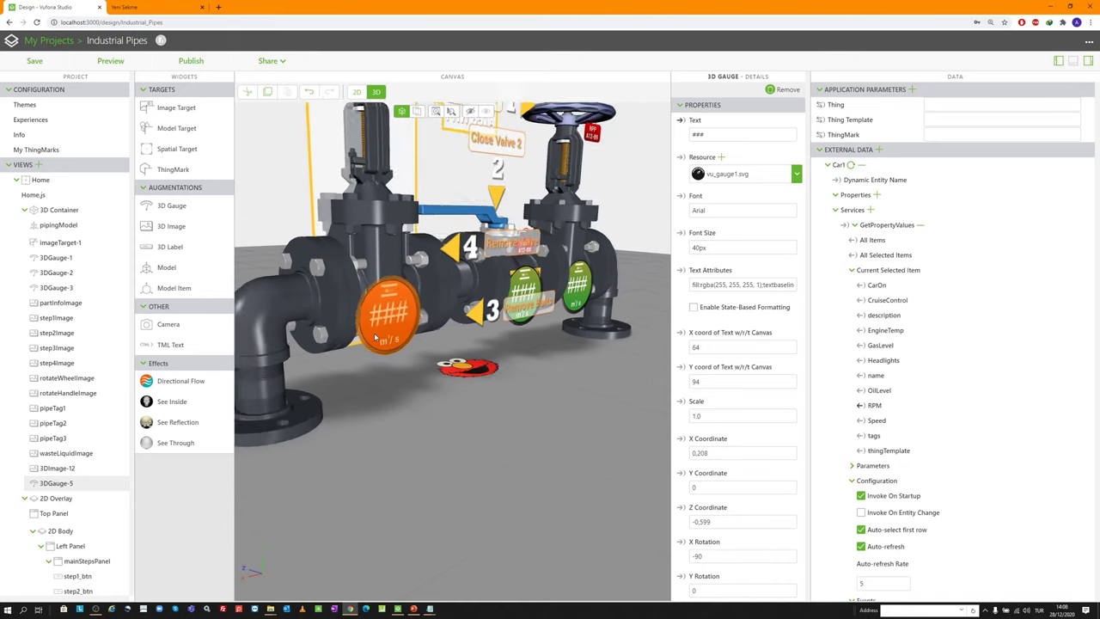
pyautogui.scroll(-4, 374, 338)
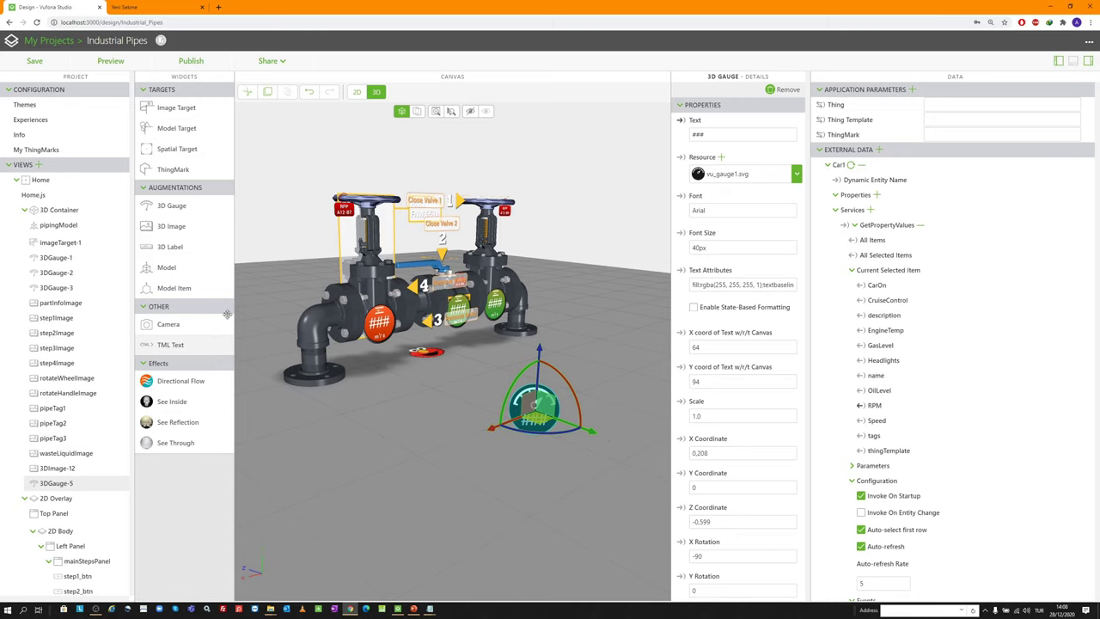
# Delete the new 3D gauge and Car1 data source, hide the Data panel, open Home.js
pyautogui.click(782, 91)
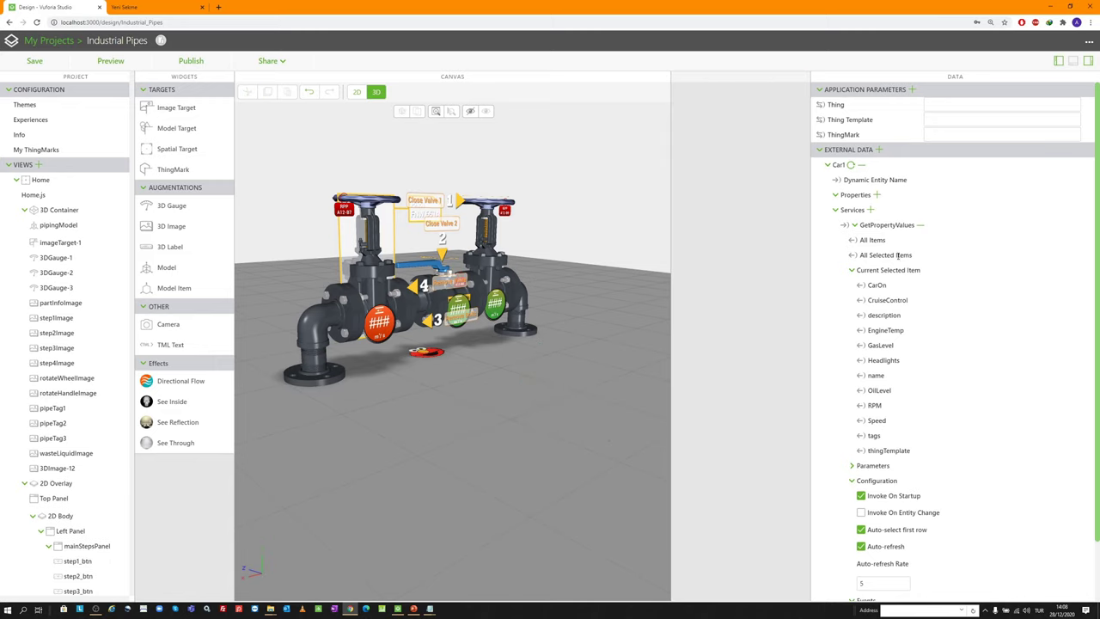
pyautogui.click(862, 166)
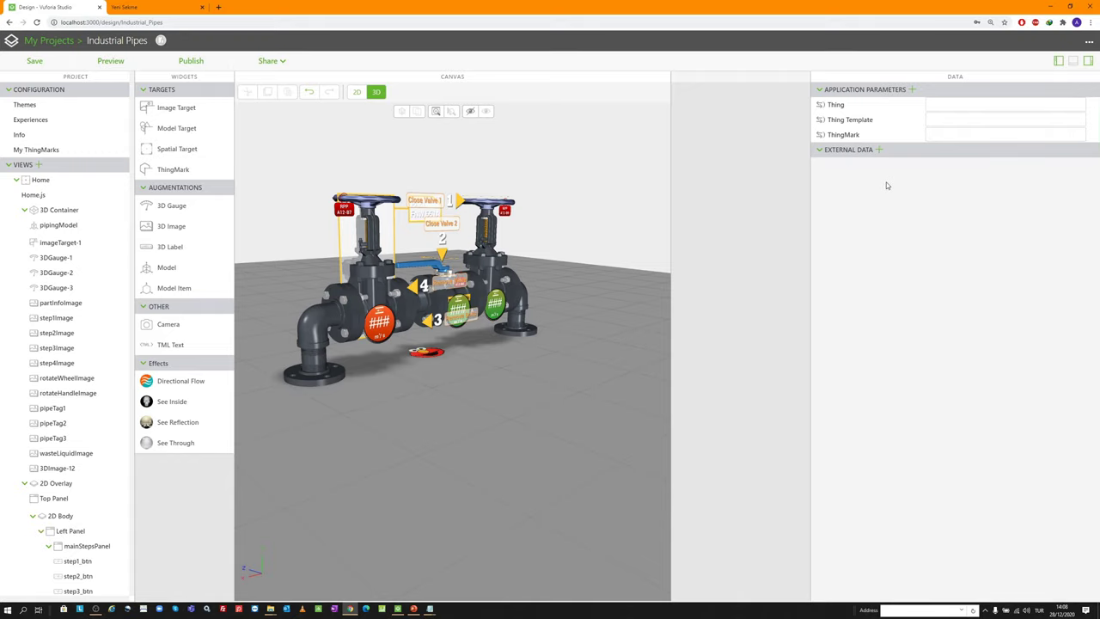
pyautogui.click(1087, 62)
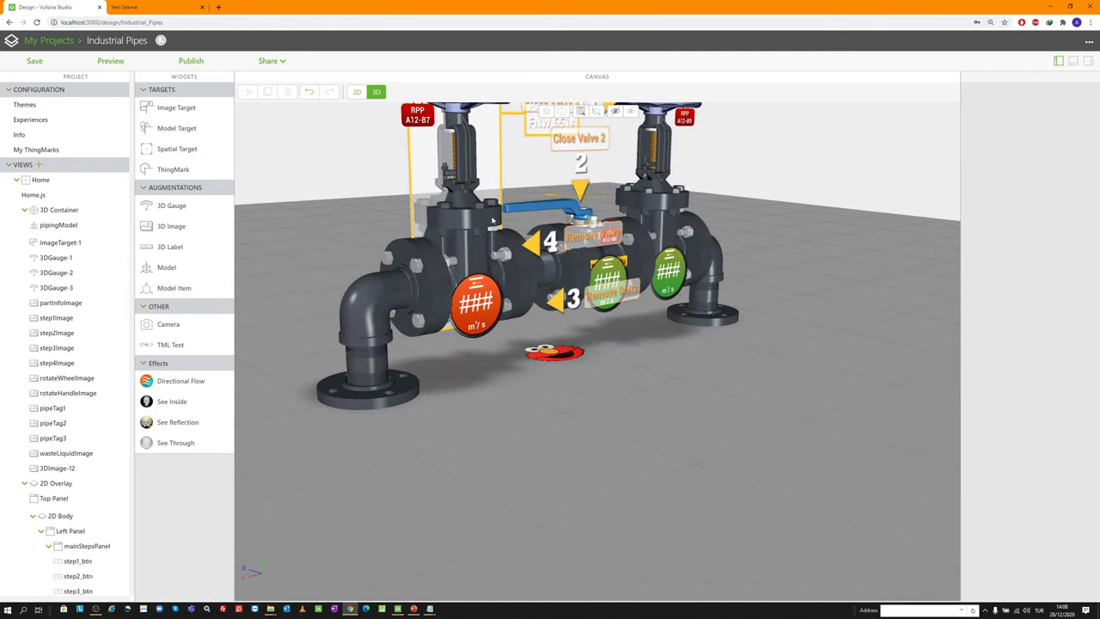
pyautogui.click(62, 196)
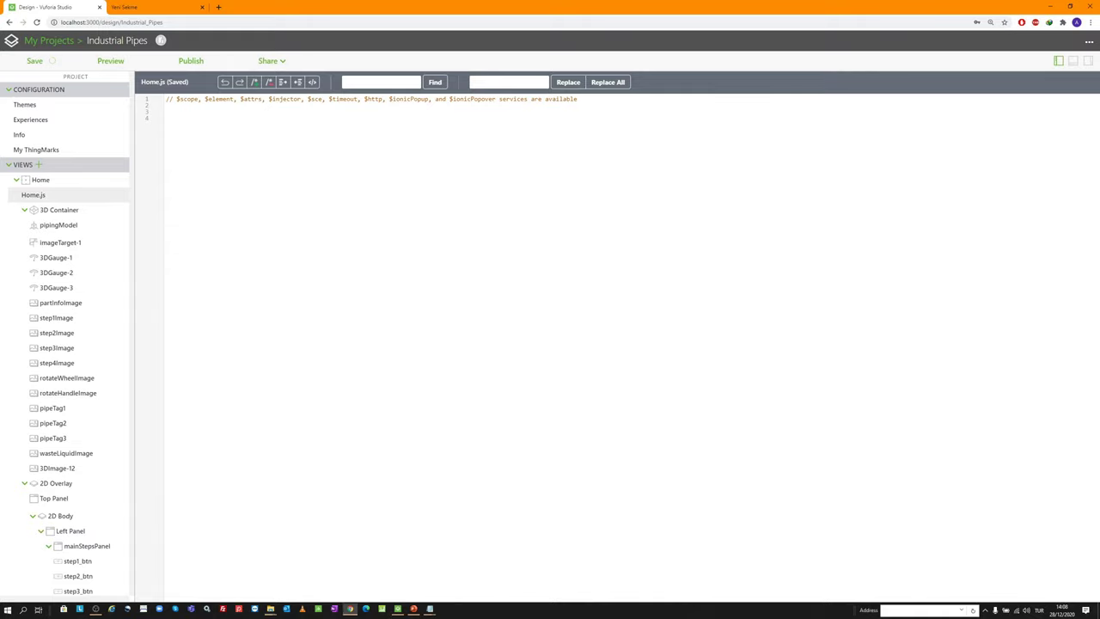
# Paste the prepared timer, resetAugmentations and displayTime script into Home.js at line 4
pyautogui.hotkey('alt', 'Tab')
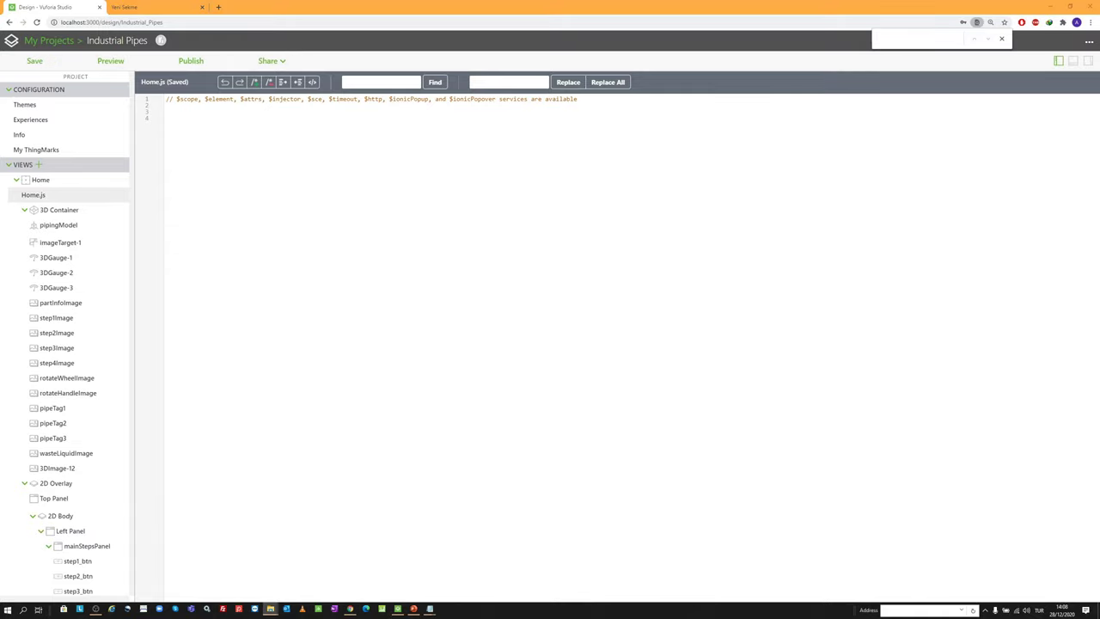
pyautogui.hotkey('alt', 'Tab')
pyautogui.click(36, 194)
pyautogui.hotkey('ctrl', 'v')
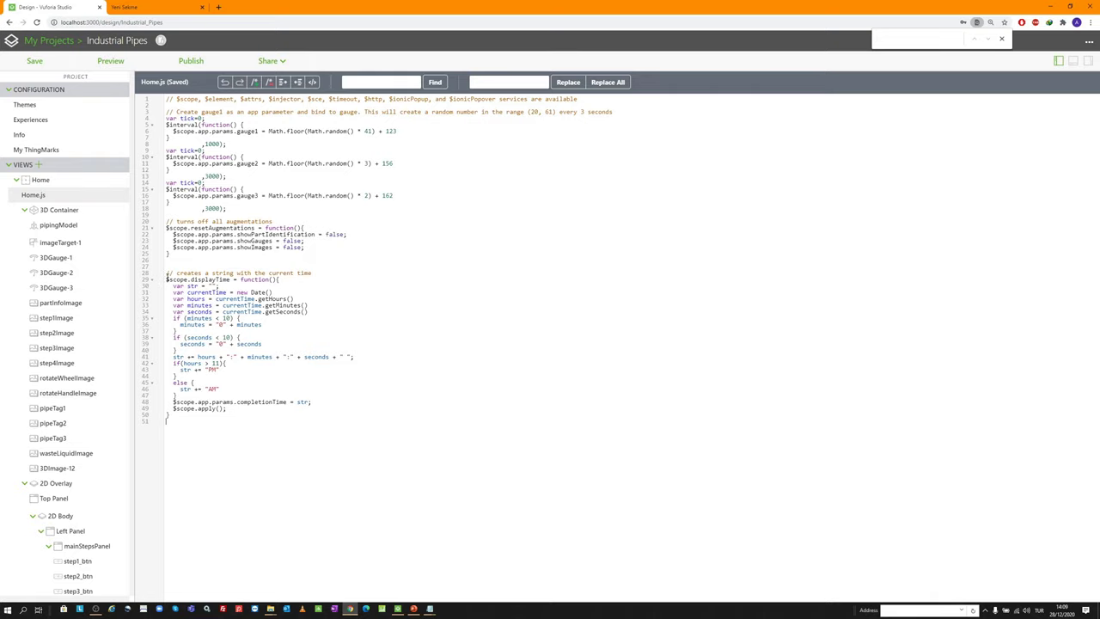
# Select the displayTime function's code and then the completionTime parameter name
pyautogui.moveTo(166, 279); pyautogui.dragTo(300, 401)
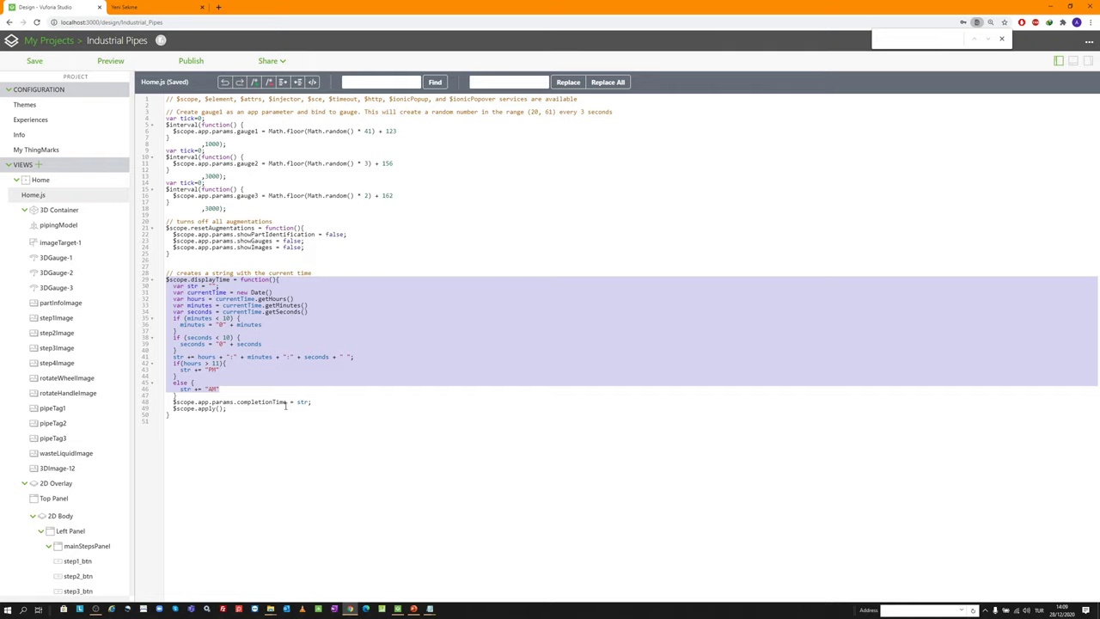
pyautogui.click(280, 401)
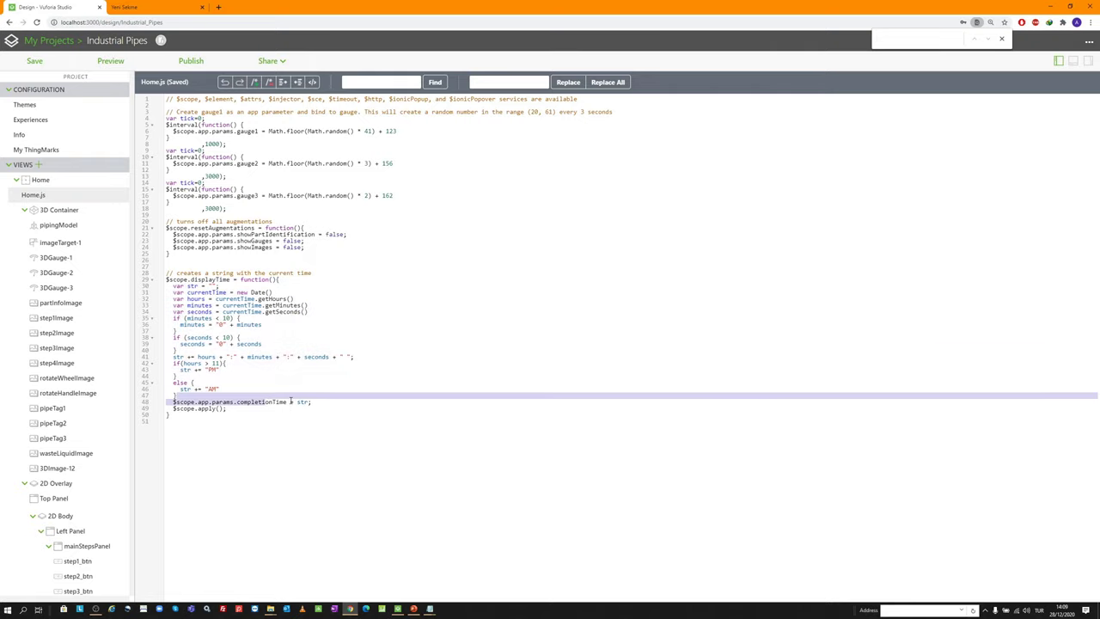
pyautogui.moveTo(289, 401); pyautogui.dragTo(238, 402)
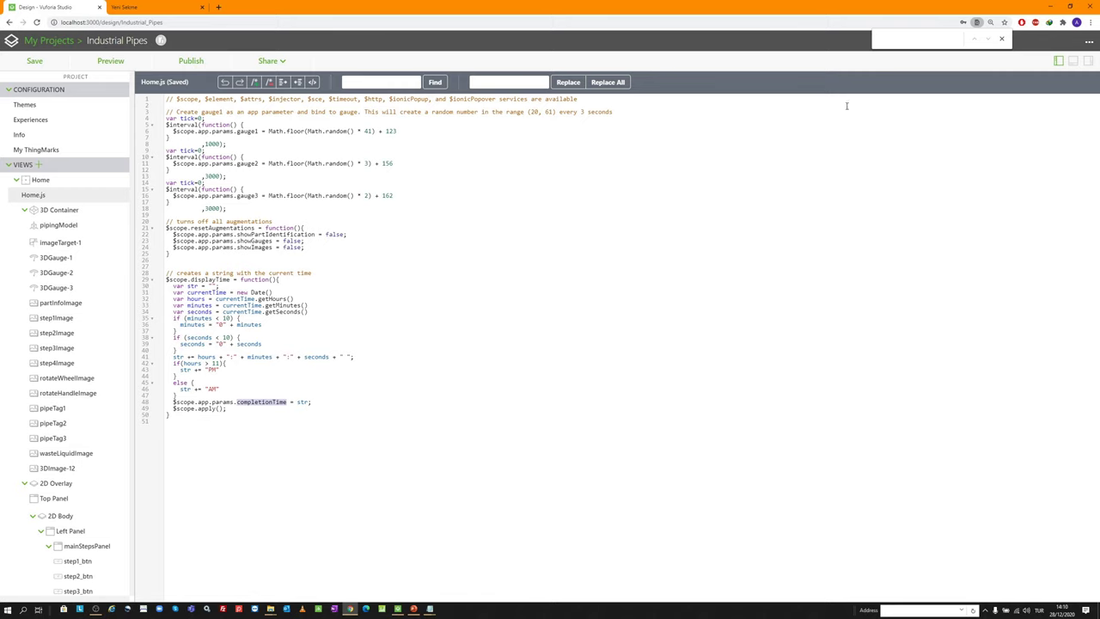
# Show the DATA panel and look up the gauge1 name on line 6 of Home.js
pyautogui.click(73, 182)
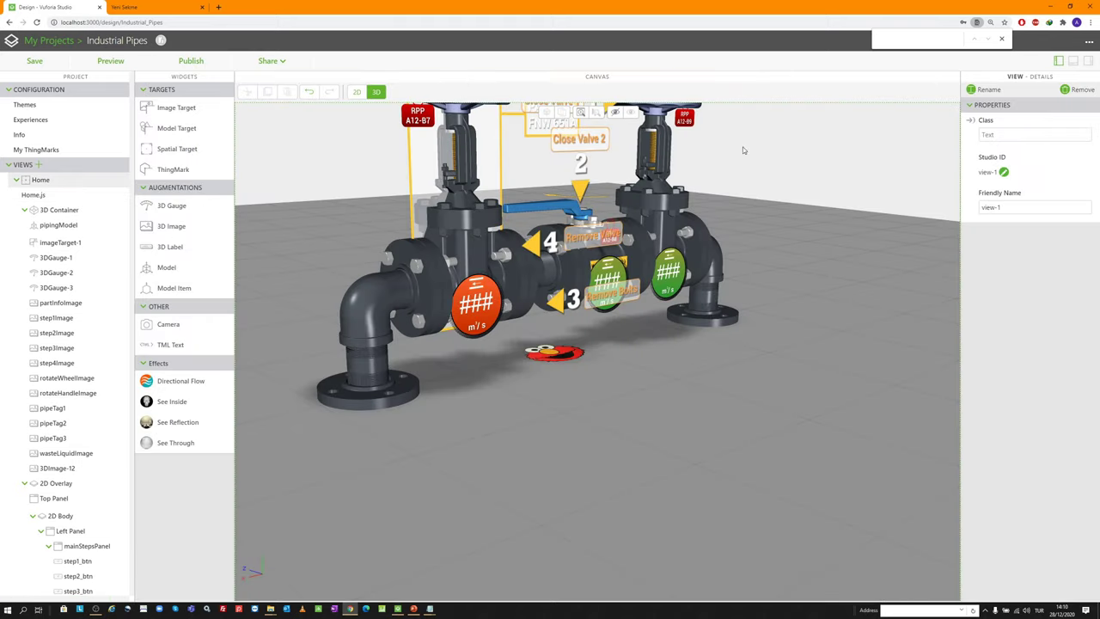
pyautogui.click(1088, 63)
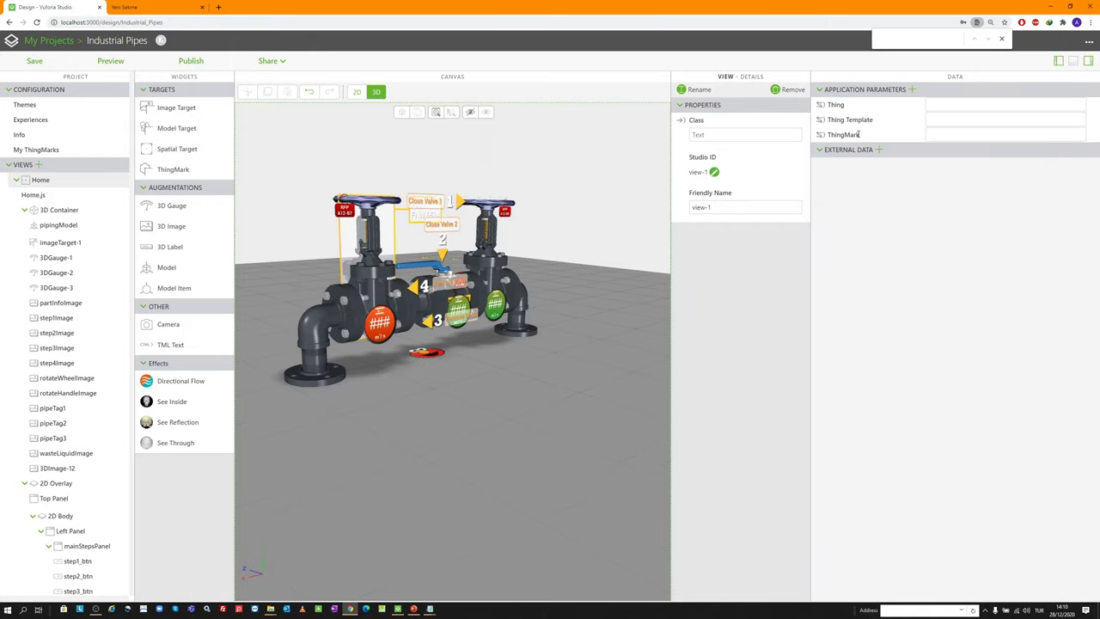
pyautogui.click(45, 196)
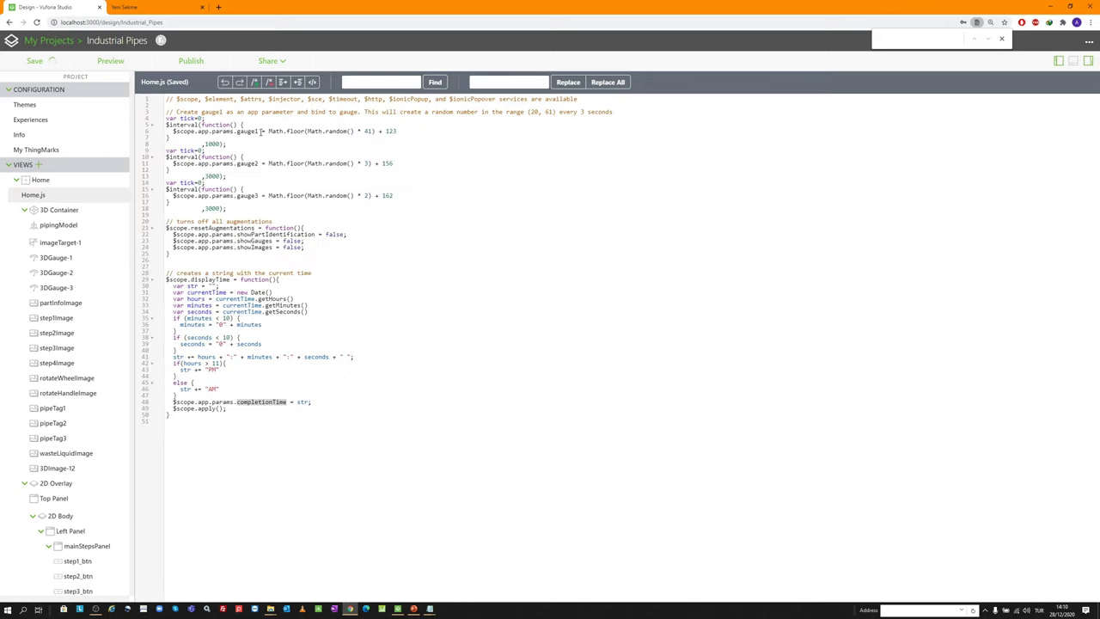
pyautogui.moveTo(260, 131); pyautogui.dragTo(236, 131)
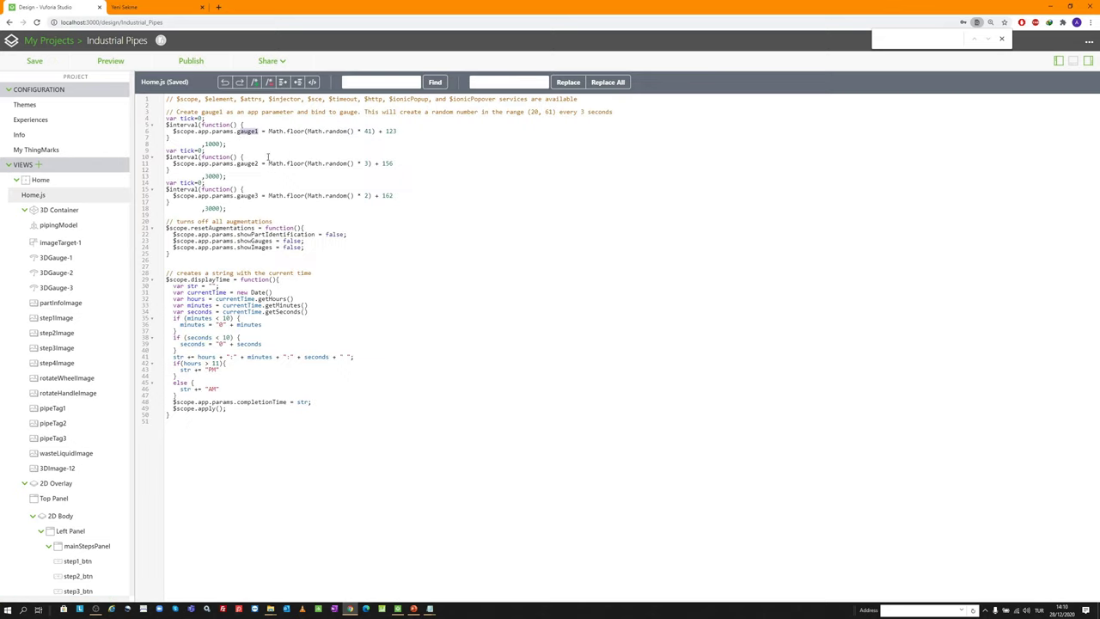
pyautogui.click(83, 180)
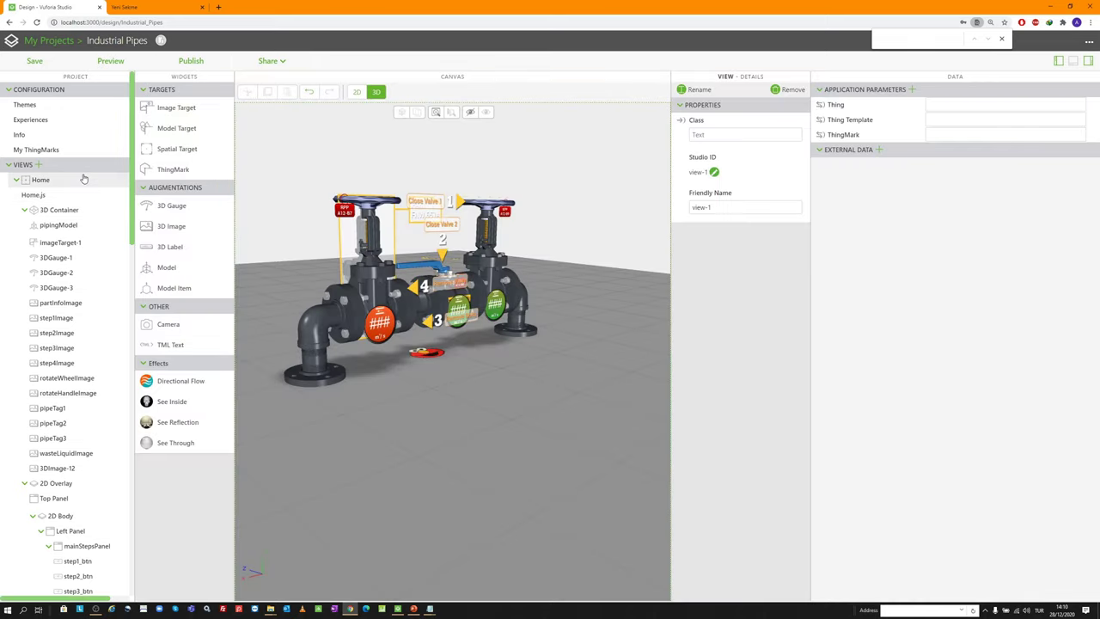
# Add application parameters named gauge1, gauge2 and gauge3
pyautogui.click(912, 90)
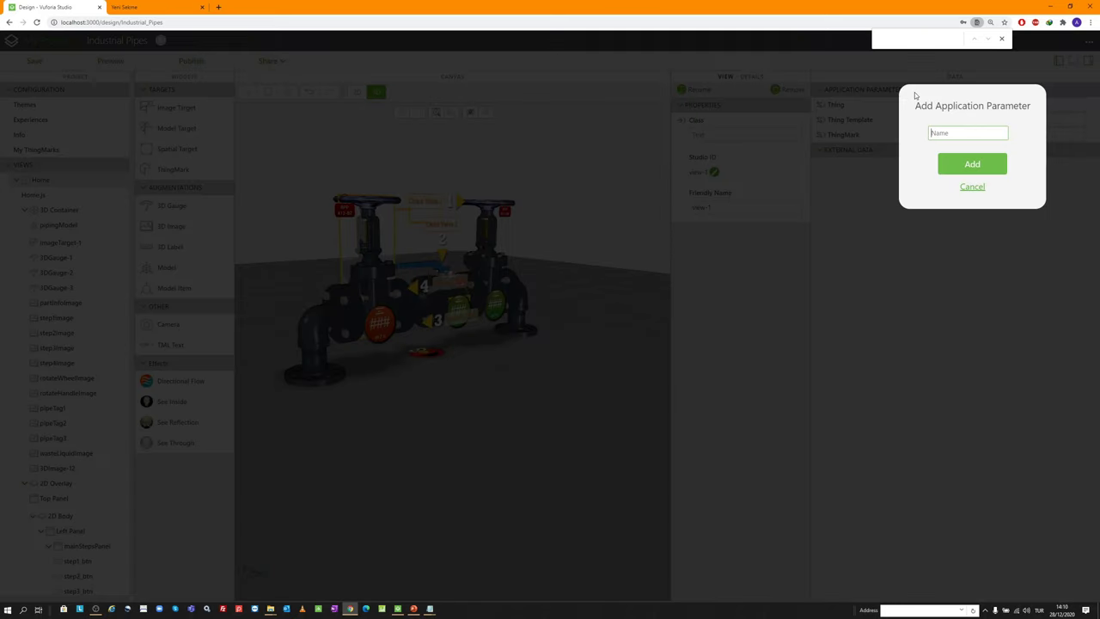
pyautogui.write('gauge1')
pyautogui.hotkey('ctrl', 'a')
pyautogui.press('Return')
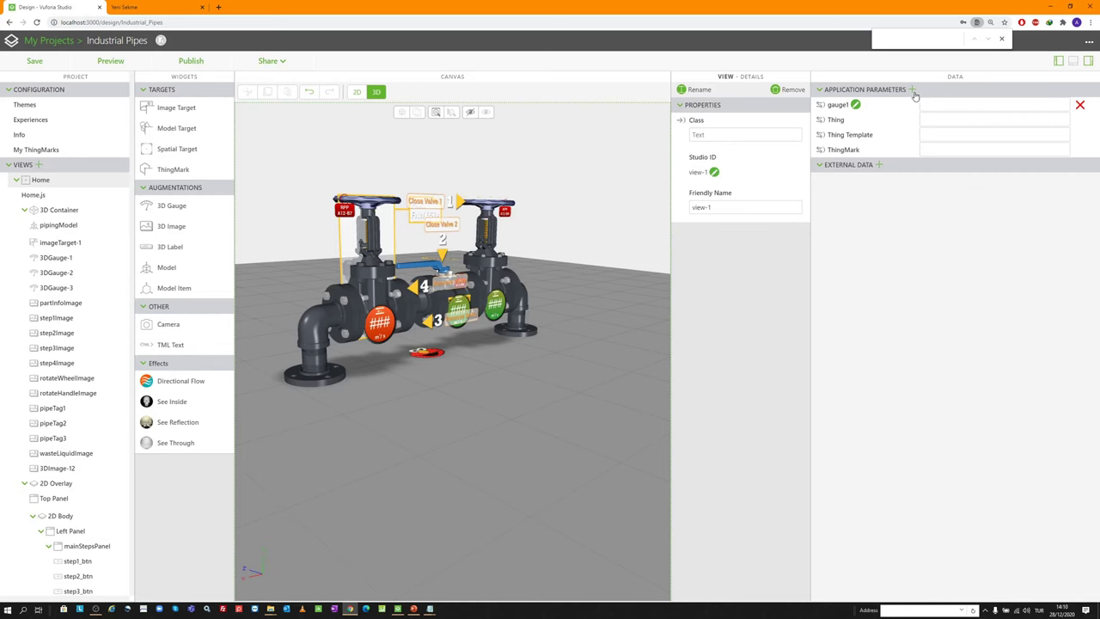
pyautogui.click(912, 90)
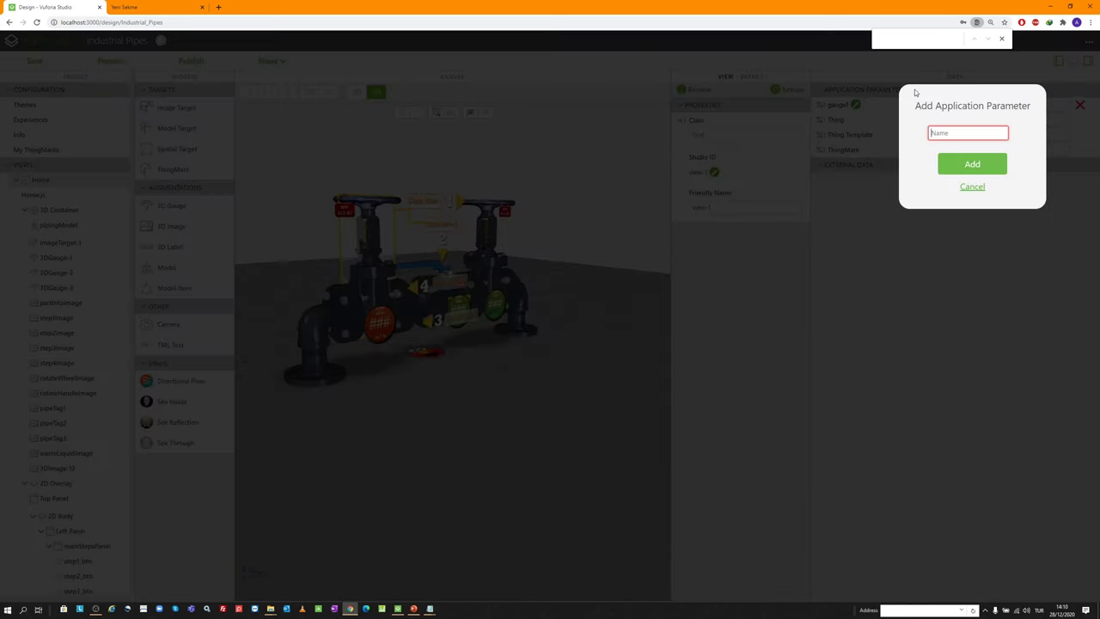
pyautogui.write('gauge2')
pyautogui.press('Return')
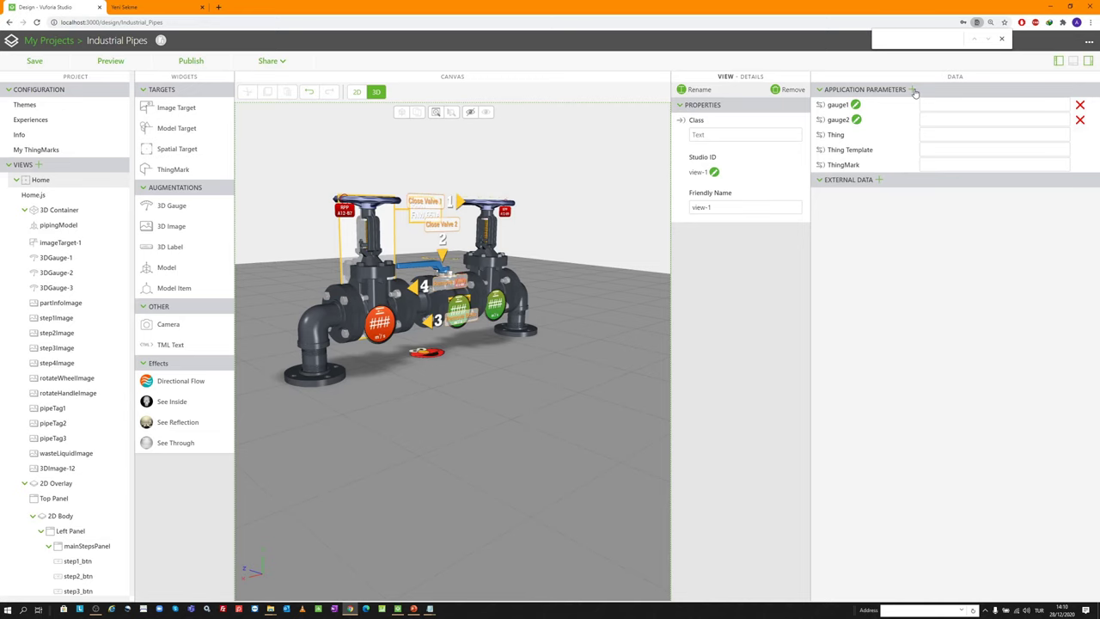
pyautogui.click(913, 90)
pyautogui.write('gauge3')
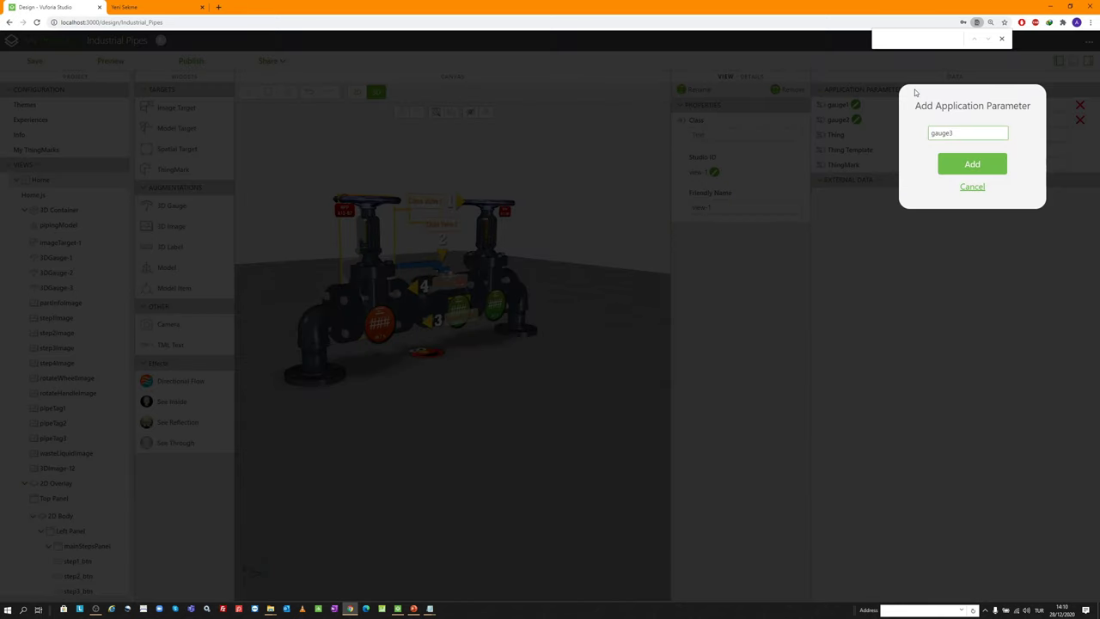
pyautogui.press('Return')
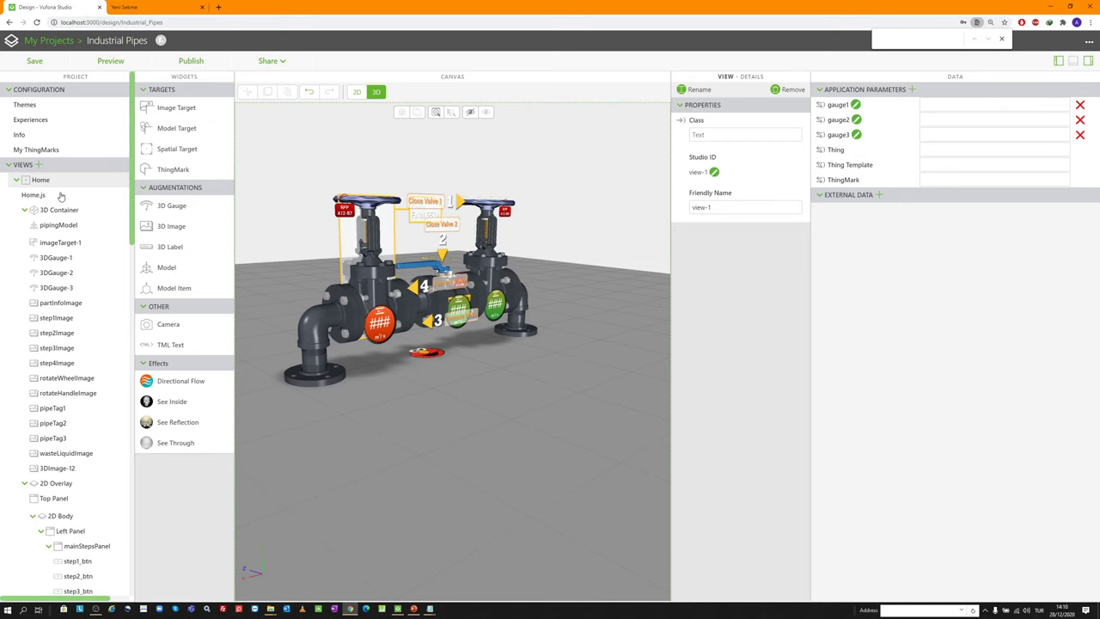
pyautogui.click(35, 195)
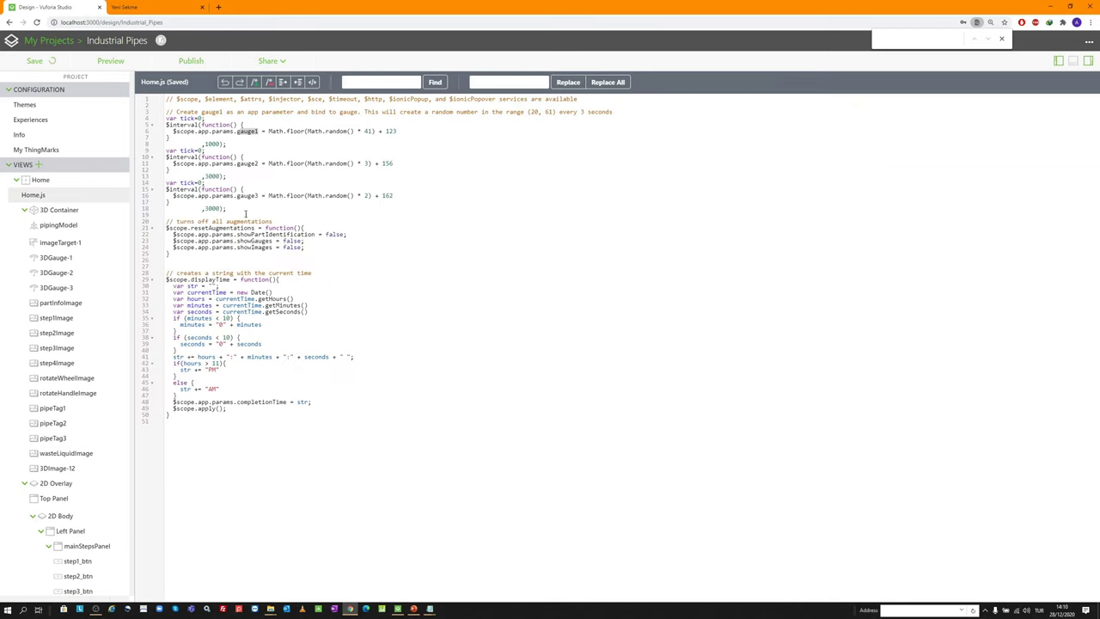
# Copy showPartIdentification from line 22 of Home.js and add it as an application parameter
pyautogui.click(317, 233)
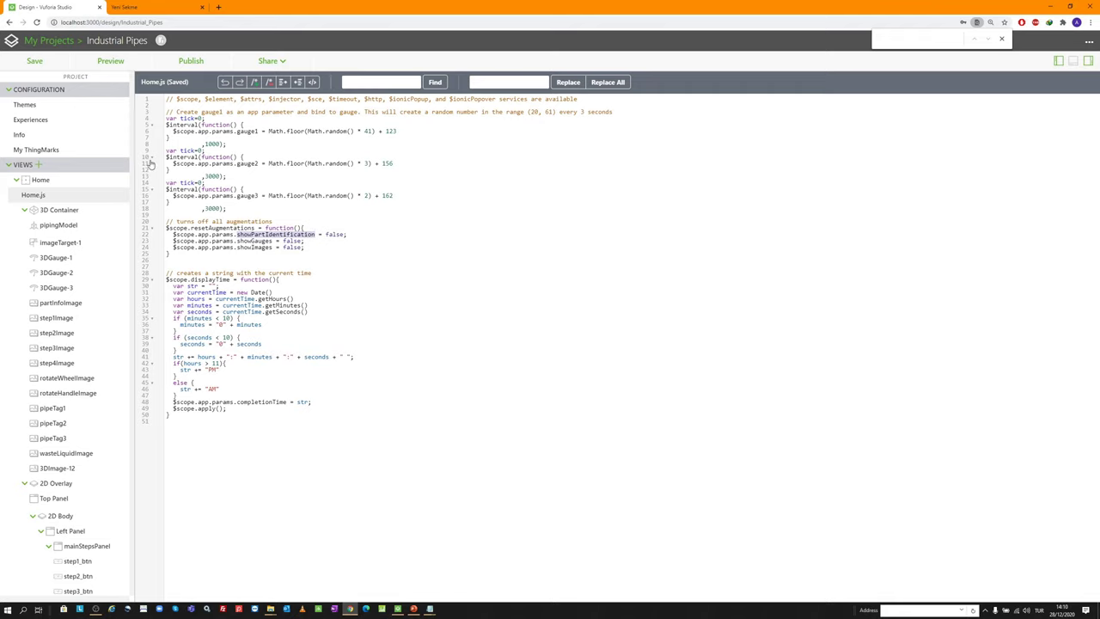
pyautogui.click(92, 183)
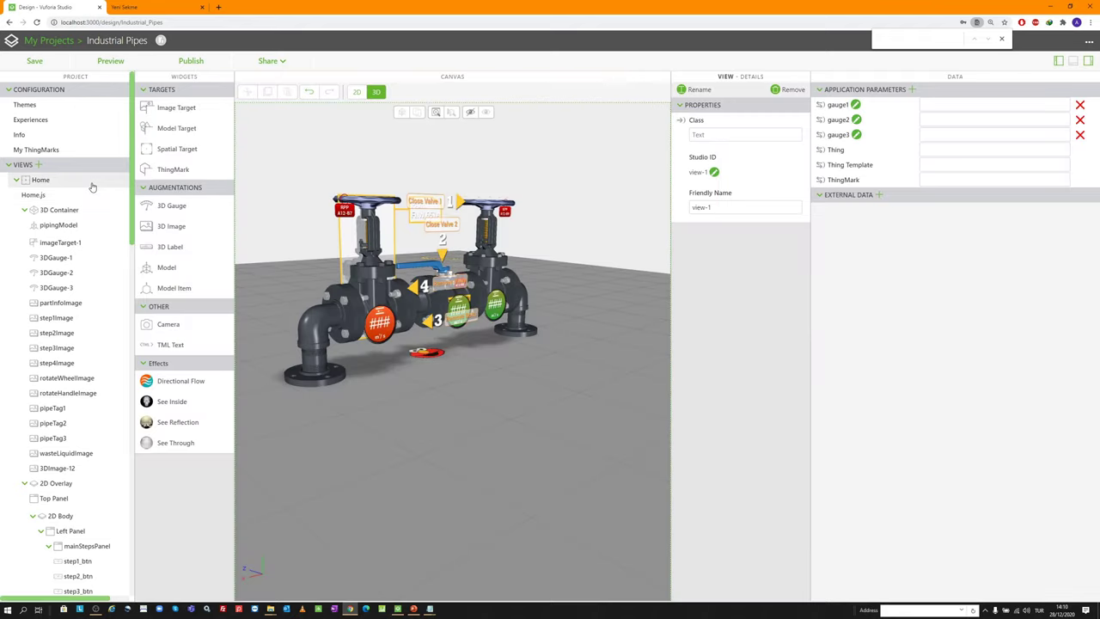
pyautogui.click(912, 90)
pyautogui.write('showPartIdentification')
pyautogui.press('Return')
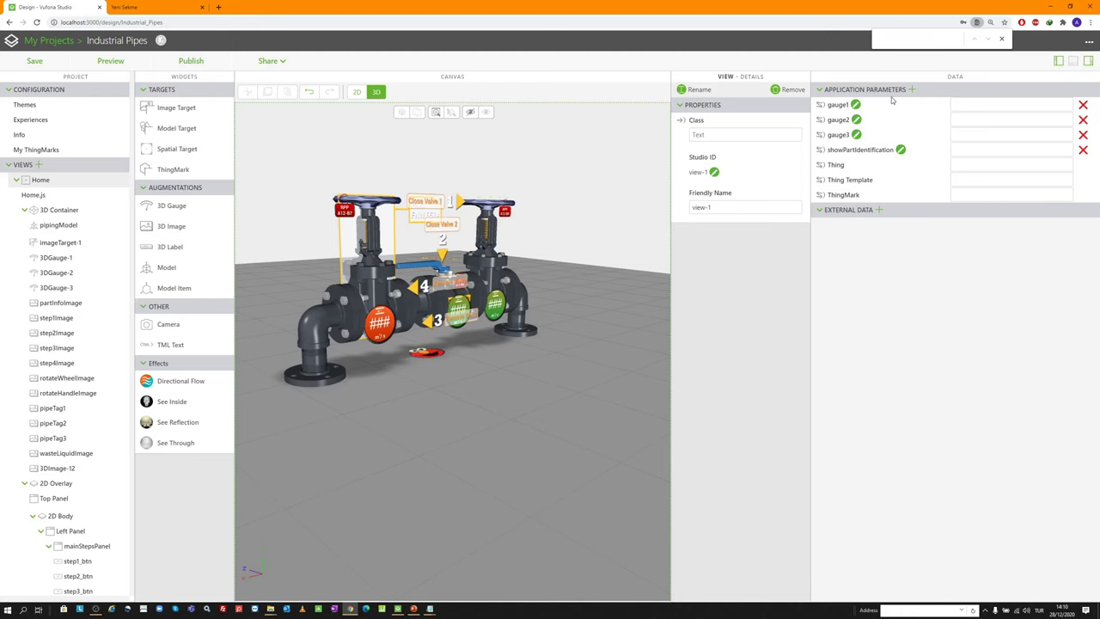
# Add the showGauges and showImages application parameters
pyautogui.click(71, 196)
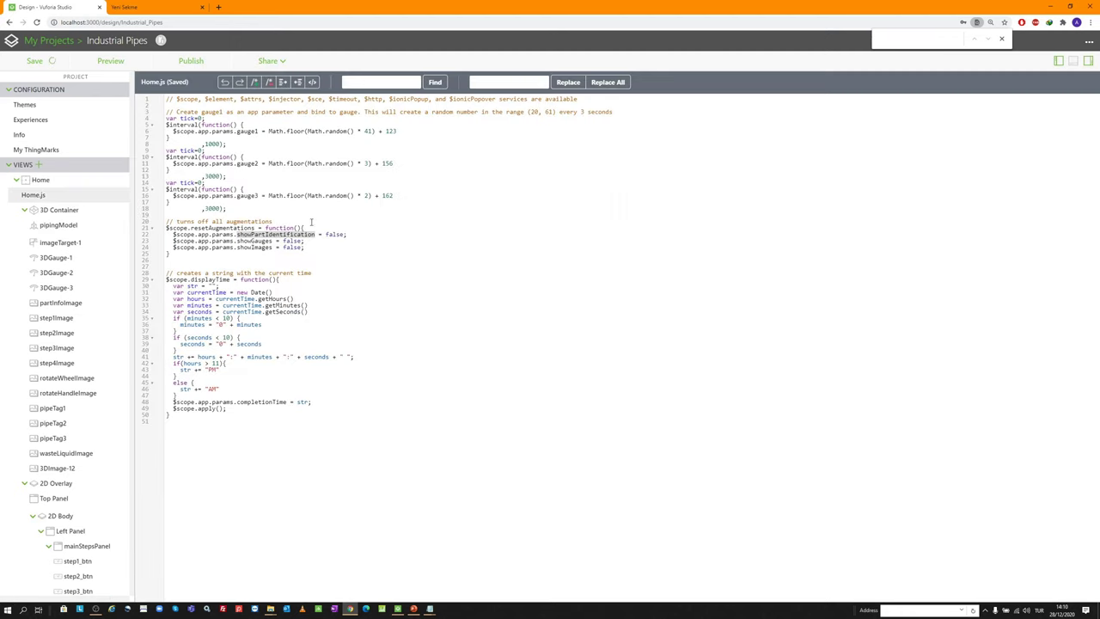
pyautogui.click(273, 240)
pyautogui.hotkey('ctrl', 'shift', 'Left')
pyautogui.hotkey('ctrl', 'c')
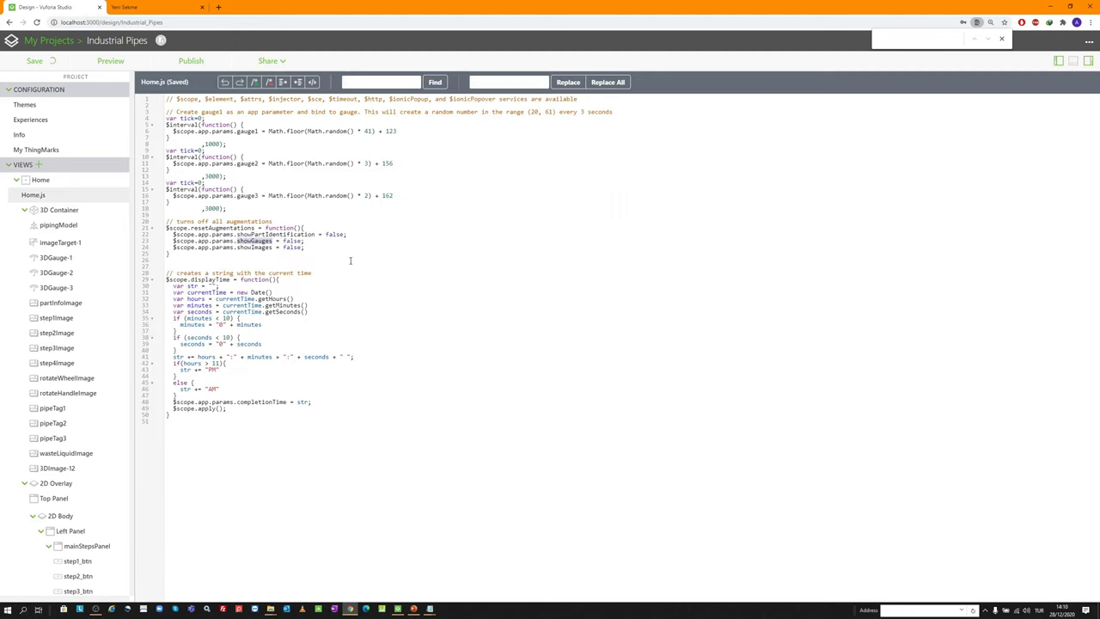
pyautogui.click(68, 180)
pyautogui.click(912, 89)
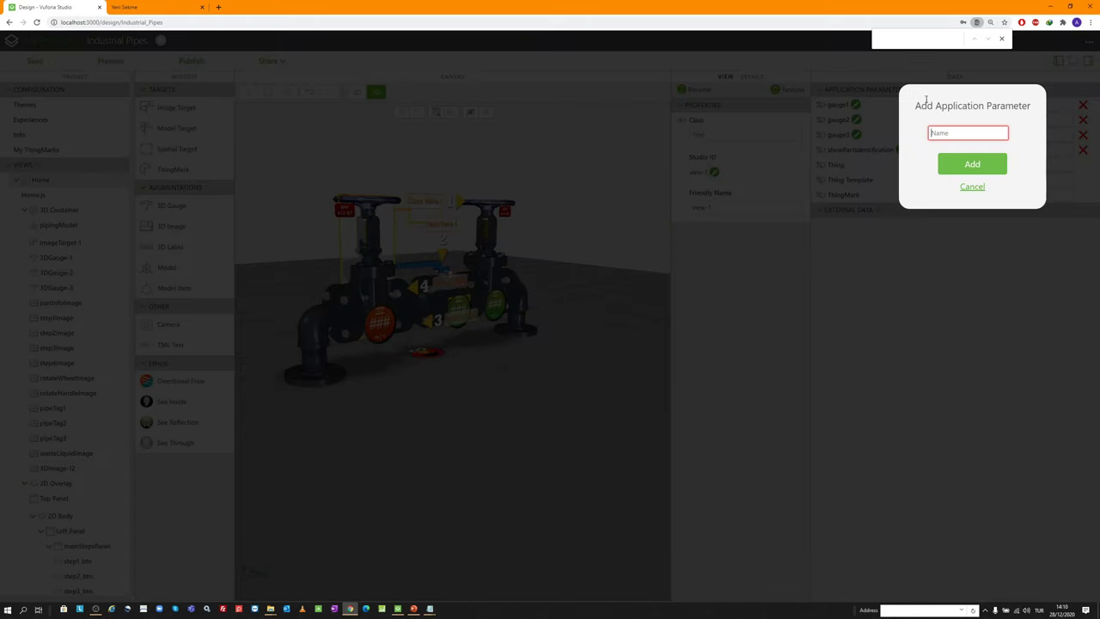
pyautogui.hotkey('ctrl', 'v')
pyautogui.press('Return')
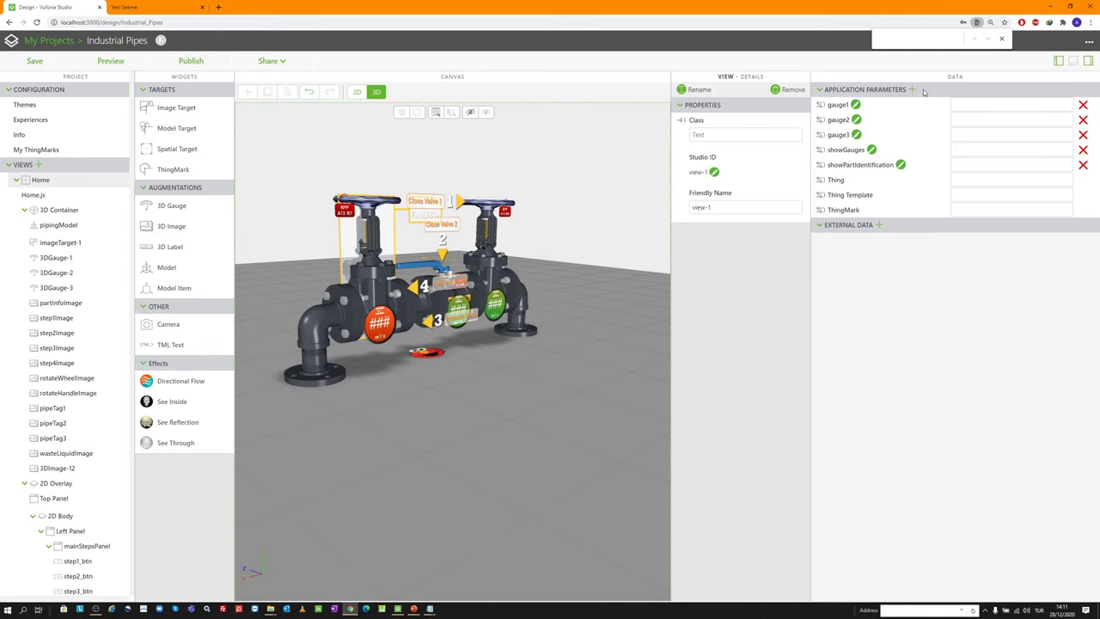
pyautogui.click(912, 89)
pyautogui.write('showImages')
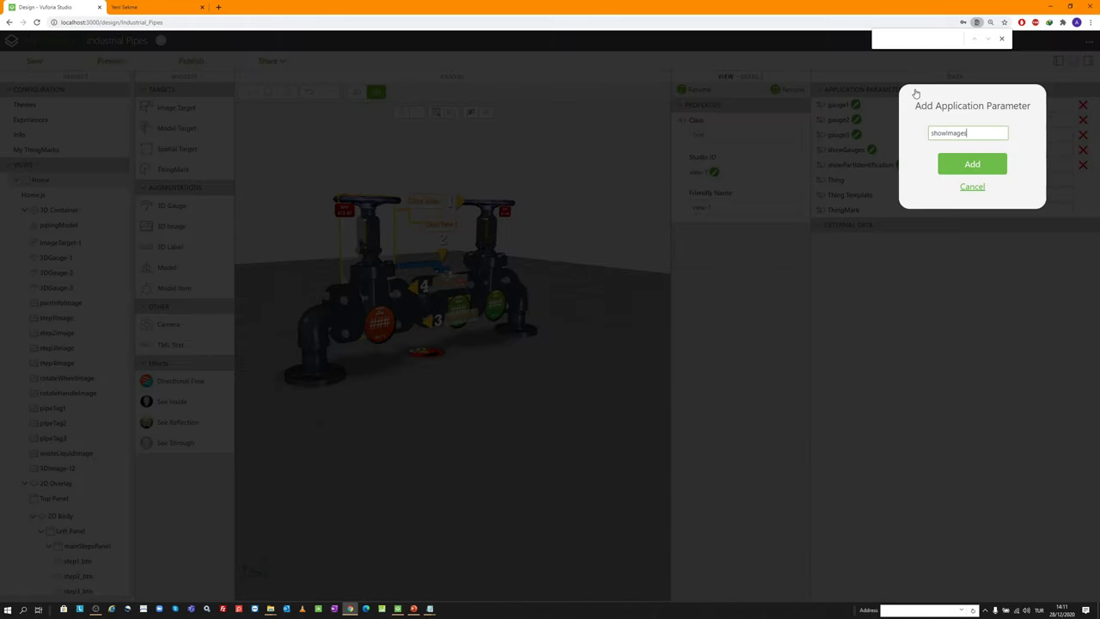
pyautogui.press('Return')
# Add the completionTime application parameter, taken from line 48 of Home.js
pyautogui.click(106, 196)
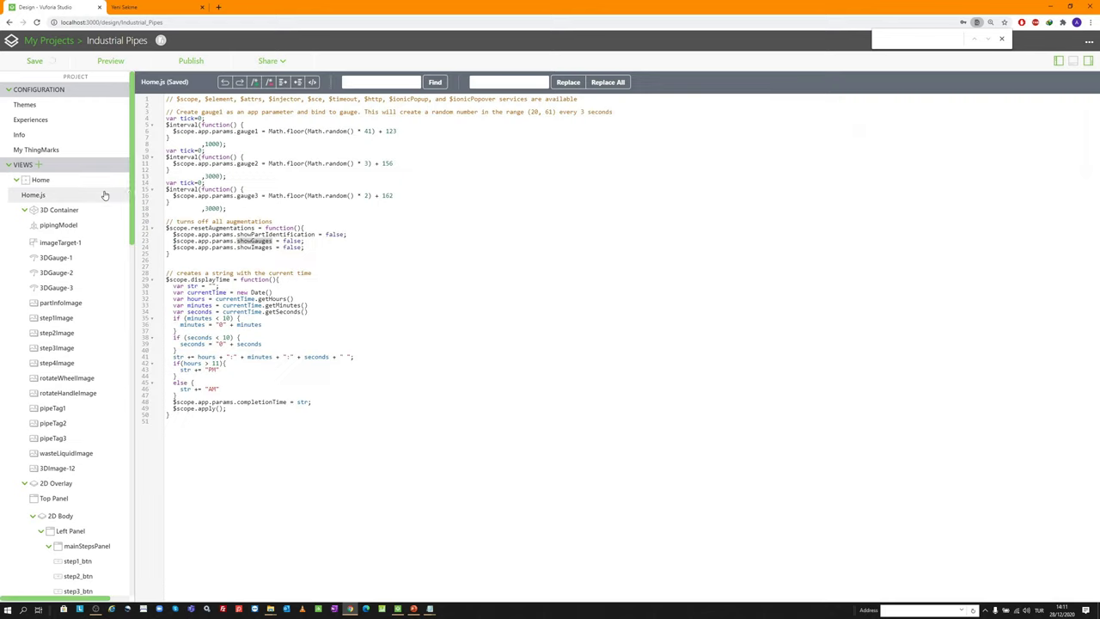
pyautogui.click(289, 401)
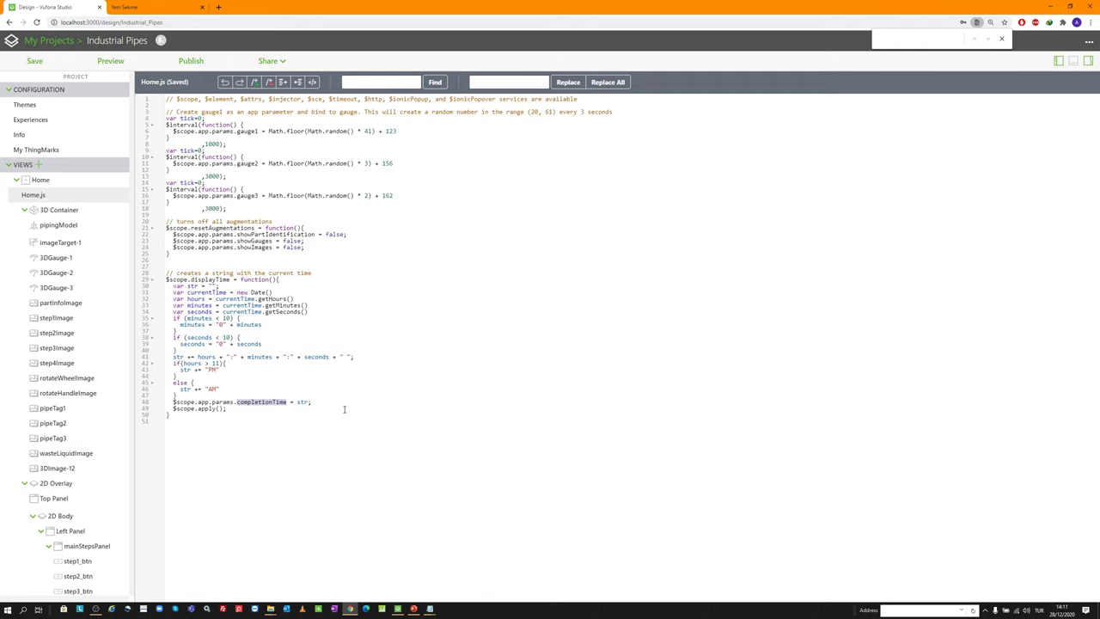
pyautogui.click(49, 184)
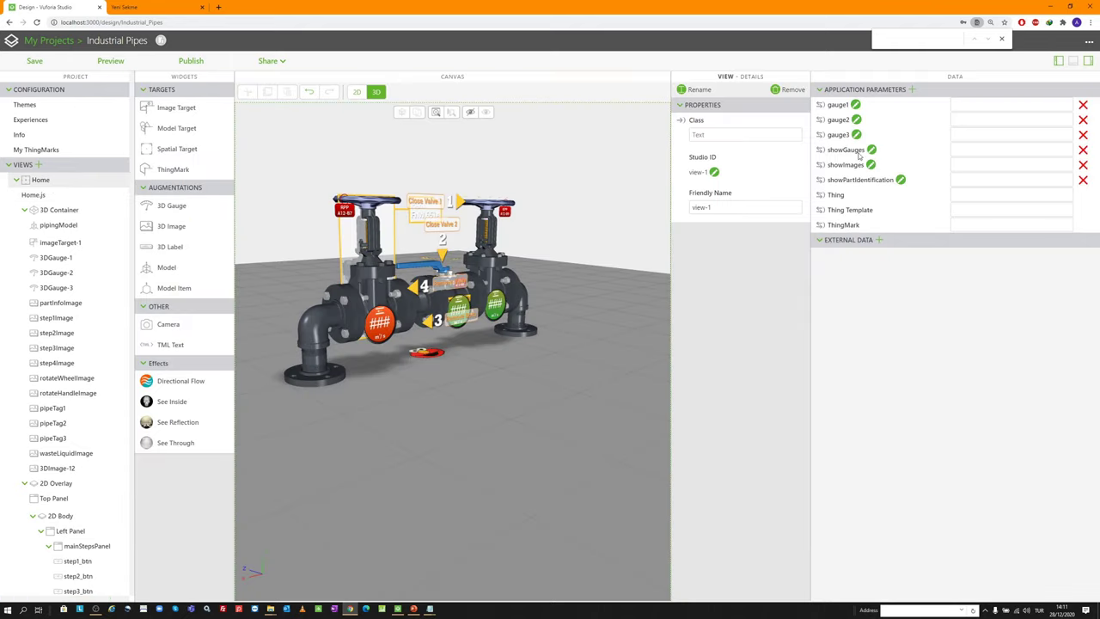
pyautogui.click(913, 89)
pyautogui.write('completionTime')
pyautogui.press('Return')
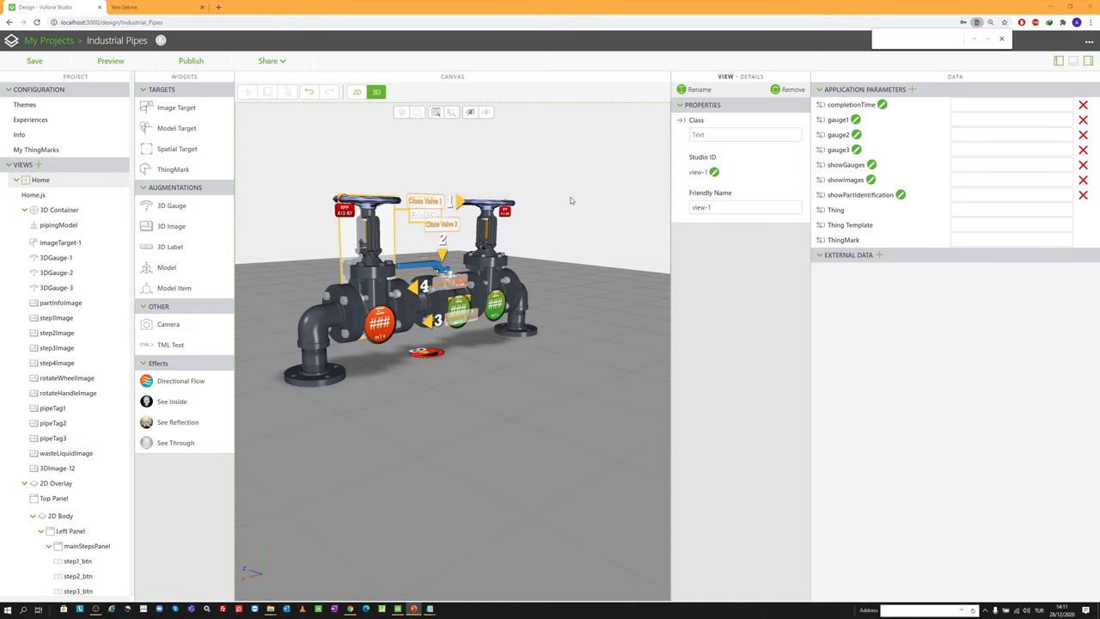
pyautogui.scroll(-4, 481, 283)
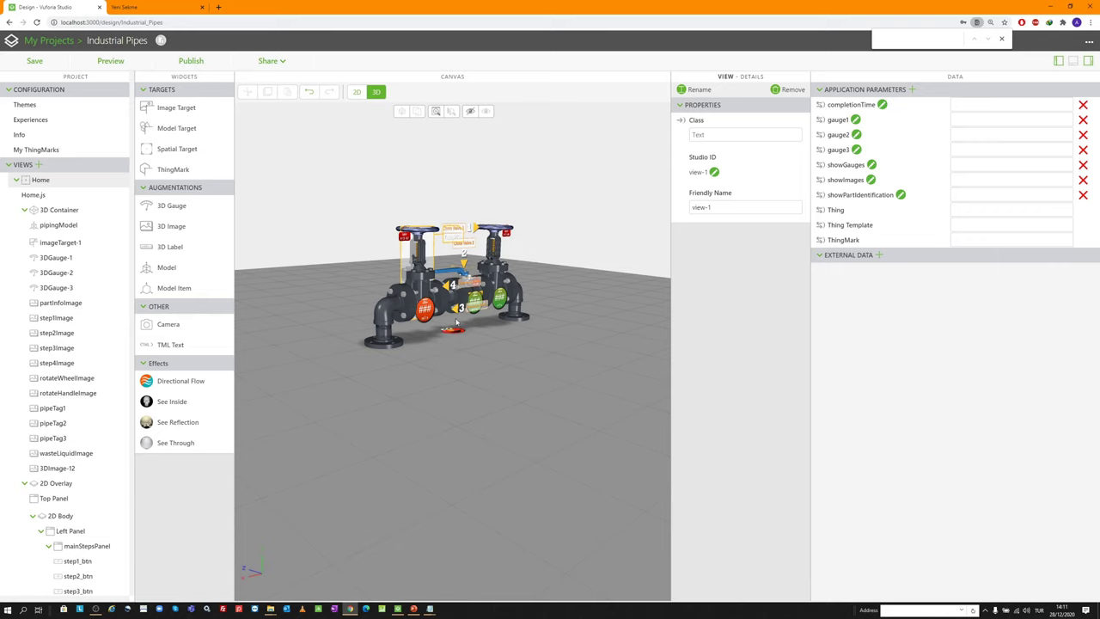
# Check the gauge1 name on line 6 of Home.js
pyautogui.scroll(2, 418, 329)
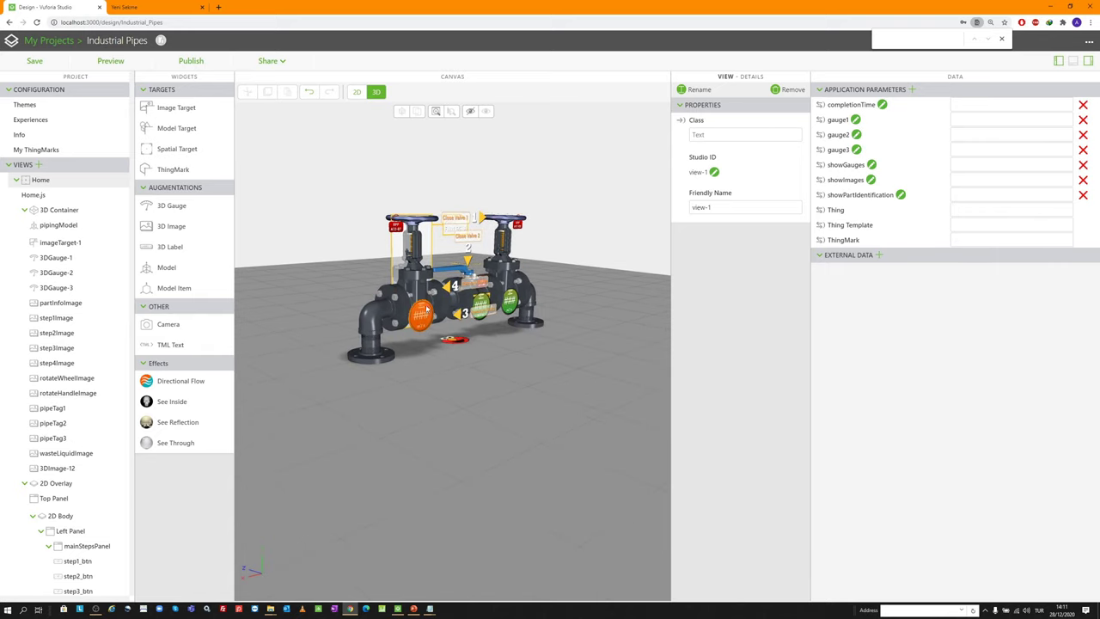
pyautogui.click(63, 196)
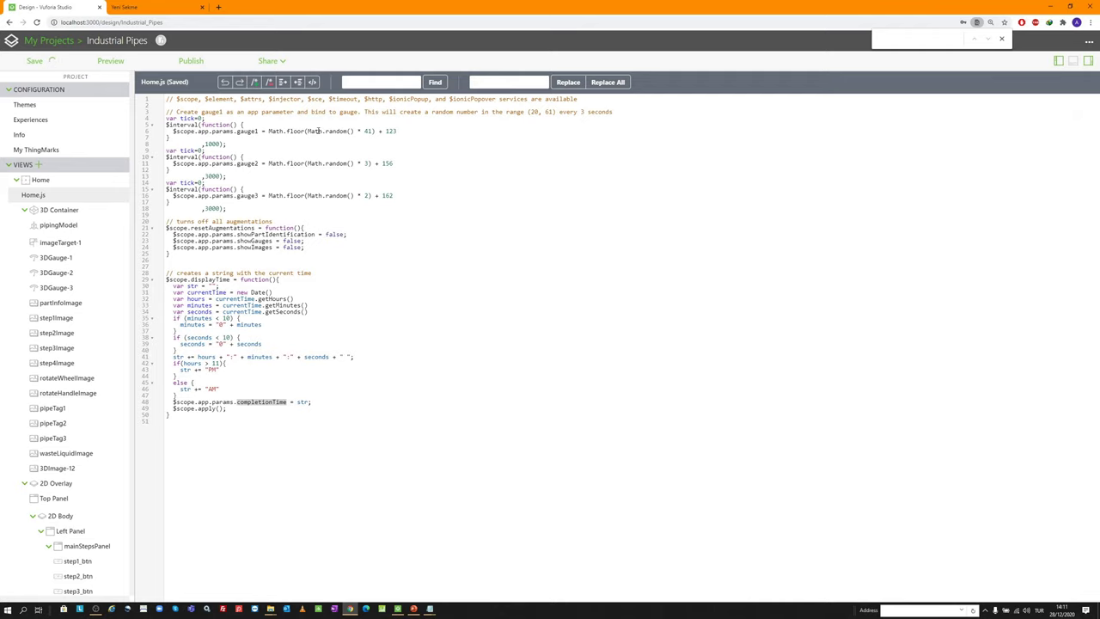
pyautogui.click(242, 126)
pyautogui.moveTo(258, 131); pyautogui.dragTo(238, 133)
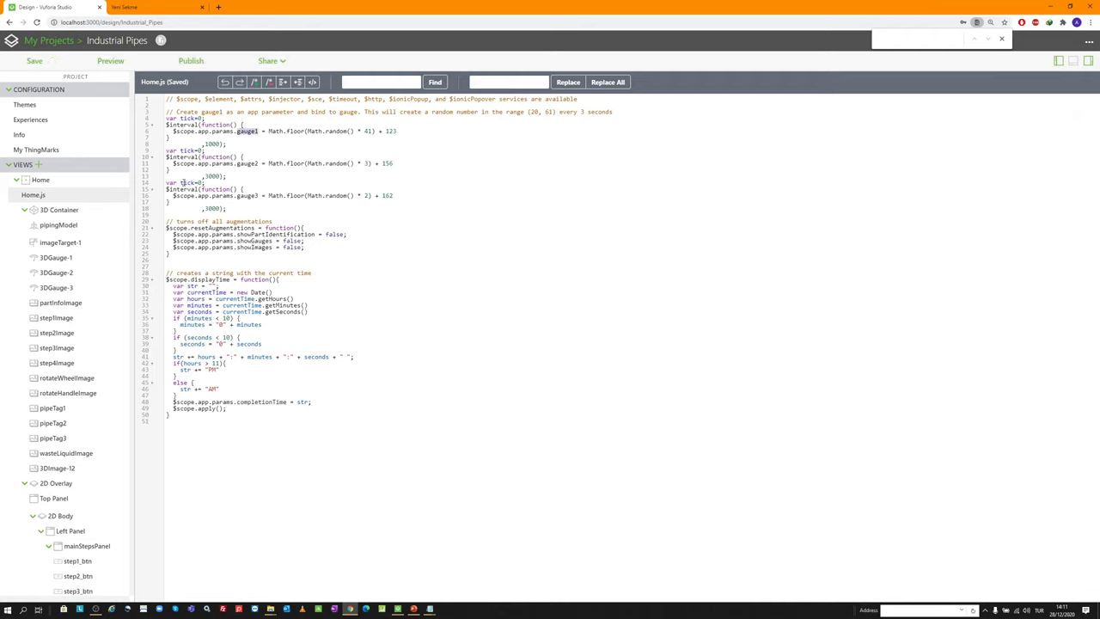
pyautogui.click(74, 181)
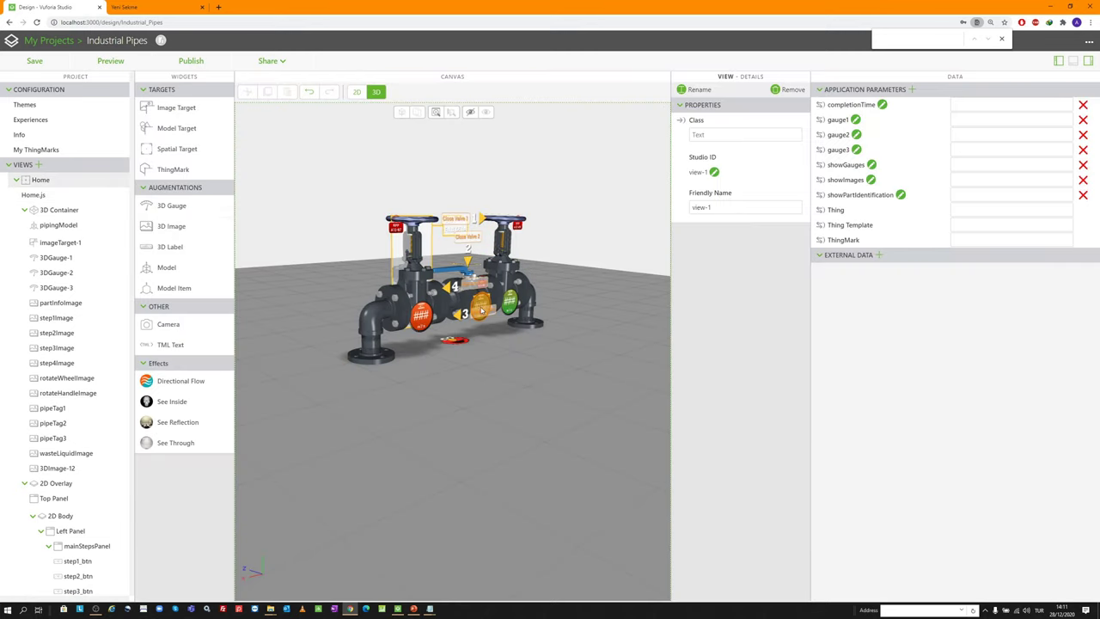
# Make 3DGauge-1 and 3DGauge-2 visible
pyautogui.scroll(2, 507, 378)
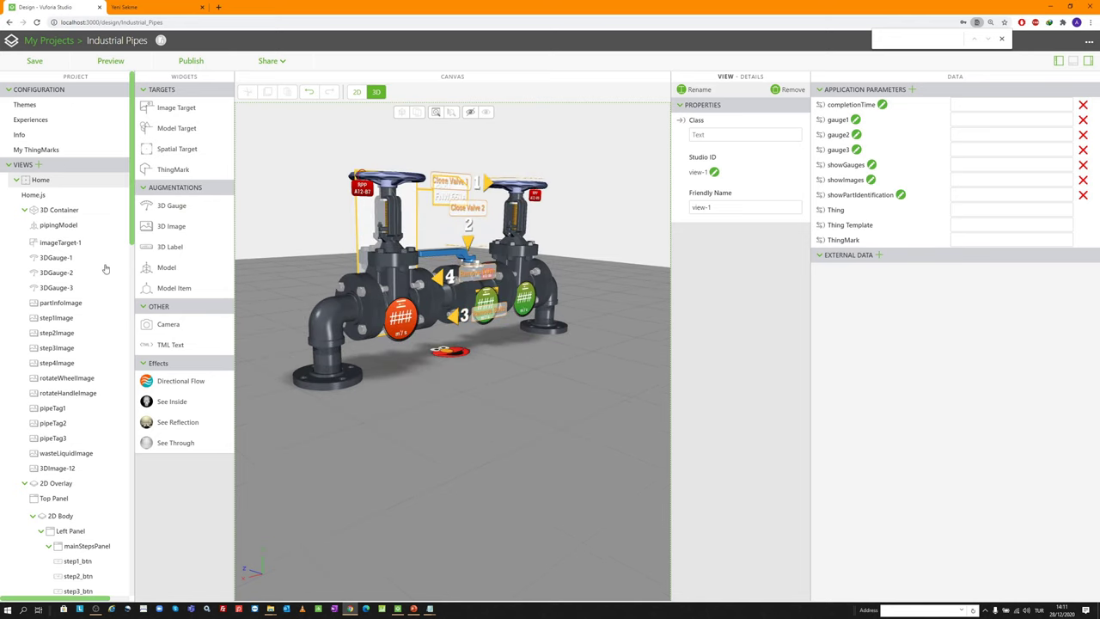
pyautogui.click(57, 258)
pyautogui.scroll(-5, 695, 515)
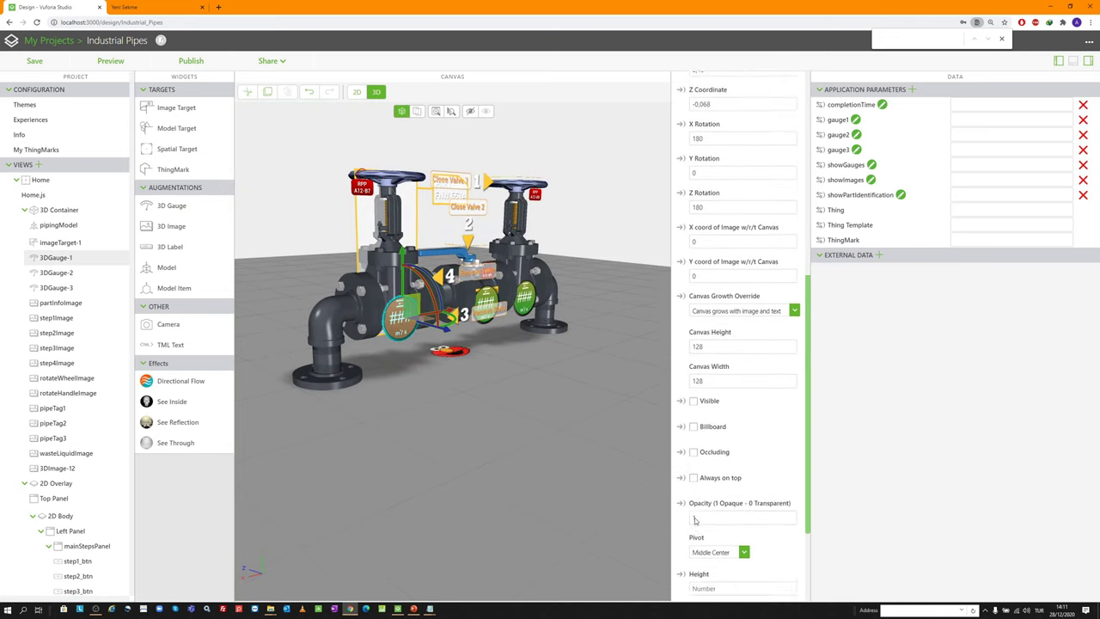
pyautogui.click(694, 391)
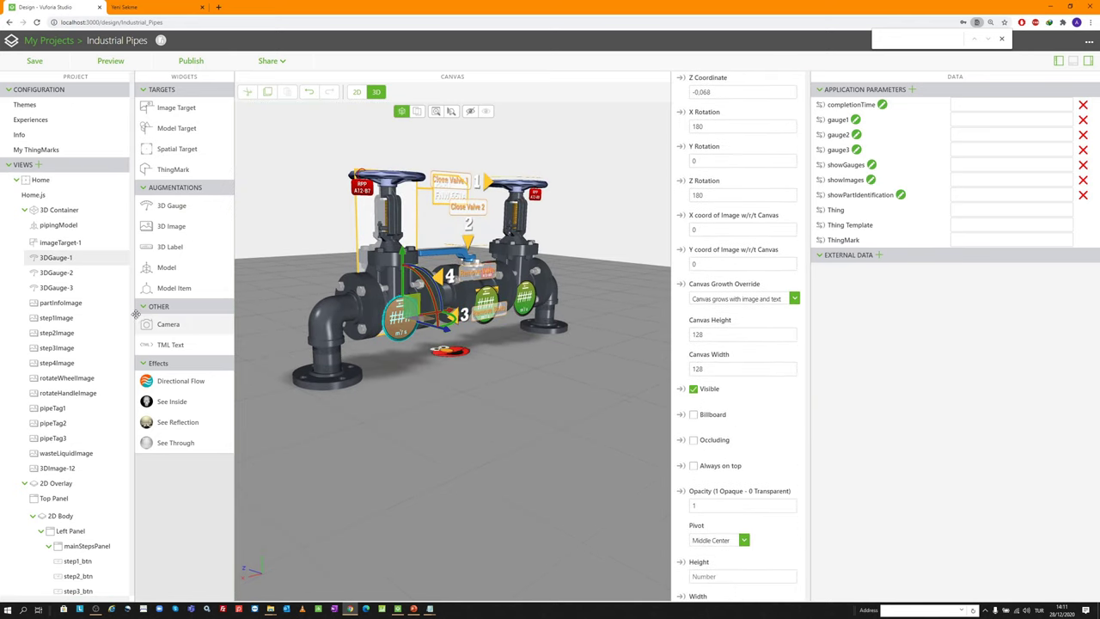
pyautogui.click(57, 272)
pyautogui.scroll(-6, 701, 511)
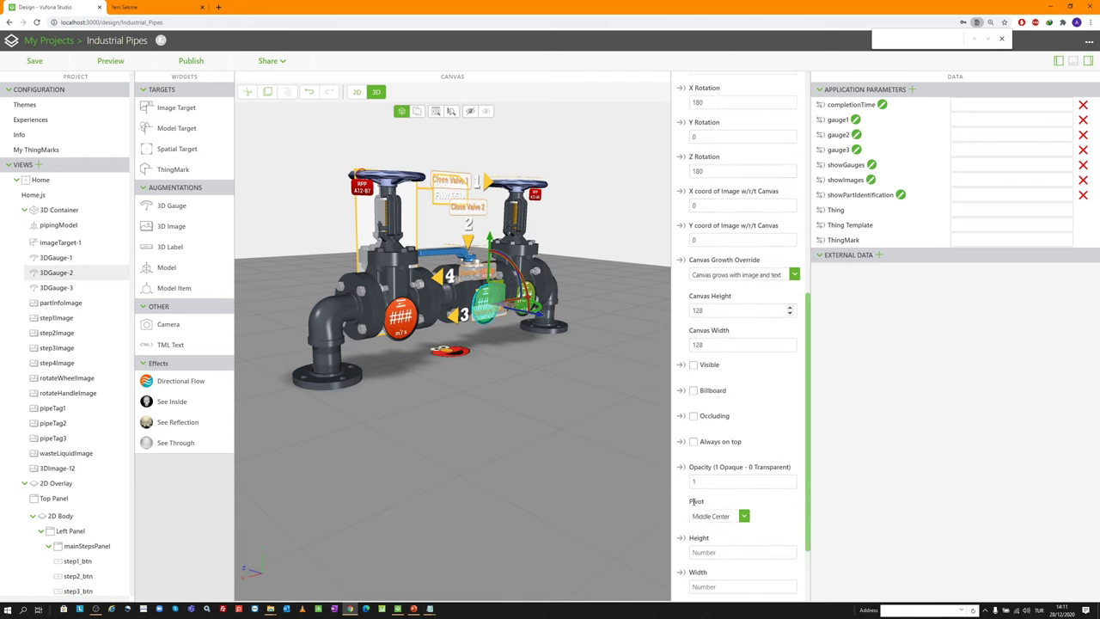
pyautogui.click(693, 346)
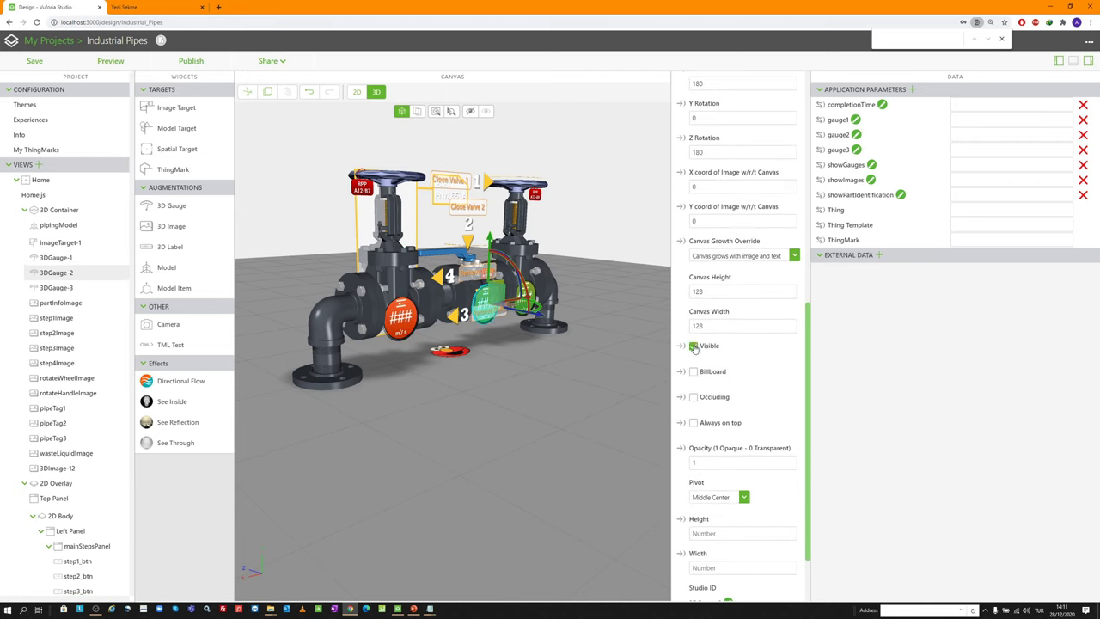
# Bind the gauge3 parameter to 3DGauge-3's Text and save the project
pyautogui.click(73, 288)
pyautogui.scroll(-5, 722, 416)
pyautogui.scroll(-4, 722, 416)
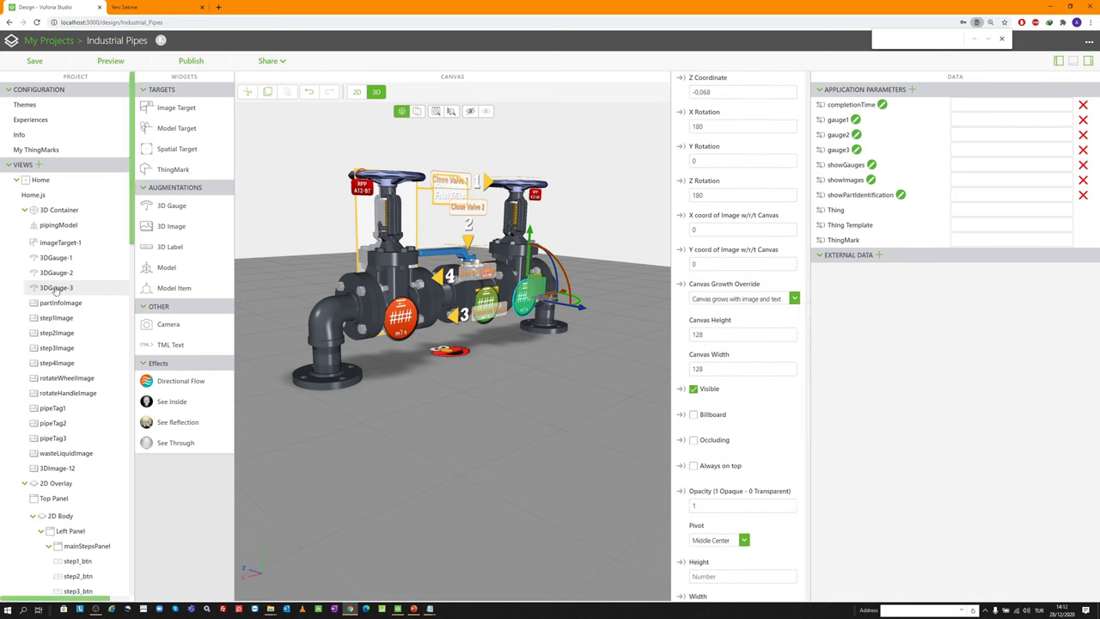
pyautogui.scroll(10, 732, 176)
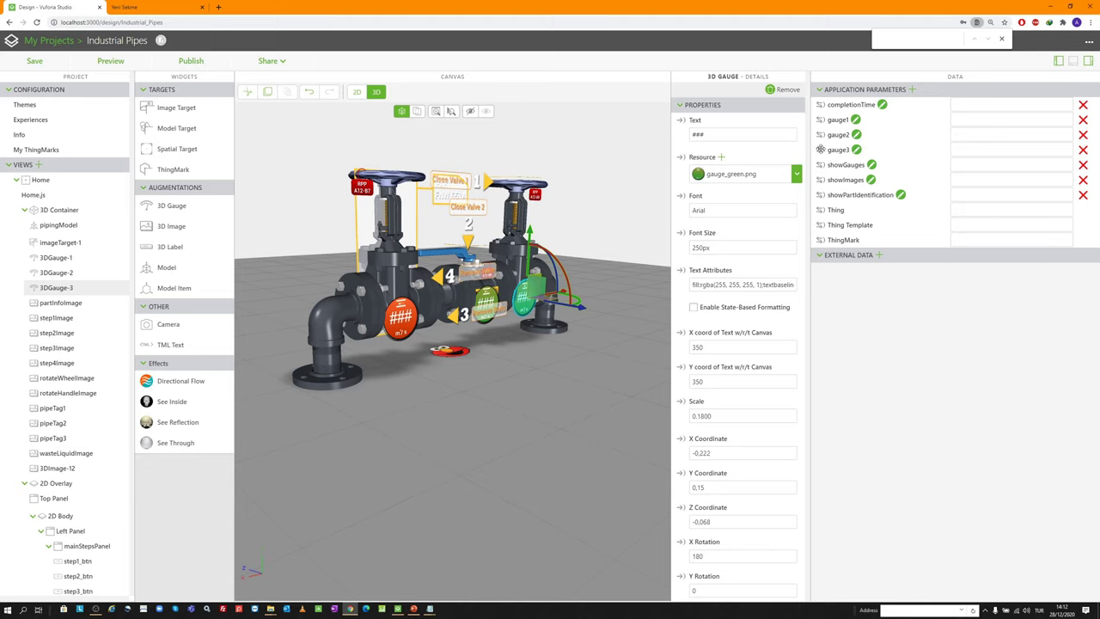
pyautogui.moveTo(820, 149); pyautogui.dragTo(699, 118)
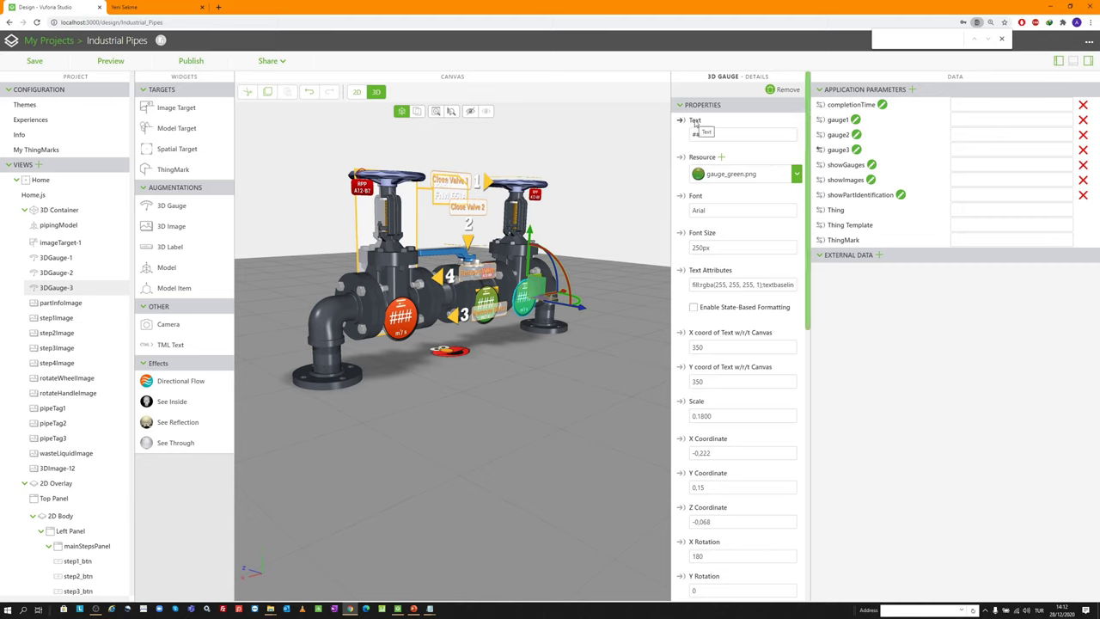
pyautogui.click(34, 60)
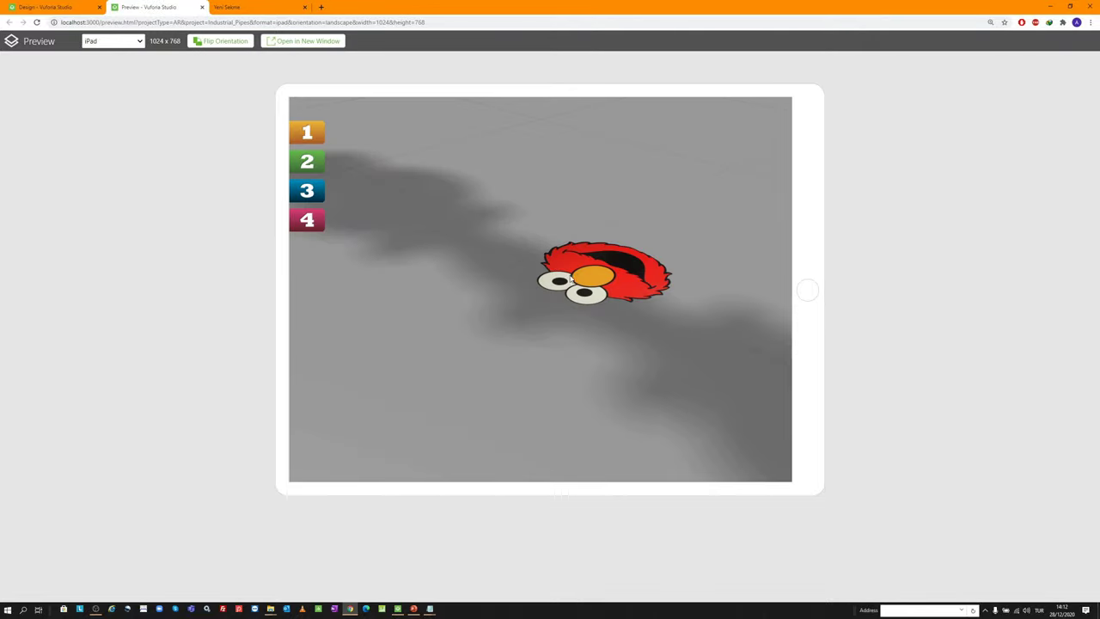
pyautogui.moveTo(571, 279)
pyautogui.mouseDown()
pyautogui.moveTo(642, 270)
pyautogui.moveTo(544, 238)
pyautogui.moveTo(398, 214)
pyautogui.moveTo(563, 273)
pyautogui.mouseUp()
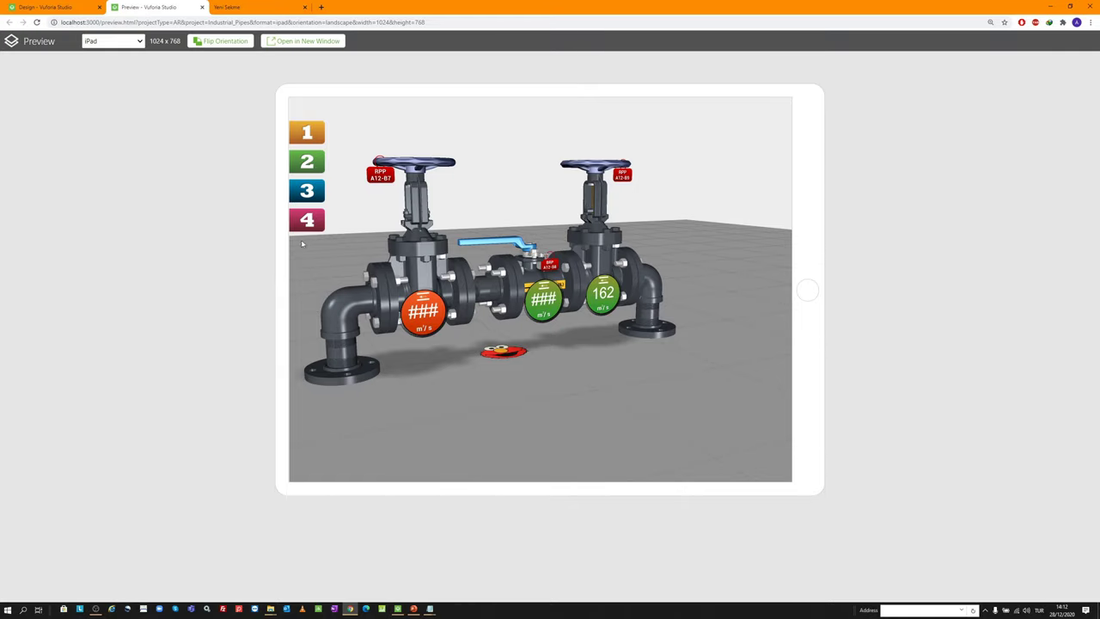
pyautogui.click(202, 7)
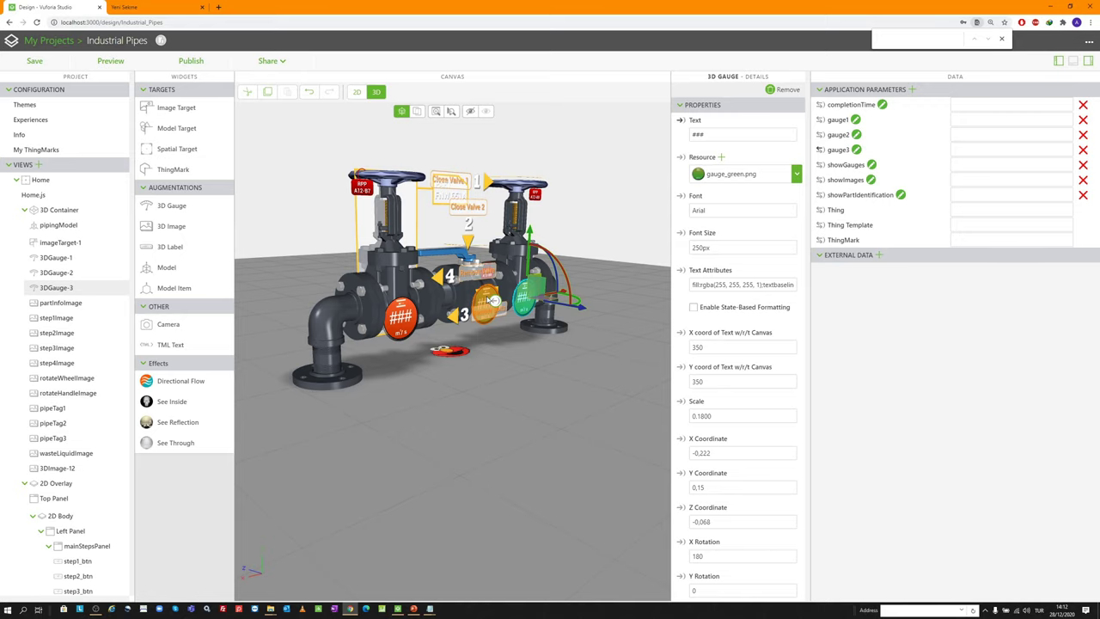
# Bind gauge2 to 3DGauge-2's Text and gauge1 to 3DGauge-1's Text
pyautogui.moveTo(493, 300); pyautogui.dragTo(489, 300)
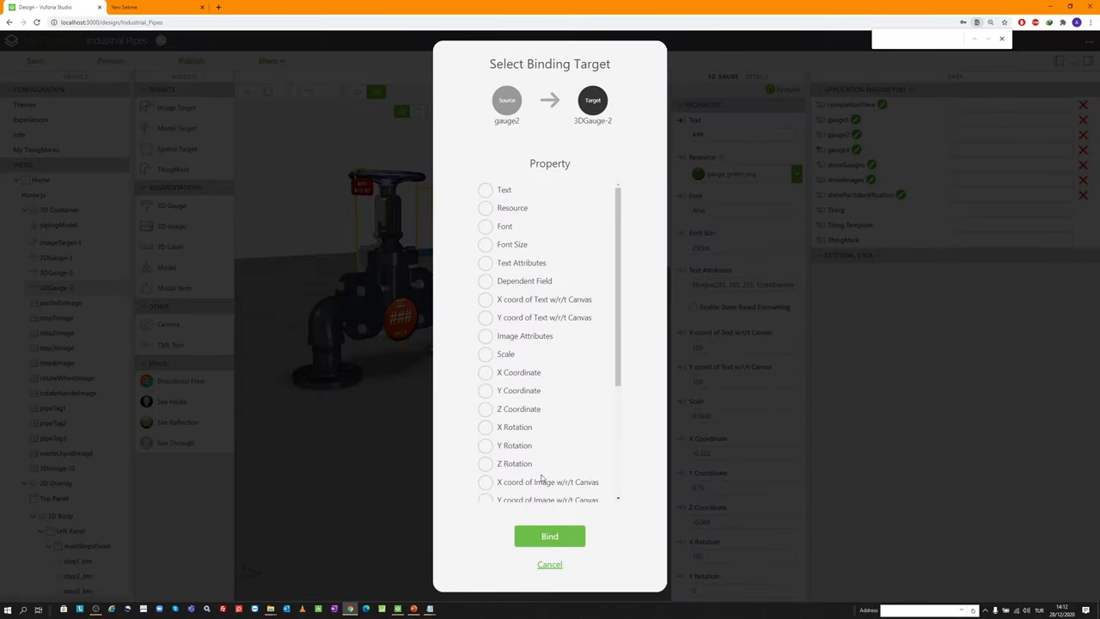
pyautogui.scroll(-3, 521, 386)
pyautogui.scroll(3, 538, 366)
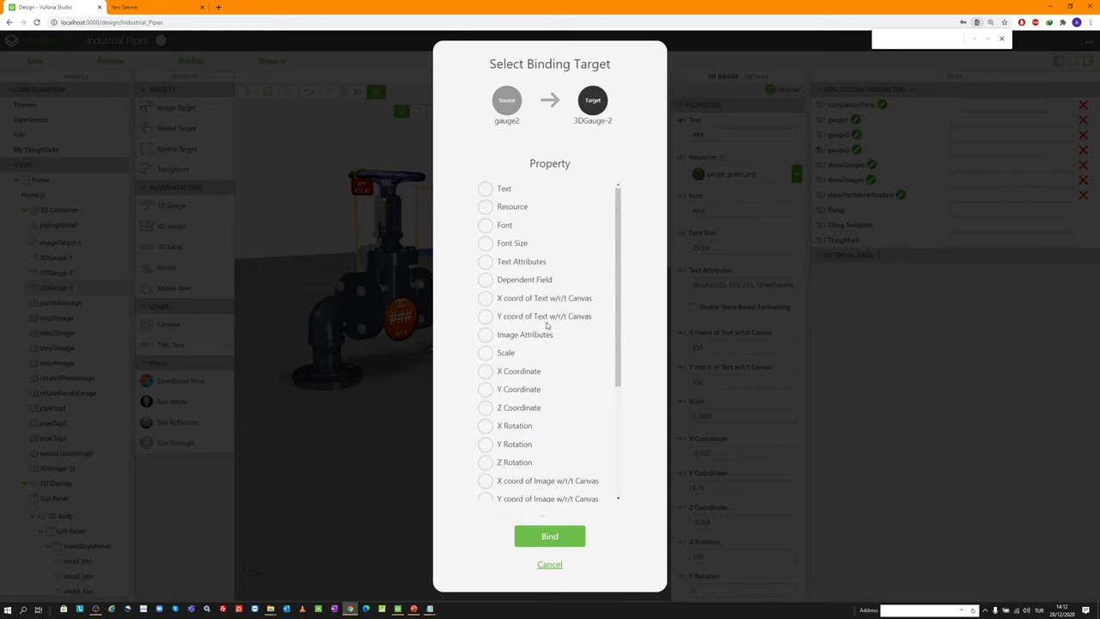
pyautogui.click(485, 190)
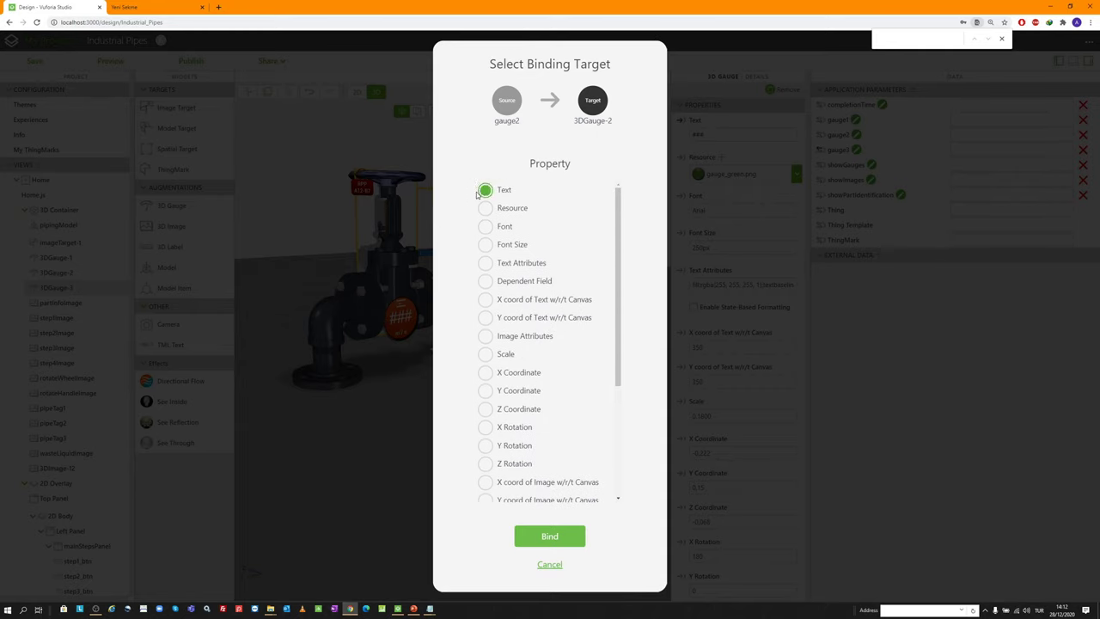
pyautogui.click(539, 537)
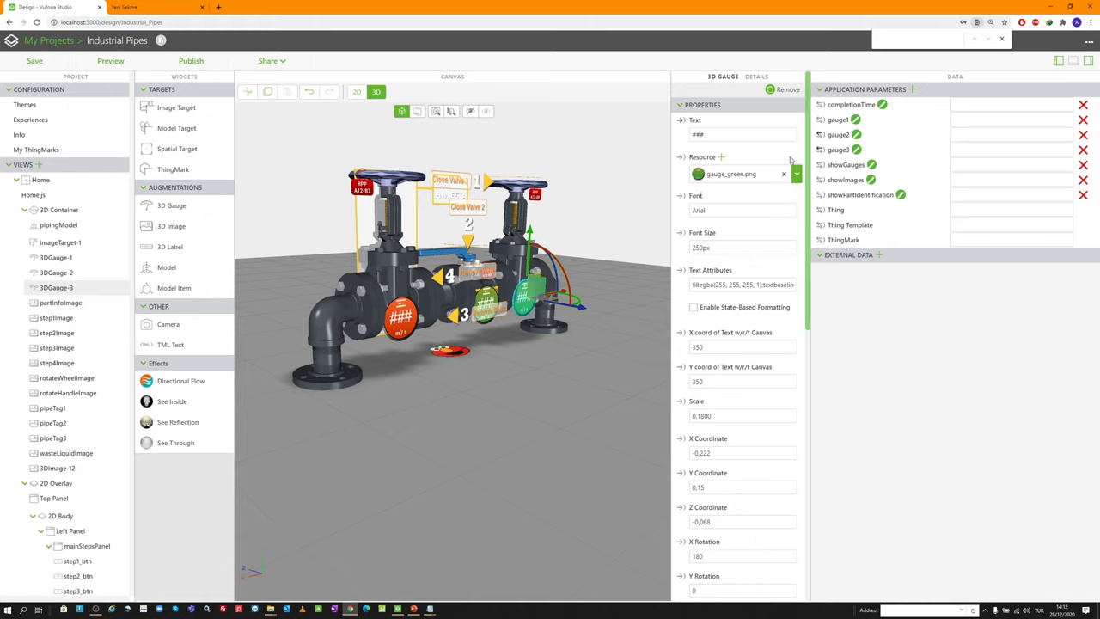
pyautogui.moveTo(820, 118); pyautogui.dragTo(61, 254)
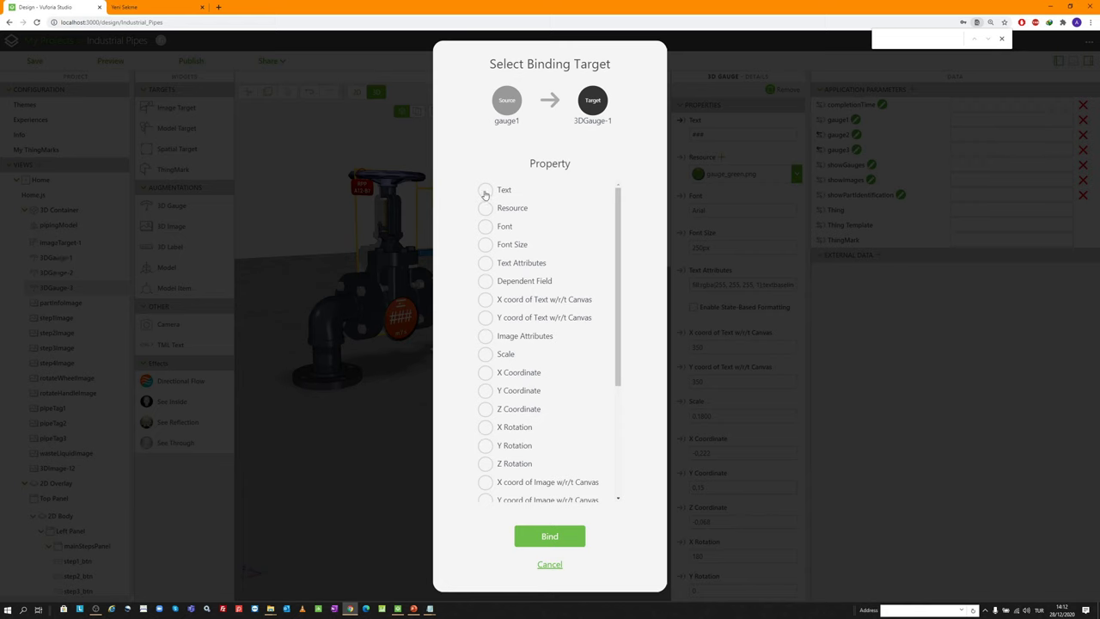
pyautogui.click(486, 190)
pyautogui.click(552, 537)
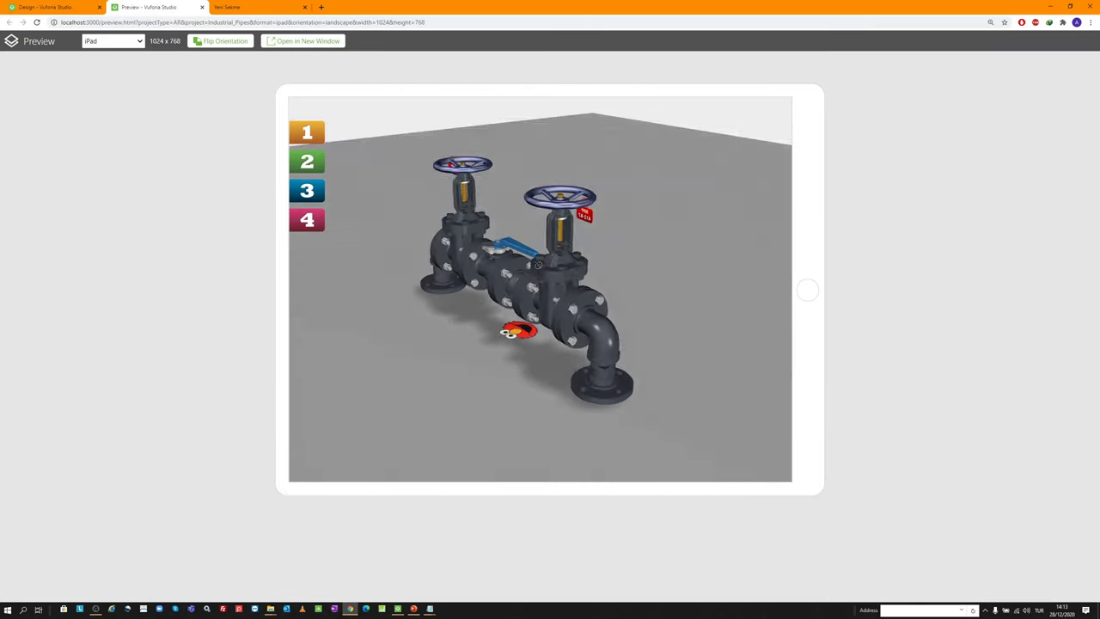
# Orbit the preview to watch the live gauge readings, then close the preview
pyautogui.rightClick(308, 222)
pyautogui.click(496, 172)
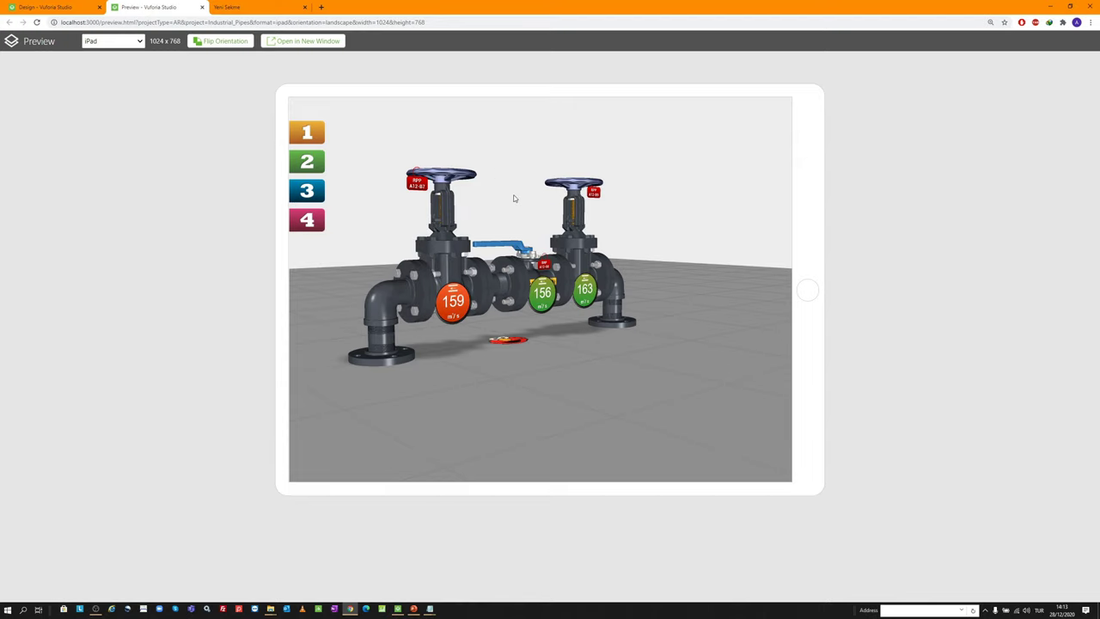
pyautogui.moveTo(514, 198); pyautogui.dragTo(464, 158)
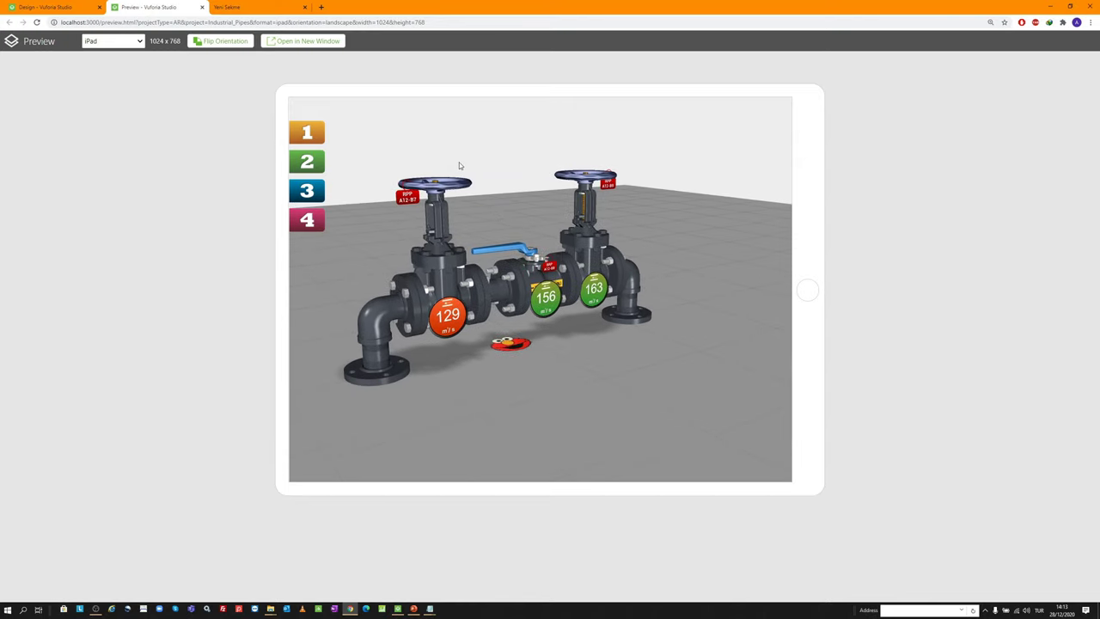
pyautogui.scroll(1, 458, 166)
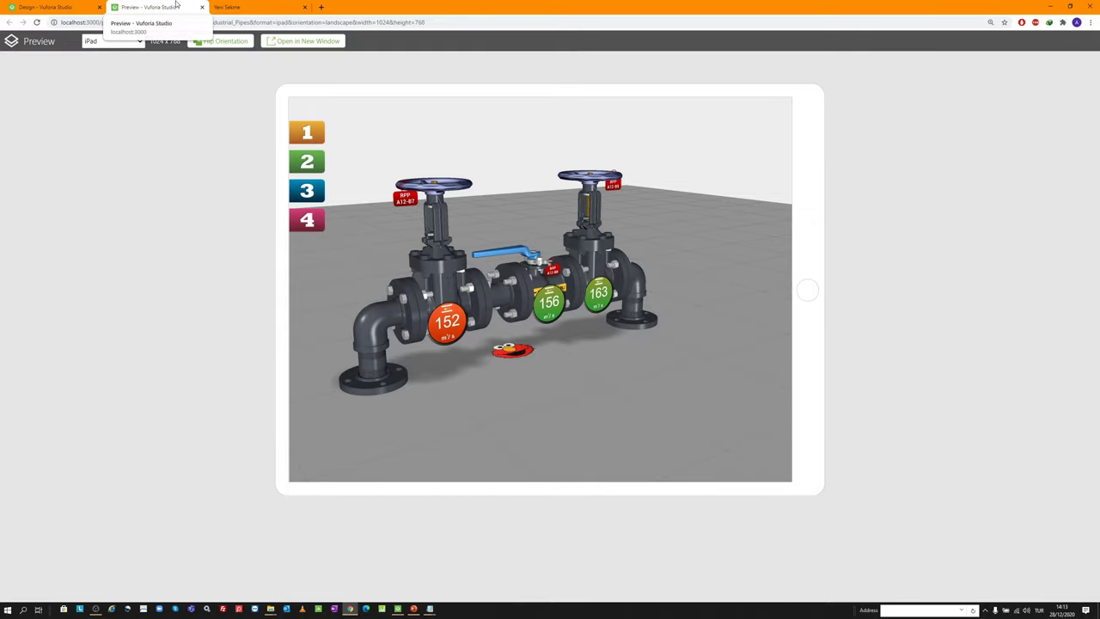
pyautogui.click(202, 7)
pyautogui.scroll(-3, 732, 369)
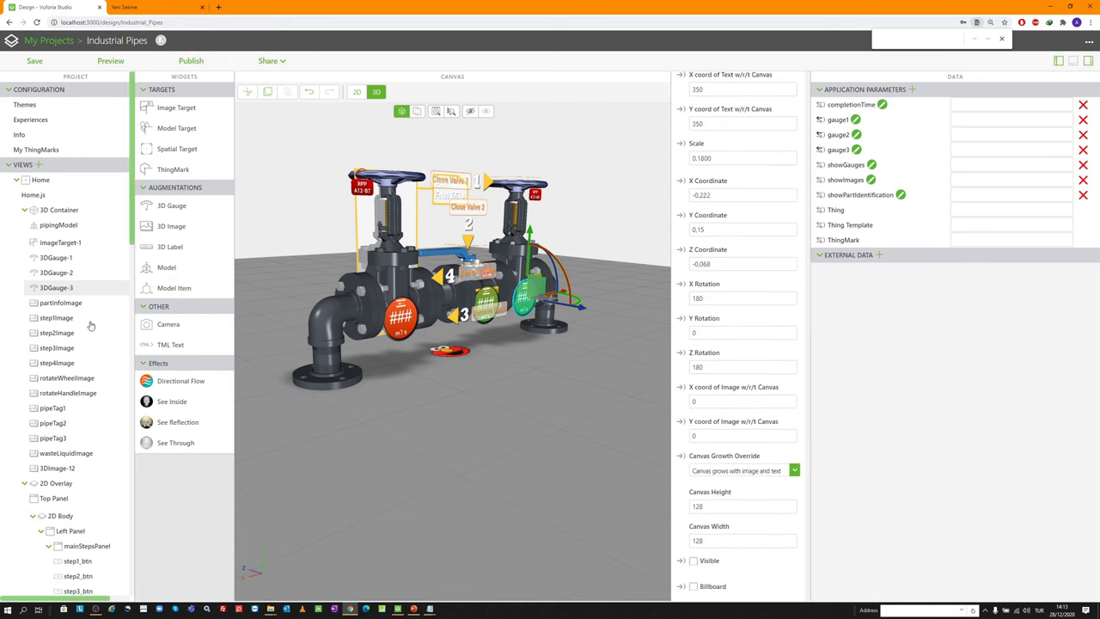
# Untick Visible on 3DGauge-1 so it is hidden by default
pyautogui.click(71, 273)
pyautogui.scroll(-4, 722, 525)
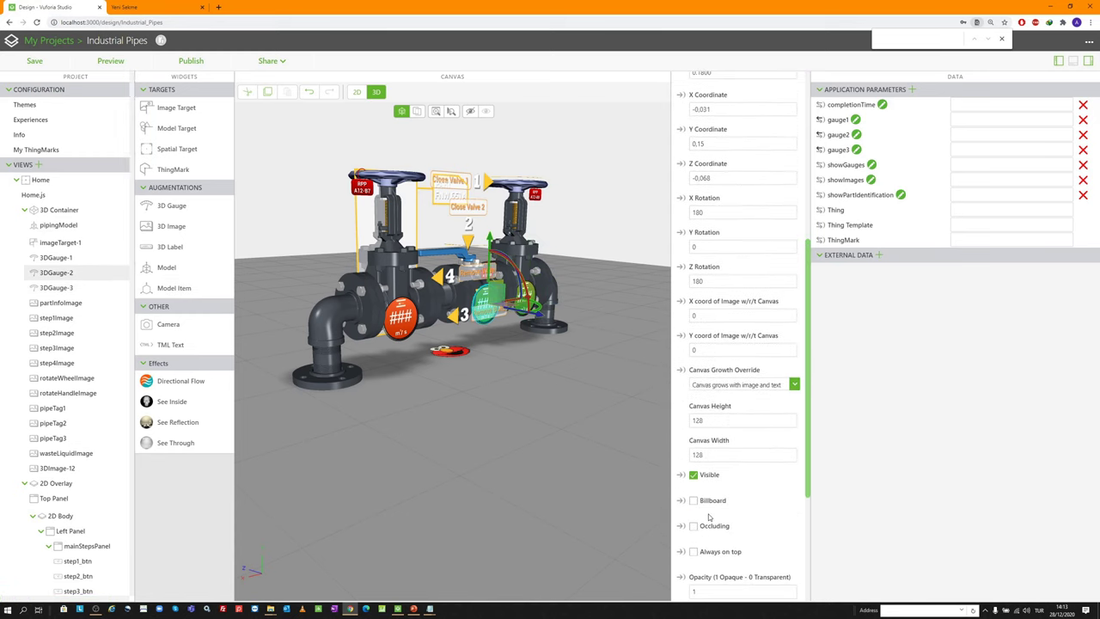
pyautogui.click(83, 256)
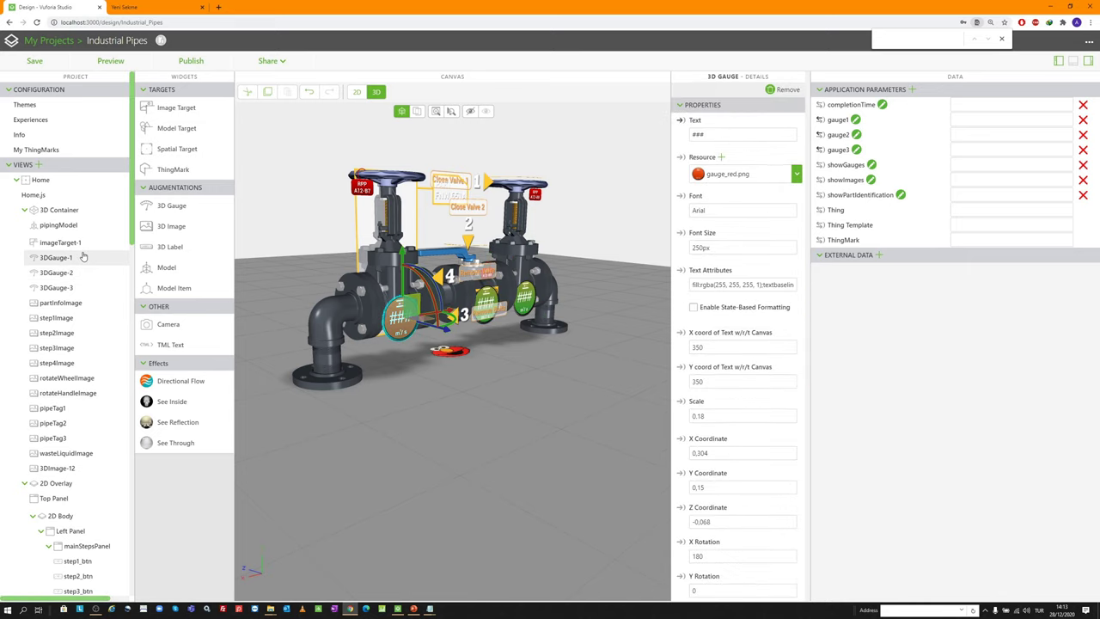
pyautogui.scroll(-3, 719, 501)
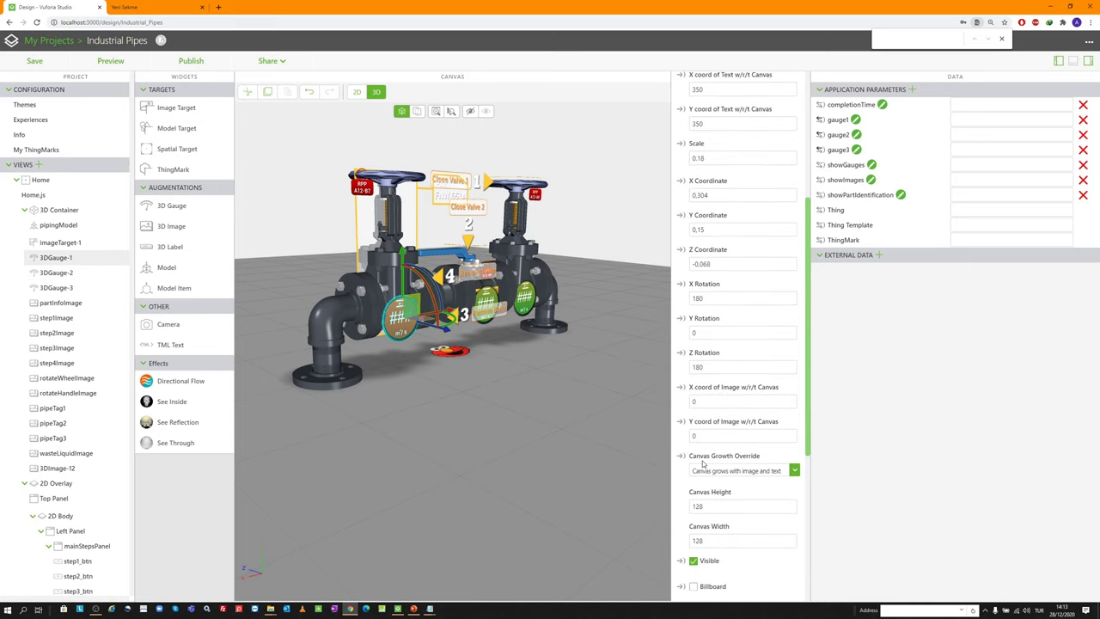
pyautogui.click(694, 561)
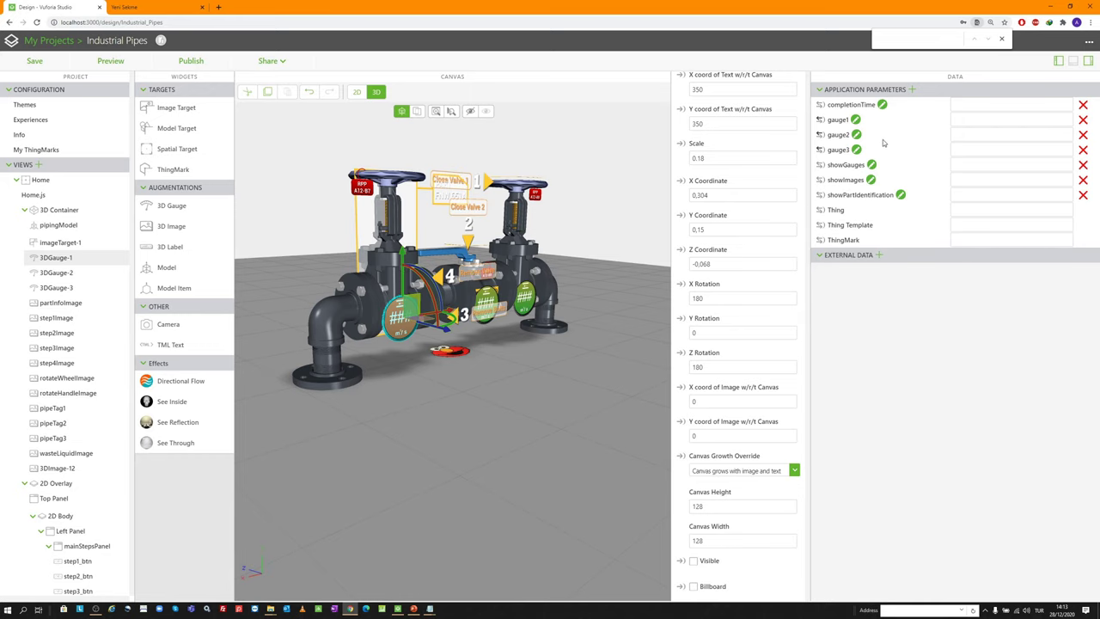
# Collapse the Data panel, orbit the 3D view, and switch to the 2D canvas
pyautogui.click(1088, 63)
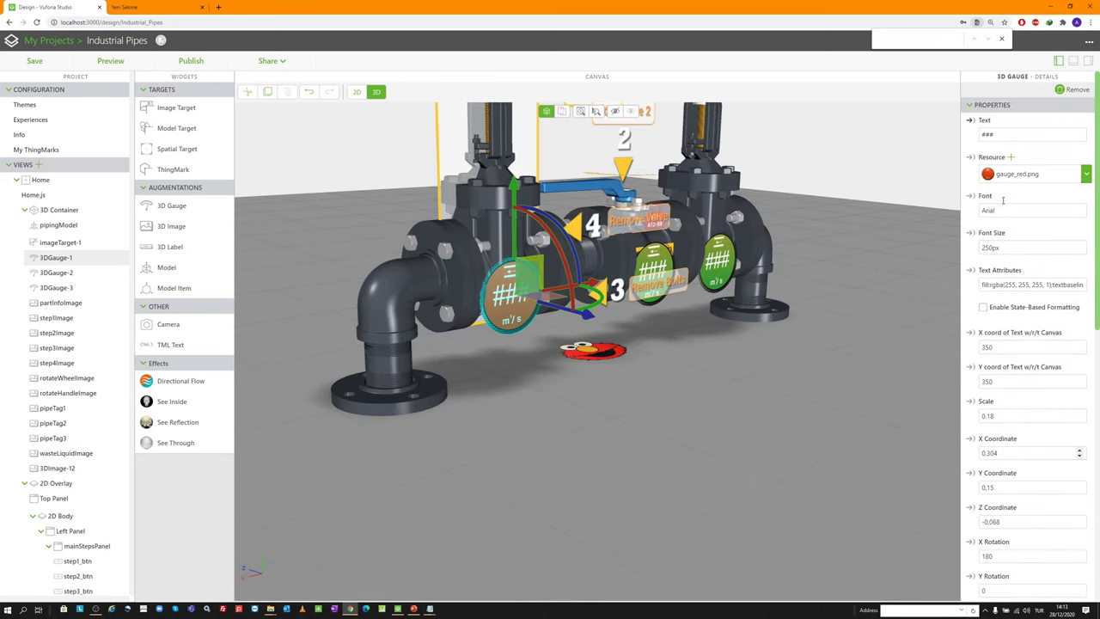
pyautogui.moveTo(601, 249); pyautogui.dragTo(522, 154)
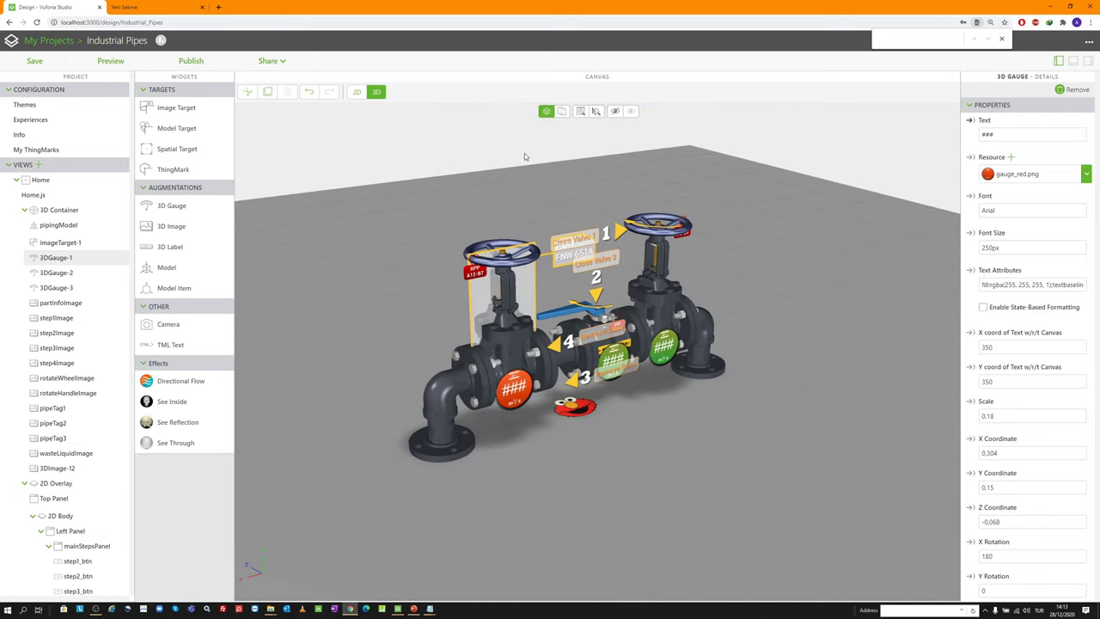
pyautogui.click(355, 92)
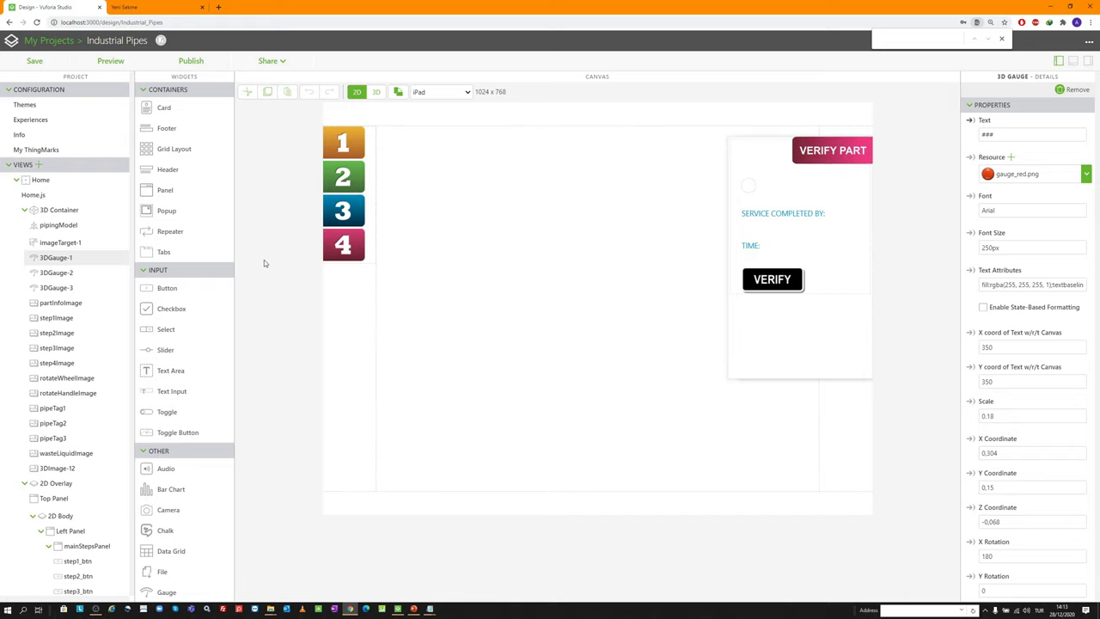
# Review the step 1 button and the step1Popup through step4Popup settings
pyautogui.click(344, 144)
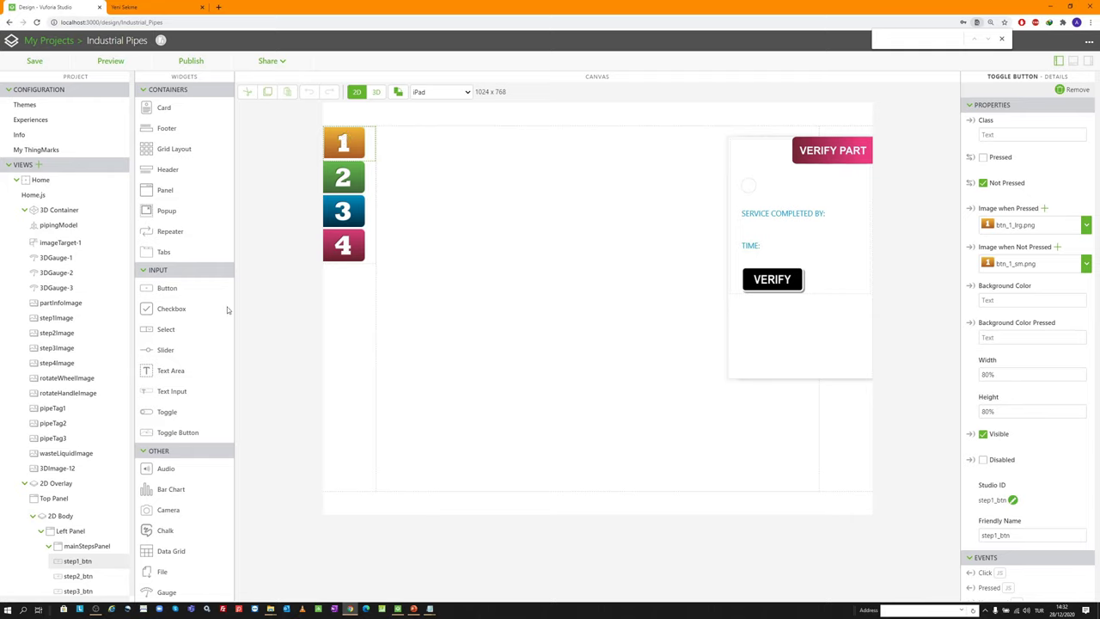
pyautogui.scroll(-1, 999, 223)
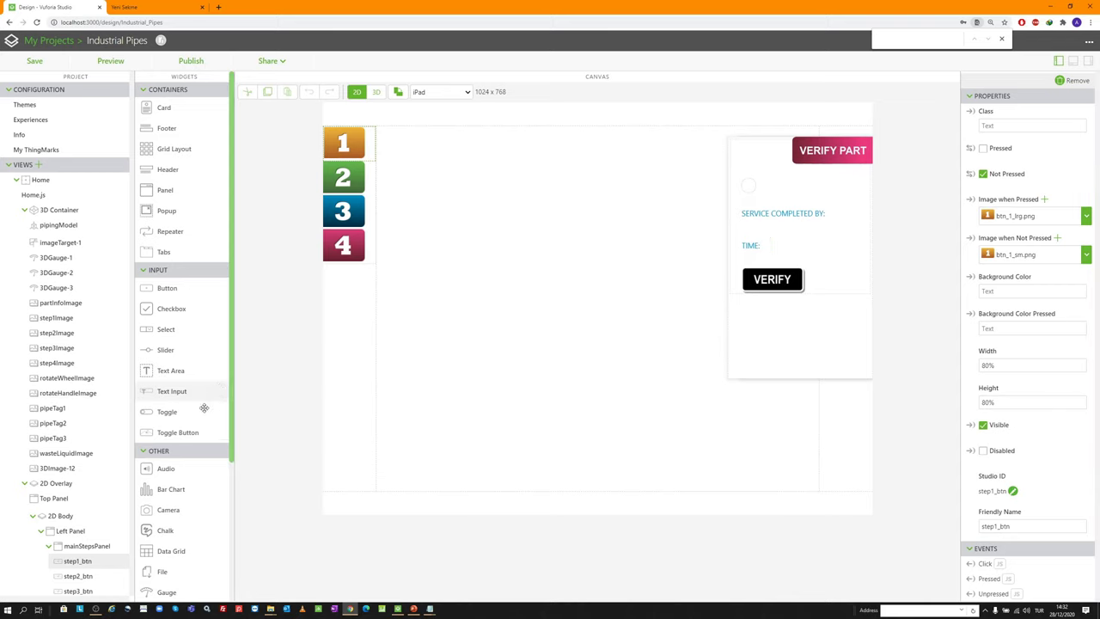
pyautogui.scroll(-5, 74, 430)
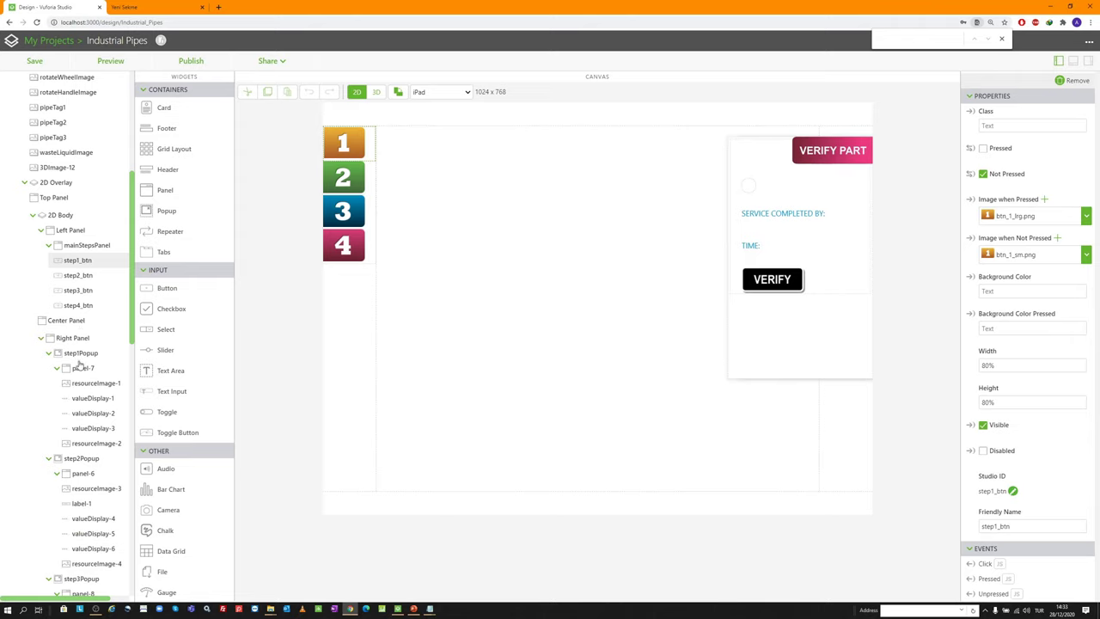
pyautogui.click(81, 353)
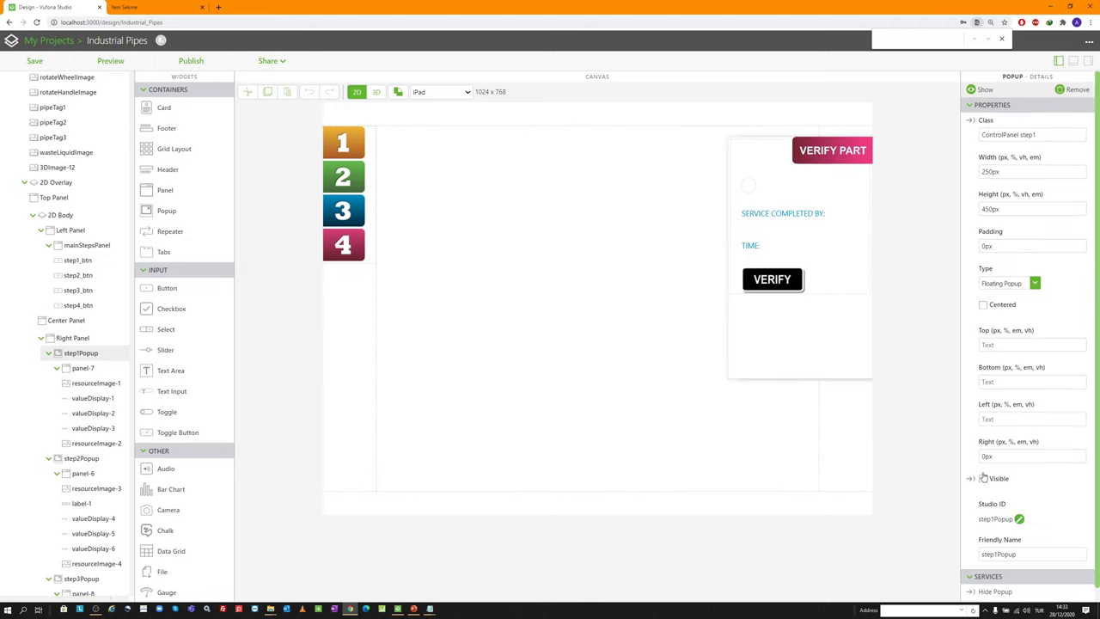
pyautogui.click(86, 459)
pyautogui.scroll(-2, 63, 583)
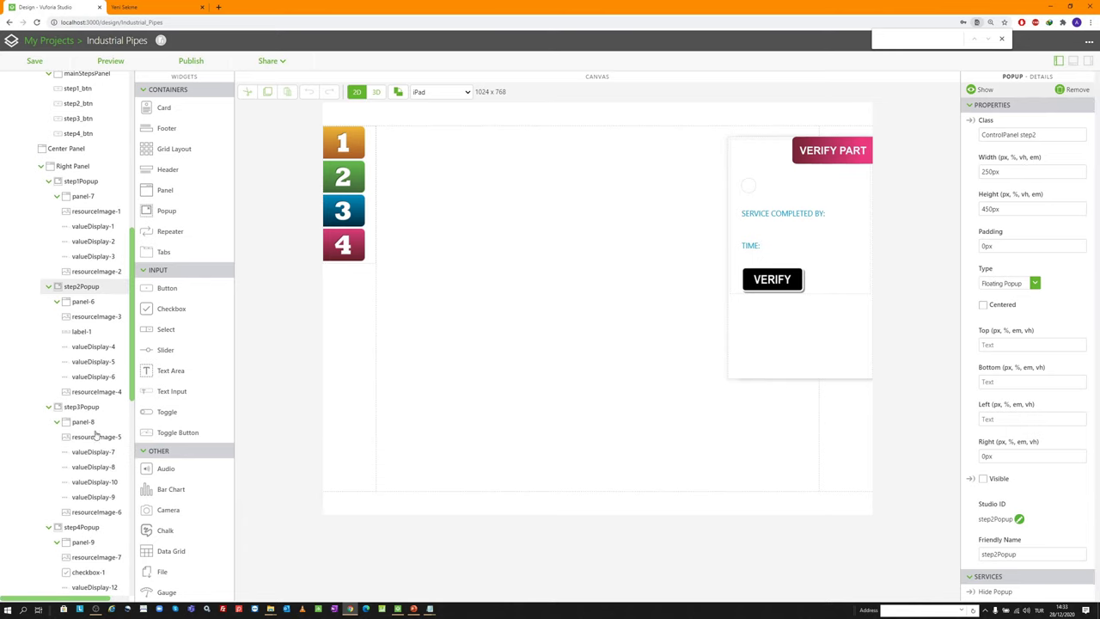
pyautogui.click(86, 407)
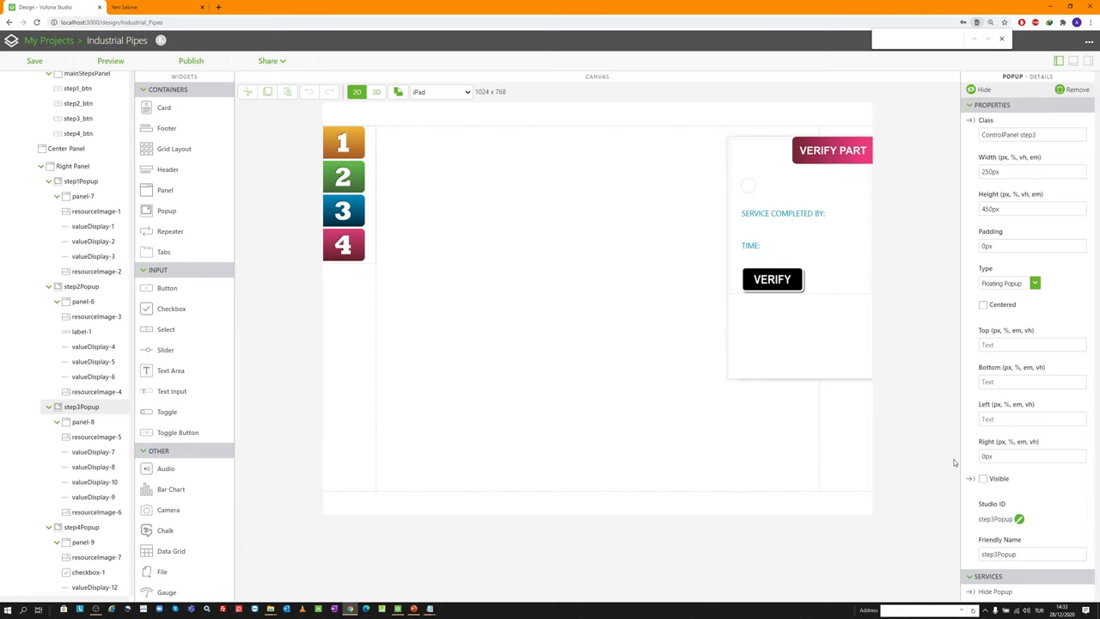
pyautogui.click(84, 529)
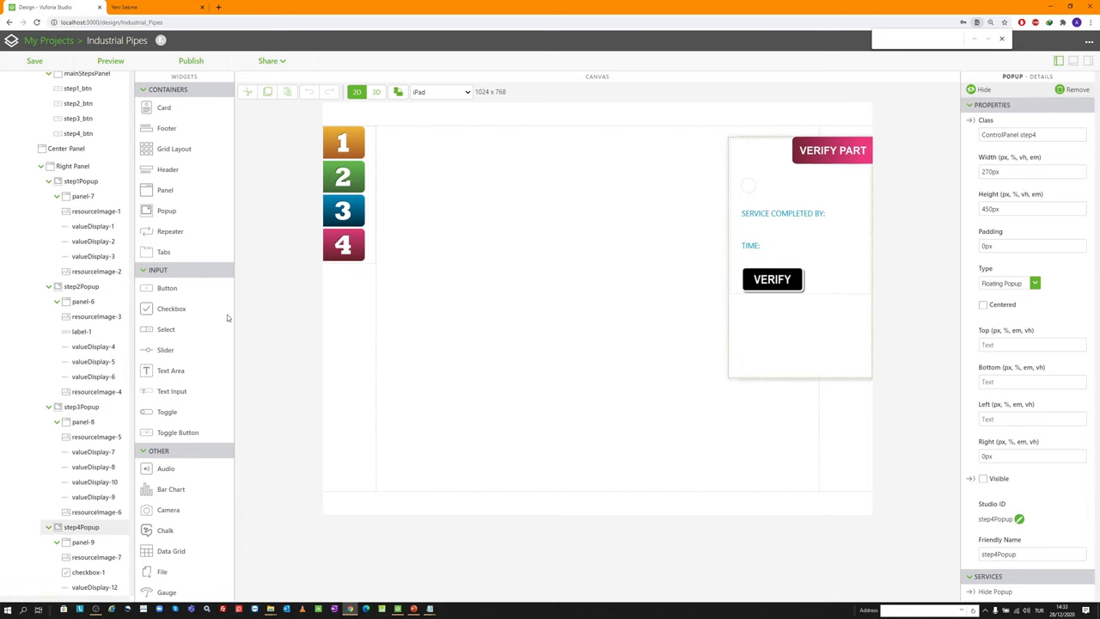
pyautogui.scroll(6, 86, 207)
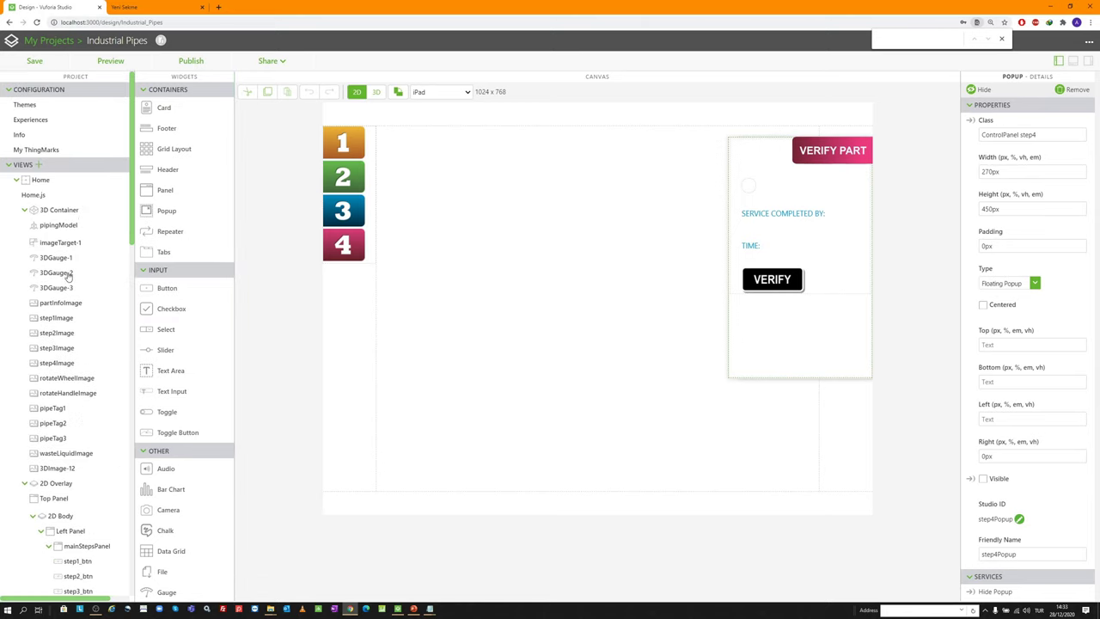
# Check 3DGauge-2, then link step1_btn's Pressed event to step1Popup
pyautogui.click(65, 273)
pyautogui.scroll(-3, 1014, 351)
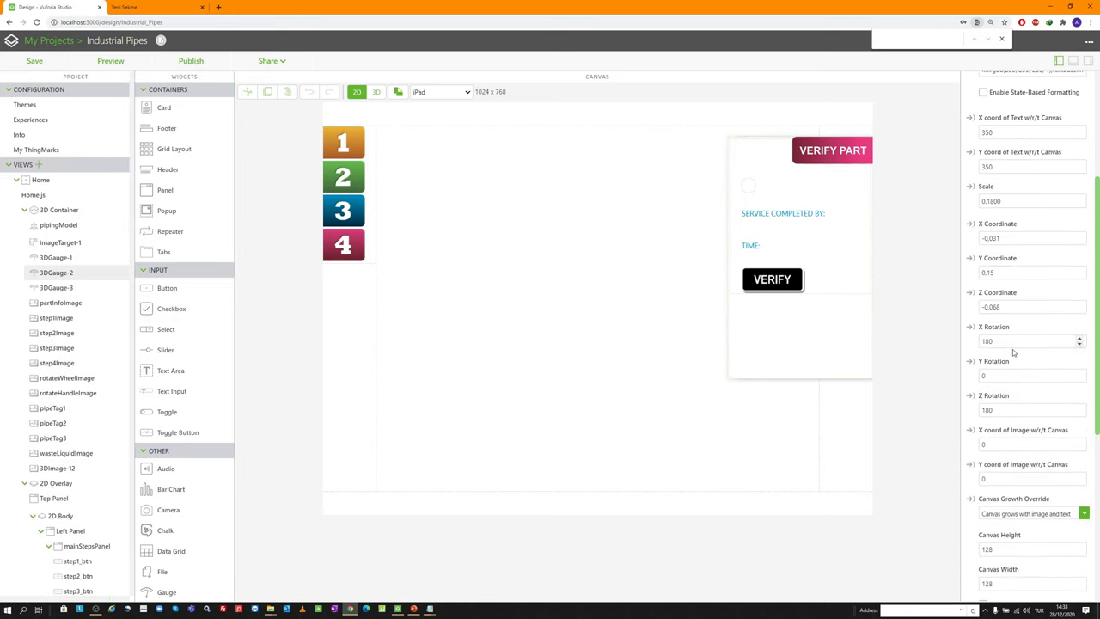
pyautogui.scroll(-2, 984, 455)
pyautogui.scroll(5, 976, 472)
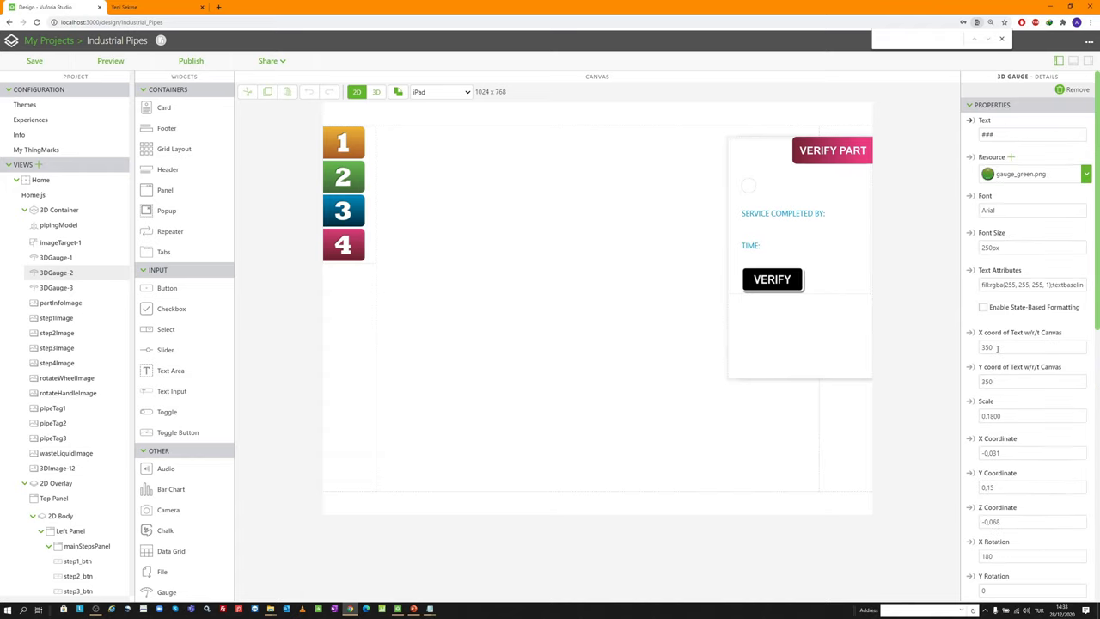
pyautogui.click(327, 131)
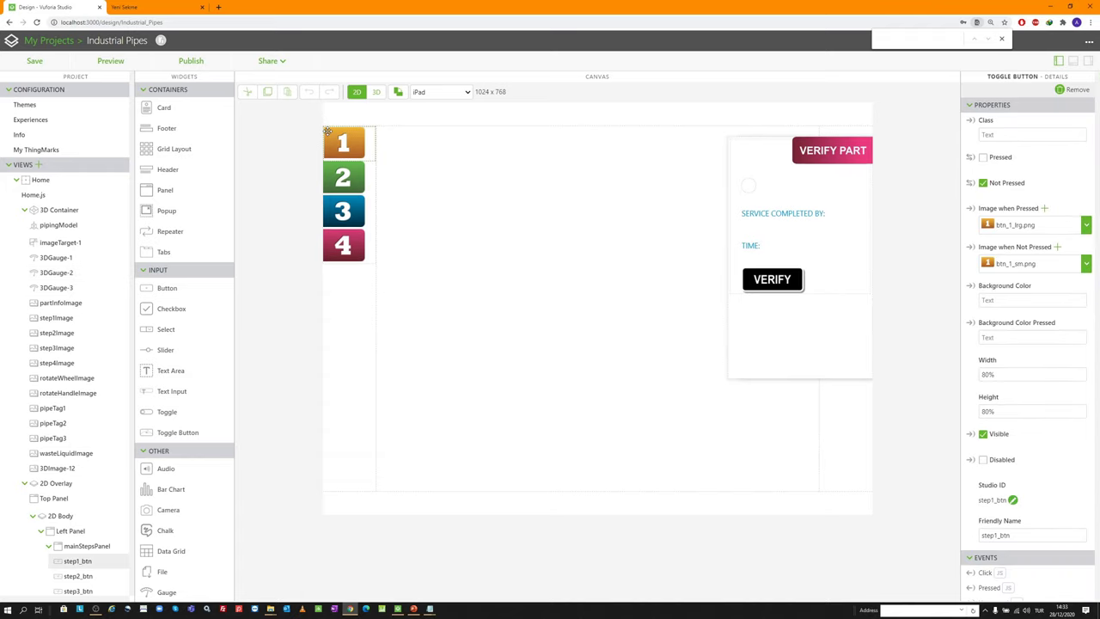
pyautogui.scroll(-1, 988, 482)
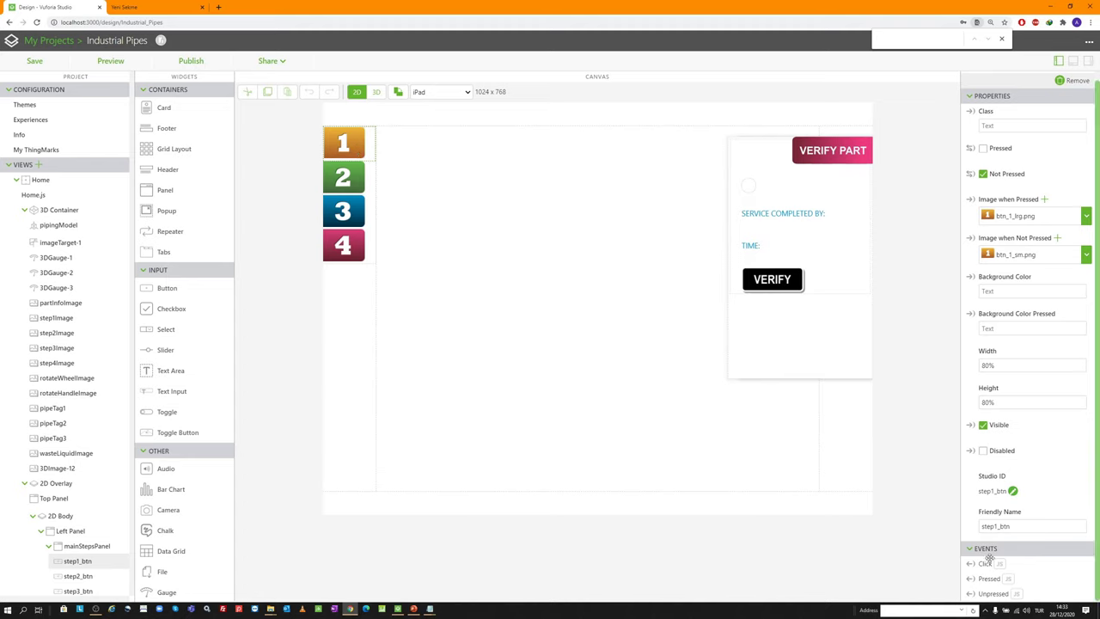
pyautogui.scroll(-5, 73, 319)
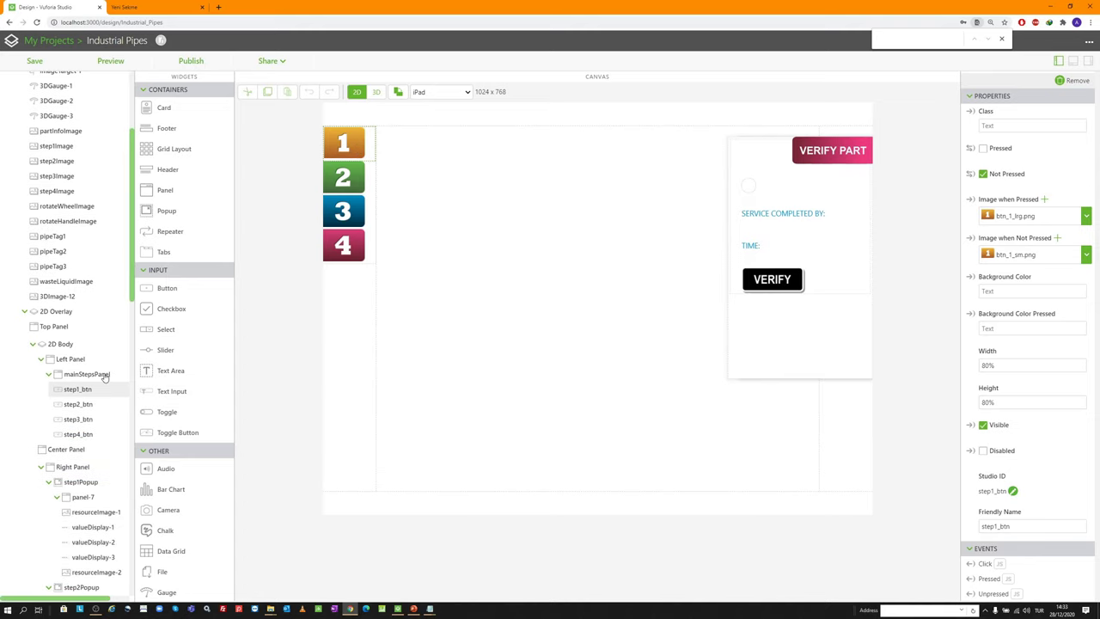
pyautogui.scroll(-1, 74, 318)
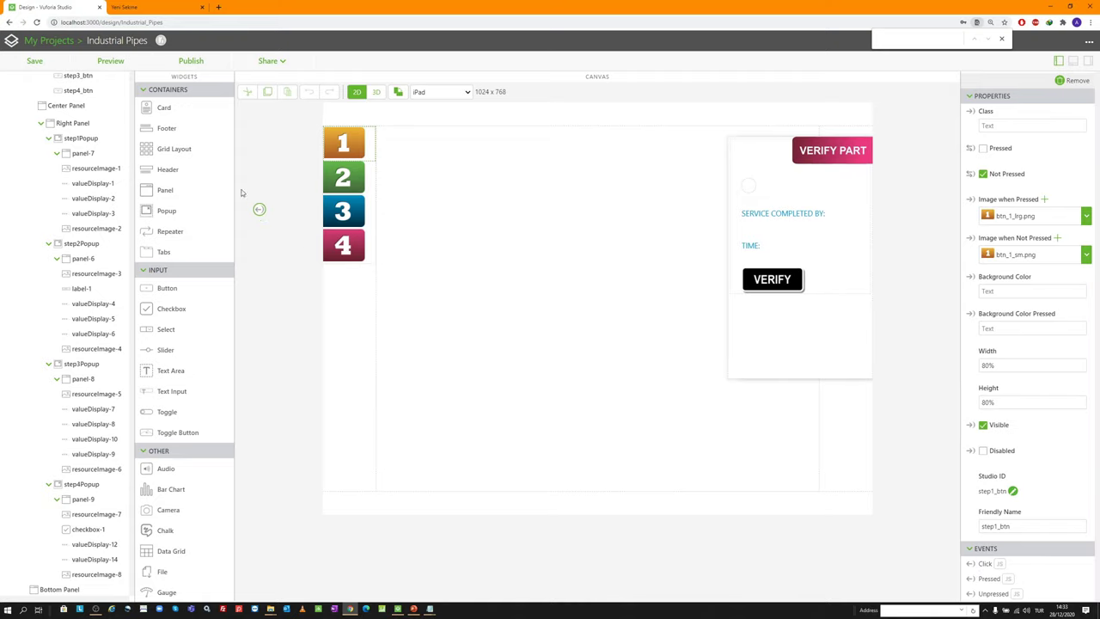
pyautogui.moveTo(241, 192); pyautogui.dragTo(95, 134)
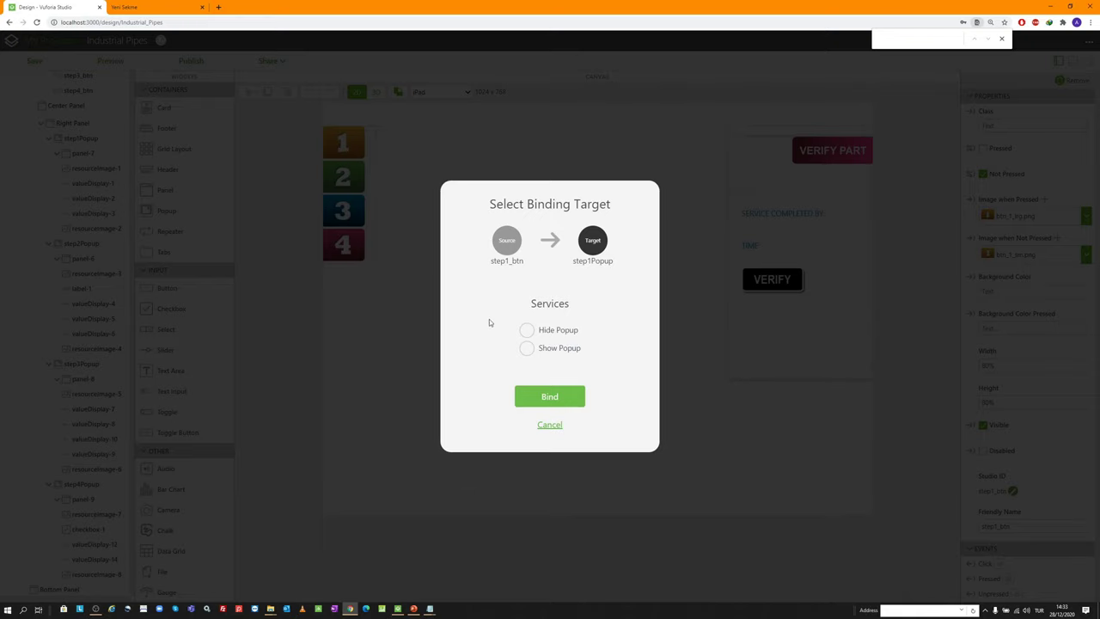
# Bind step1_btn's Pressed to step1Popup Show Popup and Unpressed to Hide Popup
pyautogui.click(525, 348)
pyautogui.click(533, 397)
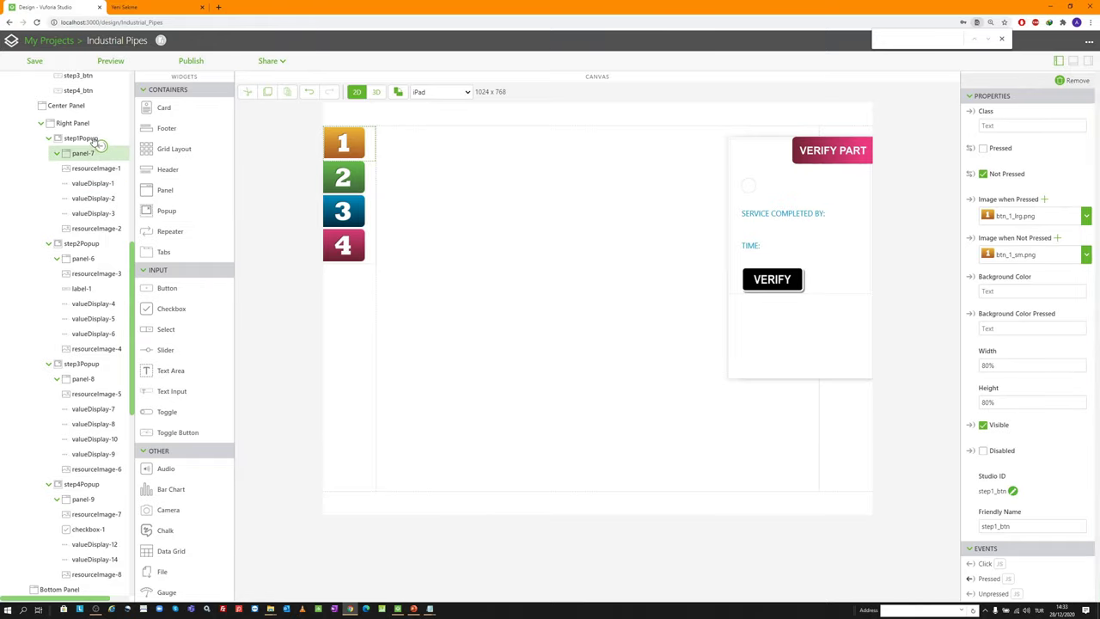
pyautogui.moveTo(98, 145); pyautogui.dragTo(82, 138)
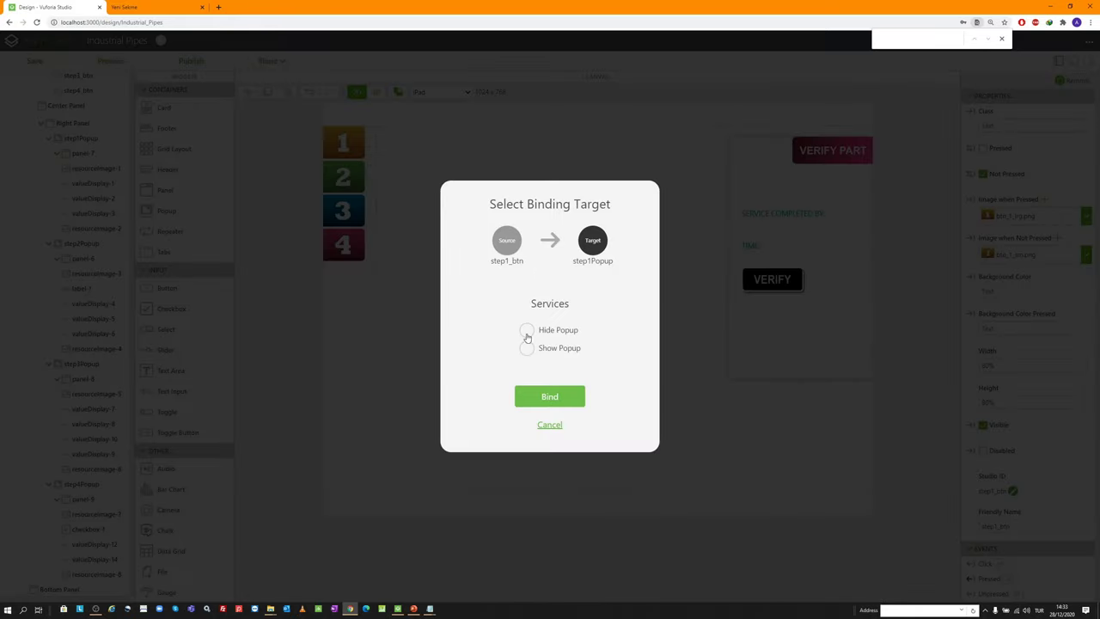
pyautogui.click(527, 331)
pyautogui.click(549, 397)
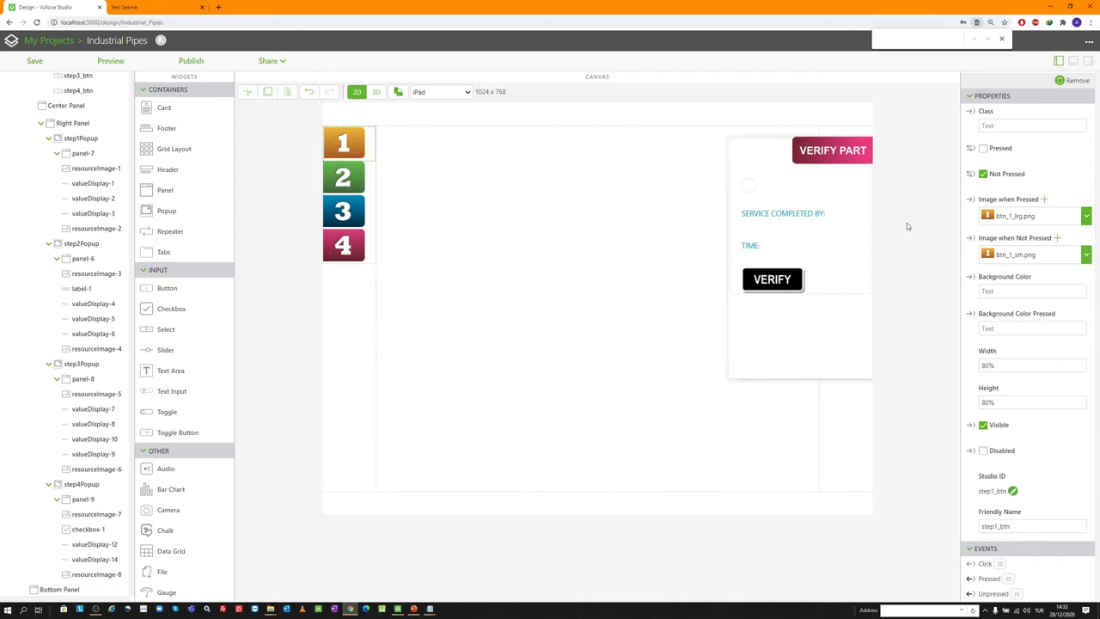
pyautogui.click(1076, 62)
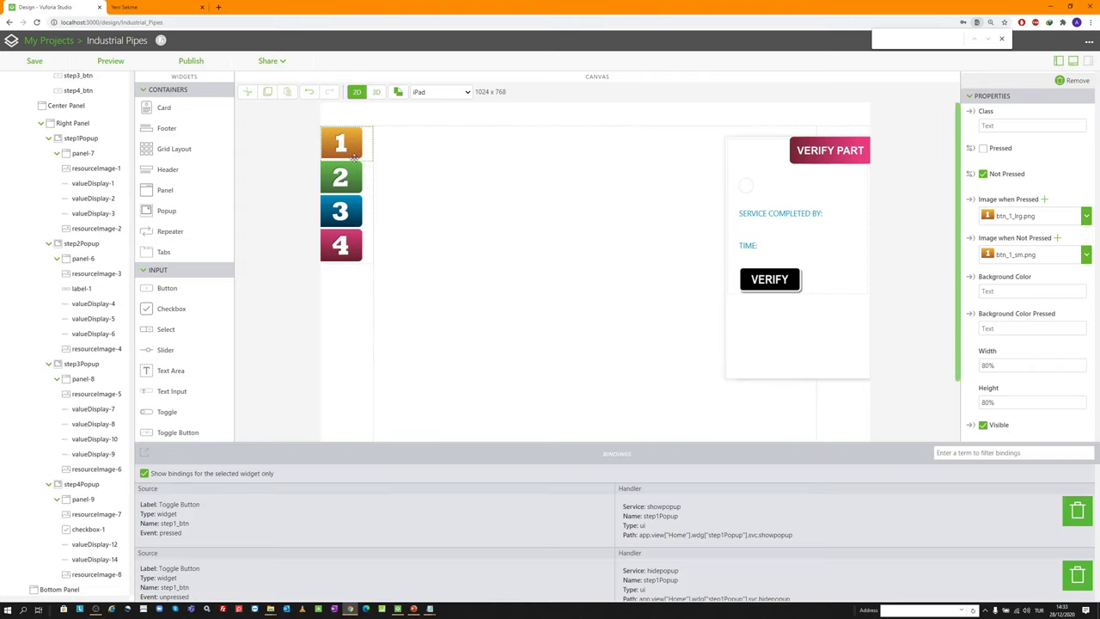
pyautogui.scroll(-1, 630, 544)
pyautogui.scroll(-1, 630, 544)
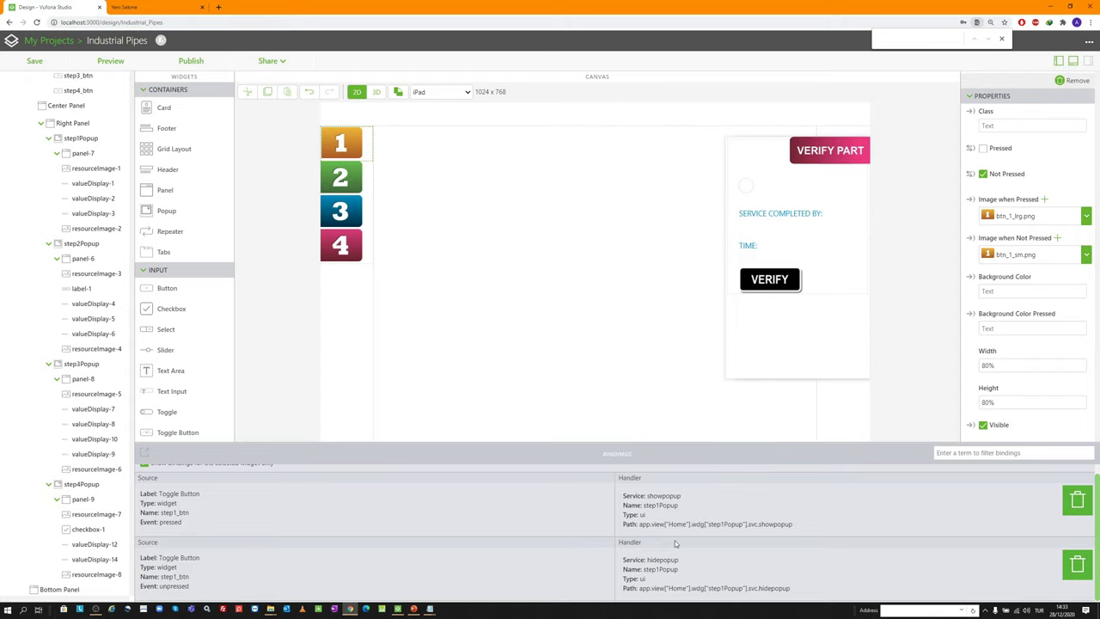
pyautogui.scroll(1, 737, 522)
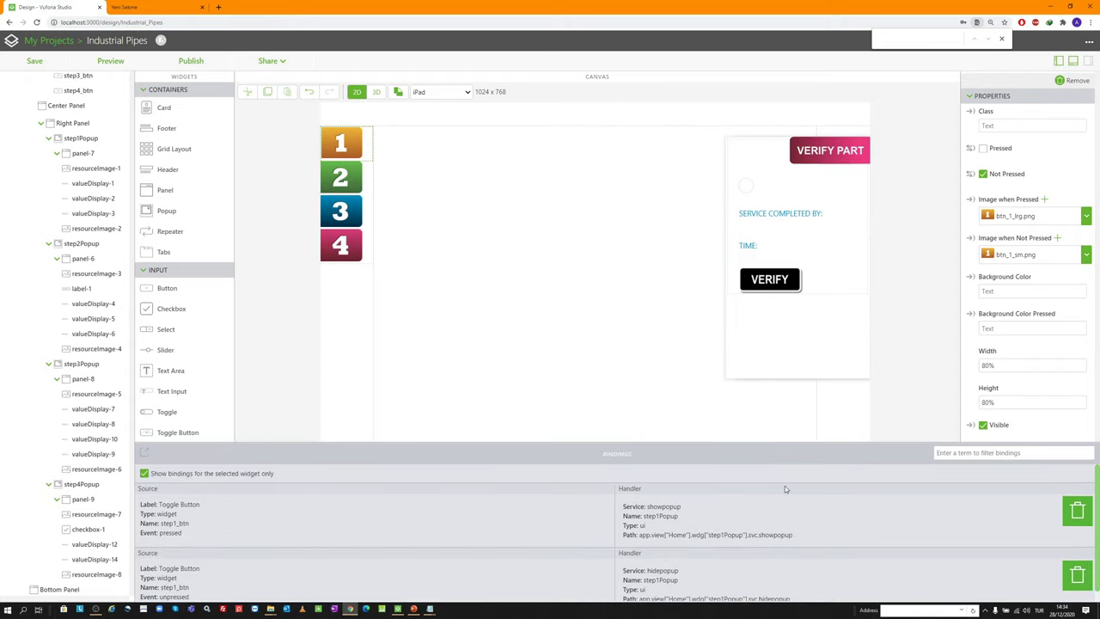
pyautogui.click(144, 473)
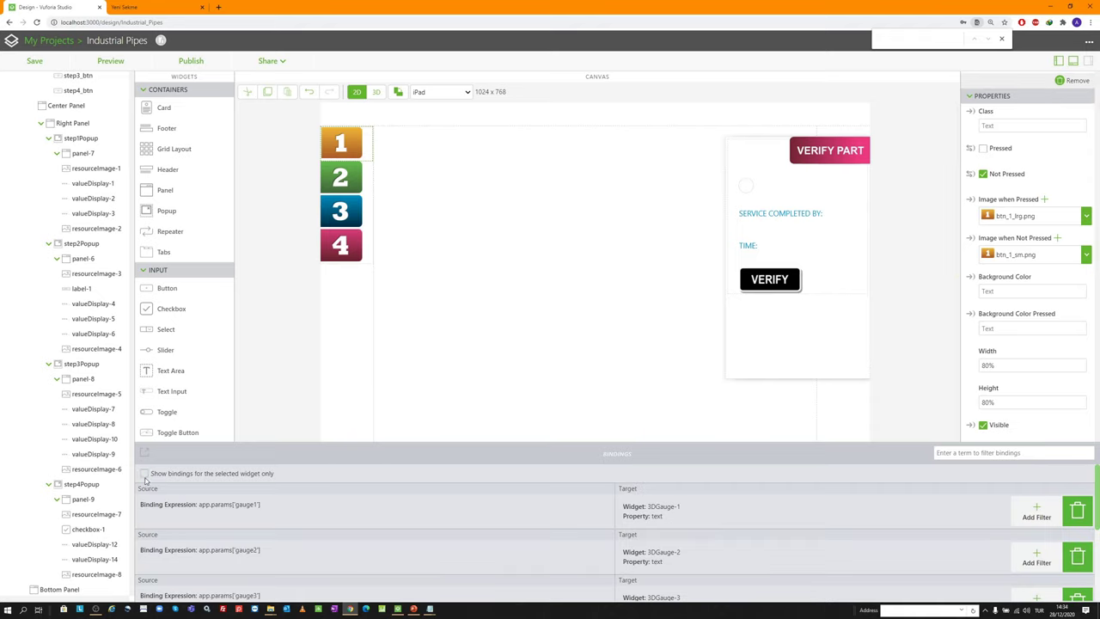
pyautogui.scroll(-3, 298, 521)
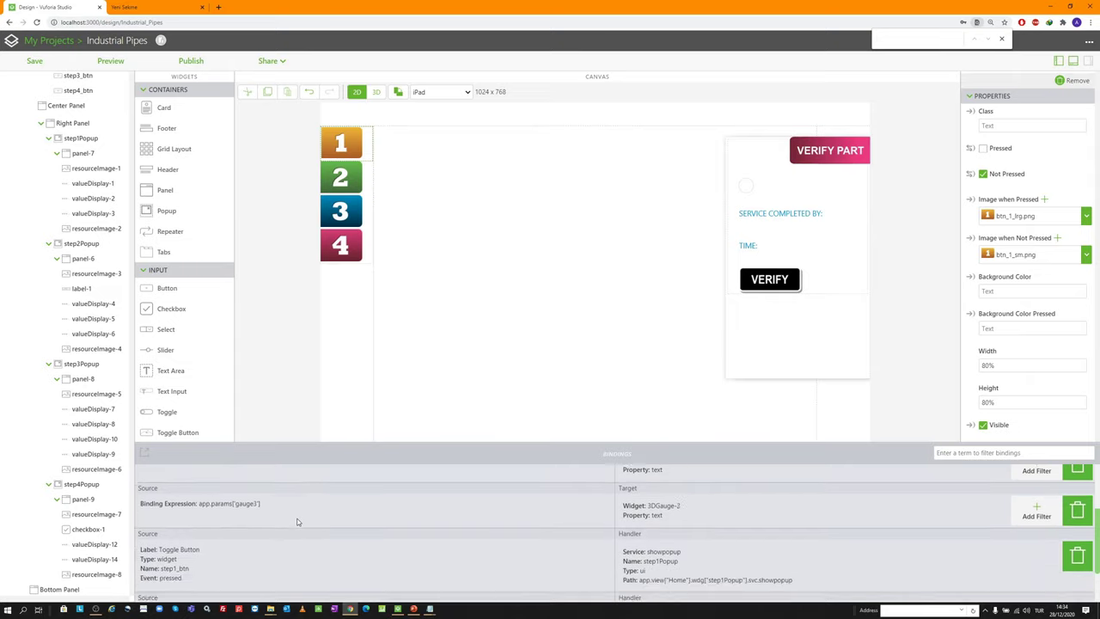
pyautogui.scroll(3, 297, 521)
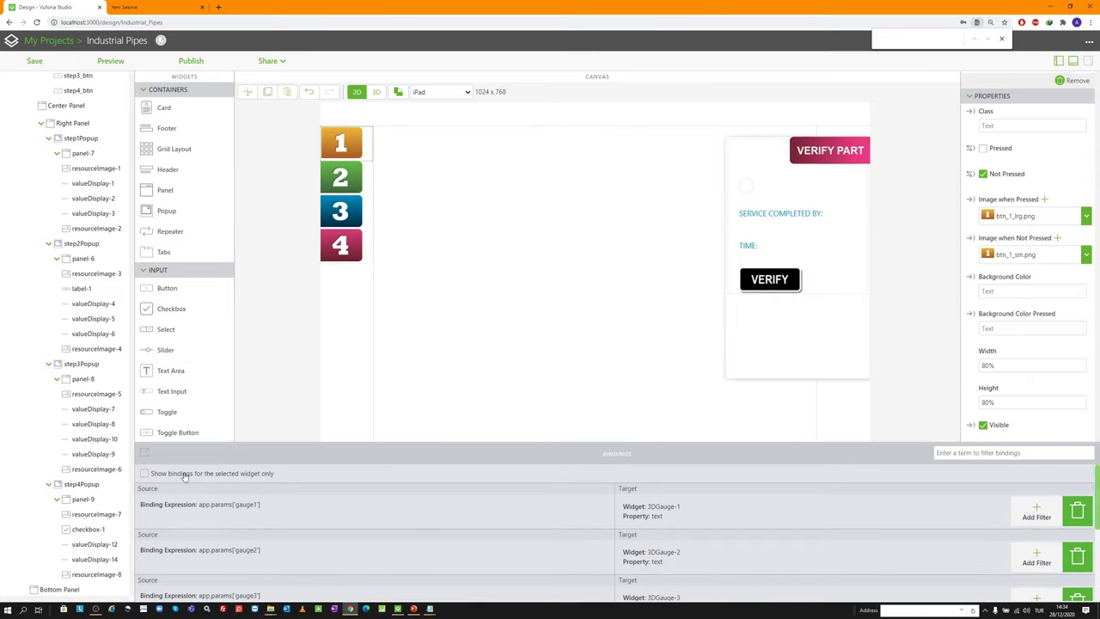
pyautogui.click(144, 474)
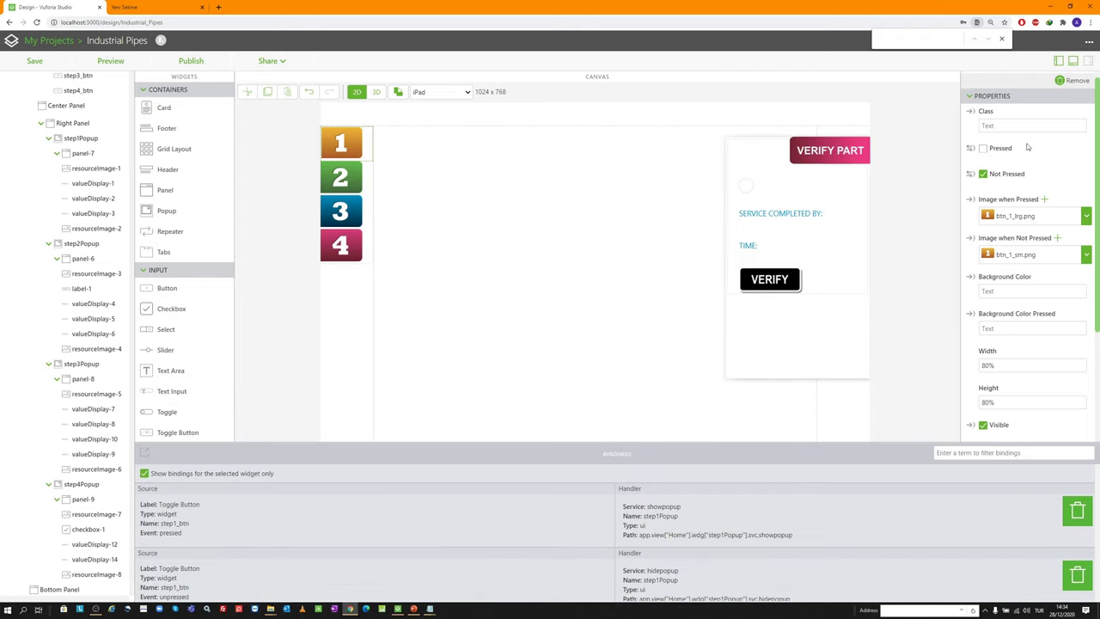
pyautogui.click(1073, 62)
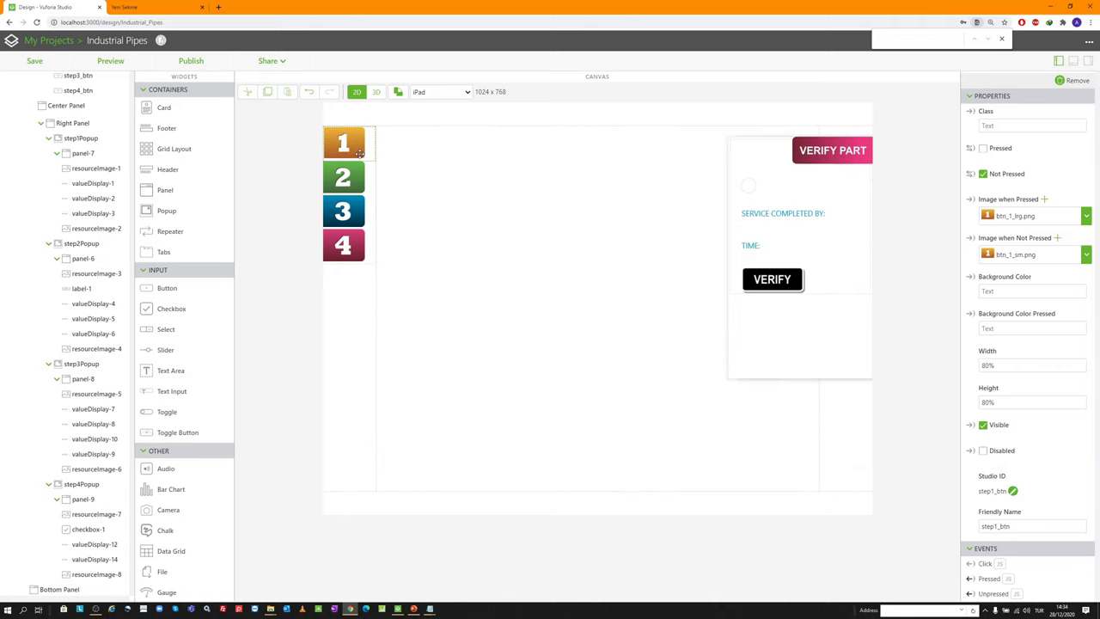
# Preview the experience, test step buttons 1 and 2, then close the preview
pyautogui.click(114, 62)
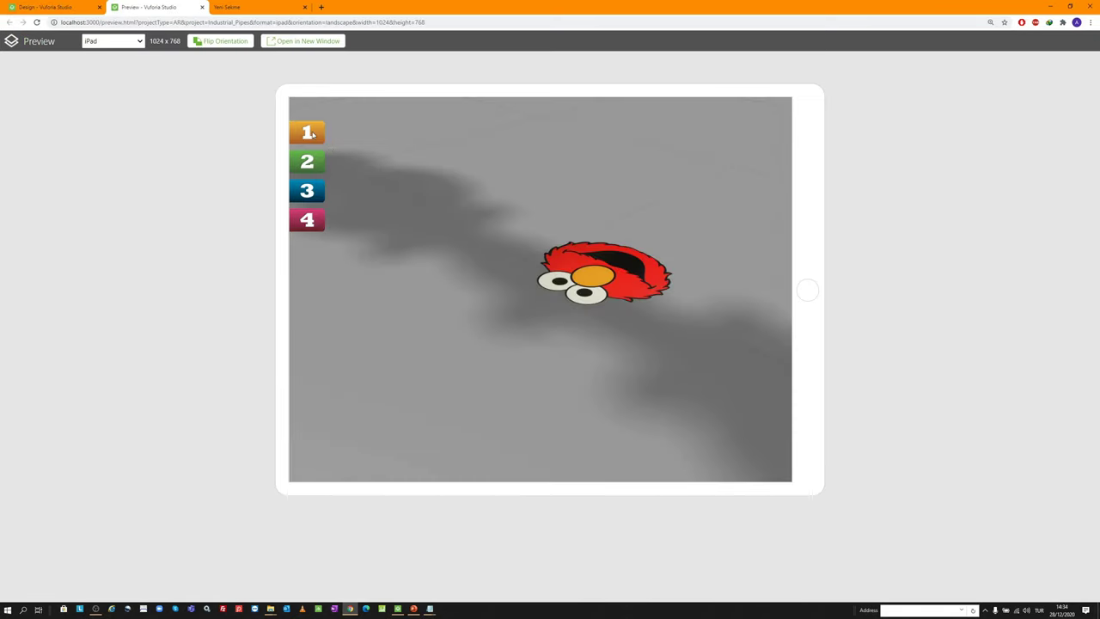
pyautogui.click(312, 134)
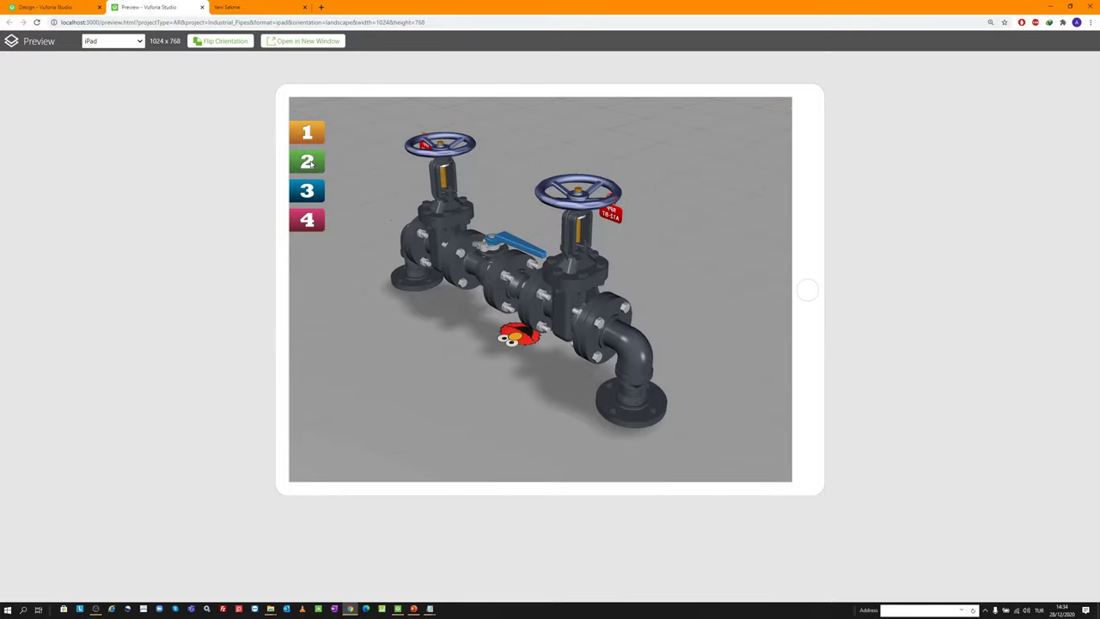
pyautogui.click(318, 166)
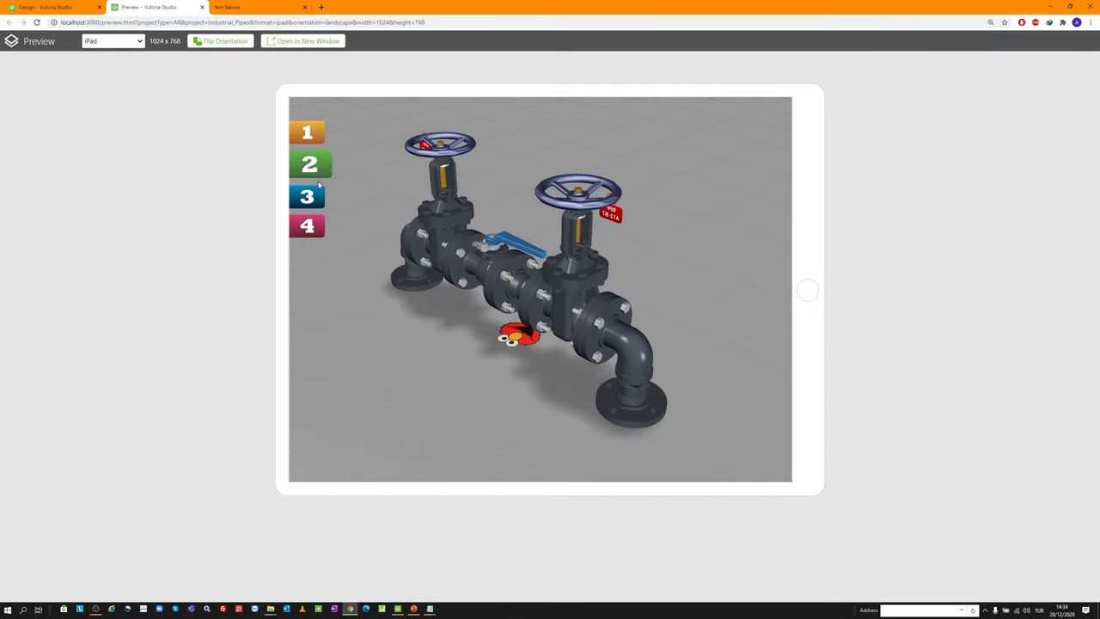
pyautogui.click(309, 135)
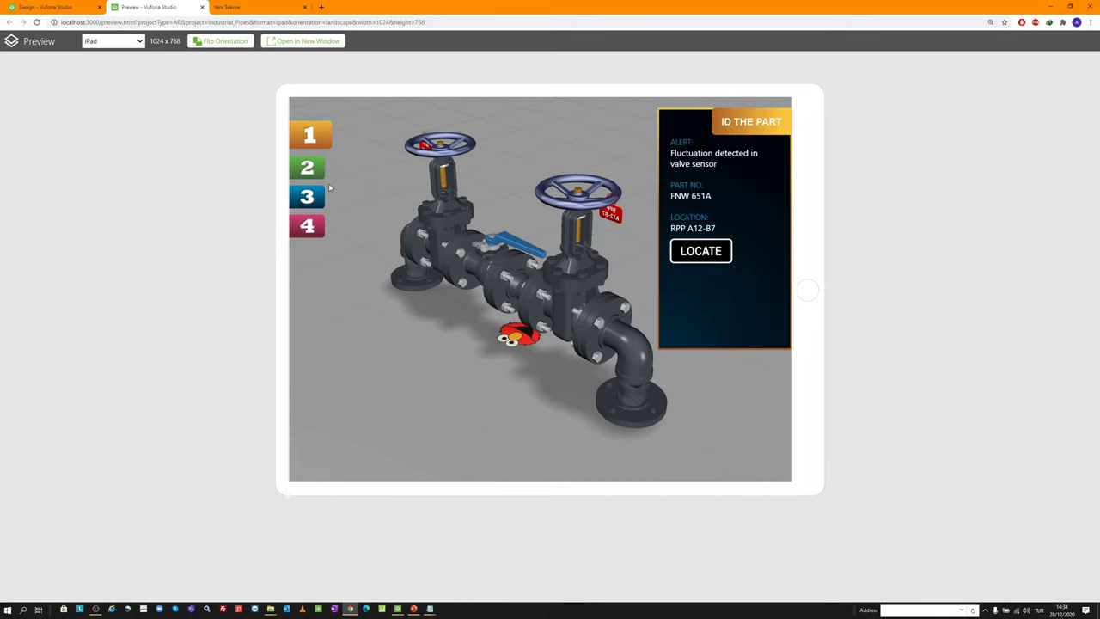
pyautogui.click(201, 7)
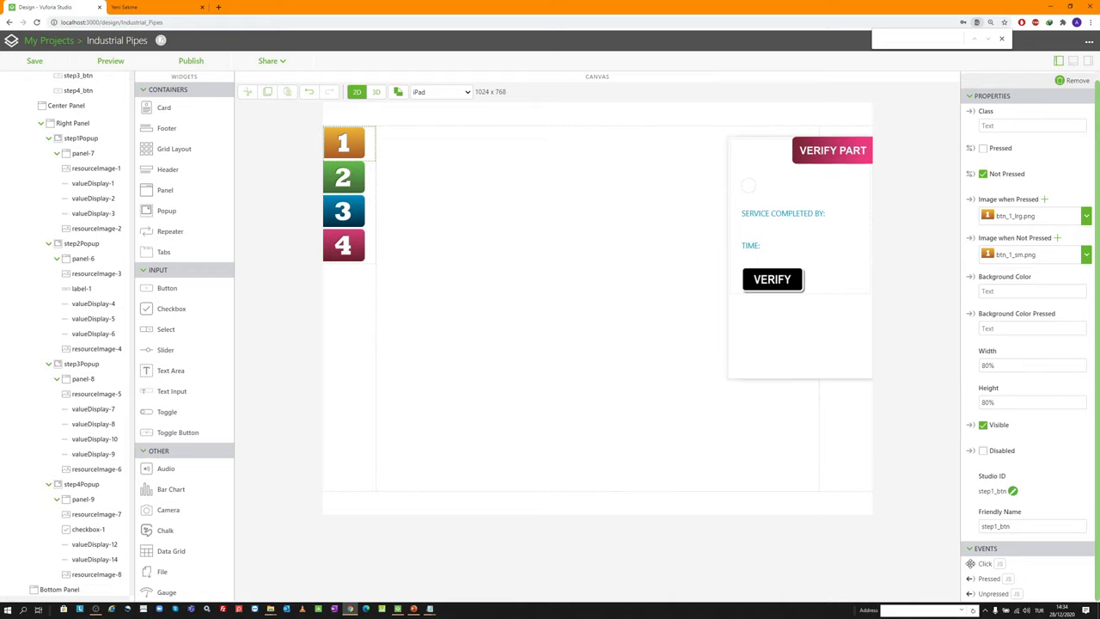
# Bind step1_btn's Click to Hide Popup on step2Popup, step3Popup and step4Popup, then save
pyautogui.moveTo(133, 249); pyautogui.dragTo(113, 246)
pyautogui.click(524, 330)
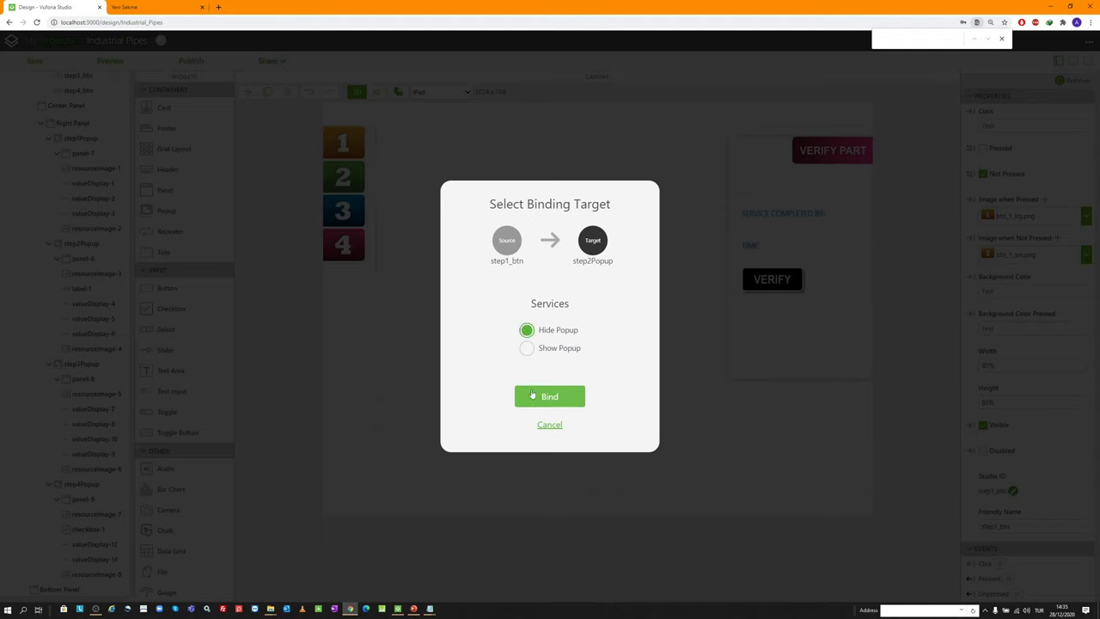
pyautogui.click(539, 400)
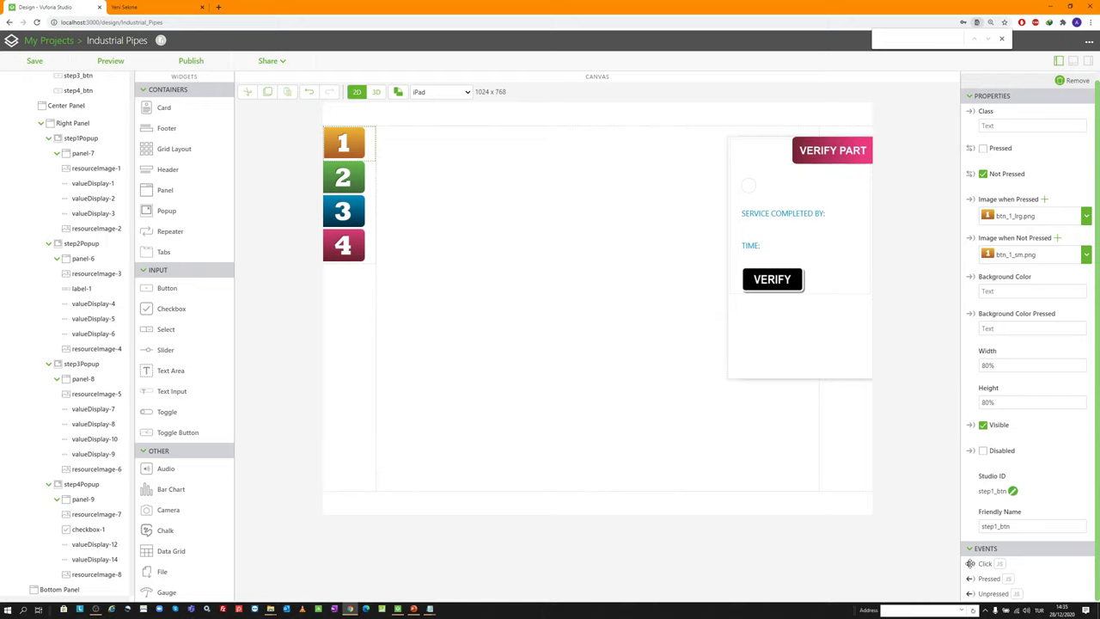
pyautogui.moveTo(110, 366); pyautogui.dragTo(106, 365)
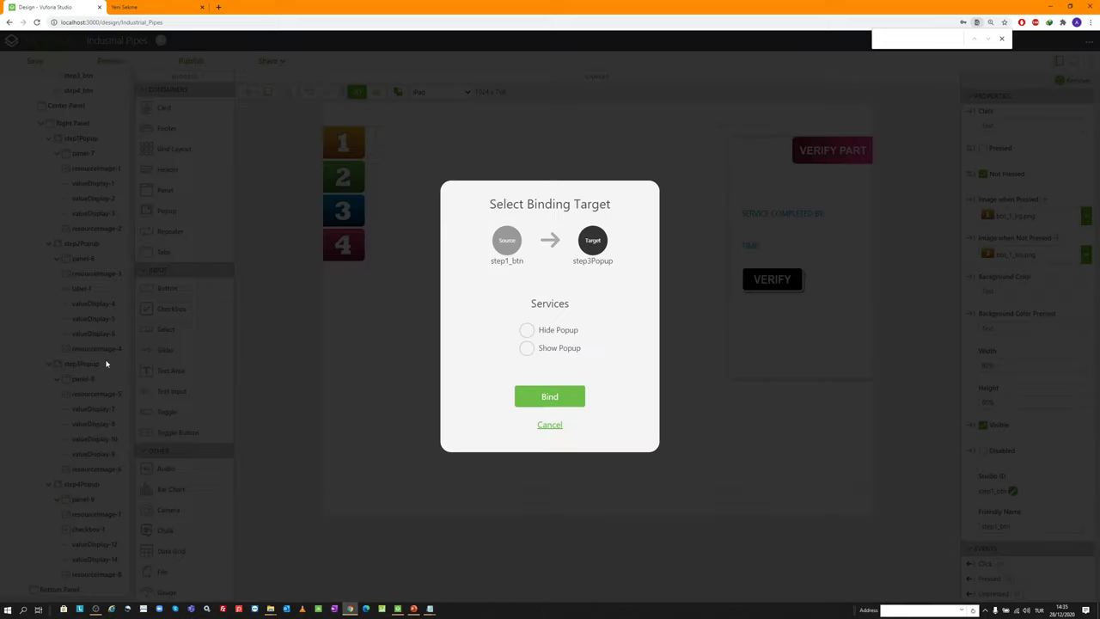
pyautogui.click(523, 327)
pyautogui.click(535, 396)
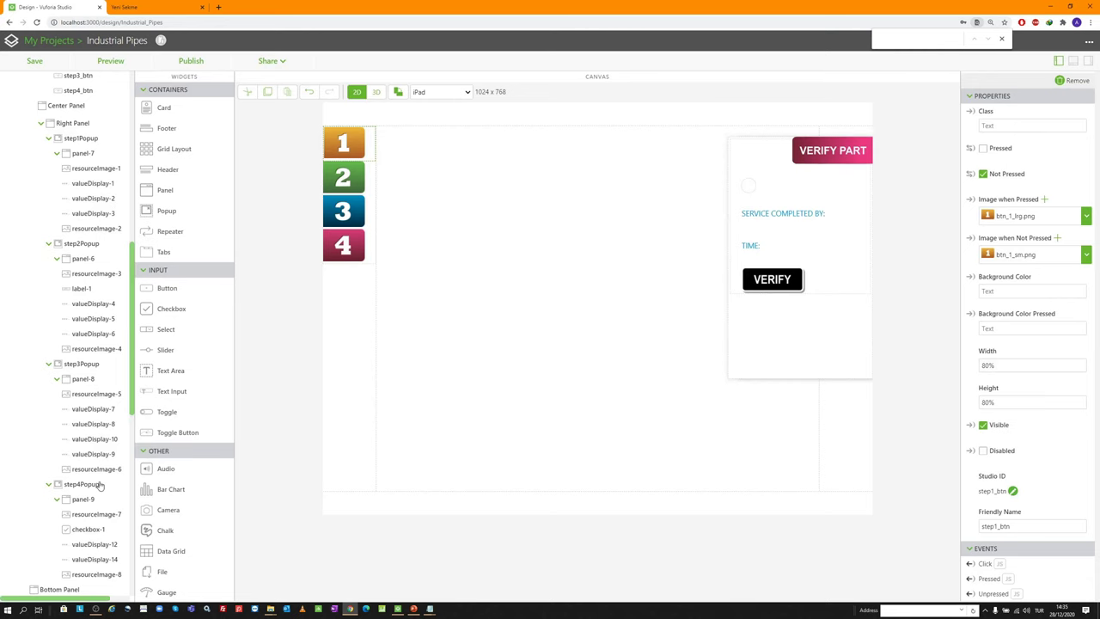
pyautogui.moveTo(727, 498); pyautogui.dragTo(103, 486)
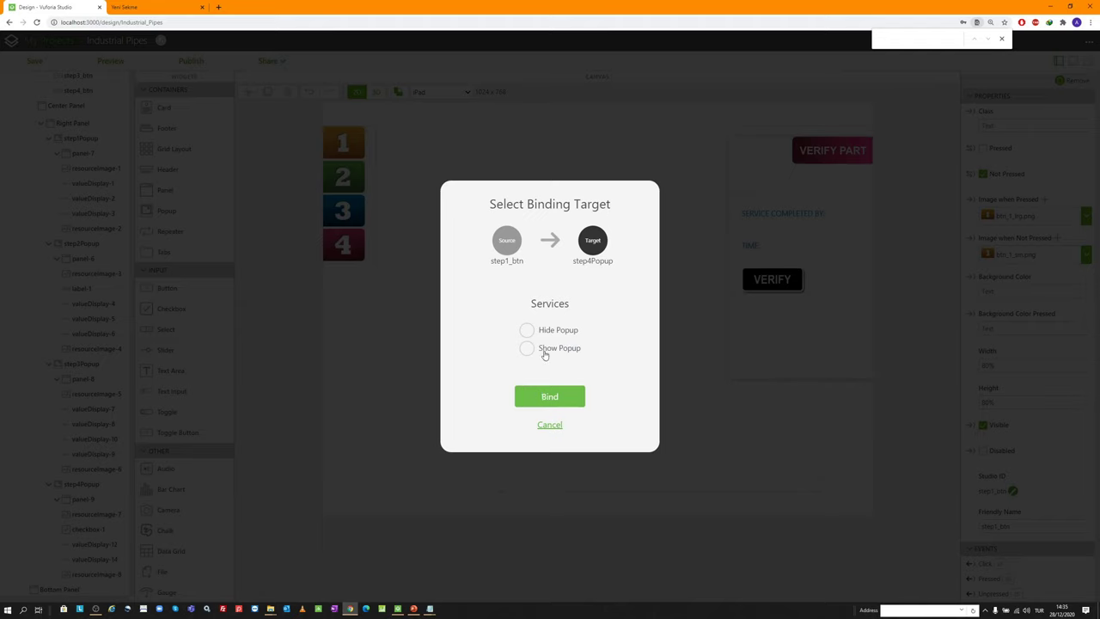
pyautogui.click(526, 331)
pyautogui.click(548, 395)
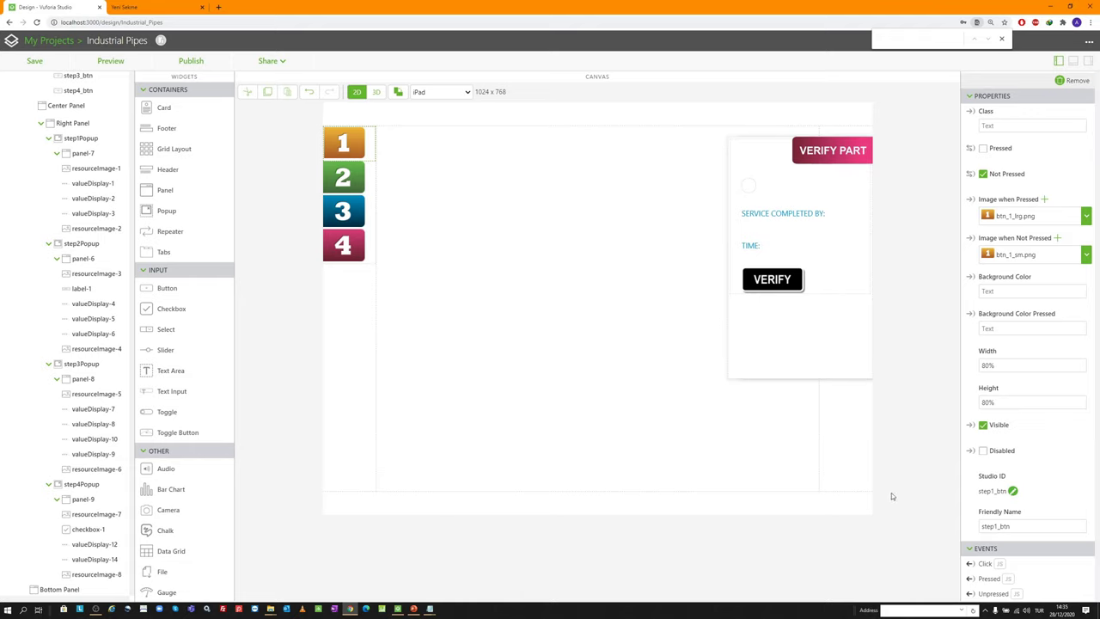
pyautogui.click(34, 60)
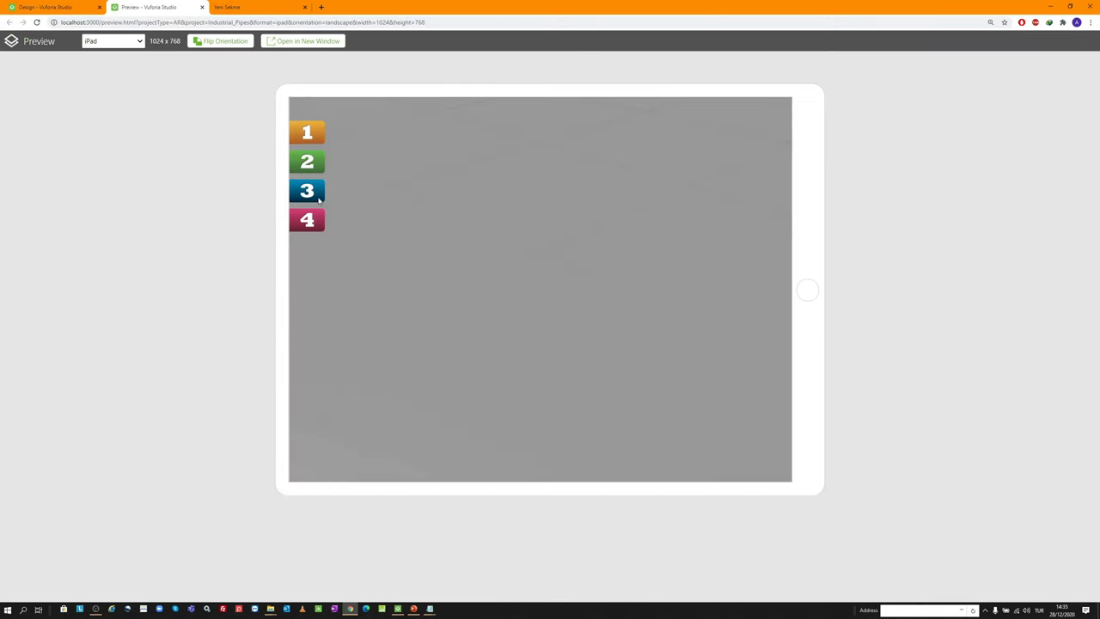
# Try step buttons 4, 1 and 3 in the preview, then return to the Design editor
pyautogui.click(307, 229)
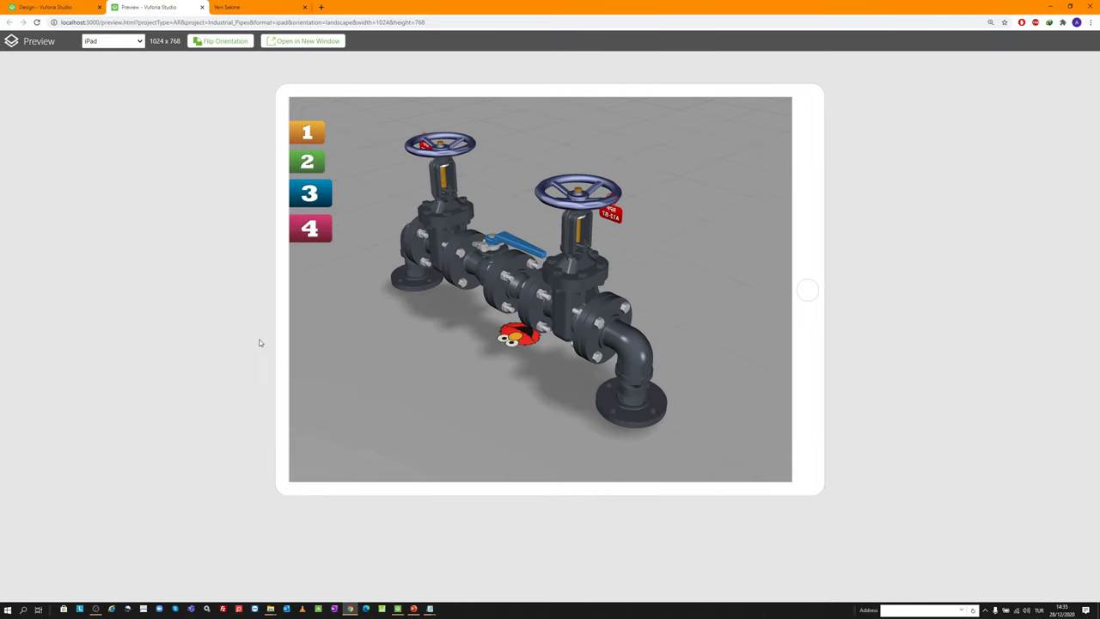
pyautogui.click(309, 134)
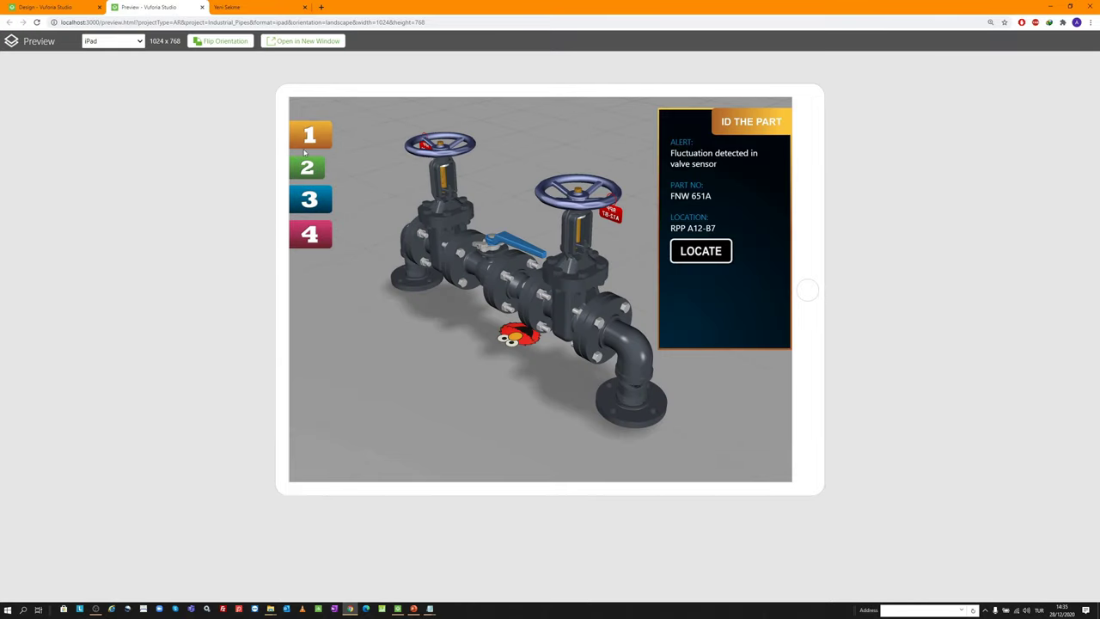
pyautogui.click(311, 200)
pyautogui.click(316, 224)
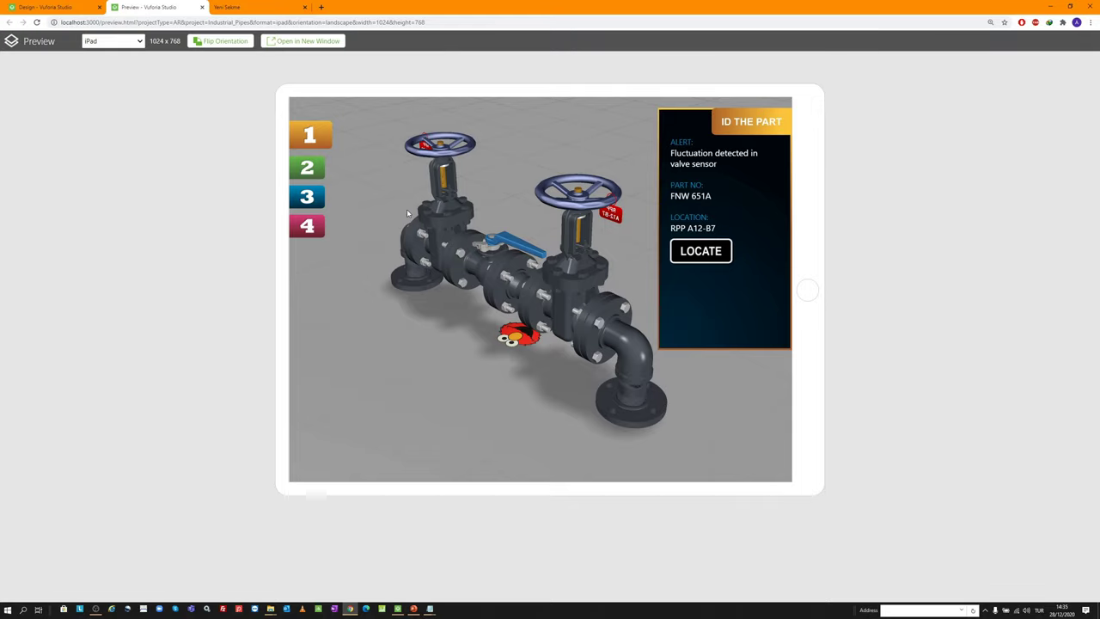
pyautogui.click(309, 230)
pyautogui.click(52, 6)
# Write view.wdg['step2_btn']['pressed']=false in step1_btn's Pressed event script
pyautogui.scroll(-1, 108, 404)
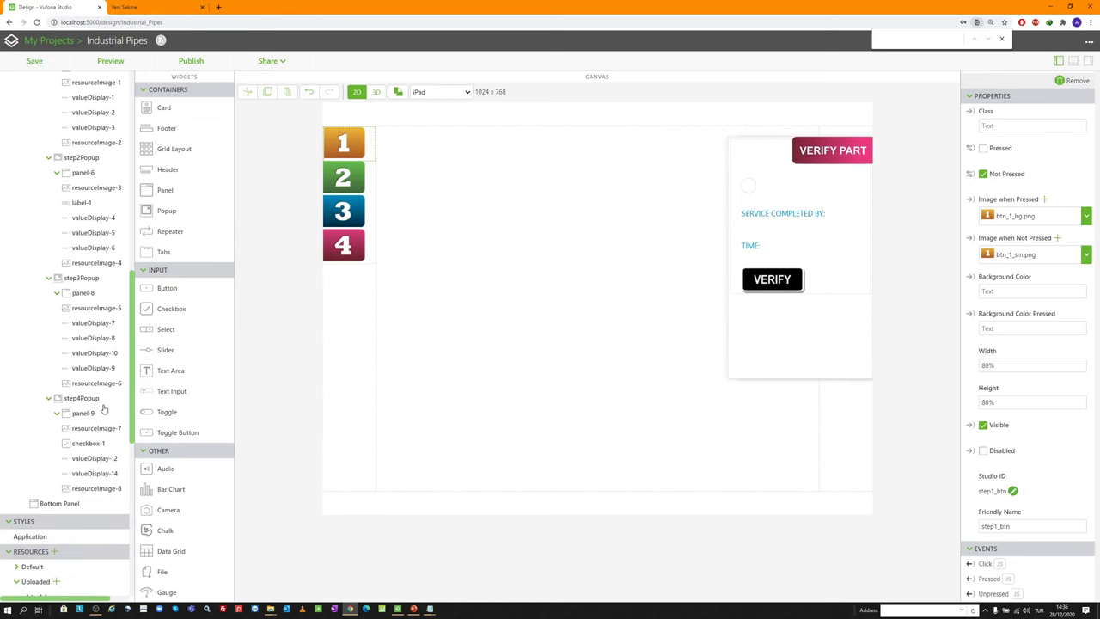
pyautogui.scroll(3, 108, 251)
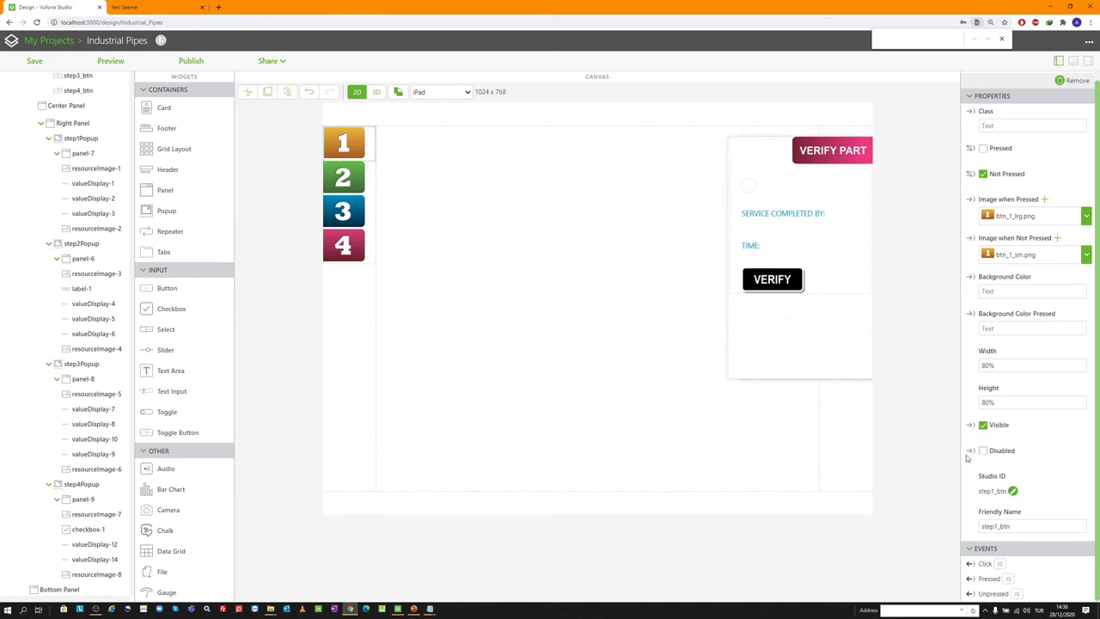
pyautogui.click(1009, 579)
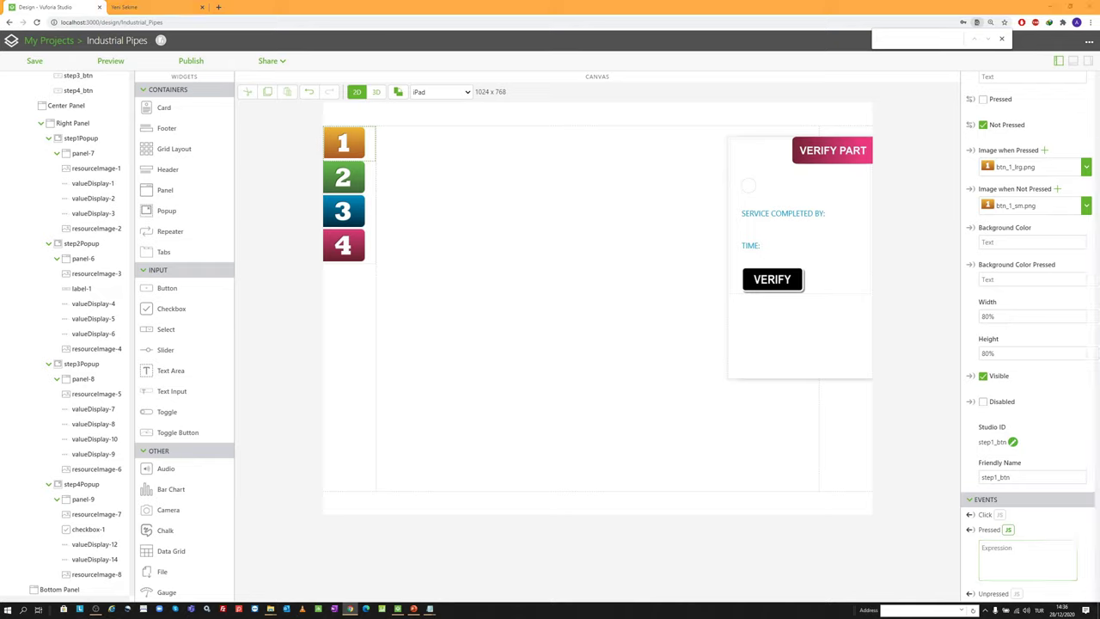
pyautogui.click(1012, 558)
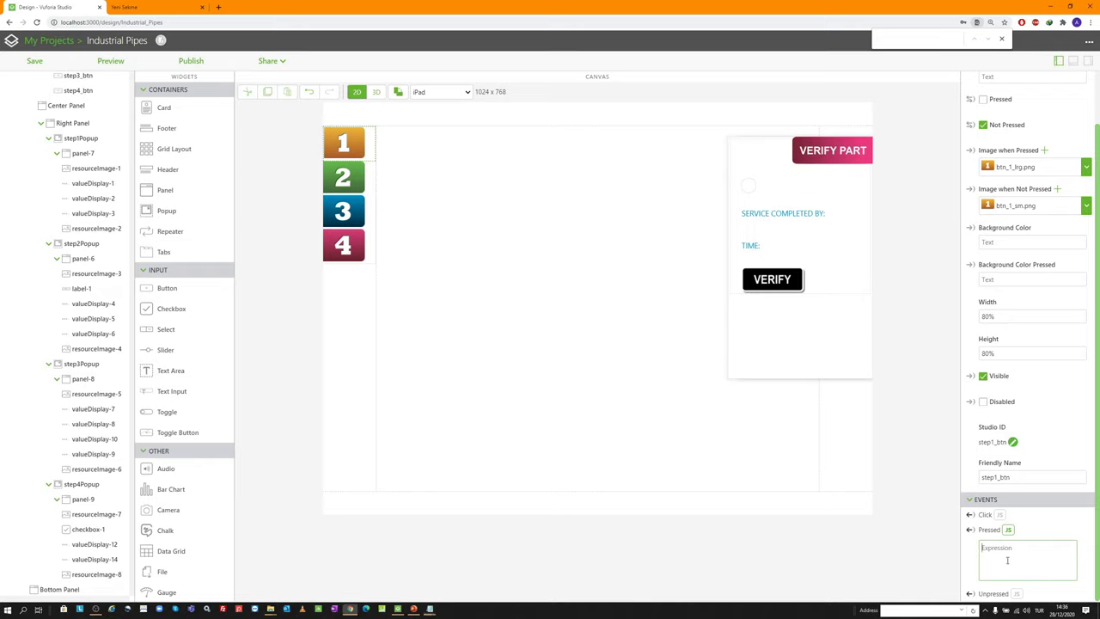
pyautogui.write("view.wdg['")
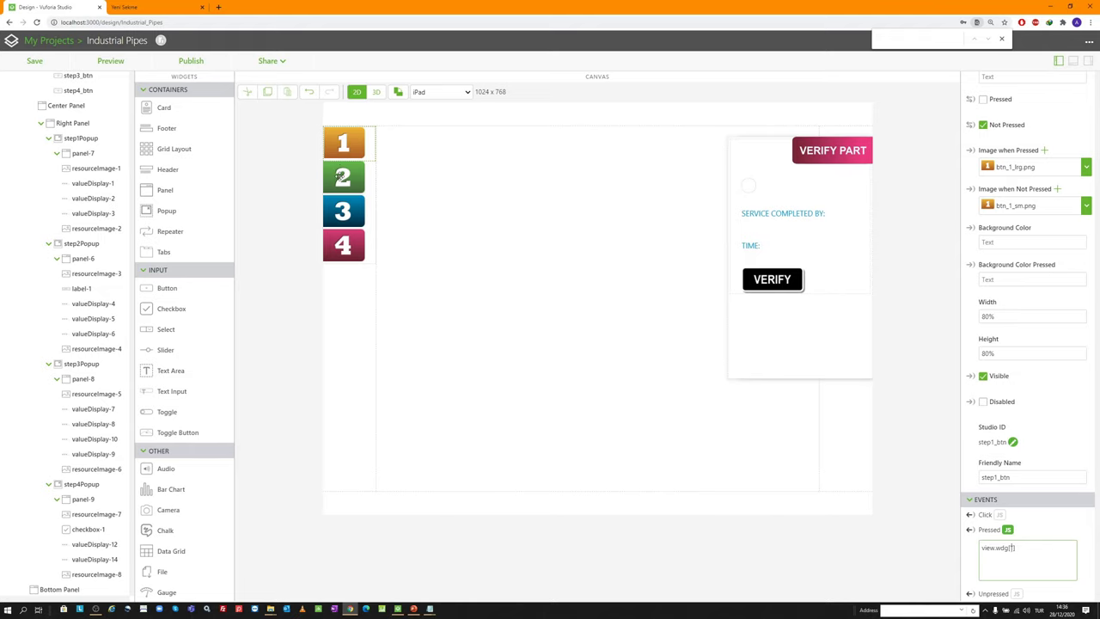
pyautogui.scroll(4, 94, 208)
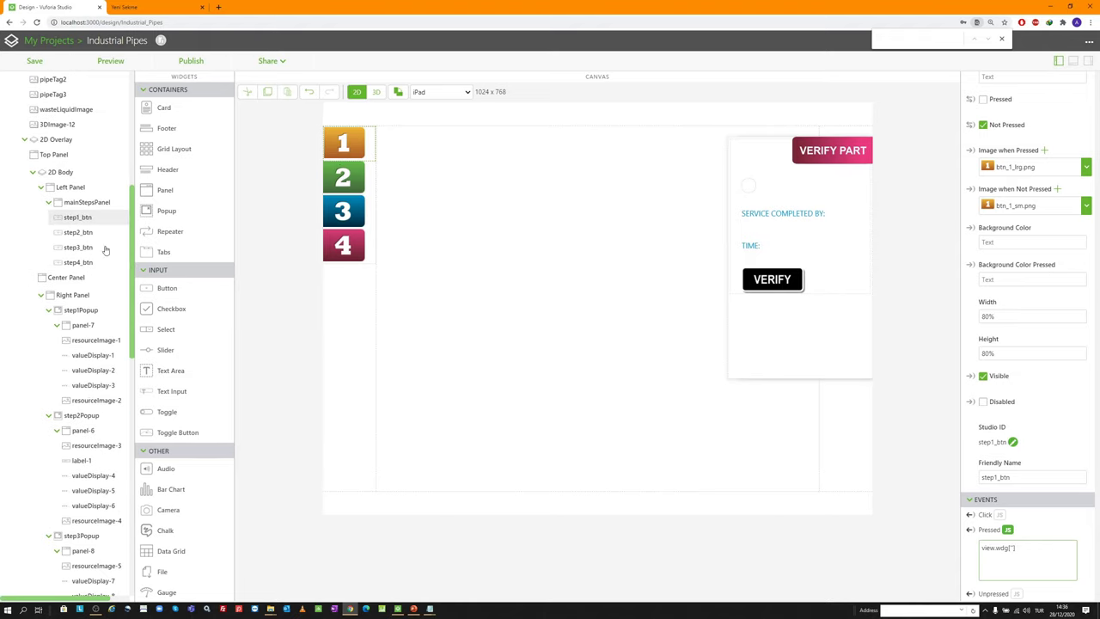
pyautogui.scroll(-3, 86, 266)
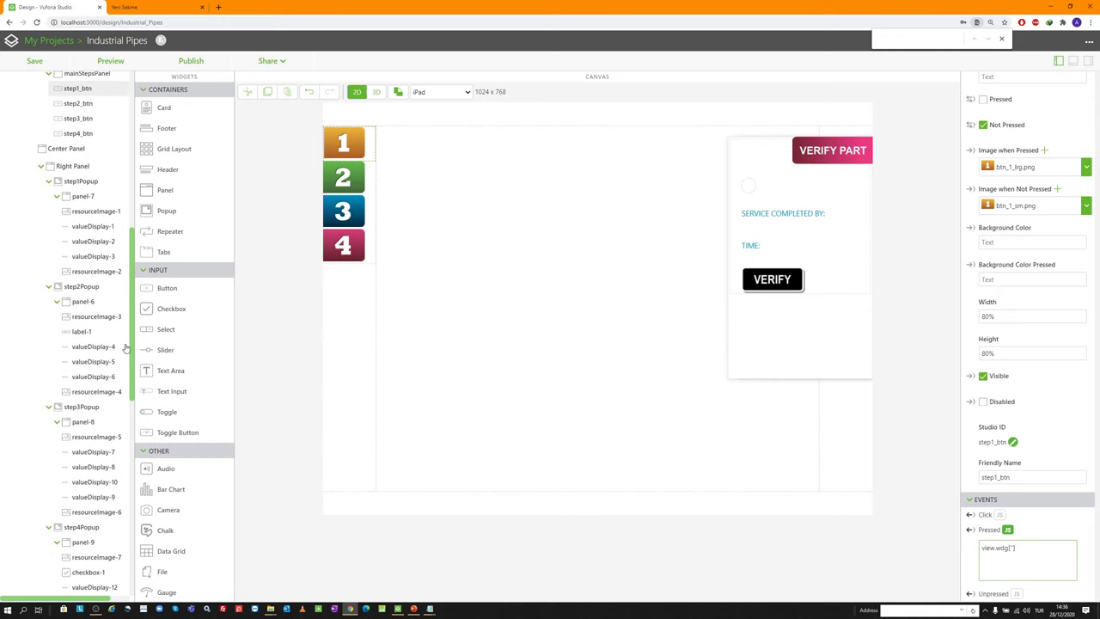
pyautogui.write('step2_')
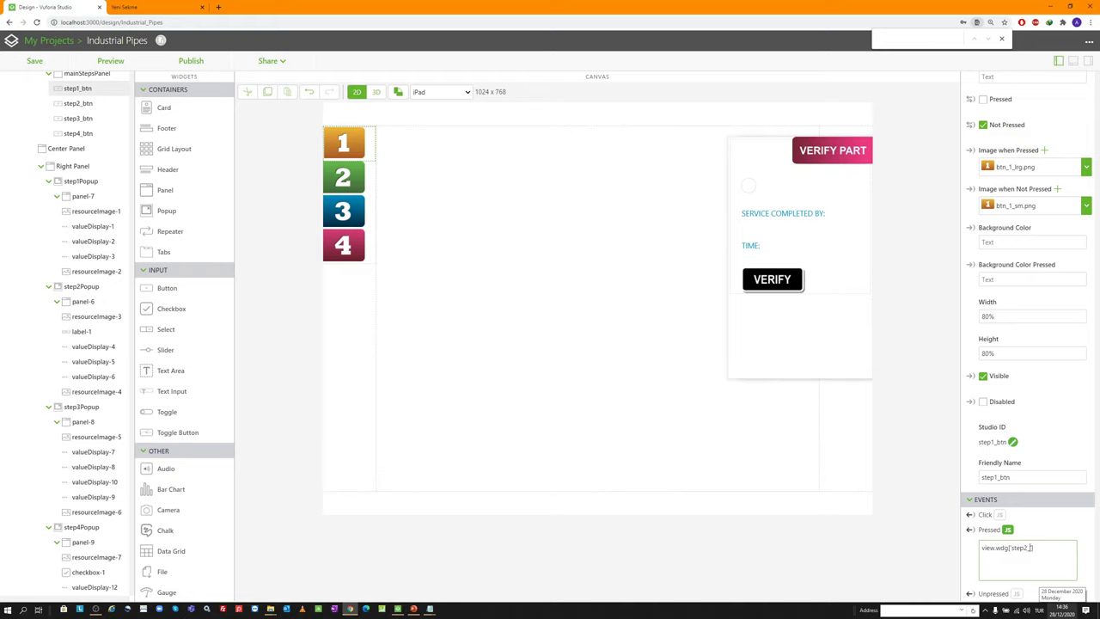
pyautogui.write("btn']")
pyautogui.write('ed')
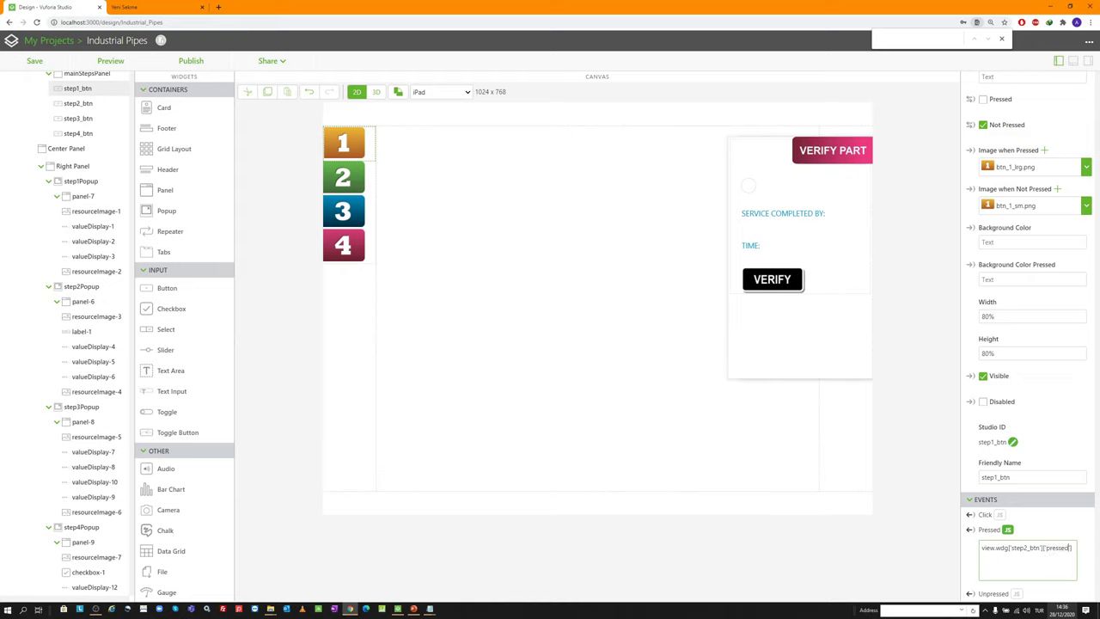
pyautogui.write("']=false;")
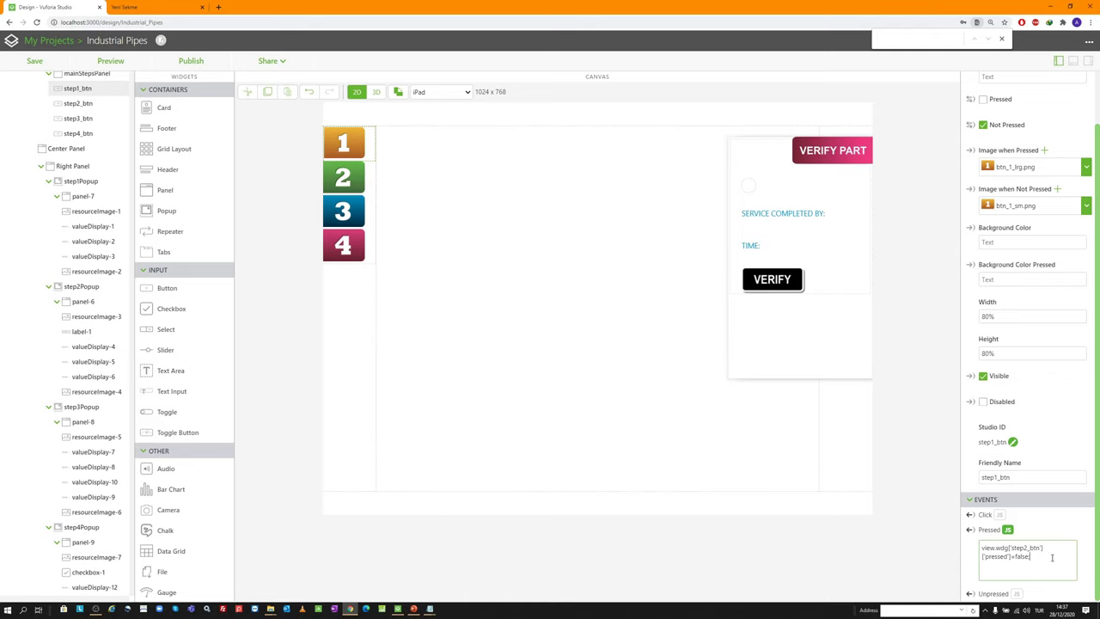
# Duplicate the line for step3_btn and step4_btn, then save the project
pyautogui.hotkey('ctrl', 'a')
pyautogui.hotkey('ctrl', 'c')
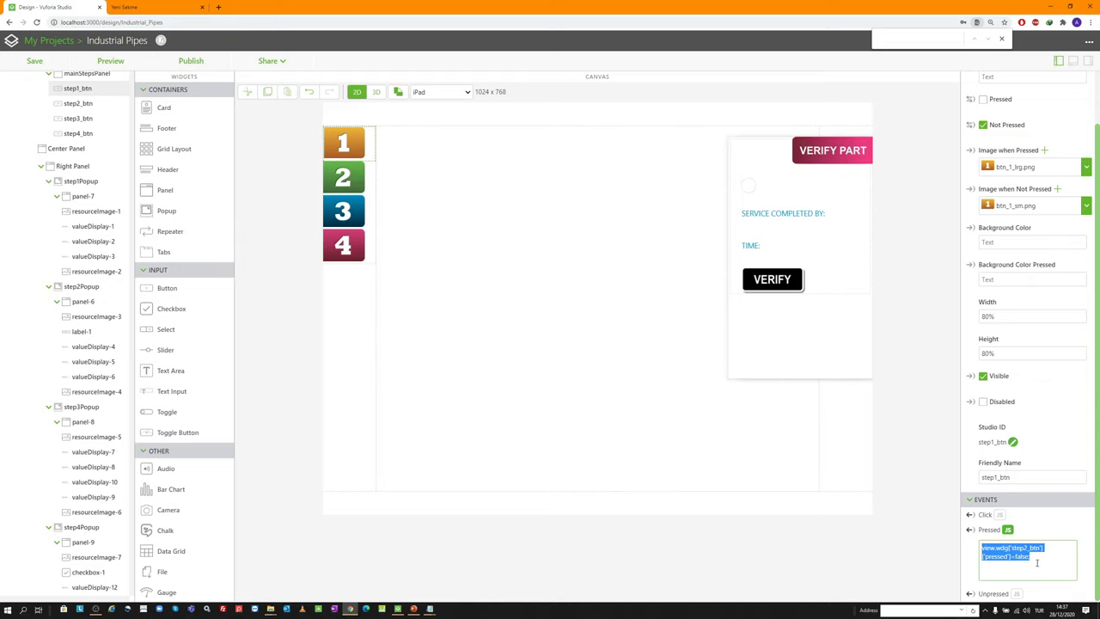
pyautogui.click(1041, 557)
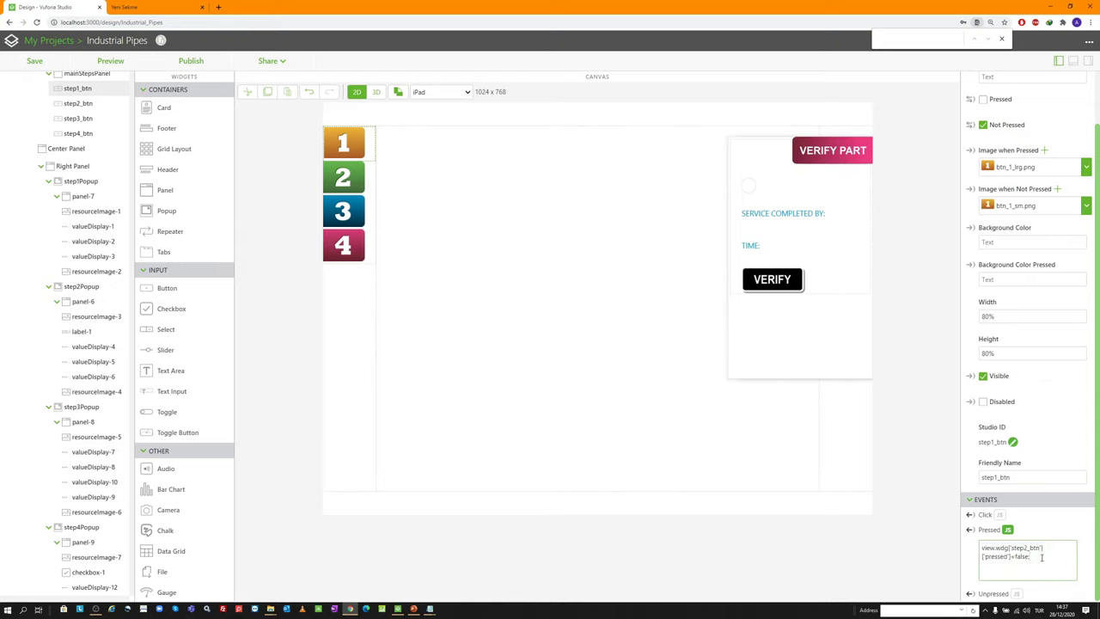
pyautogui.press('Return')
pyautogui.hotkey('ctrl', 'v')
pyautogui.press('BackSpace')
pyautogui.write('3')
pyautogui.press('Return')
pyautogui.hotkey('ctrl', 'v')
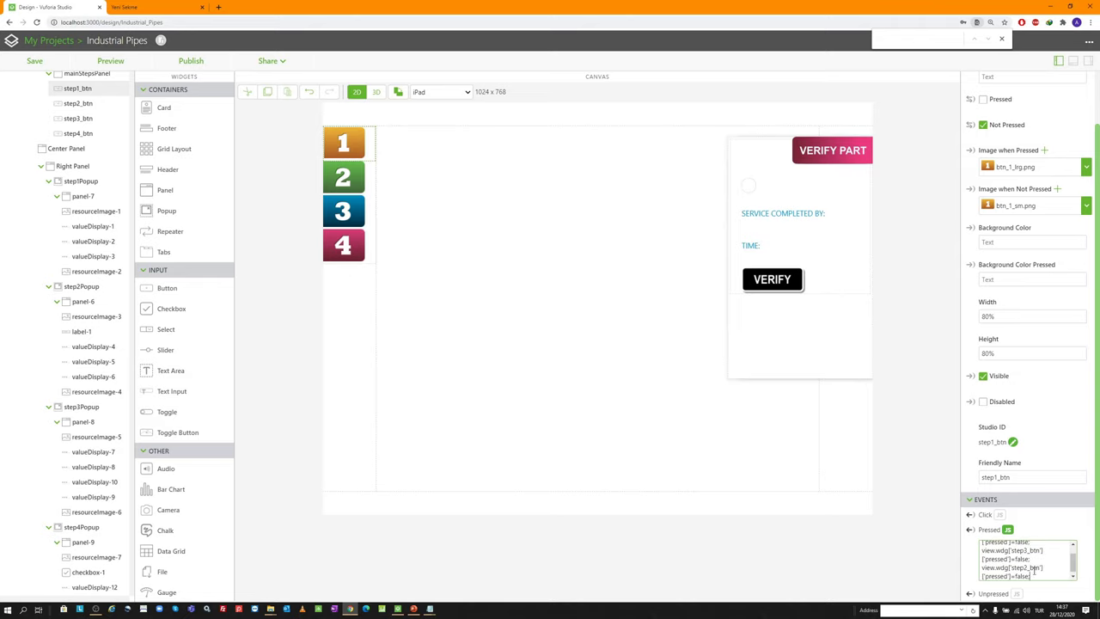
pyautogui.click(1028, 567)
pyautogui.press('BackSpace')
pyautogui.write('4')
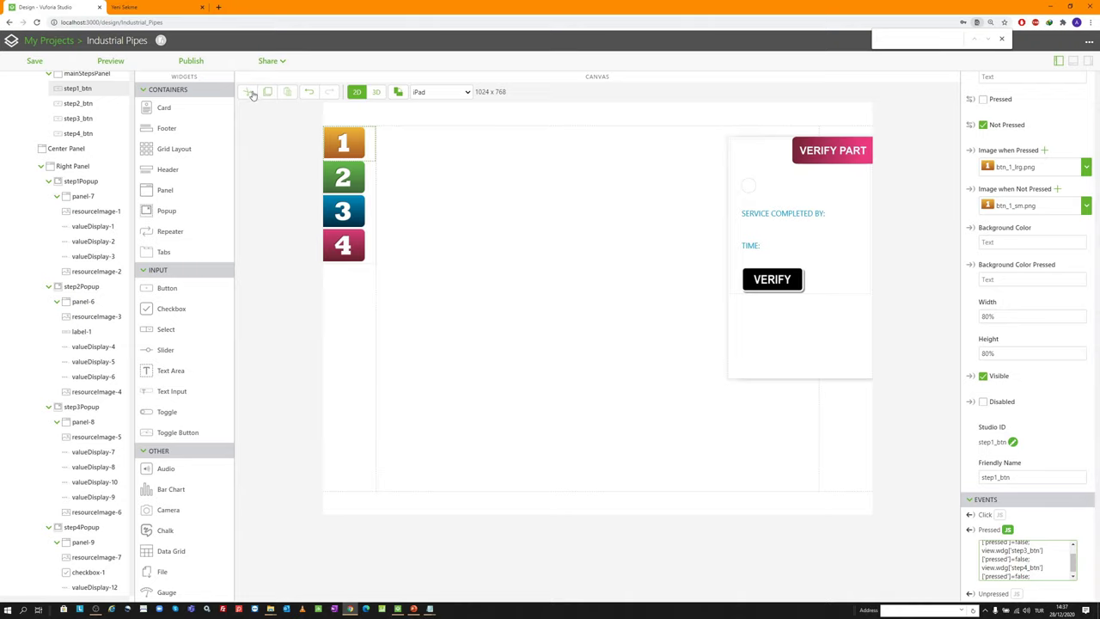
pyautogui.click(107, 62)
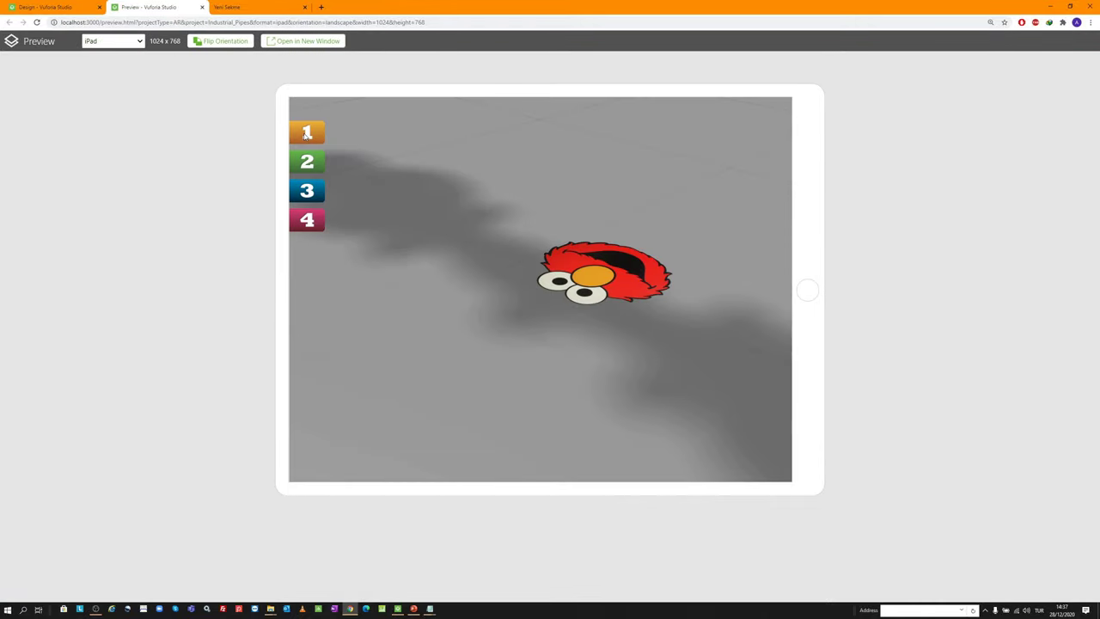
# Try steps 1, 2, 4, then 1 and 2 again in the preview, and close the preview
pyautogui.click(307, 133)
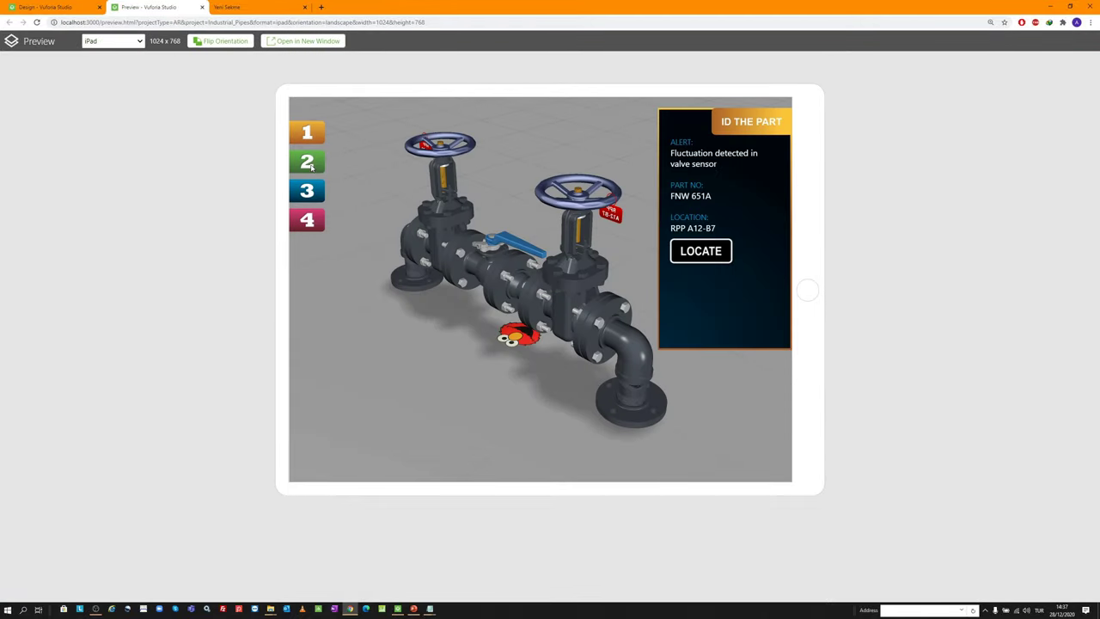
pyautogui.click(310, 165)
pyautogui.click(307, 232)
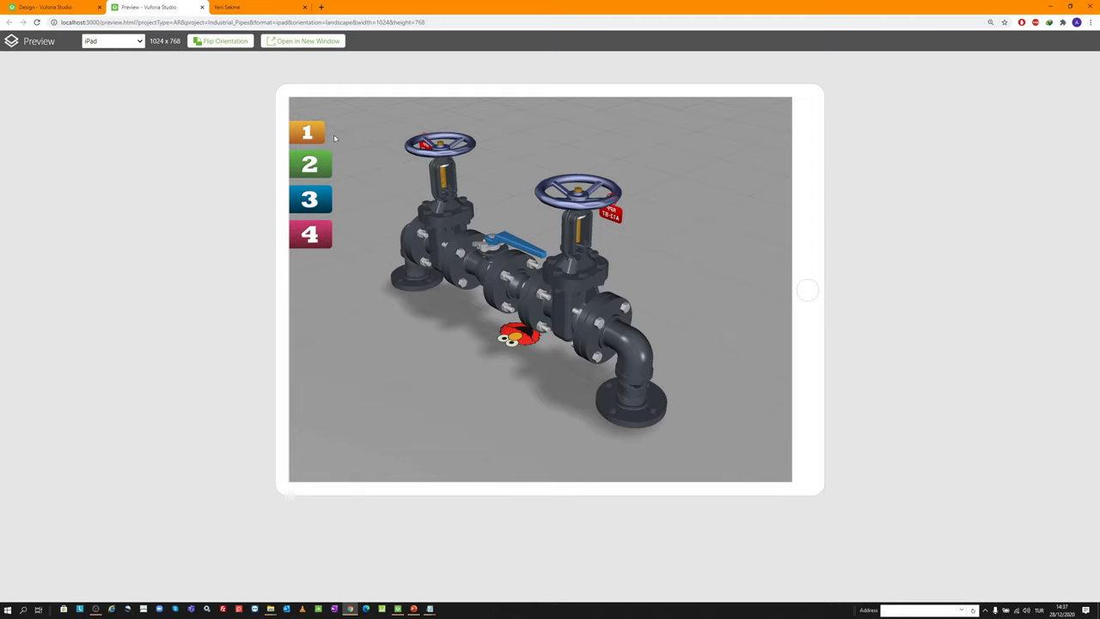
pyautogui.click(308, 131)
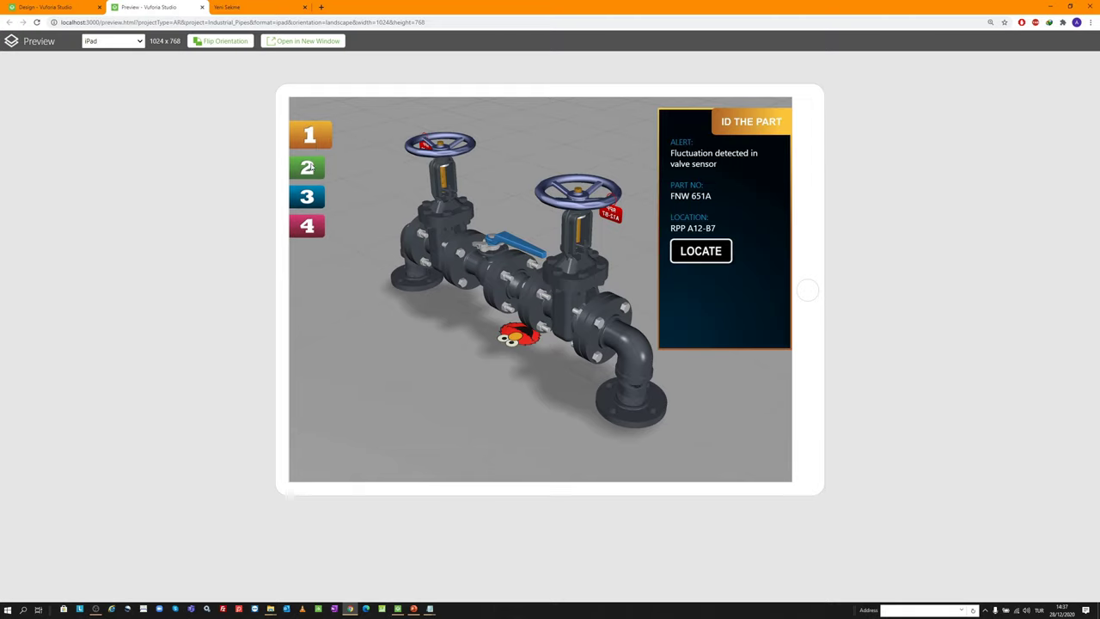
pyautogui.click(310, 170)
pyautogui.click(319, 134)
pyautogui.click(319, 134)
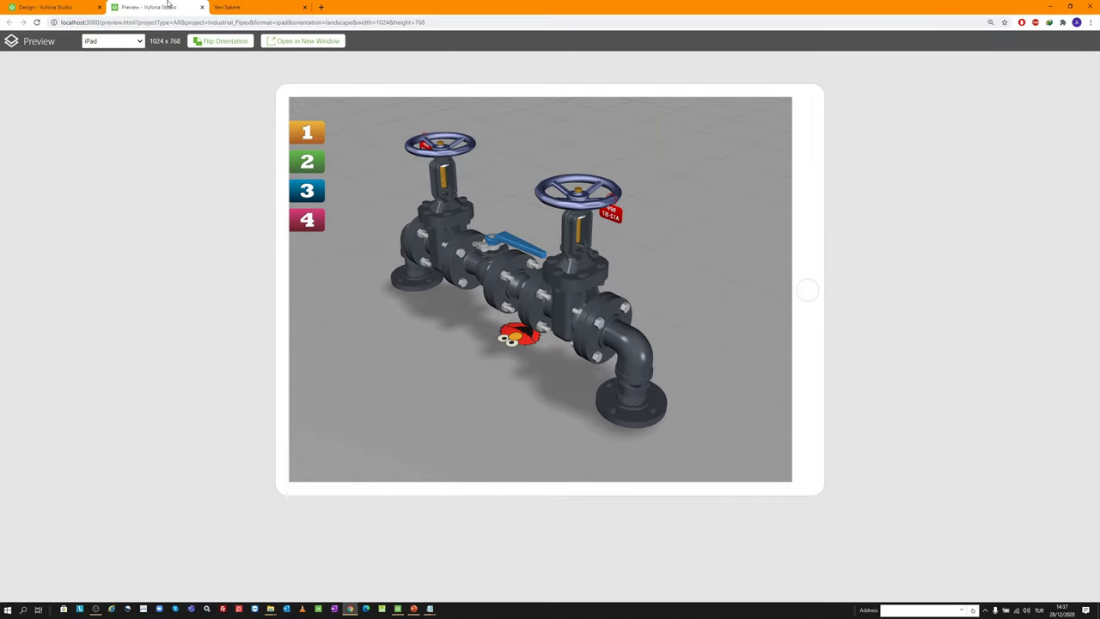
pyautogui.click(202, 7)
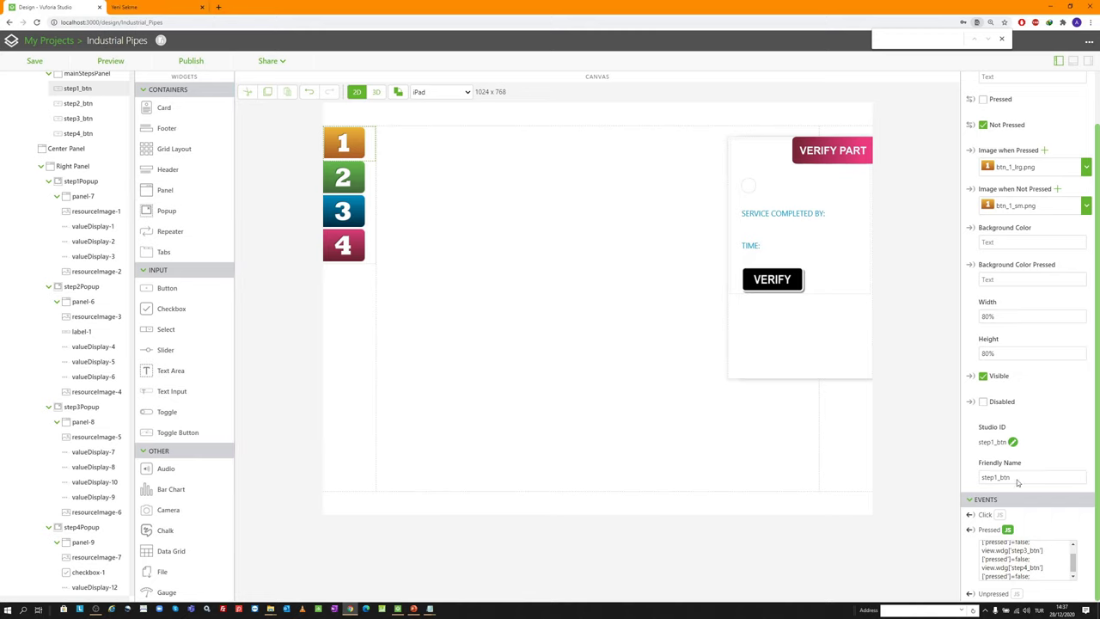
pyautogui.scroll(10, 86, 206)
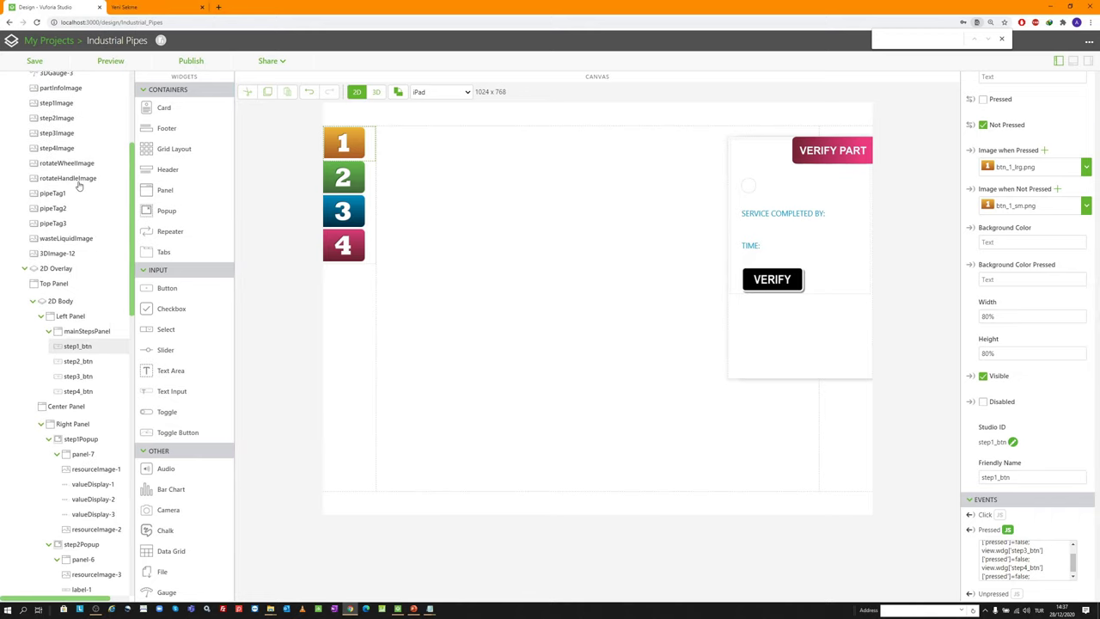
pyautogui.click(35, 152)
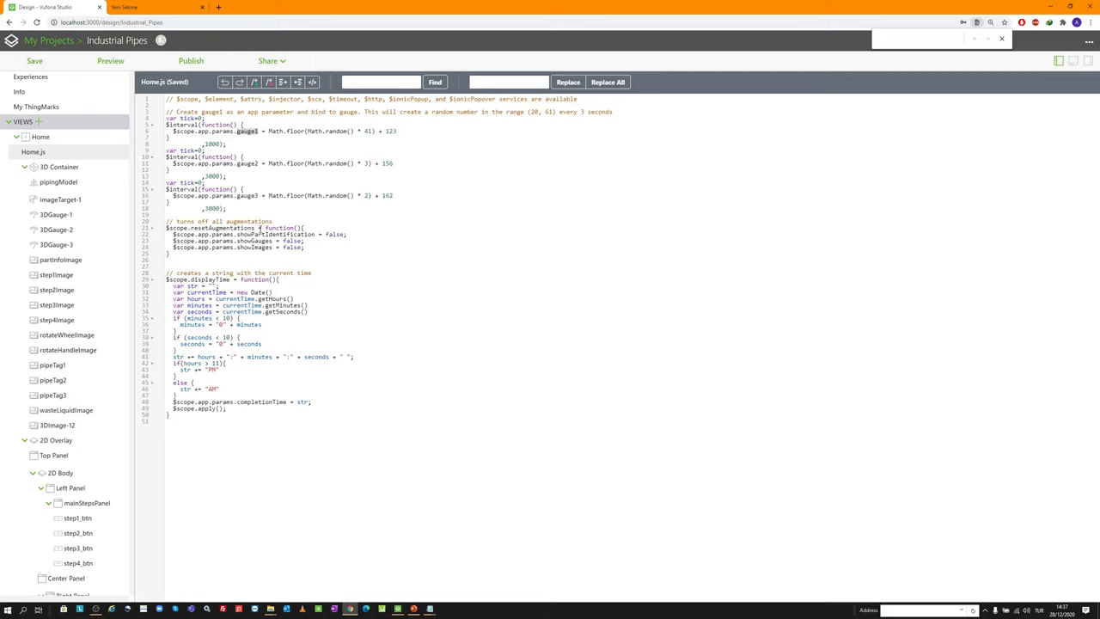
pyautogui.click(254, 228)
pyautogui.hotkey('ctrl', 'shift', 'Left')
pyautogui.hotkey('ctrl', 'c')
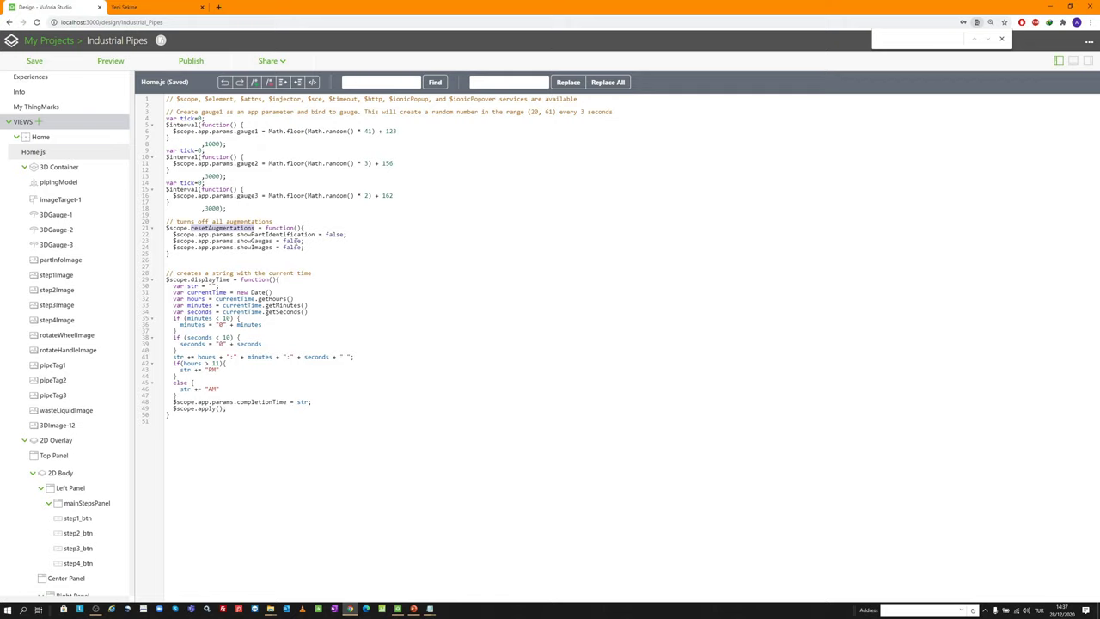
pyautogui.click(60, 139)
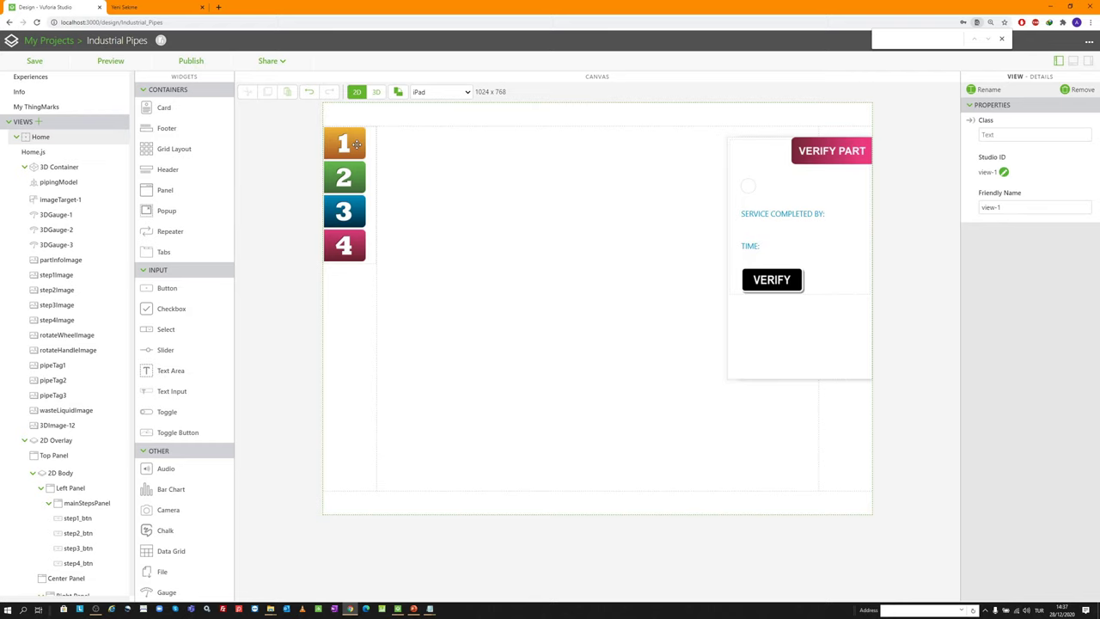
pyautogui.click(354, 144)
# Enter resetAugmentations(); as step1_btn's Click event script
pyautogui.scroll(-1, 1030, 501)
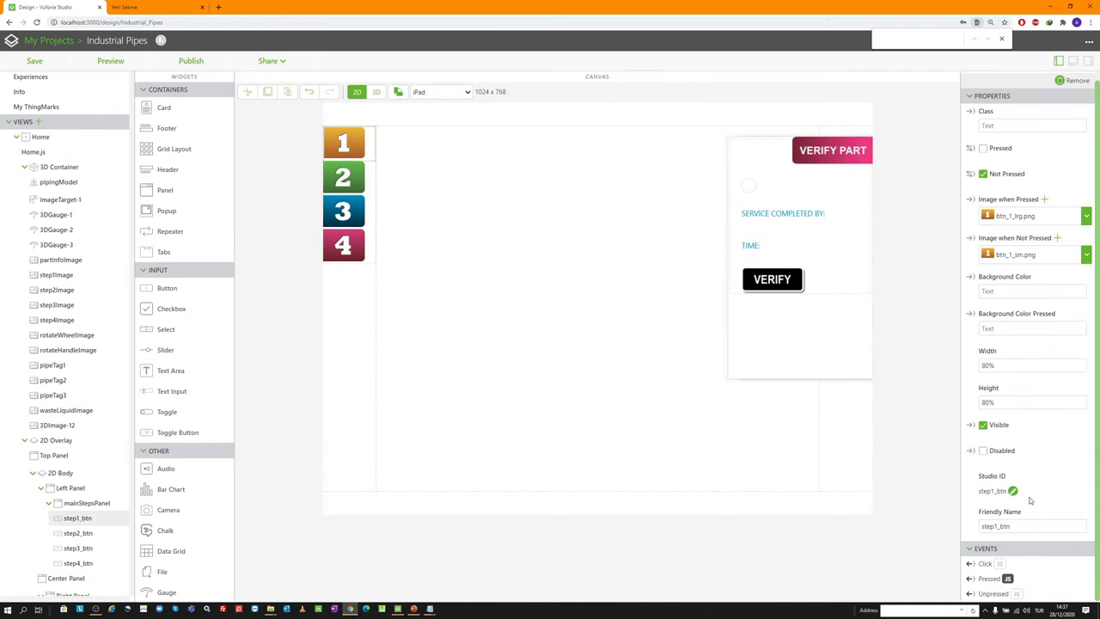
pyautogui.click(999, 564)
pyautogui.scroll(-1, 1019, 550)
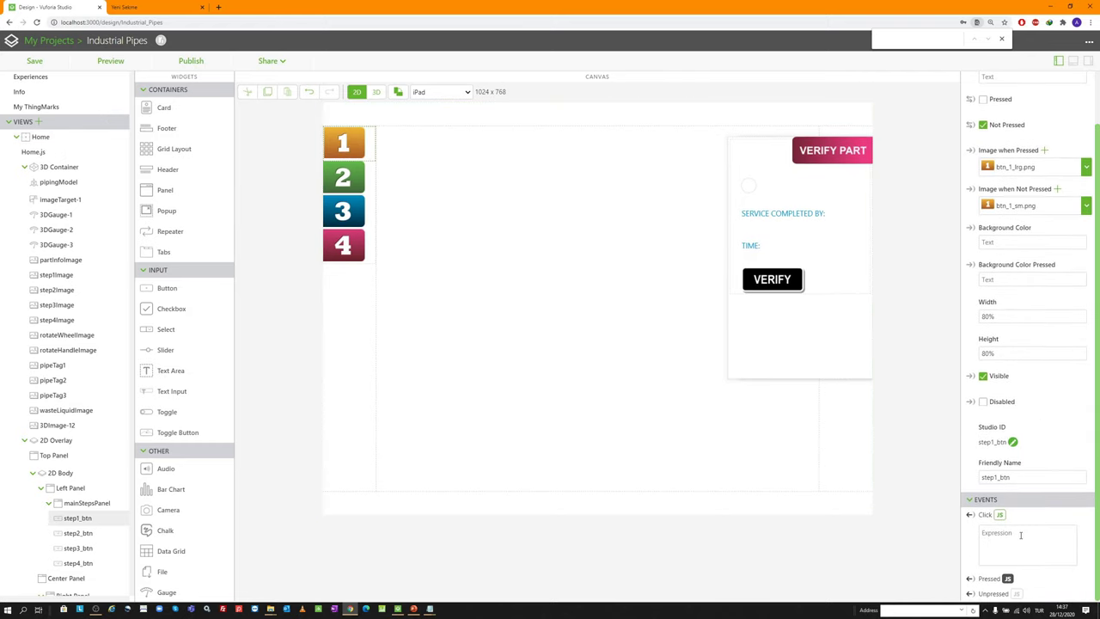
pyautogui.click(1019, 534)
pyautogui.hotkey('ctrl', 'v')
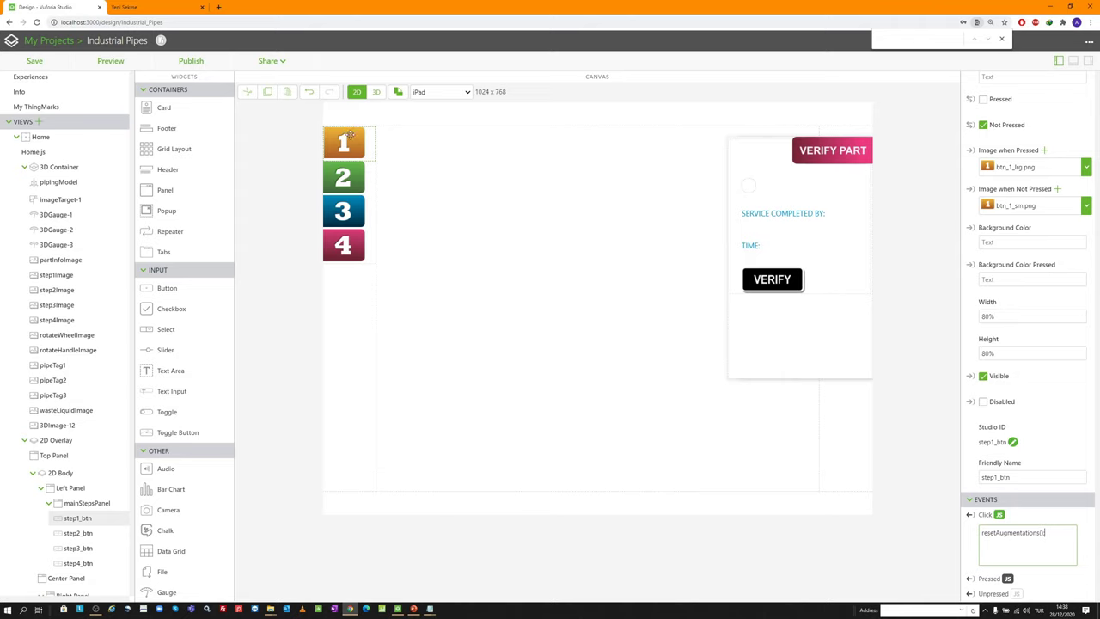
pyautogui.write(';')
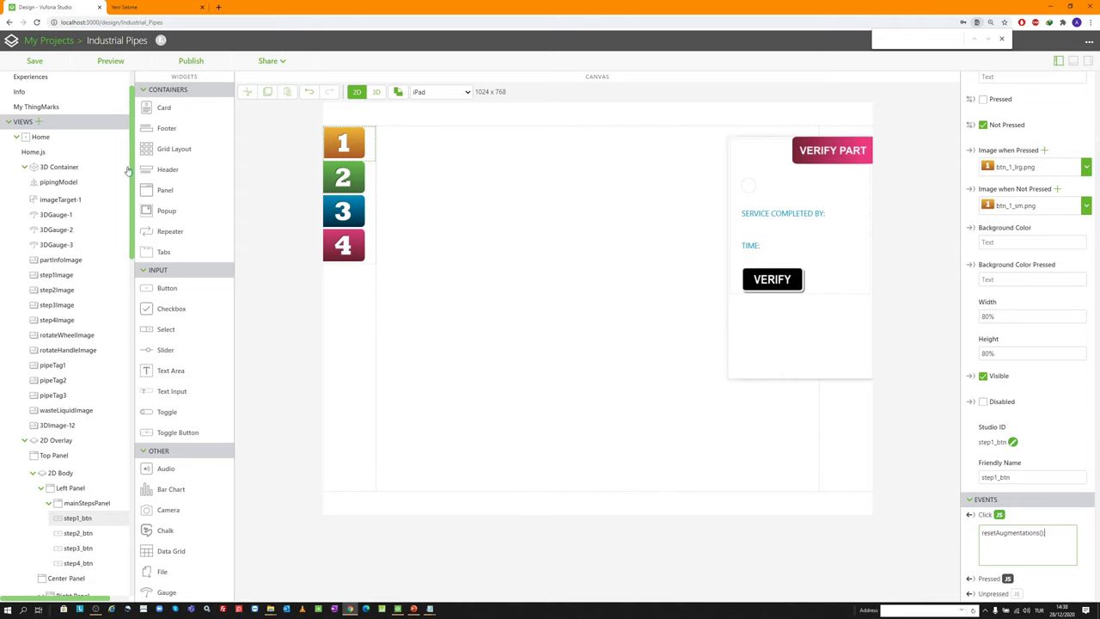
# Check Home.js, then select step1_btn's Click expression and switch to step2_btn
pyautogui.click(83, 152)
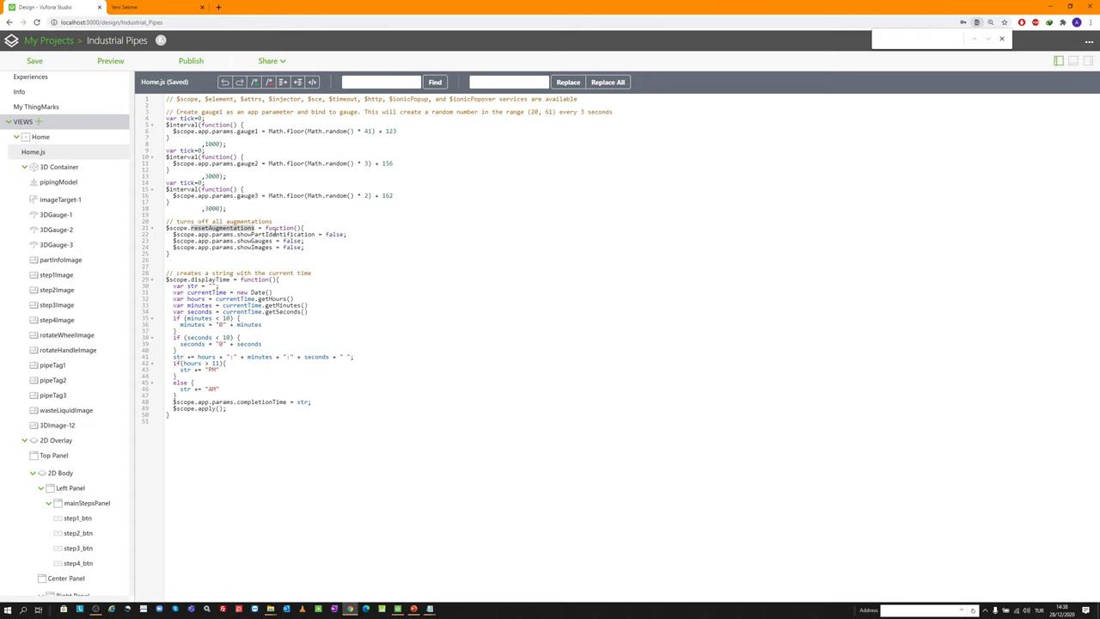
pyautogui.click(91, 138)
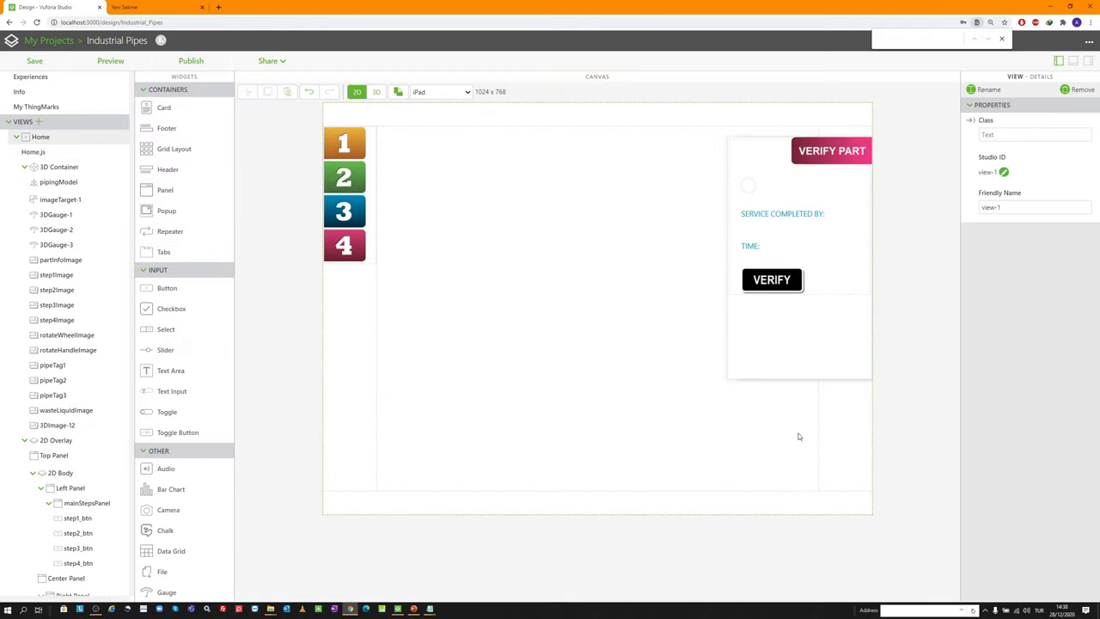
pyautogui.click(338, 136)
pyautogui.scroll(-1, 1001, 554)
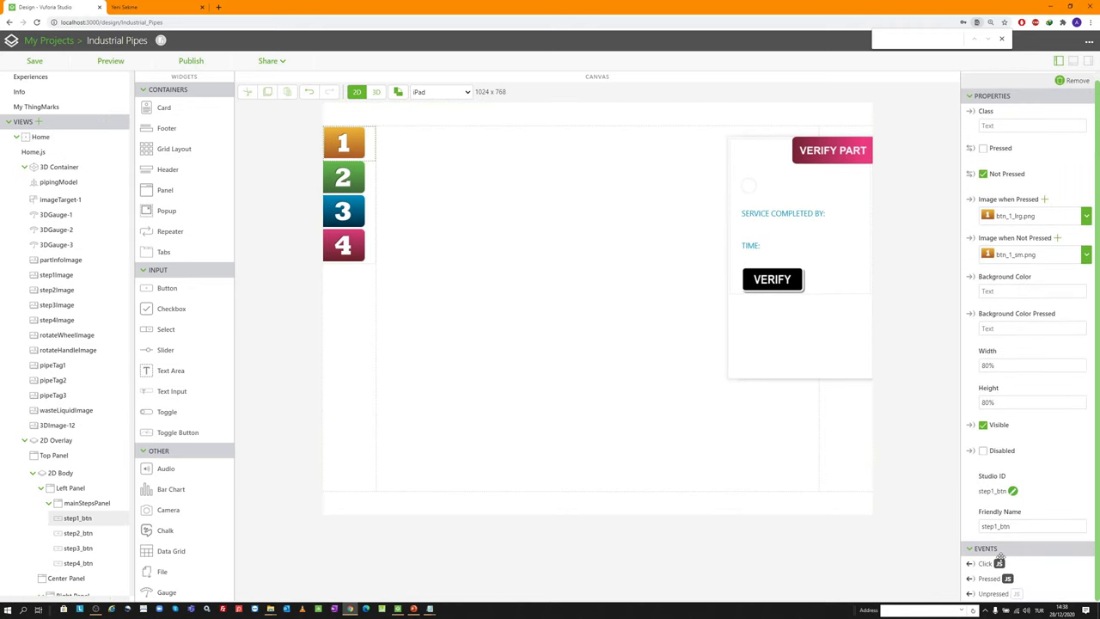
pyautogui.click(999, 564)
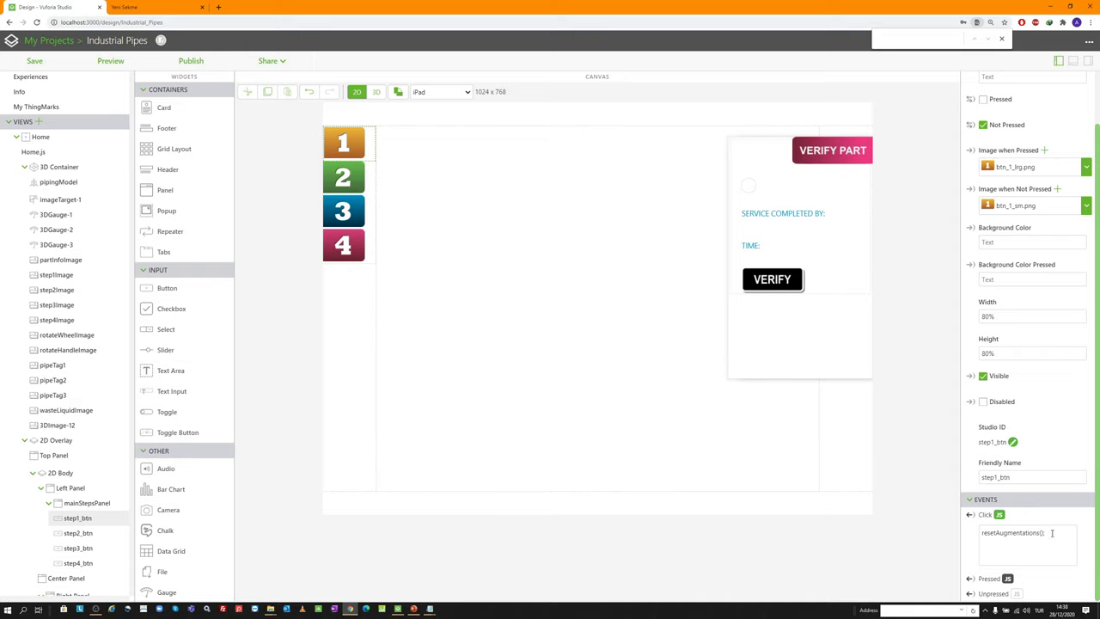
pyautogui.click(1047, 532)
pyautogui.hotkey('ctrl', 'a')
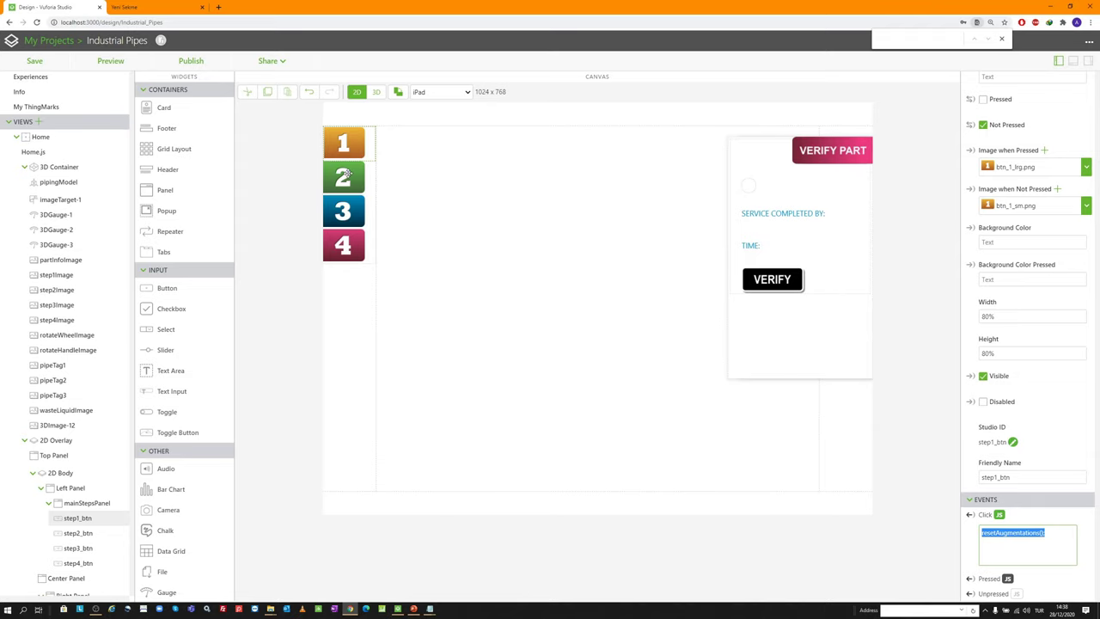
pyautogui.click(347, 174)
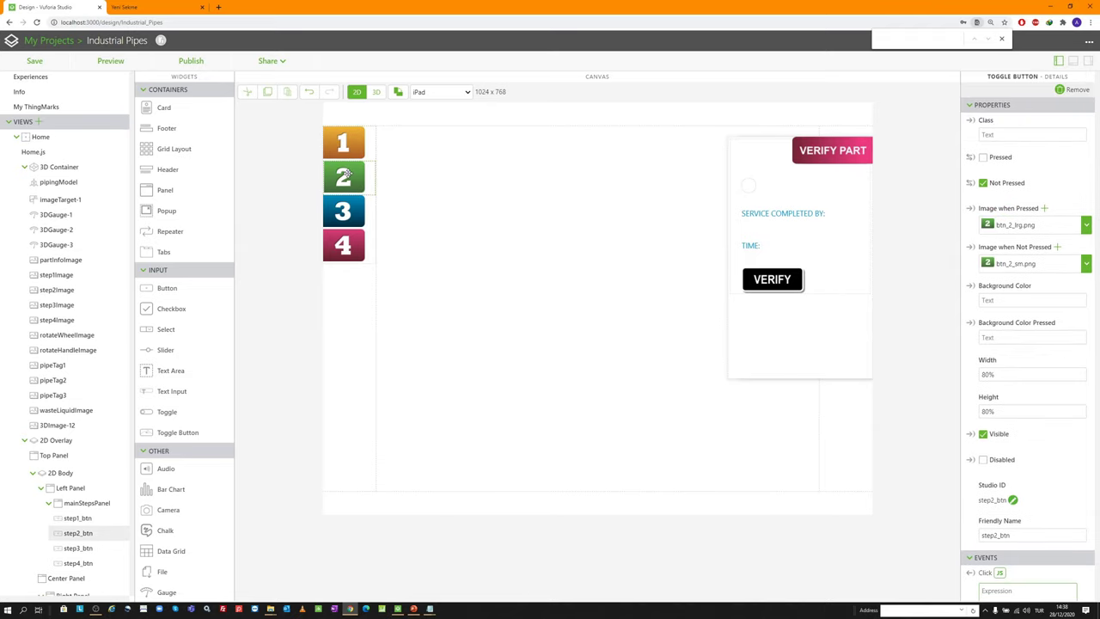
# Bind step2_btn's Pressed event to show step2Popup and Unpressed to hide it
pyautogui.scroll(-1, 1011, 530)
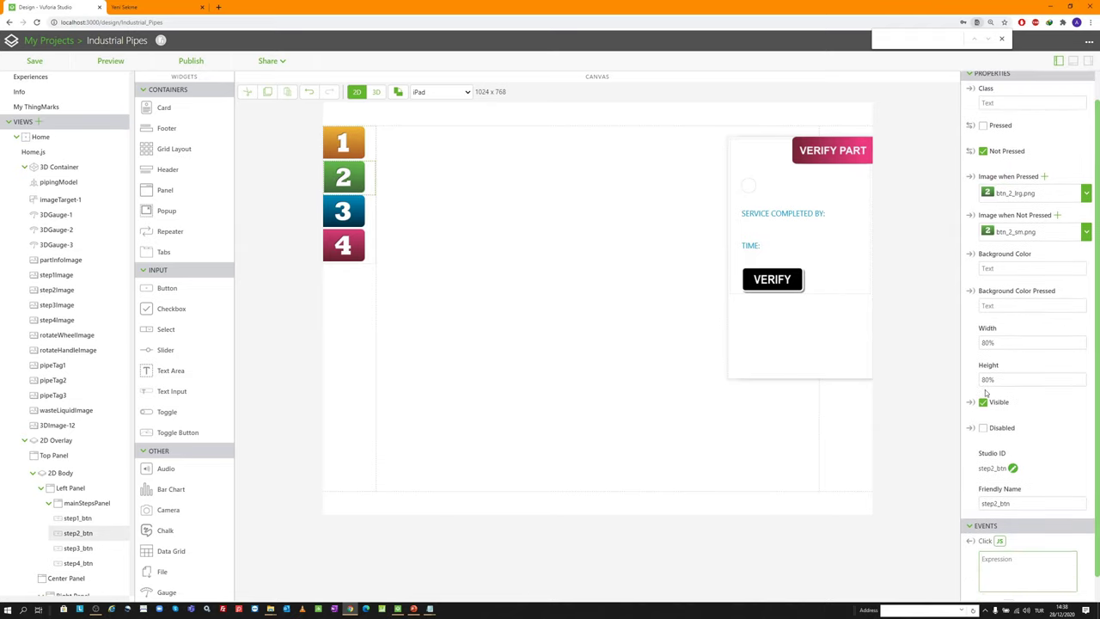
pyautogui.click(1000, 515)
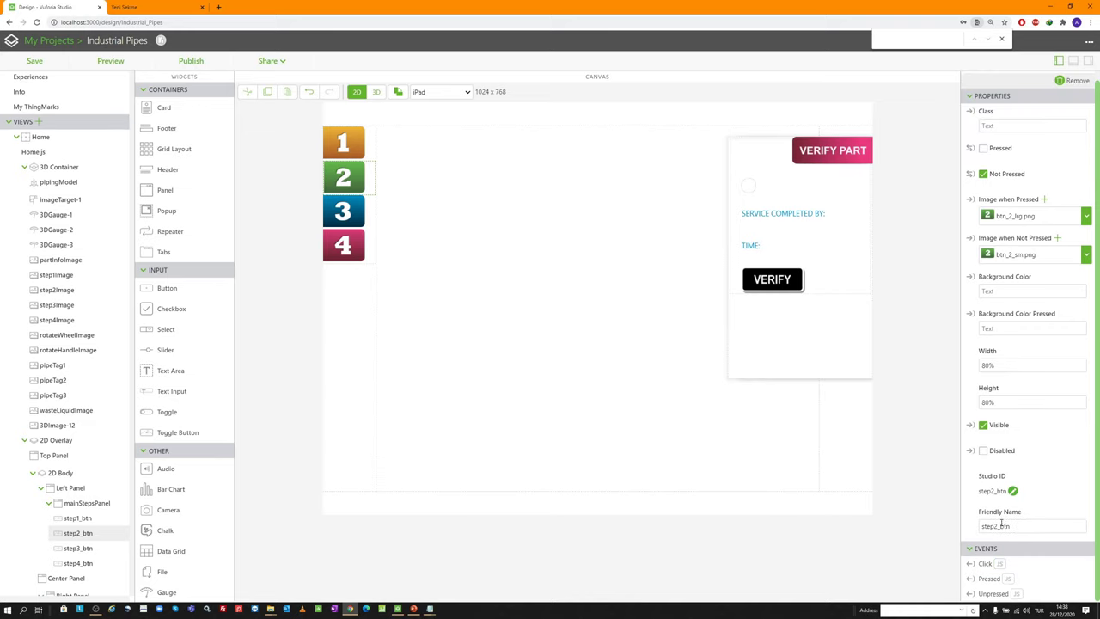
pyautogui.scroll(-3, 94, 412)
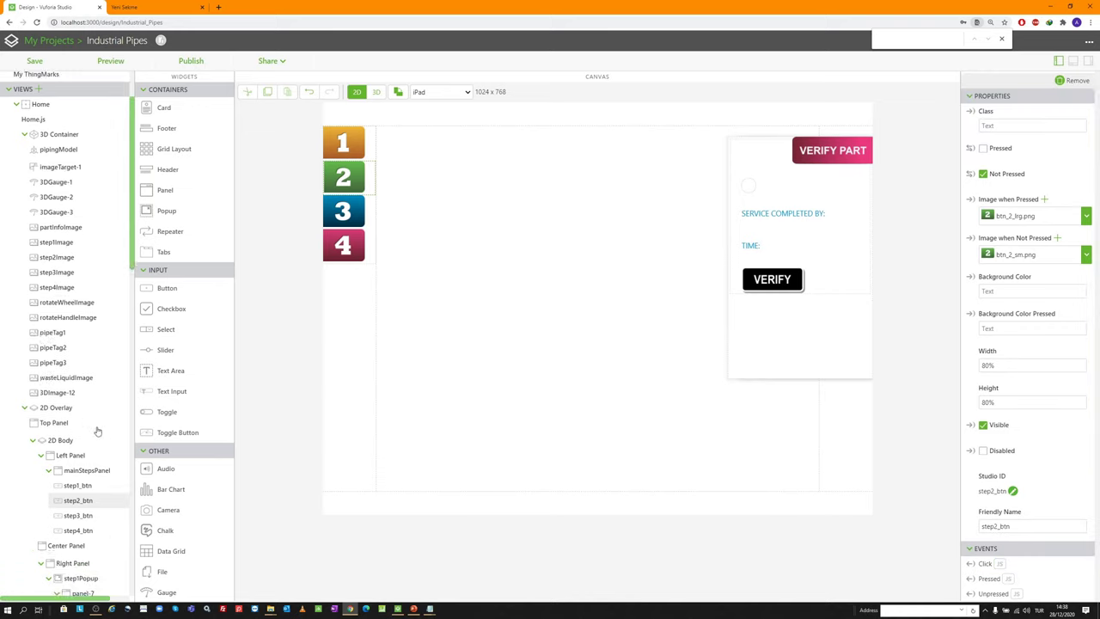
pyautogui.scroll(-3, 81, 373)
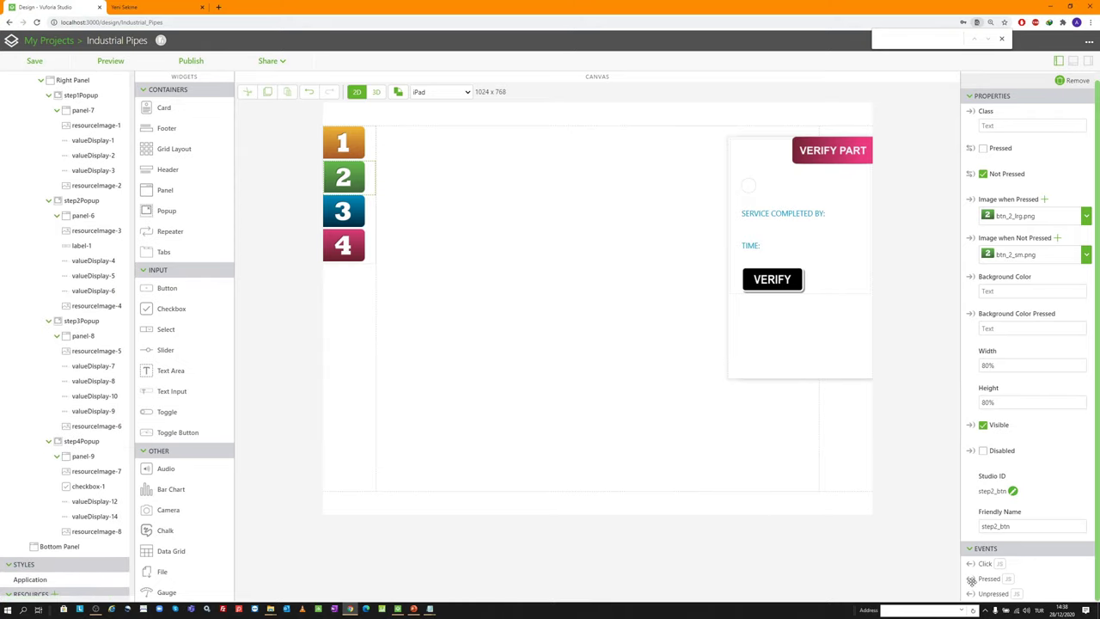
pyautogui.moveTo(905, 571); pyautogui.dragTo(98, 203)
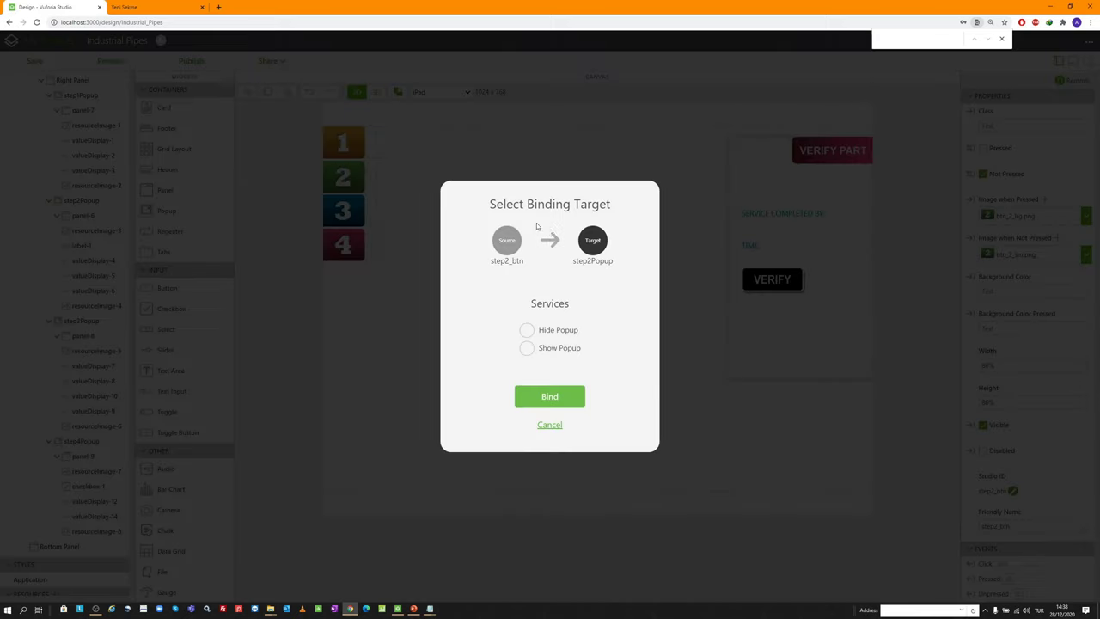
pyautogui.click(533, 349)
pyautogui.click(545, 396)
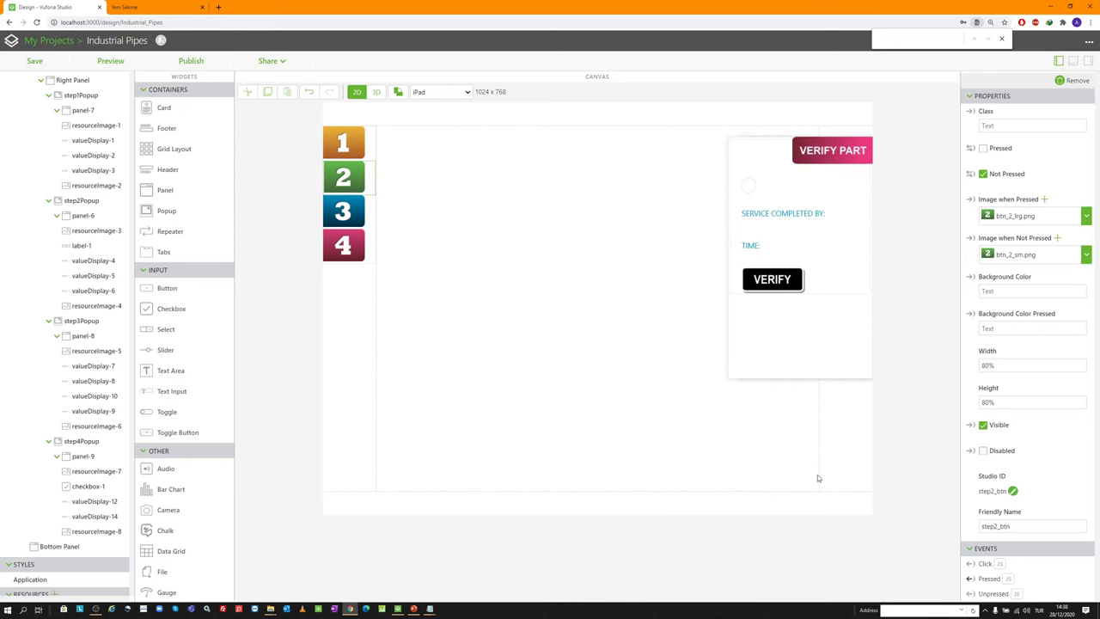
pyautogui.moveTo(971, 590); pyautogui.dragTo(110, 201)
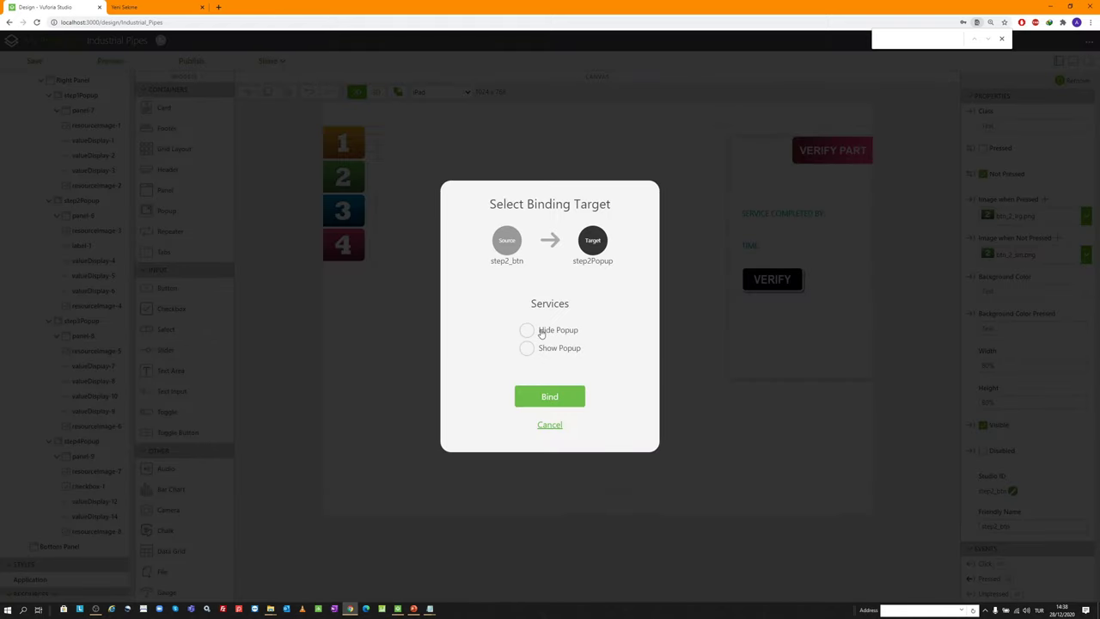
pyautogui.click(527, 329)
pyautogui.click(550, 397)
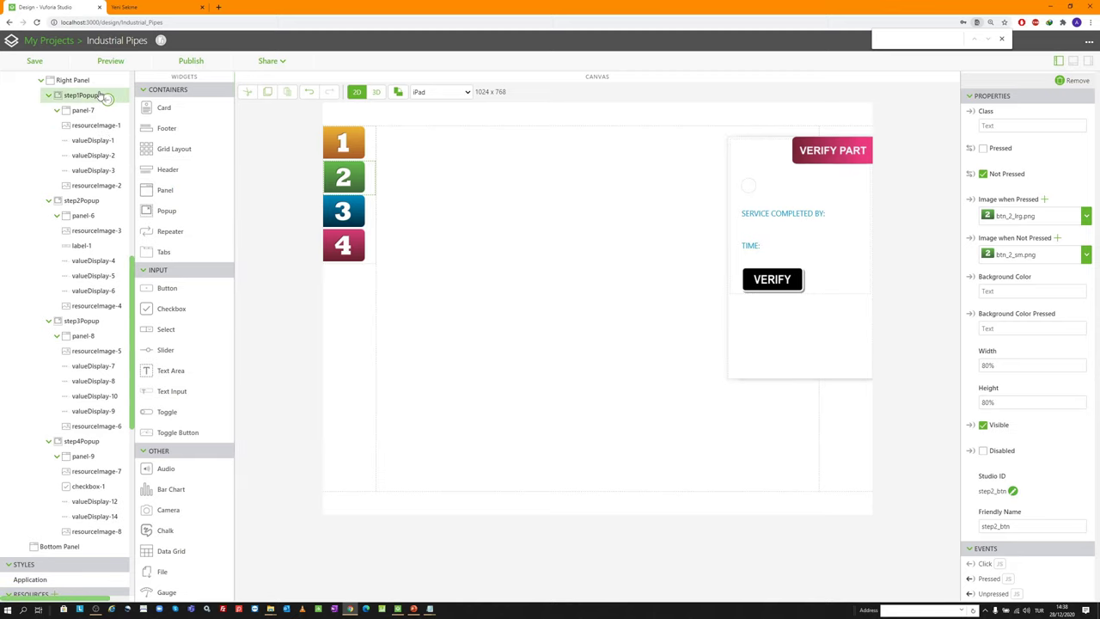
# Bind step2_btn's Click to hide step1Popup, step3Popup and step4Popup
pyautogui.moveTo(103, 98); pyautogui.dragTo(104, 97)
pyautogui.click(527, 330)
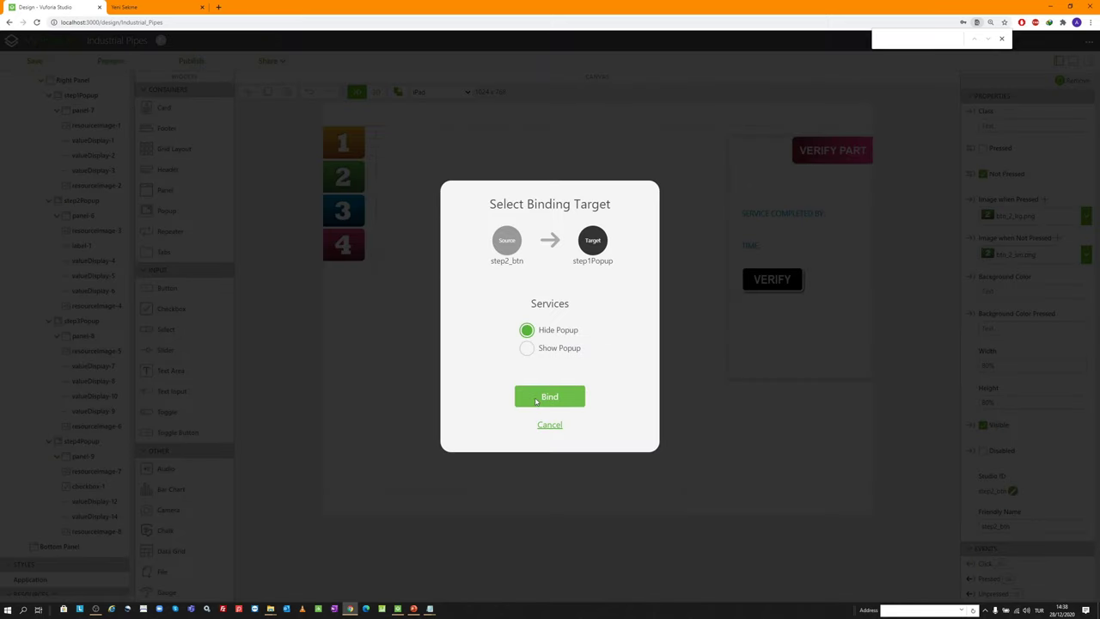
pyautogui.click(535, 400)
pyautogui.moveTo(971, 563); pyautogui.dragTo(108, 323)
pyautogui.click(548, 334)
pyautogui.click(550, 396)
pyautogui.moveTo(969, 564); pyautogui.dragTo(103, 441)
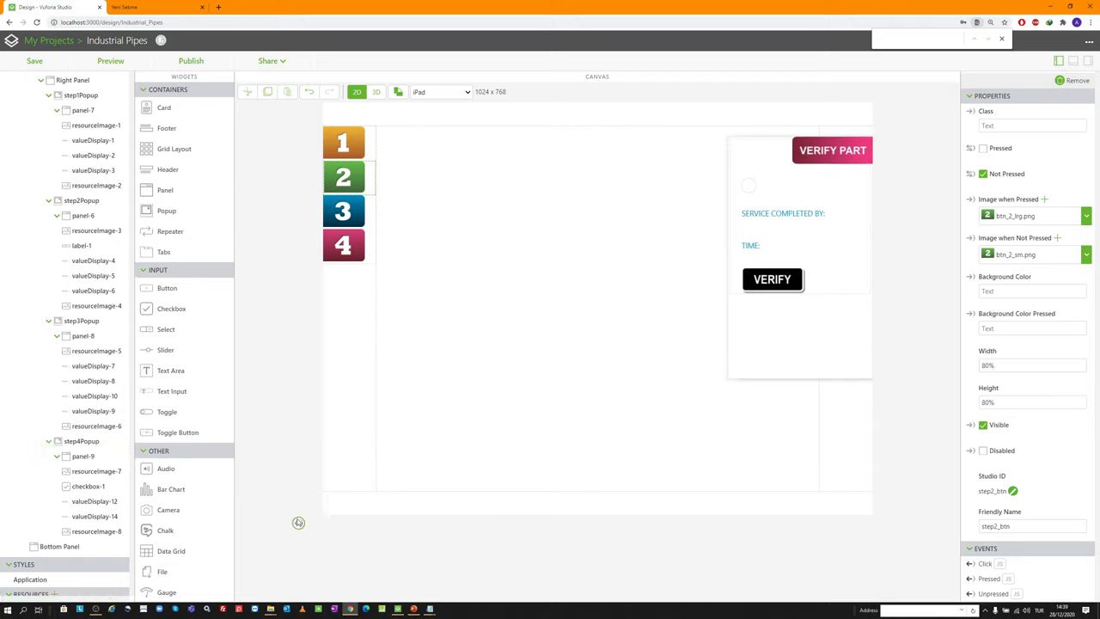
pyautogui.moveTo(971, 563); pyautogui.dragTo(118, 442)
pyautogui.click(545, 329)
# Confirm the step4Popup hide binding, review the bindings list, then hide it
pyautogui.click(566, 398)
pyautogui.scroll(-1, 701, 529)
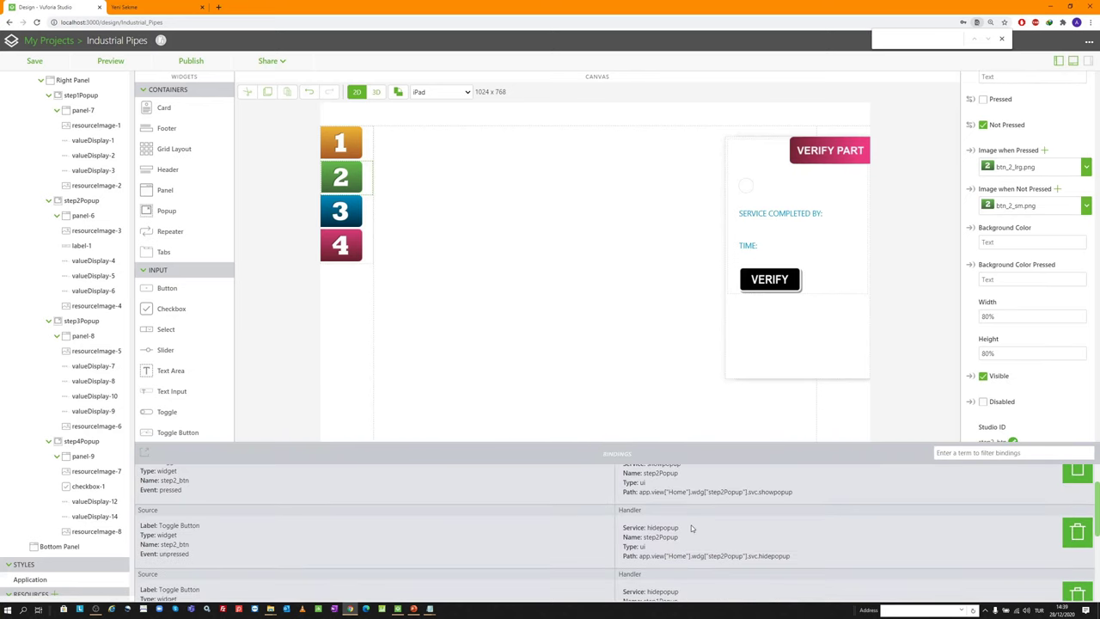
pyautogui.scroll(1, 669, 499)
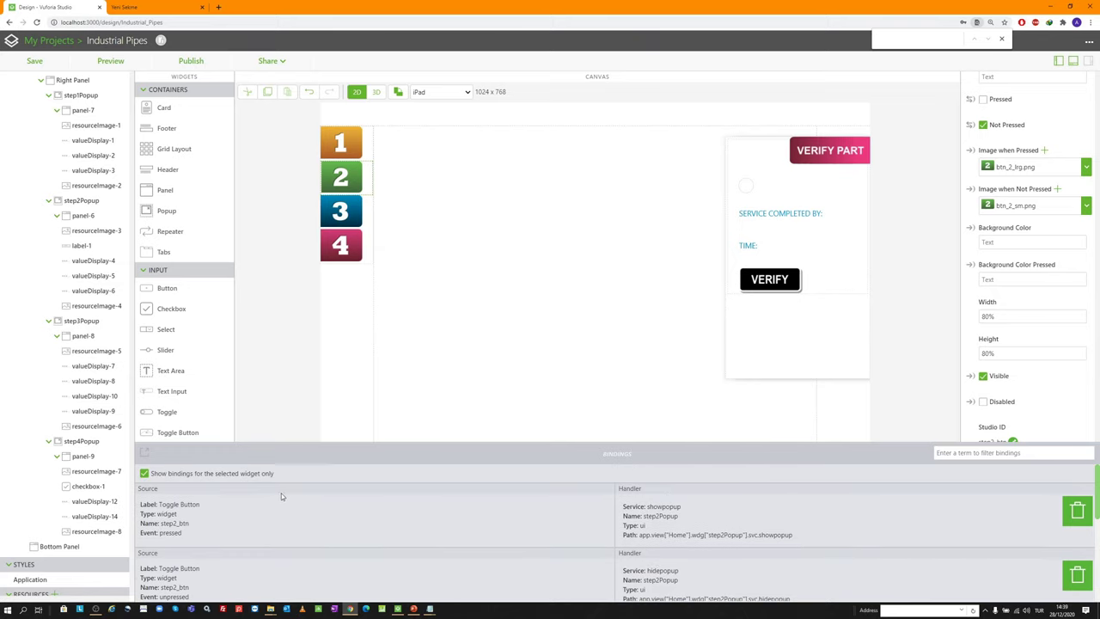
pyautogui.scroll(-4, 281, 529)
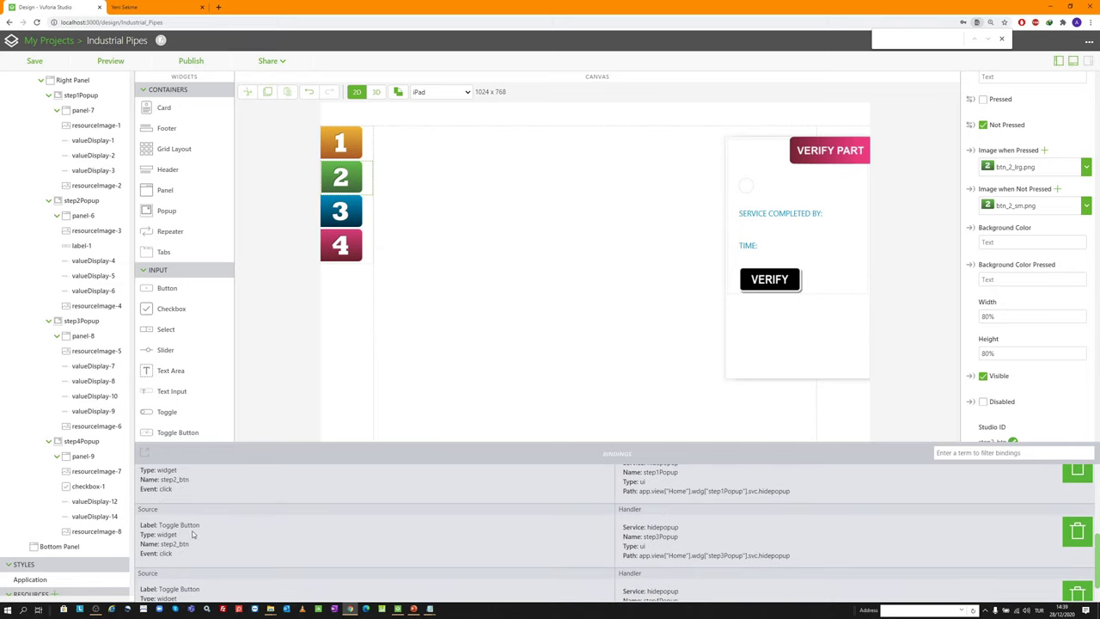
pyautogui.scroll(1, 224, 510)
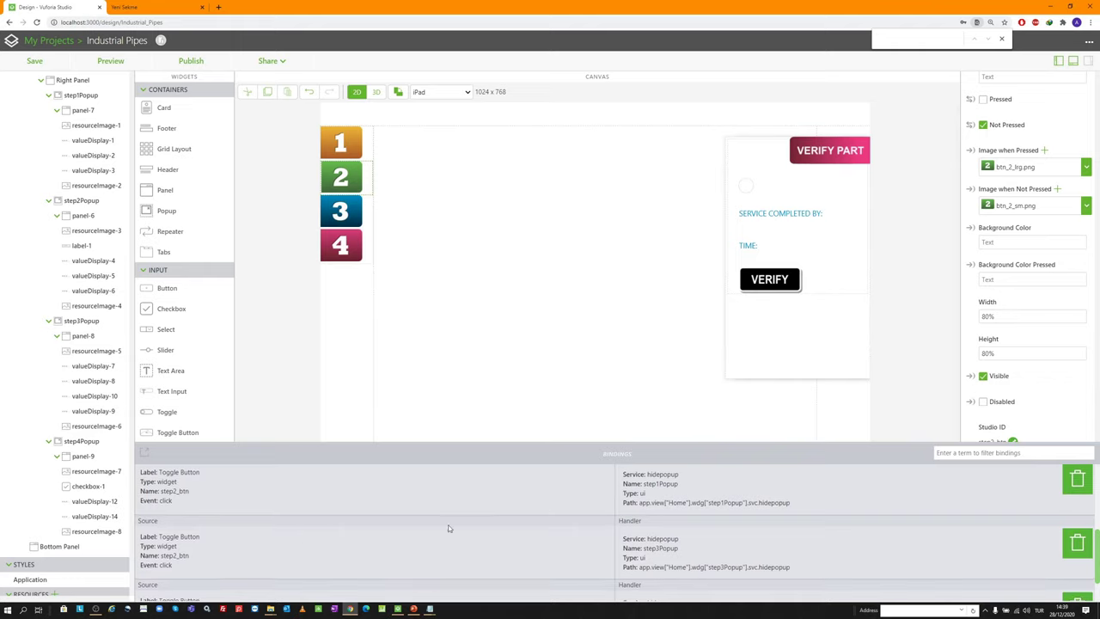
pyautogui.scroll(-1, 648, 515)
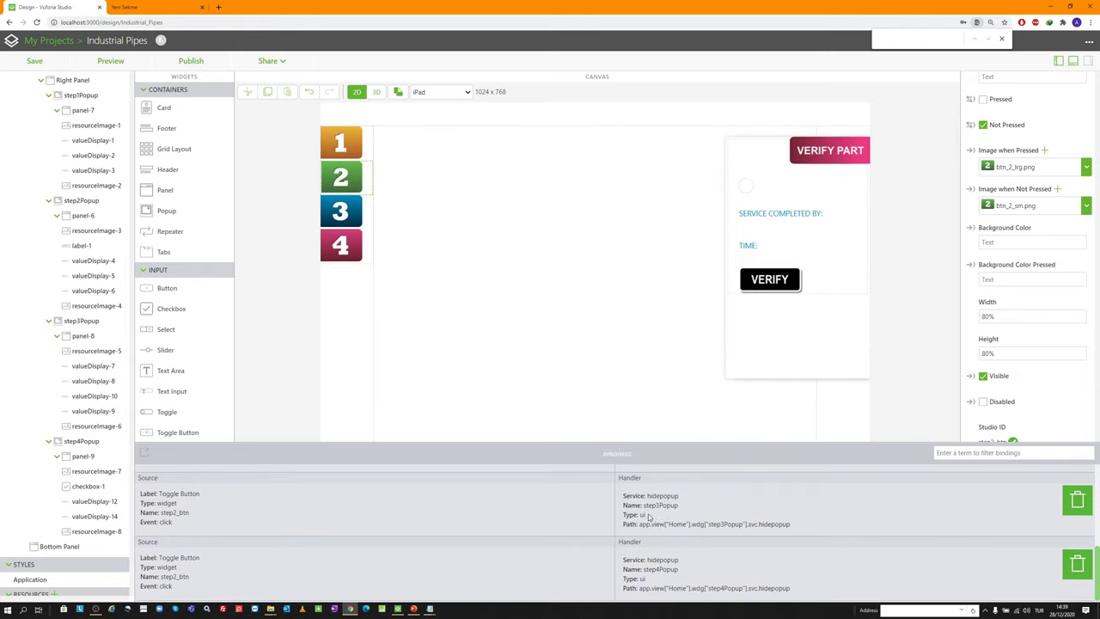
pyautogui.click(1074, 62)
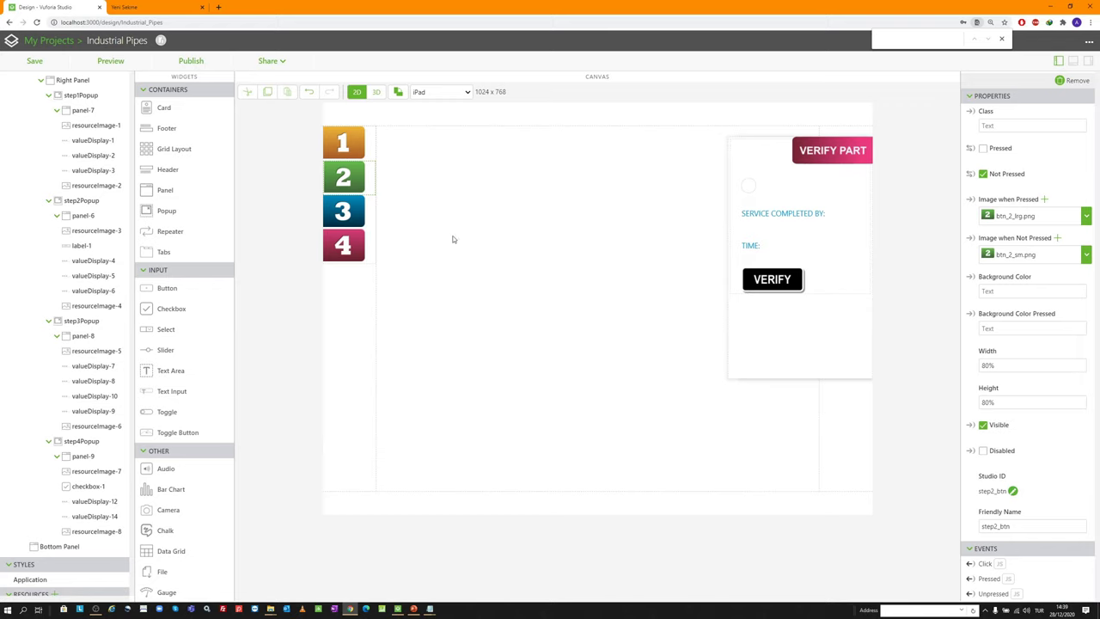
# Paste step1_btn's Pressed script into step2_btn's Pressed event, changing its first line to step1_btn
pyautogui.click(352, 142)
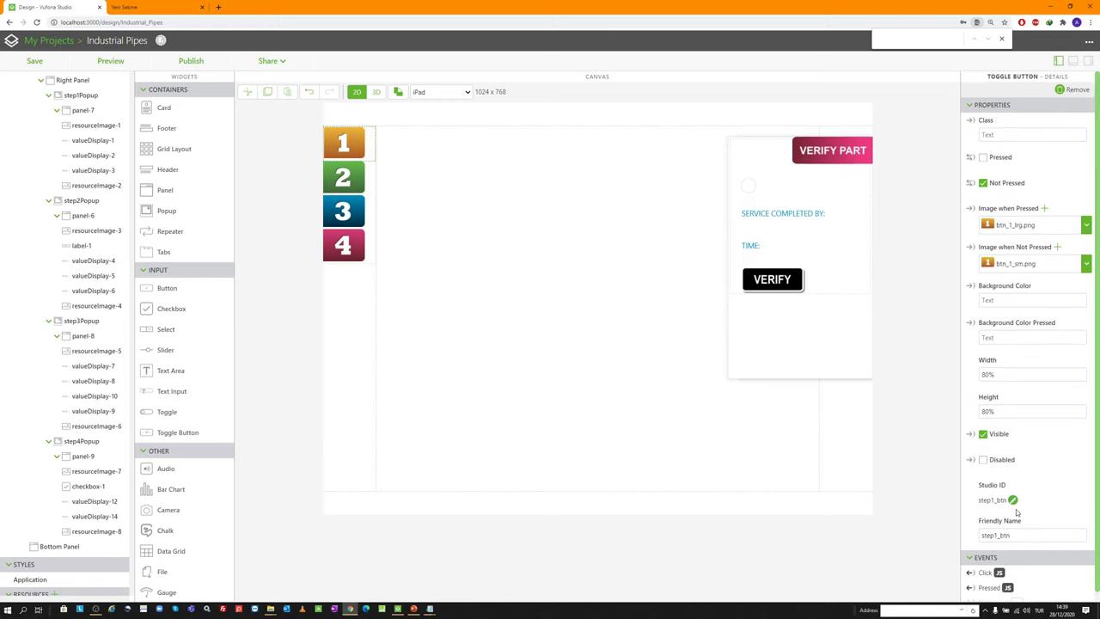
pyautogui.scroll(-1, 1005, 575)
pyautogui.scroll(-1, 1007, 585)
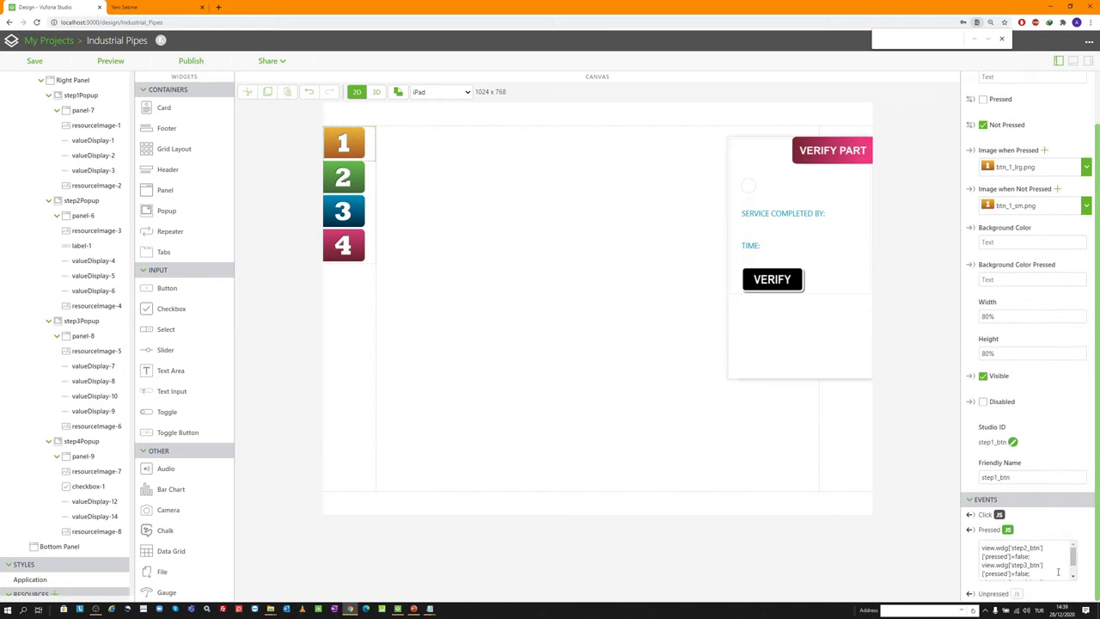
pyautogui.click(1059, 571)
pyautogui.hotkey('ctrl', 'a')
pyautogui.hotkey('ctrl', 'c')
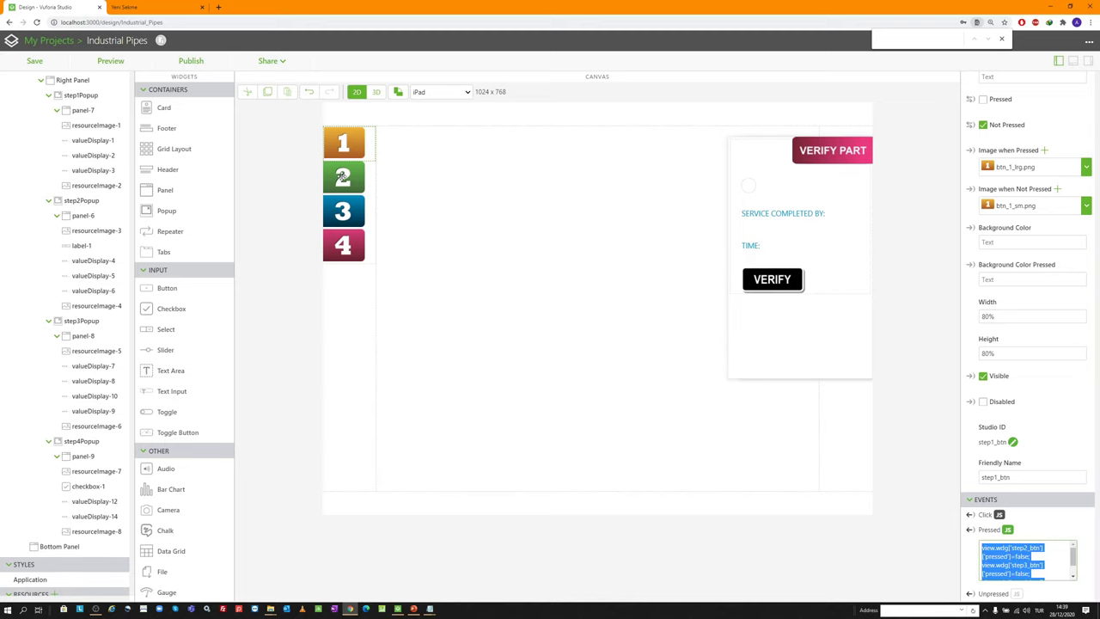
pyautogui.click(342, 178)
pyautogui.scroll(-1, 1031, 537)
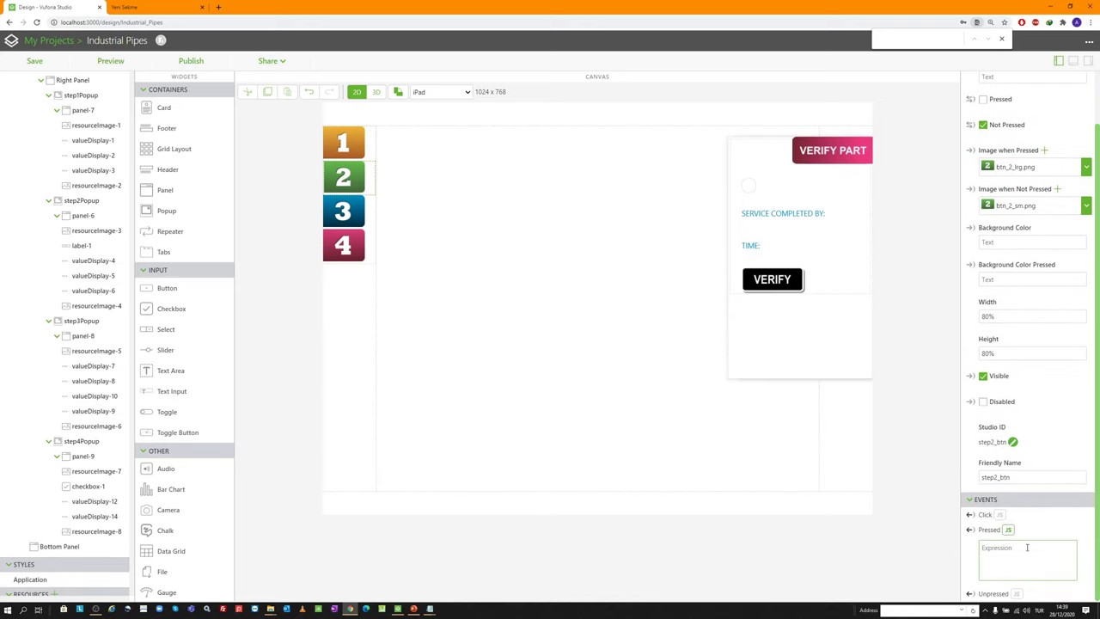
pyautogui.hotkey('ctrl', 'v')
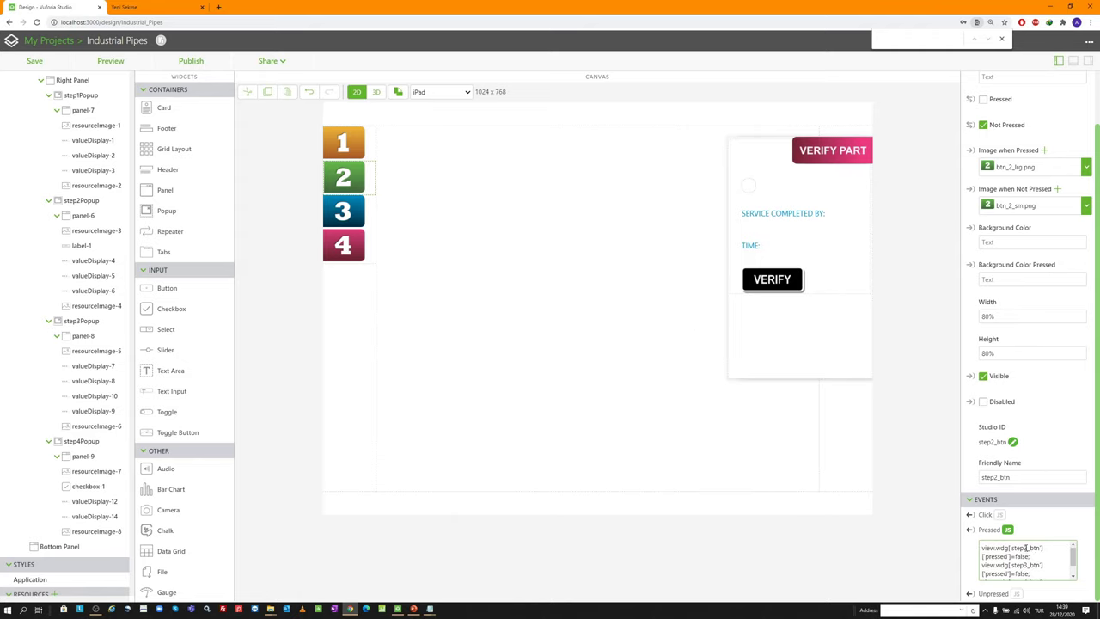
pyautogui.click(1025, 547)
pyautogui.press('BackSpace')
pyautogui.write('1')
pyautogui.press('BackSpace')
pyautogui.write('1')
pyautogui.scroll(-1, 1030, 550)
pyautogui.scroll(1, 1035, 563)
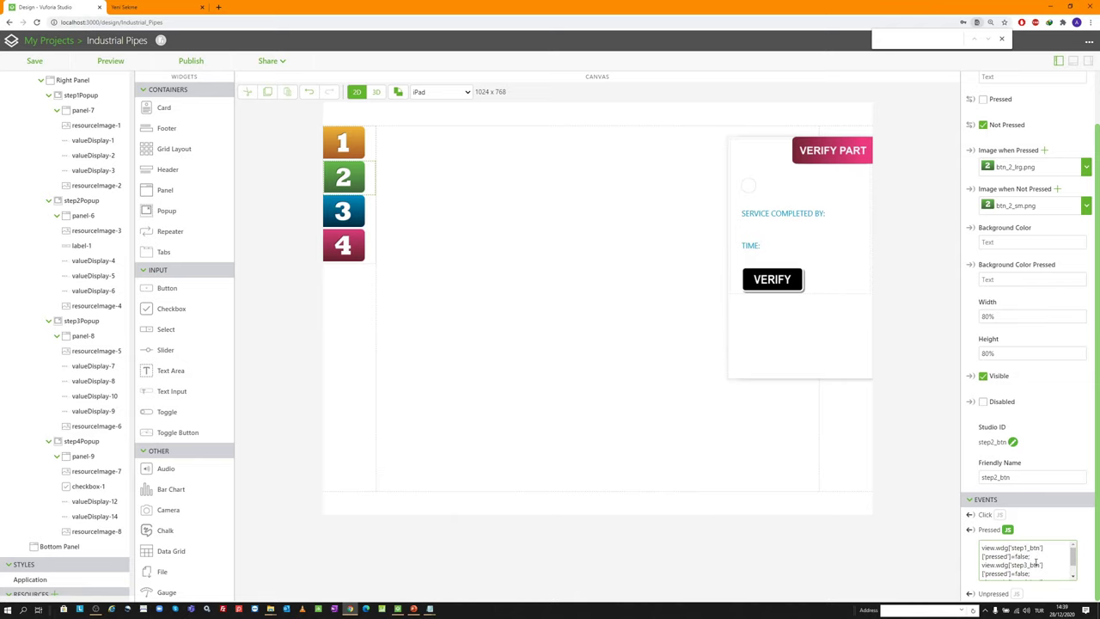
# Copy resetAugmentations(); into step2_btn's Click event, then copy its Pressed script
pyautogui.click(356, 143)
pyautogui.click(998, 572)
pyautogui.hotkey('ctrl', 'c')
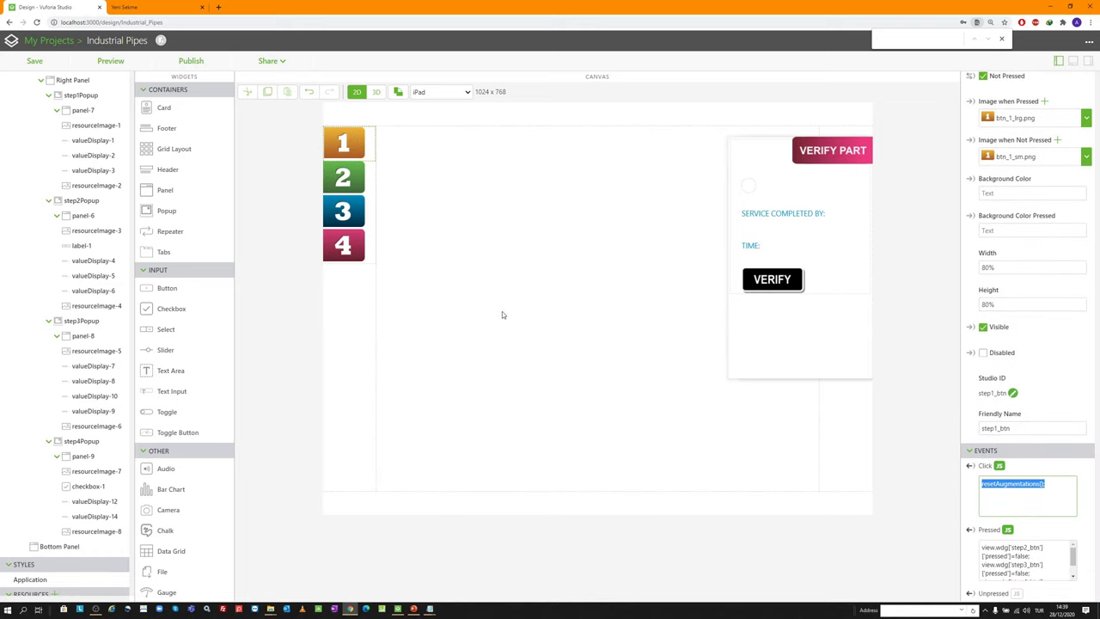
pyautogui.click(343, 178)
pyautogui.scroll(-3, 1022, 386)
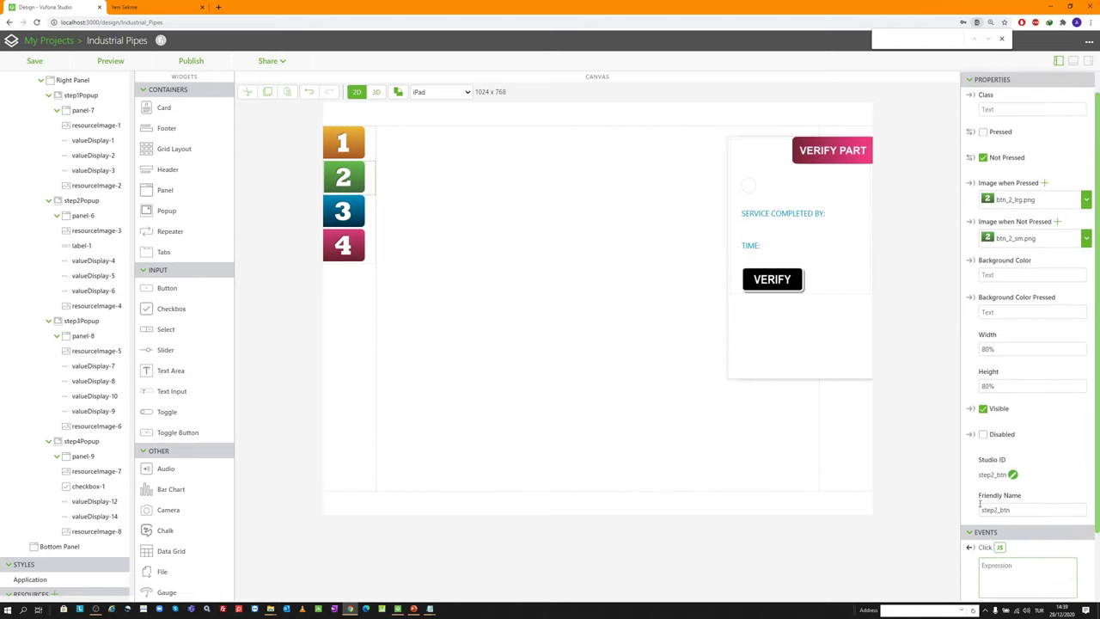
pyautogui.hotkey('ctrl', 'v')
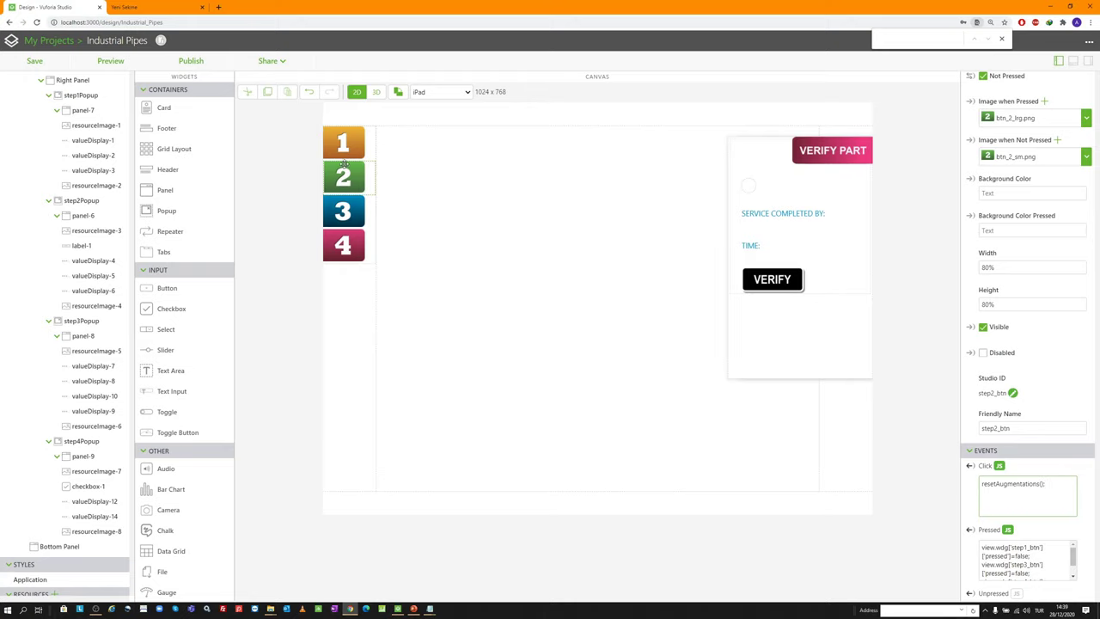
pyautogui.click(1010, 547)
pyautogui.hotkey('ctrl', 'a')
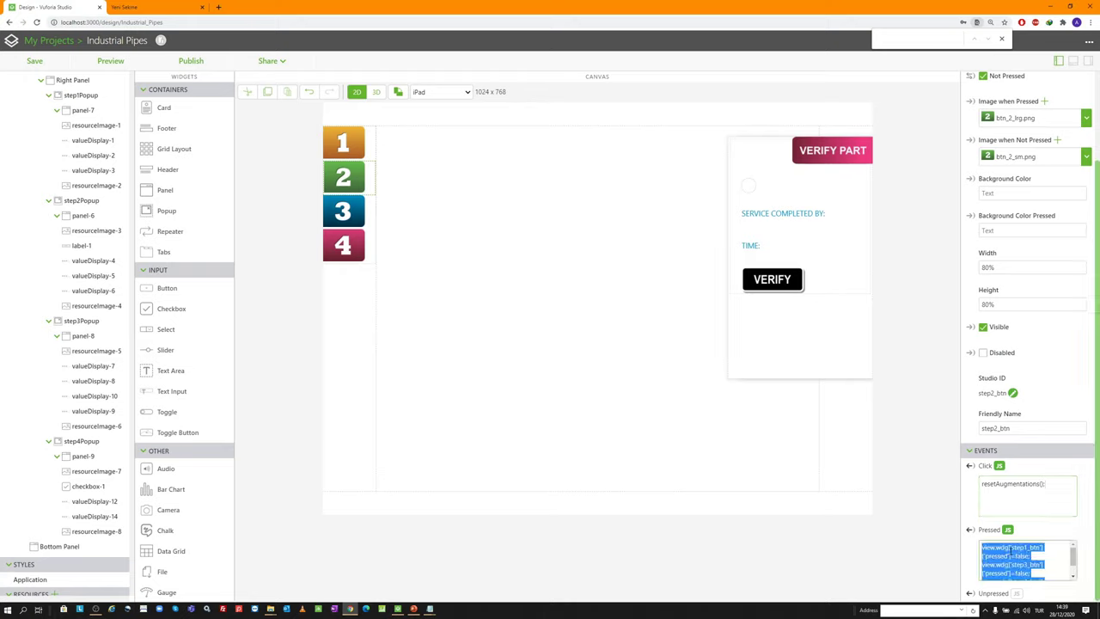
# Paste the Pressed script into step3_btn and copy resetAugmentations(); into its Click event
pyautogui.click(343, 200)
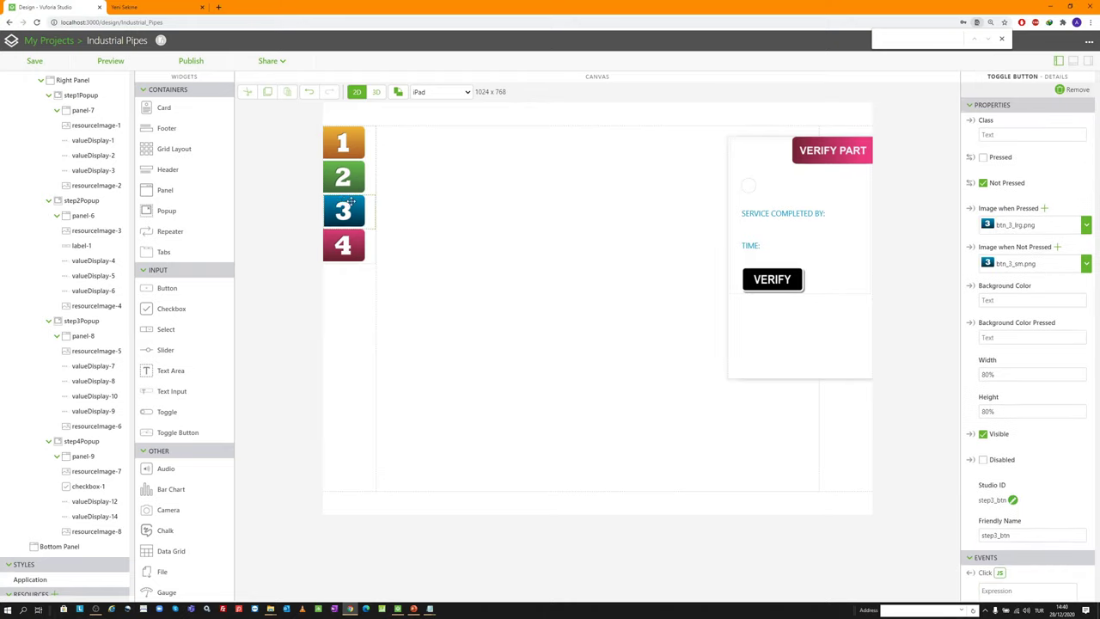
pyautogui.click(1009, 559)
pyautogui.hotkey('ctrl', 'v')
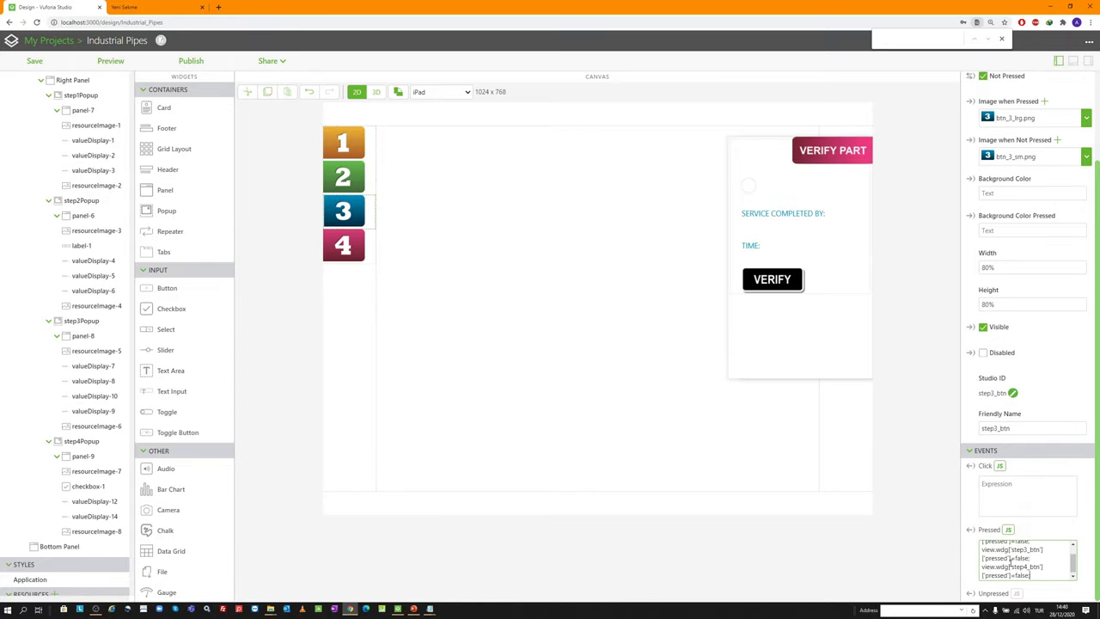
pyautogui.click(357, 183)
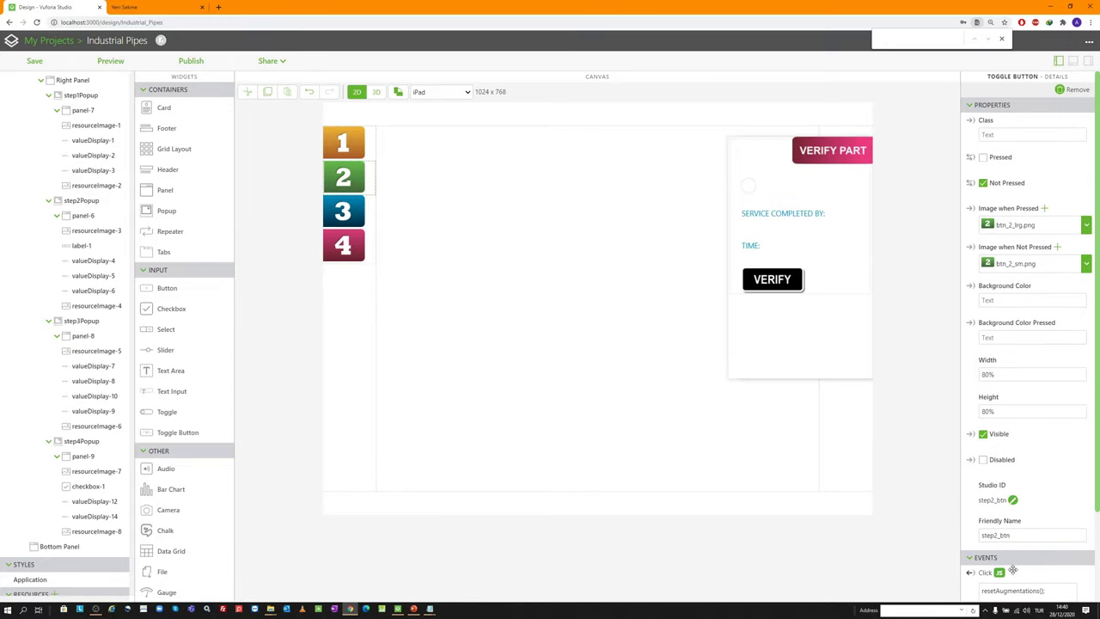
pyautogui.moveTo(980, 590); pyautogui.dragTo(1045, 591)
pyautogui.hotkey('ctrl', 'c')
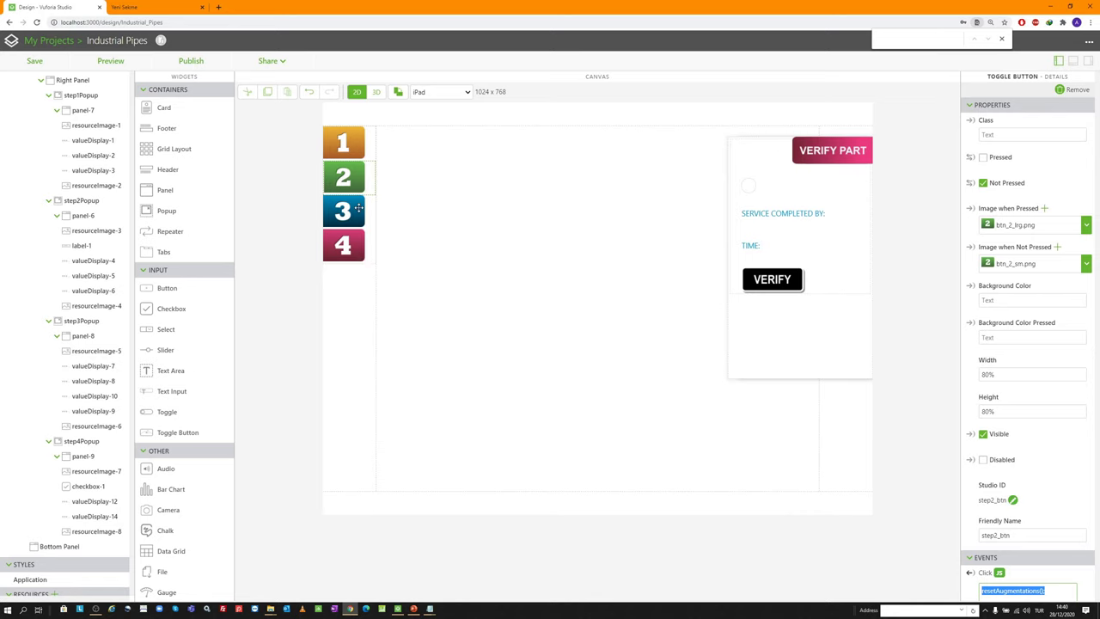
pyautogui.click(357, 209)
pyautogui.scroll(-2, 1023, 430)
pyautogui.hotkey('ctrl', 'v')
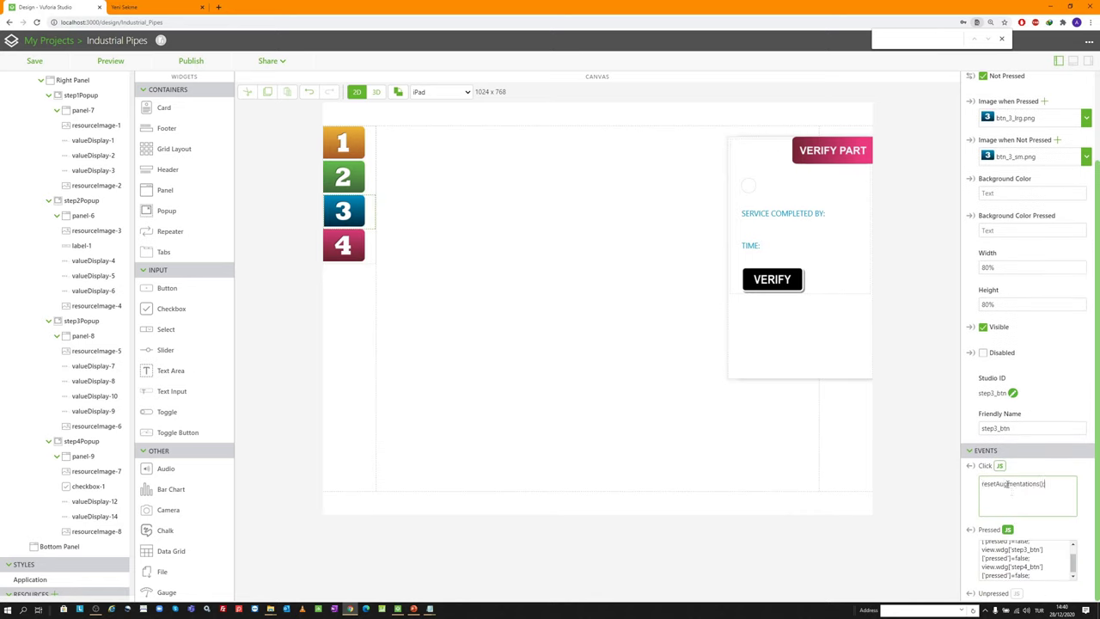
pyautogui.click(998, 468)
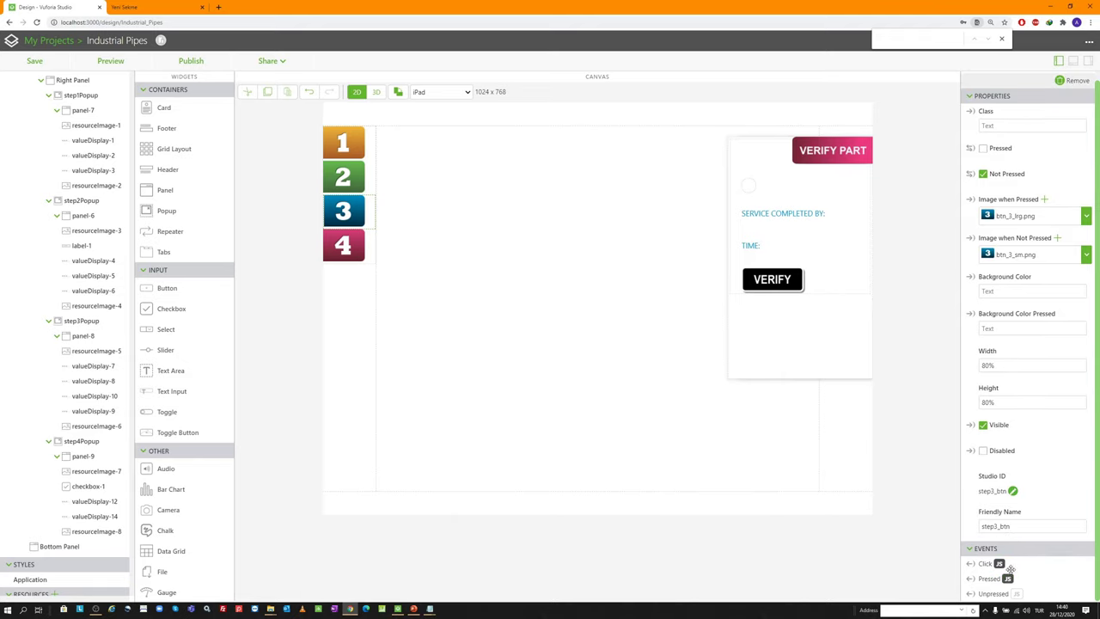
# Edit step3_btn's Pressed script so the step3_btn line targets step2_btn instead
pyautogui.click(1007, 579)
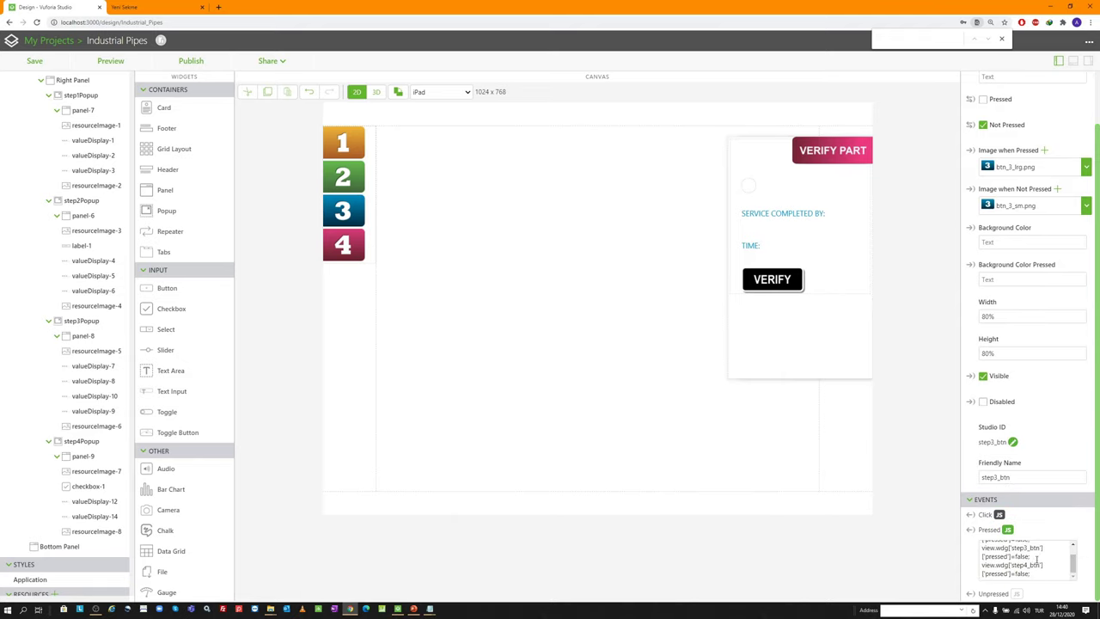
pyautogui.scroll(1, 1036, 559)
pyautogui.scroll(-1, 1028, 549)
pyautogui.press('BackSpace')
pyautogui.write('2')
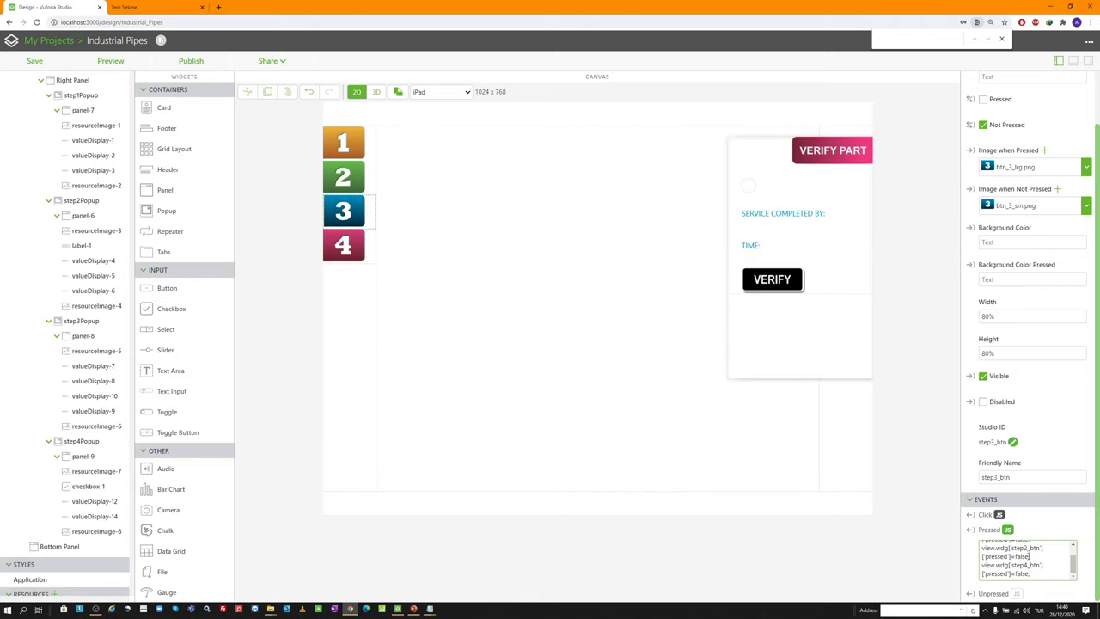
pyautogui.click(1008, 530)
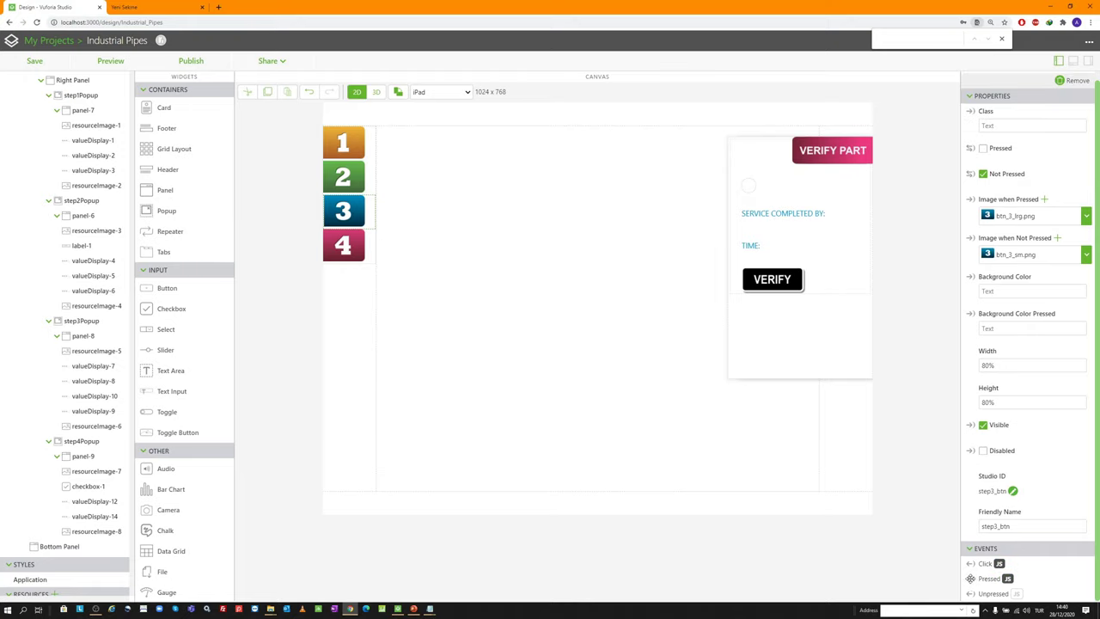
# Bind step3_btn's Pressed event to show step3Popup and Unpressed to hide it
pyautogui.click(98, 321)
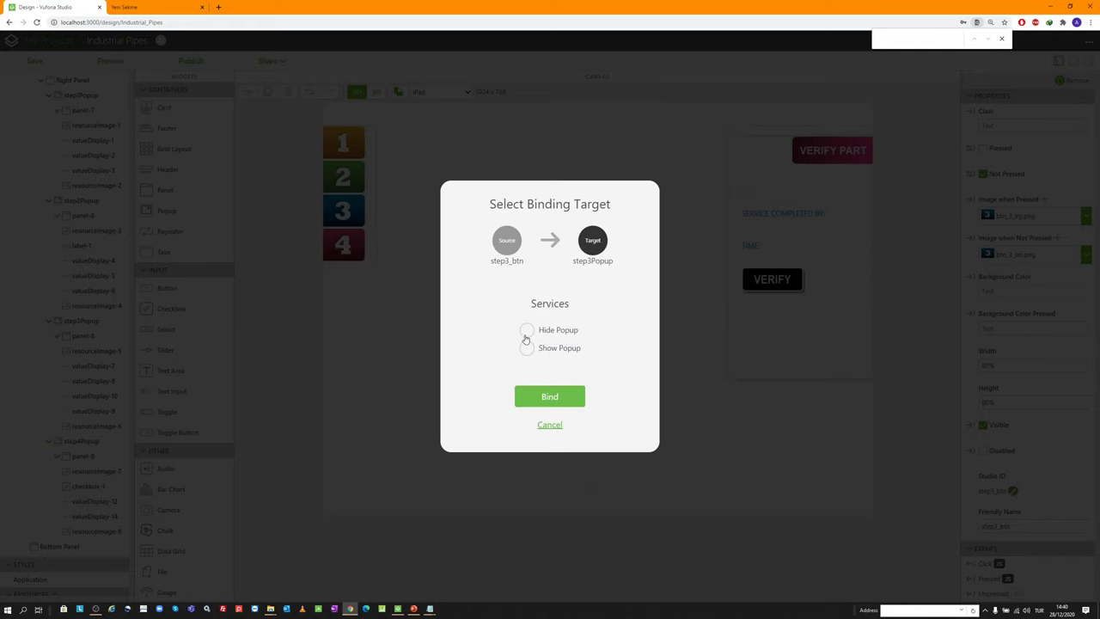
pyautogui.click(526, 348)
pyautogui.click(547, 398)
pyautogui.moveTo(971, 582); pyautogui.dragTo(105, 321)
pyautogui.click(525, 329)
pyautogui.click(549, 397)
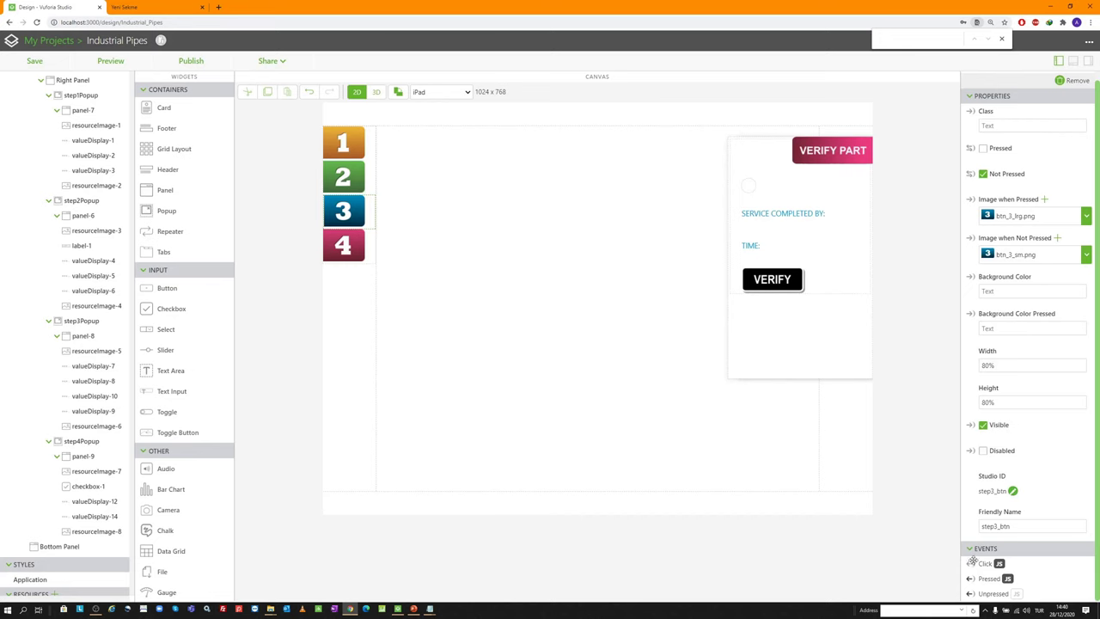
# Bind step3_btn's Click to hide step1Popup, step2Popup and step4Popup
pyautogui.moveTo(970, 563); pyautogui.dragTo(109, 99)
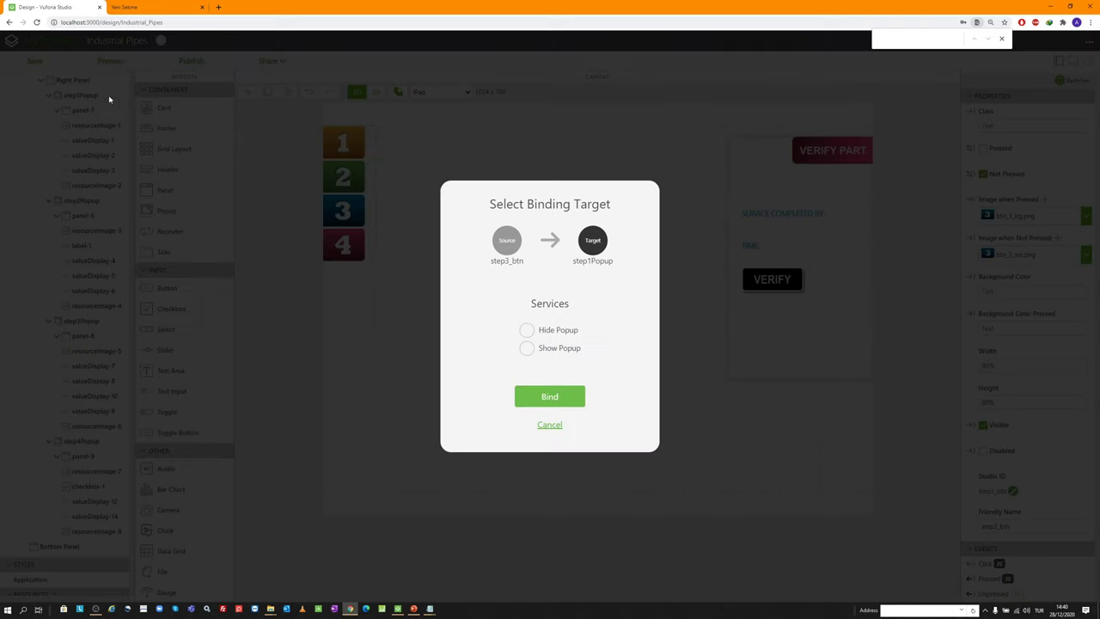
pyautogui.click(526, 329)
pyautogui.click(549, 396)
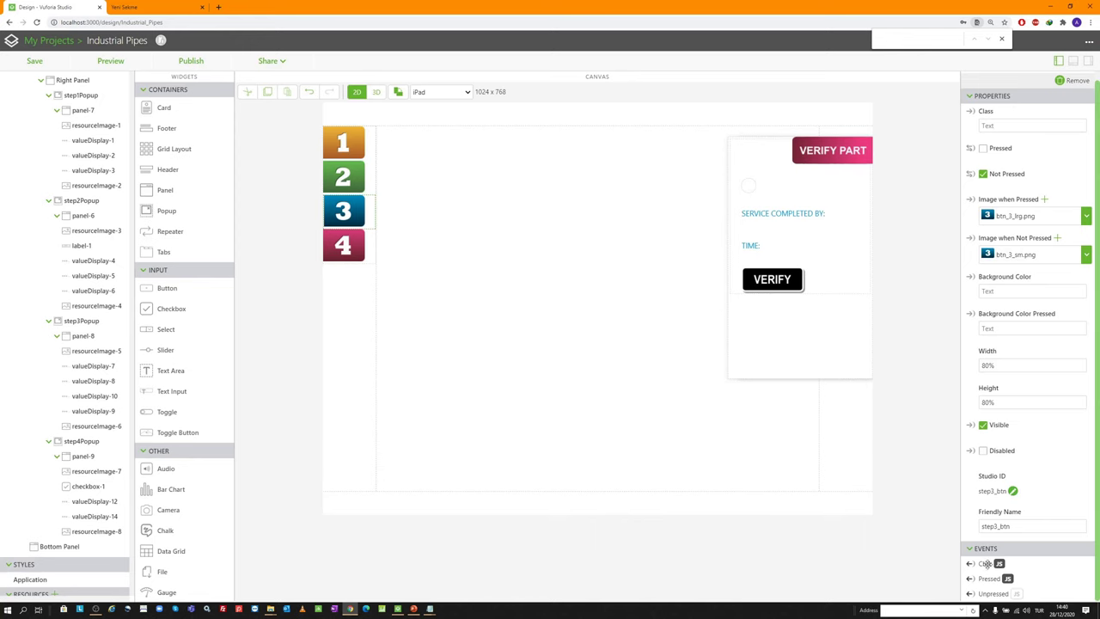
pyautogui.moveTo(971, 565); pyautogui.dragTo(110, 199)
pyautogui.click(528, 330)
pyautogui.click(550, 396)
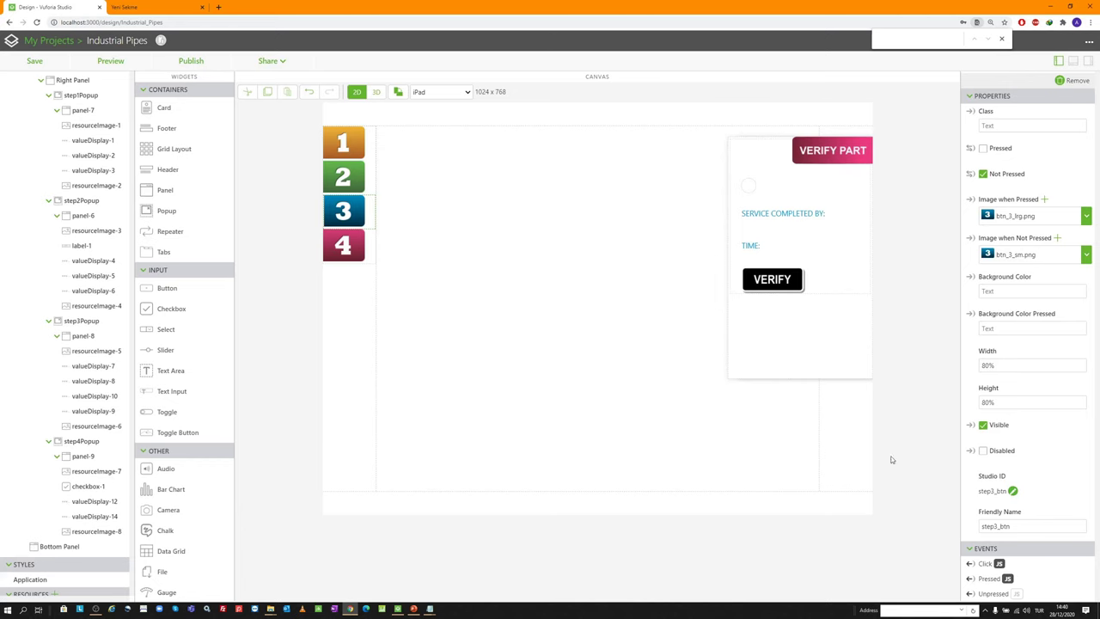
pyautogui.moveTo(963, 561); pyautogui.dragTo(113, 441)
pyautogui.click(526, 329)
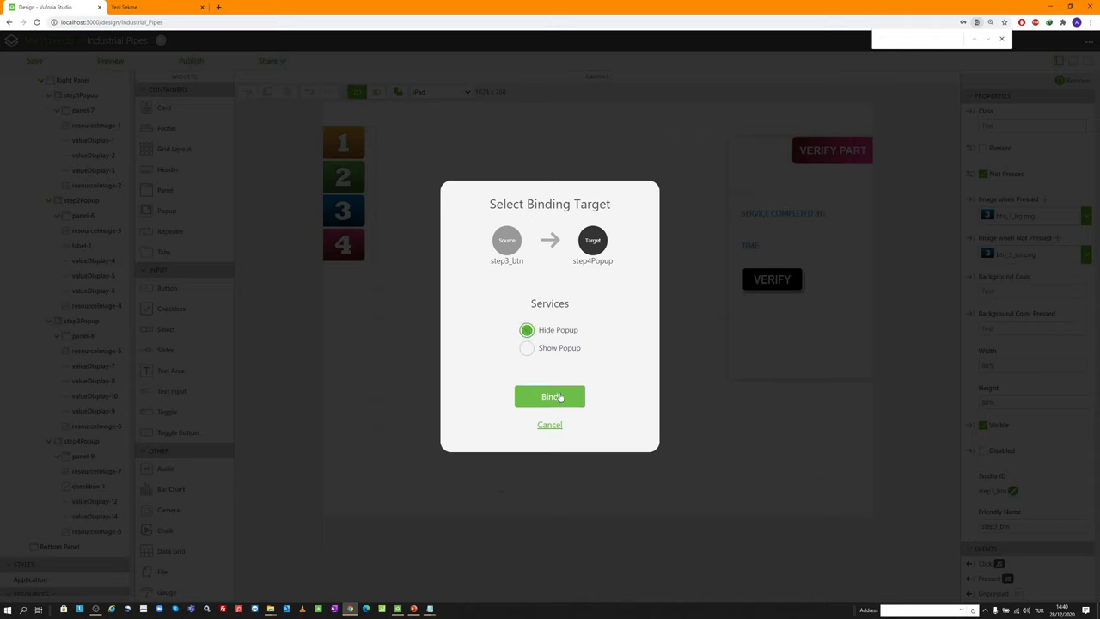
pyautogui.click(560, 396)
# Review step3_btn's bindings in the Bindings list, then hide it again
pyautogui.click(1072, 62)
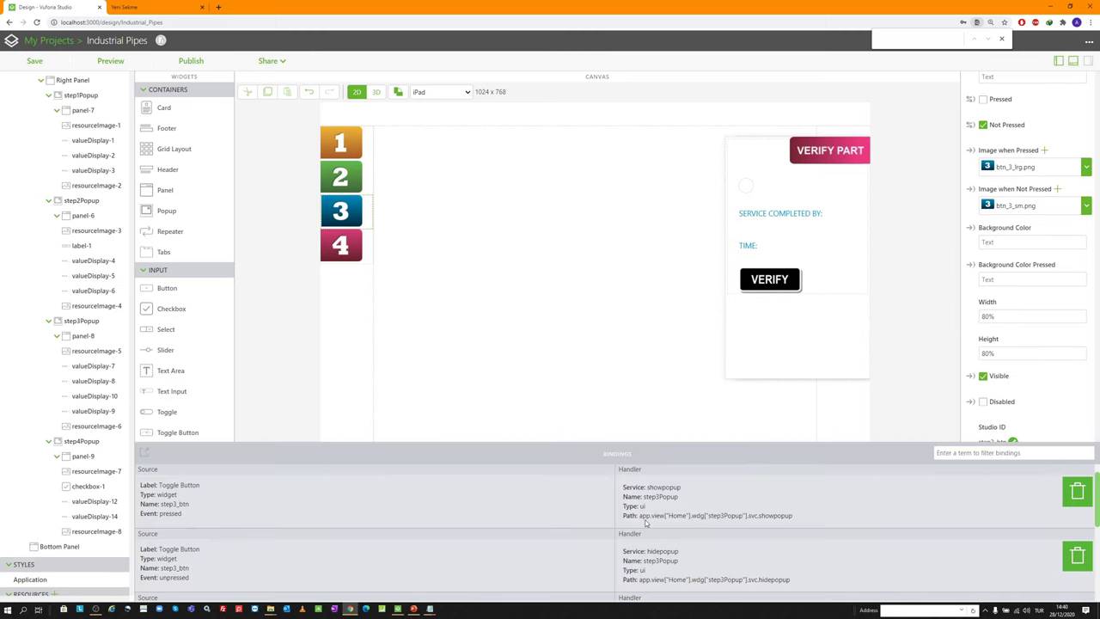
pyautogui.scroll(-1, 259, 515)
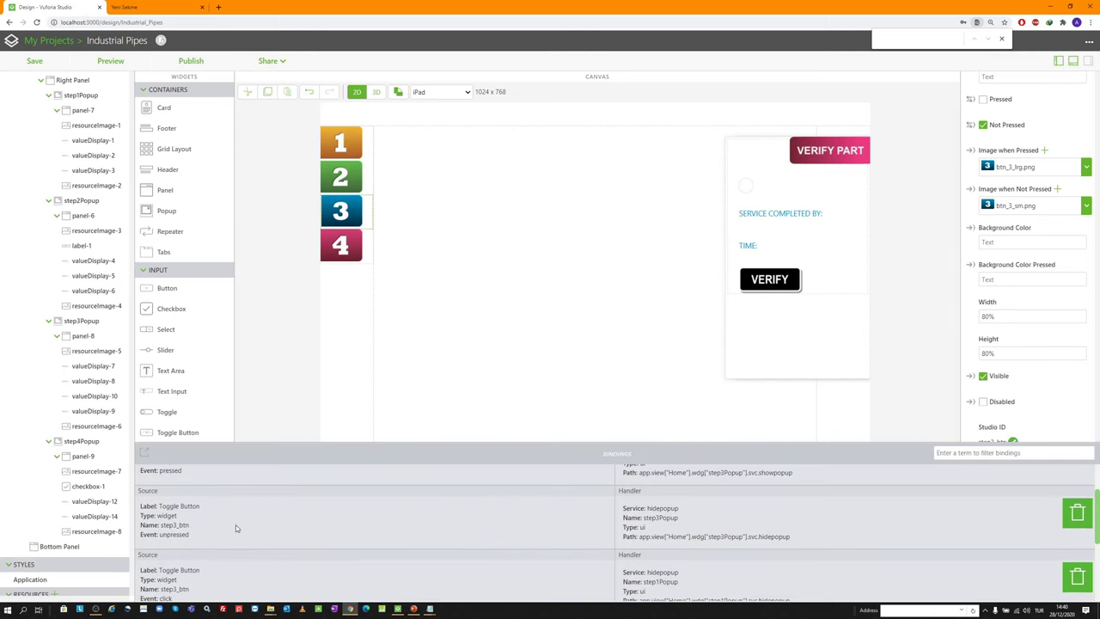
pyautogui.scroll(-1, 642, 524)
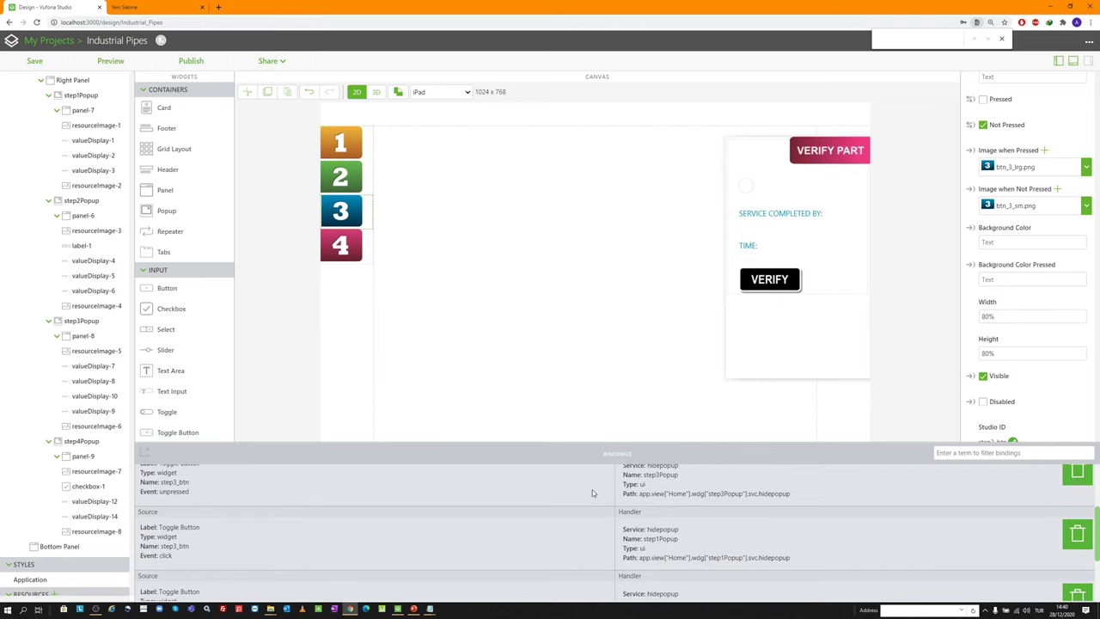
pyautogui.scroll(-1, 592, 489)
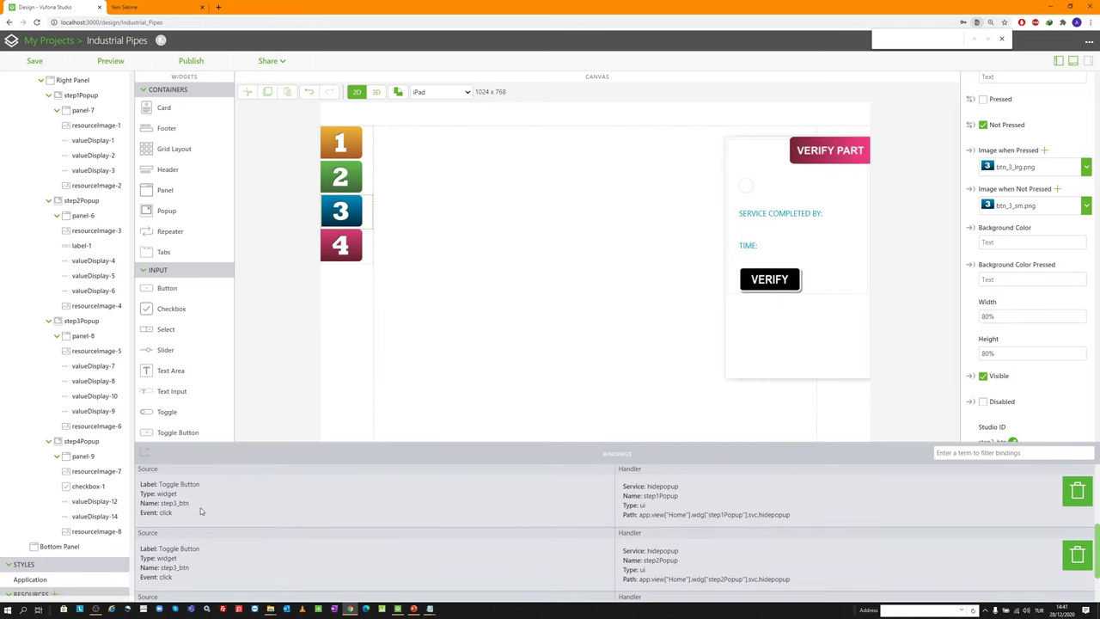
pyautogui.scroll(-2, 200, 512)
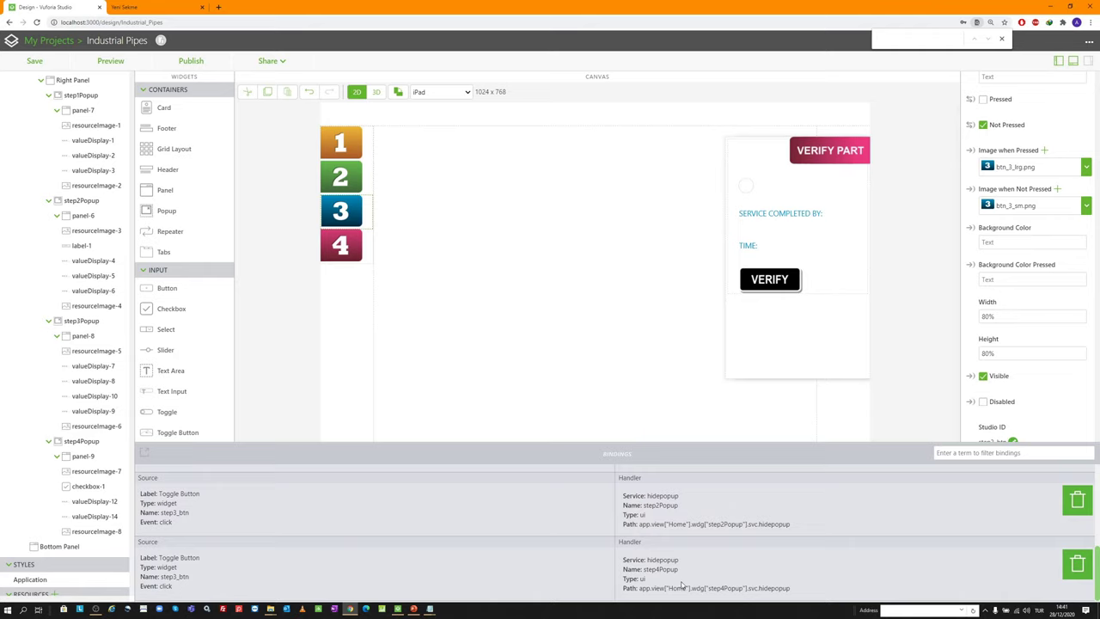
pyautogui.scroll(1, 658, 581)
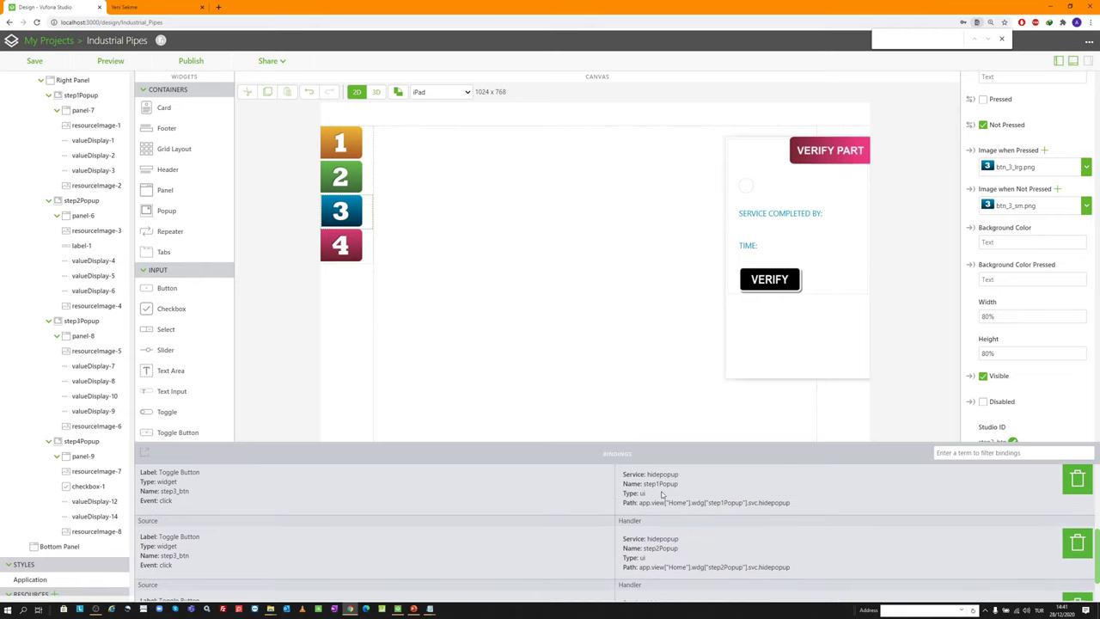
pyautogui.scroll(-1, 661, 498)
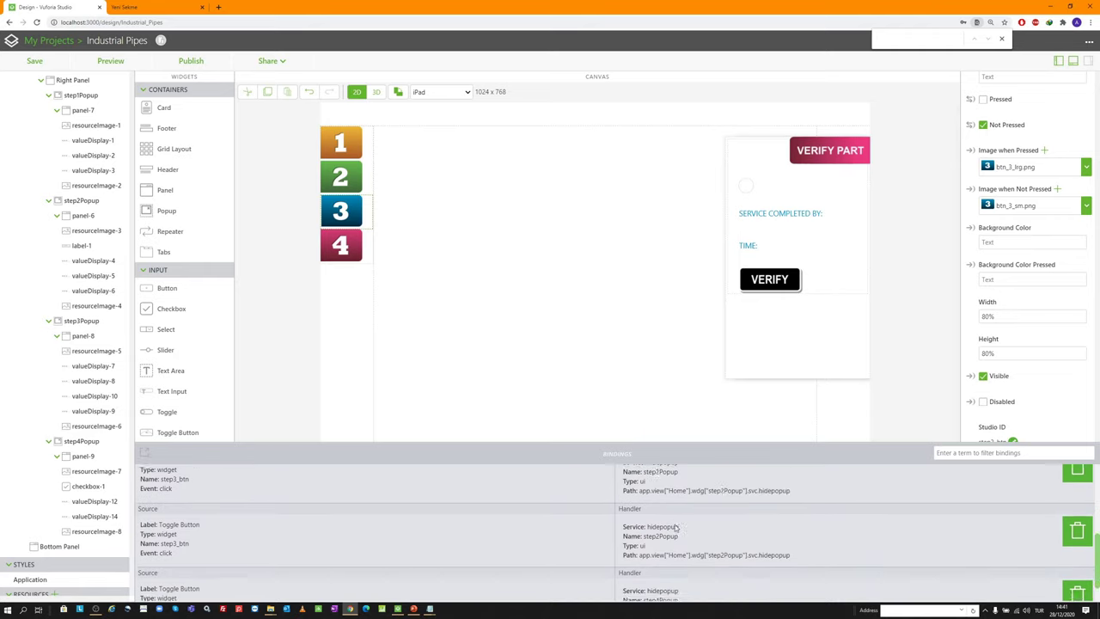
pyautogui.click(1072, 62)
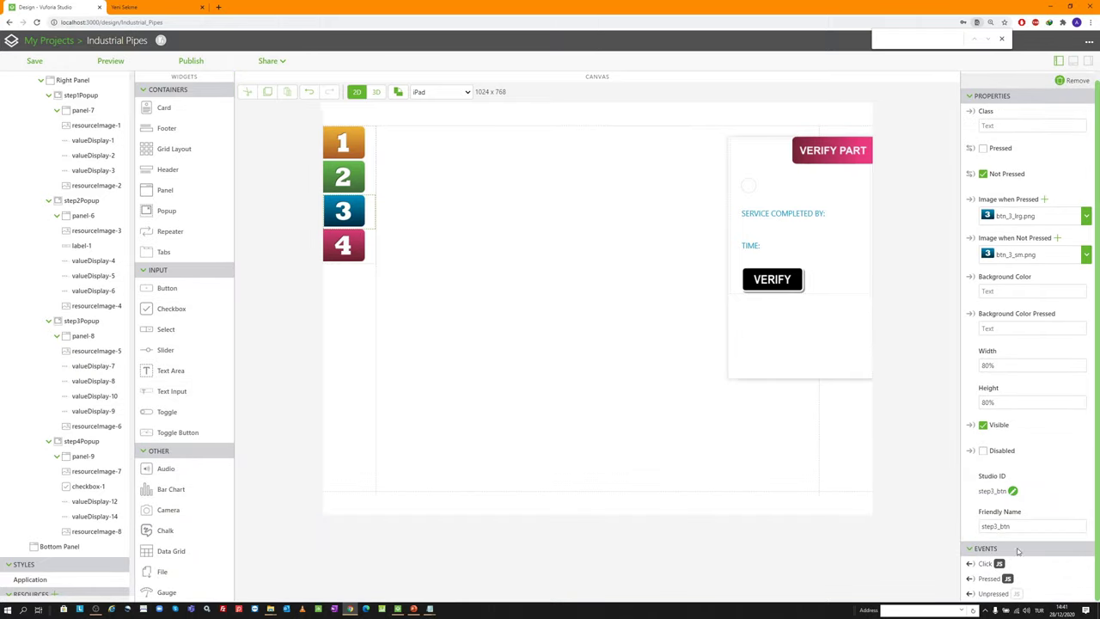
# Paste step3_btn's Pressed unpress code into step4_btn's Pressed event and change its reference to step3_btn
pyautogui.click(1009, 583)
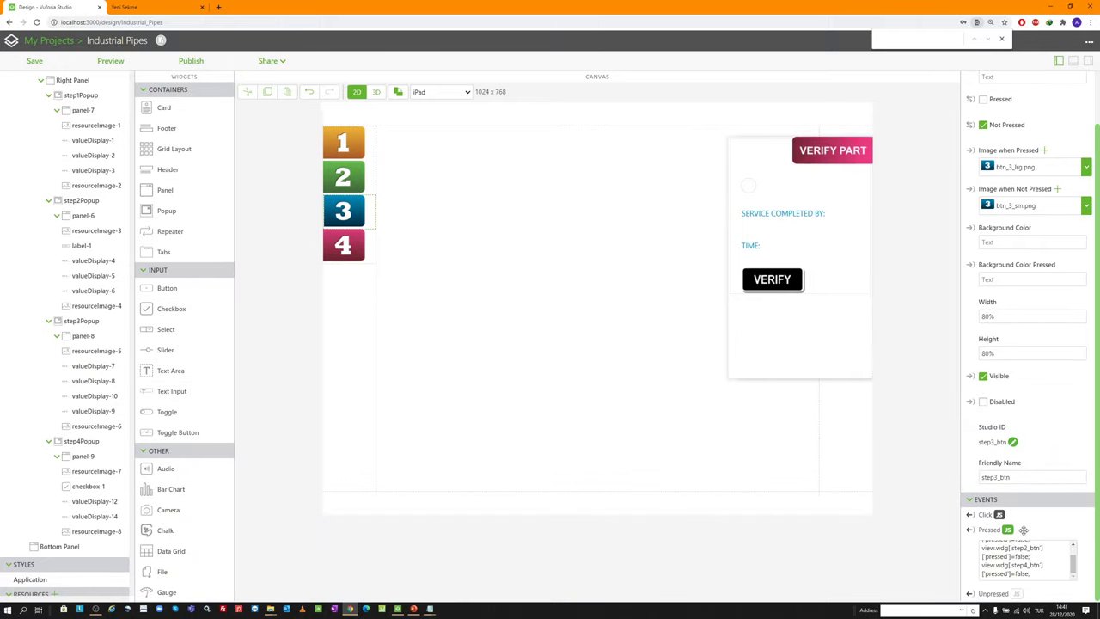
pyautogui.hotkey('ctrl', 'a')
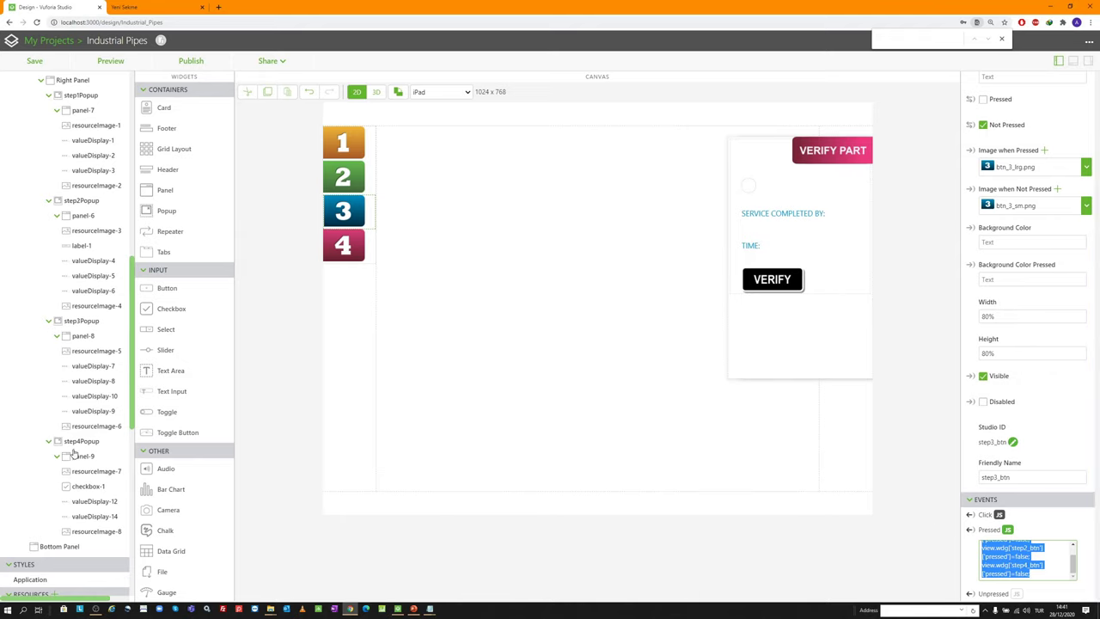
pyautogui.click(82, 441)
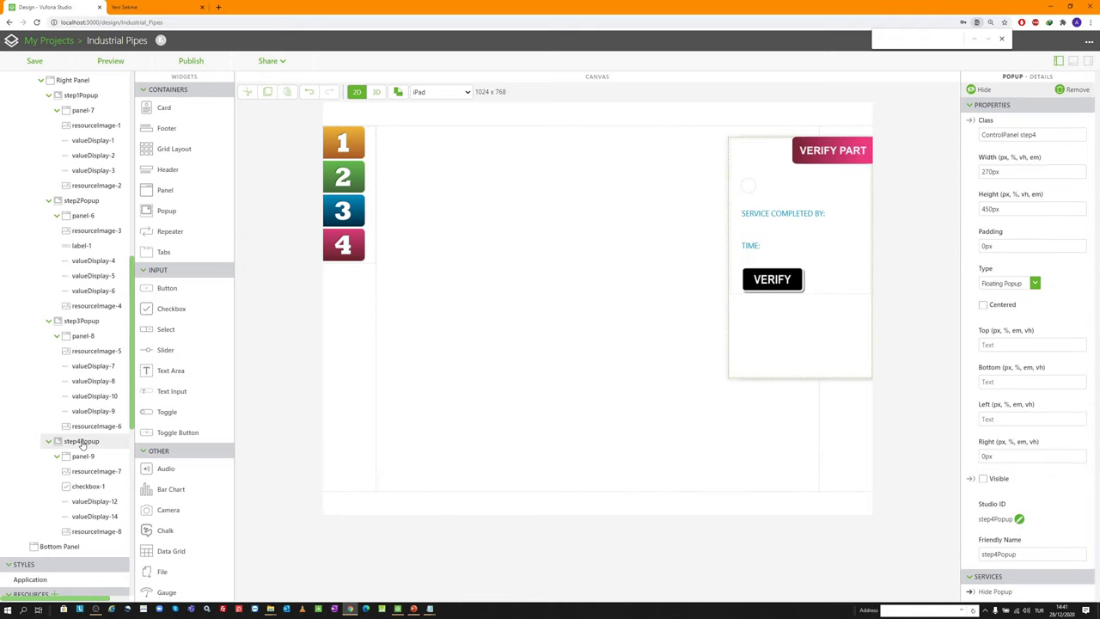
pyautogui.click(349, 238)
pyautogui.click(1008, 586)
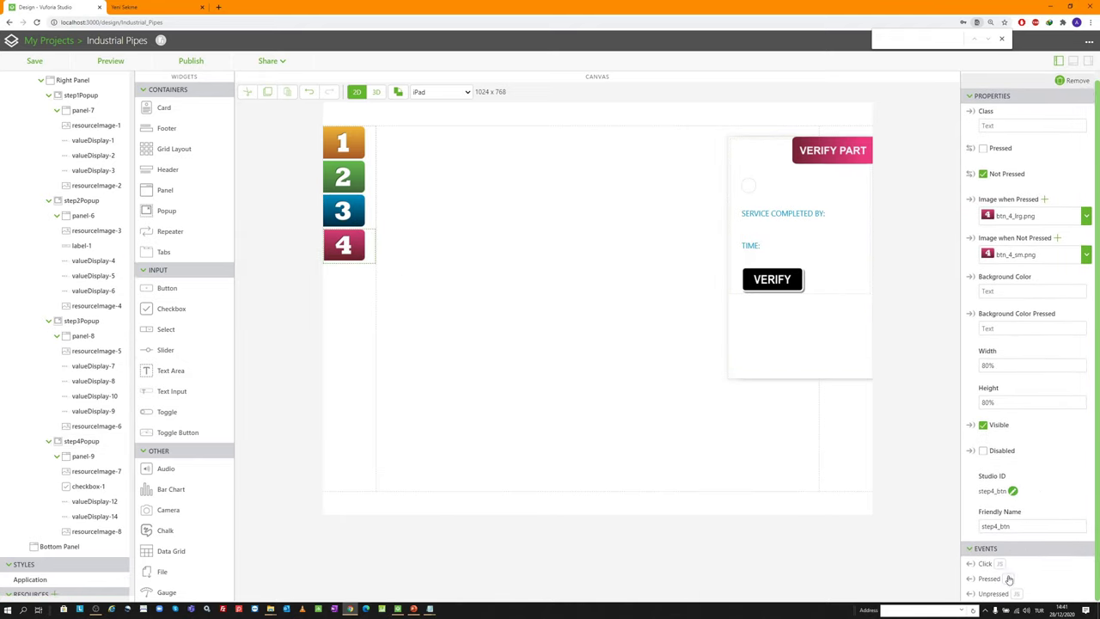
pyautogui.click(1017, 574)
pyautogui.hotkey('ctrl', 'v')
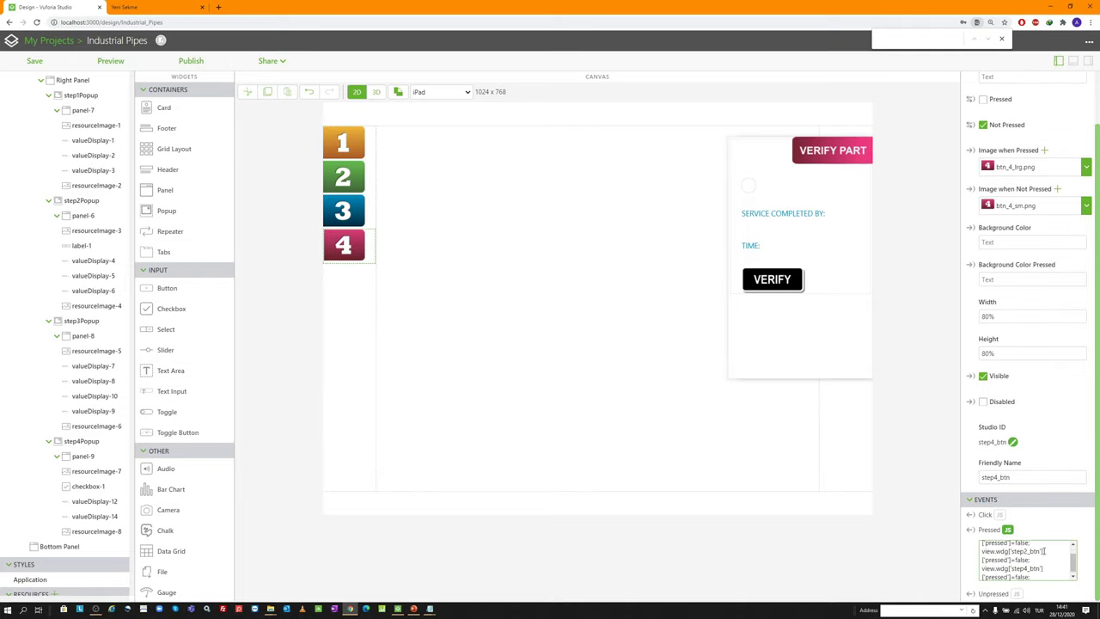
pyautogui.scroll(-1, 1028, 554)
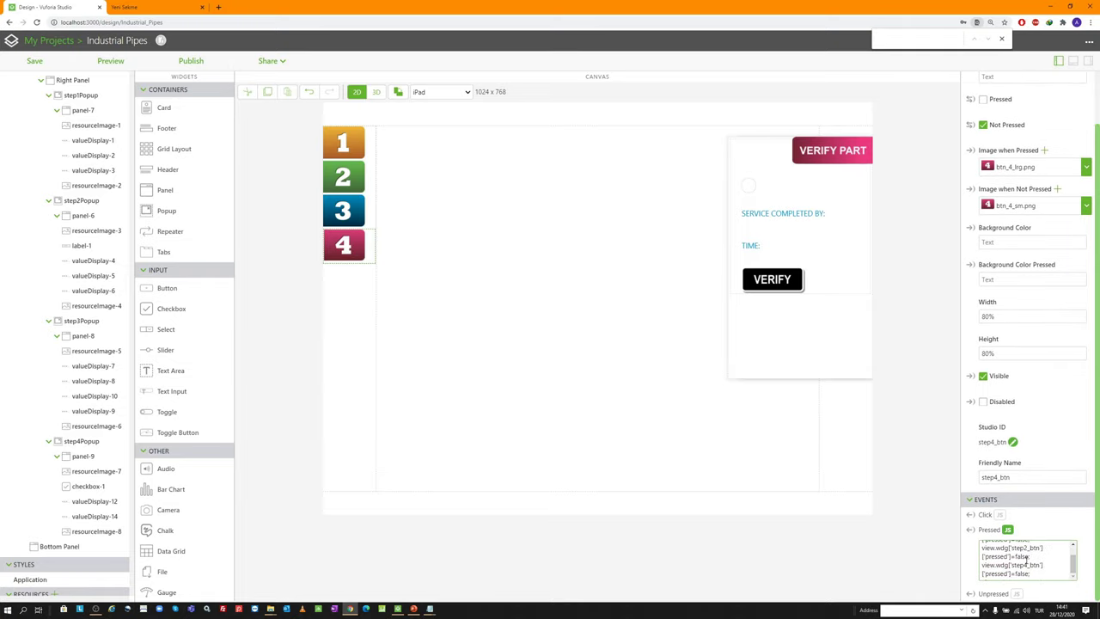
pyautogui.press('BackSpace')
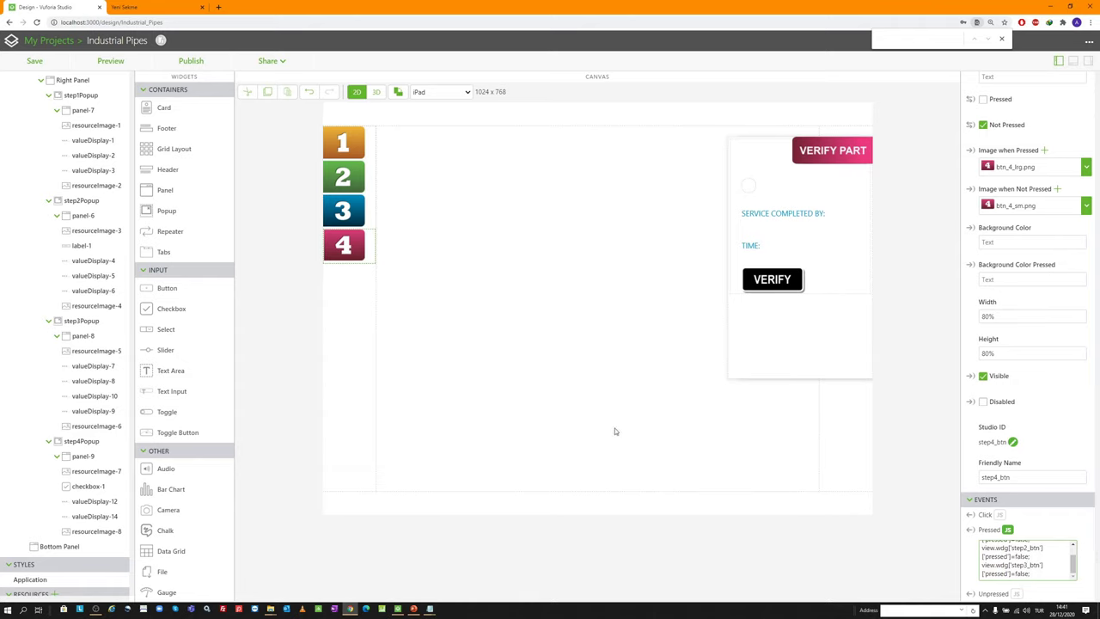
# Copy resetAugmentations(); from step3_btn and paste it into step4_btn's Click event
pyautogui.click(343, 215)
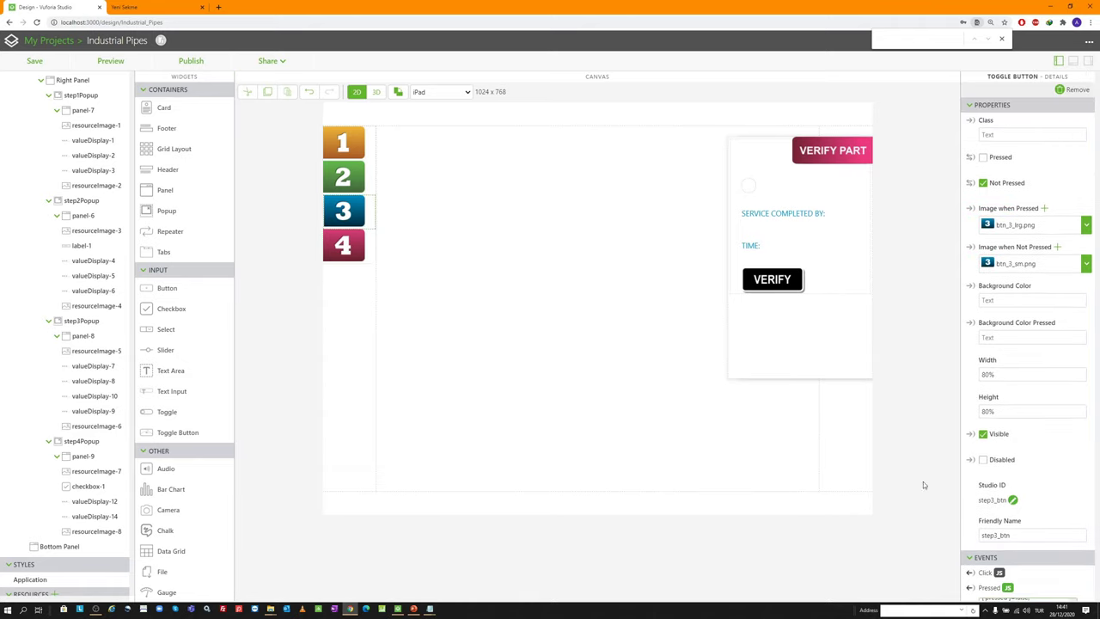
pyautogui.scroll(-2, 999, 535)
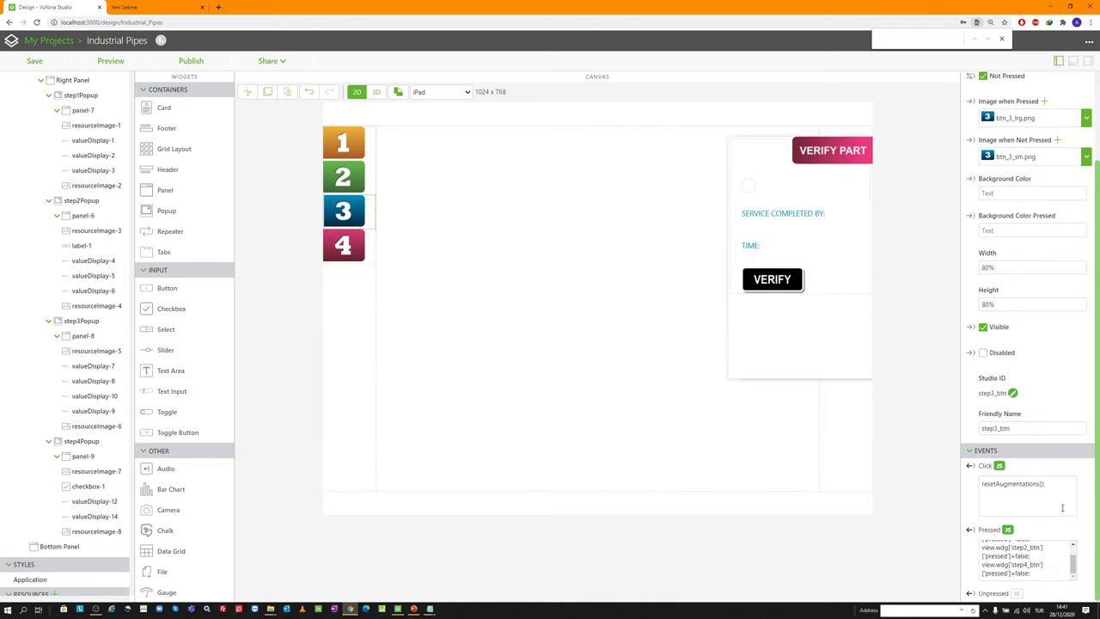
pyautogui.moveTo(1045, 483); pyautogui.dragTo(981, 483)
pyautogui.hotkey('ctrl', 'c')
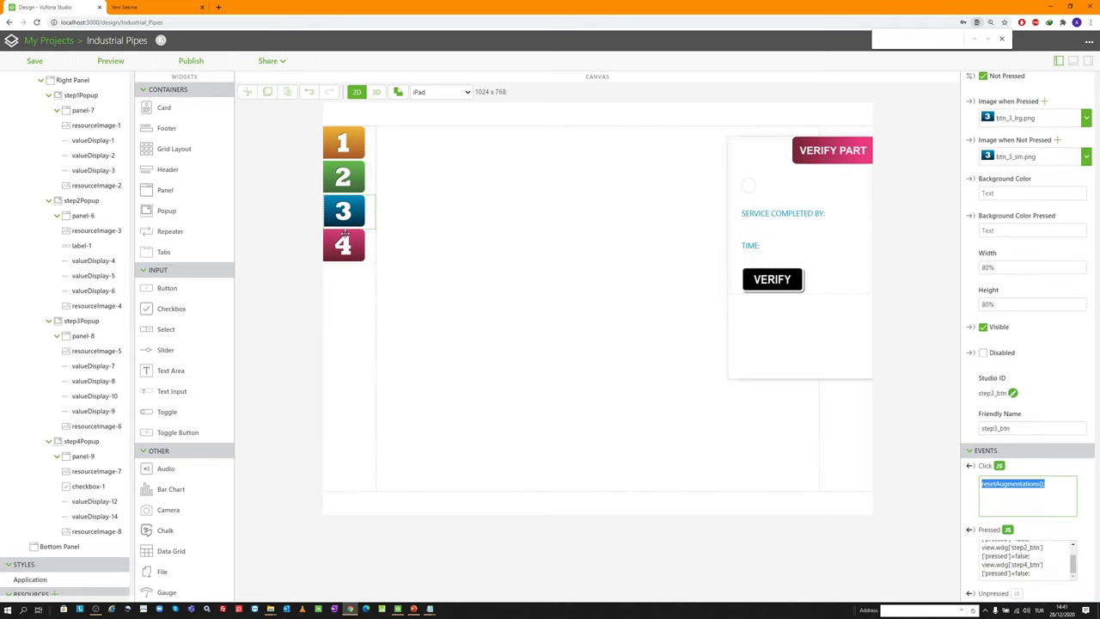
pyautogui.click(343, 242)
pyautogui.scroll(-2, 1030, 546)
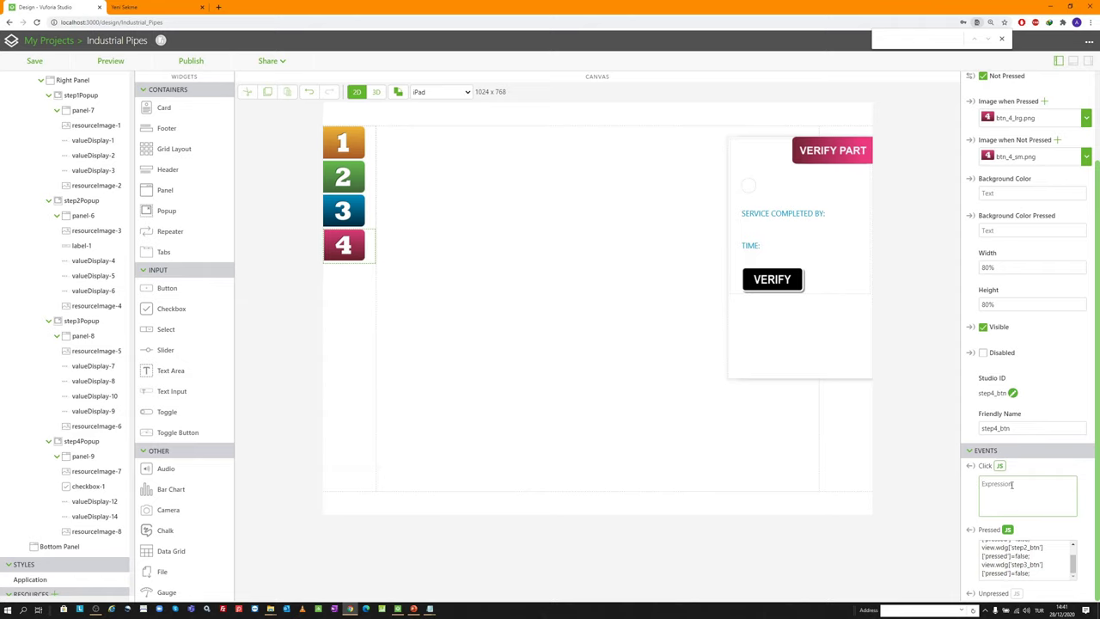
pyautogui.hotkey('ctrl', 'v')
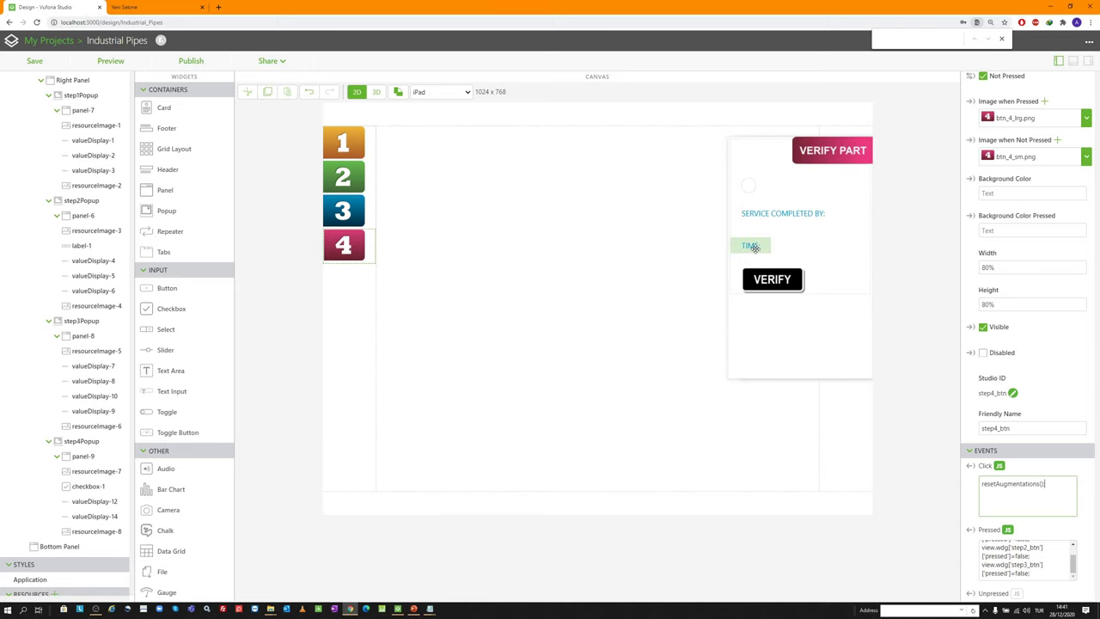
pyautogui.scroll(10, 73, 185)
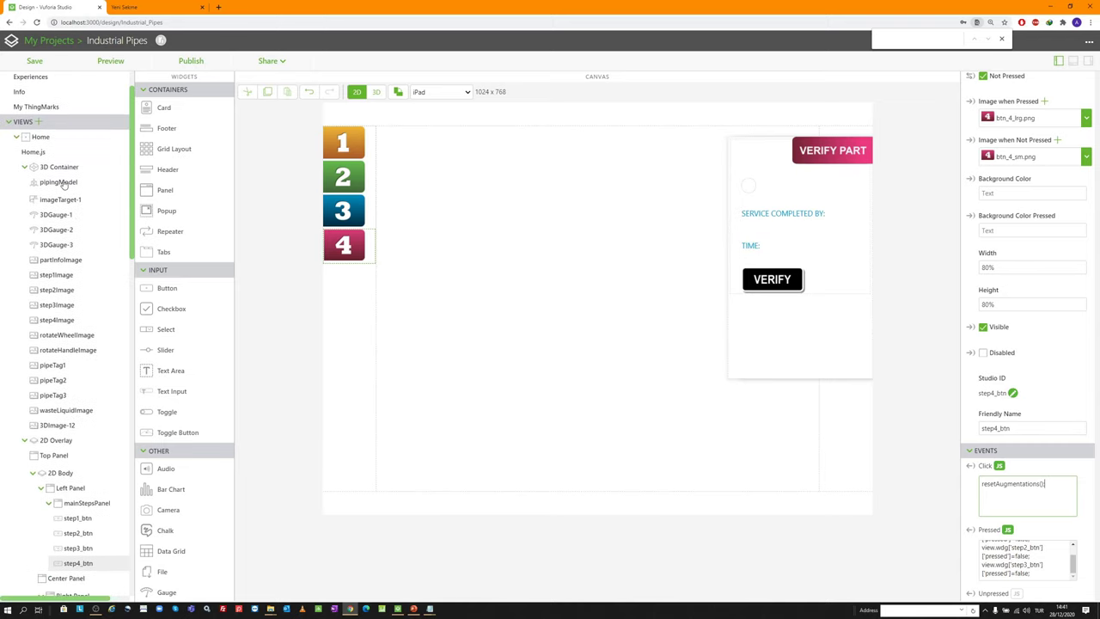
# Check the displayTime function name in Home.js and return to the Home view
pyautogui.click(59, 152)
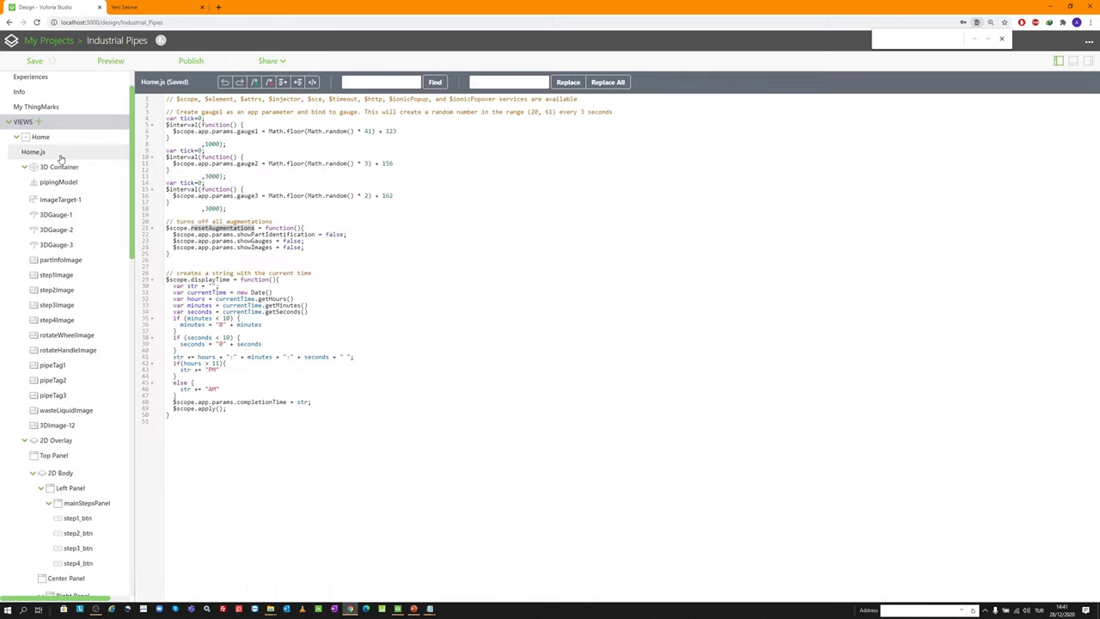
pyautogui.click(229, 282)
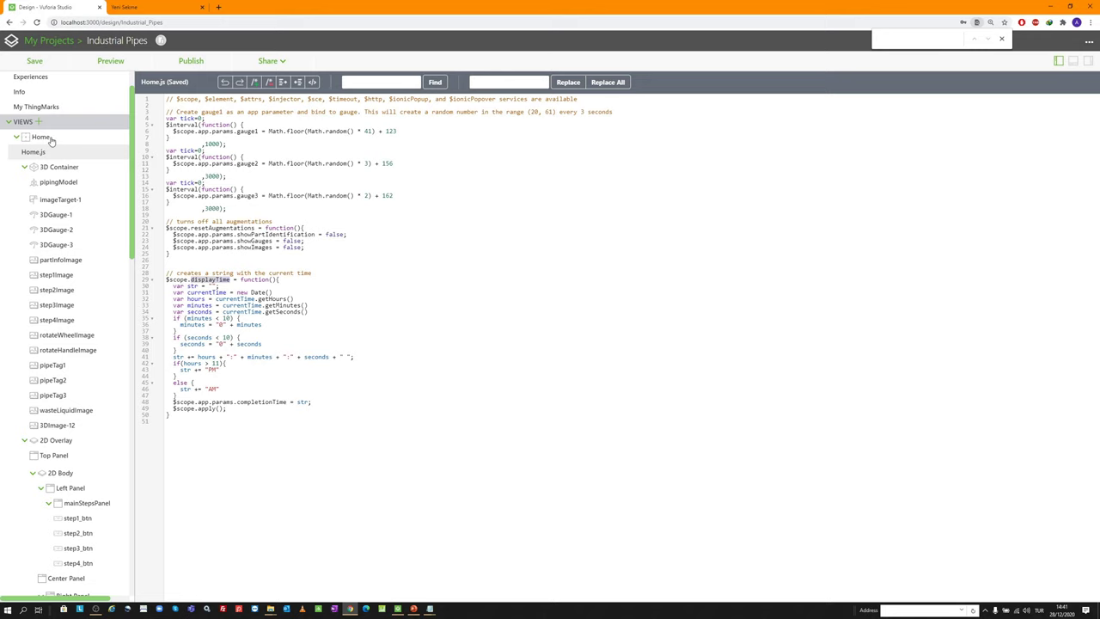
pyautogui.click(42, 137)
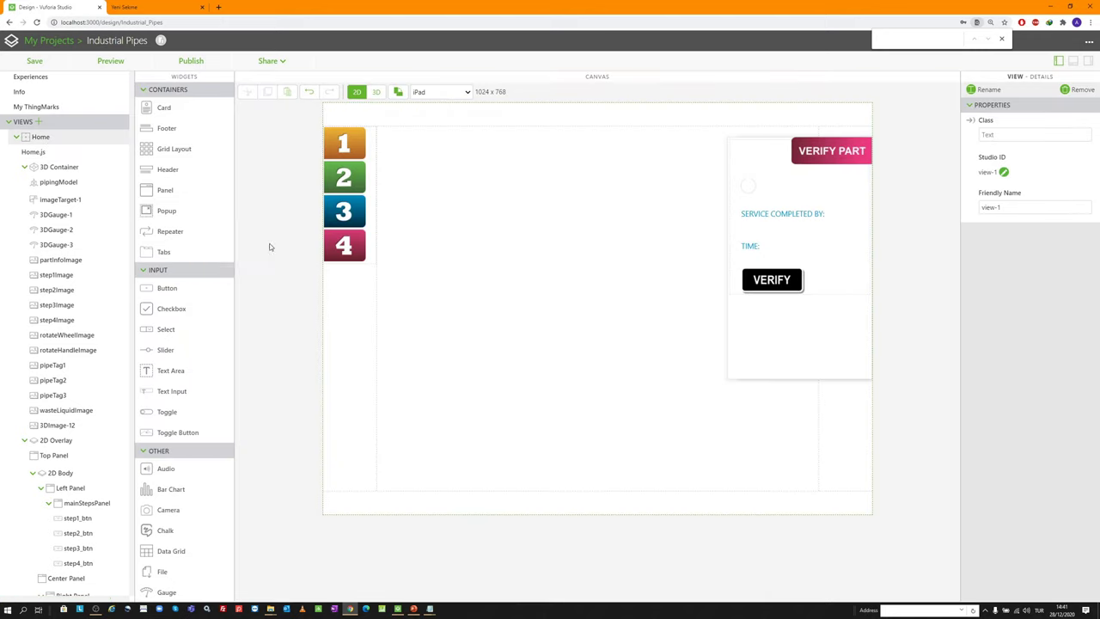
# Add displayTime on a new line at the end of step4_btn's Pressed code
pyautogui.click(345, 247)
pyautogui.scroll(-1, 1015, 448)
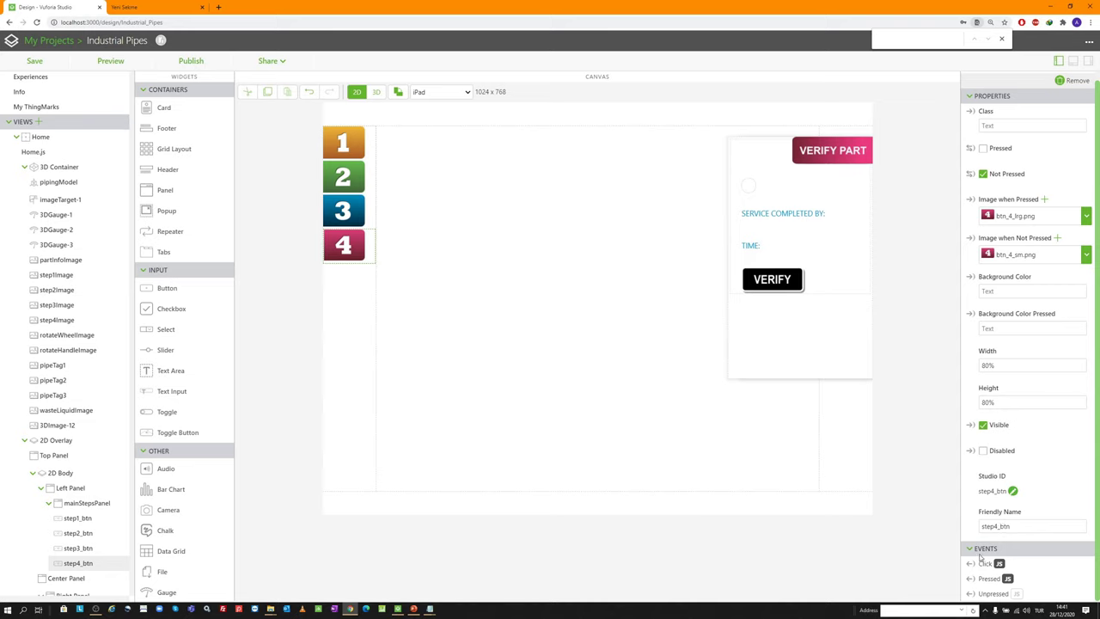
pyautogui.click(989, 578)
pyautogui.scroll(-1, 1033, 516)
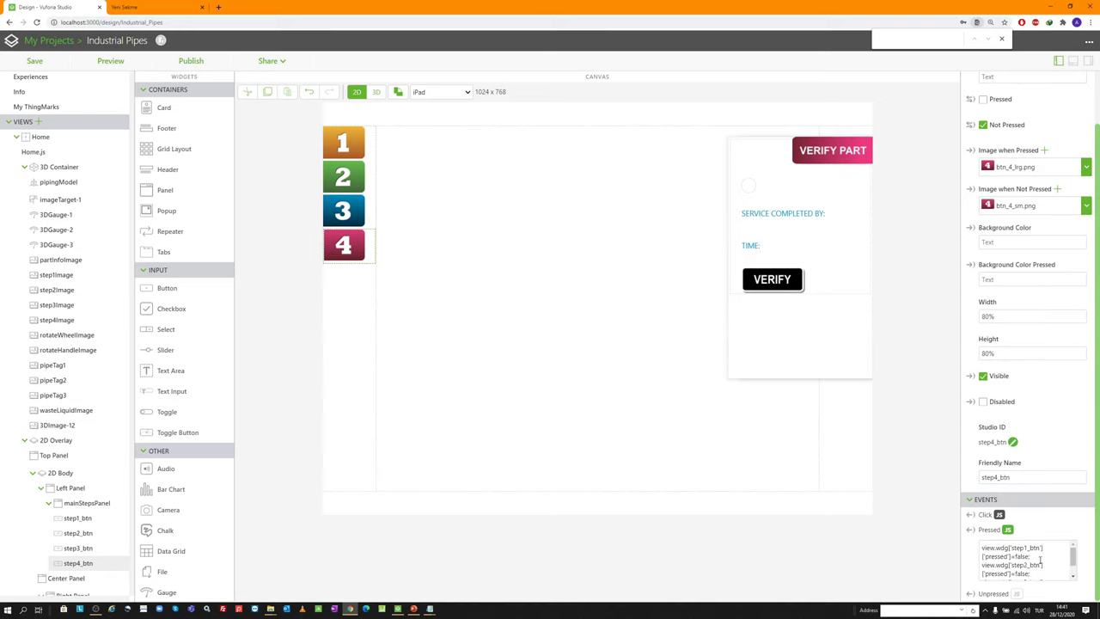
pyautogui.scroll(-1, 1040, 559)
pyautogui.press('Return')
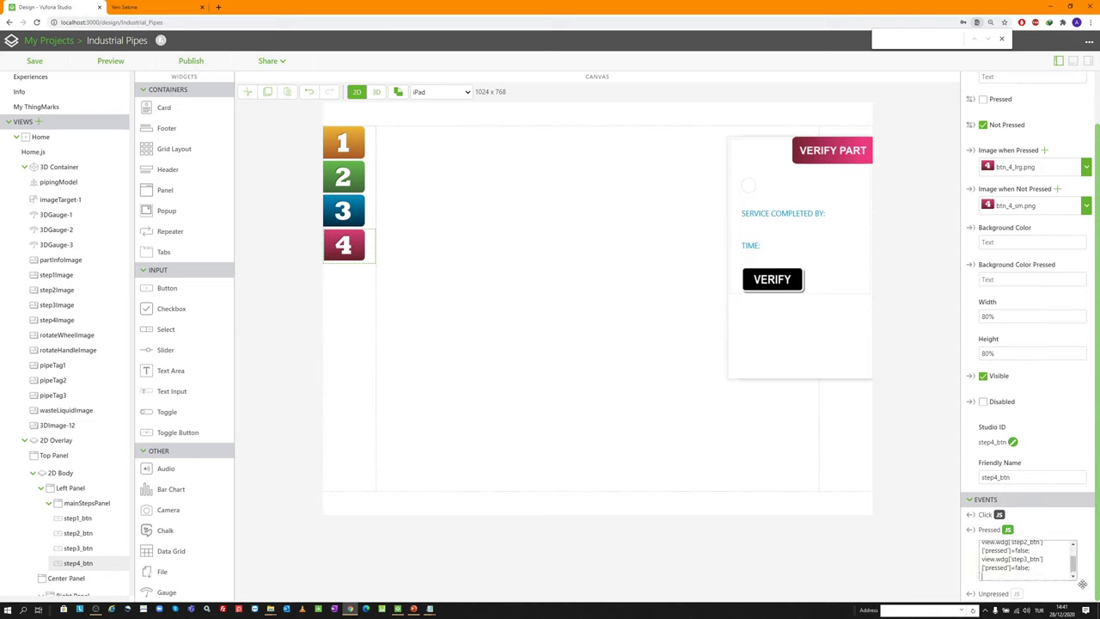
pyautogui.write('displayTime();')
pyautogui.click(1013, 527)
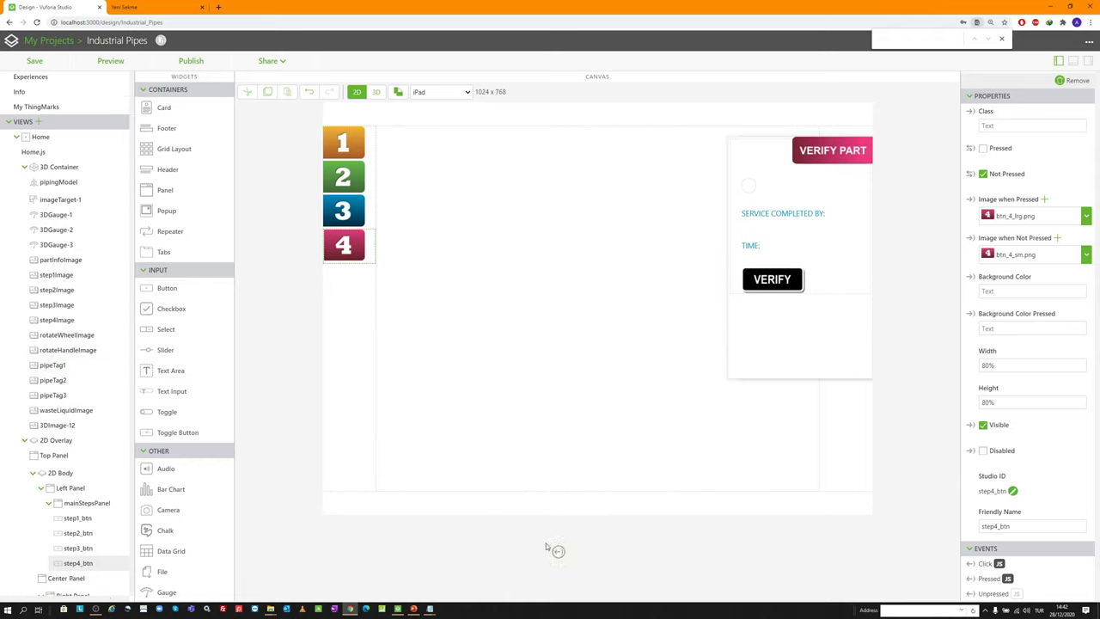
# Bind step4_btn's Pressed to Show Popup and Unpressed to Hide Popup on step4Popup
pyautogui.scroll(-5, 76, 425)
pyautogui.scroll(-2, 82, 407)
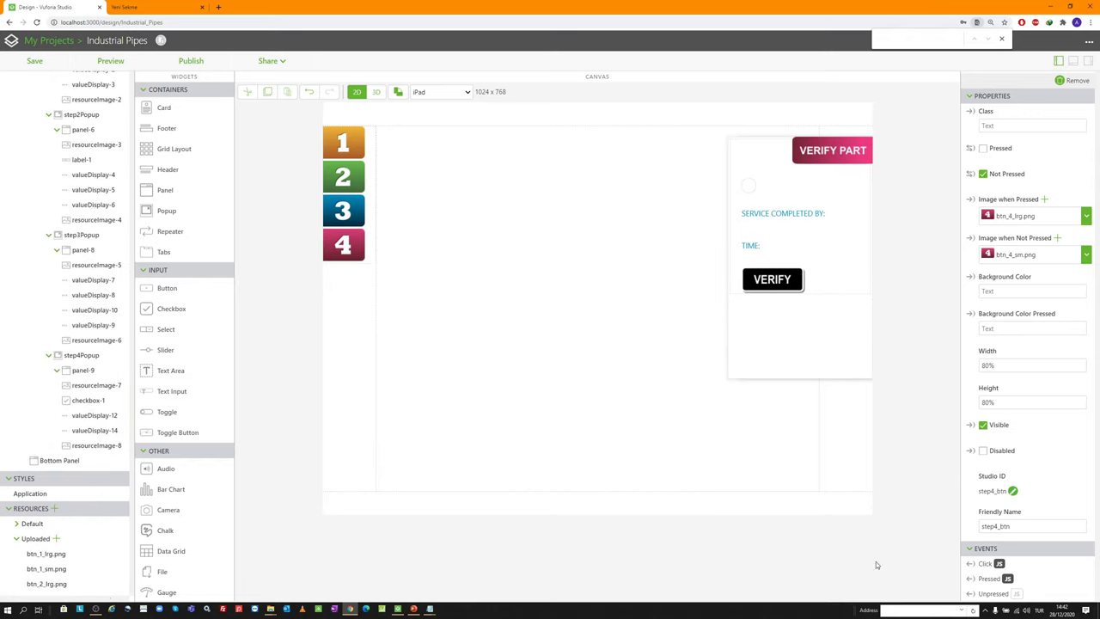
pyautogui.moveTo(283, 411); pyautogui.dragTo(108, 356)
pyautogui.click(526, 348)
pyautogui.click(559, 398)
pyautogui.moveTo(969, 593); pyautogui.dragTo(116, 359)
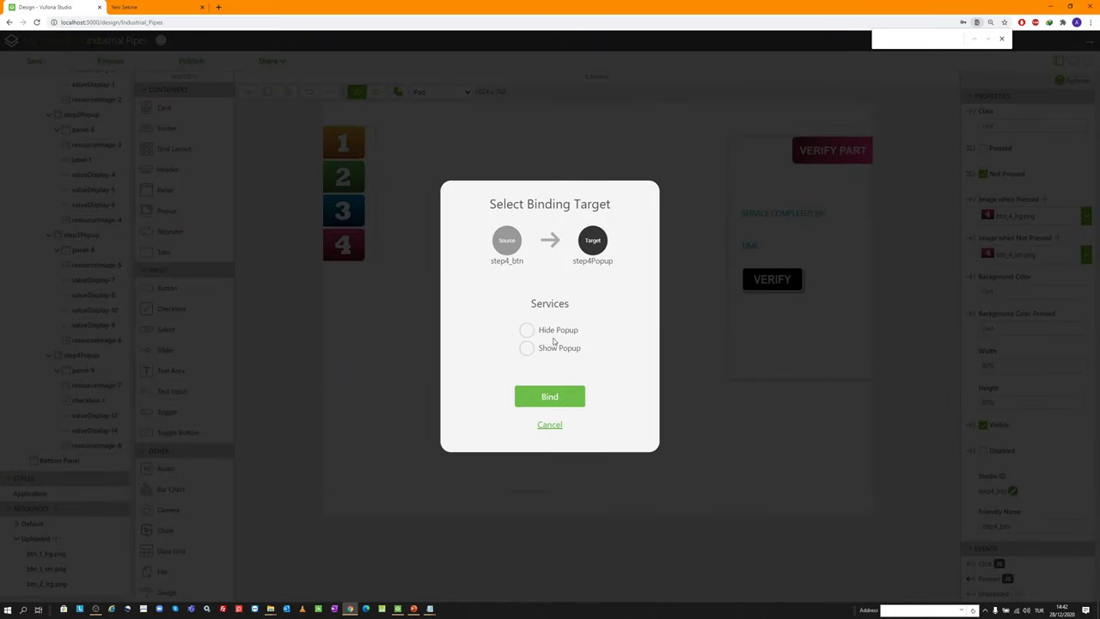
pyautogui.click(543, 332)
pyautogui.click(550, 397)
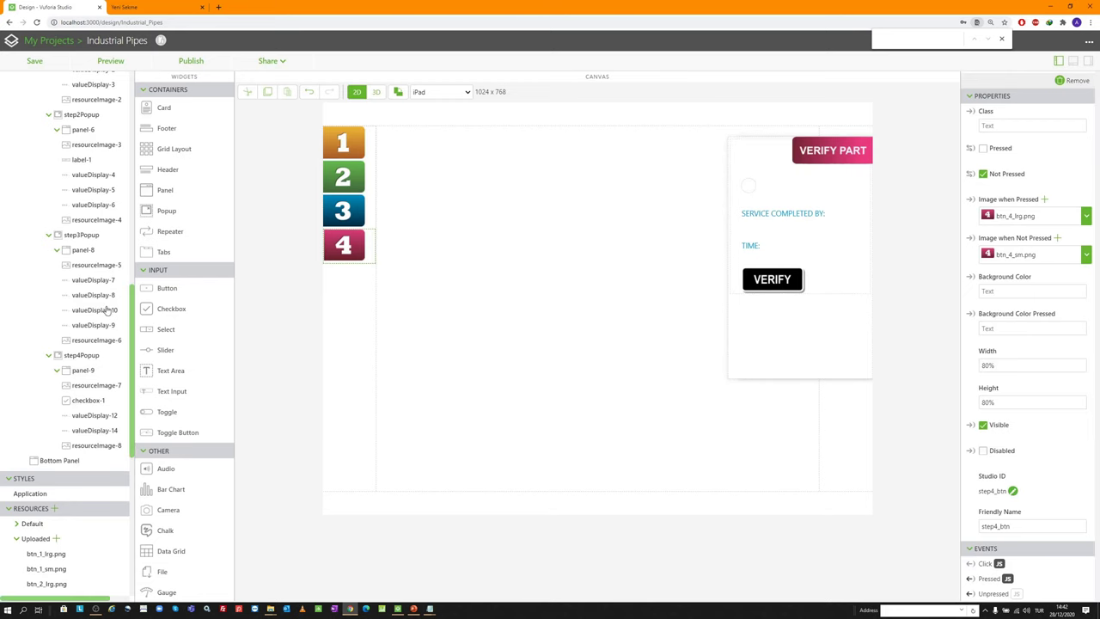
# Bind step4_btn's press to Hide Popup on step1Popup, step2Popup and step3Popup
pyautogui.scroll(2, 107, 309)
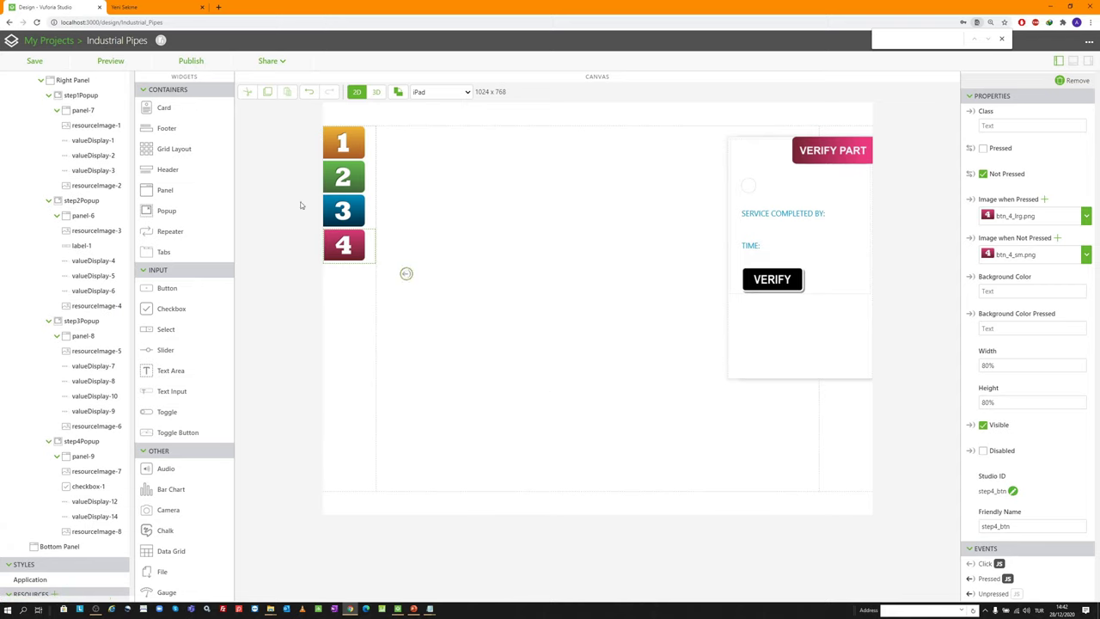
pyautogui.click(86, 96)
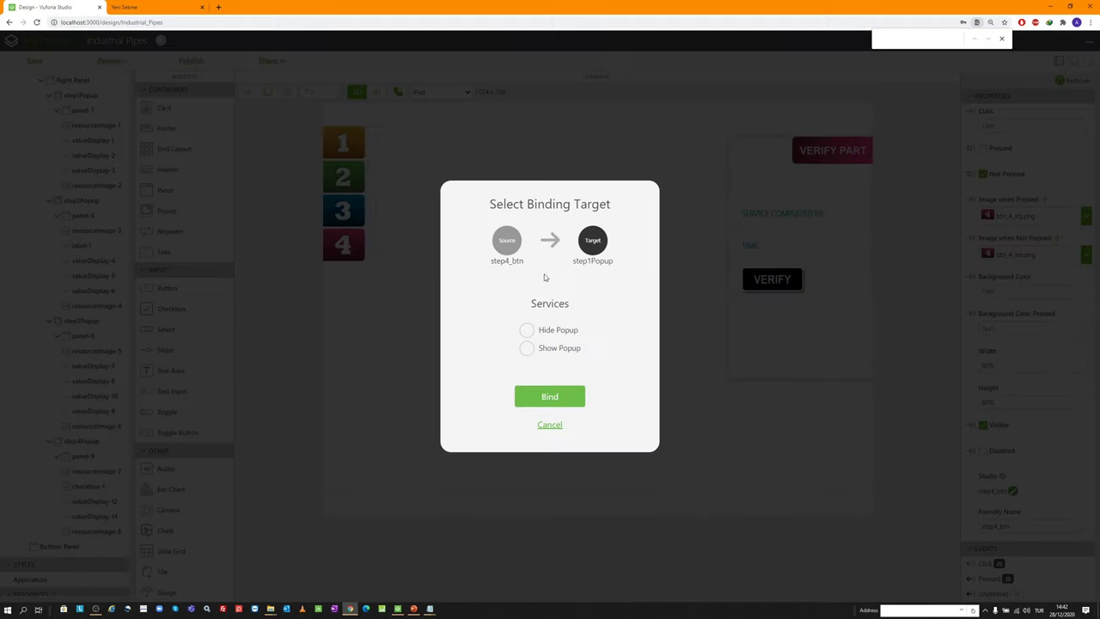
pyautogui.click(525, 330)
pyautogui.click(549, 395)
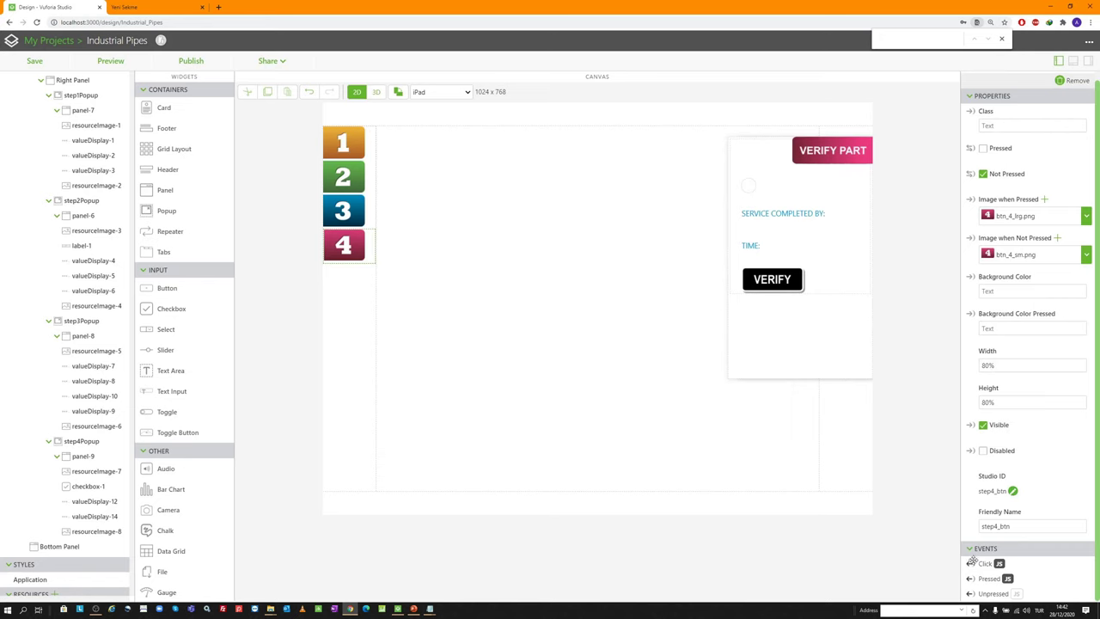
pyautogui.click(103, 200)
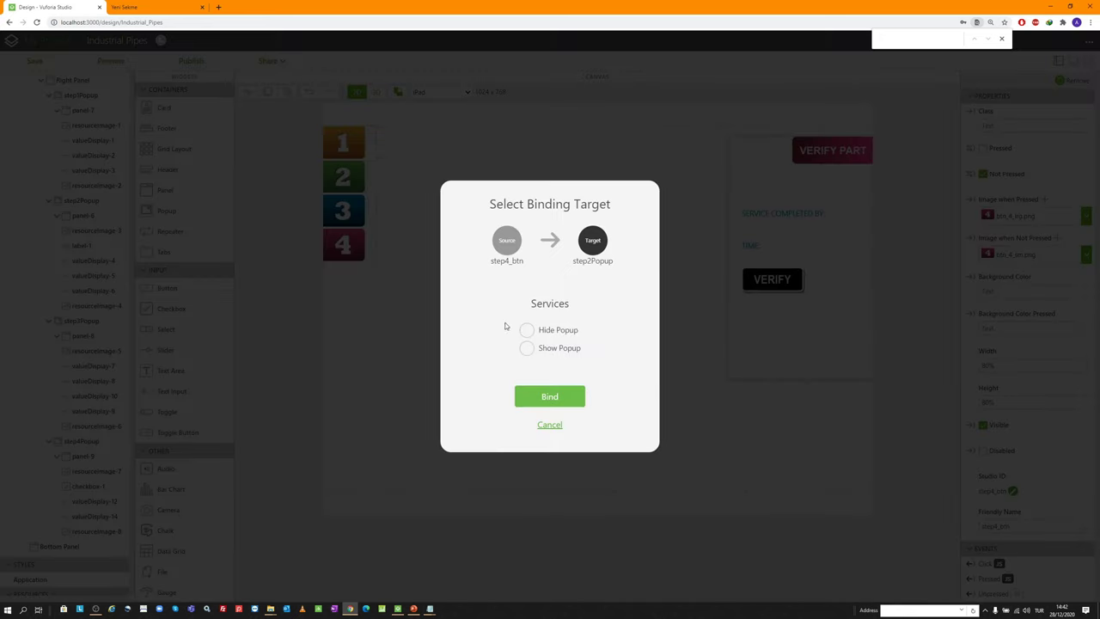
pyautogui.click(526, 330)
pyautogui.click(550, 396)
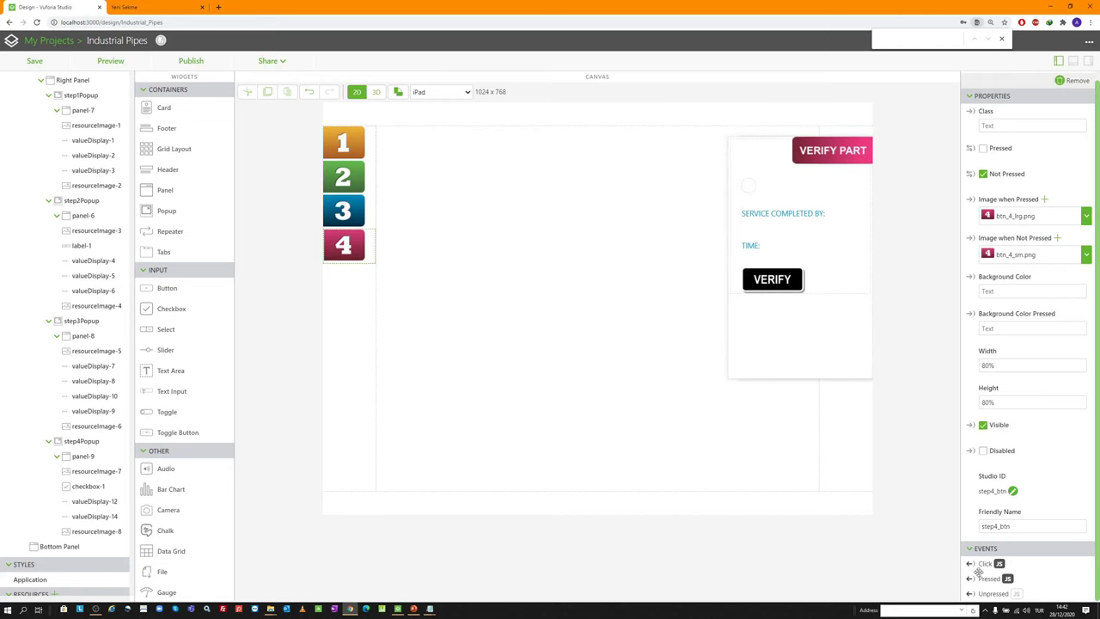
pyautogui.moveTo(970, 564); pyautogui.dragTo(103, 320)
pyautogui.click(527, 330)
pyautogui.click(550, 397)
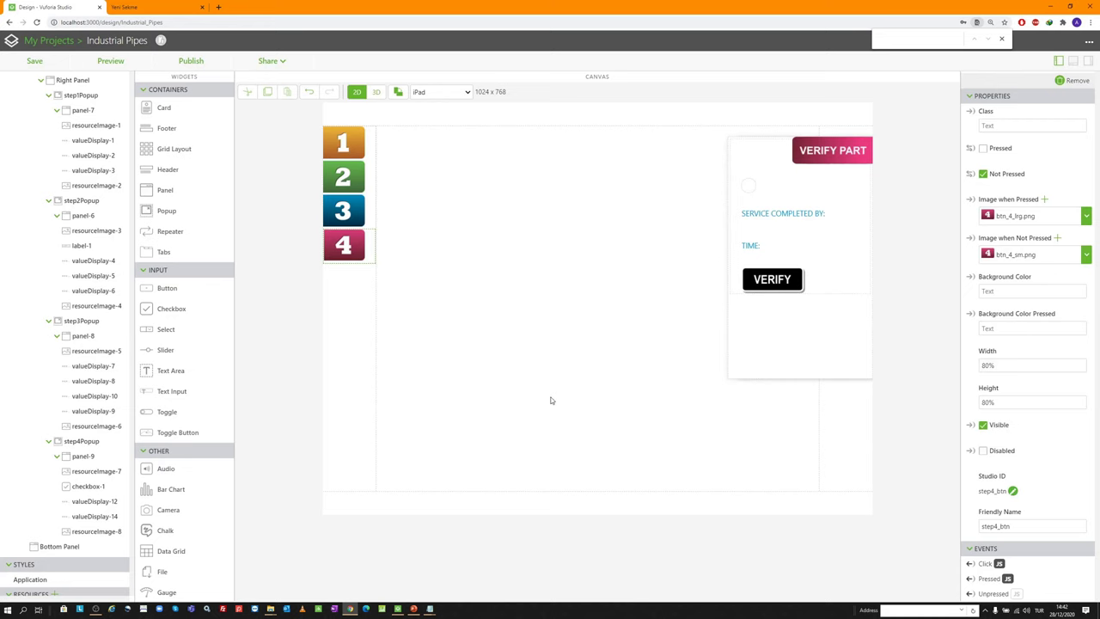
# Preview the project and toggle steps 1 and 2 to test the ID THE PART and ANALYZE PART panels
pyautogui.click(35, 61)
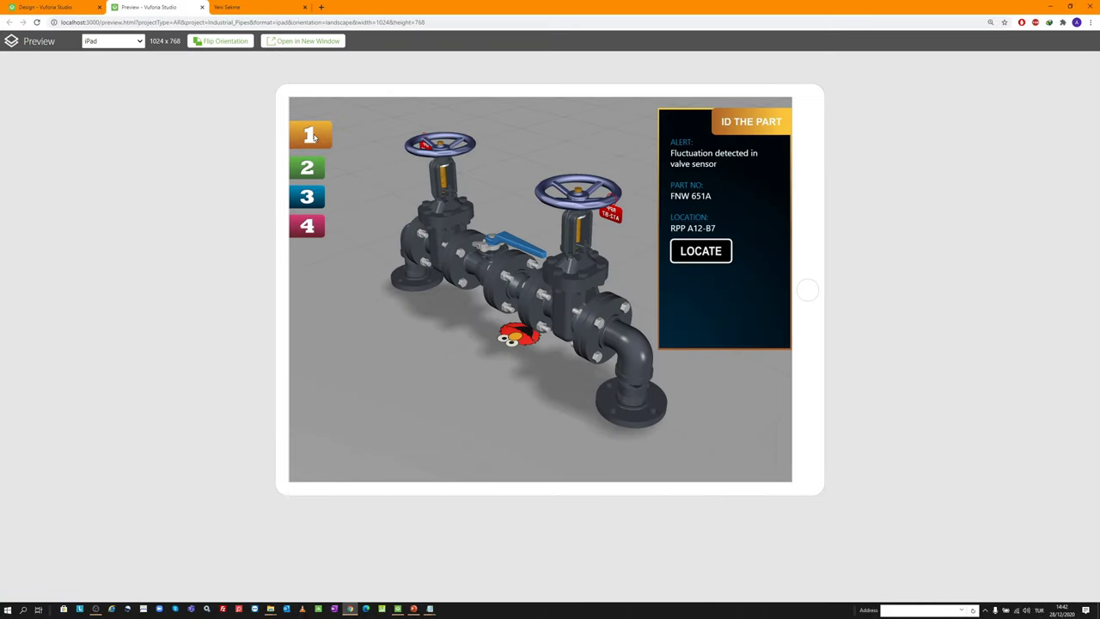
pyautogui.click(311, 135)
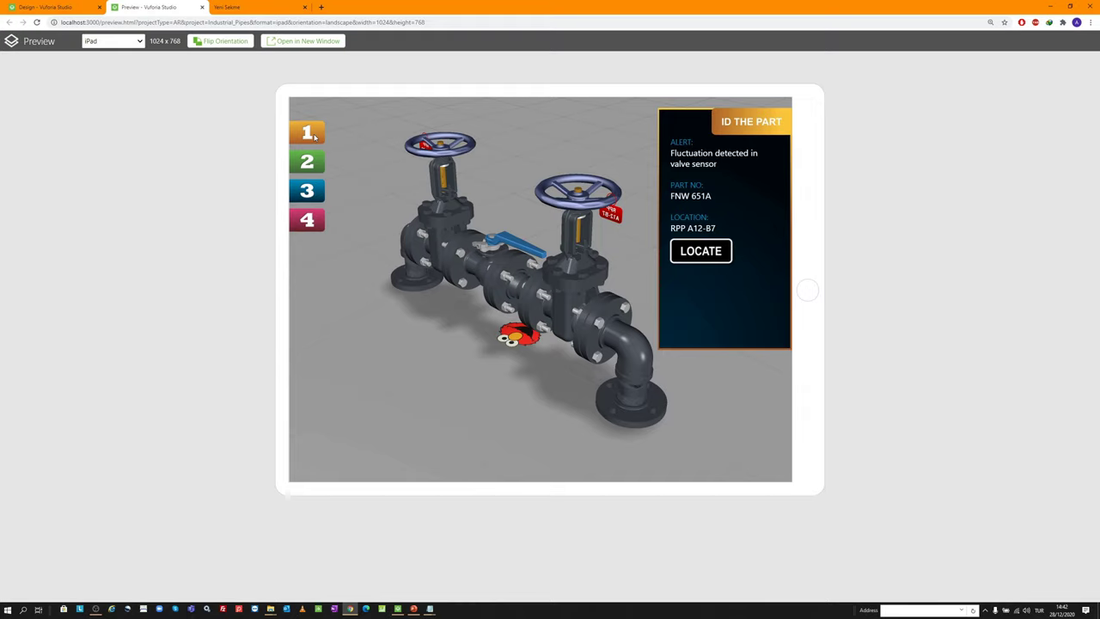
pyautogui.click(311, 163)
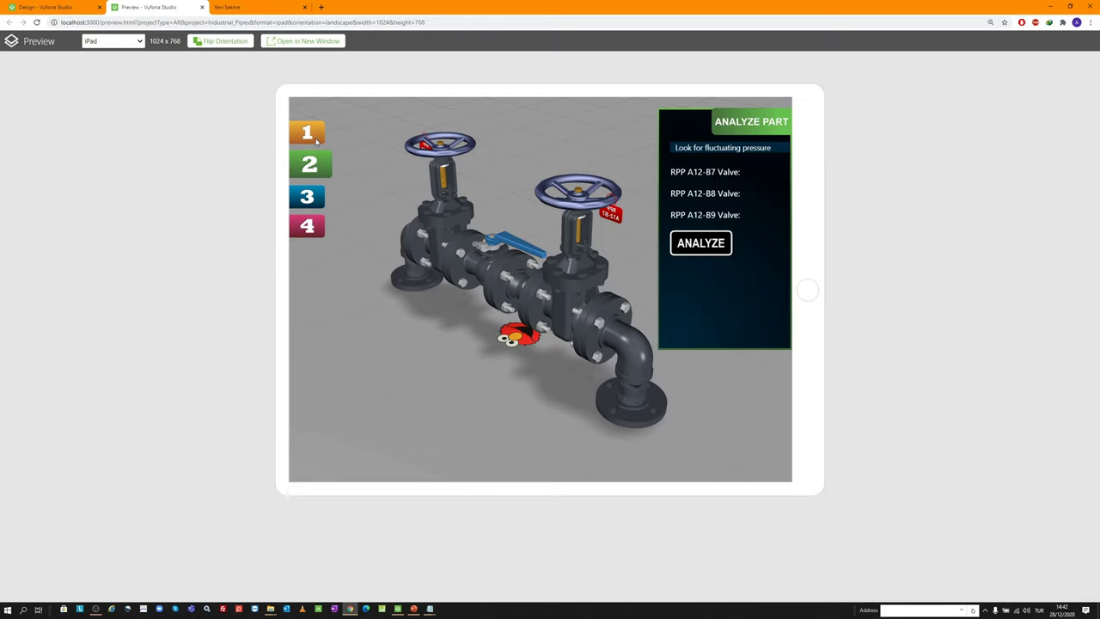
pyautogui.click(310, 133)
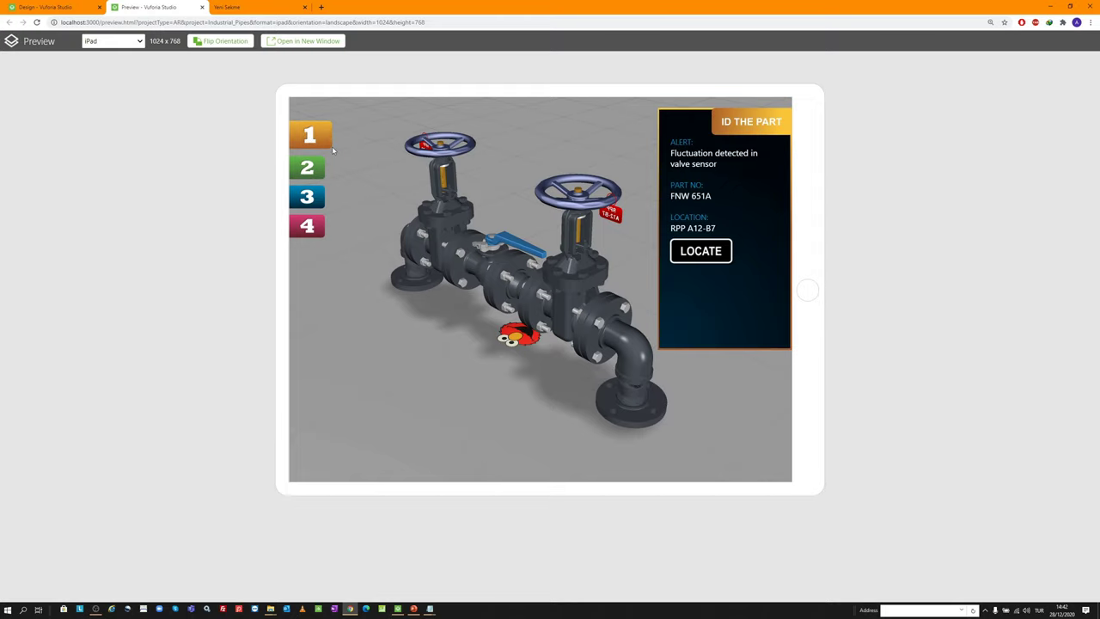
pyautogui.click(311, 138)
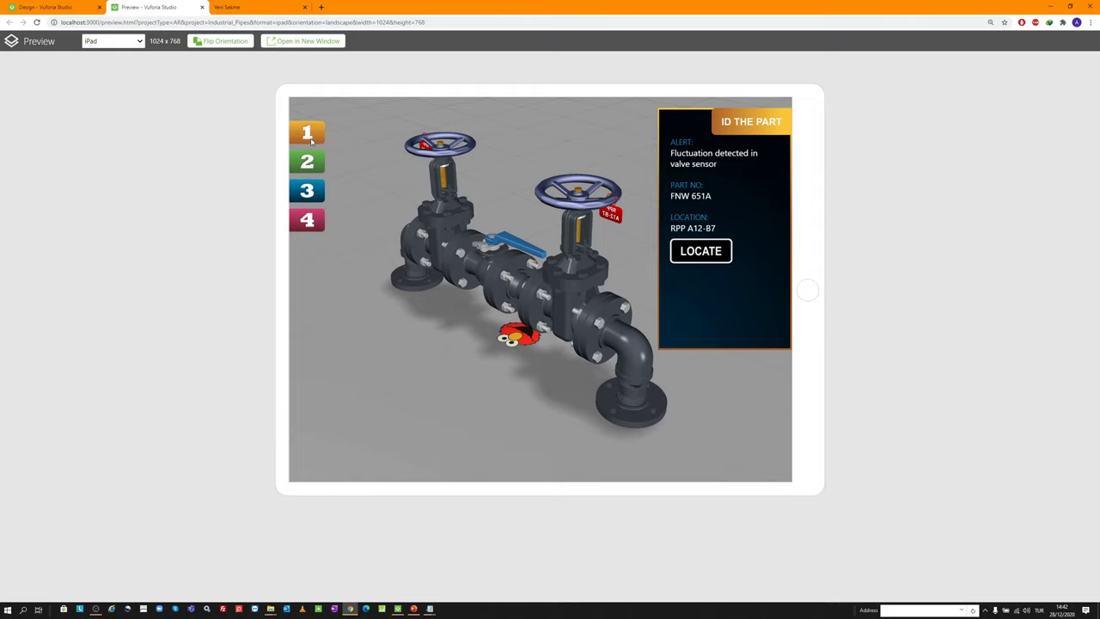
# Test the REPLACE PART and VERIFY PART panels with steps 3 and 4, then close the preview
pyautogui.click(311, 192)
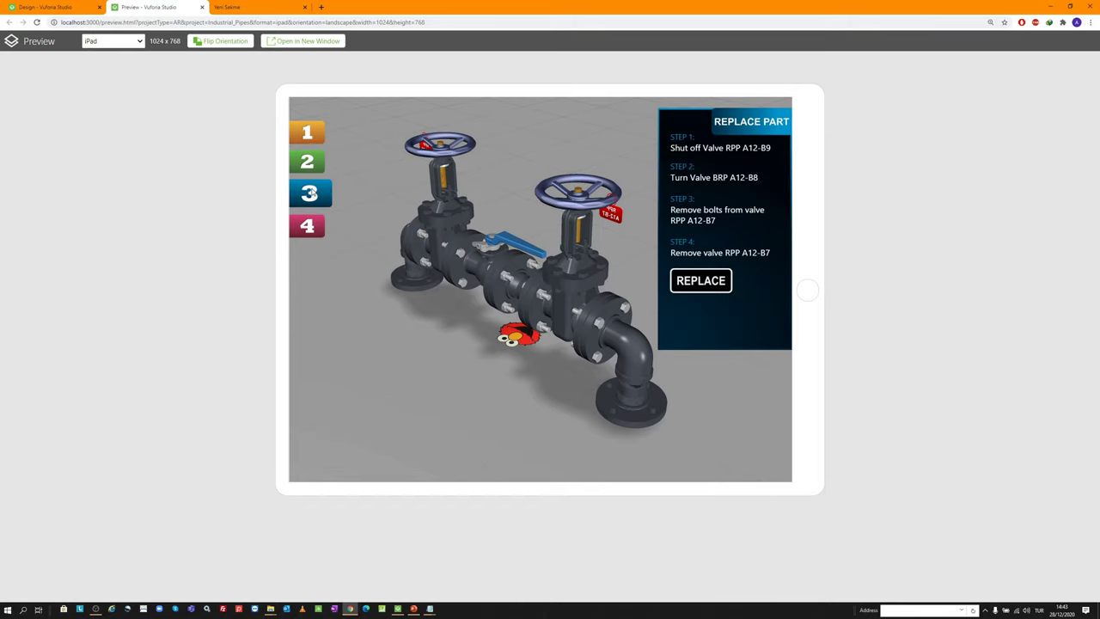
pyautogui.click(317, 166)
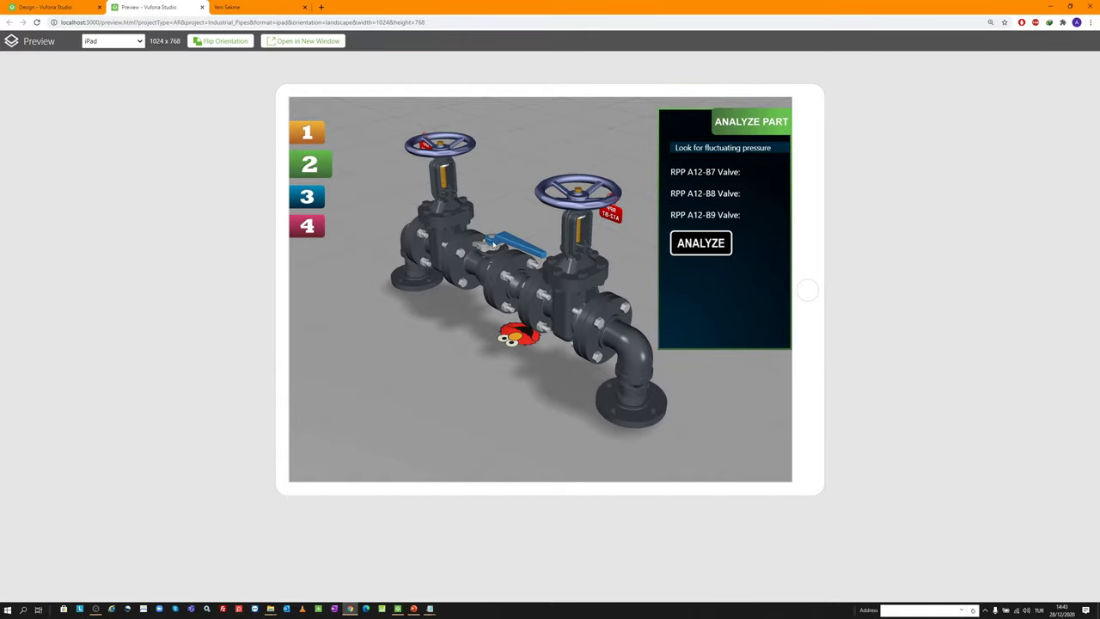
pyautogui.click(312, 220)
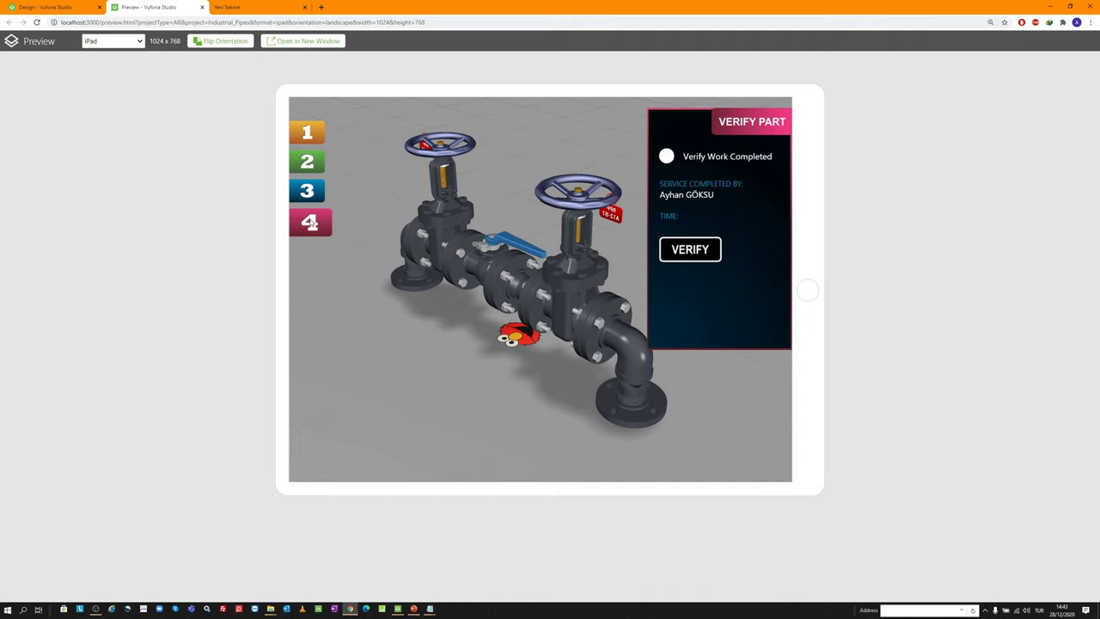
pyautogui.click(325, 165)
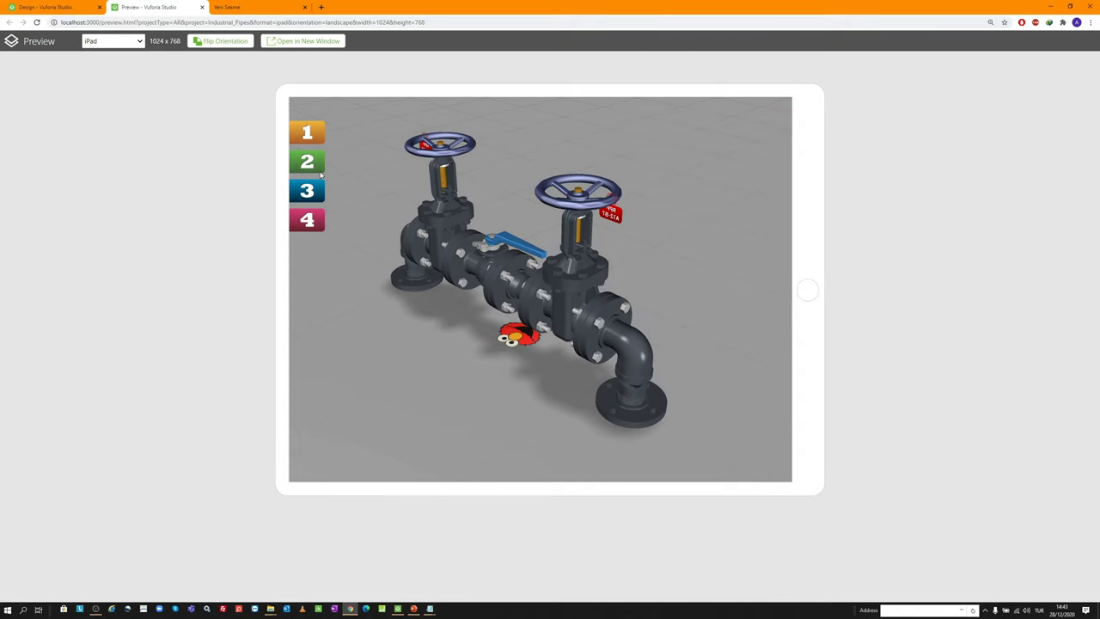
pyautogui.middleClick(152, 4)
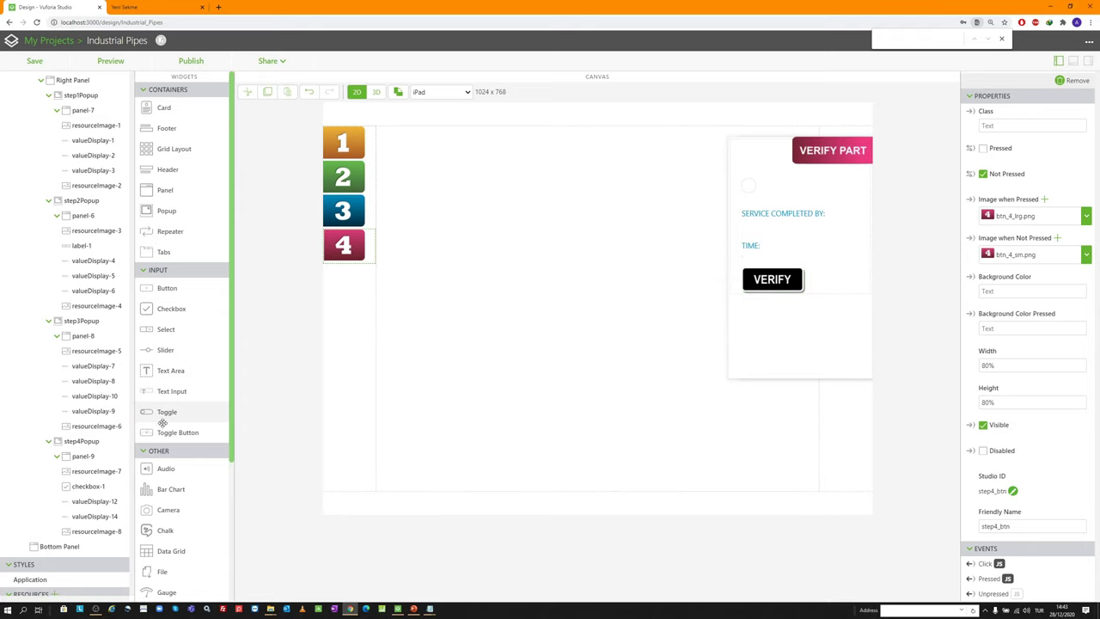
# Hide the VERIFY PART and REPLACE PART popups on the canvas and show ID THE PART
pyautogui.click(107, 442)
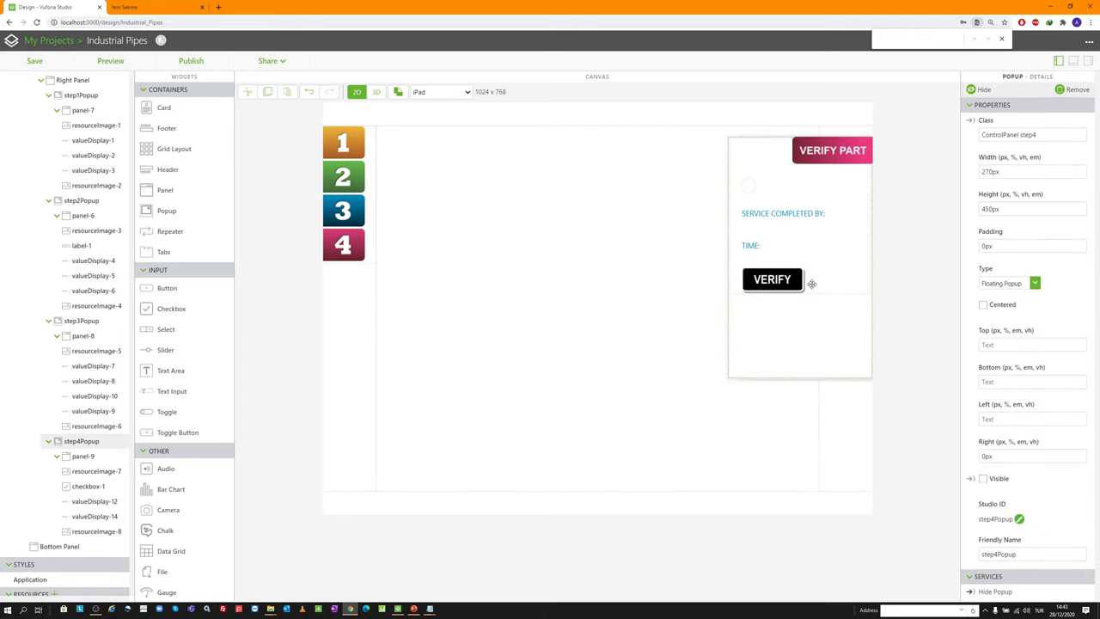
pyautogui.click(982, 91)
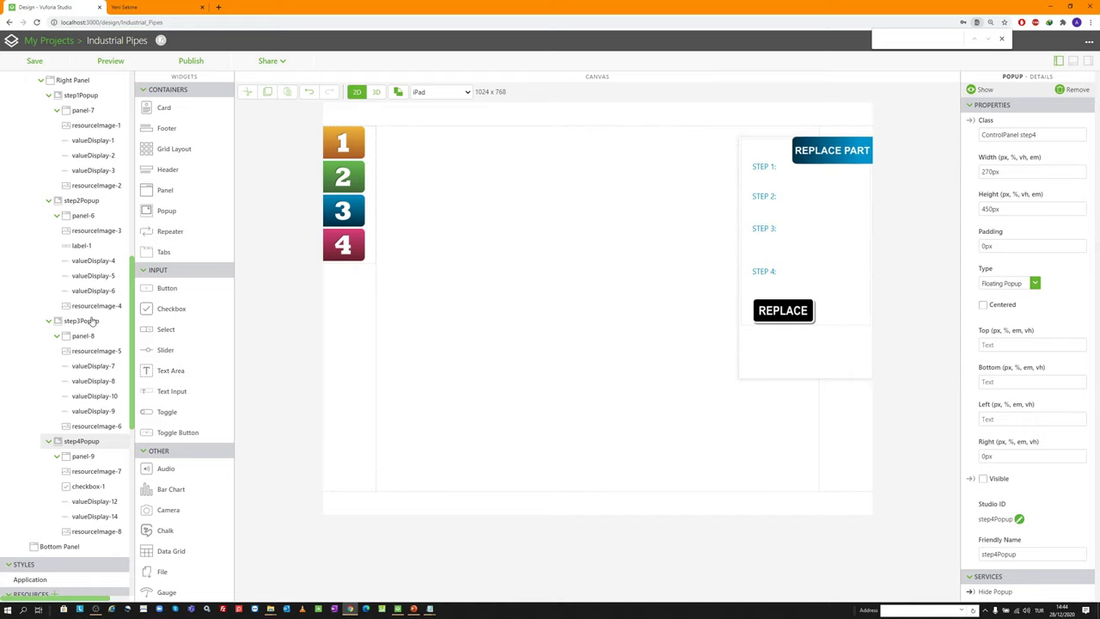
pyautogui.click(81, 320)
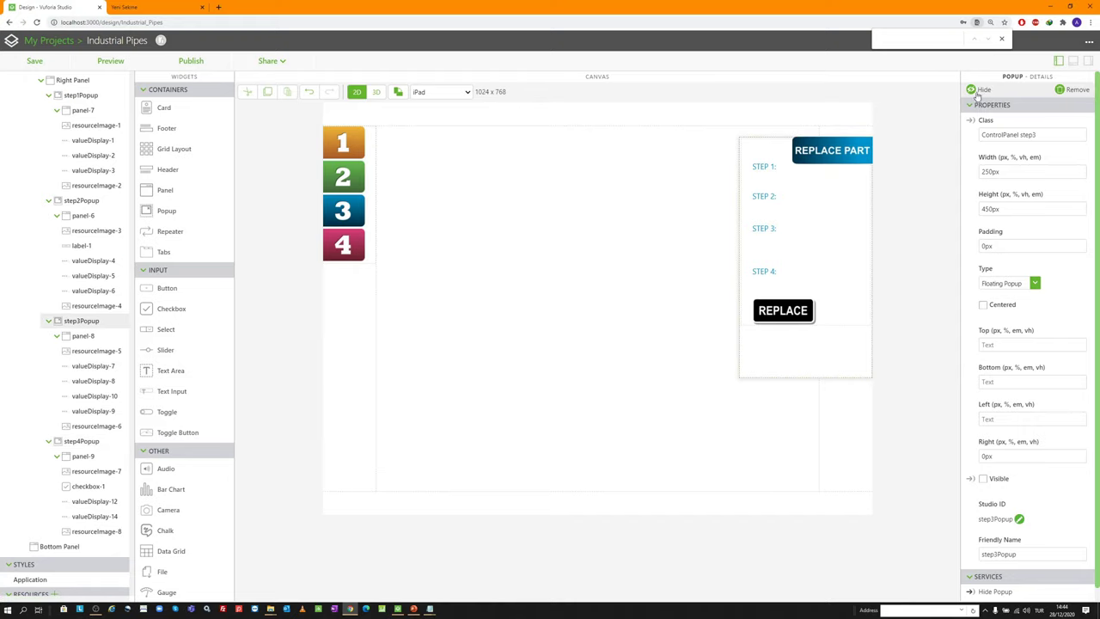
pyautogui.scroll(3, 86, 301)
pyautogui.click(81, 224)
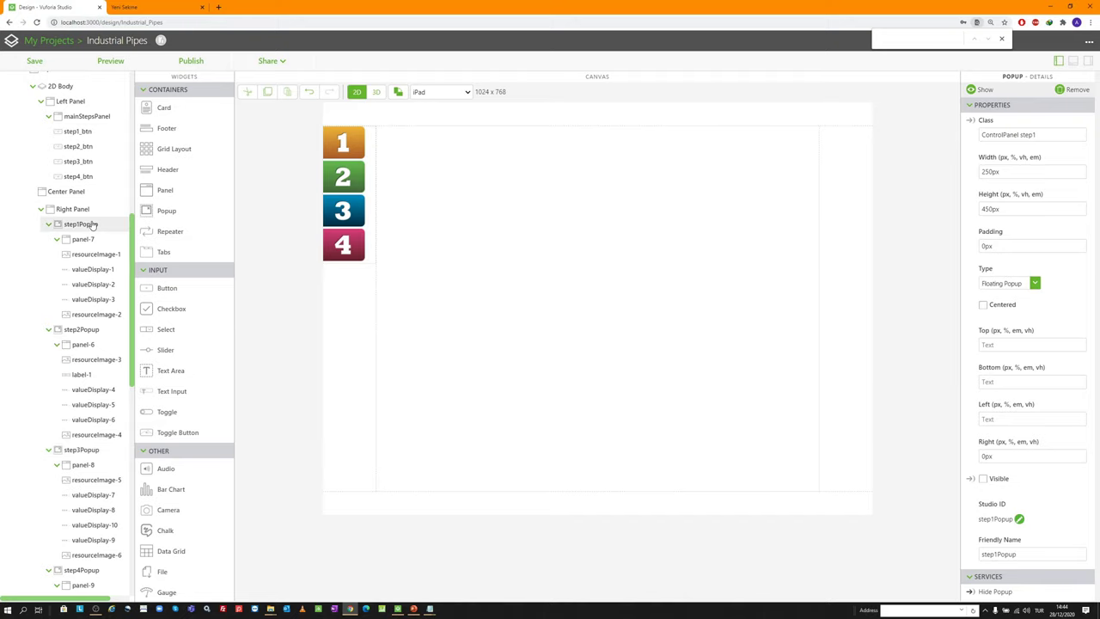
pyautogui.click(980, 90)
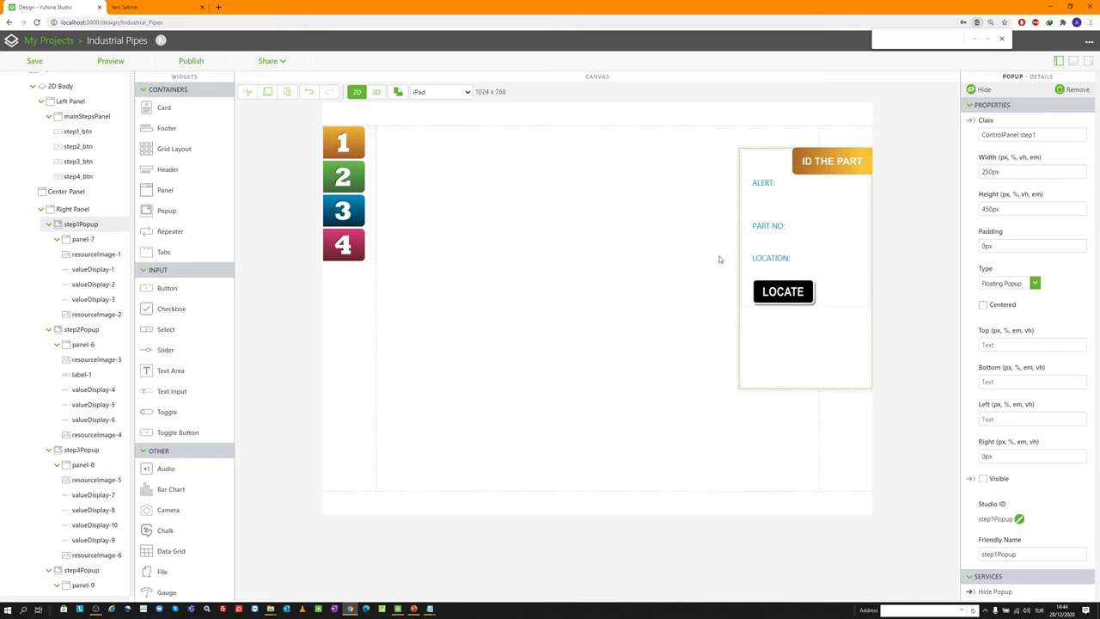
# Look at the 3D scene, return to the 2D layout, and open Home.js
pyautogui.click(376, 92)
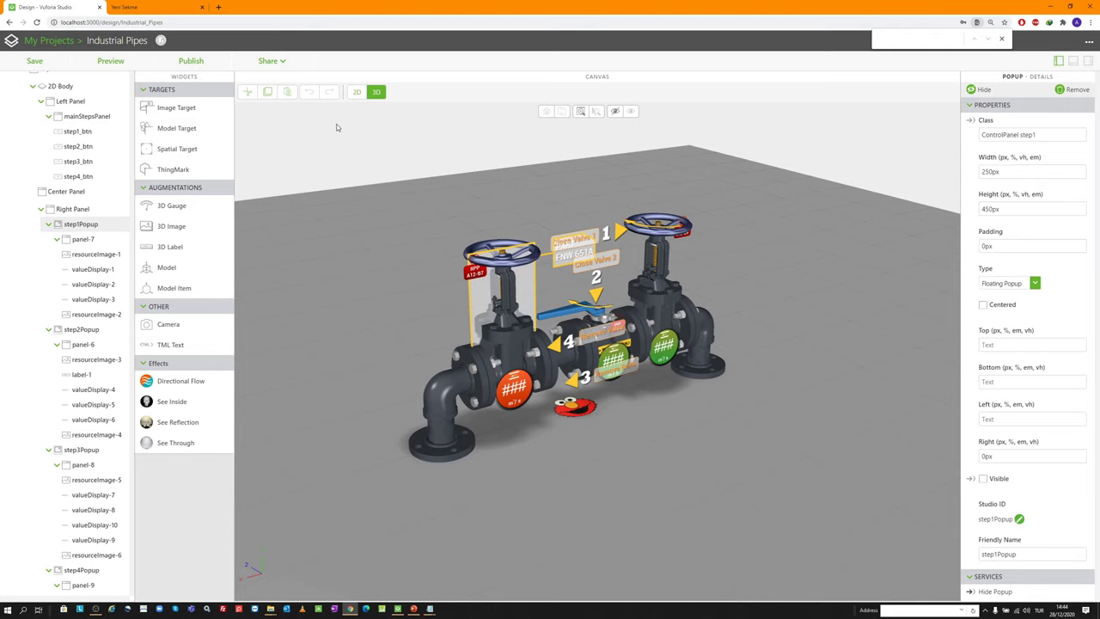
pyautogui.click(359, 92)
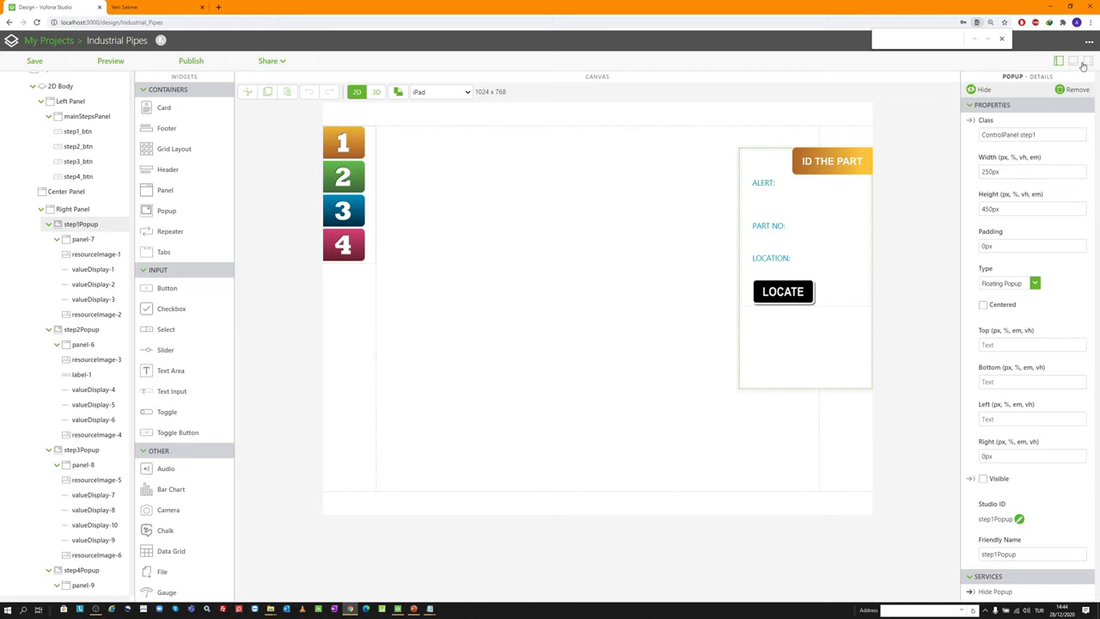
pyautogui.scroll(-1, 1020, 526)
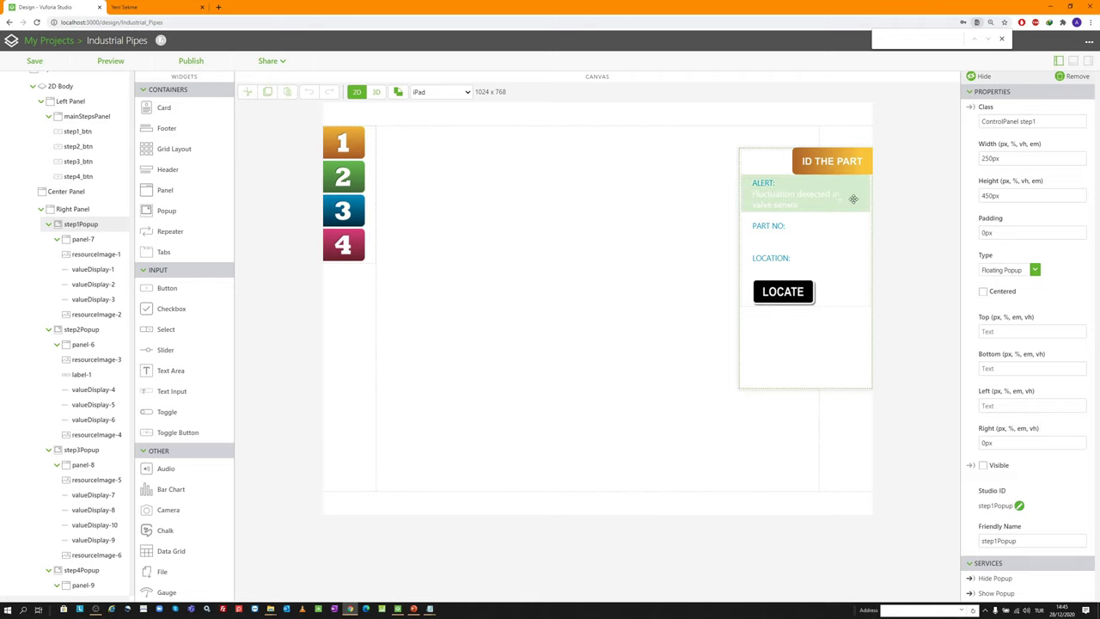
pyautogui.scroll(10, 73, 163)
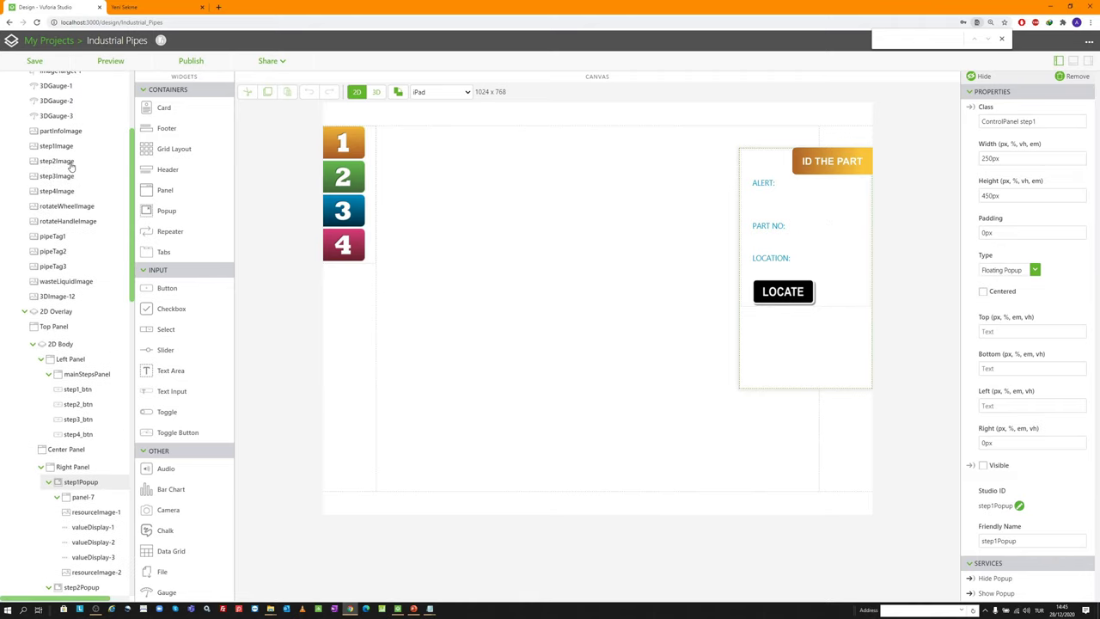
pyautogui.click(50, 195)
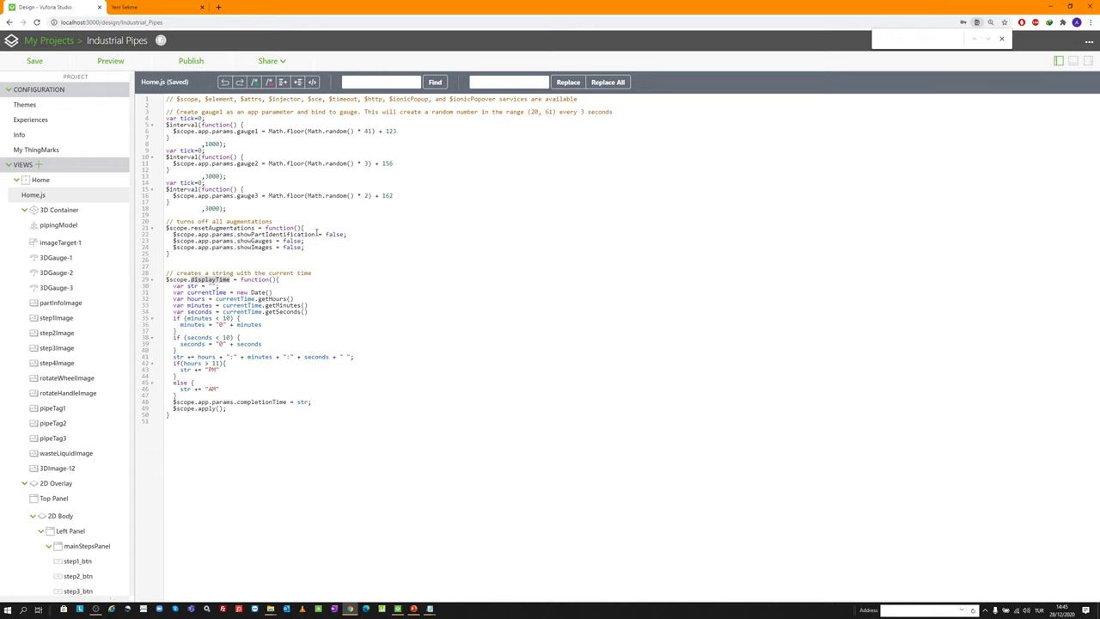
# Copy the showPartIdentification name, then bind that parameter to partInfoImage's Visible property in the 3D view
pyautogui.moveTo(316, 234); pyautogui.dragTo(236, 234)
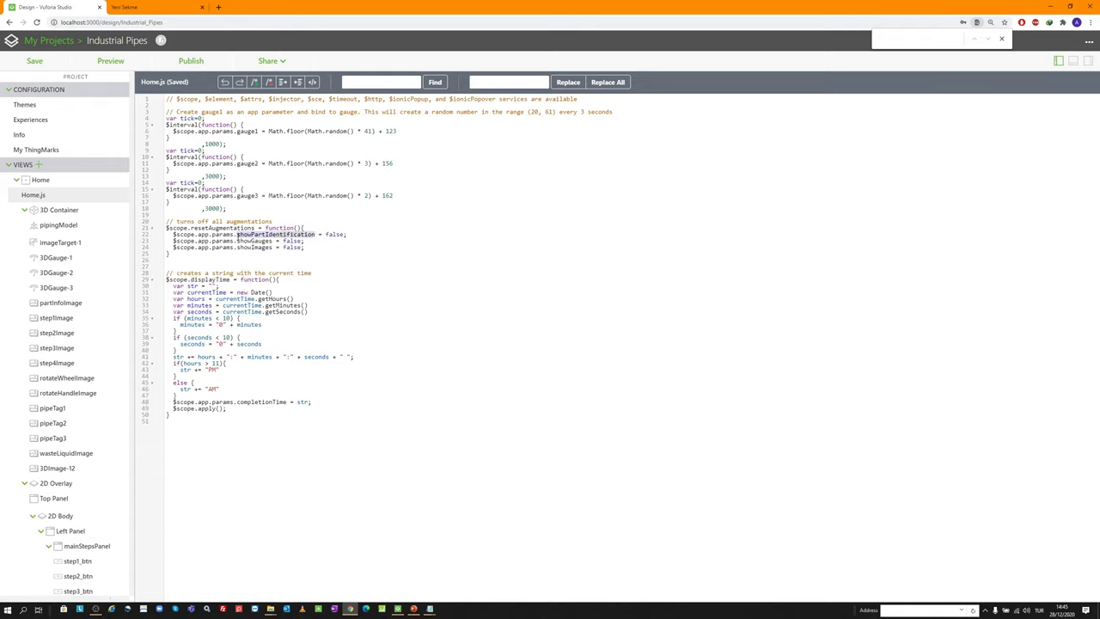
pyautogui.click(43, 180)
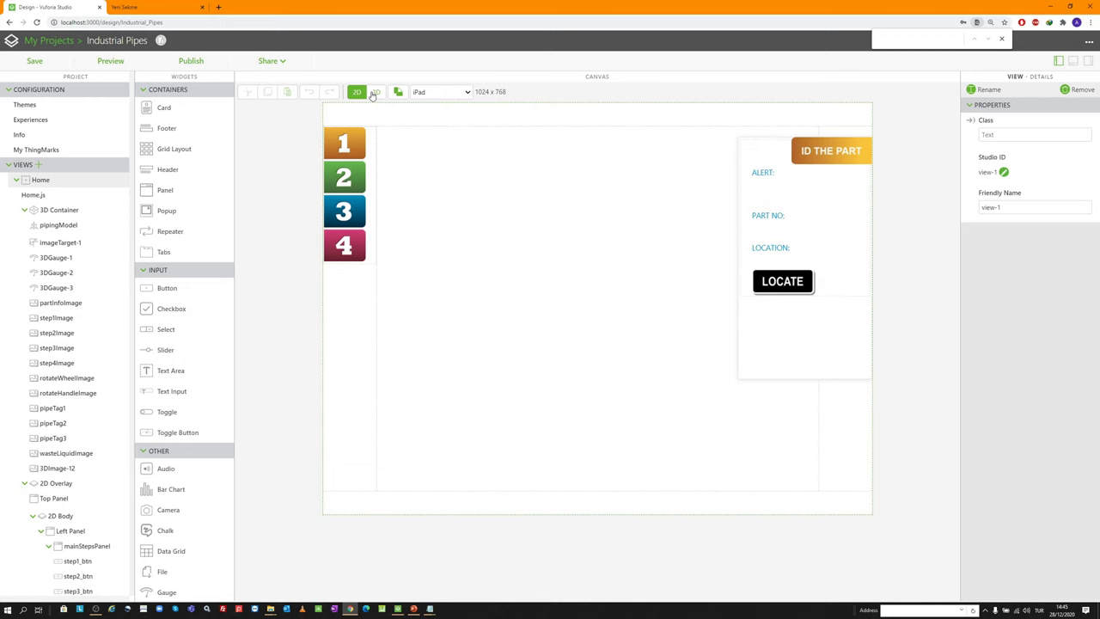
pyautogui.click(376, 91)
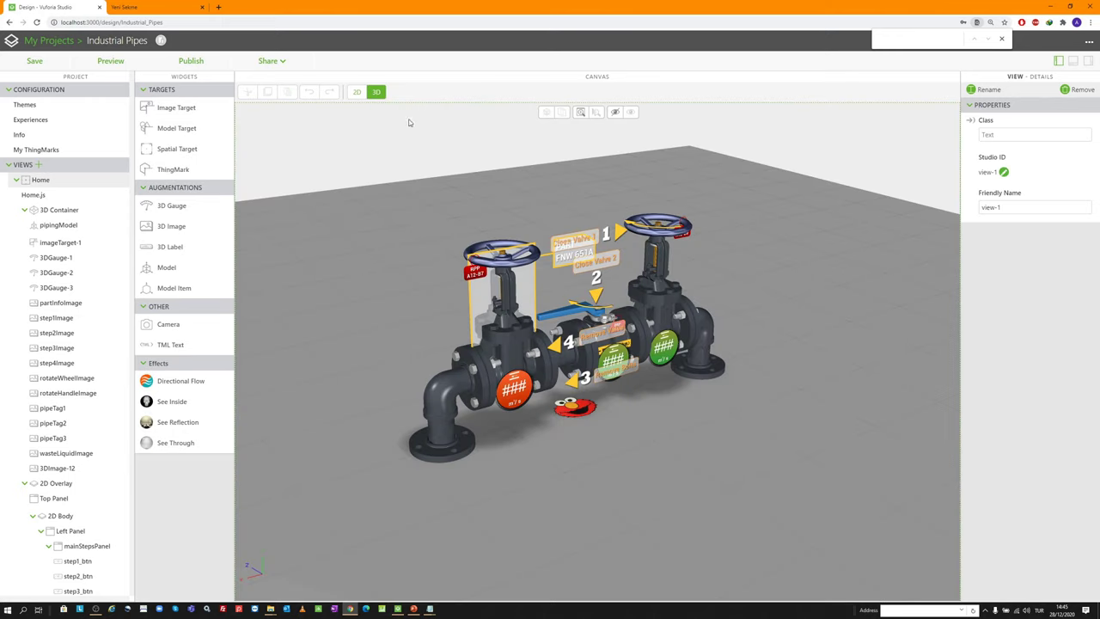
pyautogui.click(1087, 62)
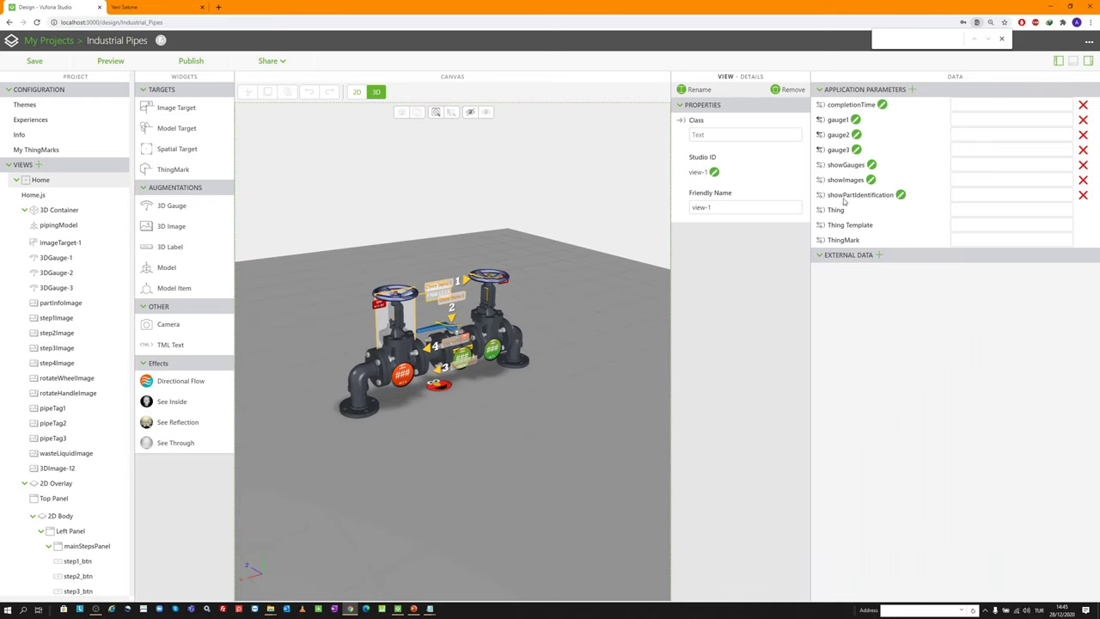
pyautogui.scroll(3, 412, 278)
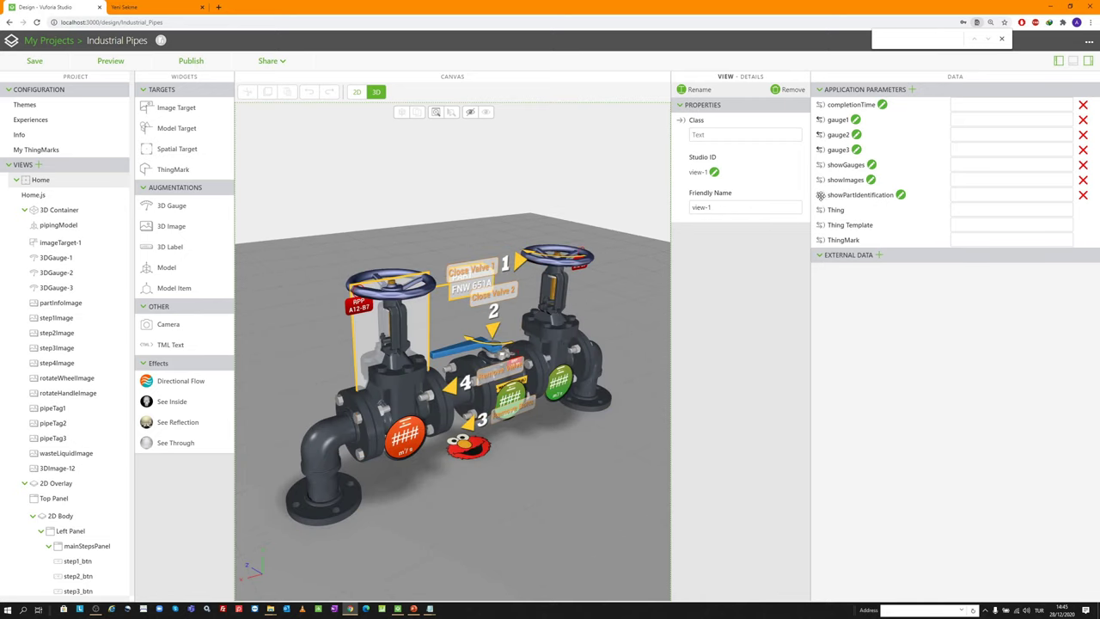
pyautogui.moveTo(420, 318); pyautogui.dragTo(420, 319)
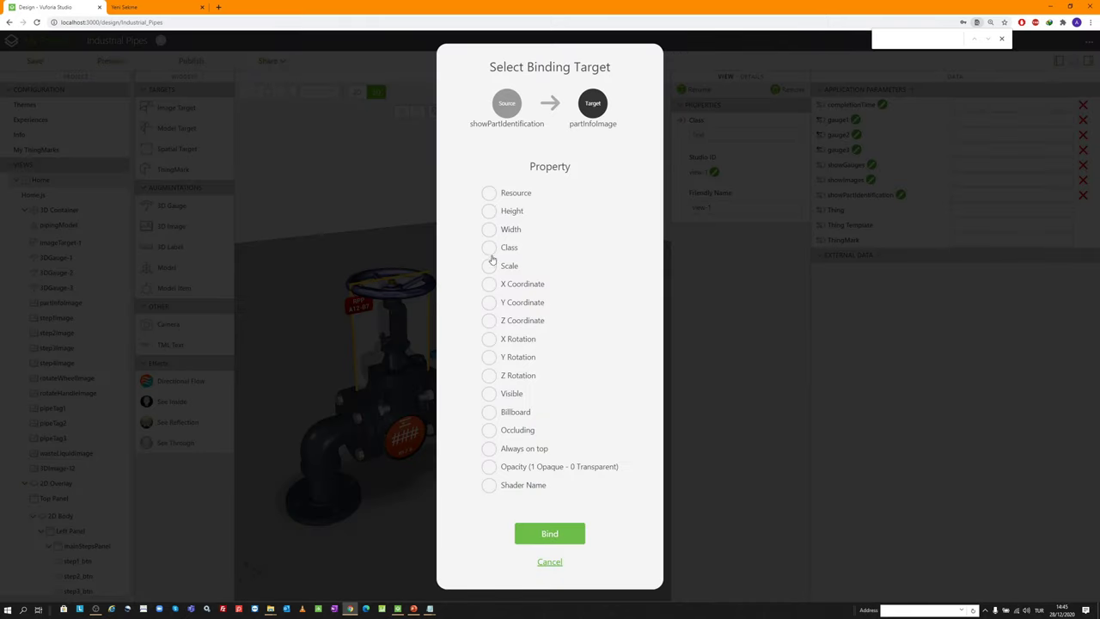
pyautogui.click(493, 397)
pyautogui.click(547, 535)
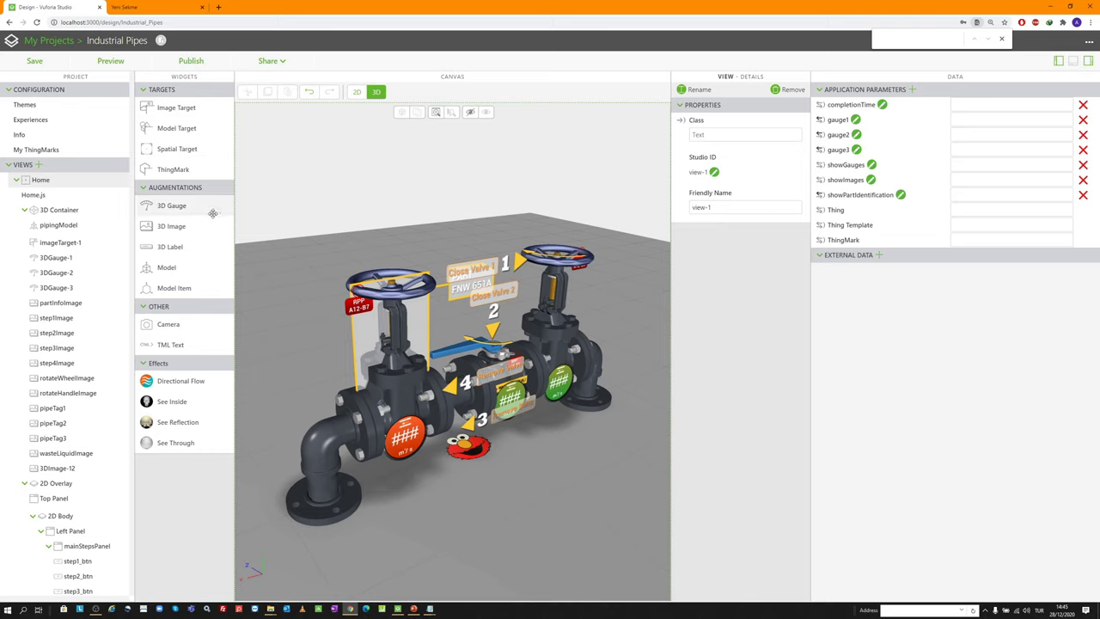
# In the 2D layout, select the LOCATE image and start typing its Click event expression
pyautogui.click(356, 92)
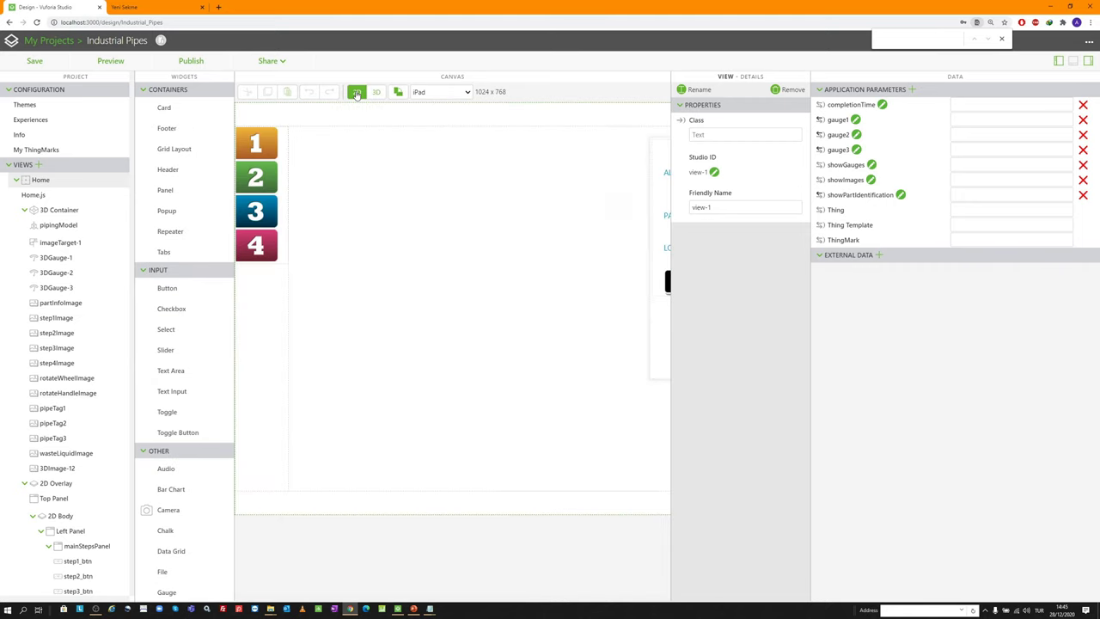
pyautogui.hotkey('ctrl', '-')
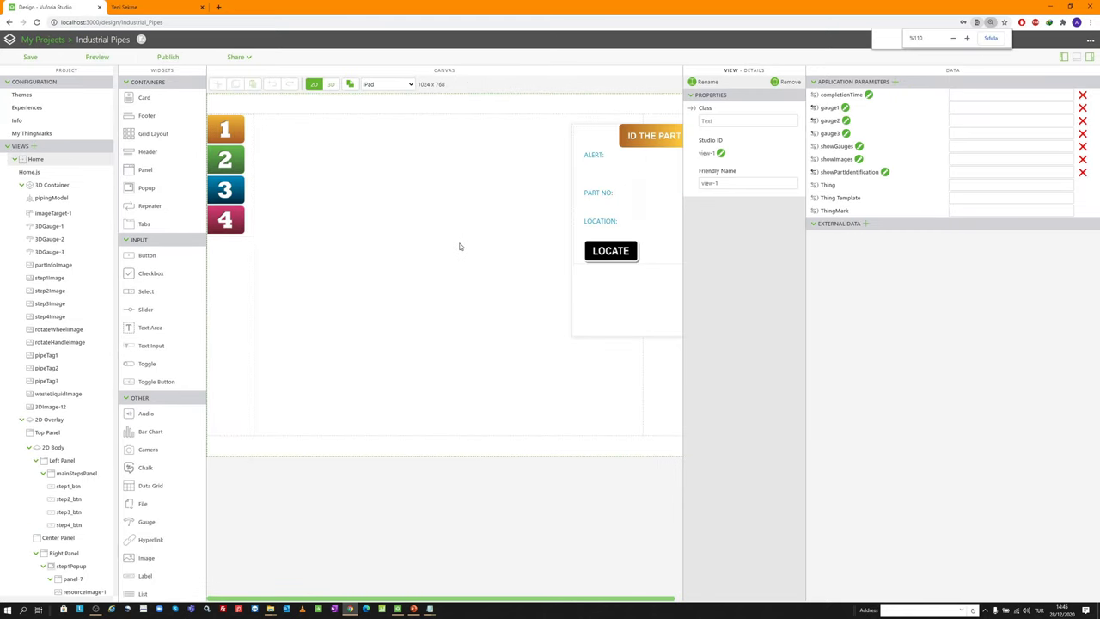
pyautogui.click(596, 250)
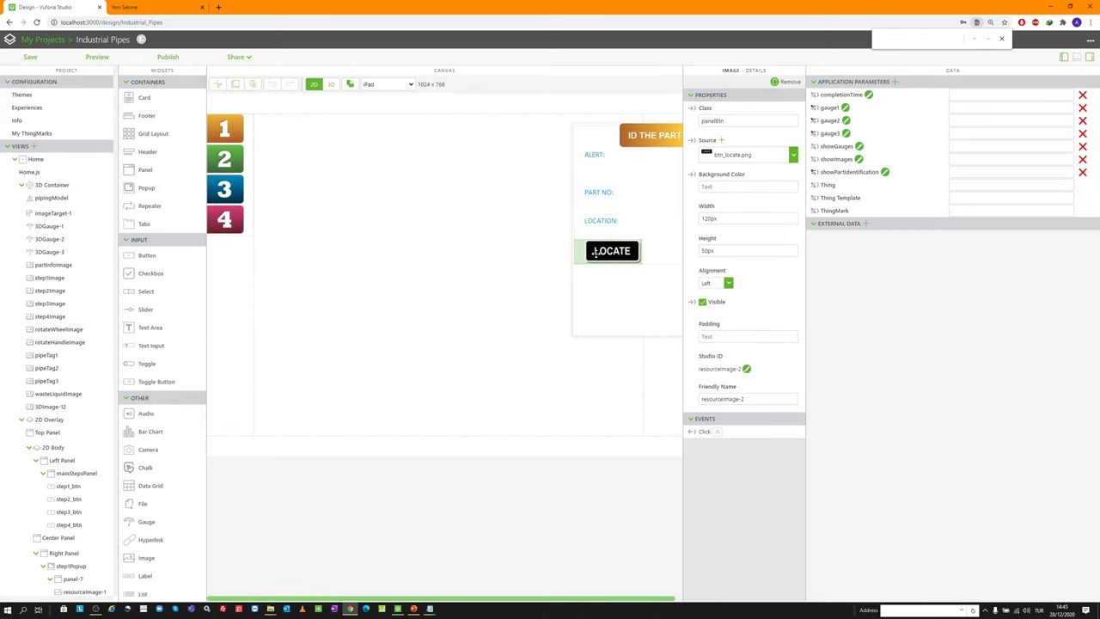
pyautogui.click(711, 432)
pyautogui.click(721, 447)
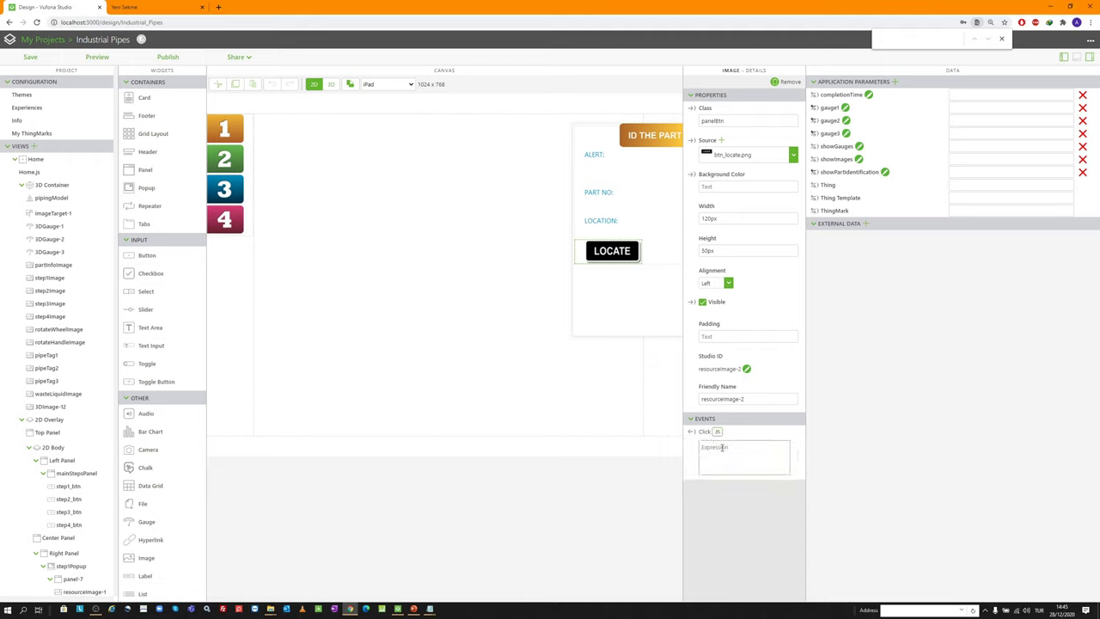
pyautogui.write('sc')
# Complete the LOCATE Click expression as app.params.showPartIdentification=true; and launch Preview
pyautogui.click(885, 172)
pyautogui.hotkey('ctrl', 'c')
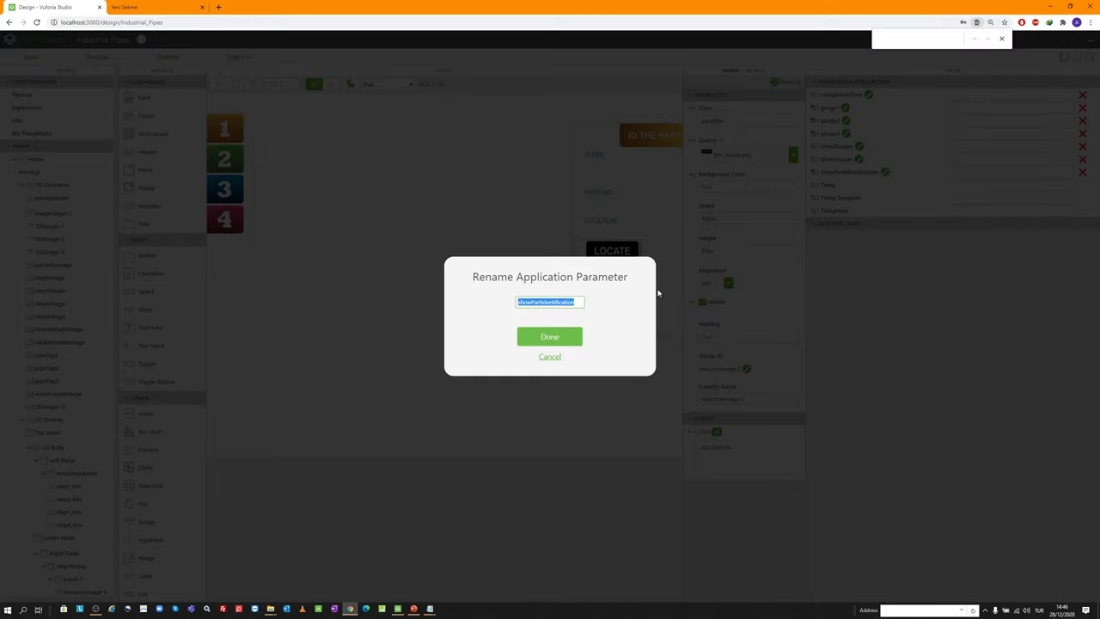
pyautogui.click(570, 340)
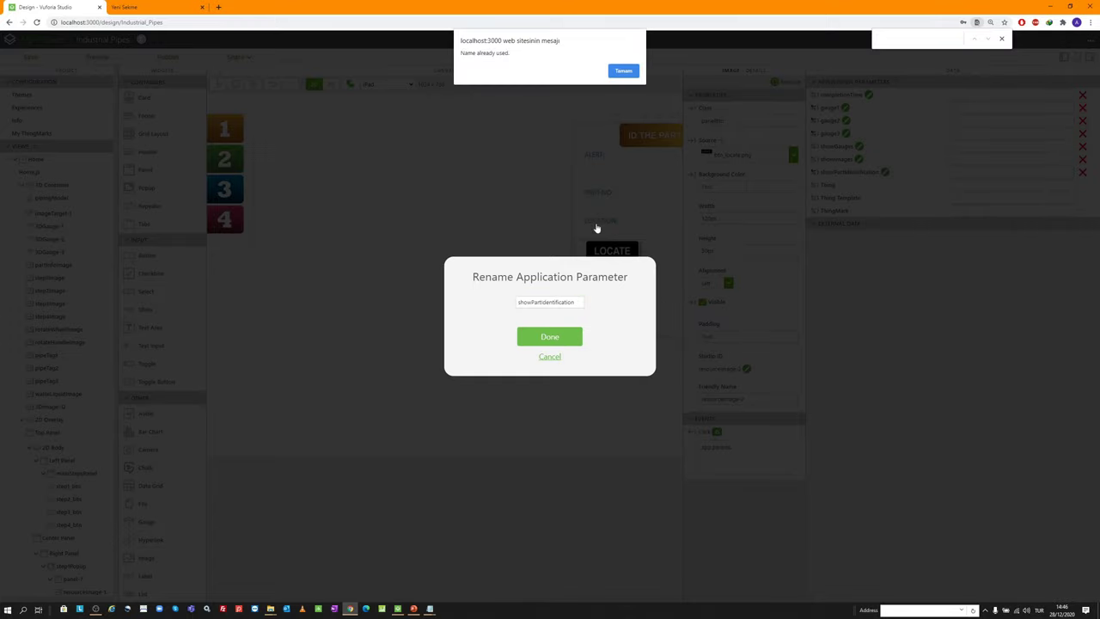
pyautogui.click(616, 72)
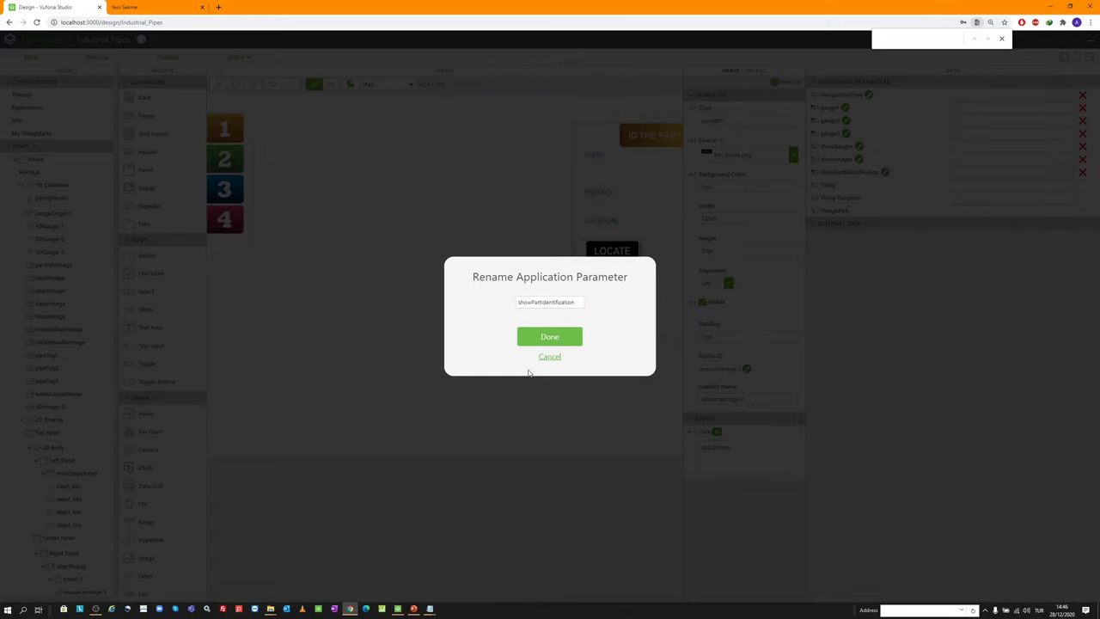
pyautogui.click(550, 356)
pyautogui.click(736, 447)
pyautogui.hotkey('ctrl', 'v')
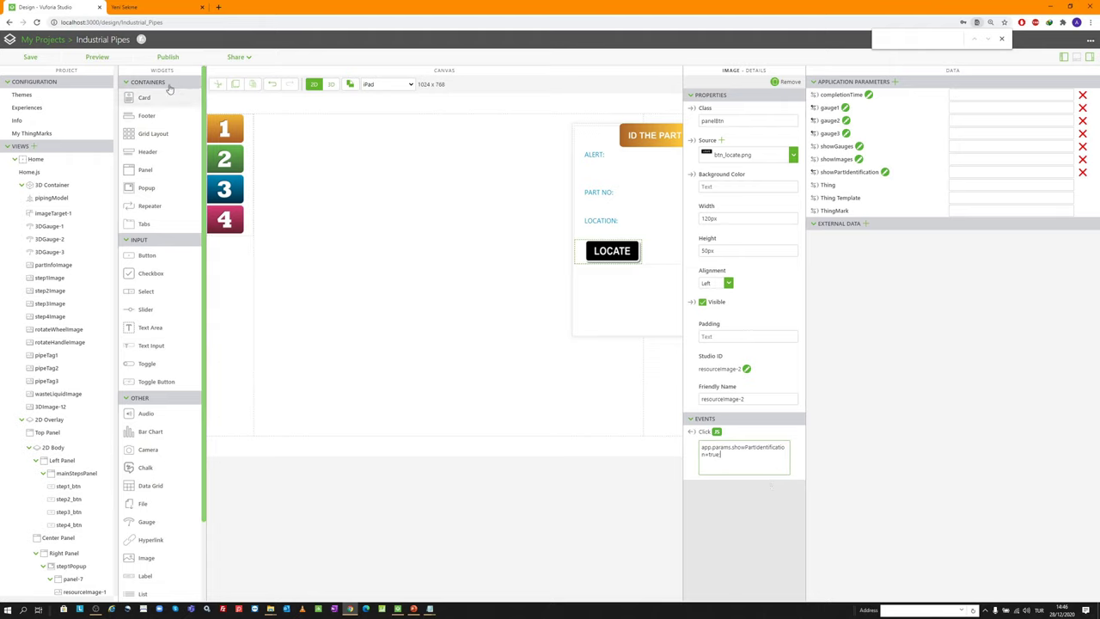
pyautogui.click(96, 57)
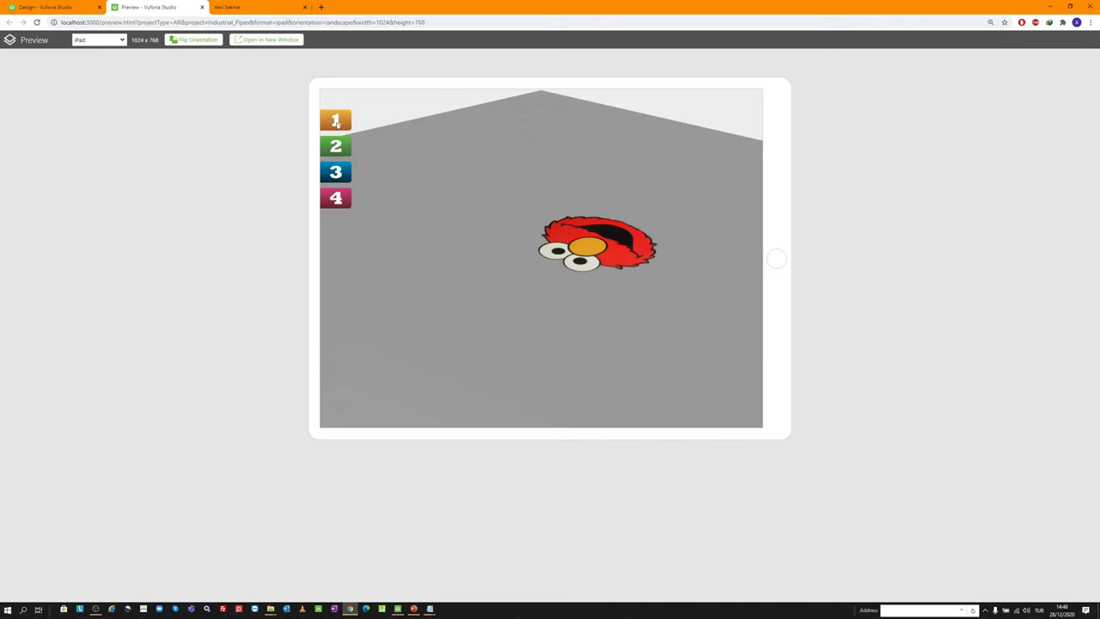
# Press step 1 and LOCATE to reveal the part info image, orbit the pipe, then close the preview
pyautogui.click(336, 123)
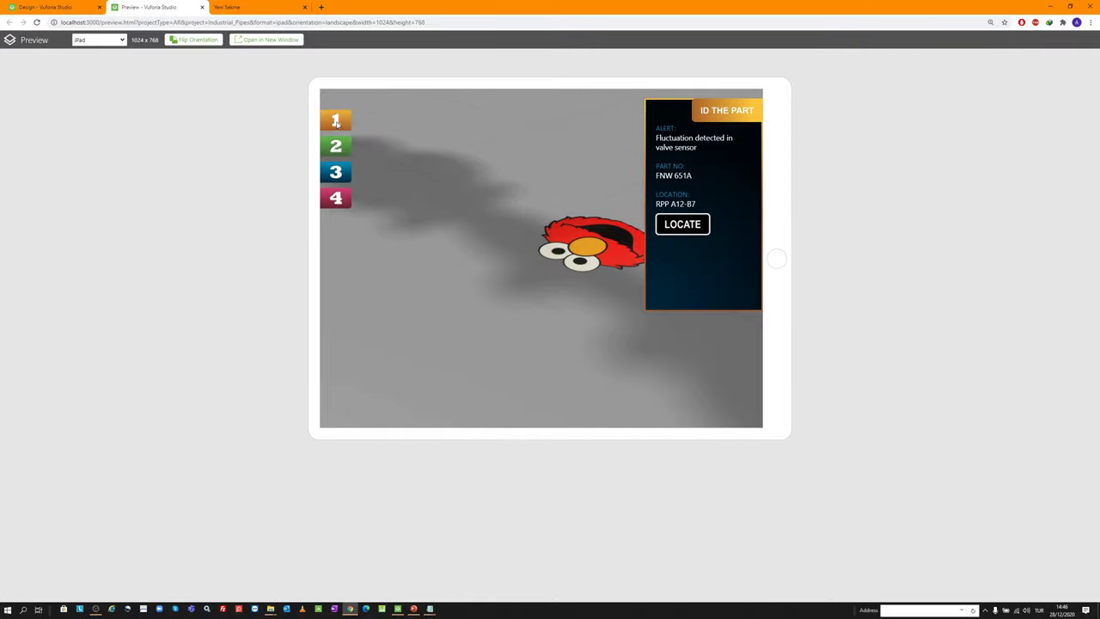
pyautogui.click(692, 225)
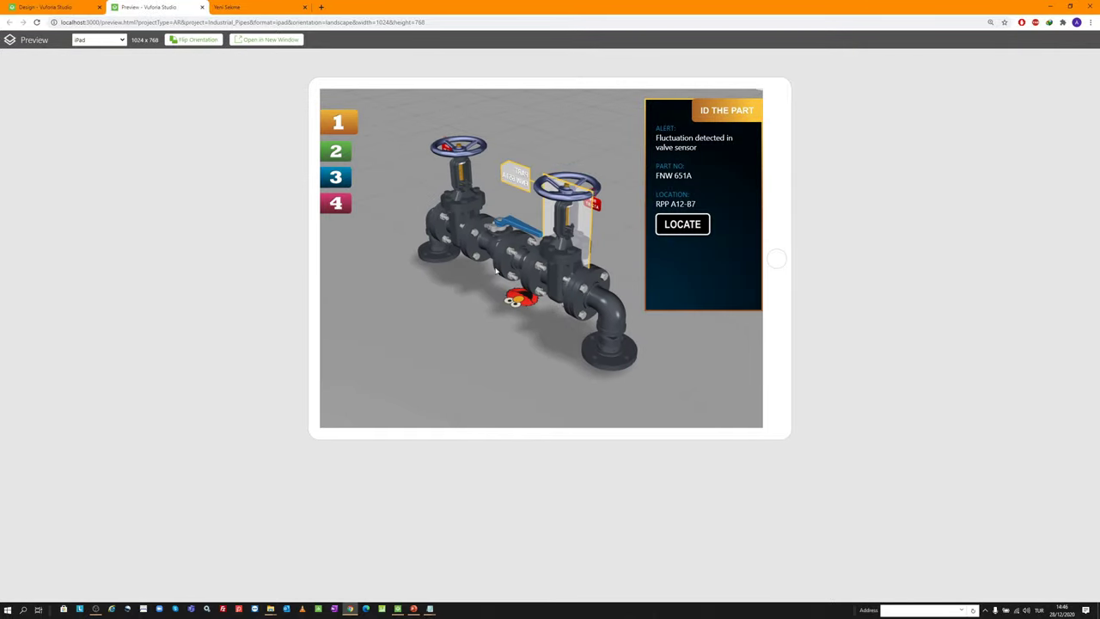
pyautogui.moveTo(495, 270); pyautogui.dragTo(289, 227, button='right')
pyautogui.click(496, 158)
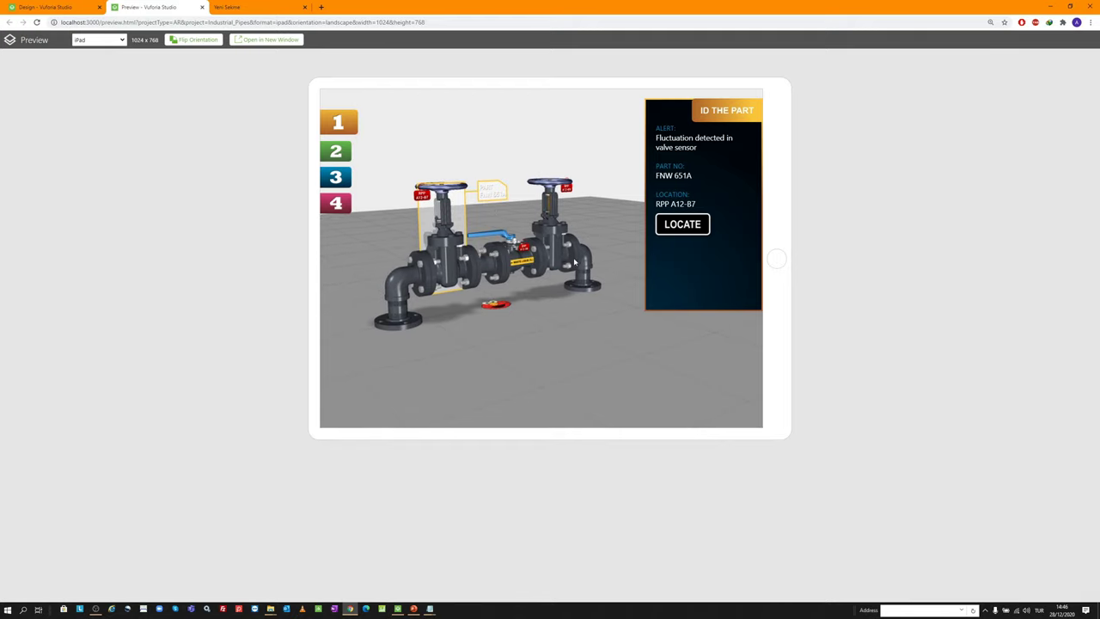
pyautogui.click(337, 121)
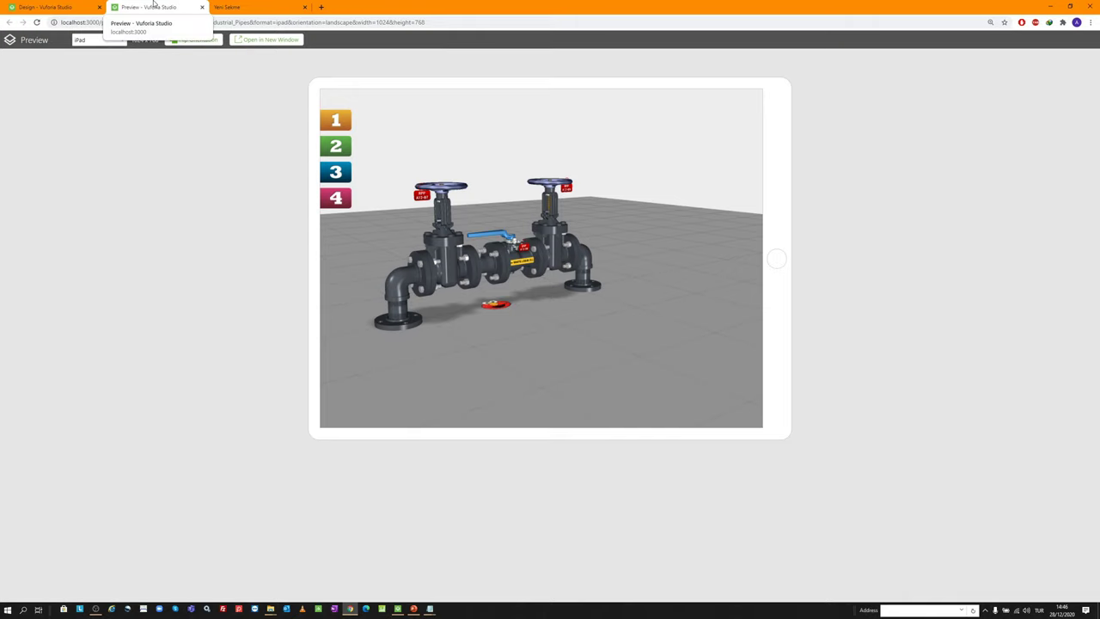
pyautogui.click(202, 7)
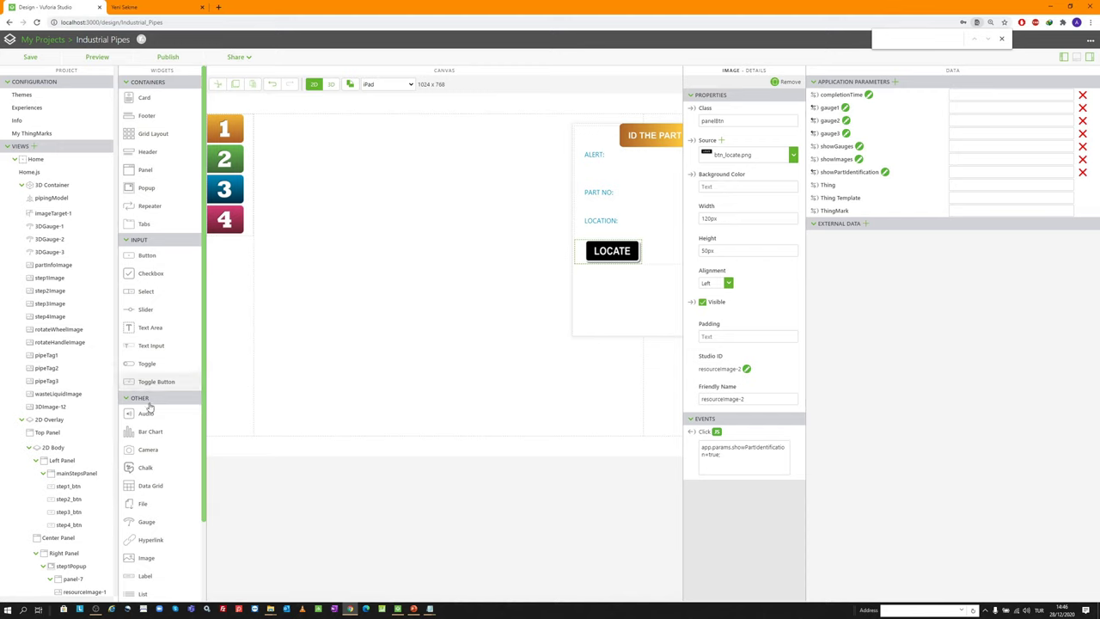
# Hide step1Popup and show step2Popup with its ANALYZE PART panel on the 2D canvas
pyautogui.scroll(-3, 73, 423)
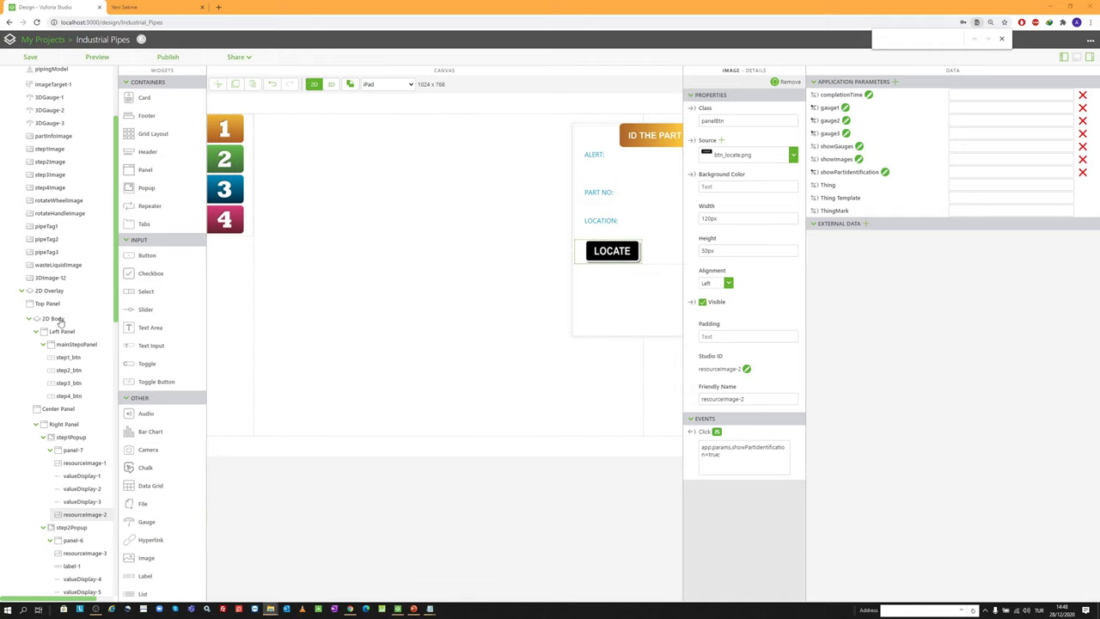
pyautogui.click(79, 438)
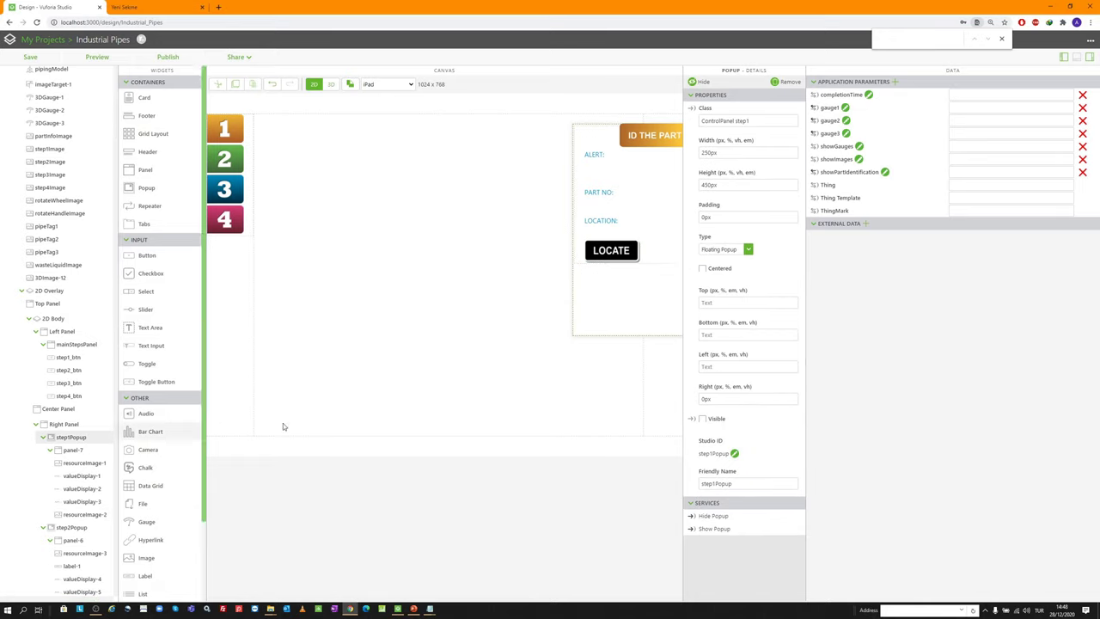
pyautogui.click(703, 81)
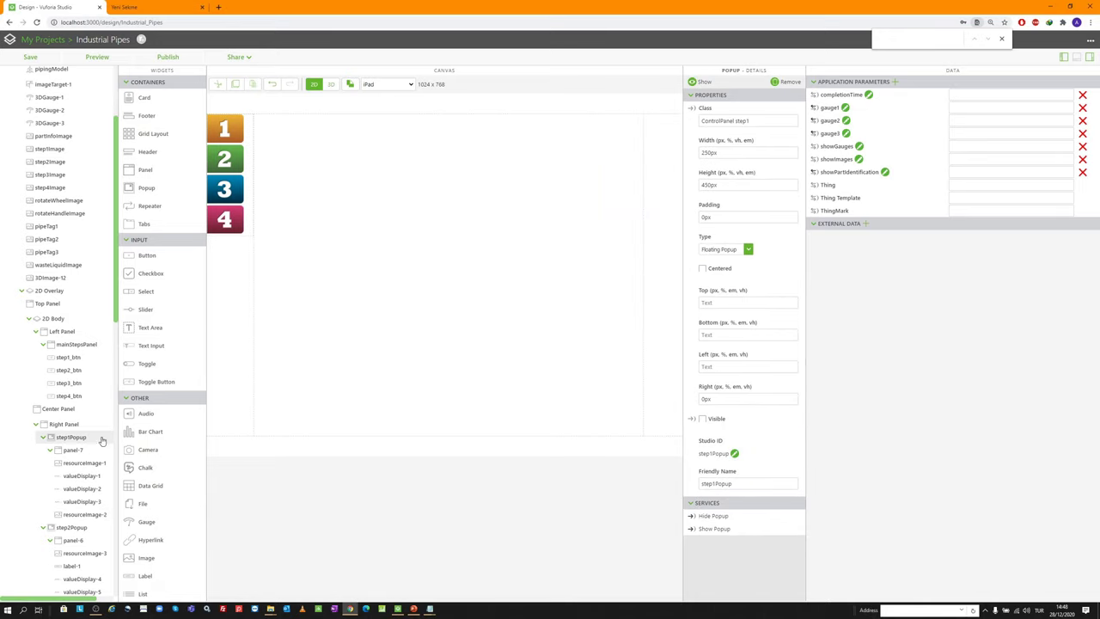
pyautogui.click(72, 527)
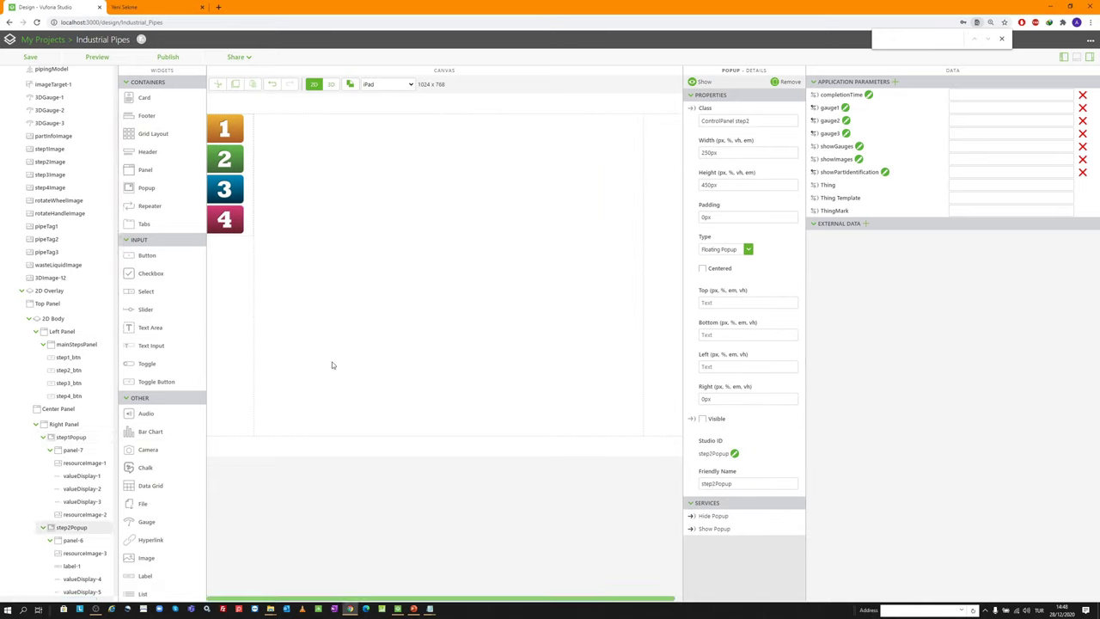
pyautogui.click(699, 81)
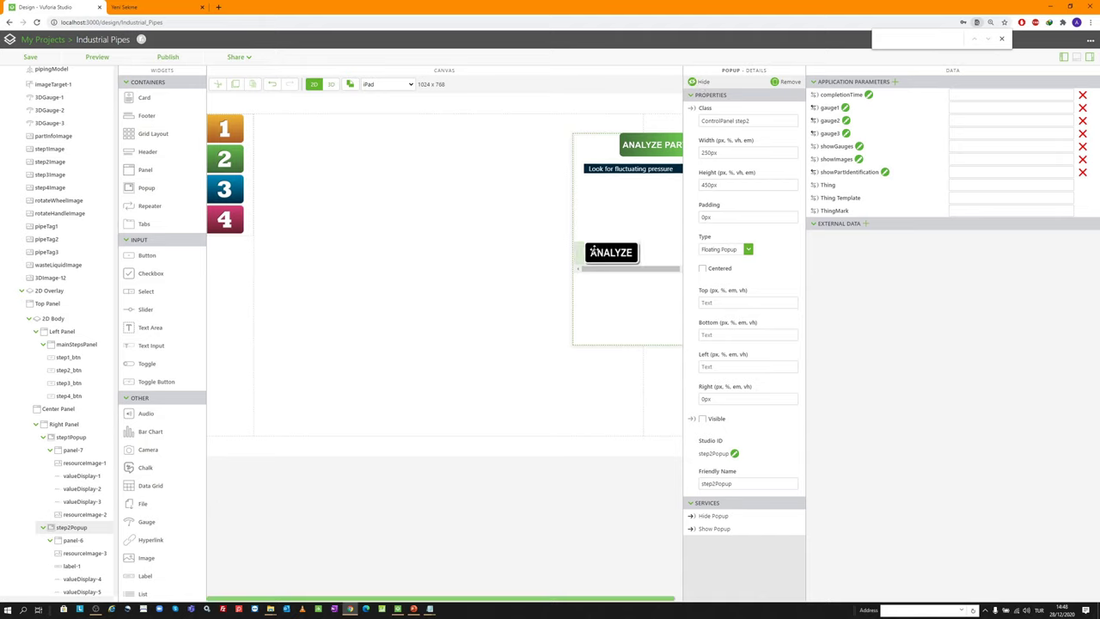
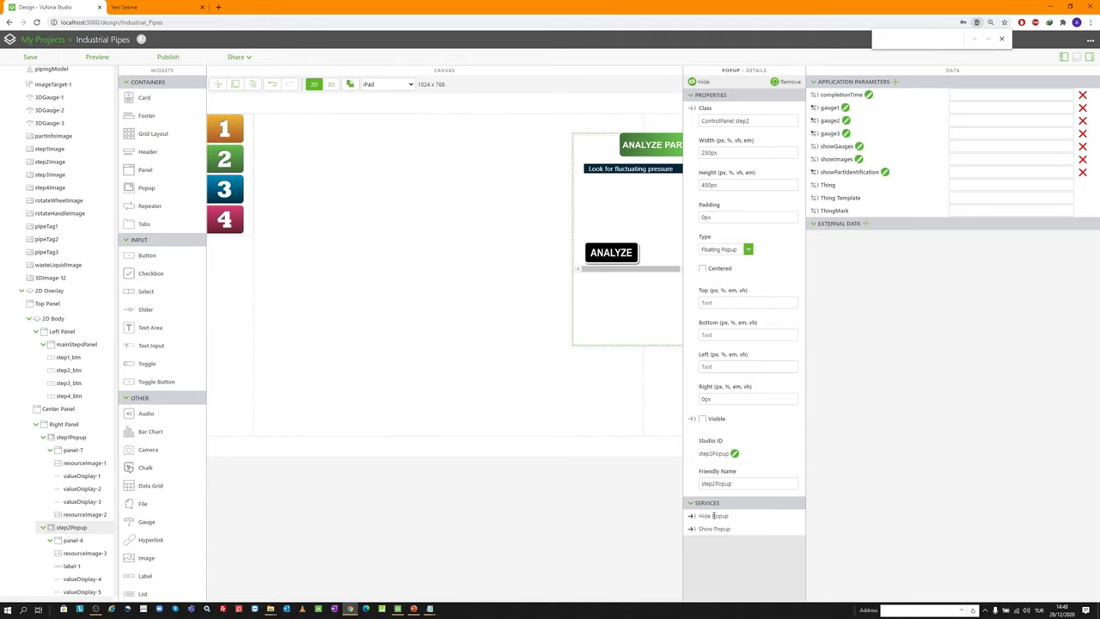
# In the 3D view, bind showGauges to the Visible property of each of the three pipe gauges
pyautogui.click(610, 244)
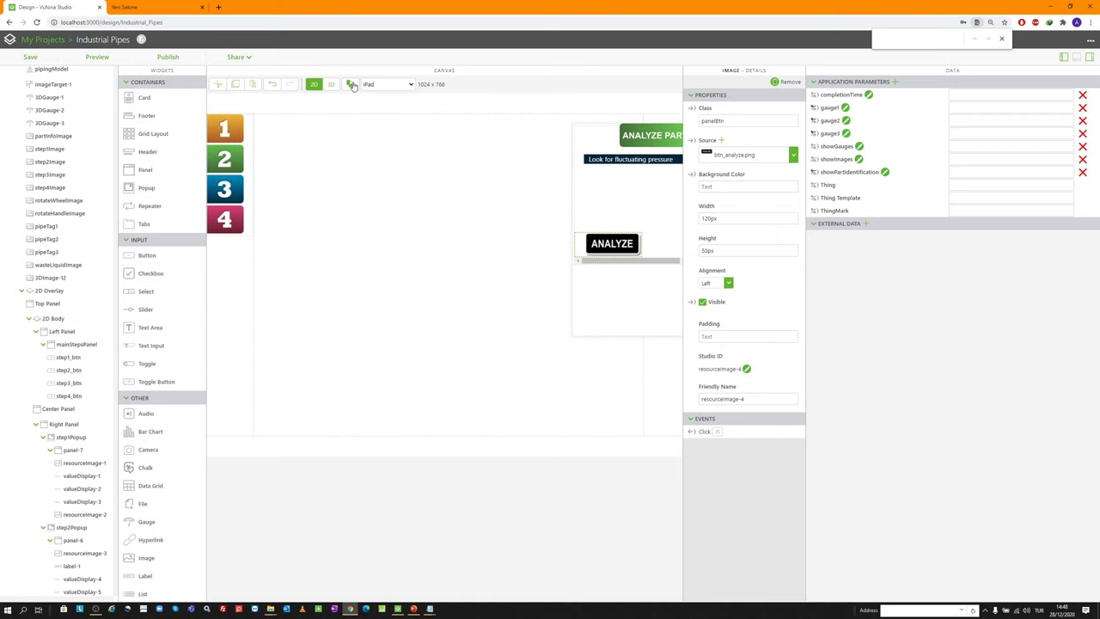
pyautogui.click(331, 83)
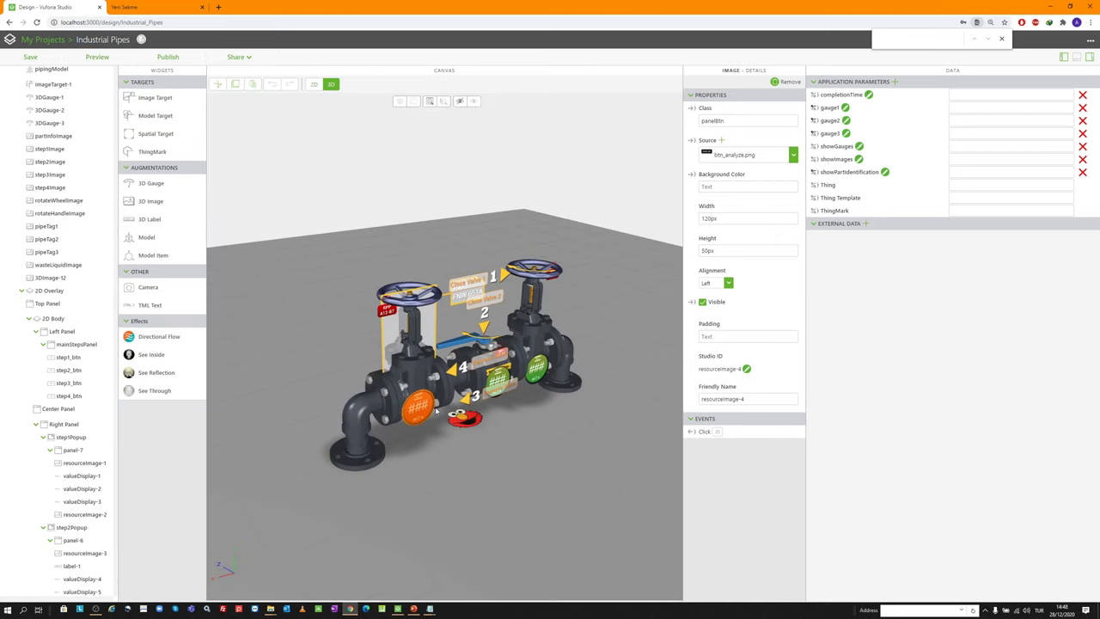
pyautogui.scroll(5, 519, 378)
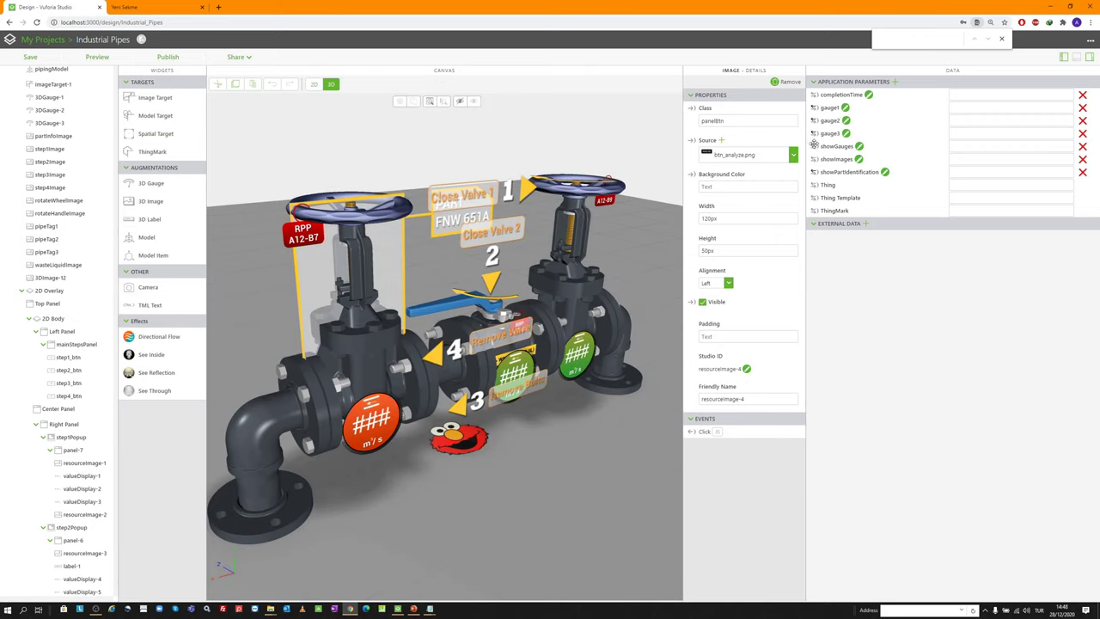
pyautogui.moveTo(815, 146); pyautogui.dragTo(381, 434)
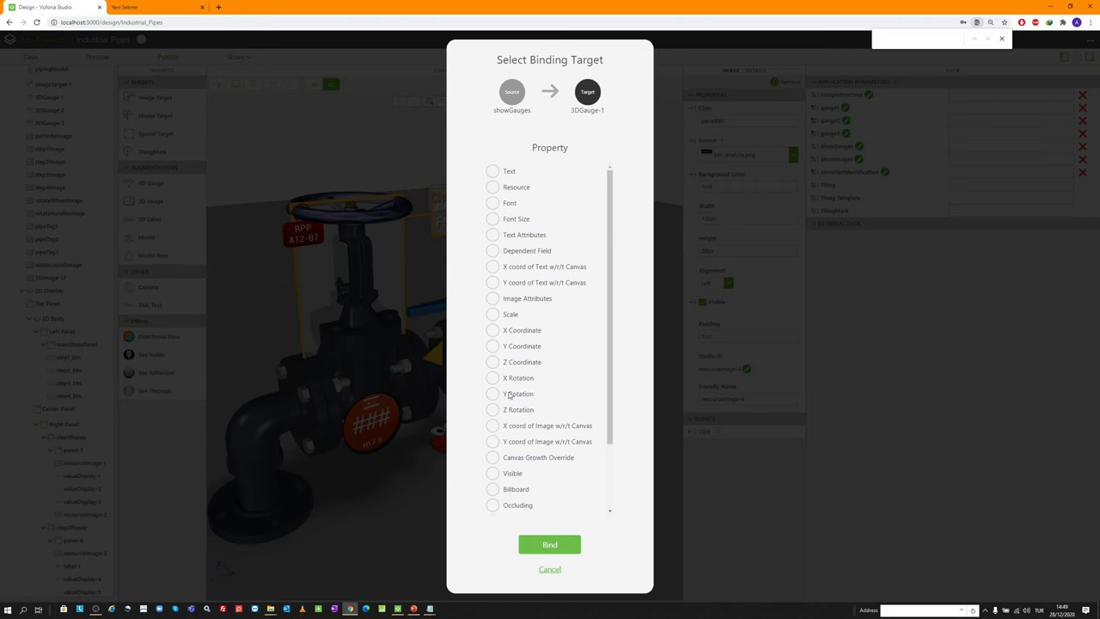
pyautogui.click(492, 474)
pyautogui.click(555, 545)
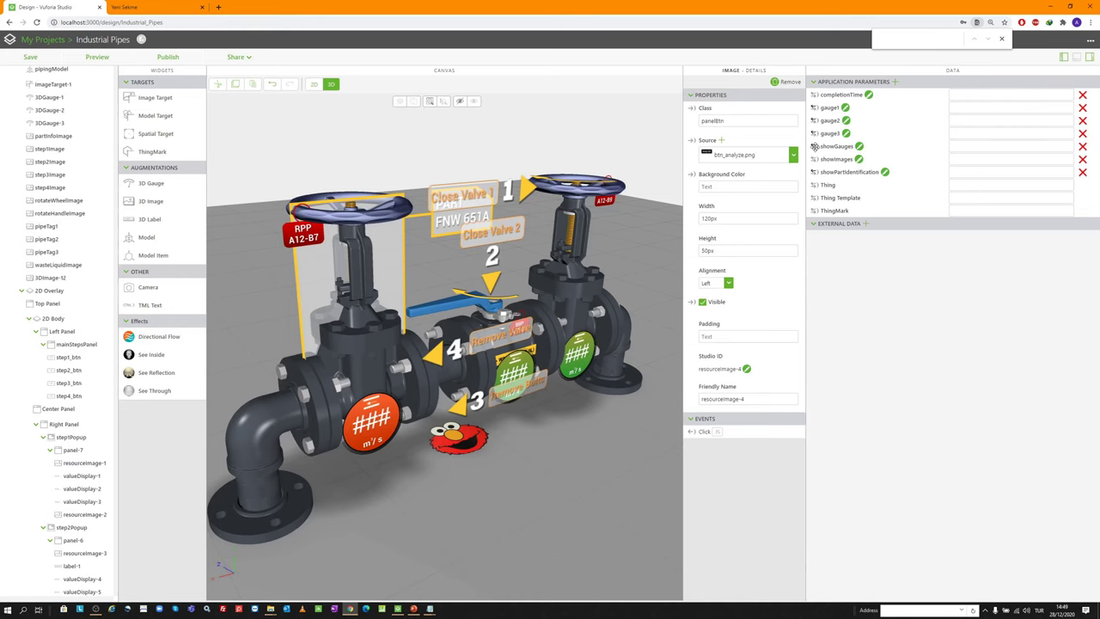
pyautogui.moveTo(815, 146); pyautogui.dragTo(526, 371)
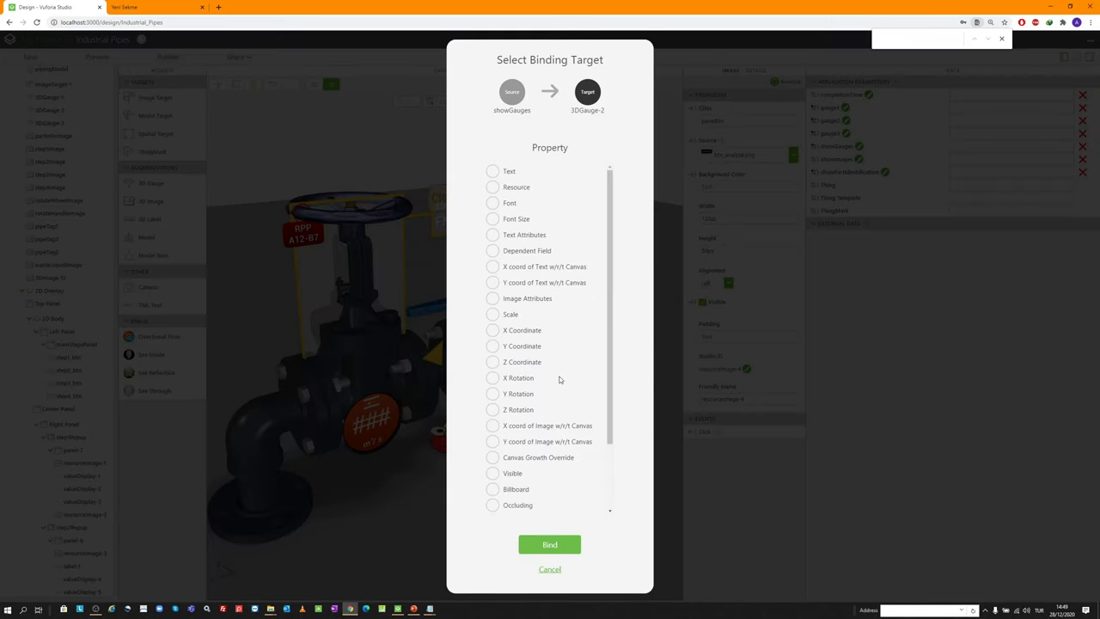
pyautogui.click(492, 473)
pyautogui.click(552, 544)
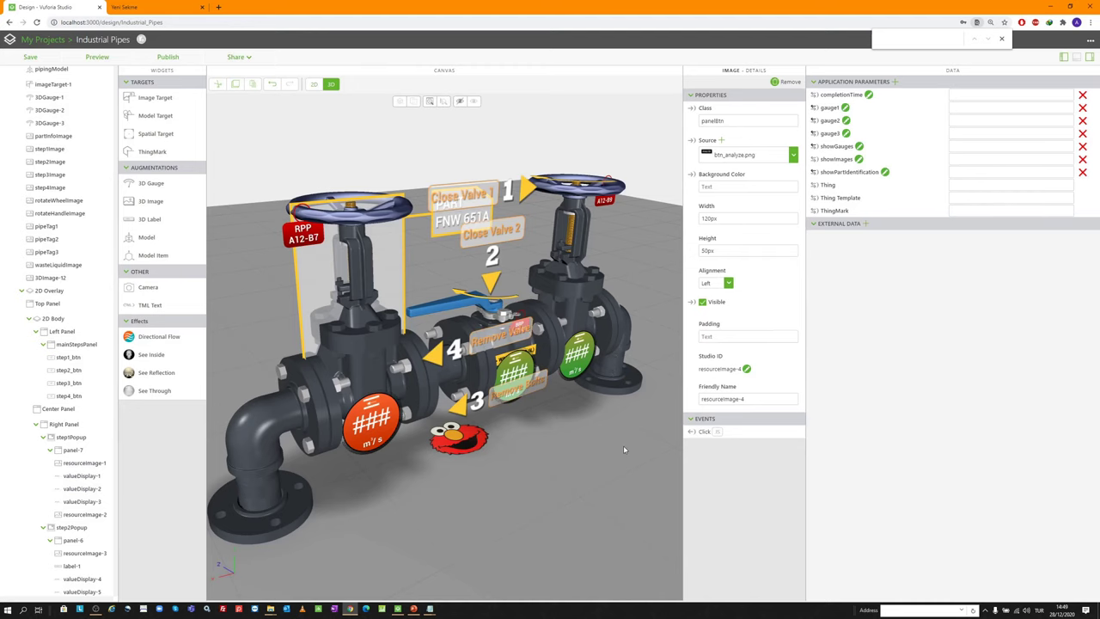
pyautogui.moveTo(812, 146); pyautogui.dragTo(580, 352)
pyautogui.click(493, 474)
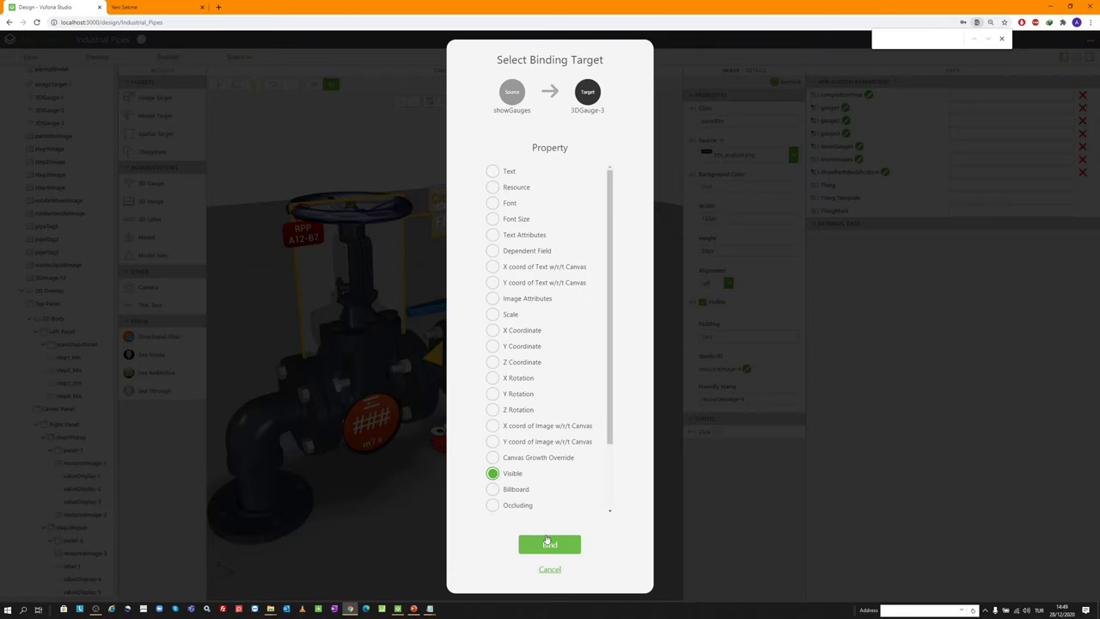
pyautogui.click(547, 544)
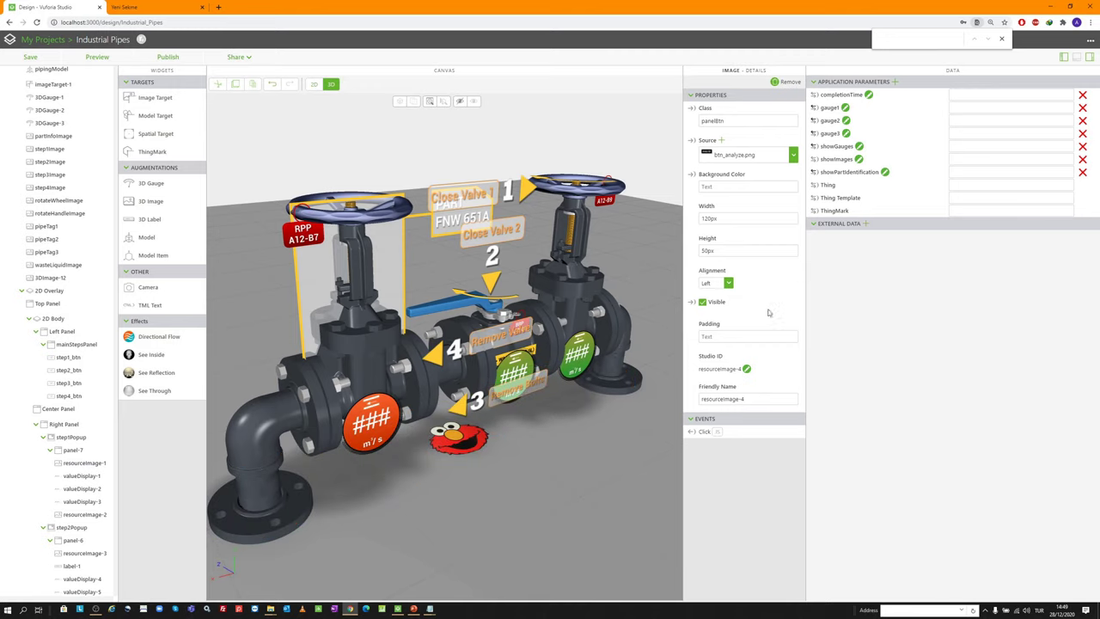
# In the 2D layout, copy resourceImage-2's existing Click script for reuse
pyautogui.click(315, 84)
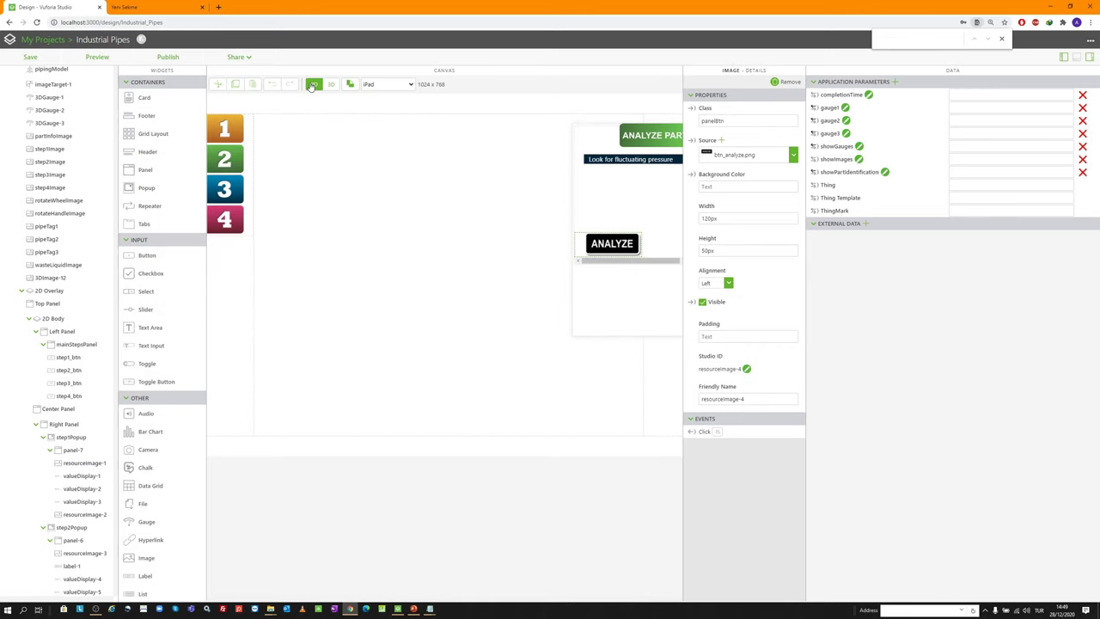
pyautogui.click(718, 432)
pyautogui.click(753, 456)
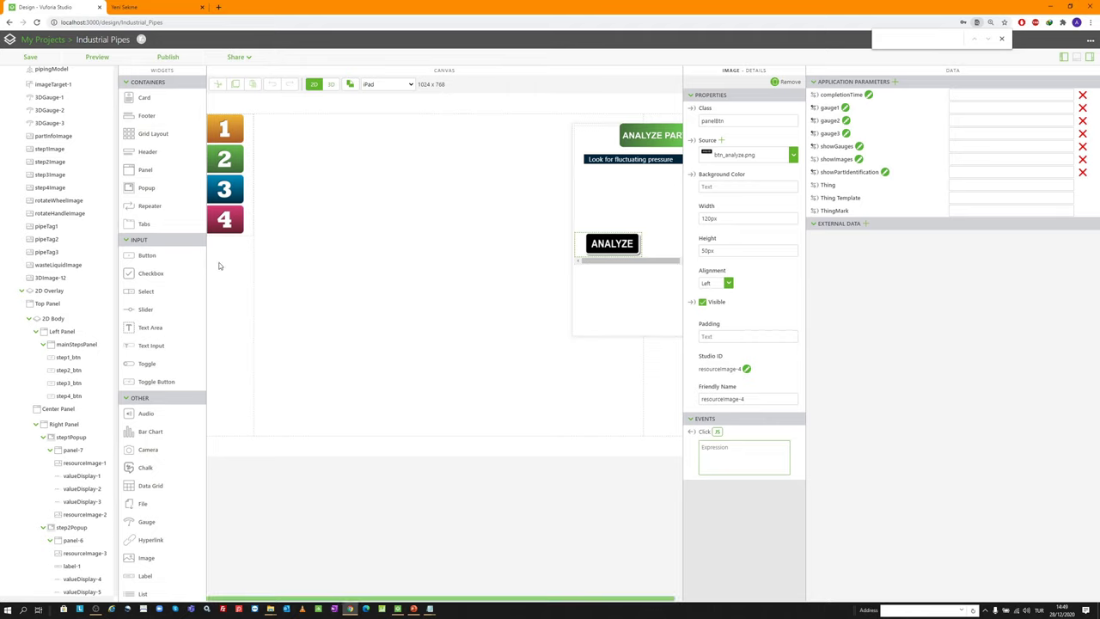
pyautogui.click(230, 126)
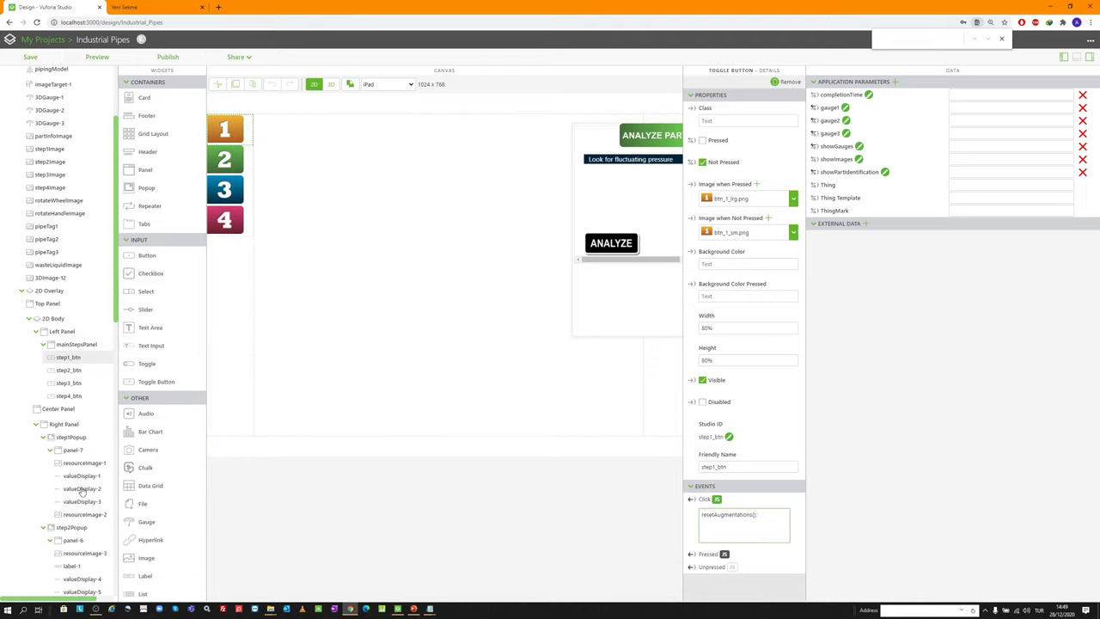
pyautogui.click(83, 514)
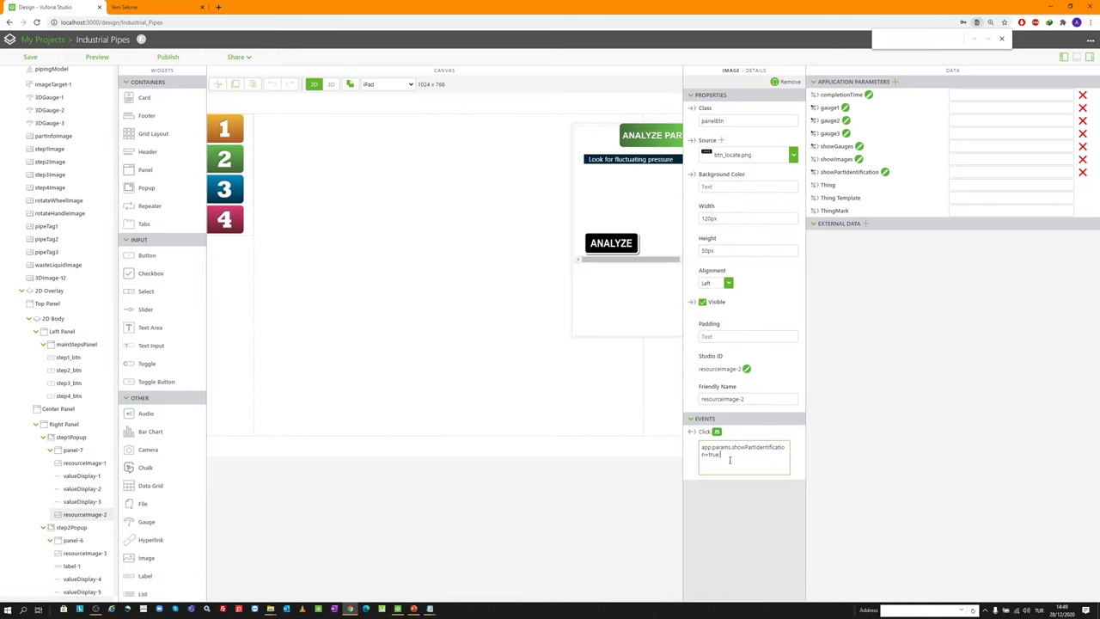
pyautogui.moveTo(729, 460); pyautogui.dragTo(662, 433)
pyautogui.hotkey('ctrl', 'c')
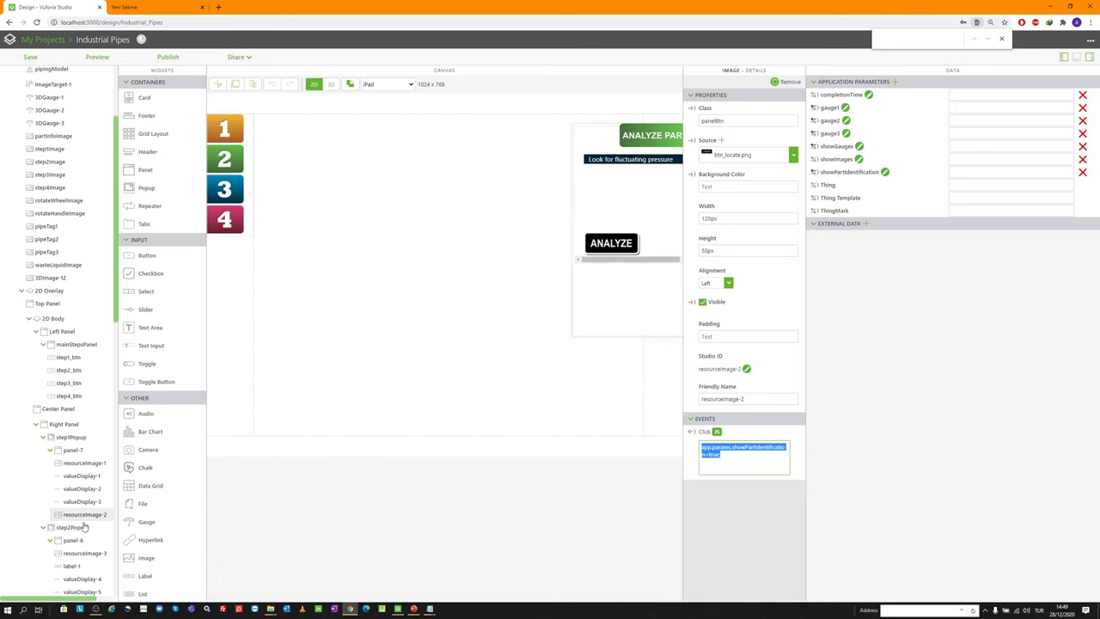
pyautogui.scroll(-1, 85, 520)
pyautogui.scroll(-3, 85, 520)
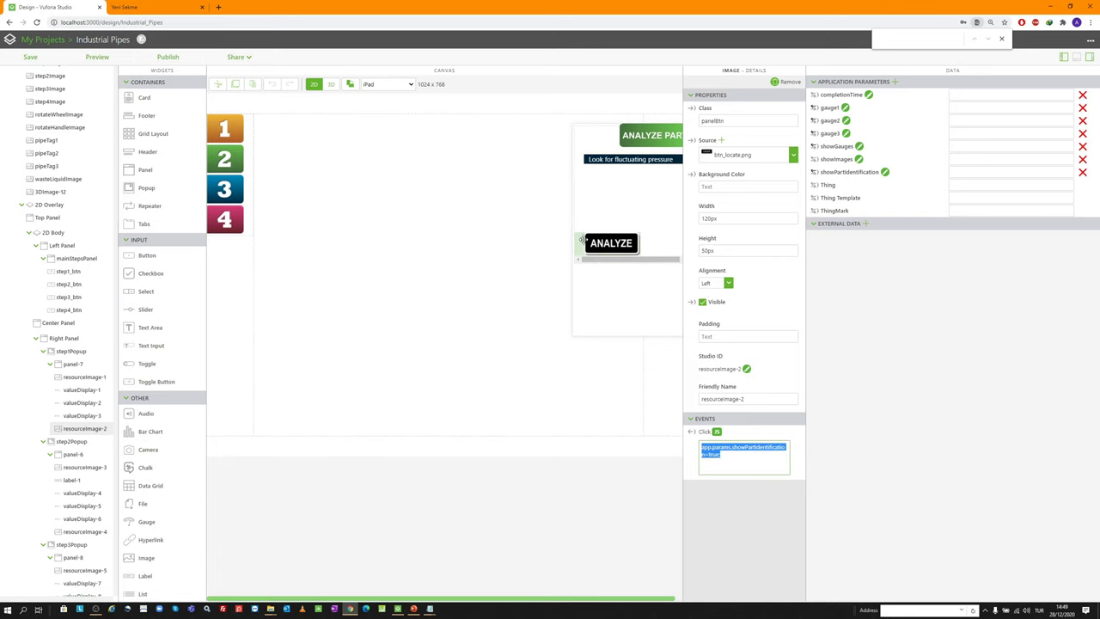
# Paste the script into the ANALYZE image's Click as app.params.showGauges=true; and preview
pyautogui.click(611, 244)
pyautogui.click(726, 446)
pyautogui.hotkey('ctrl', 'v')
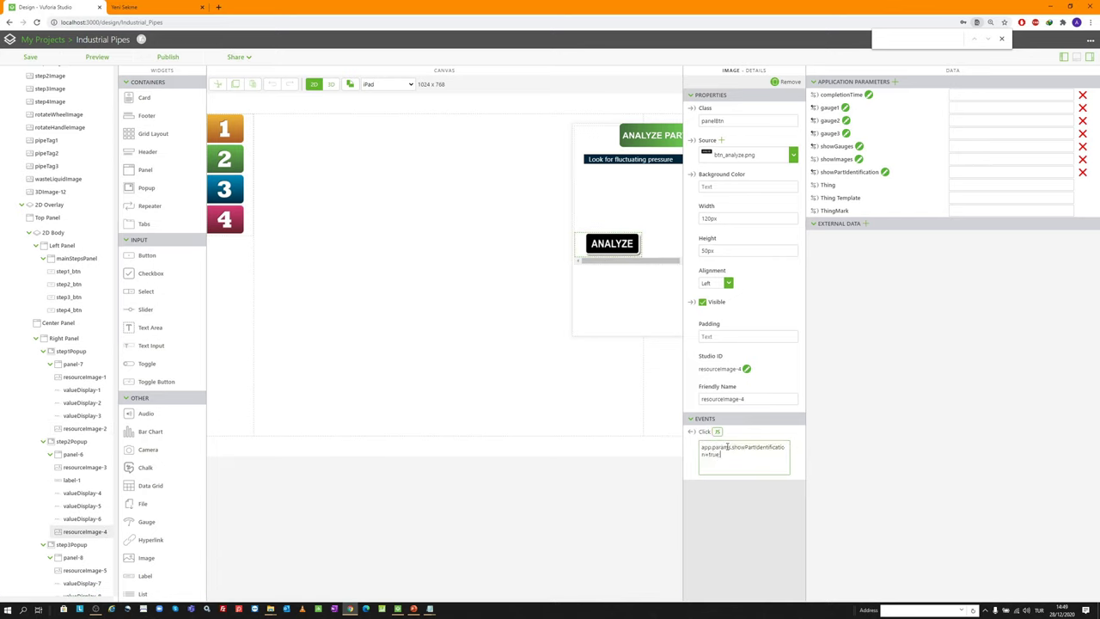
pyautogui.click(859, 147)
pyautogui.hotkey('ctrl', 'c')
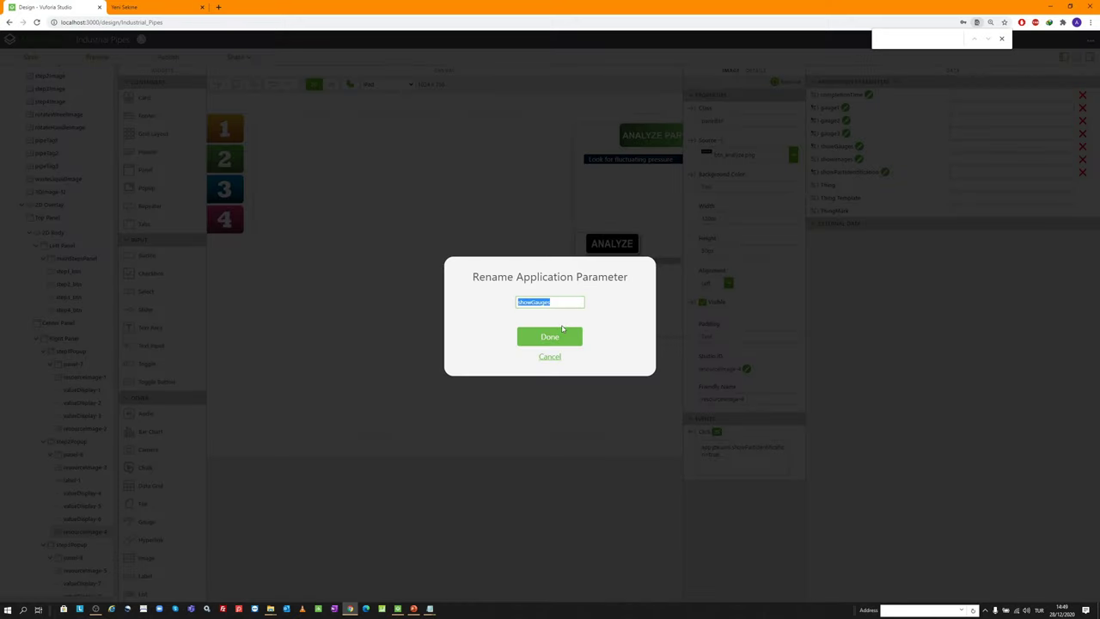
pyautogui.click(549, 357)
pyautogui.click(706, 455)
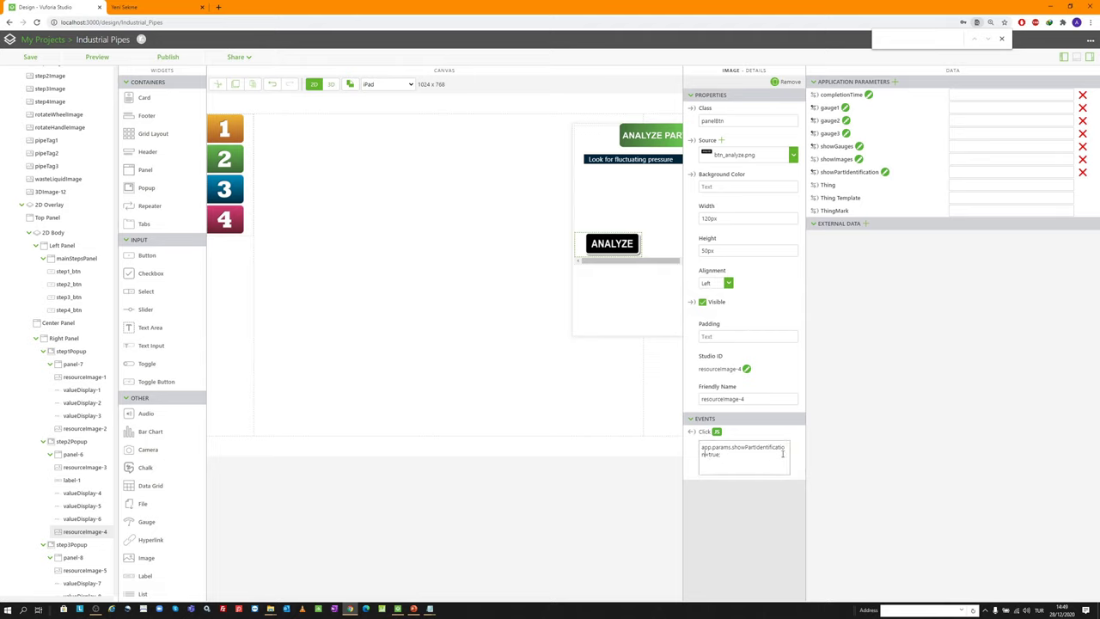
pyautogui.doubleClick(780, 447)
pyautogui.hotkey('ctrl', 'v')
pyautogui.click(850, 446)
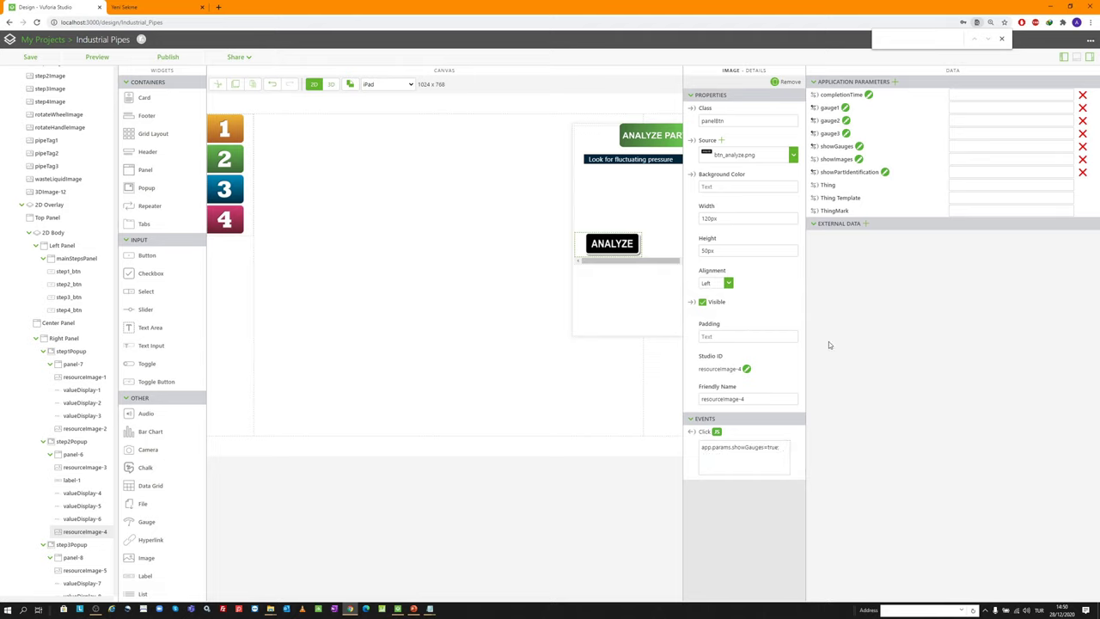
pyautogui.click(94, 56)
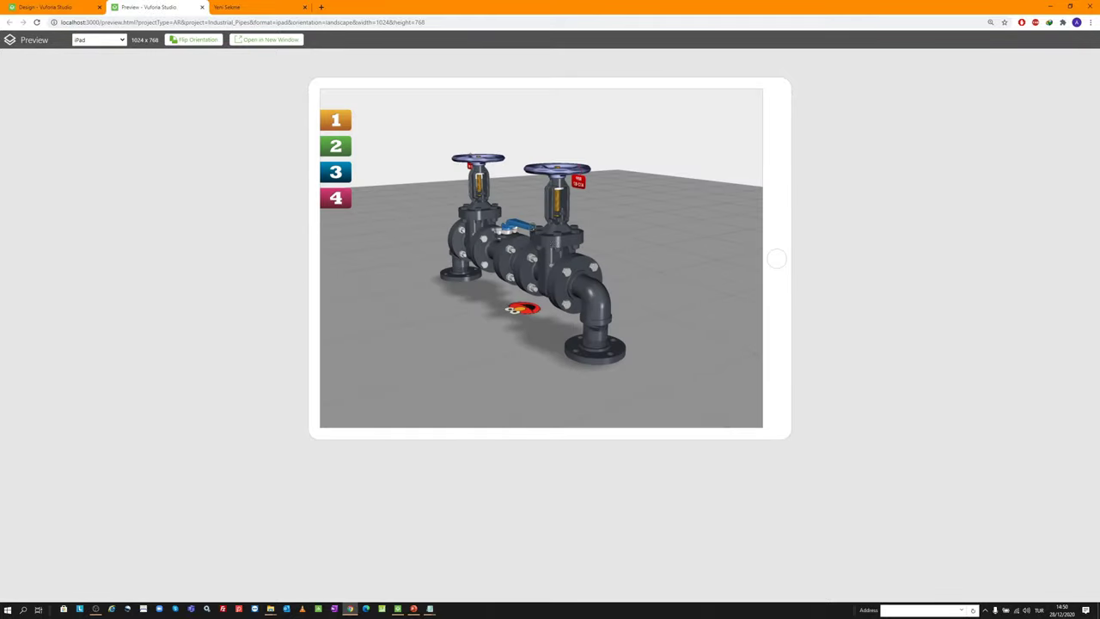
# In the preview, open step 2 and tap ANALYZE to show the valve pressure gauges, then close it
pyautogui.moveTo(481, 225); pyautogui.dragTo(390, 262)
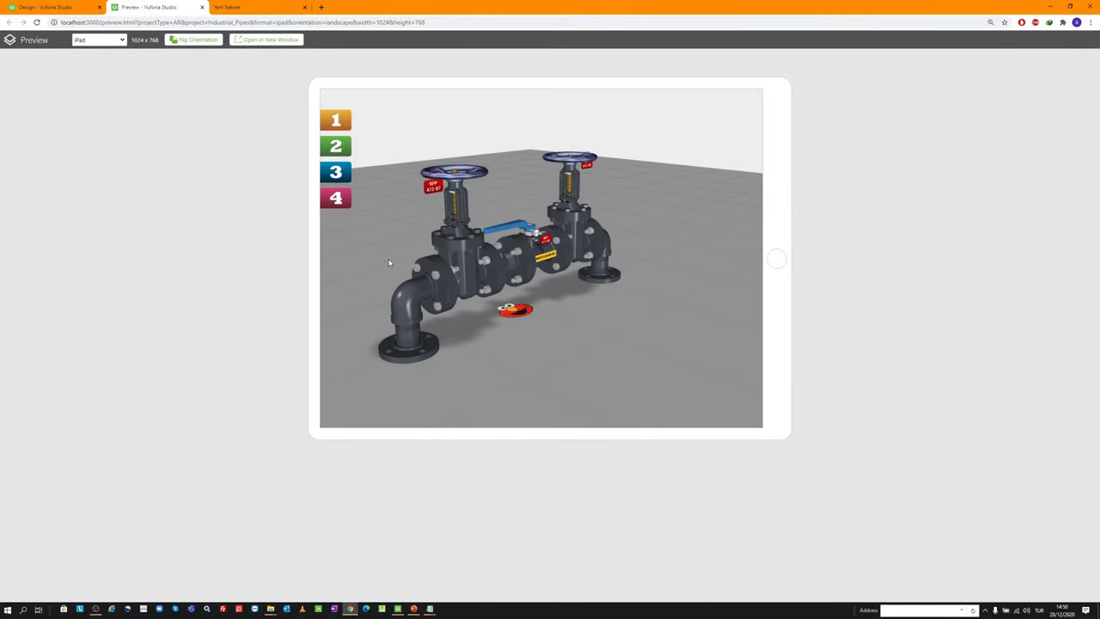
pyautogui.click(337, 148)
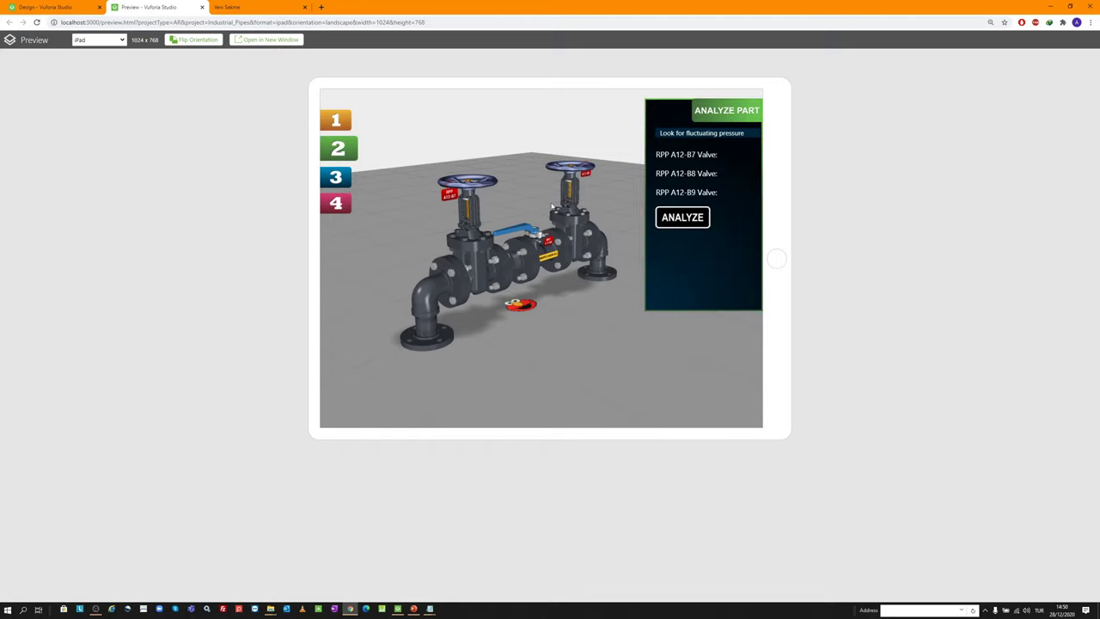
pyautogui.click(690, 219)
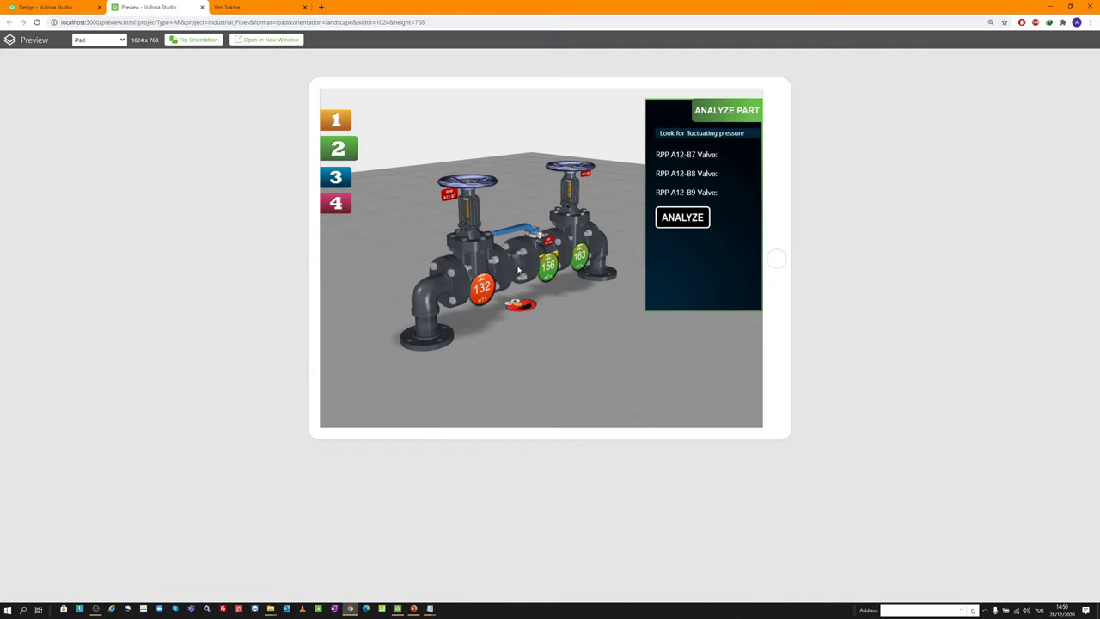
pyautogui.click(352, 148)
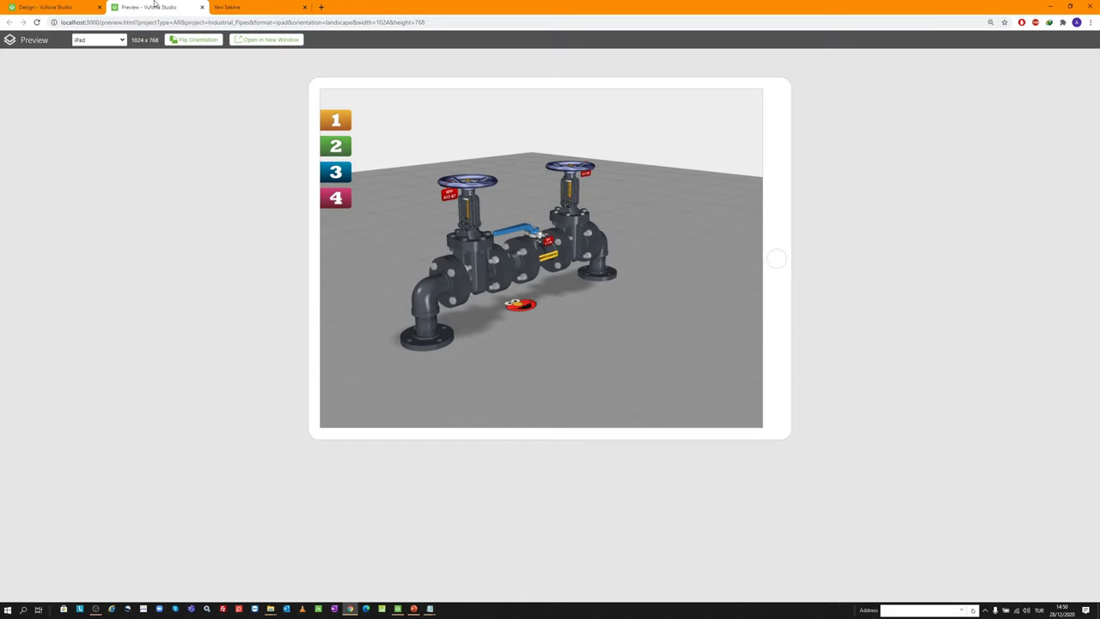
pyautogui.click(202, 6)
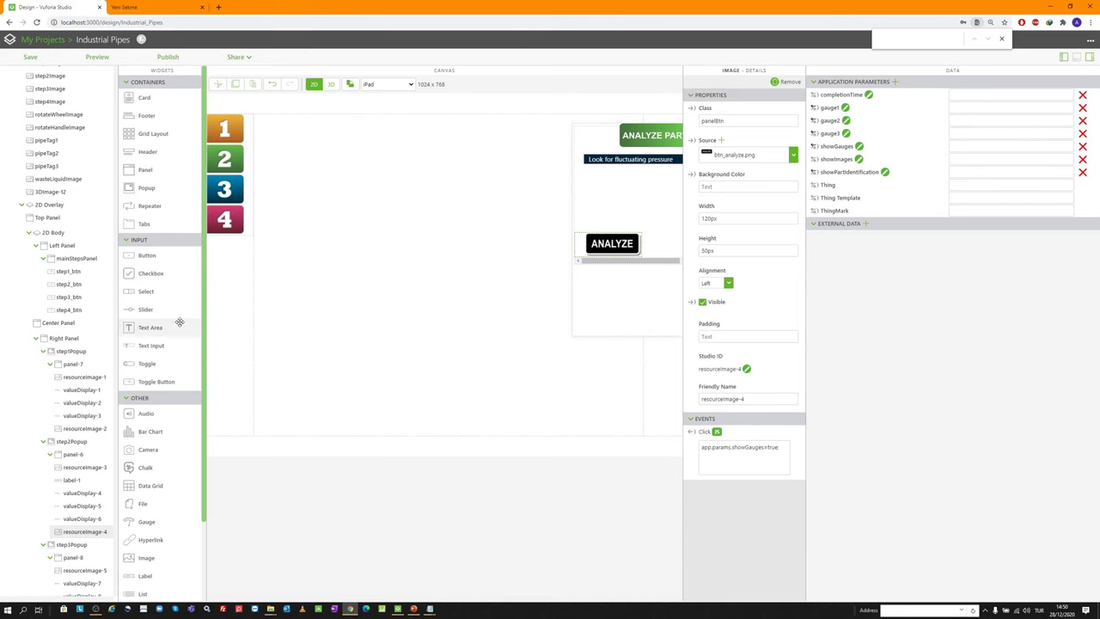
pyautogui.scroll(-3, 80, 413)
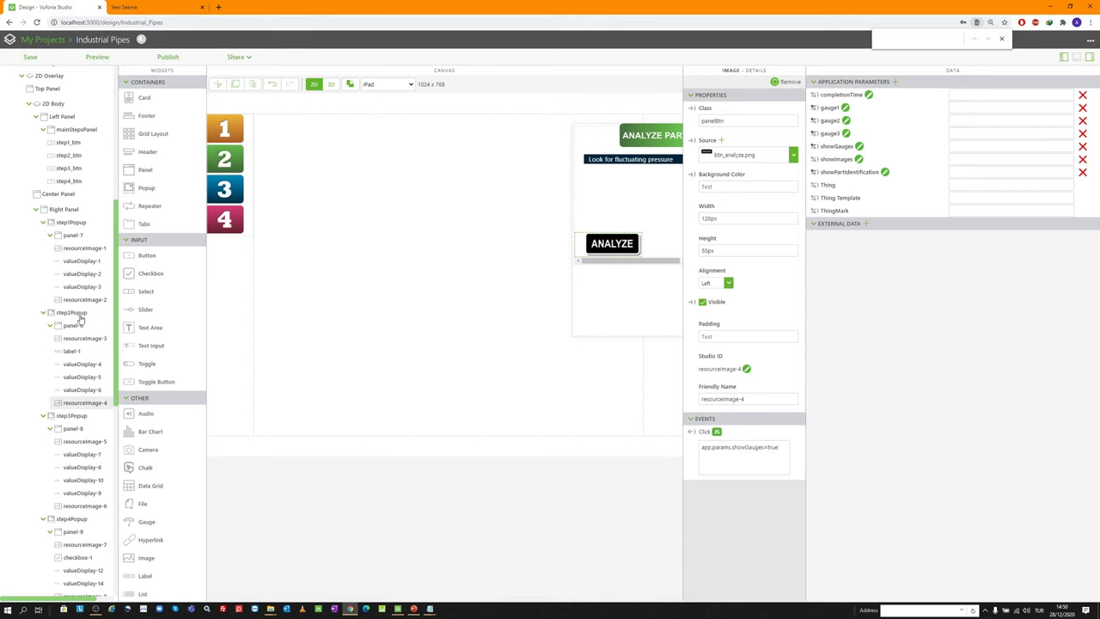
pyautogui.click(78, 313)
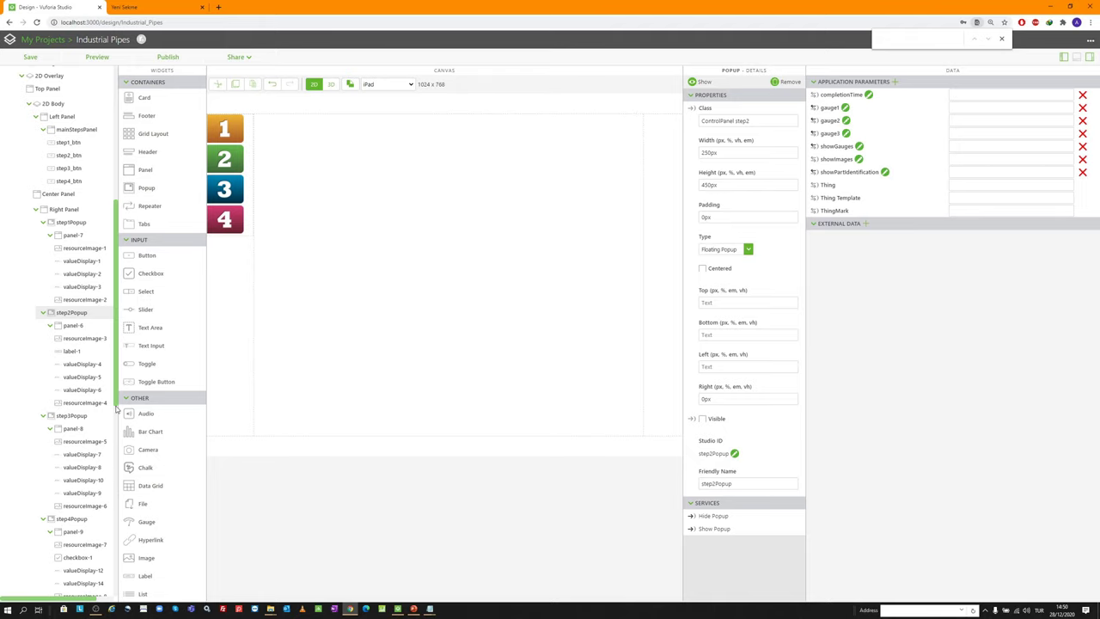
pyautogui.click(73, 415)
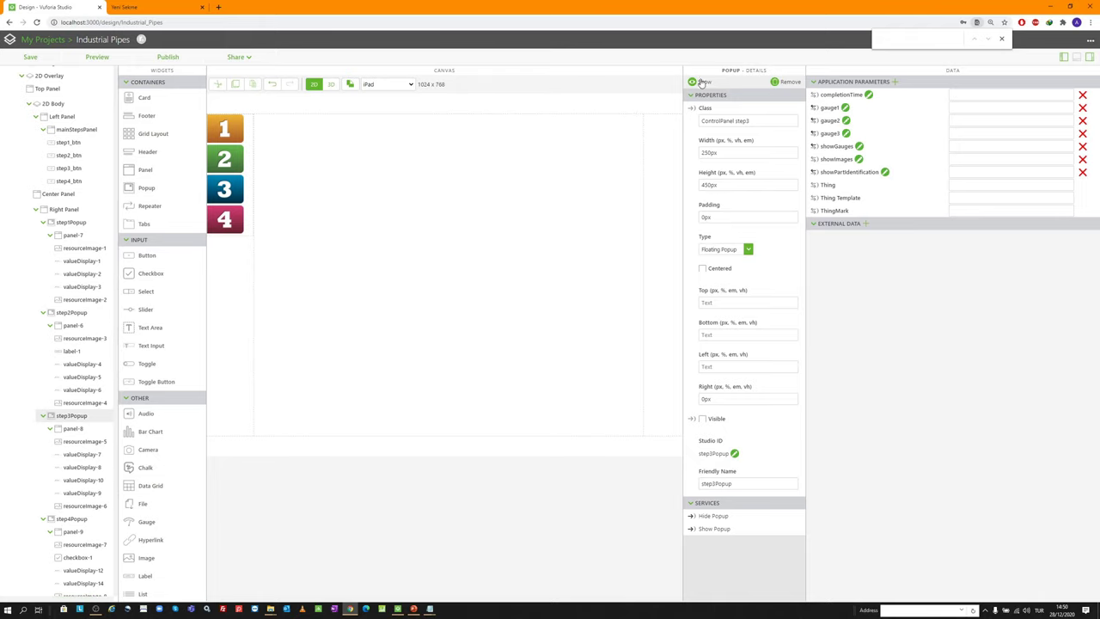
pyautogui.click(701, 81)
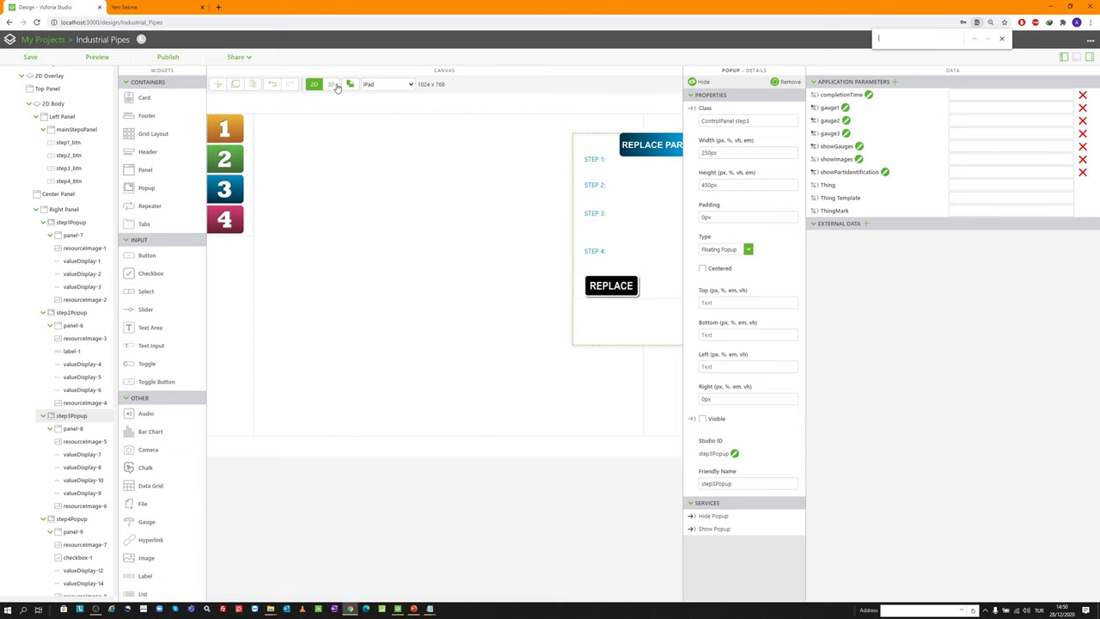
pyautogui.click(330, 85)
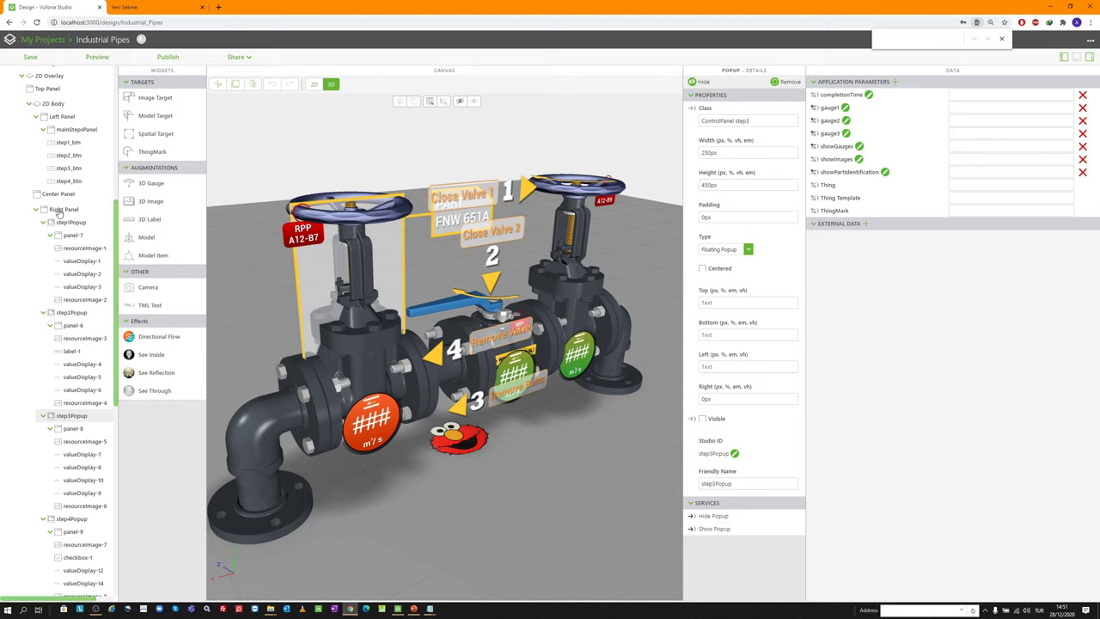
pyautogui.scroll(4, 56, 208)
pyautogui.scroll(1, 56, 208)
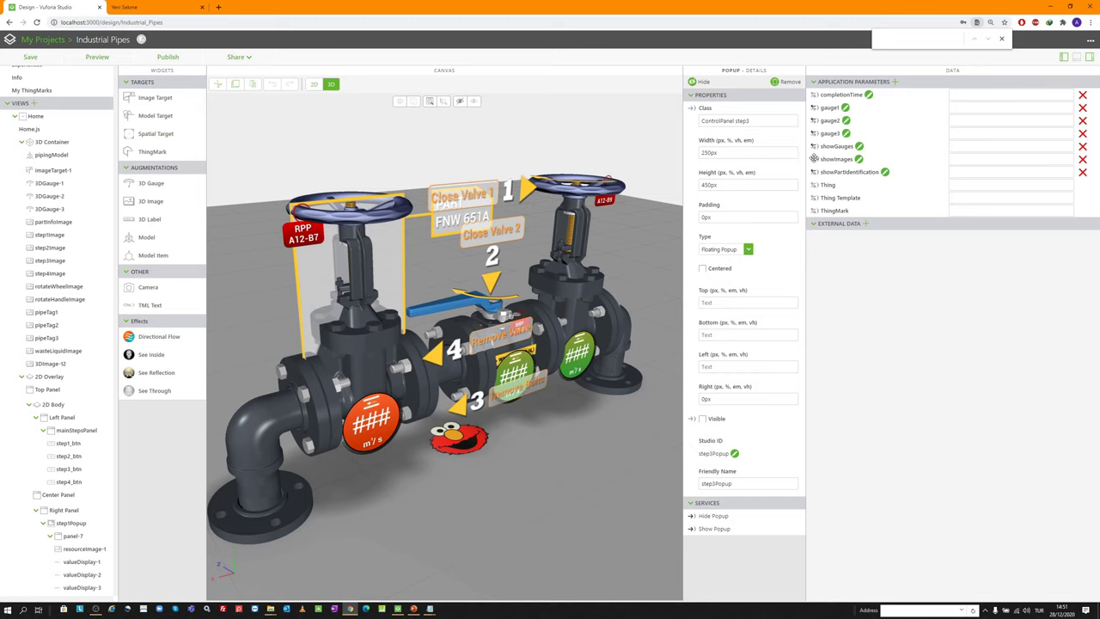
# Bind showImages to the Visible property of step1Image, step2Image, step3Image and step4Image
pyautogui.moveTo(814, 158); pyautogui.dragTo(378, 249)
pyautogui.moveTo(812, 159); pyautogui.dragTo(60, 234)
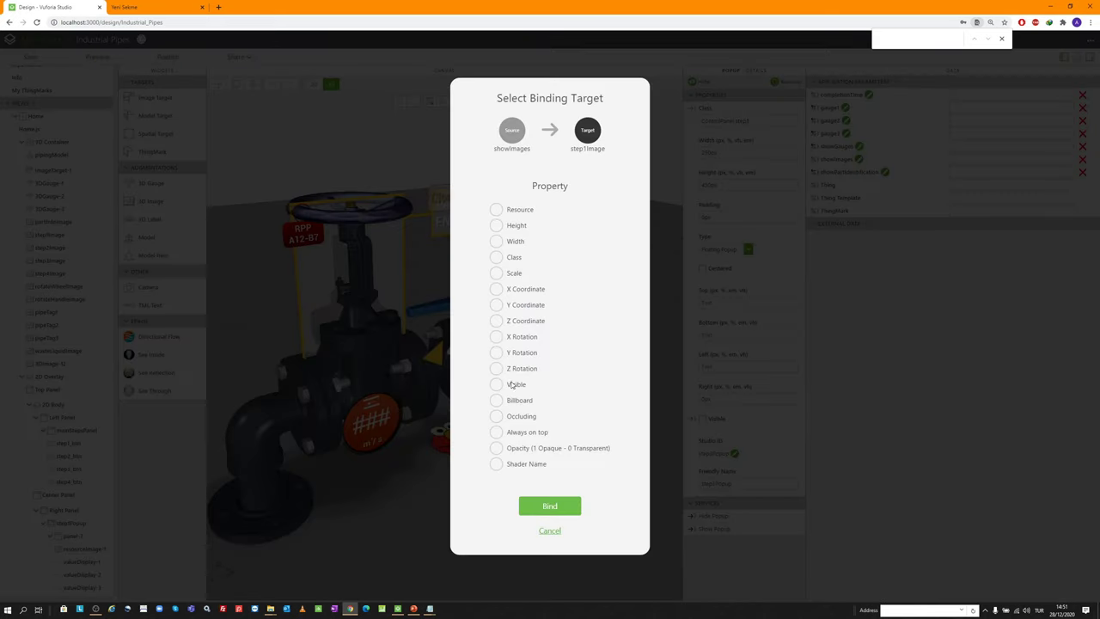
pyautogui.click(497, 384)
pyautogui.click(550, 506)
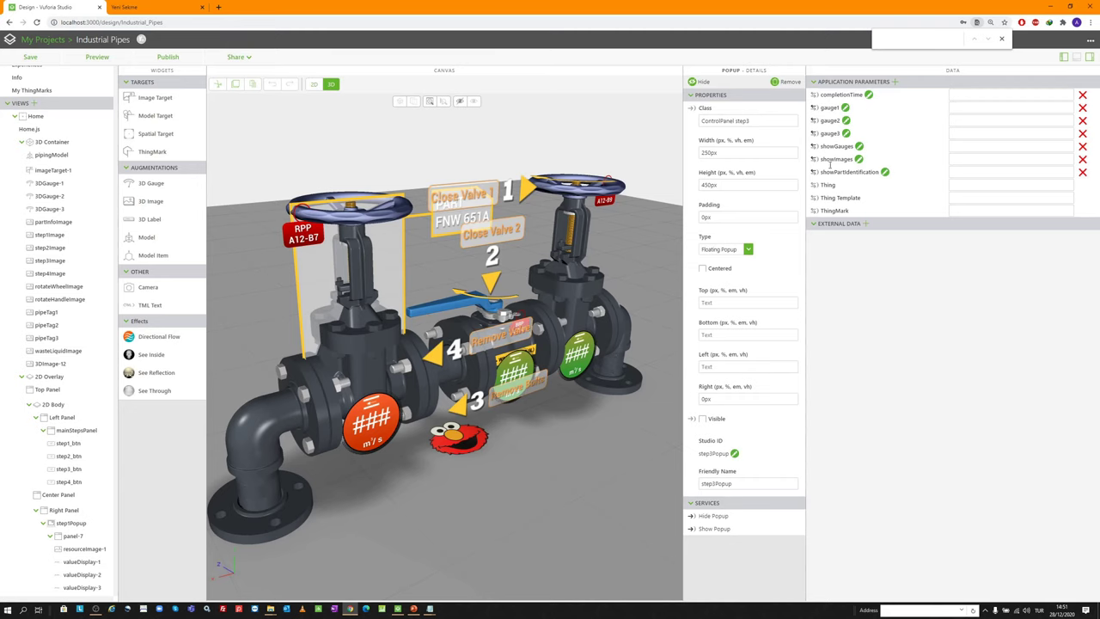
pyautogui.moveTo(813, 159); pyautogui.dragTo(55, 248)
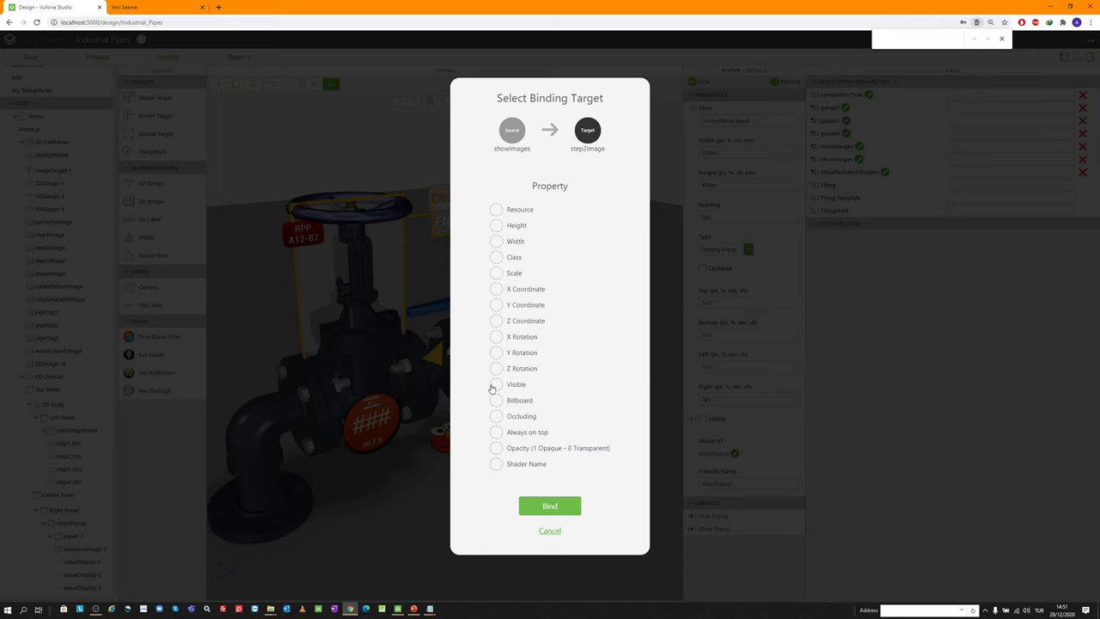
pyautogui.click(495, 384)
pyautogui.click(573, 507)
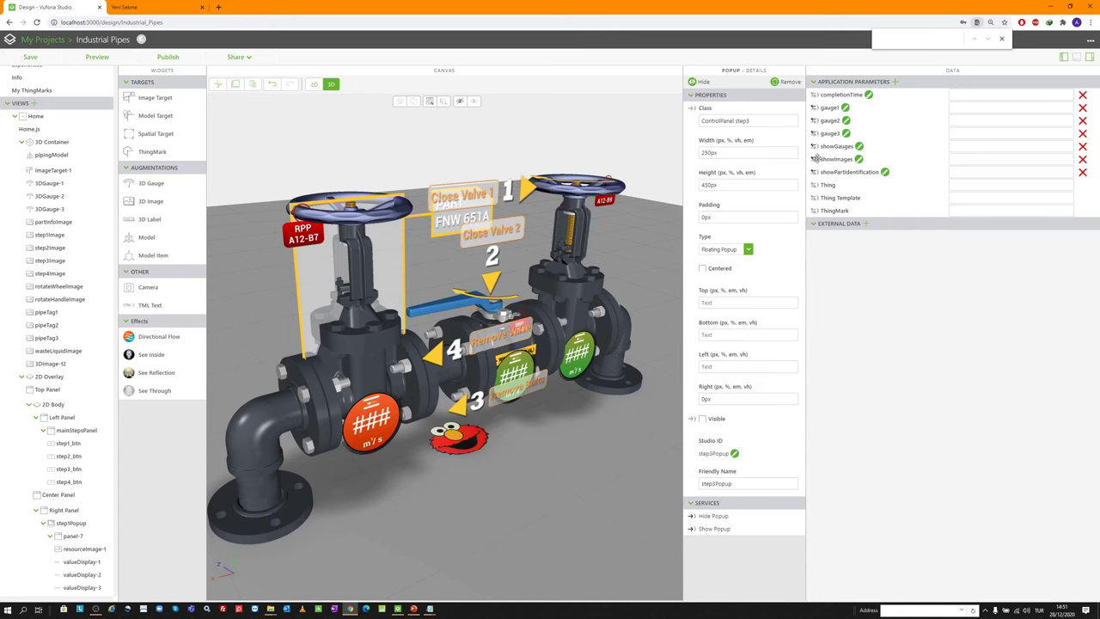
pyautogui.moveTo(813, 159); pyautogui.dragTo(73, 259)
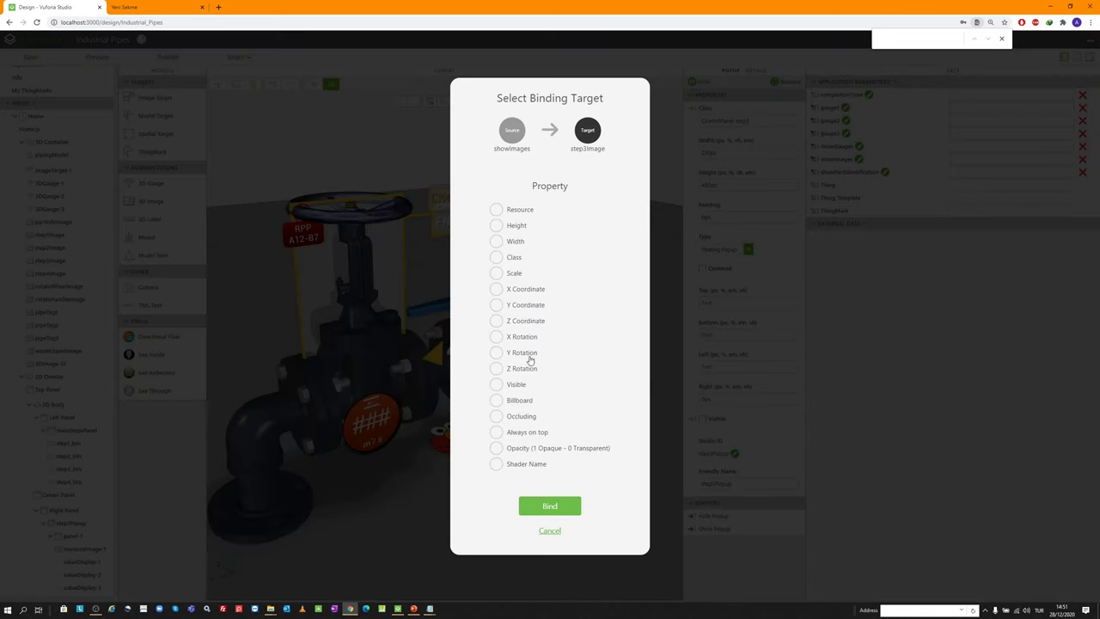
pyautogui.click(497, 385)
pyautogui.click(550, 507)
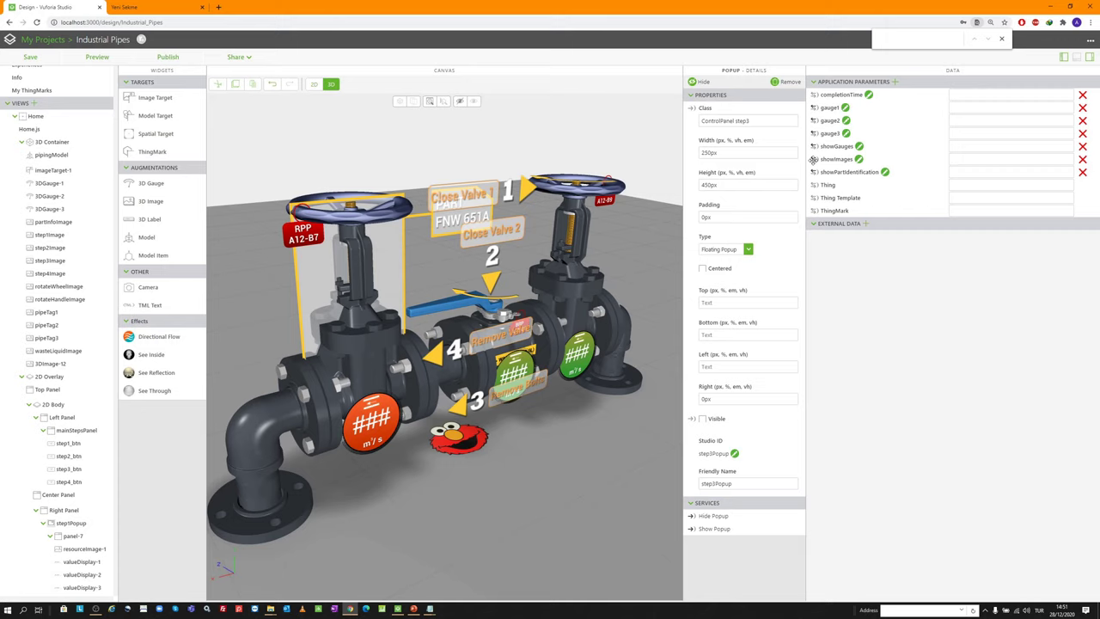
pyautogui.moveTo(814, 159); pyautogui.dragTo(91, 276)
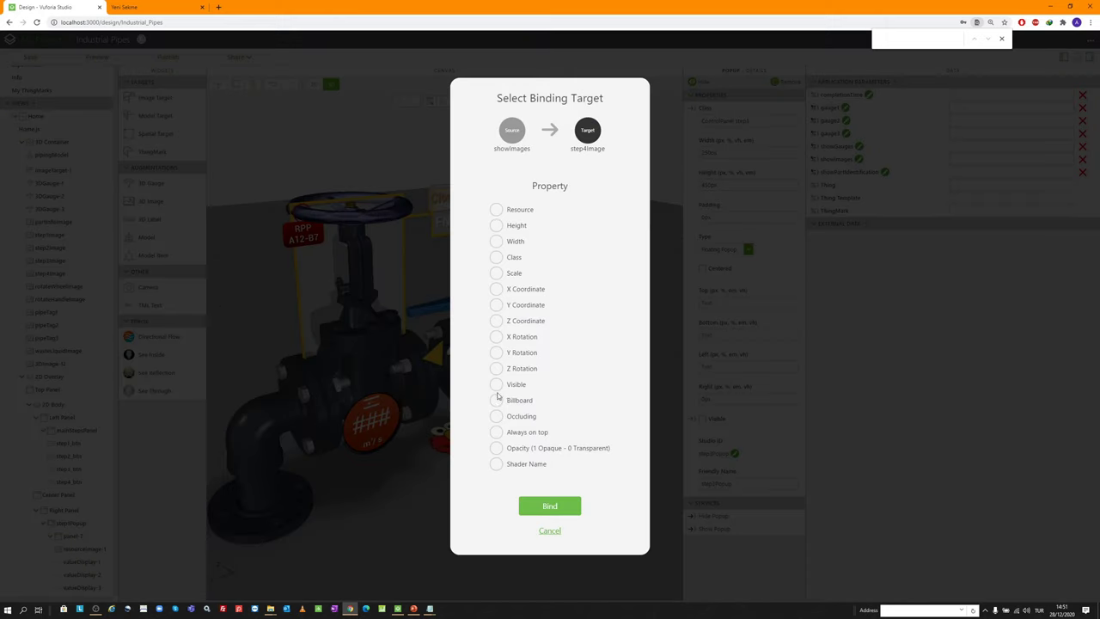
pyautogui.click(496, 385)
pyautogui.click(571, 508)
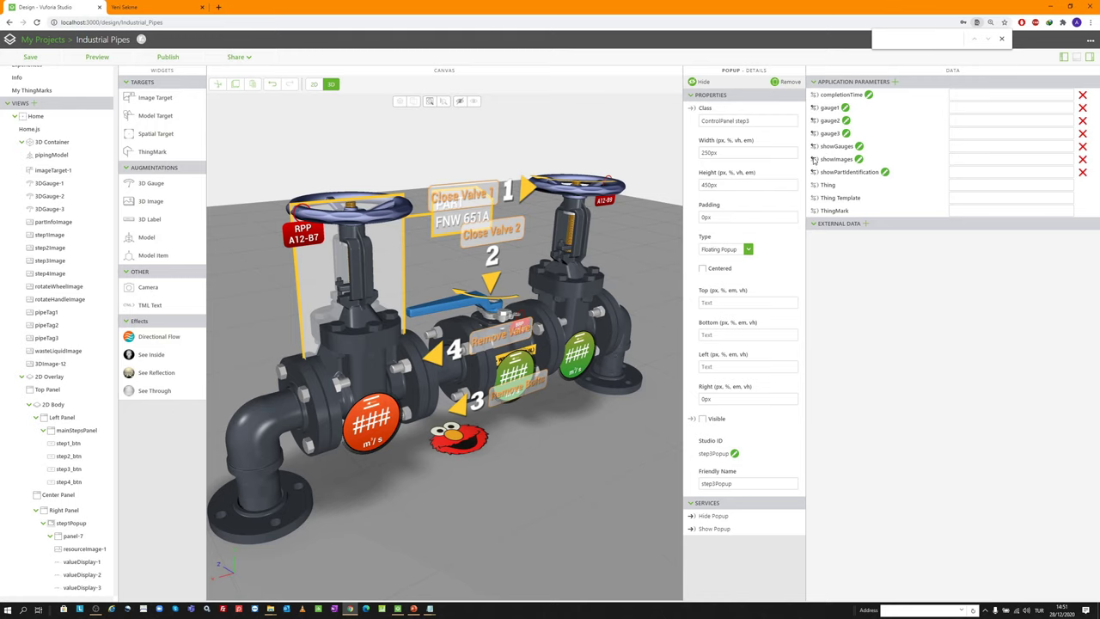
# Bind showImages to Visible on rotateWheelImage and rotateHandleImage, then return to the 2D layout
pyautogui.moveTo(812, 159); pyautogui.dragTo(84, 284)
pyautogui.click(498, 384)
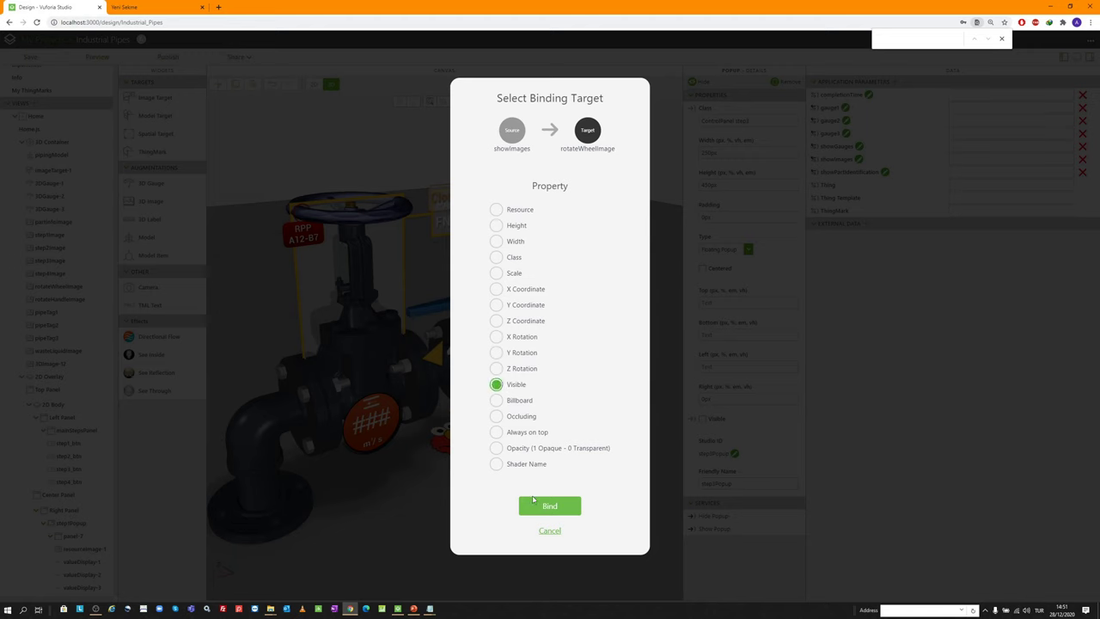
pyautogui.click(537, 504)
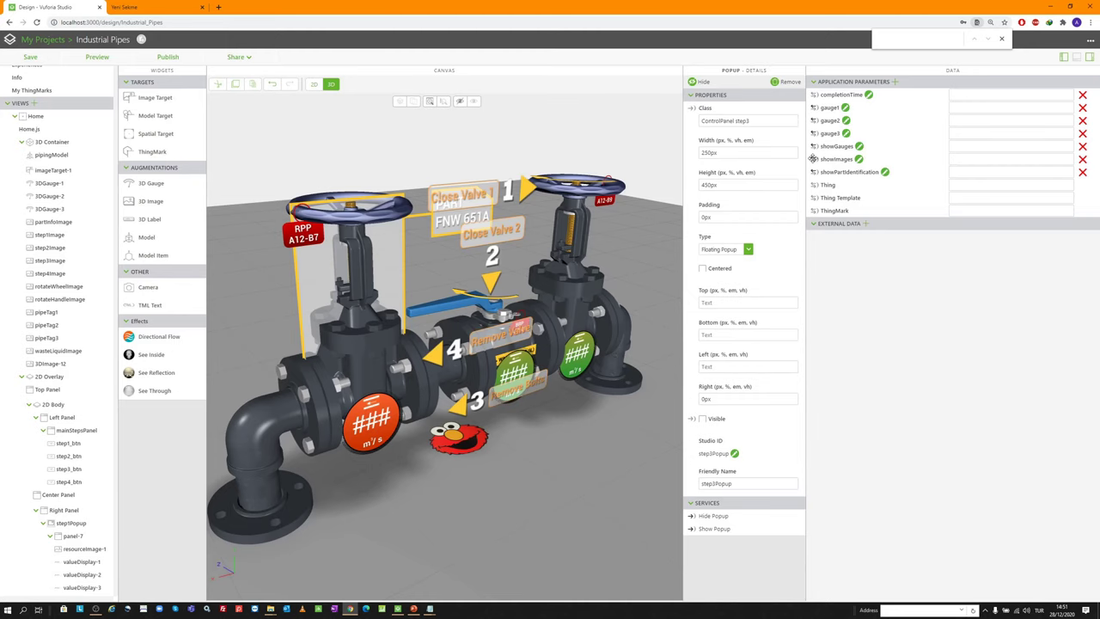
pyautogui.moveTo(813, 159); pyautogui.dragTo(77, 300)
pyautogui.click(497, 385)
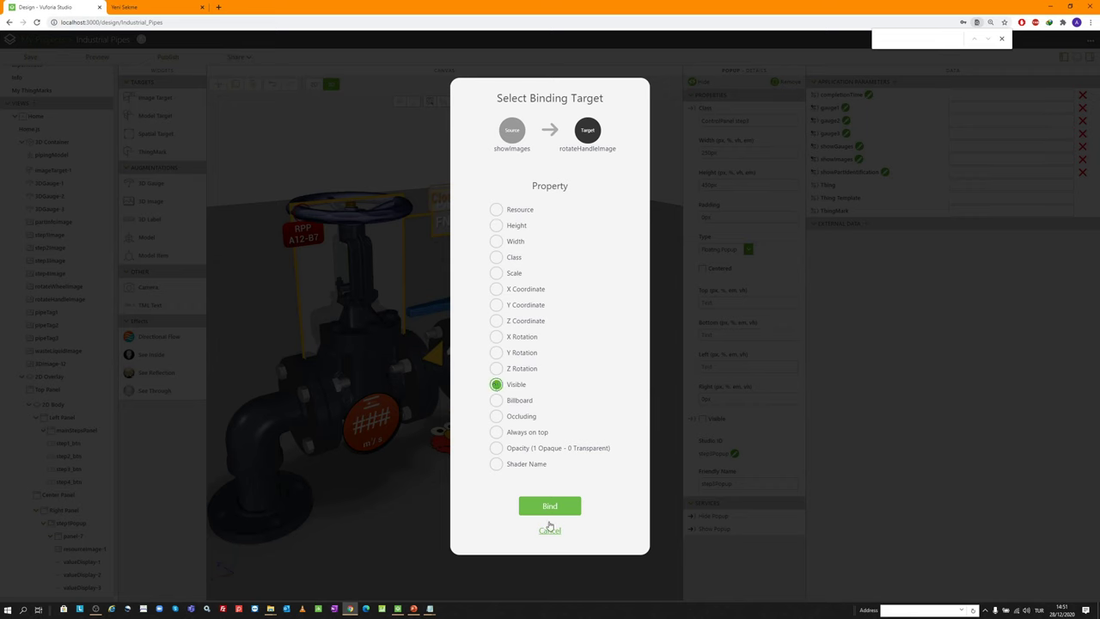
pyautogui.click(551, 509)
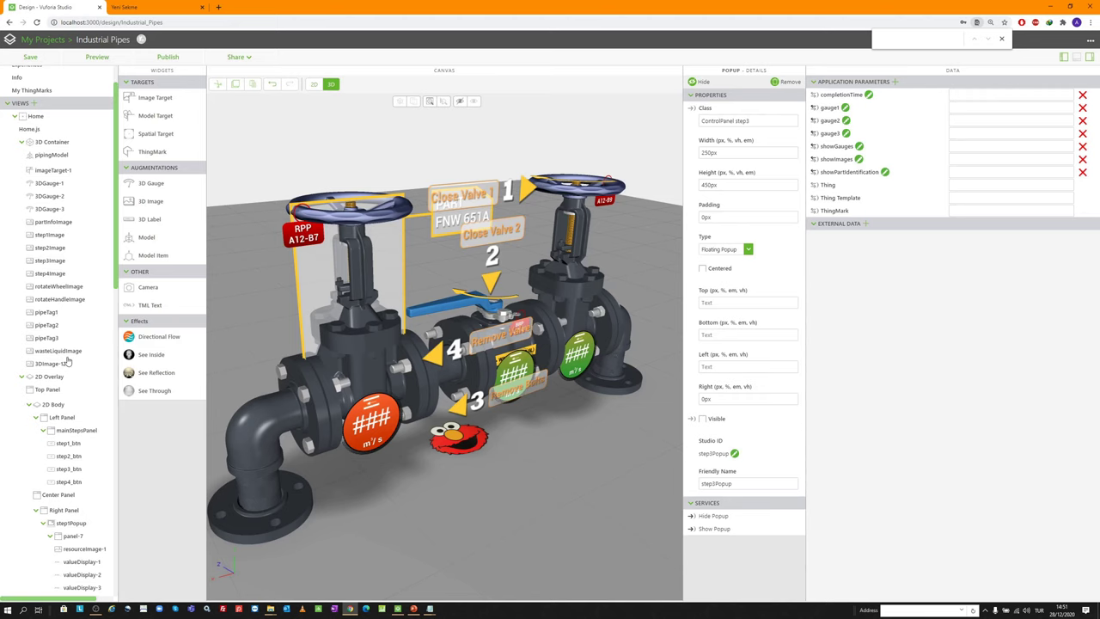
pyautogui.scroll(-4, 561, 302)
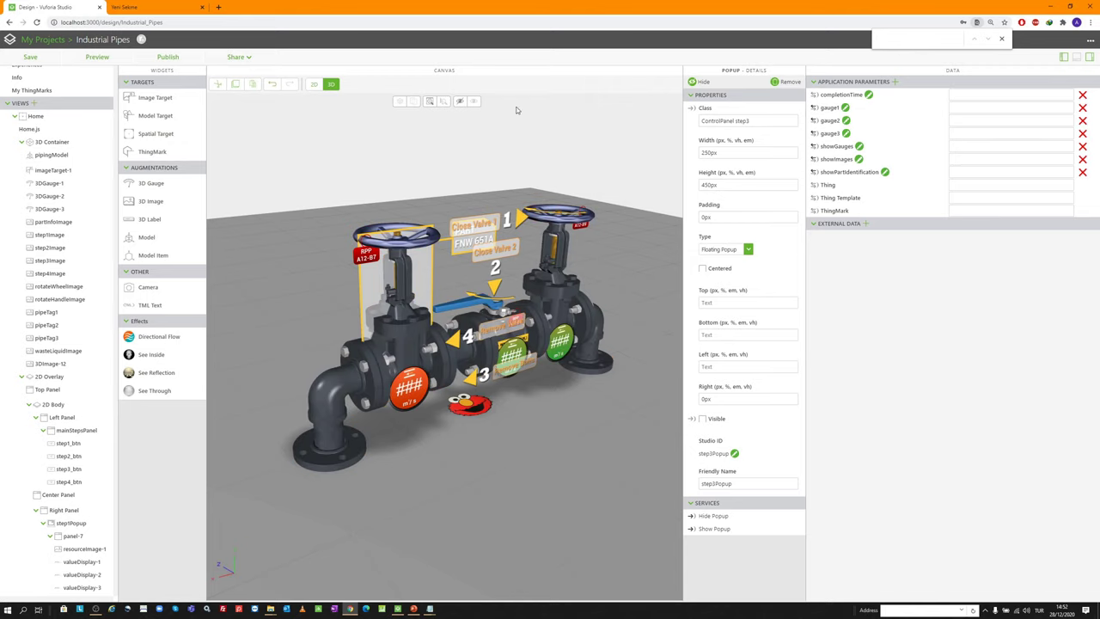
pyautogui.click(314, 84)
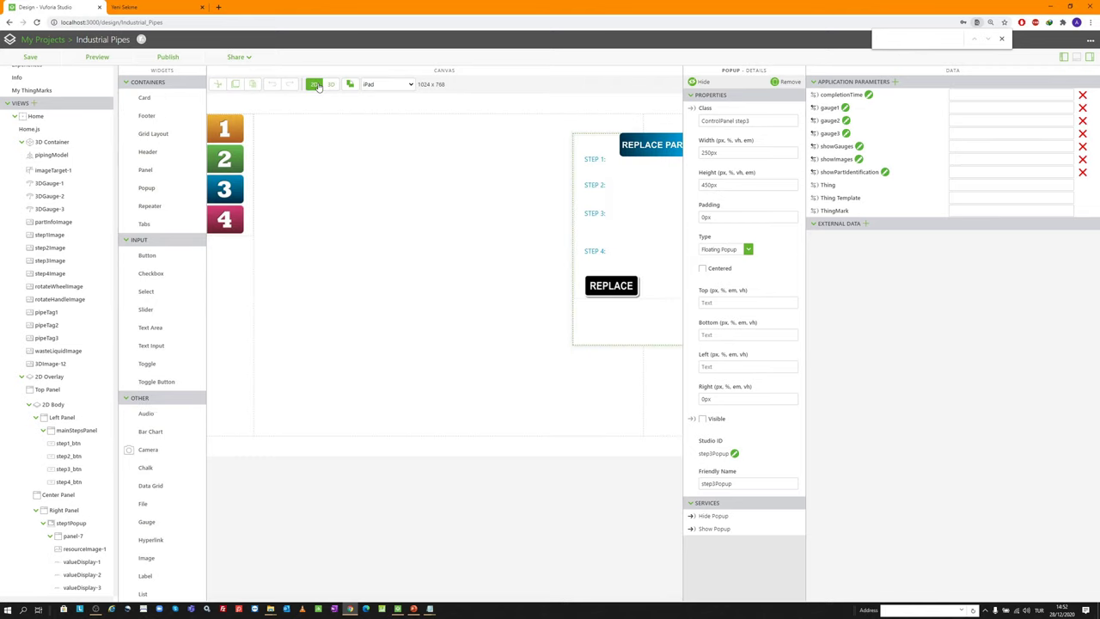
# Add a Click expression to the REPLACE image and review resourceImage-2 and resourceImage-4's click scripts
pyautogui.click(611, 285)
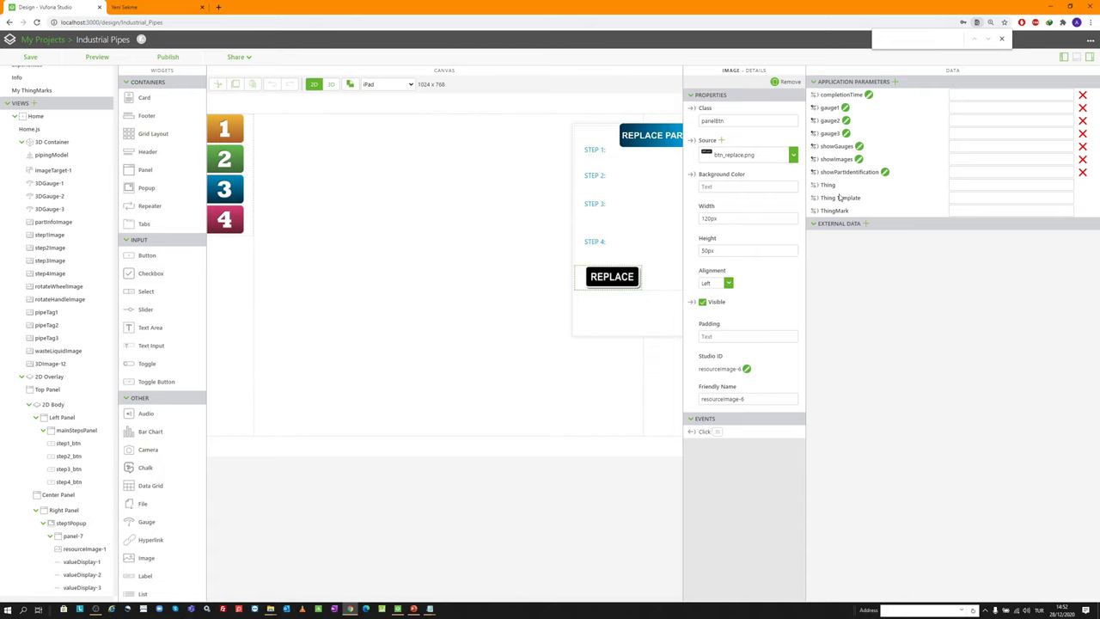
pyautogui.click(718, 432)
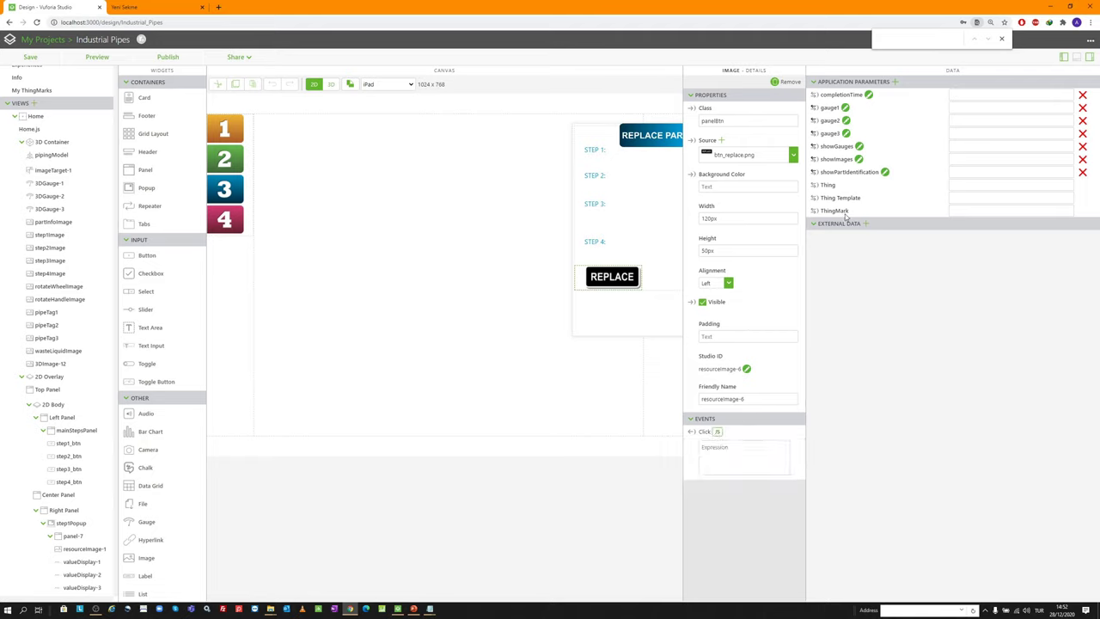
pyautogui.click(746, 451)
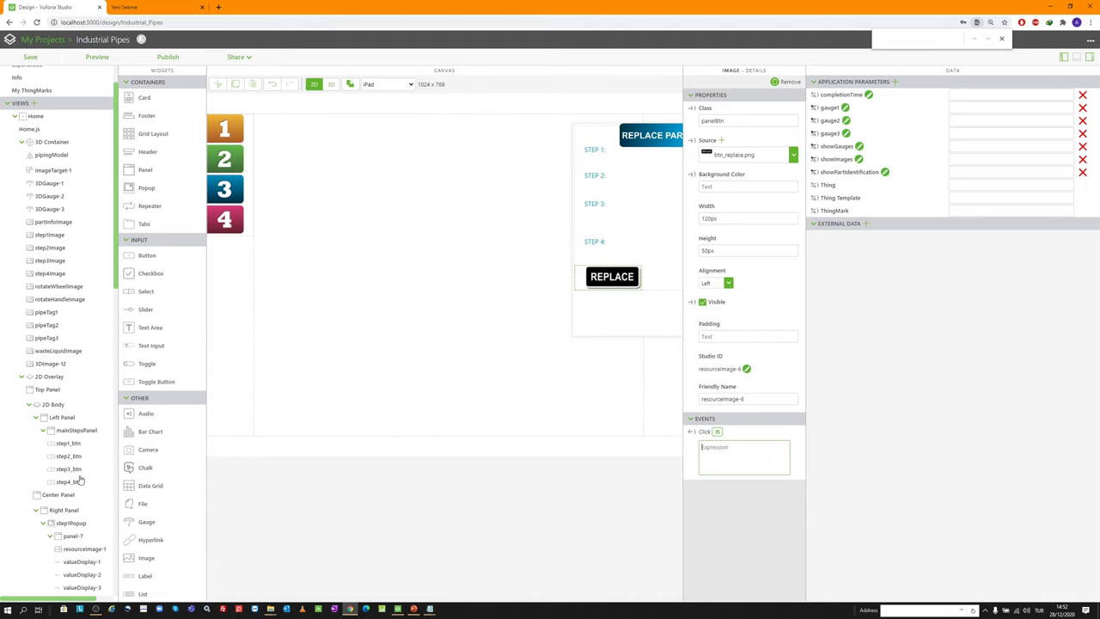
pyautogui.scroll(-3, 66, 363)
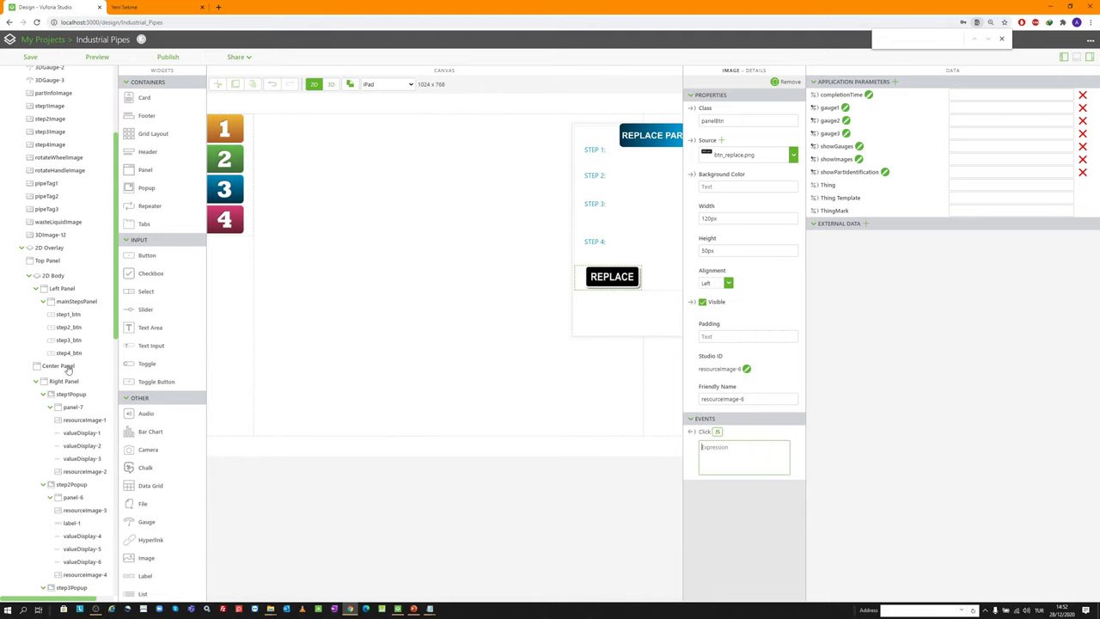
pyautogui.click(84, 471)
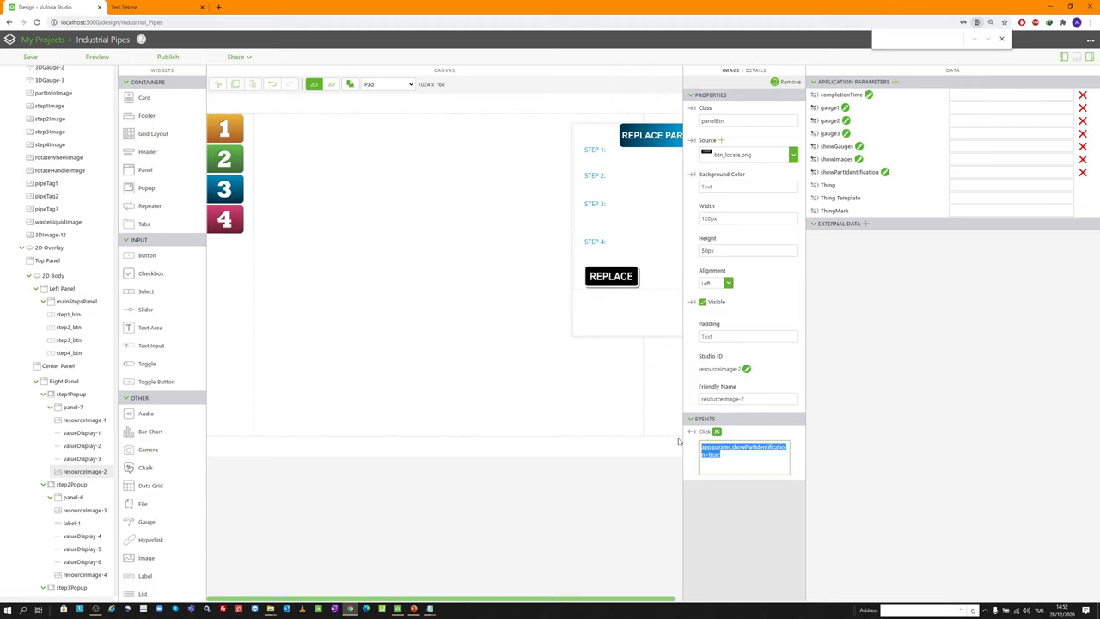
pyautogui.click(85, 574)
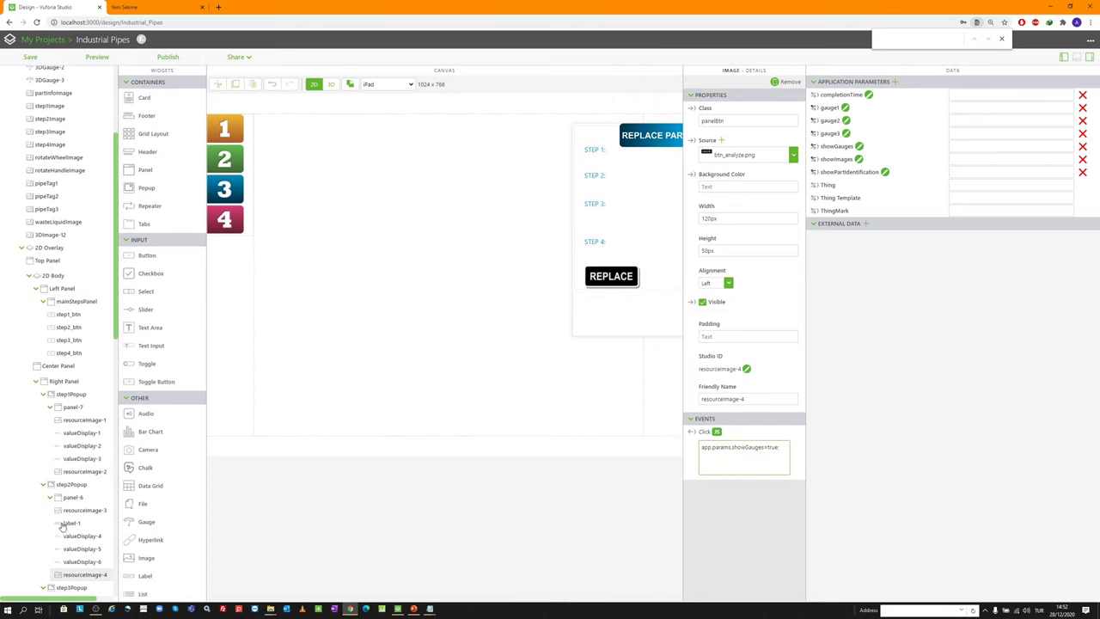
pyautogui.scroll(-5, 73, 481)
# Paste the copied script into resourceImage-6's Click and swap the parameter for showImages
pyautogui.click(72, 465)
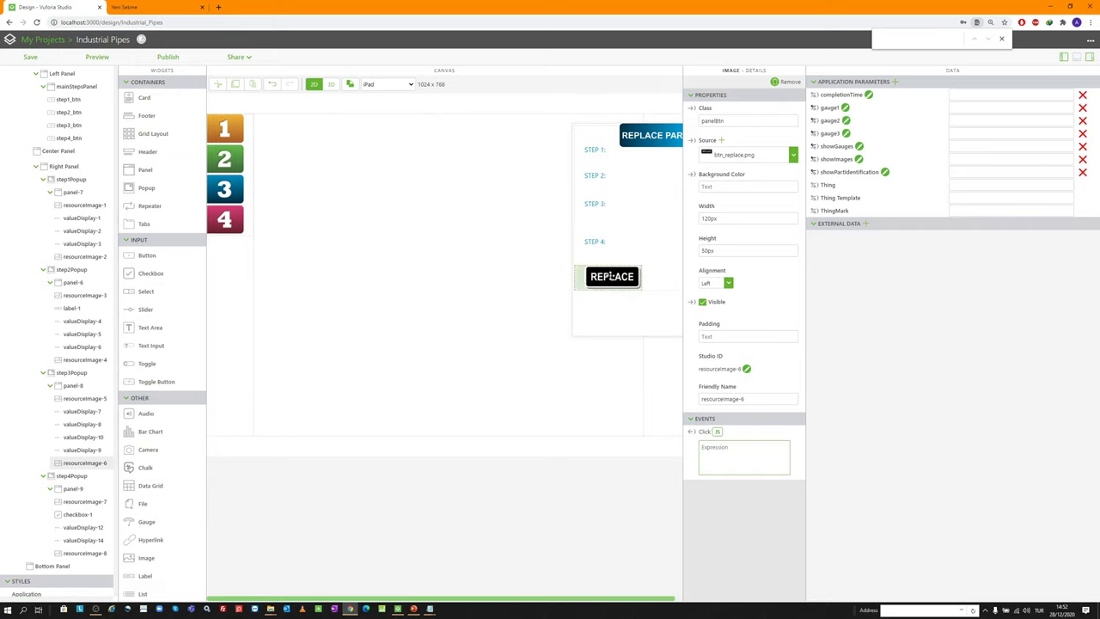
pyautogui.write('app.params.showPartIdentification=true')
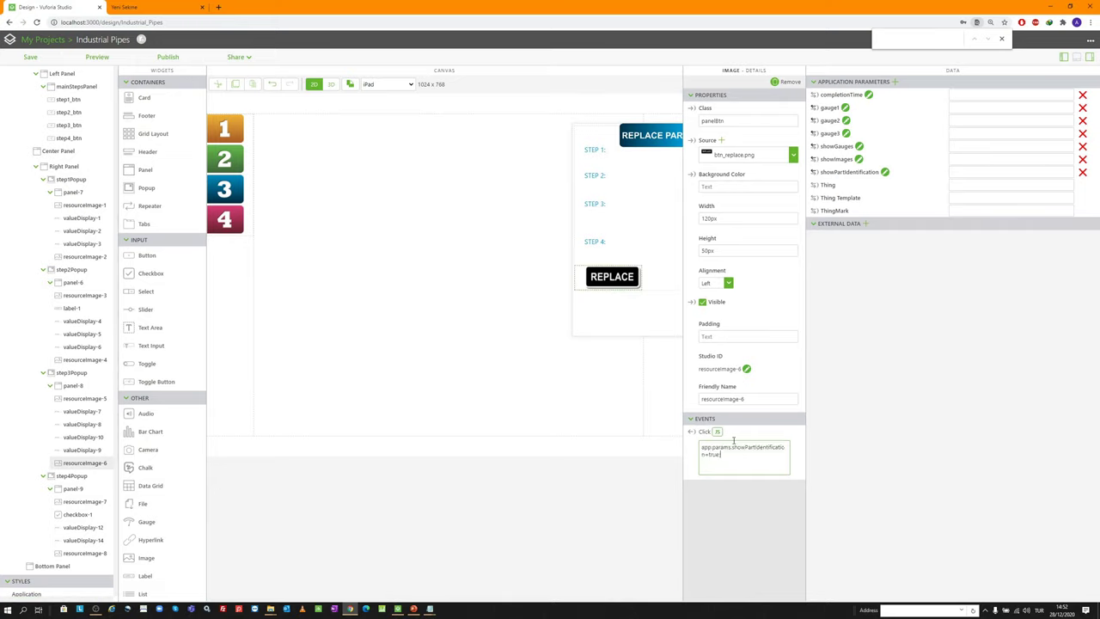
pyautogui.click(859, 159)
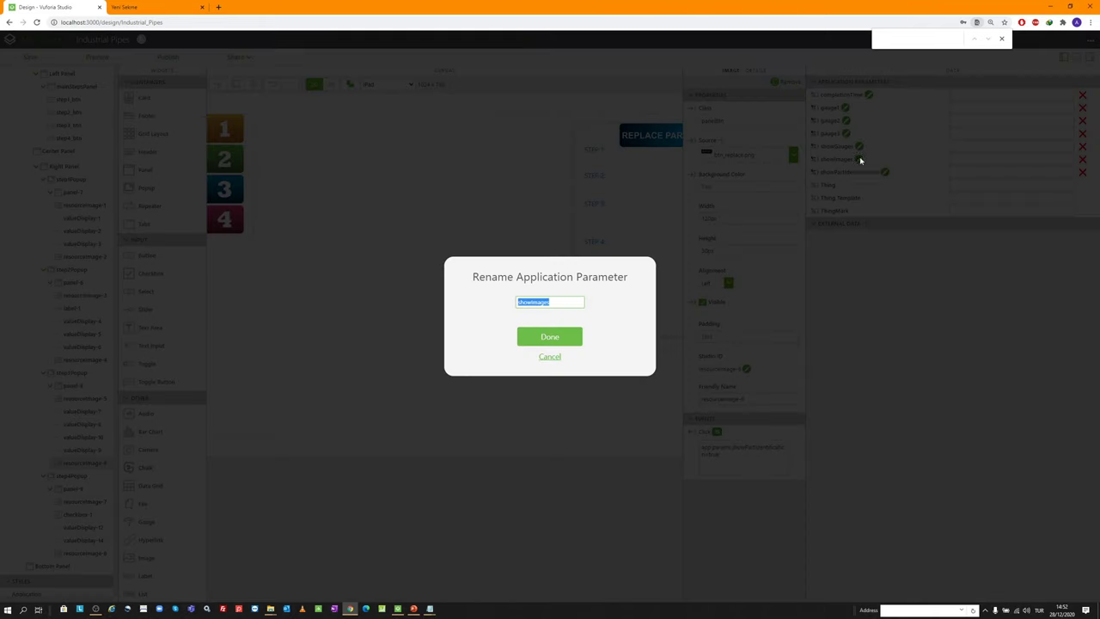
pyautogui.click(548, 356)
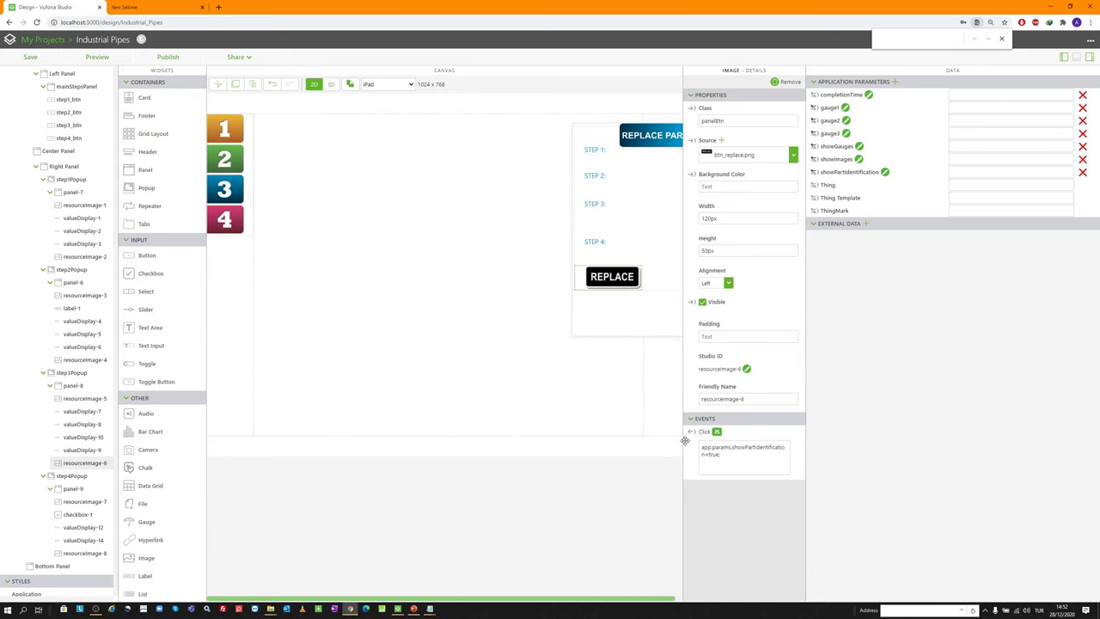
pyautogui.click(707, 454)
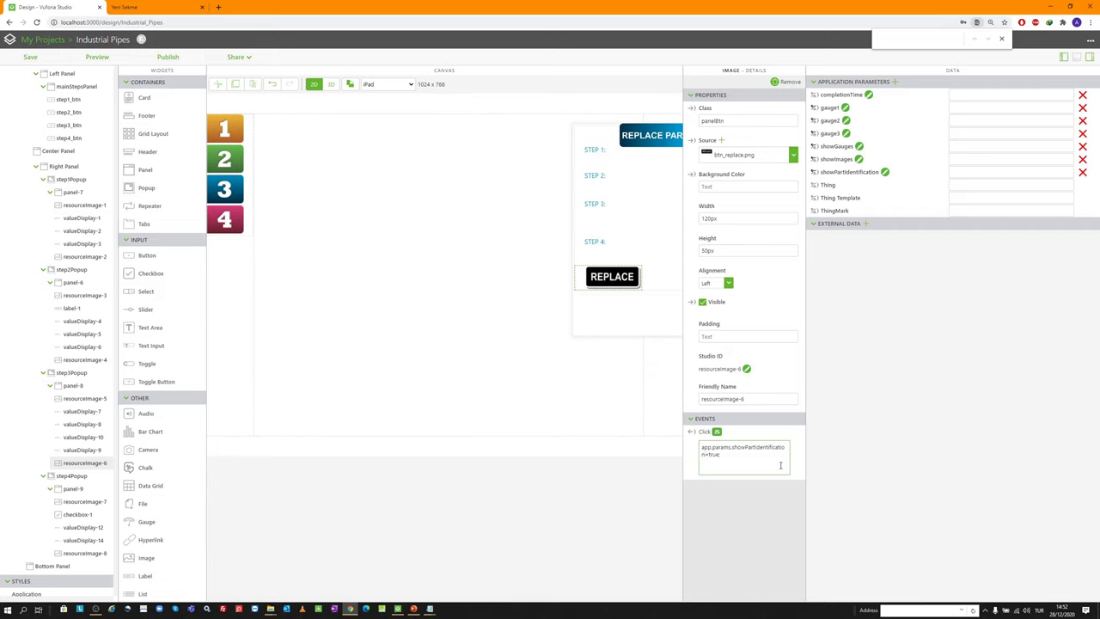
pyautogui.hotkey('ctrl', 'shift', 'Left')
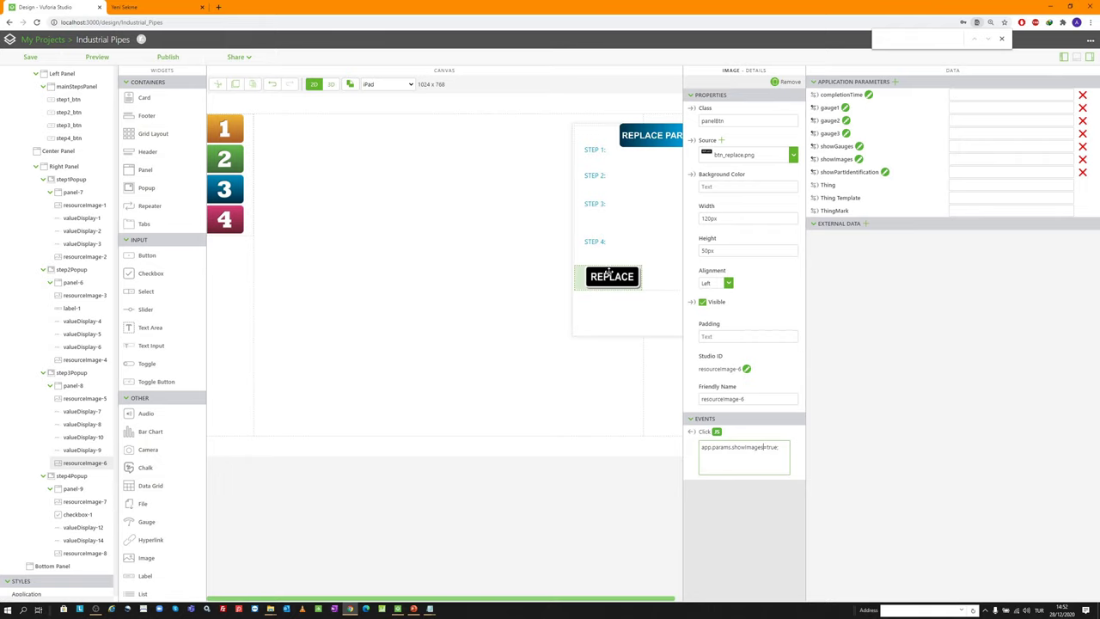
pyautogui.scroll(5, 72, 227)
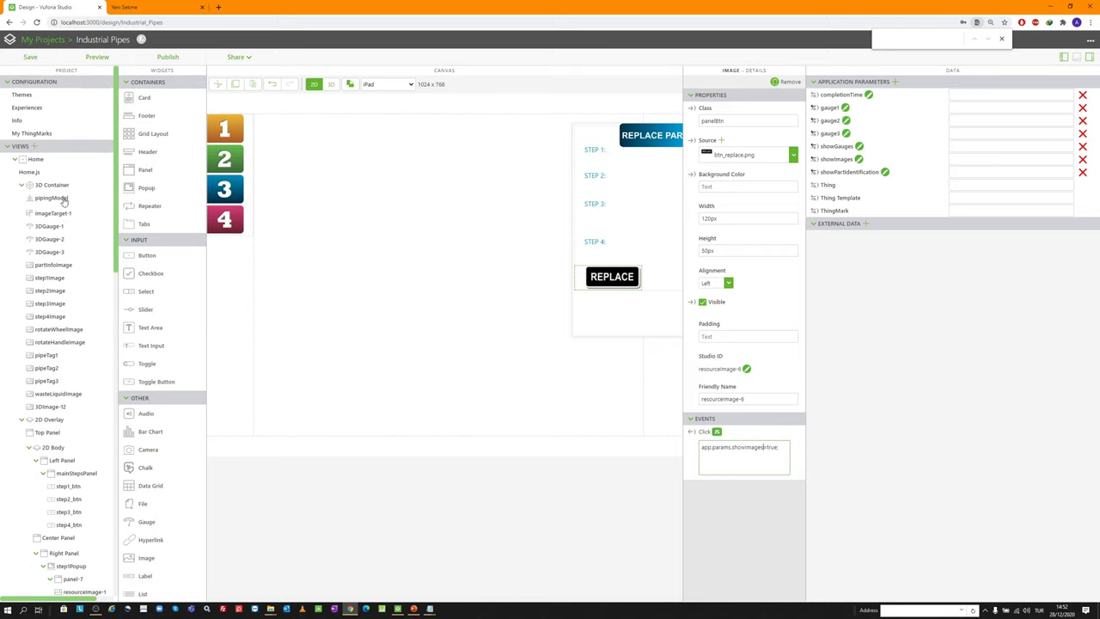
# Set pipingModel's Sequence to Copy of Valve Animation
pyautogui.click(52, 198)
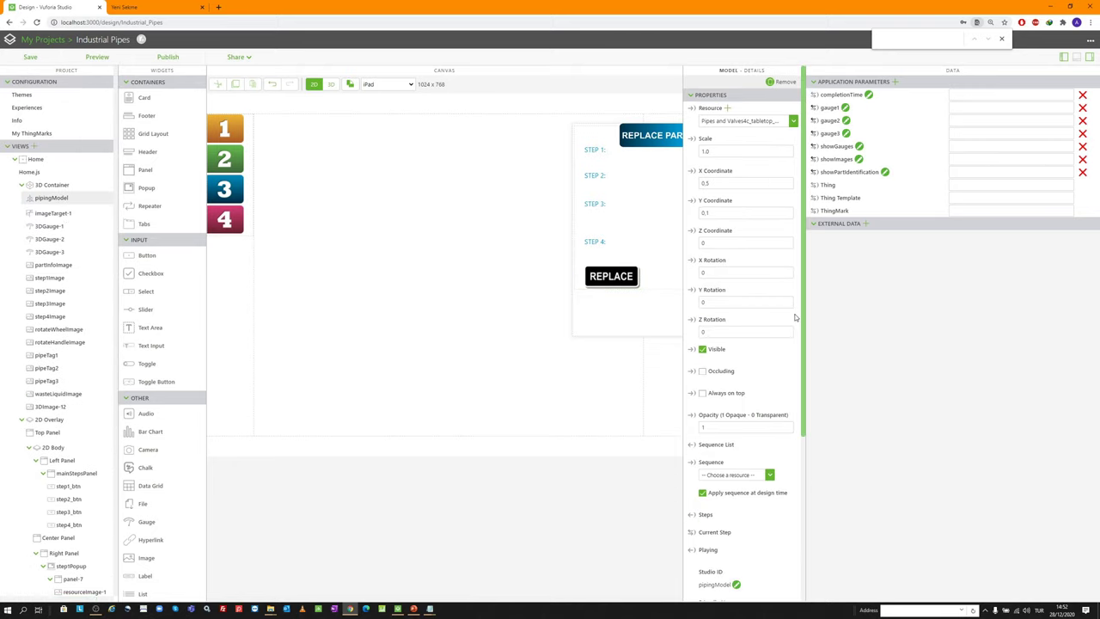
pyautogui.scroll(-1, 756, 344)
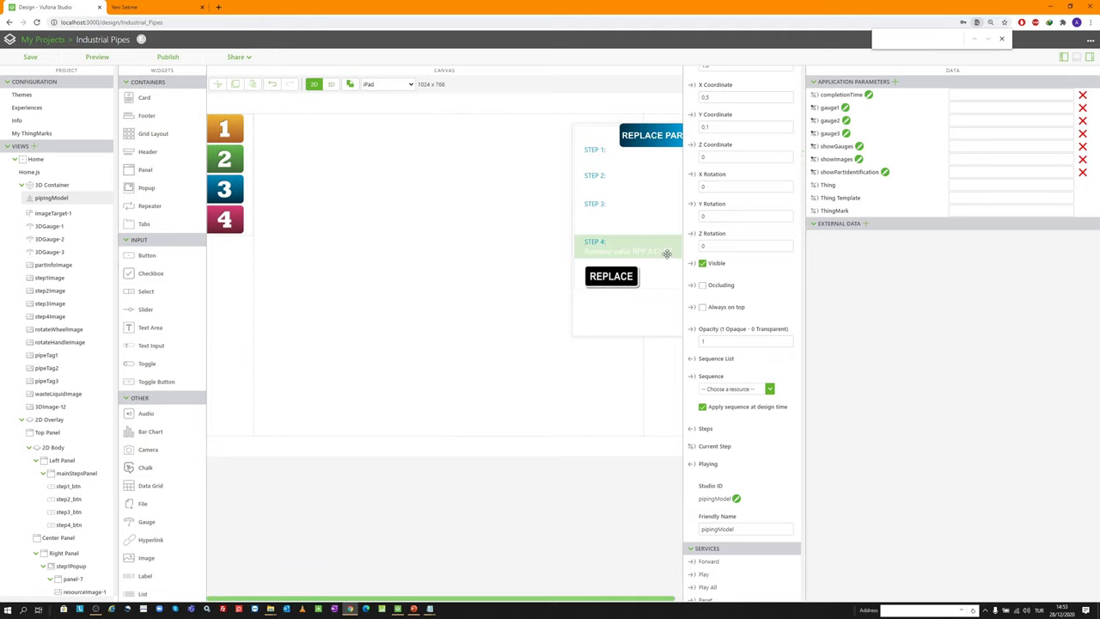
pyautogui.click(731, 389)
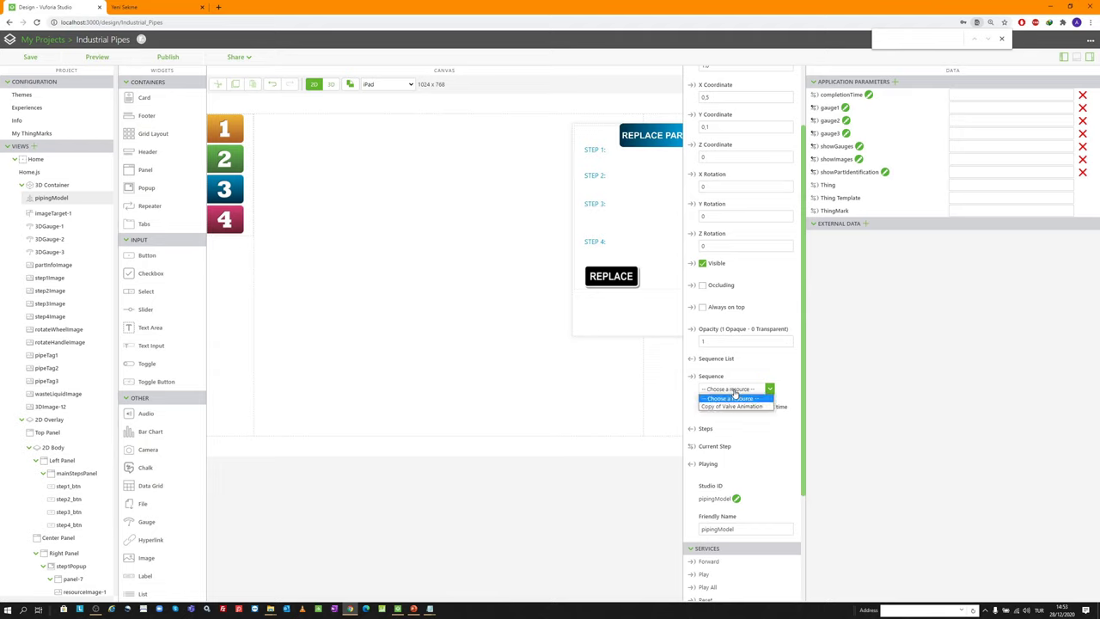
pyautogui.click(736, 393)
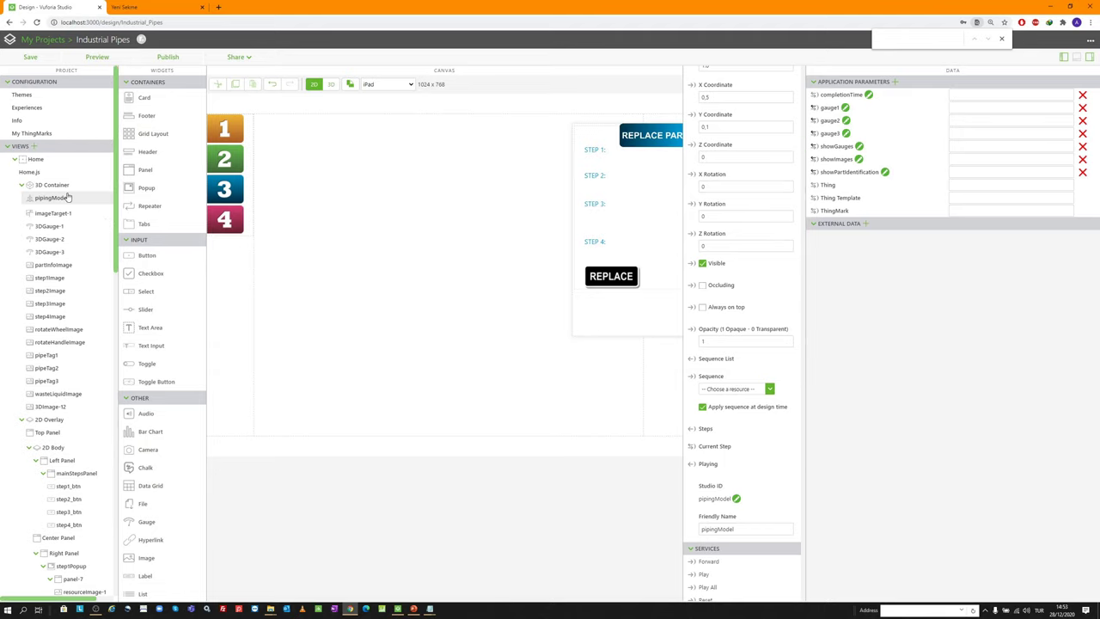
pyautogui.scroll(2, 747, 301)
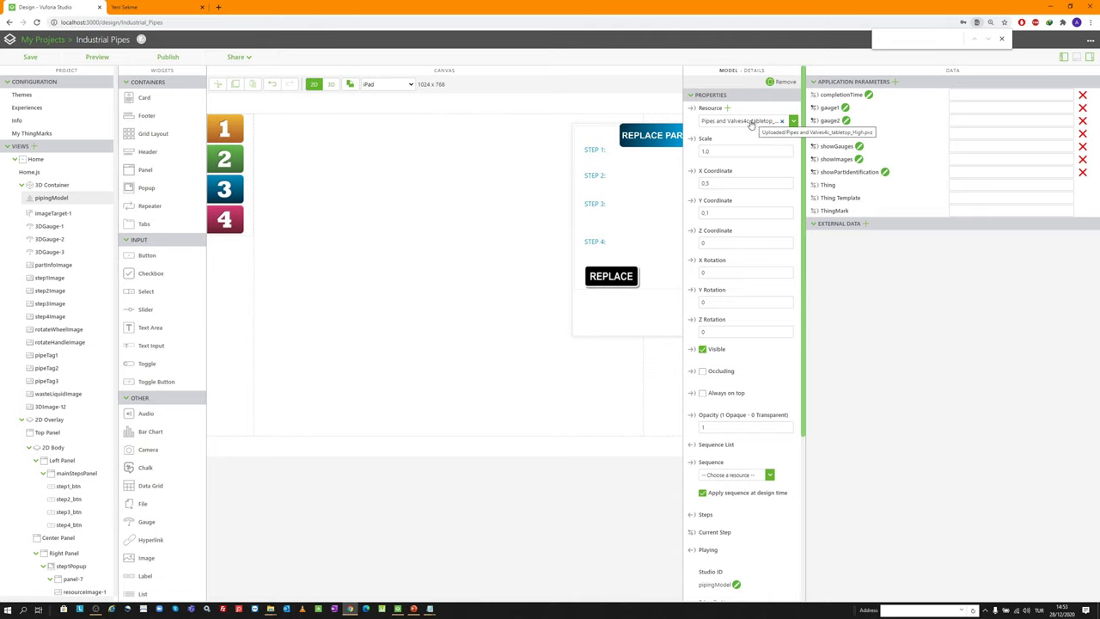
pyautogui.scroll(-2, 756, 146)
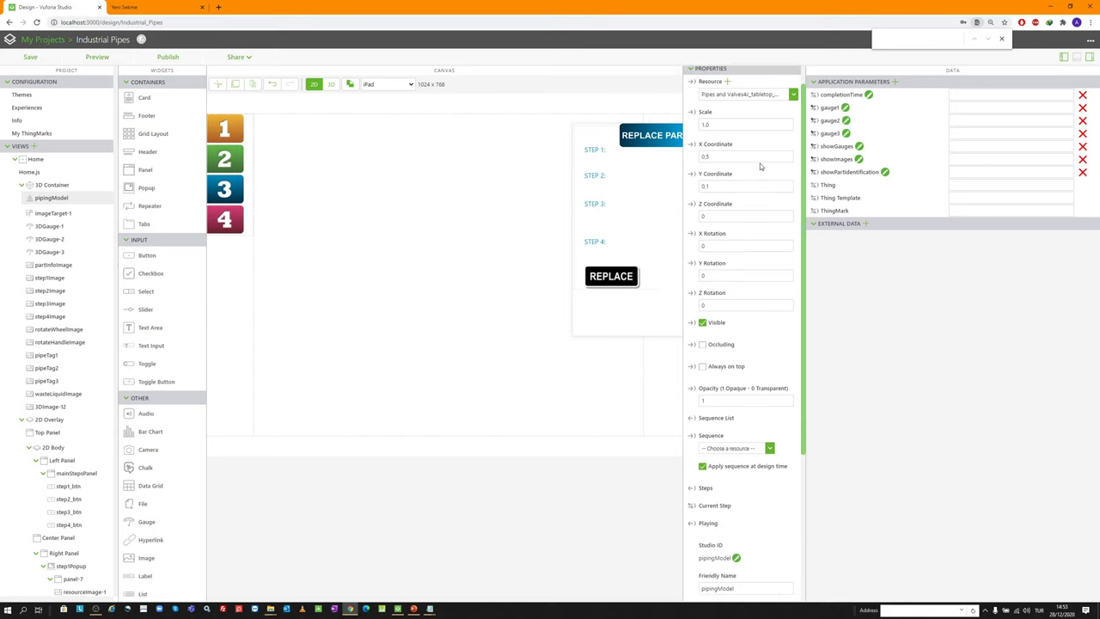
pyautogui.scroll(-3, 761, 189)
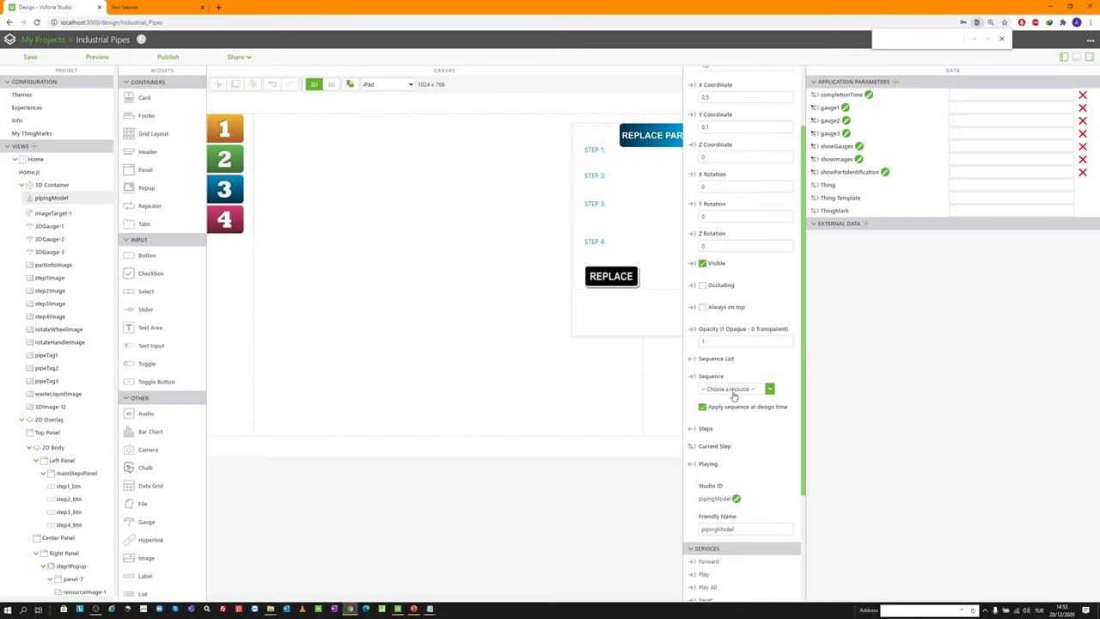
pyautogui.click(722, 389)
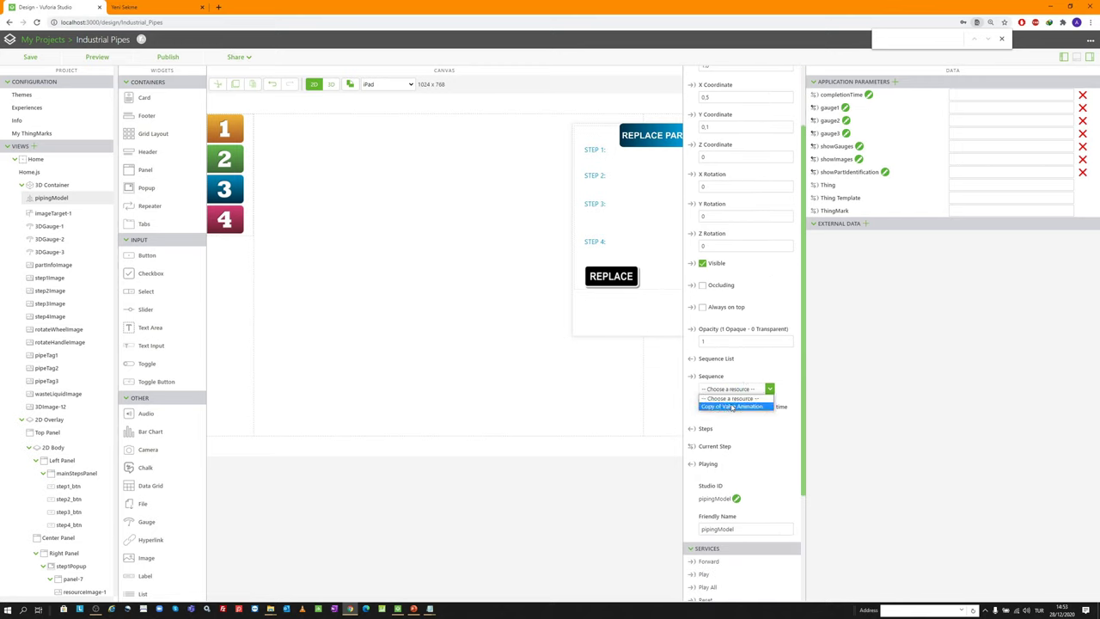
pyautogui.click(731, 407)
pyautogui.click(728, 391)
pyautogui.click(761, 407)
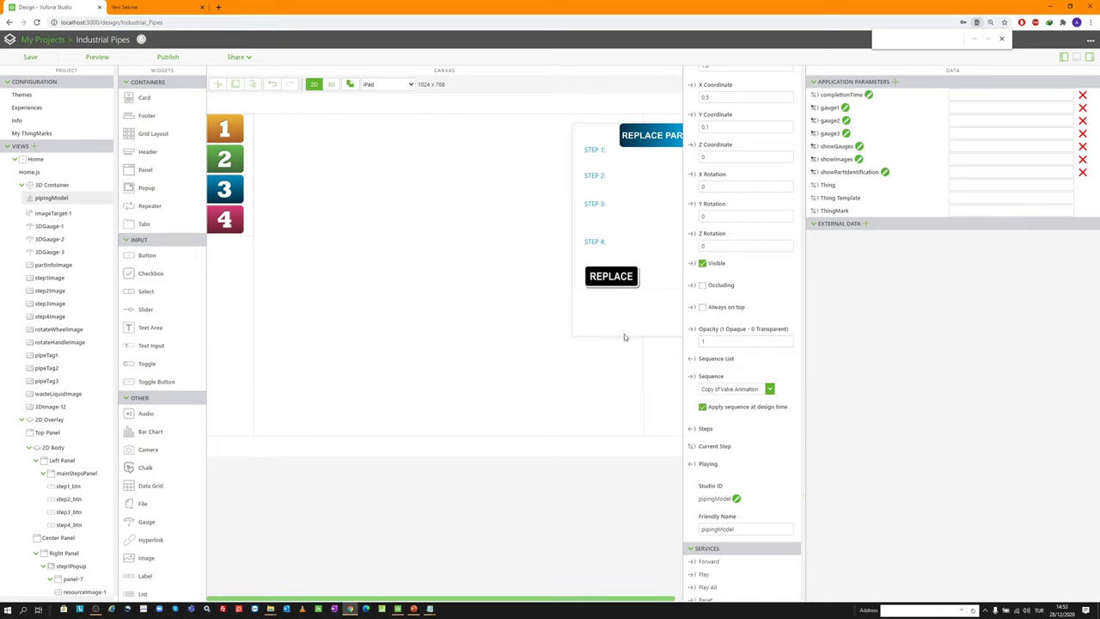
# Bind the REPLACE image's Click event to pipingModel's Play All service and preview
pyautogui.click(616, 271)
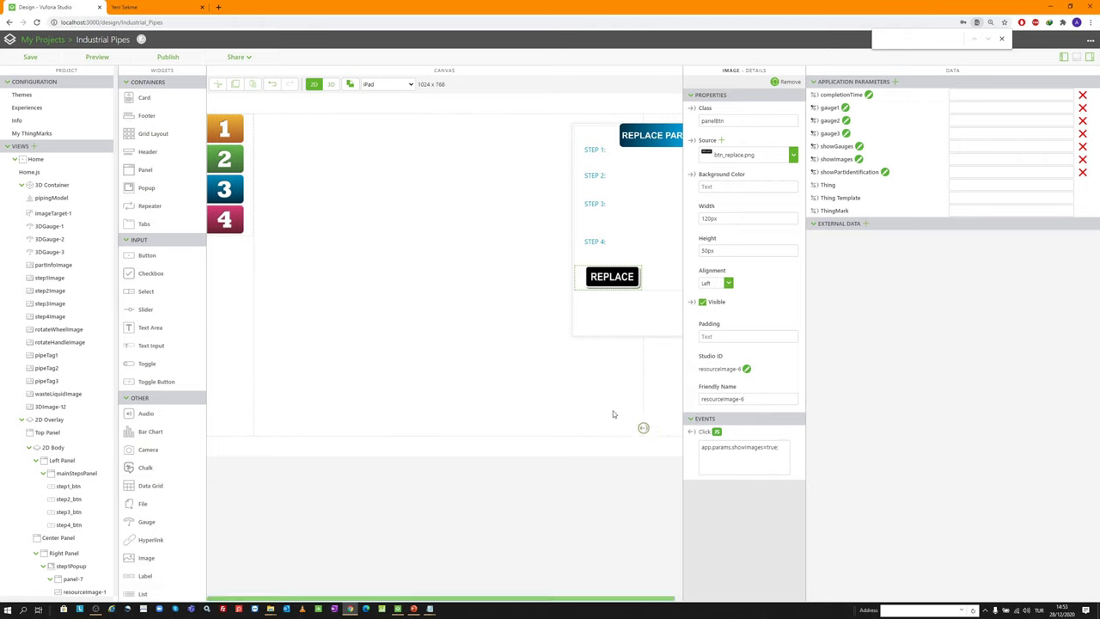
pyautogui.moveTo(63, 203); pyautogui.dragTo(58, 200)
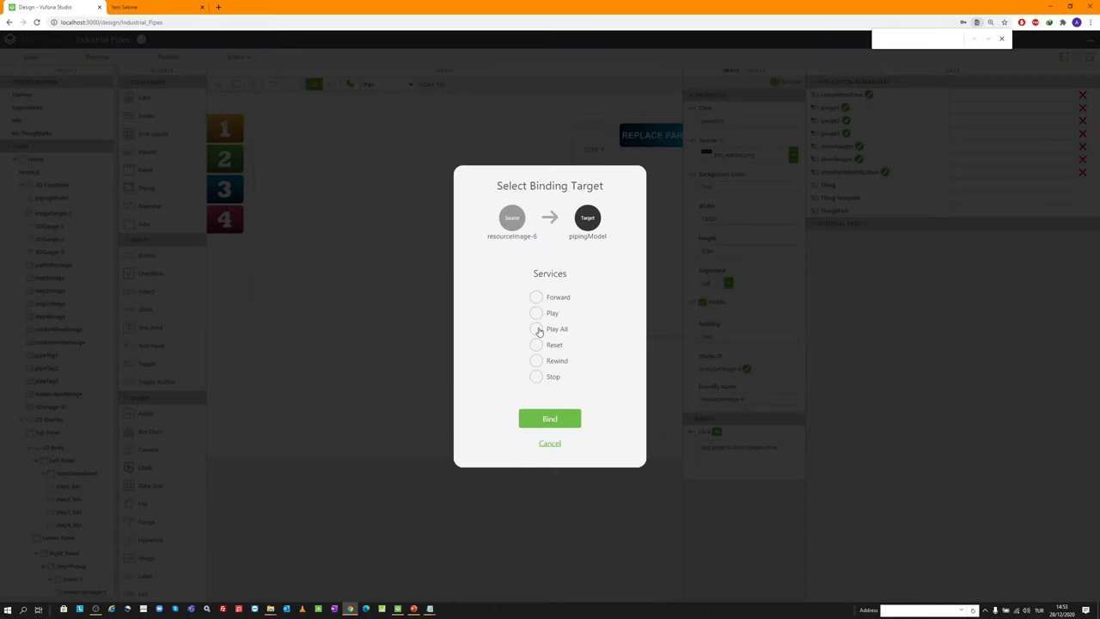
pyautogui.click(537, 330)
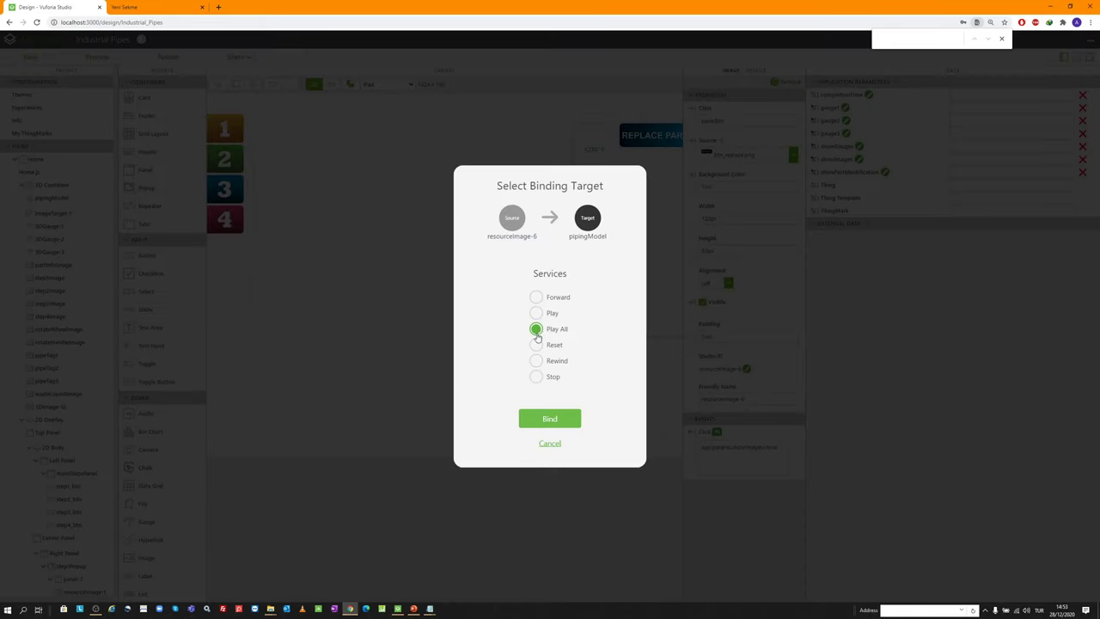
pyautogui.click(550, 419)
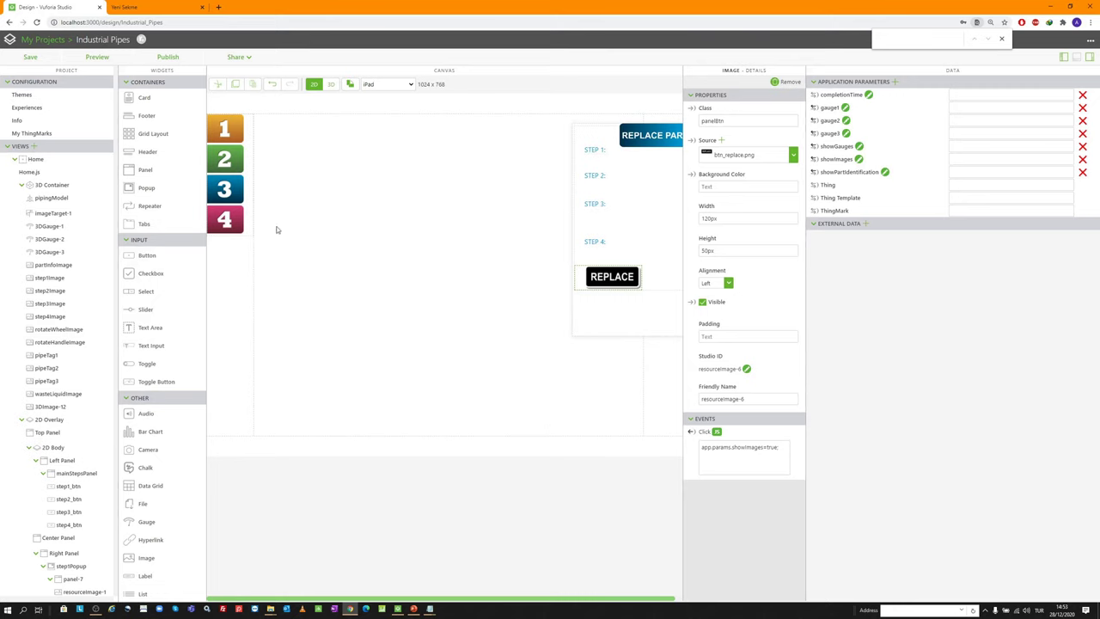
pyautogui.click(99, 56)
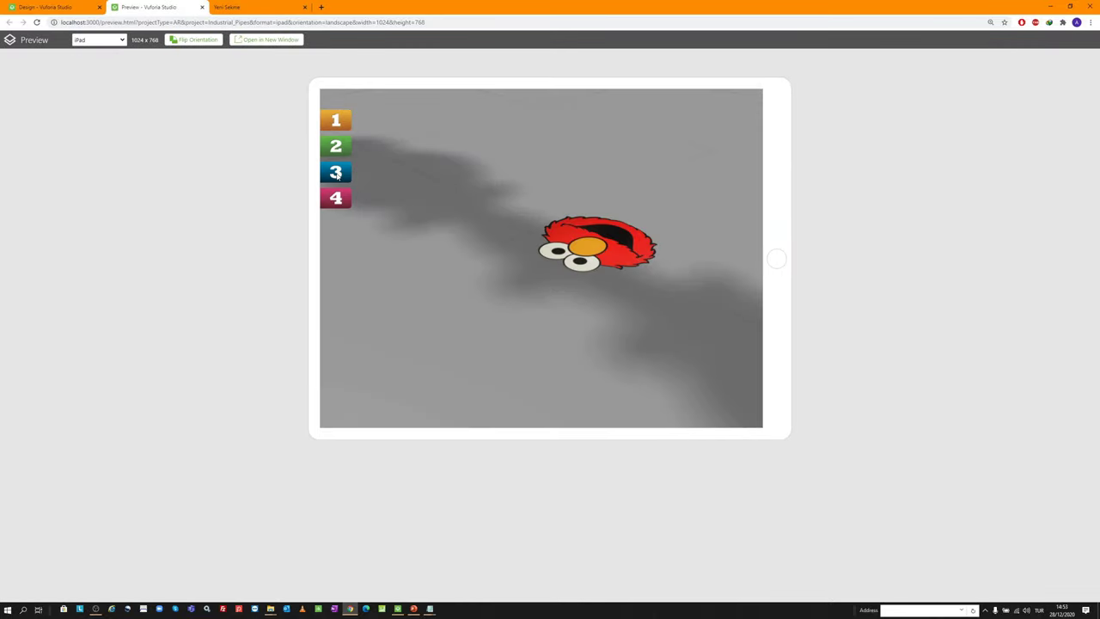
# In the preview, open step 3's REPLACE PART panel, orbit the valves, toggle step 3, then close
pyautogui.click(336, 173)
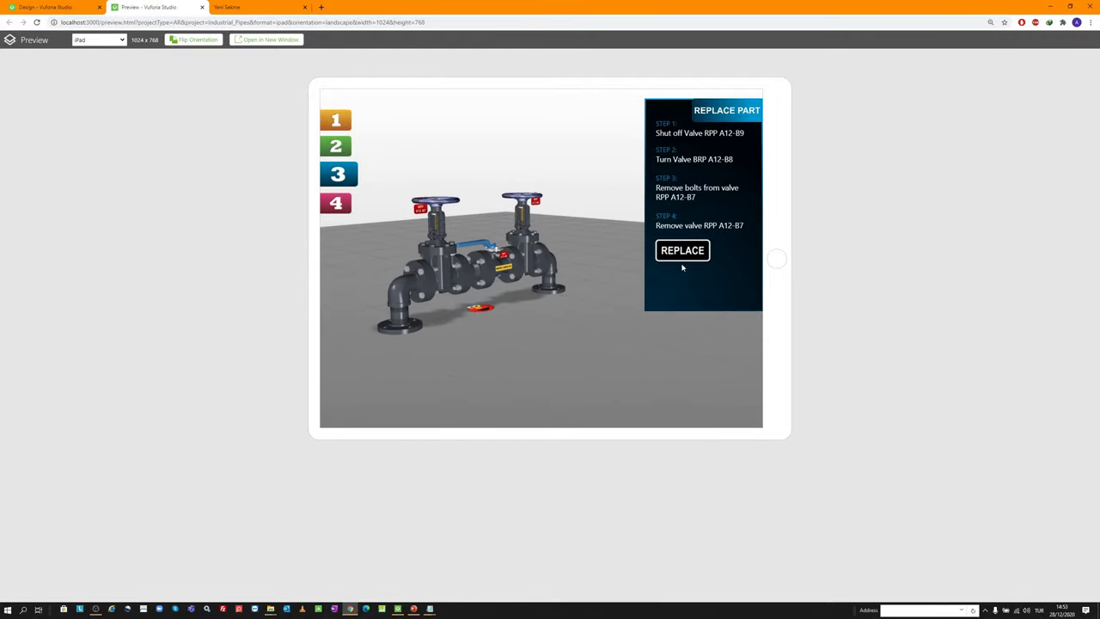
pyautogui.moveTo(457, 216); pyautogui.dragTo(470, 376)
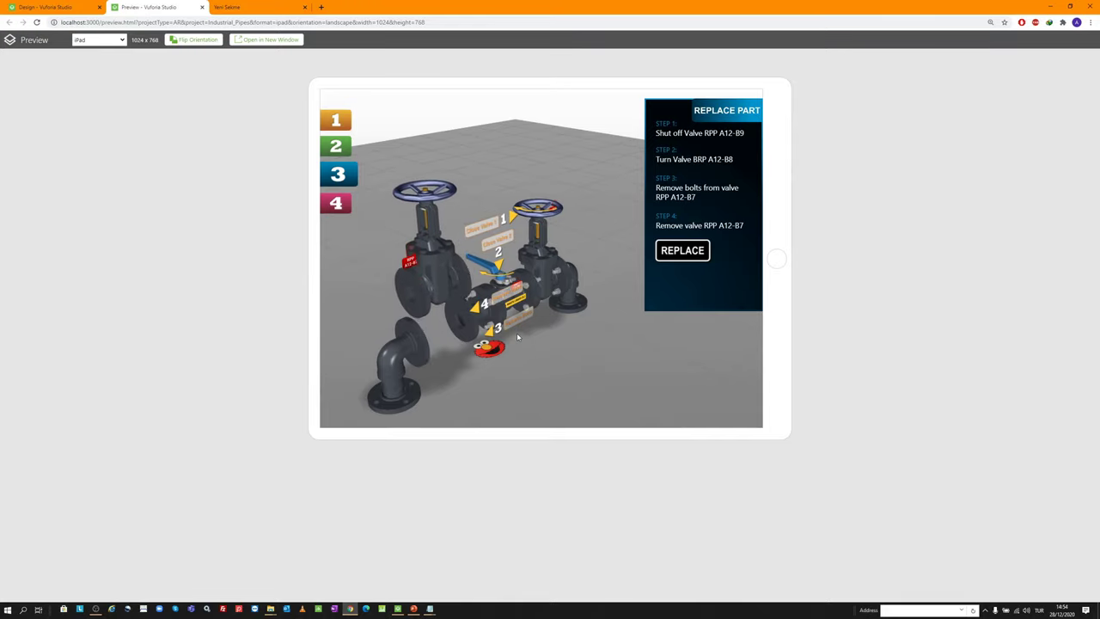
pyautogui.click(96, 609)
pyautogui.click(96, 609)
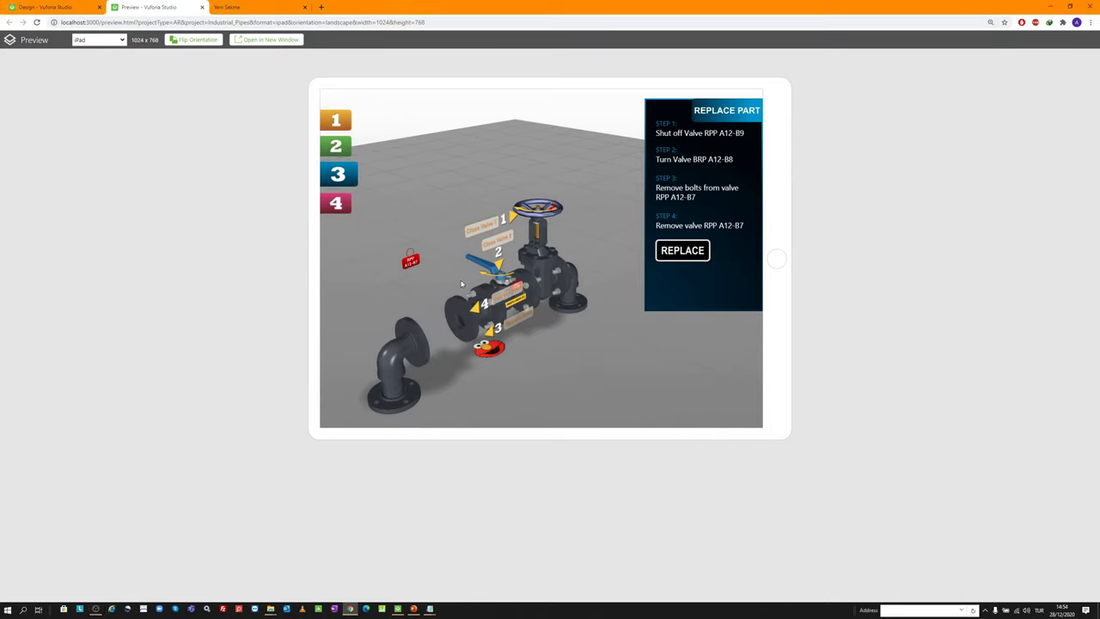
pyautogui.moveTo(403, 211); pyautogui.dragTo(386, 215)
pyautogui.click(337, 176)
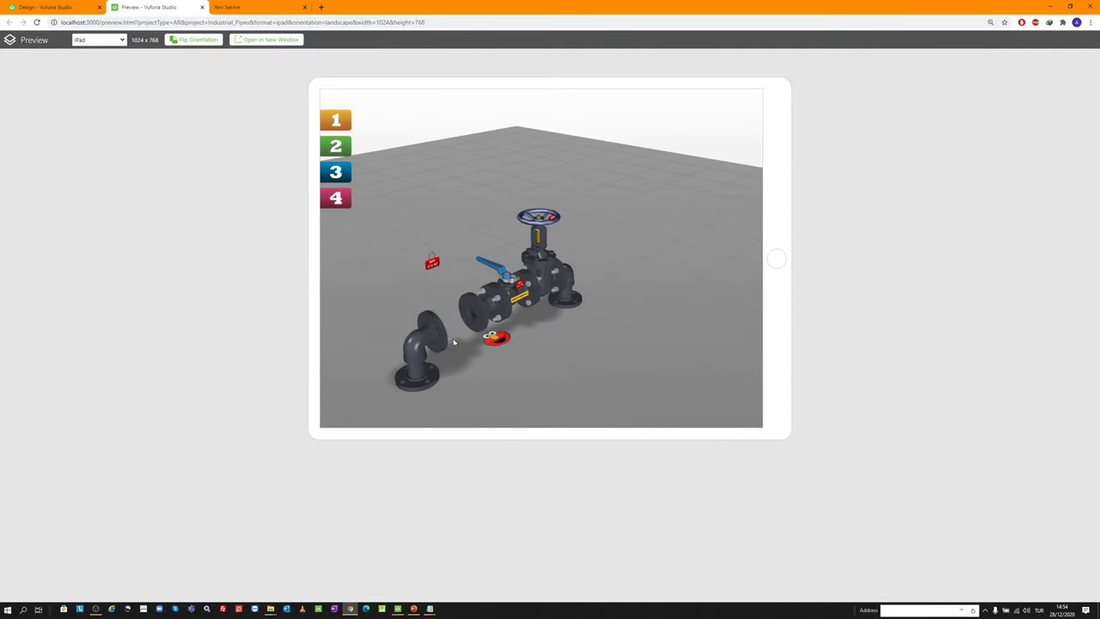
pyautogui.click(338, 176)
pyautogui.click(338, 174)
pyautogui.click(335, 172)
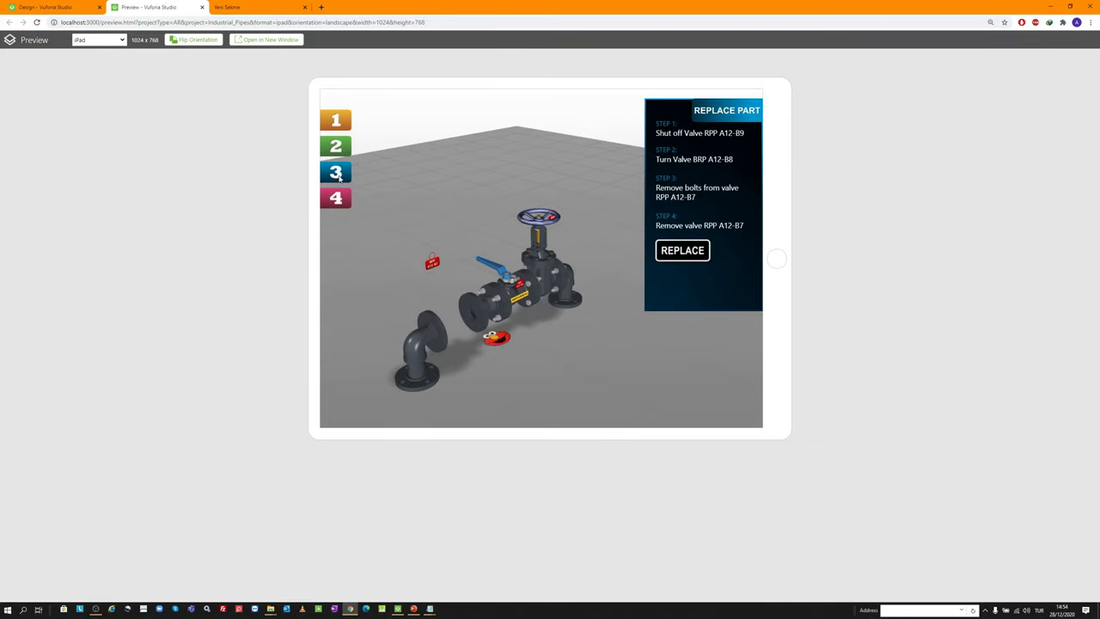
pyautogui.click(202, 7)
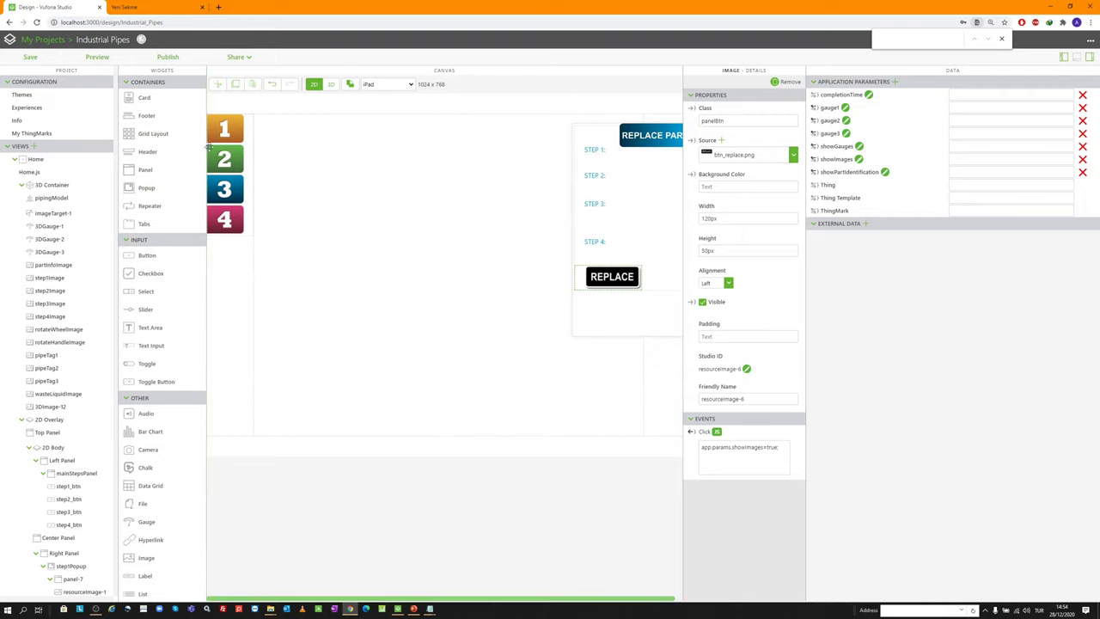
# Bind step3_btn's Click event to pipingModel's Reset service
pyautogui.click(223, 191)
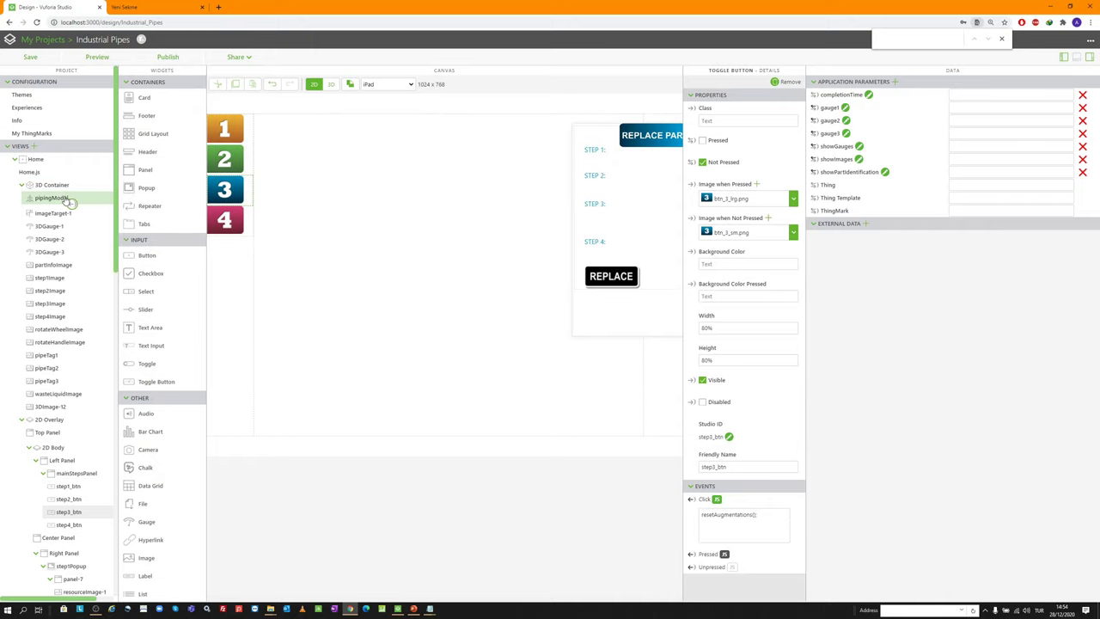
pyautogui.moveTo(72, 201); pyautogui.dragTo(73, 201)
pyautogui.click(535, 344)
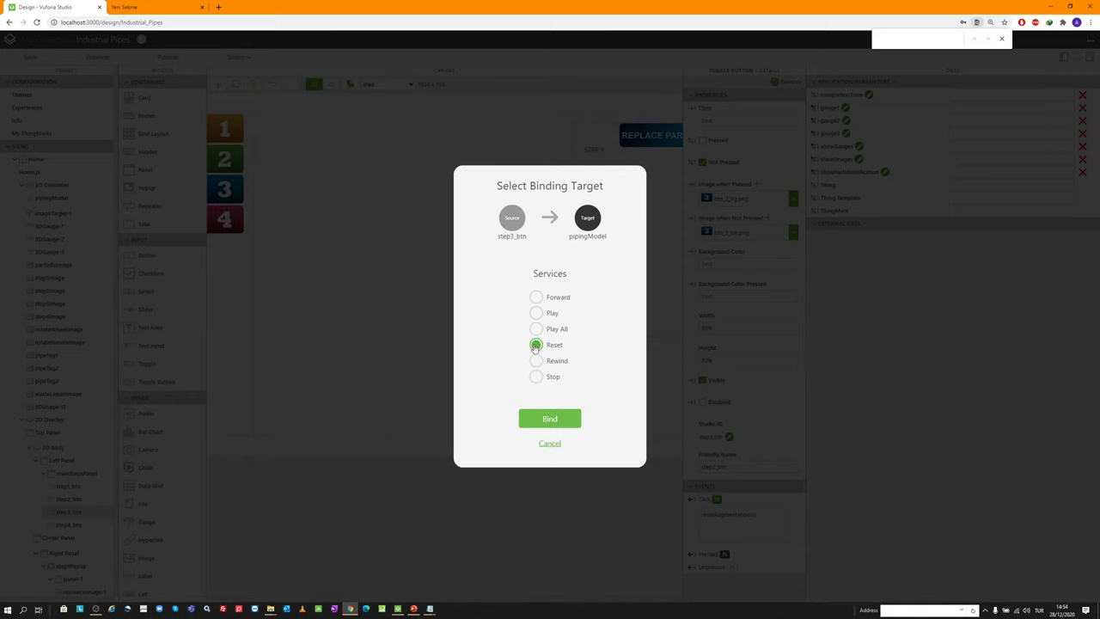
pyautogui.click(537, 421)
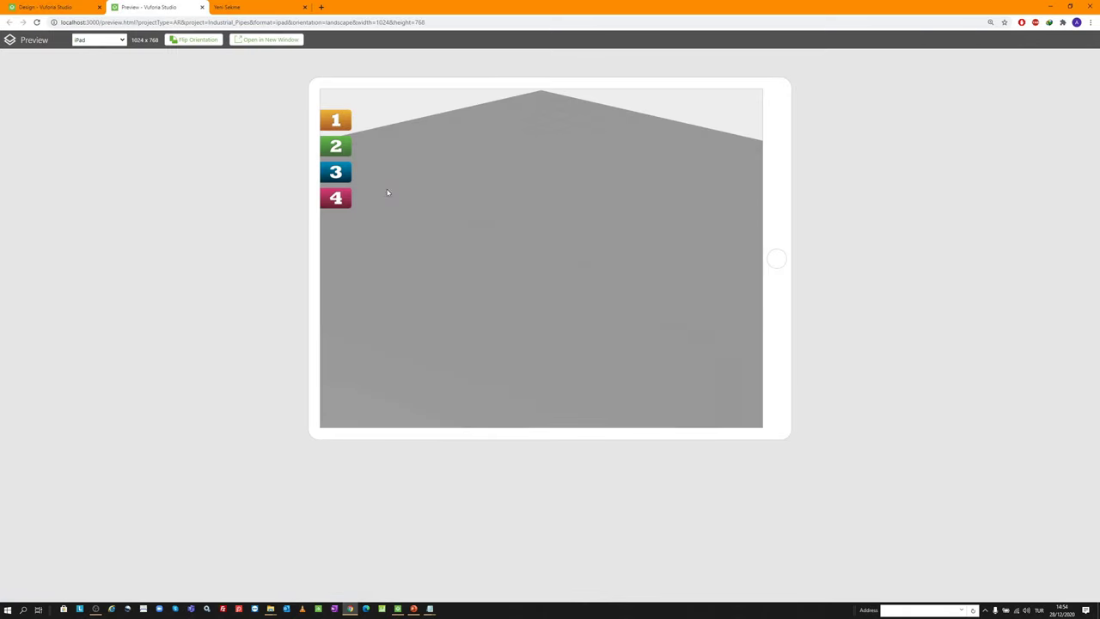
# Start step 3 in the preview, press it again to reset the pipe model, then close the preview
pyautogui.click(335, 172)
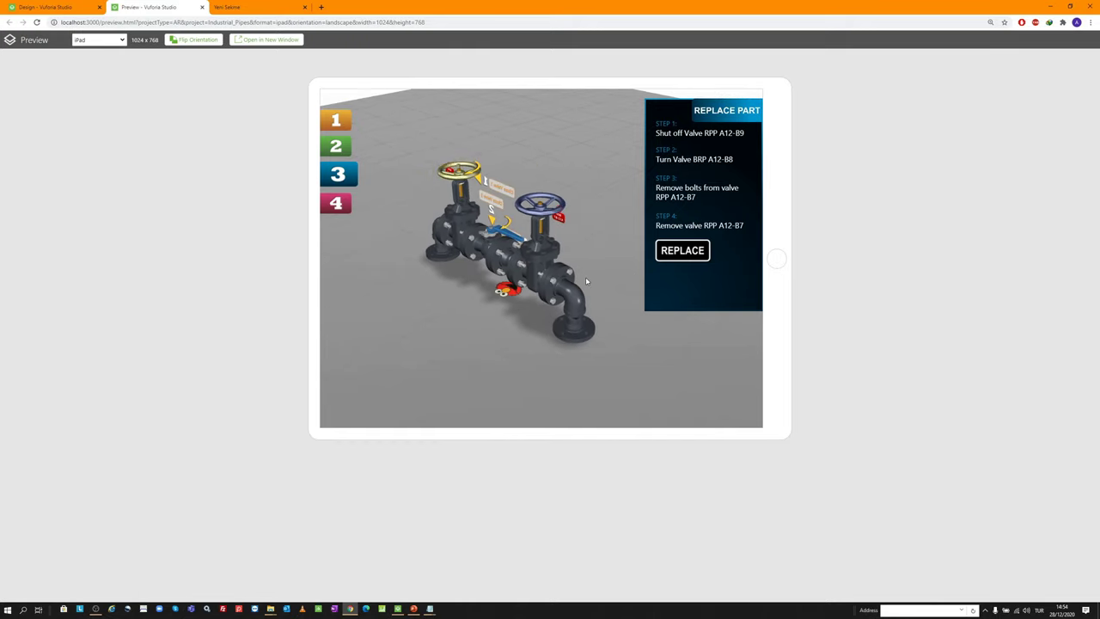
pyautogui.moveTo(587, 281); pyautogui.dragTo(366, 287)
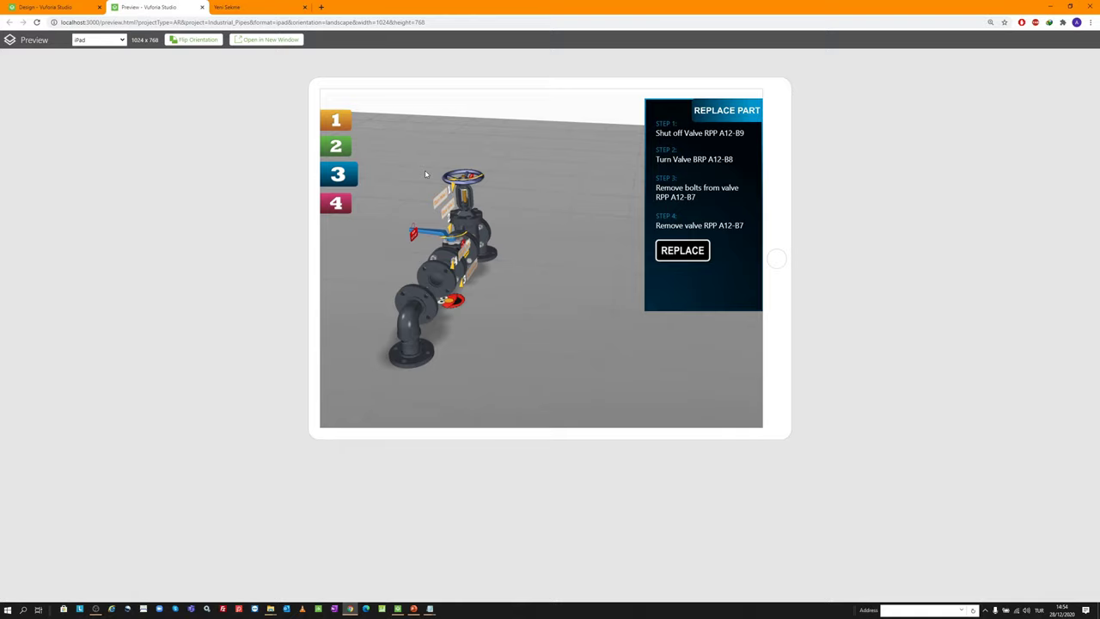
pyautogui.click(338, 175)
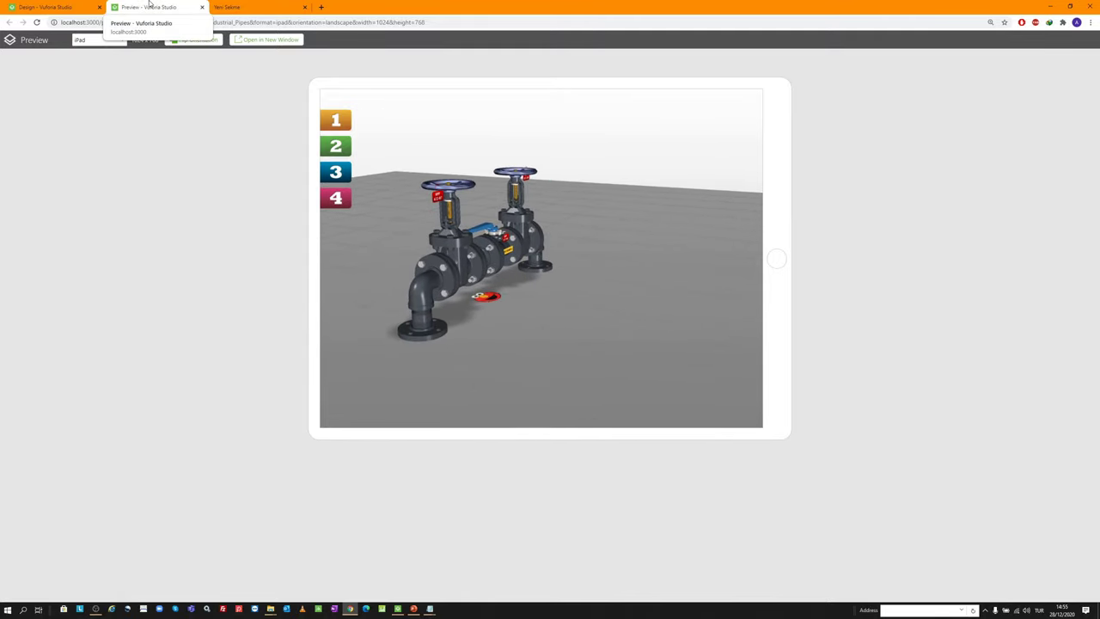
pyautogui.click(202, 7)
pyautogui.scroll(-5, 58, 375)
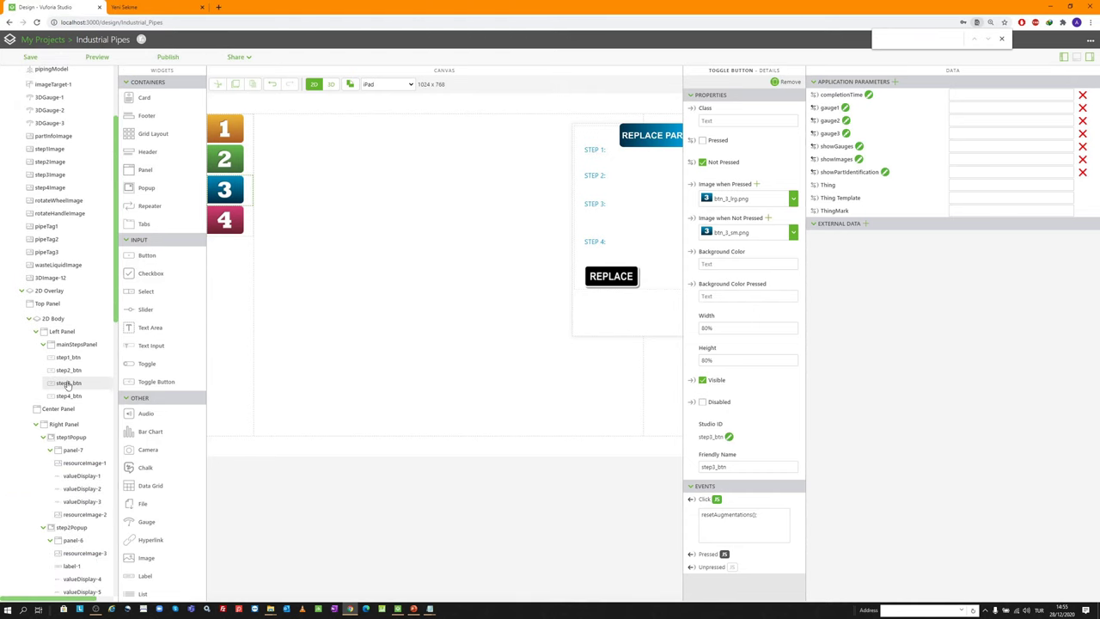
pyautogui.scroll(-4, 79, 399)
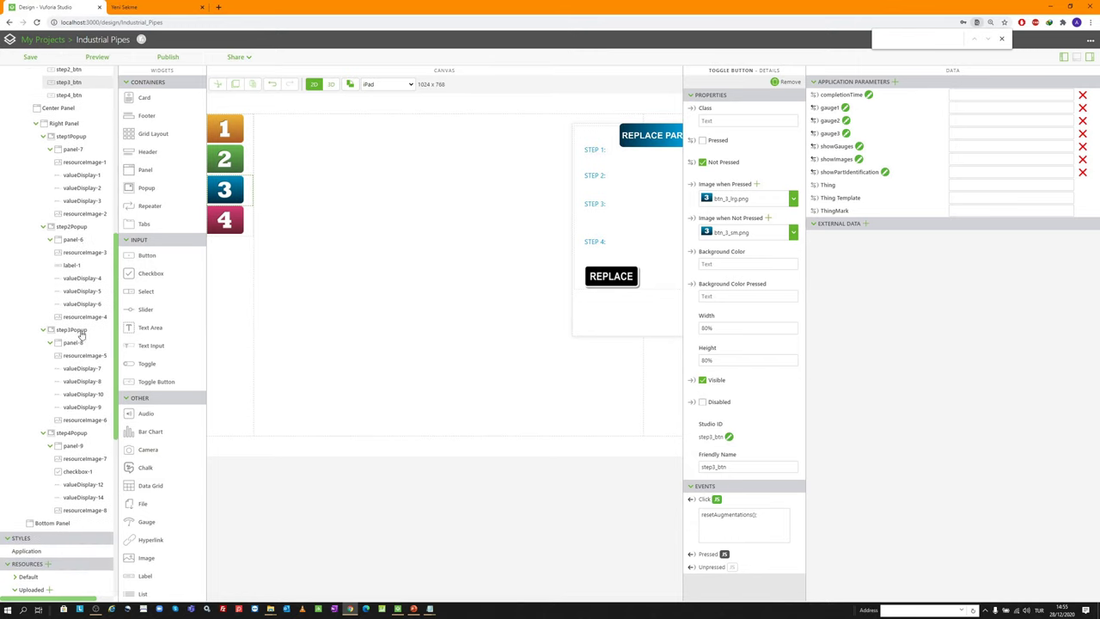
# Hide step3Popup, show step4Popup, and place a Verify Work Completed checkbox above SERVICE COMPLETED BY
pyautogui.click(78, 331)
pyautogui.click(702, 83)
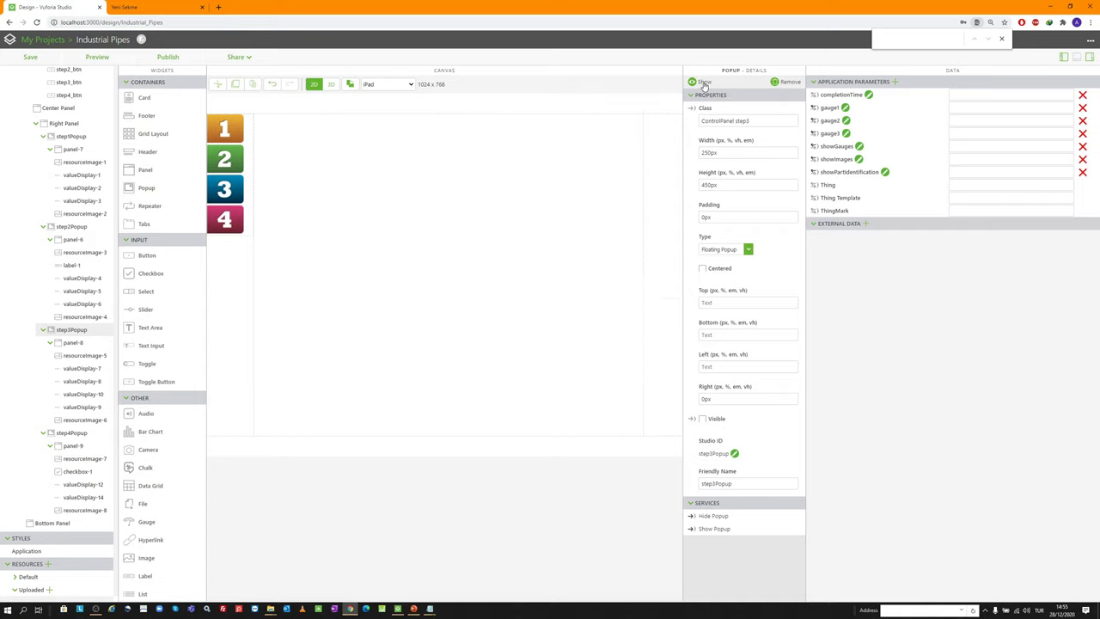
pyautogui.click(73, 434)
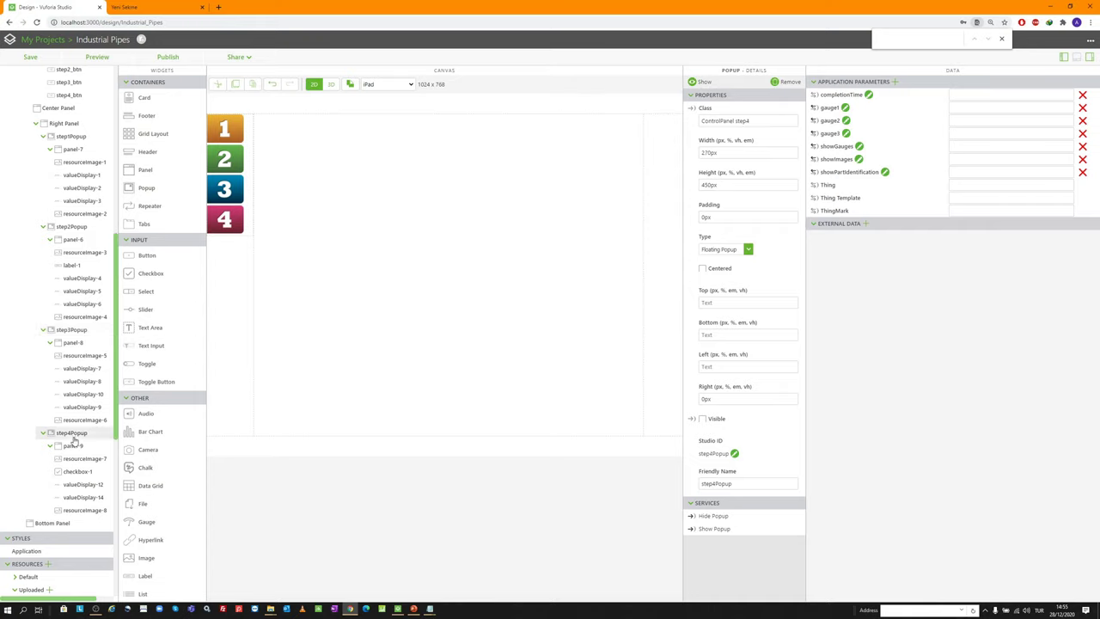
pyautogui.click(701, 82)
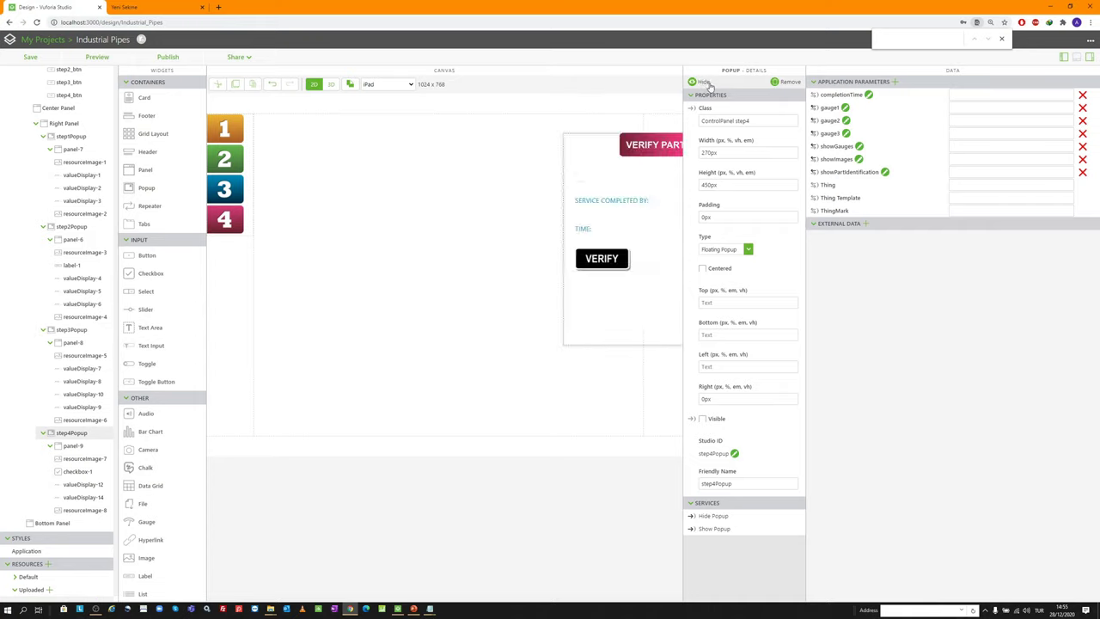
pyautogui.click(495, 278)
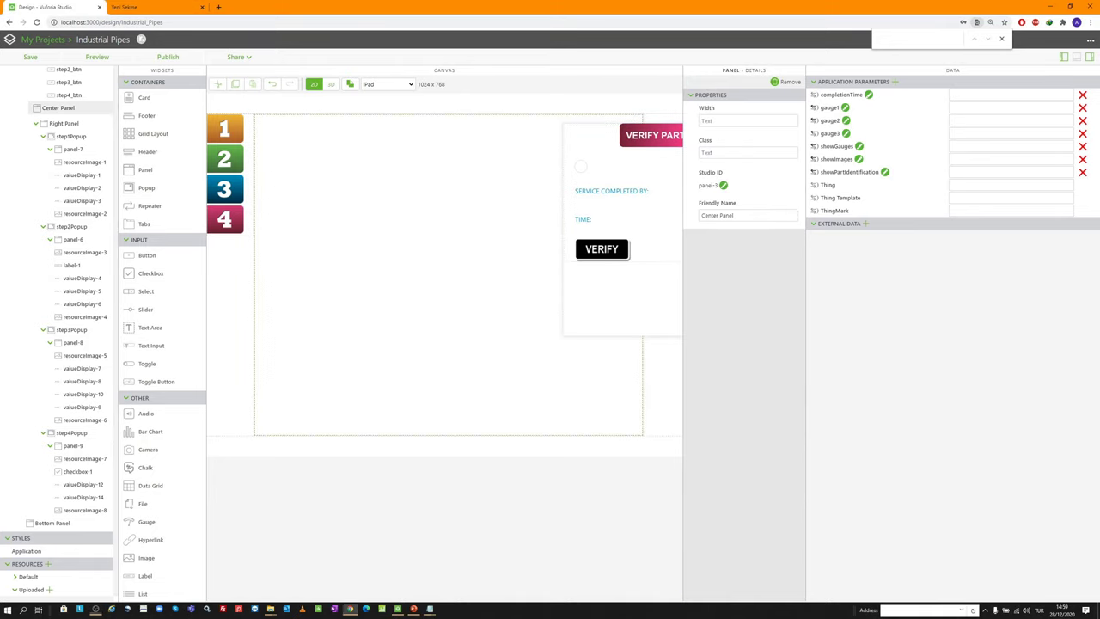
pyautogui.moveTo(568, 174)
pyautogui.mouseDown()
pyautogui.moveTo(592, 172)
pyautogui.moveTo(587, 163)
pyautogui.mouseUp()
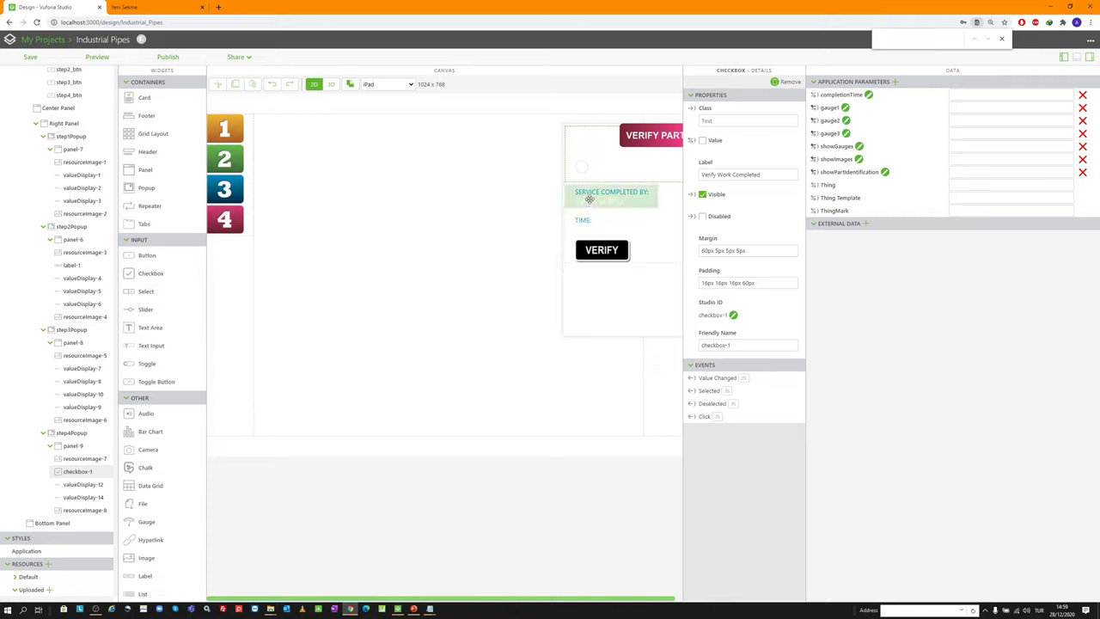
# Uncheck Visible on the SERVICE COMPLETED BY (valueDisplay-12) and TIME (valueDisplay-14) labels
pyautogui.click(608, 197)
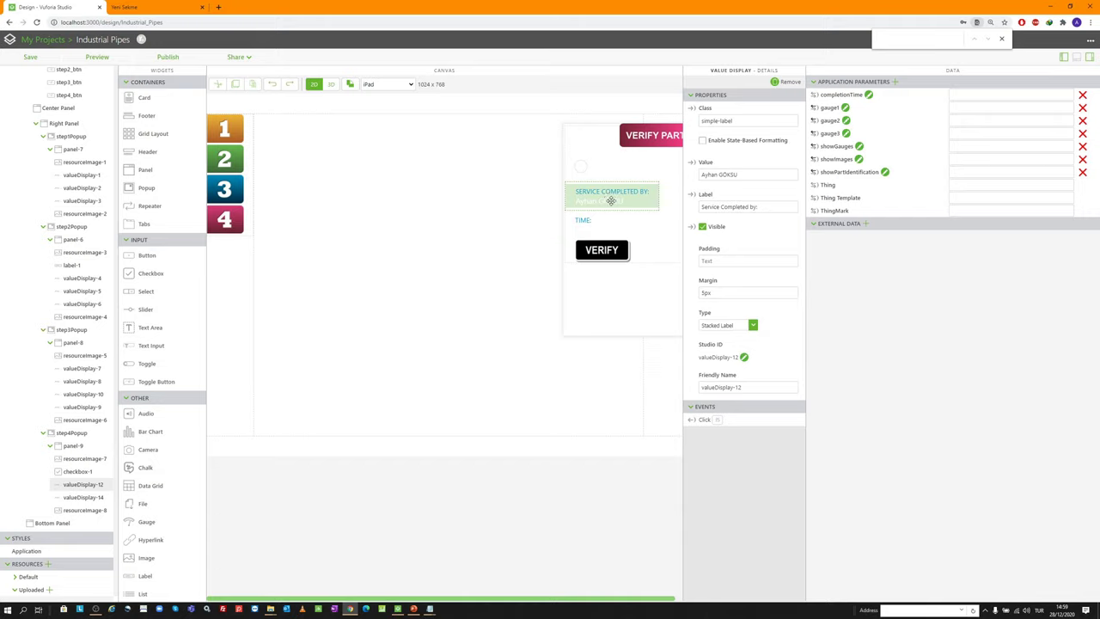
pyautogui.click(702, 226)
pyautogui.click(586, 221)
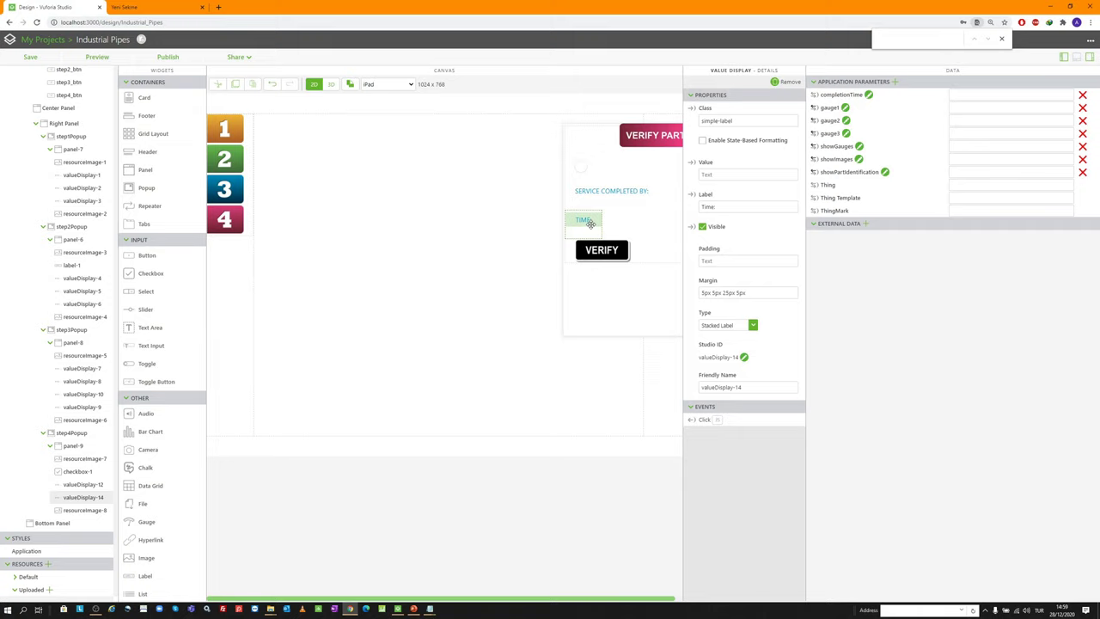
pyautogui.click(702, 227)
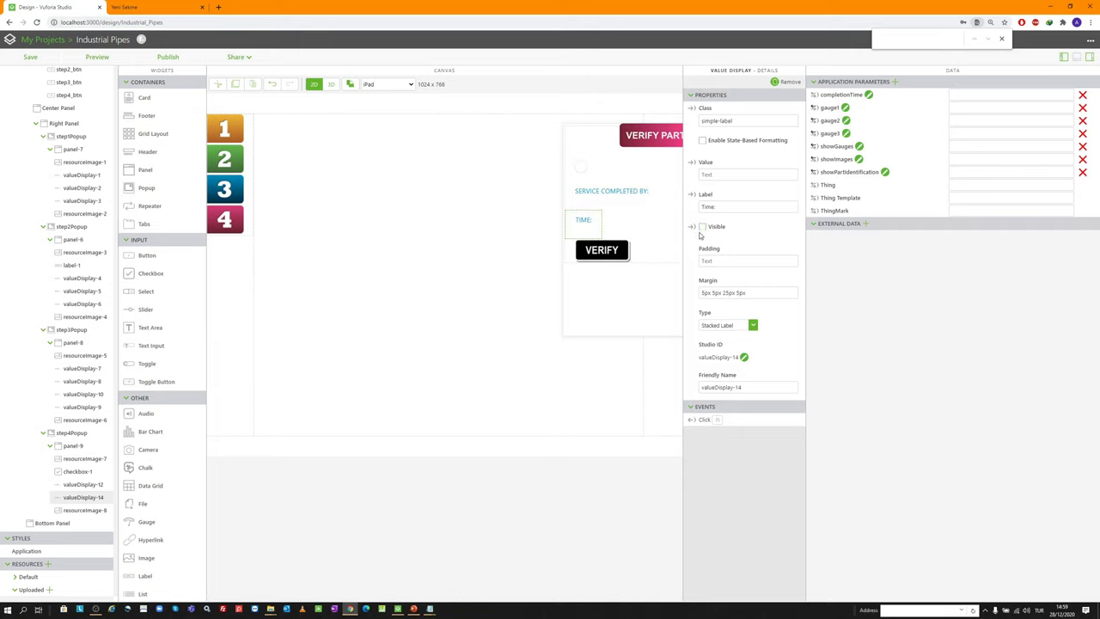
# Bind the Verify Work Completed checkbox's value to both labels' Visible property
pyautogui.click(623, 169)
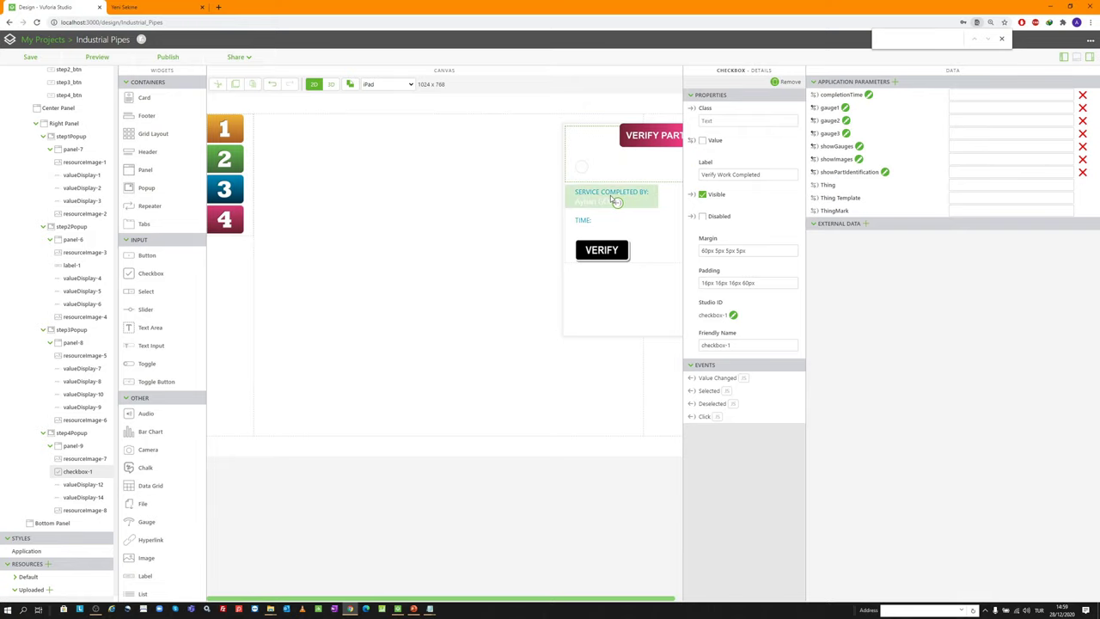
pyautogui.moveTo(612, 199); pyautogui.dragTo(613, 198)
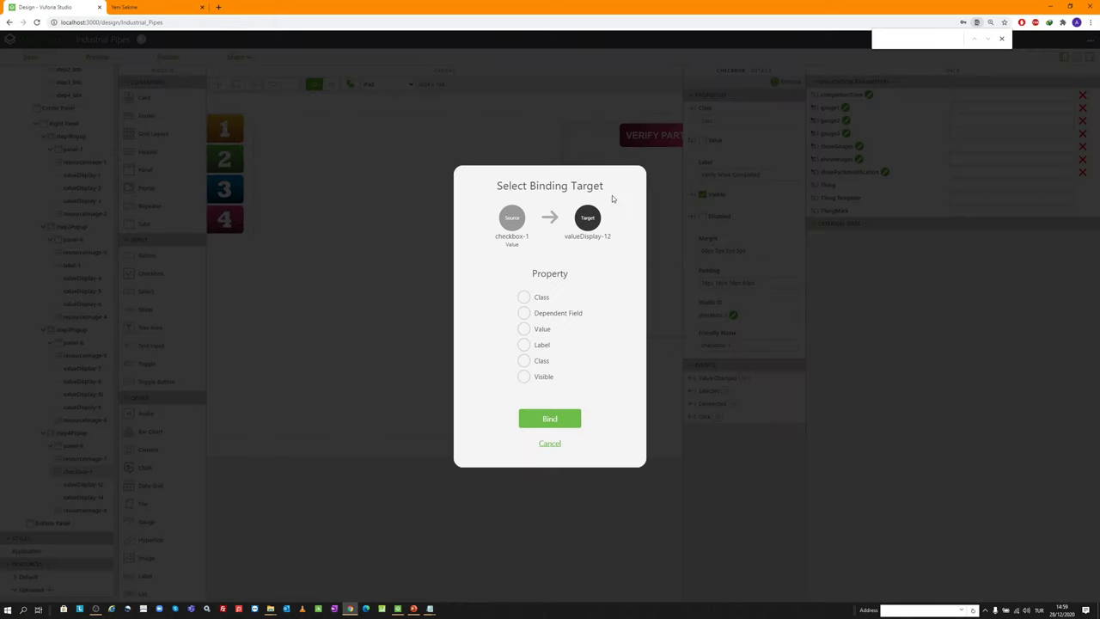
pyautogui.click(524, 377)
pyautogui.click(546, 419)
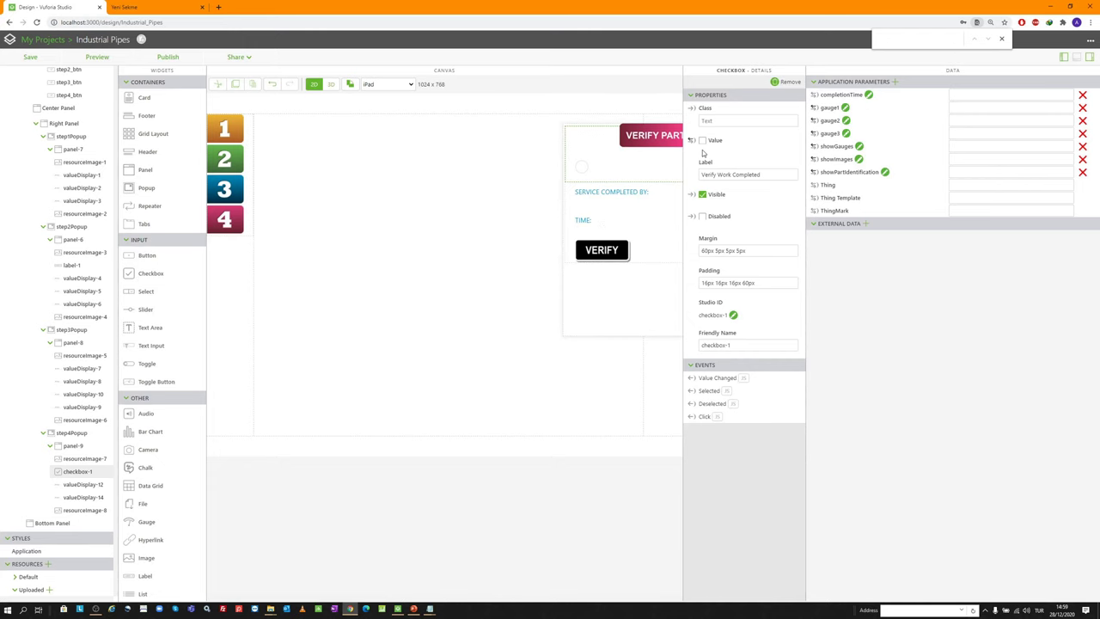
pyautogui.moveTo(690, 140); pyautogui.dragTo(592, 226)
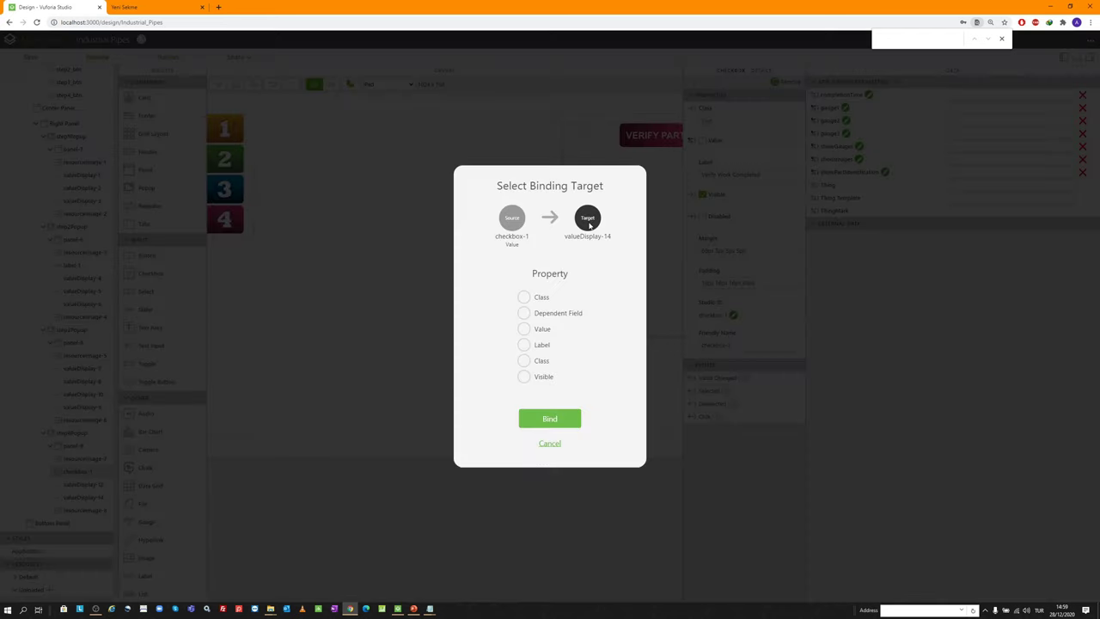
pyautogui.click(523, 376)
pyautogui.click(550, 419)
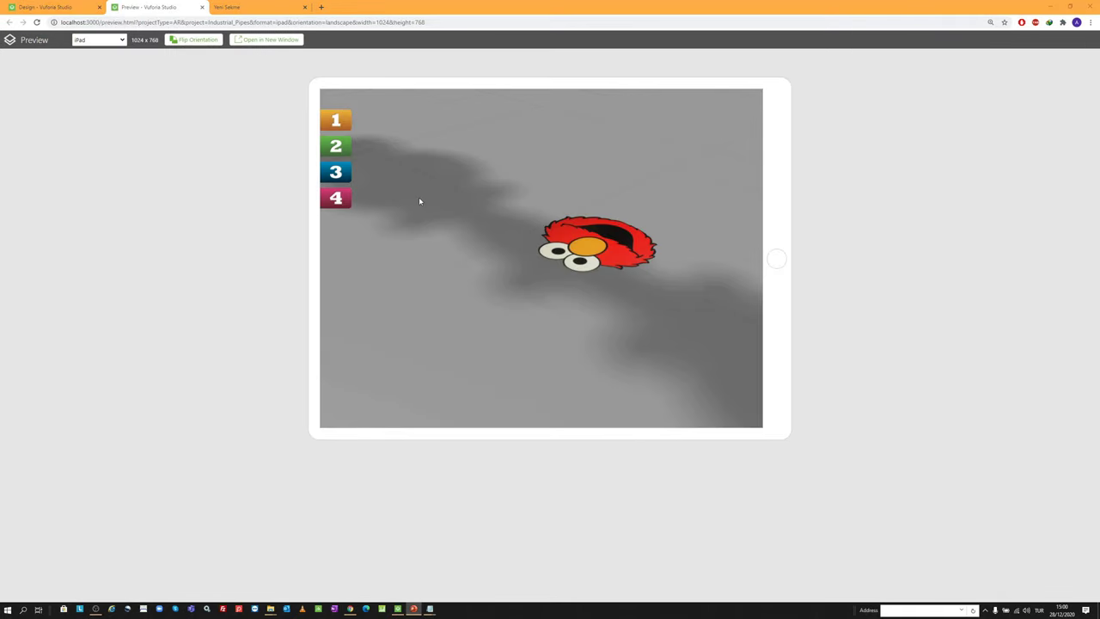
pyautogui.click(336, 200)
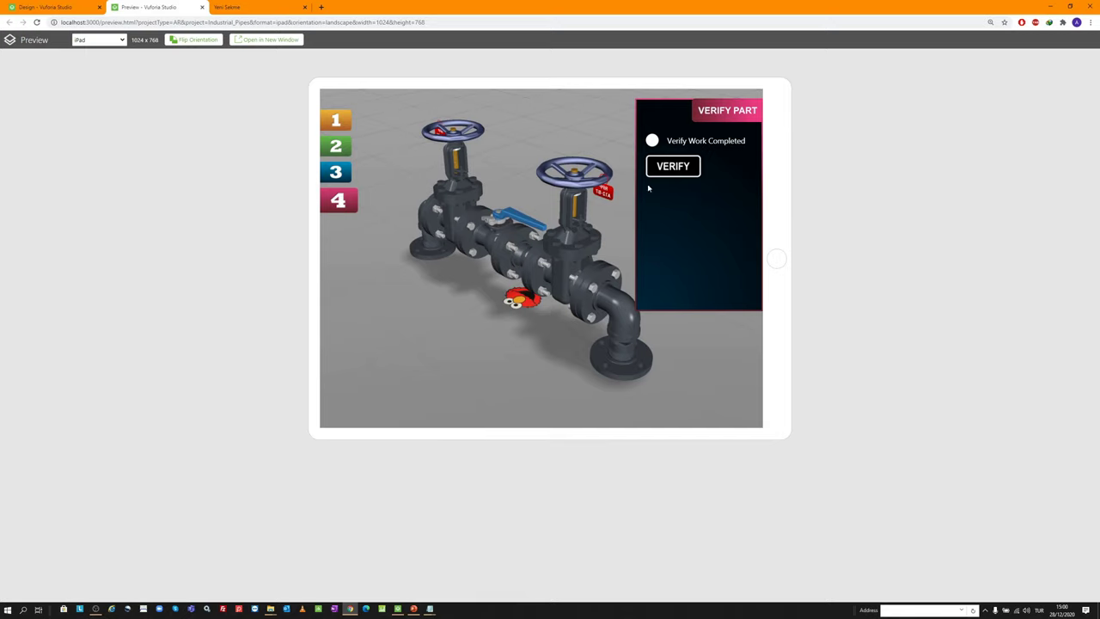
pyautogui.click(653, 141)
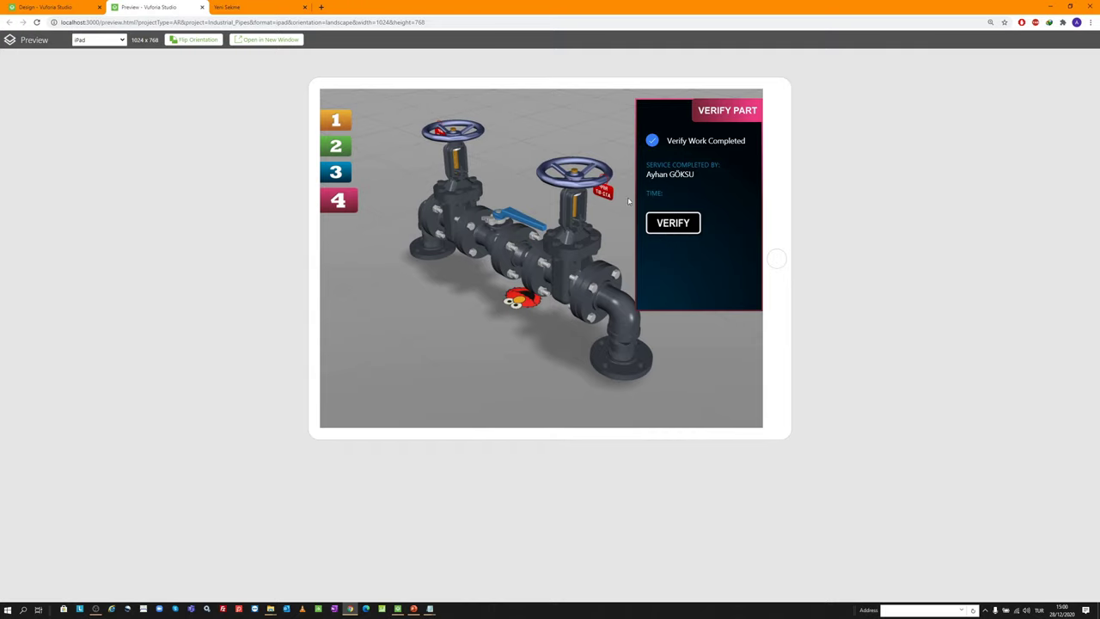
pyautogui.moveTo(510, 223); pyautogui.dragTo(632, 225)
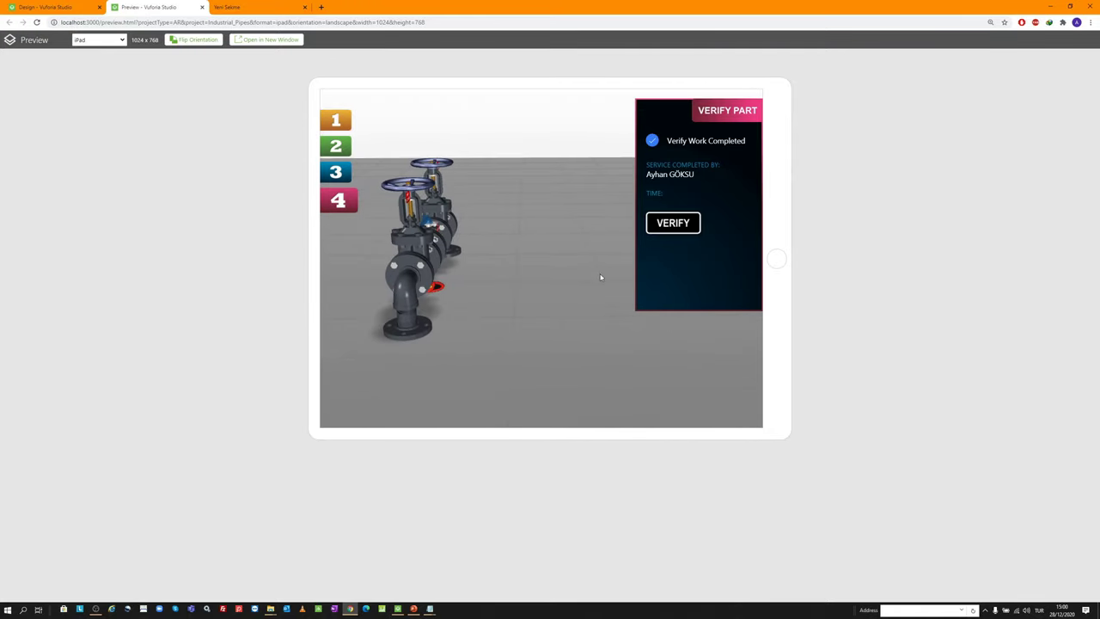
pyautogui.middleClick(153, 6)
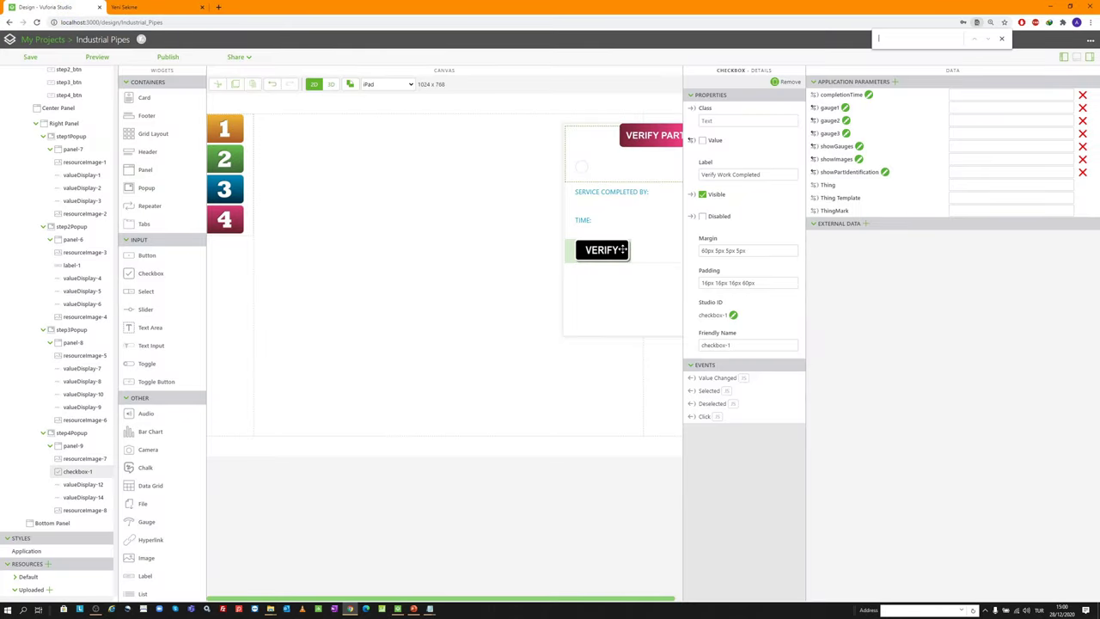
# Copy the step3_btn unpress line from the step 4 button's Pressed event code
pyautogui.click(226, 190)
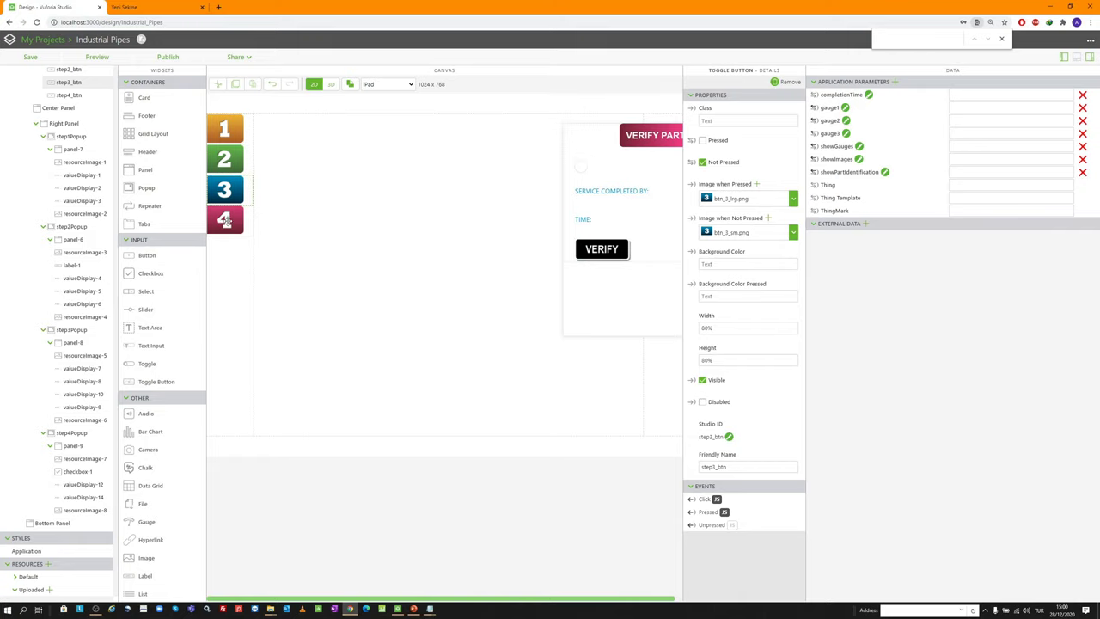
pyautogui.click(602, 250)
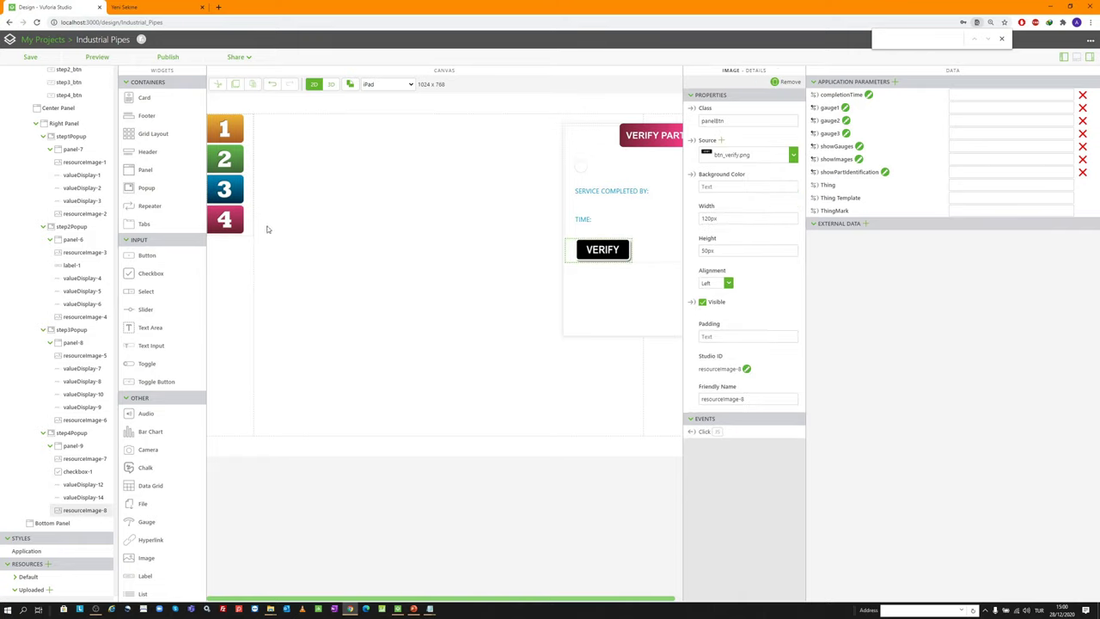
pyautogui.click(228, 223)
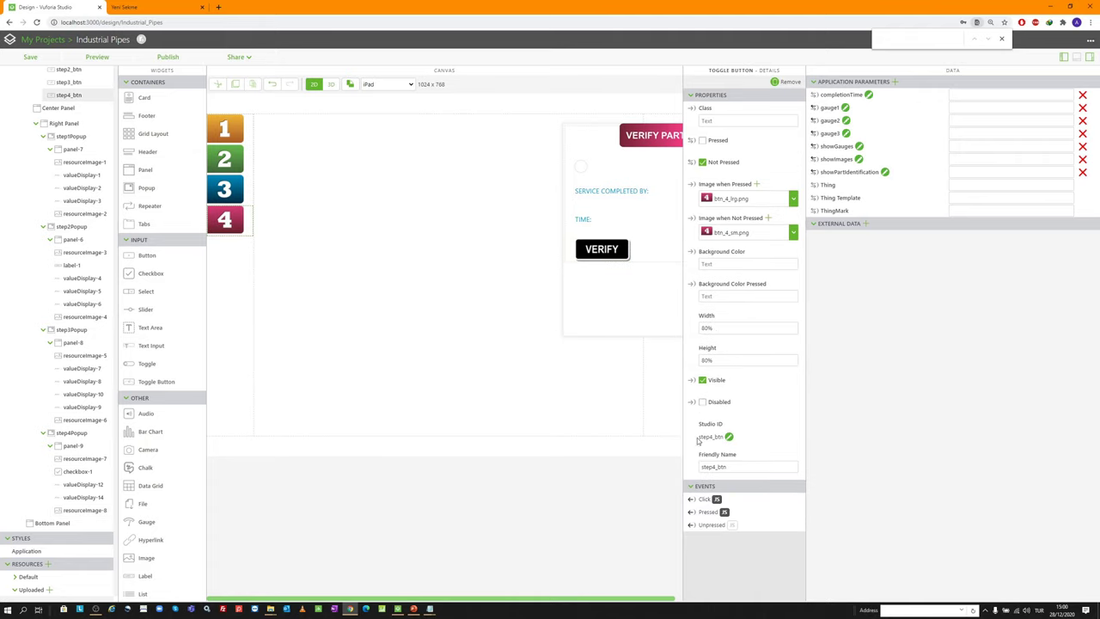
pyautogui.click(724, 511)
pyautogui.scroll(-2, 744, 532)
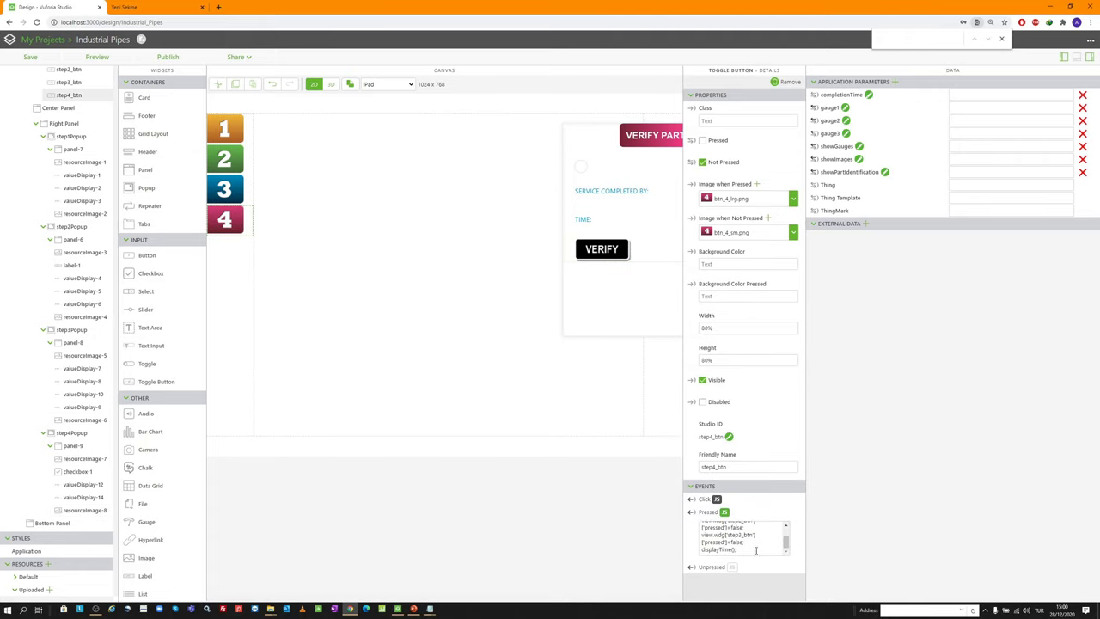
pyautogui.moveTo(749, 541); pyautogui.dragTo(701, 539)
pyautogui.hotkey('ctrl', 'c')
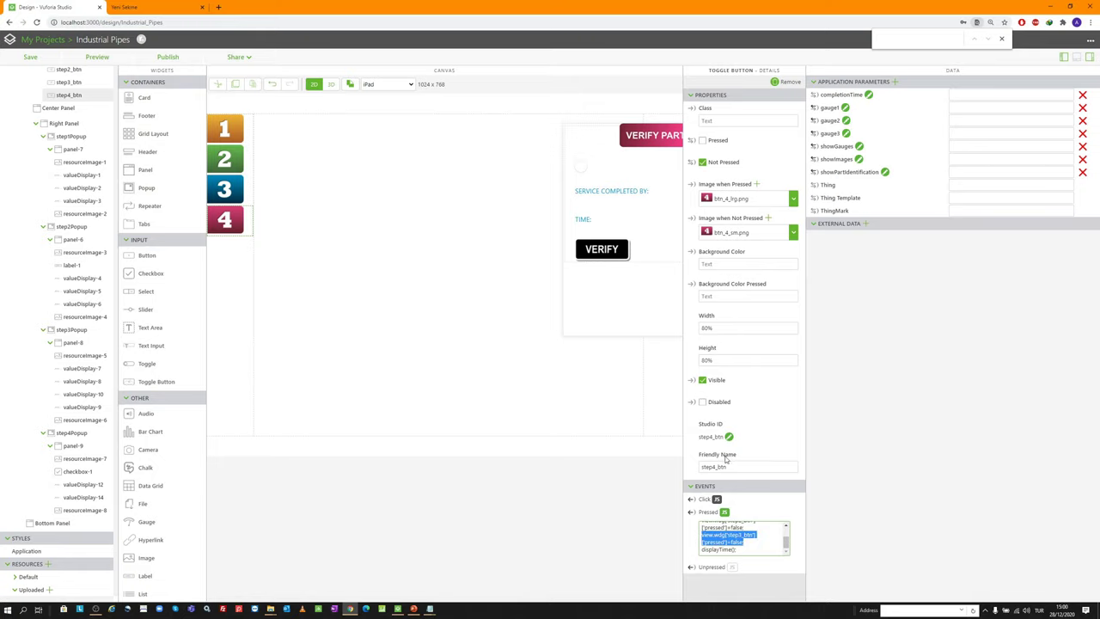
# Paste that line into the VERIFY image's Click event, changing step3_btn to step4_btn
pyautogui.click(603, 251)
pyautogui.click(717, 432)
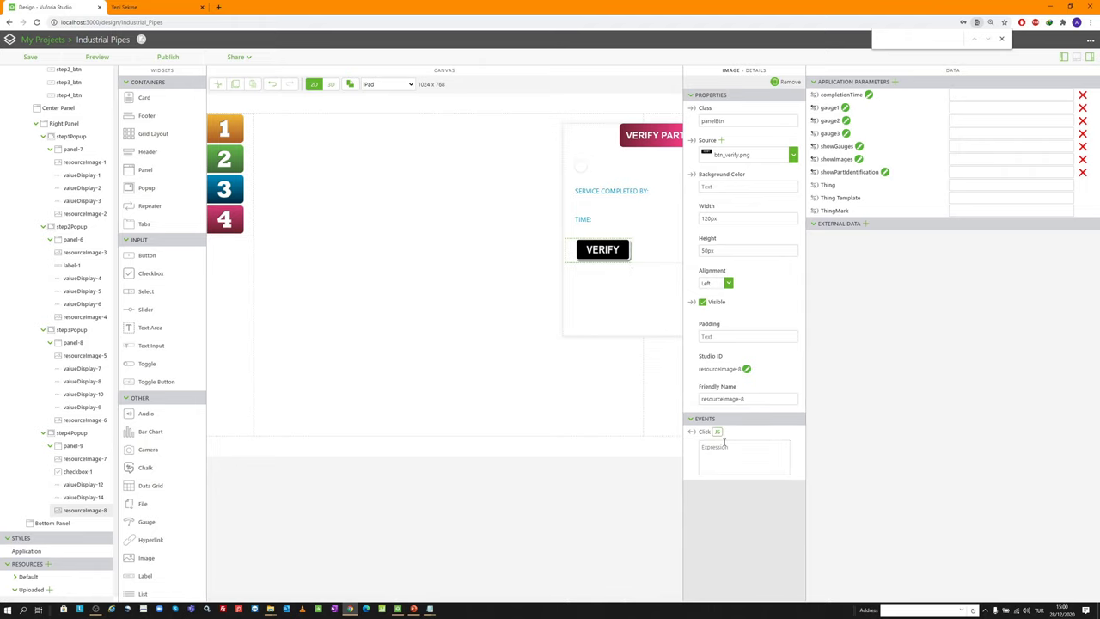
pyautogui.click(727, 453)
pyautogui.hotkey('ctrl', 'v')
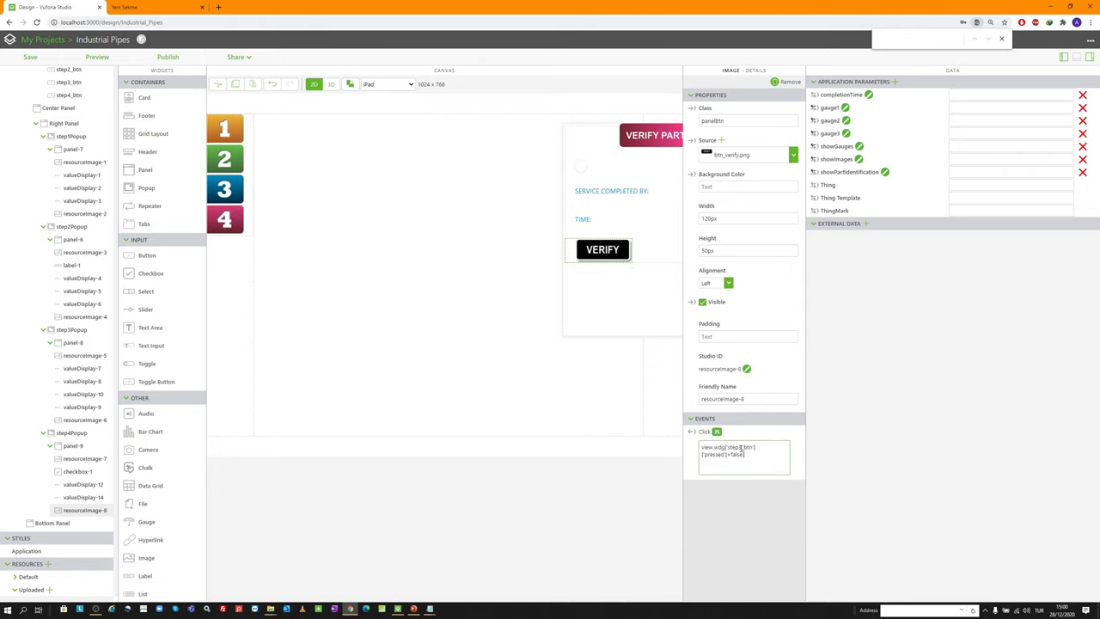
pyautogui.press('BackSpace')
pyautogui.write('4')
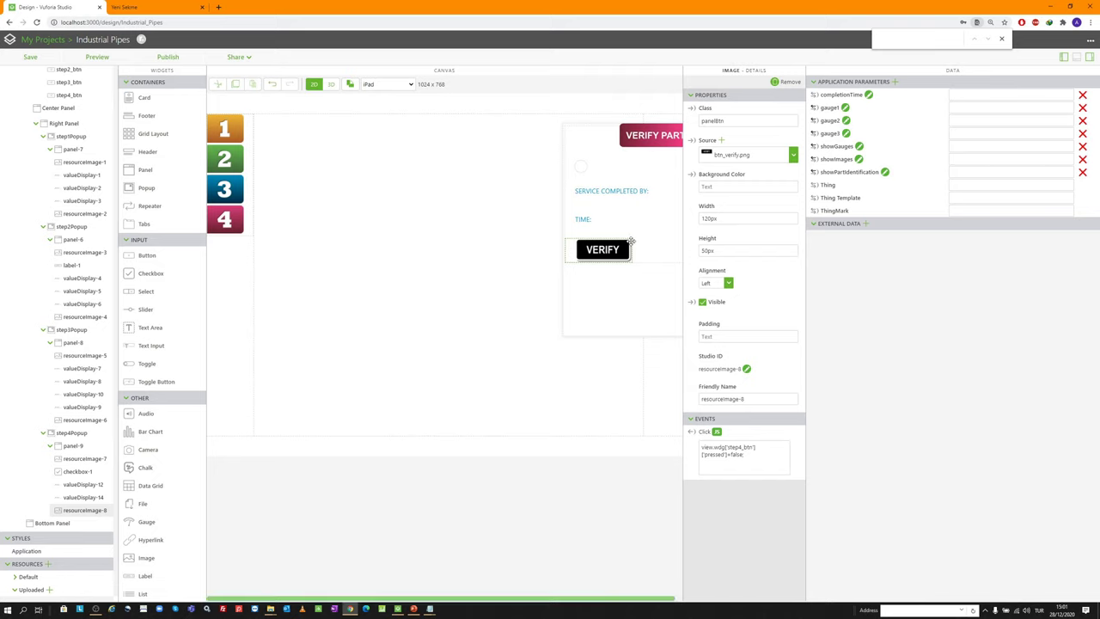
pyautogui.click(583, 220)
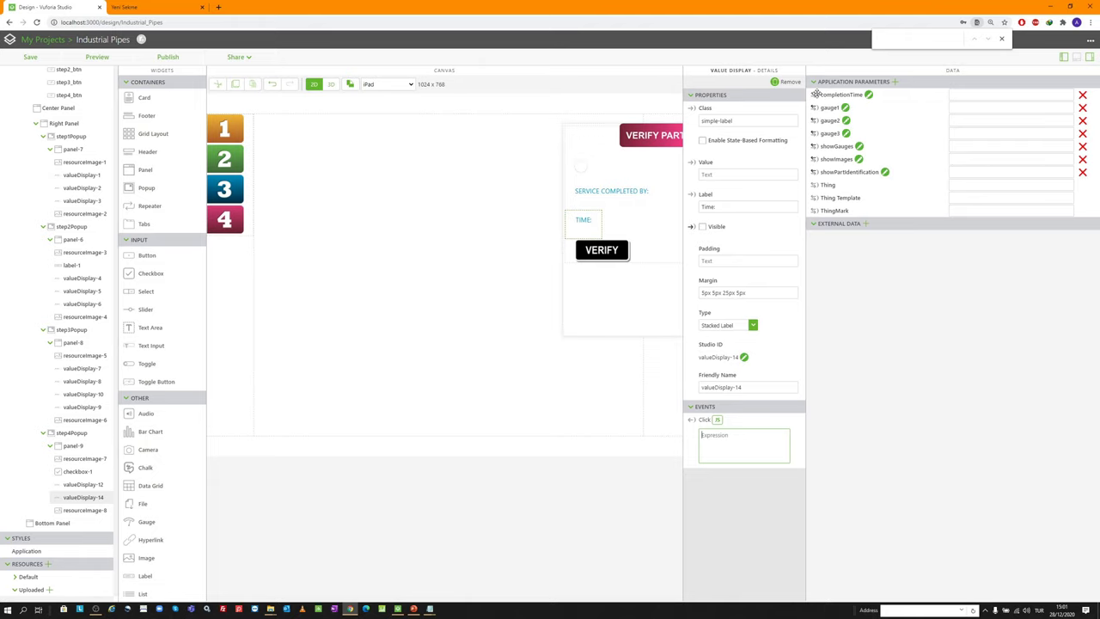
# Check completionTime in Home.js, then bind it to the TIME label's Value property
pyautogui.scroll(5, 52, 183)
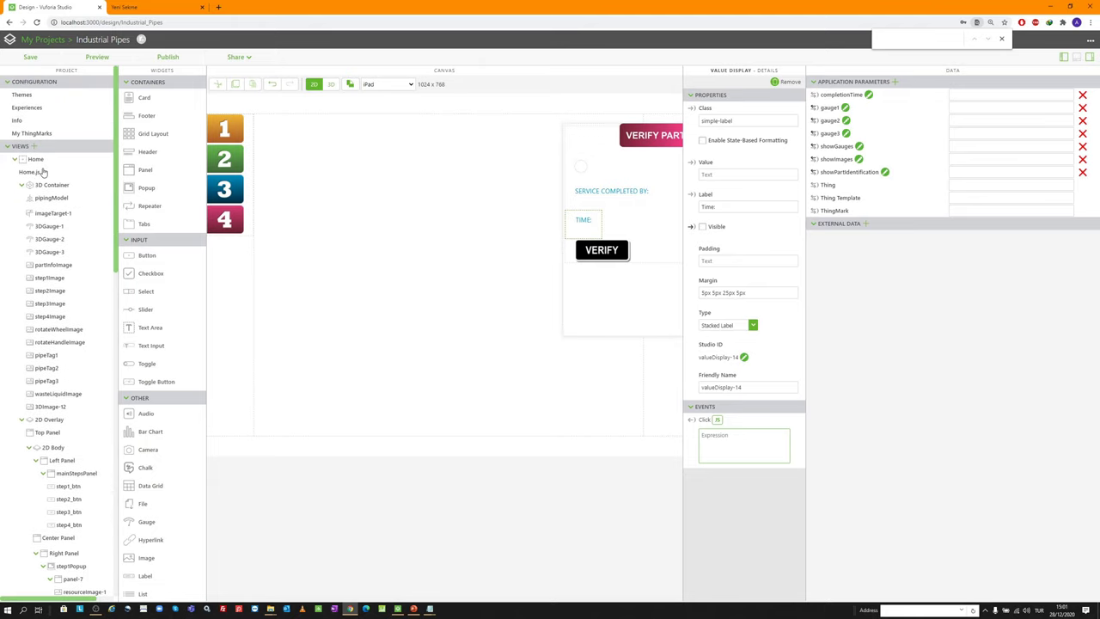
pyautogui.click(41, 172)
pyautogui.moveTo(152, 353); pyautogui.dragTo(220, 353)
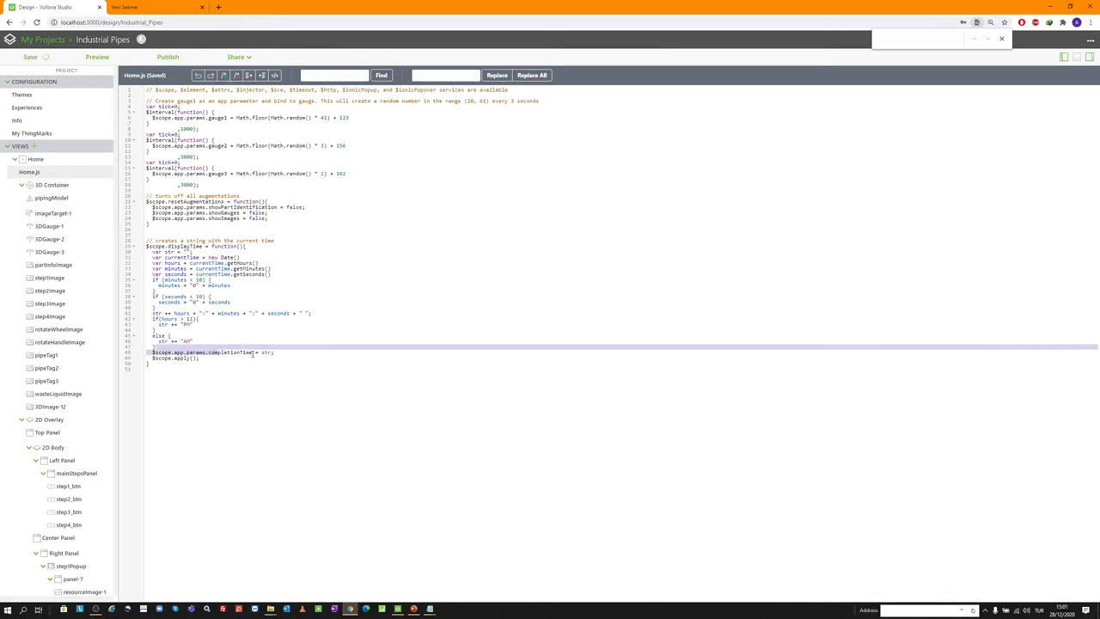
pyautogui.click(77, 163)
pyautogui.click(585, 220)
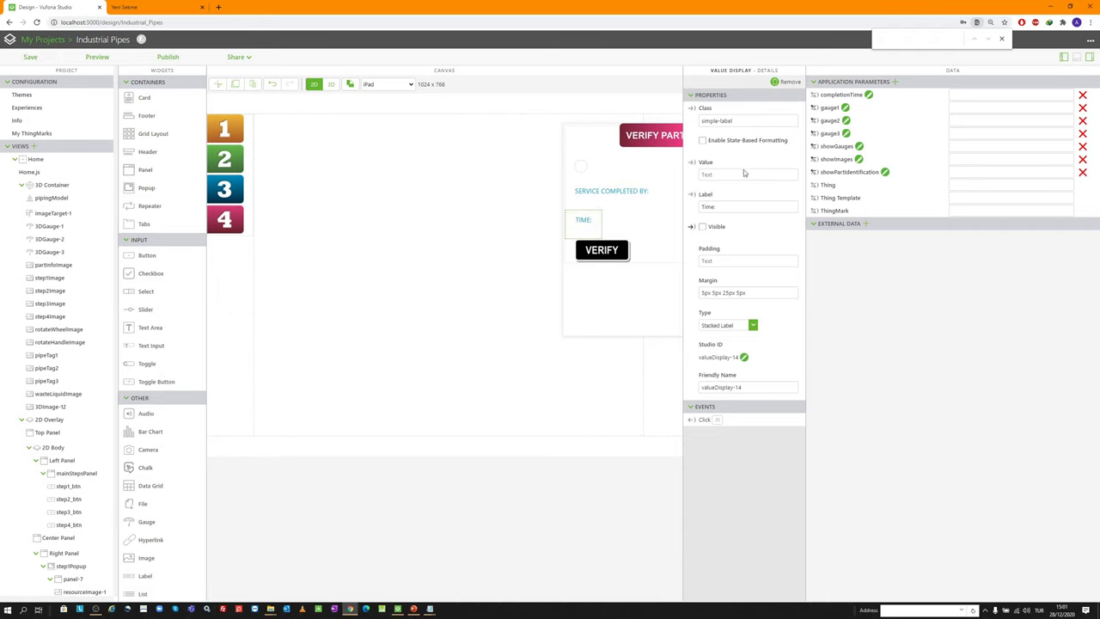
pyautogui.moveTo(816, 93); pyautogui.dragTo(694, 168)
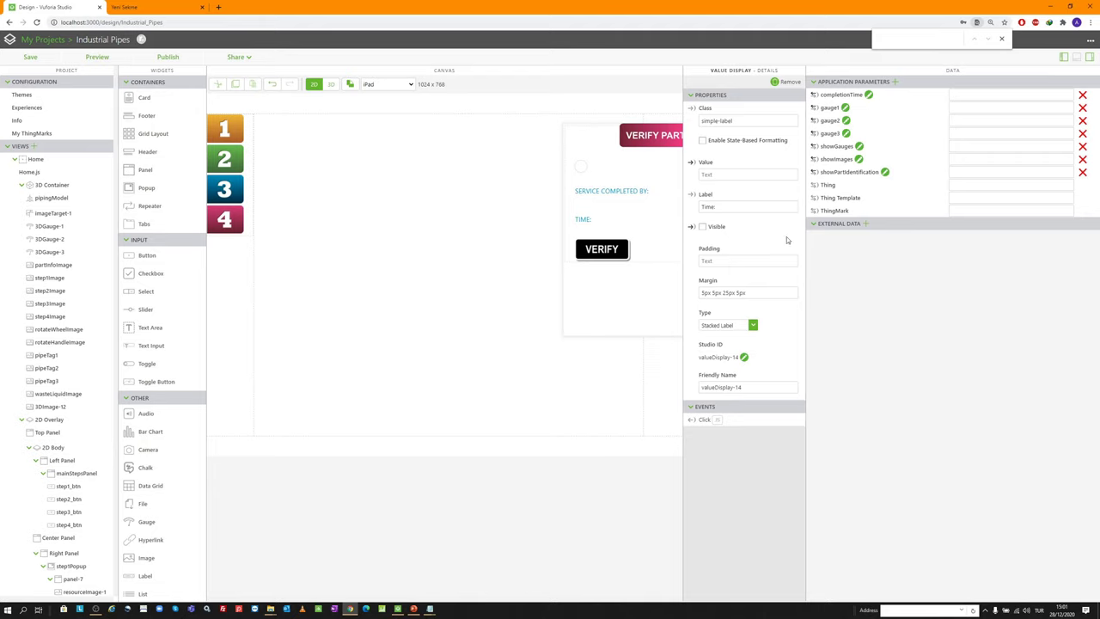
pyautogui.click(603, 251)
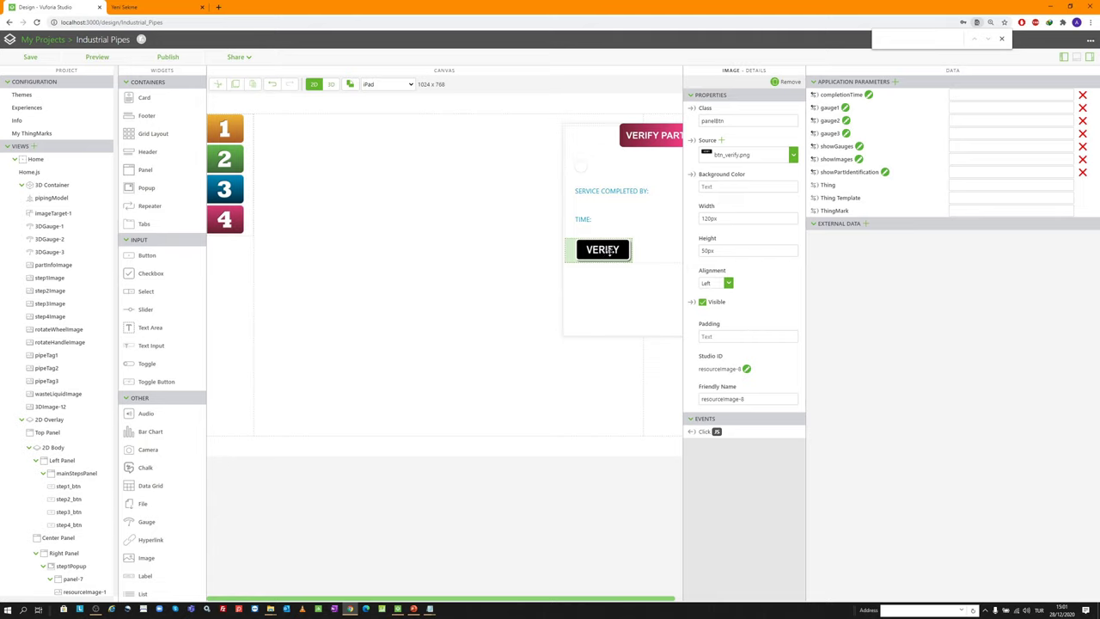
pyautogui.click(103, 57)
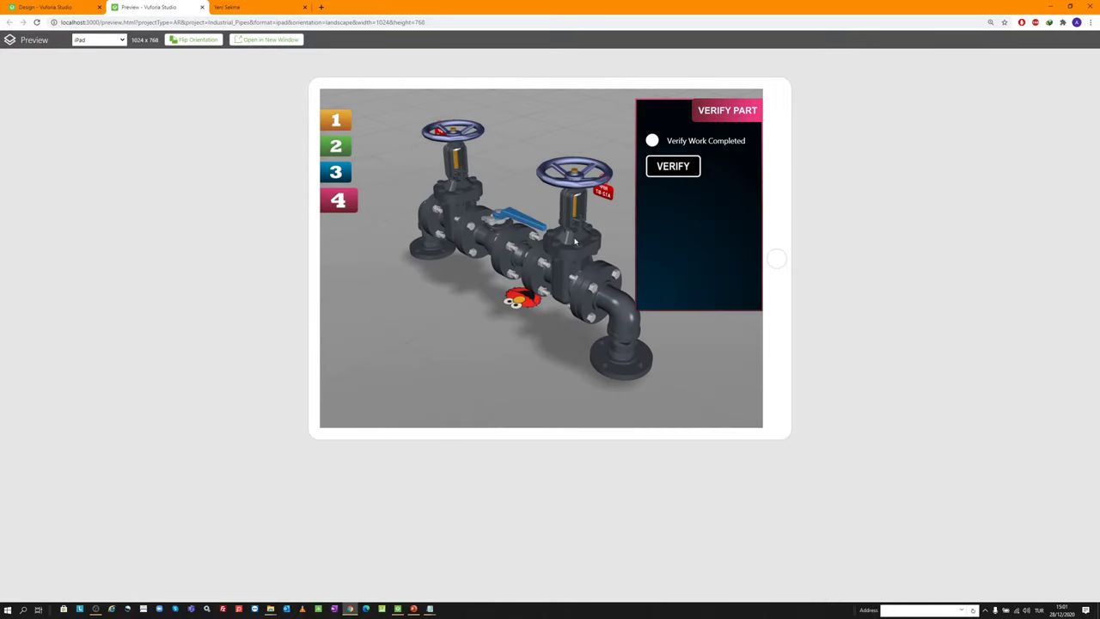
pyautogui.click(653, 144)
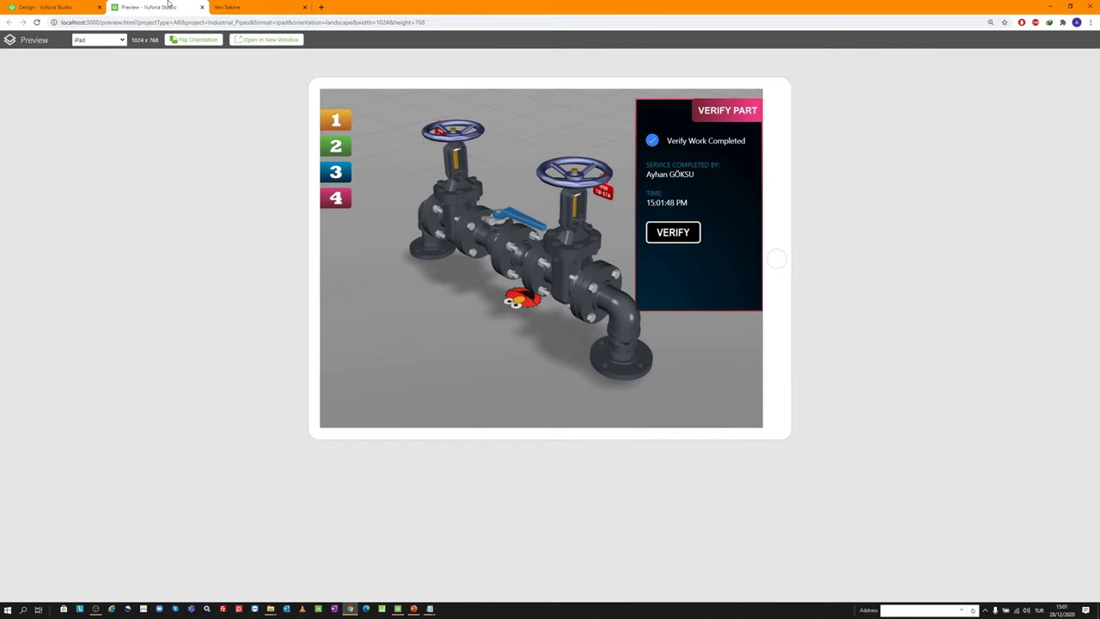
pyautogui.click(202, 7)
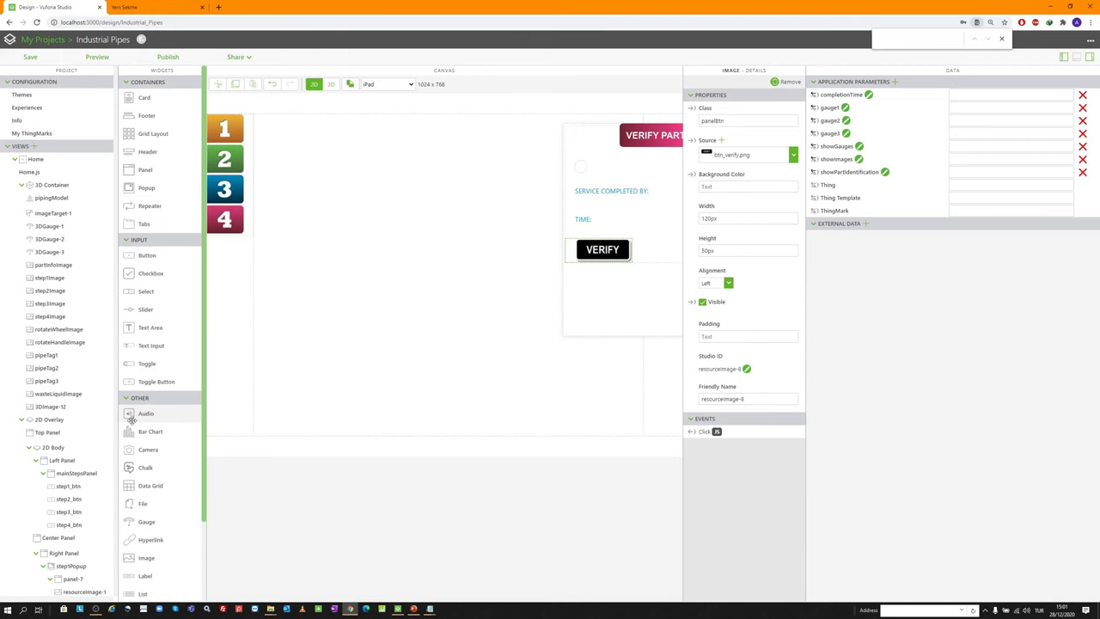
# Bind the VERIFY image's Click to step4Popup's Hide Popup service and save the project
pyautogui.scroll(-10, 85, 402)
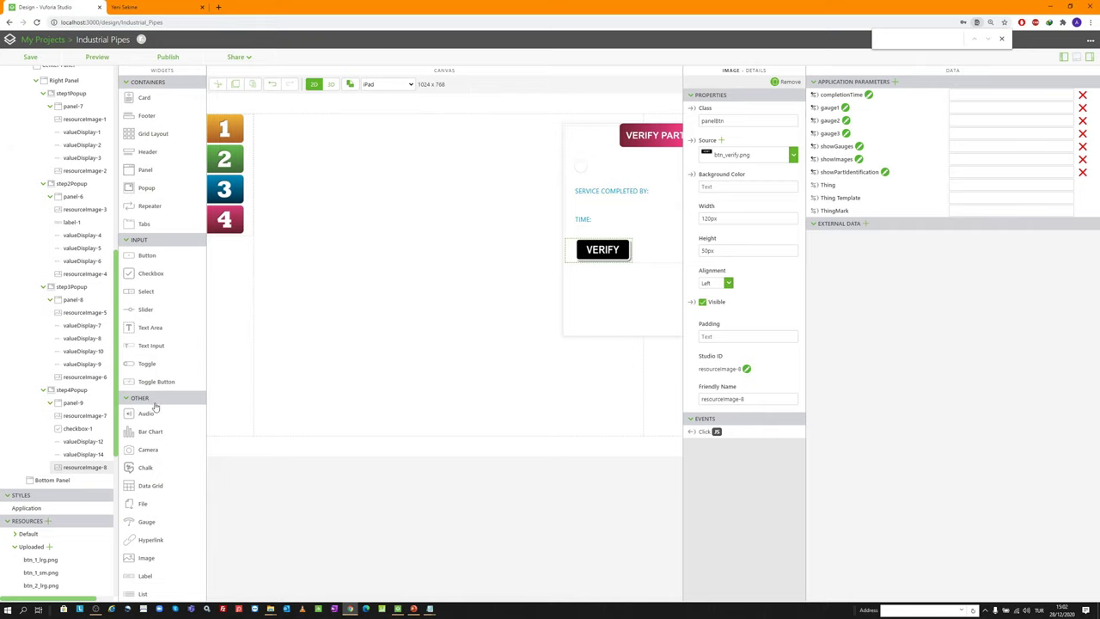
pyautogui.moveTo(692, 427); pyautogui.dragTo(71, 389)
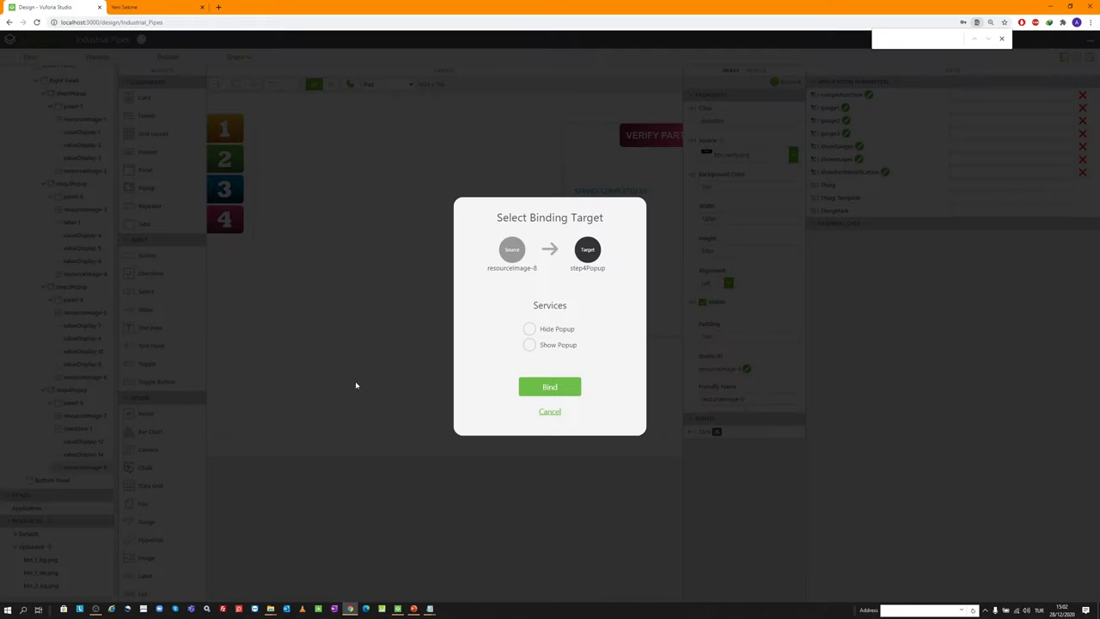
pyautogui.click(528, 330)
pyautogui.click(540, 392)
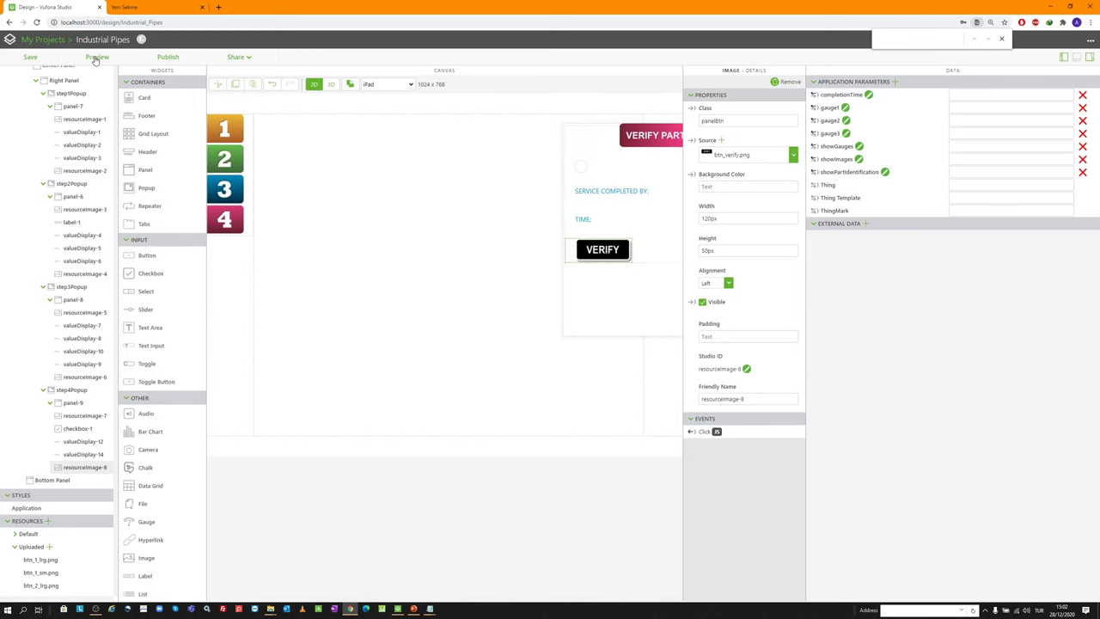
pyautogui.click(30, 57)
pyautogui.click(97, 56)
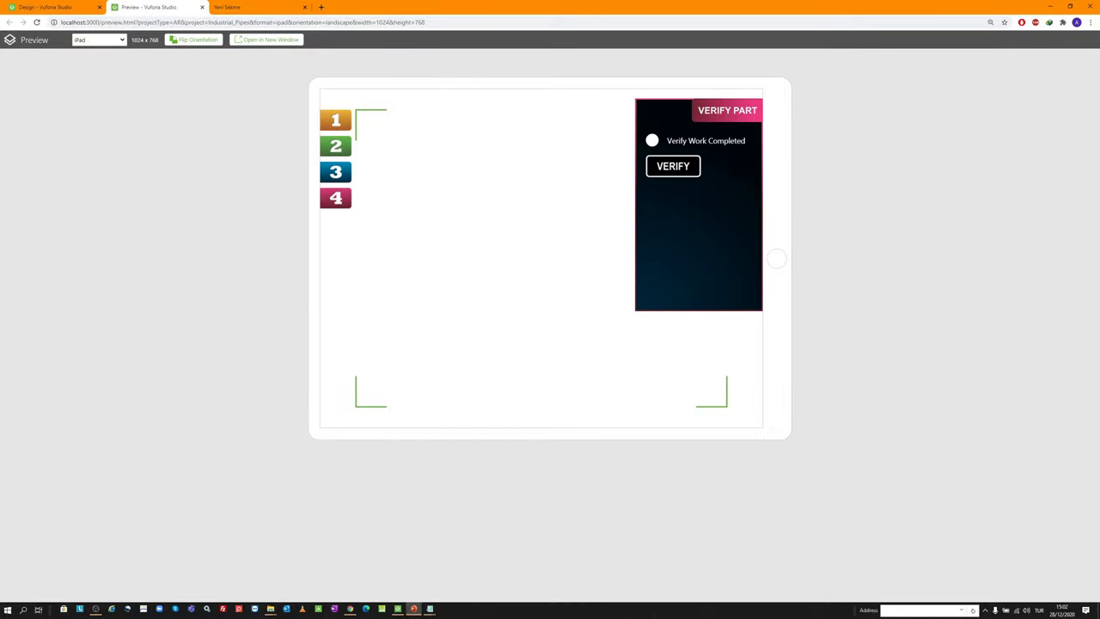
pyautogui.click(336, 197)
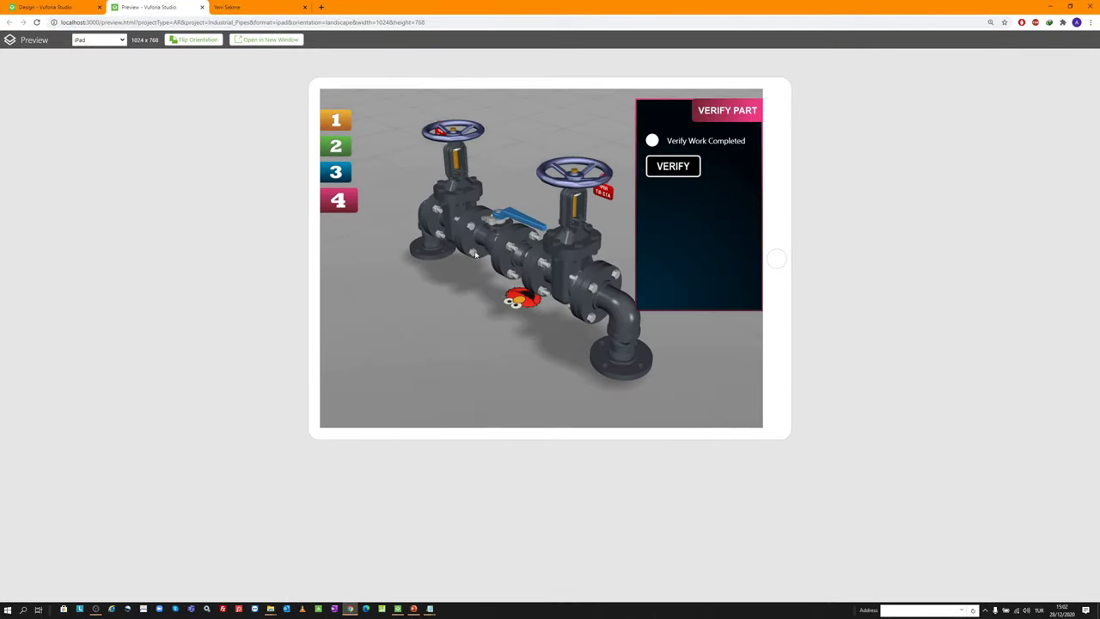
pyautogui.click(654, 141)
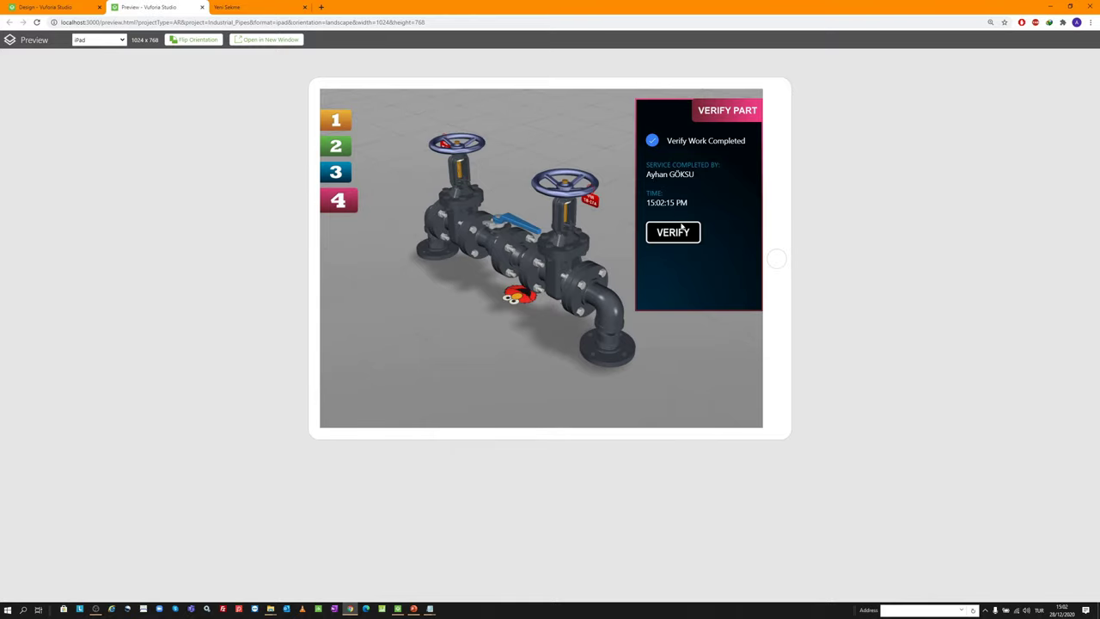
pyautogui.click(673, 233)
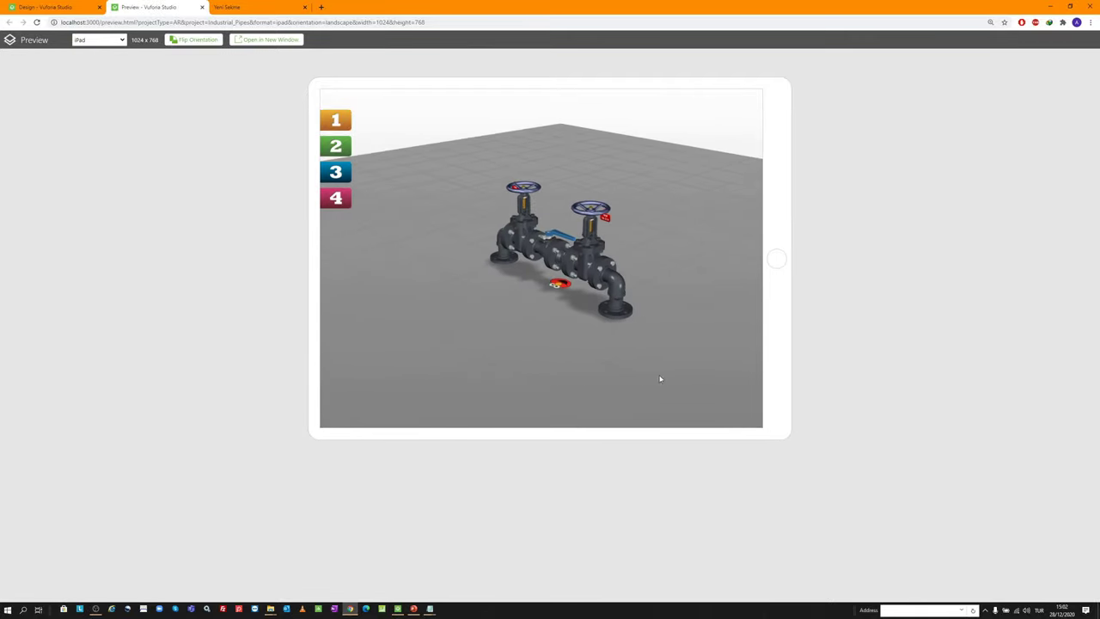
pyautogui.middleClick(170, 5)
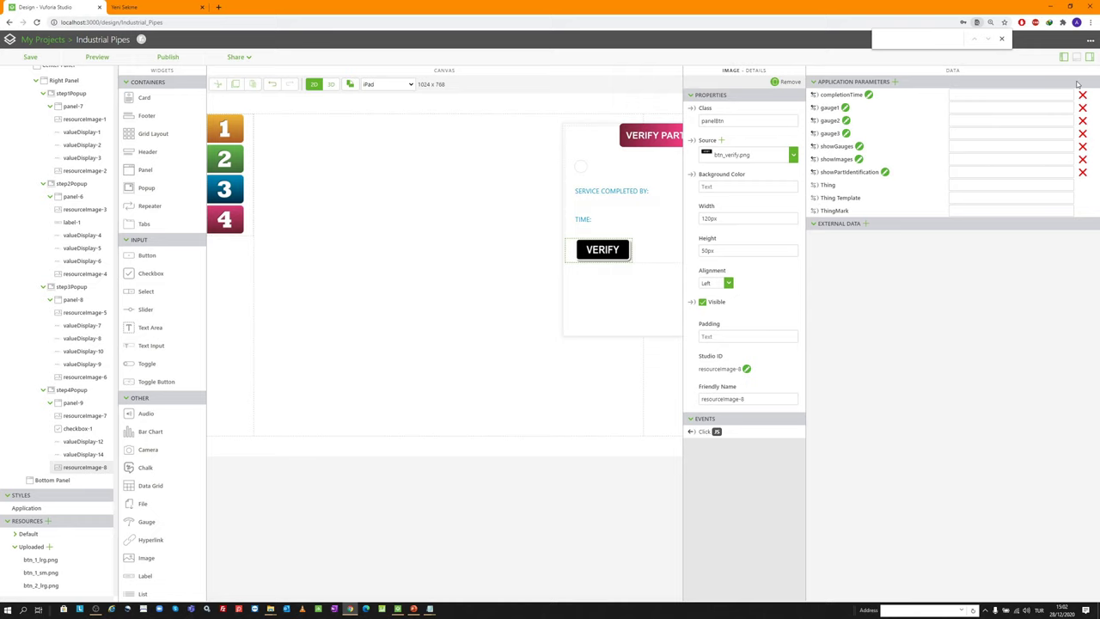
# Collapse the Data panel and add gridLayout-1 with an Image widget to the Bottom Panel
pyautogui.click(1090, 57)
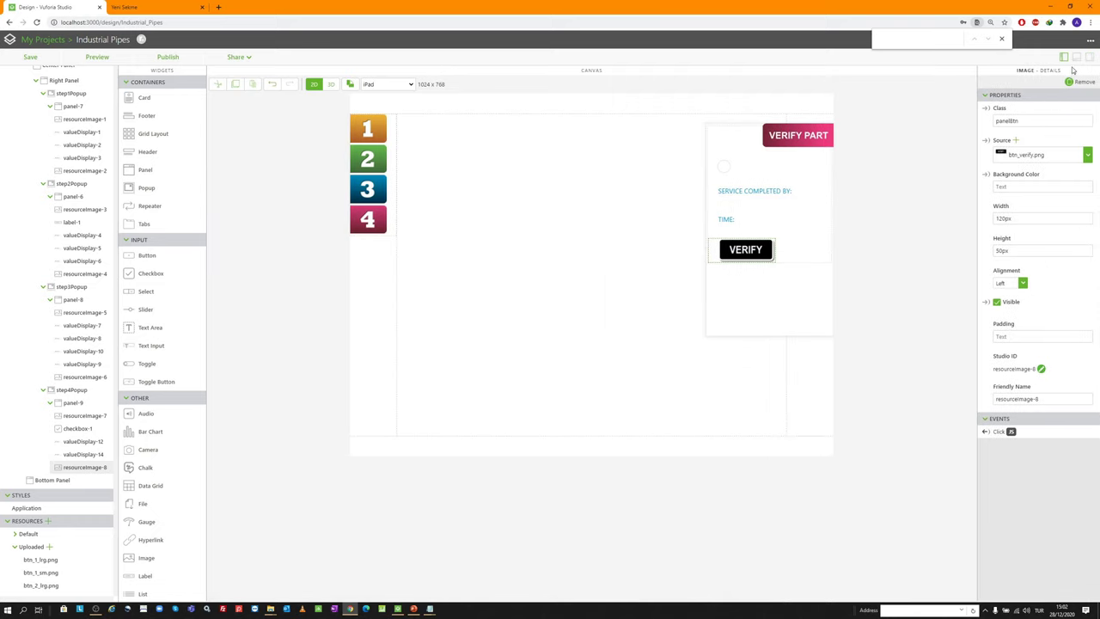
pyautogui.hotkey('ctrl', '+')
pyautogui.hotkey('ctrl', '+')
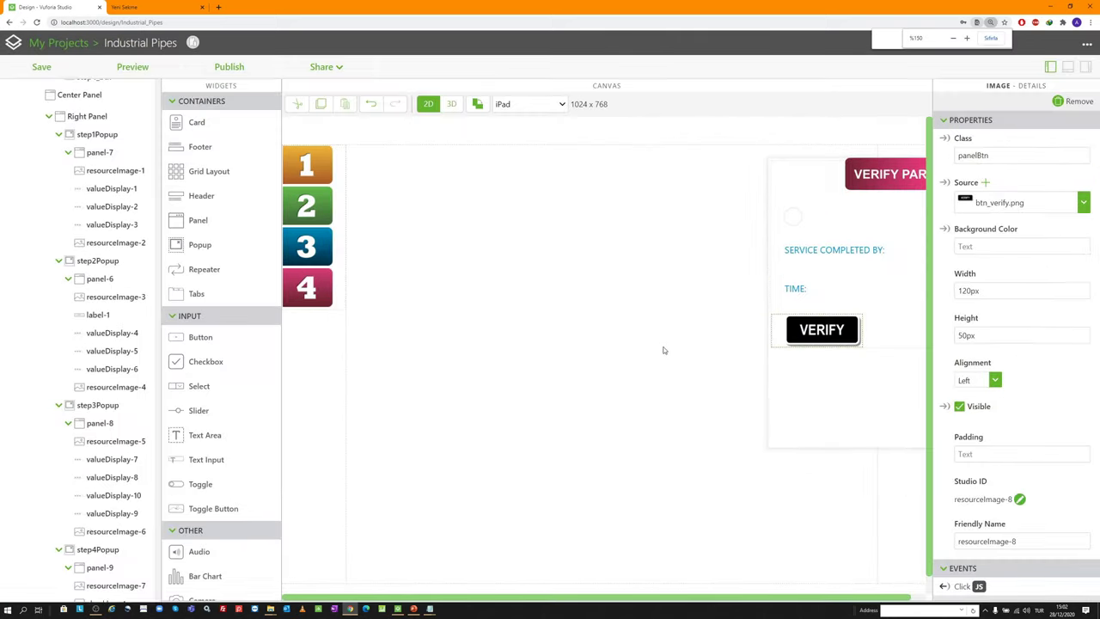
pyautogui.hotkey('ctrl', '-')
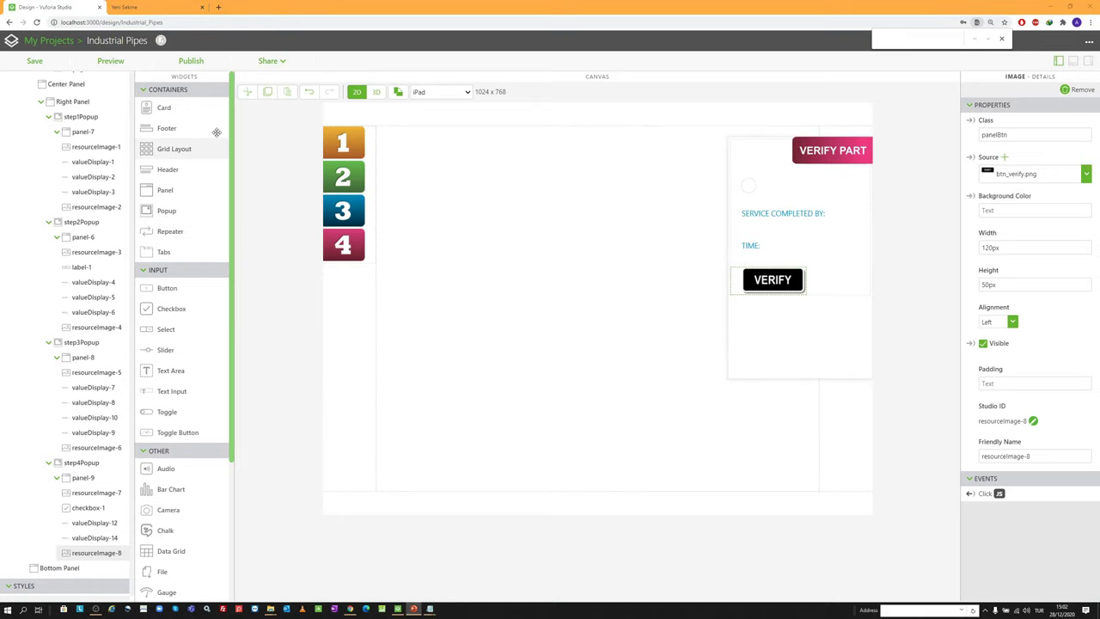
pyautogui.moveTo(173, 149); pyautogui.dragTo(367, 506)
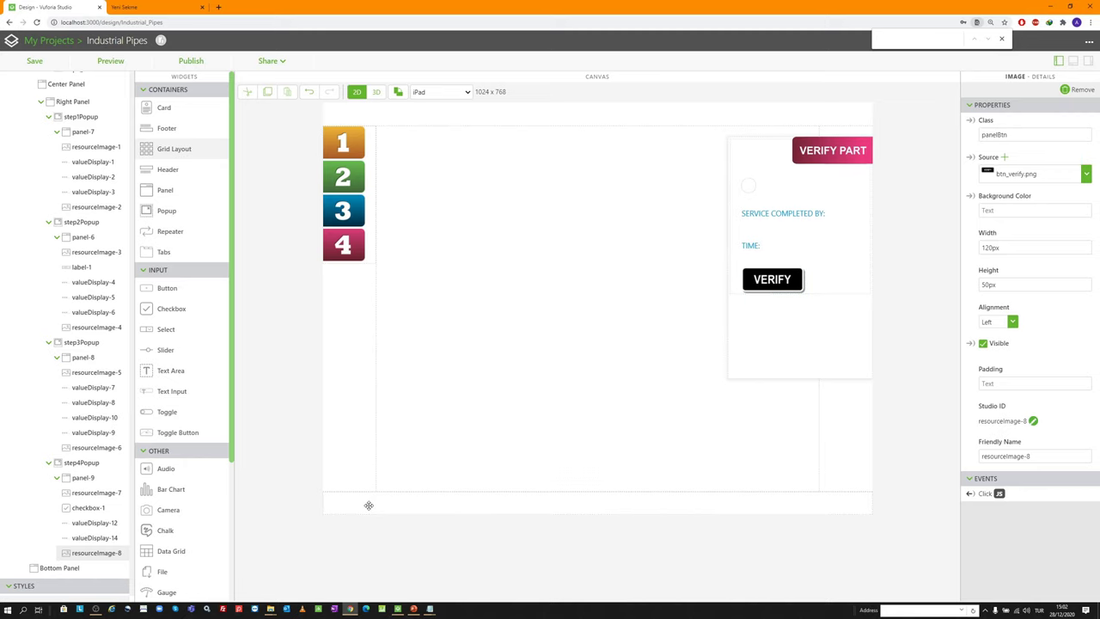
pyautogui.scroll(-2, 35, 492)
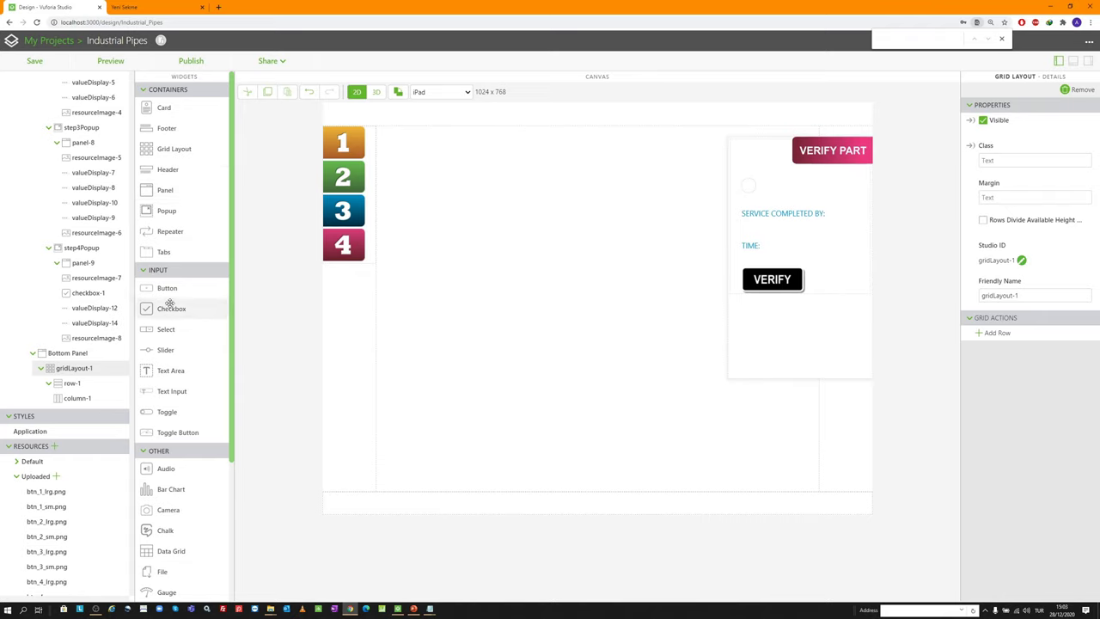
pyautogui.scroll(-2, 171, 305)
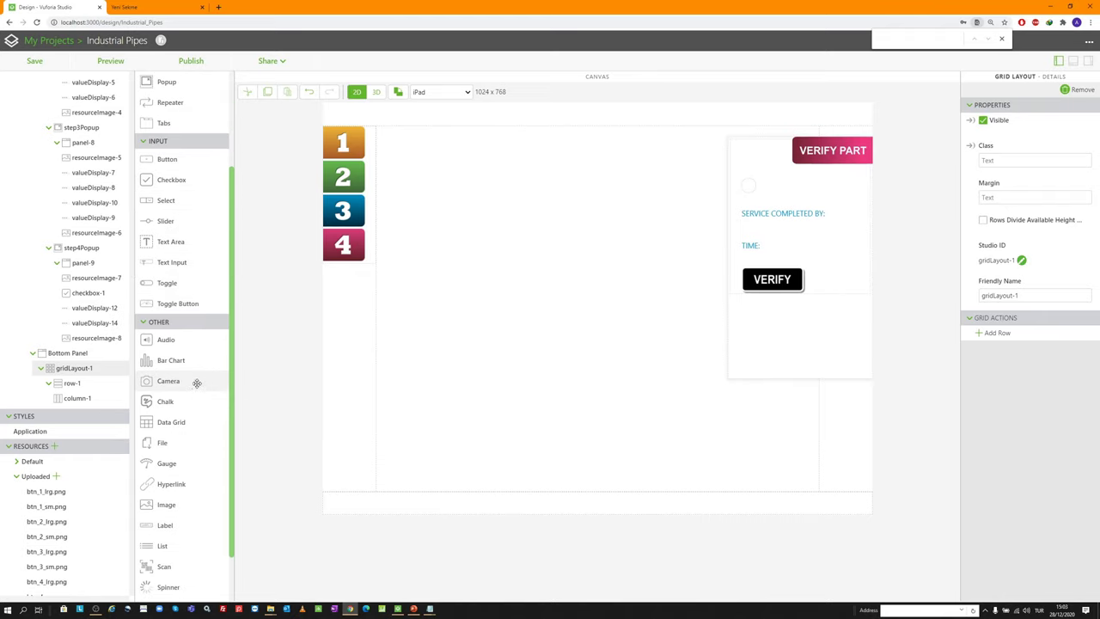
pyautogui.scroll(-2, 196, 369)
pyautogui.moveTo(193, 461); pyautogui.dragTo(339, 503)
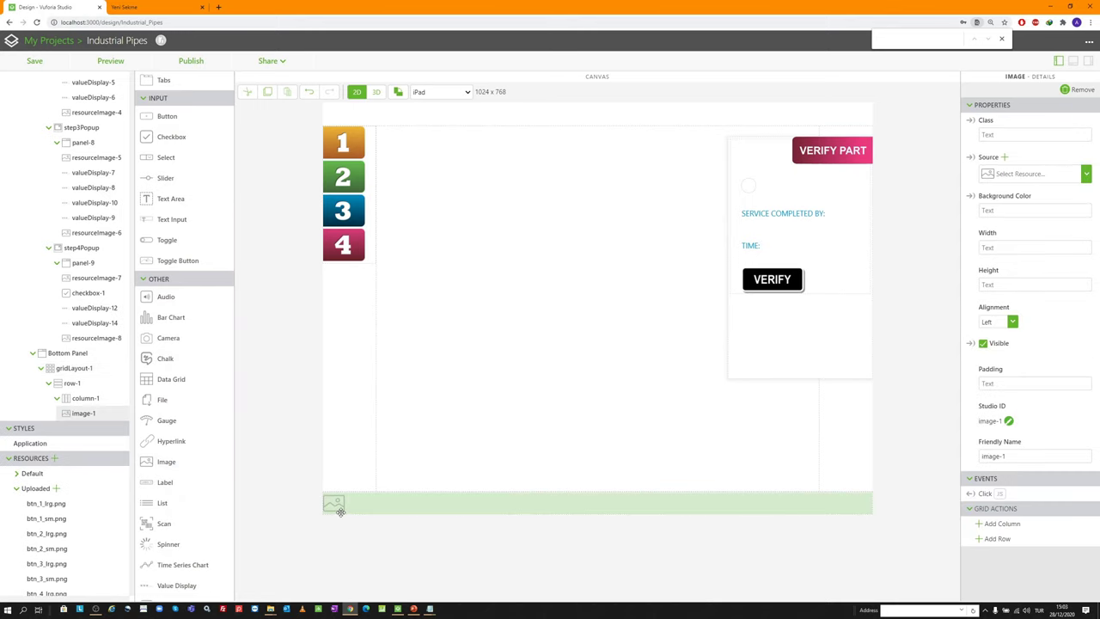
# Set image-1's source to the thingworx learn-more PNG with width 55px
pyautogui.click(1004, 157)
pyautogui.scroll(-4, 492, 215)
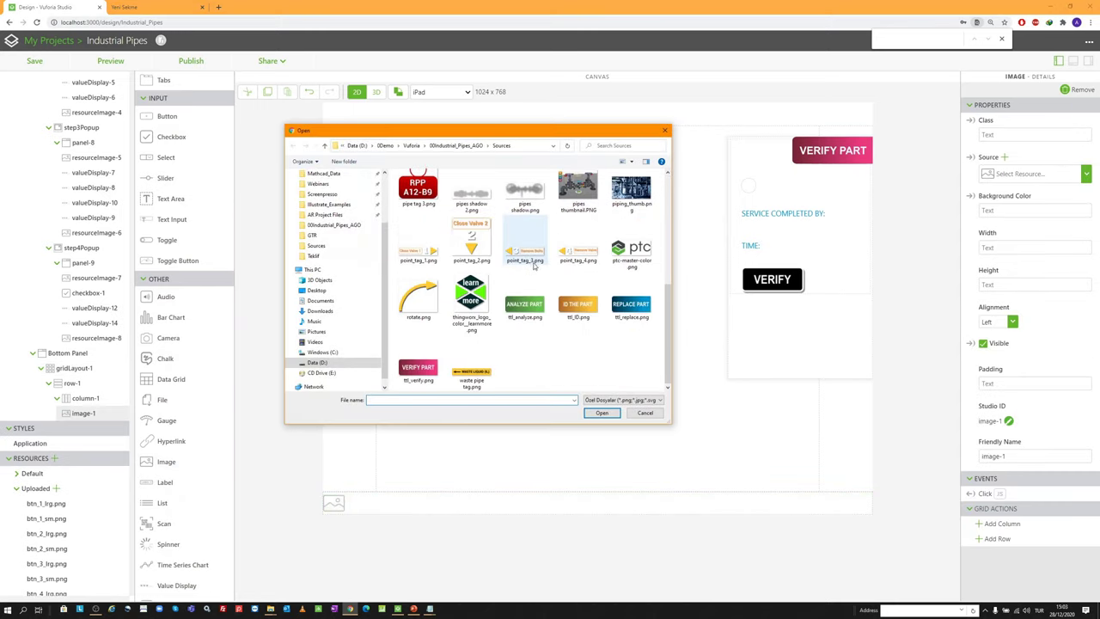
pyautogui.doubleClick(470, 296)
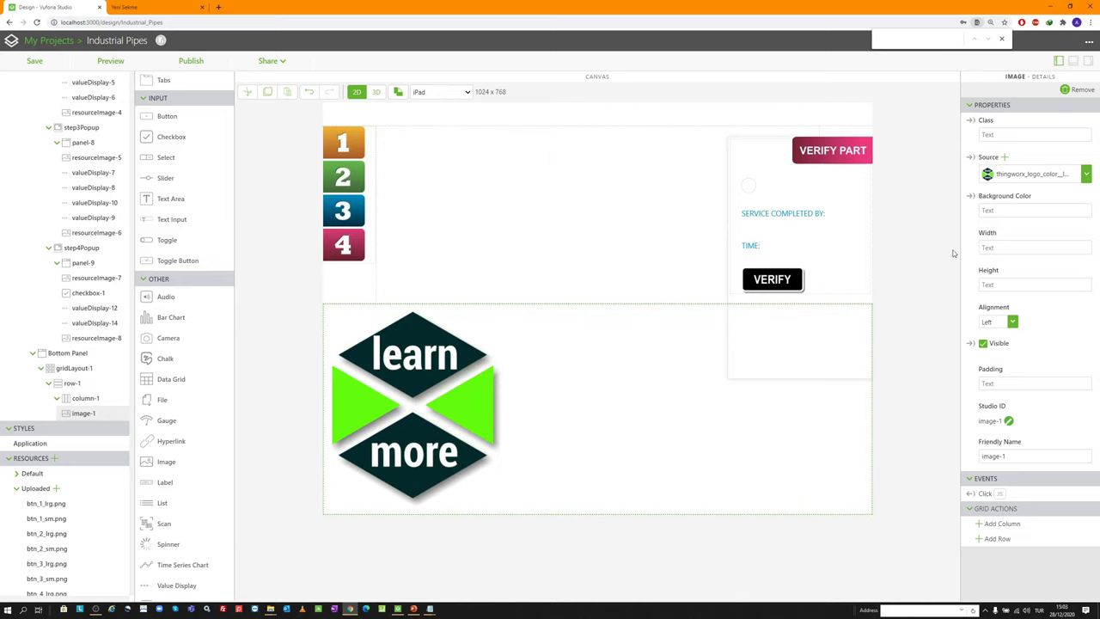
pyautogui.click(1006, 247)
pyautogui.press('Return')
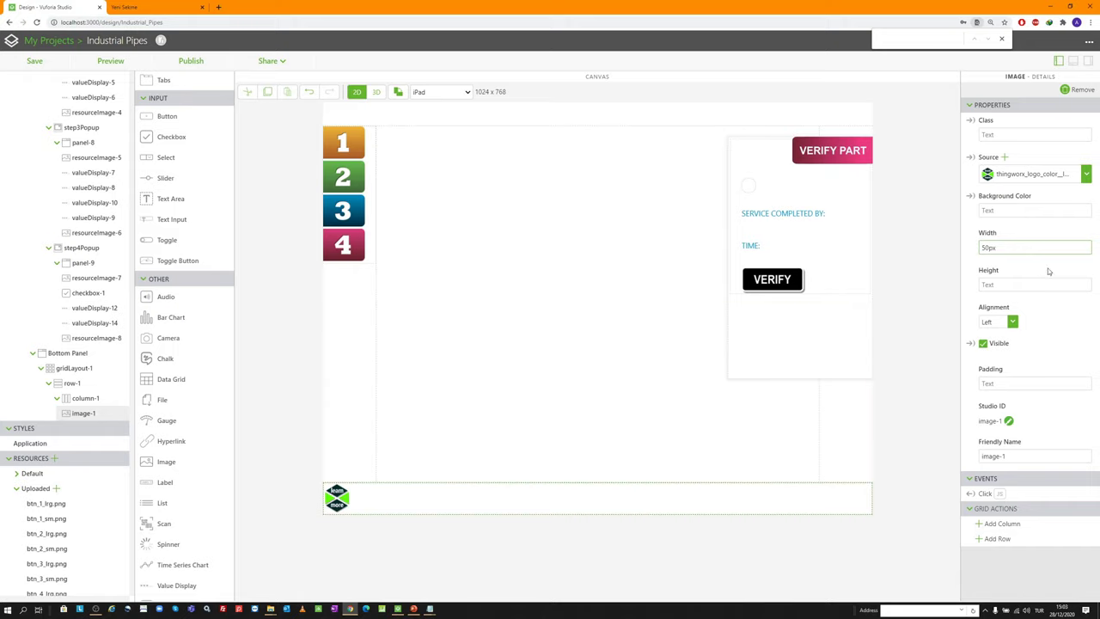
pyautogui.click(987, 247)
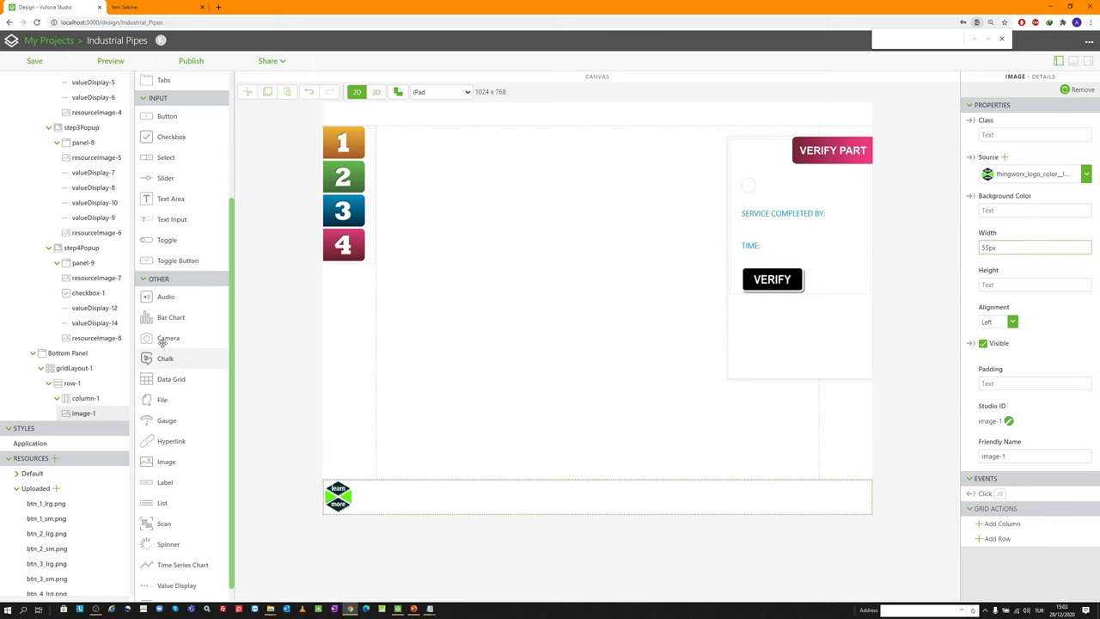
# Add a Hyperlink widget to column-1 of the Bottom Panel
pyautogui.scroll(-1, 94, 381)
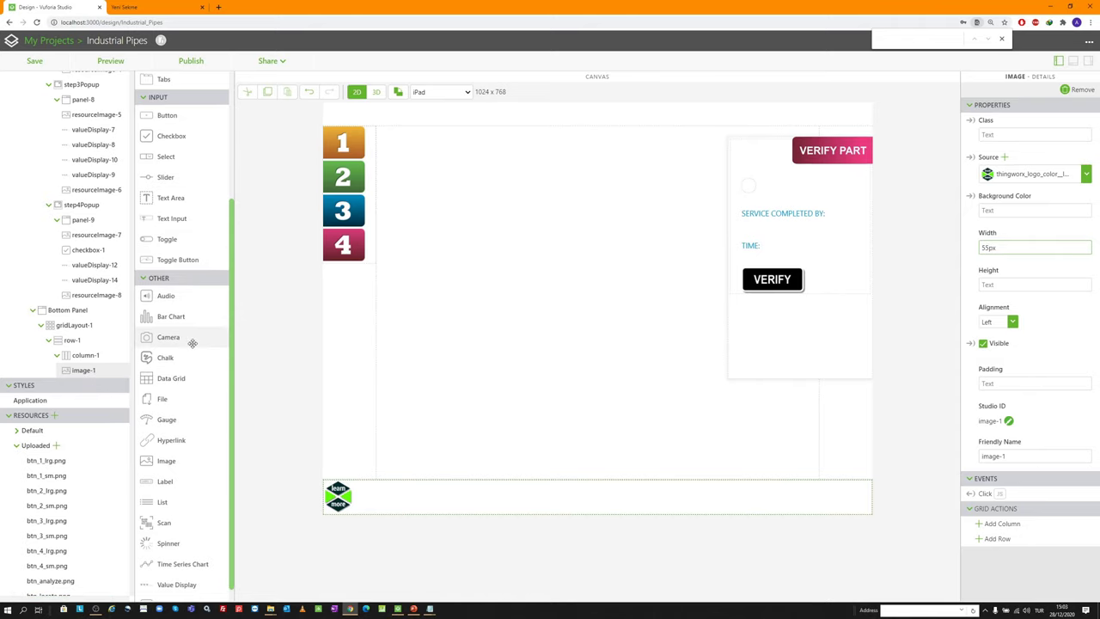
pyautogui.scroll(-1, 191, 369)
pyautogui.moveTo(190, 425); pyautogui.dragTo(365, 508)
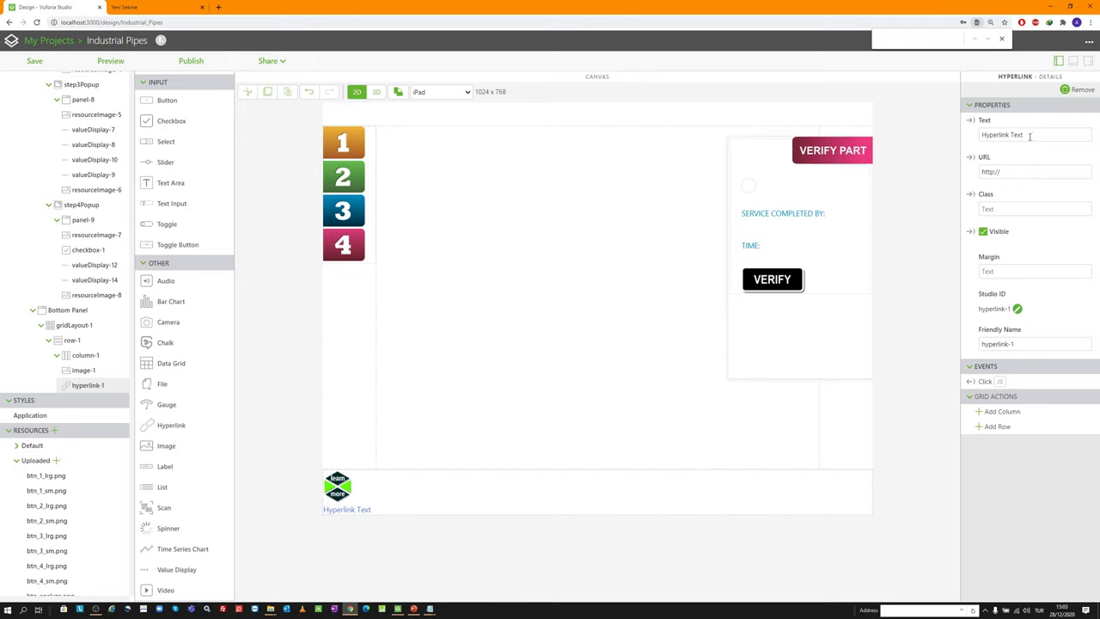
pyautogui.click(1022, 174)
pyautogui.write('www.infor')
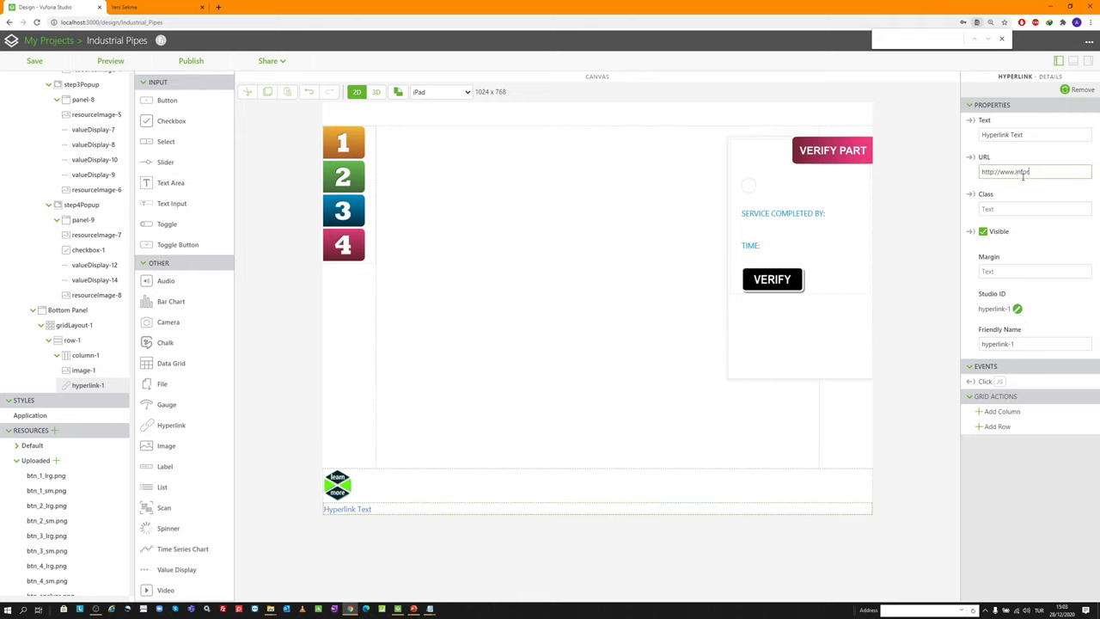
pyautogui.write('matikplm.com')
pyautogui.moveTo(1037, 131); pyautogui.dragTo(909, 116)
pyautogui.press('BackSpace')
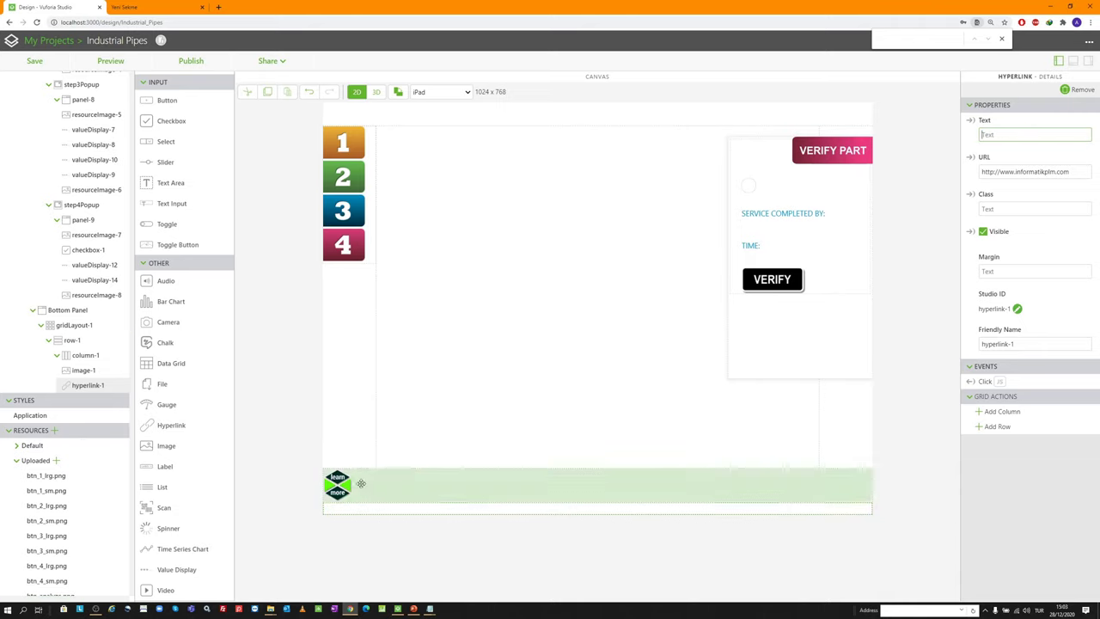
pyautogui.click(47, 418)
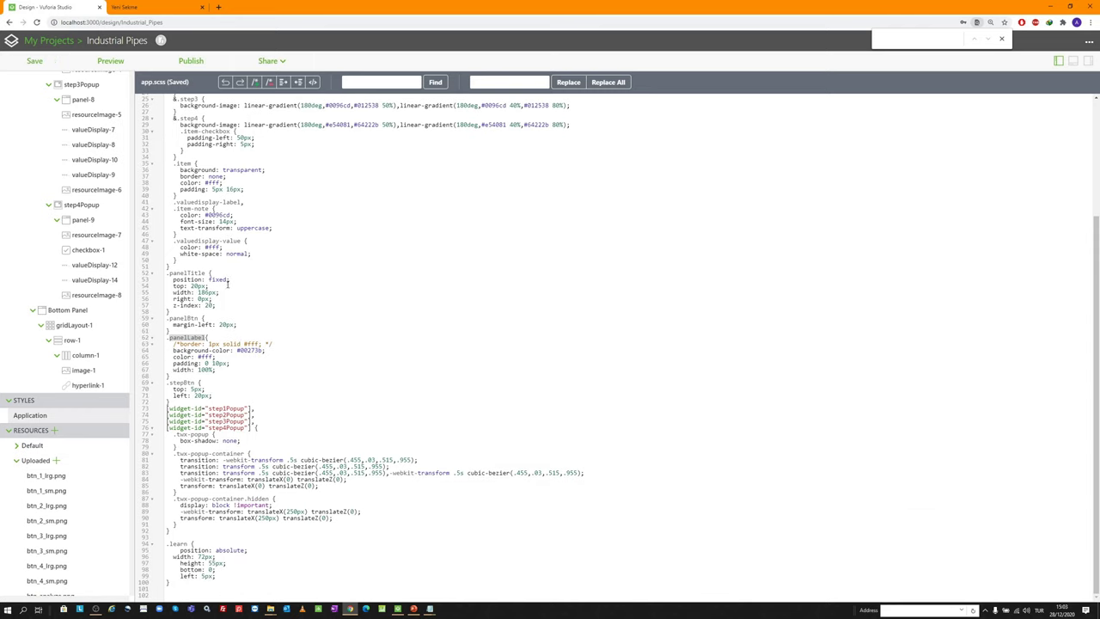
# Review the .learn rule, give hyperlink-1 the class 'learn', and preview the experience
pyautogui.click(191, 543)
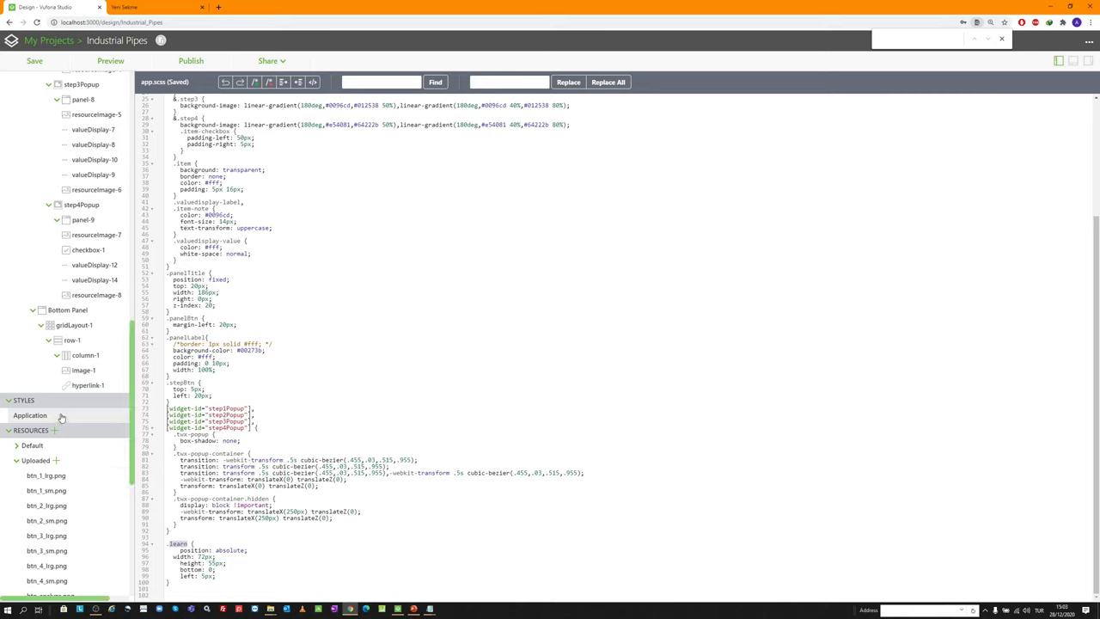
pyautogui.scroll(1, 65, 412)
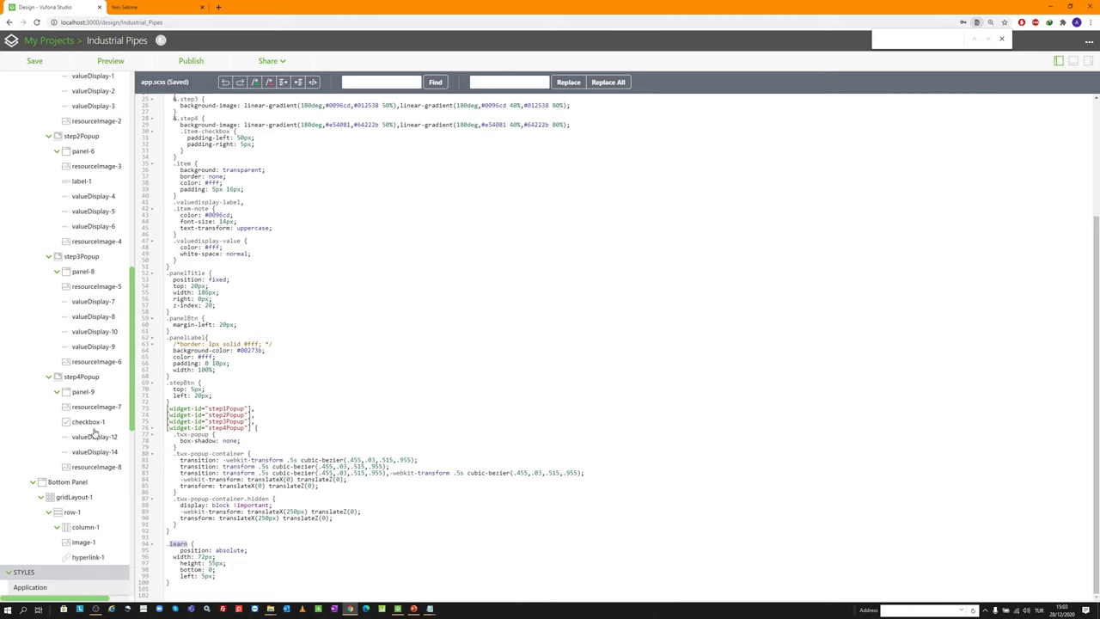
pyautogui.click(89, 427)
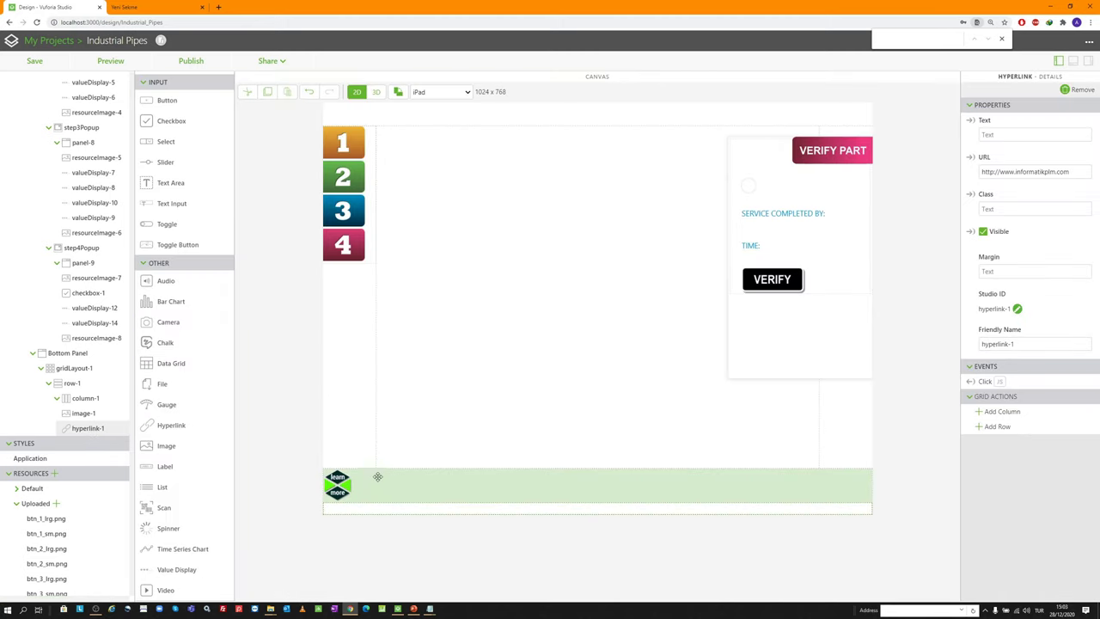
pyautogui.click(1014, 207)
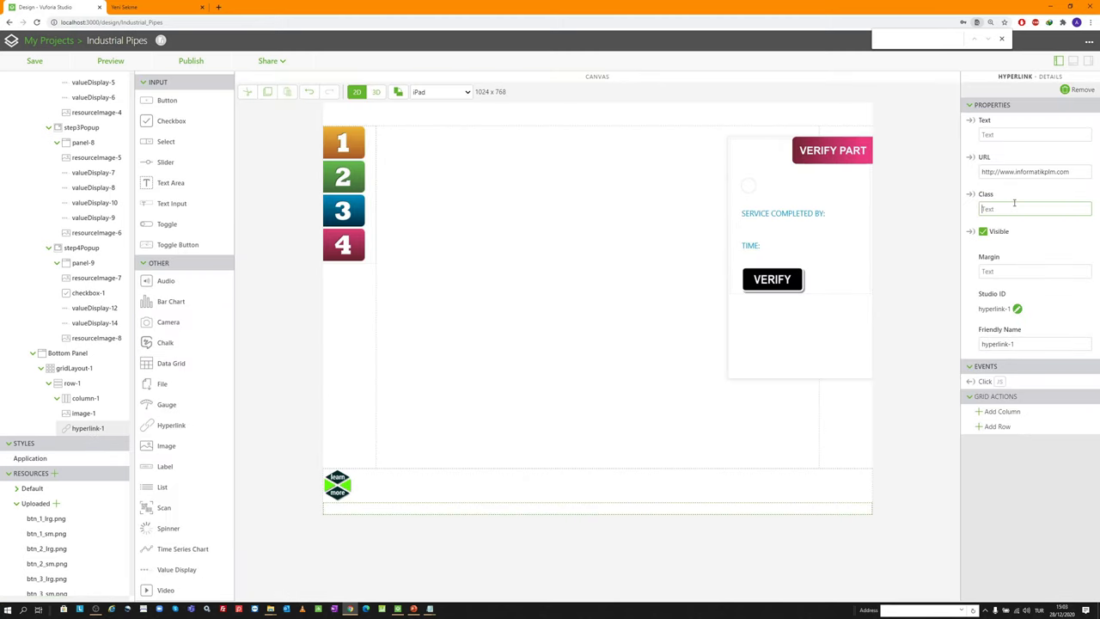
pyautogui.write('learn')
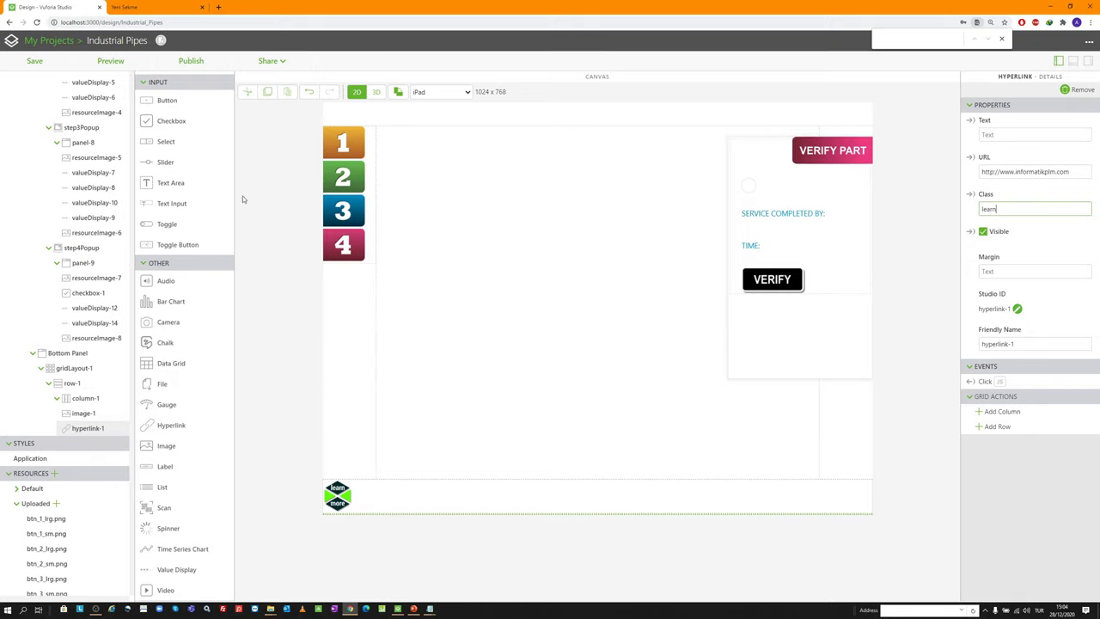
pyautogui.click(110, 62)
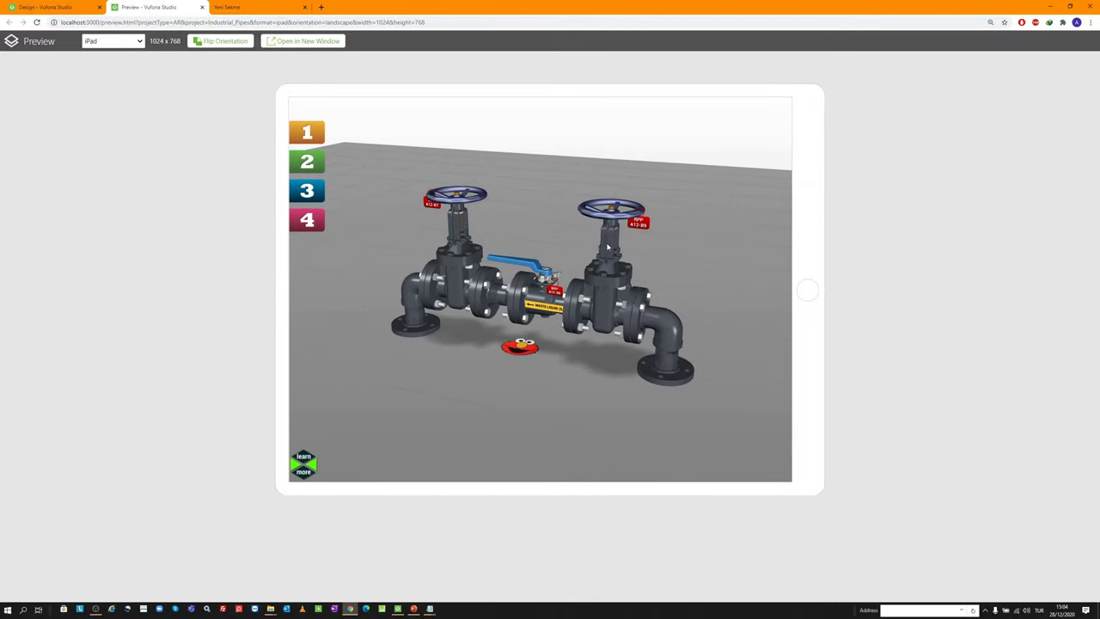
# In preview, run LOCATE in step 1 and ANALYZE in step 2, then close preview
pyautogui.click(310, 138)
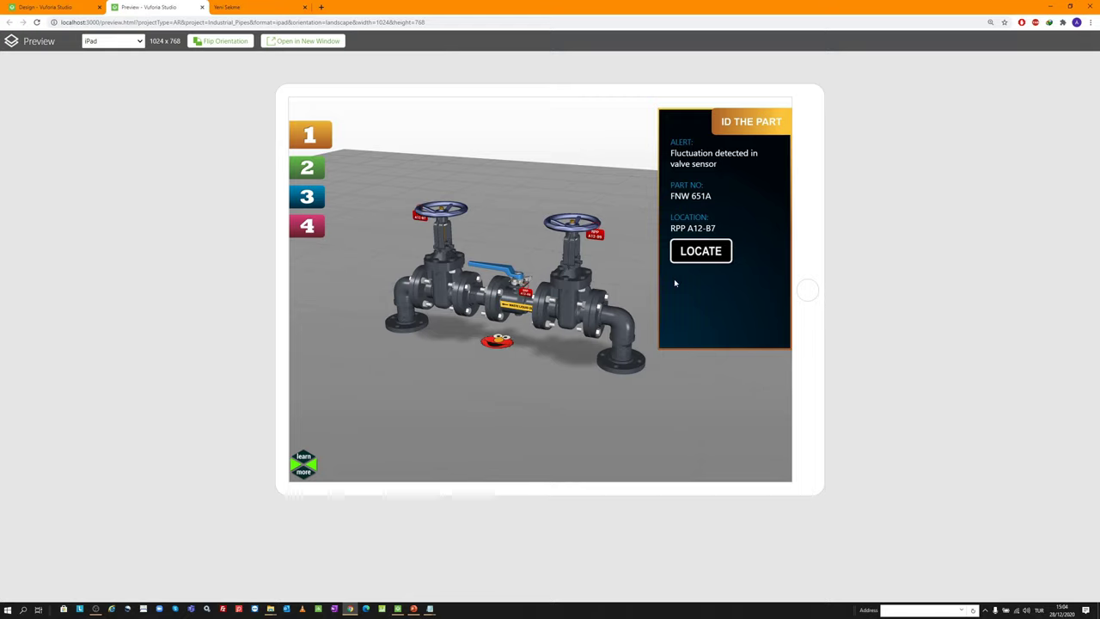
pyautogui.click(700, 254)
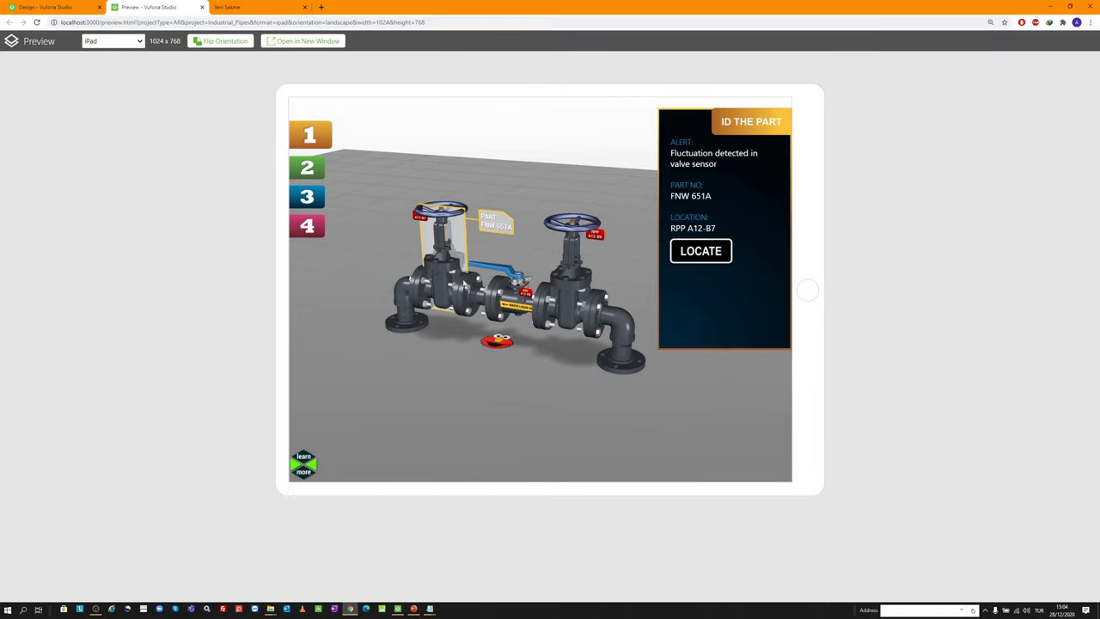
pyautogui.click(313, 140)
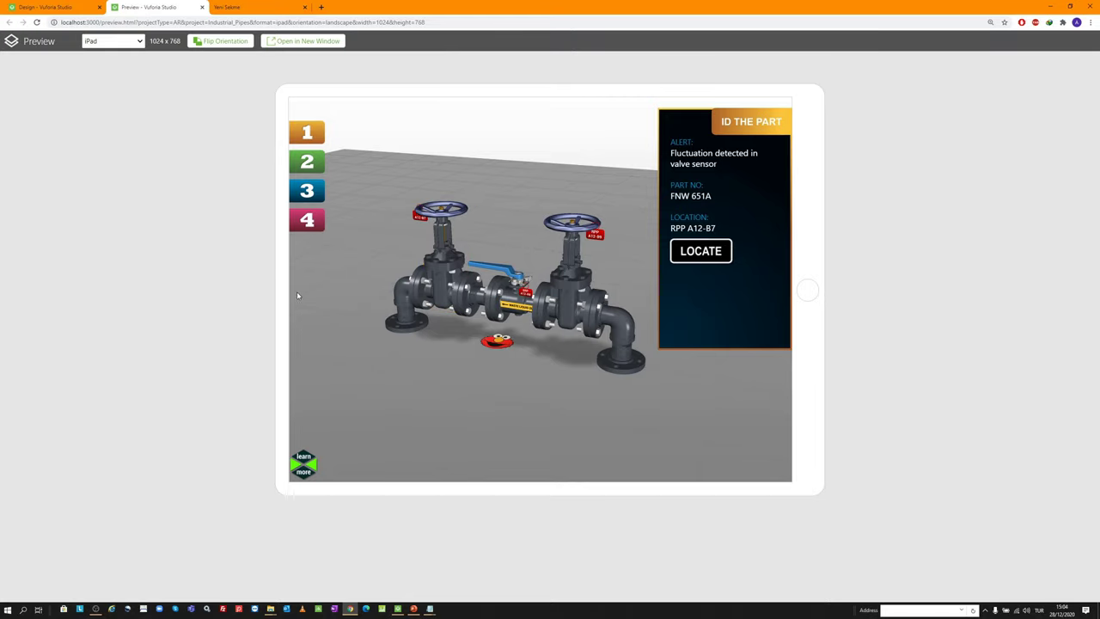
pyautogui.click(311, 161)
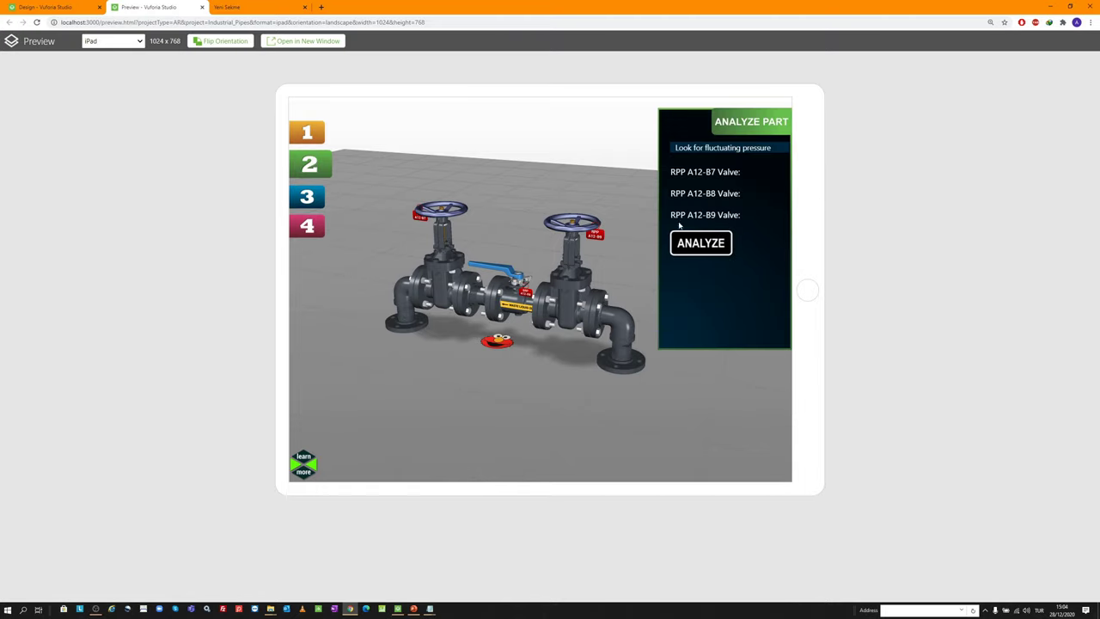
pyautogui.click(692, 244)
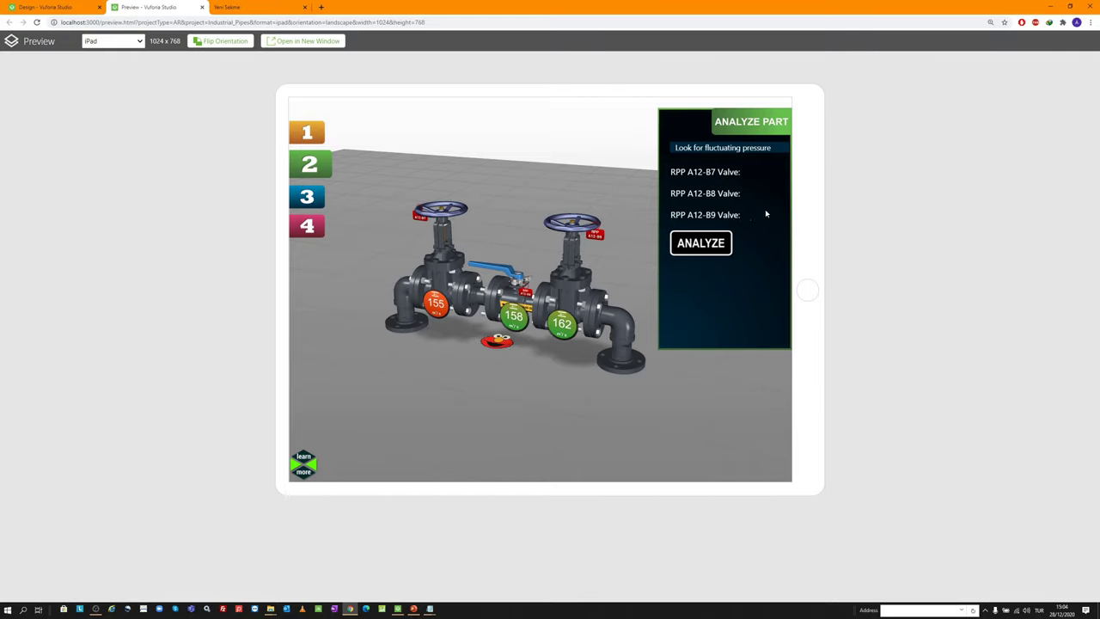
pyautogui.click(202, 7)
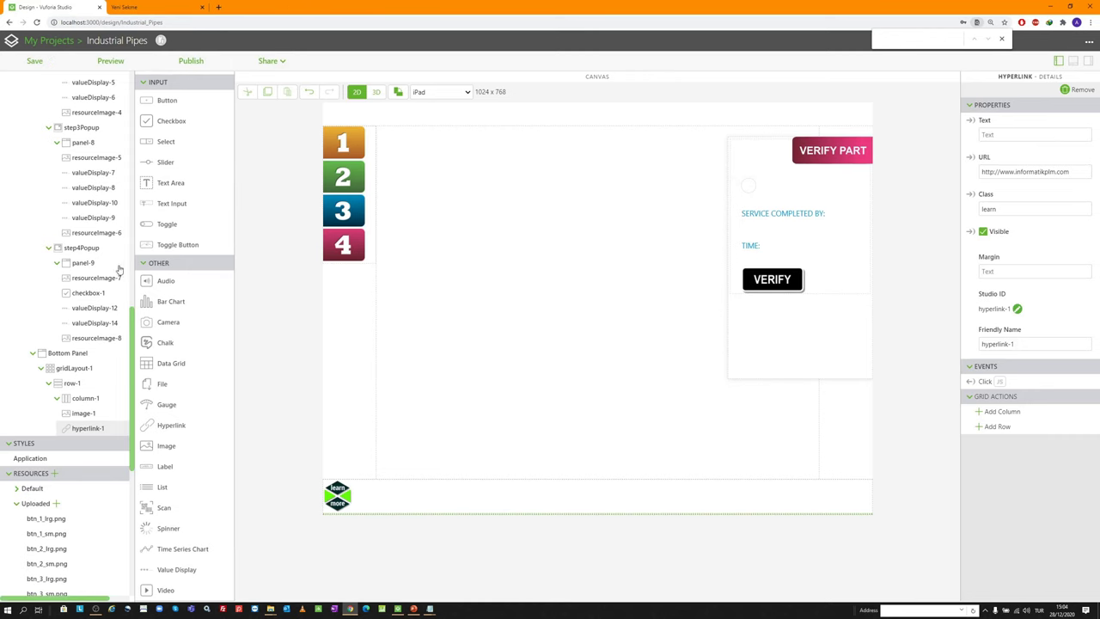
# Show step2Popup, open the Data panel, and inspect the left valve's gauge in 3D
pyautogui.click(90, 249)
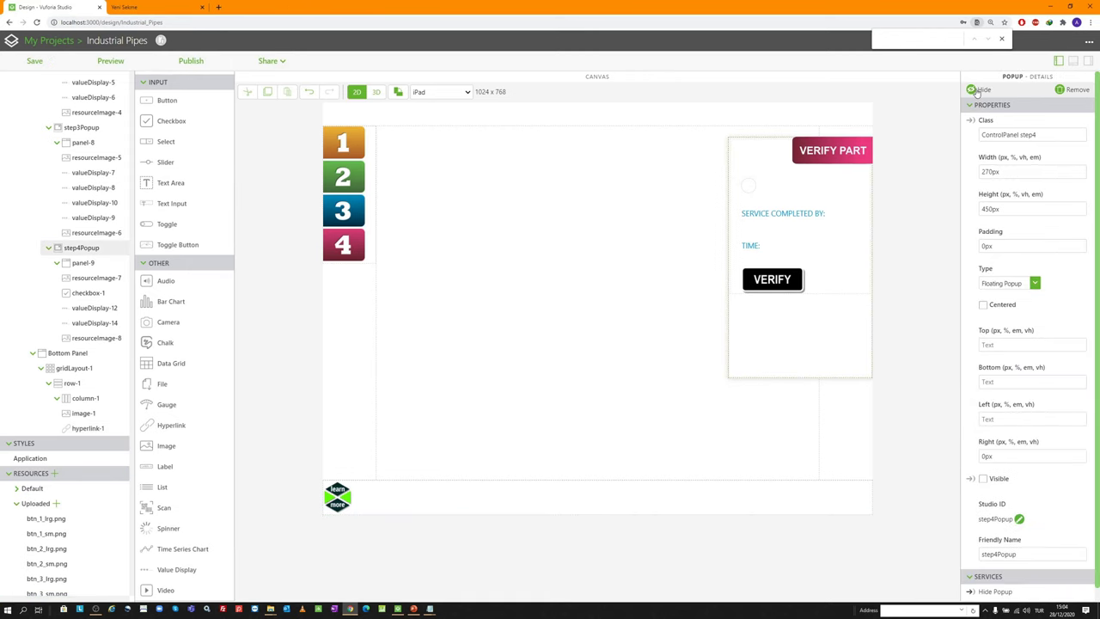
pyautogui.scroll(5, 99, 289)
pyautogui.click(103, 225)
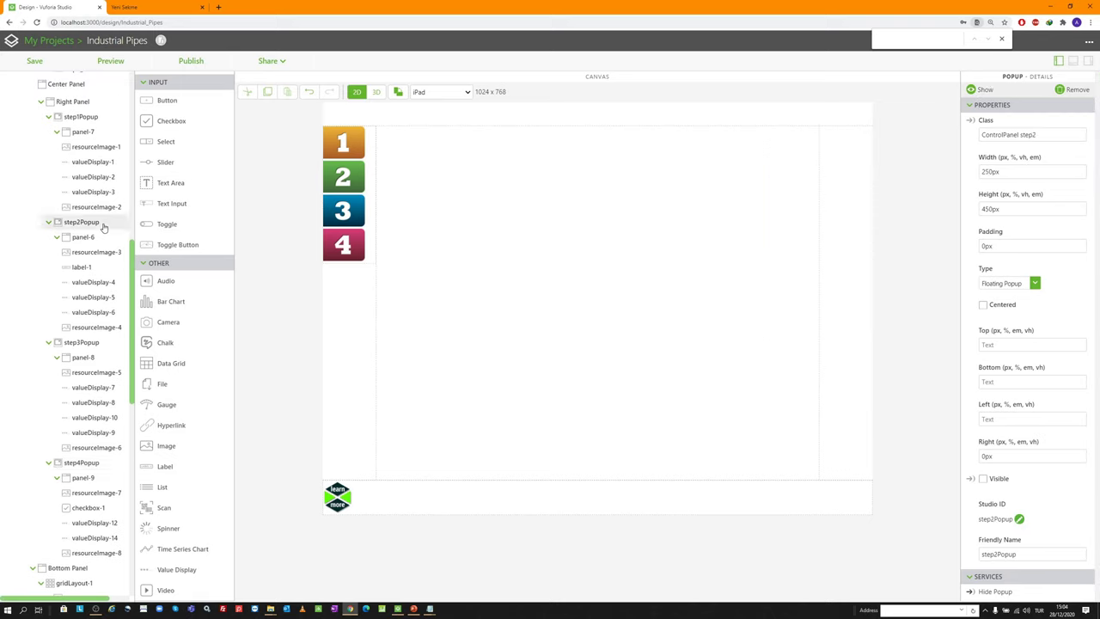
pyautogui.click(981, 89)
pyautogui.moveTo(800, 231); pyautogui.dragTo(801, 208)
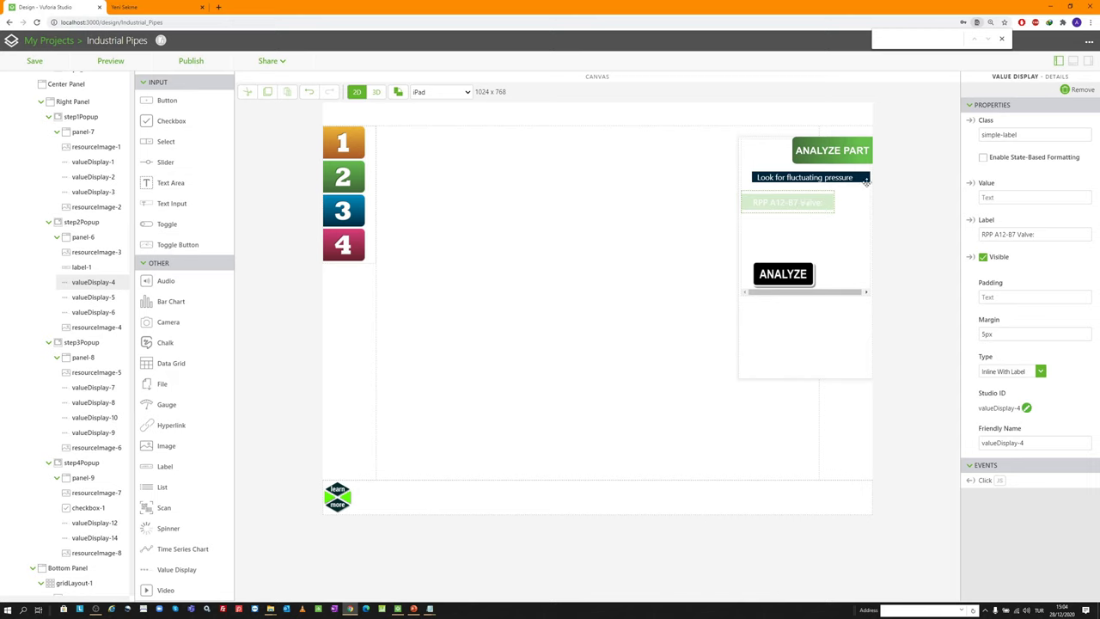
pyautogui.click(1088, 61)
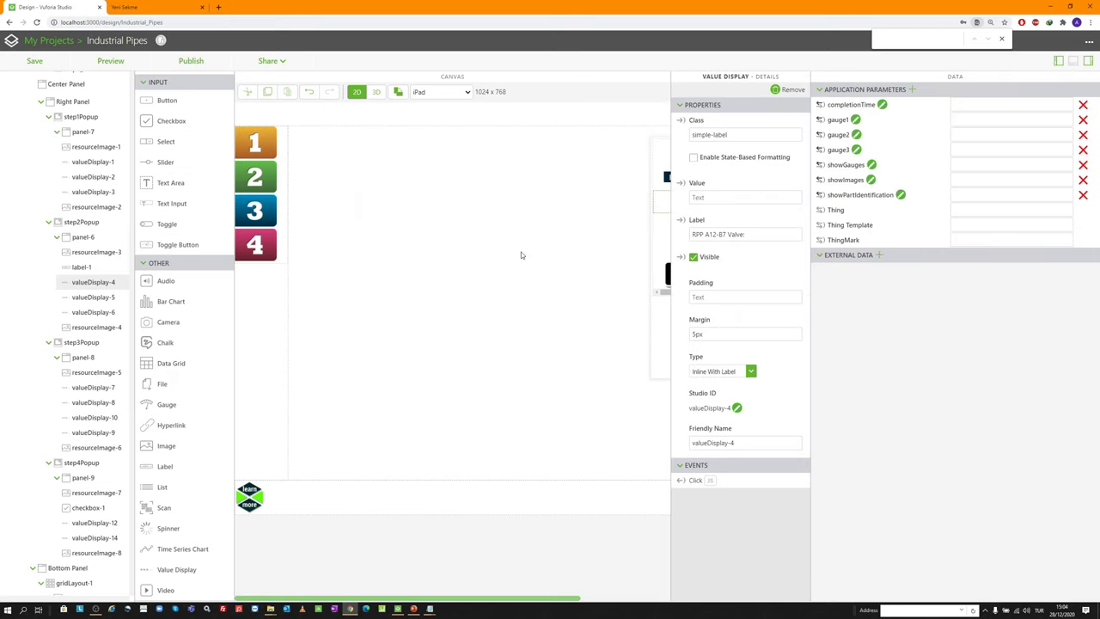
pyautogui.hotkey('ctrl', '-')
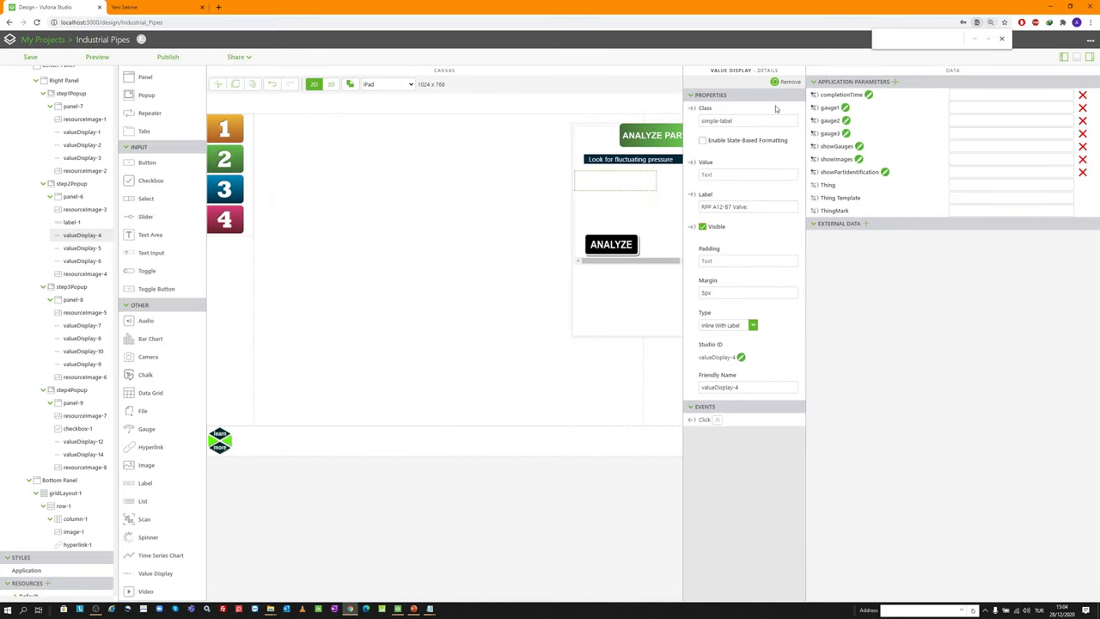
pyautogui.click(330, 84)
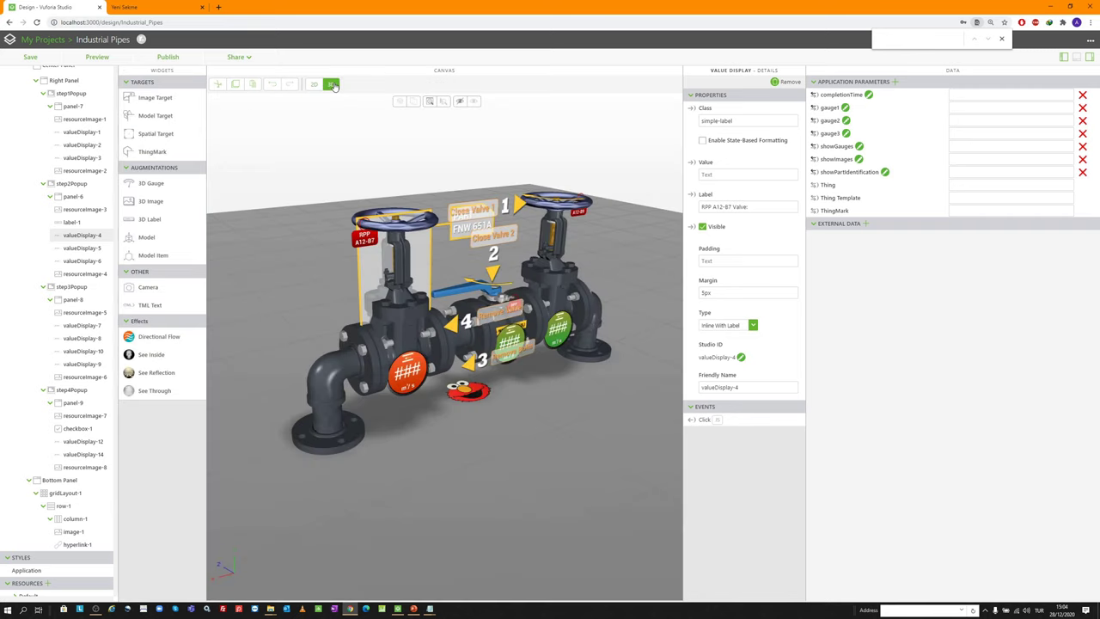
pyautogui.click(411, 371)
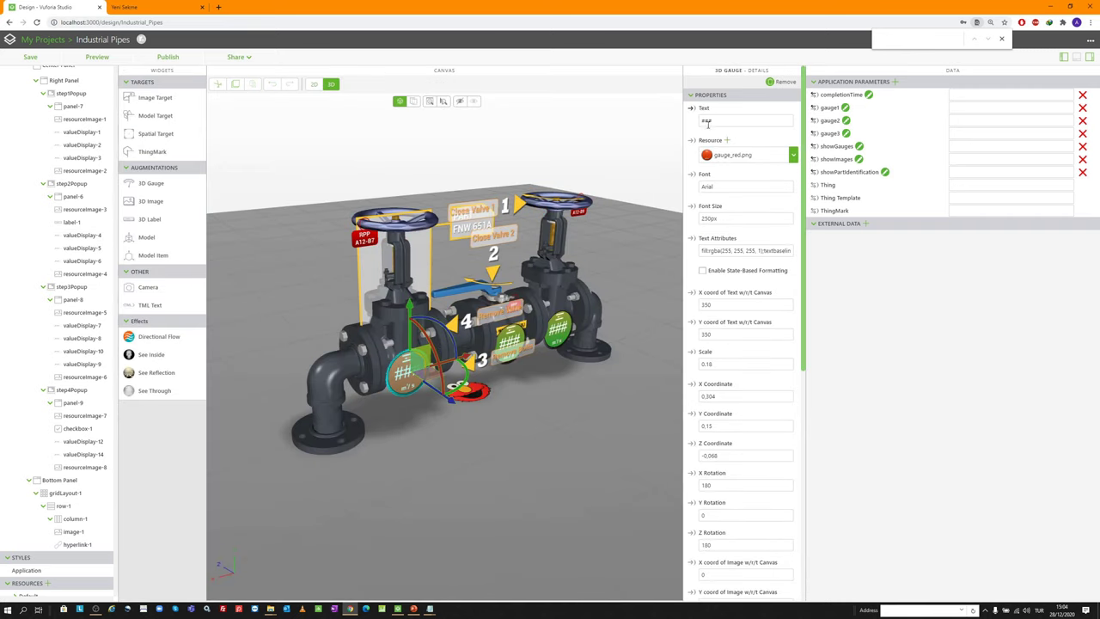
pyautogui.click(314, 83)
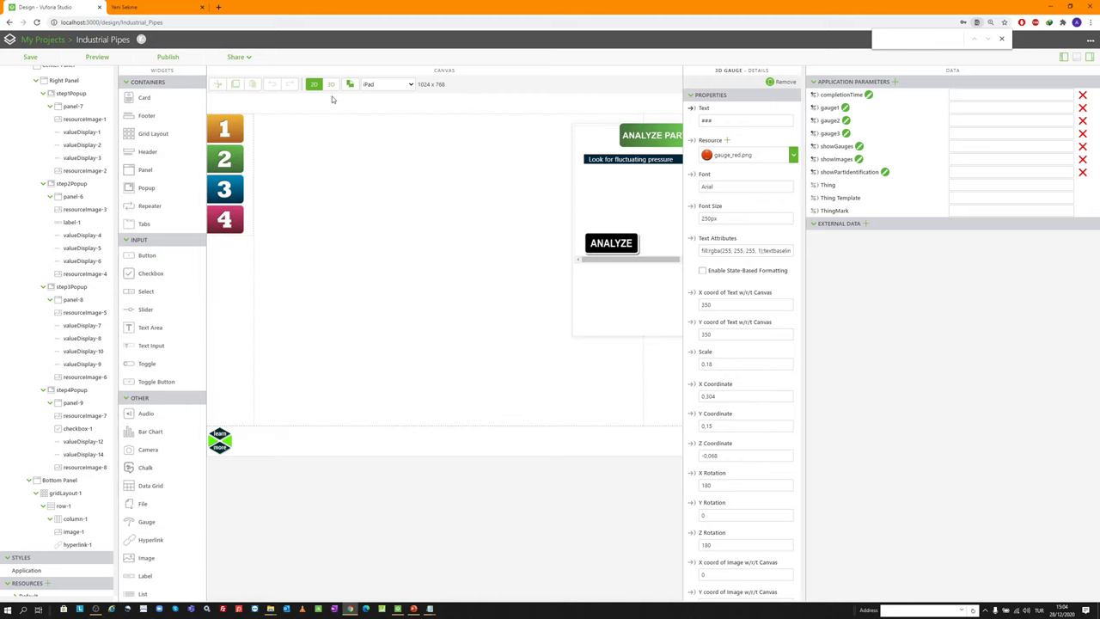
# Bind the gauge parameters to the valve value displays' Value, then close the Data panel
pyautogui.click(614, 181)
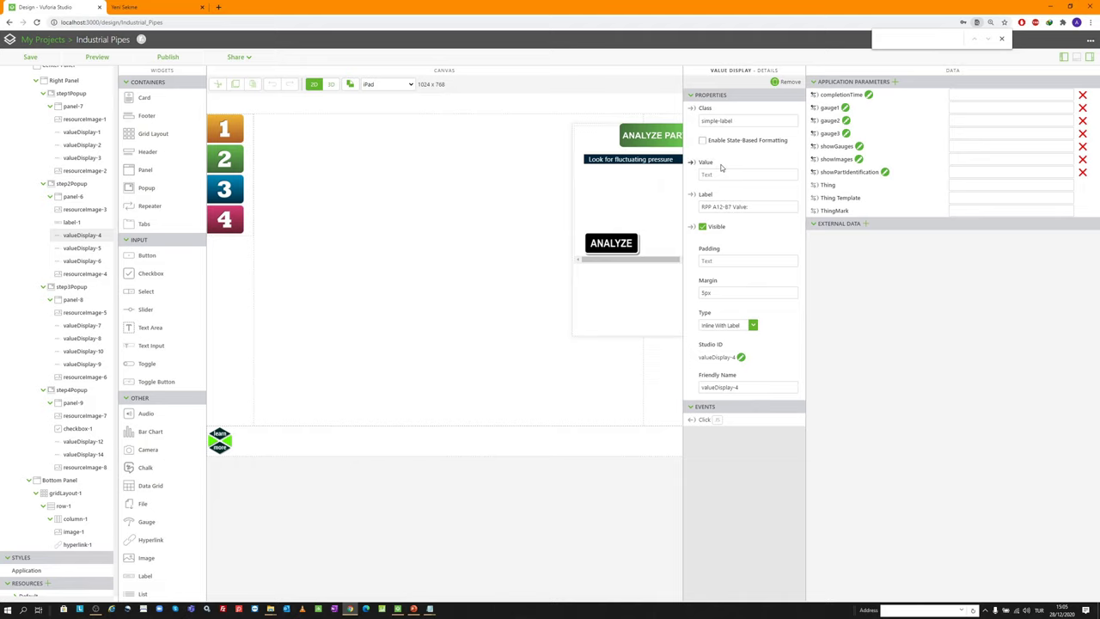
pyautogui.click(615, 199)
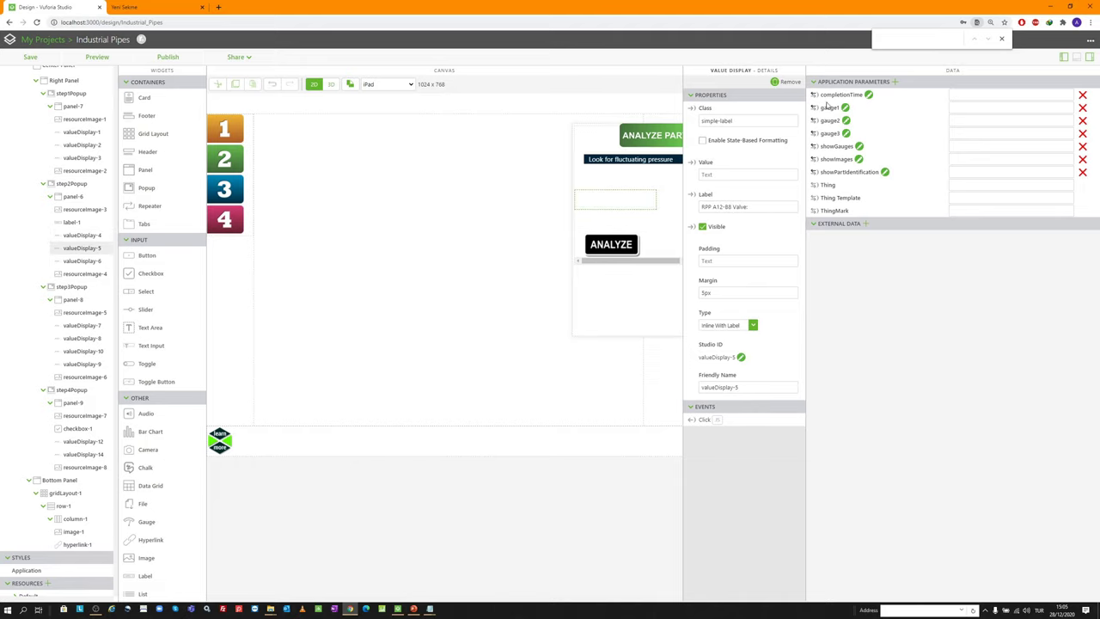
pyautogui.moveTo(826, 105); pyautogui.dragTo(696, 180)
pyautogui.click(616, 215)
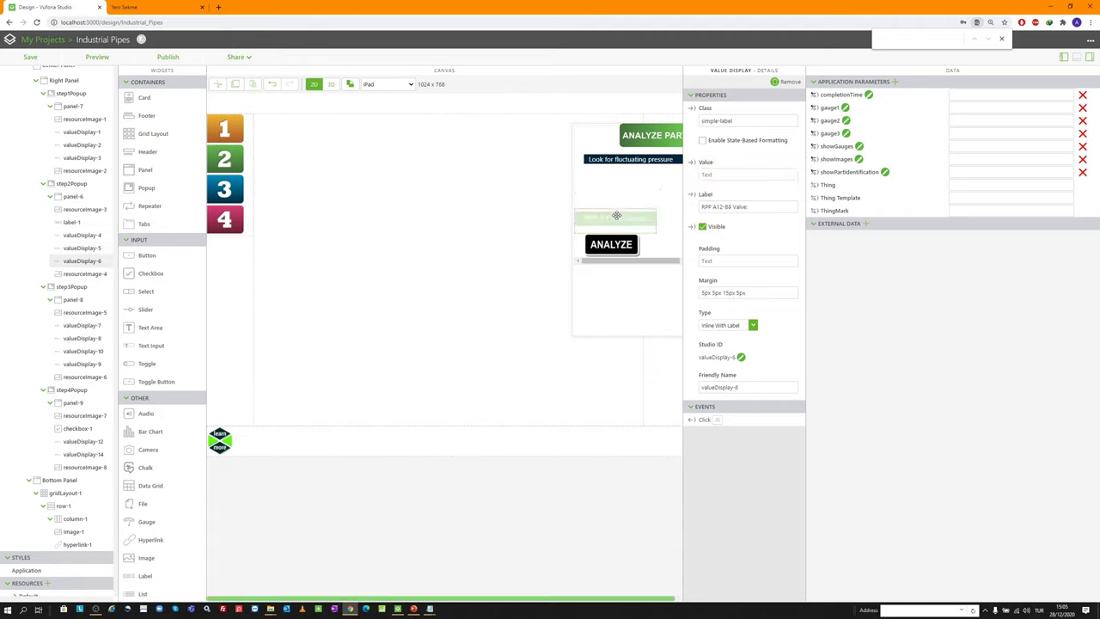
pyautogui.moveTo(811, 132); pyautogui.dragTo(694, 185)
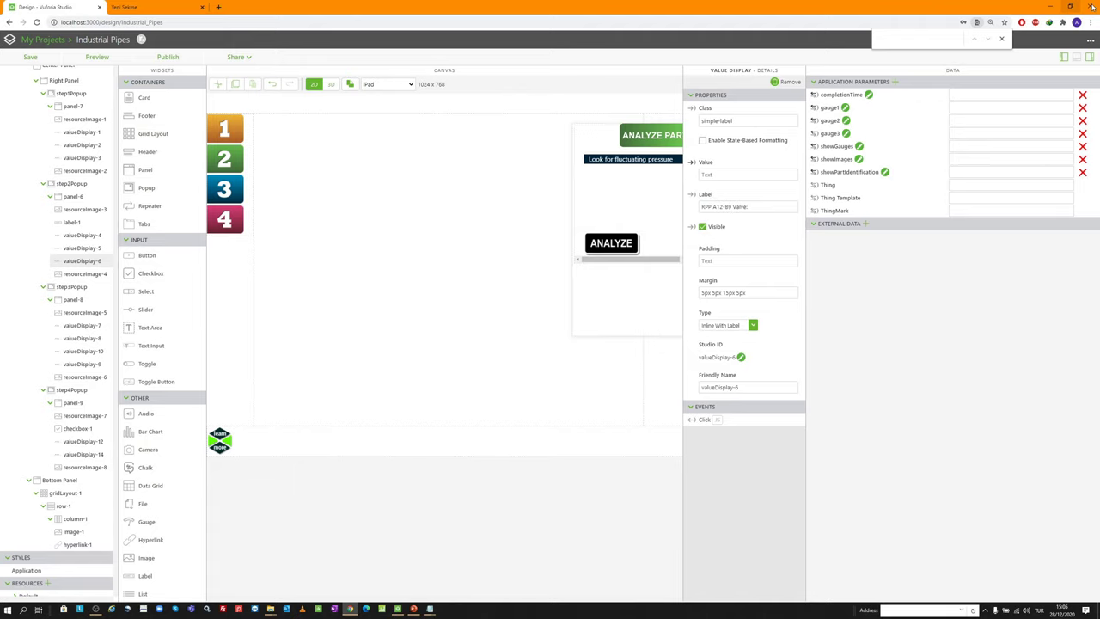
pyautogui.click(1088, 58)
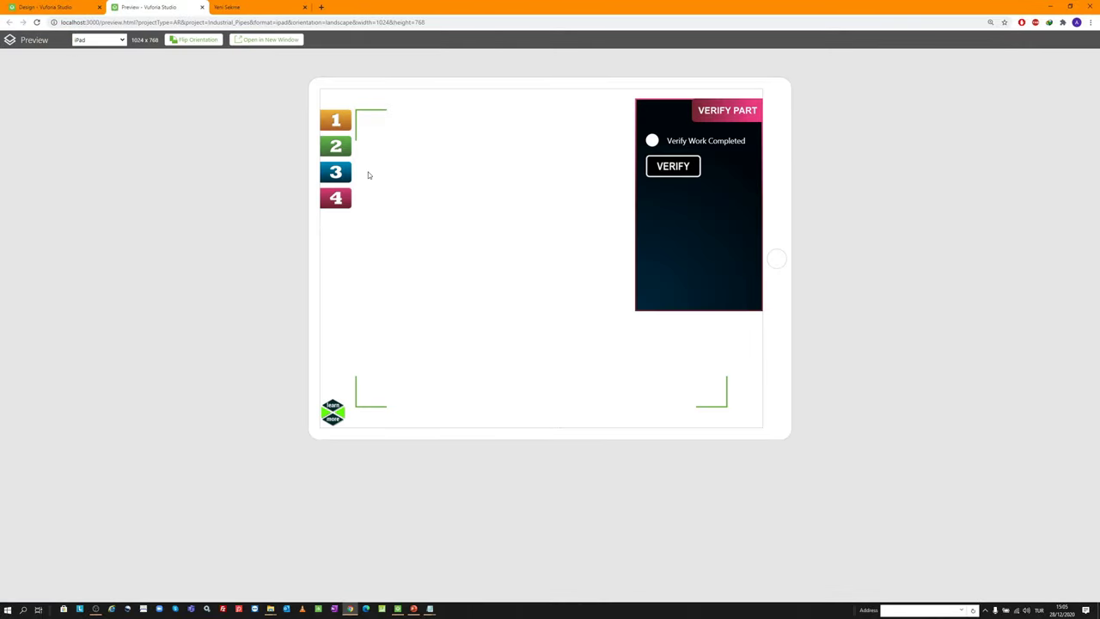
# Preview the experience and run Analyze Part to list the valve pressure readings
pyautogui.click(343, 176)
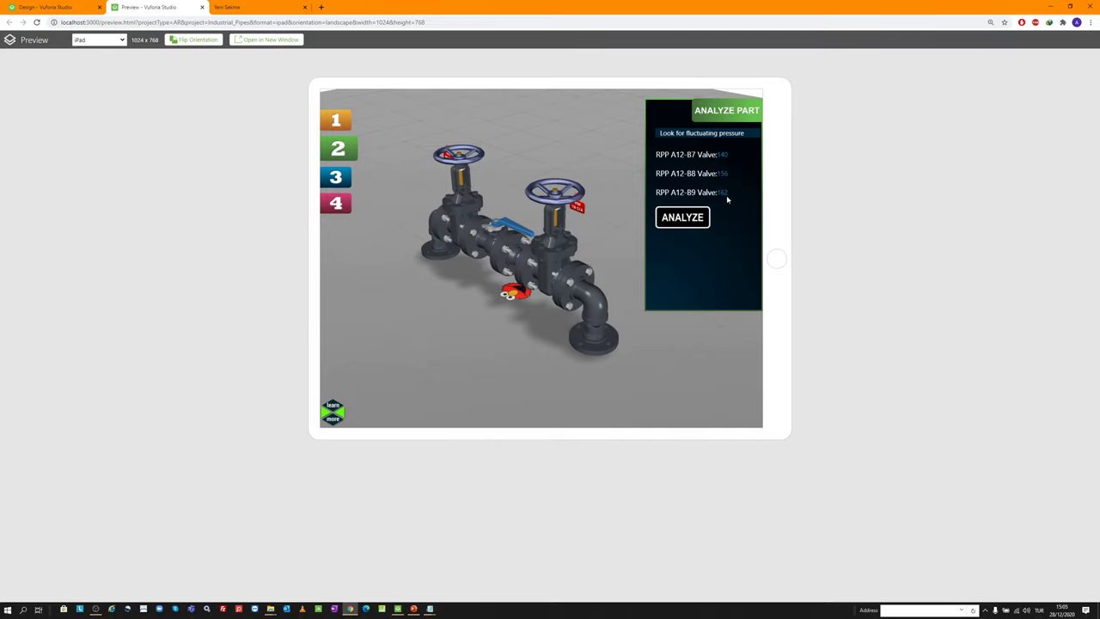
pyautogui.moveTo(583, 248); pyautogui.dragTo(425, 274)
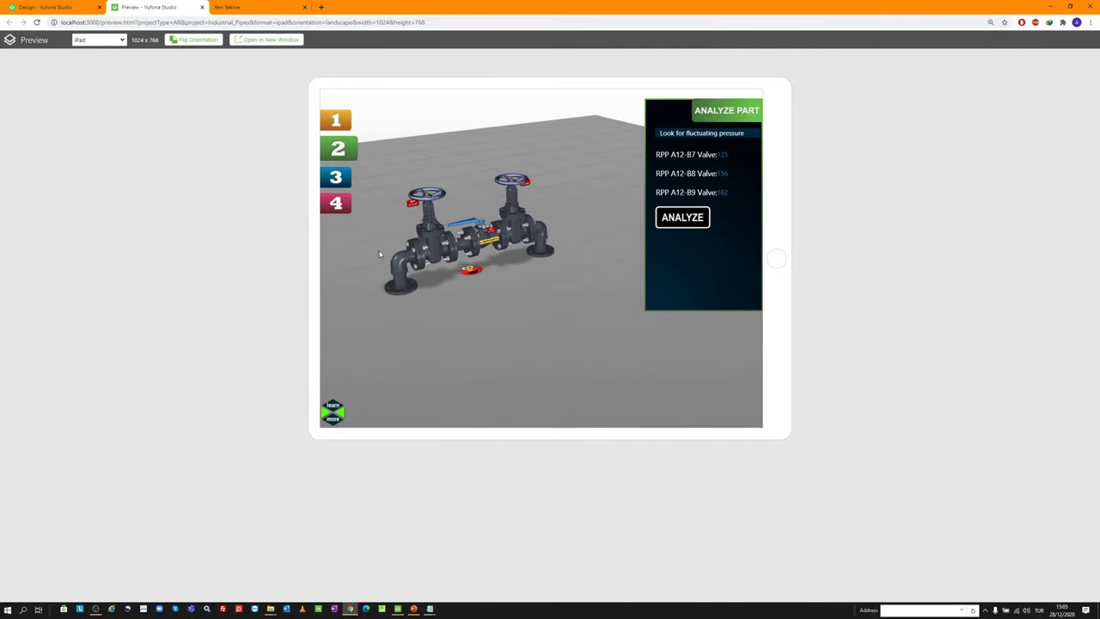
pyautogui.click(685, 219)
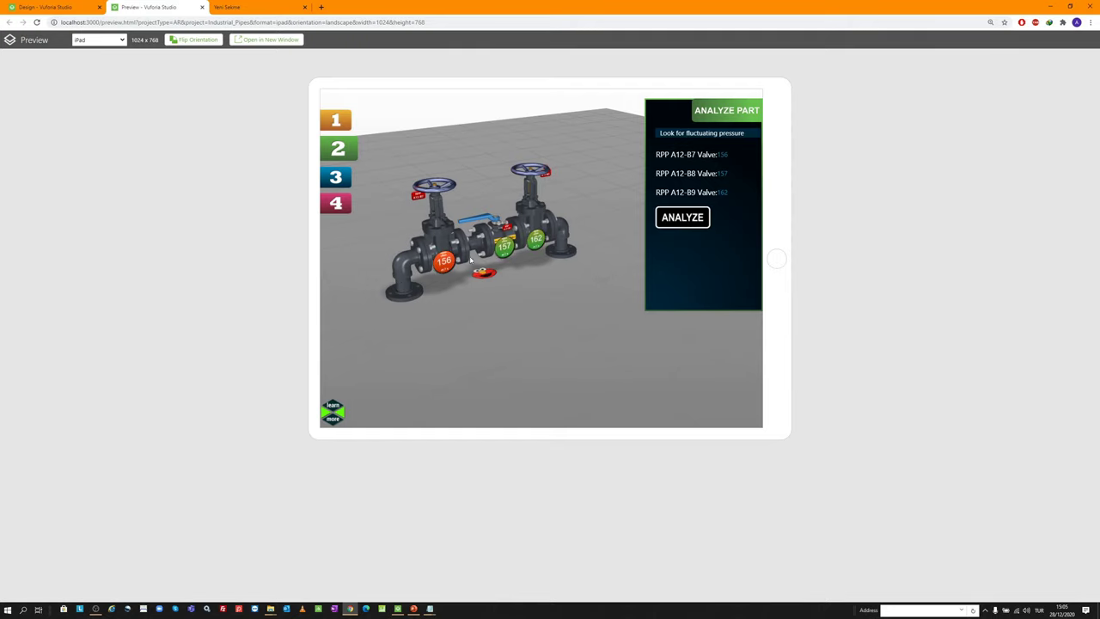
pyautogui.moveTo(507, 244); pyautogui.dragTo(456, 257)
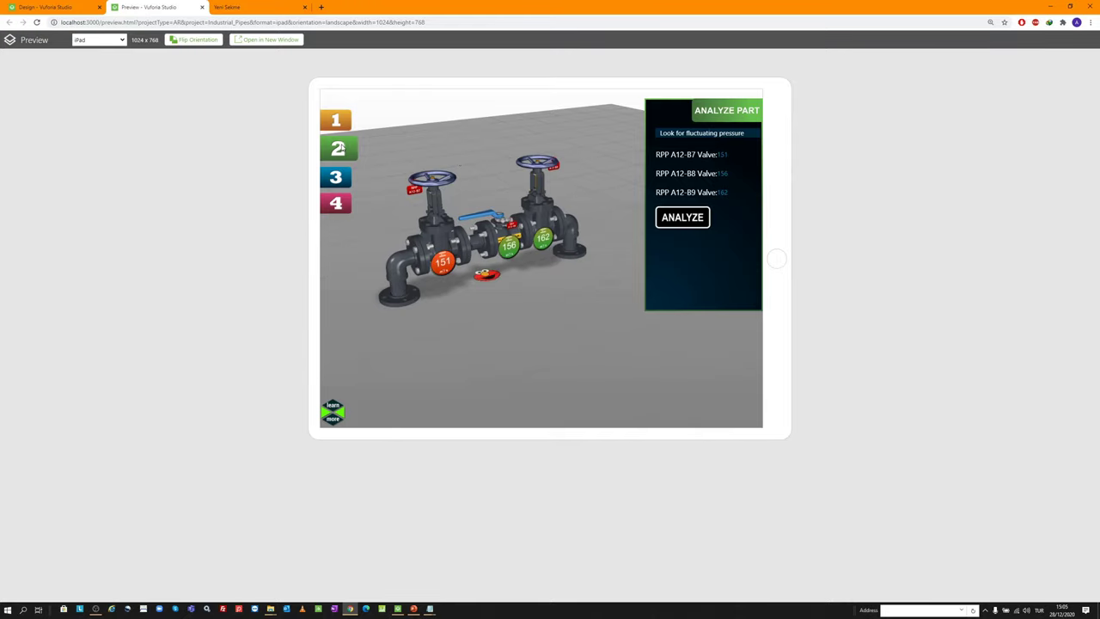
# Play the valve replacement, tick Verify Work Completed, and open the learn more company site
pyautogui.click(334, 178)
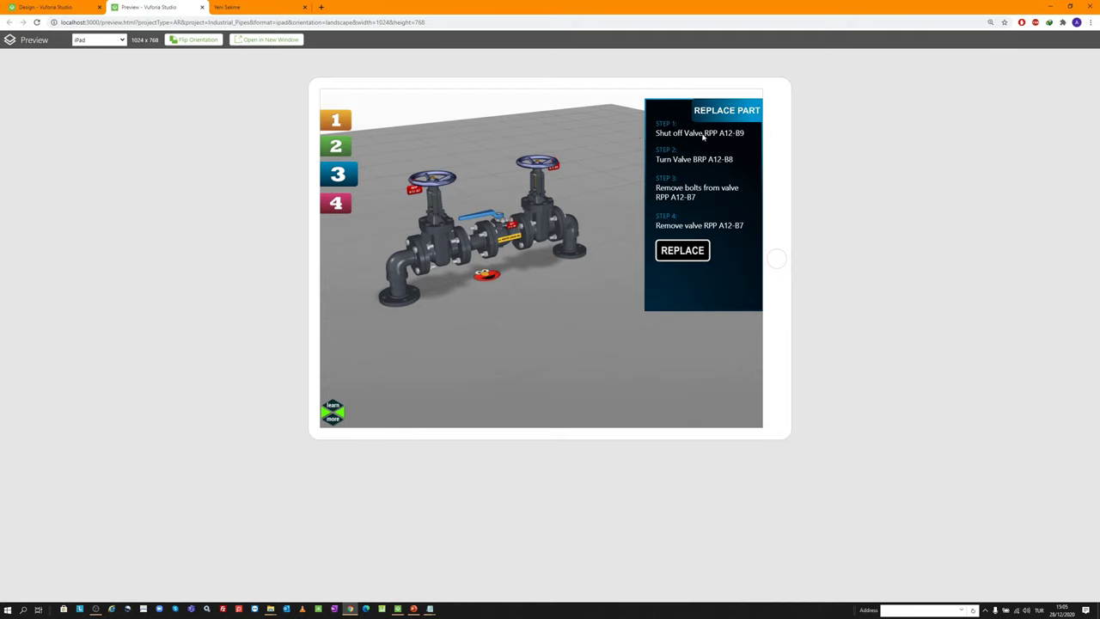
pyautogui.click(694, 256)
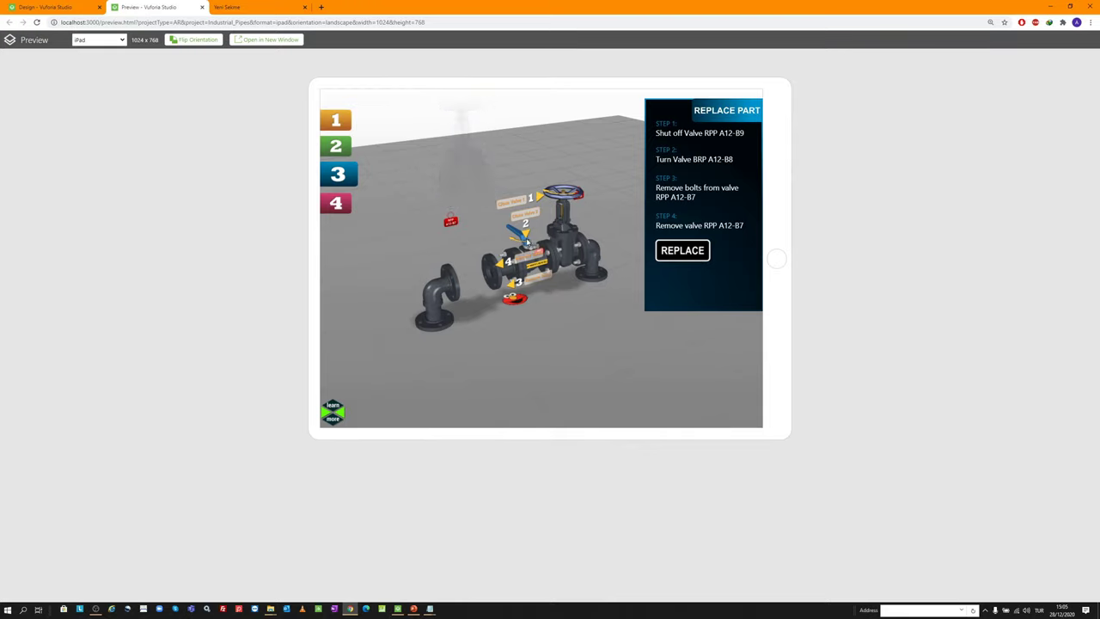
pyautogui.click(341, 175)
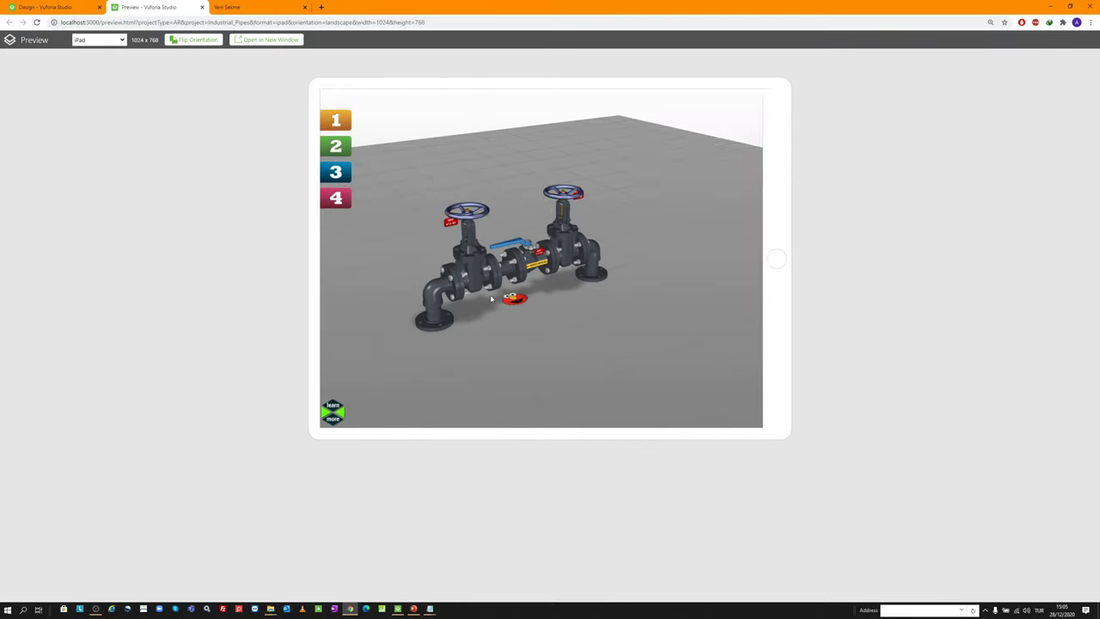
pyautogui.click(338, 201)
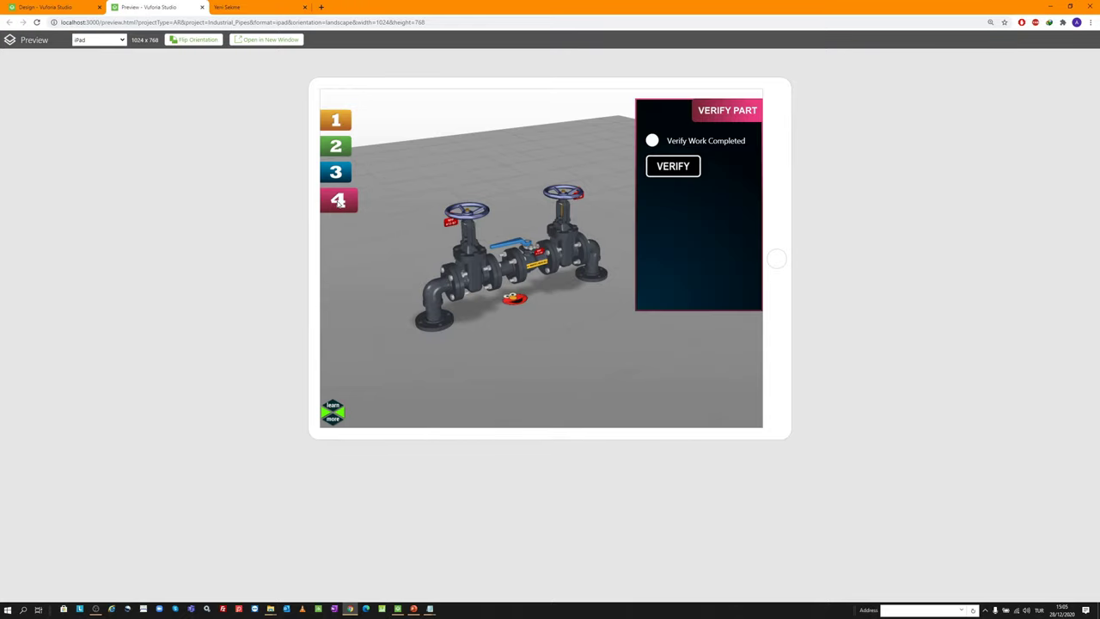
pyautogui.click(656, 144)
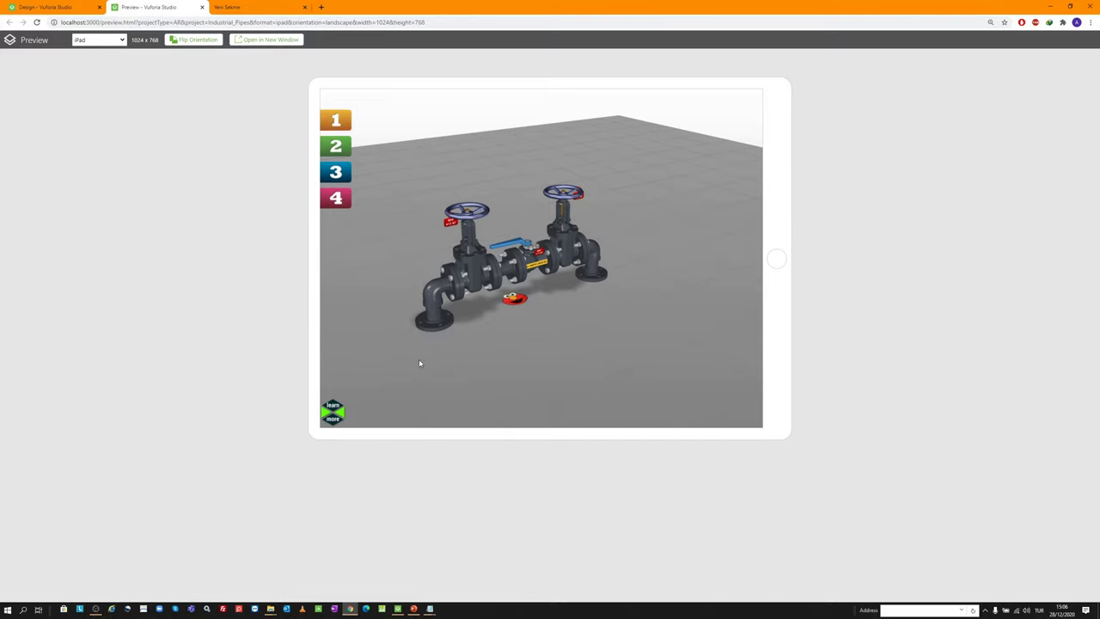
pyautogui.click(333, 412)
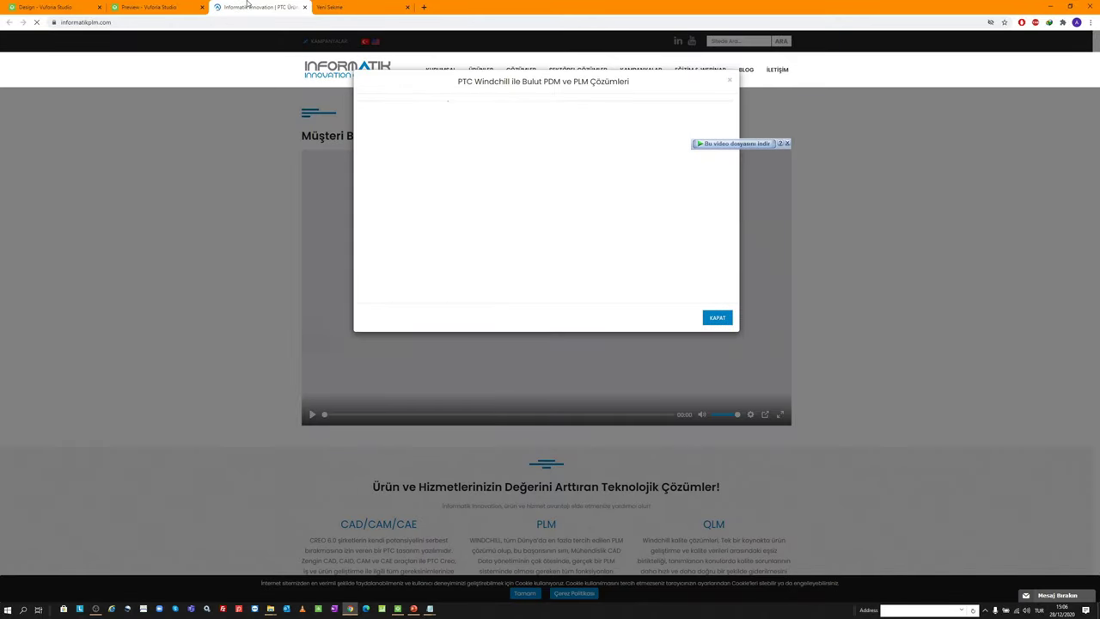
# Close the informatikplm.com, preview and blank tabs, returning to the Industrial Pipes design editor
pyautogui.click(304, 7)
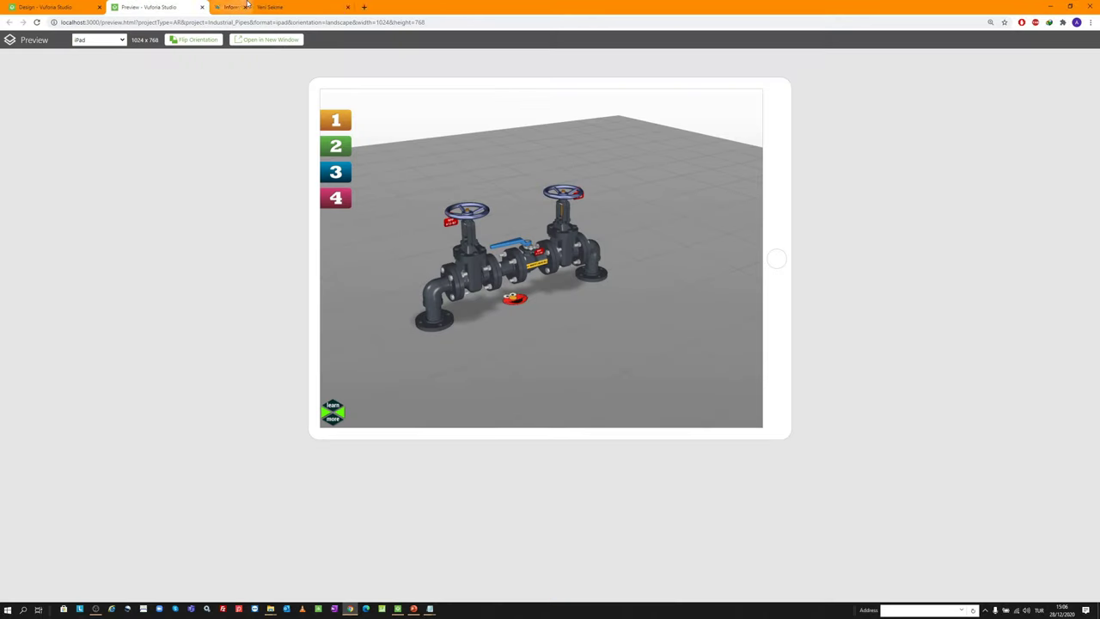
pyautogui.moveTo(483, 317); pyautogui.dragTo(494, 284)
pyautogui.click(202, 7)
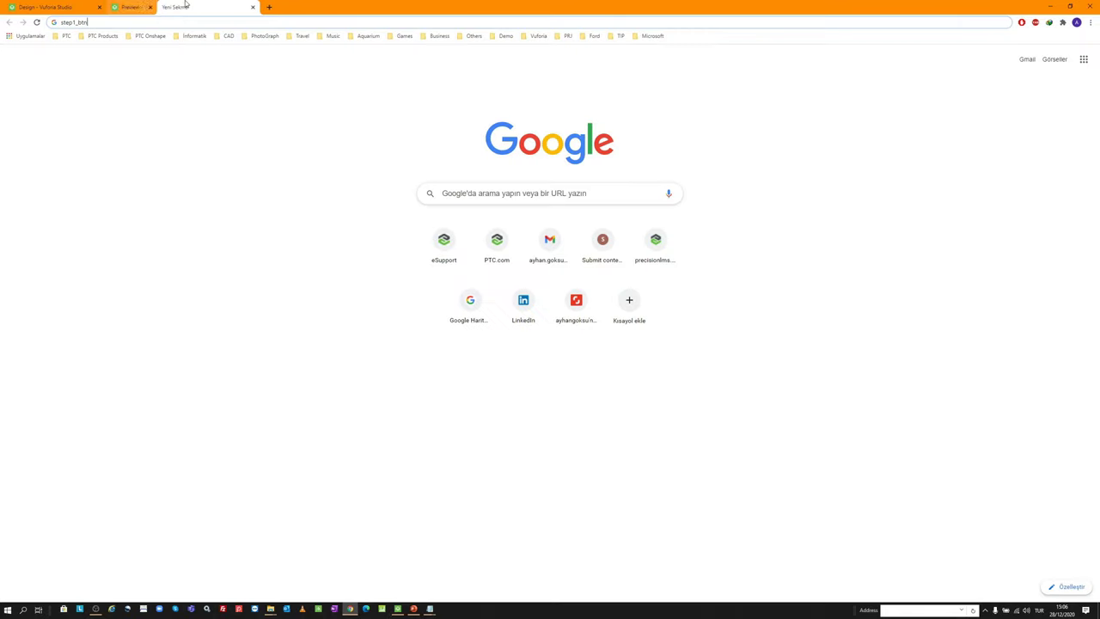
pyautogui.click(202, 7)
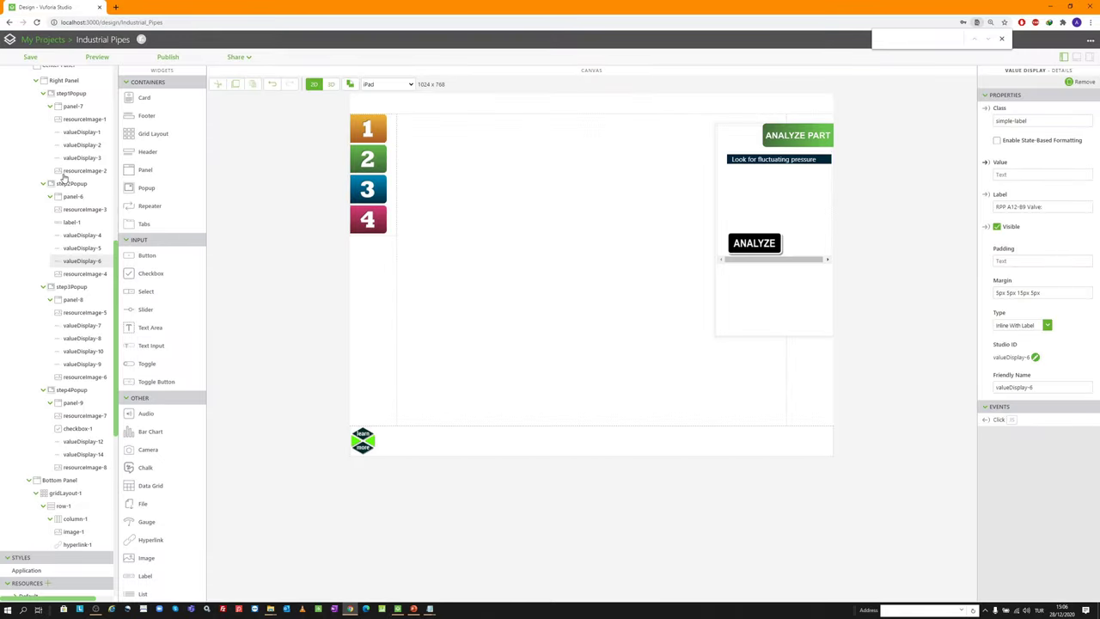
# Set the project's Access to Public in Configuration > Info
pyautogui.scroll(6, 64, 186)
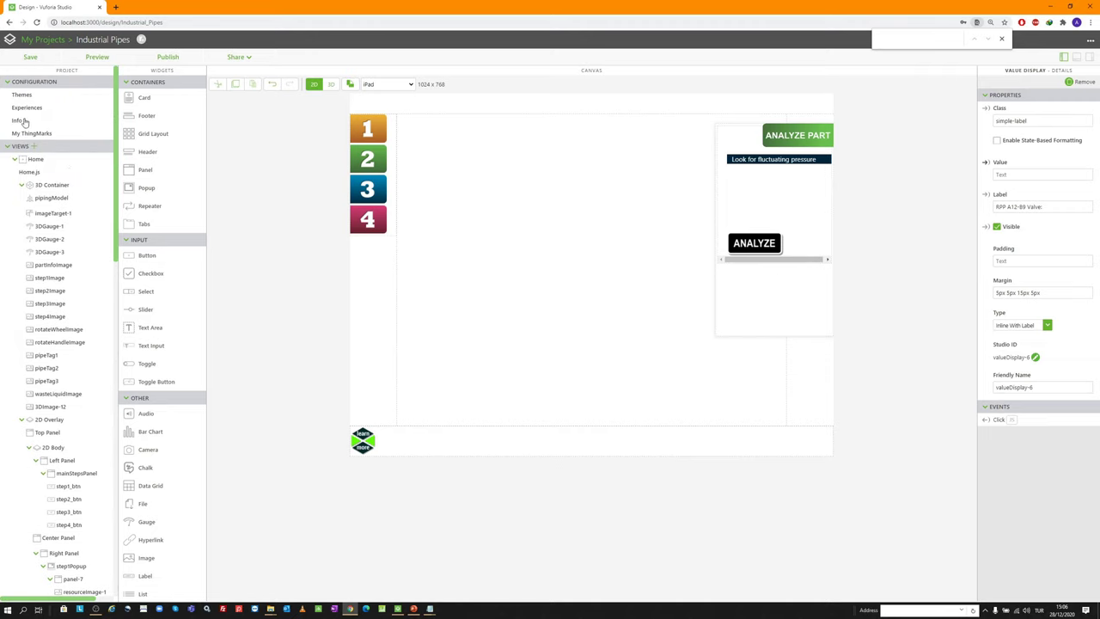
pyautogui.click(25, 122)
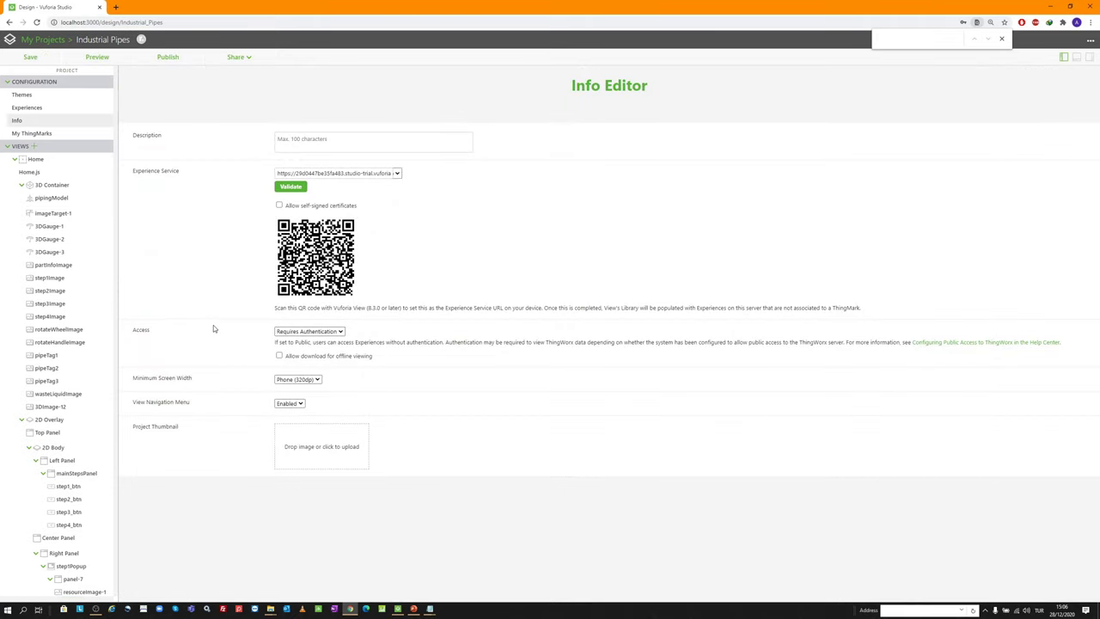
pyautogui.click(306, 331)
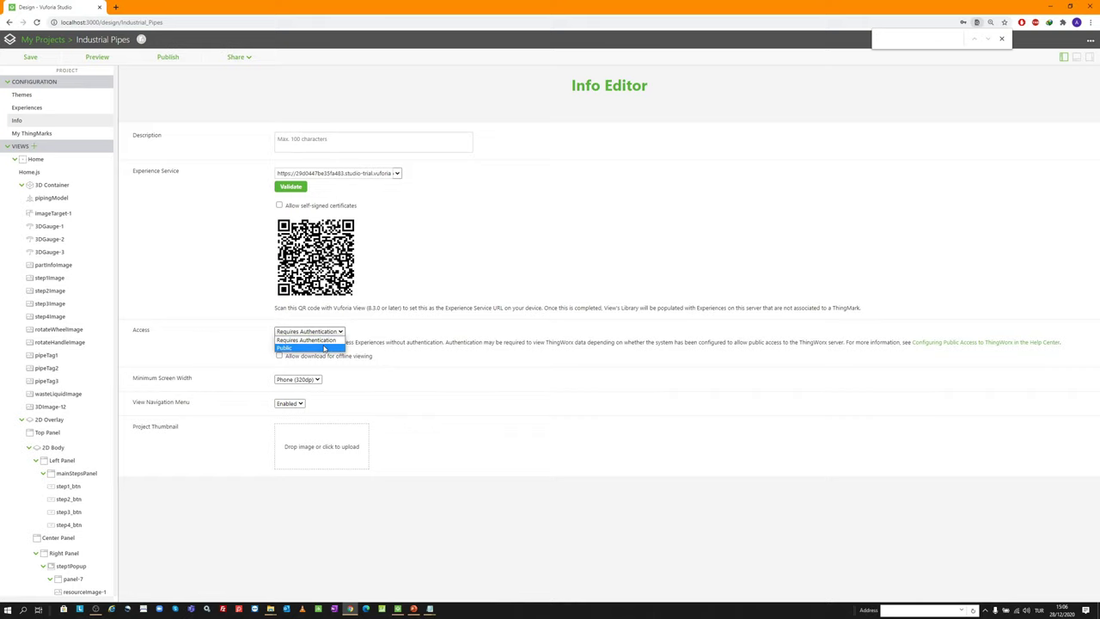
pyautogui.click(324, 348)
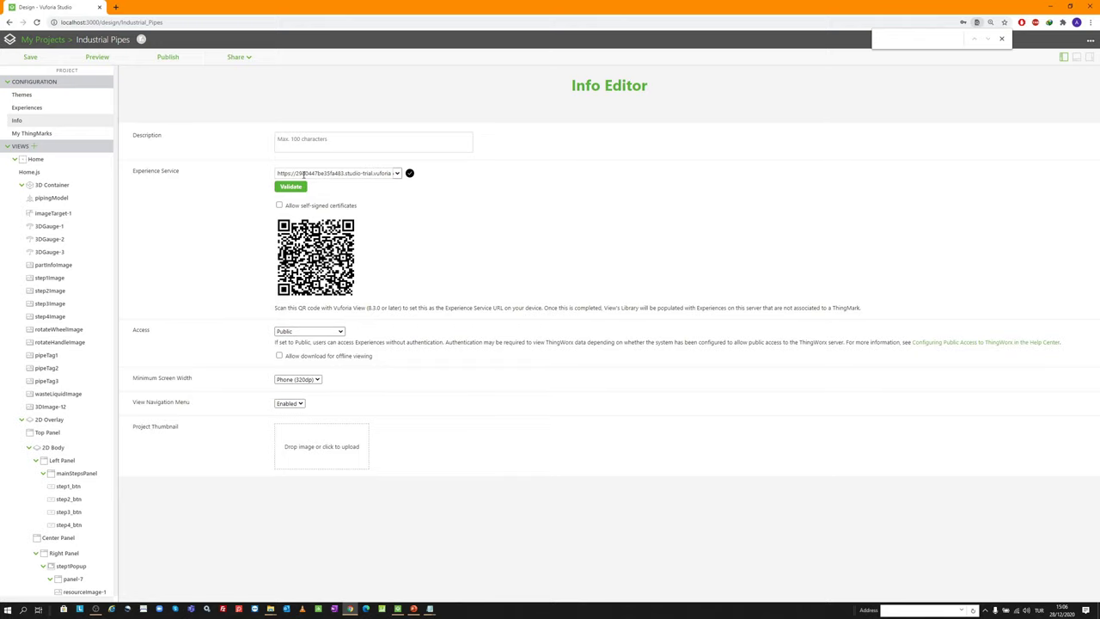
# Review the Experience Service address, Themes and Experiences title settings, then go back to Info
pyautogui.moveTo(304, 173); pyautogui.dragTo(407, 182)
pyautogui.click(264, 182)
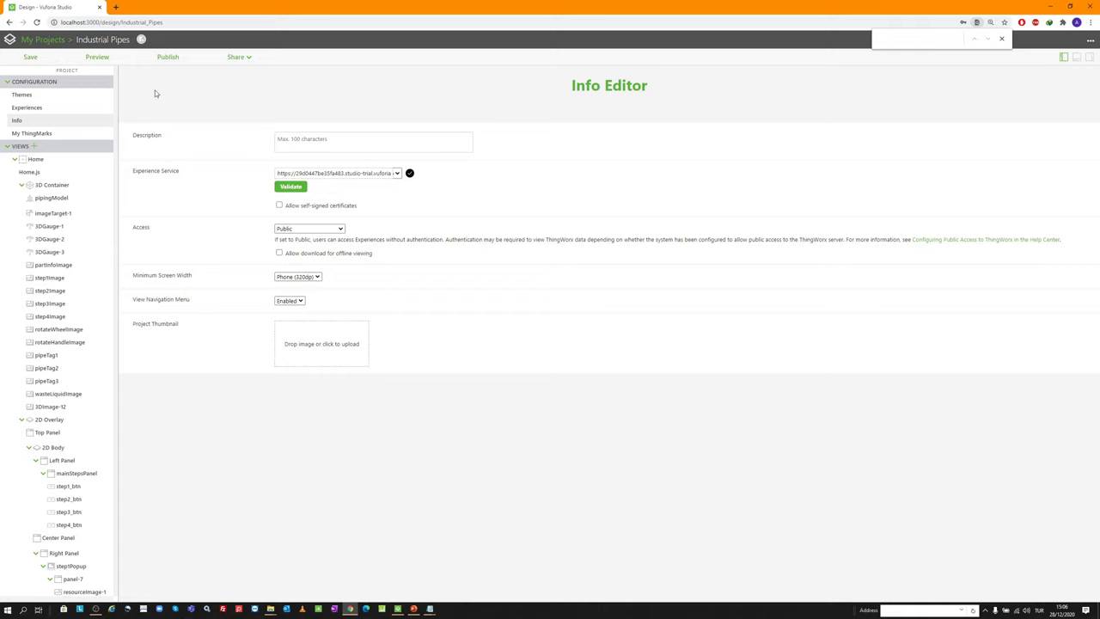
pyautogui.click(48, 96)
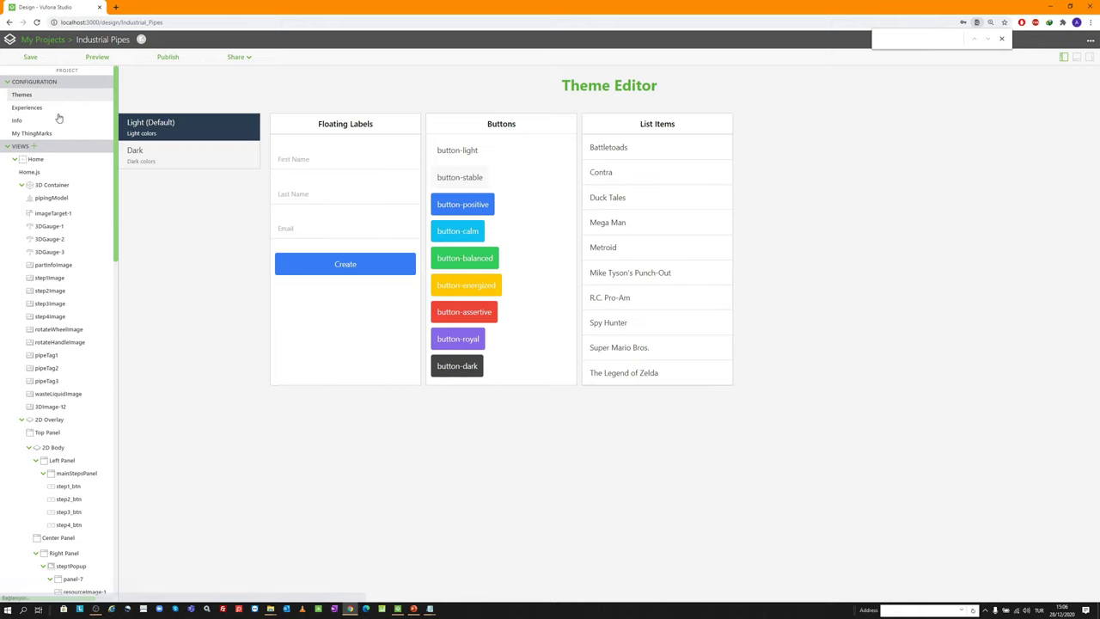
pyautogui.click(37, 108)
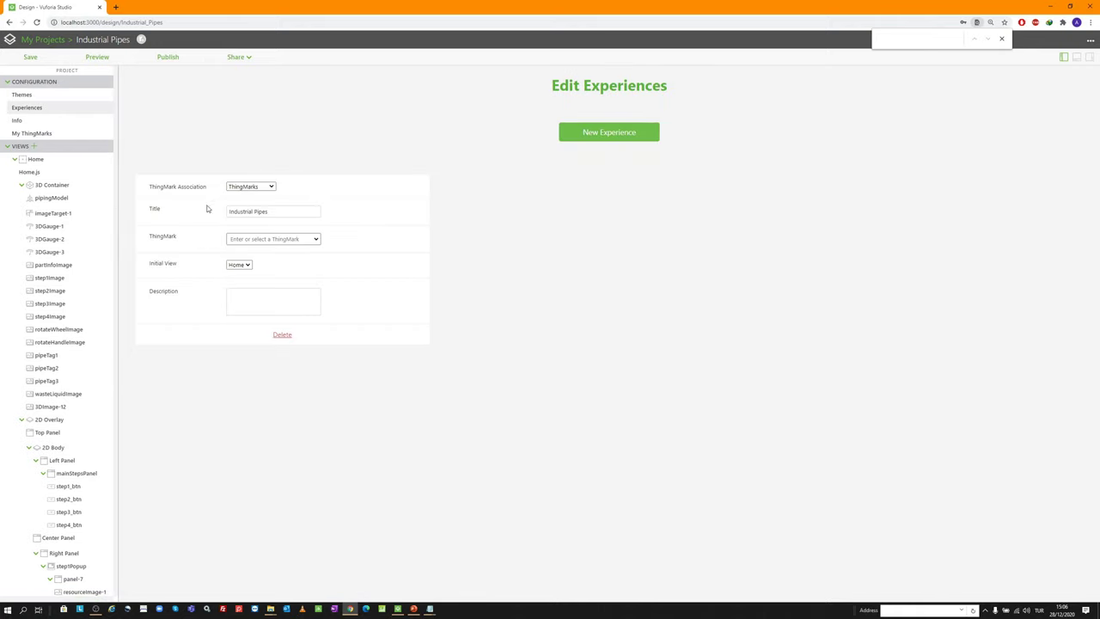
pyautogui.click(275, 211)
pyautogui.moveTo(275, 212); pyautogui.dragTo(221, 209)
pyautogui.click(276, 213)
pyautogui.click(49, 121)
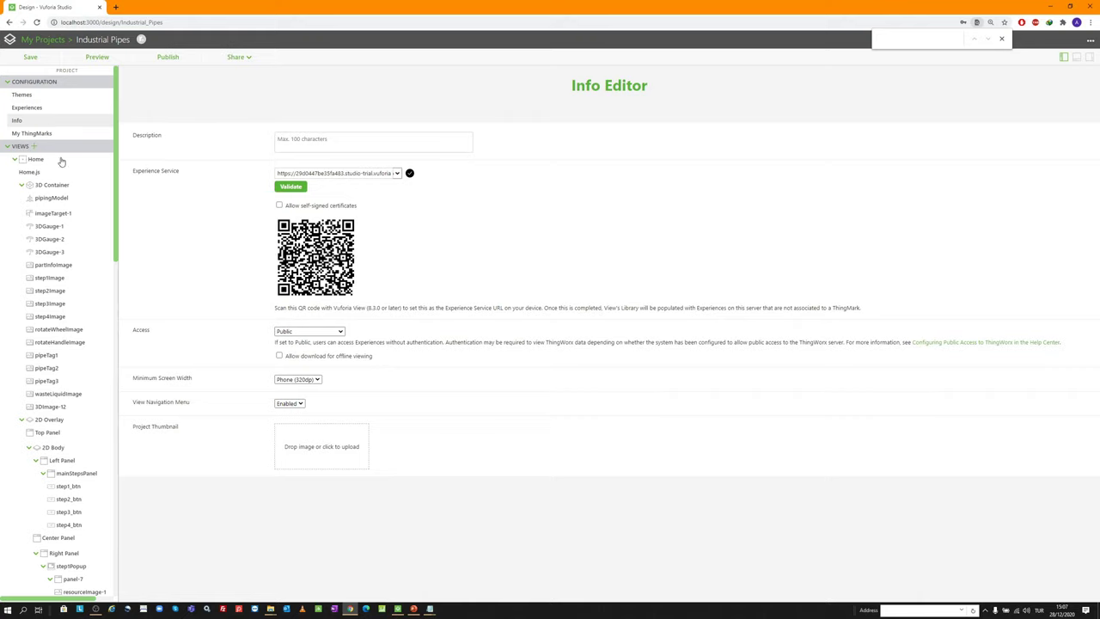
# Attempt to publish, dismiss the missing-information warning, and assign ThingMark 47331:1 to the experience
pyautogui.click(168, 56)
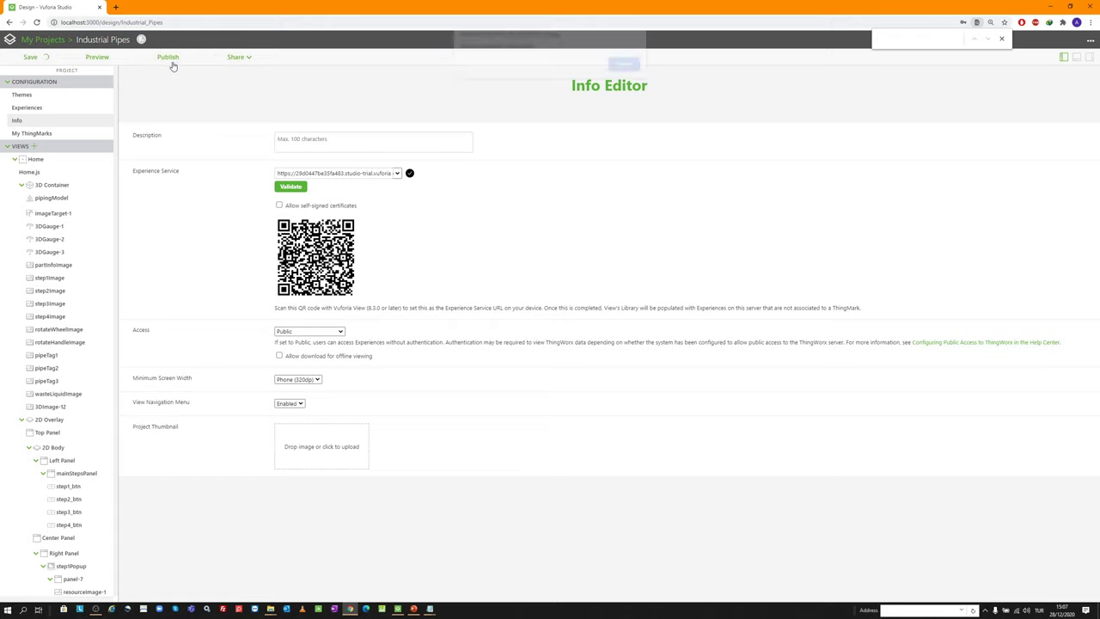
pyautogui.click(626, 72)
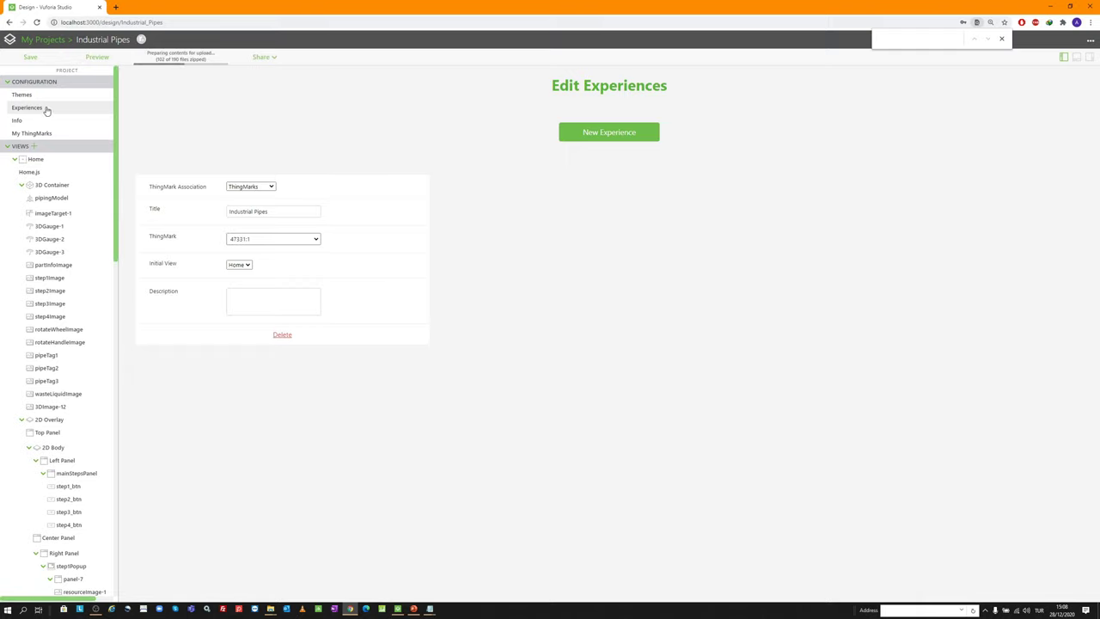
pyautogui.click(316, 240)
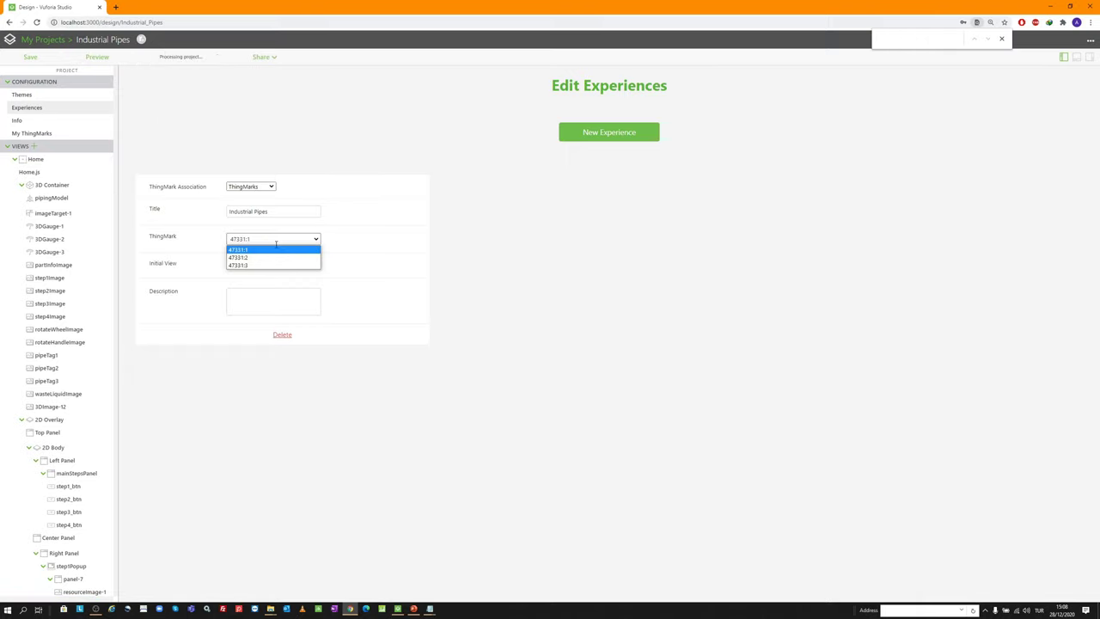
pyautogui.click(245, 249)
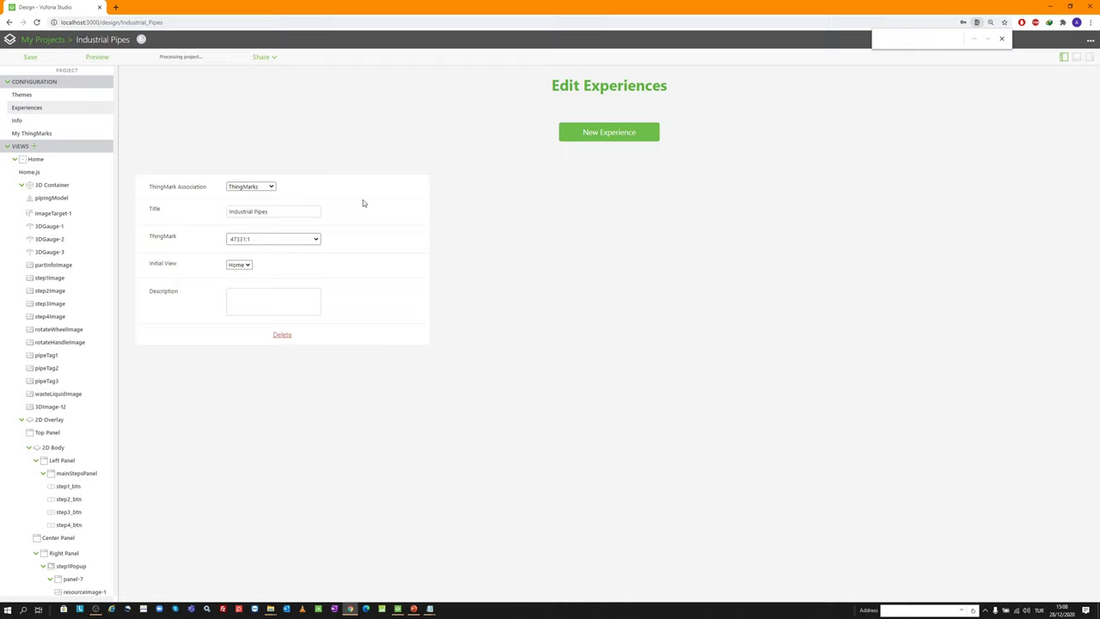
pyautogui.press('BackSpace')
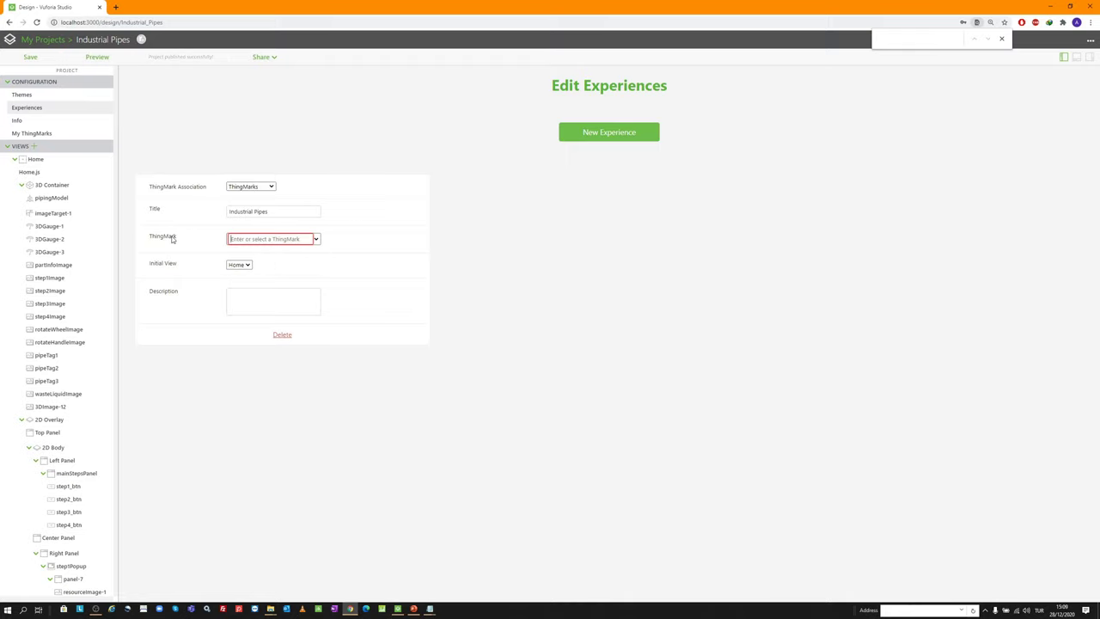
pyautogui.click(315, 240)
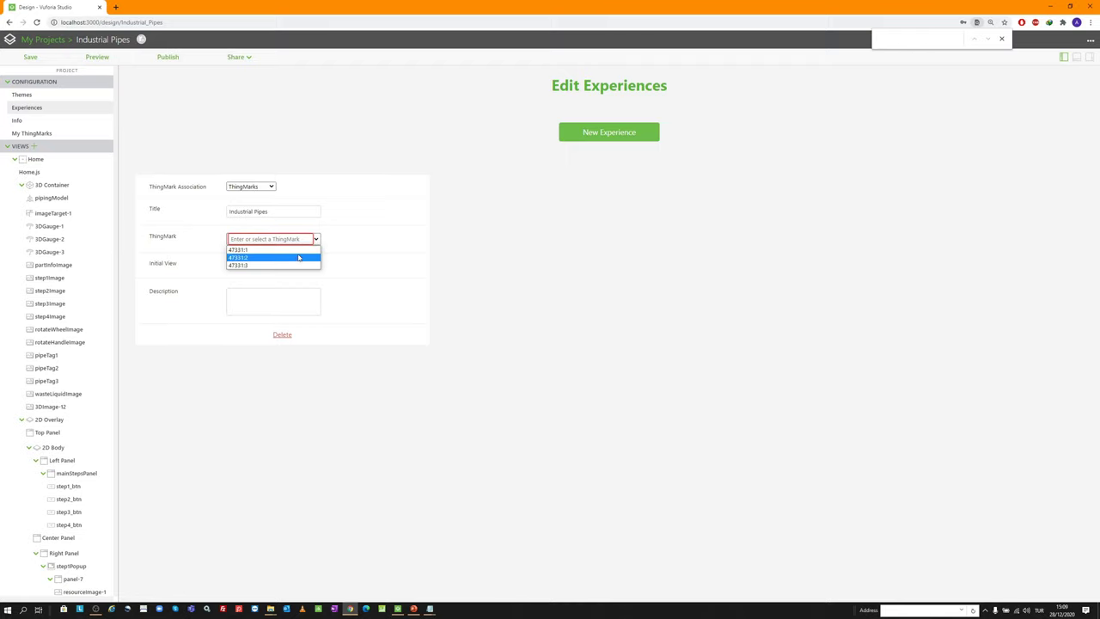
pyautogui.click(297, 250)
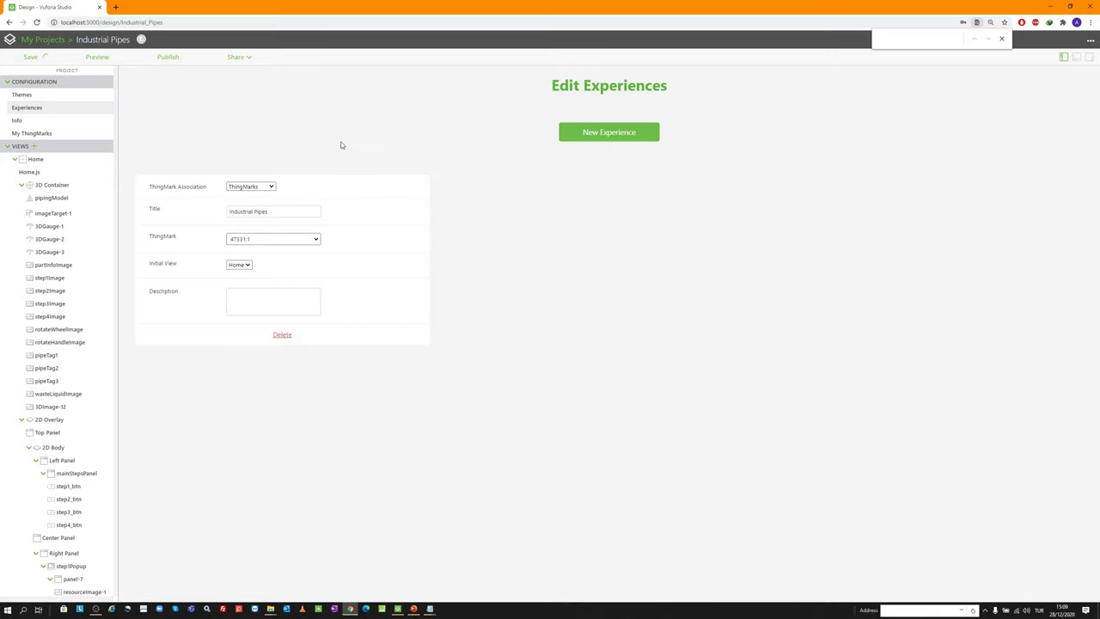
# Publish the Industrial Pipes project and return to the Home view's canvas
pyautogui.click(167, 57)
pyautogui.click(270, 60)
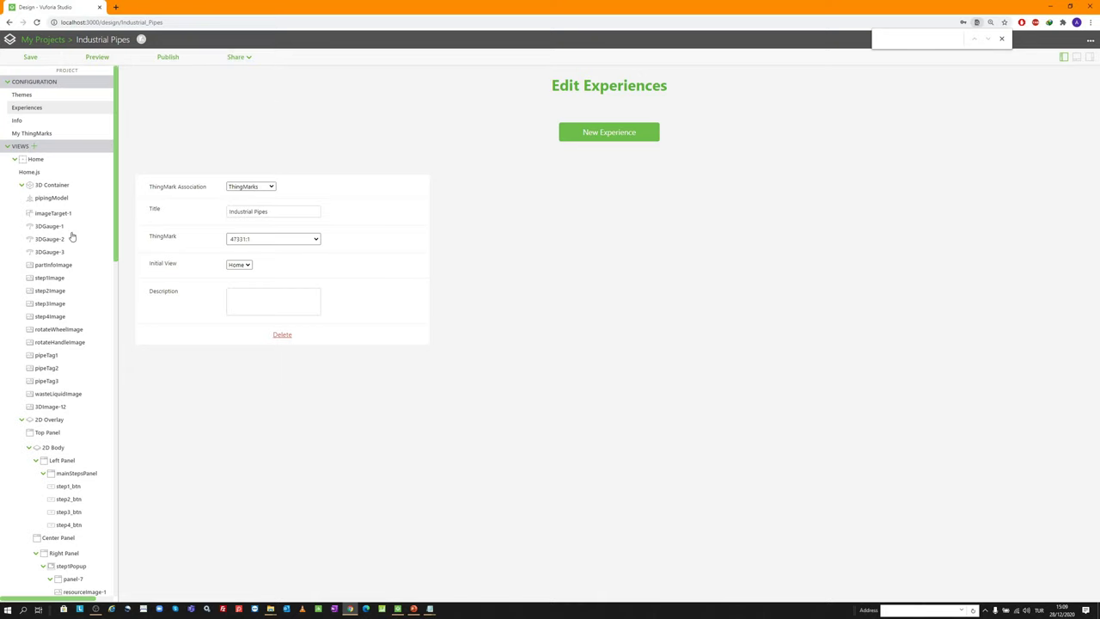
pyautogui.click(33, 160)
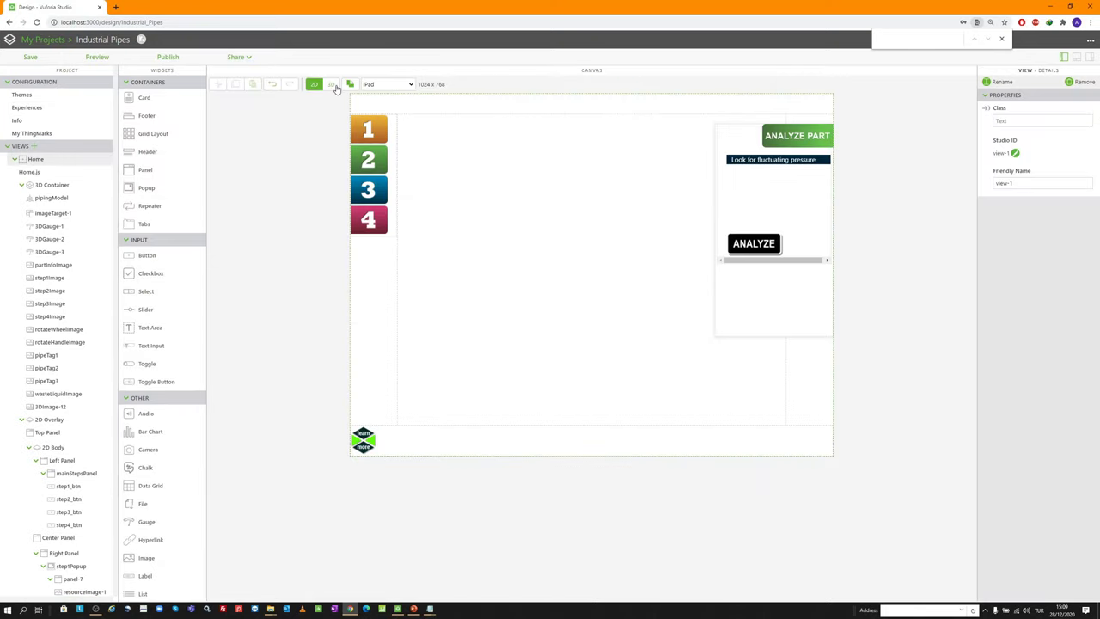
# Switch the canvas to the 3D scene and zoom and orbit to show both handwheels
pyautogui.click(331, 84)
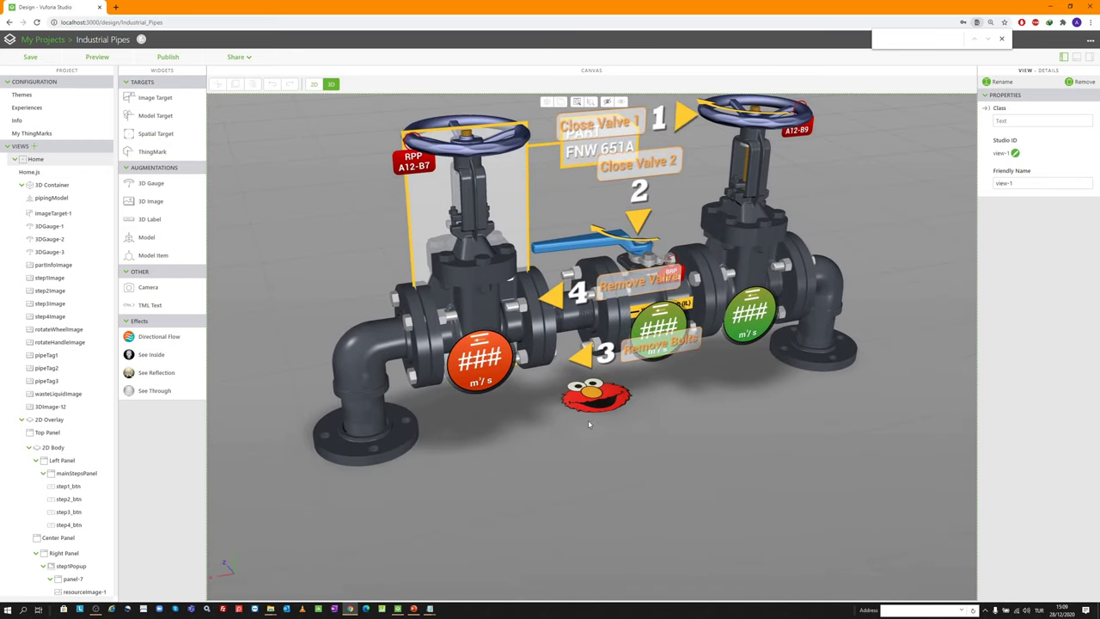
pyautogui.scroll(3, 590, 419)
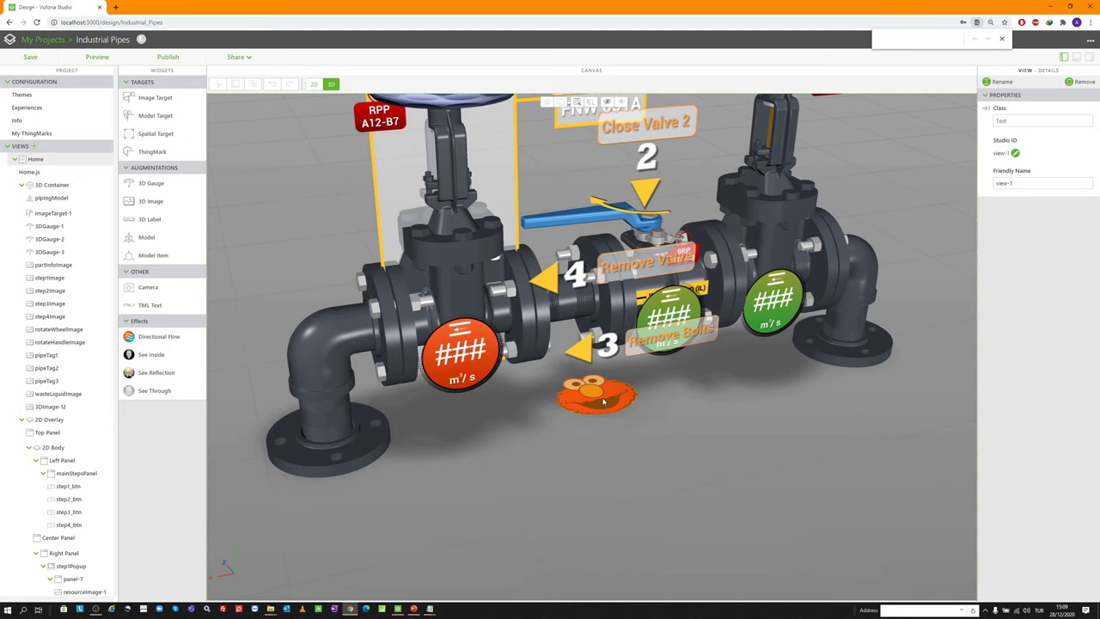
pyautogui.moveTo(603, 401); pyautogui.dragTo(694, 290)
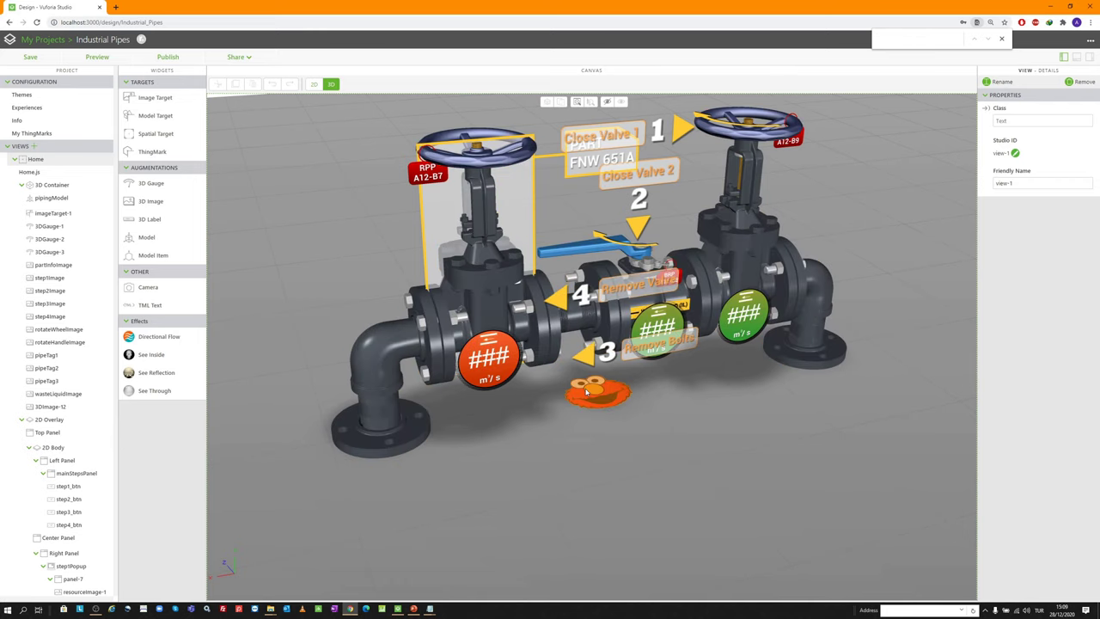
pyautogui.scroll(1, 597, 393)
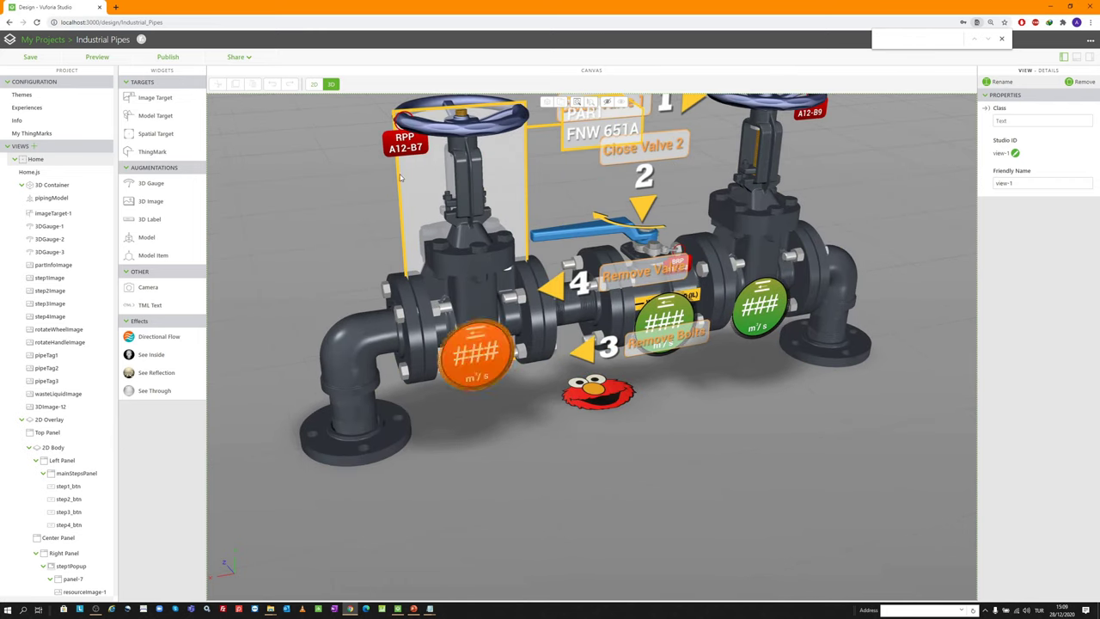
# Bring up the experience's link and QR code and send the link by e-mail
pyautogui.click(240, 58)
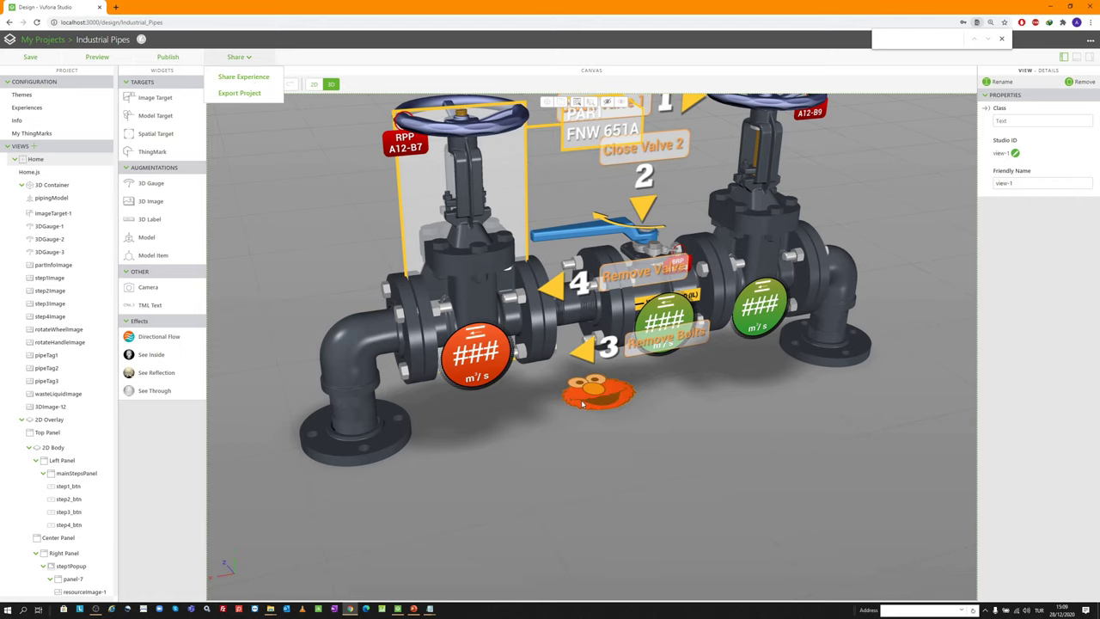
pyautogui.click(264, 77)
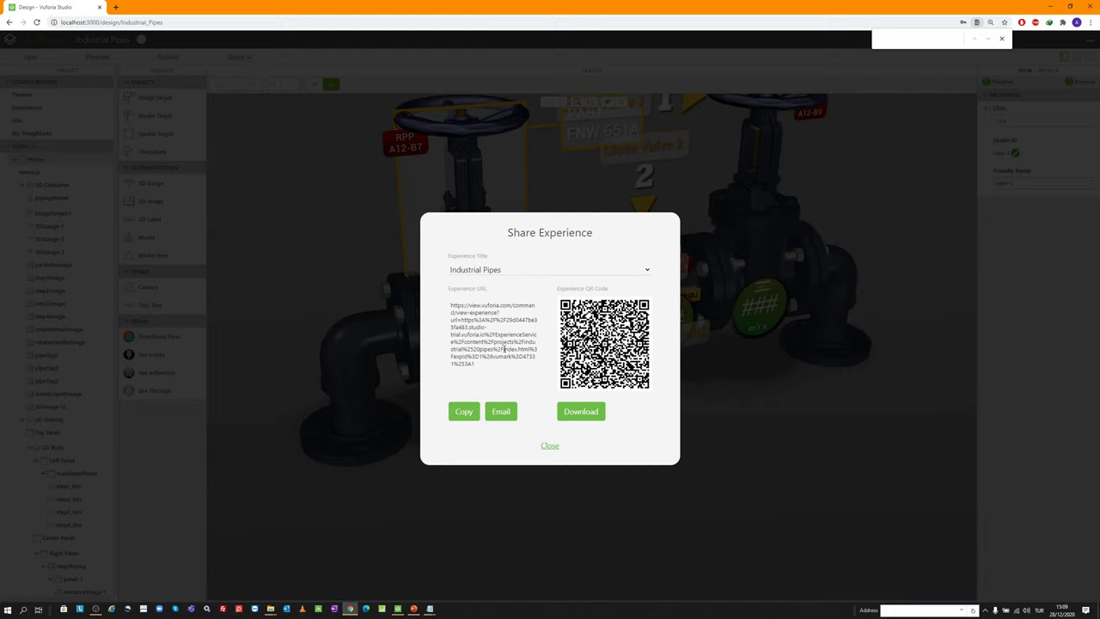
pyautogui.click(499, 410)
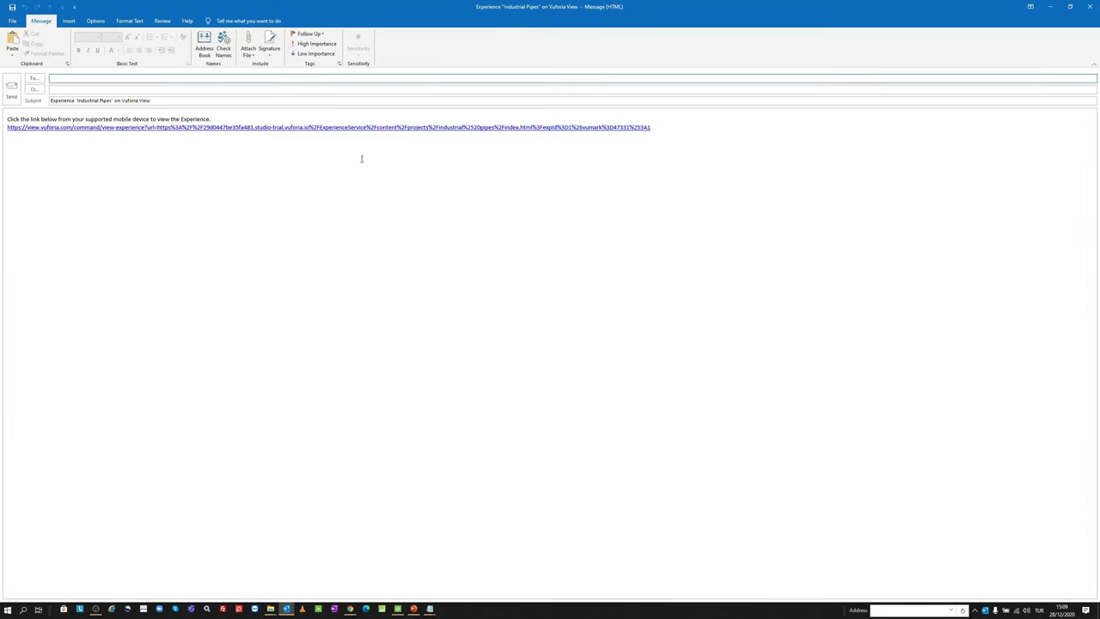
# Select the experience link in the Outlook draft and minimize the message window
pyautogui.moveTo(650, 127); pyautogui.dragTo(19, 145)
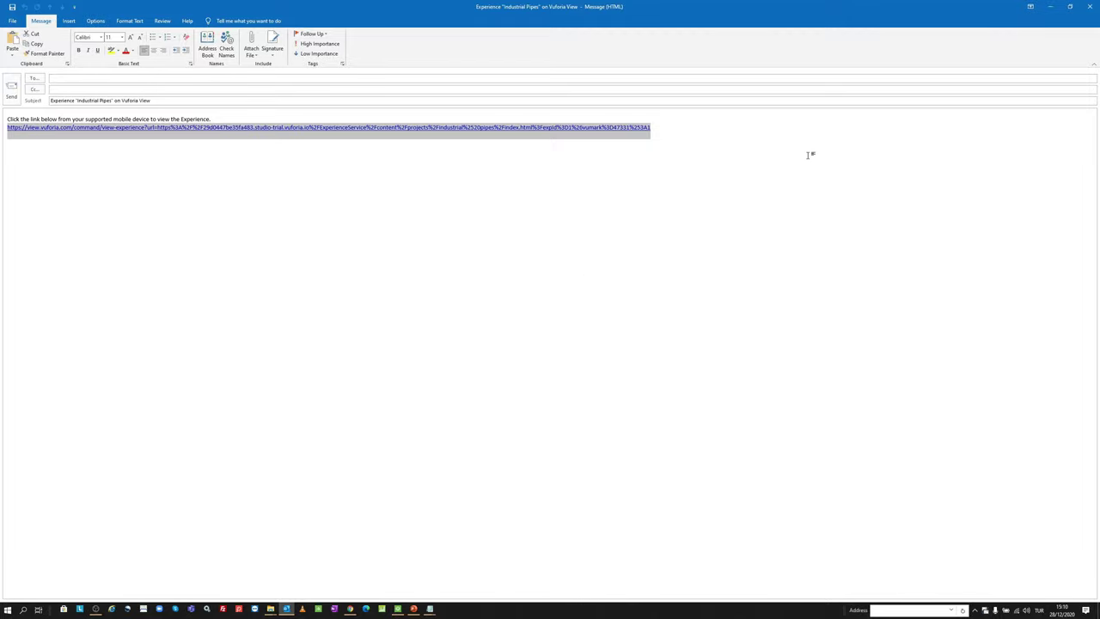
pyautogui.click(1050, 6)
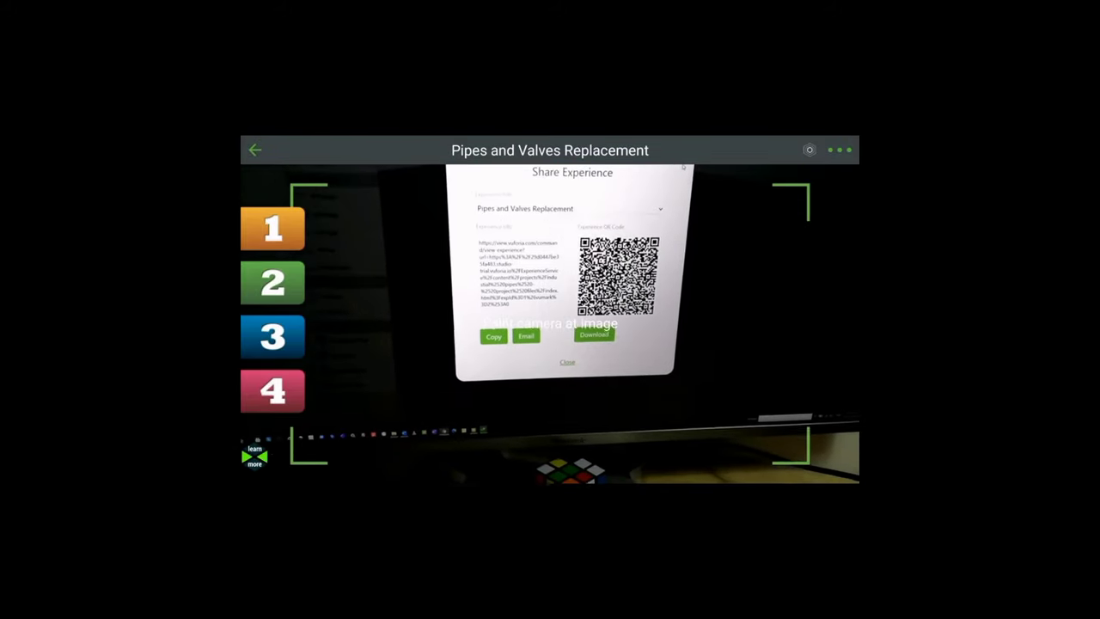
# Watch the Vuforia View recording run the Pipes and Valves Replacement steps up to VERIFY PART
pyautogui.moveTo(249, 242)
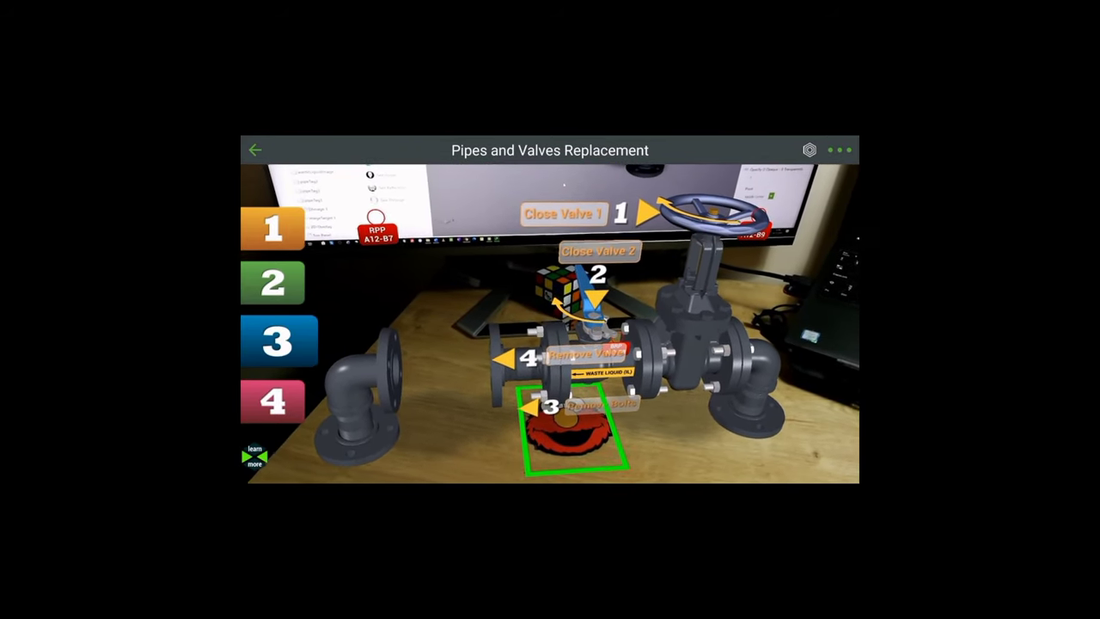
pyautogui.moveTo(950, 364)
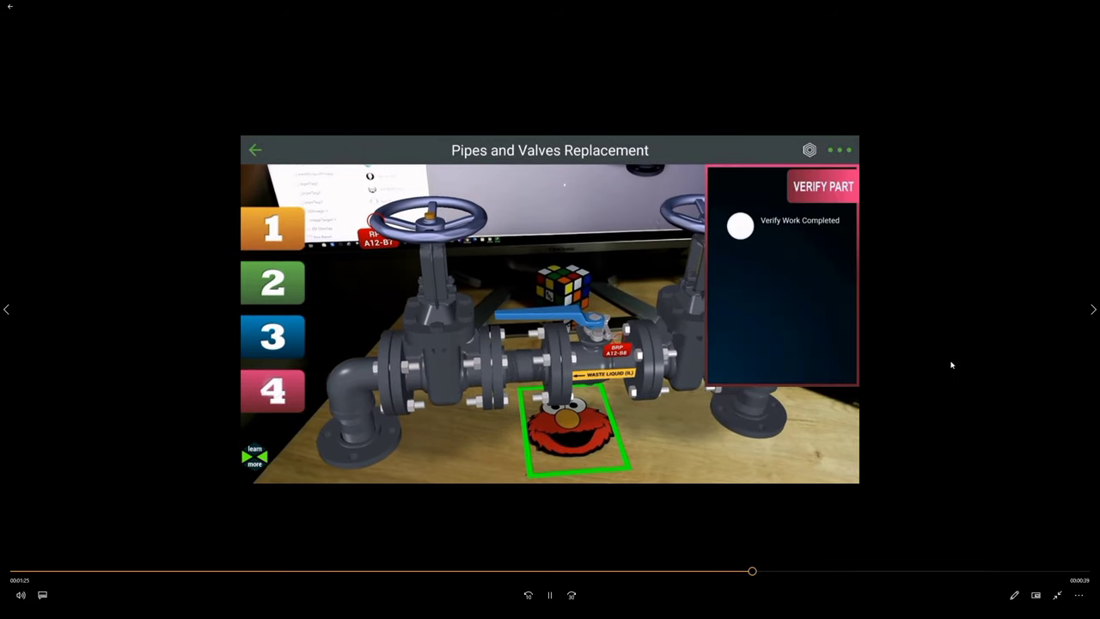